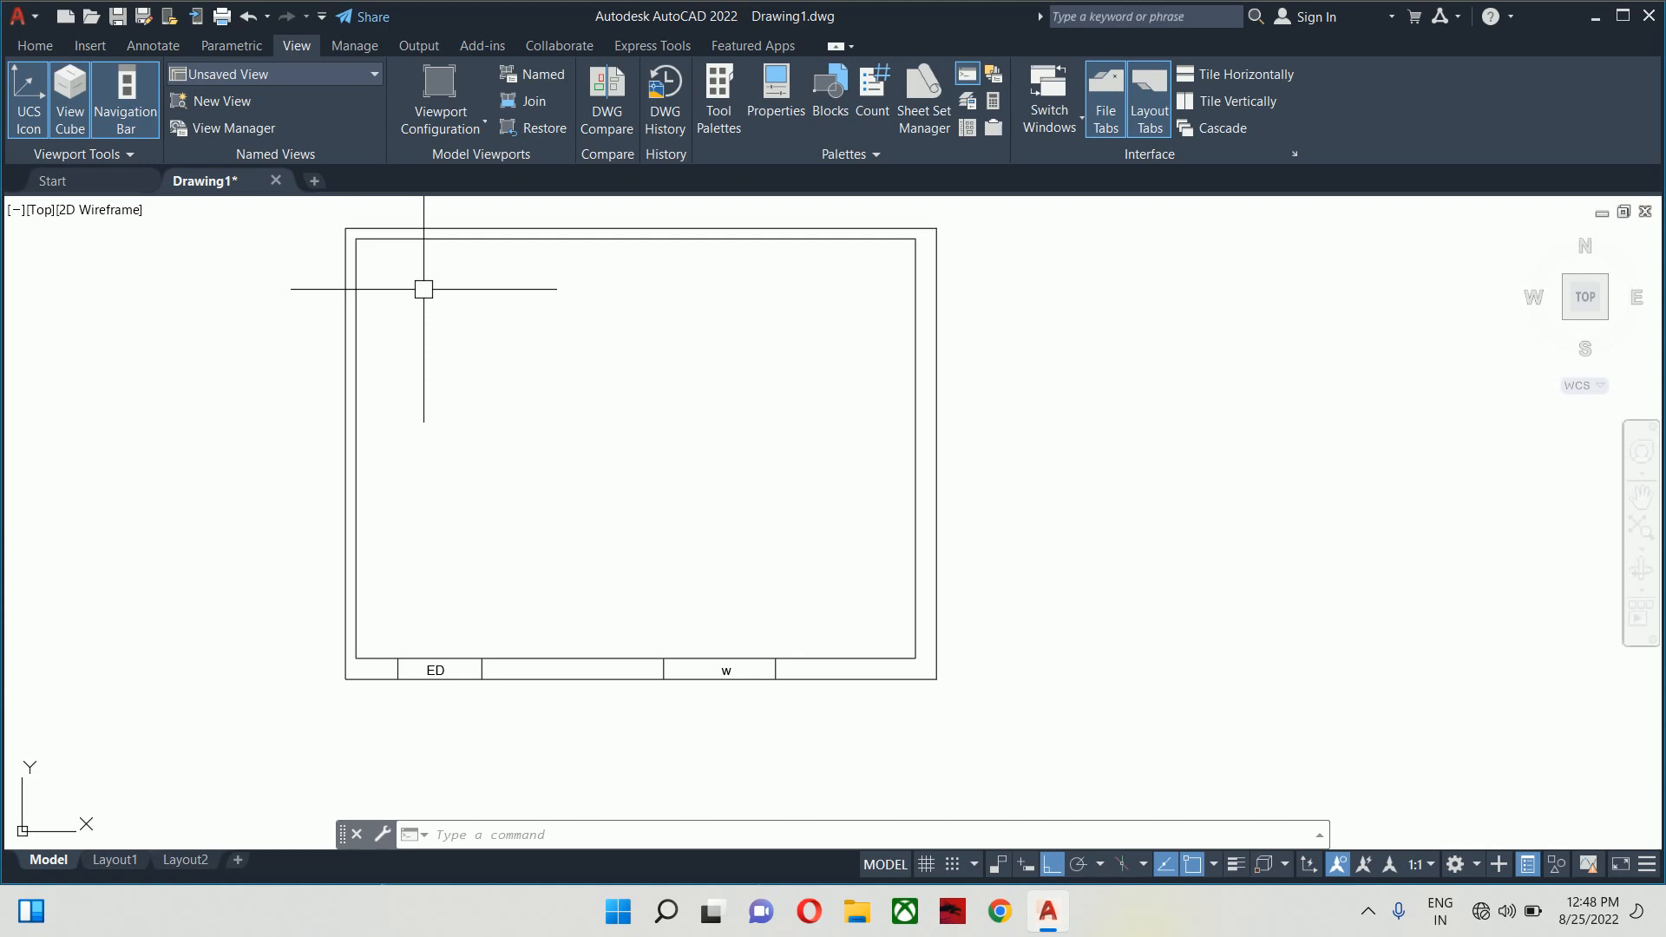
type("c")
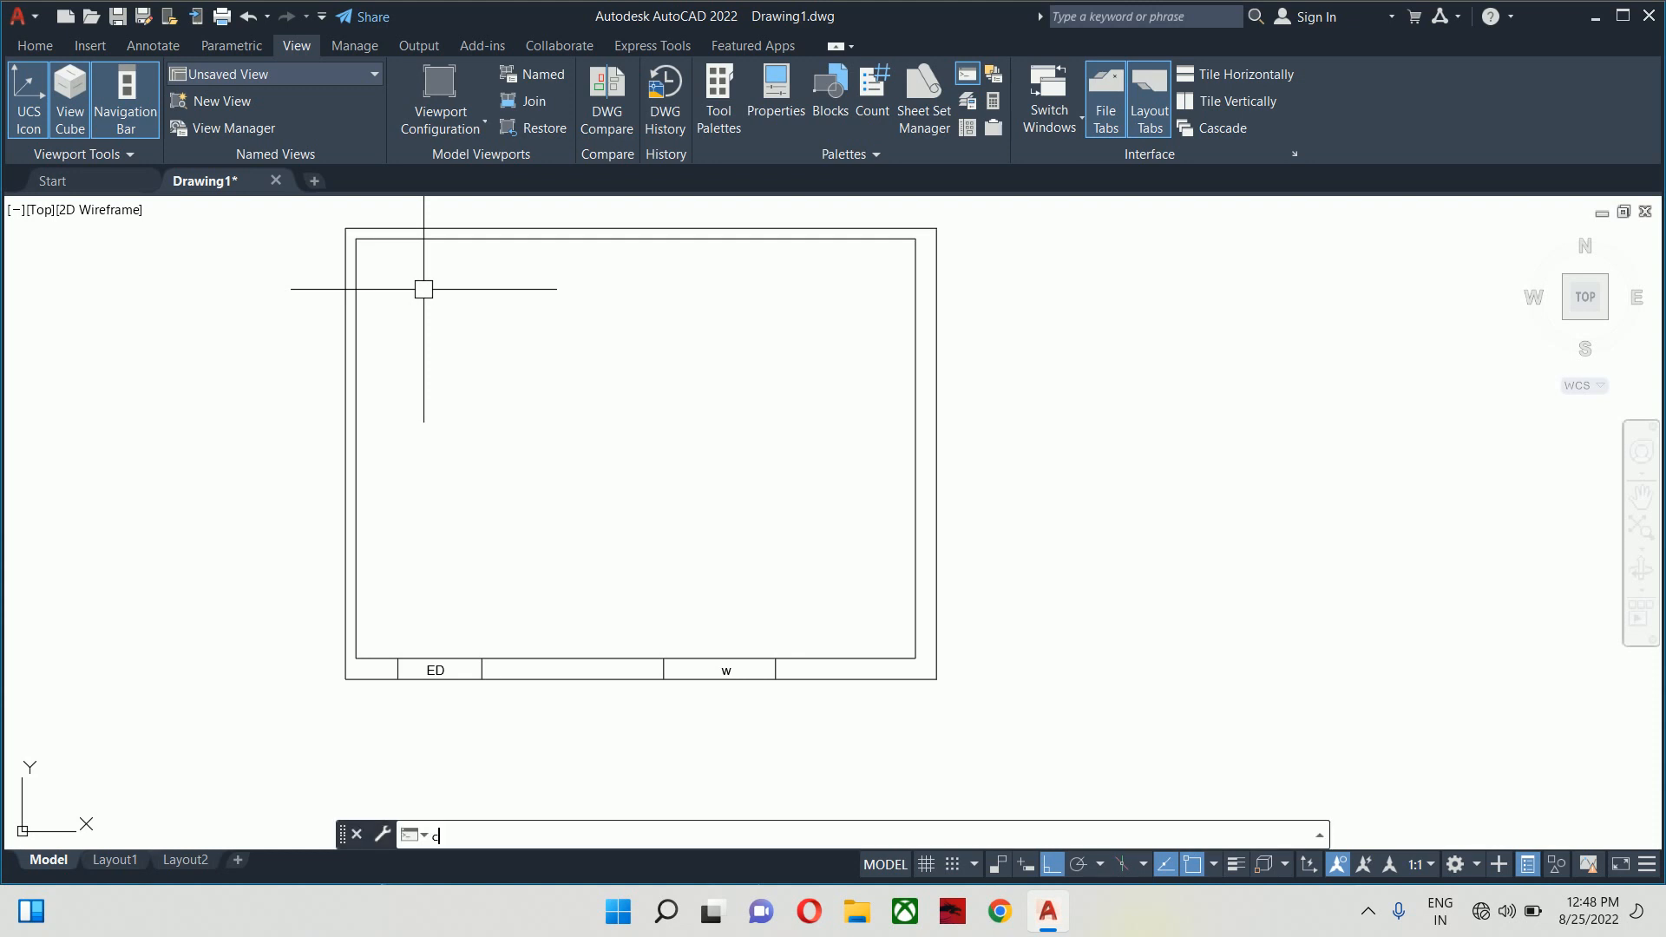
key("Return")
key("Escape")
Copy the ED label from the lower wall to the empty space right of the room plan
type("c")
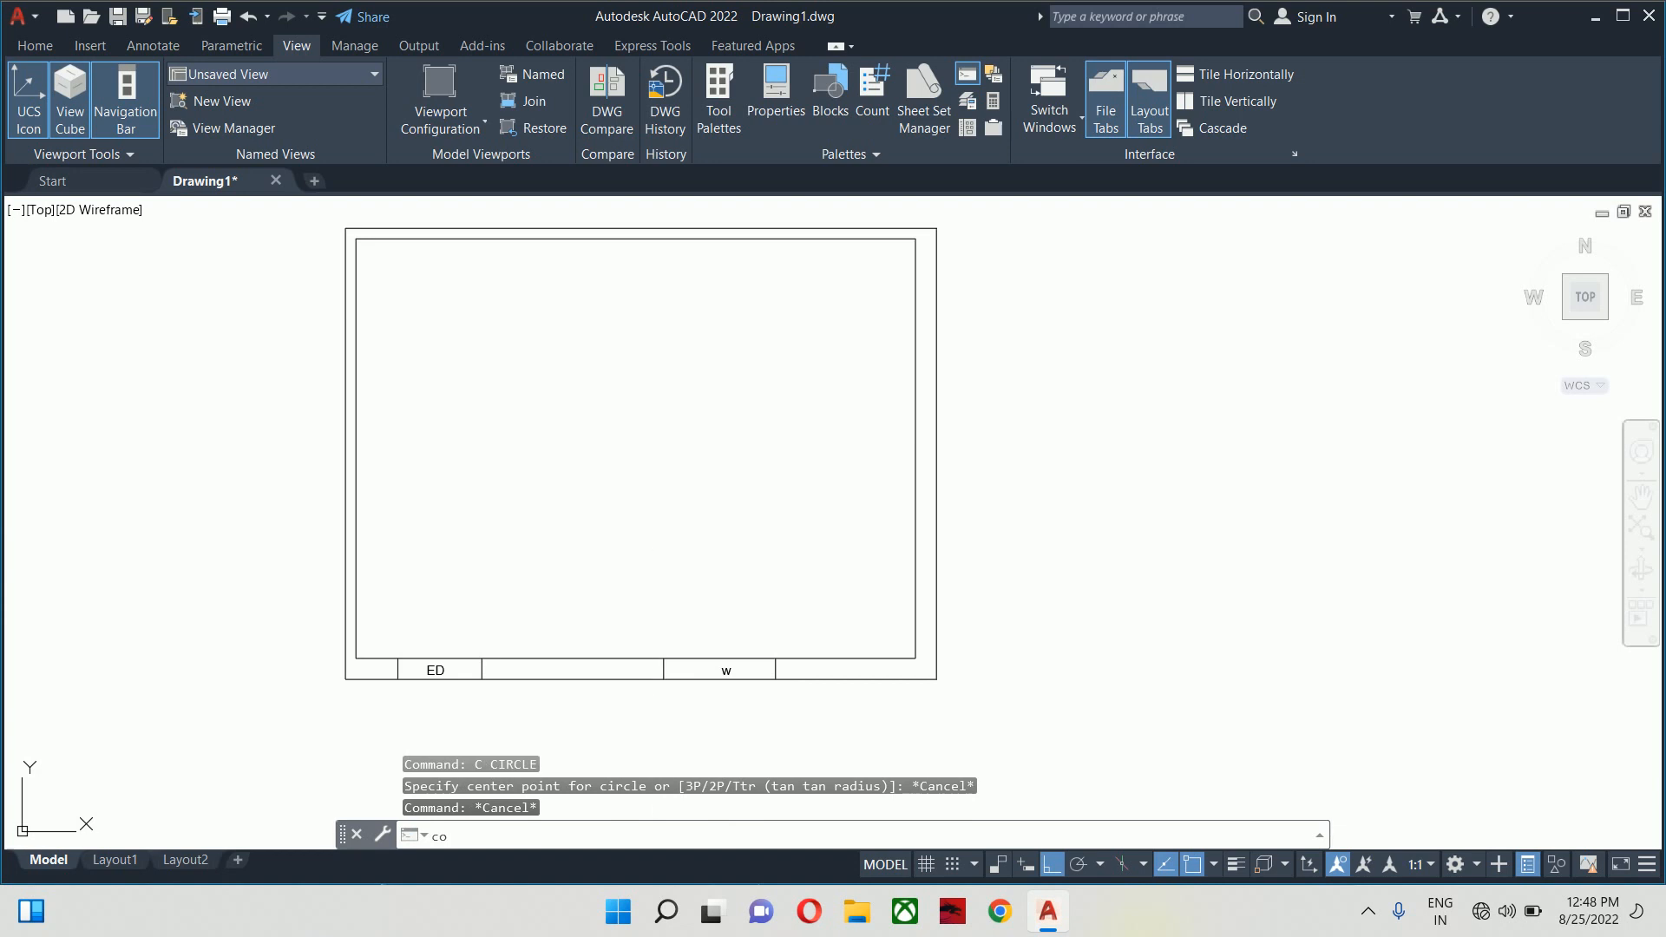
type("o")
key("Return")
left_click(435, 666)
key("Return")
left_click(429, 670)
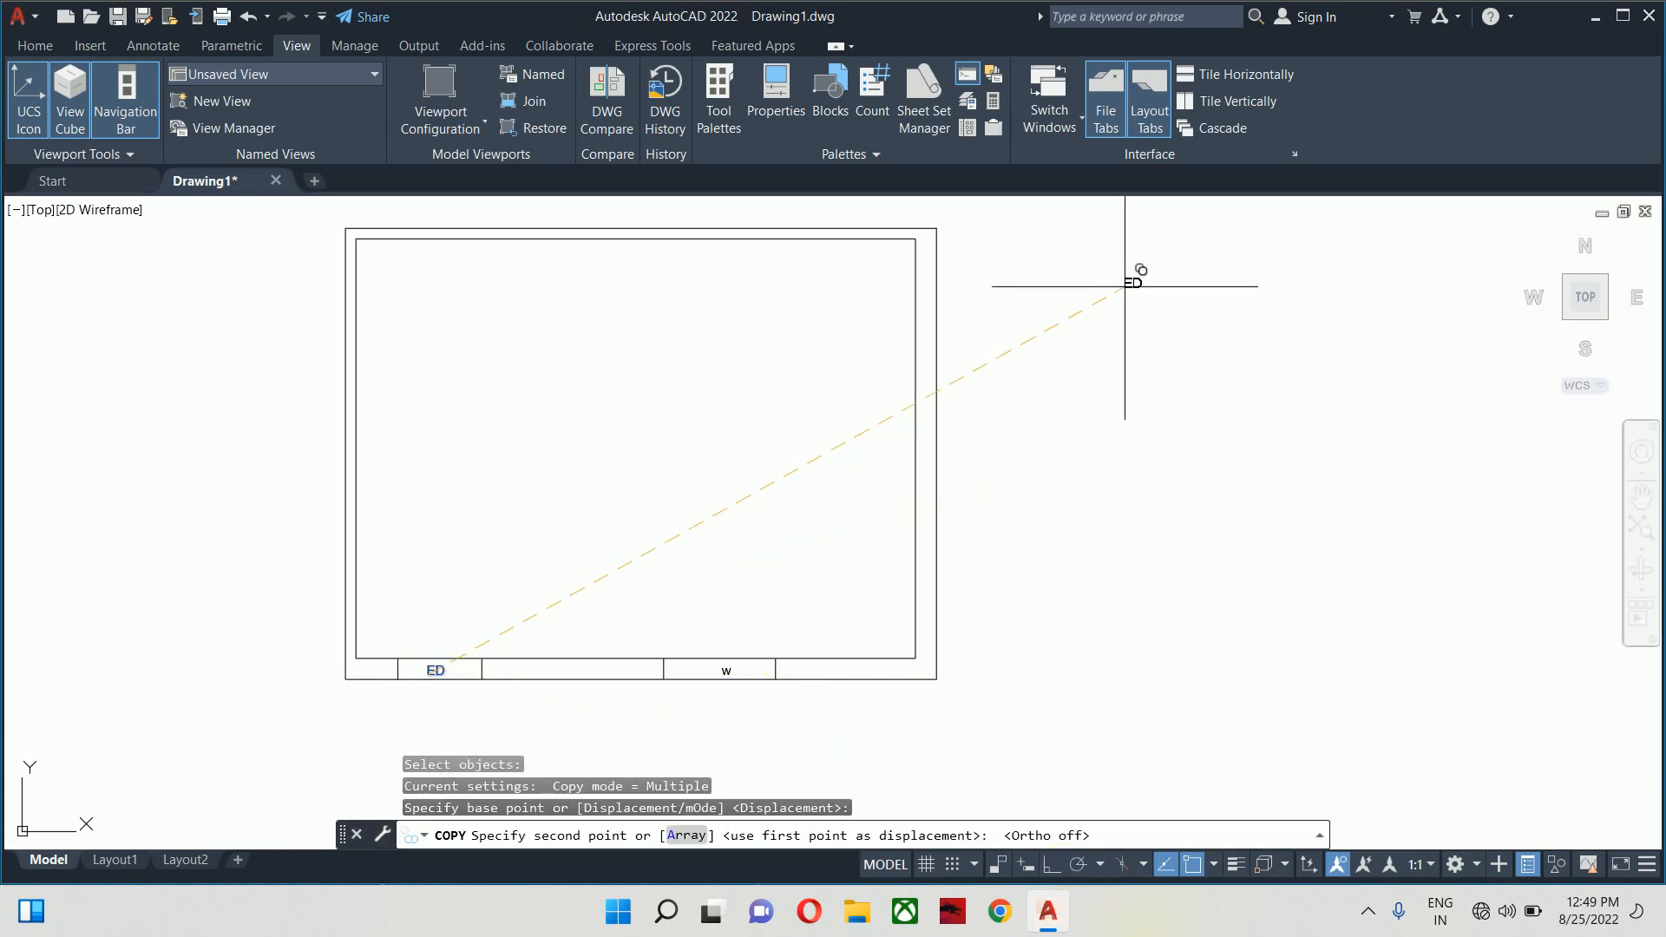
left_click(1101, 335)
key("Return")
Replace the copied label's text with "1 cumtr= 535 bricks"
scroll(1107, 328, "up", 5)
double_click(1111, 334)
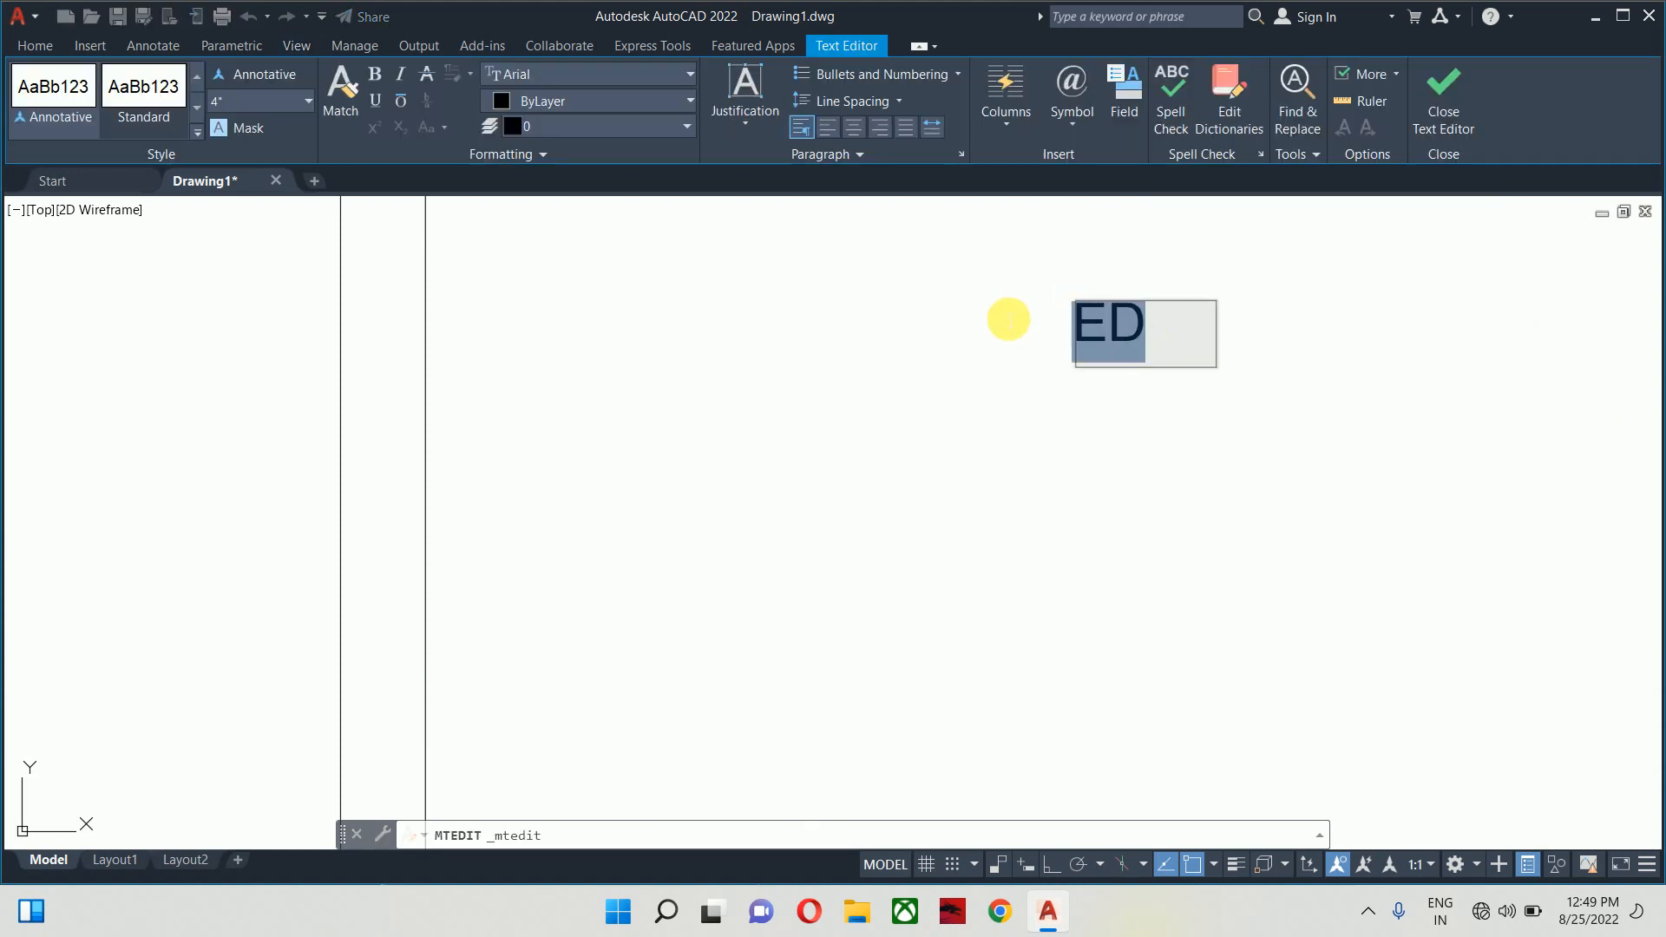
key("Delete")
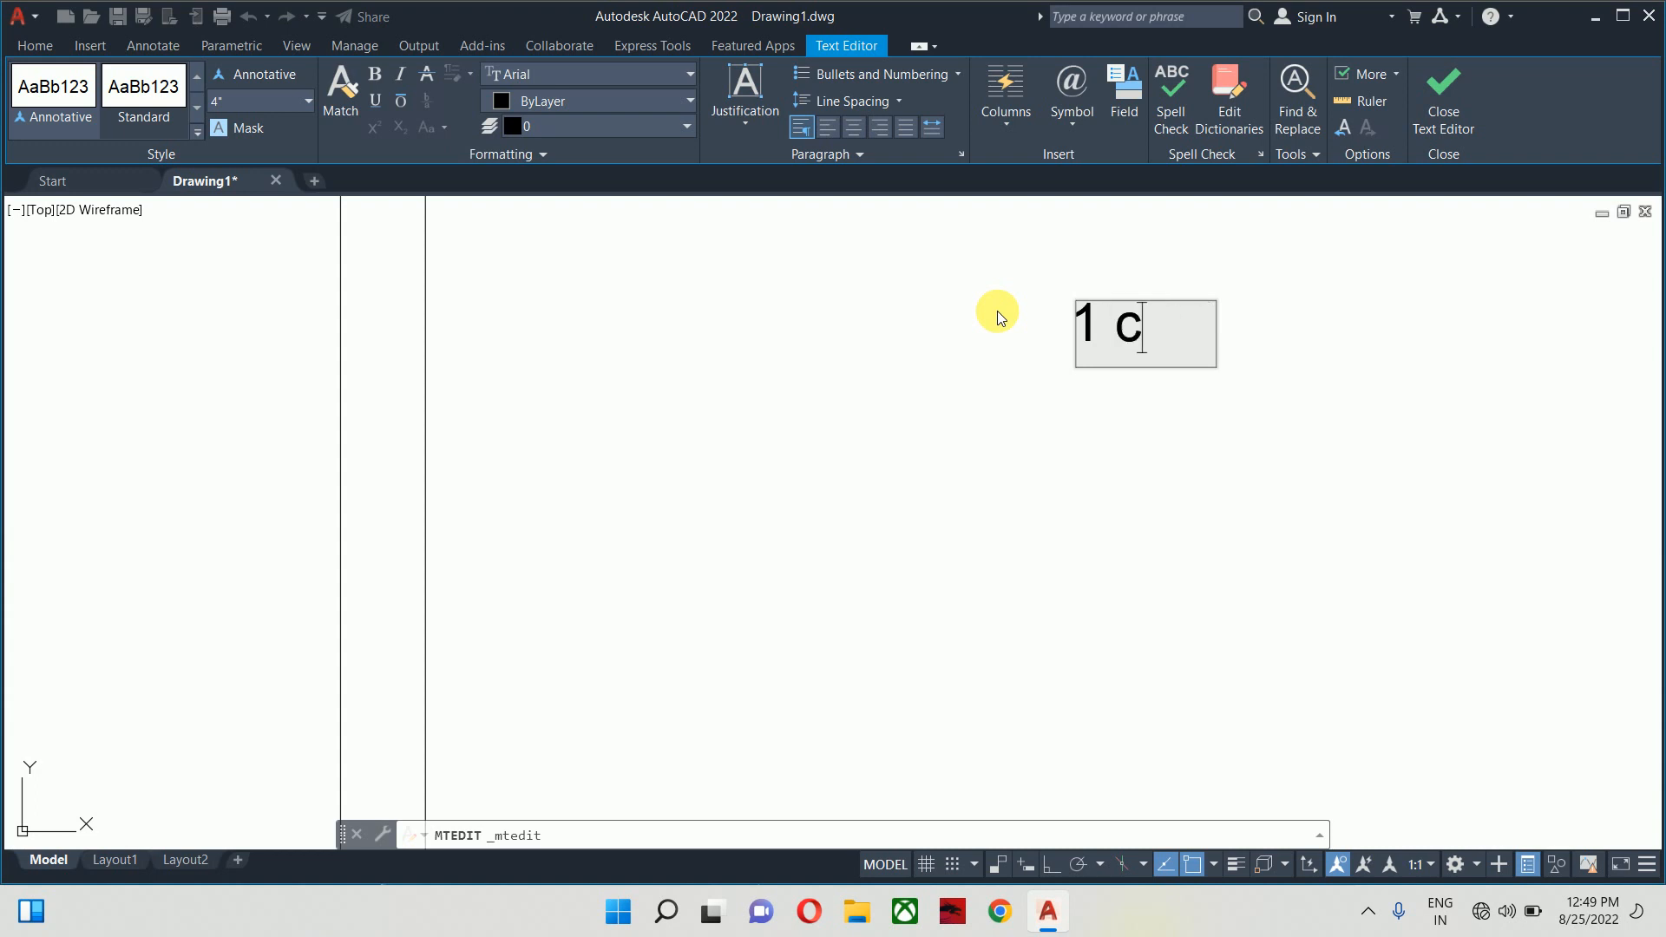
type("1 cum")
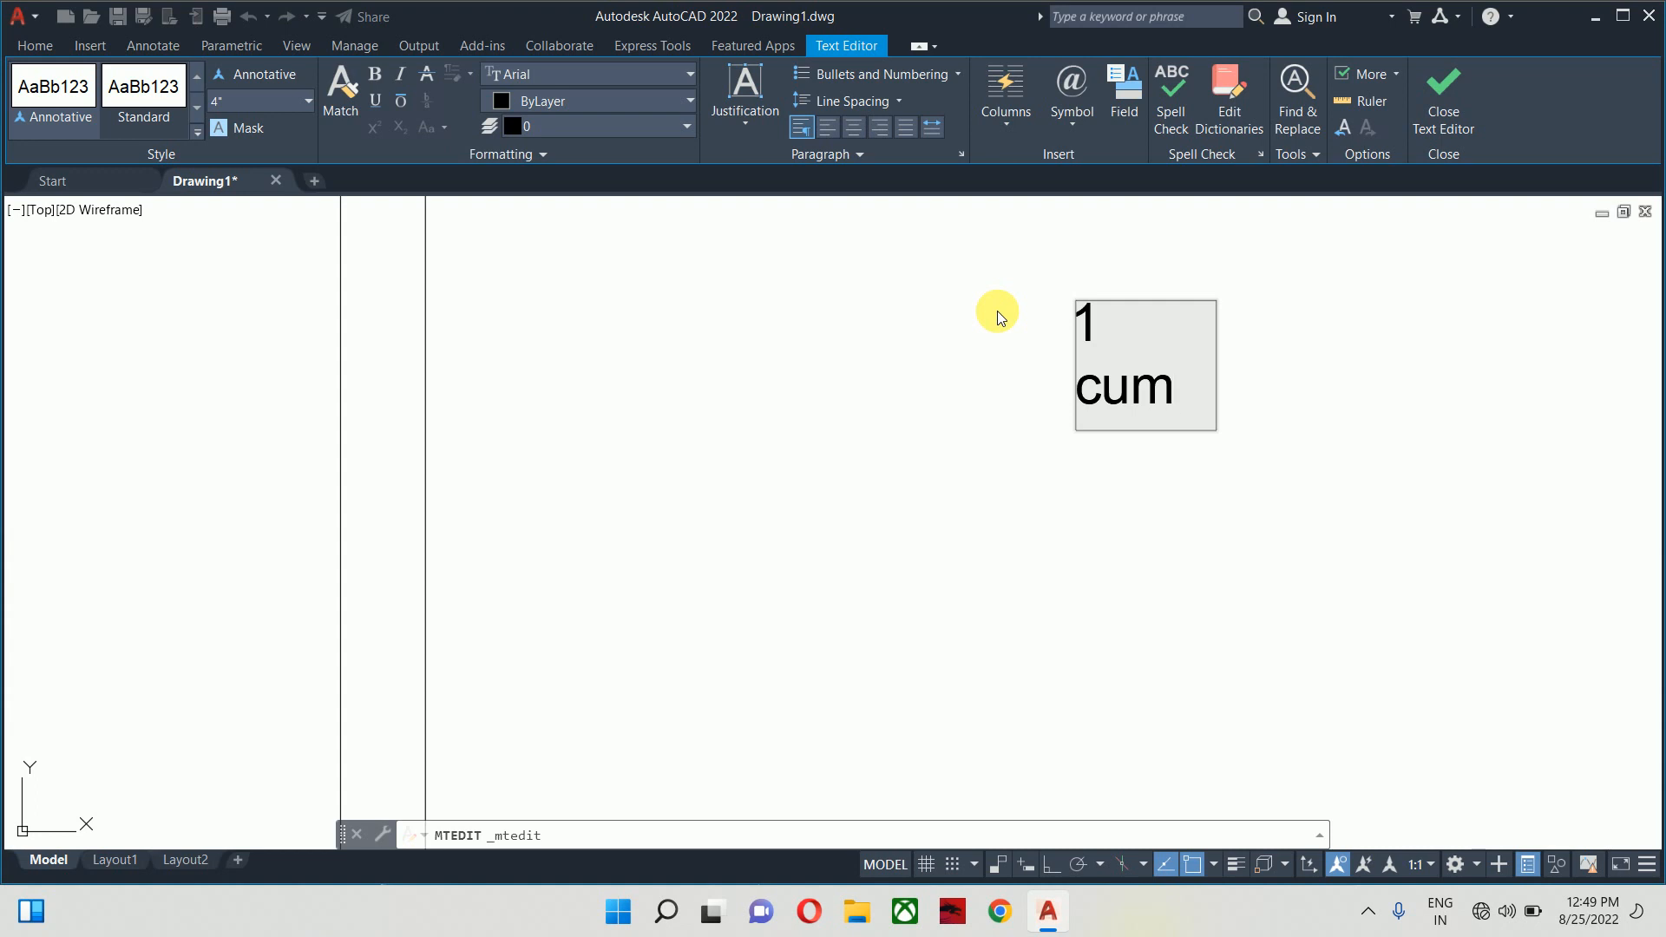
type("tr=")
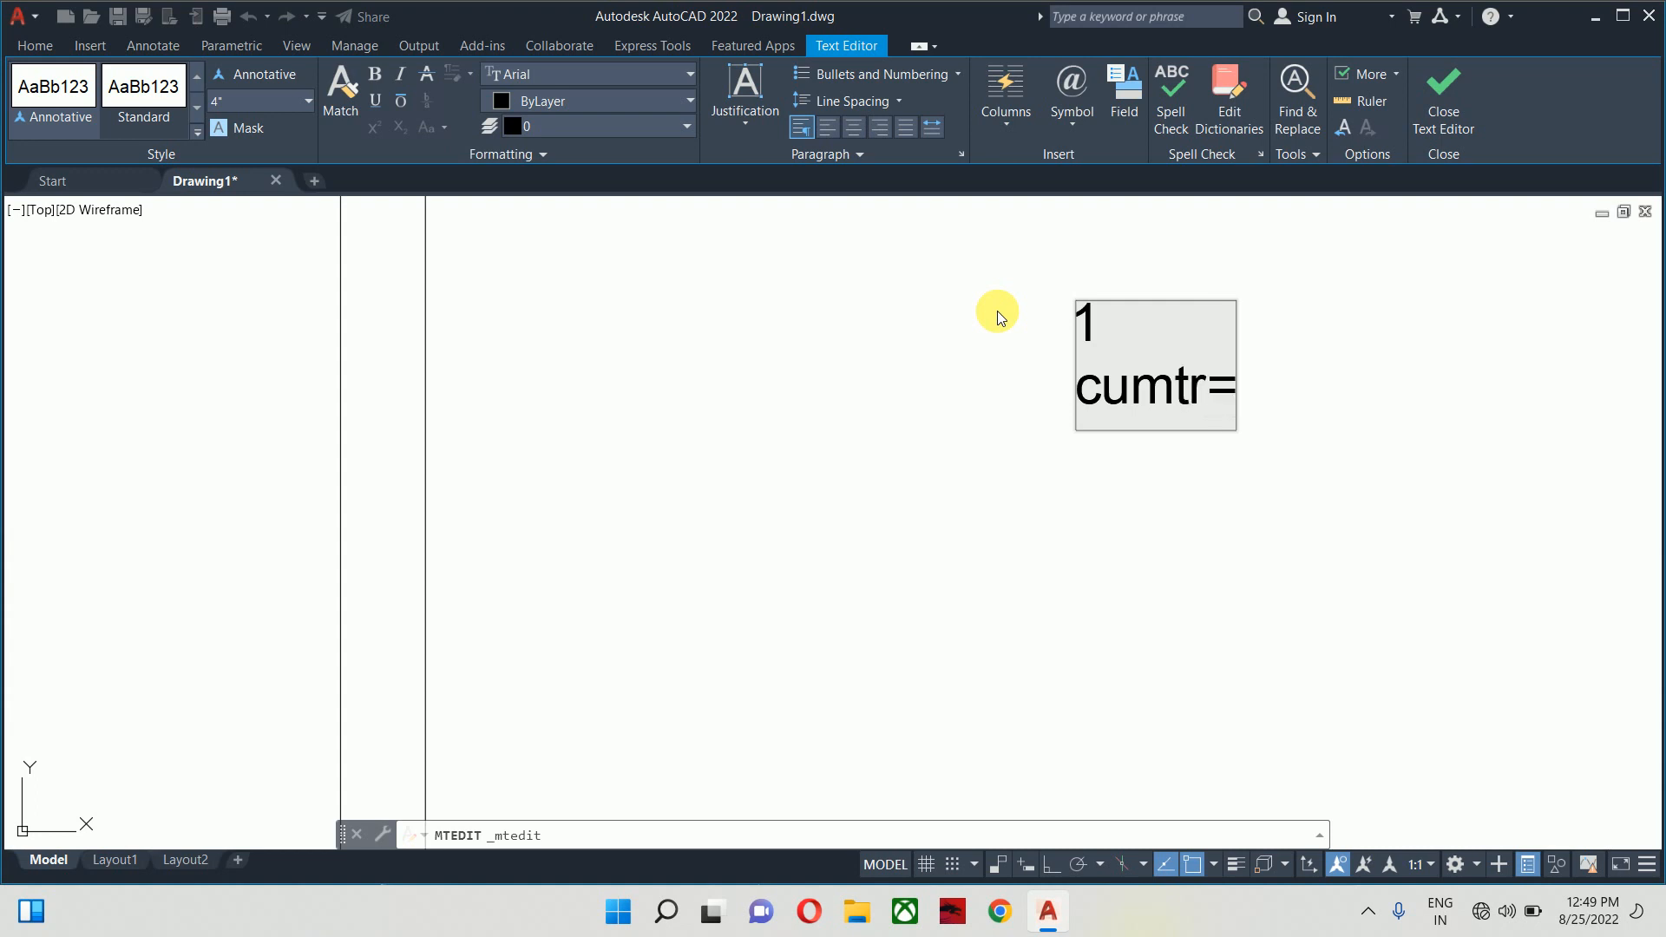
key("Return")
type("535")
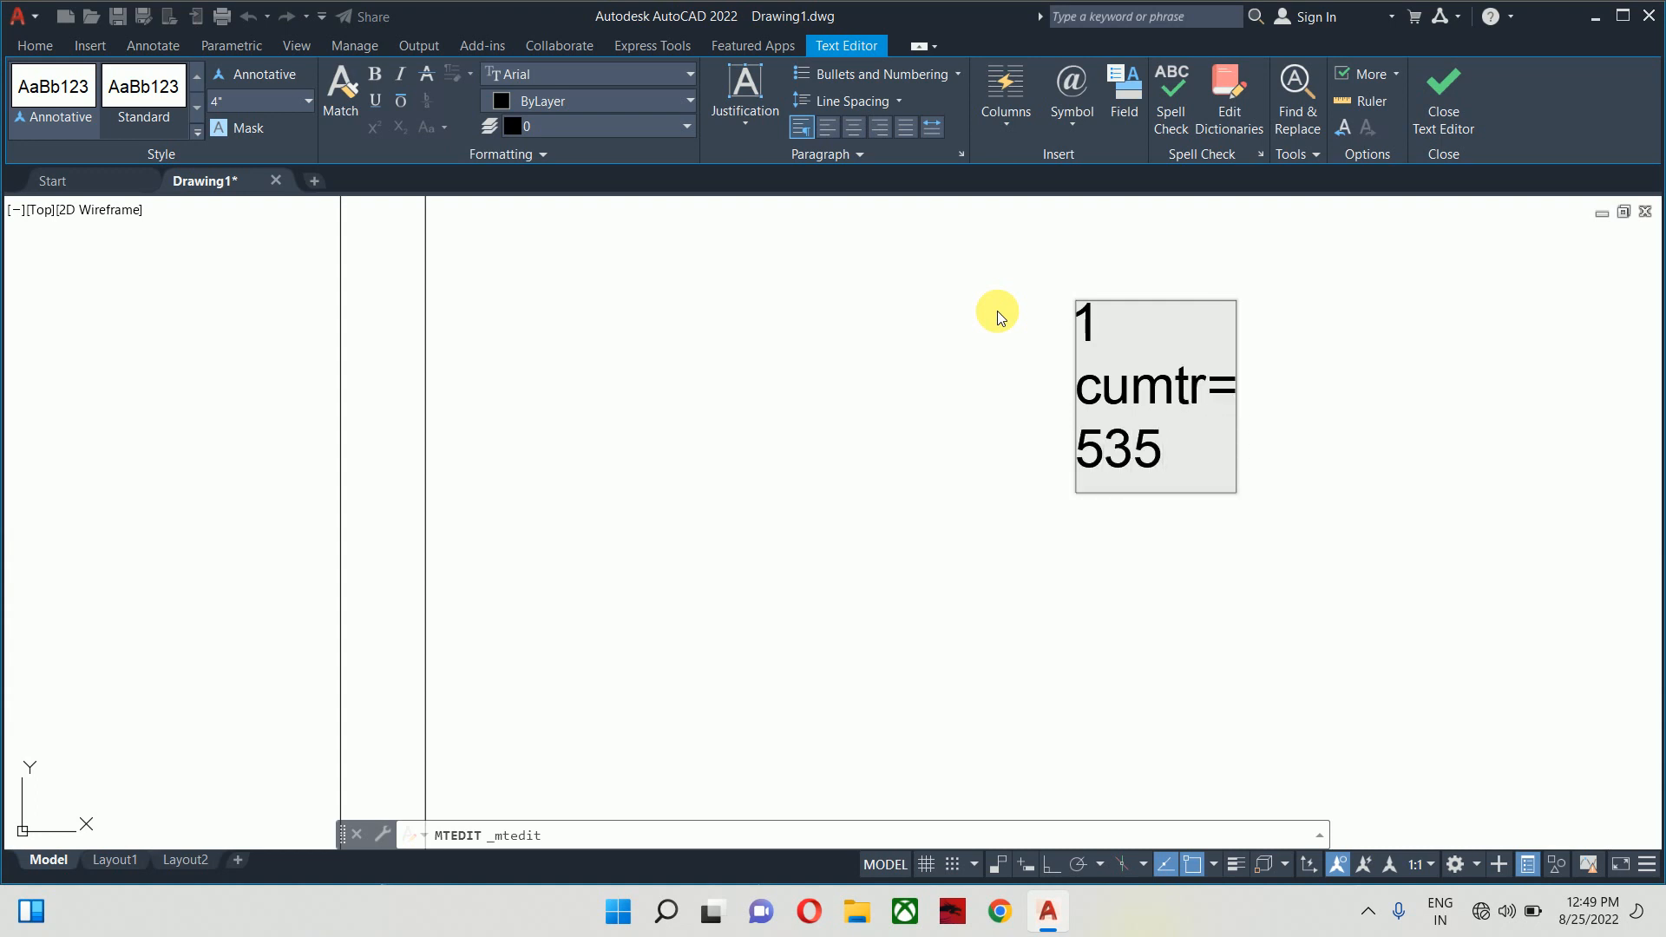
type(" bricks")
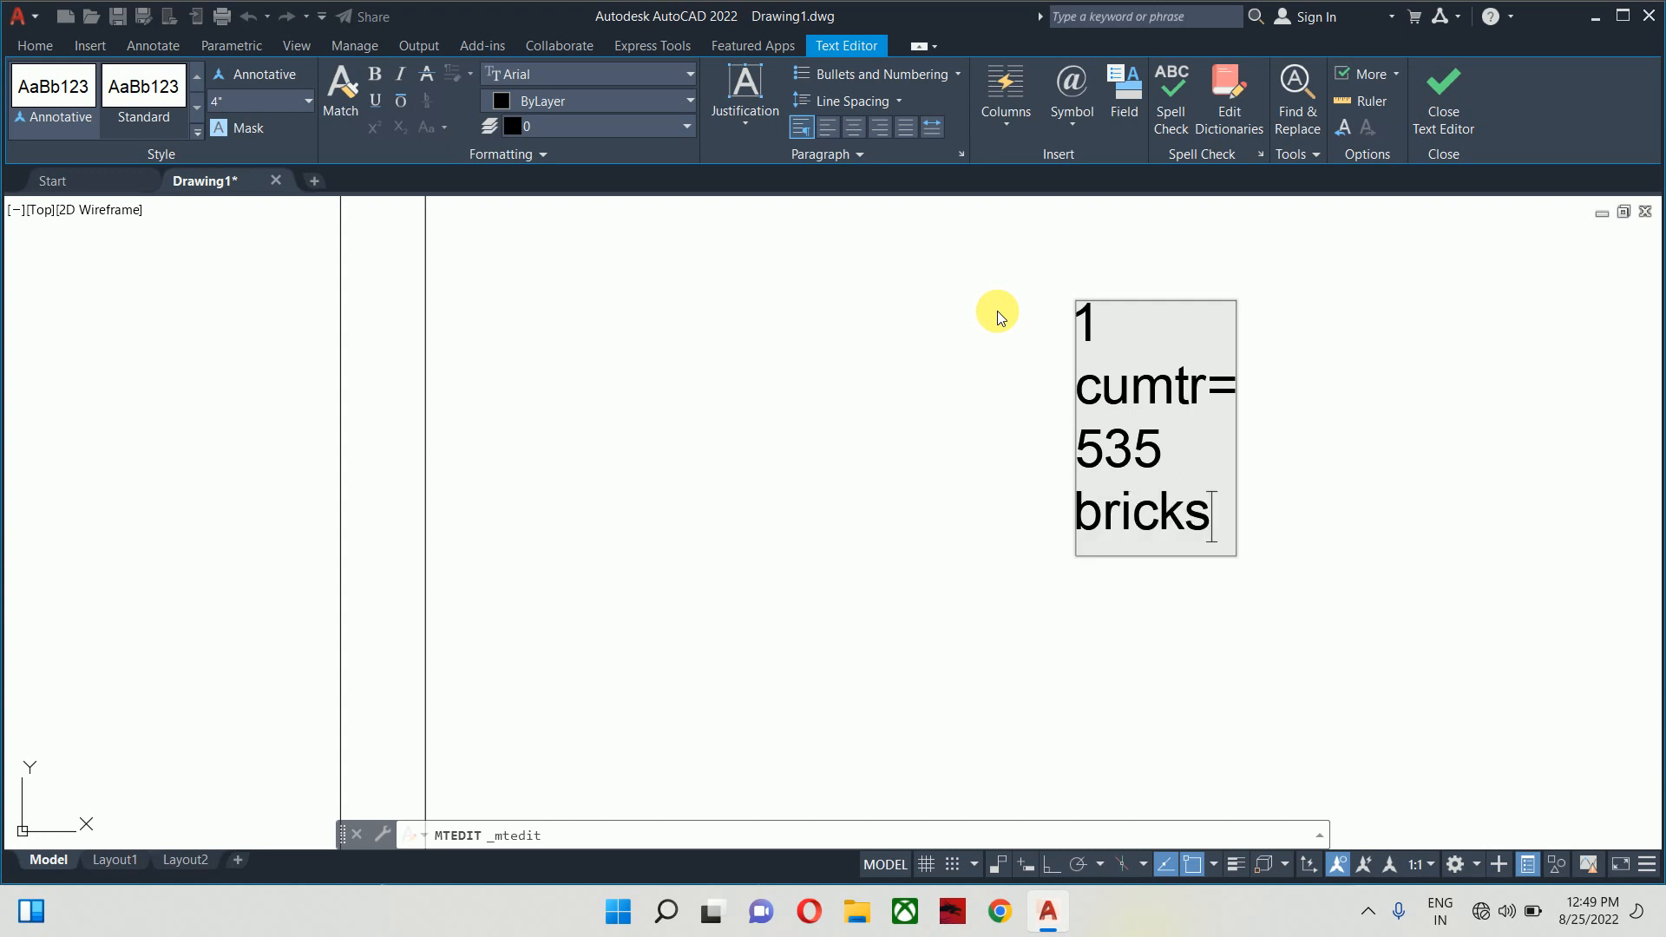
left_click(994, 340)
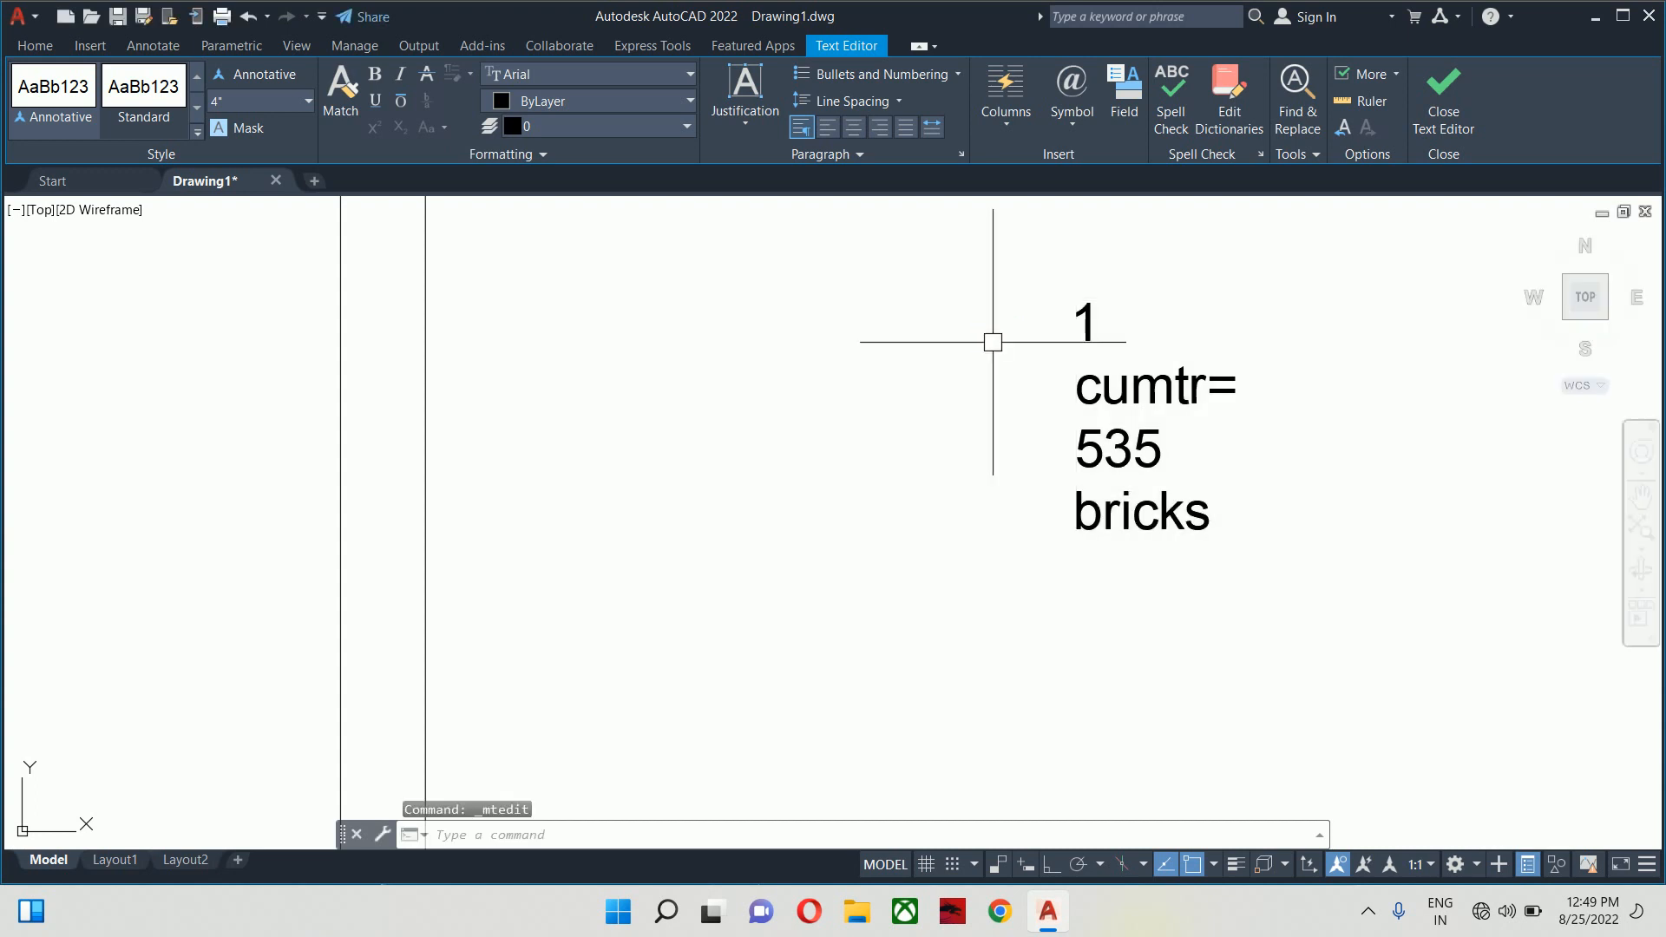
key("Escape")
Widen the brick note's text frame so that its contents fit on a single line
scroll(989, 343, "down", 2)
left_click_drag(980, 347, 516, 507)
left_click(595, 511)
left_click(539, 553)
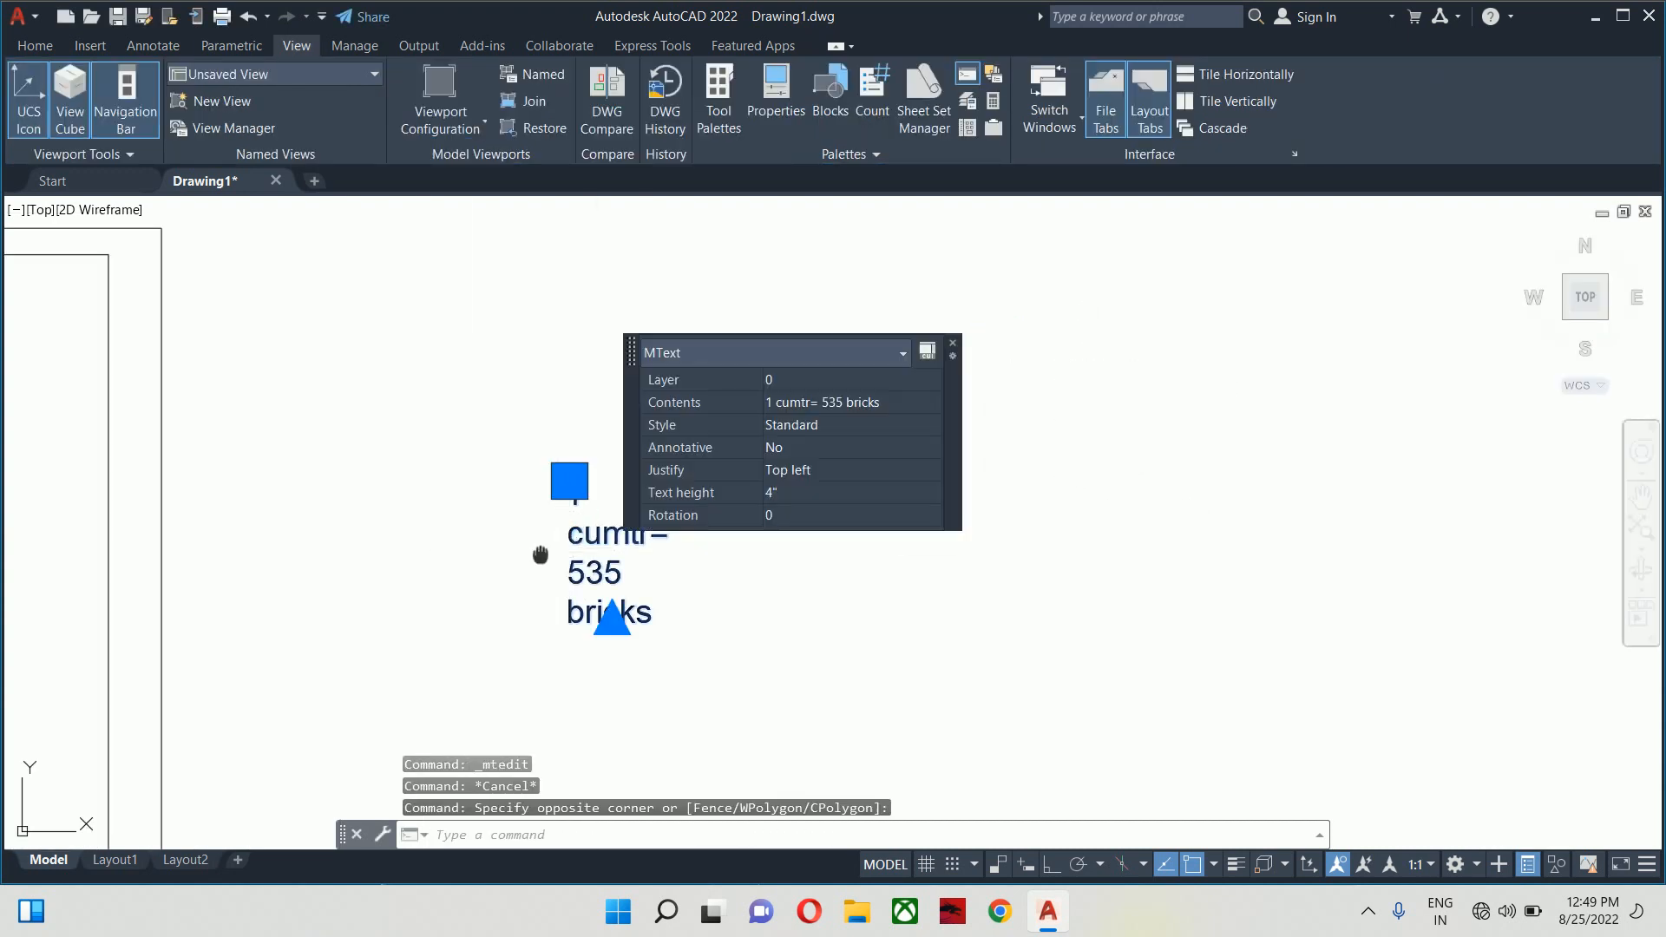
left_click(444, 445)
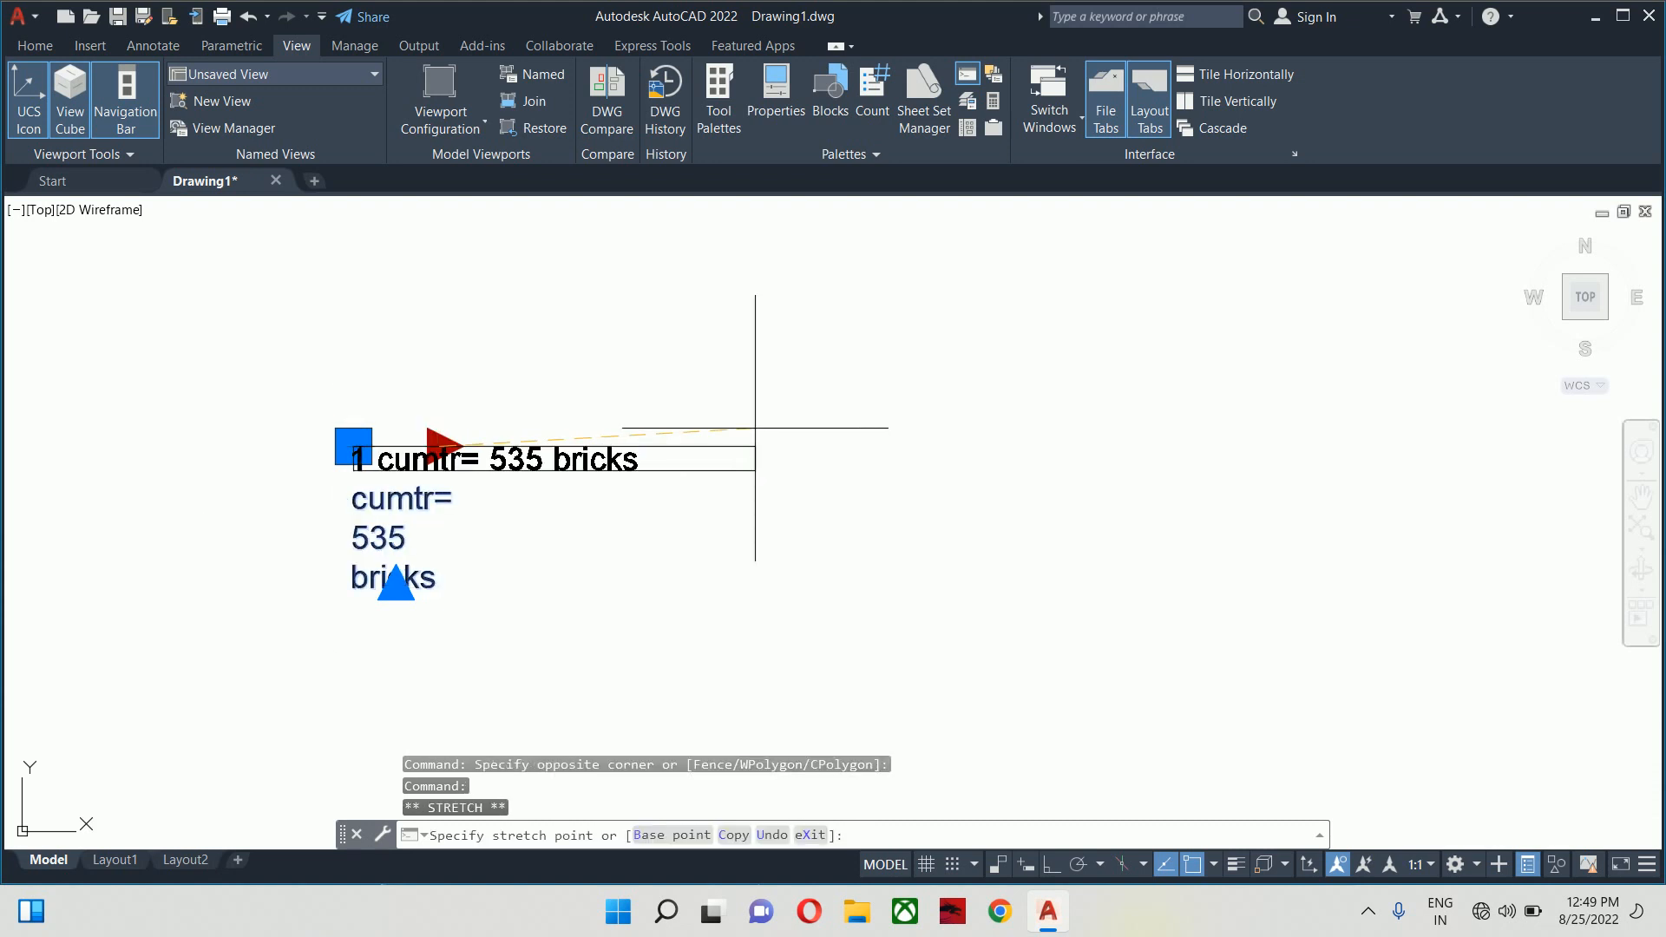
key("Escape")
key("Escape")
scroll(764, 364, "down", 8)
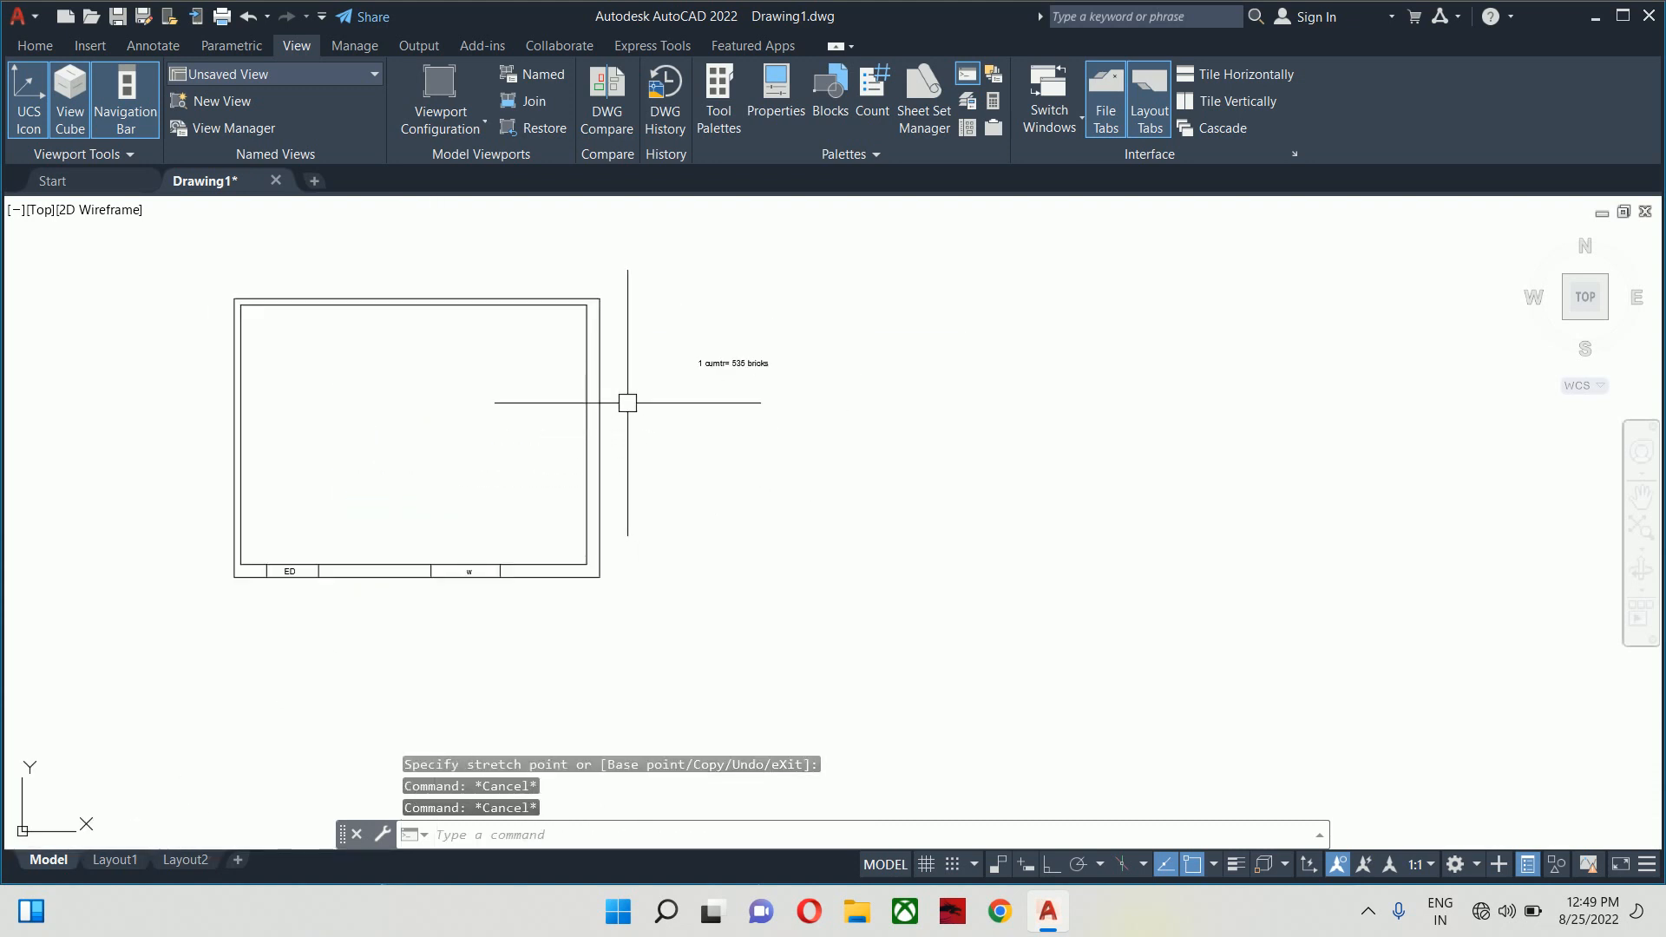
key("Escape")
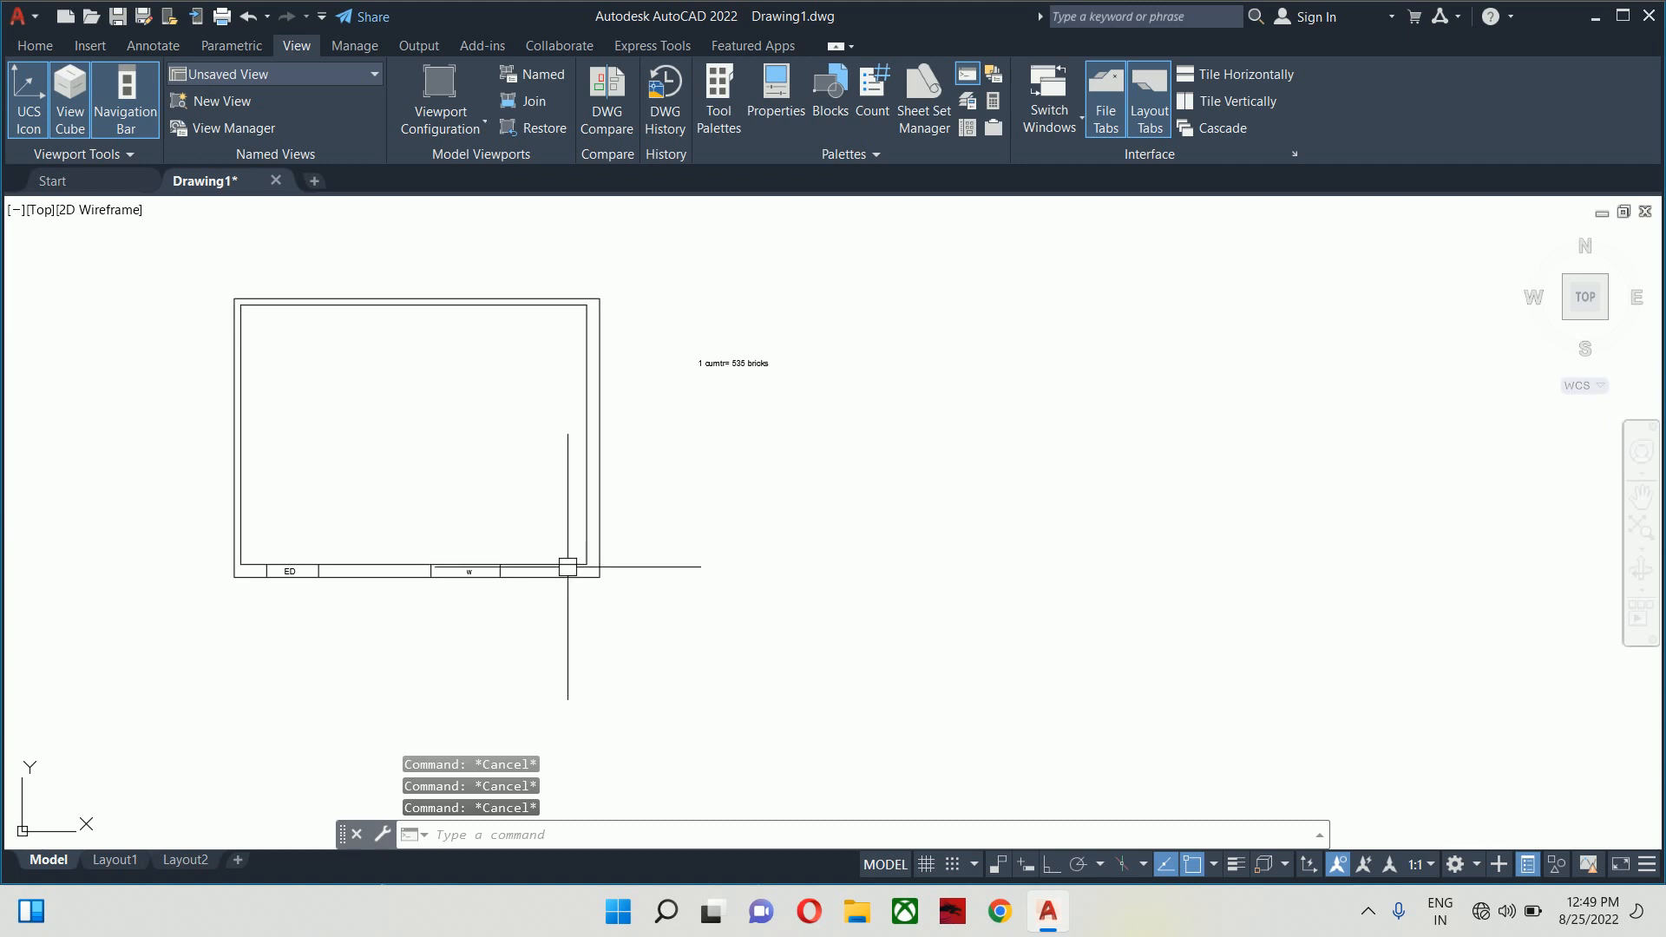
scroll(569, 564, "up", 2)
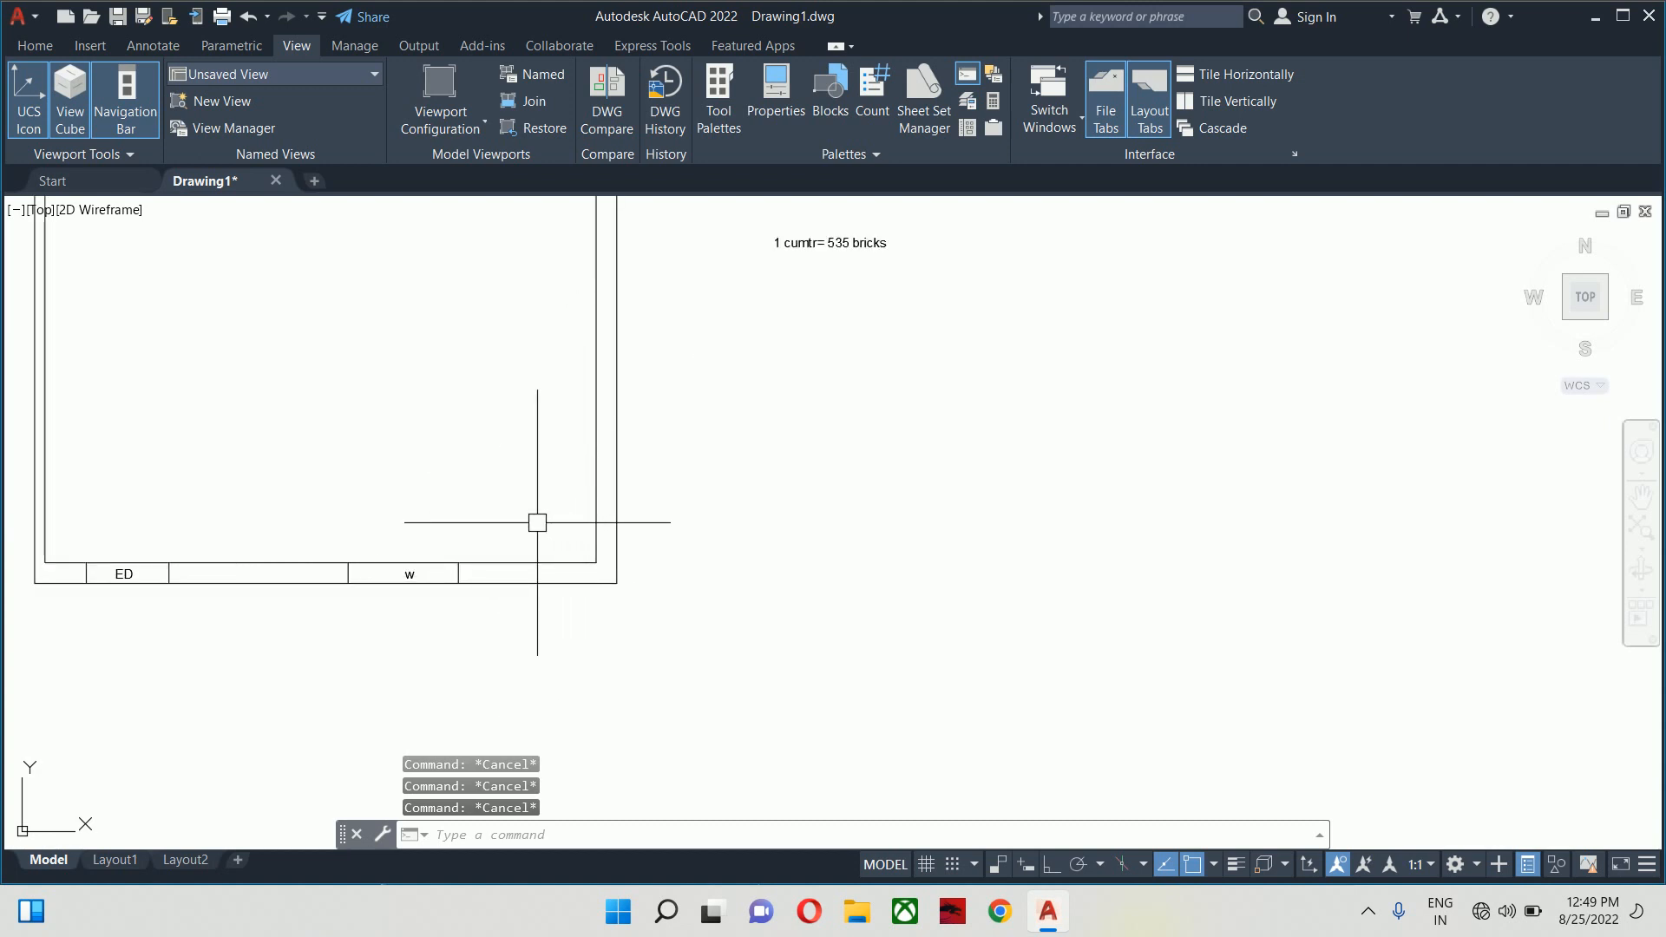
left_click_drag(536, 523, 849, 697)
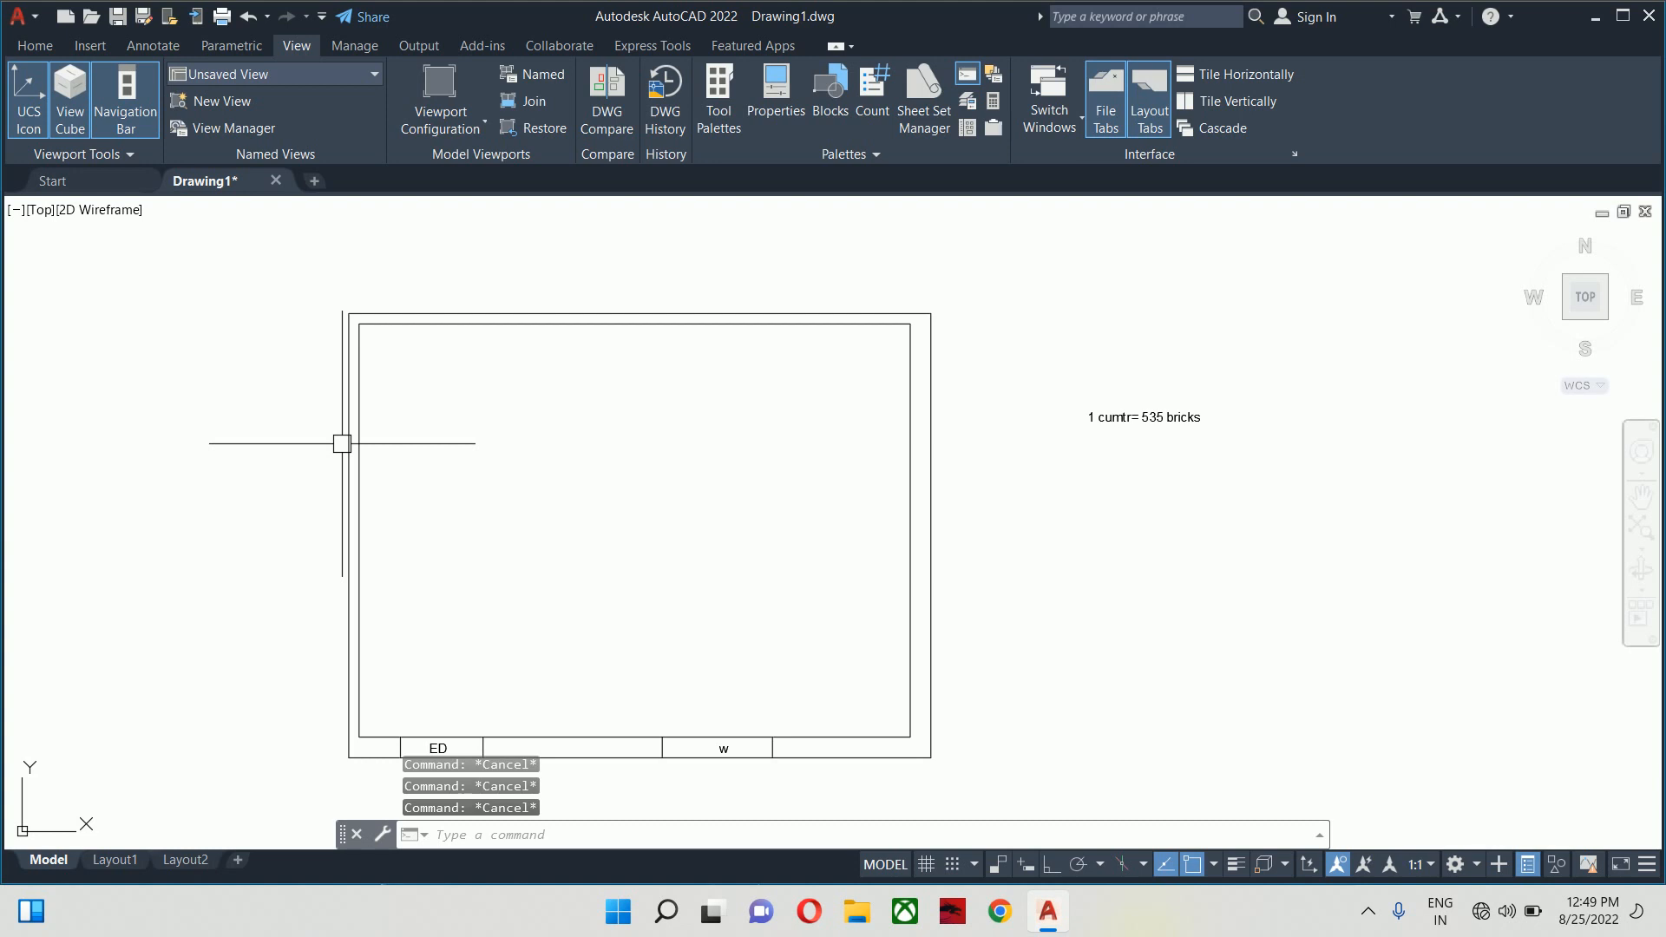
type("j")
key("Return")
left_click(356, 382)
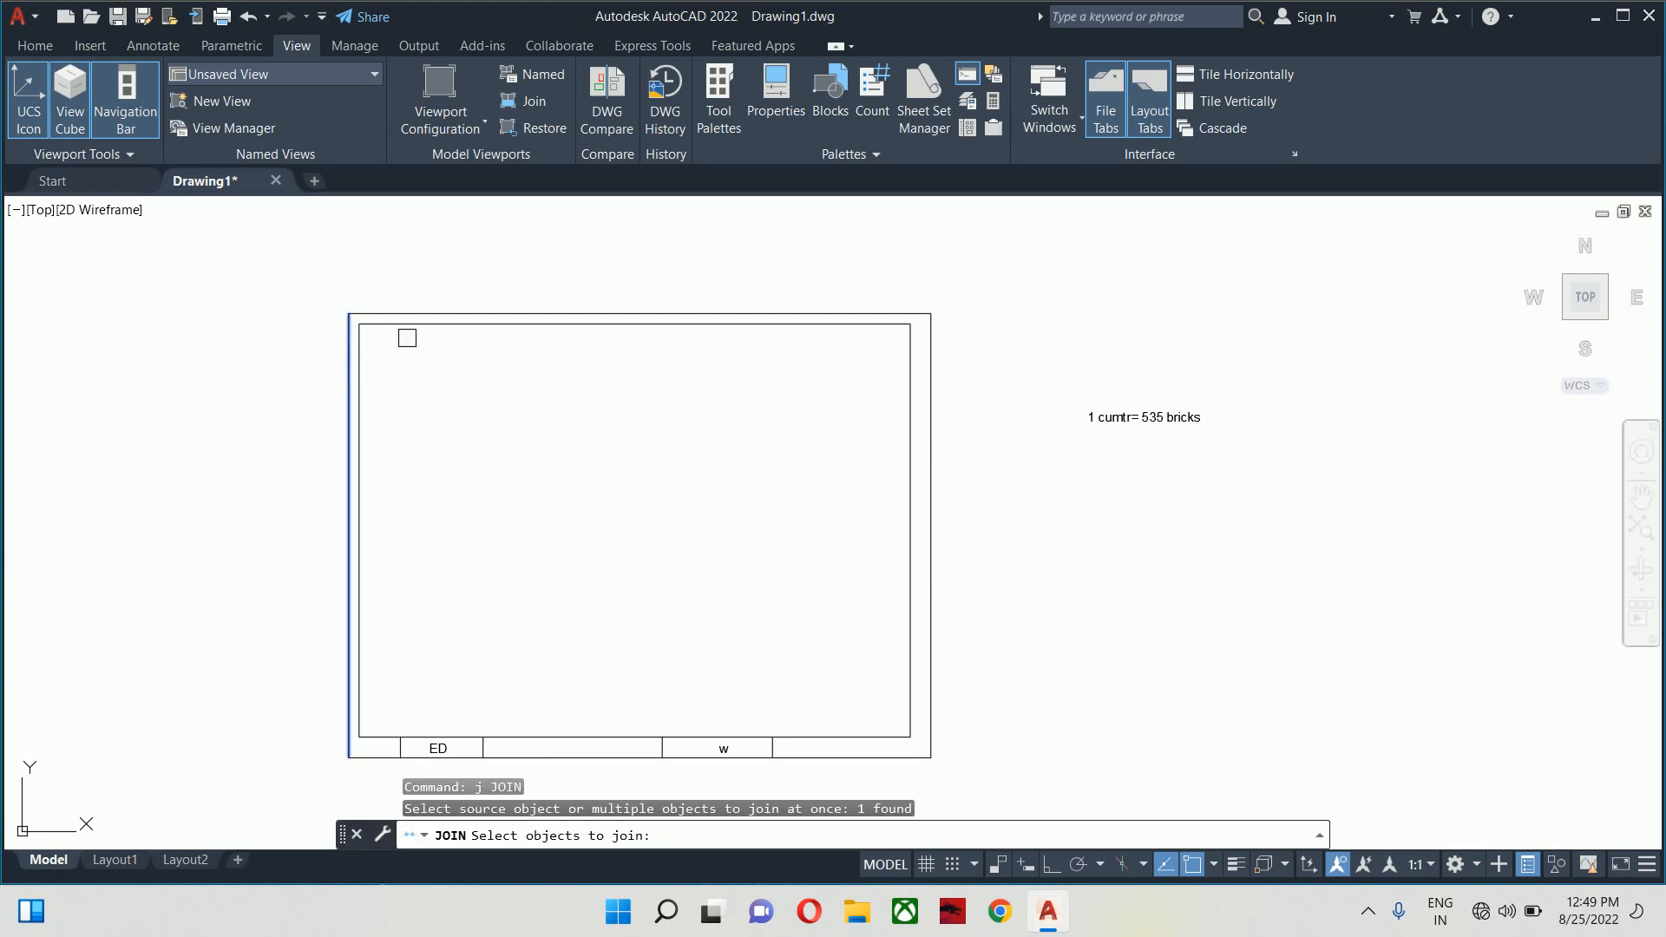
key("Return")
Join the room's inner left and inner top wall lines into one polyline
key("Return")
left_click(363, 361)
left_click(380, 326)
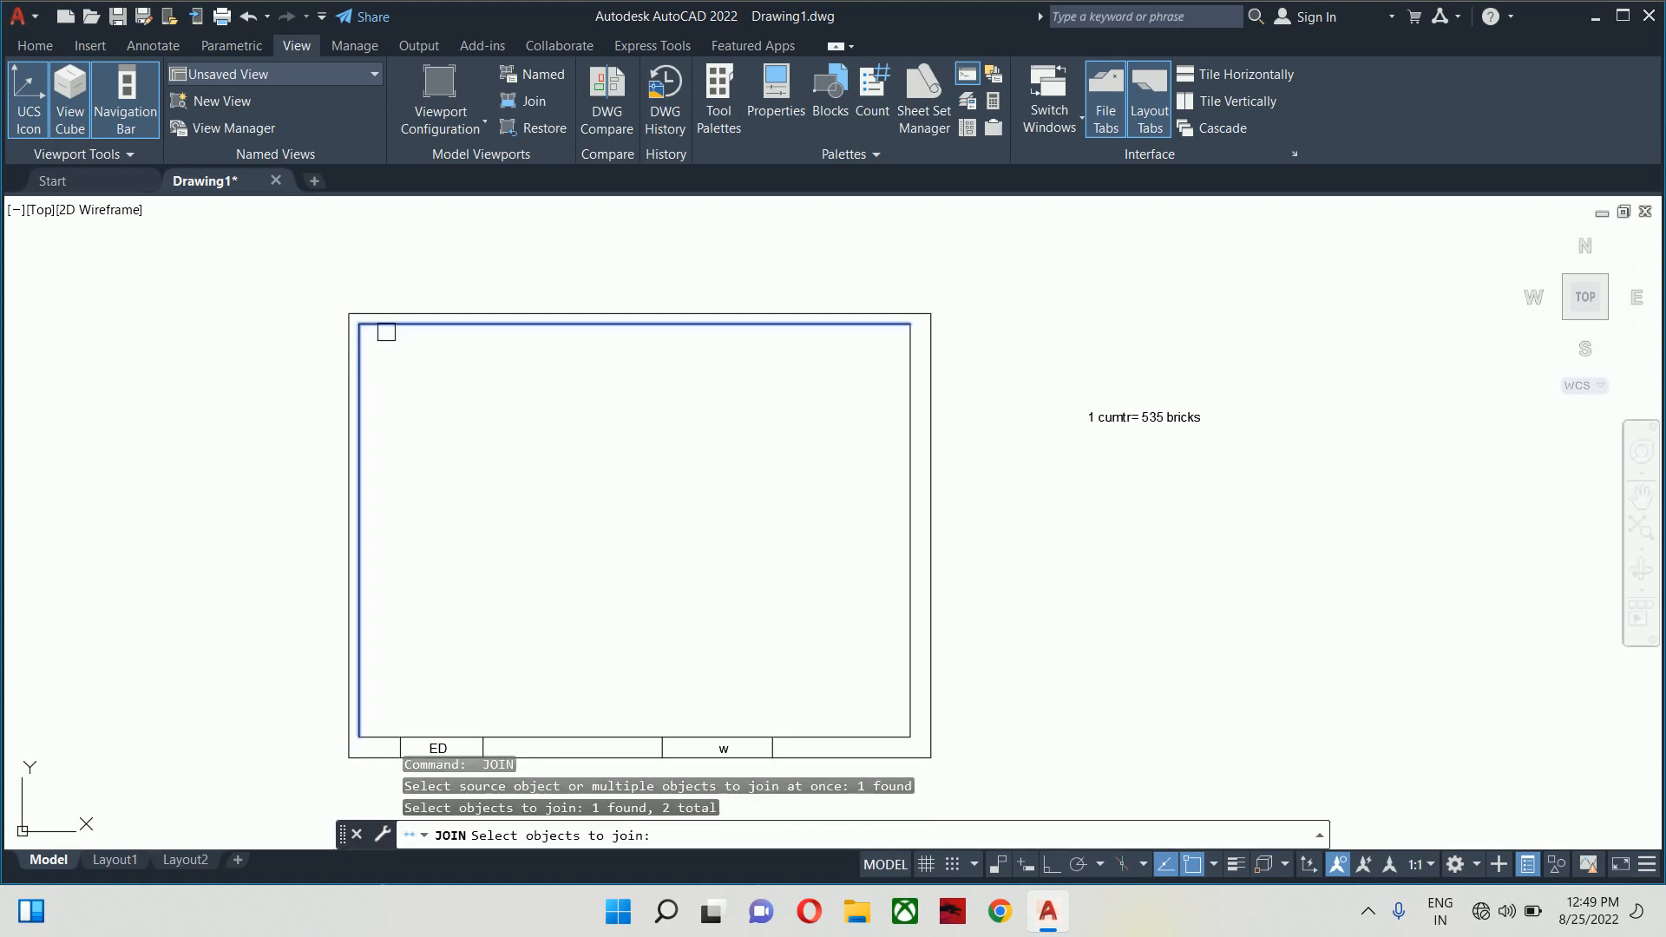
key("Return")
key("Escape")
key("Escape")
Select the inner left and top wall lines to check whether they form one object, then clear the selection
left_click(415, 336)
left_click(395, 321)
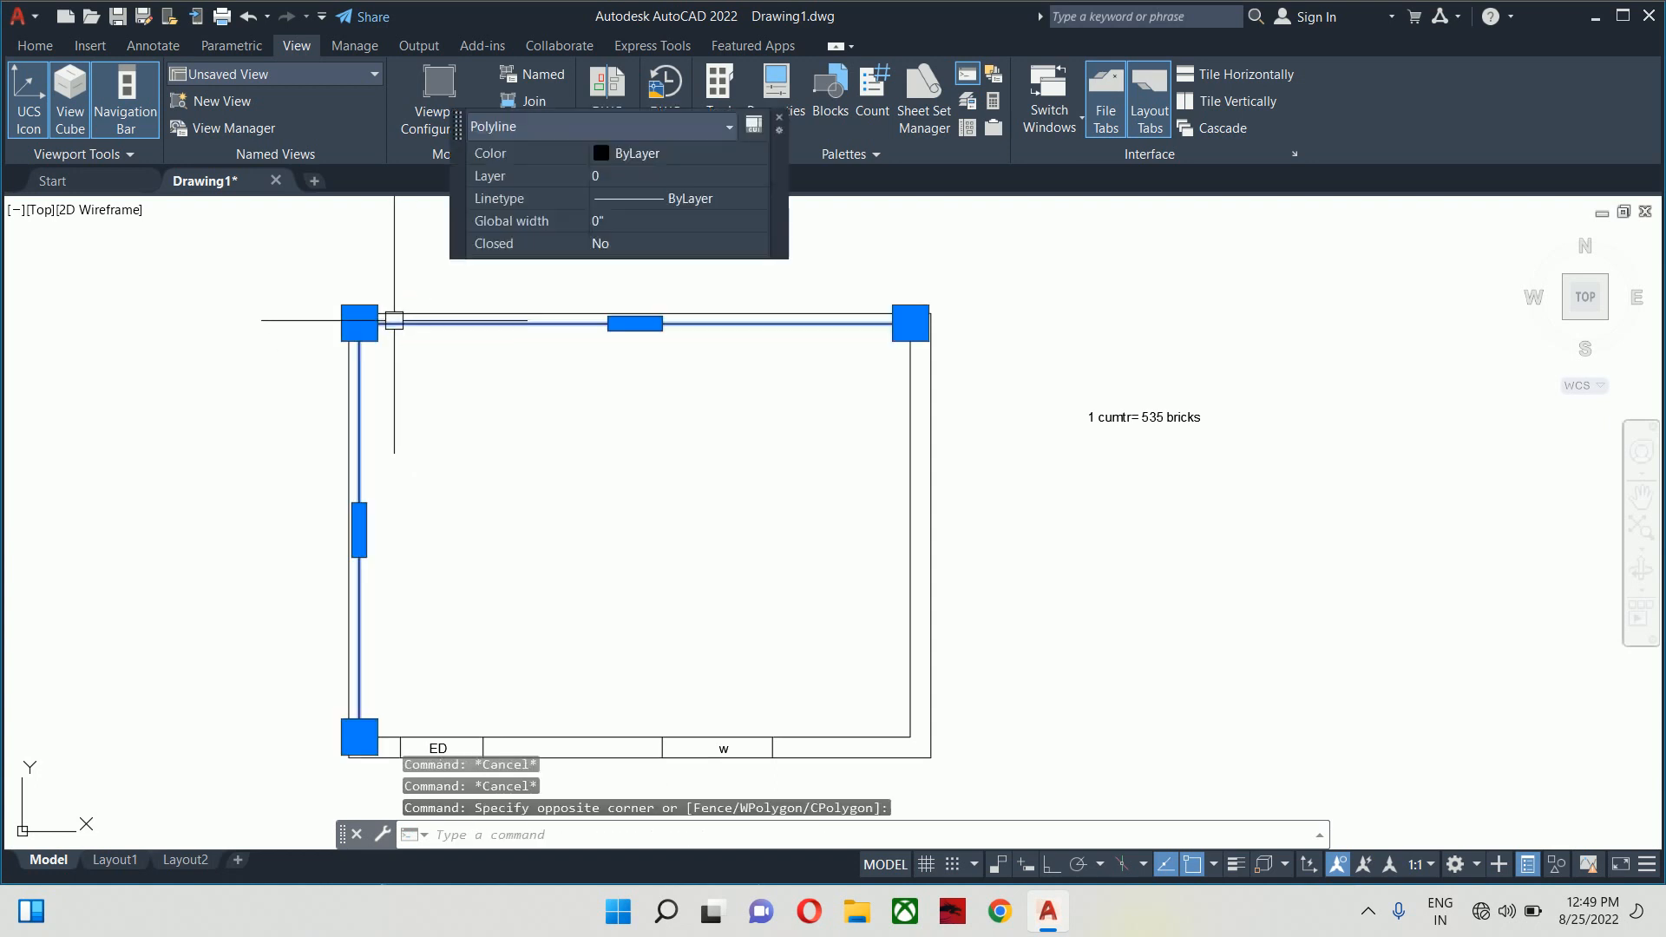
key("Escape")
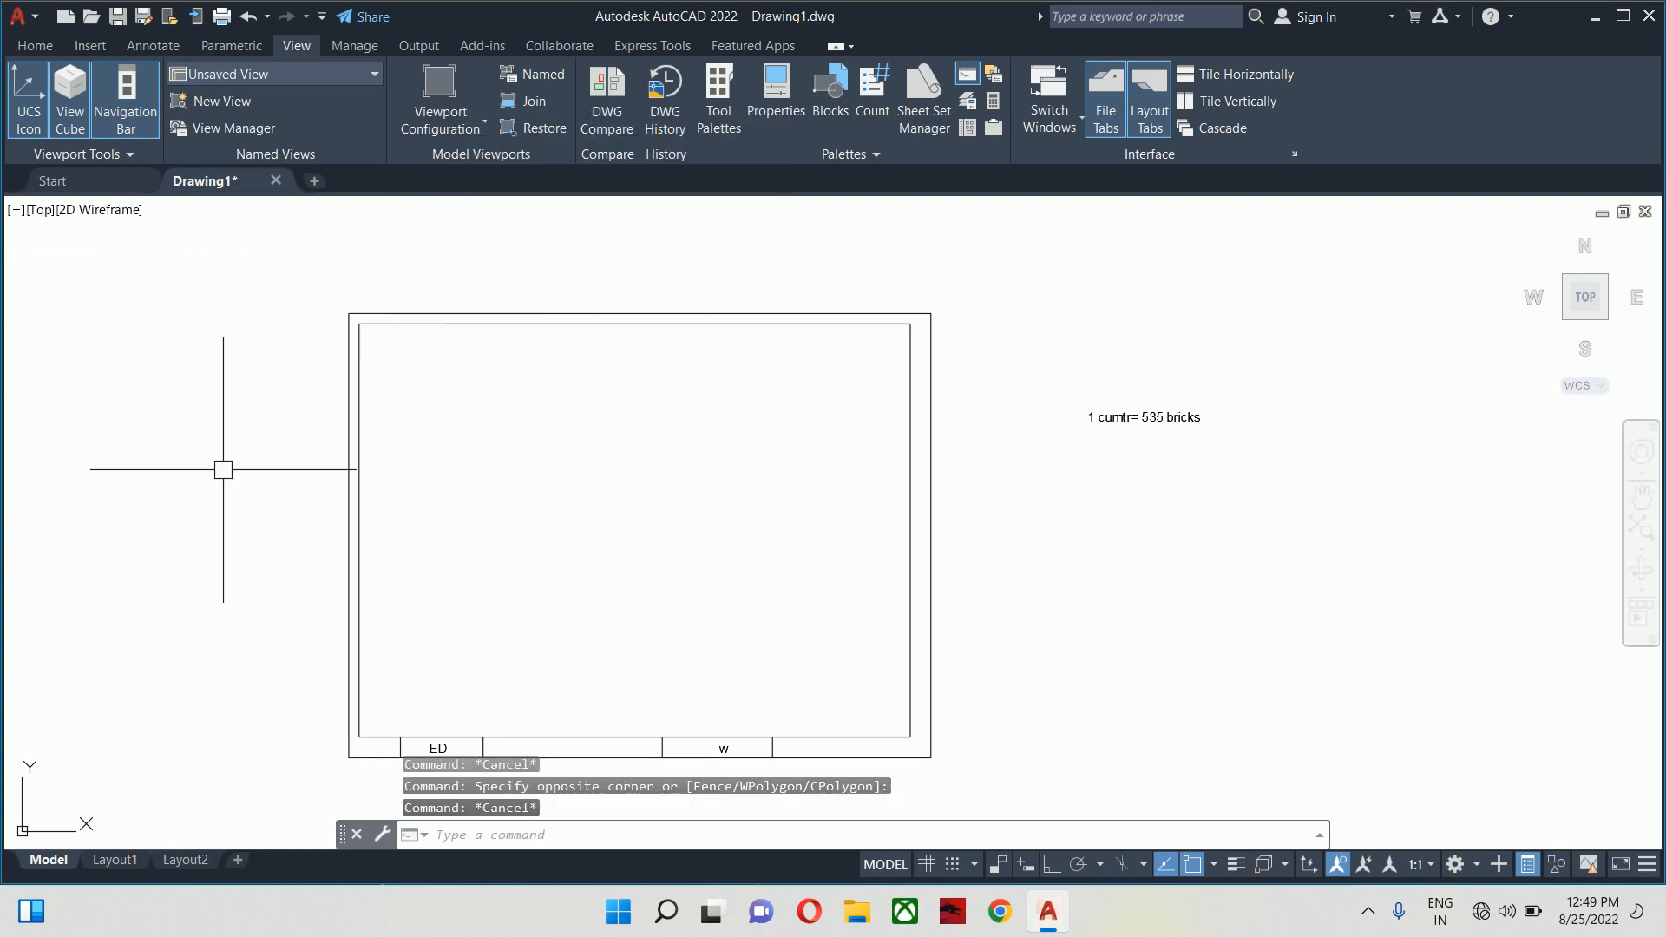
key("Escape")
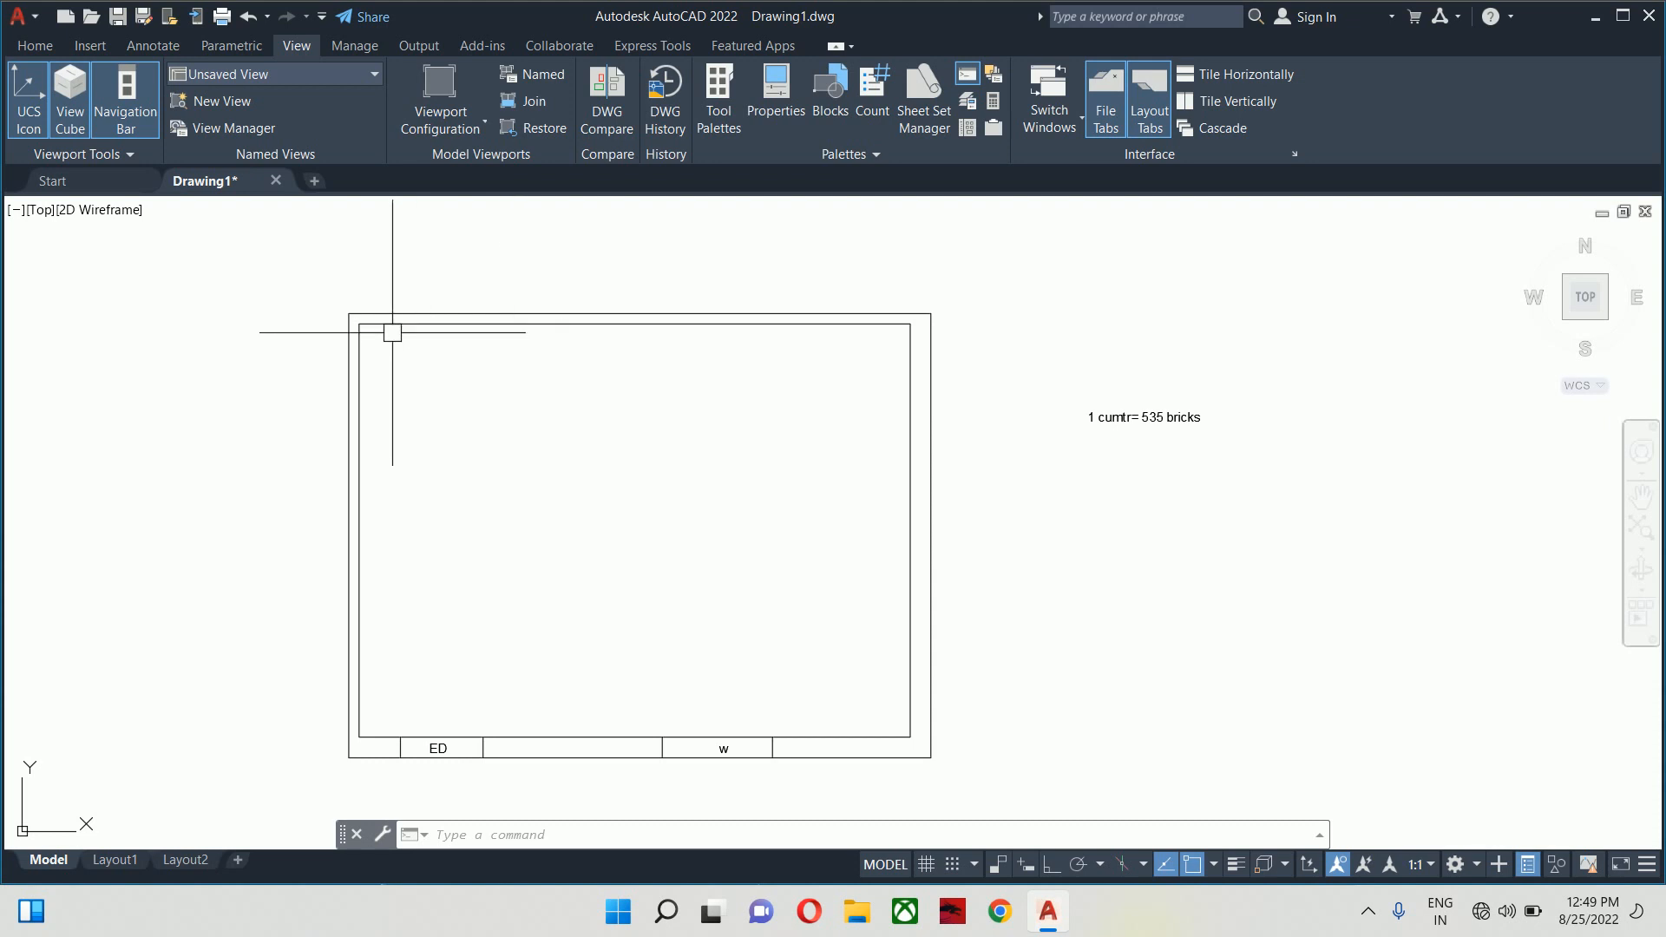
left_click(392, 323)
left_click(358, 530)
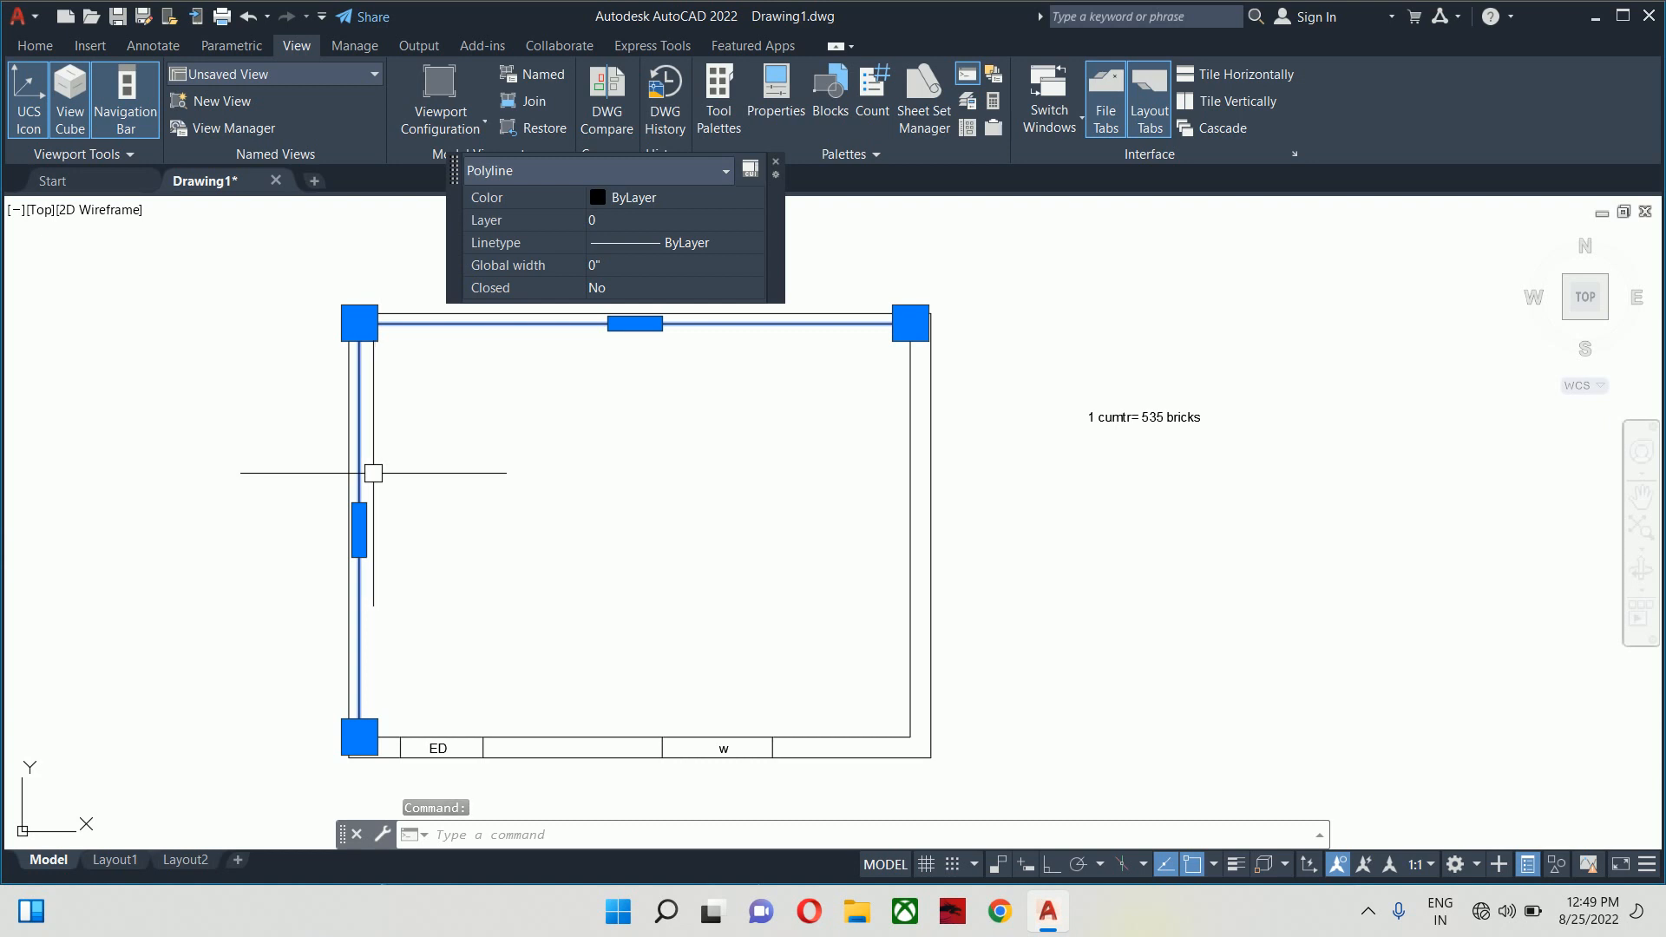
key("Escape")
key("Escape")
Draw a three-sided rectangular projection outward from the outer left wall near its upper corner, using orthogonal lines
type("l")
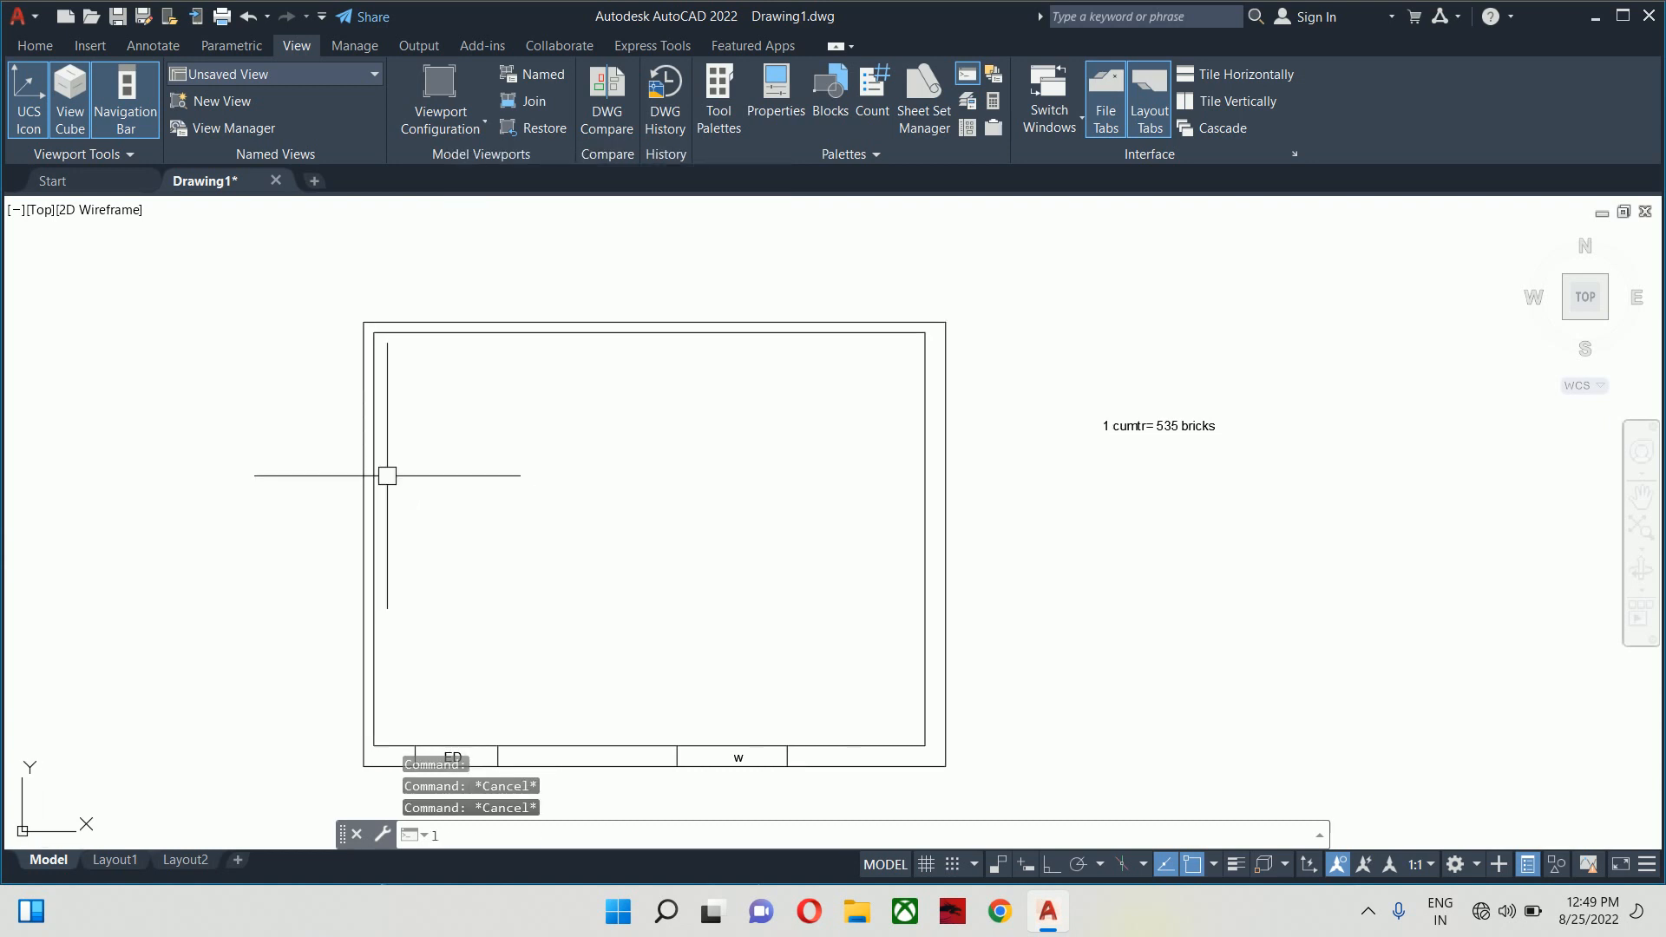
key("Return")
scroll(379, 475, "down", 4)
scroll(555, 486, "up", 6)
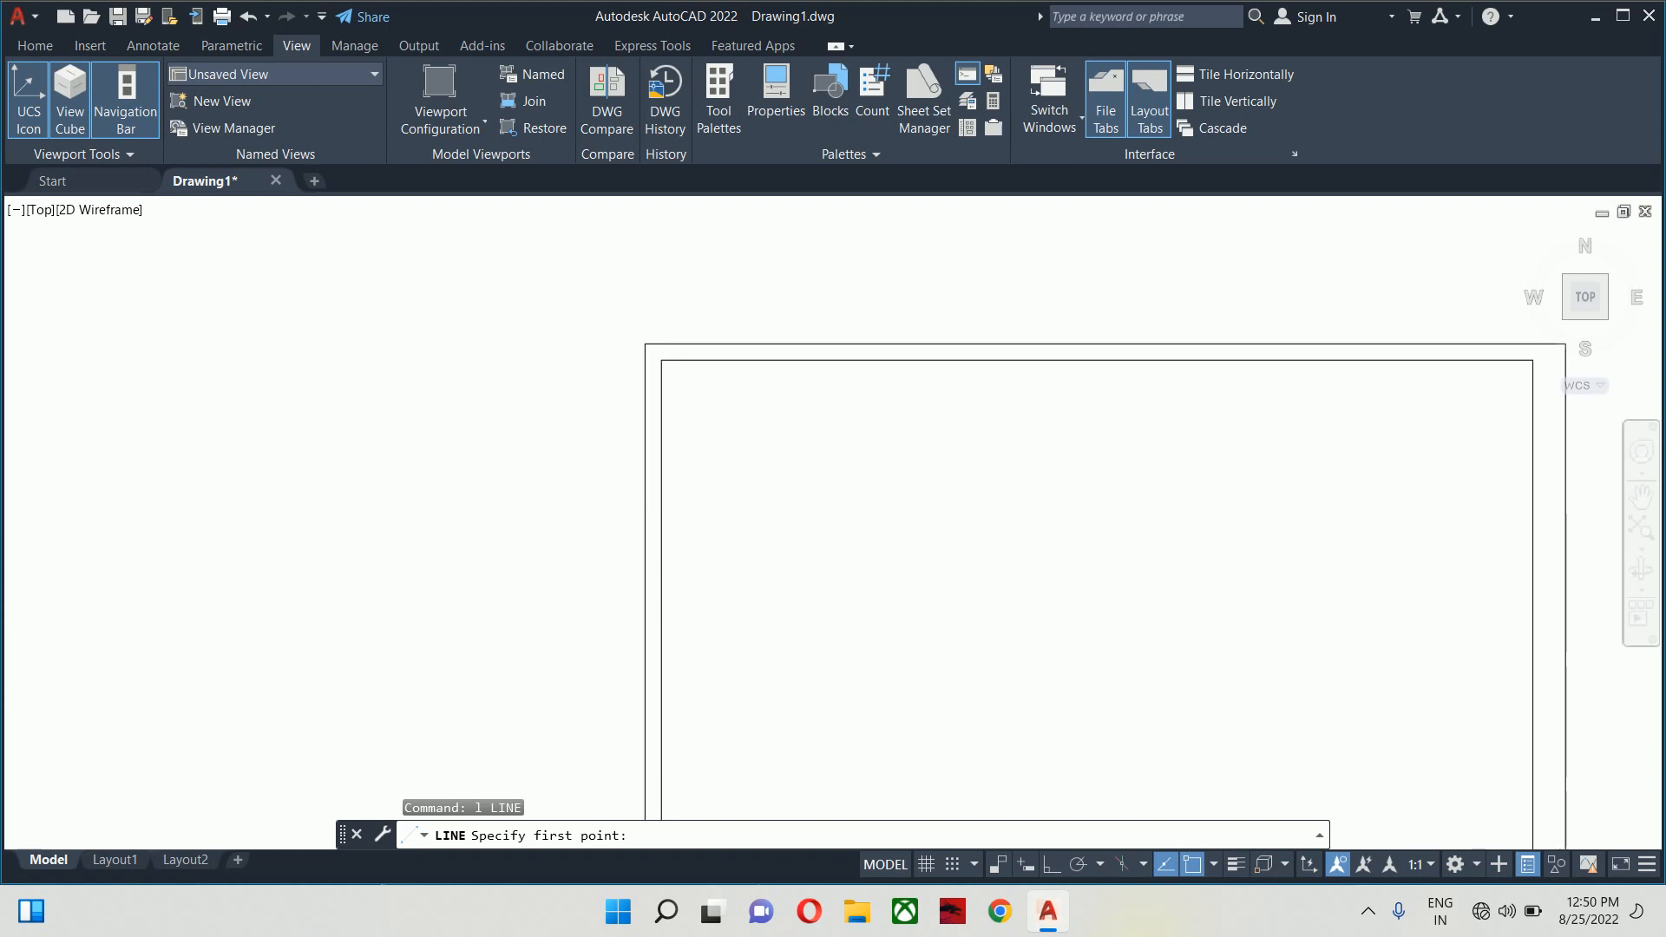
scroll(660, 477, "down", 4)
scroll(673, 474, "up", 2)
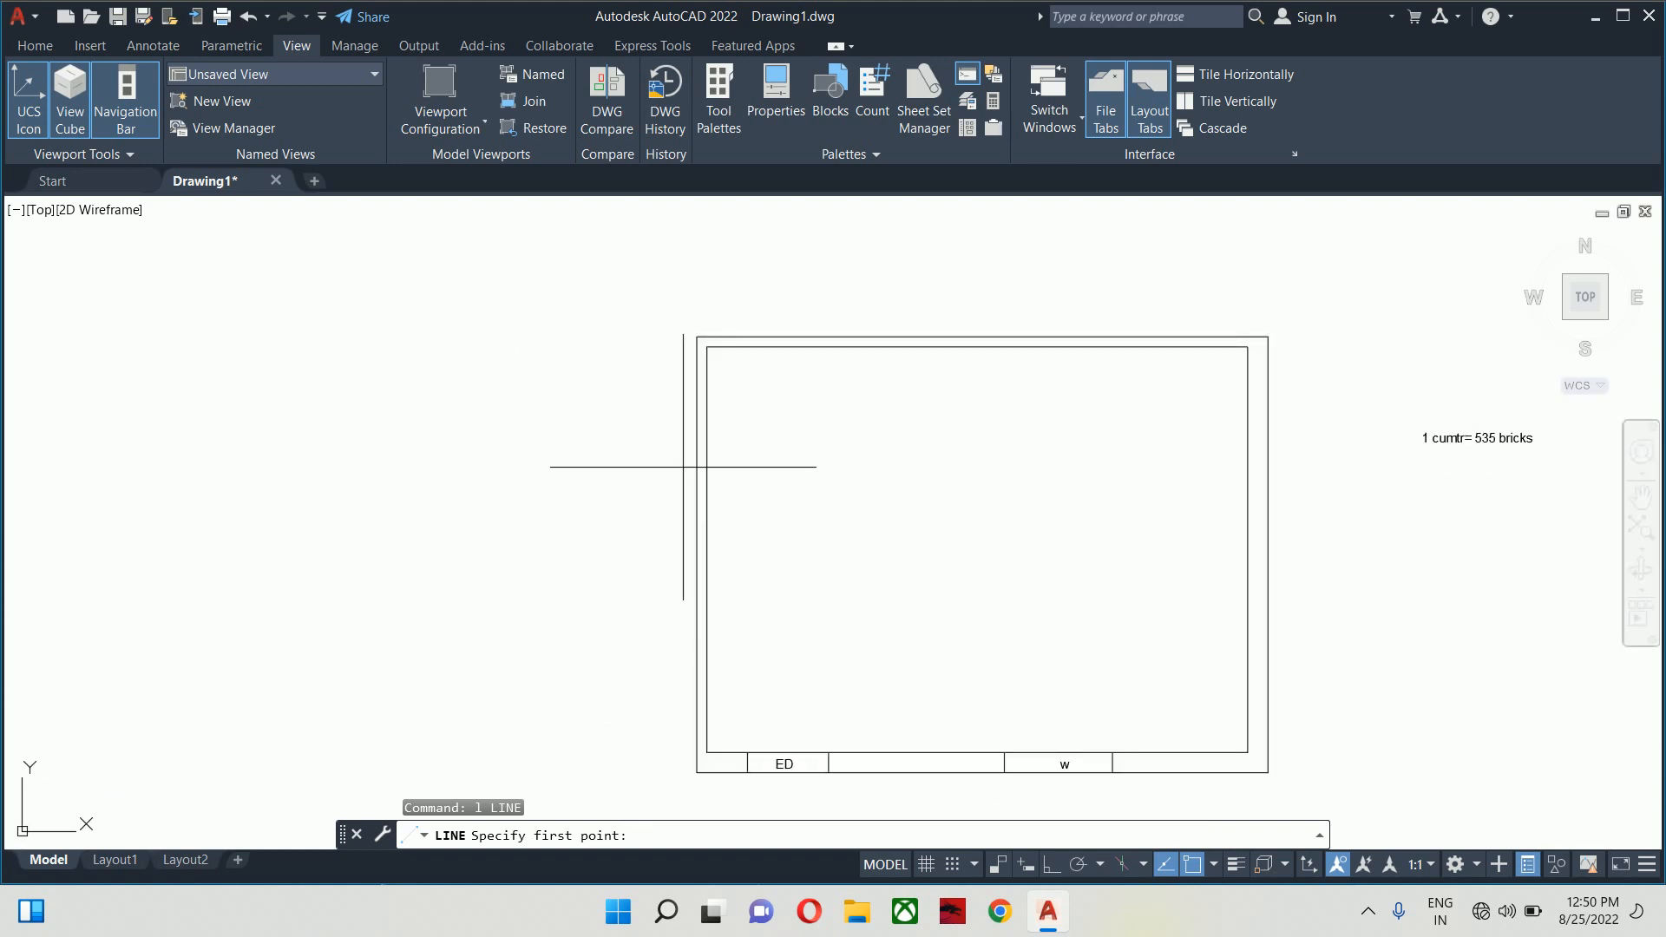
left_click(696, 466)
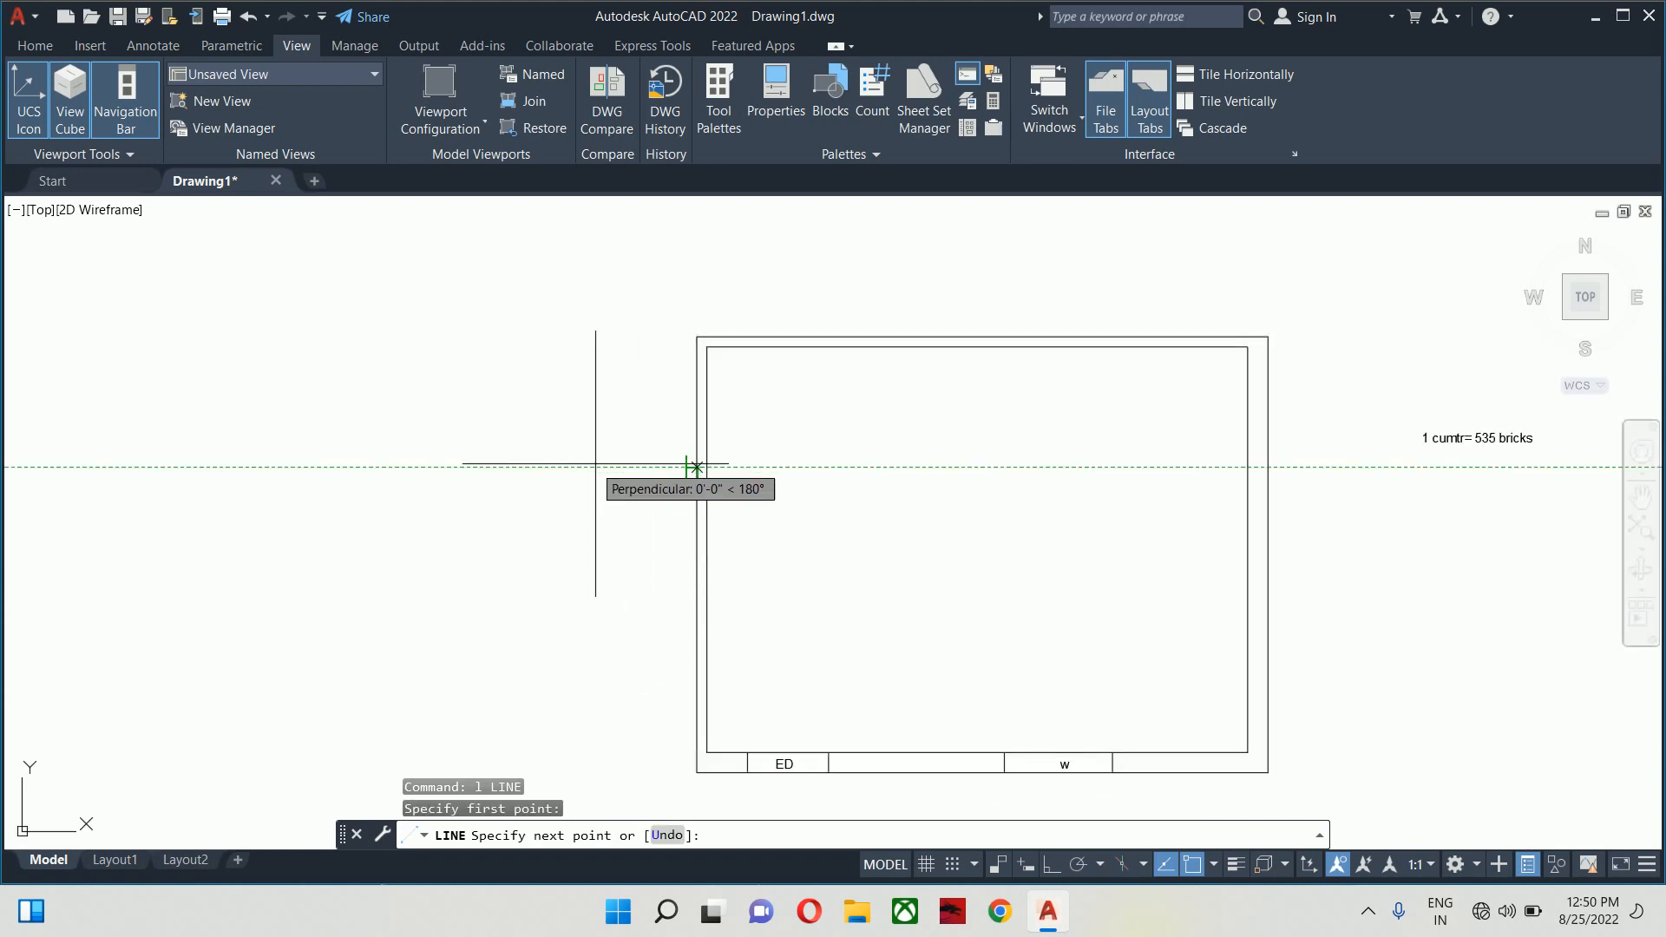
left_click(696, 467)
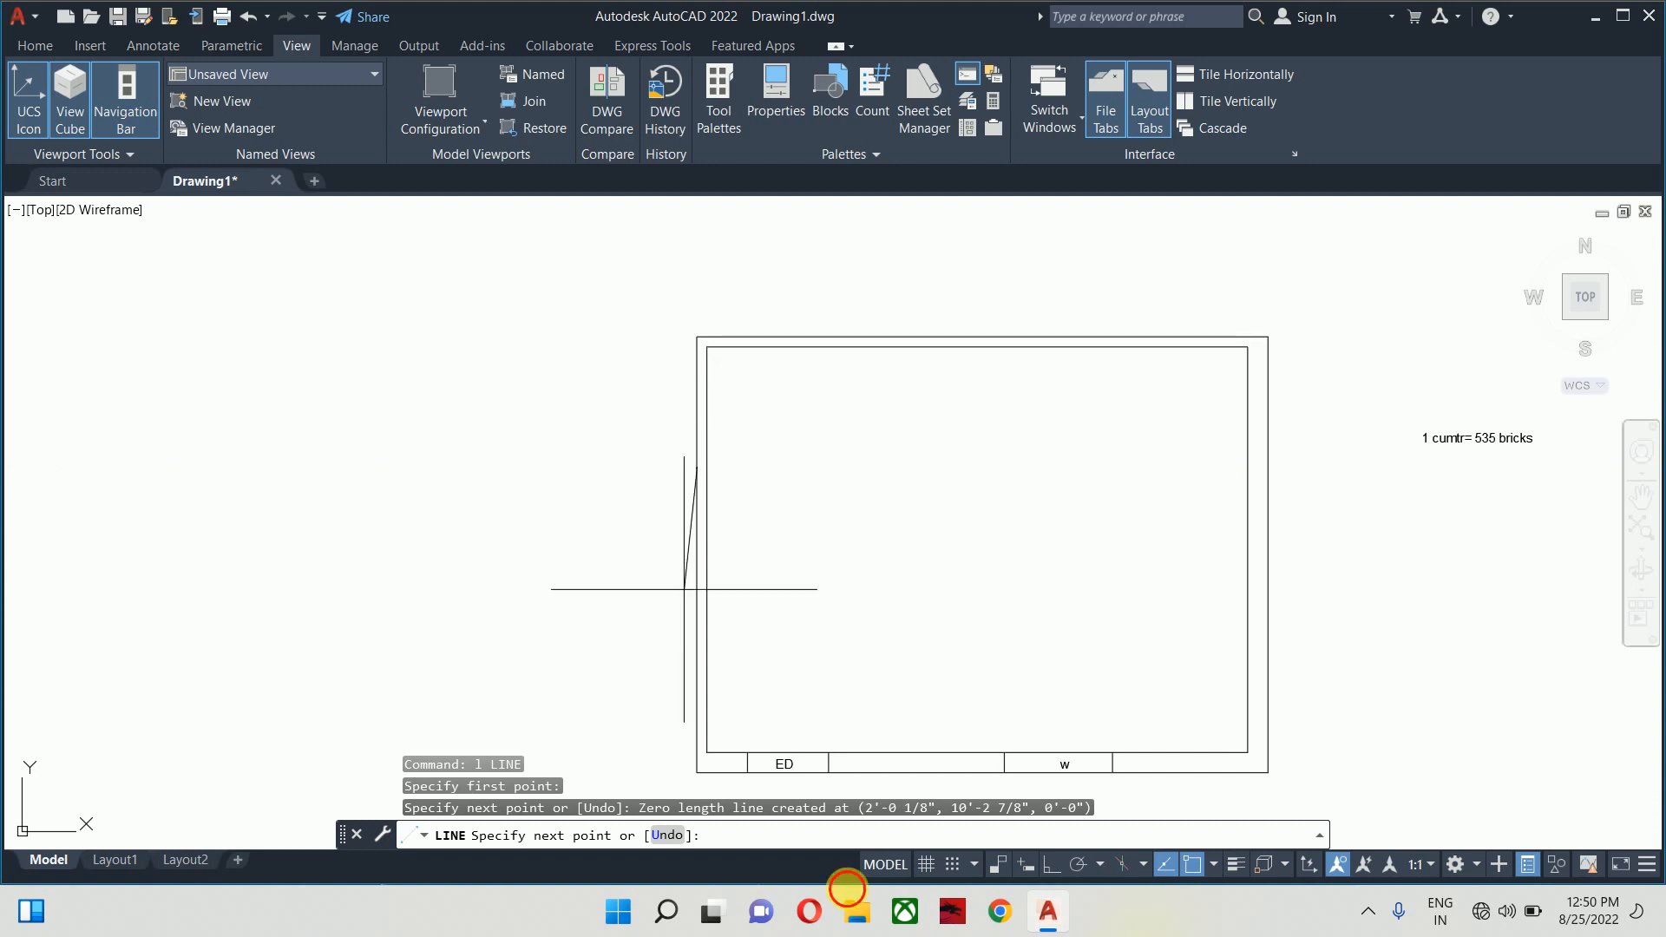
left_click(556, 467)
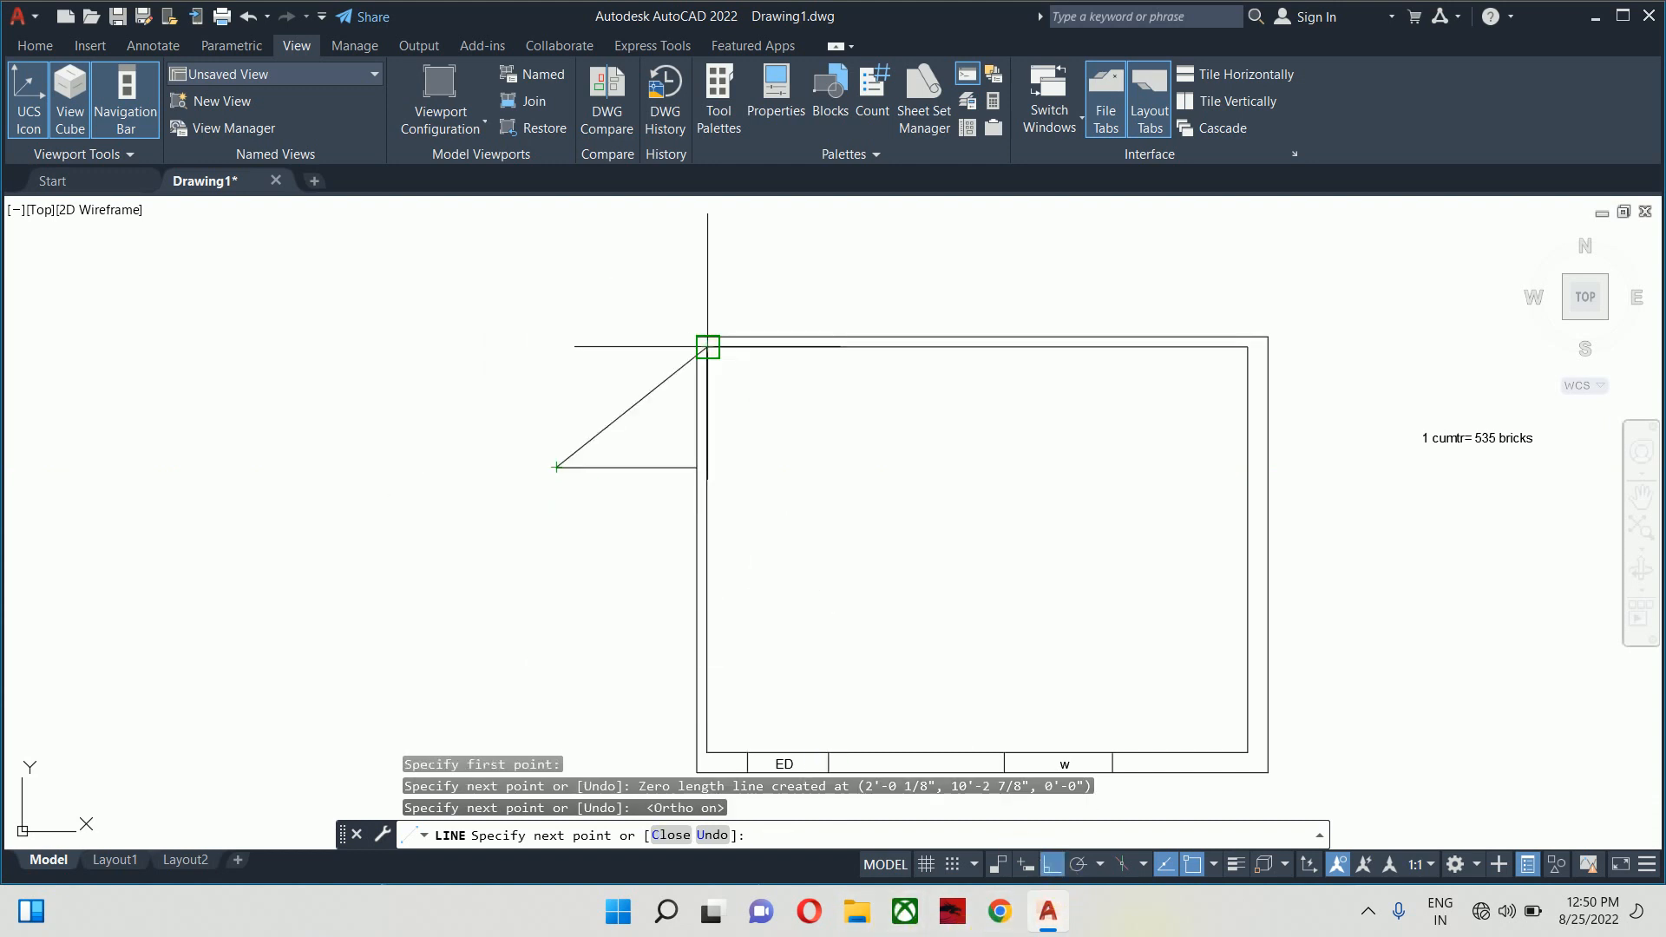
left_click(556, 349)
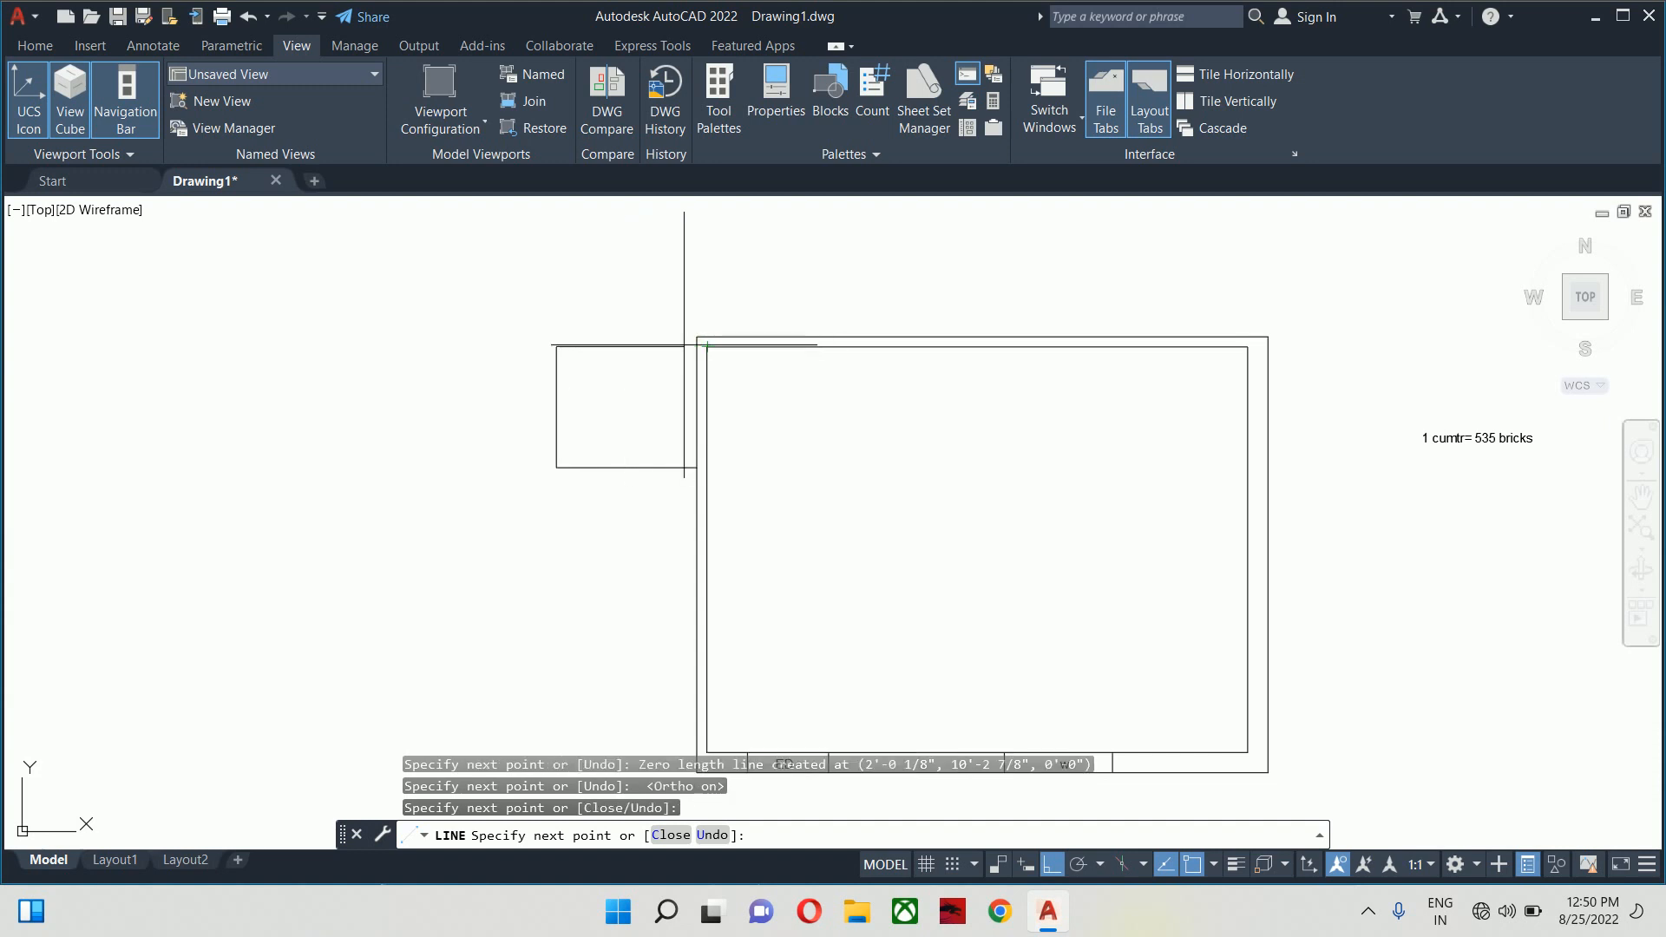
left_click(696, 347)
key("Return")
Trim the left wall lines between the two horizontal edges of the rectangular projection
type("tr")
key("Return")
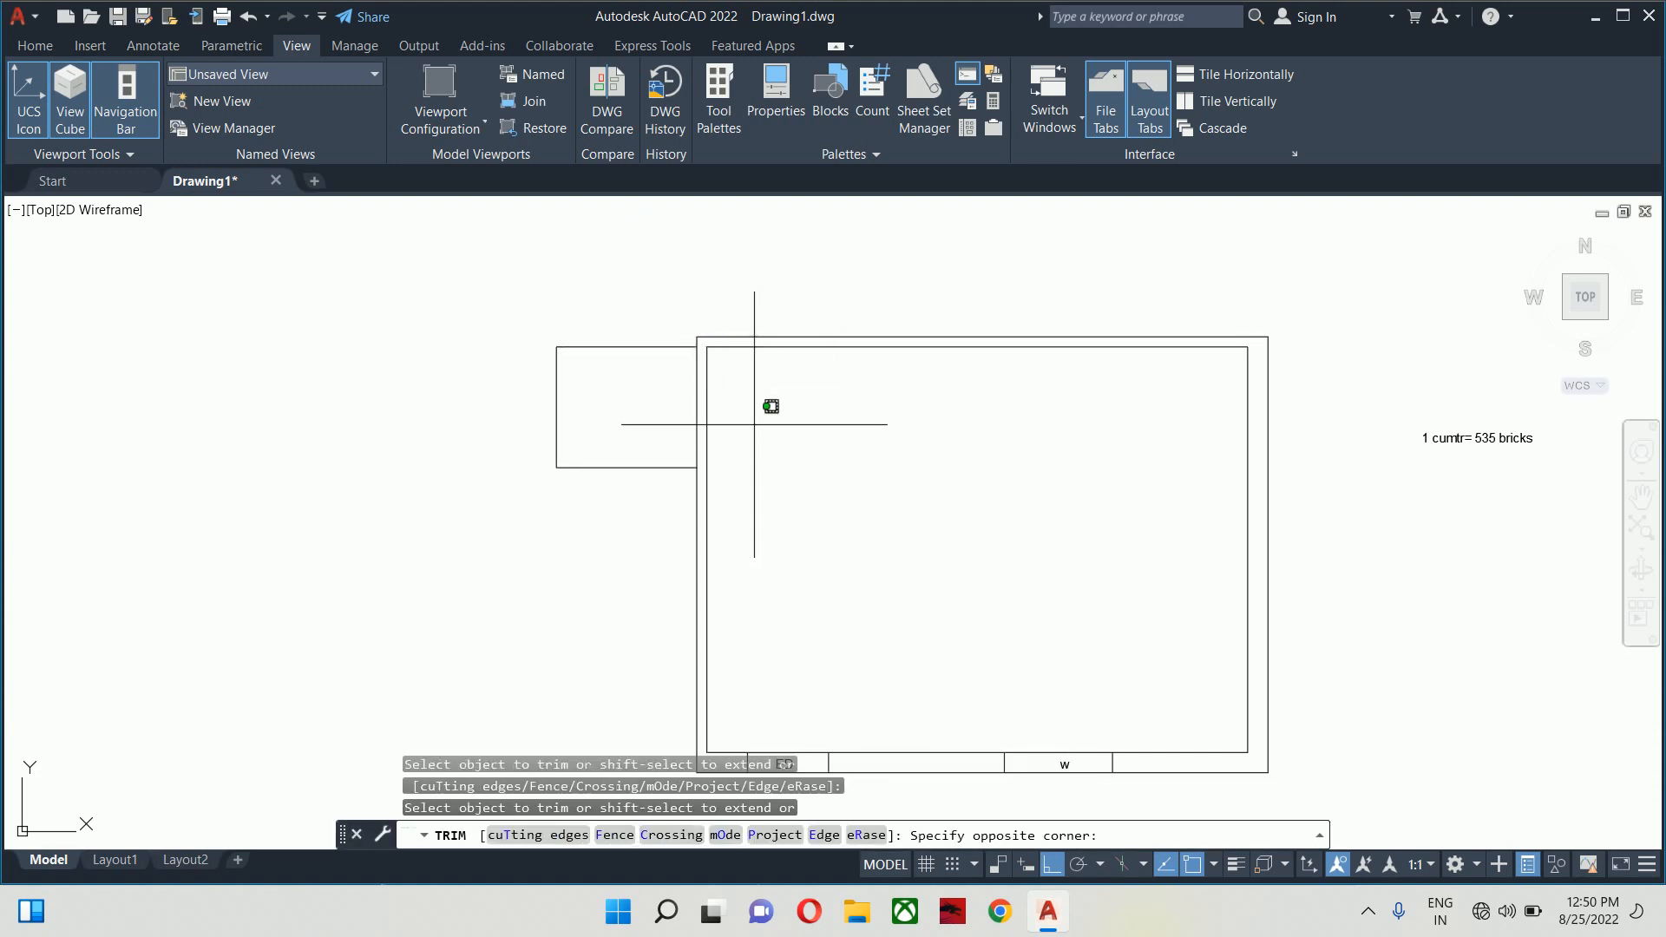
left_click(756, 425)
left_click(680, 412)
scroll(699, 442, "up", 4)
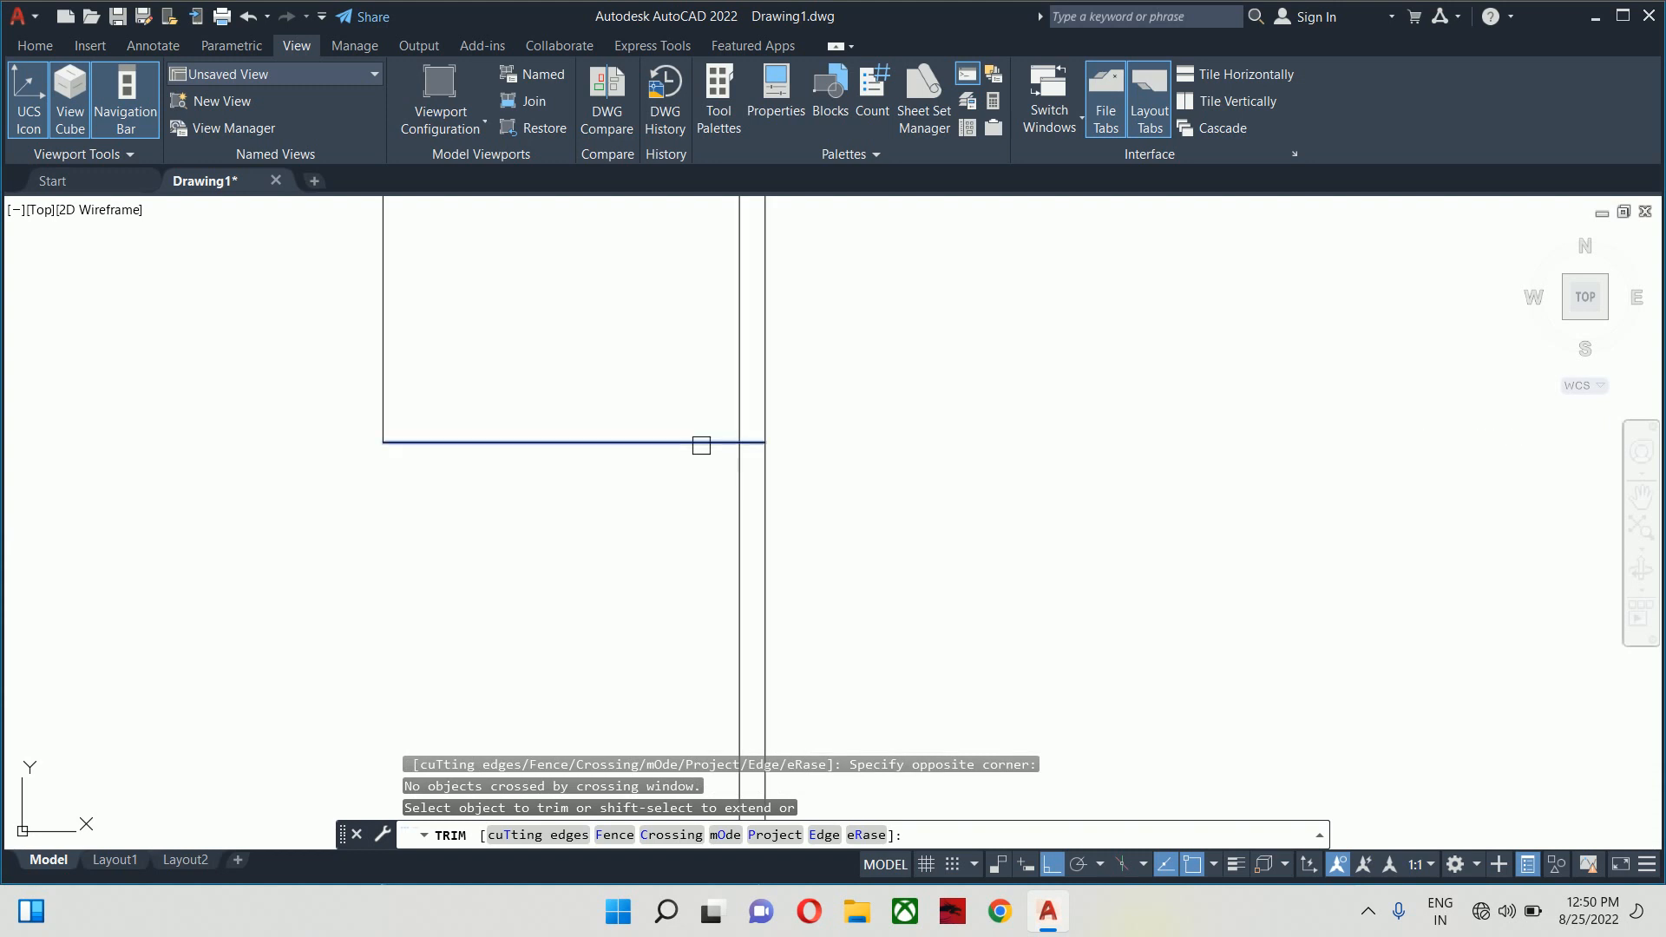
scroll(699, 442, "down", 4)
left_click(763, 391)
left_click(690, 383)
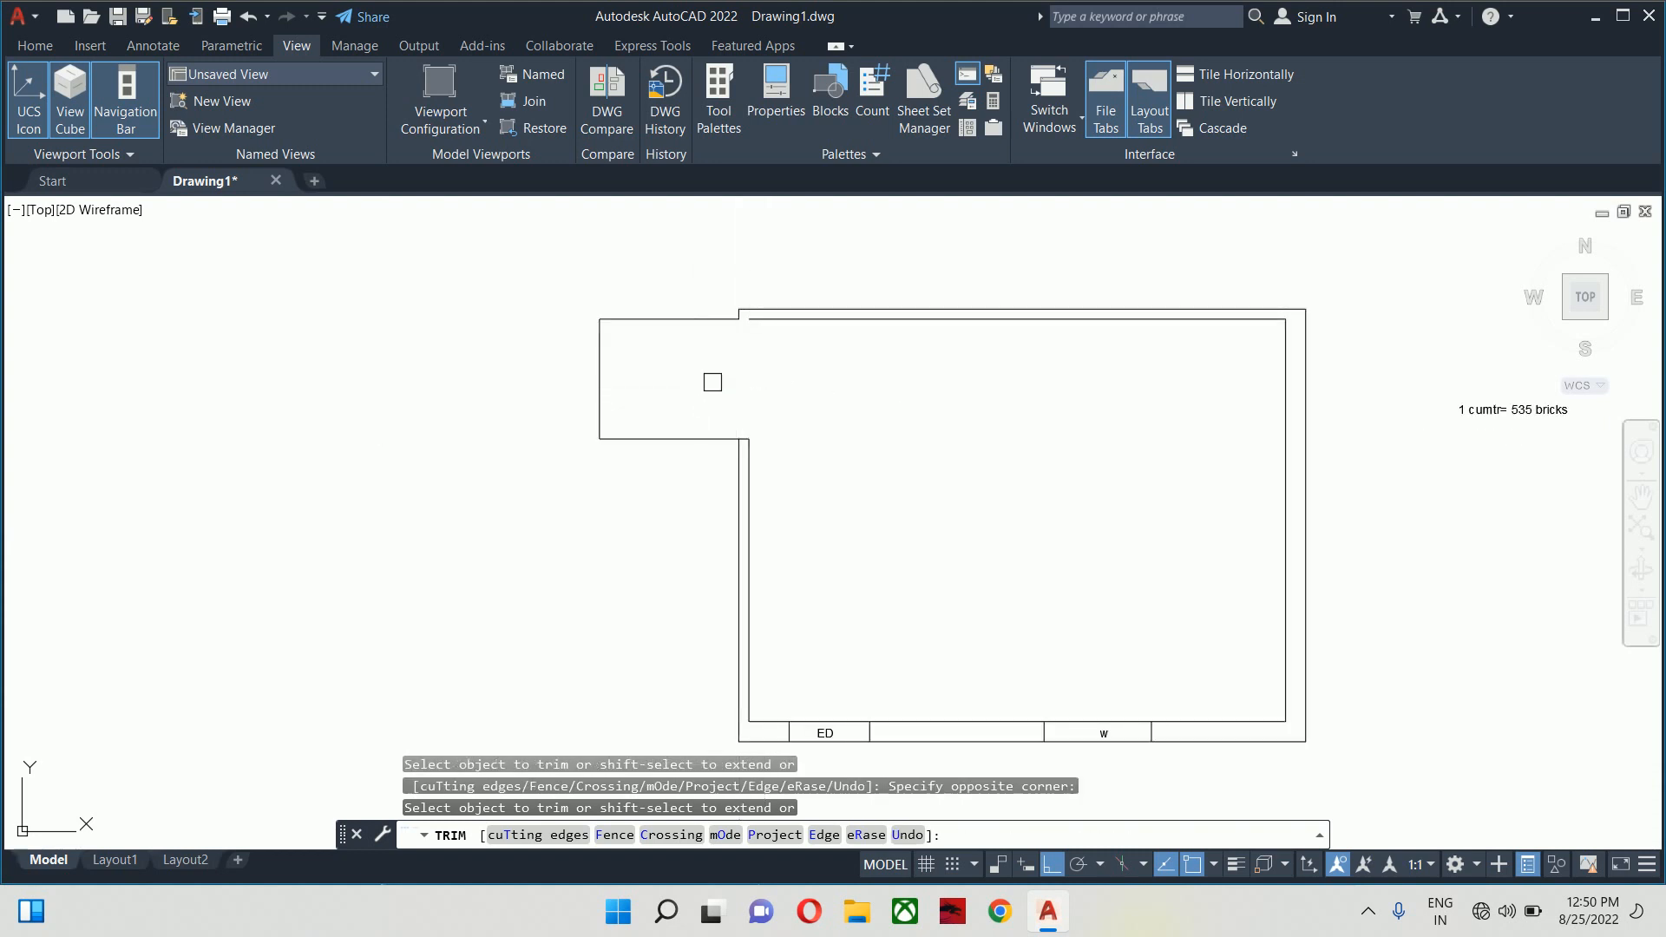
left_click(718, 325)
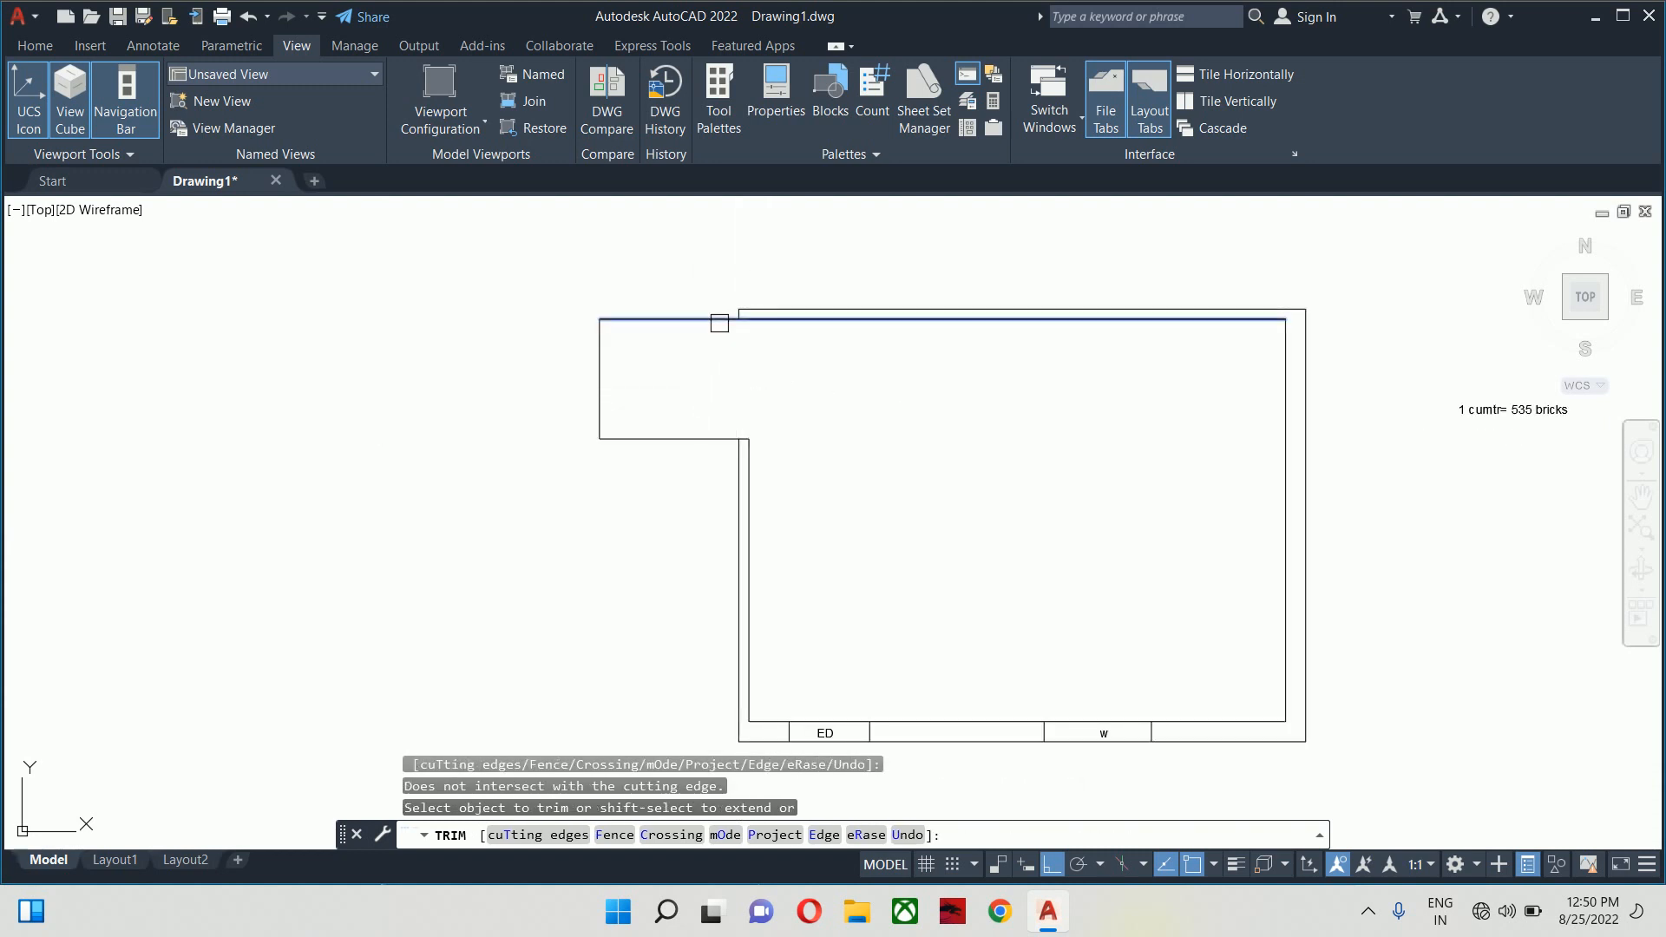
key("Escape")
key("Escape")
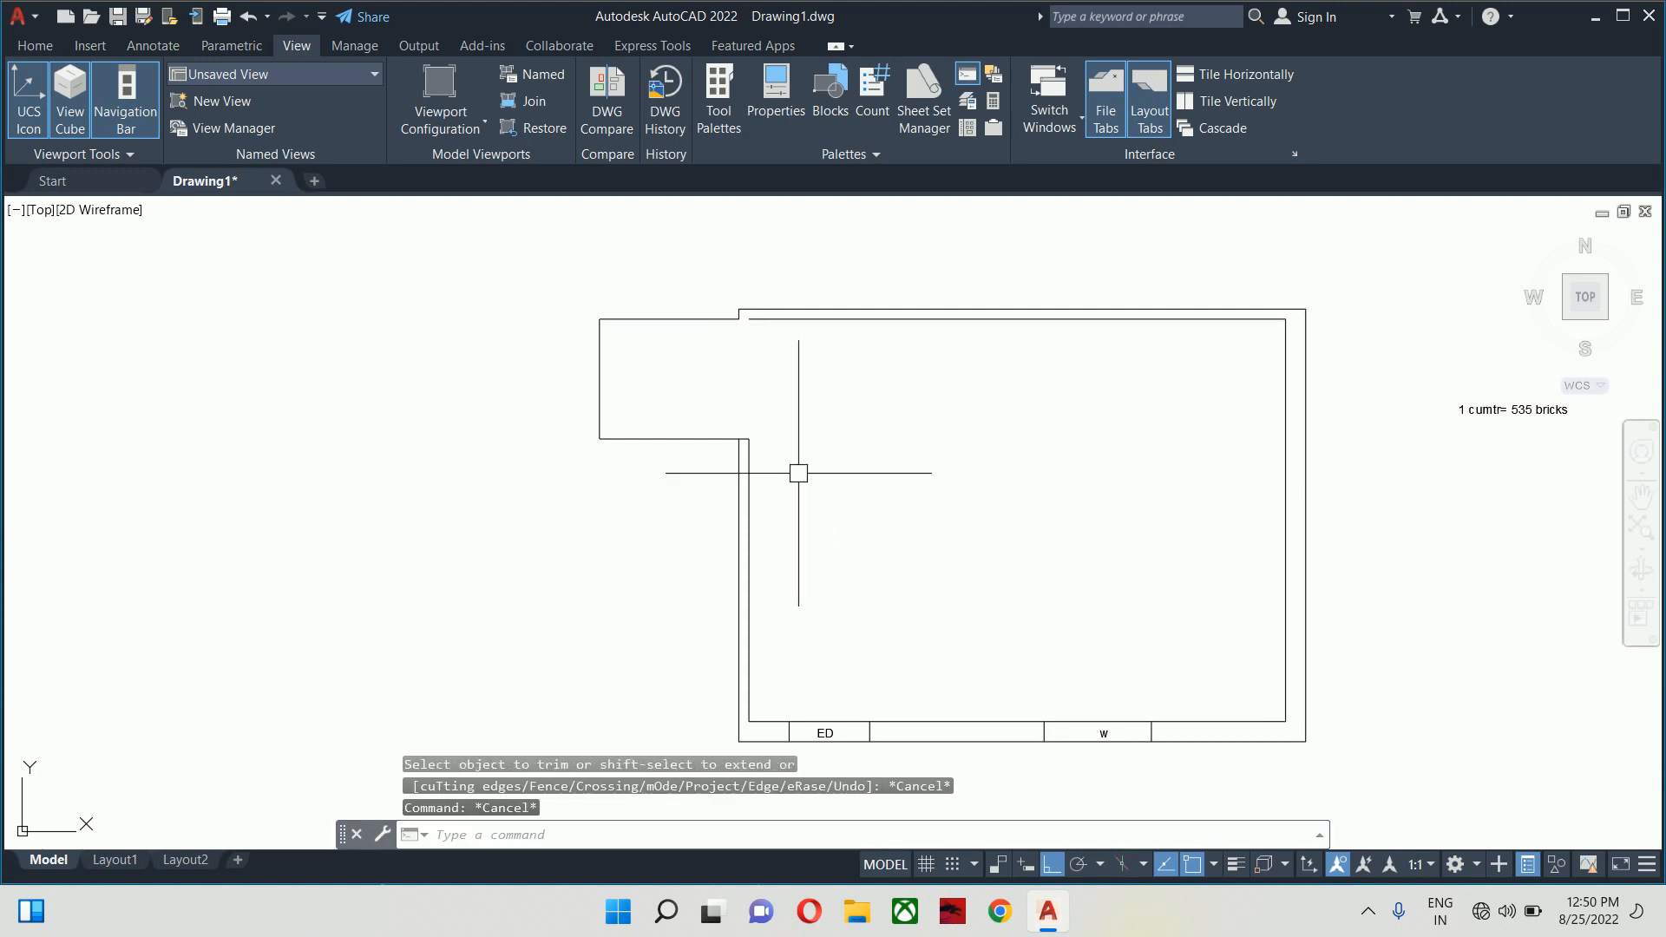
Undo the wall trim and the rectangular projection to restore the plain room outline
key("ctrl+z")
key("ctrl+z")
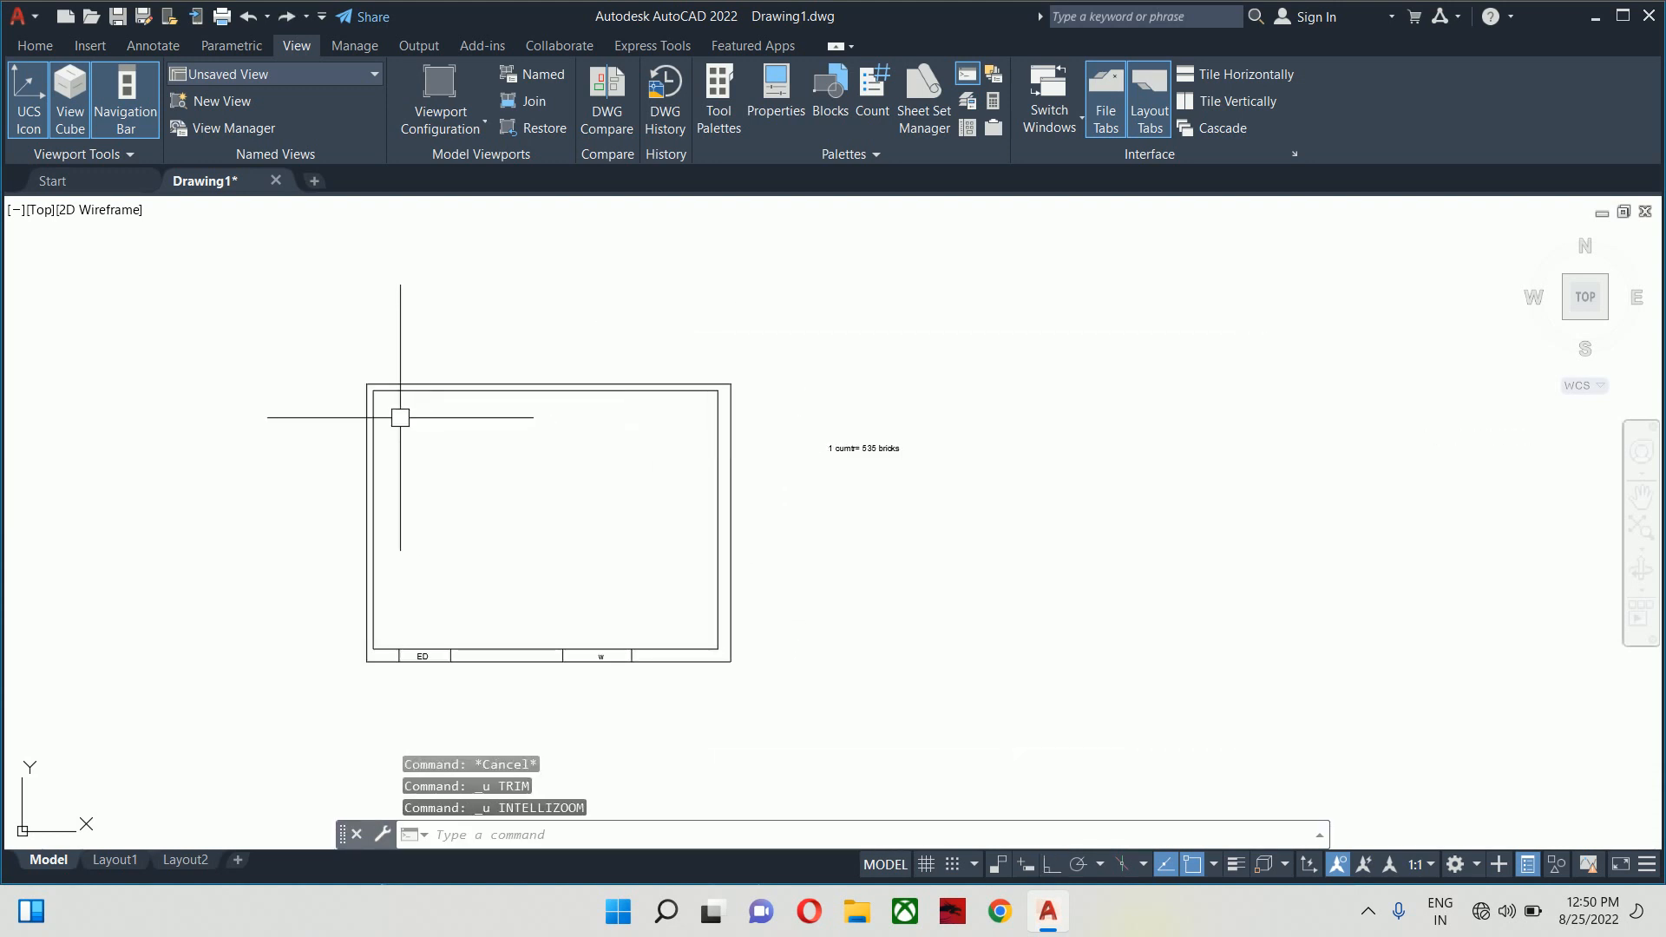
Select the room's outer left wall line to check its extent, and clear the selection
left_click(369, 440)
key("Escape")
key("Escape")
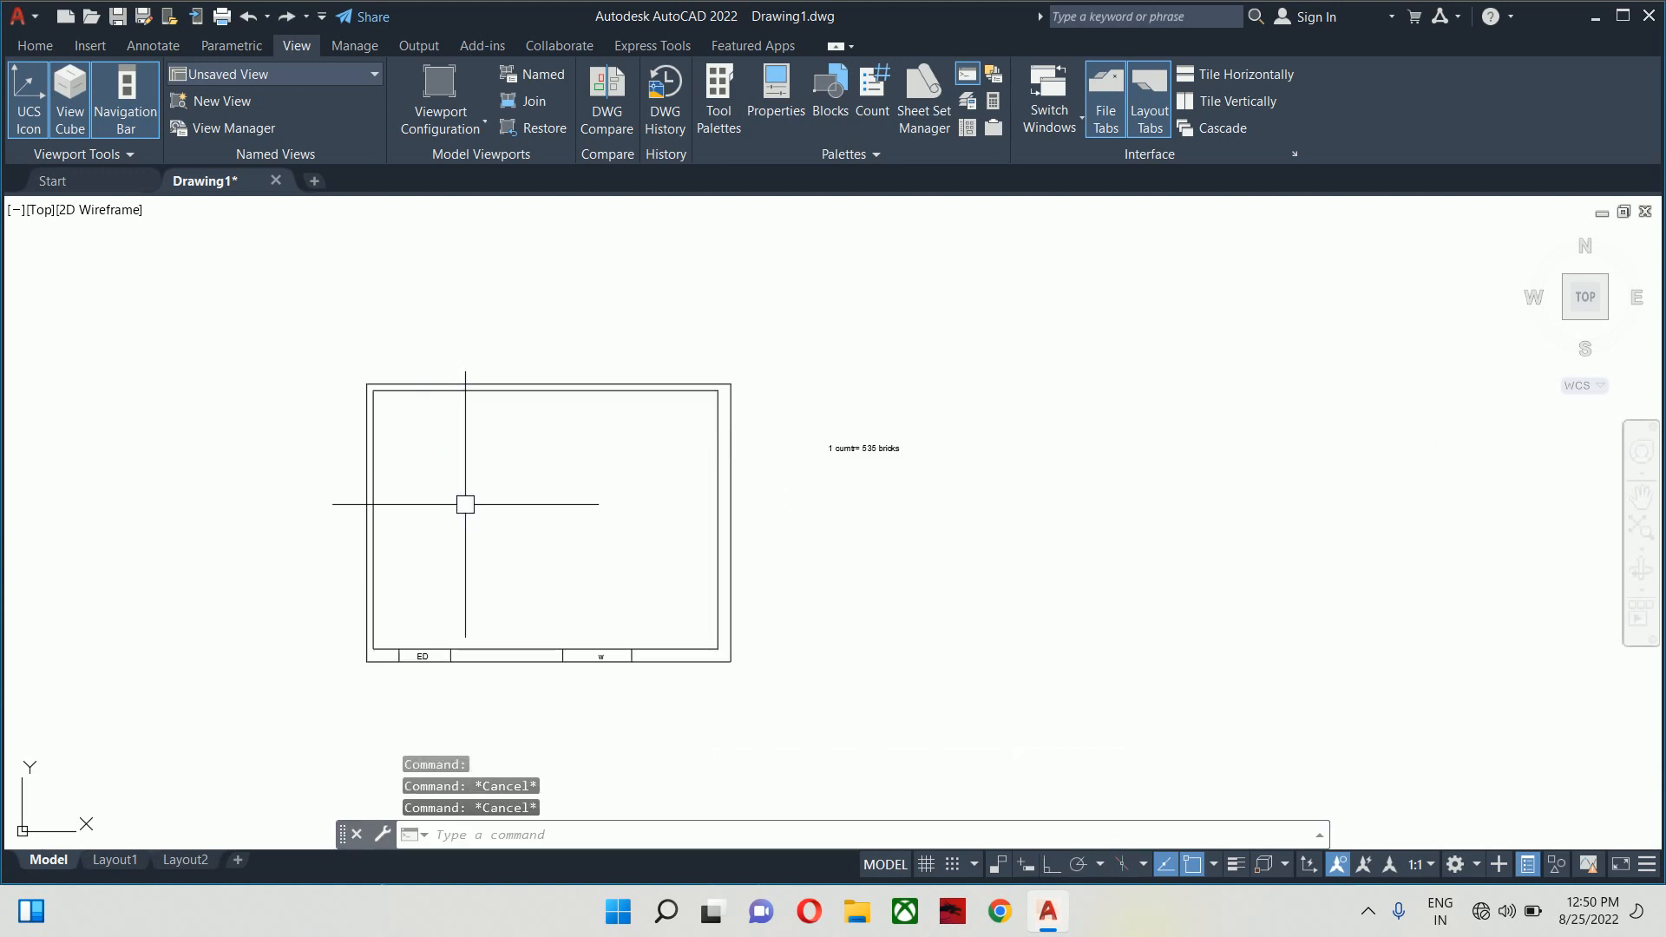
Draw a closed stepped T-shaped outline as one orthogonal polyline in the empty area beyond the bricks note
type("pl")
key("Return")
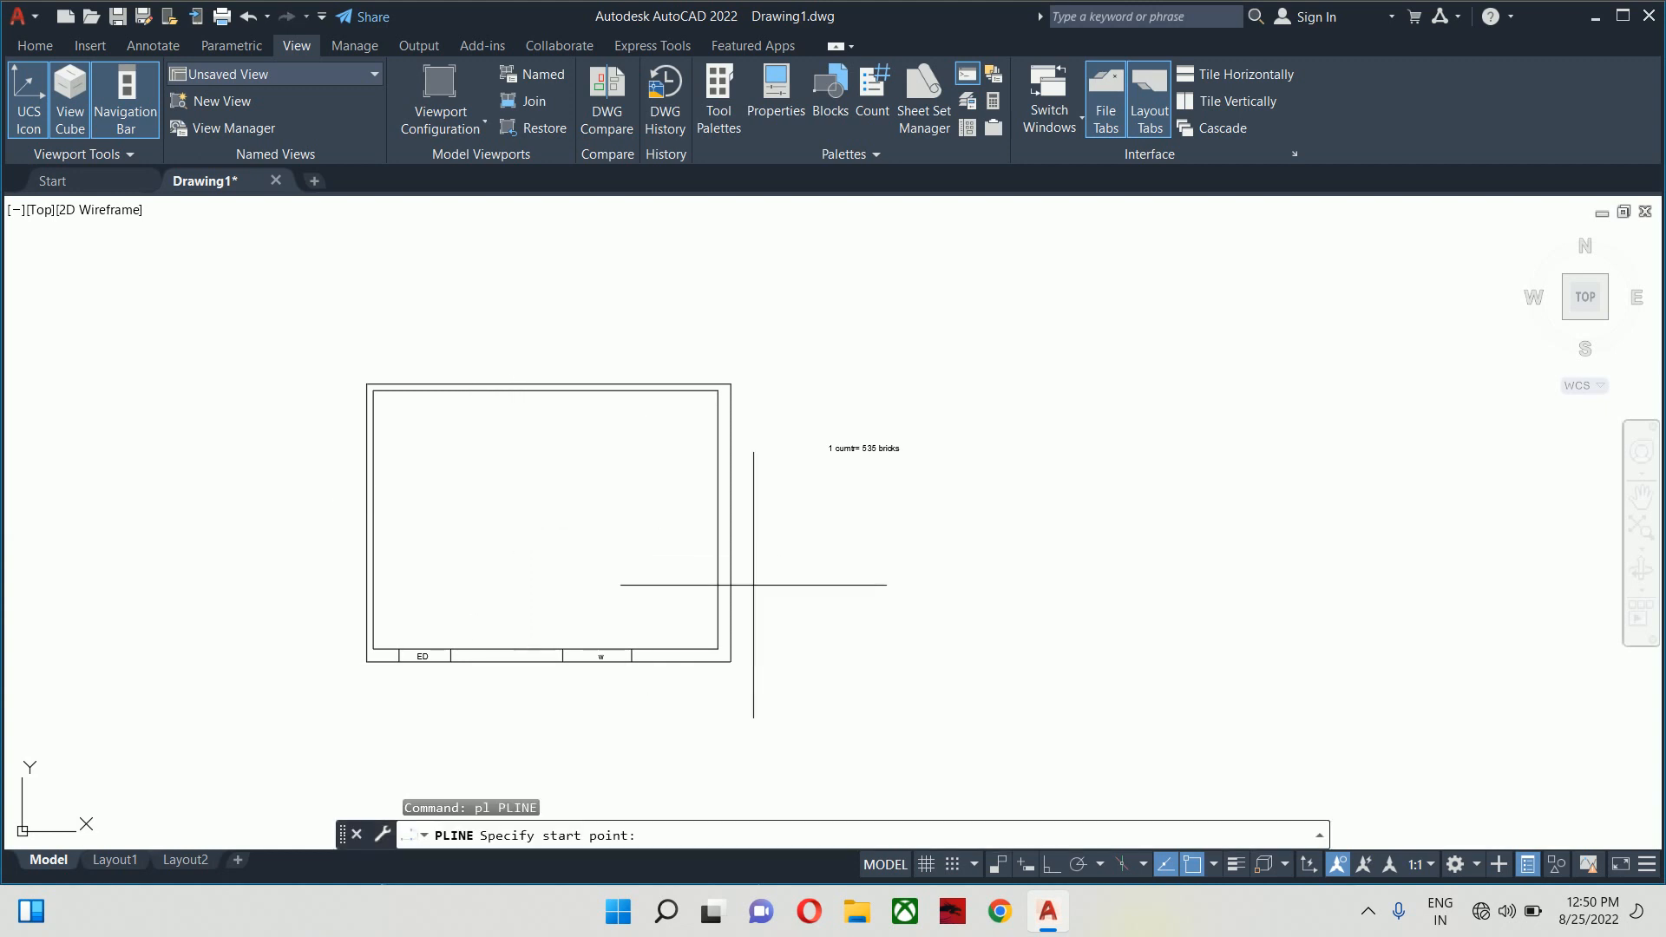
left_click_drag(1043, 620, 782, 661)
left_click(1024, 662)
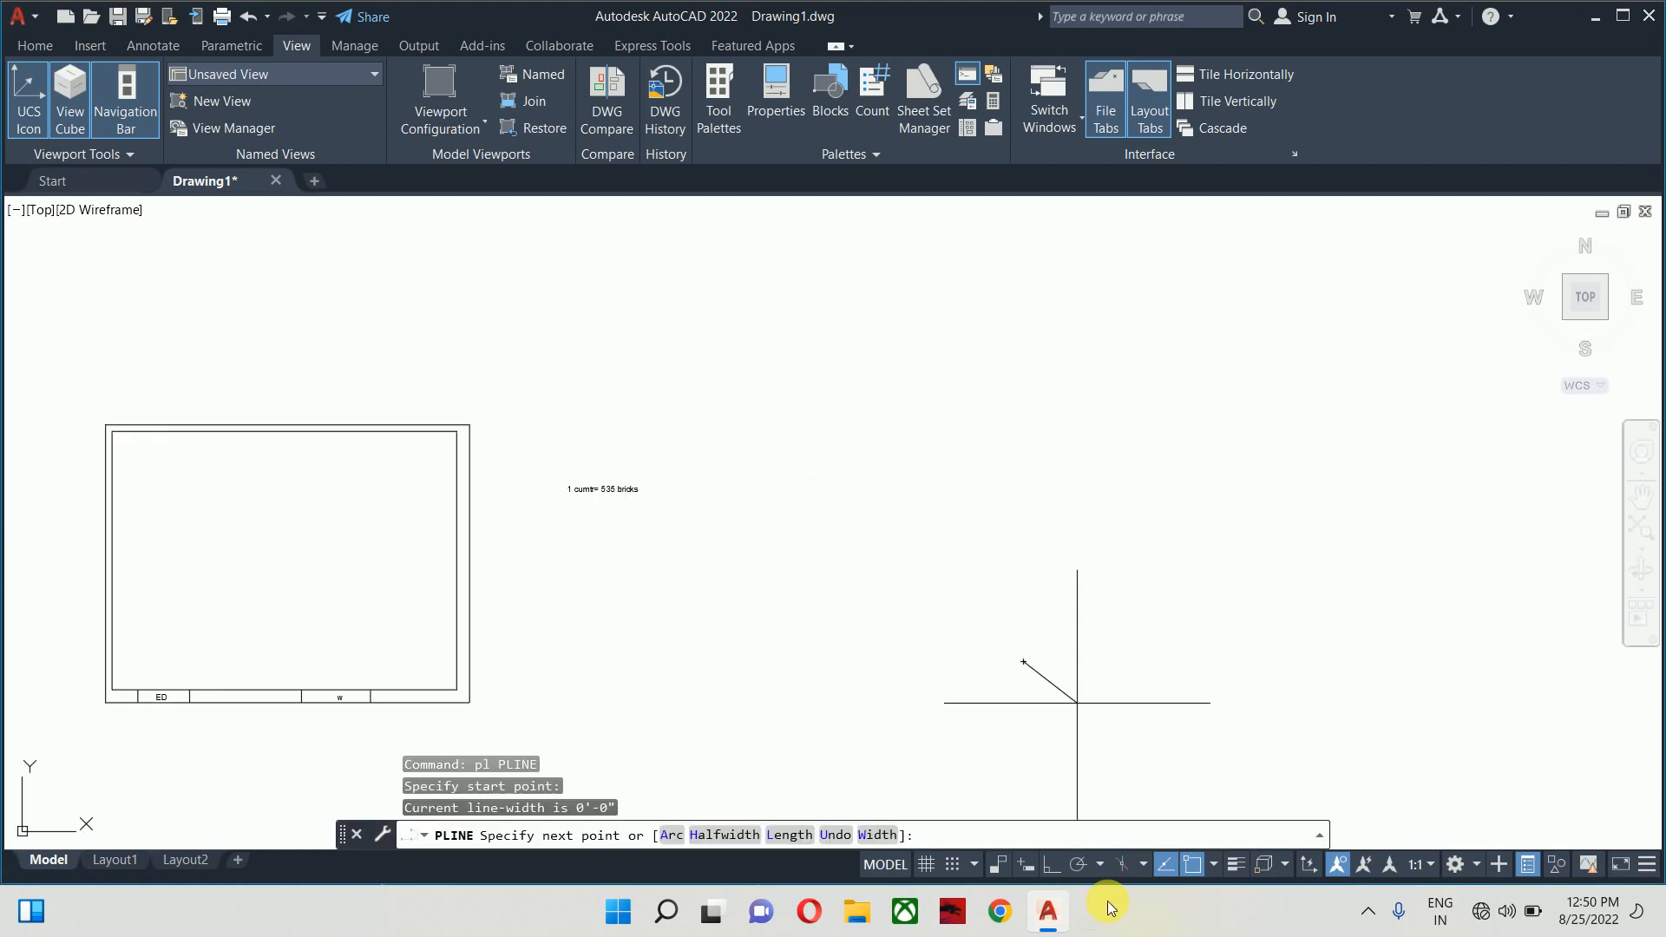
left_click(1023, 523)
left_click(940, 522)
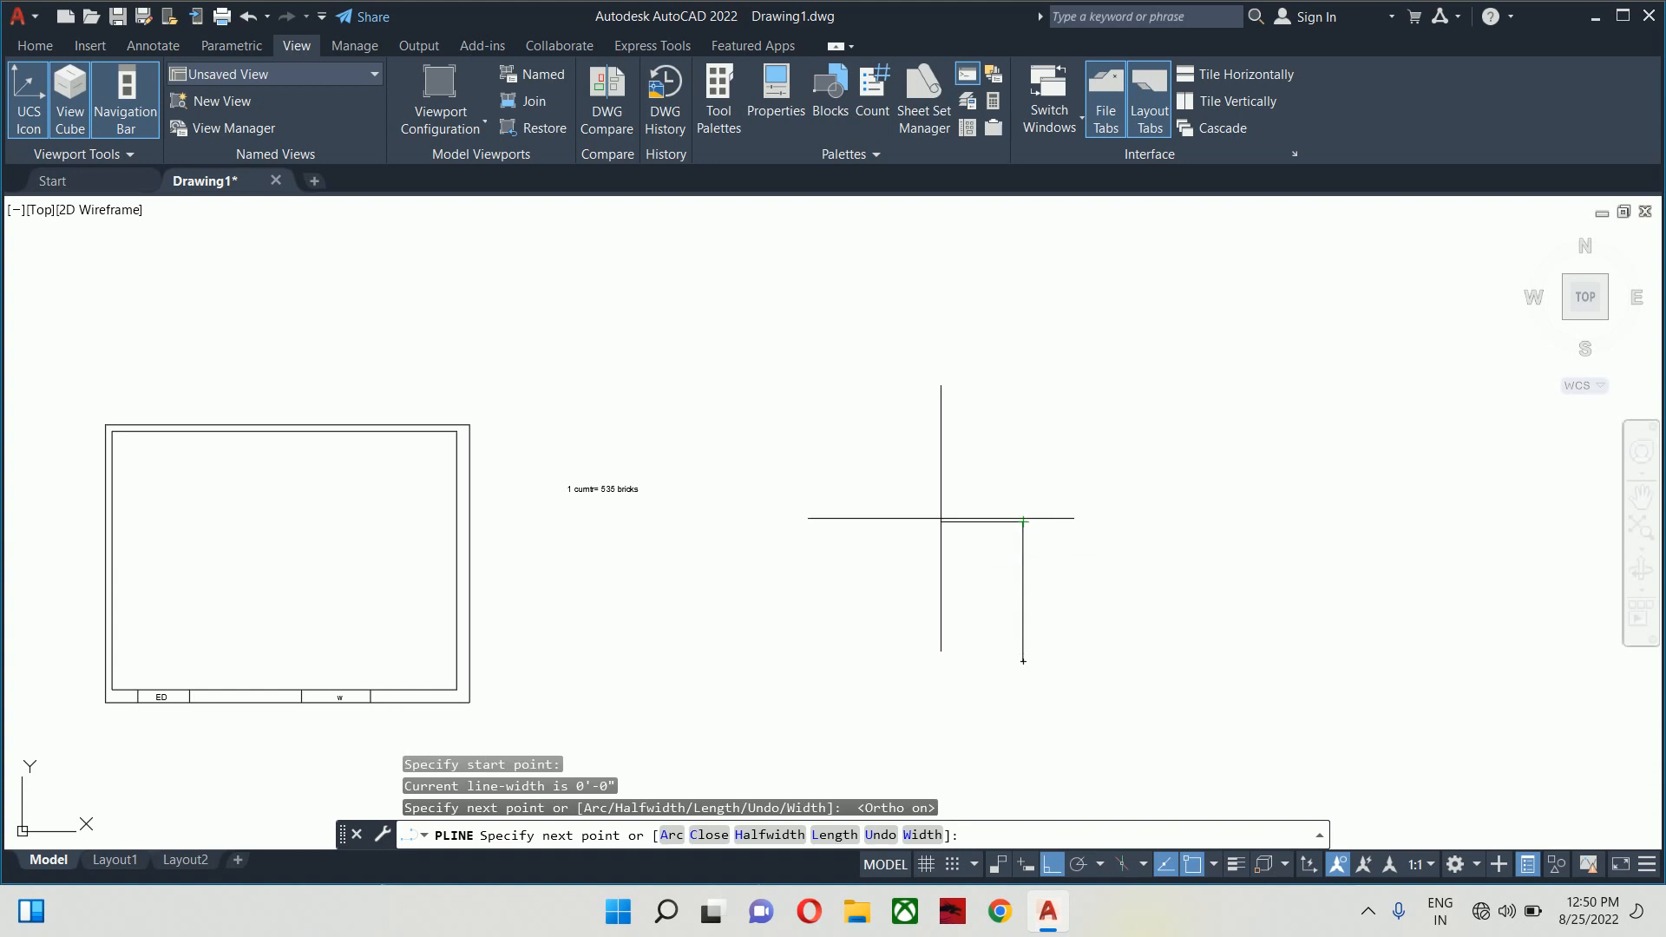
left_click(940, 400)
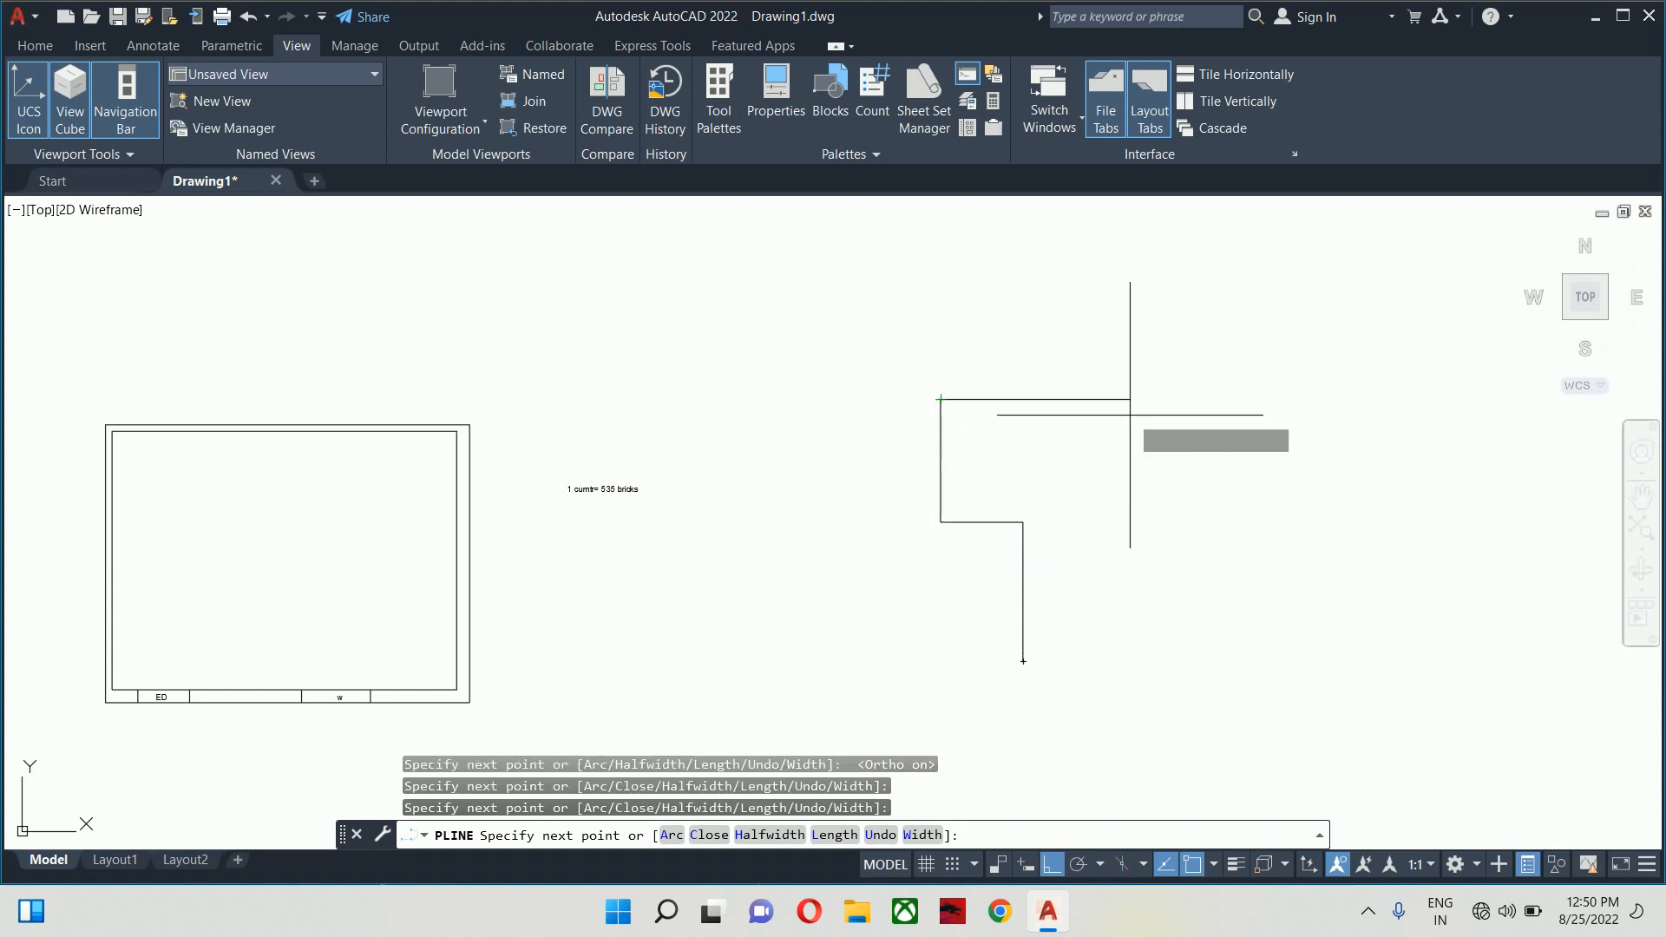
left_click(1377, 401)
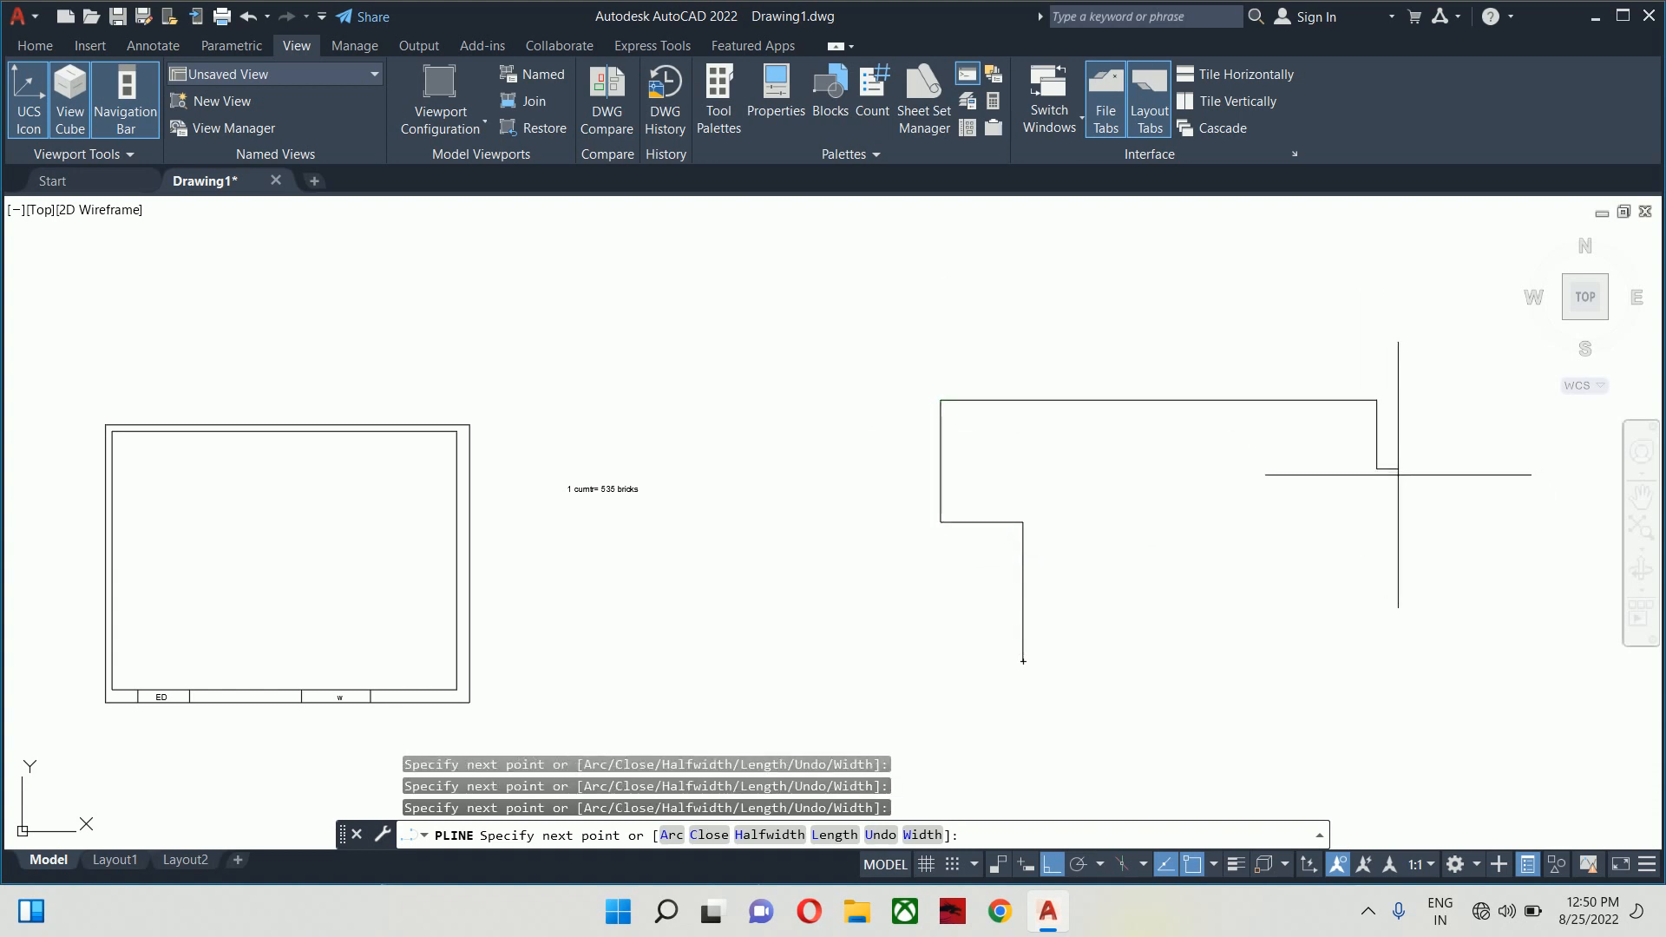
left_click(1341, 468)
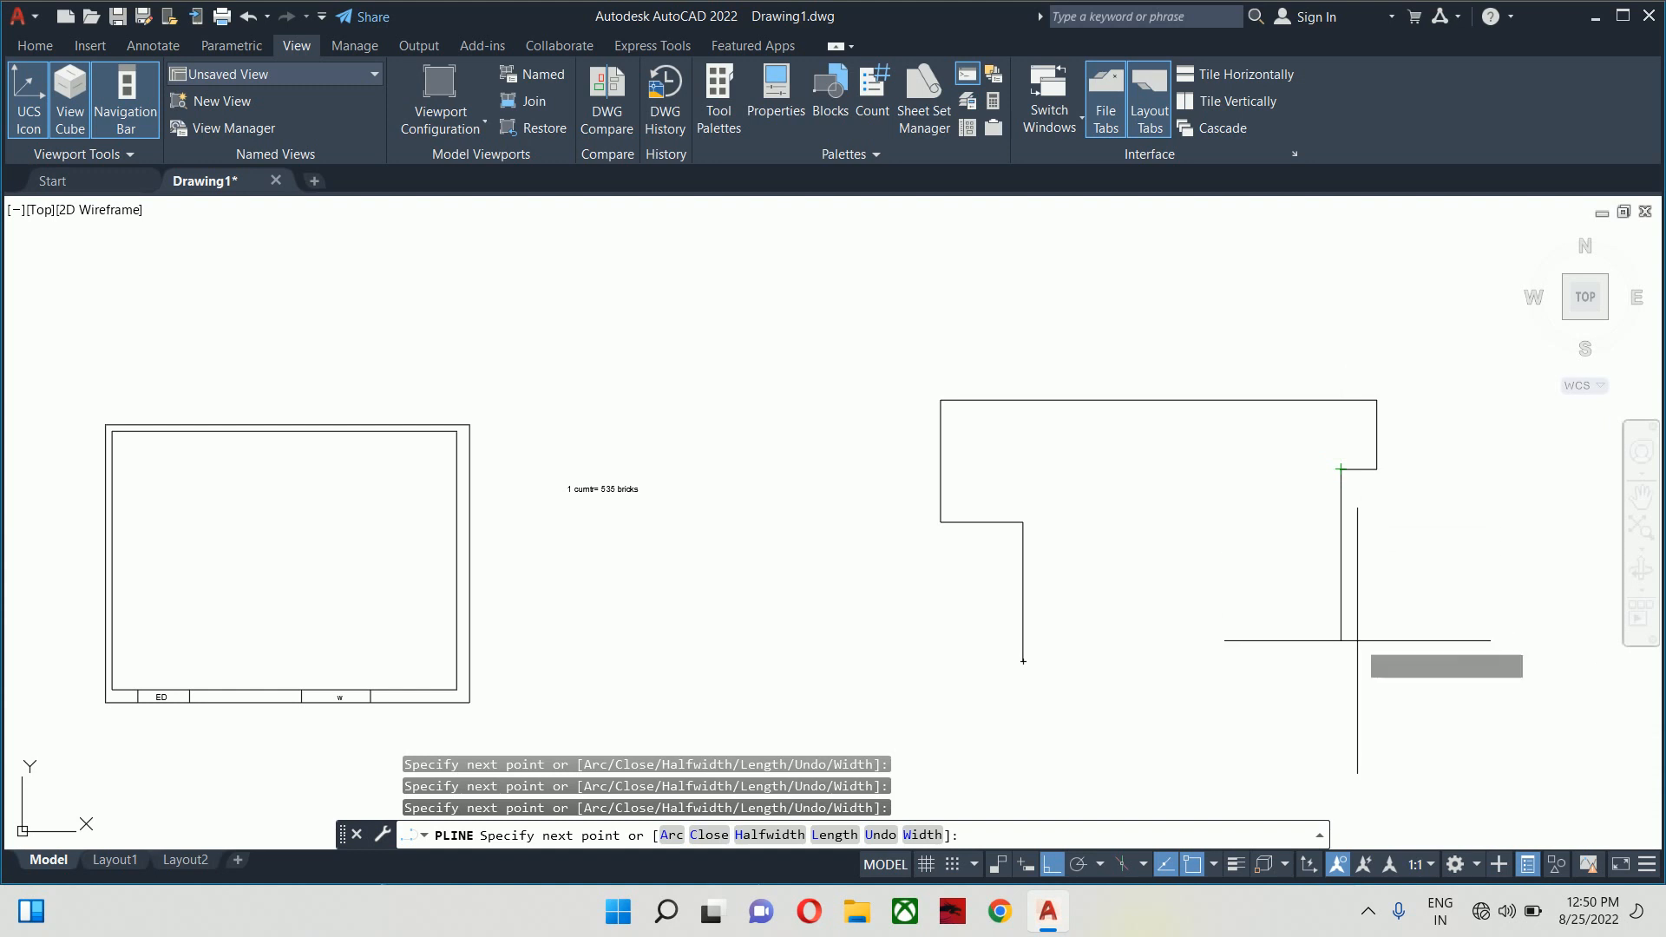
left_click(1340, 661)
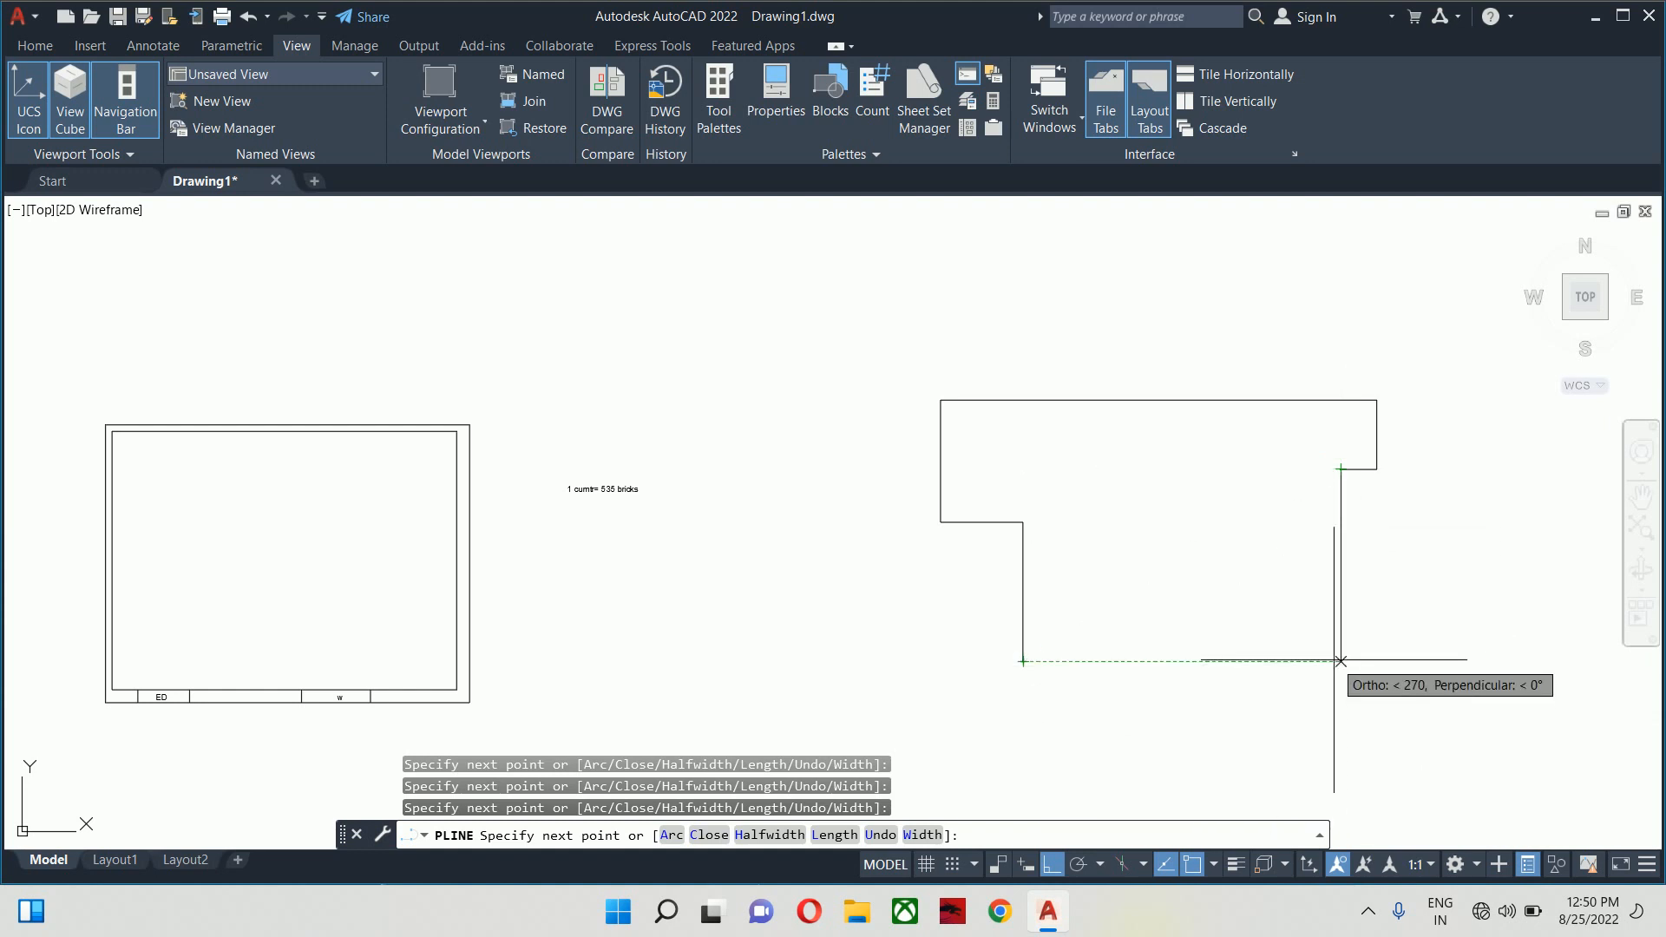
left_click(1023, 661)
key("Escape")
Select the stepped outline to check that it is a single polyline, and clear the selection
left_click_drag(1044, 540, 846, 535)
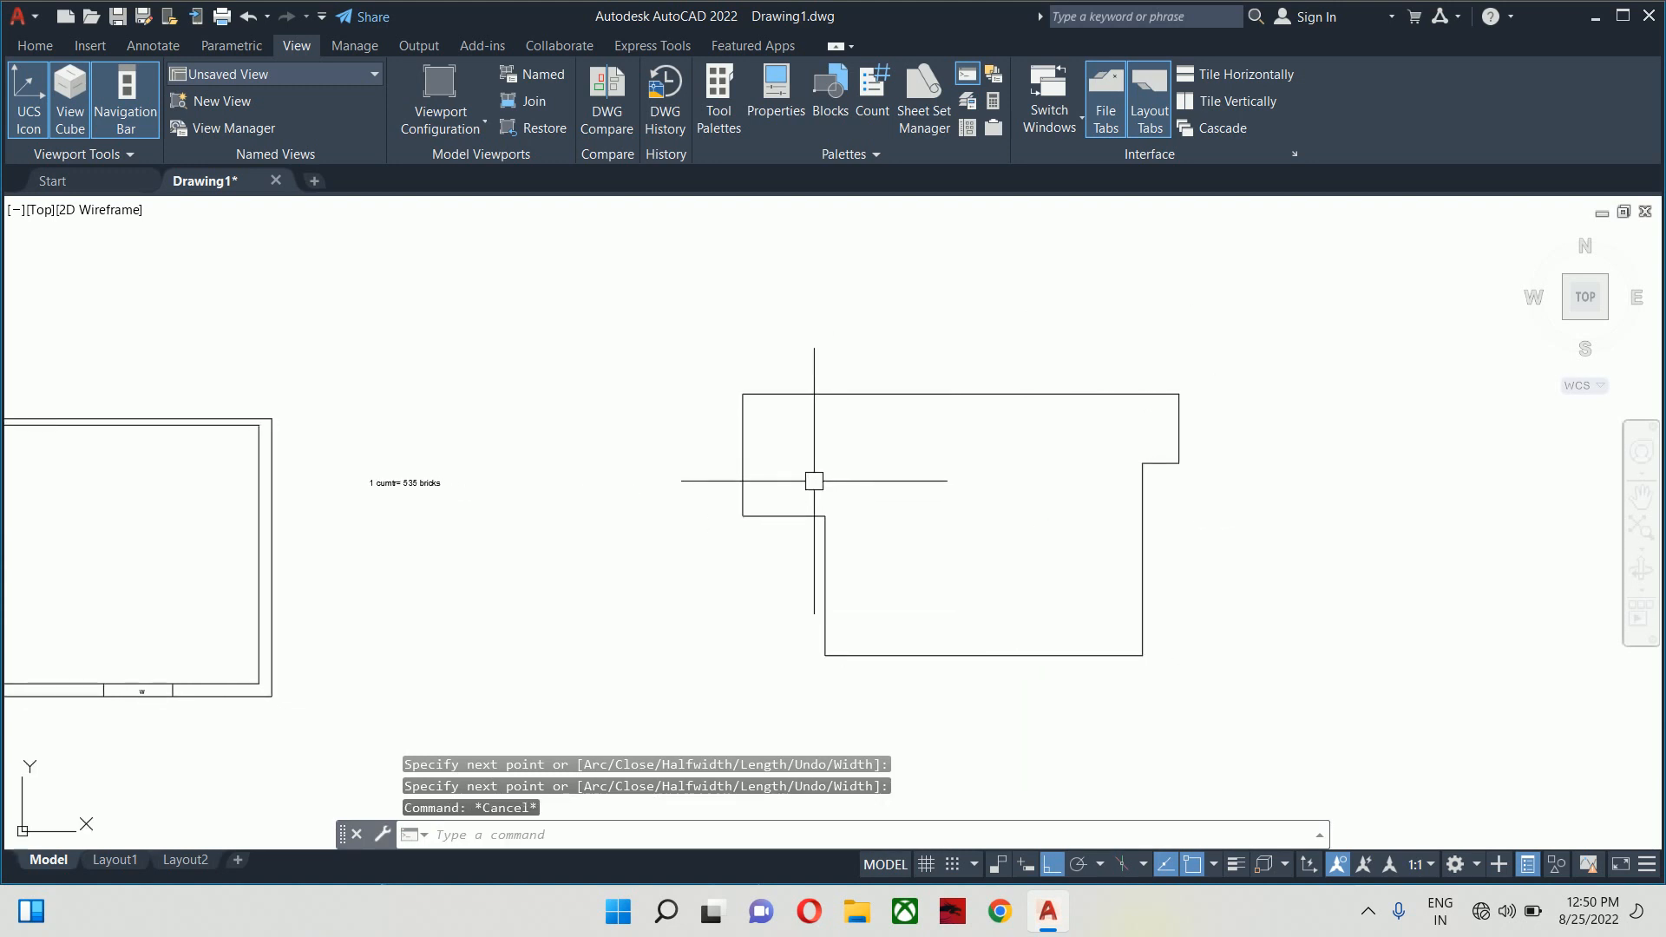
left_click(821, 536)
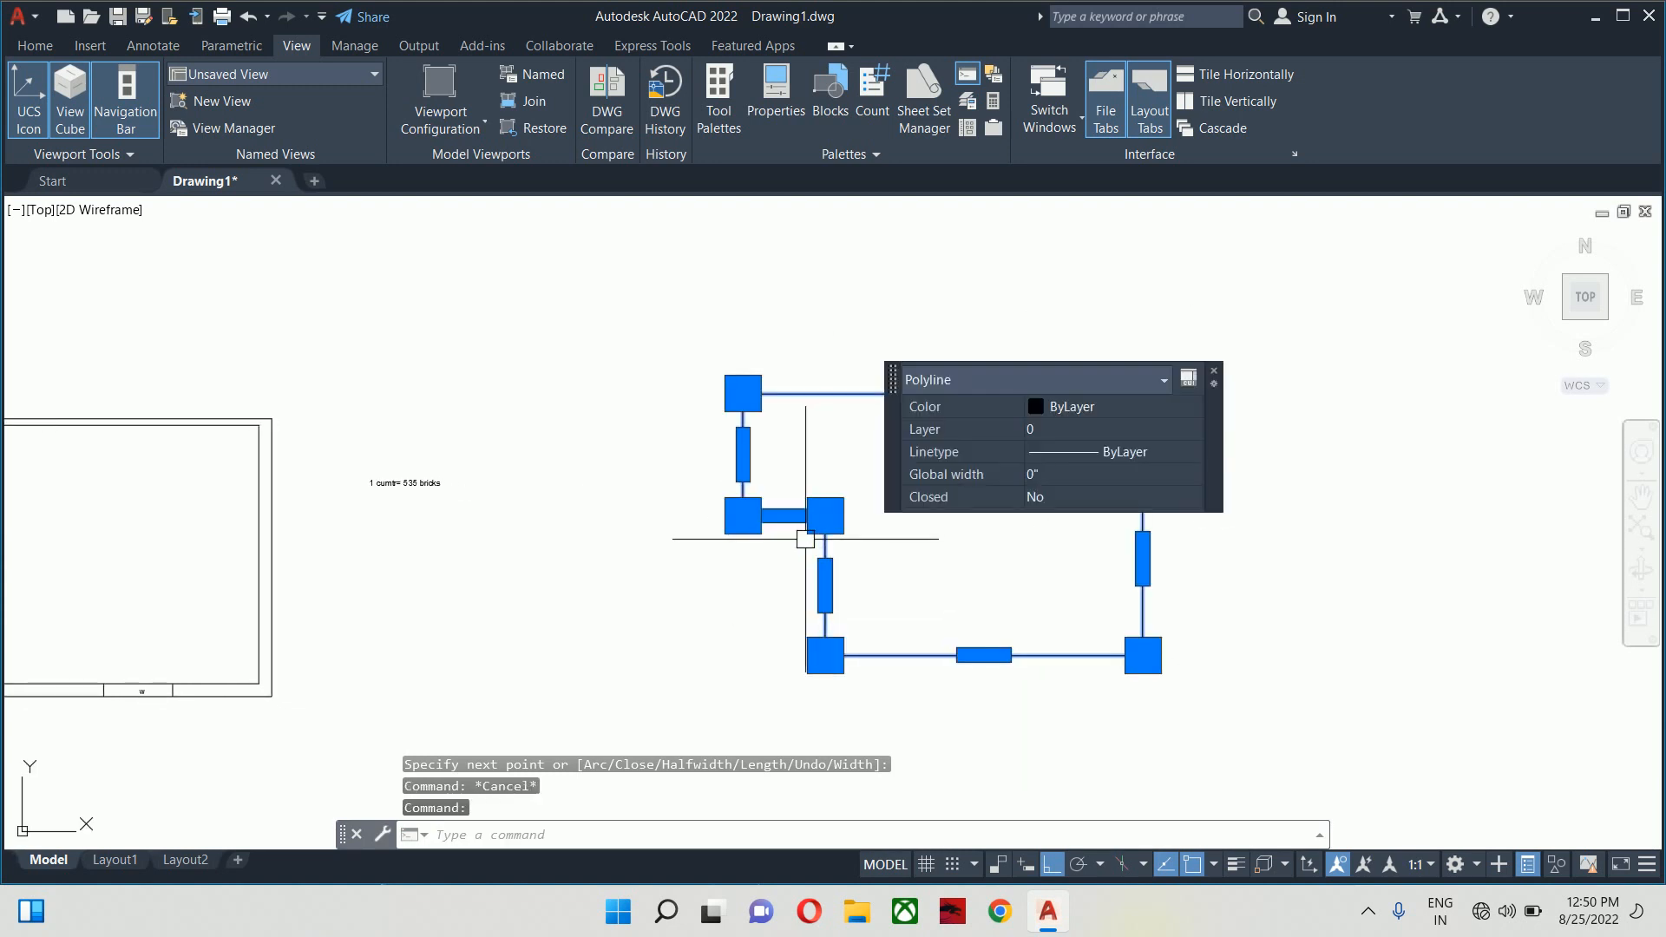
key("Escape")
Select the room's inner left and top wall polyline to check which sides it covers, and clear the selection
left_click_drag(779, 584, 978, 472)
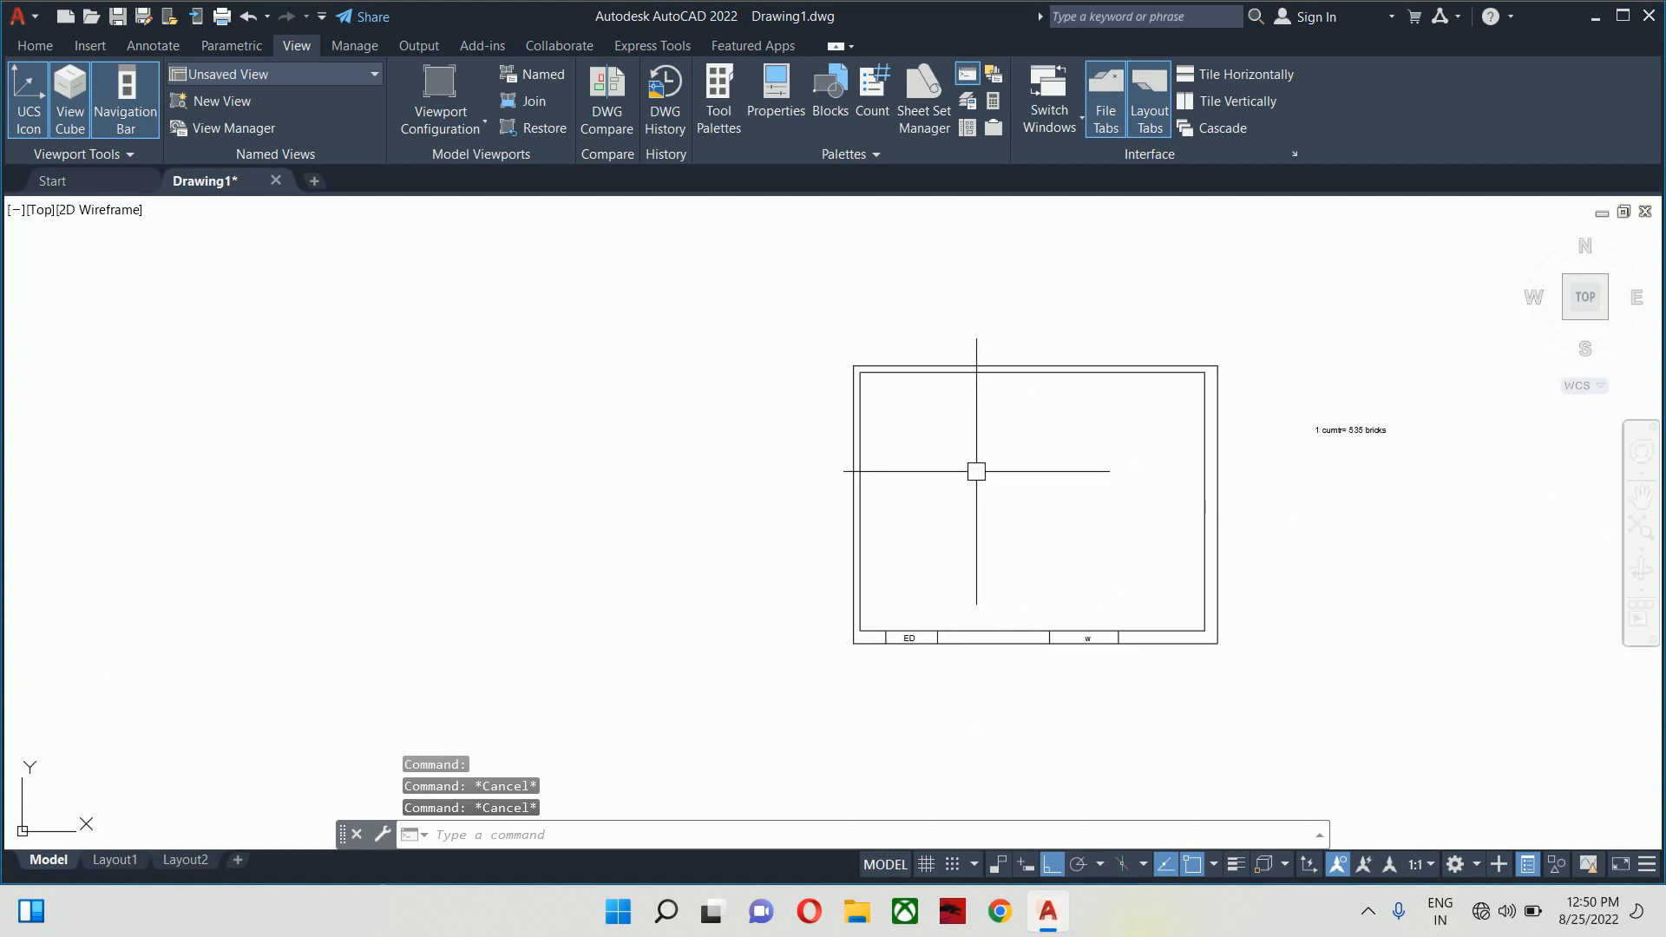
scroll(823, 365, "up", 2)
left_click(920, 380)
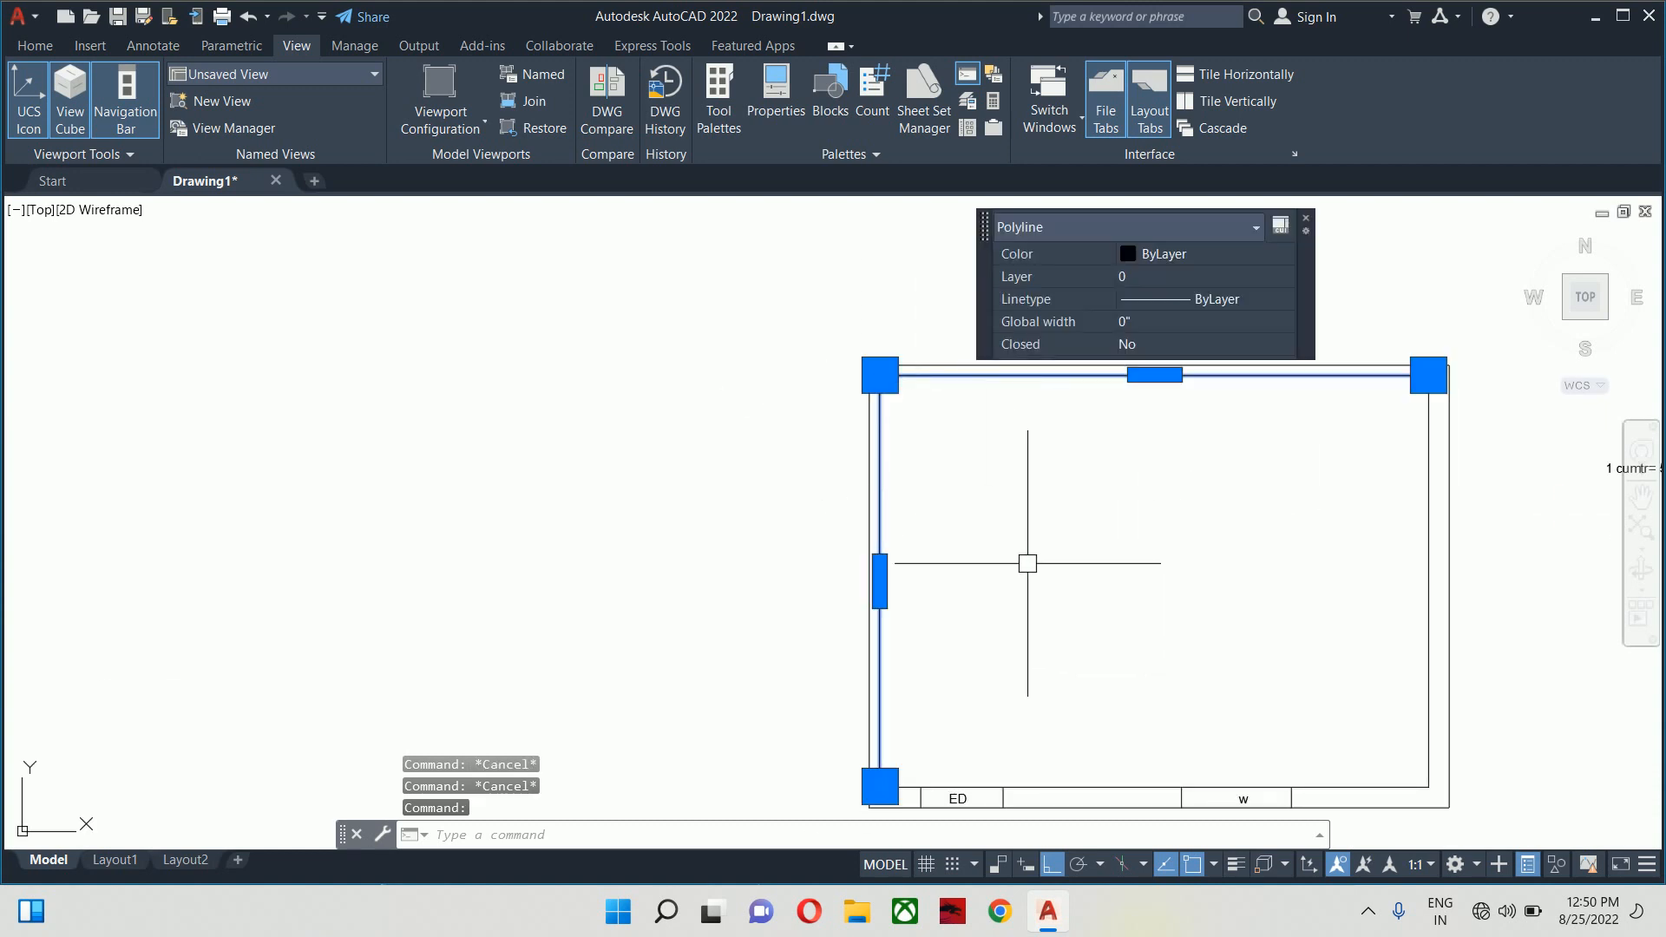
scroll(1026, 563, "down", 2)
left_click_drag(1026, 564, 818, 486)
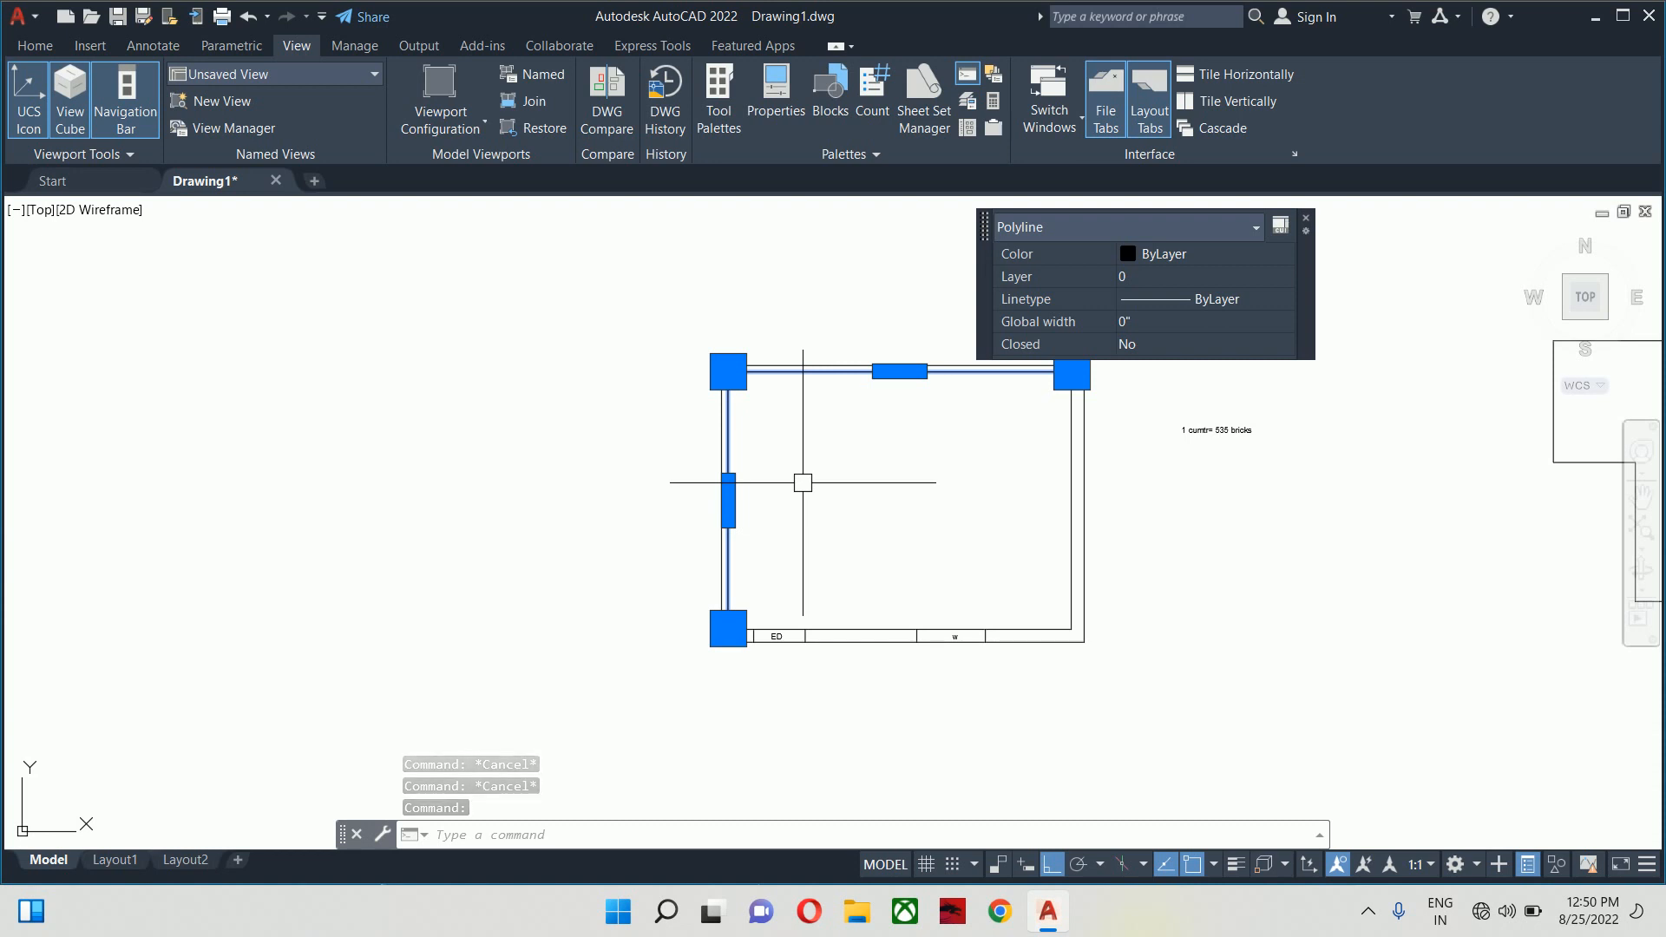
key("Escape")
List the length and area data of the room's inner left and top wall polyline
type("li")
key("Return")
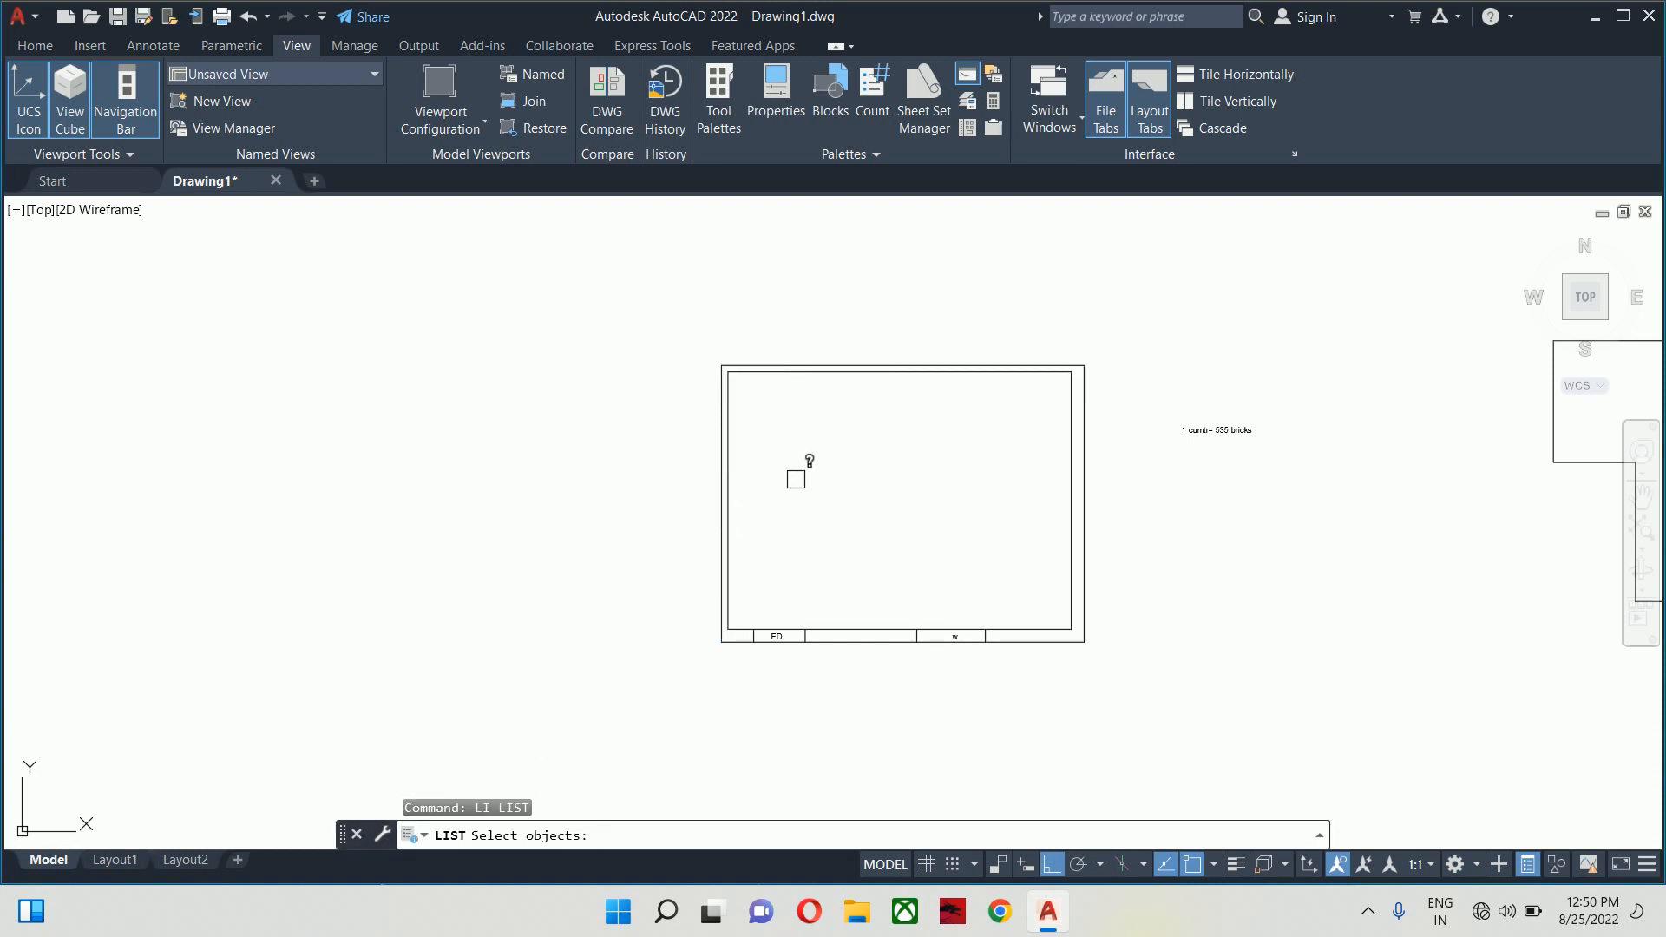
scroll(759, 403, "up", 3)
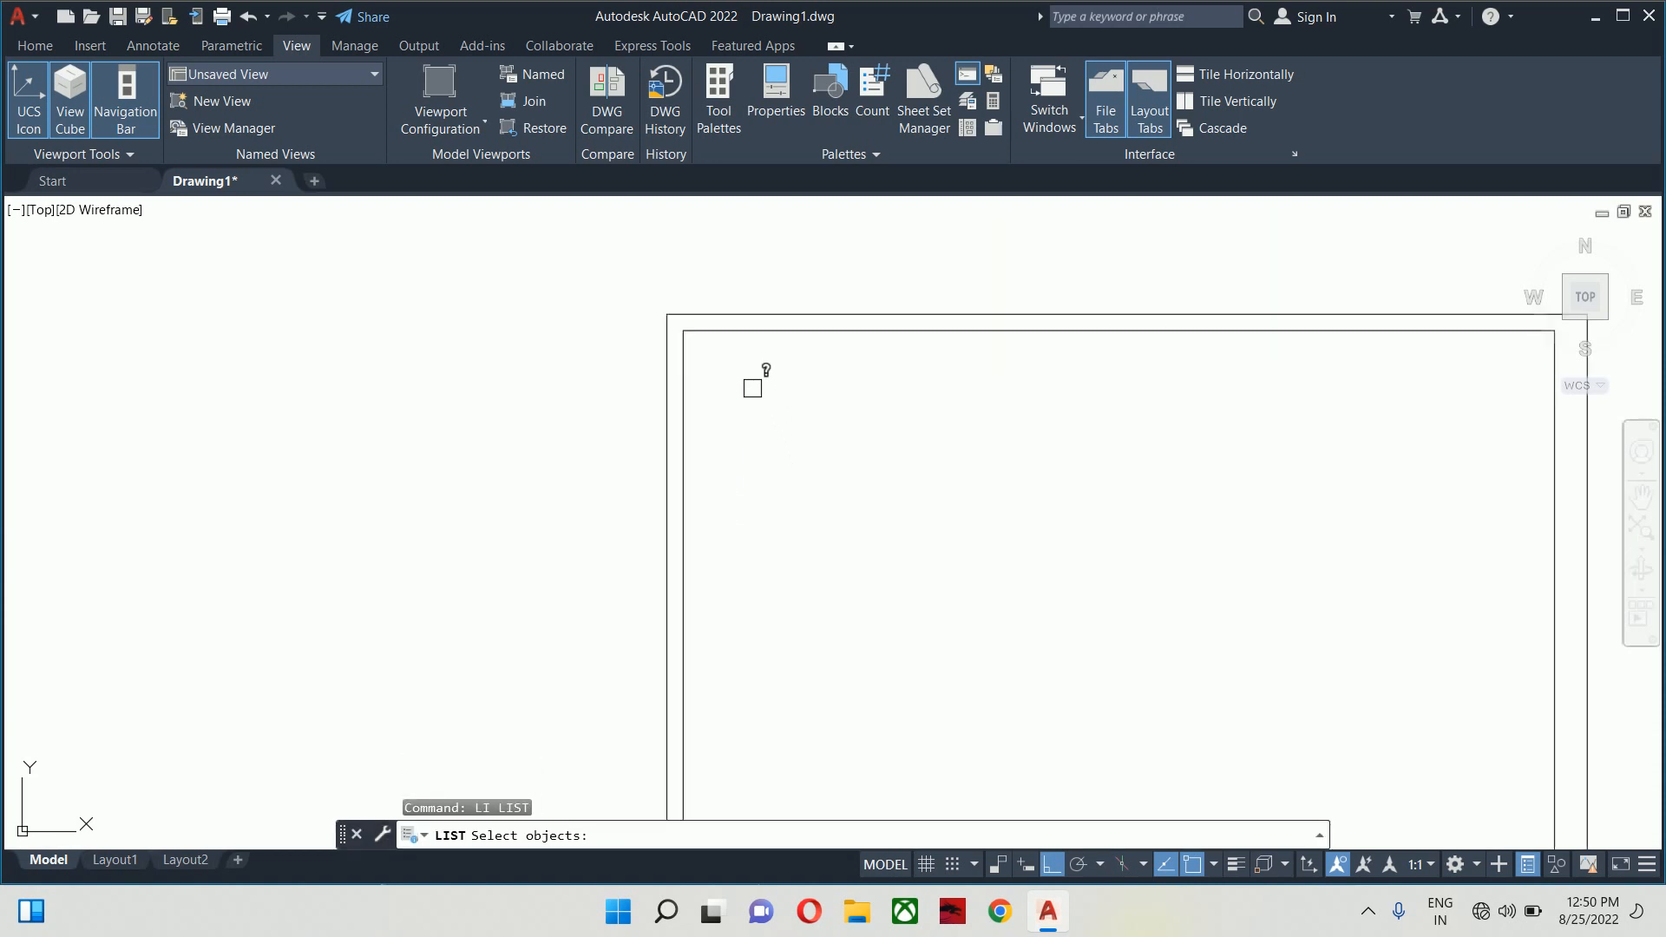
left_click(778, 334)
key("Return")
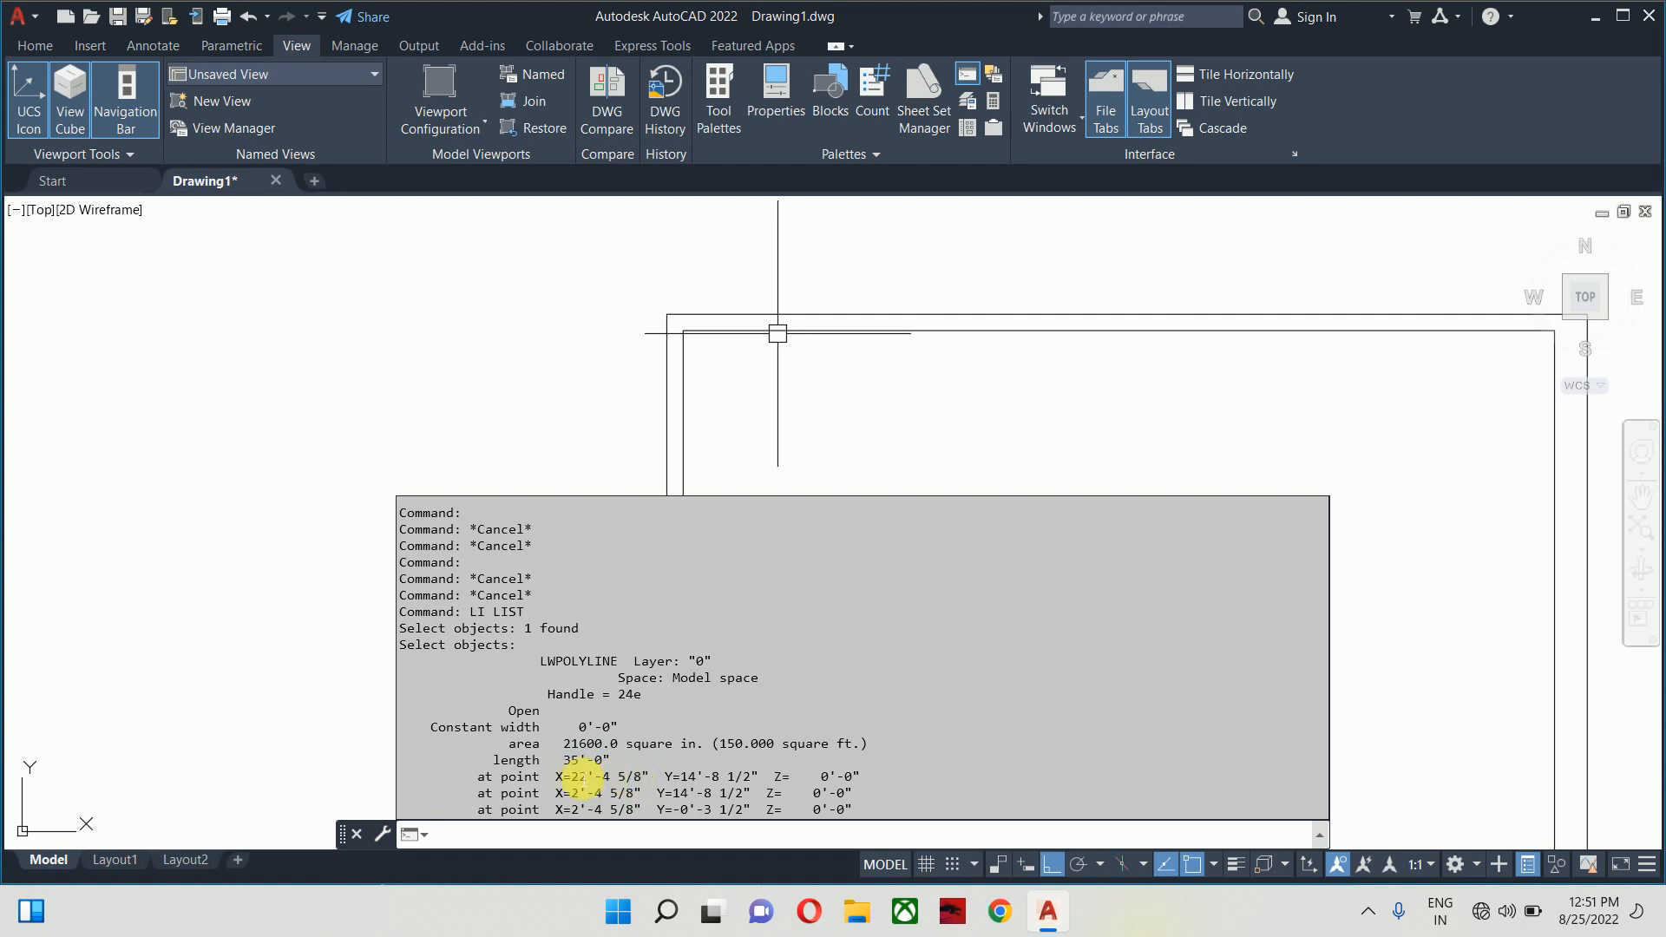
key("Escape")
key("Escape")
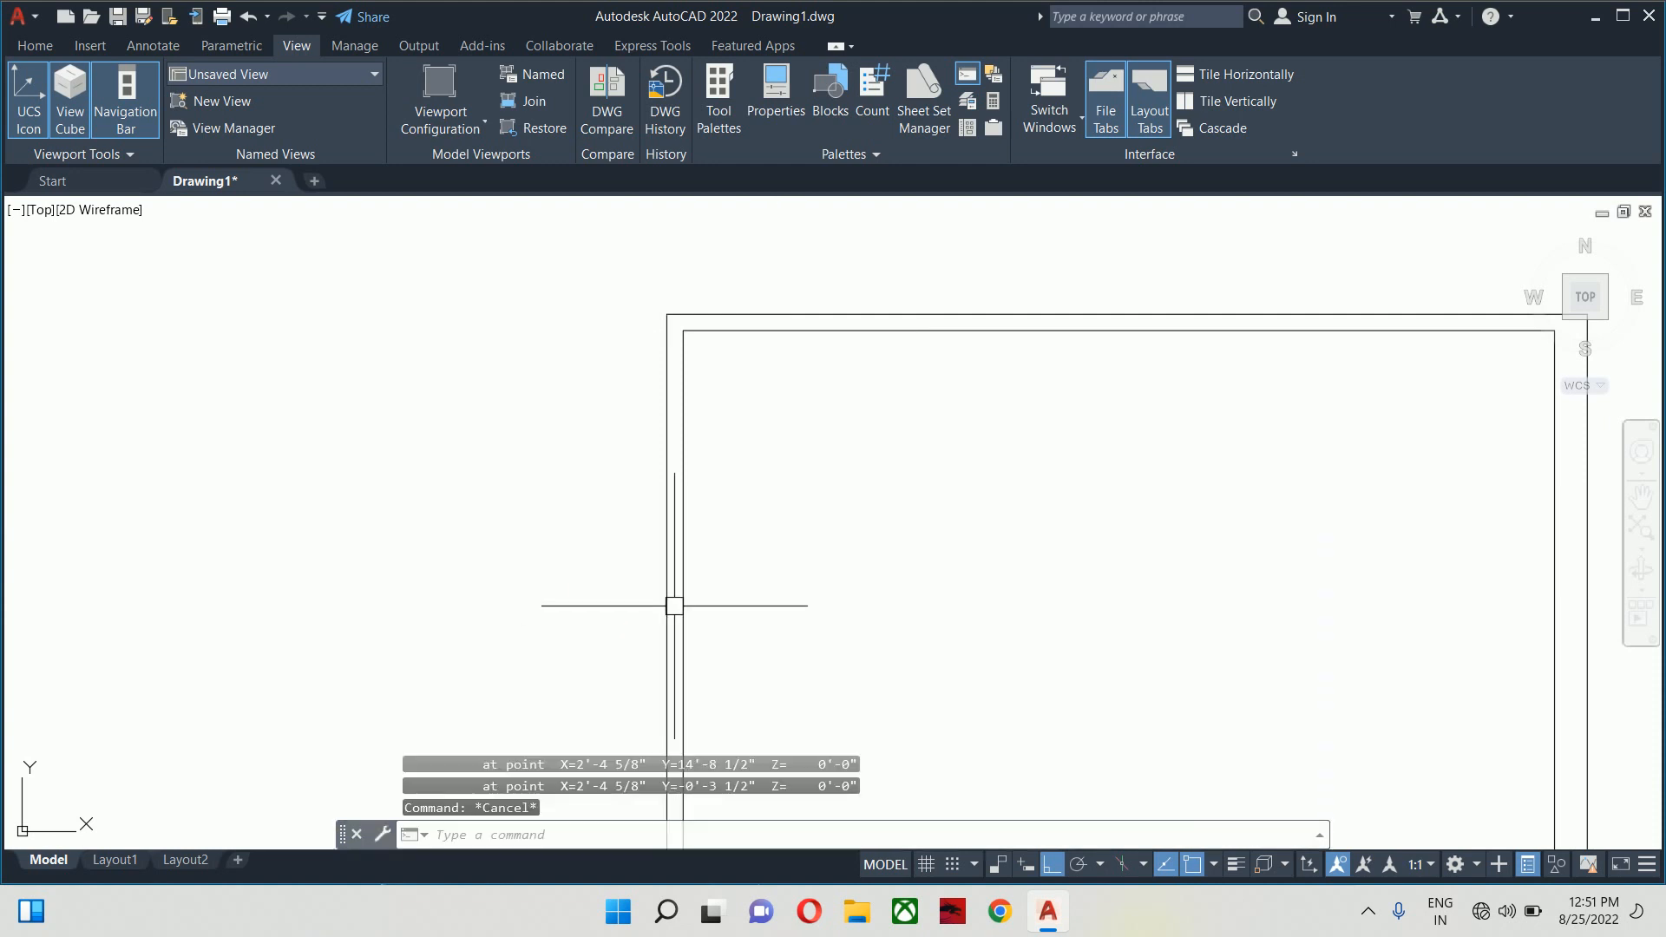
Explode the stepped outline polyline into separate line segments
scroll(674, 602, "down", 6)
mouse_move(608, 561)
left_mouse_down()
mouse_move(662, 506)
mouse_move(257, 384)
left_mouse_up()
scroll(1130, 454, "up", 4)
left_click_drag(1123, 468, 1101, 527)
type("x")
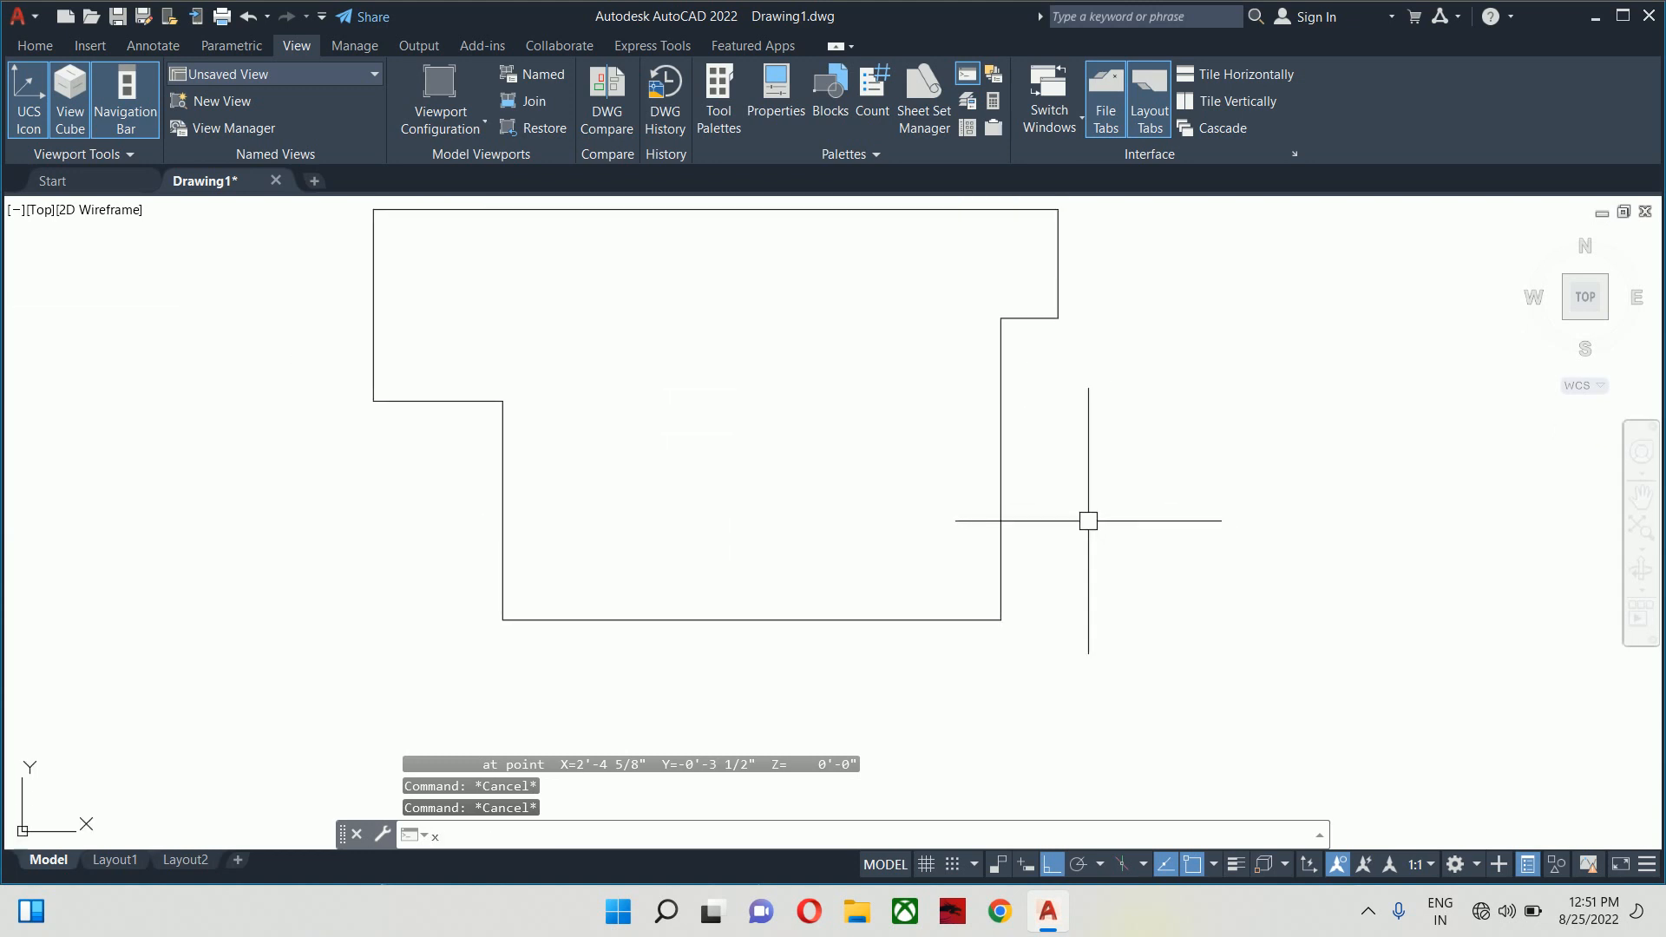
key("Escape")
type("x")
key("space")
left_click(1074, 615)
left_click(949, 535)
key("Escape")
key("Escape")
key("Escape")
Join the stepped outline's bottom line and its lower right vertical line into one polyline
scroll(949, 535, "down", 4)
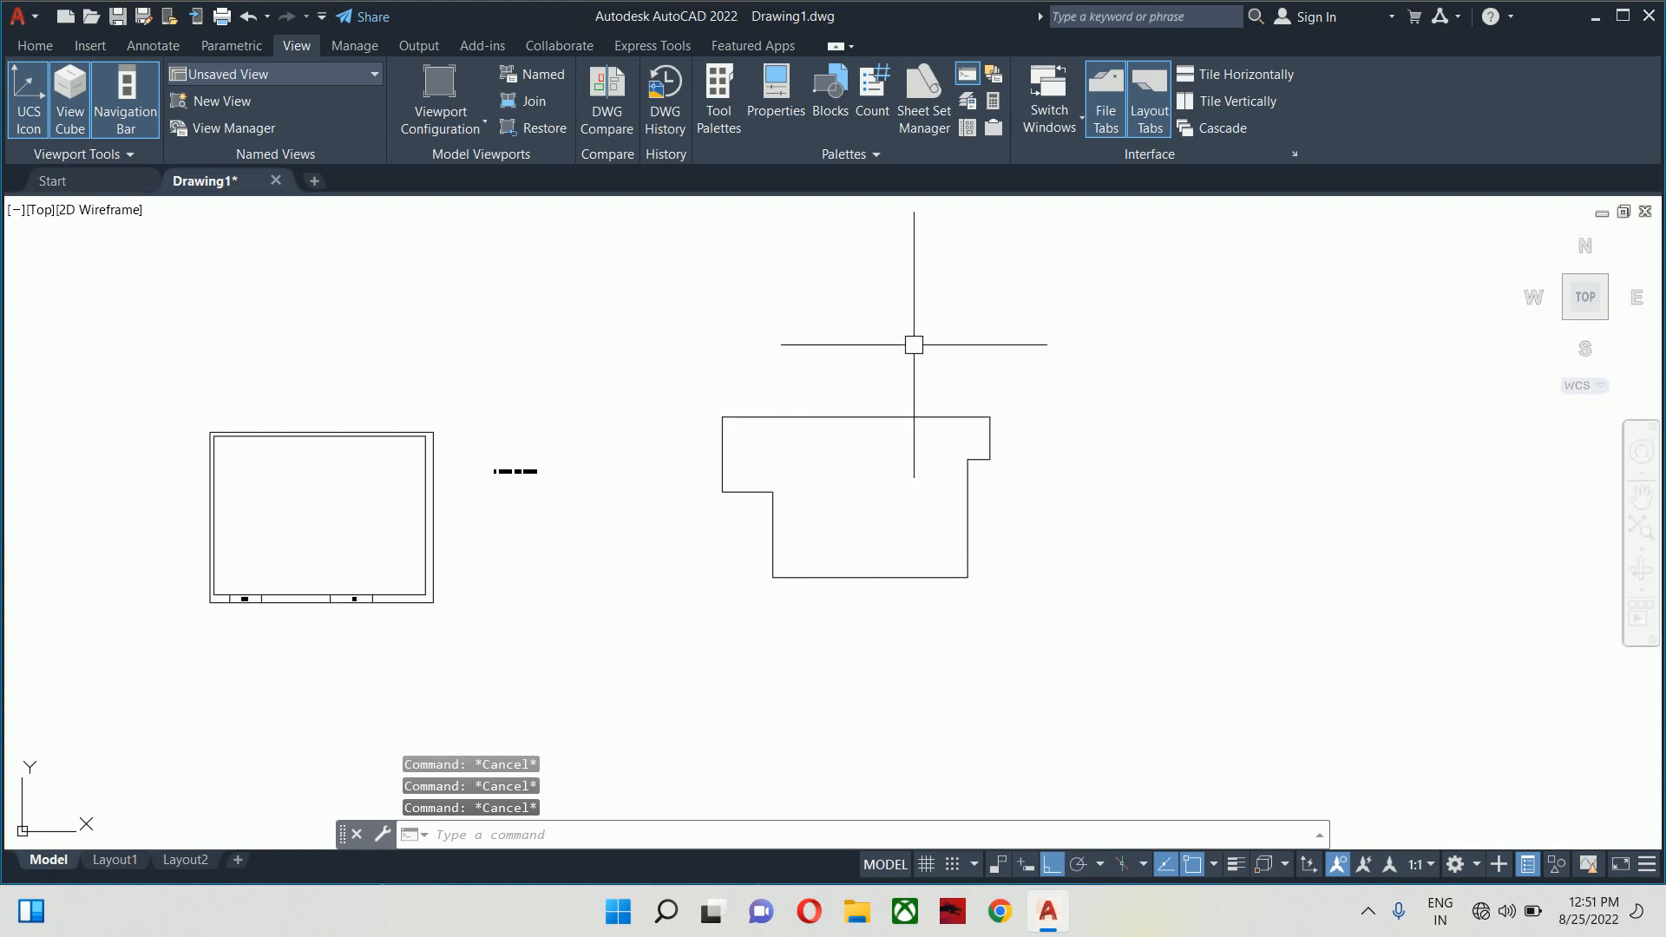
type("j")
key("space")
left_click(1070, 625)
left_click(954, 525)
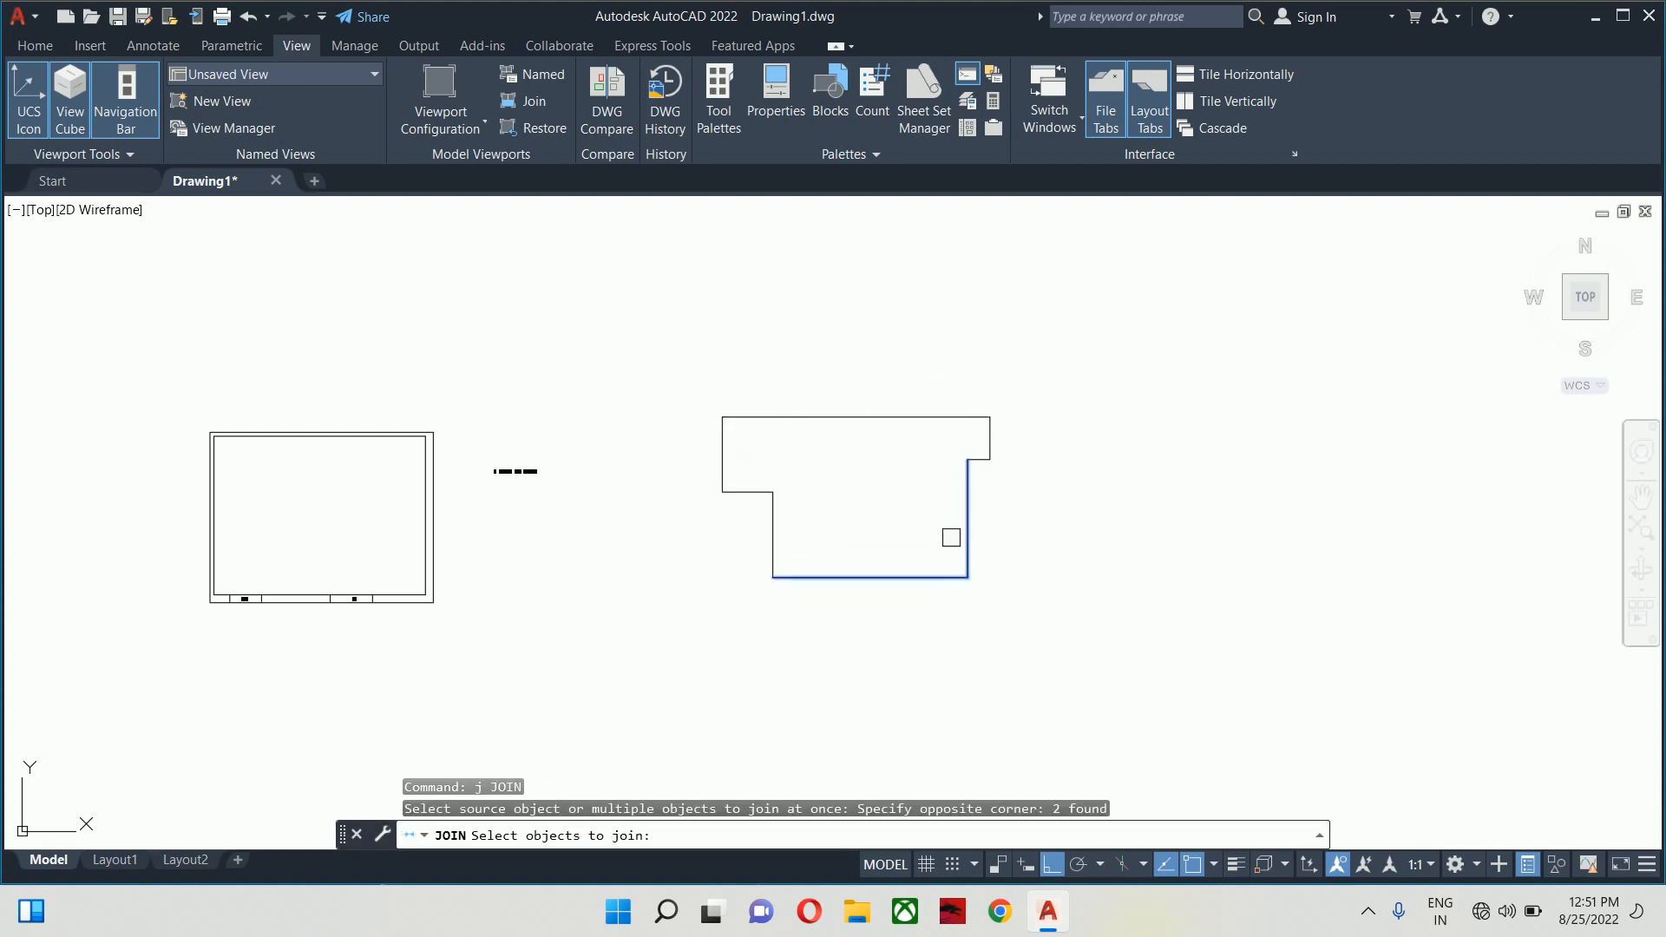
key("Return")
Join the remaining six segments of the stepped outline into a second polyline, and select it to check the result
key("space")
left_click(1012, 477)
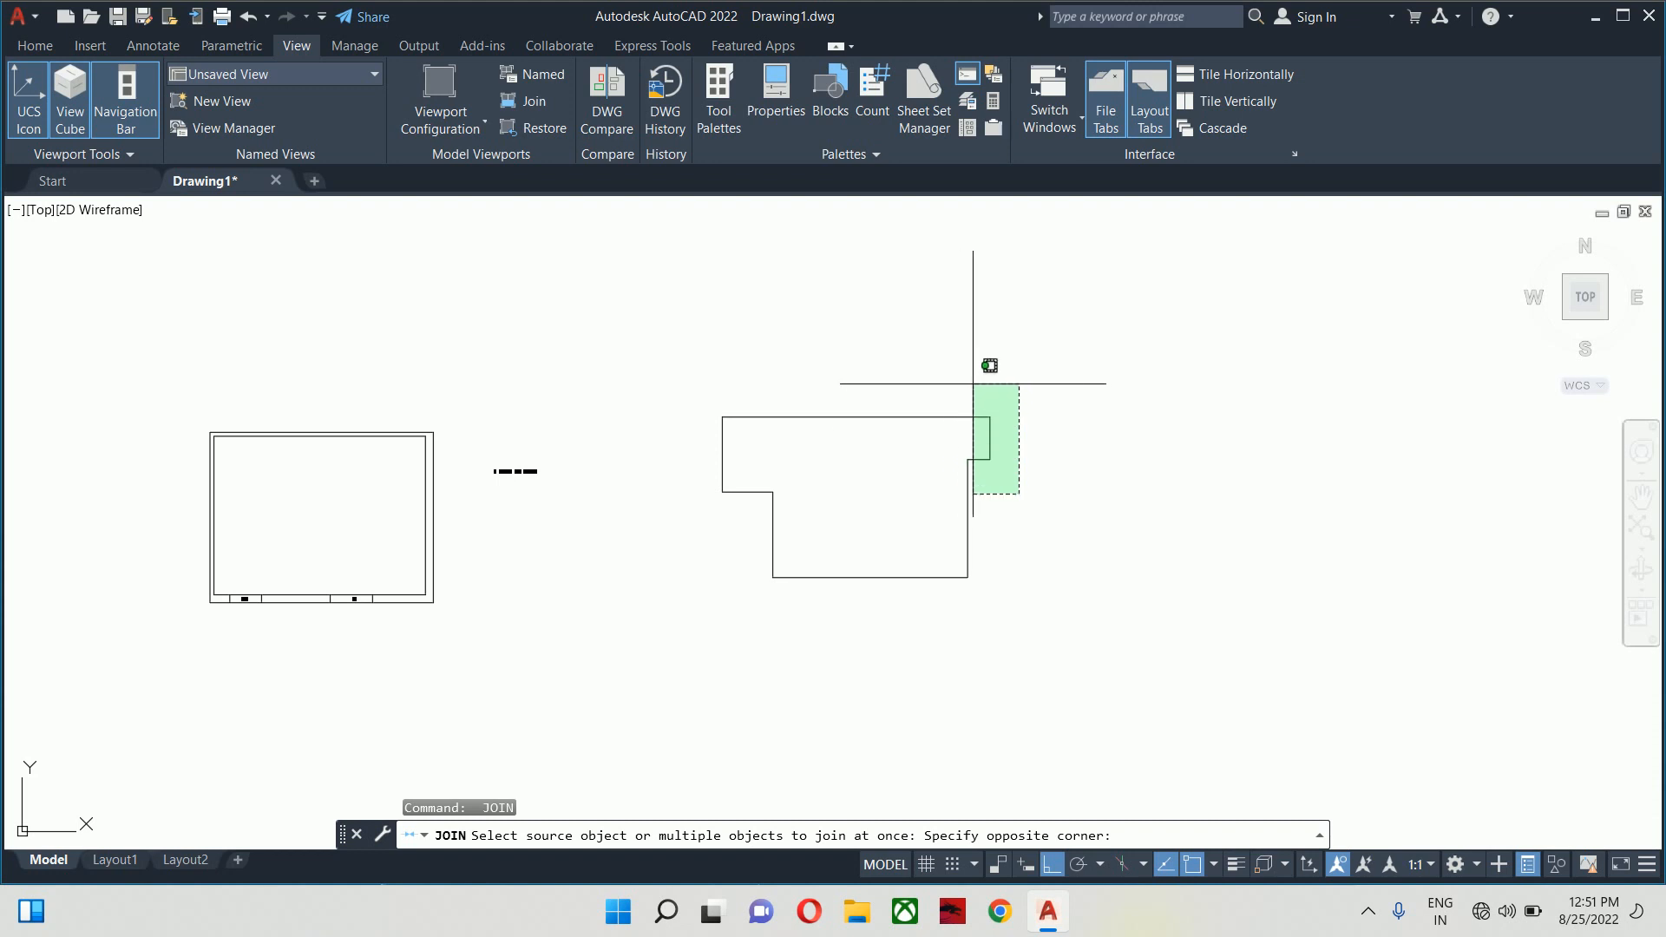
left_click(978, 373)
left_click(826, 425)
left_click(701, 535)
key("Return")
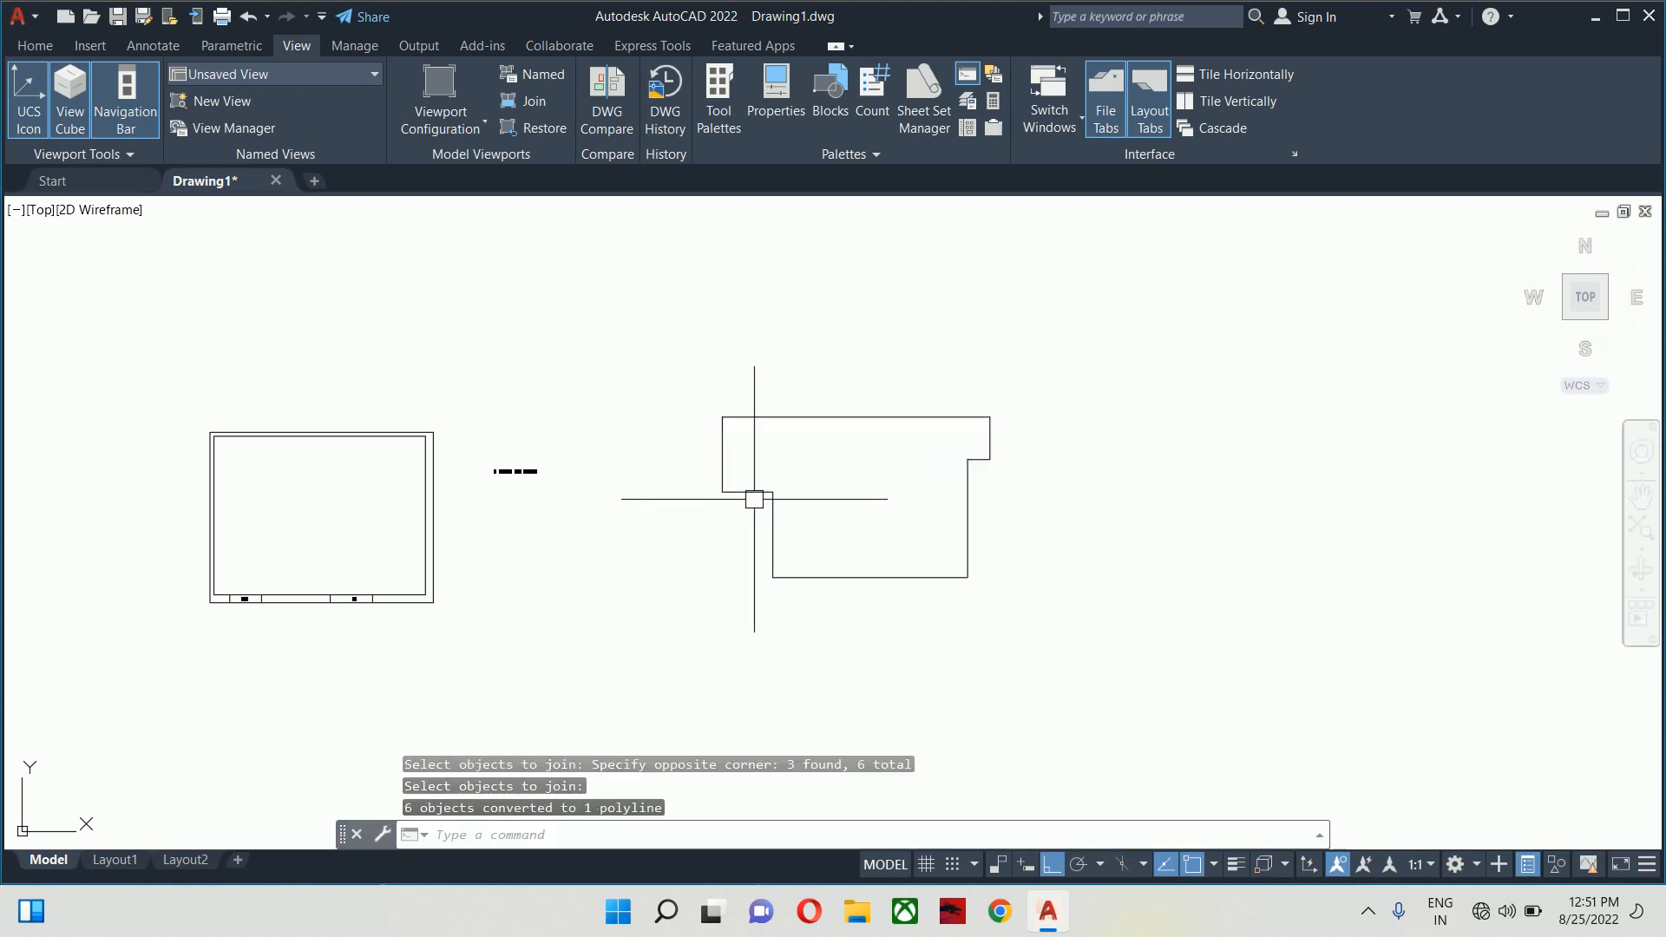
left_click(758, 492)
key("Escape")
key("Escape")
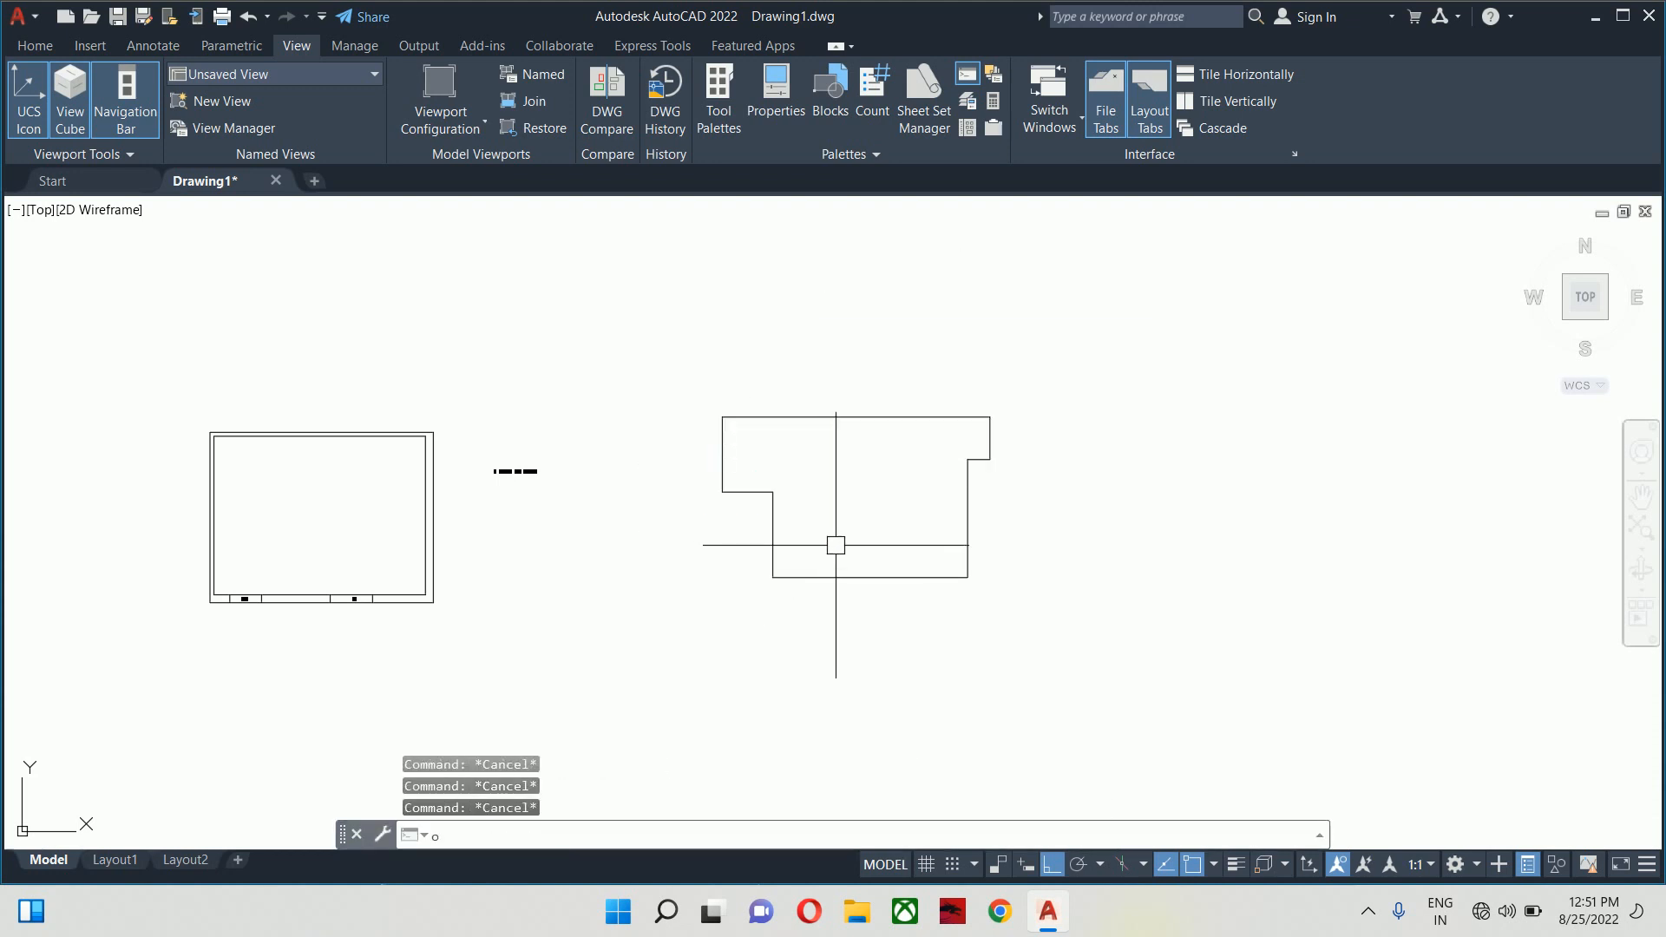
Offset the stepped outline's upper six-segment polyline outward by 4.5
key("Return")
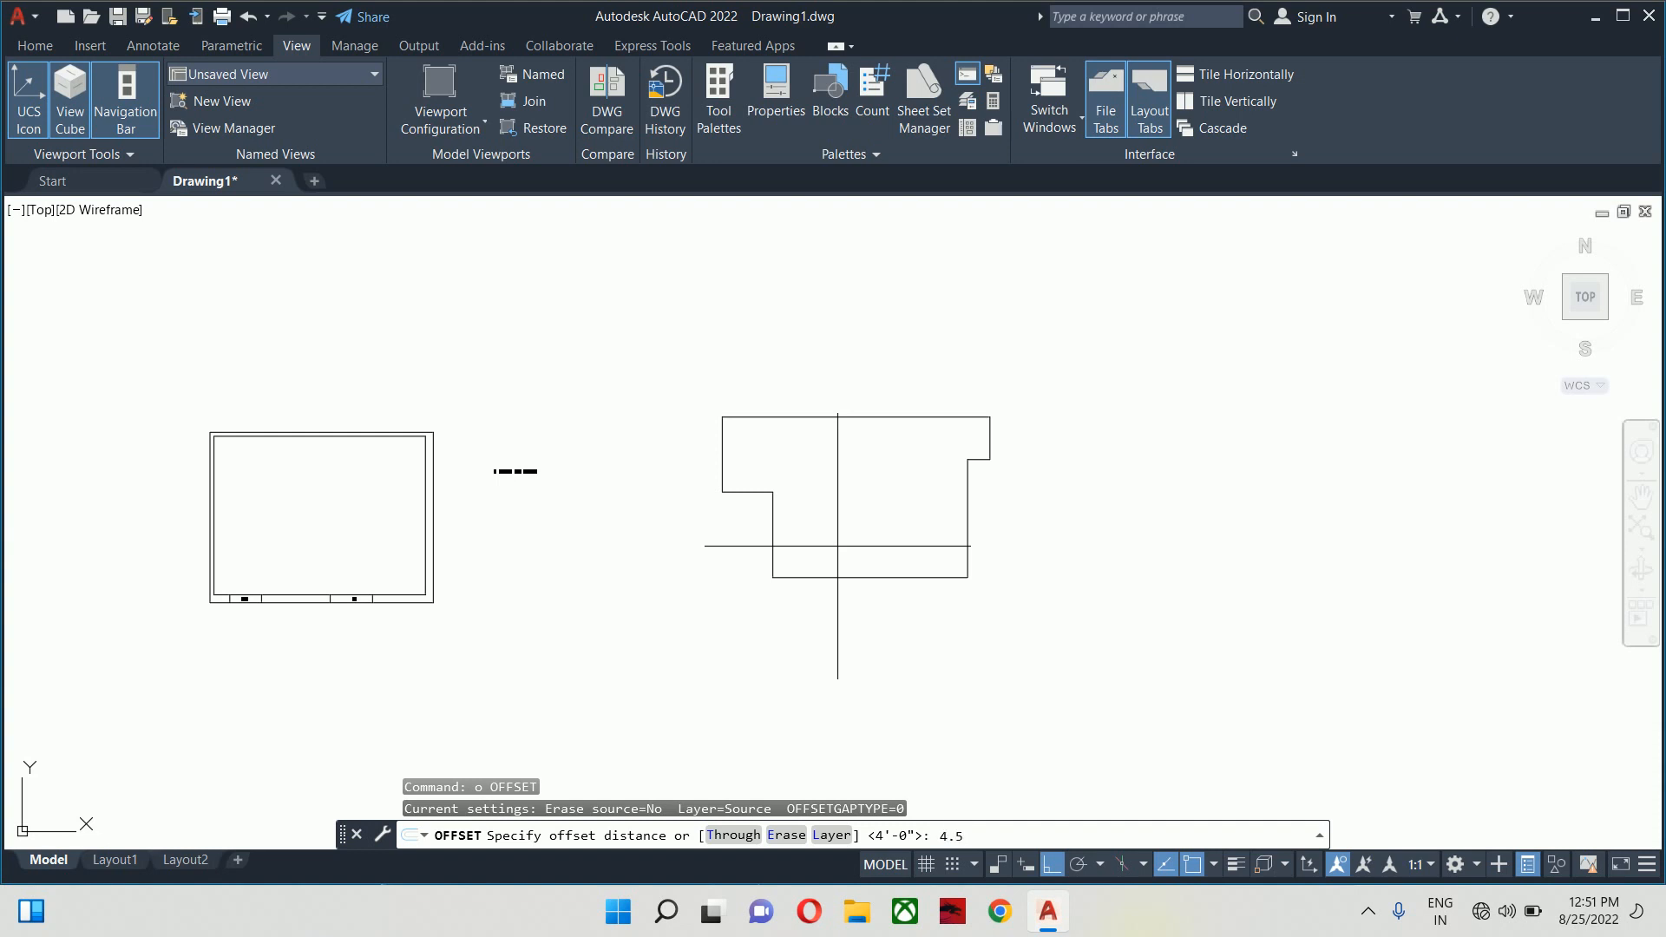
key("Return")
left_click(781, 520)
left_click(743, 521)
Offset the bottom and lower right polyline outward twice by 4.5, and delete the intermediate copy
scroll(794, 556, "up", 3)
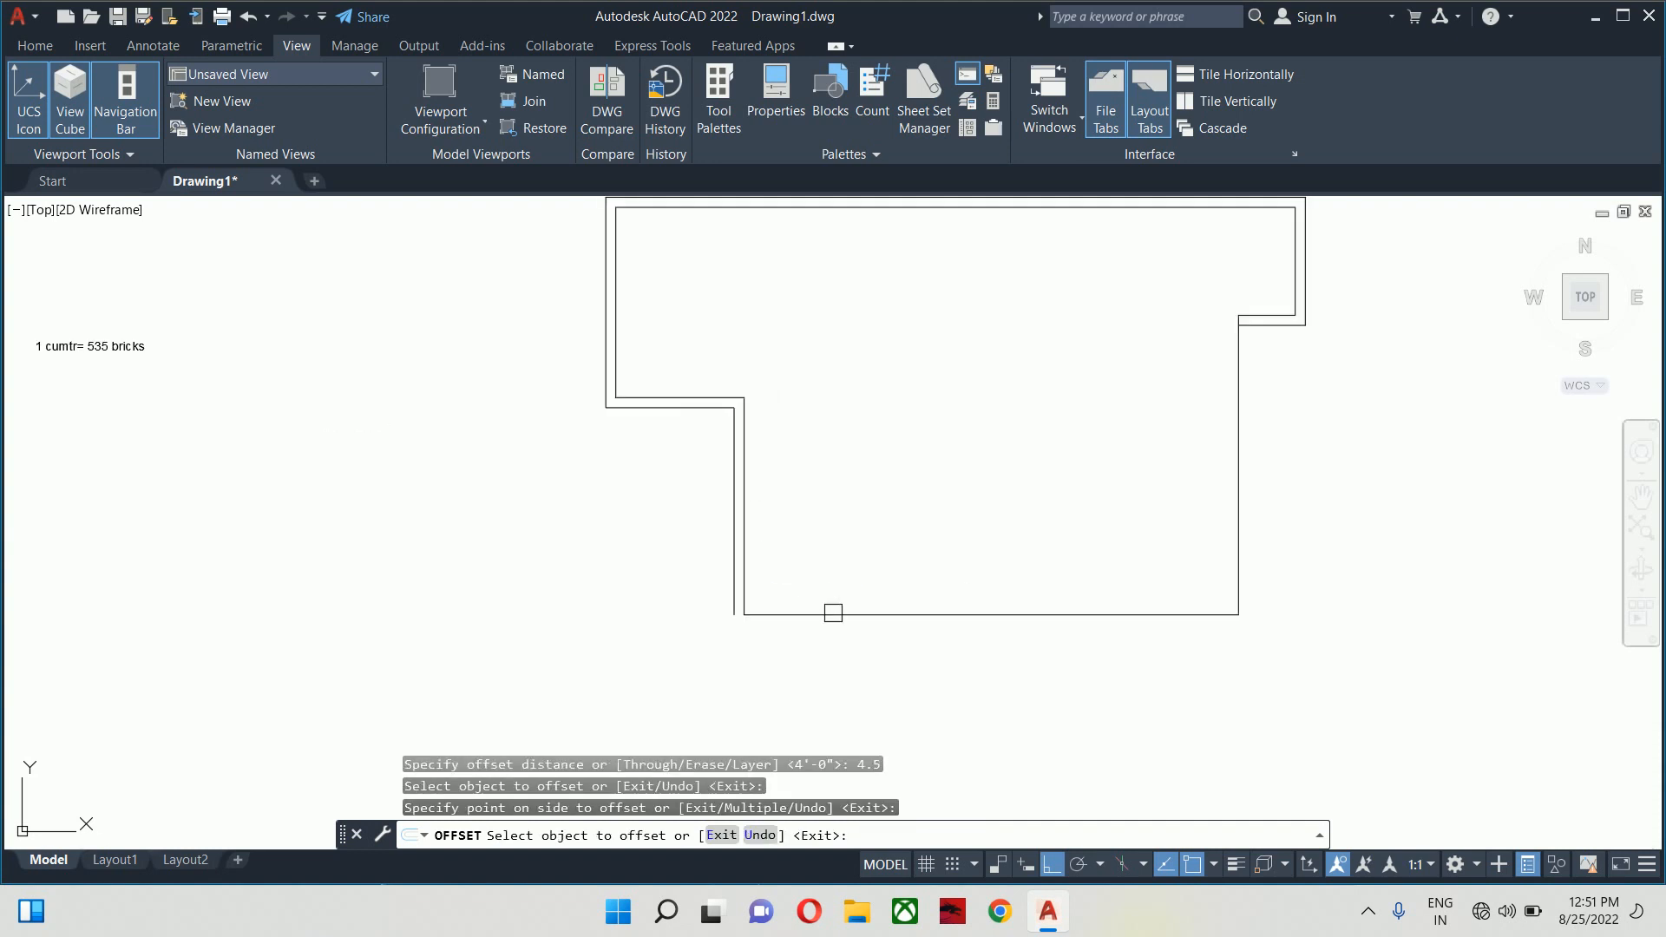
left_click(832, 613)
left_click(829, 683)
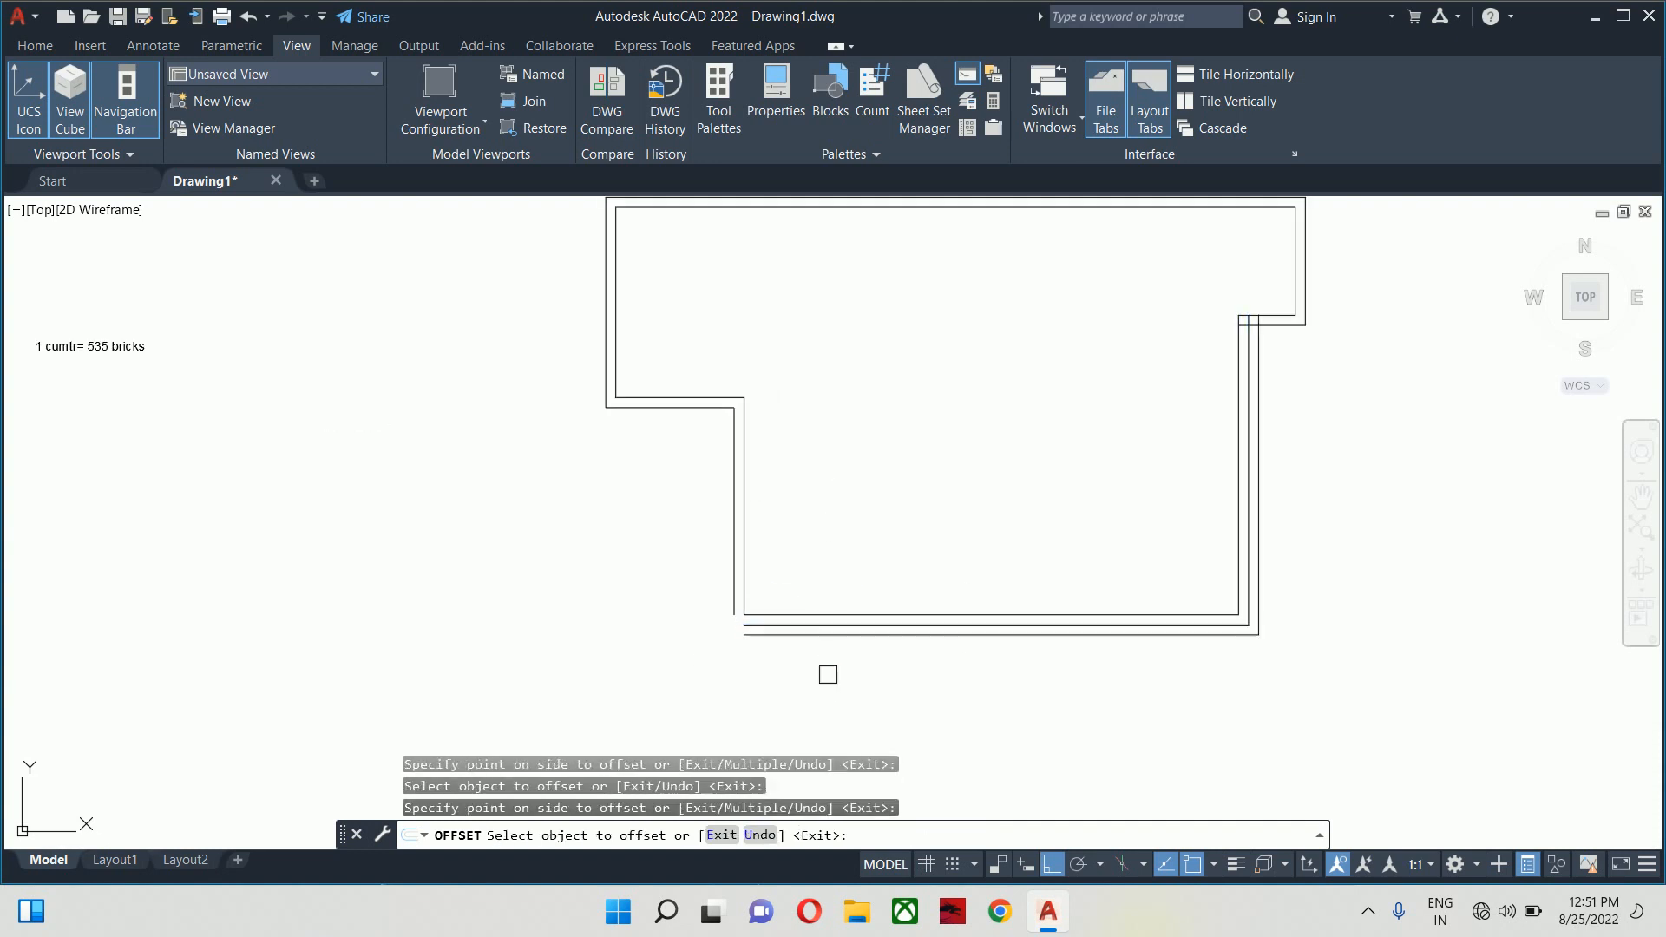
key("Escape")
key("Escape")
left_click(798, 623)
key("Delete")
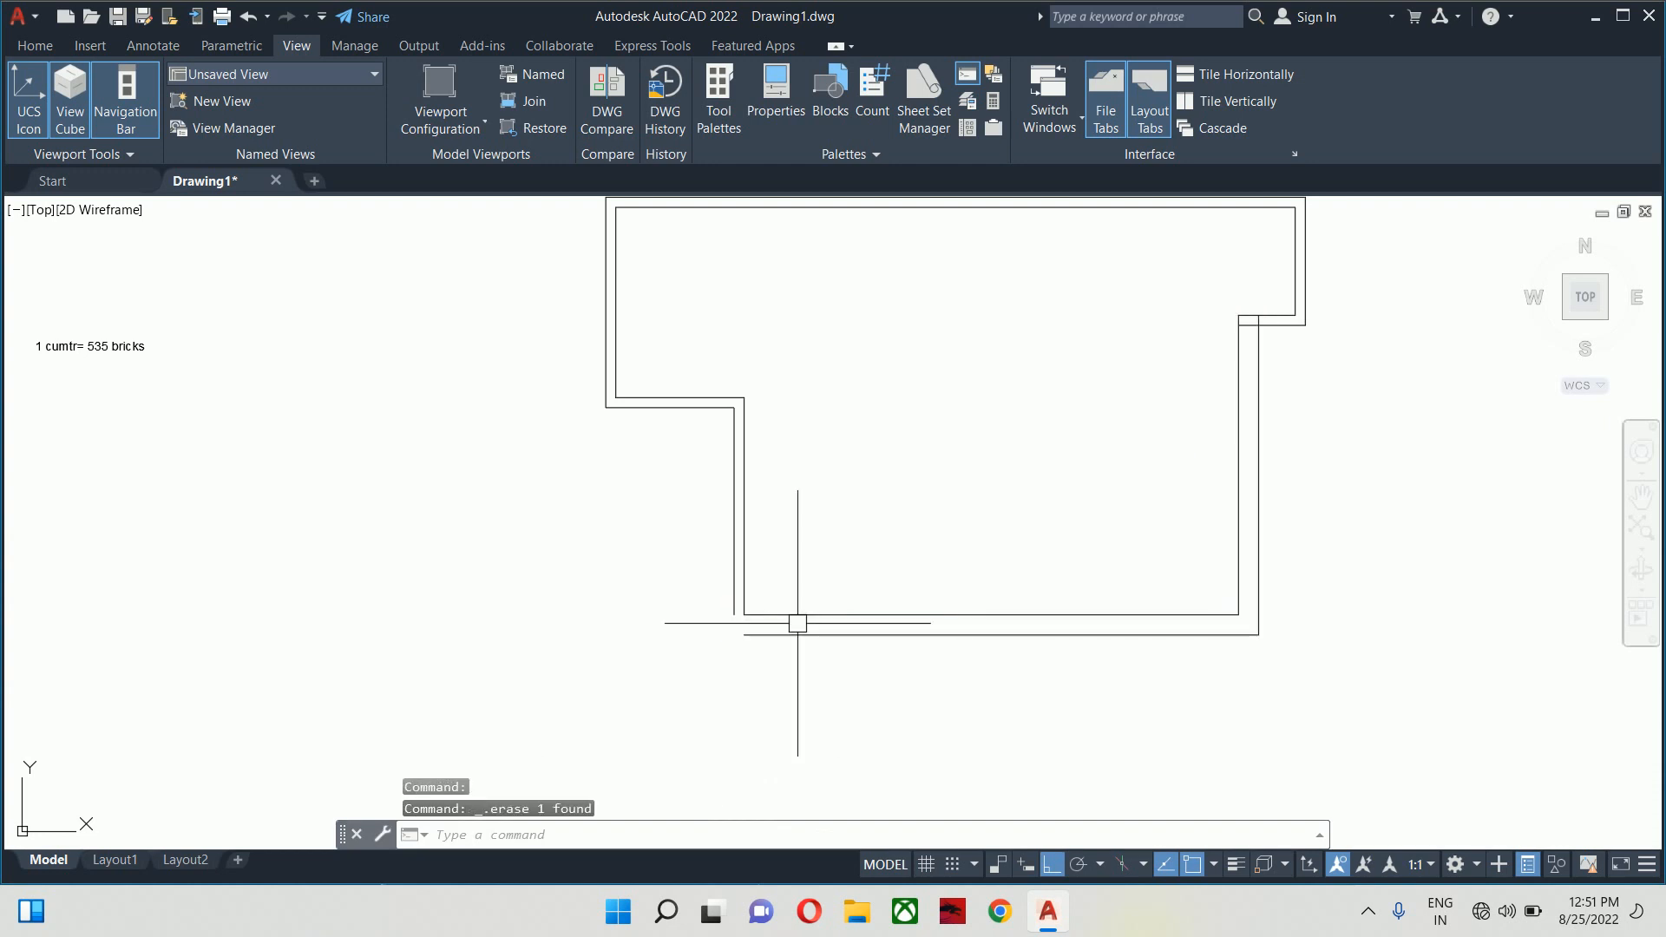
Trim the overlapping line ends where the thick lower right wall meets the thinner upper right wall
left_click_drag(792, 621, 781, 662)
key("Escape")
key("Escape")
type("tr")
key("Return")
scroll(1049, 527, "up", 5)
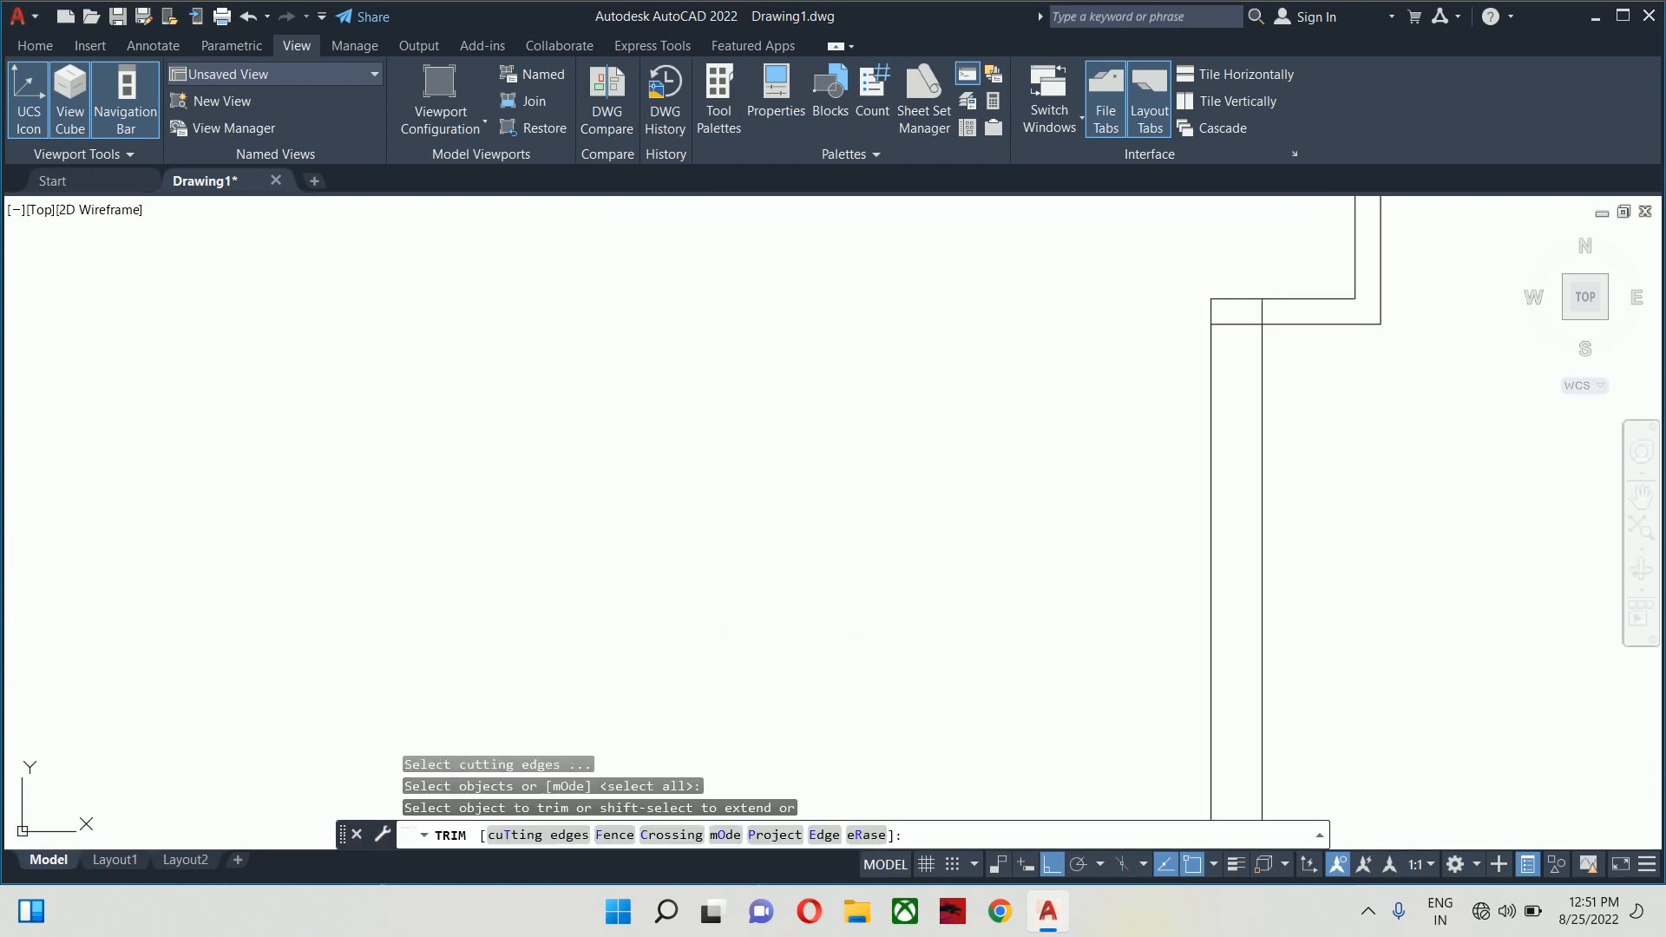
left_click(1158, 464)
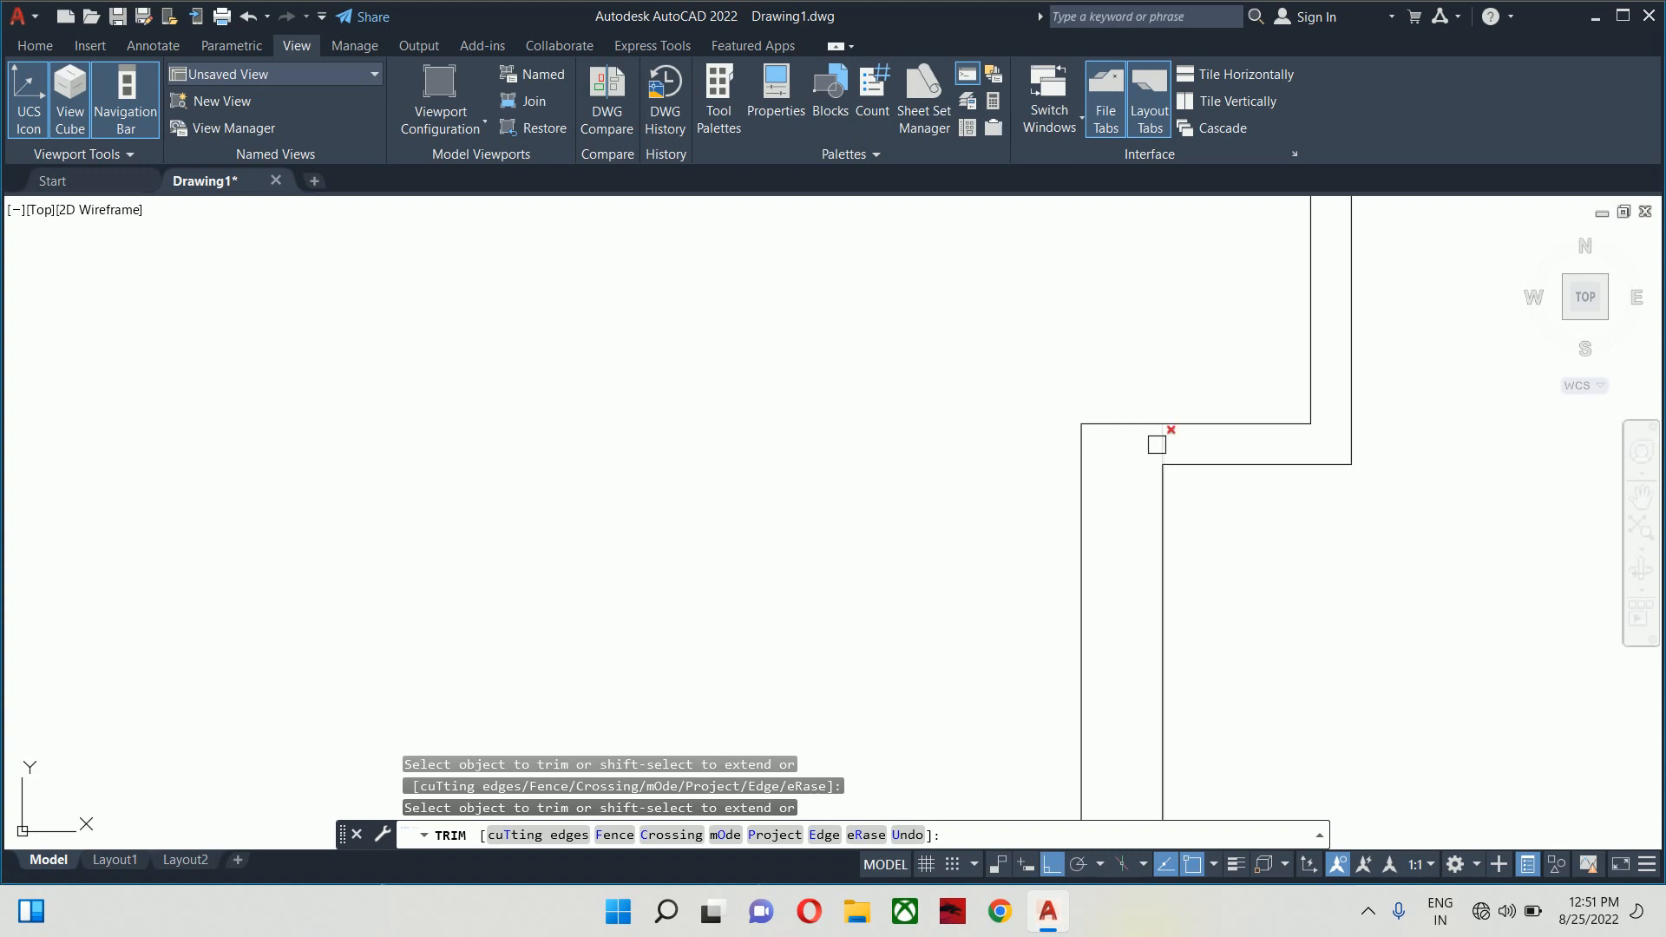
scroll(1149, 471, "down", 4)
left_click_drag(898, 591, 1465, 272)
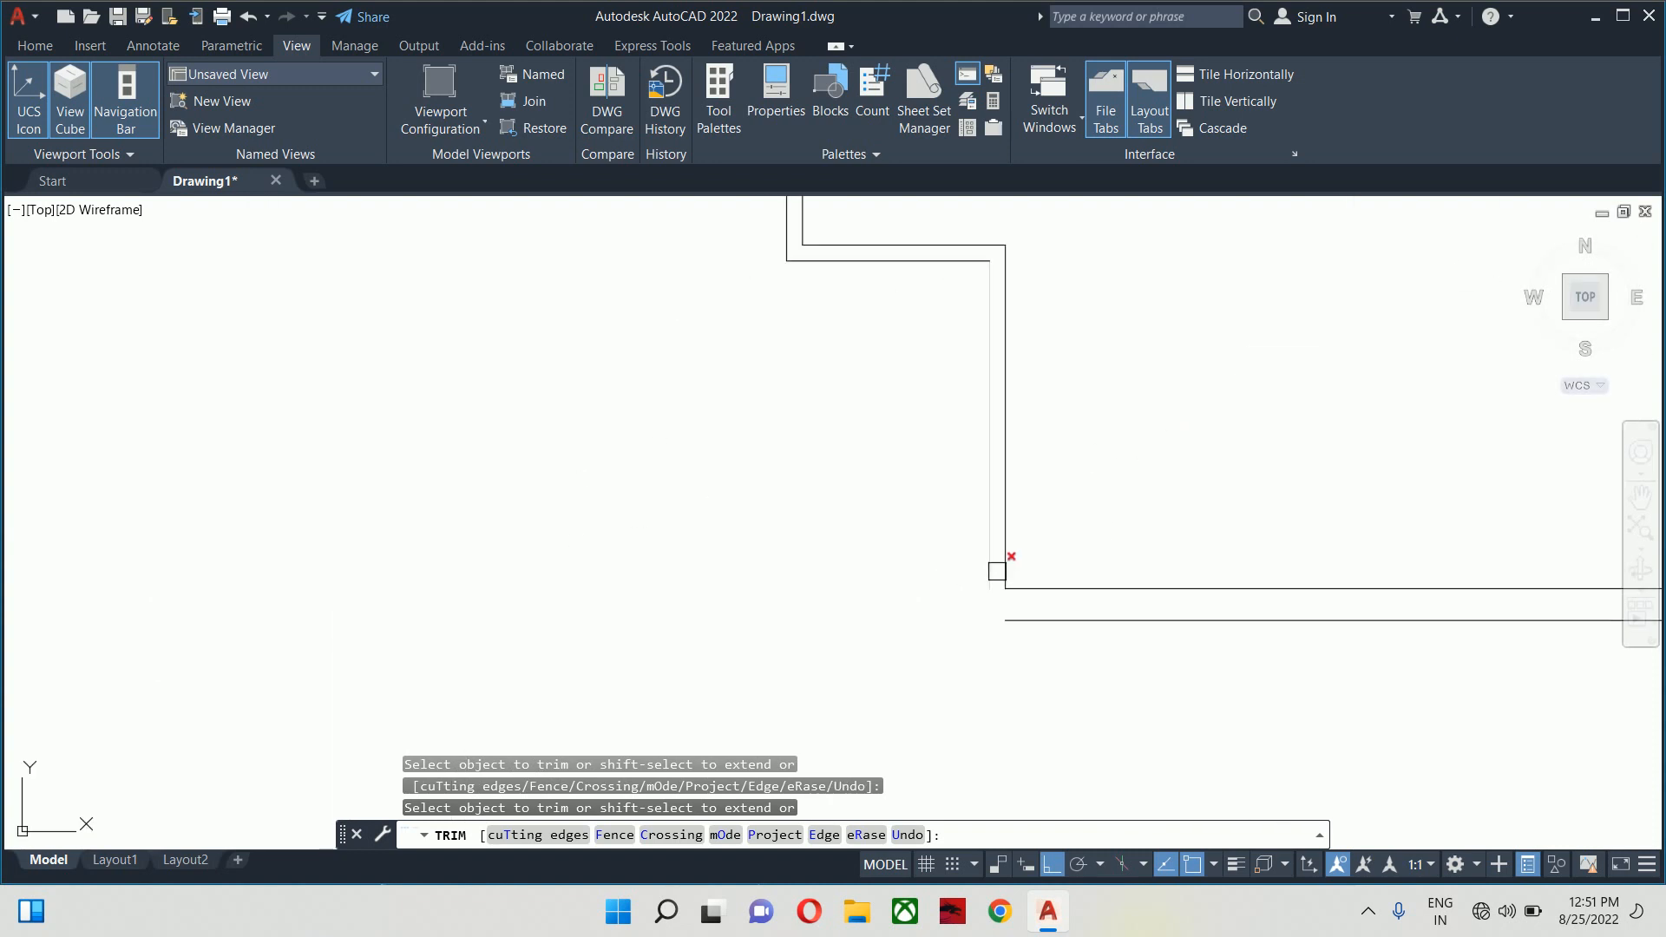
key("Escape")
type("f")
key("Return")
type("r")
key("Return")
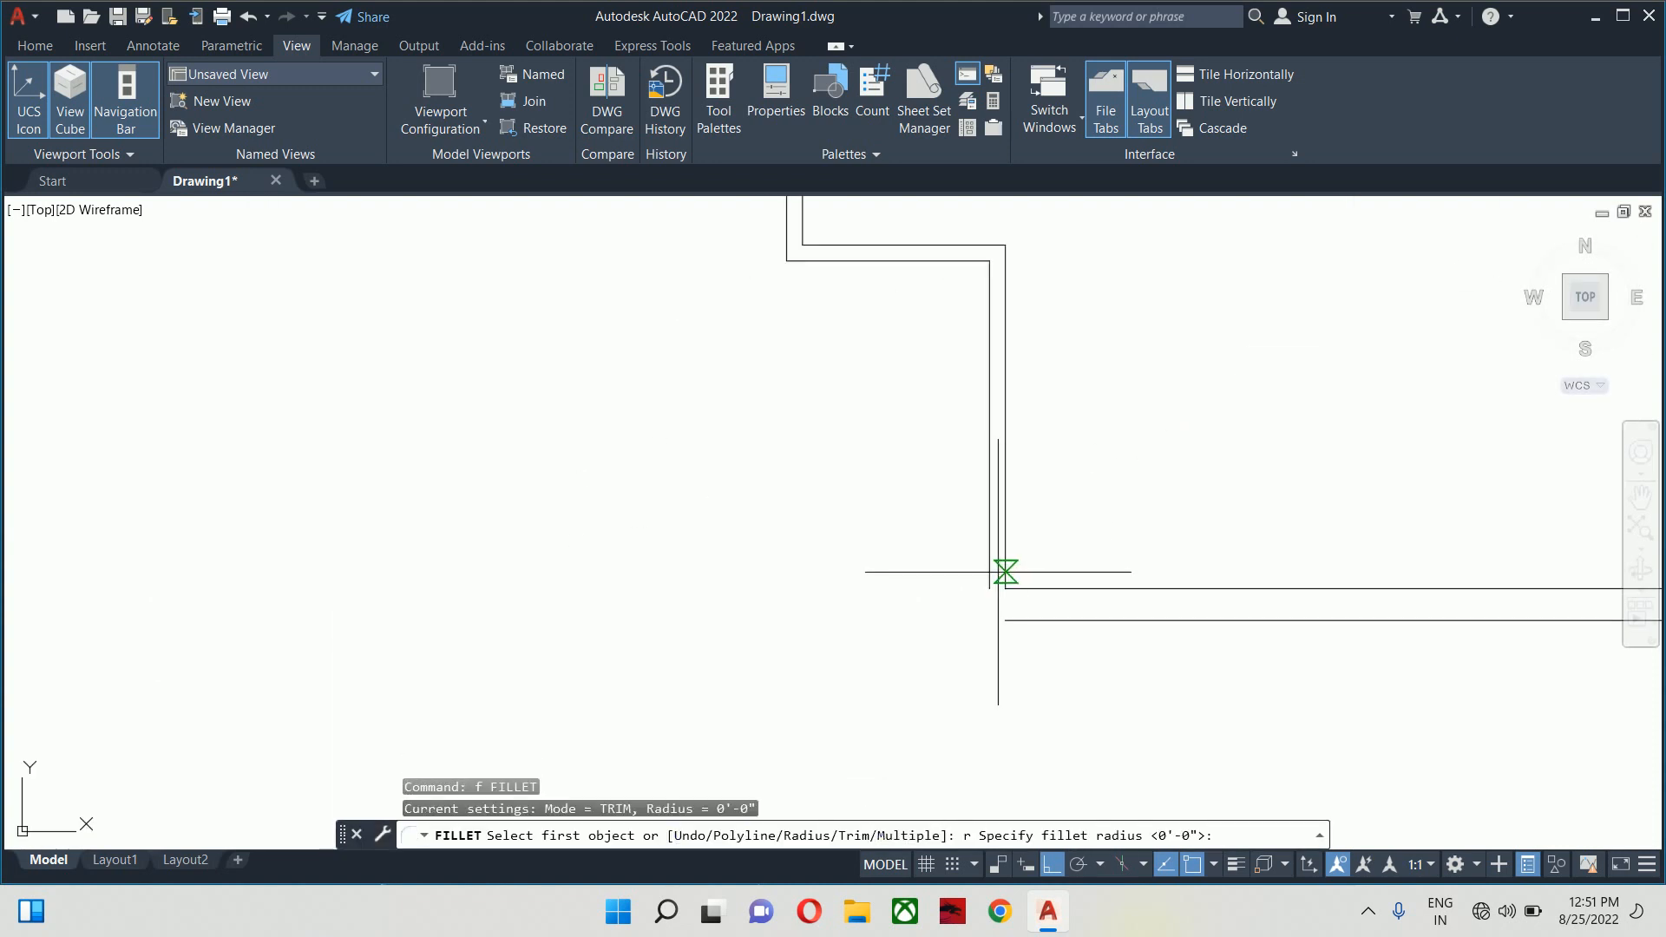
key("Escape")
Stretch the open left end of the outer bottom wall line outward past the lower left wall
type("s")
key("Return")
scroll(1015, 631, "up", 2)
left_click(1016, 632)
left_click(992, 569)
key("Return")
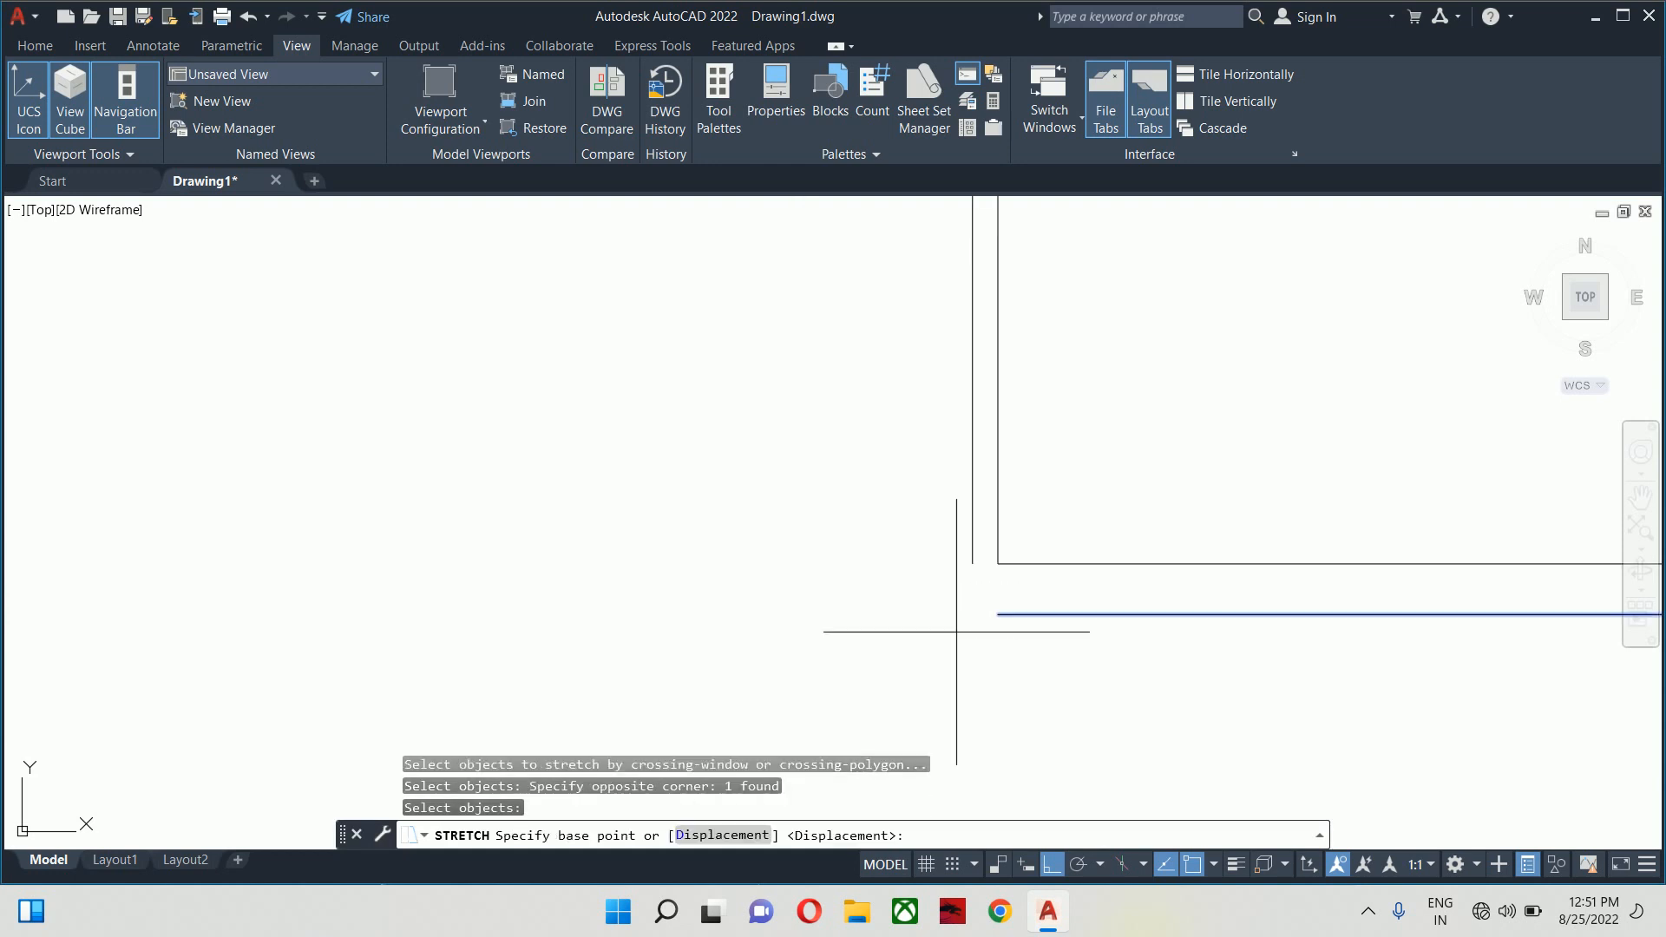
left_click(956, 632)
left_click(677, 632)
key("Escape")
Extend the outer lower left wall line to the outer bottom line, and trim the bottom line's overhang at that corner
key("Escape")
type("ex")
key("Return")
key("Return")
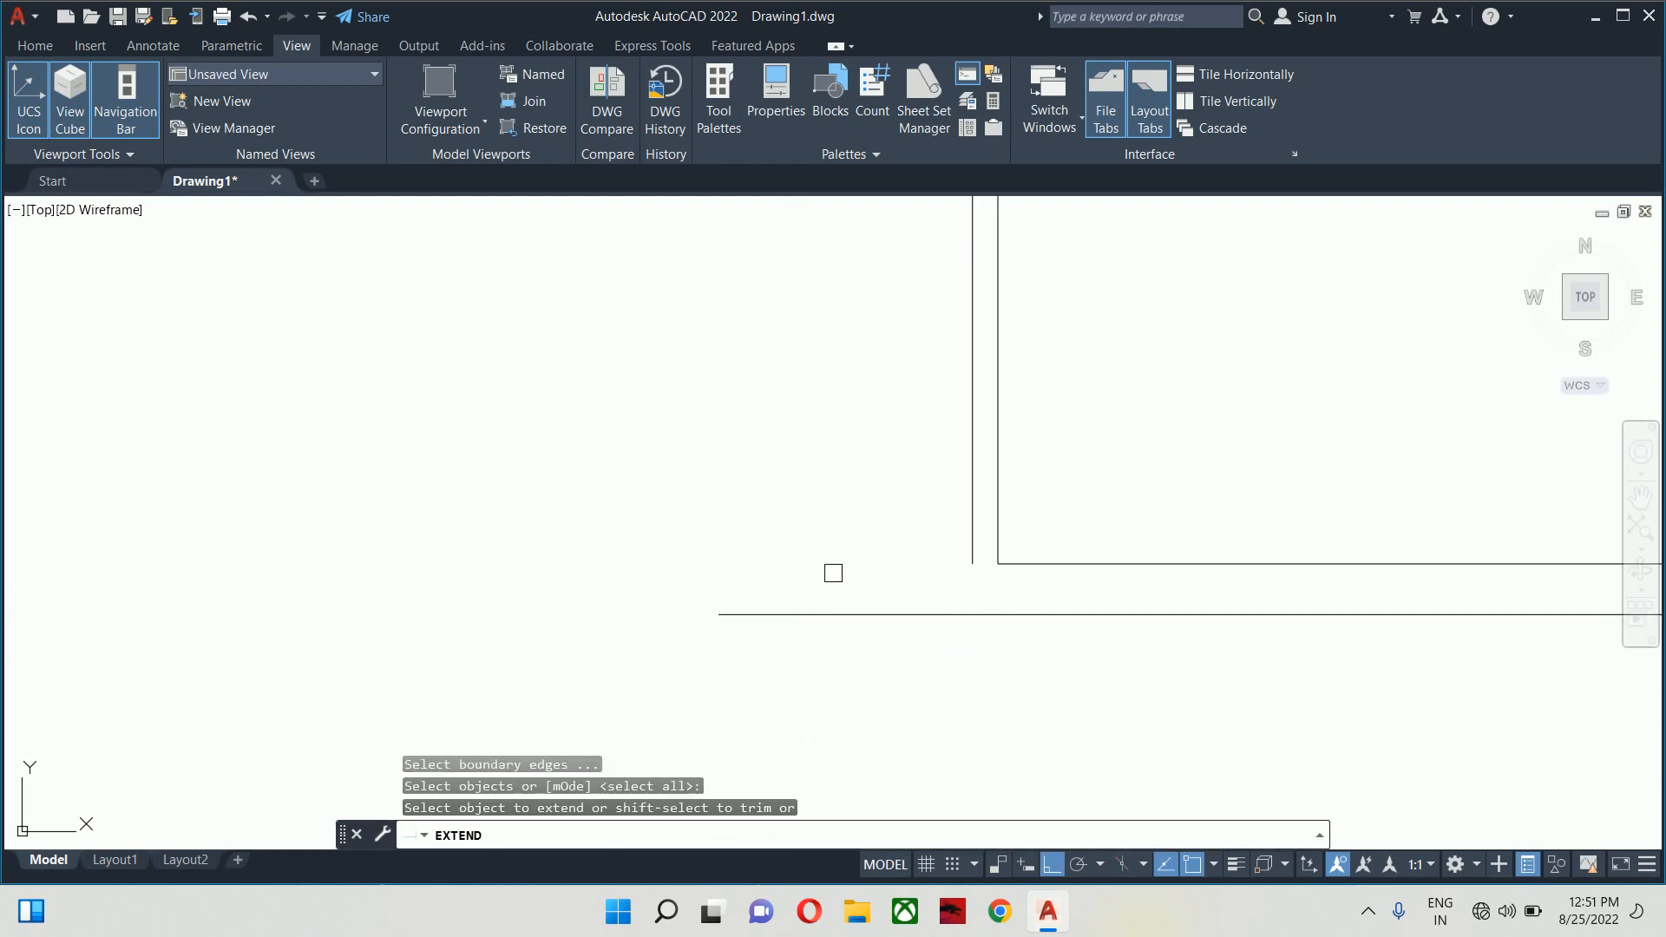
left_click(971, 557)
left_click(926, 583, "shift")
left_click(883, 624, "shift")
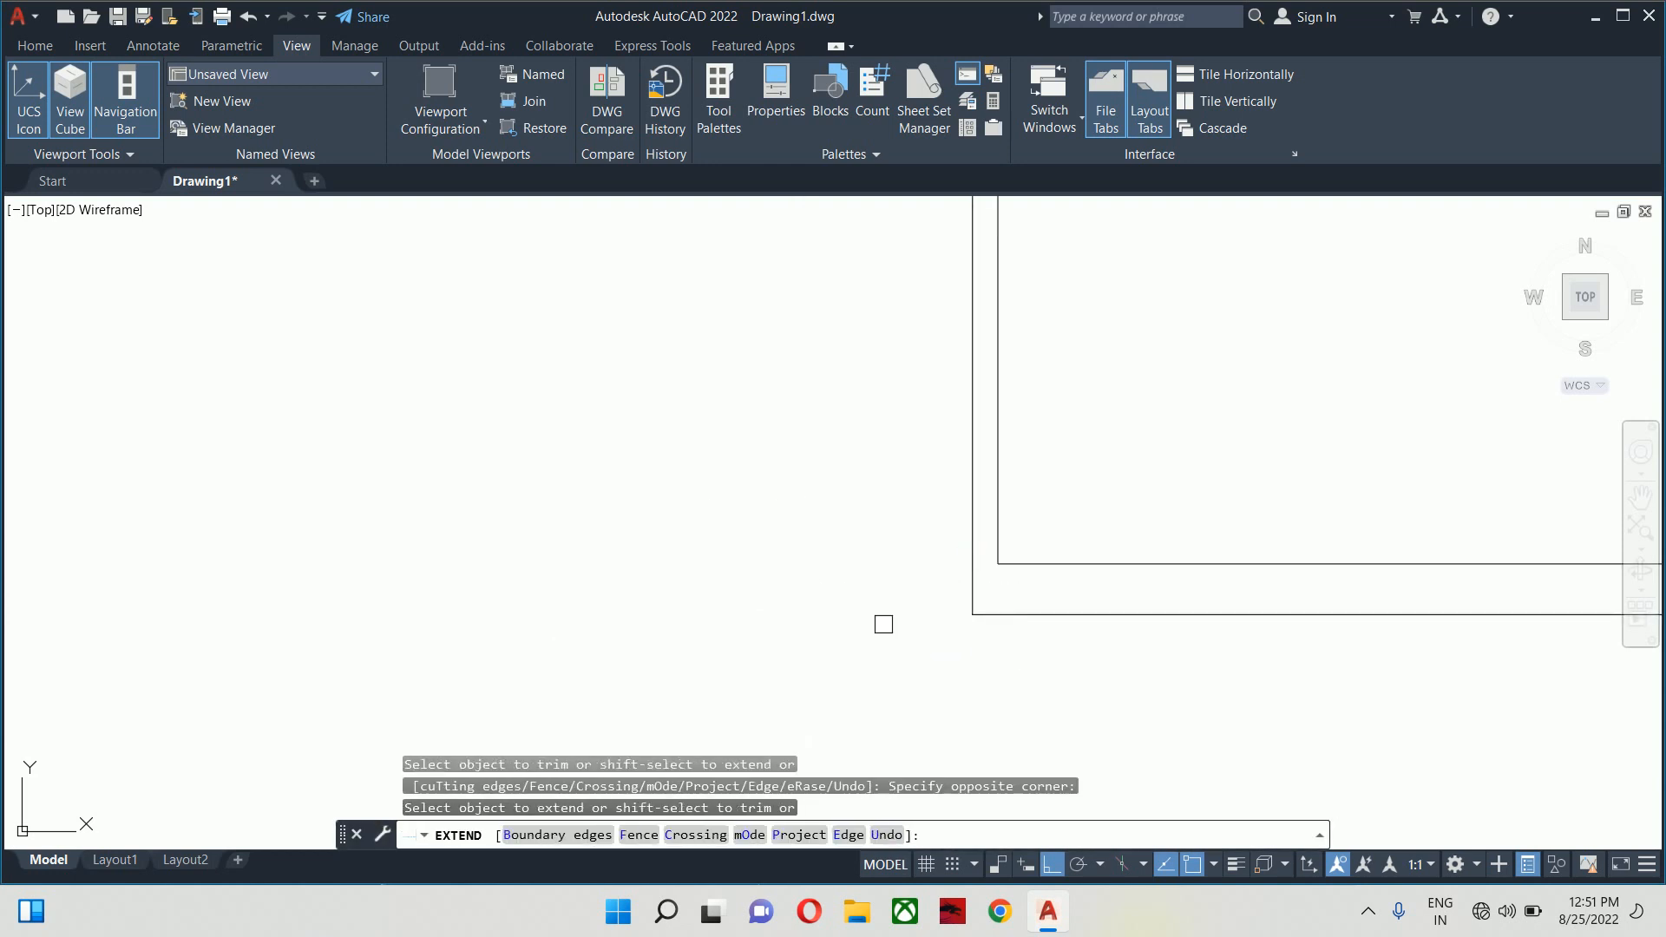
key("Escape")
key("Escape")
key("Escape")
scroll(883, 624, "down", 5)
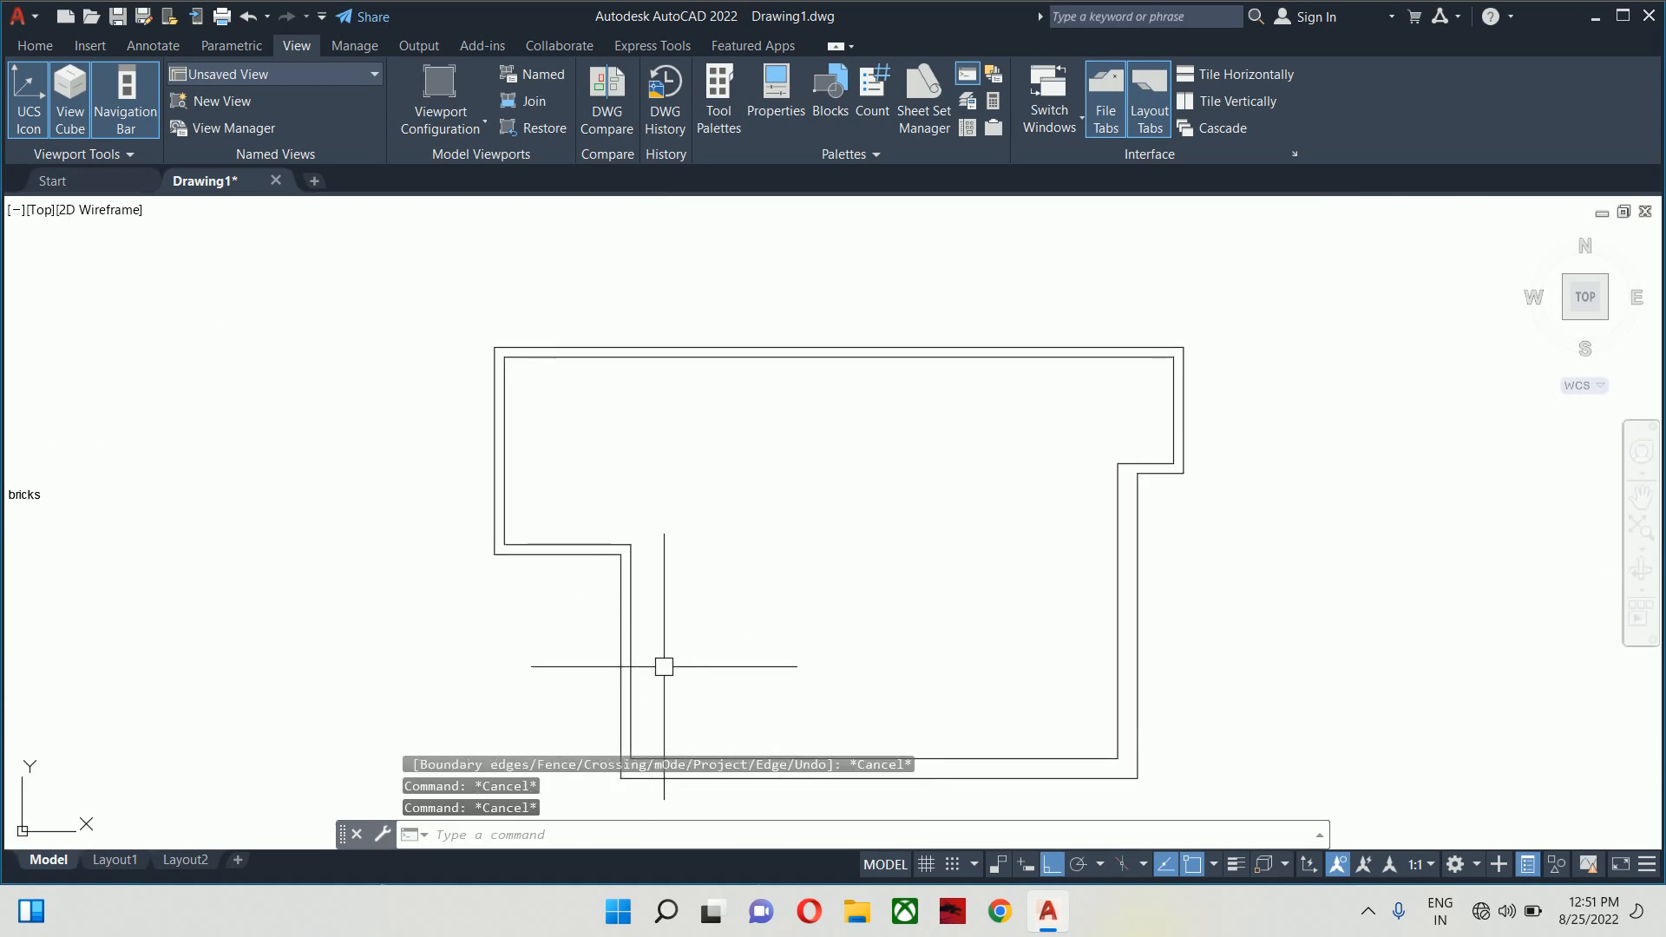
Check which wall segments the inner thin-wall polyline of the stepped plan covers
left_click_drag(663, 666, 635, 579)
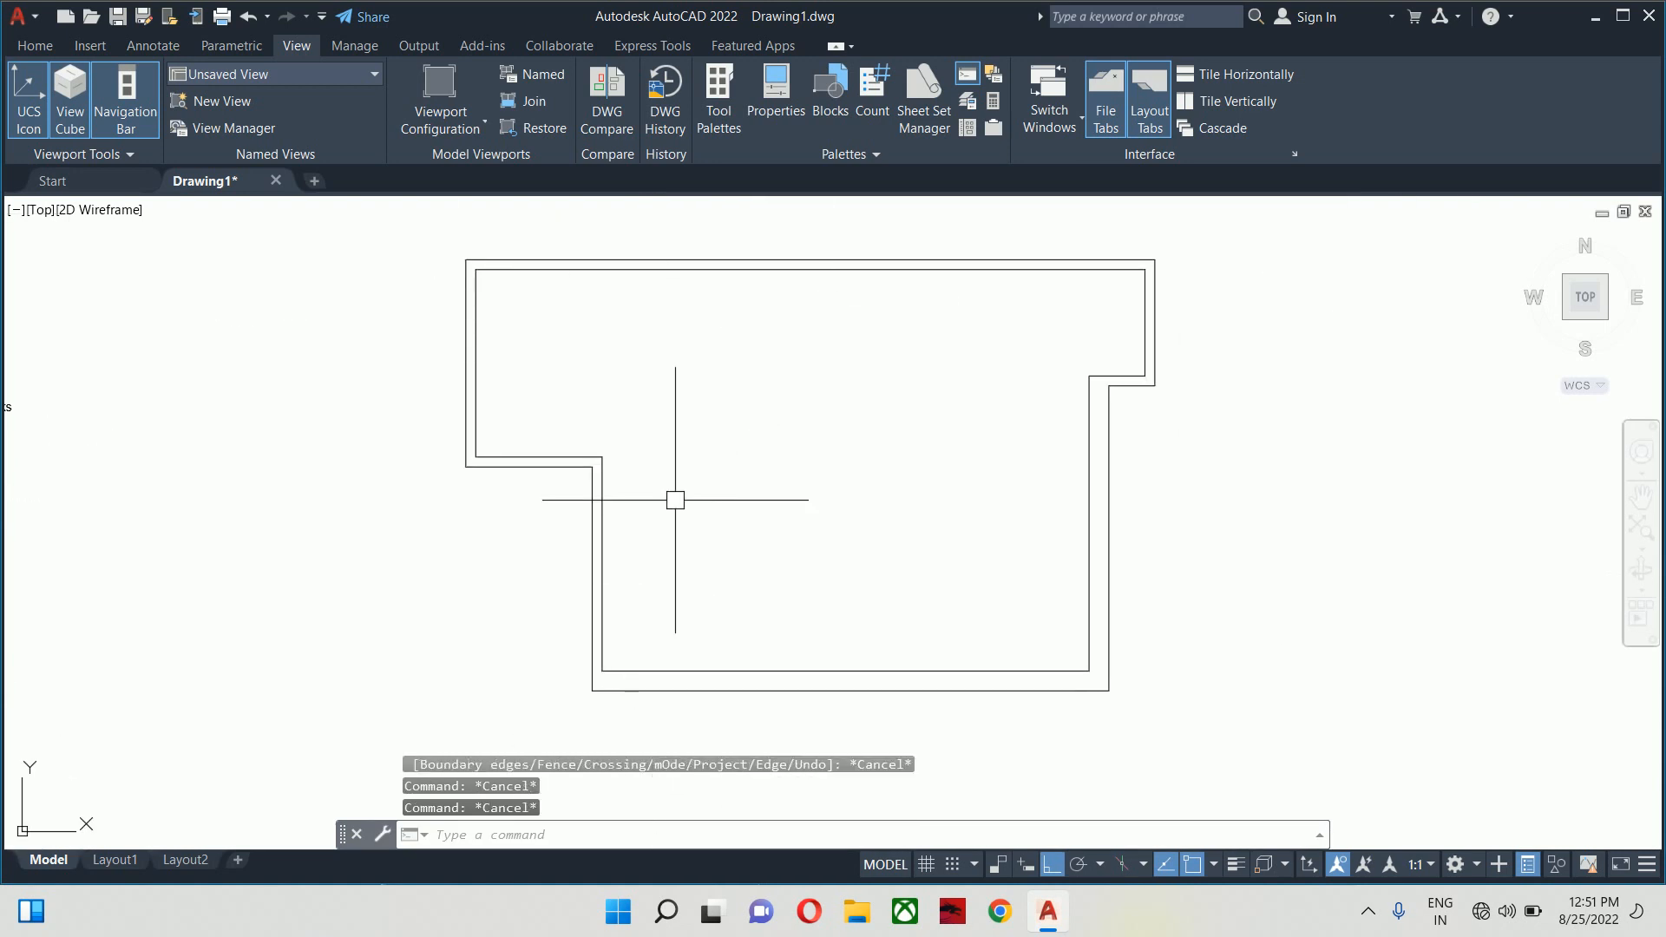
left_click(978, 282)
left_click(952, 251)
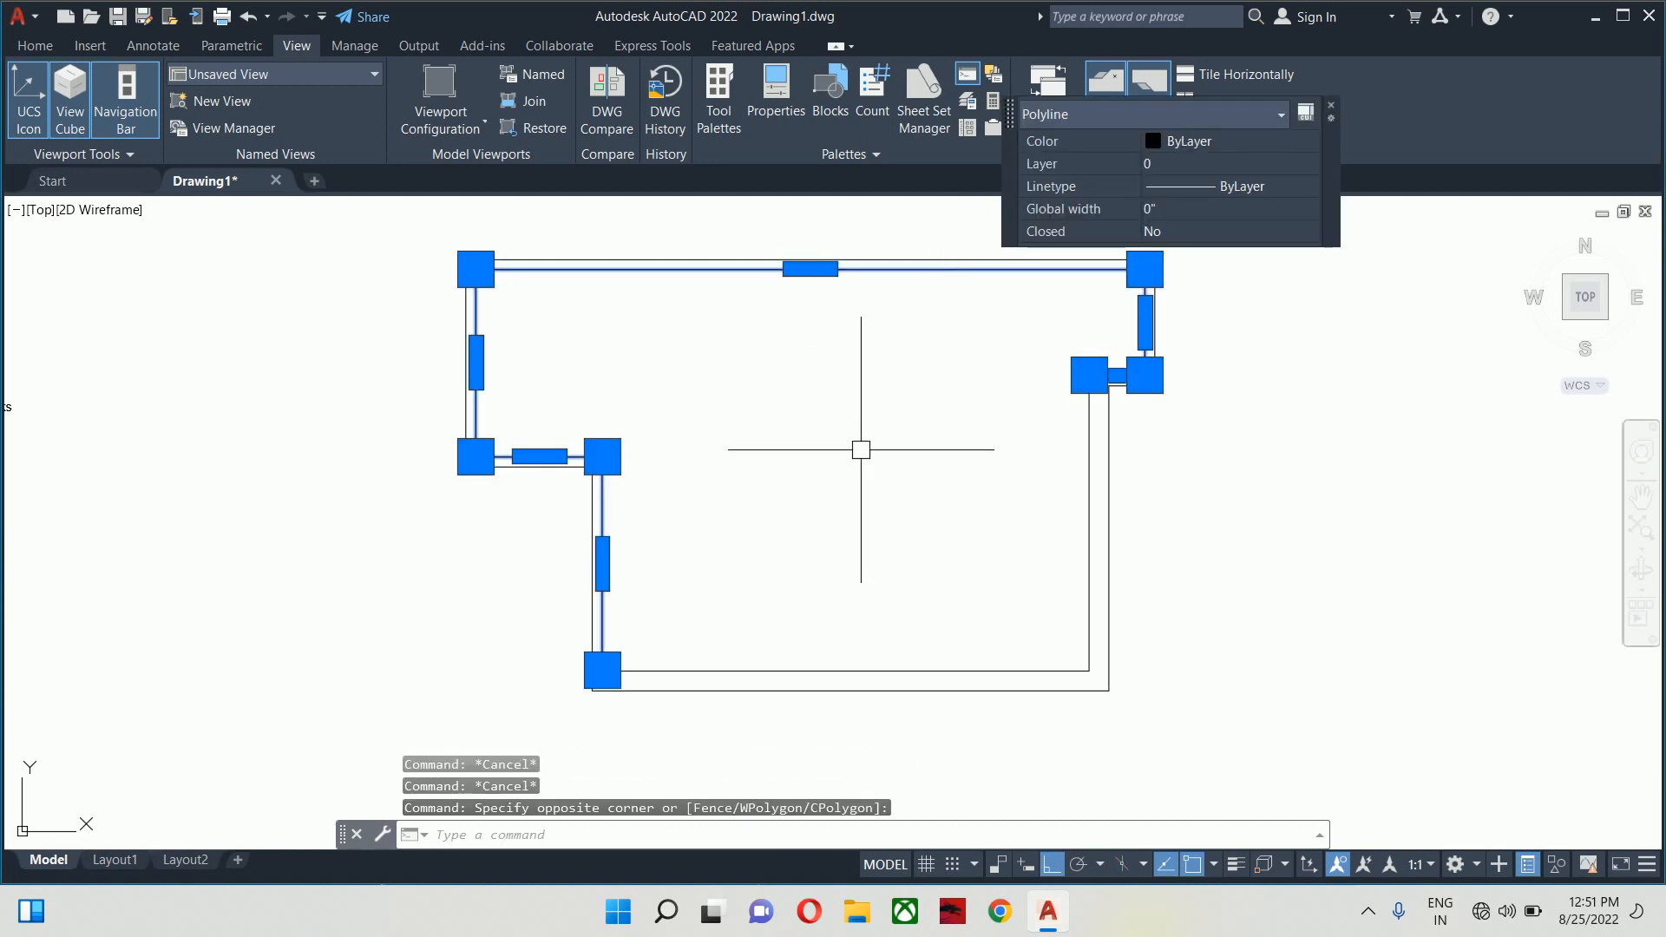
key("Escape")
key("Escape")
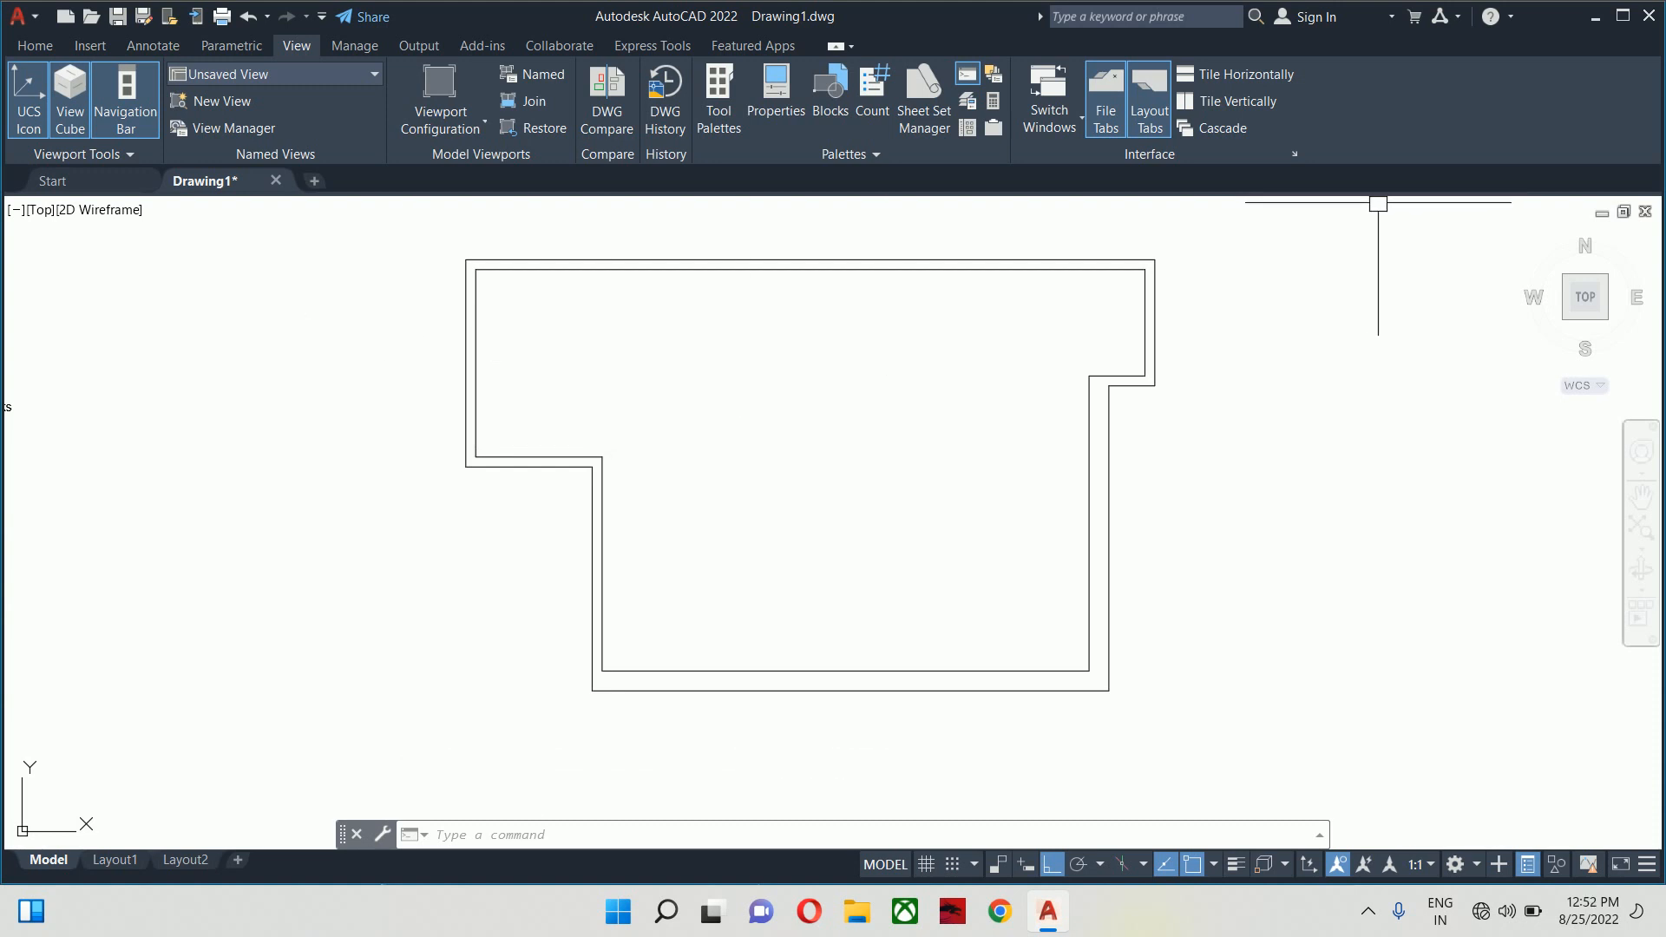
left_click(602, 456)
key("Escape")
key("Escape")
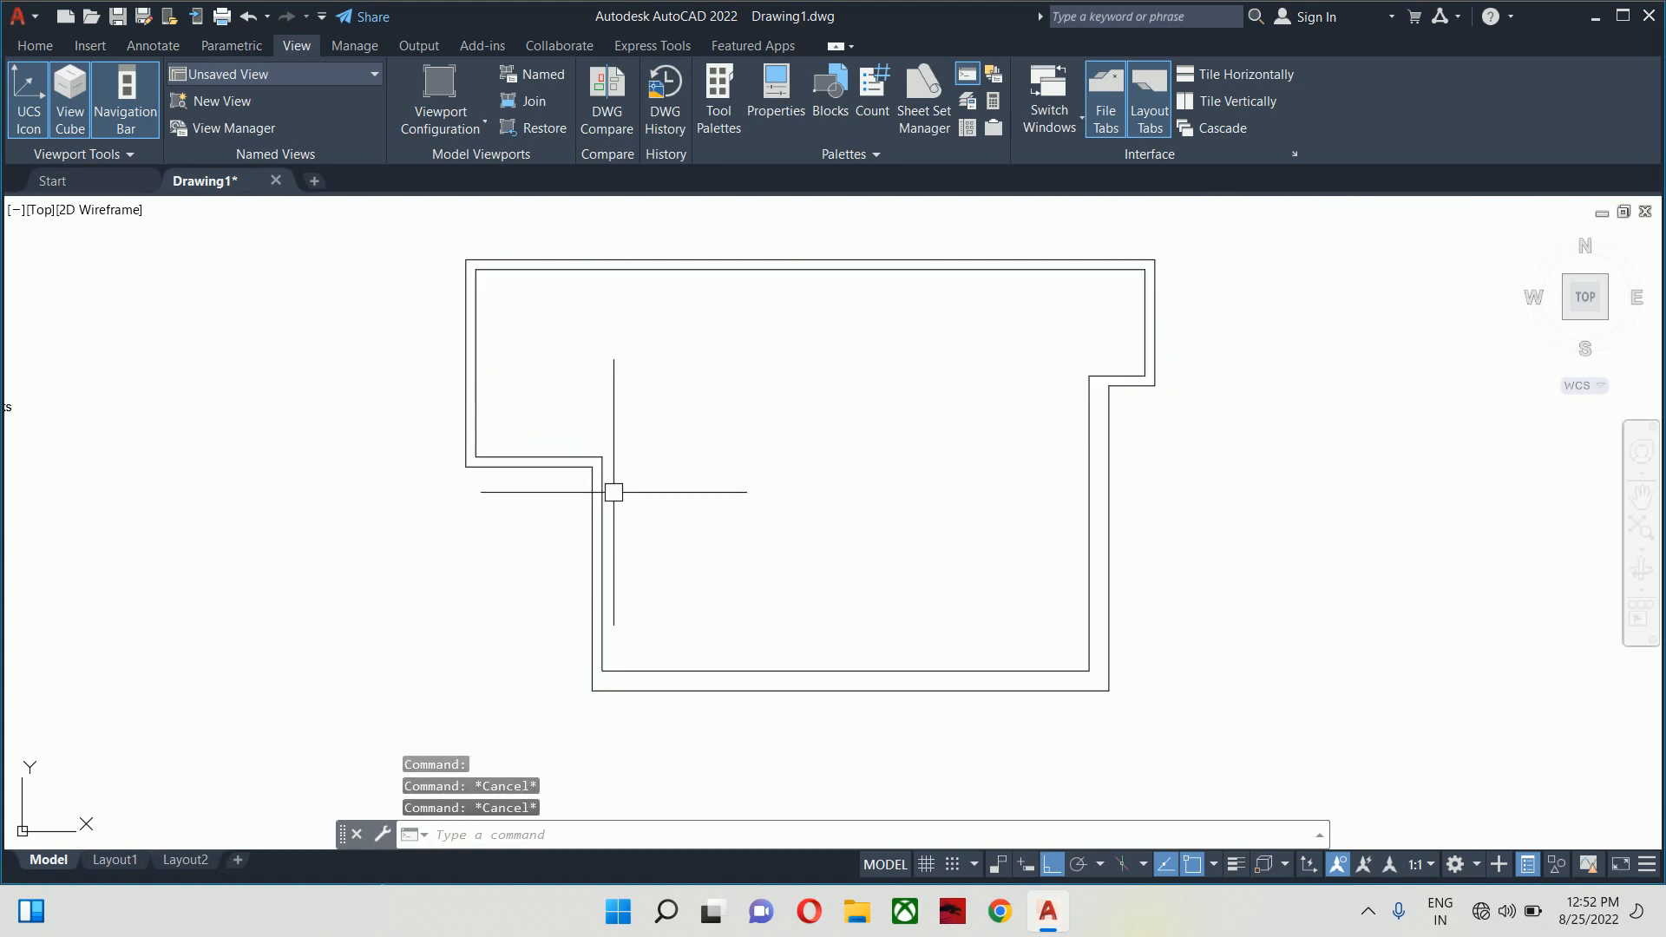
List the properties of the stepped plan's inner thin-wall polyline to read its length
type("li")
key("Return")
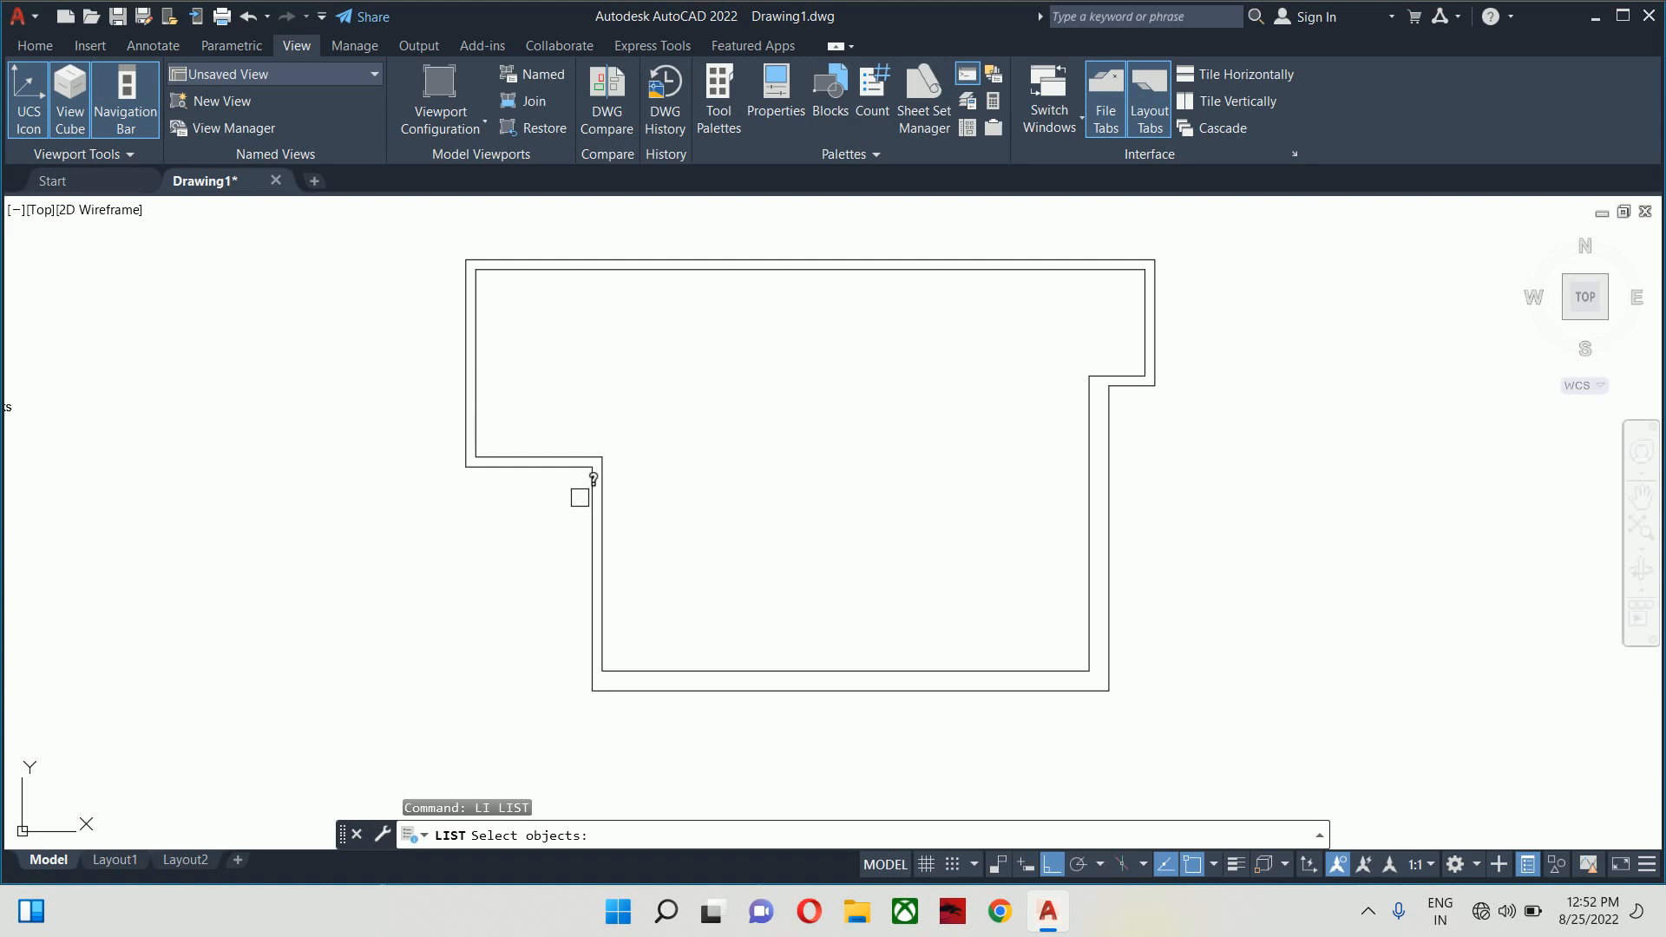
left_click(541, 450)
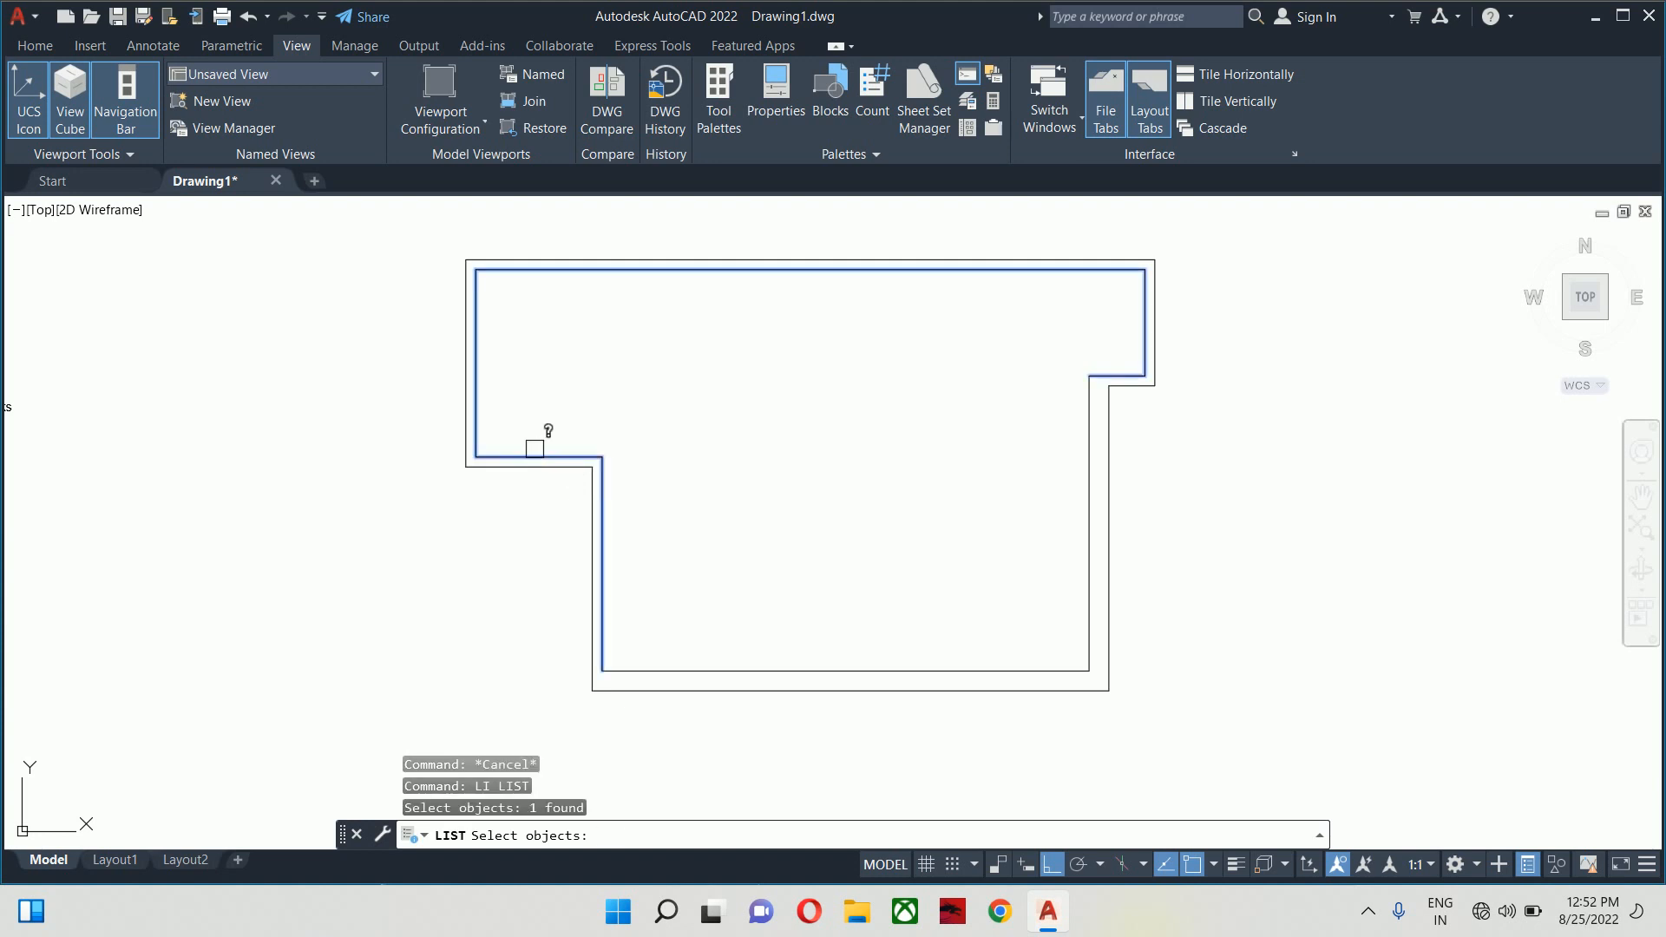
key("Return")
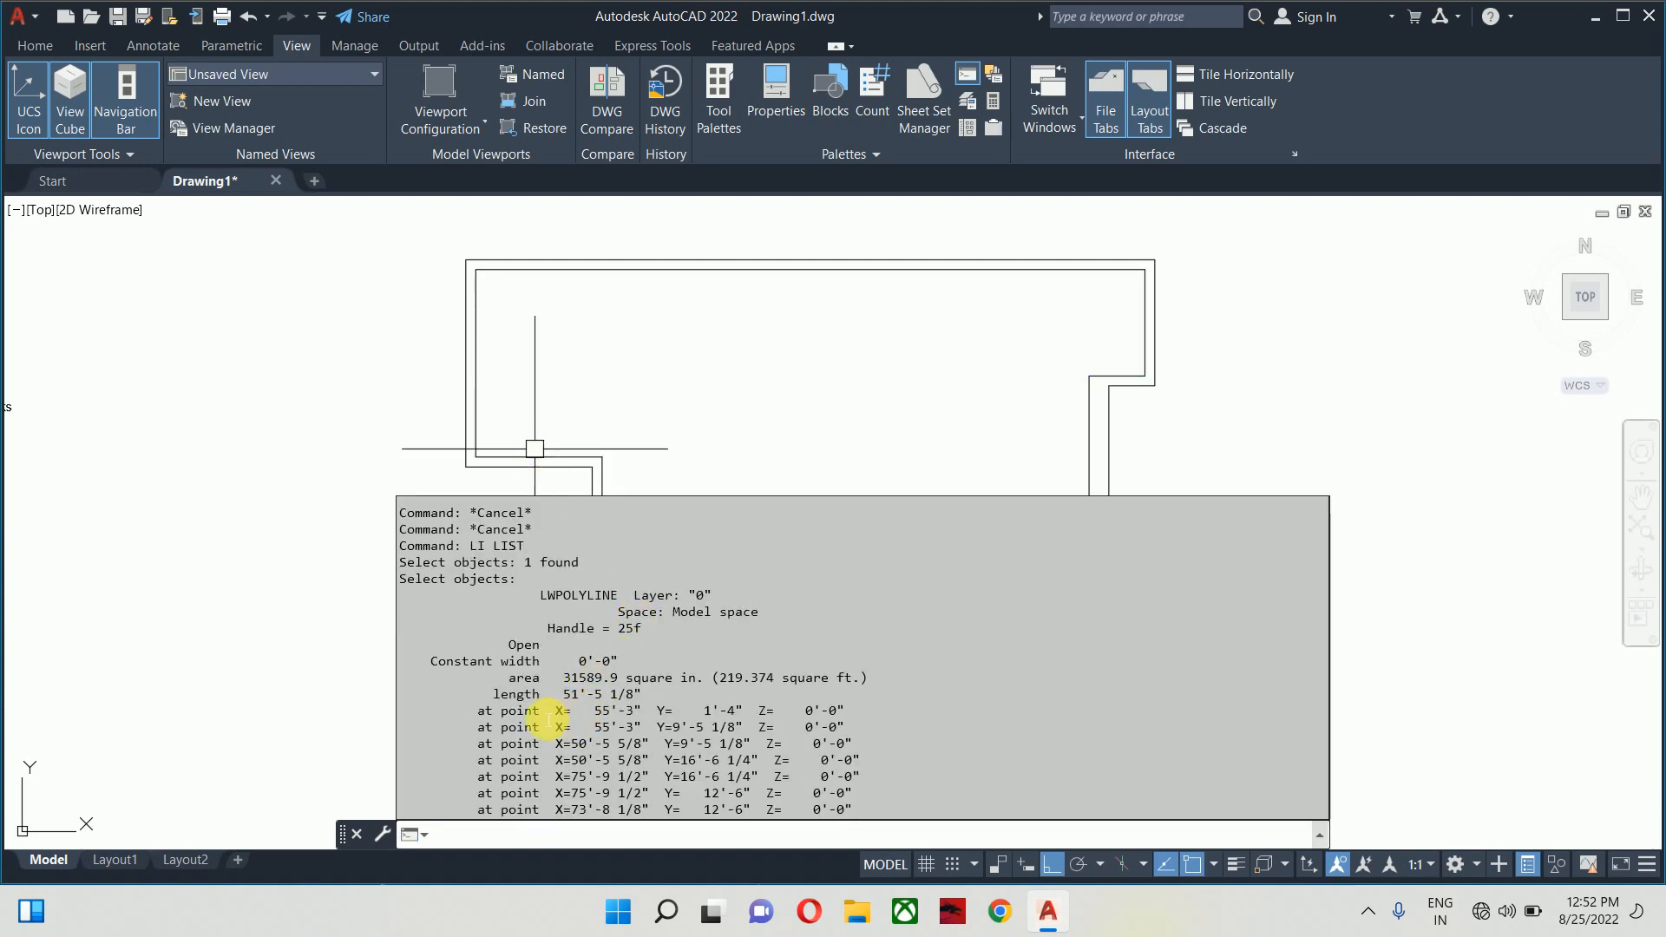
left_click_drag(561, 694, 618, 703)
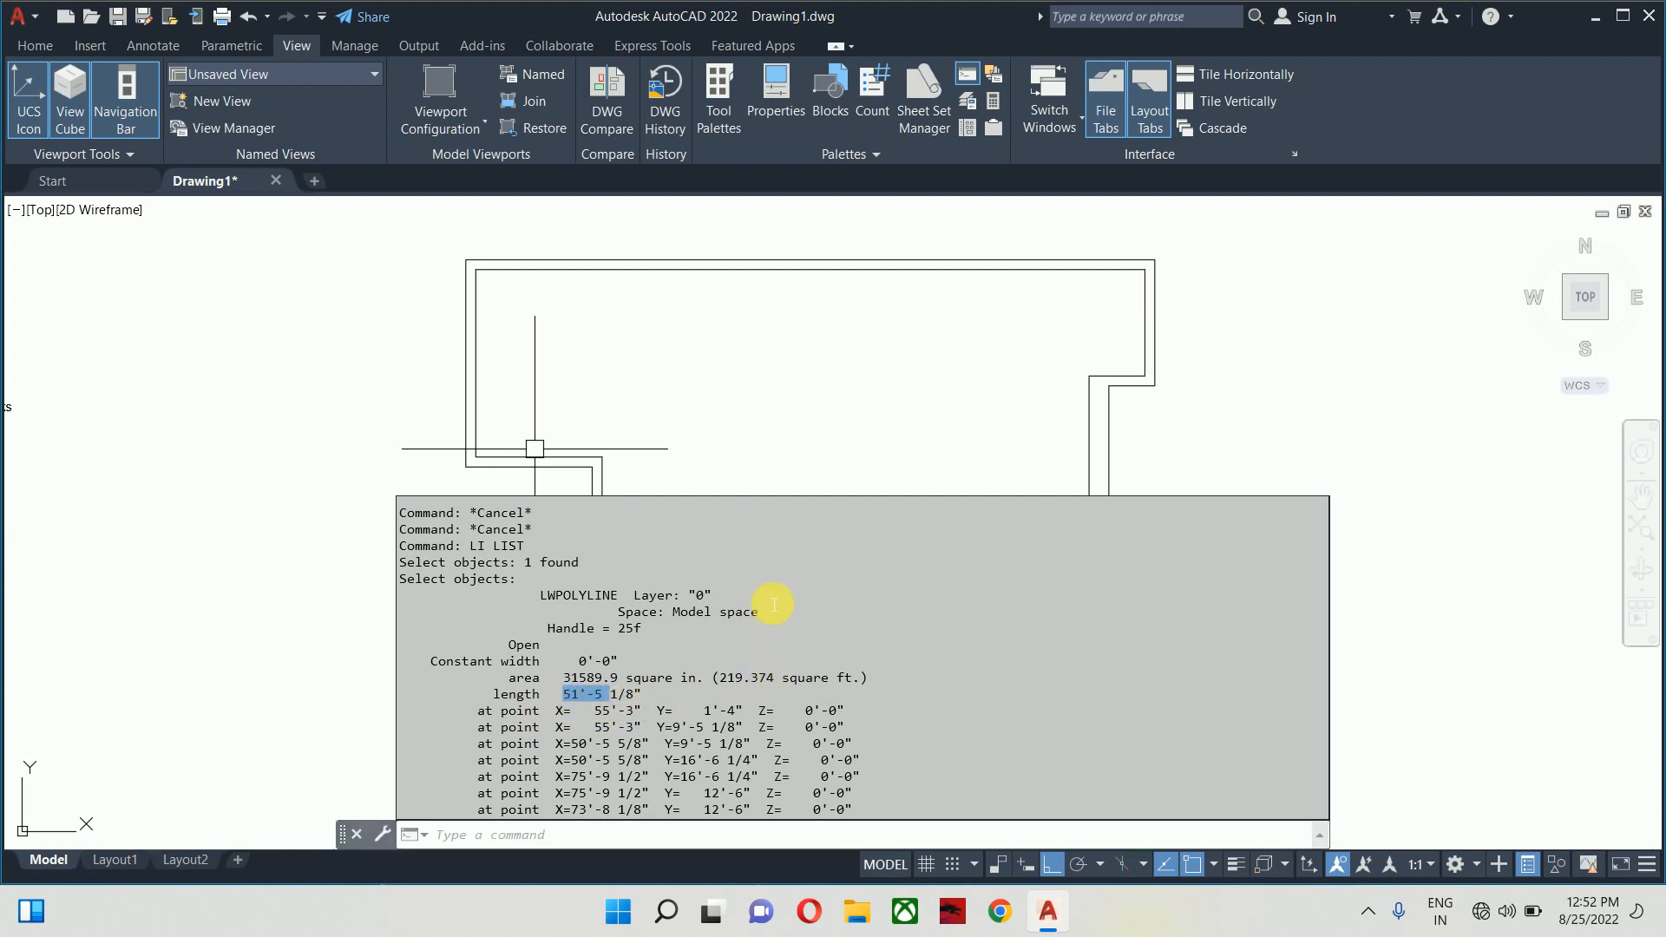
key("Escape")
key("Escape")
key("Escape")
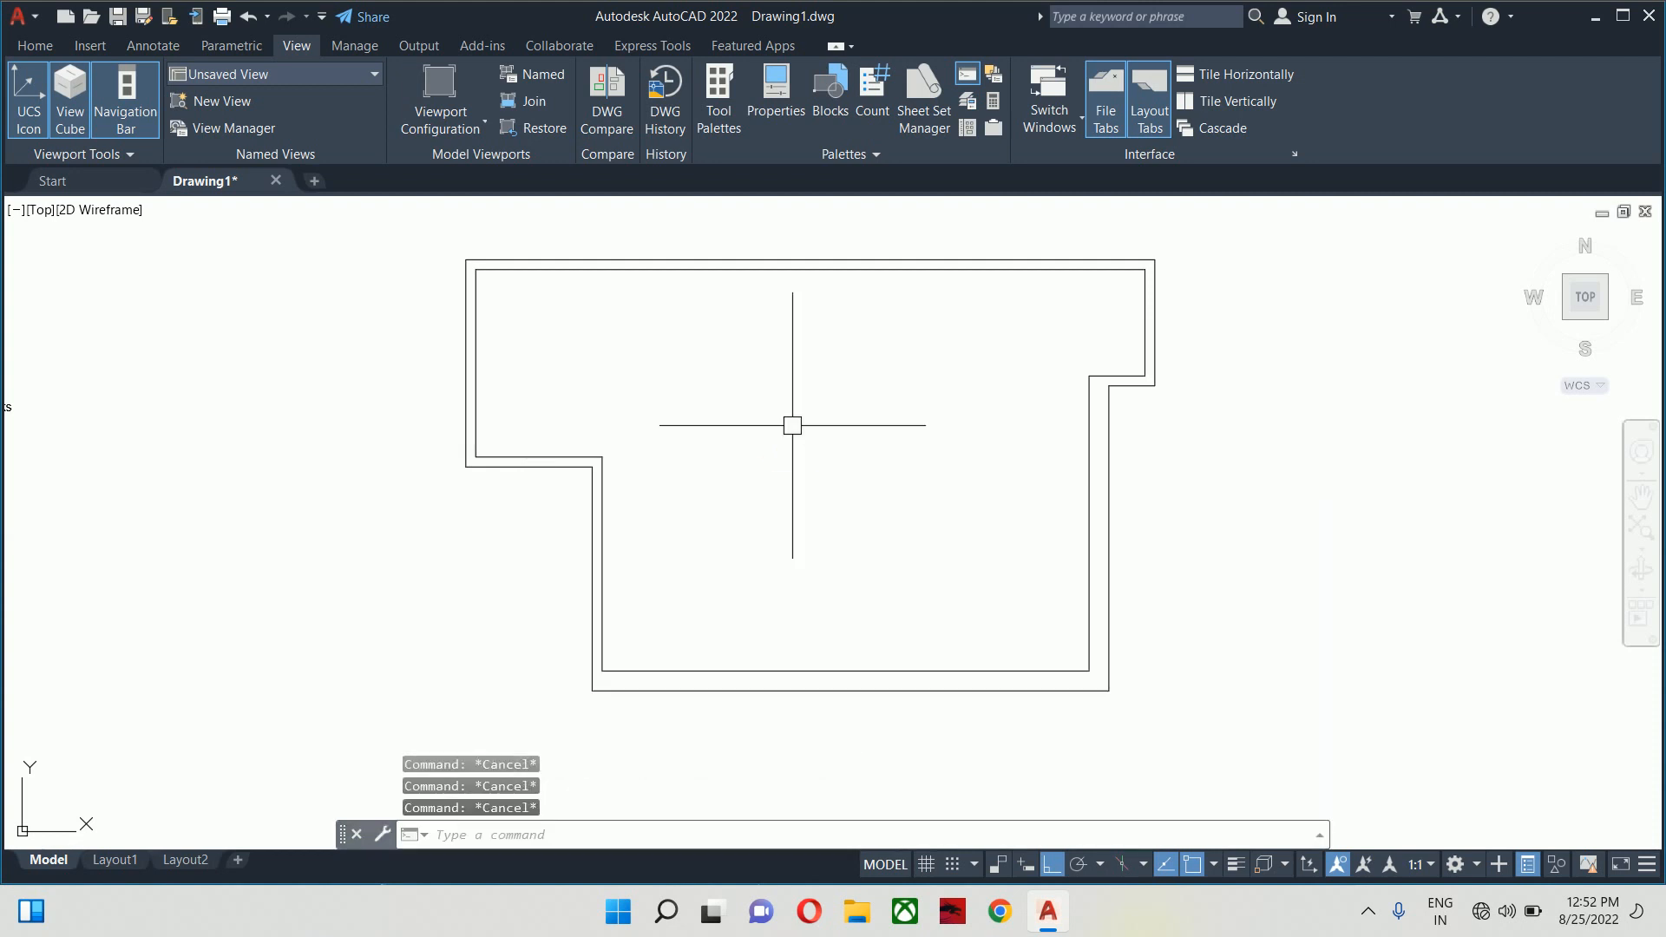
Set the drawing's length units to Engineering with a precision of 0'-0.00"
type("u")
key("Return")
key("Escape")
key("Escape")
type("un")
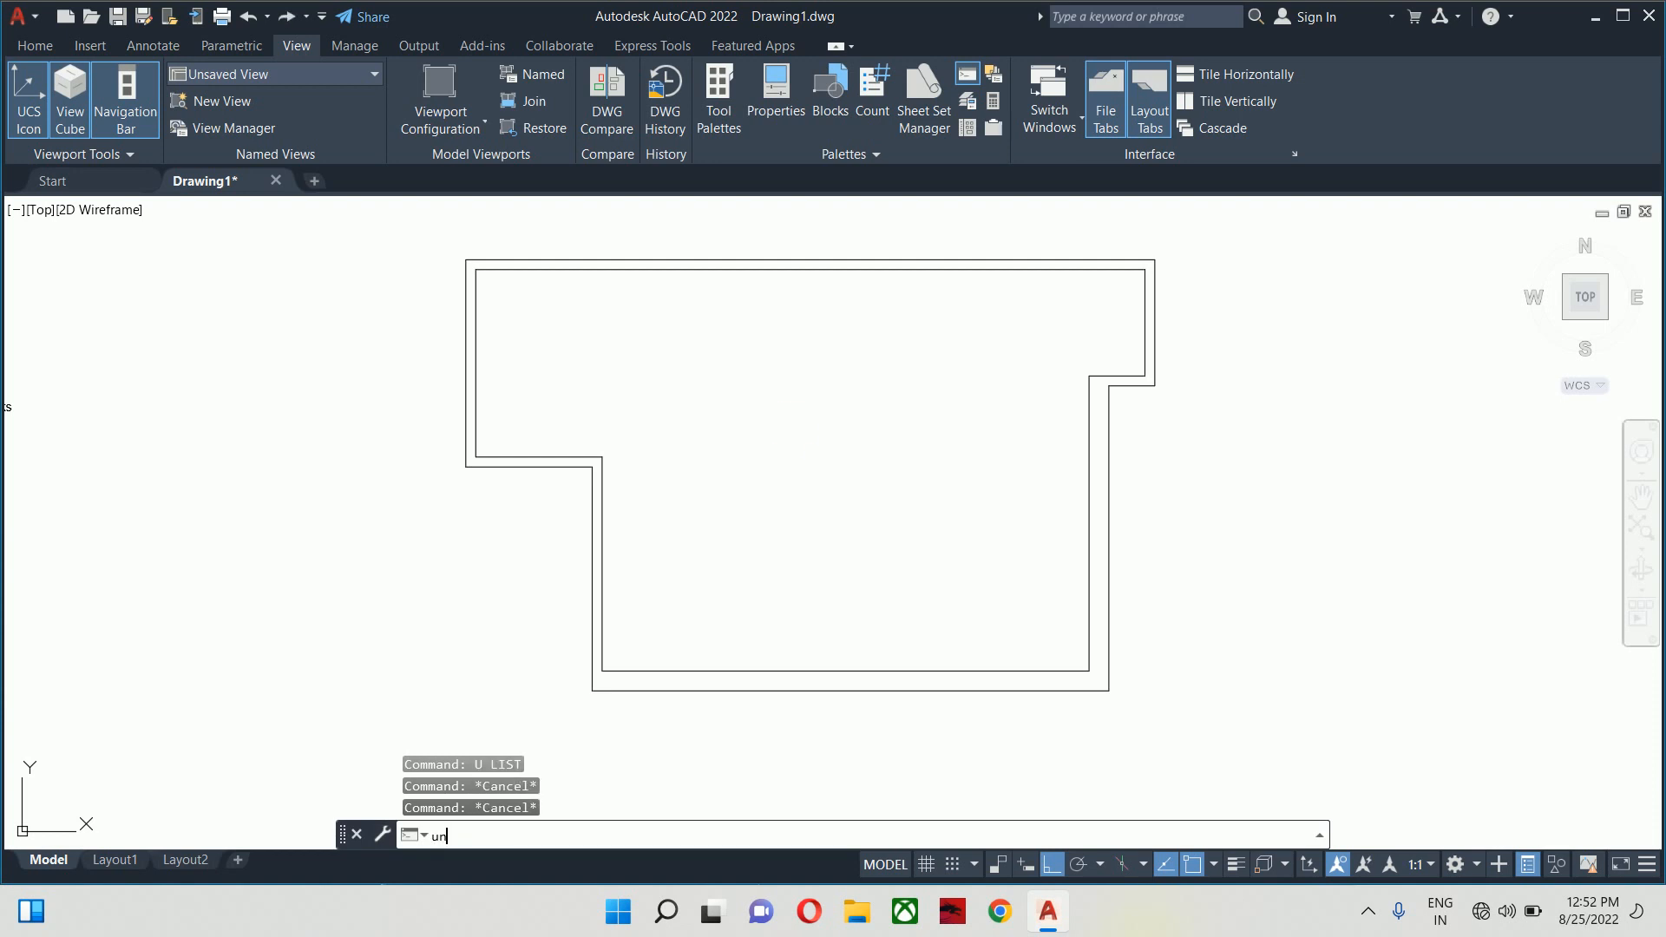
key("Return")
left_click(658, 313)
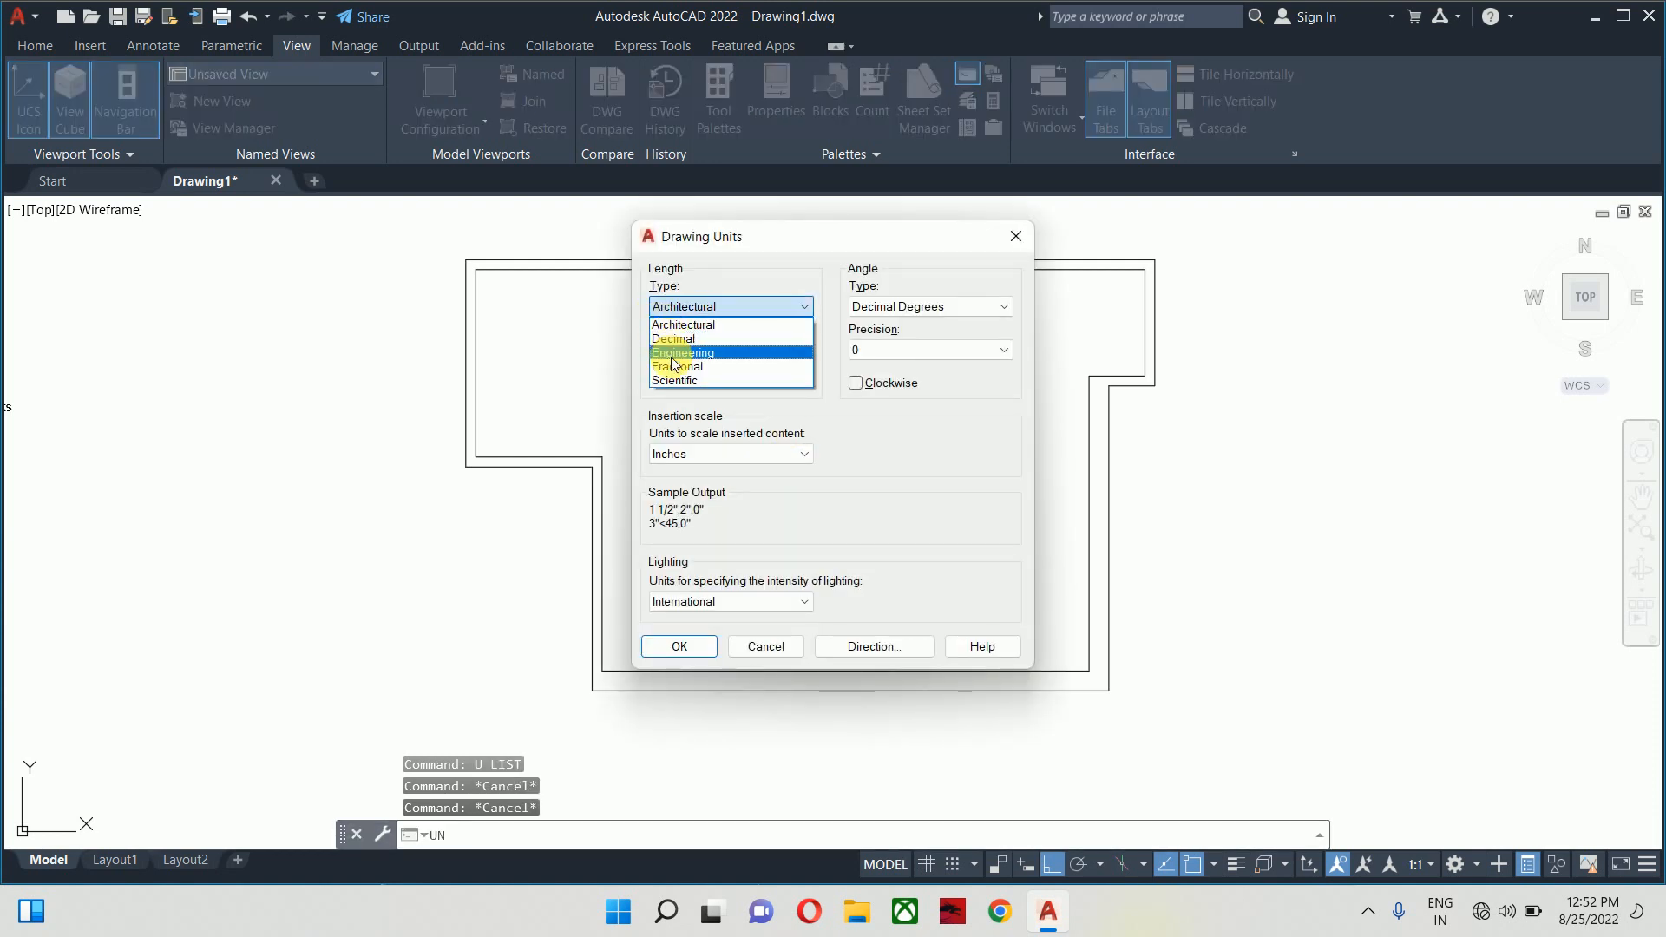
left_click(673, 354)
left_click(673, 349)
left_click(682, 383)
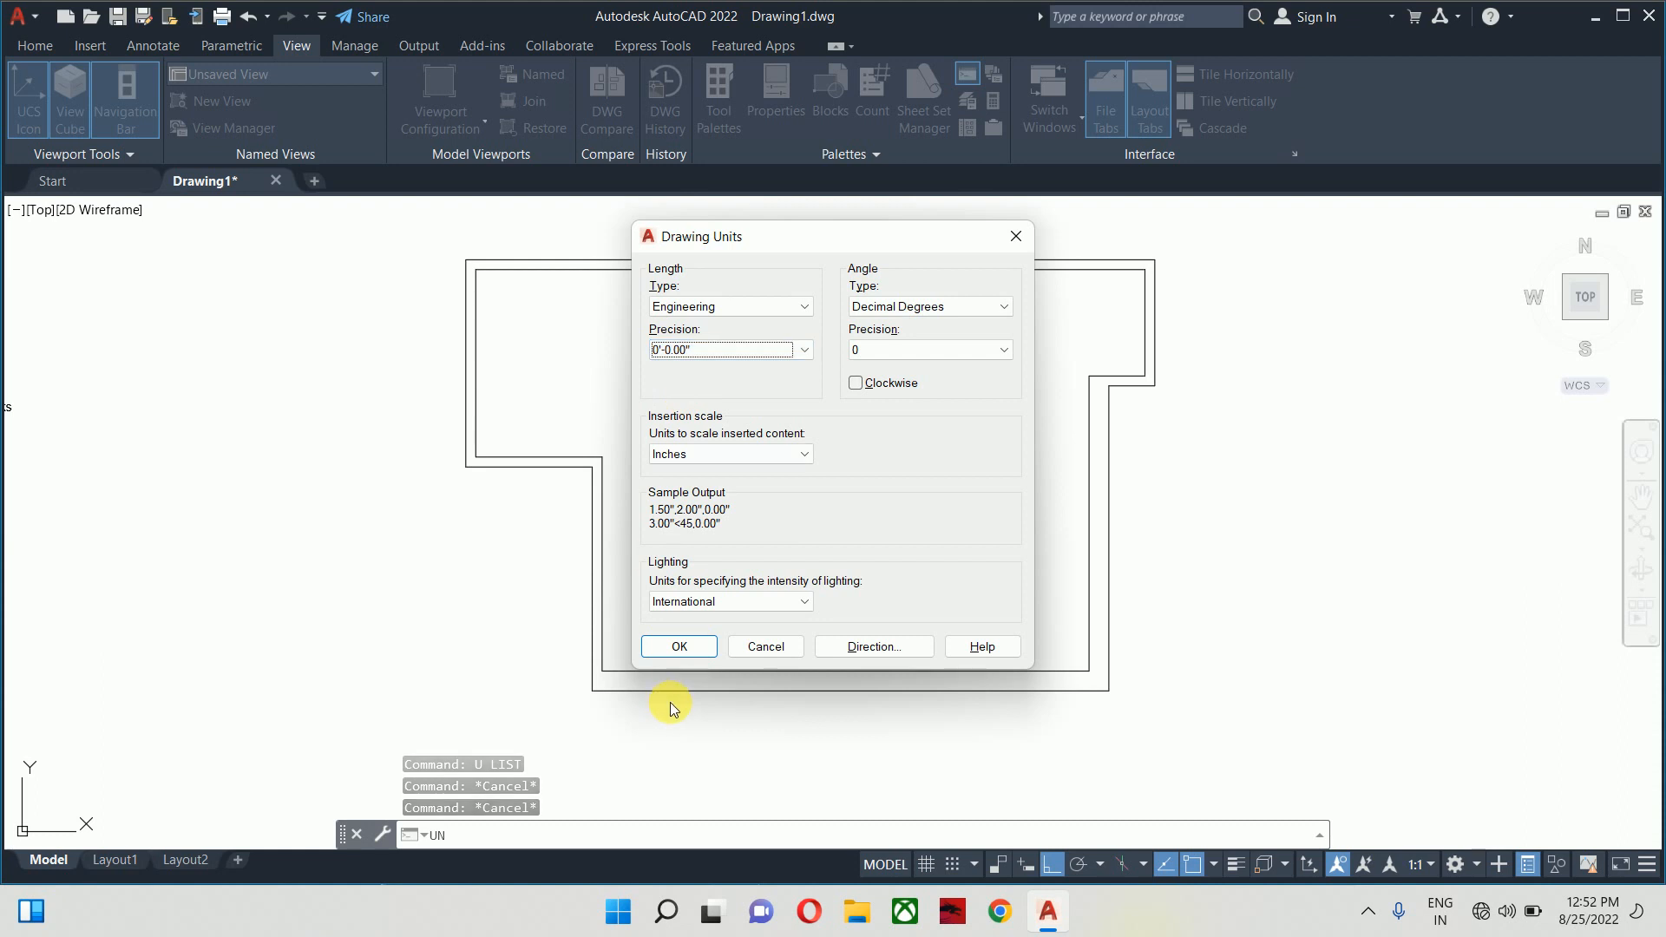
left_click(675, 648)
Modify the Standard dimension style's primary units to Engineering format with a precision of 0'-0.00"
key("Return")
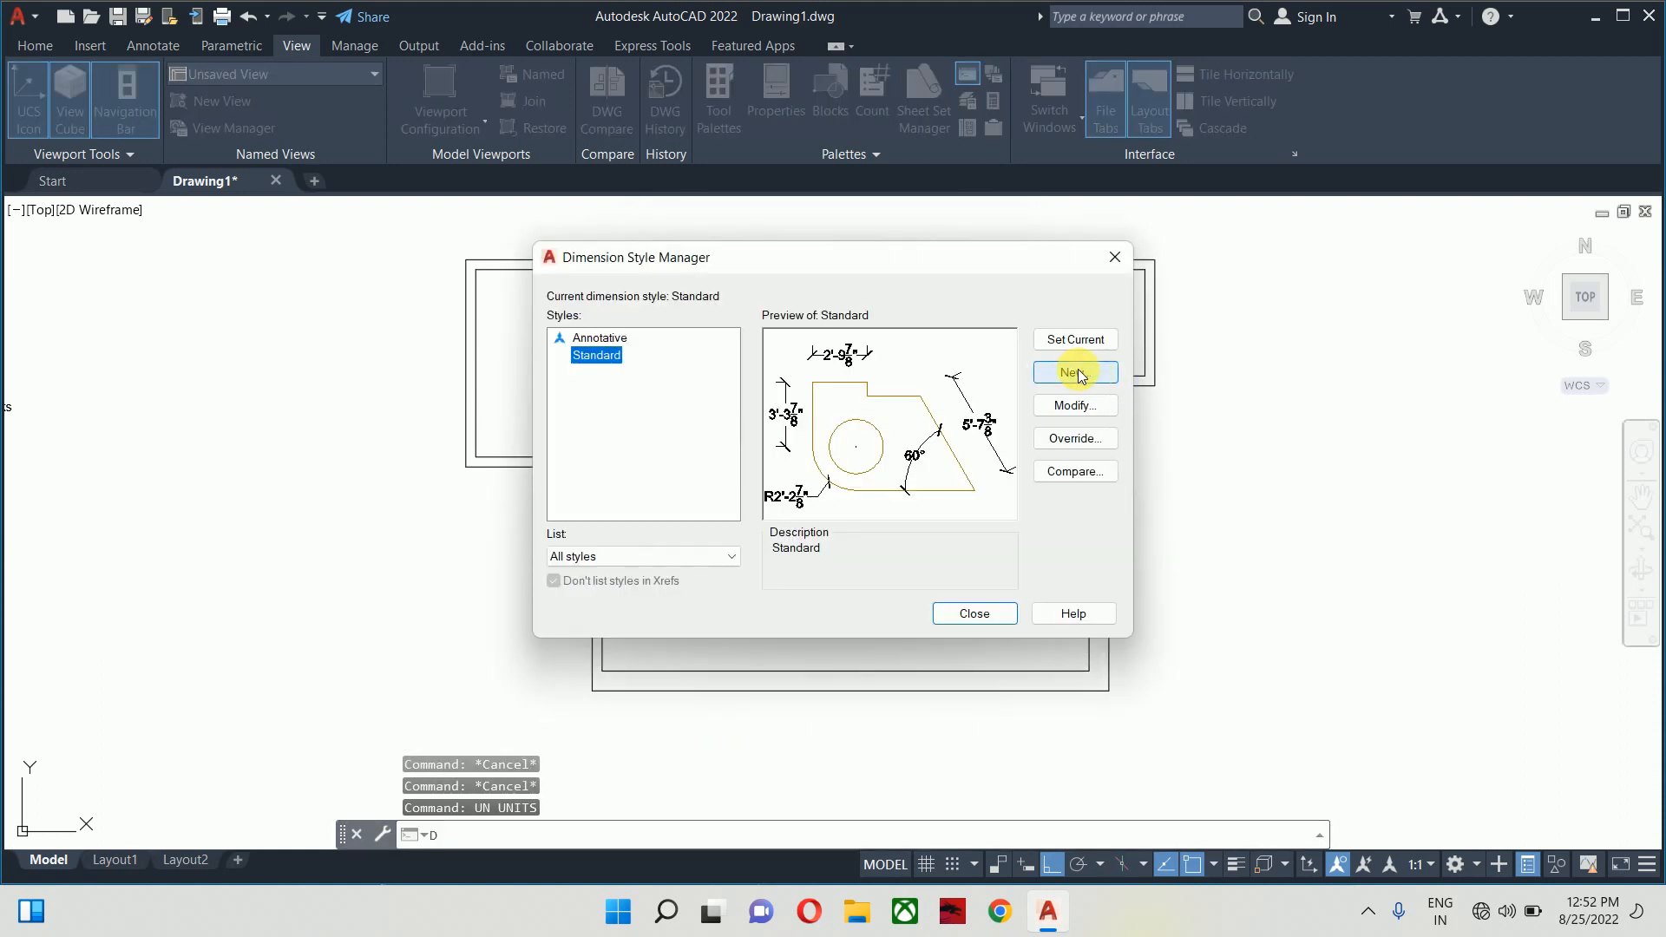
left_click(1073, 406)
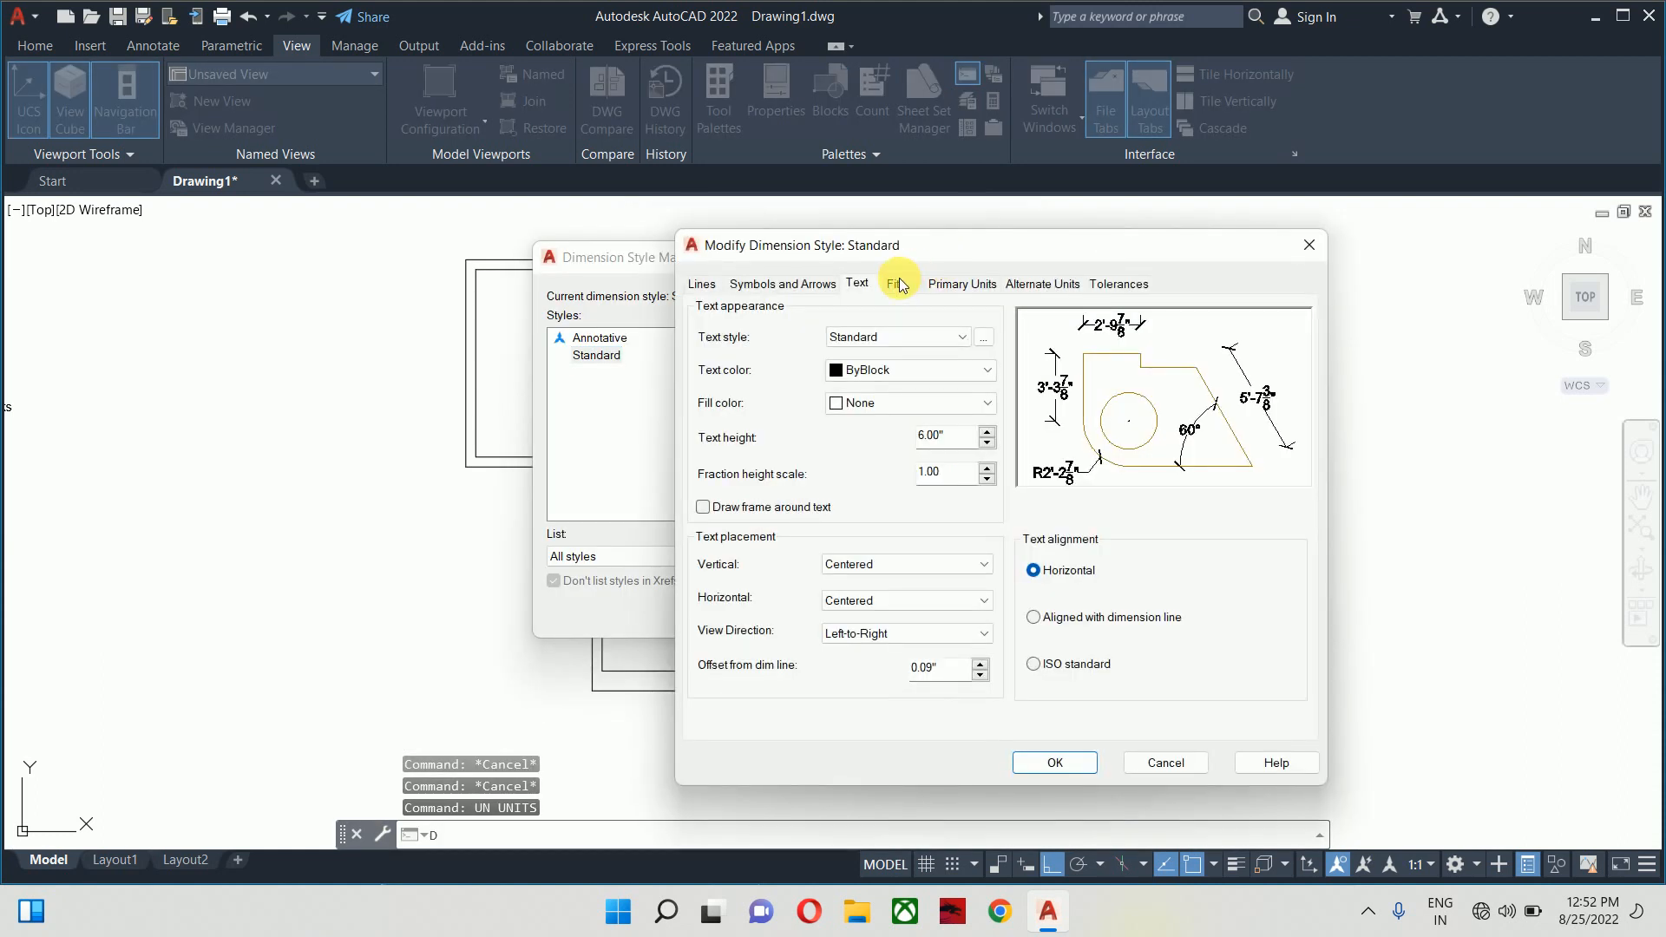
left_click(943, 290)
left_click(911, 326)
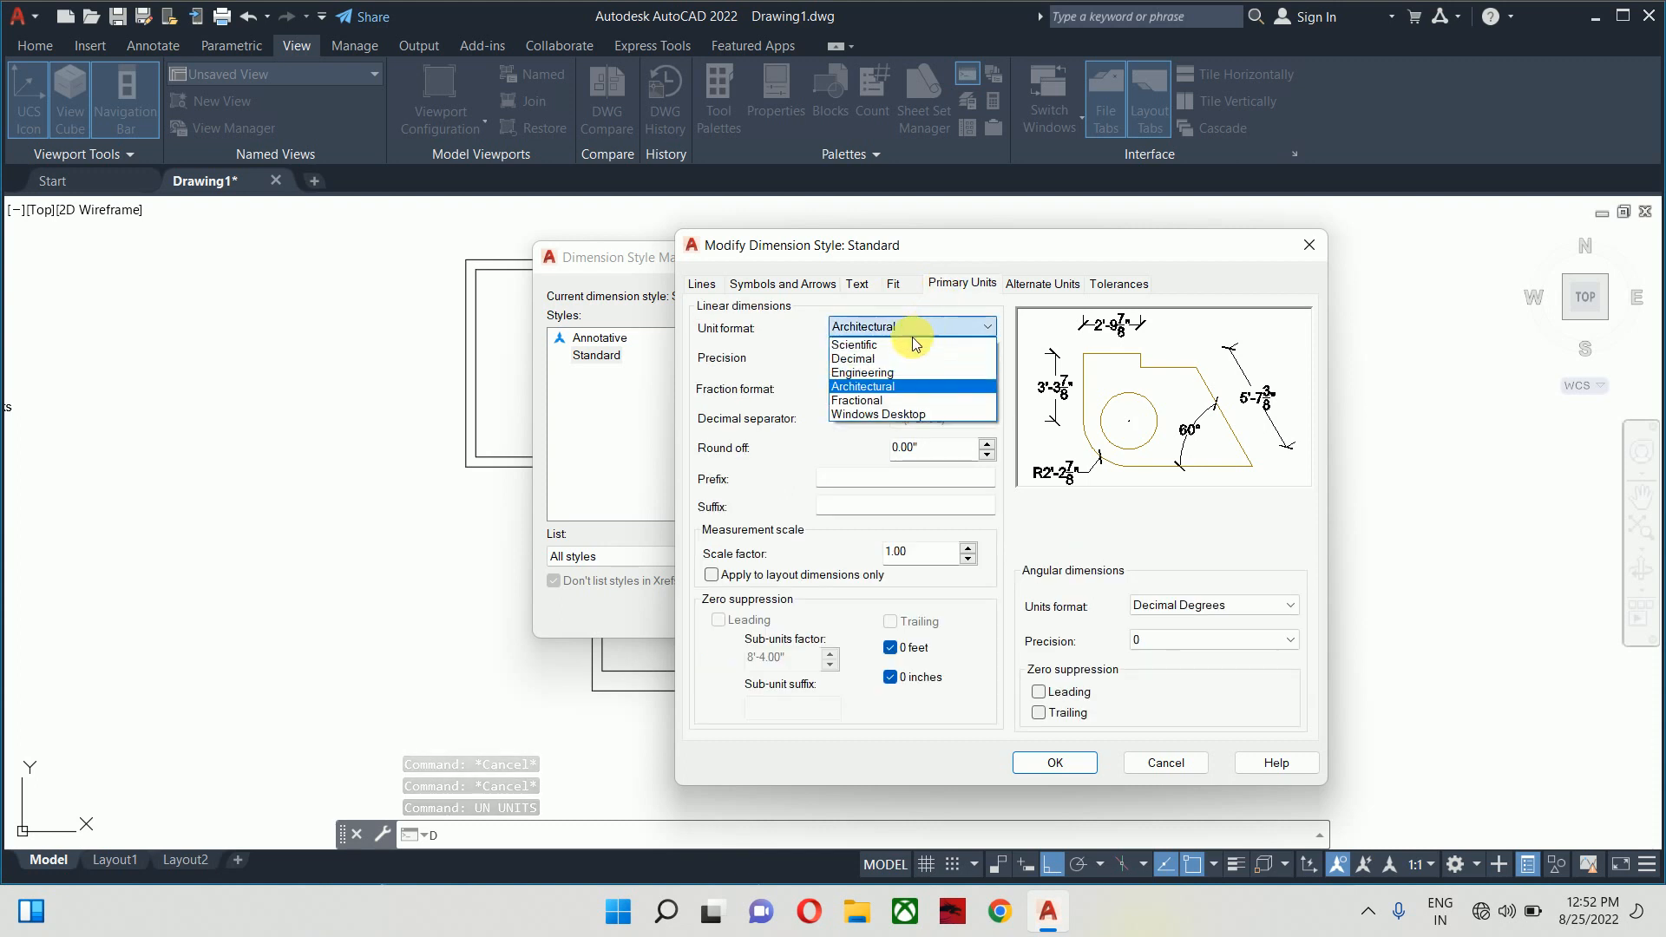
left_click(877, 372)
left_click(876, 357)
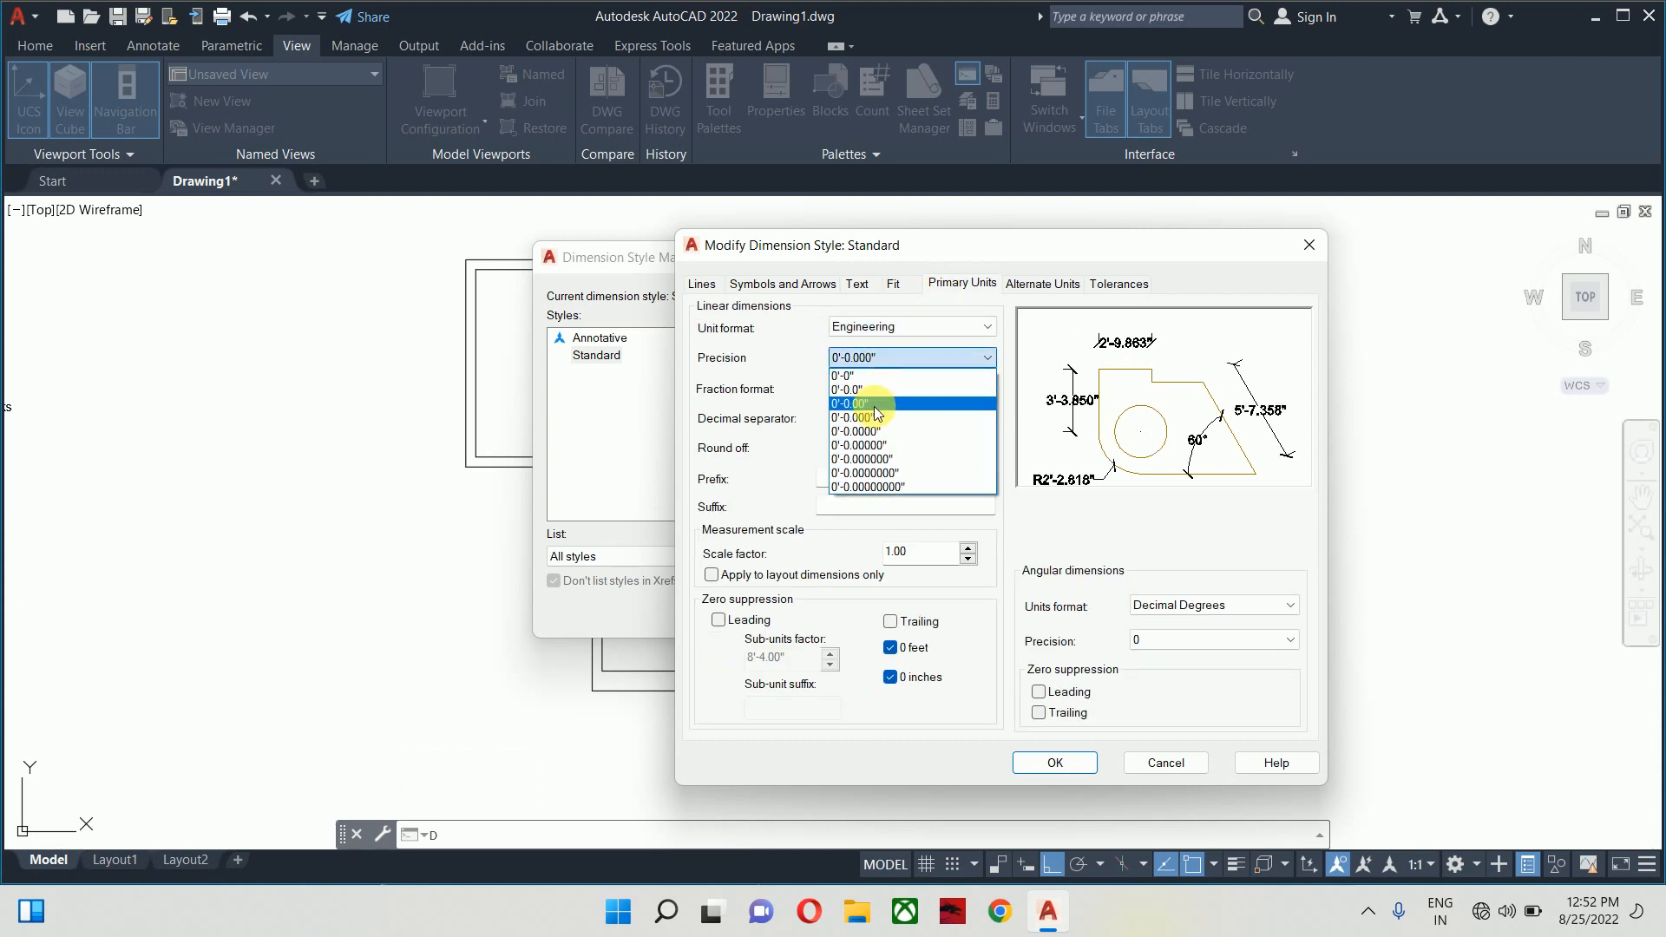
left_click(867, 401)
left_click(1057, 771)
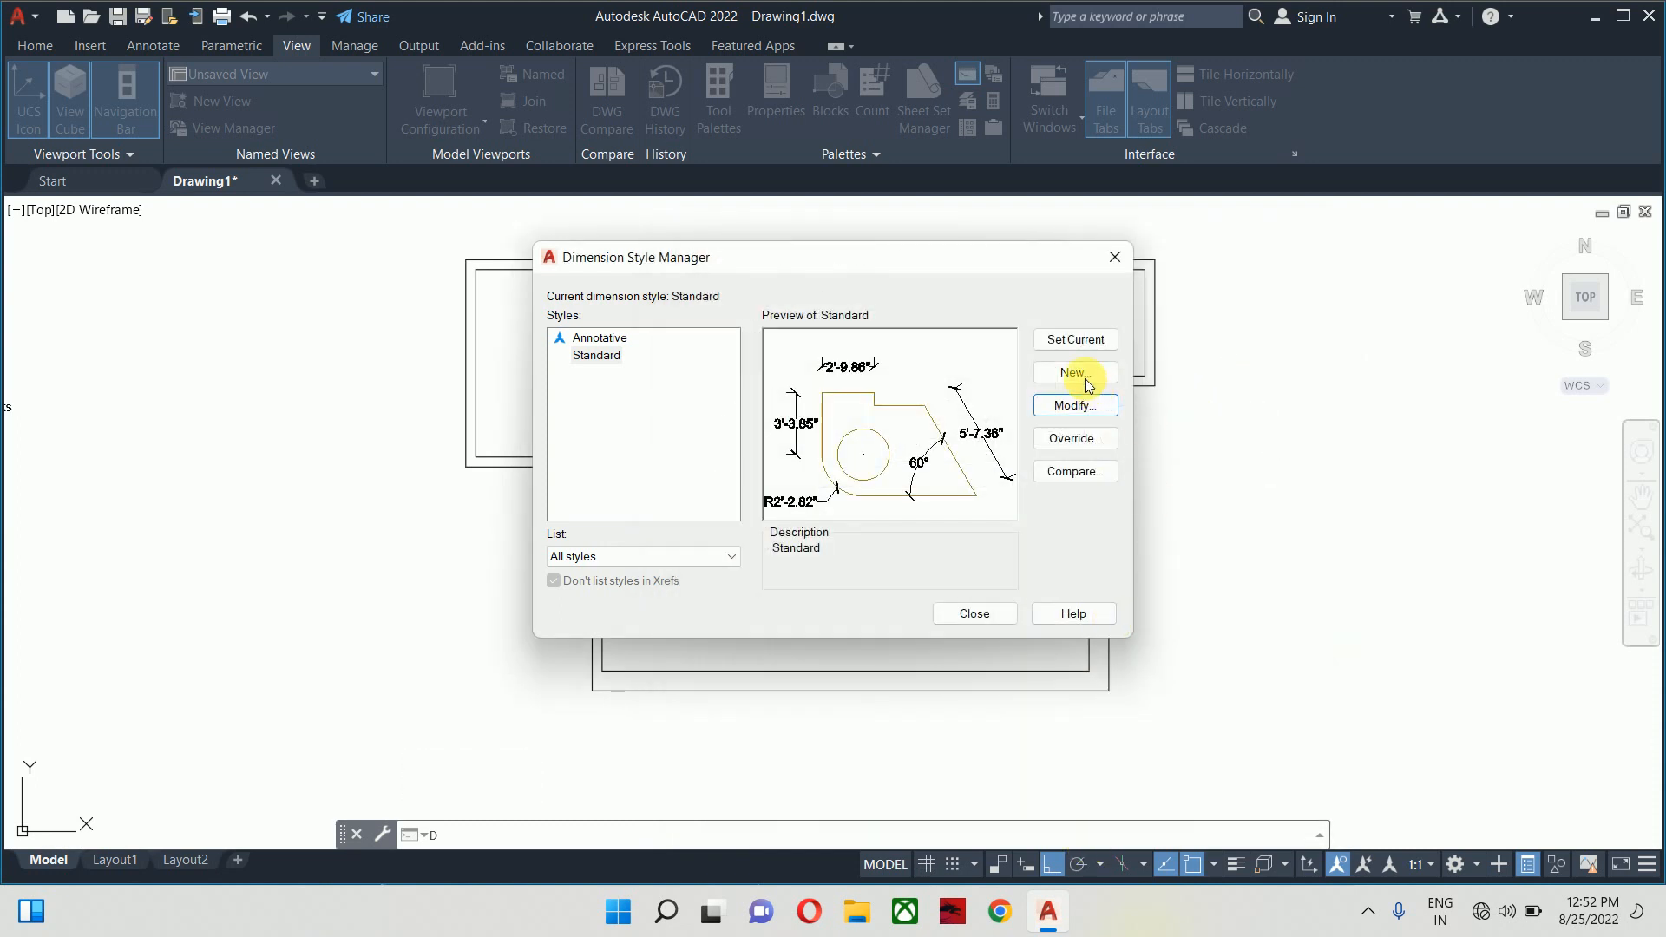
left_click(996, 627)
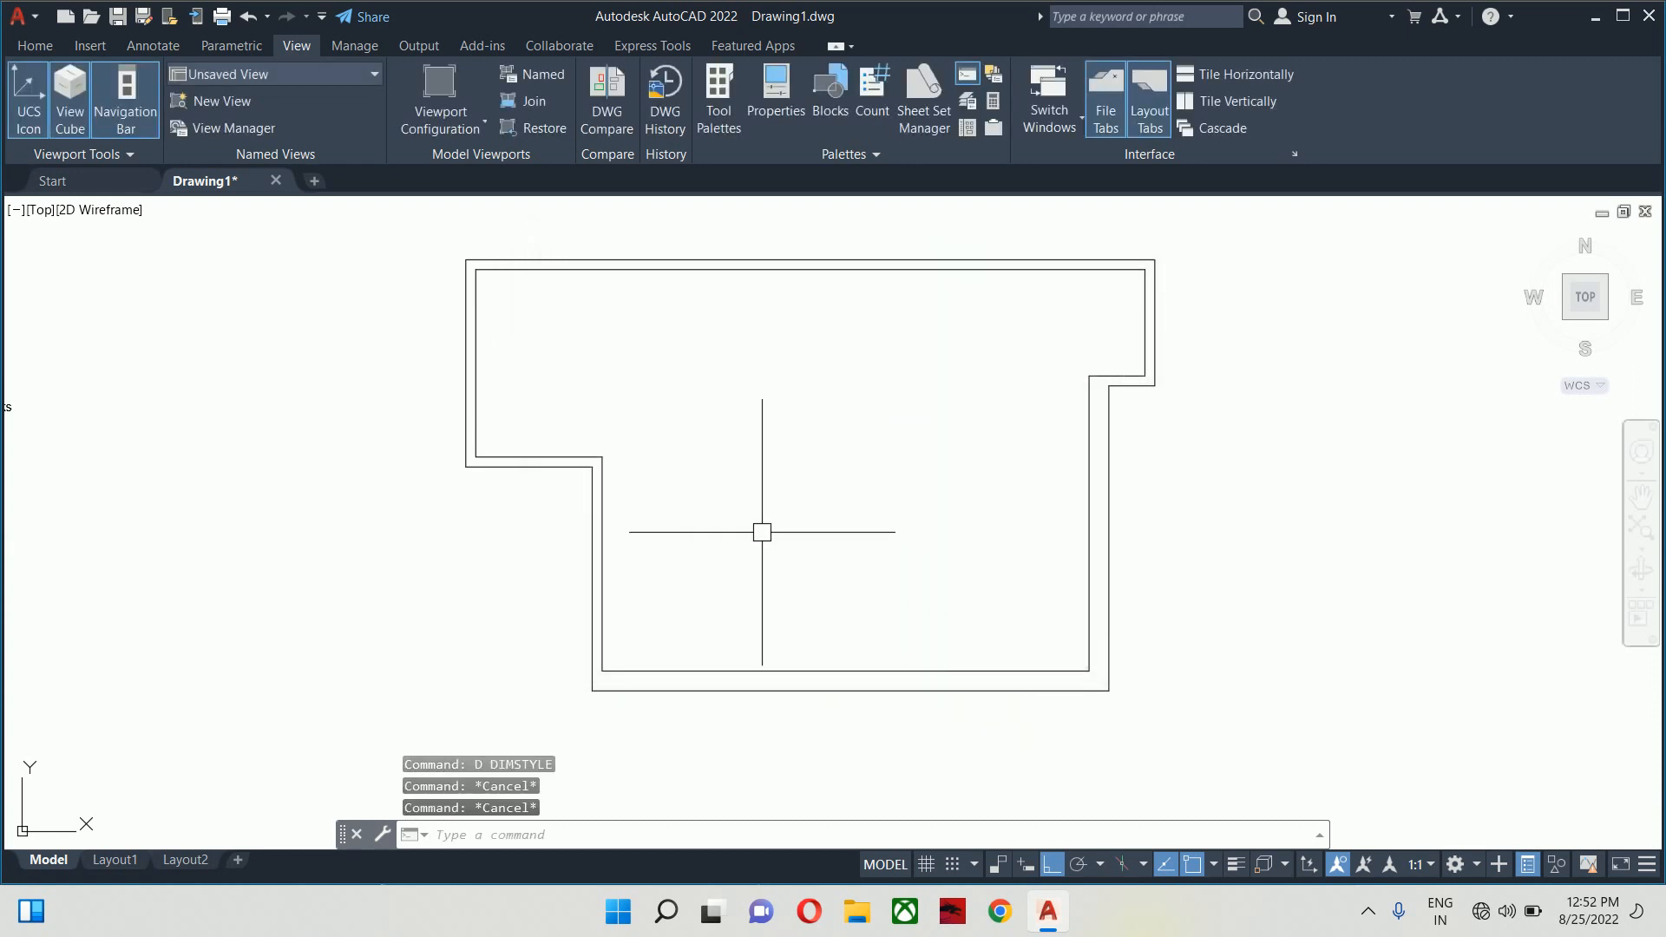
List the inner thin-wall polyline's properties again to read its length in engineering units
type("li")
key("Return")
scroll(496, 491, "up", 2)
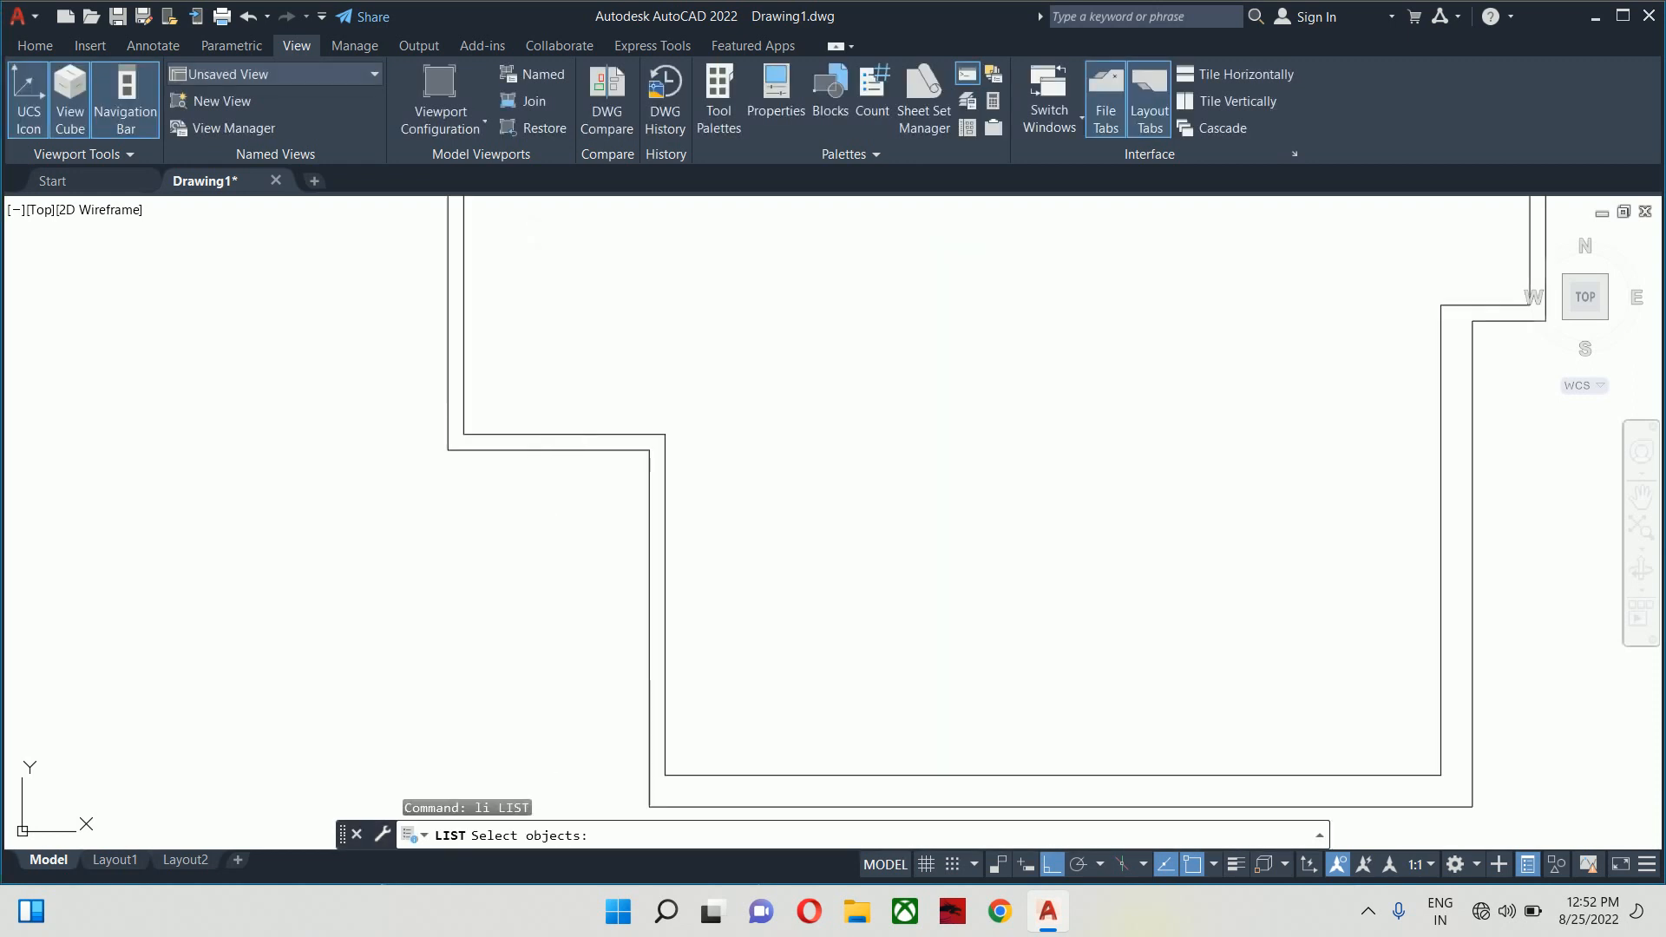
left_click(552, 435)
key("Return")
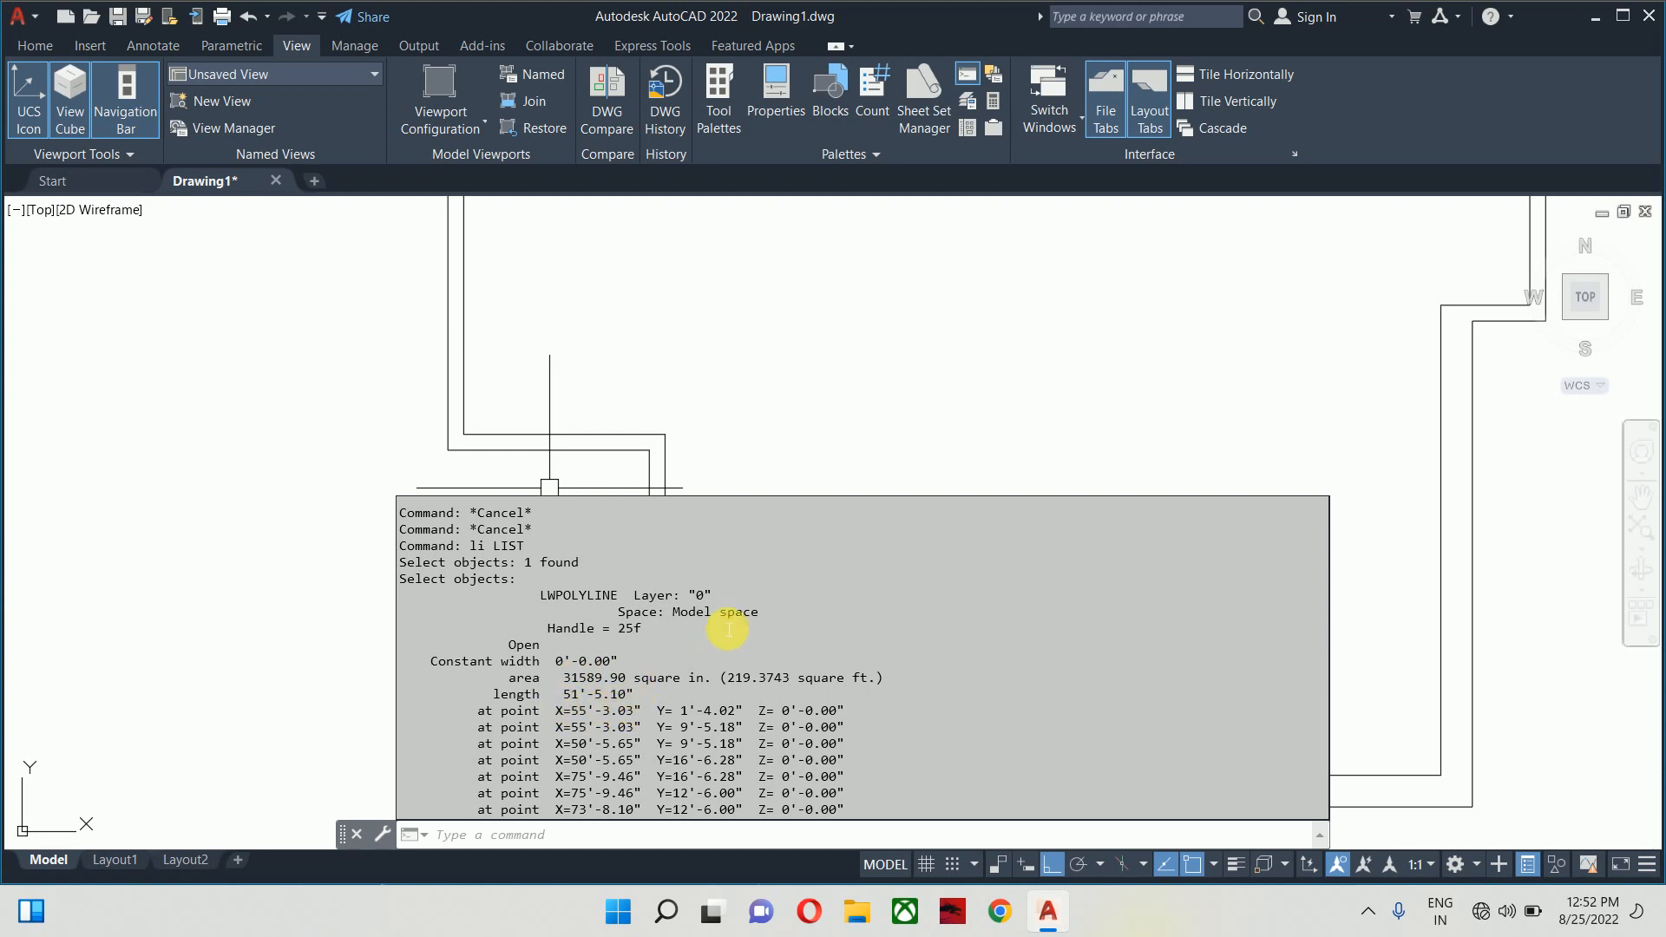
key("Escape")
key("Escape")
scroll(770, 391, "down", 3)
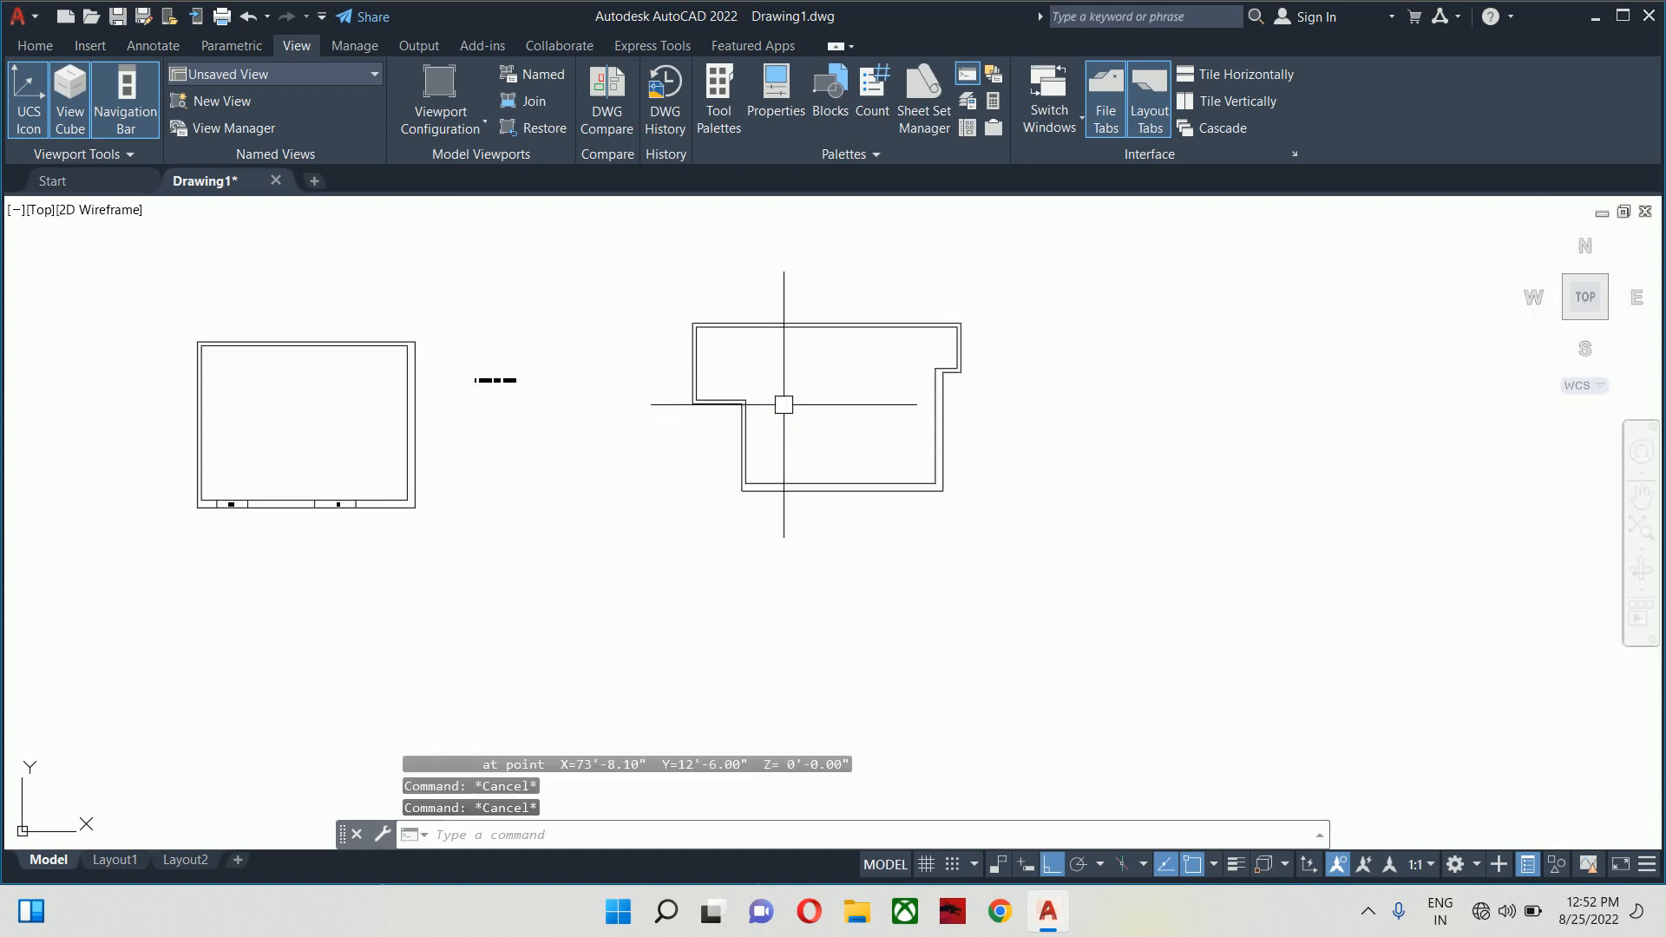
key("Escape")
Add linear dimensions to the inner lines of the lower left wall and the short horizontal wall above it
scroll(762, 400, "up", 2)
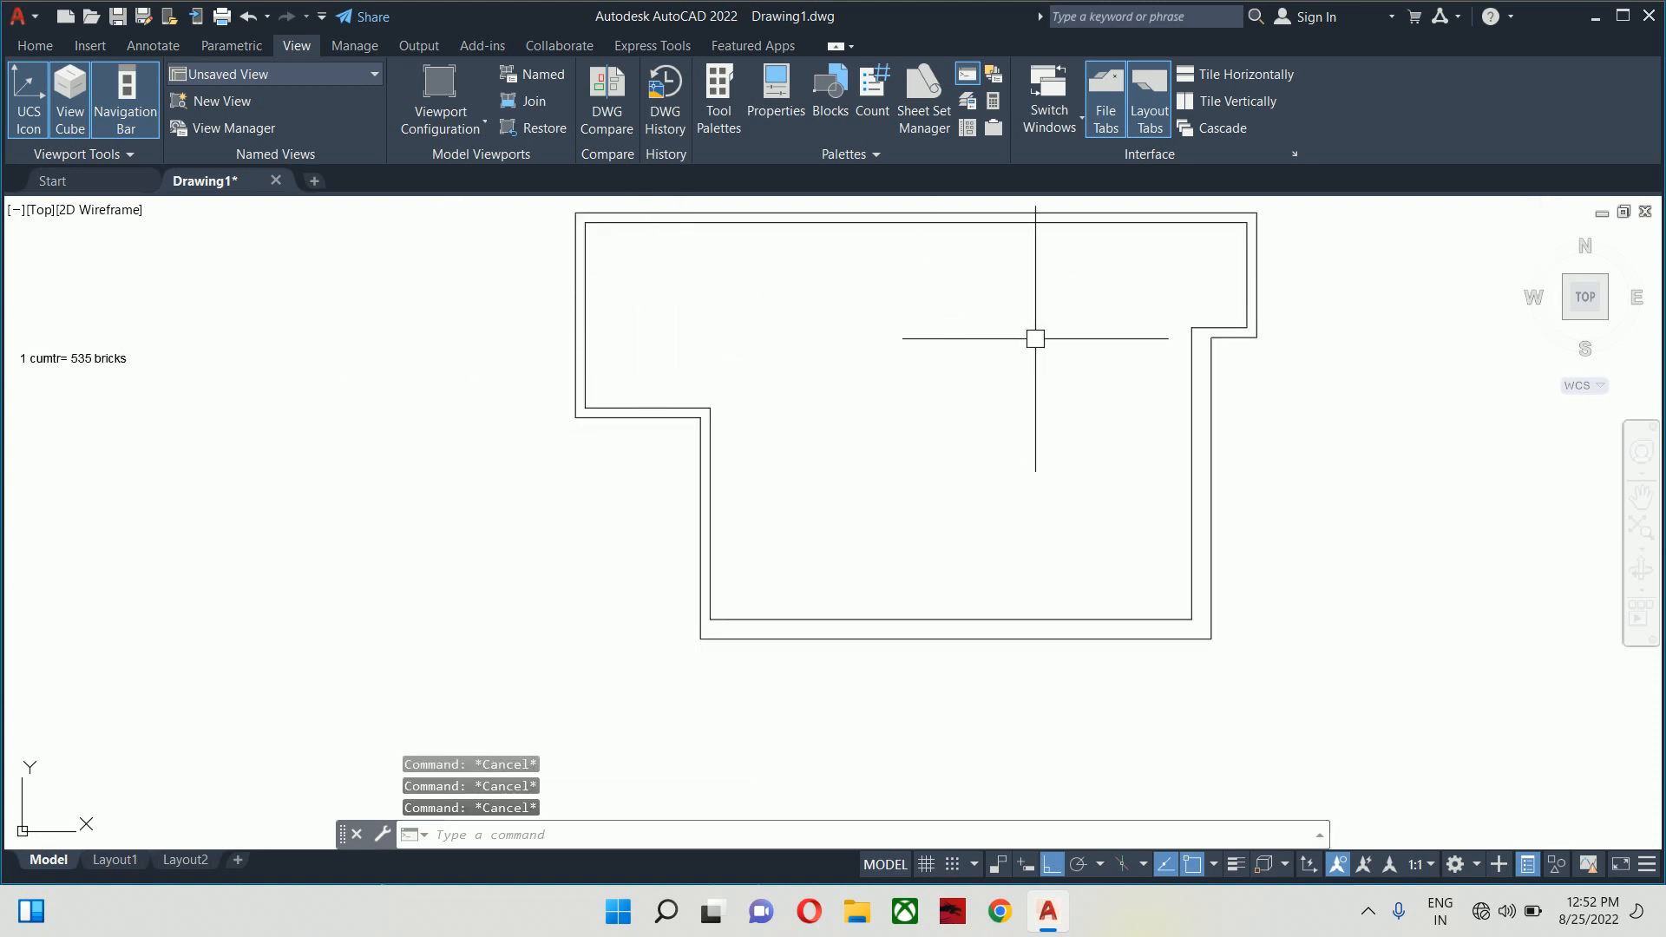
left_click_drag(942, 421, 926, 377)
type("dli")
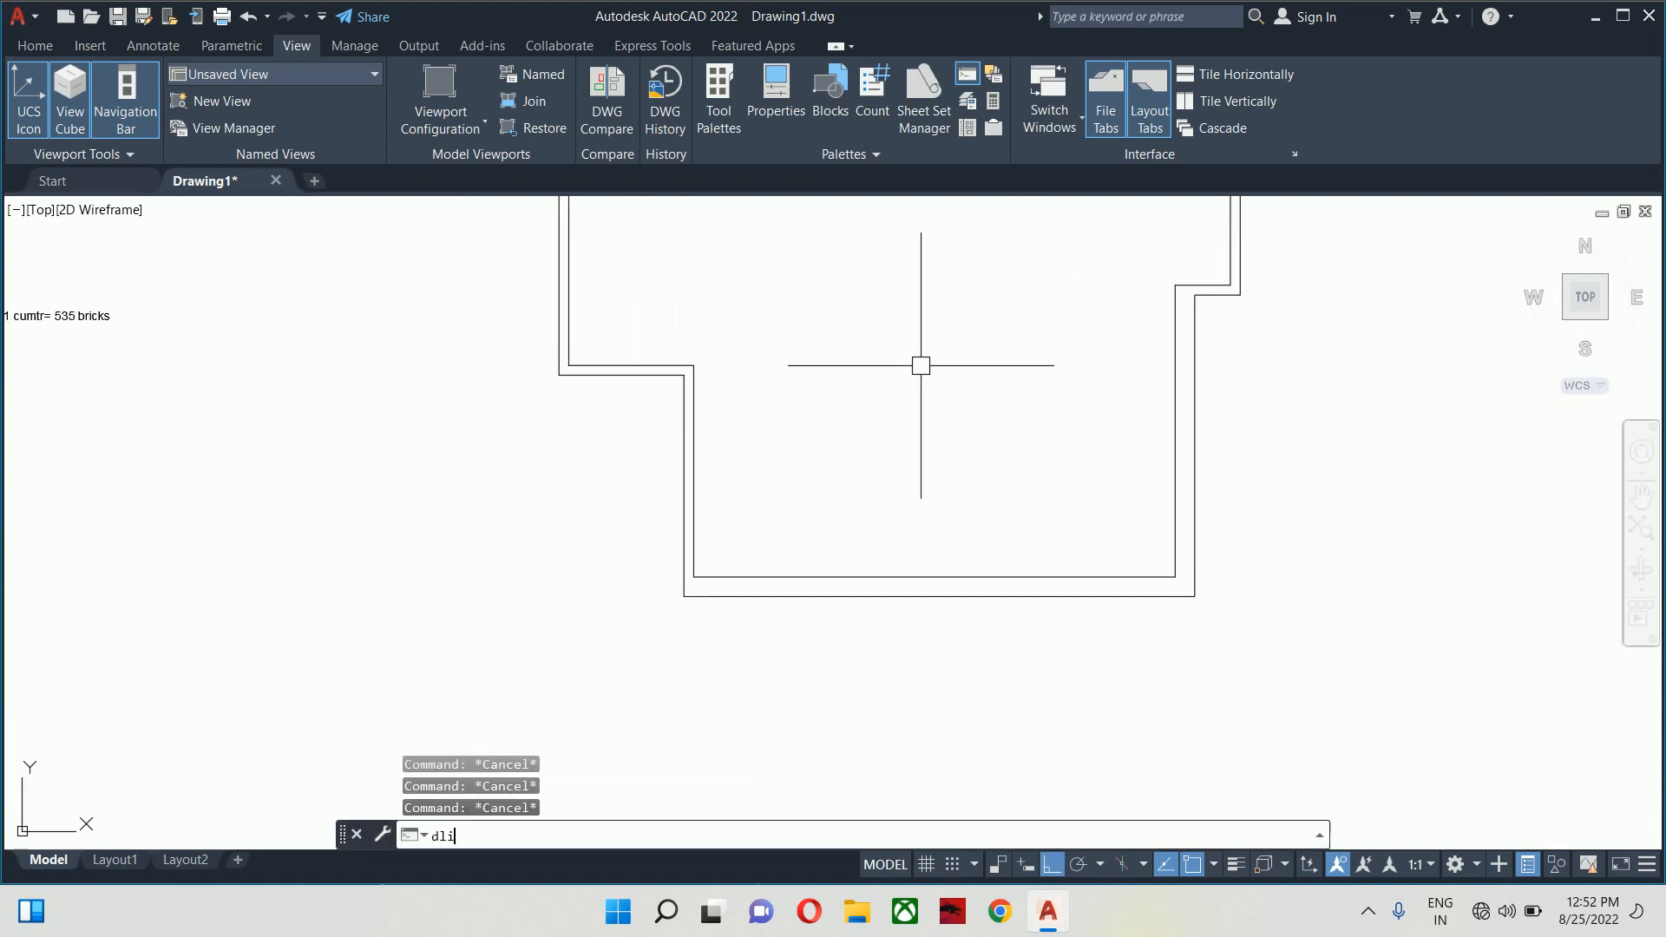
key("Return")
key("Return")
scroll(691, 495, "up", 2)
left_click(692, 479)
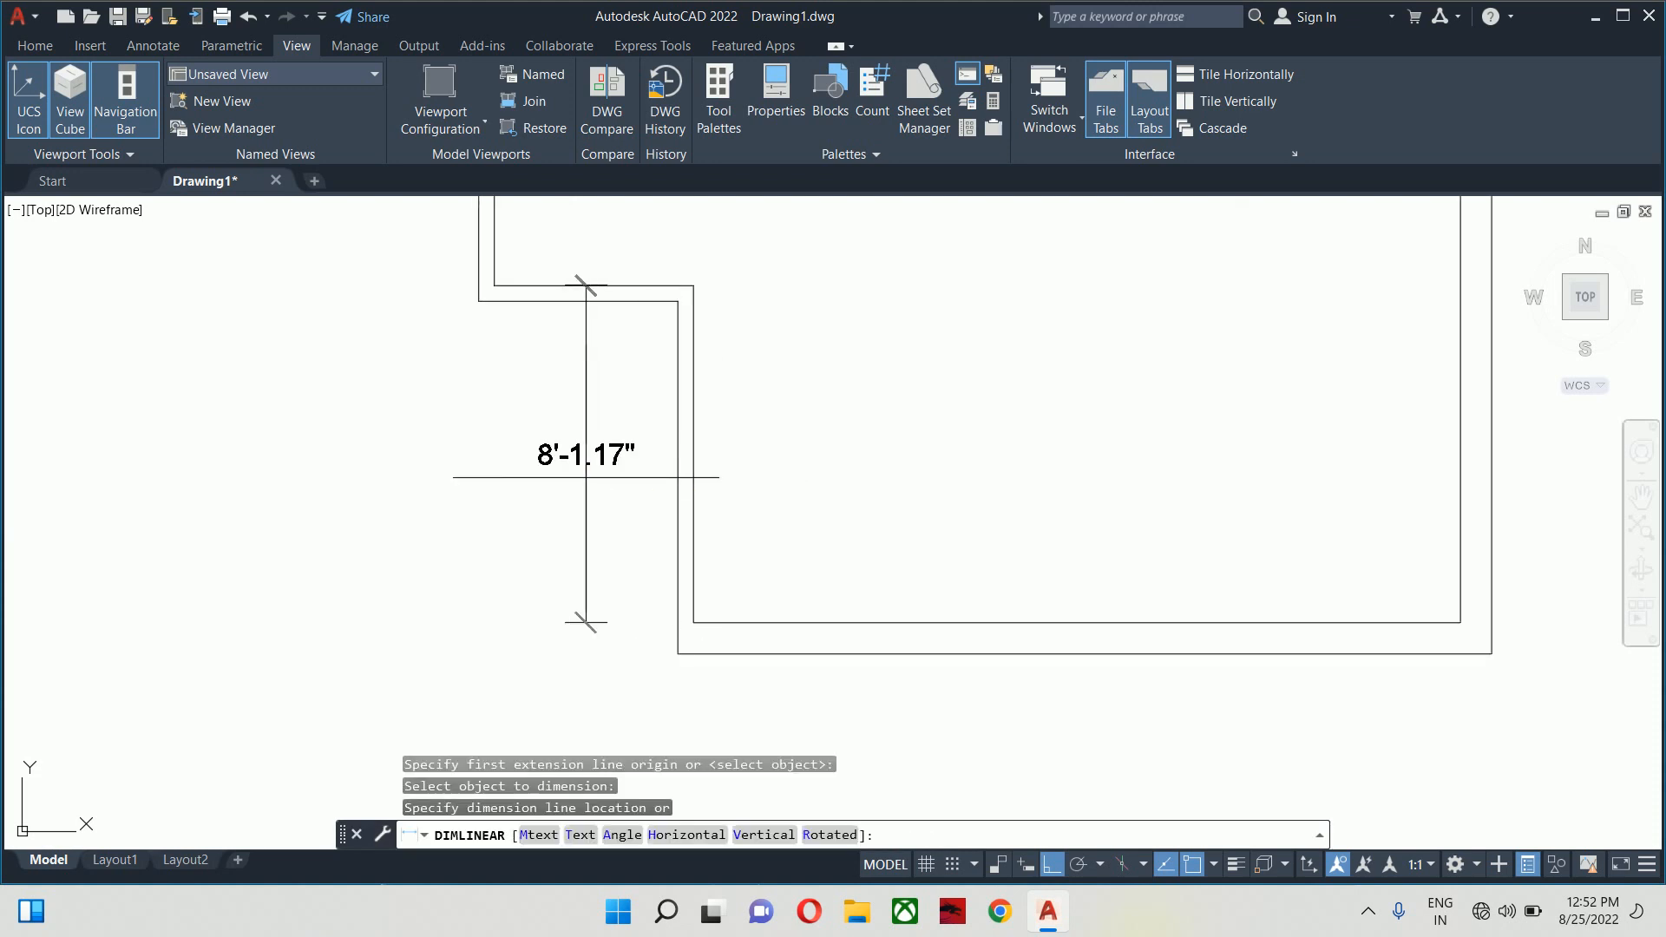
left_click(607, 482)
key("Escape")
left_click_drag(586, 462, 624, 607)
key("Return")
key("Return")
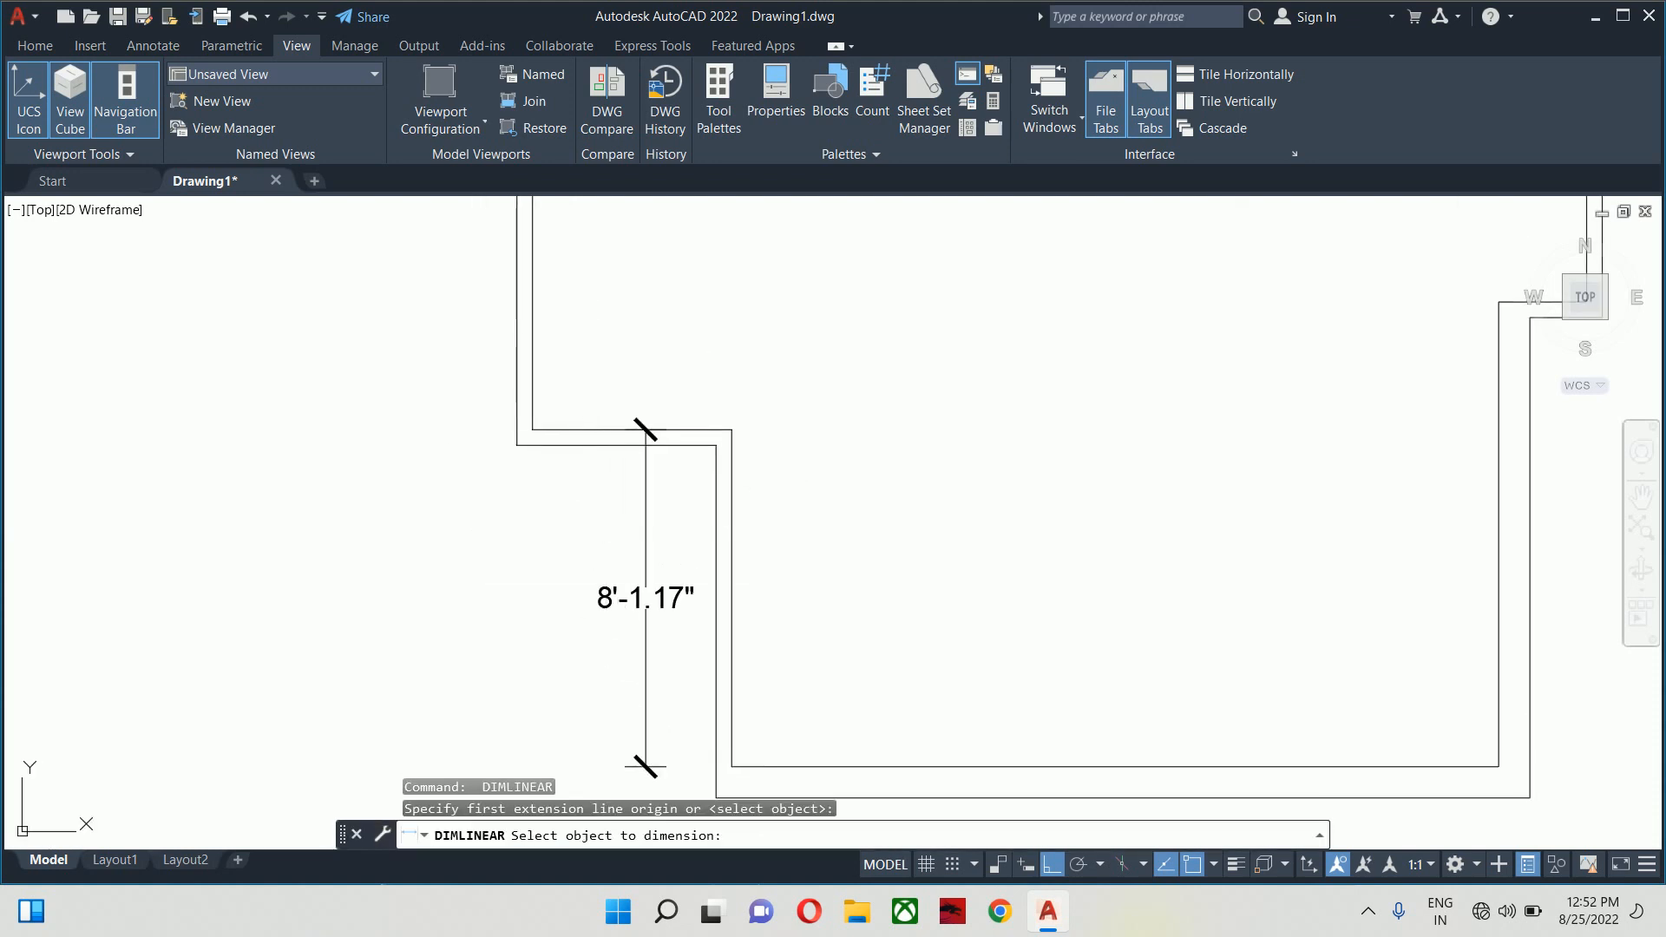
left_click(592, 430)
left_click(587, 374)
key("Escape")
Add linear dimensions to the inner lines of the upper left wall and the long top wall
left_click_drag(608, 407, 651, 562)
key("Return")
key("Return")
left_click(573, 387)
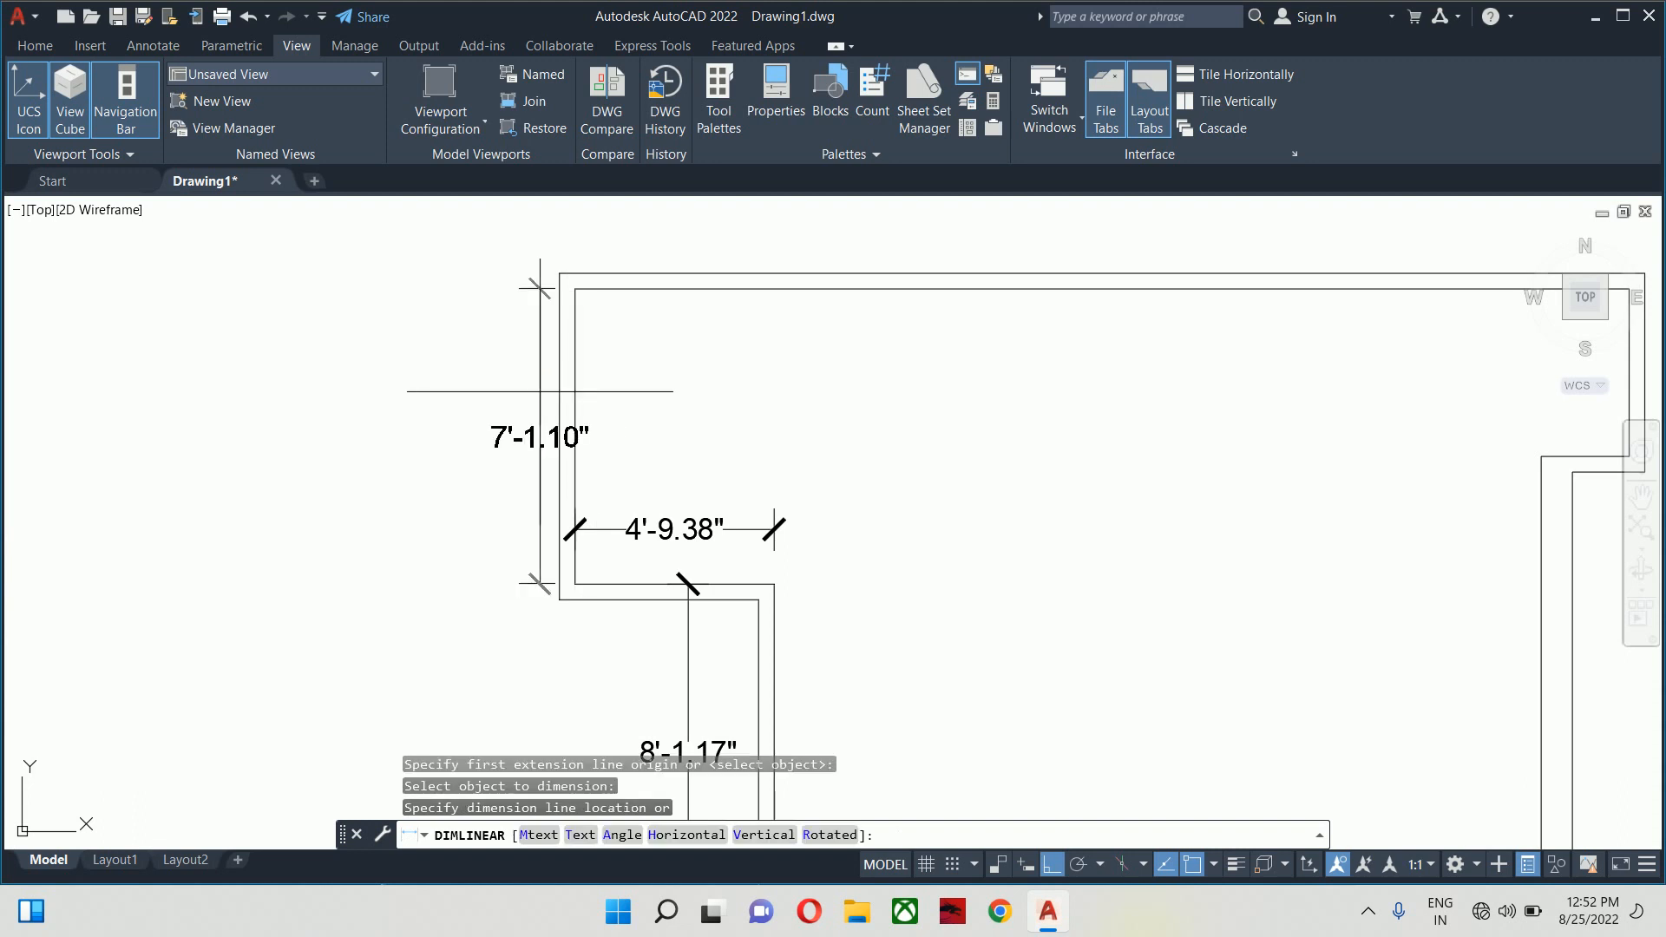
left_click(470, 399)
key("Escape")
left_click_drag(476, 402, 137, 496)
key("Return")
key("Return")
left_click(970, 383)
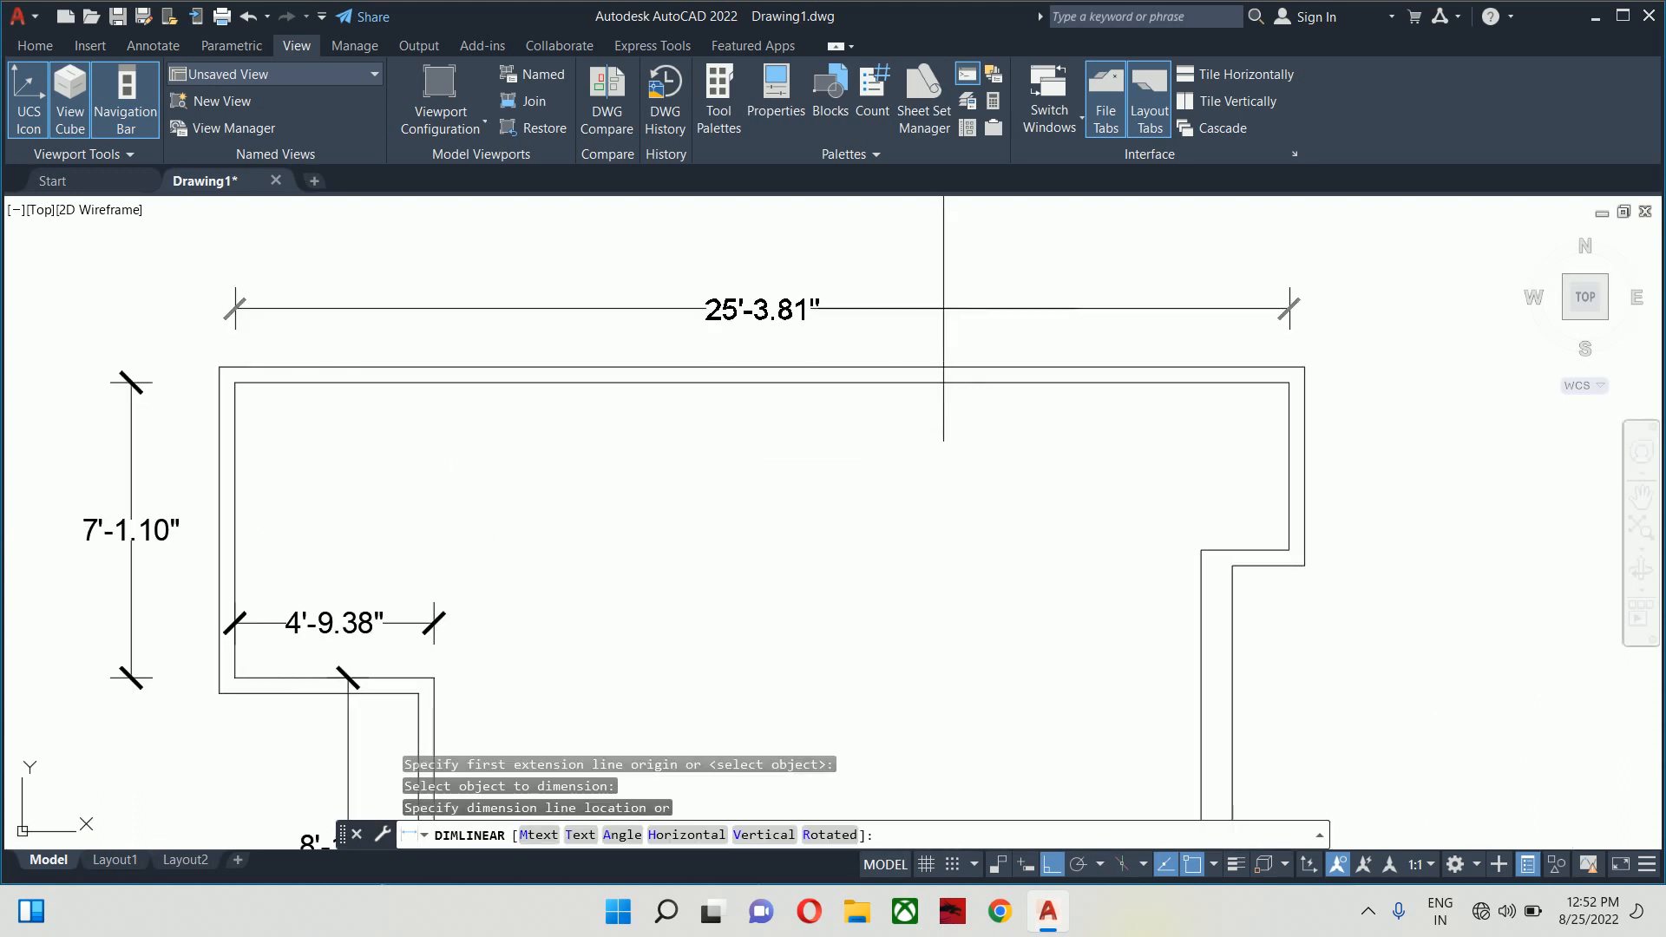
left_click(943, 308)
key("Escape")
key("Escape")
Delete the four linear dimensions around the stepped plan
left_click(719, 286)
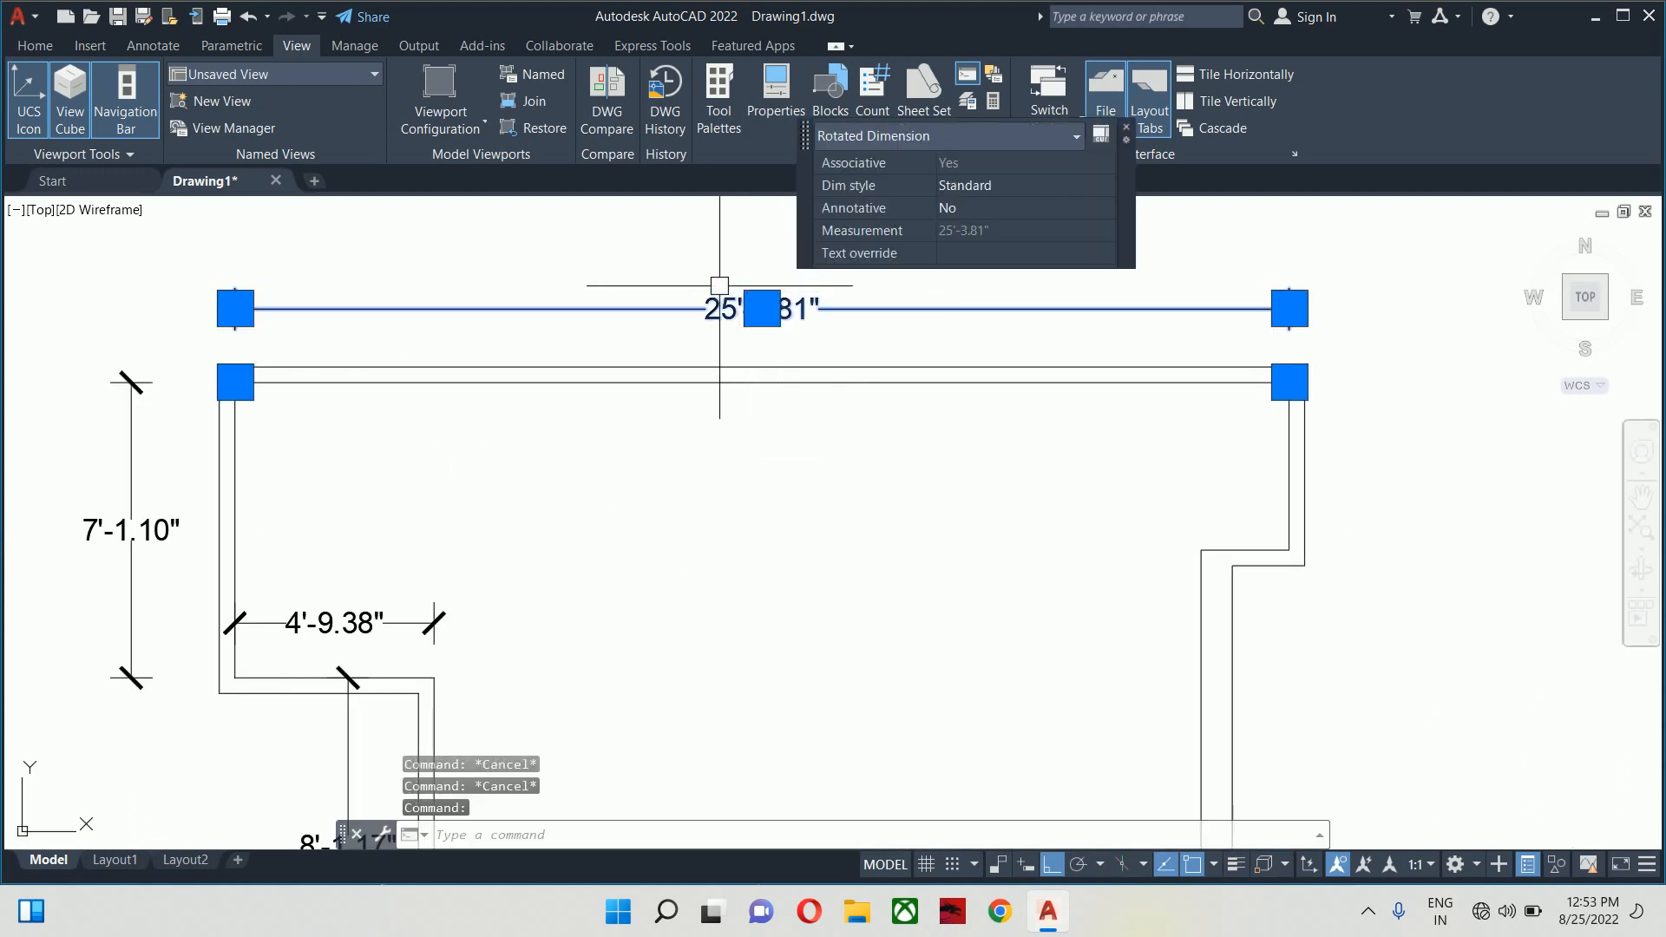
left_click_drag(495, 472, 885, 380)
left_click(726, 515)
left_click(734, 634)
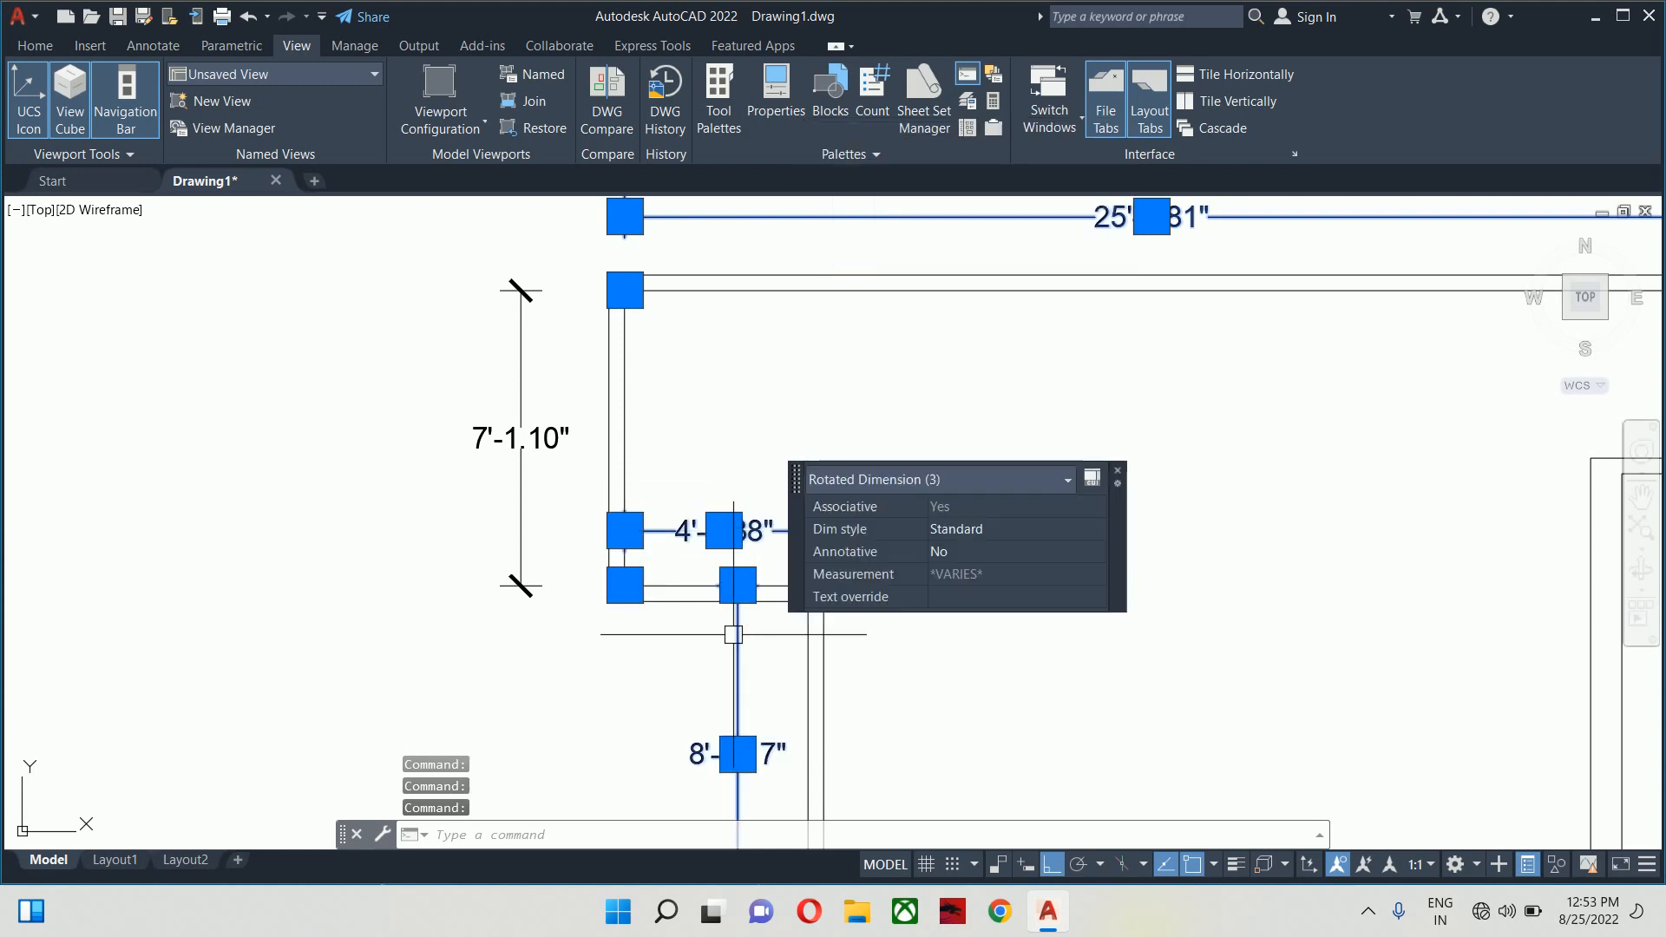
left_click(517, 519)
key("Delete")
List the properties of the rectangular plan's inner thin-wall polyline to read its length
scroll(481, 515, "down", 5)
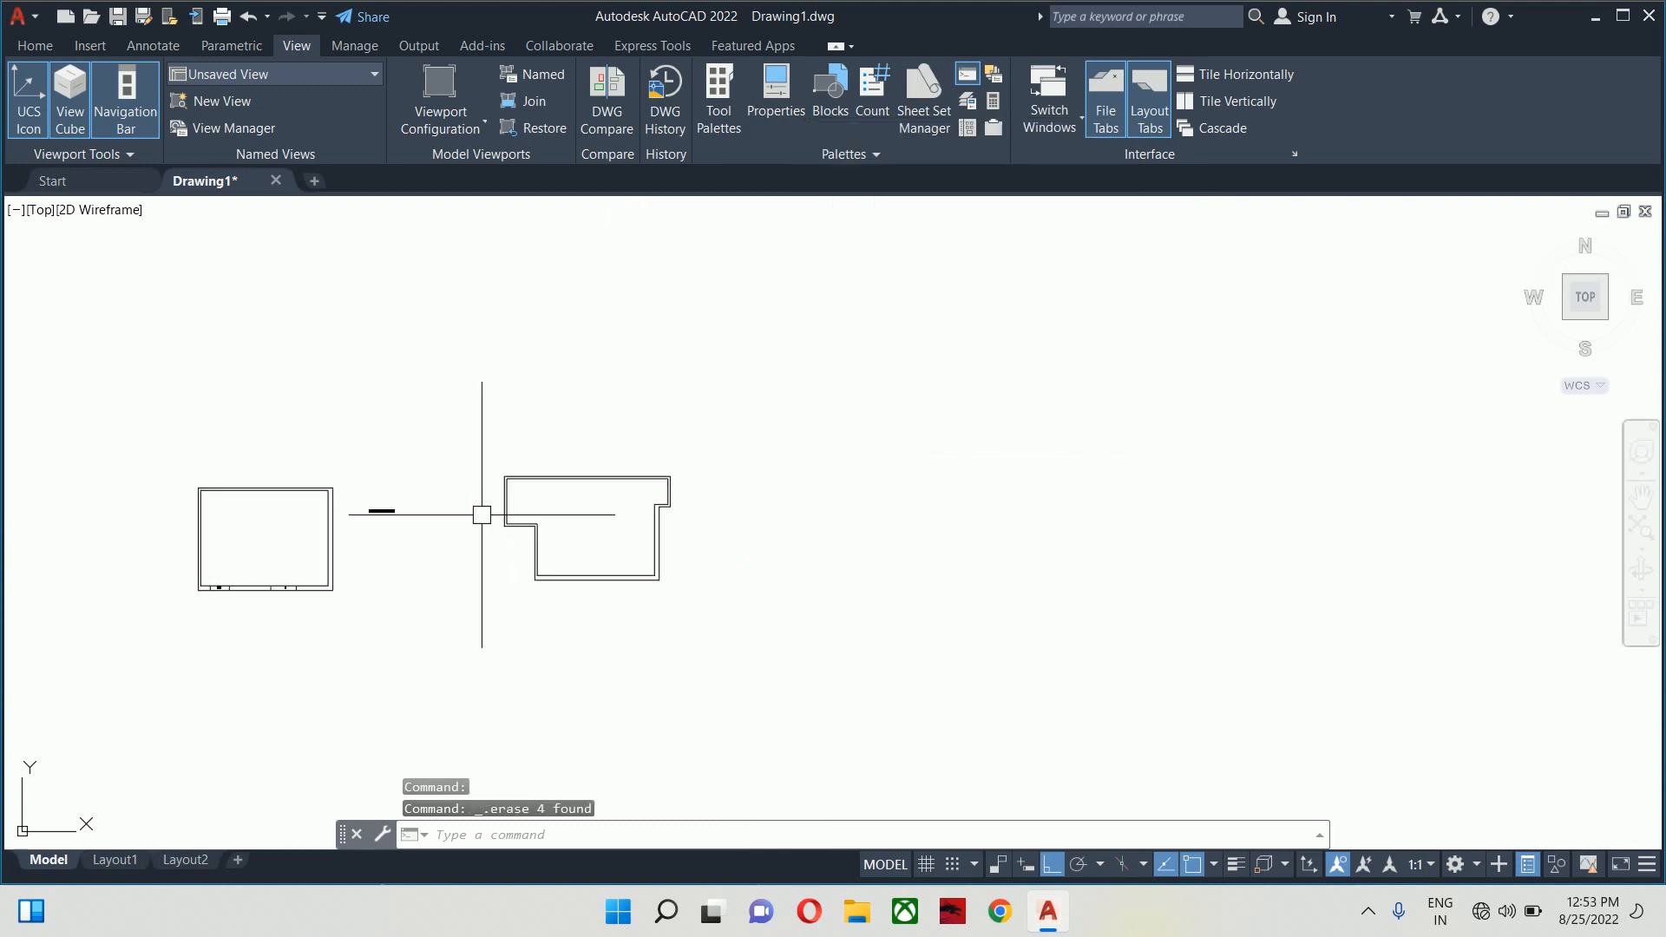
left_click_drag(439, 532, 1023, 491)
scroll(925, 457, "up", 6)
scroll(811, 458, "up", 2)
scroll(811, 444, "down", 2)
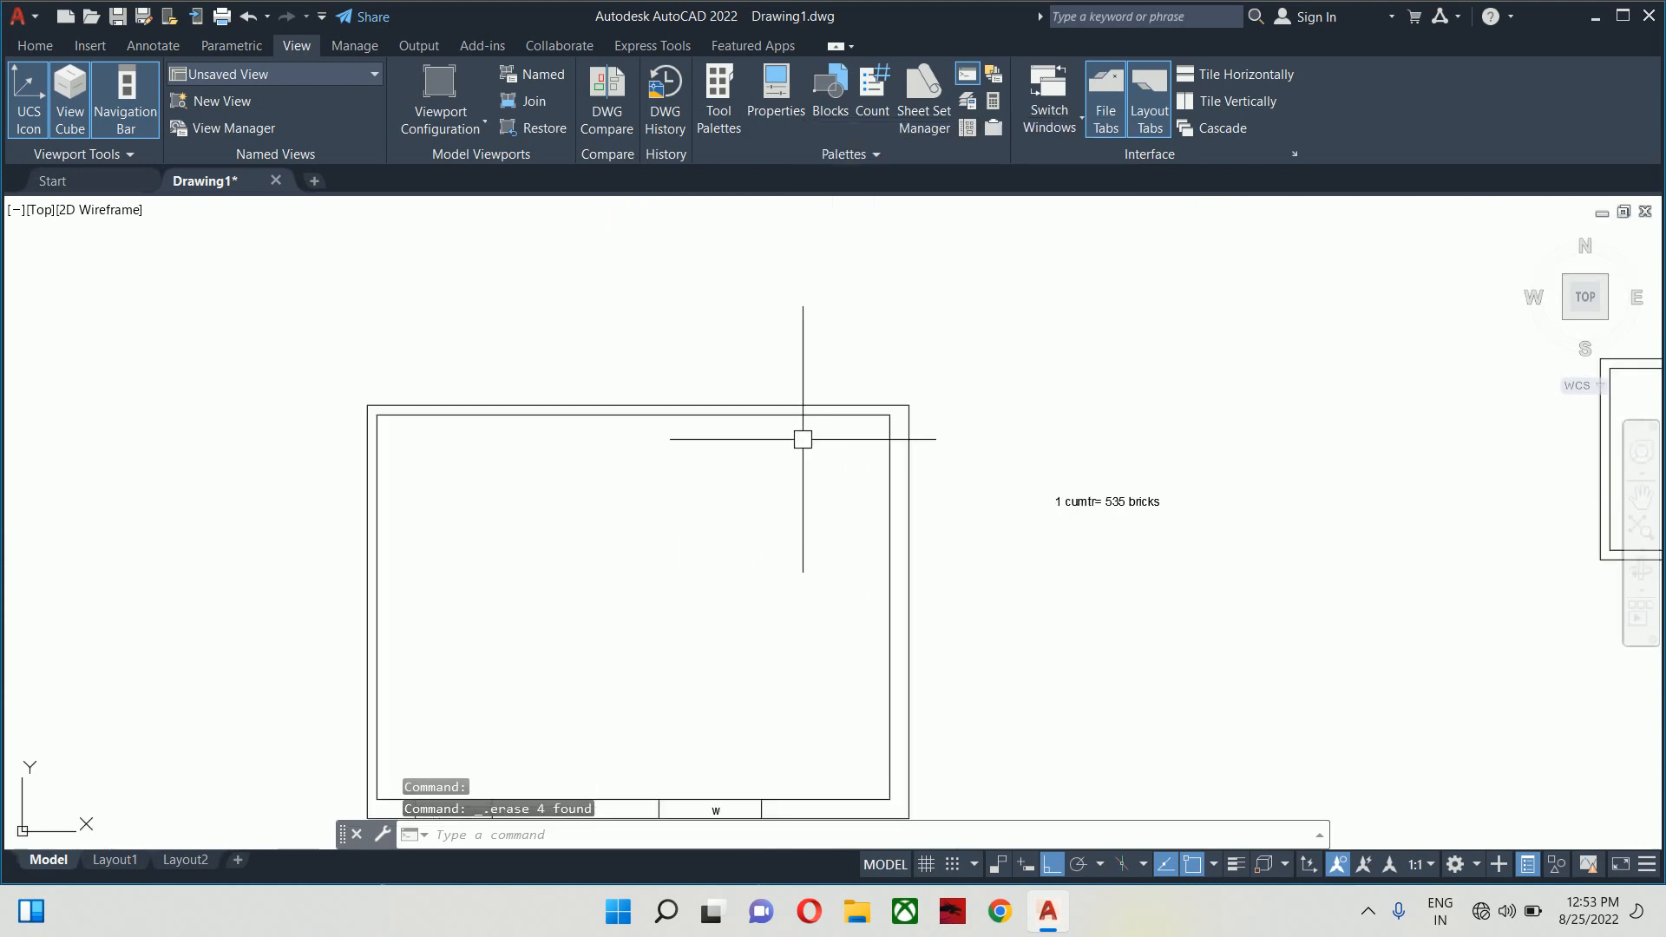
type("li")
key("Return")
left_click(763, 420)
key("Return")
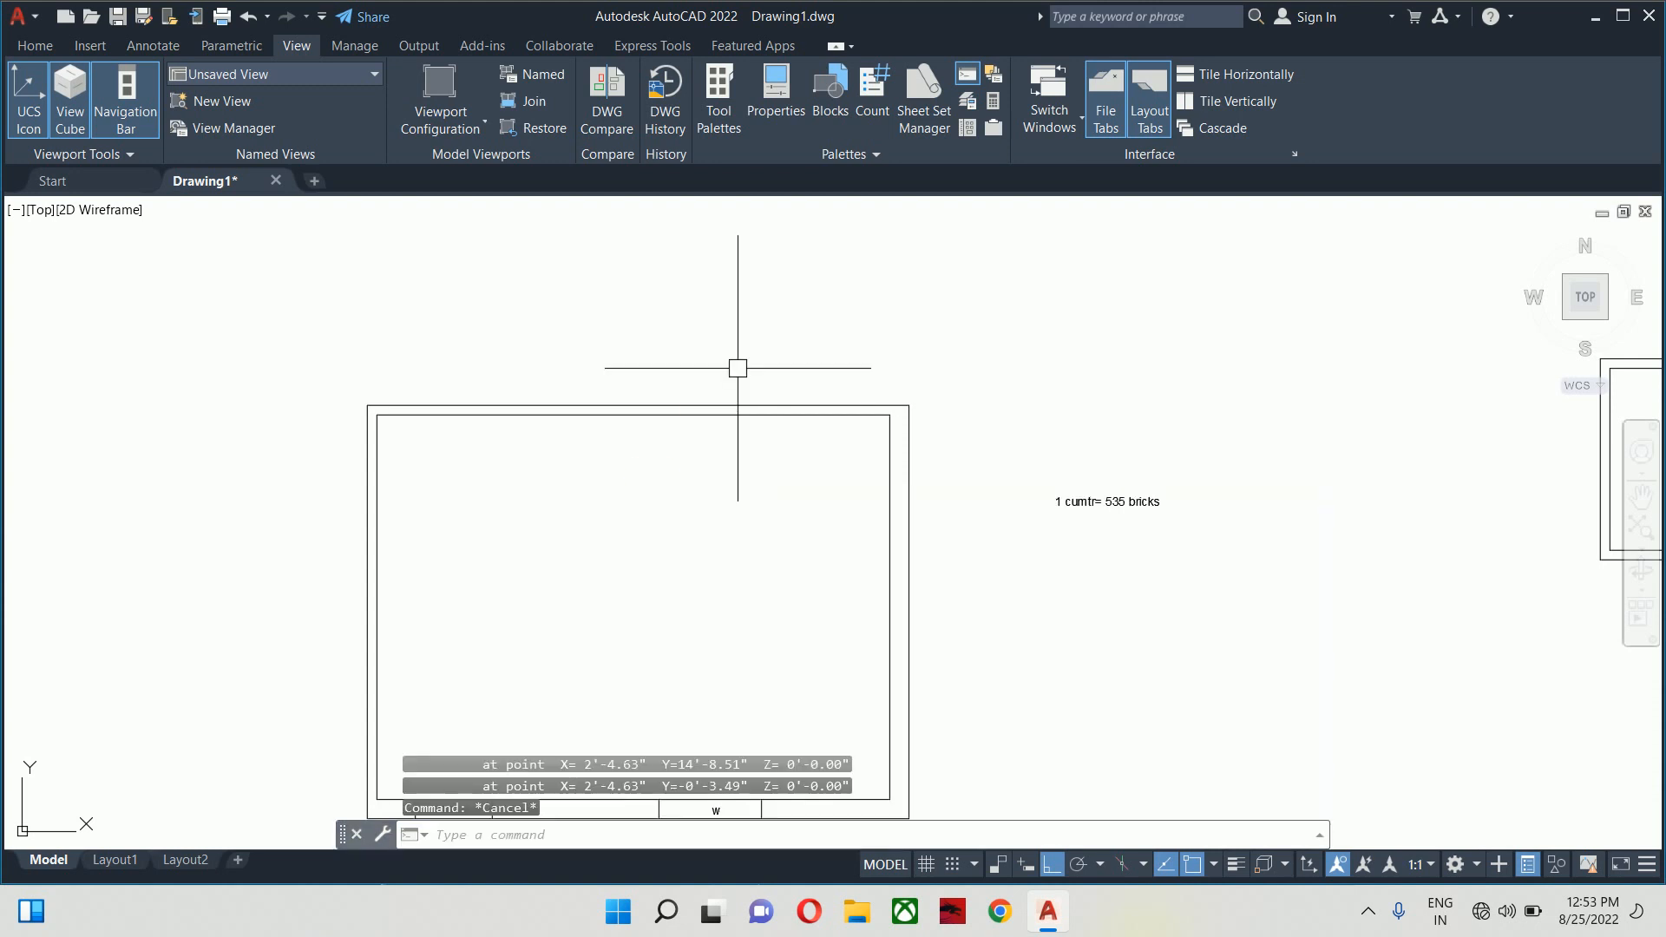
Search the computer for Excel and launch Excel 2013
scroll(673, 487, "down", 2)
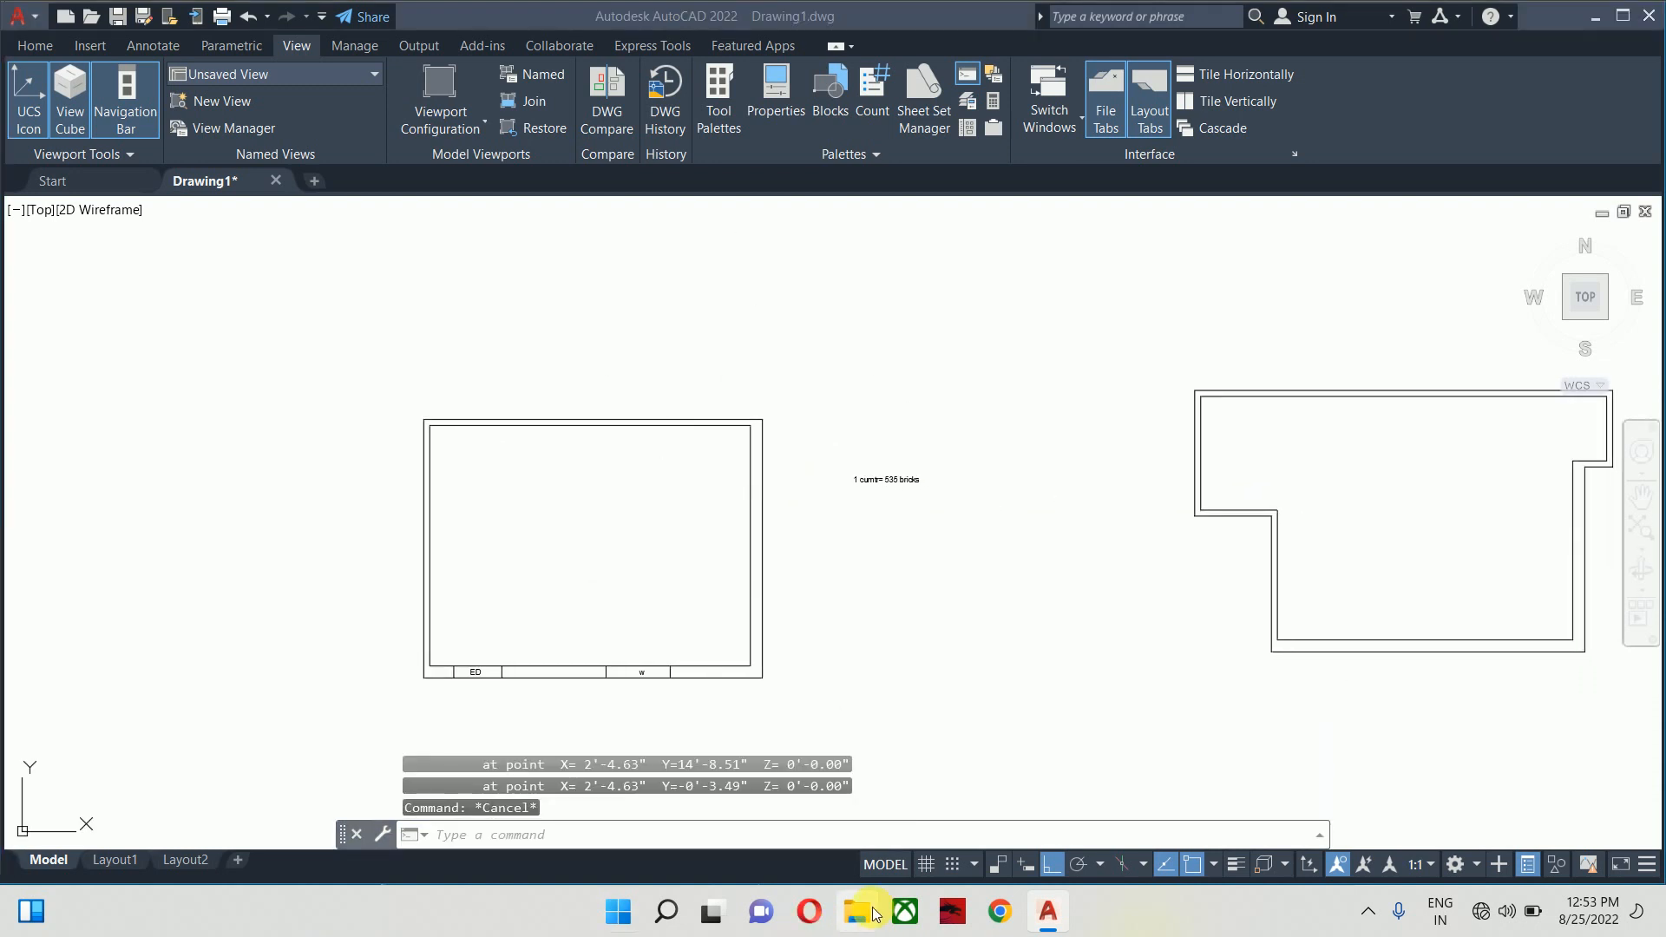
key("super+s")
type("excel")
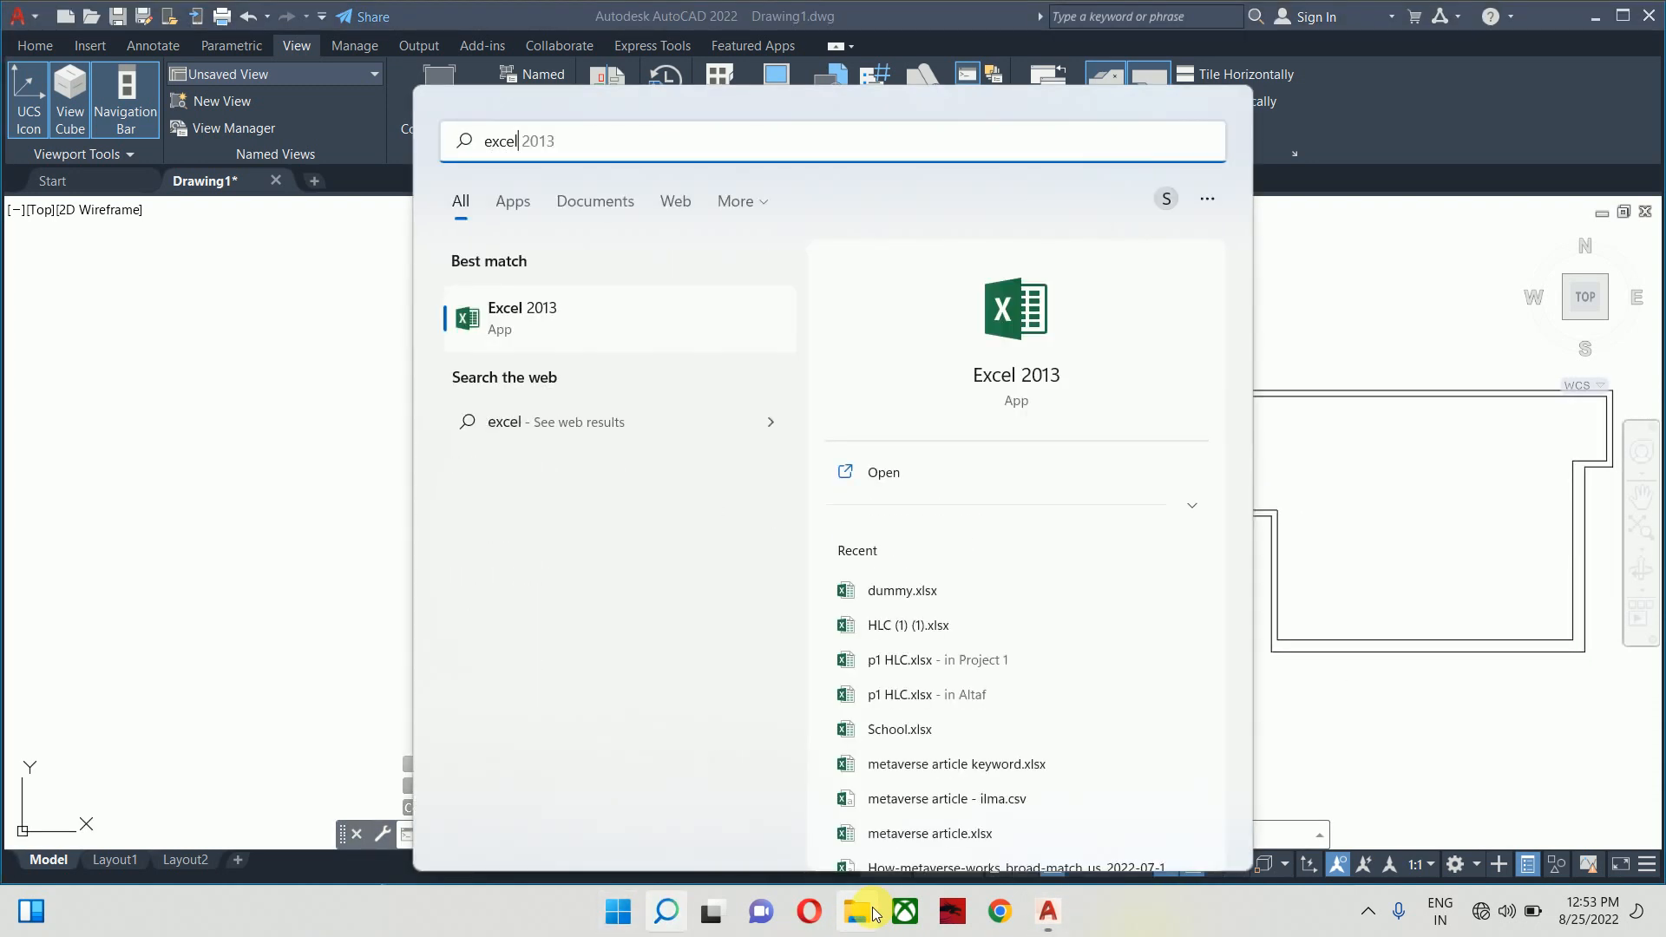
key("Return")
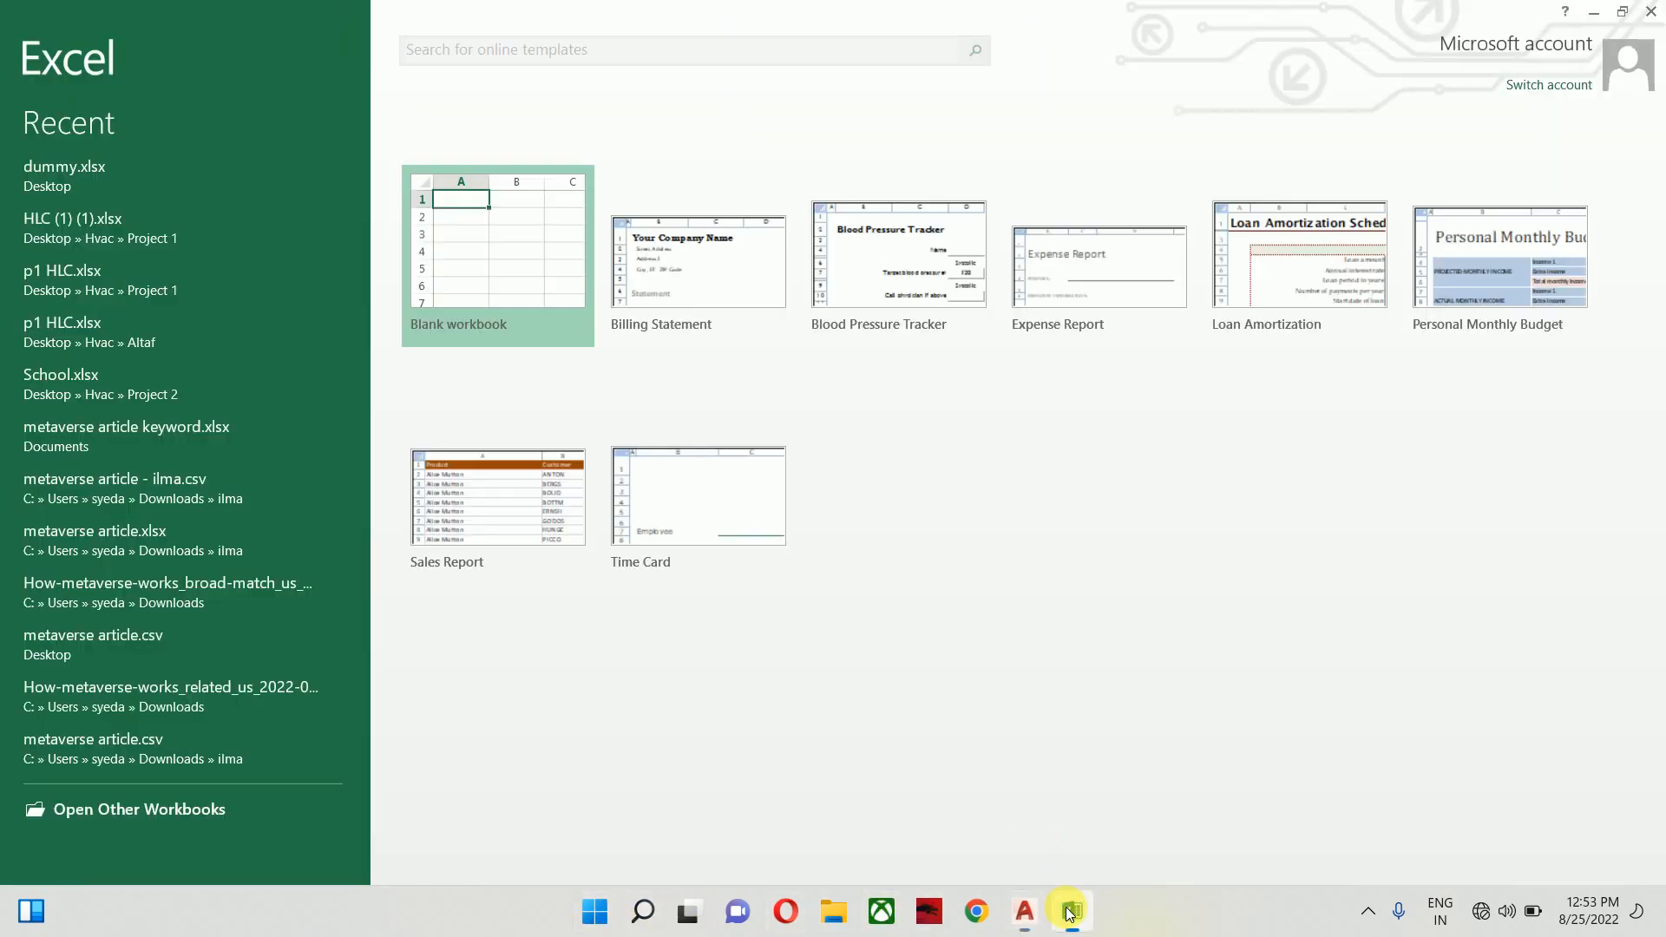
Create a blank workbook and enter the row label "p wall" in cell A3
left_click(1056, 665)
left_click(562, 230)
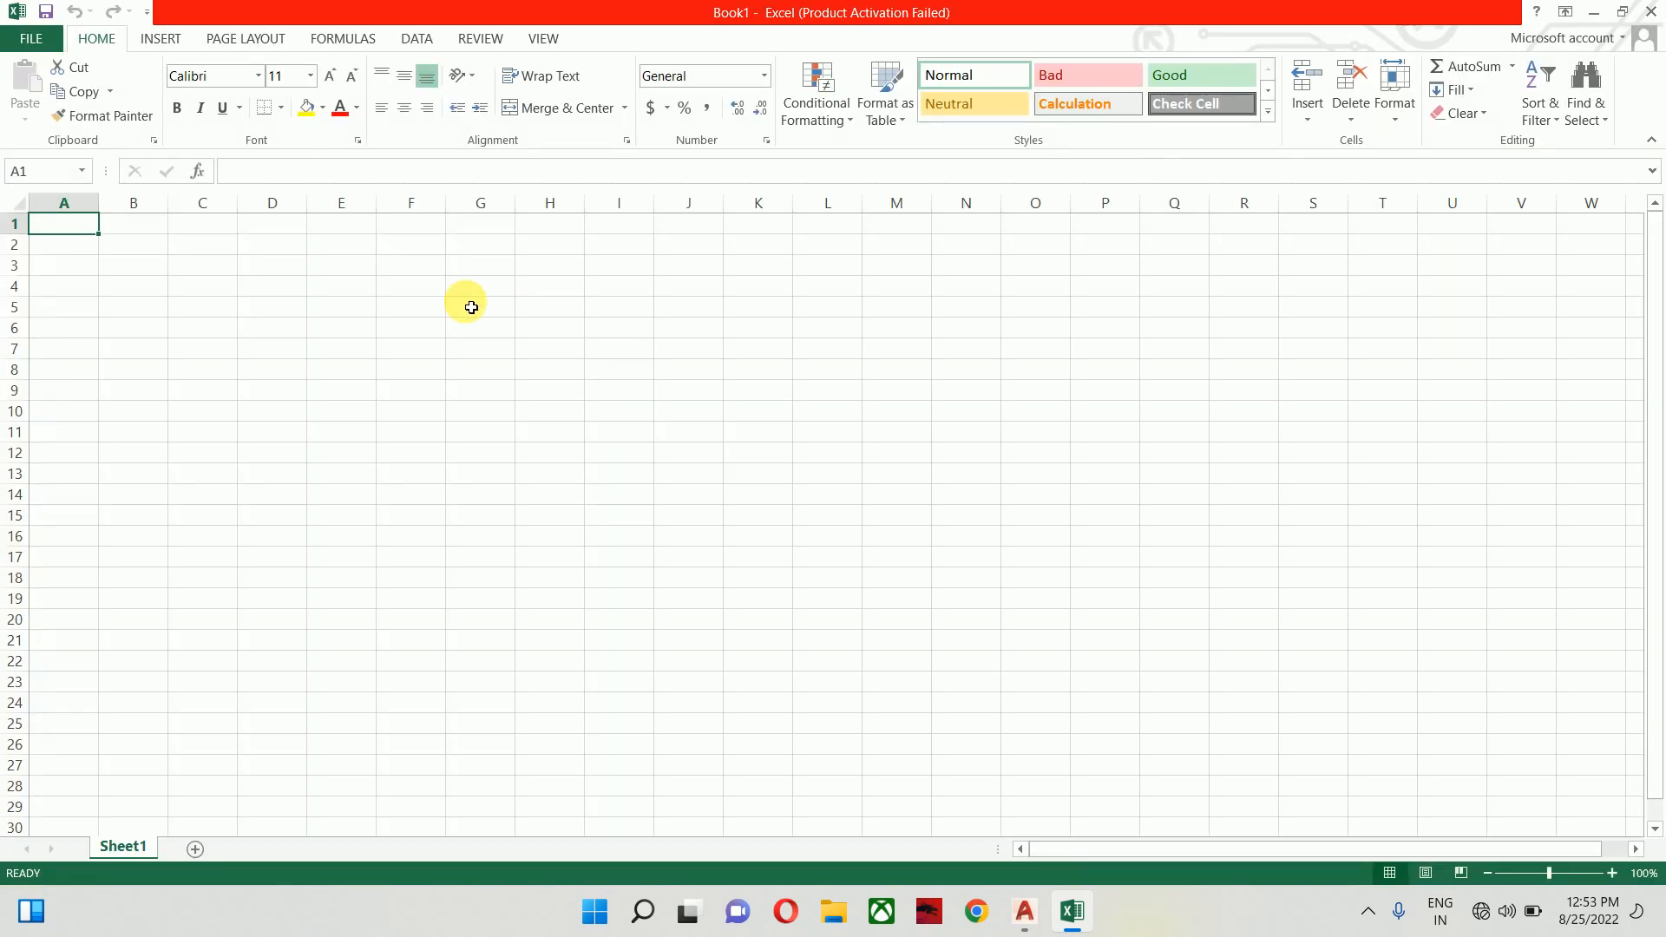
left_click(257, 267)
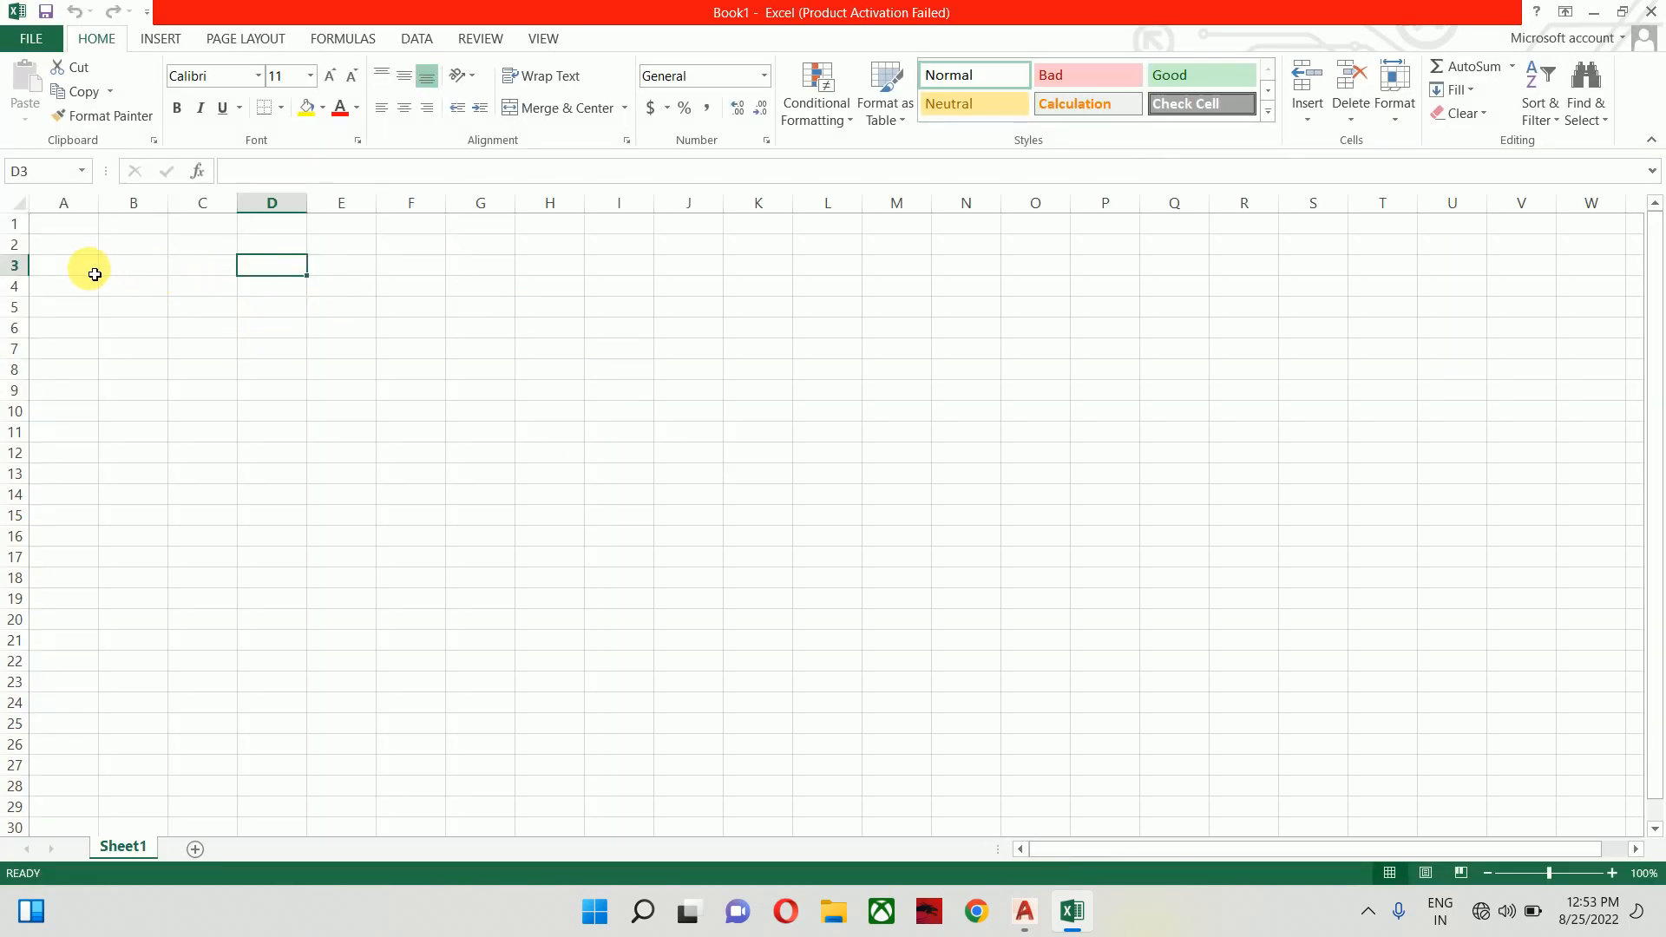
left_click(89, 269)
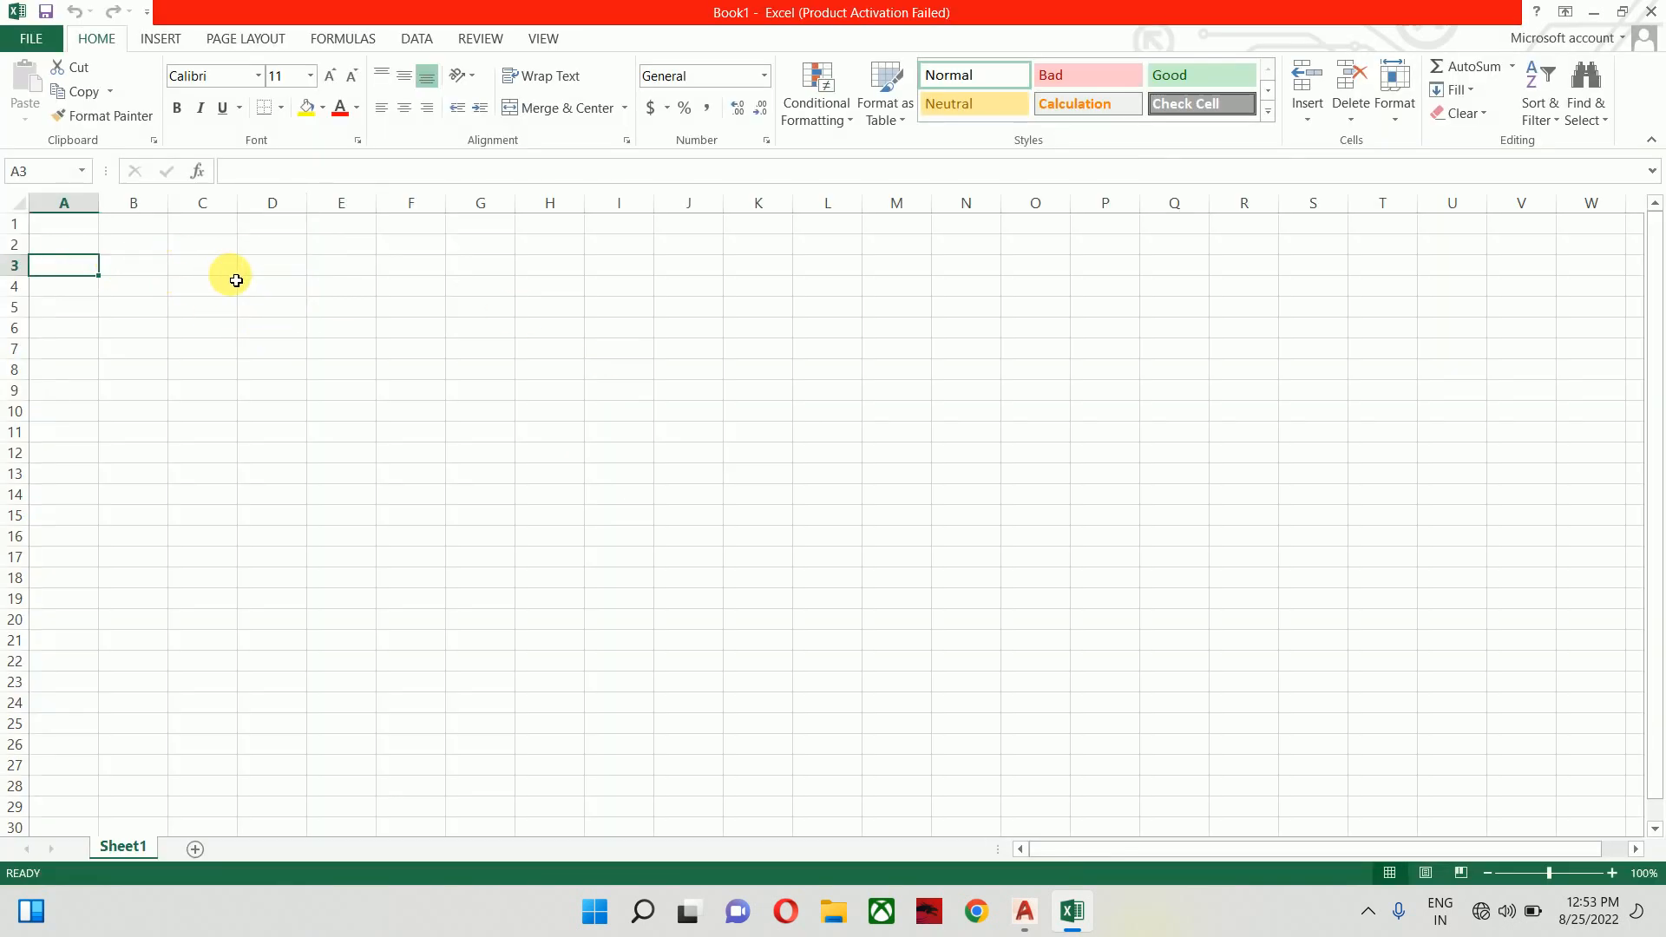
left_click(141, 277)
key("Left")
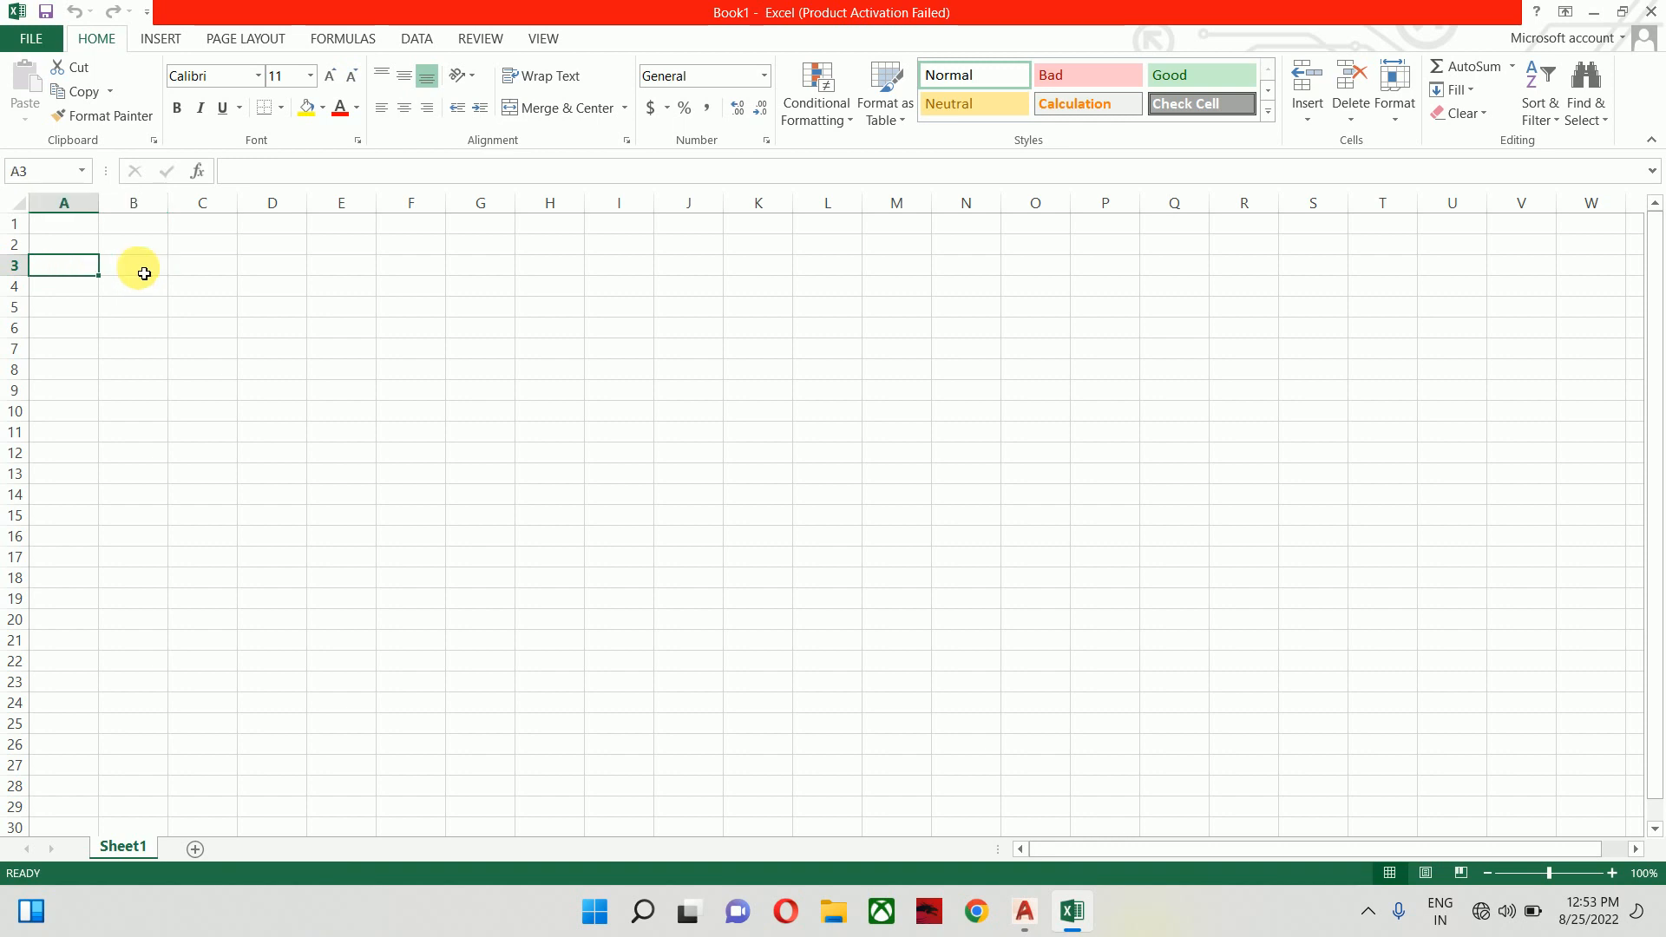
type("p")
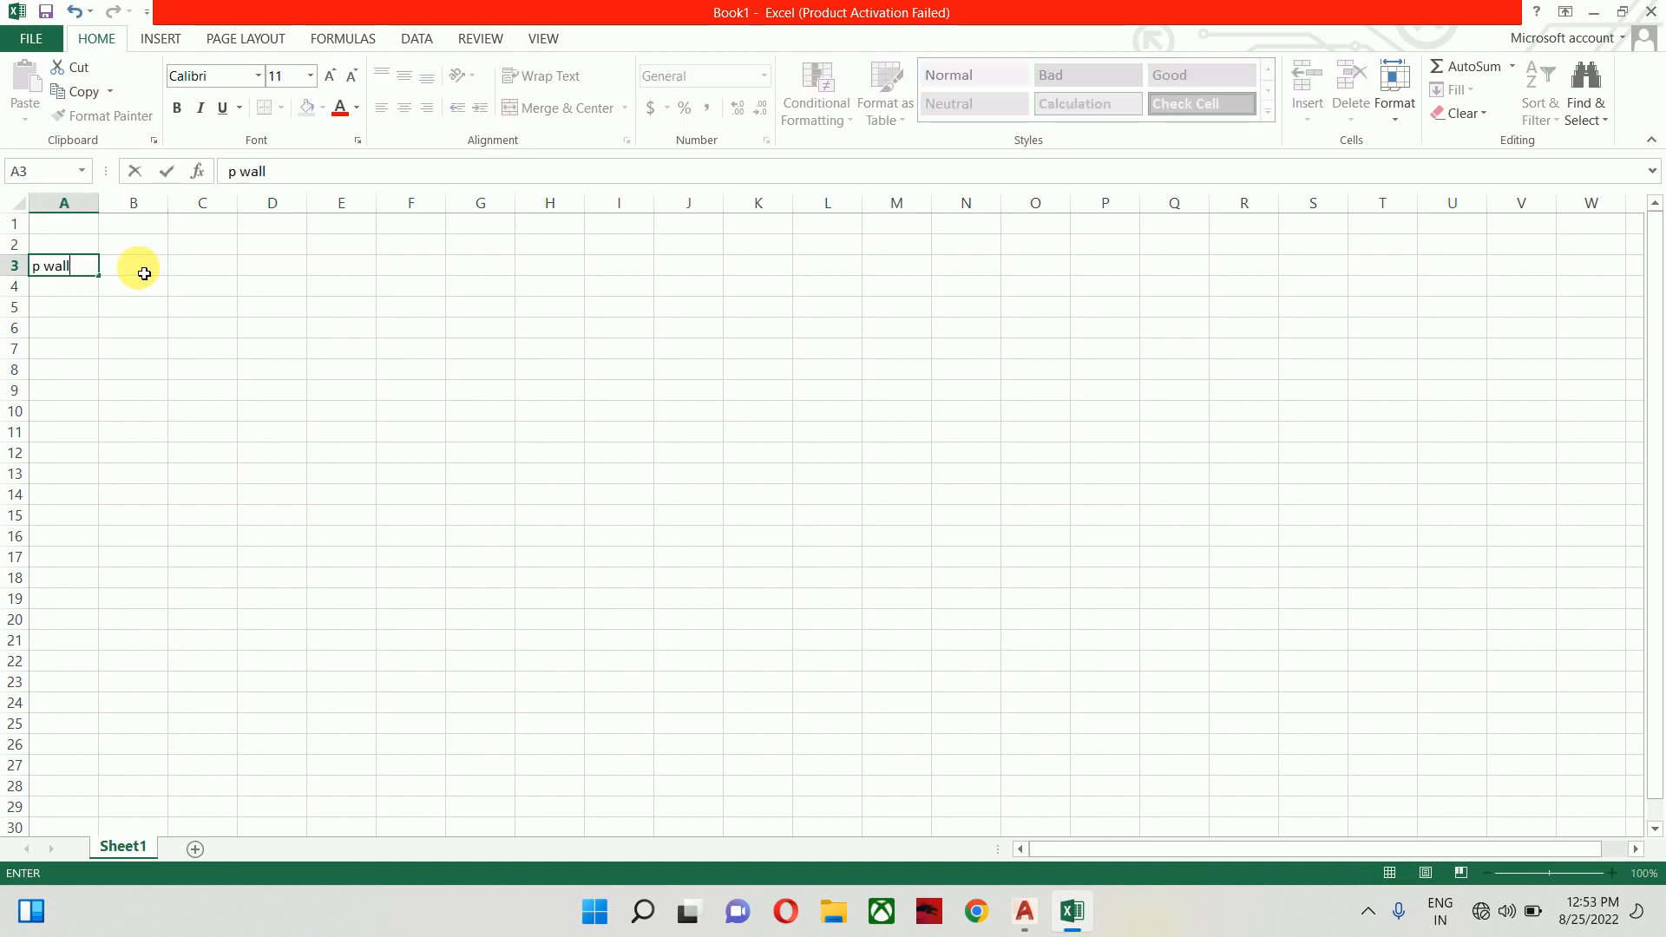
Enter 35 in cell B3 as the length of the p wall
left_click(144, 274)
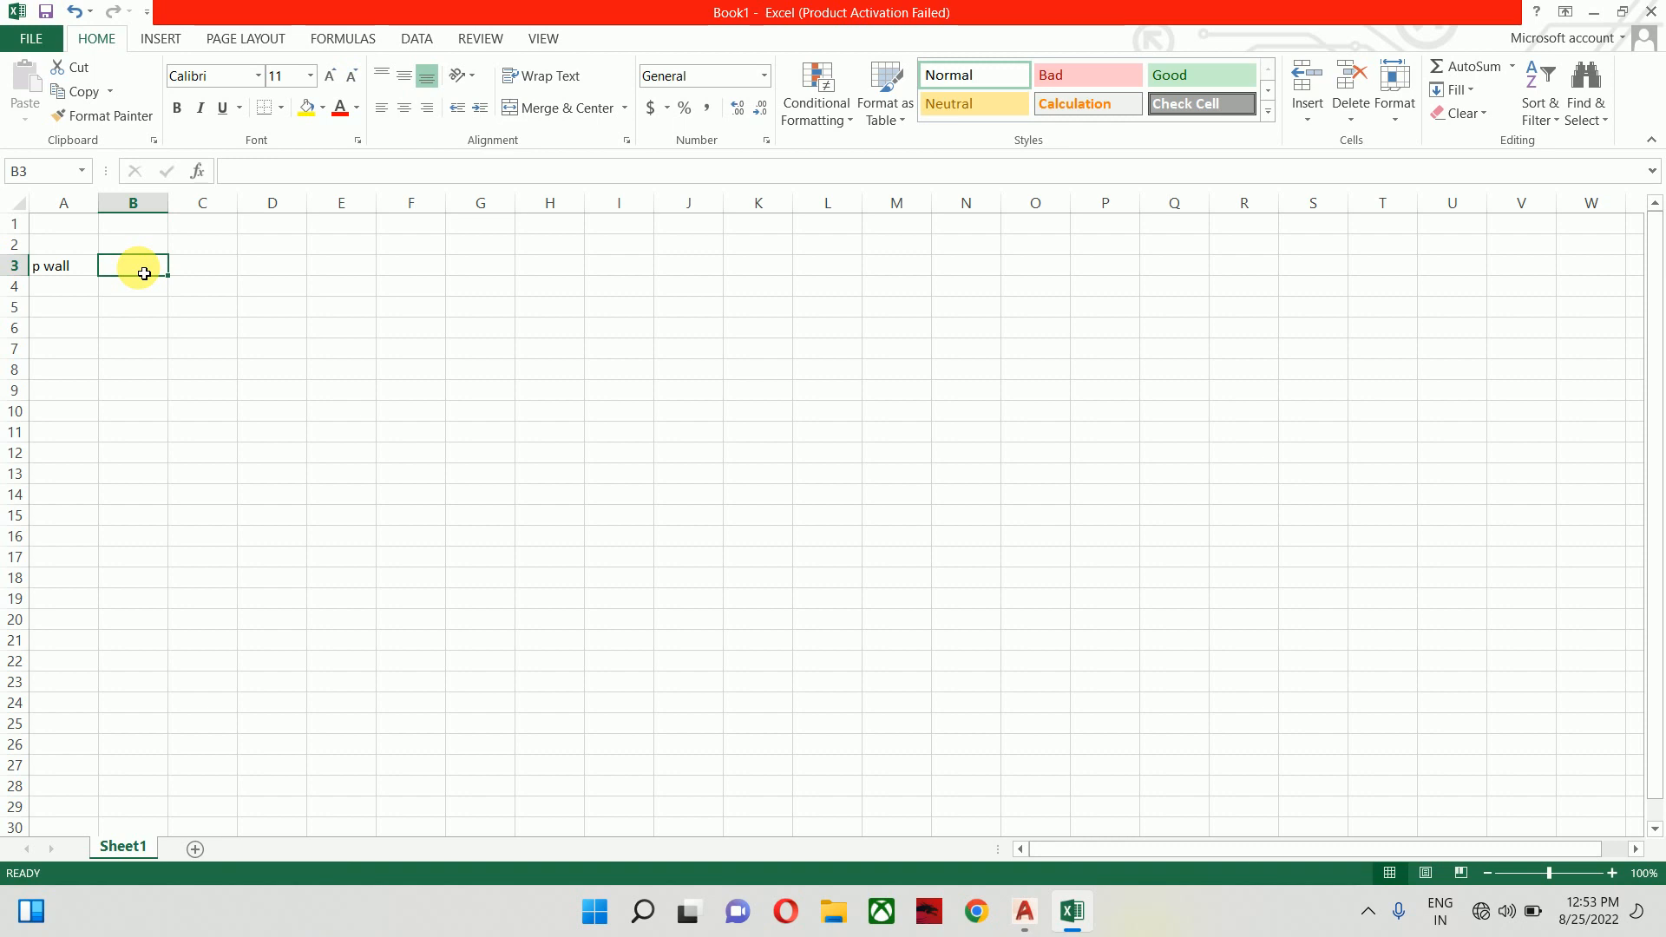
type("35")
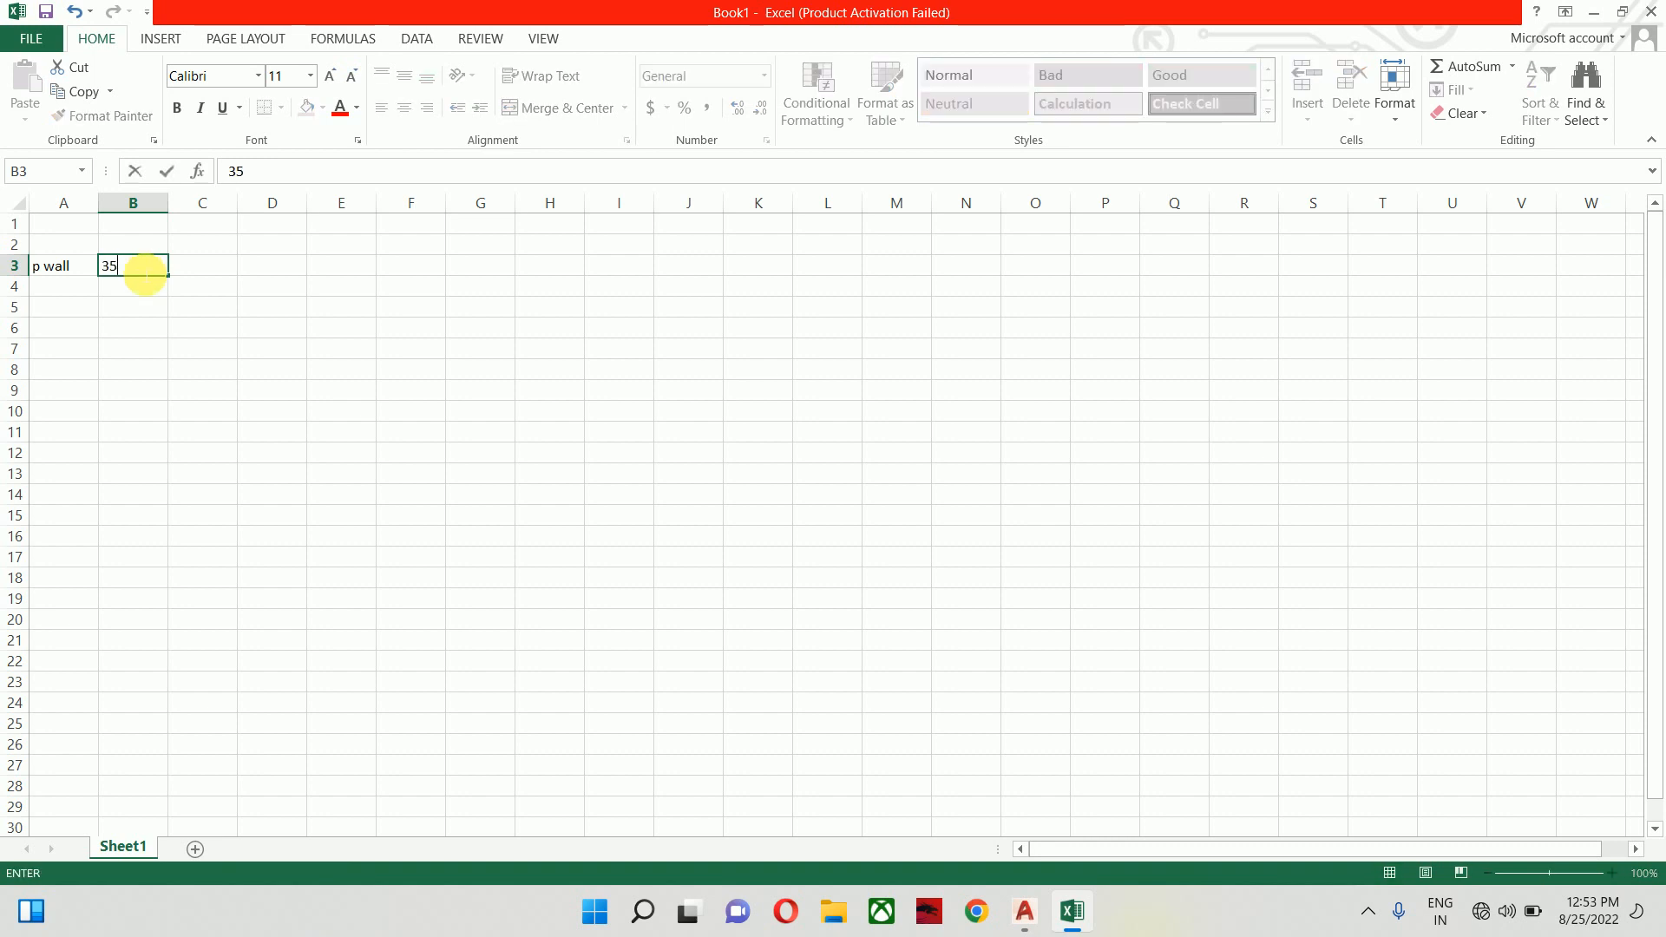
key("Tab")
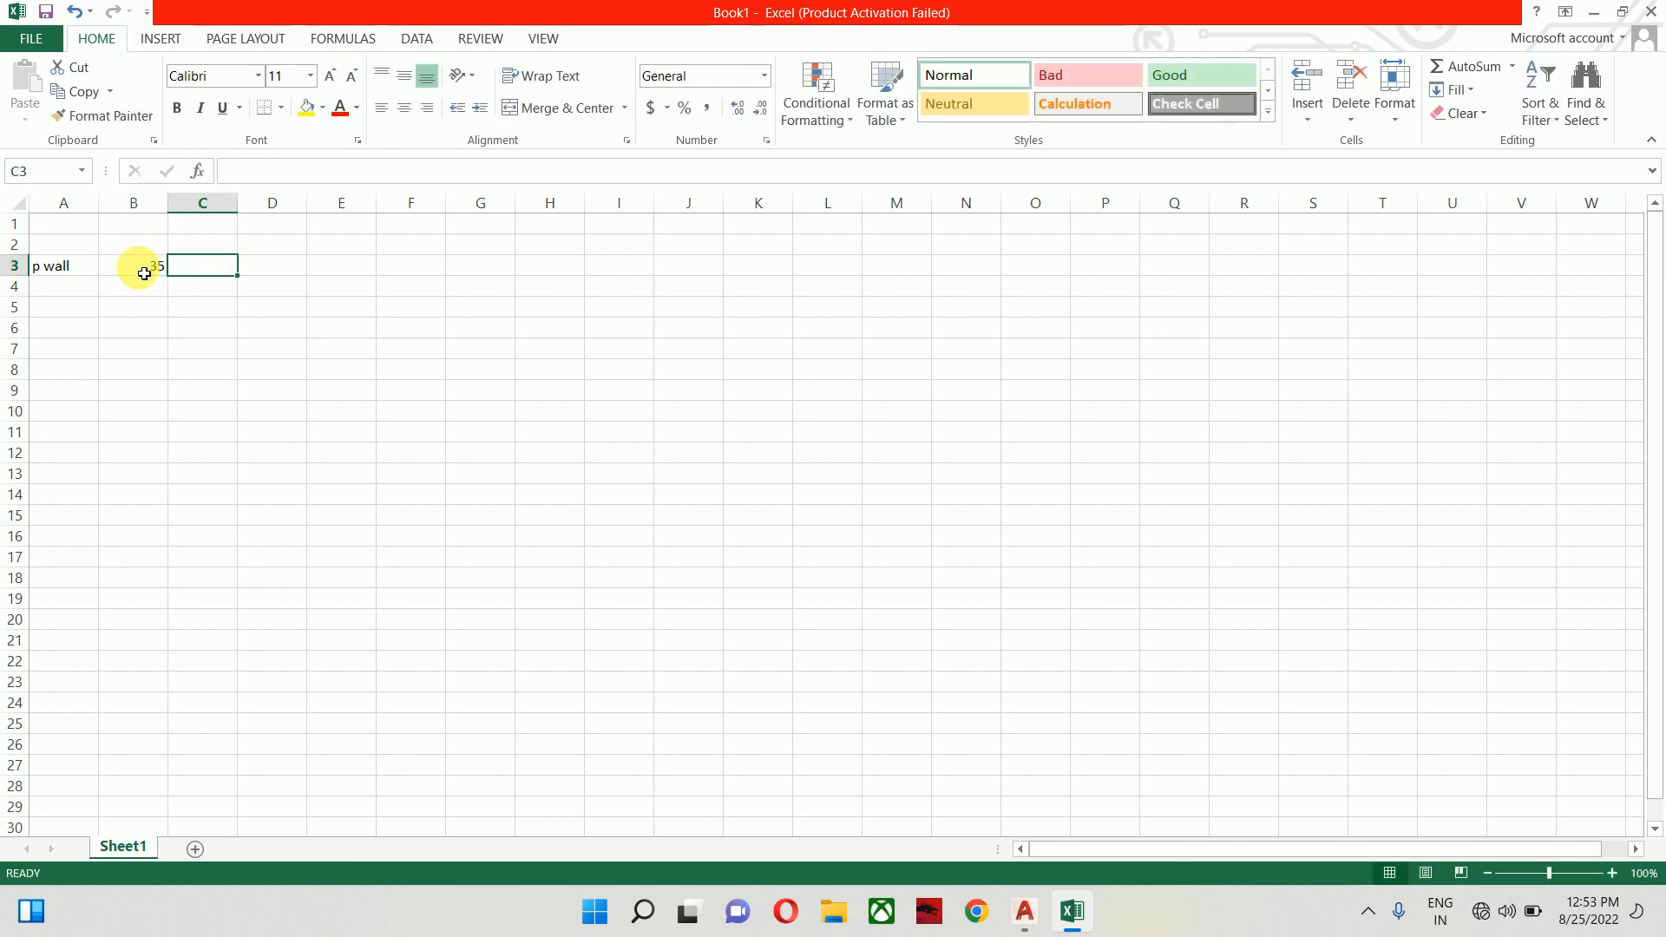
Enter the column header "length (ft)" in cell B2, above the wall's length value
key("Left")
key("Up")
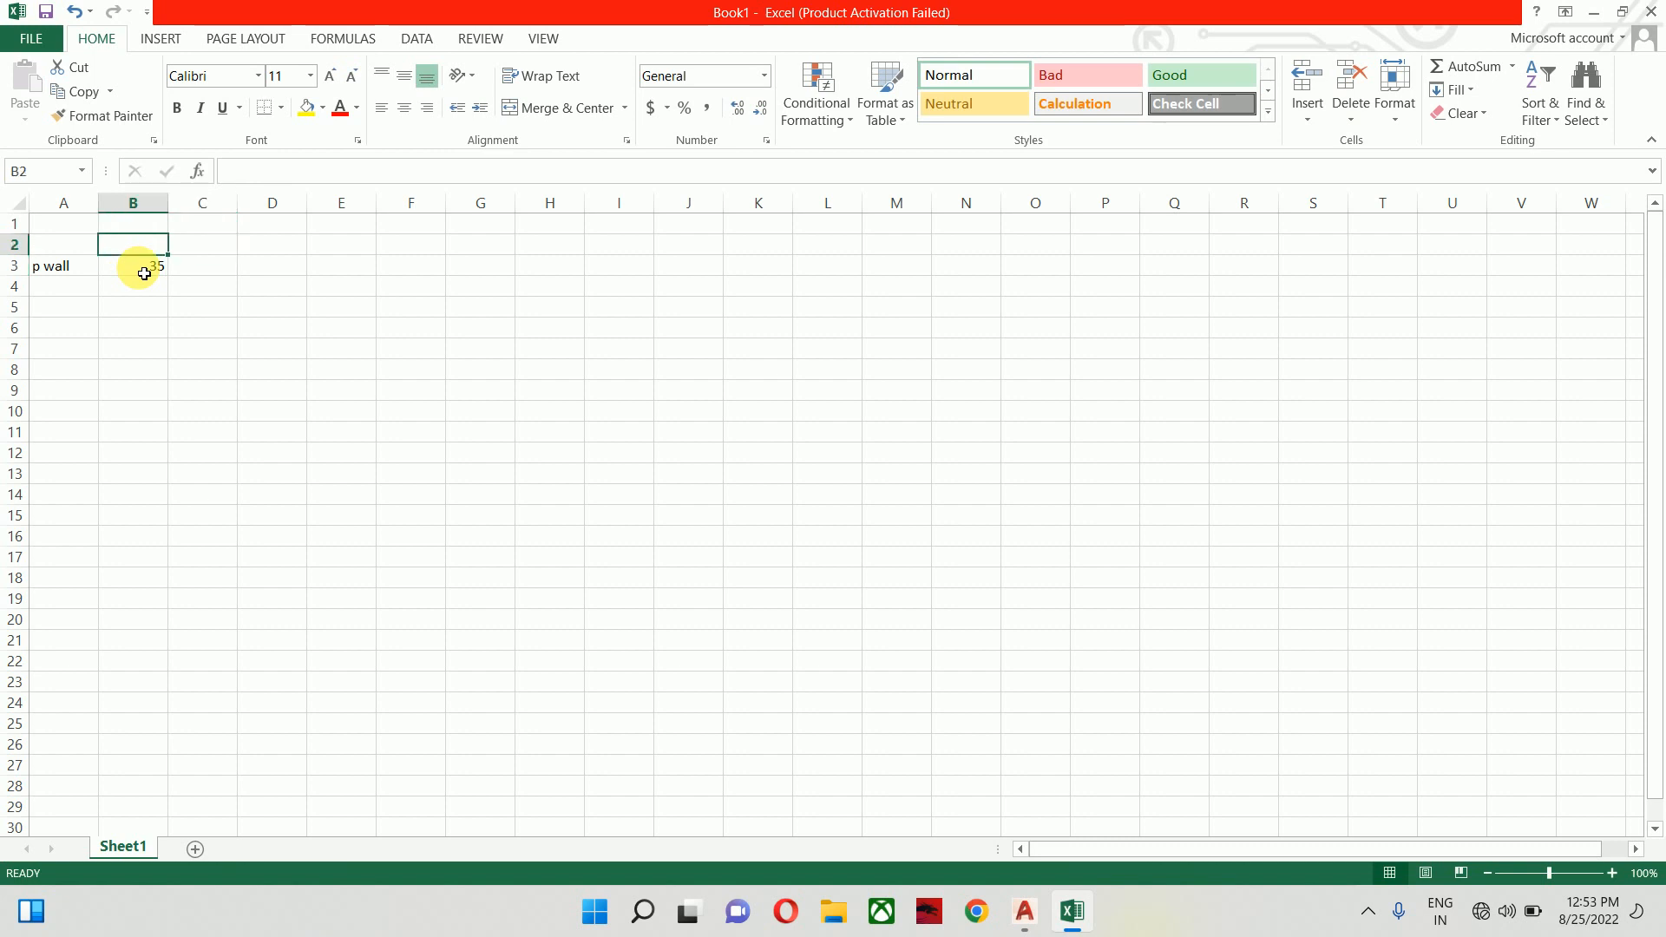
key("Right")
key("Down")
key("Up")
key("Left")
type("len")
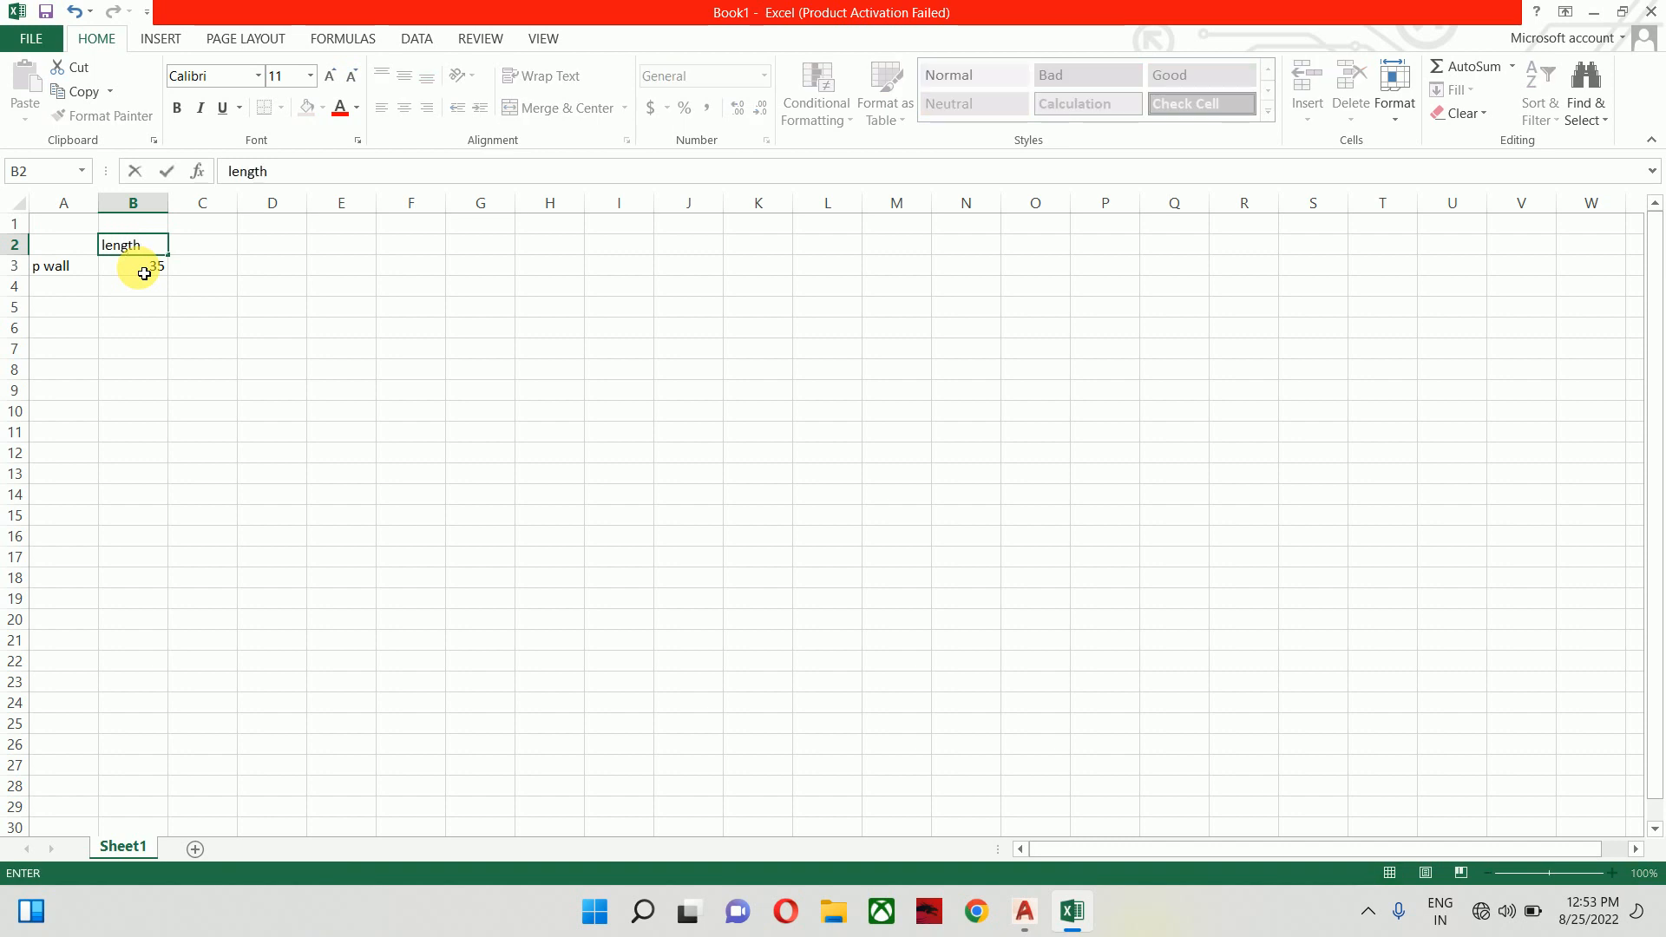
key("Left")
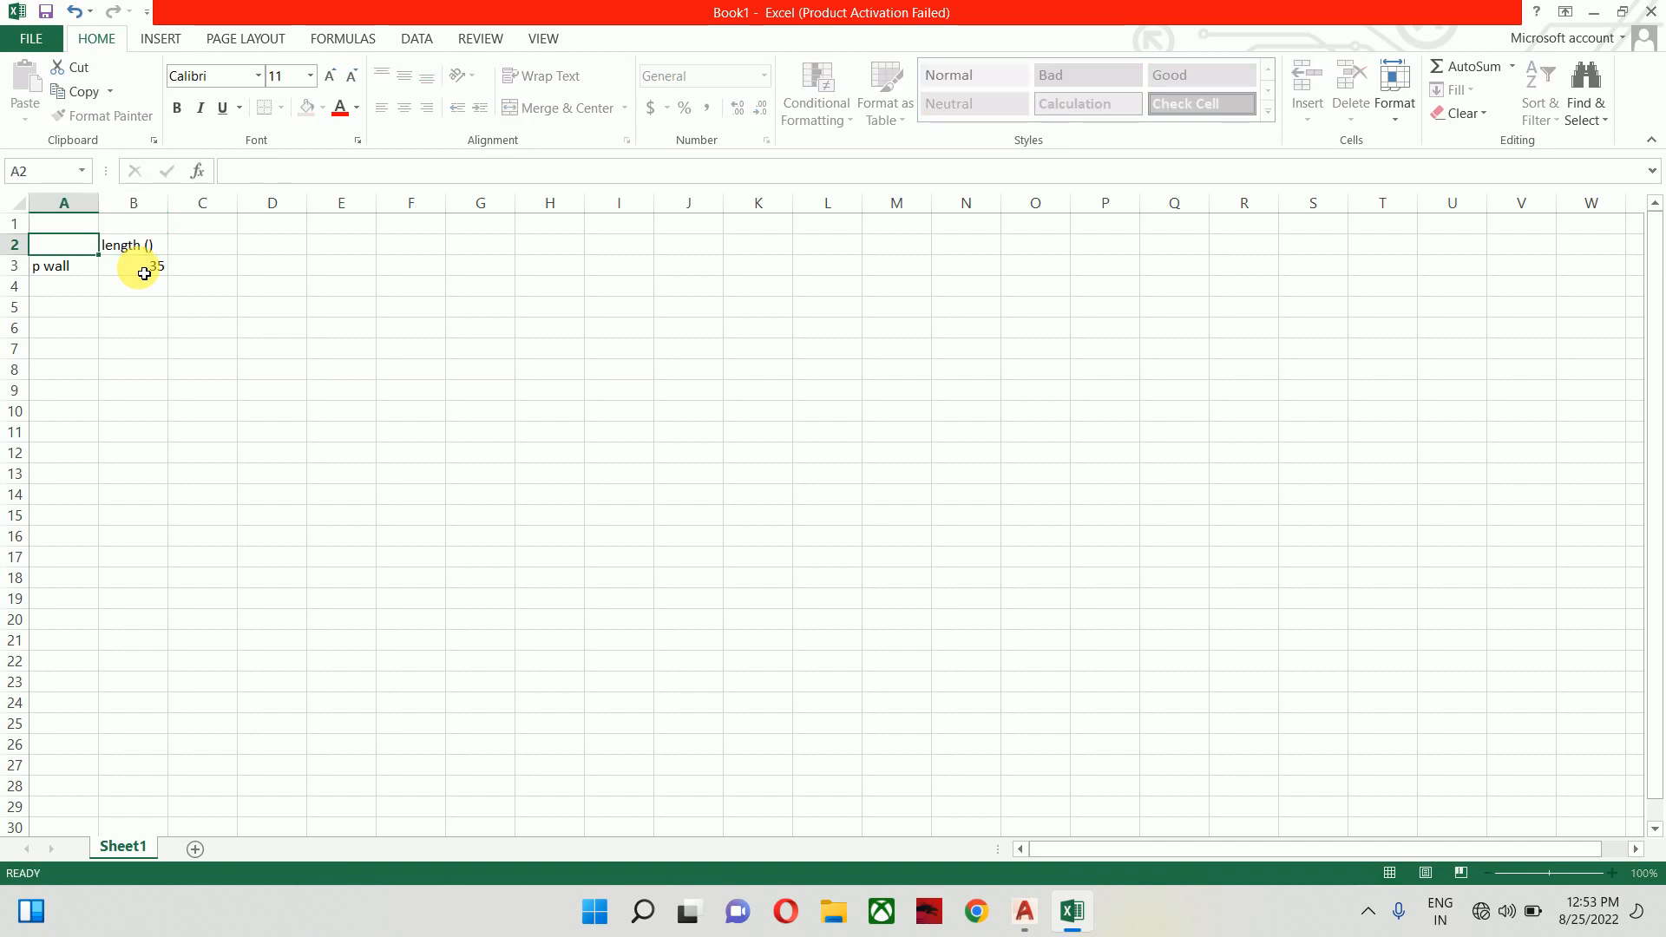
key("Right")
key("F2")
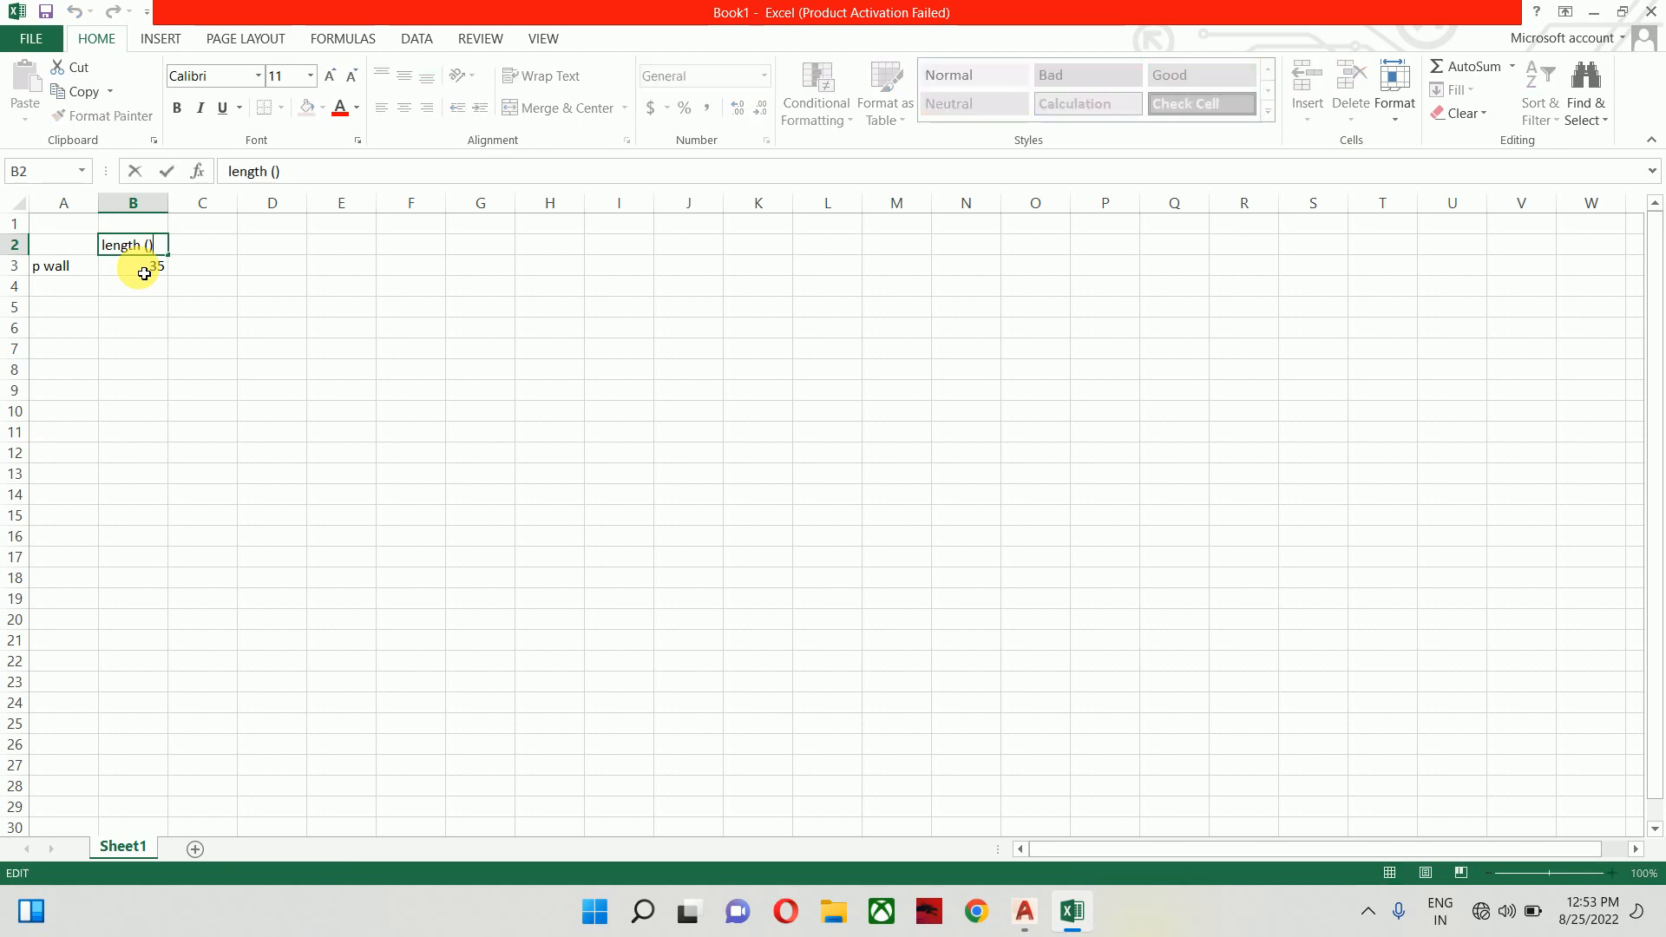
left_click(276, 170)
type("ft")
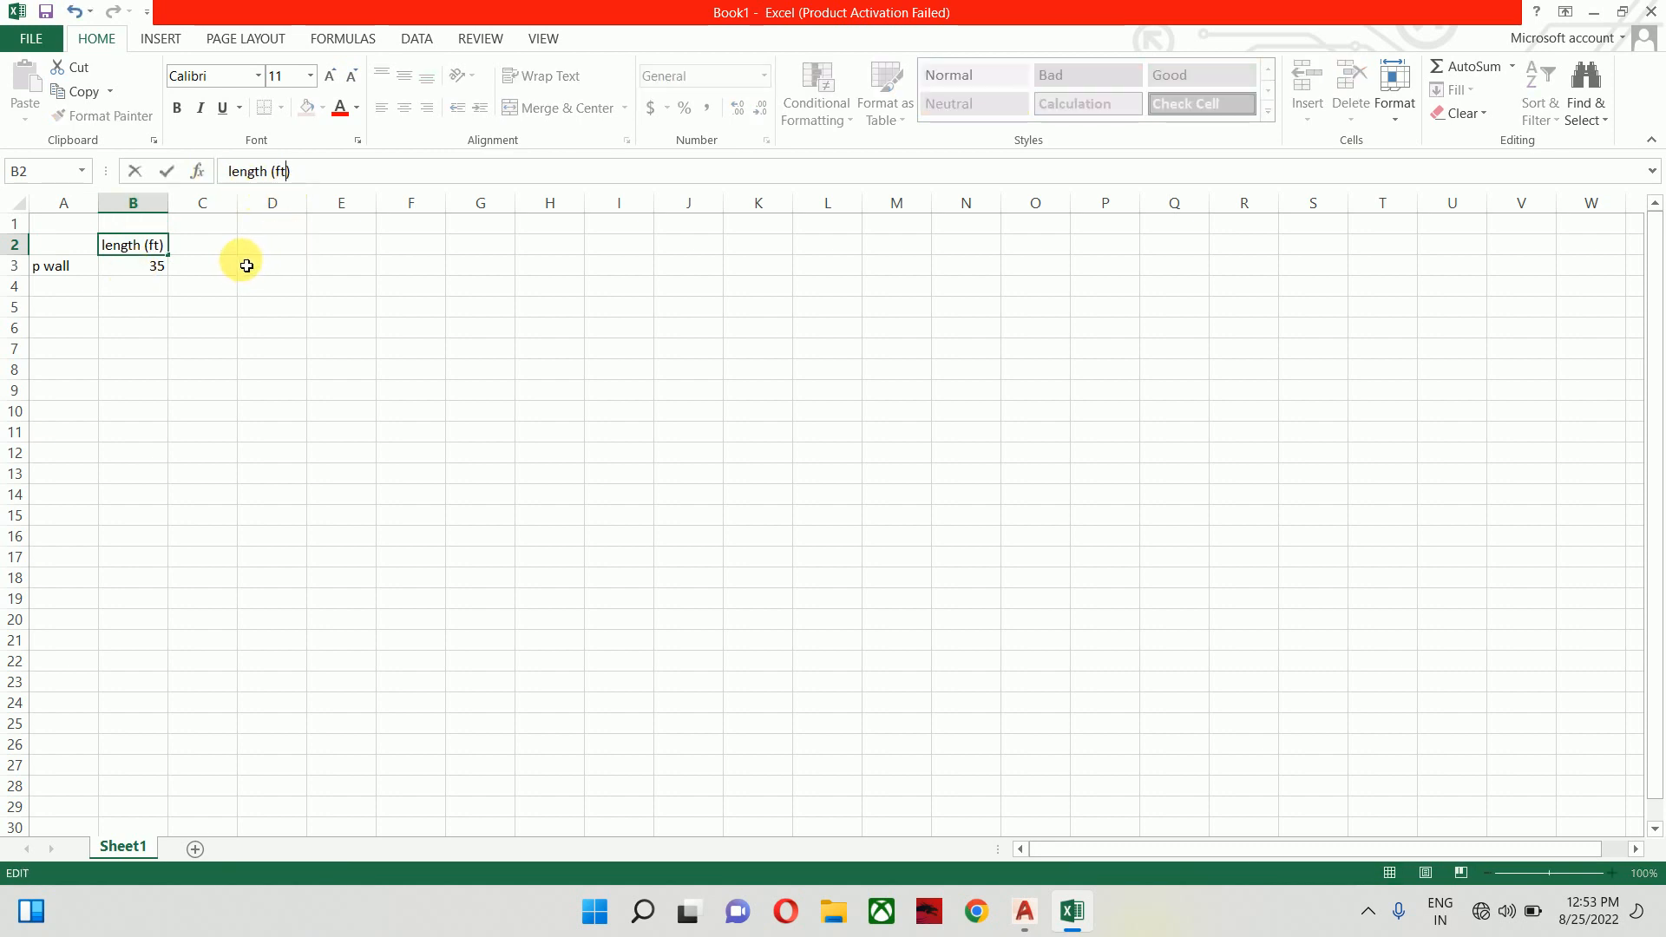
Enter the column header "thickness (ft)" in cell C2
left_click(213, 251)
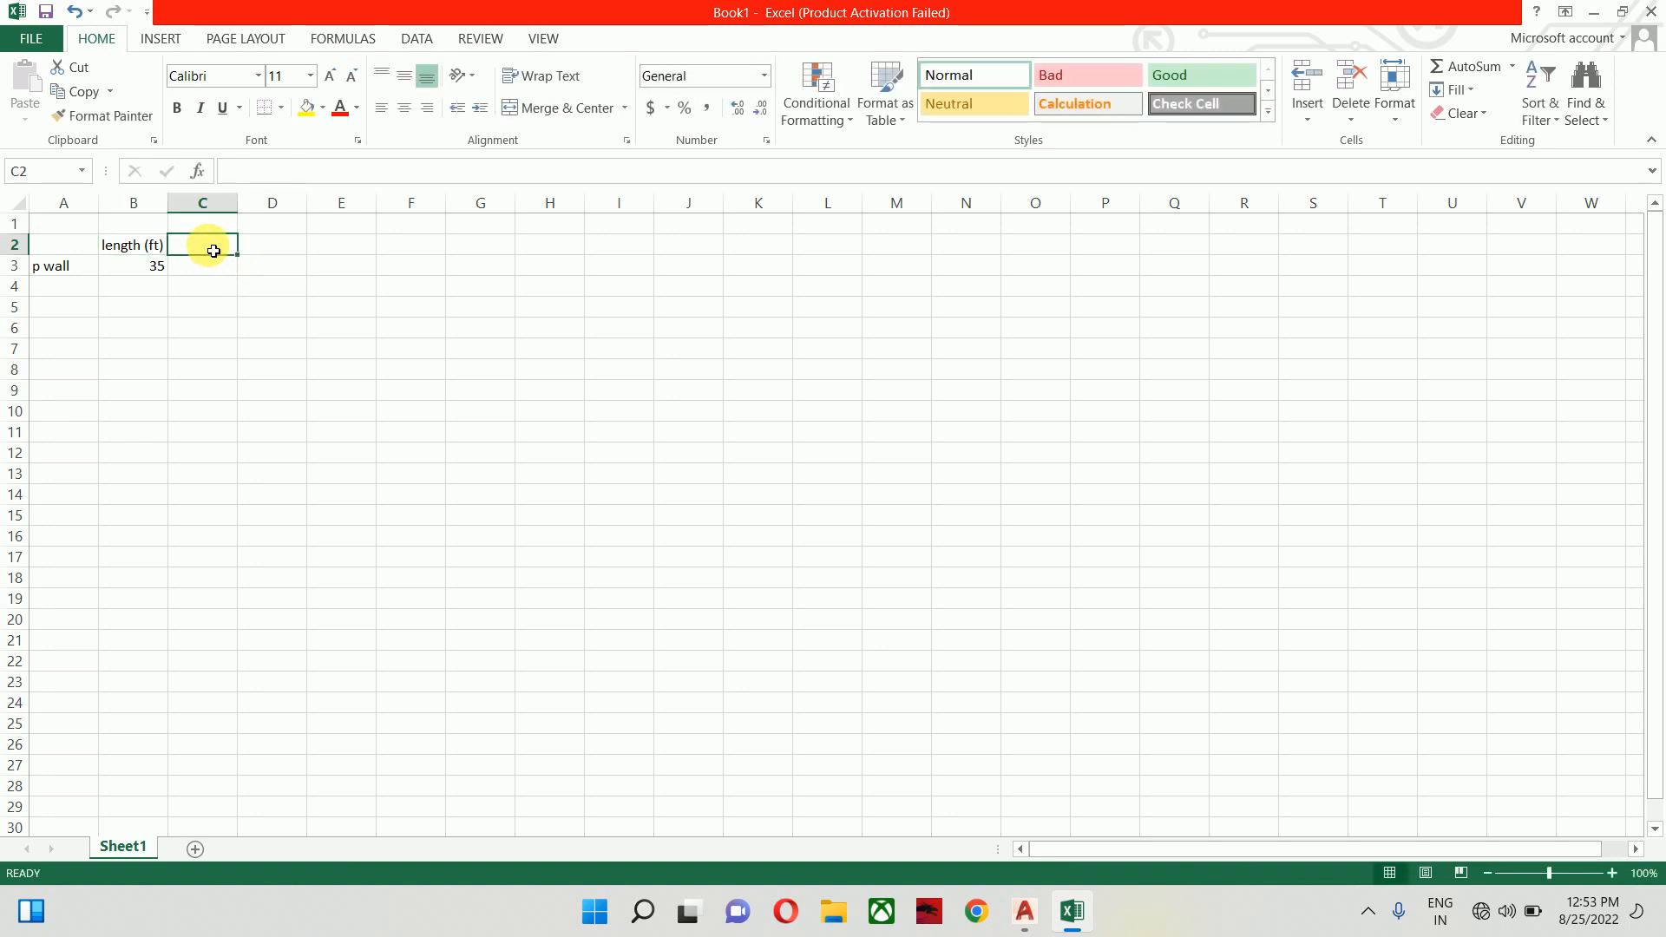
type("thi")
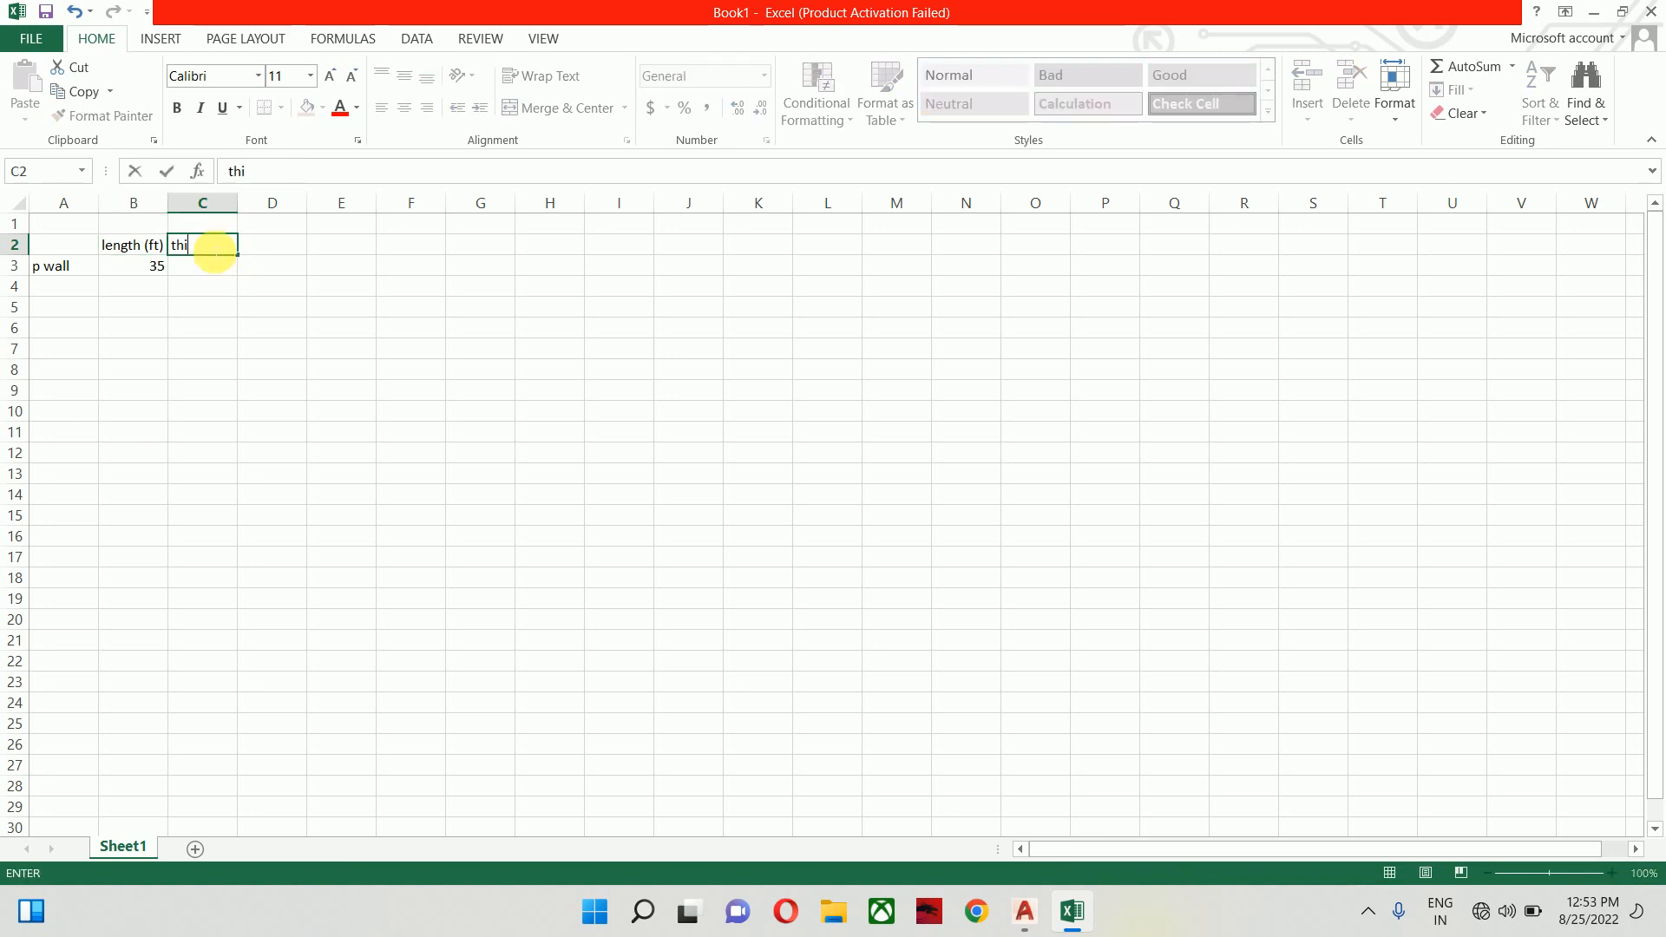
type("ckness")
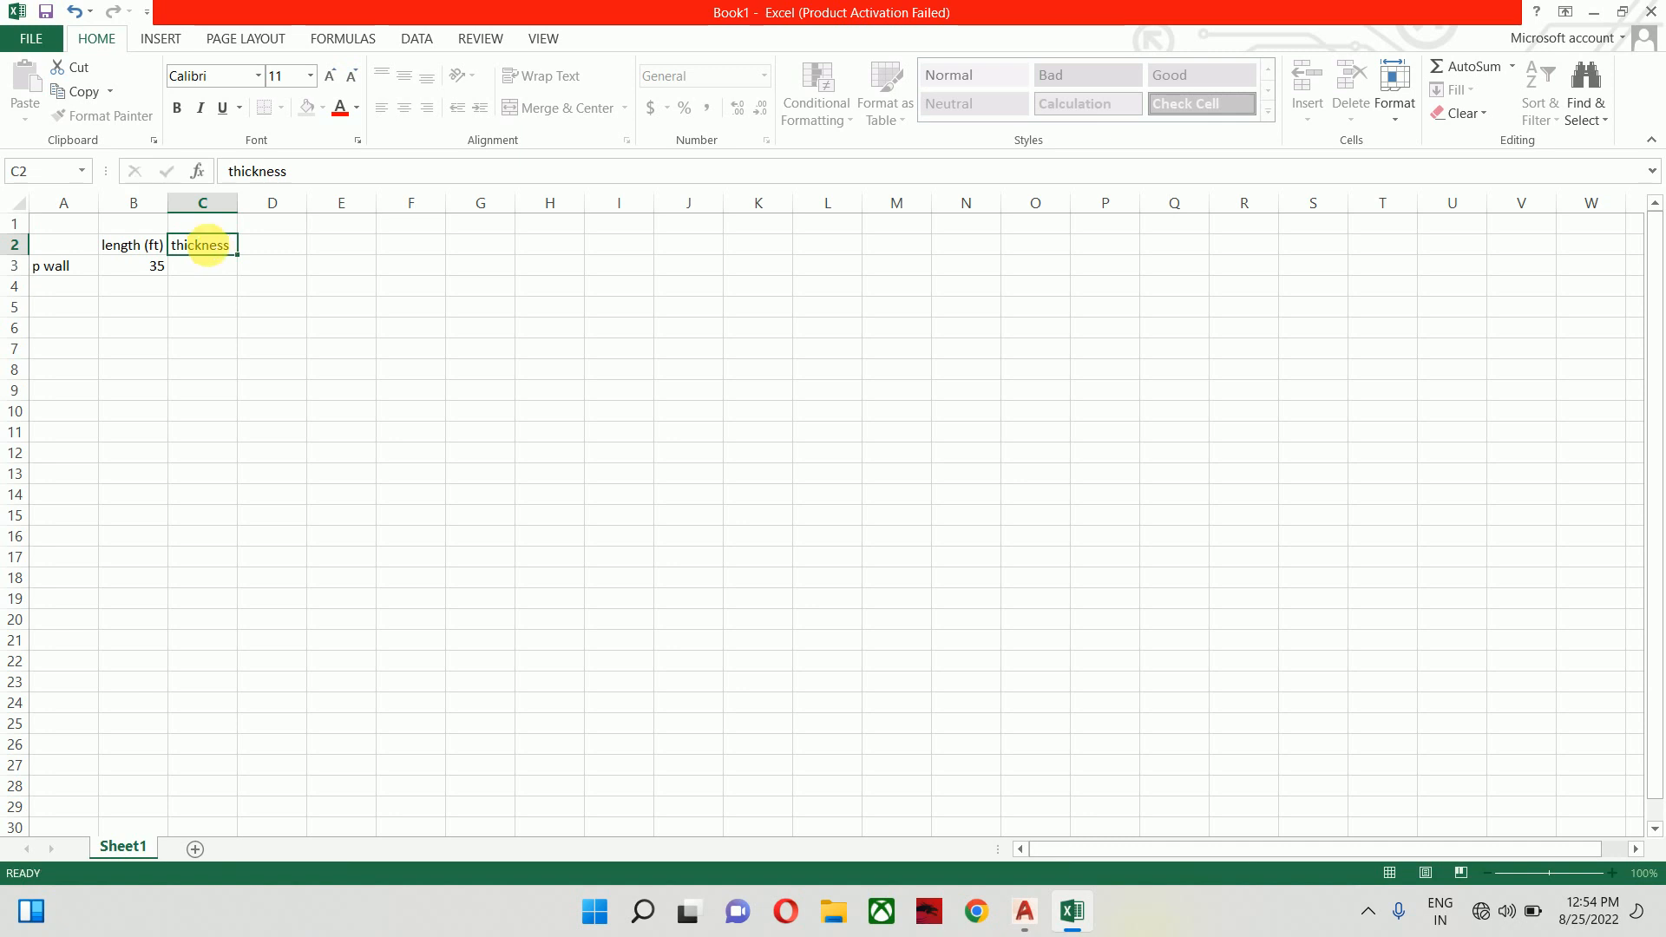
key("Return")
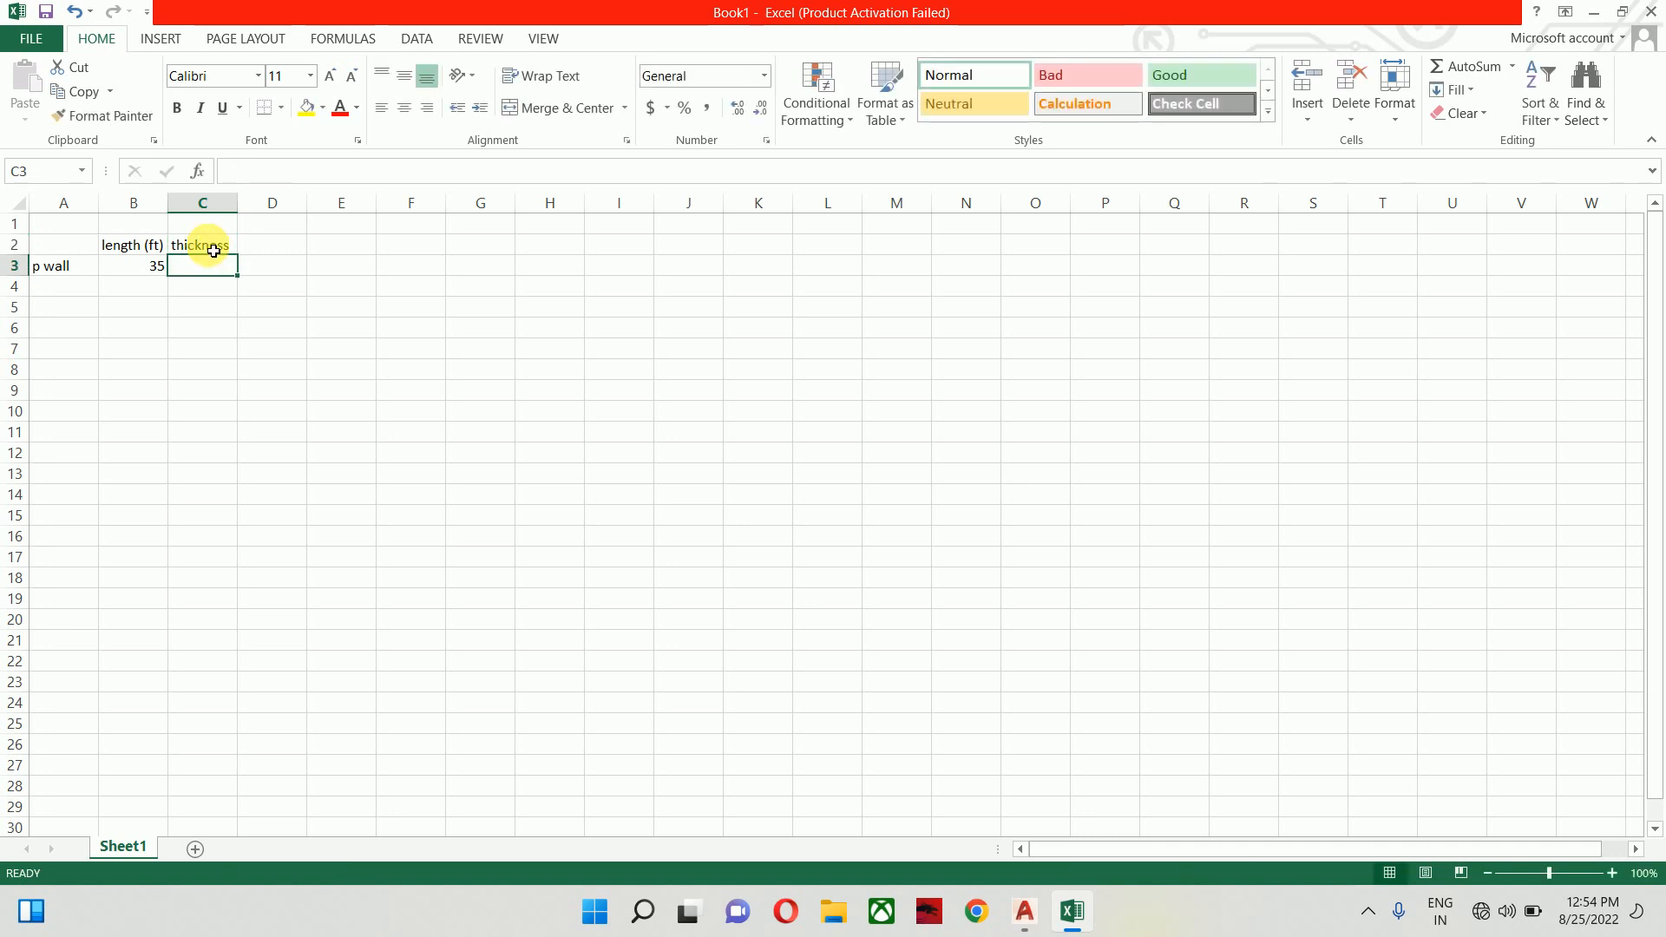
left_click(213, 251)
key("F2")
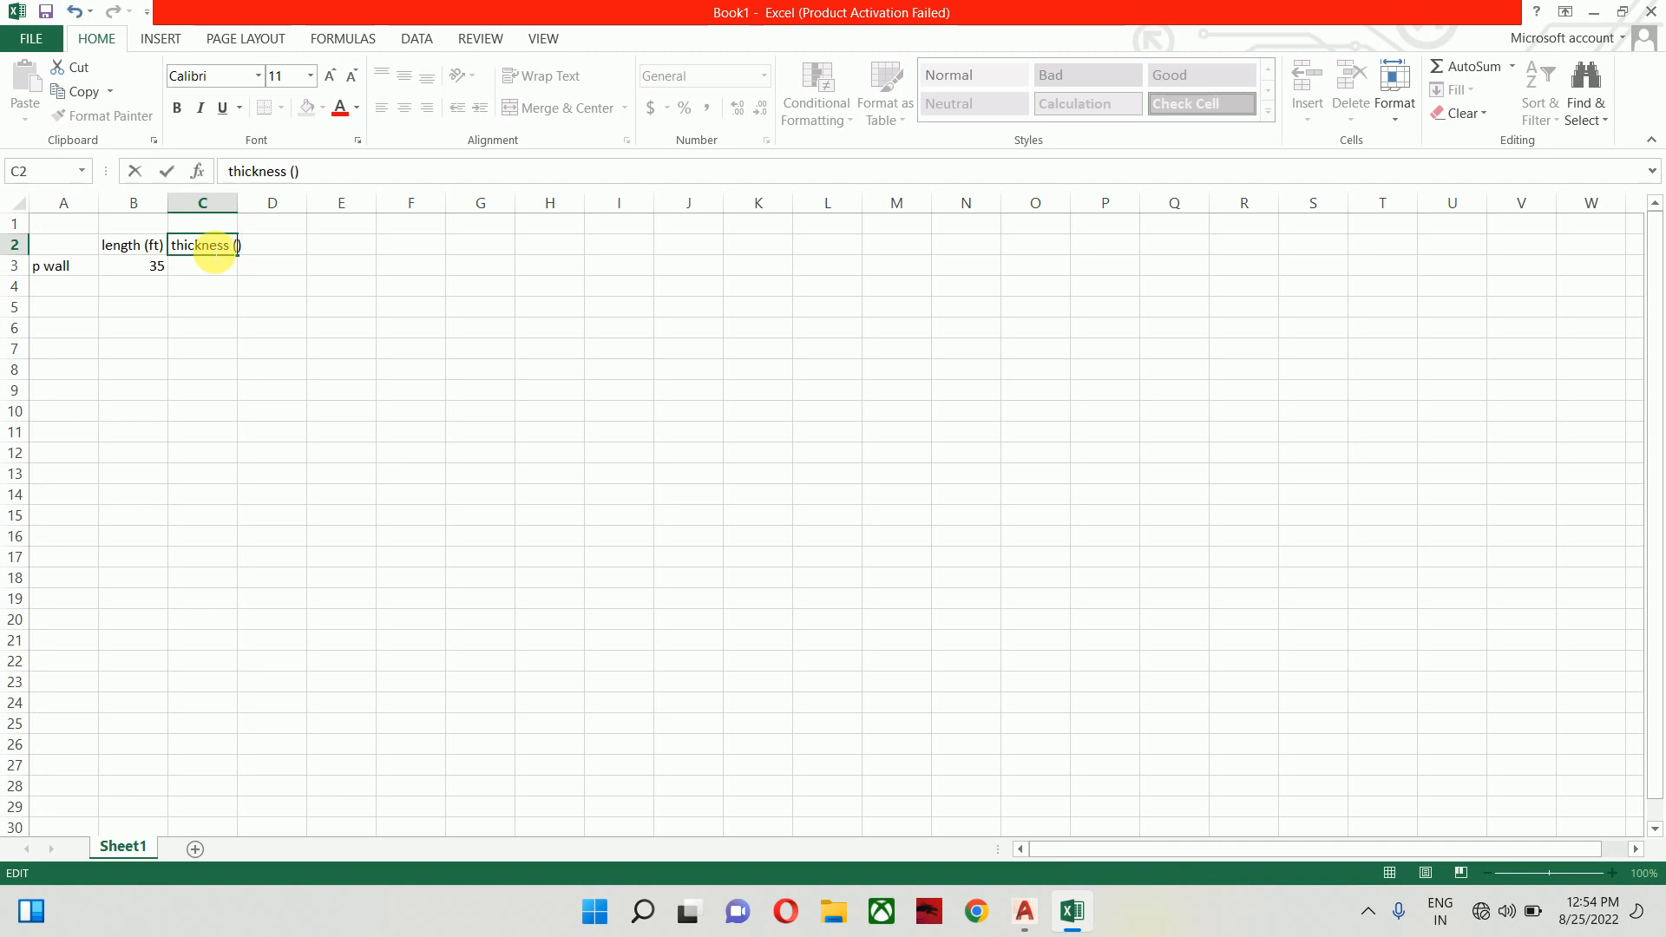
key("Return")
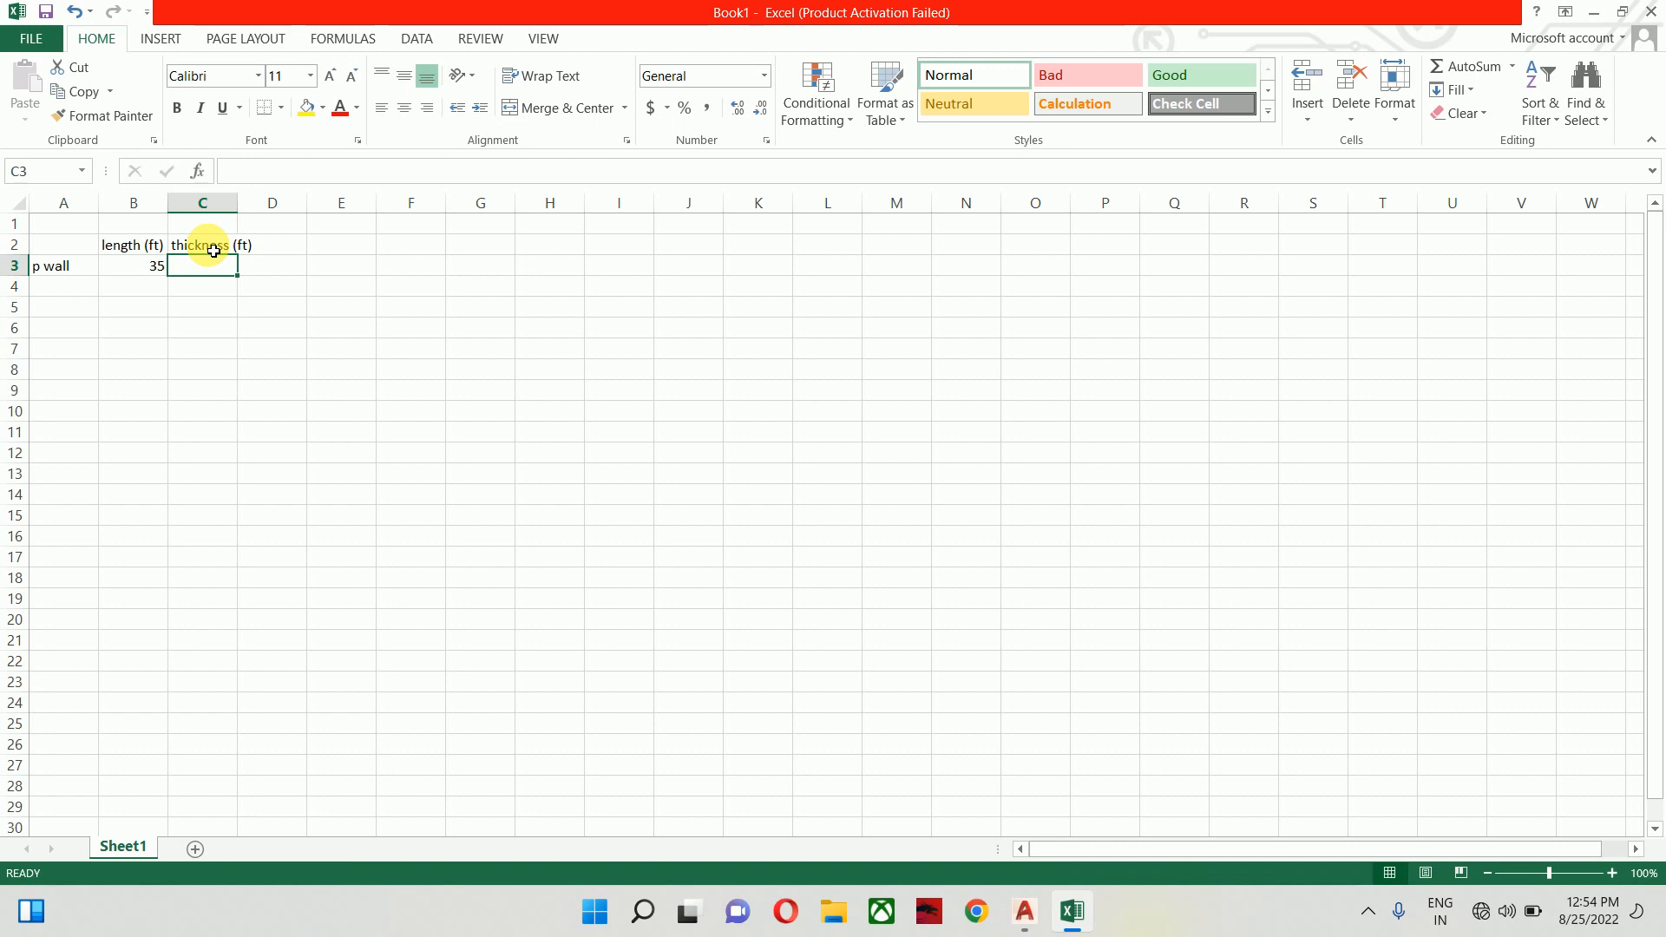
type(".45")
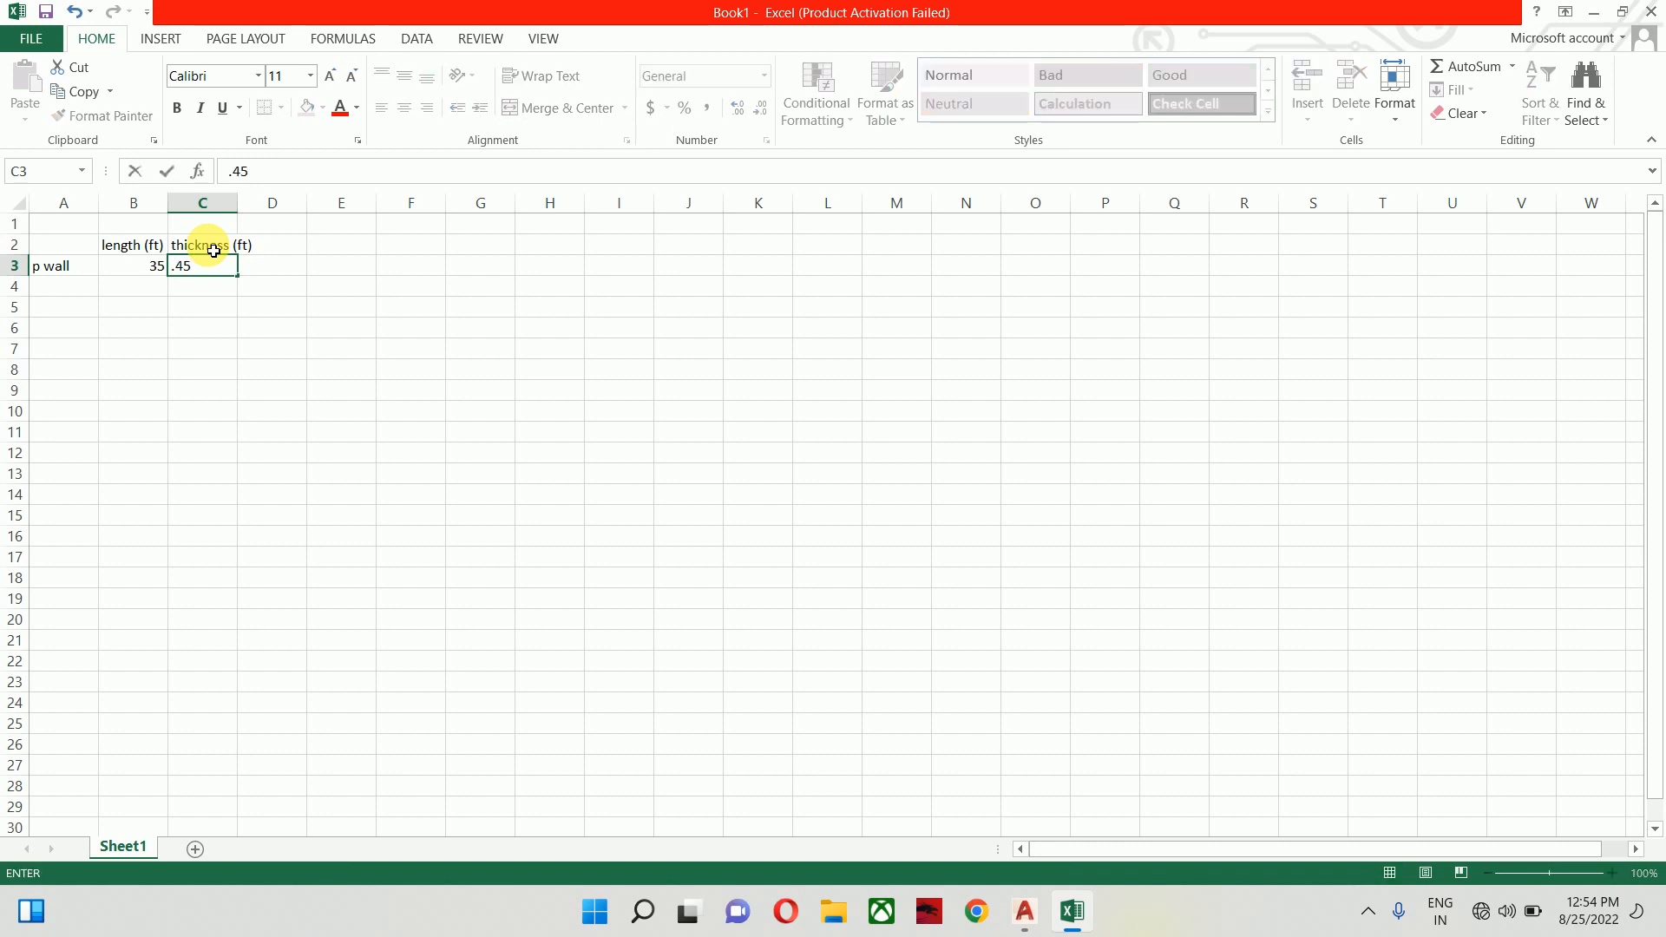
type("/12")
key("Return")
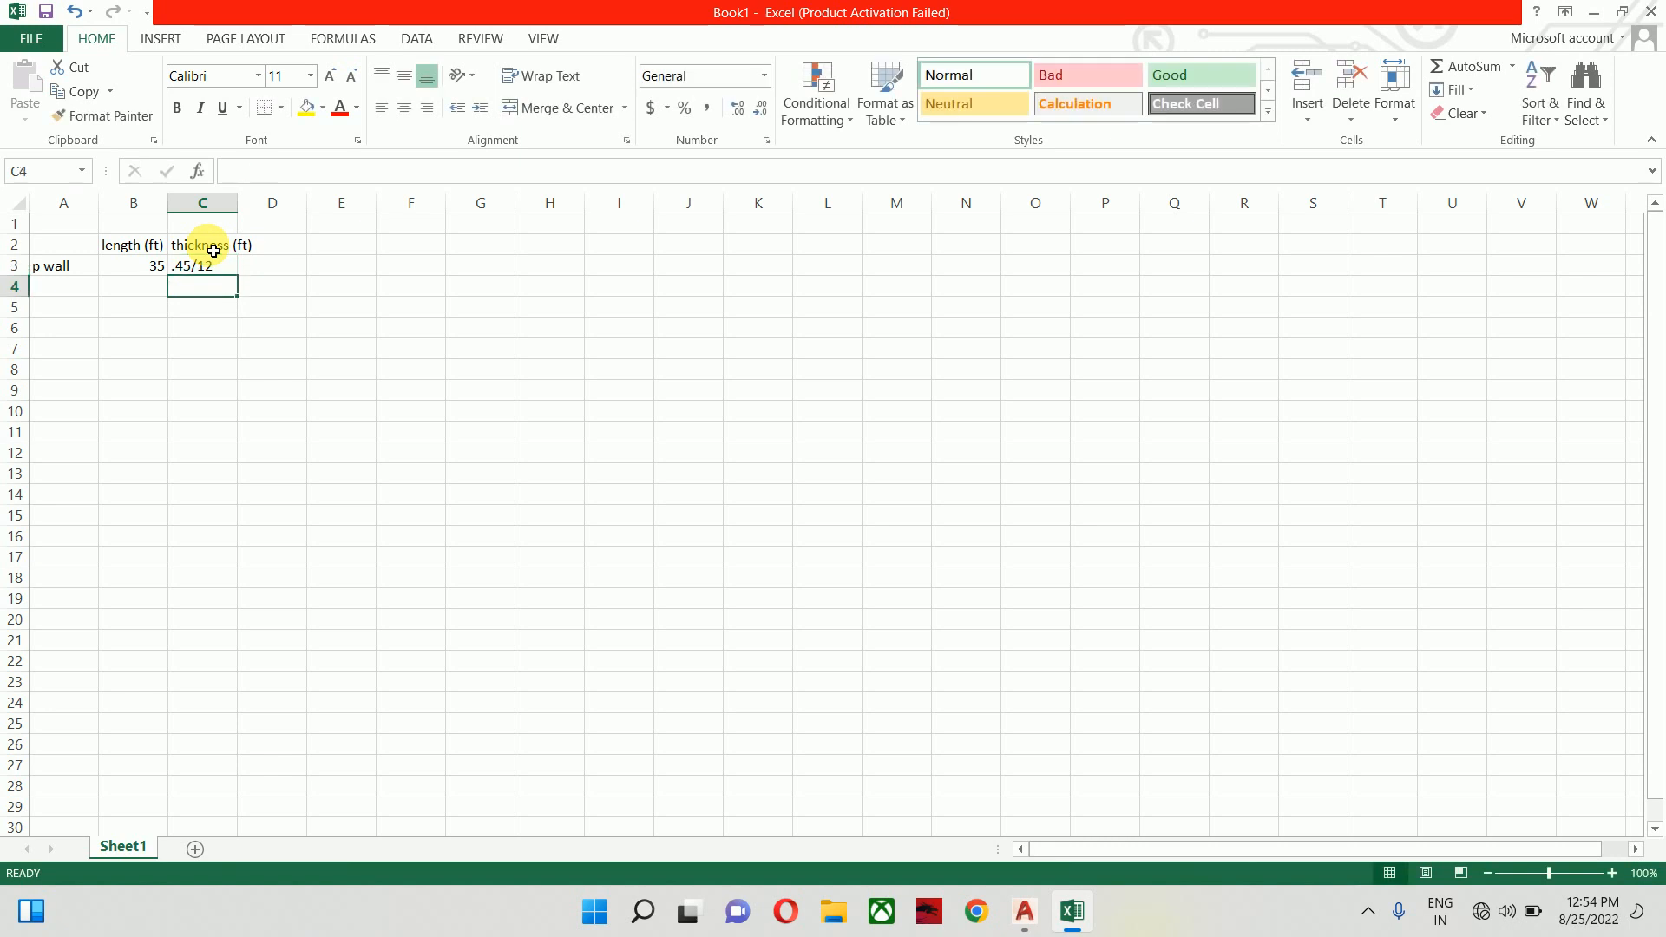
Enter the p wall's thickness in cell C3 as a formula dividing 4.5 by 12
key("Up")
type("=")
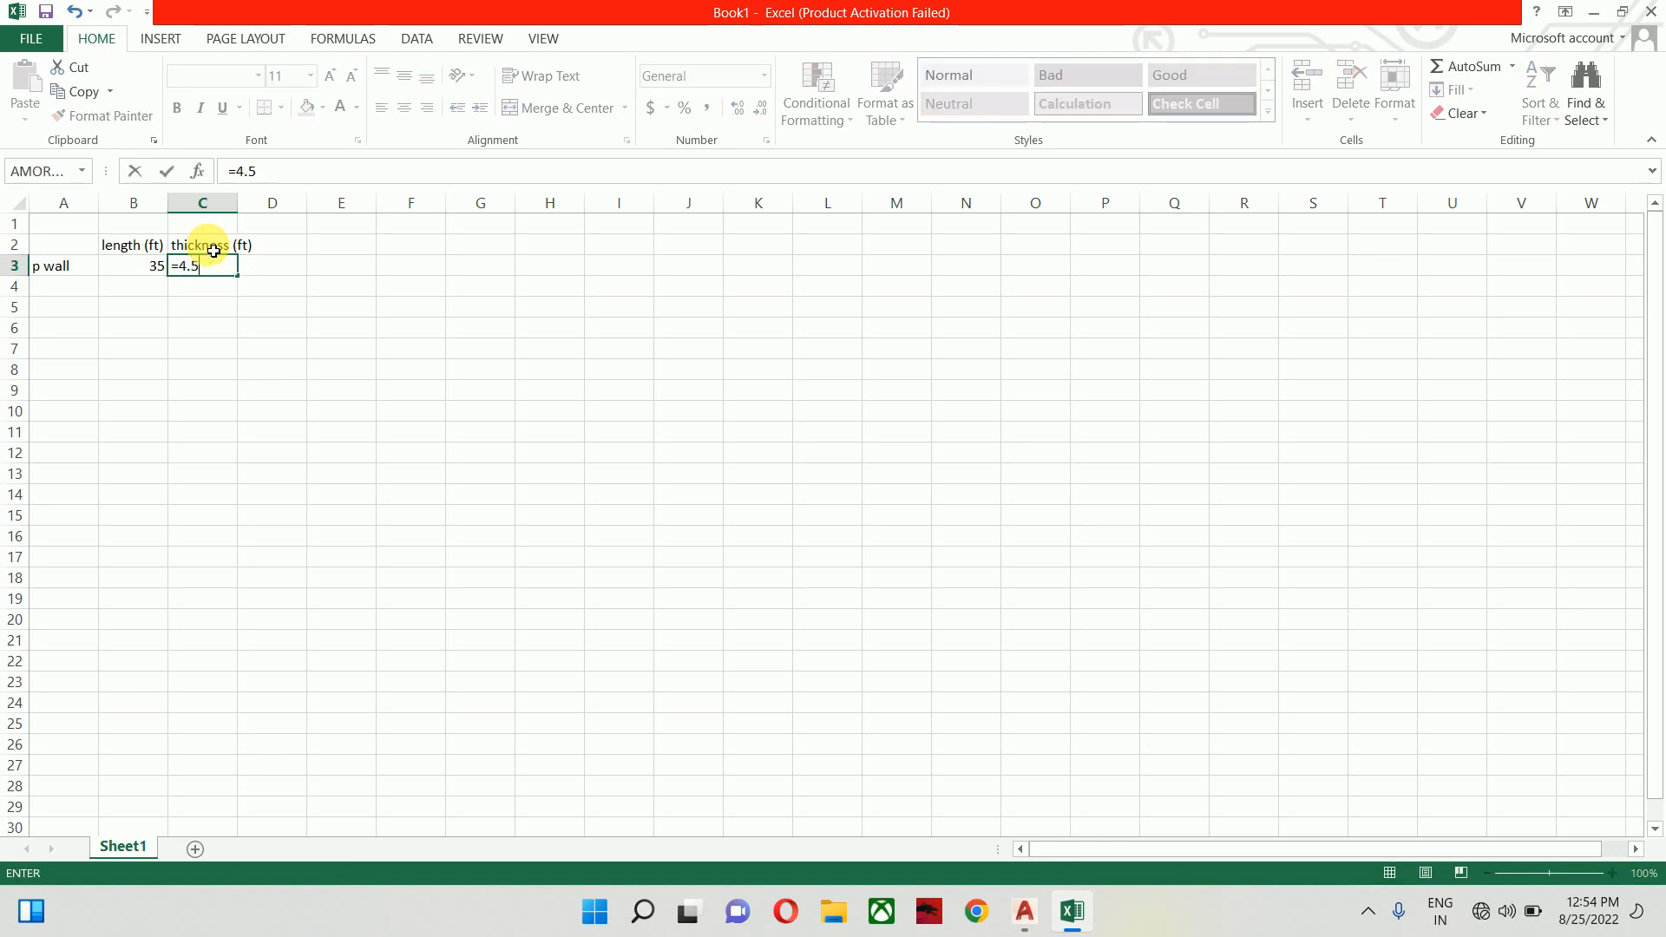
key("Return")
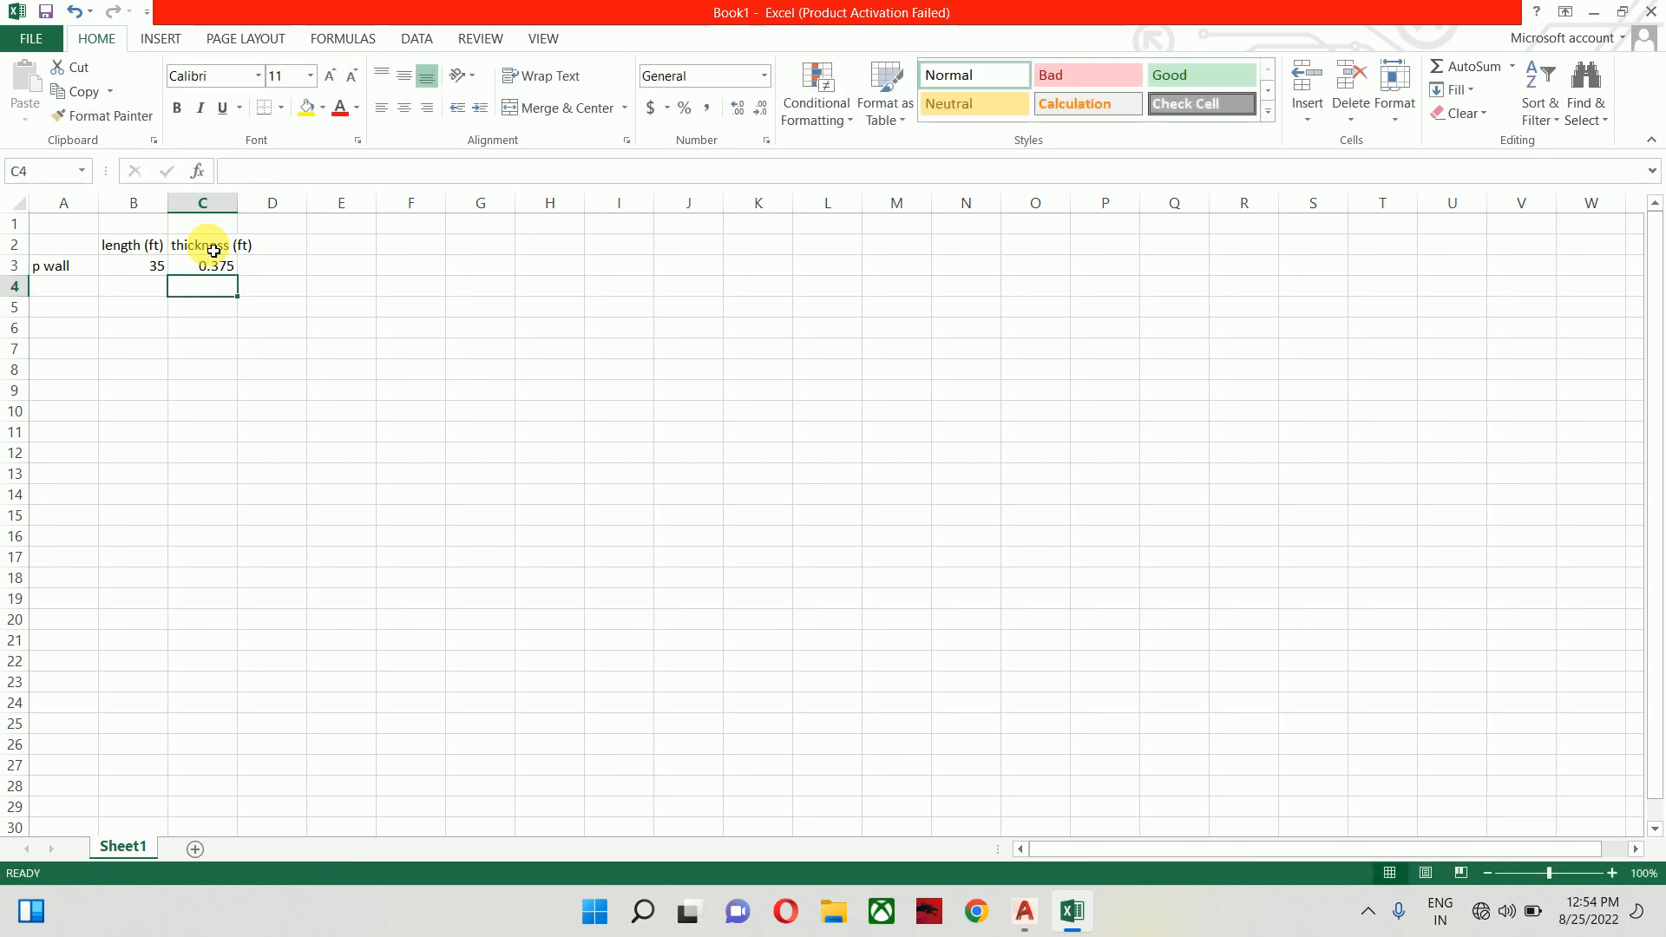
Enter the column header "height (ft)" in cell D2 and the p wall's height of 10 in D3
key("Up")
key("Right")
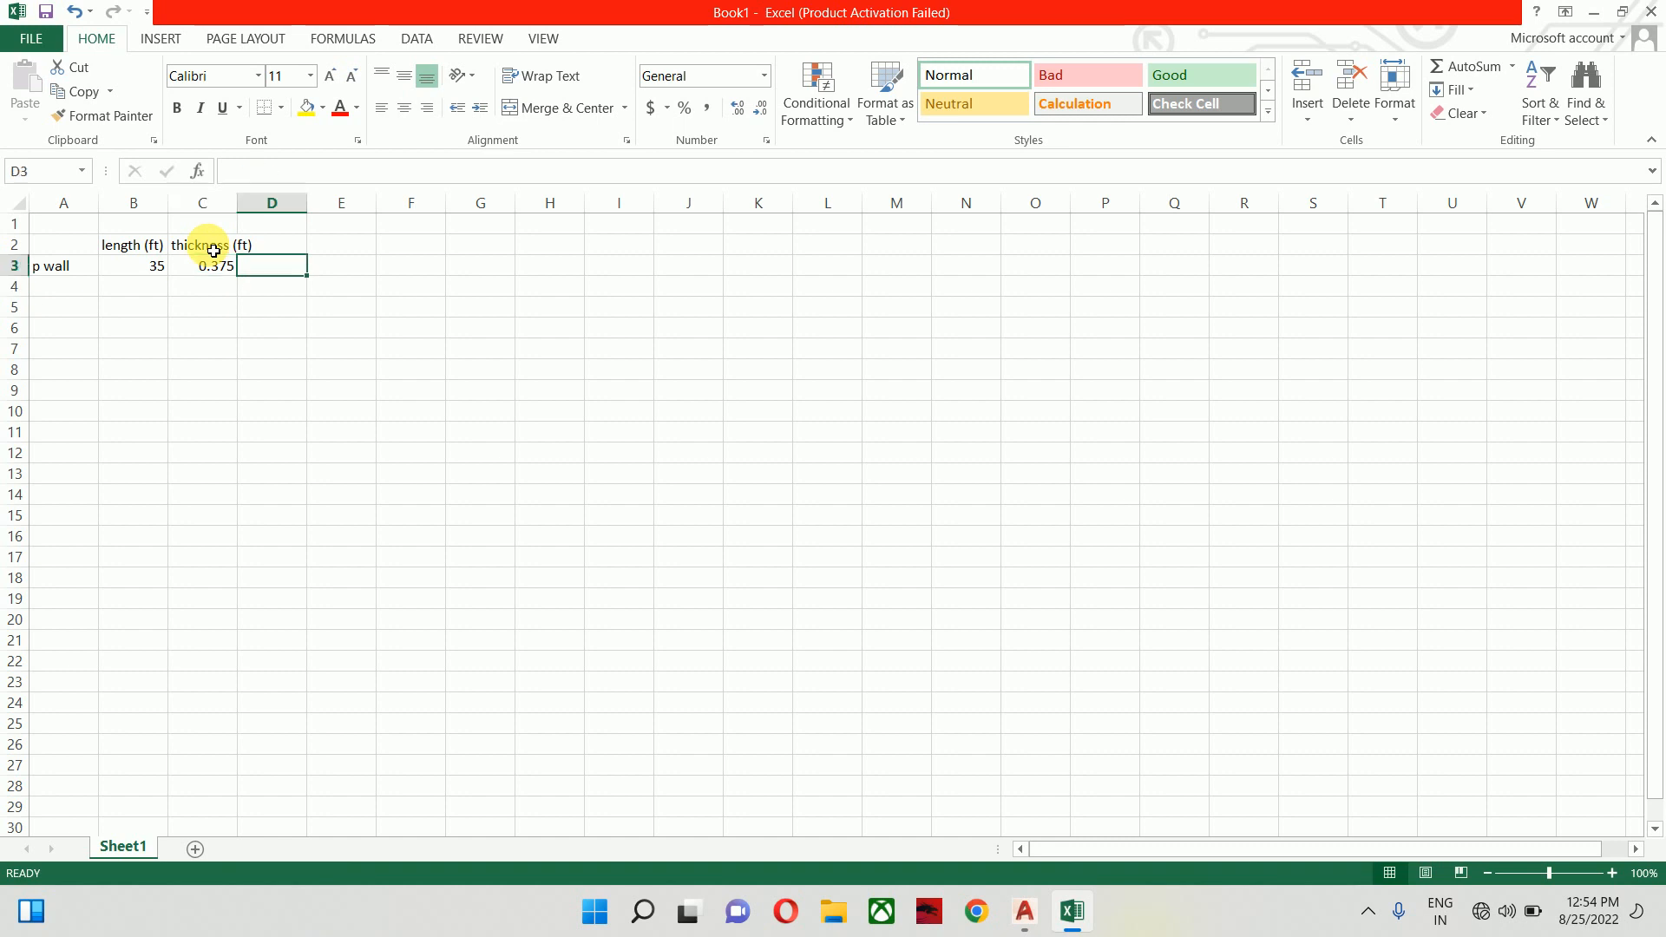
key("Up")
type("he")
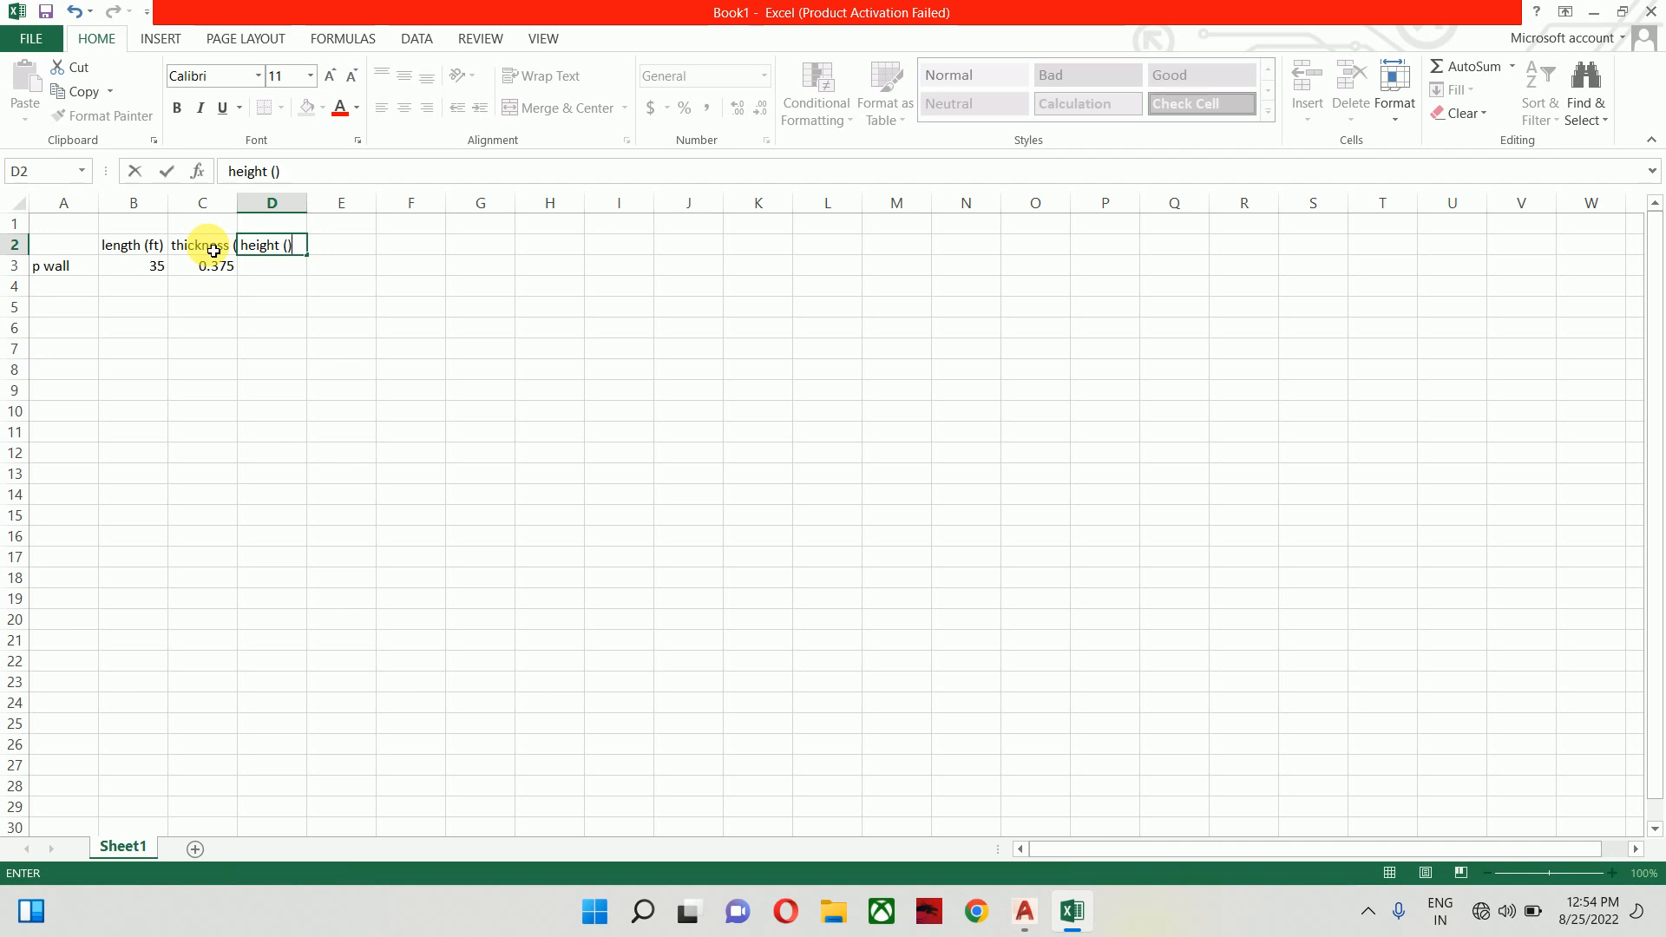
key("Left")
key("Right")
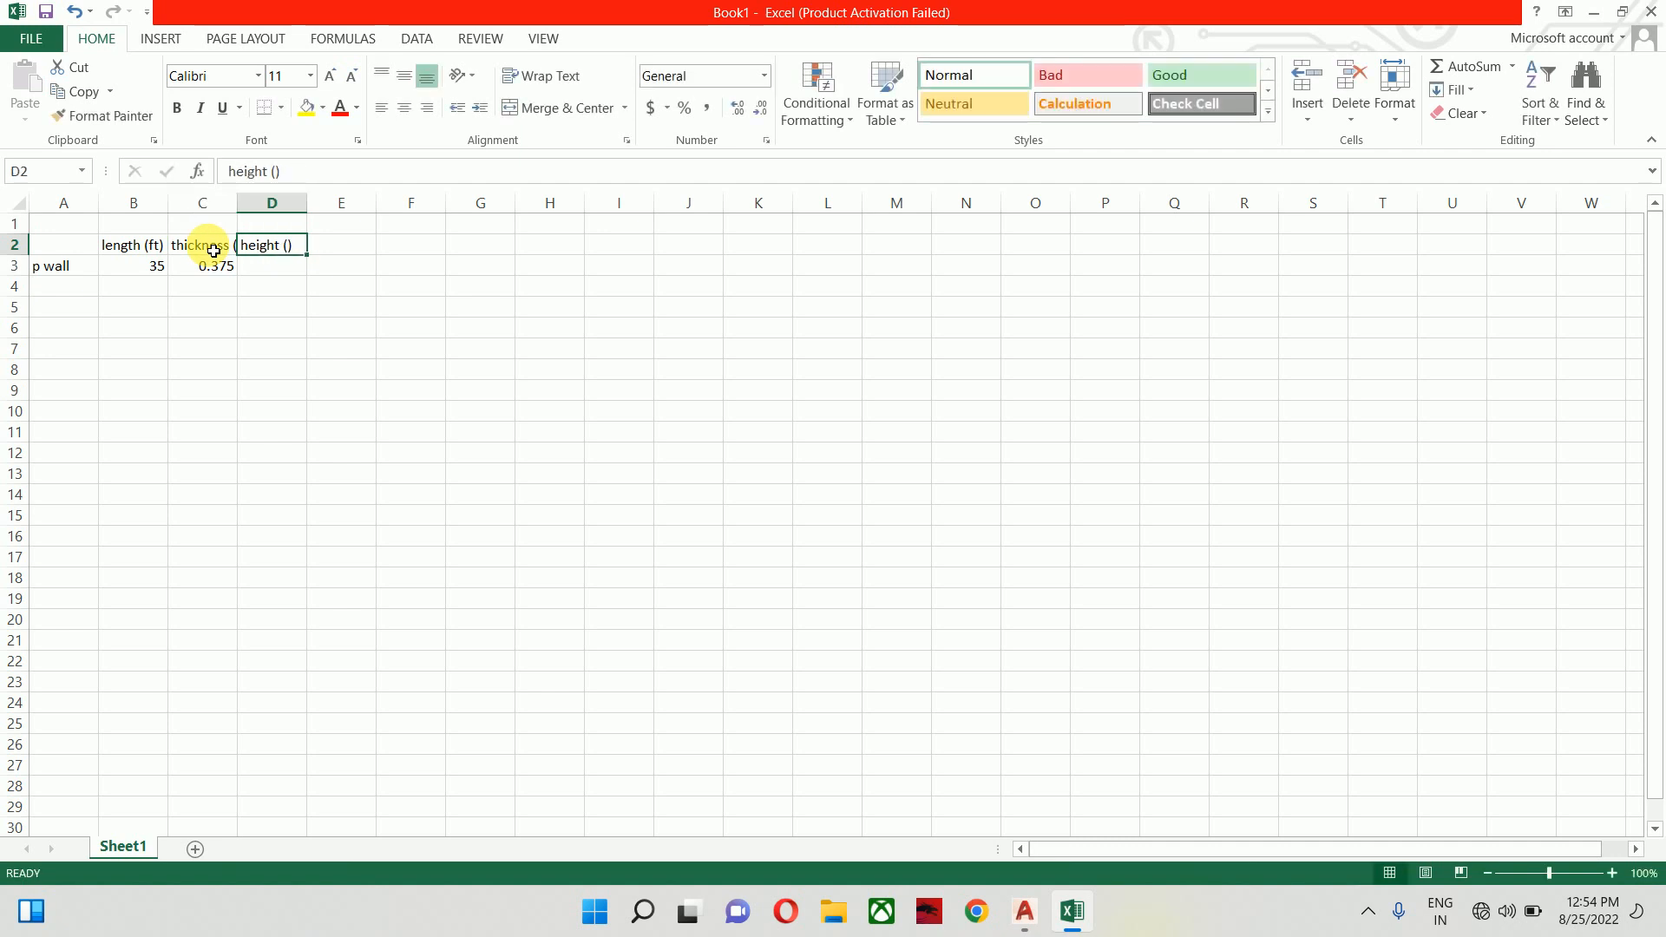
key("F2")
key("Left")
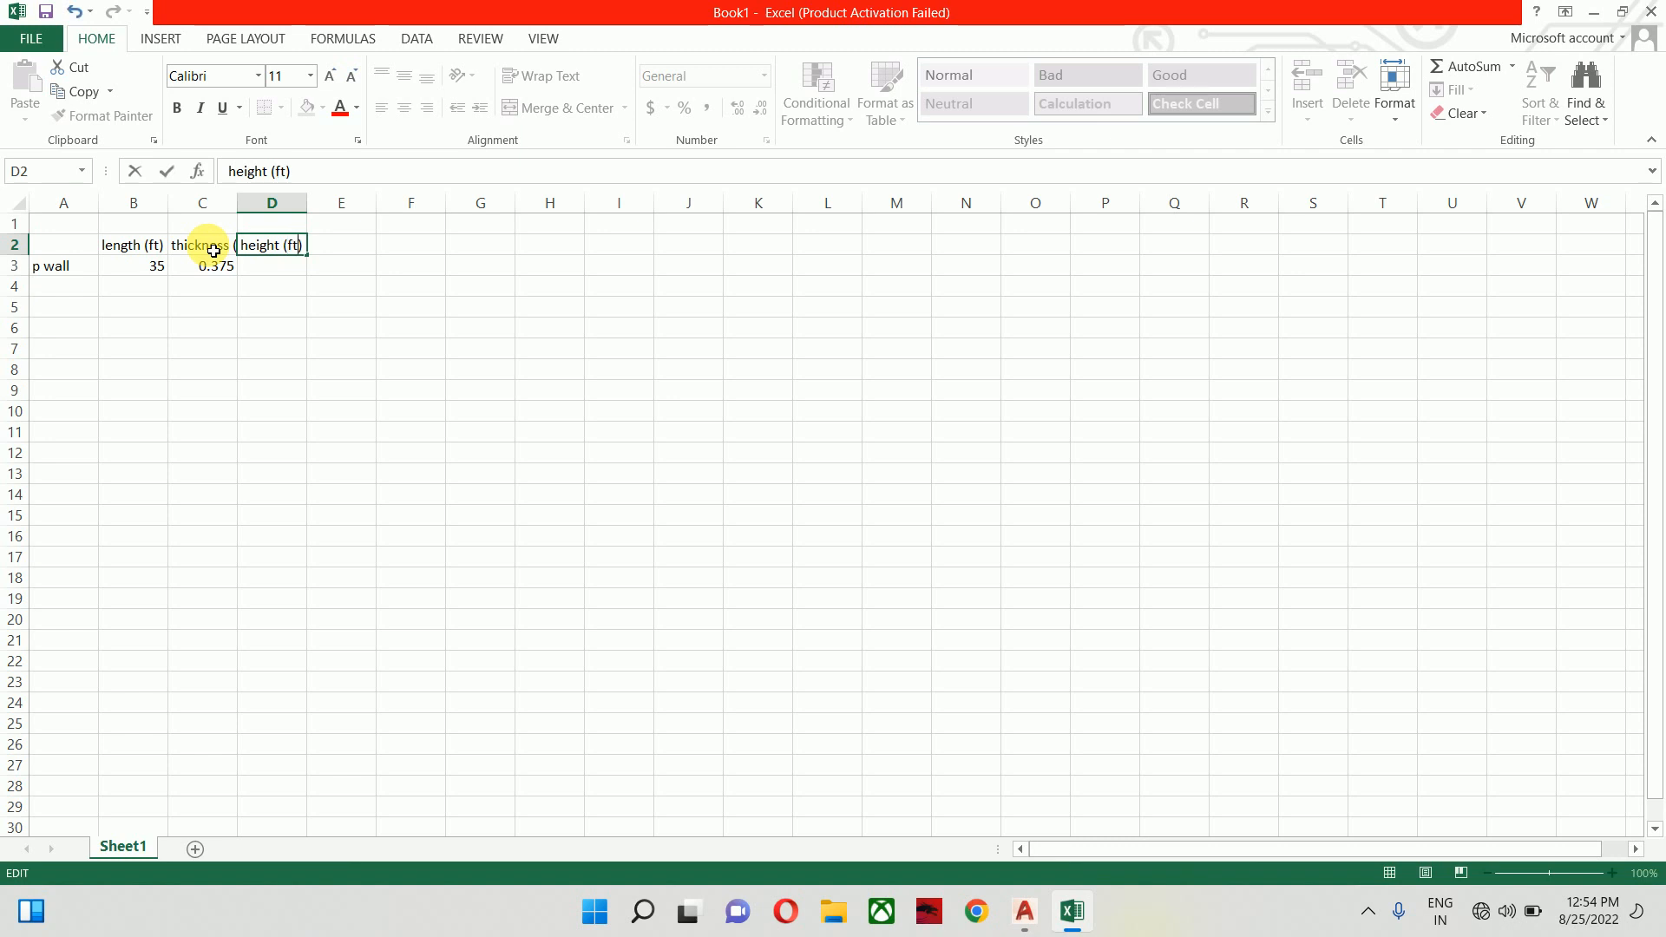
key("Return")
type("10")
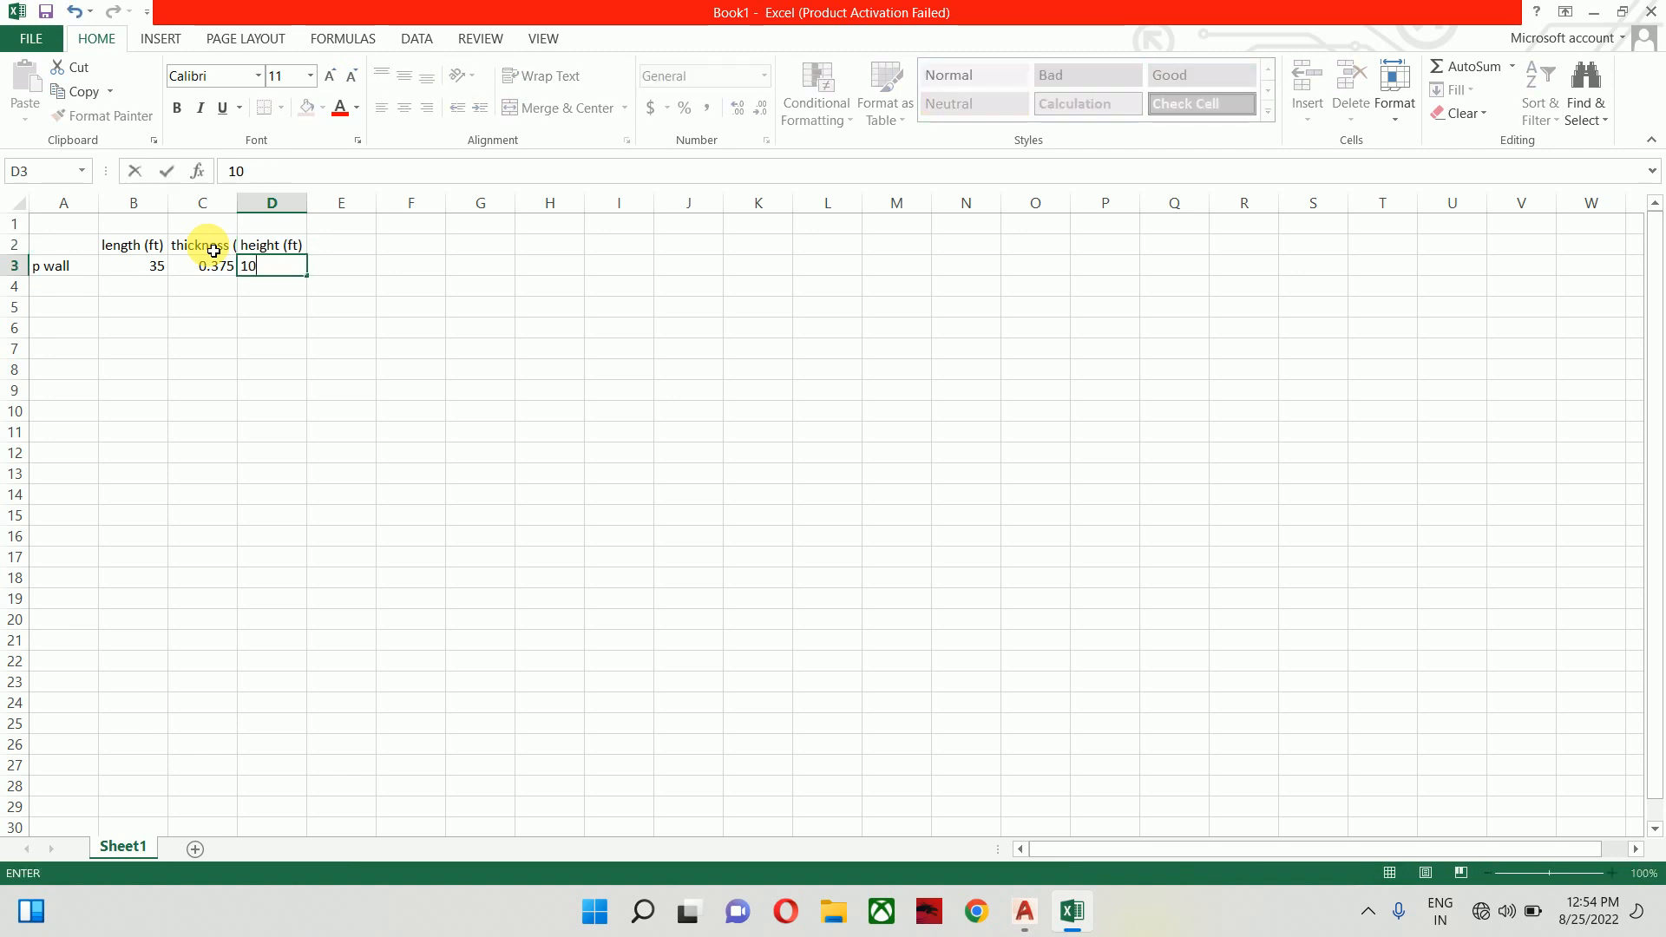
key("Return")
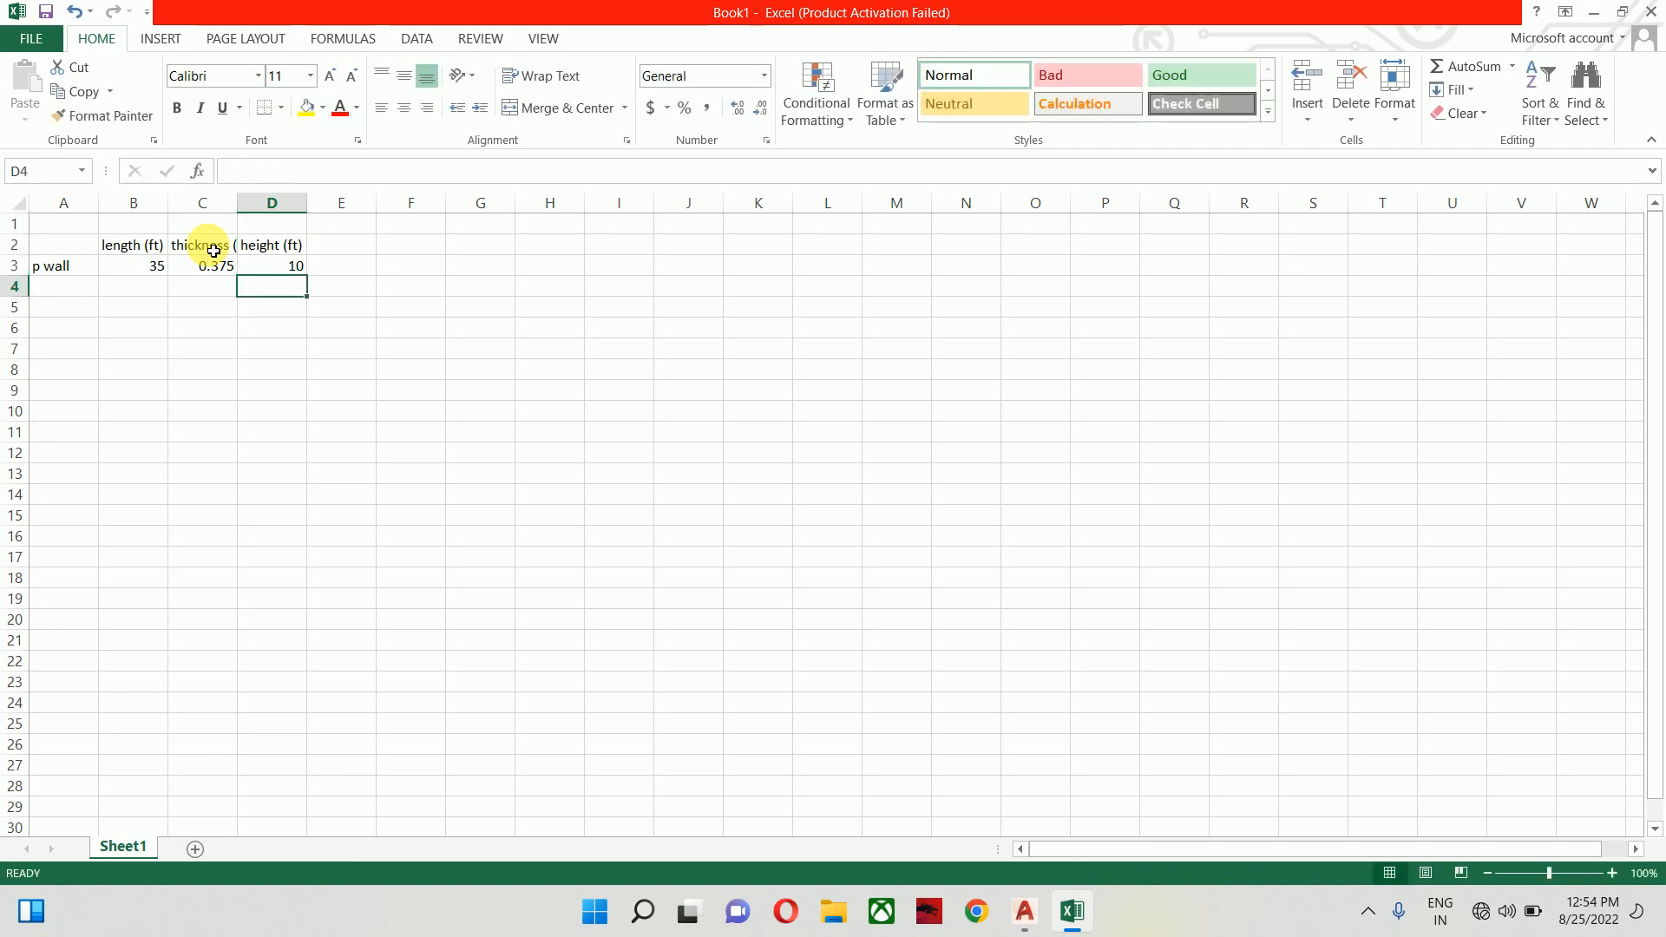
key("Up")
key("Right")
key("Up")
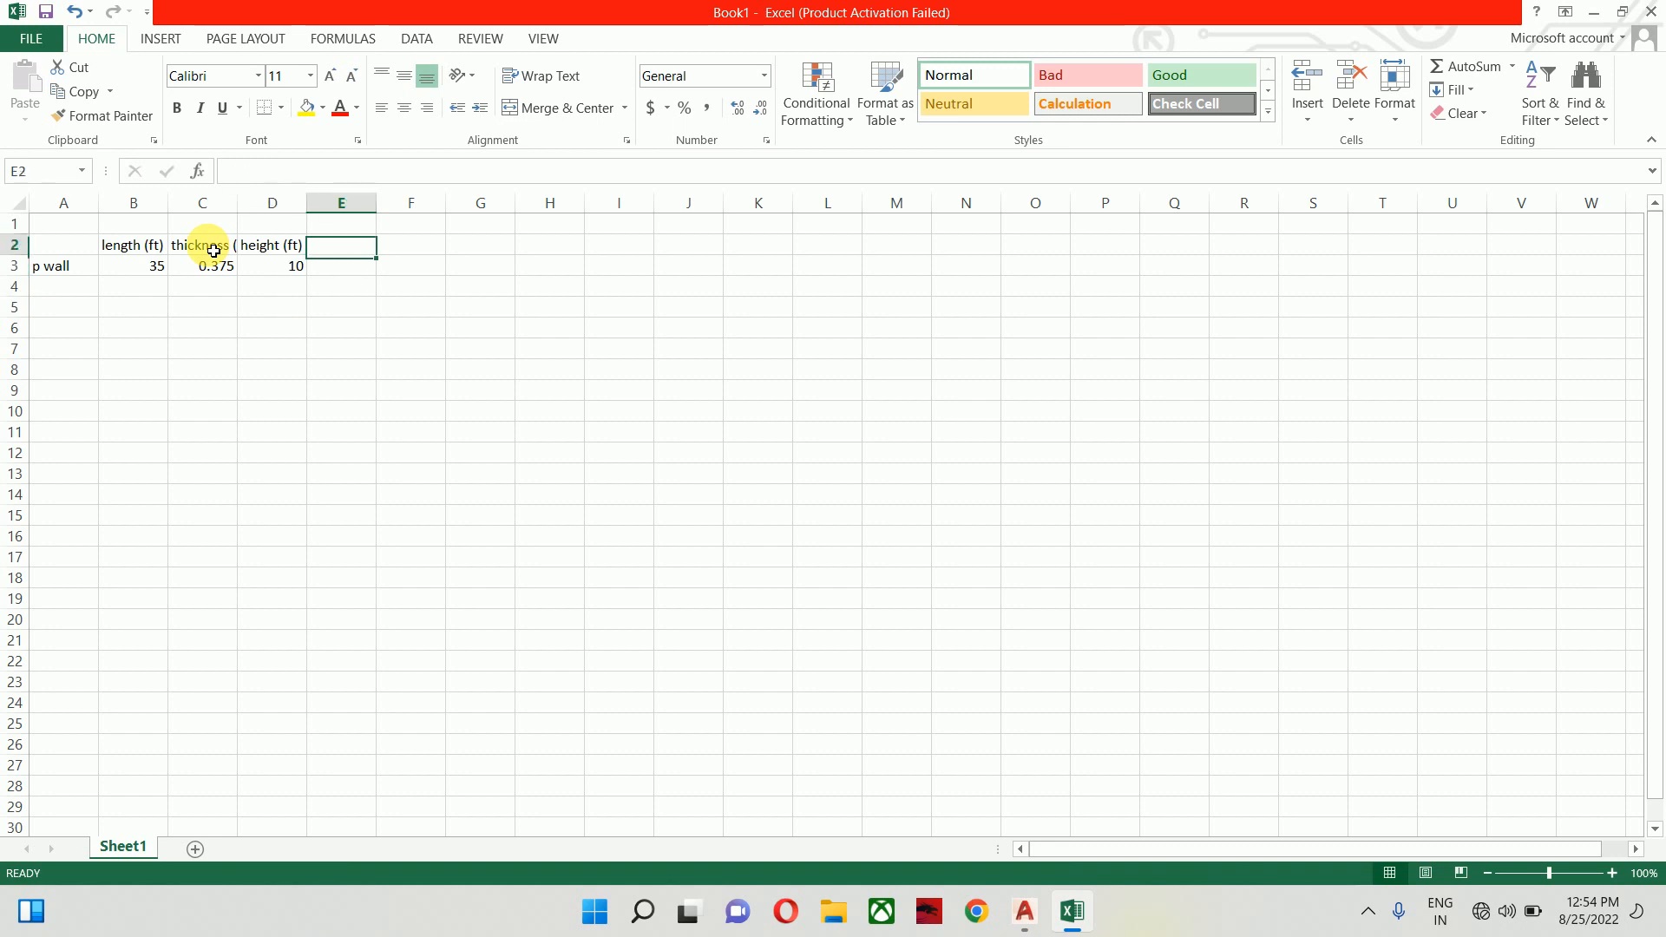
type("volume")
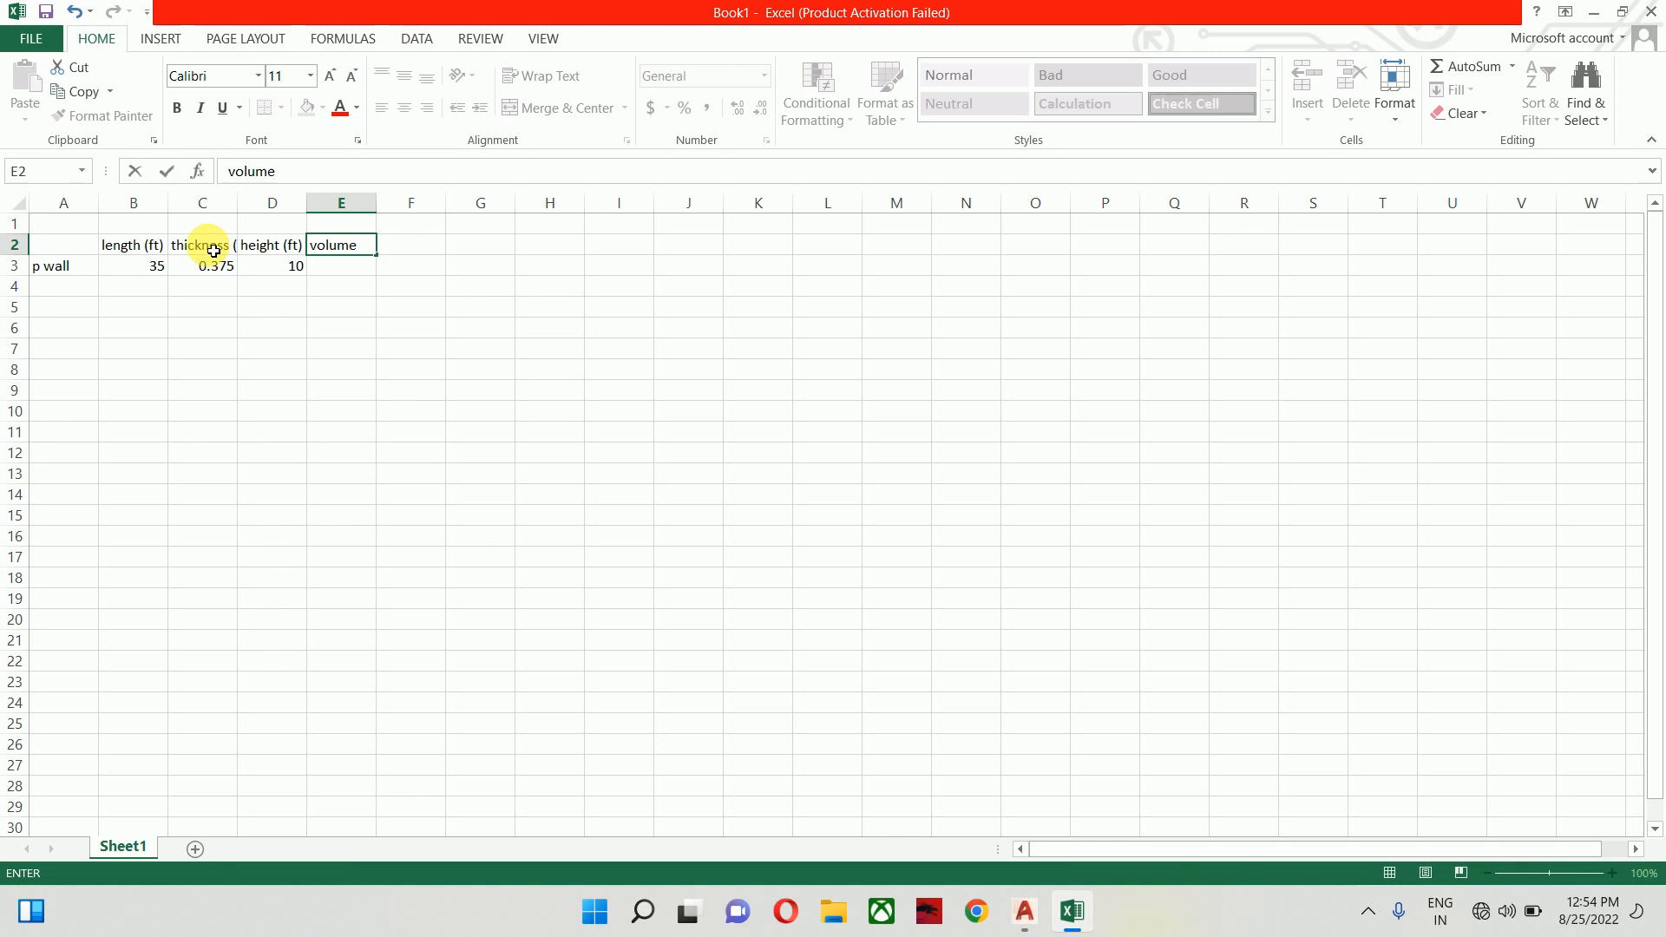
key("Return")
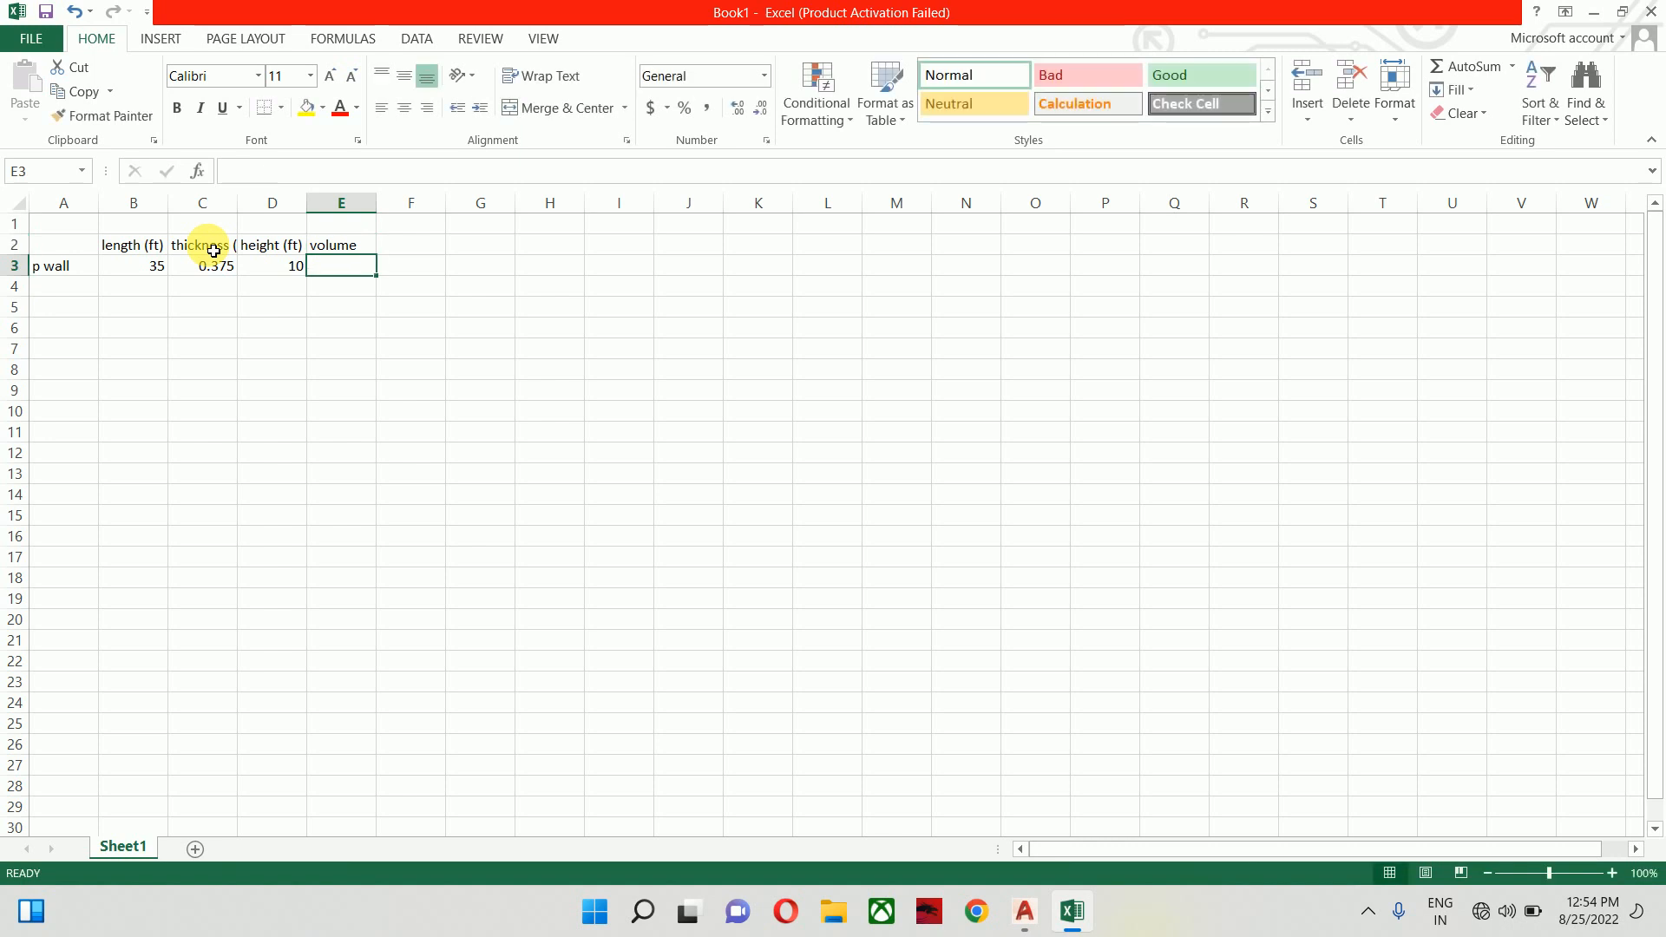
key("Up")
key("BackSpace")
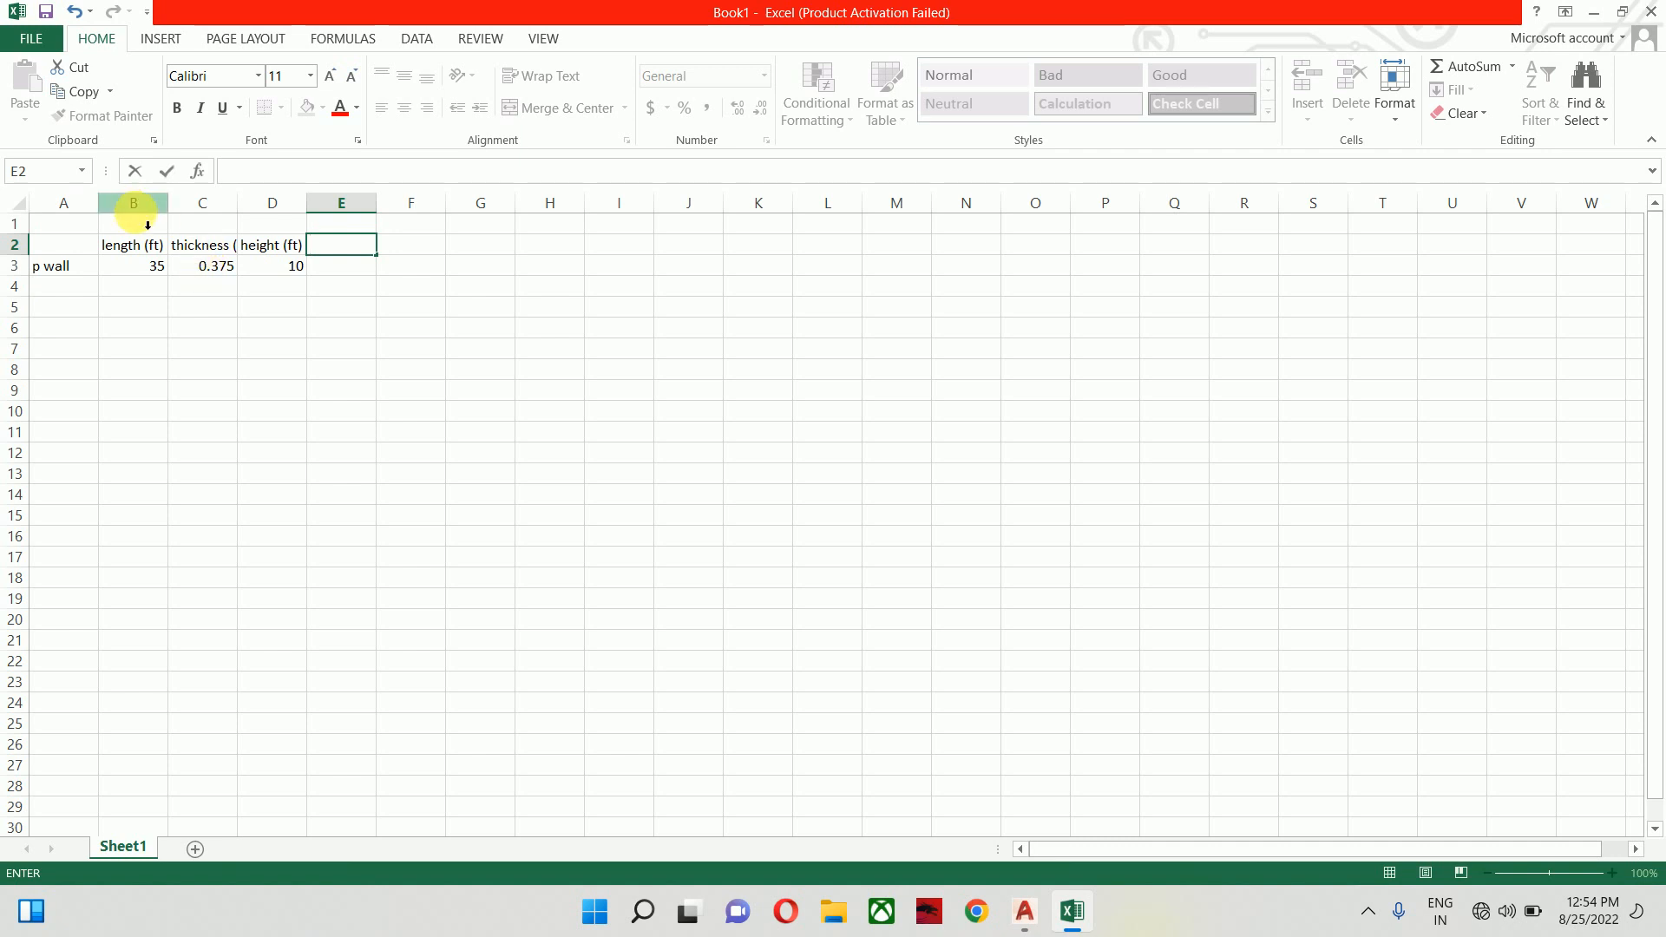
Move the thickness column from column C to column F
right_click(204, 209)
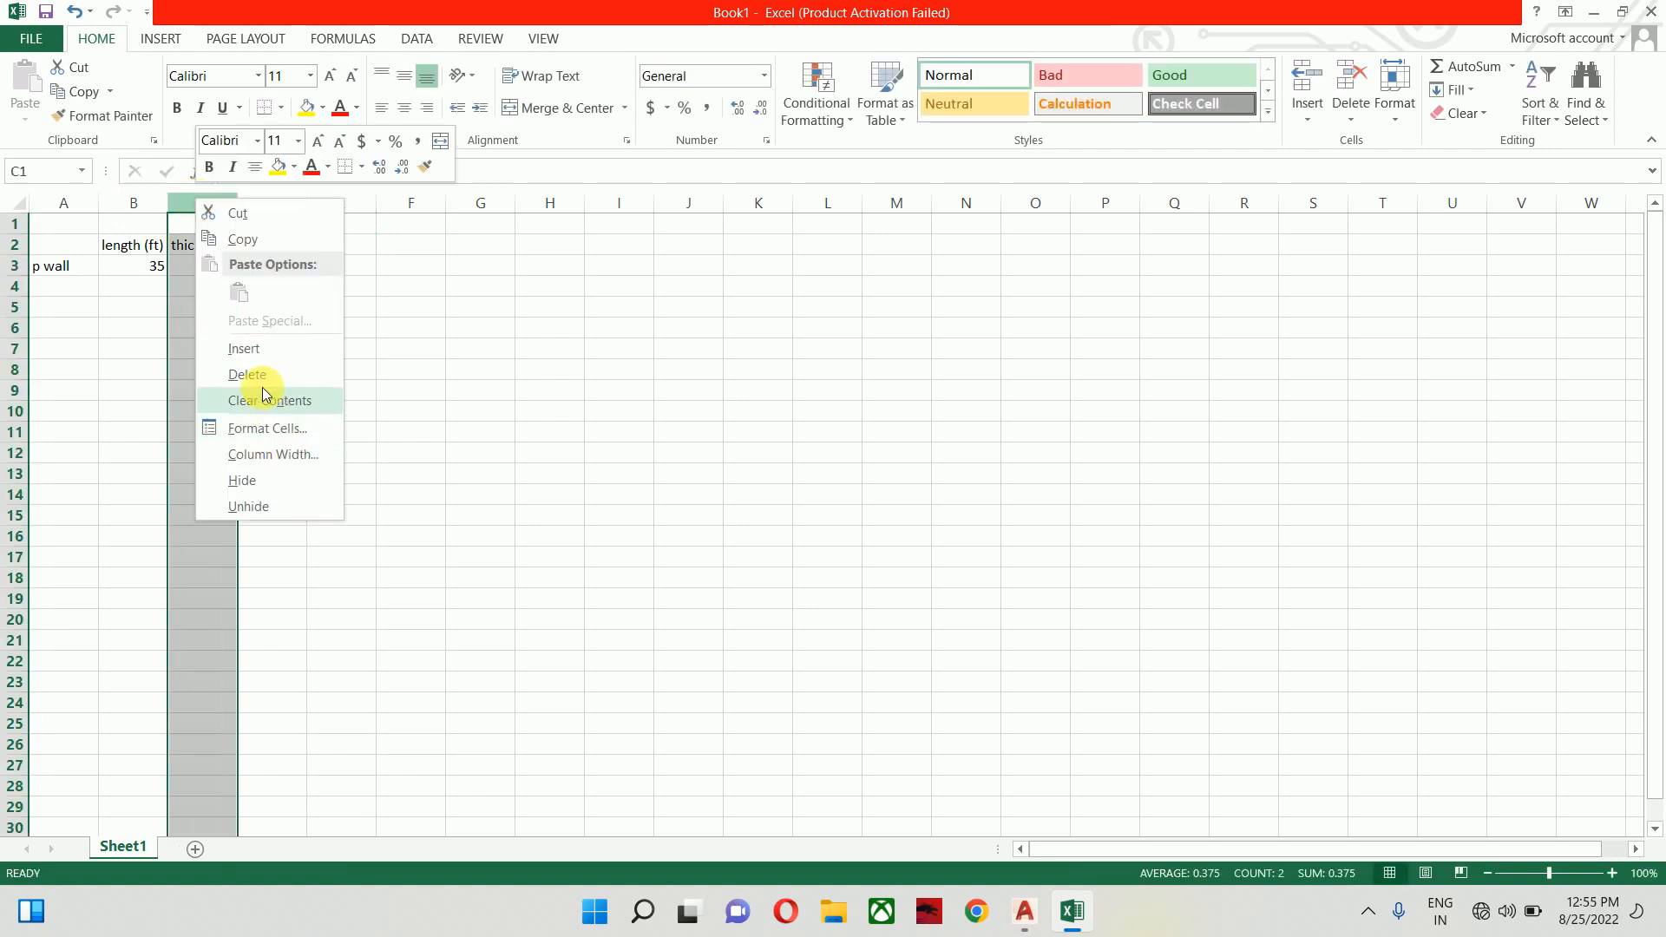
left_click(234, 213)
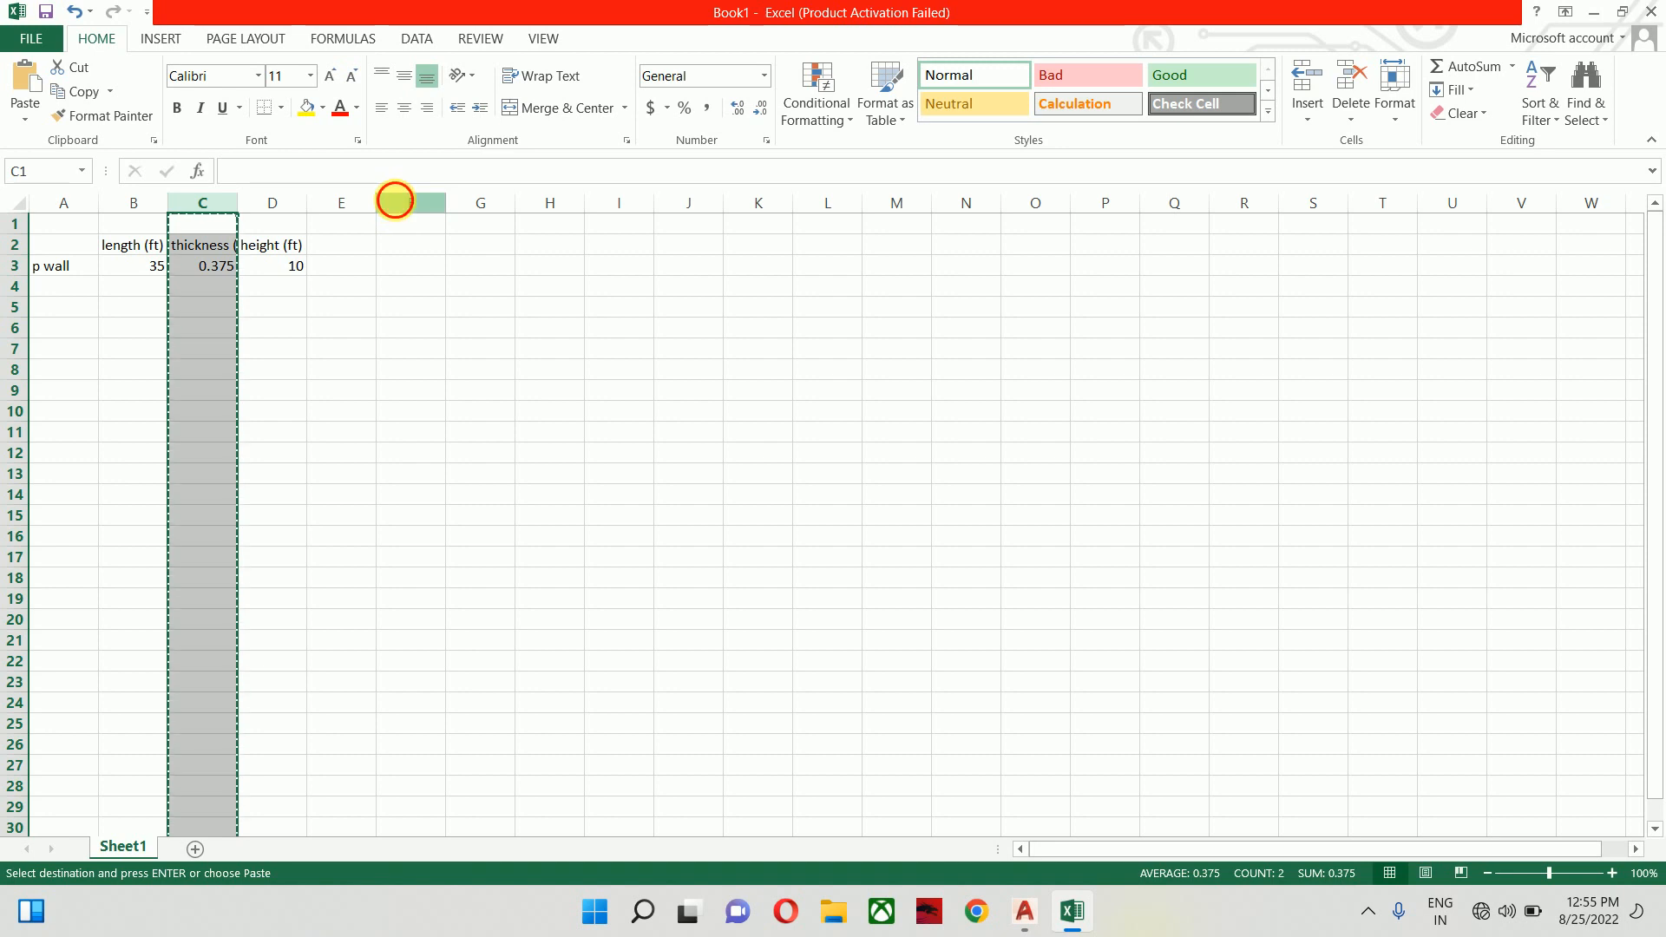
left_click(409, 206)
key("ctrl+v")
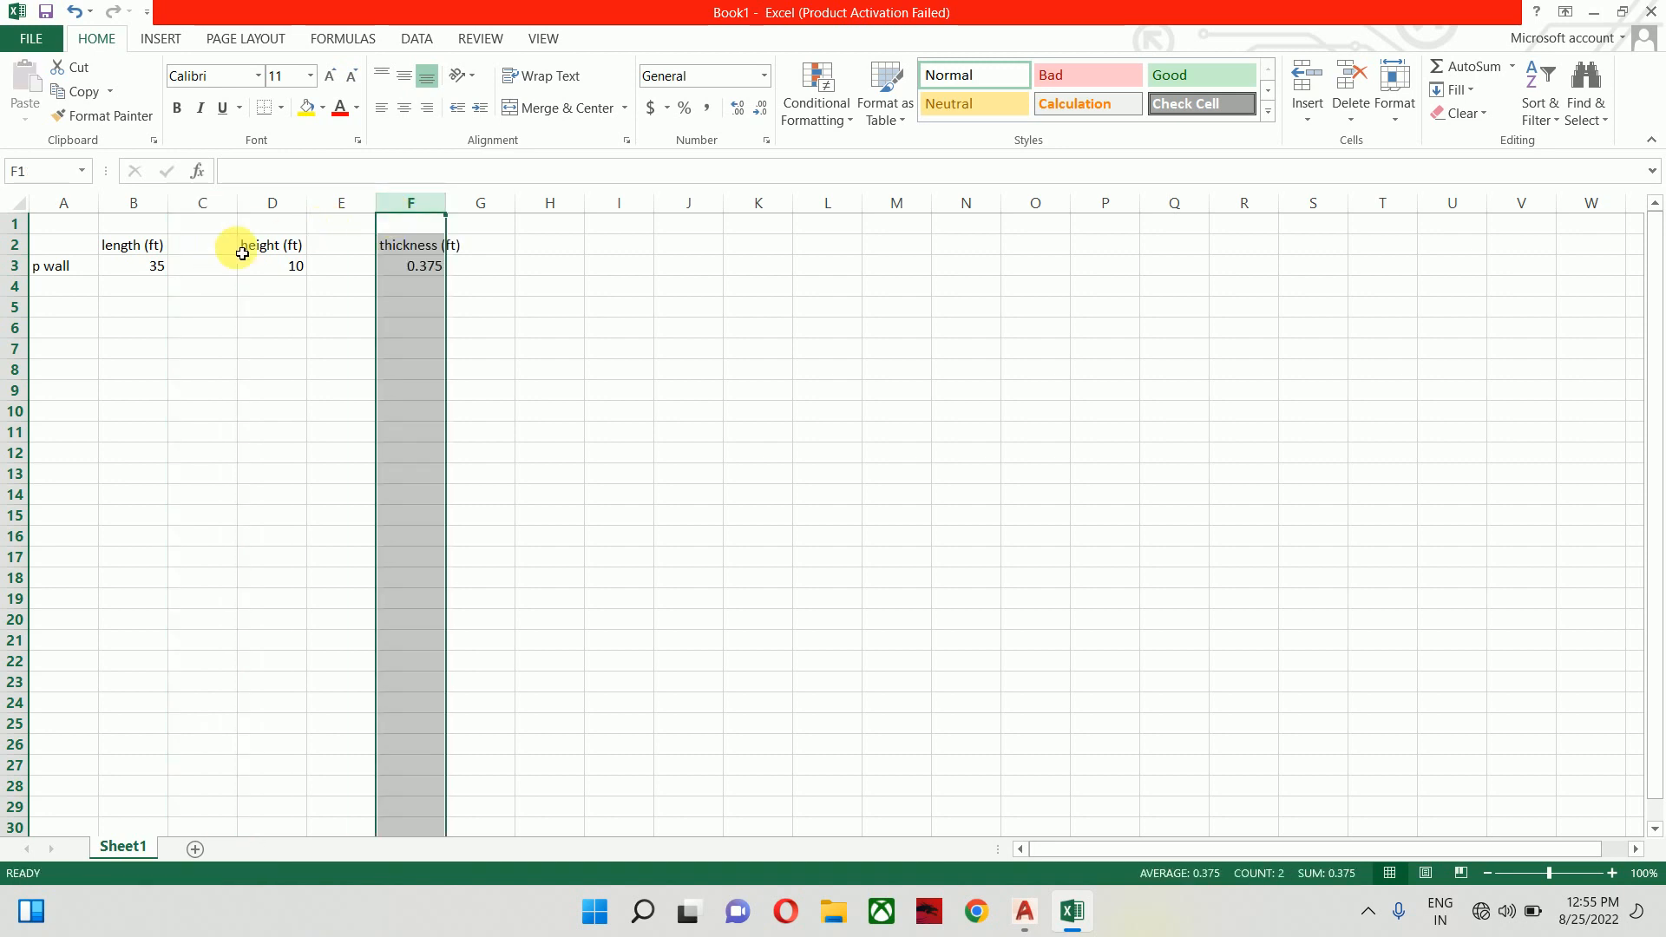
Delete the empty column C between the length and height columns
left_click(213, 213)
right_click(213, 213)
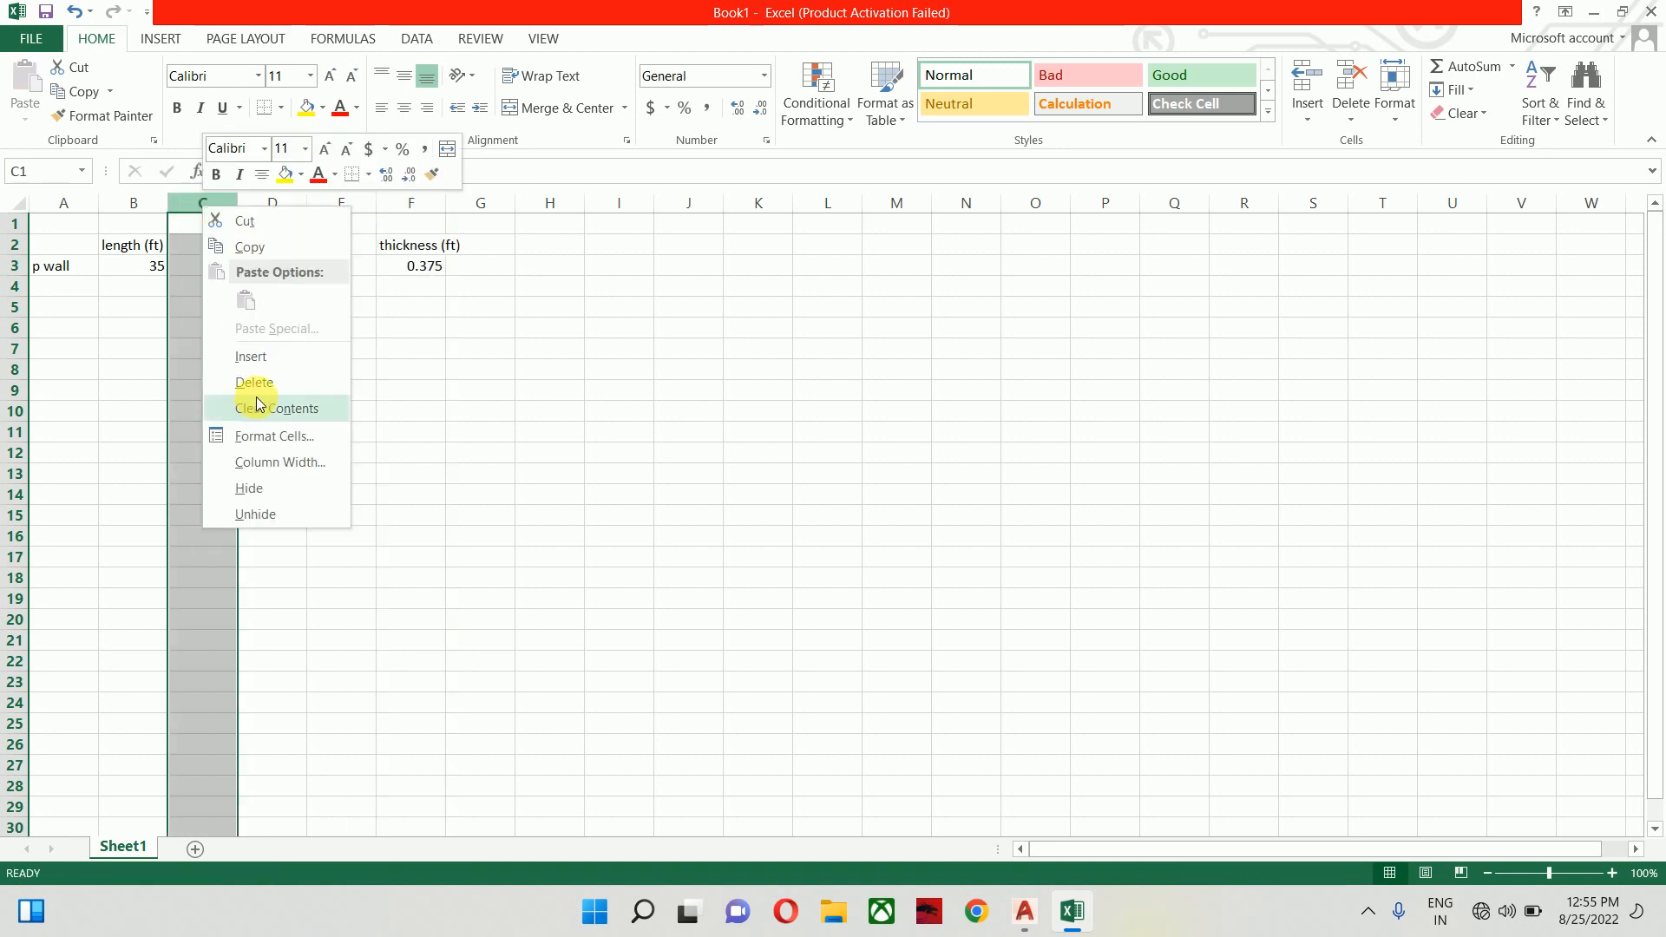
left_click(262, 393)
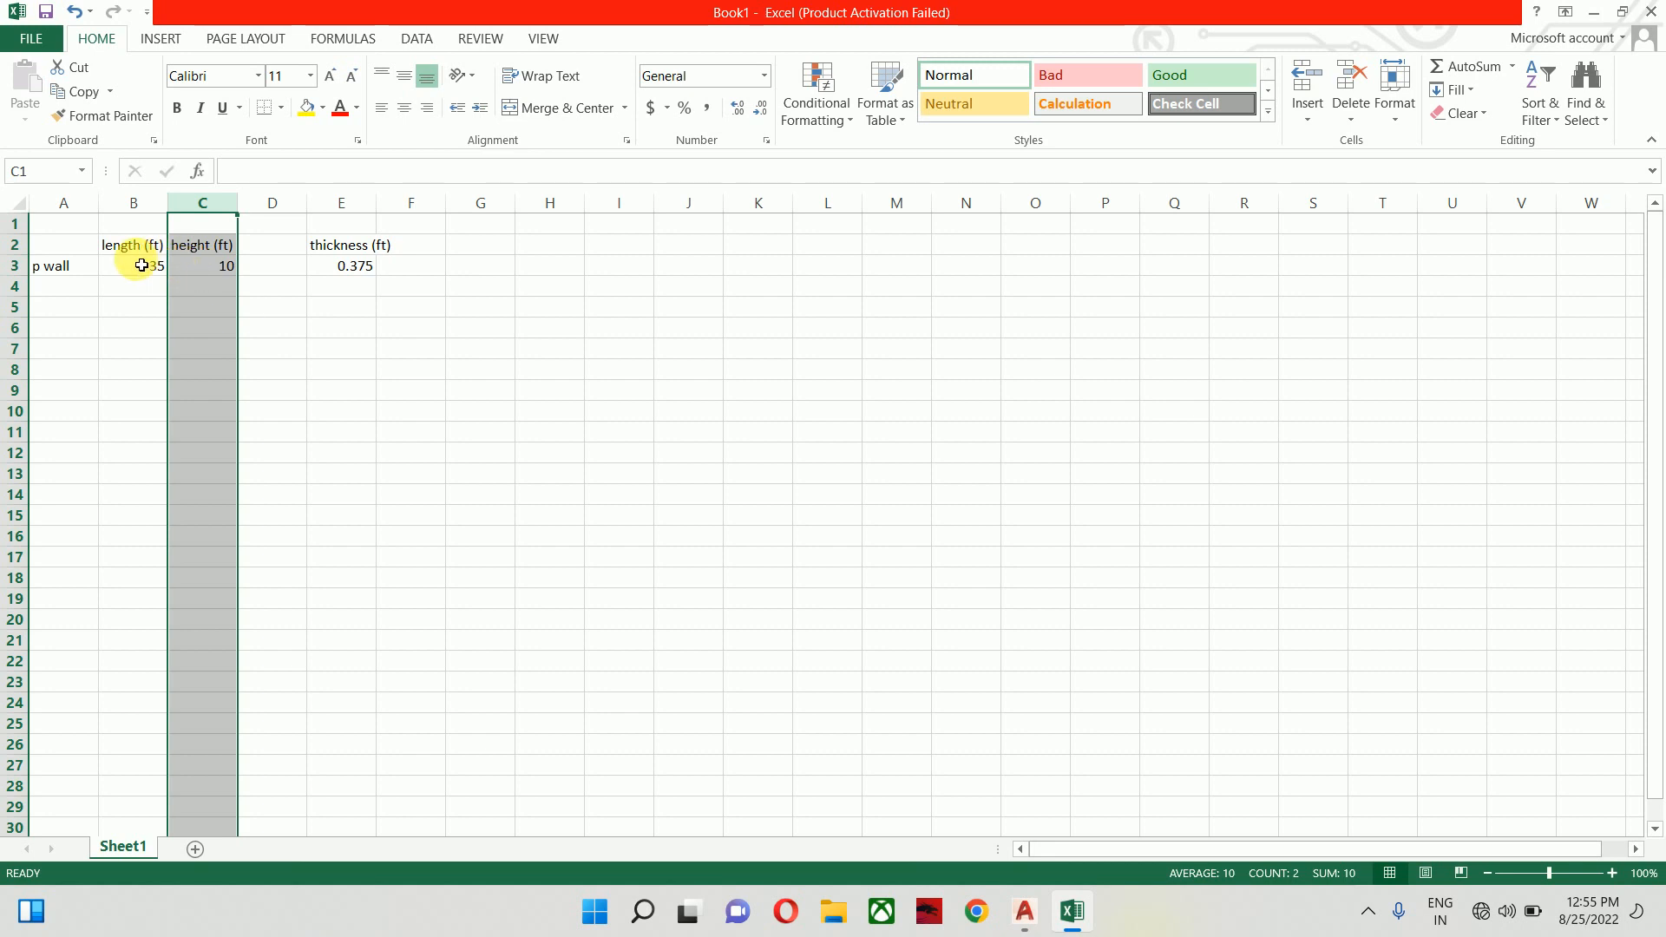
Enter the column header "opening area" in cell D2, between the height and thickness columns
left_click(275, 247)
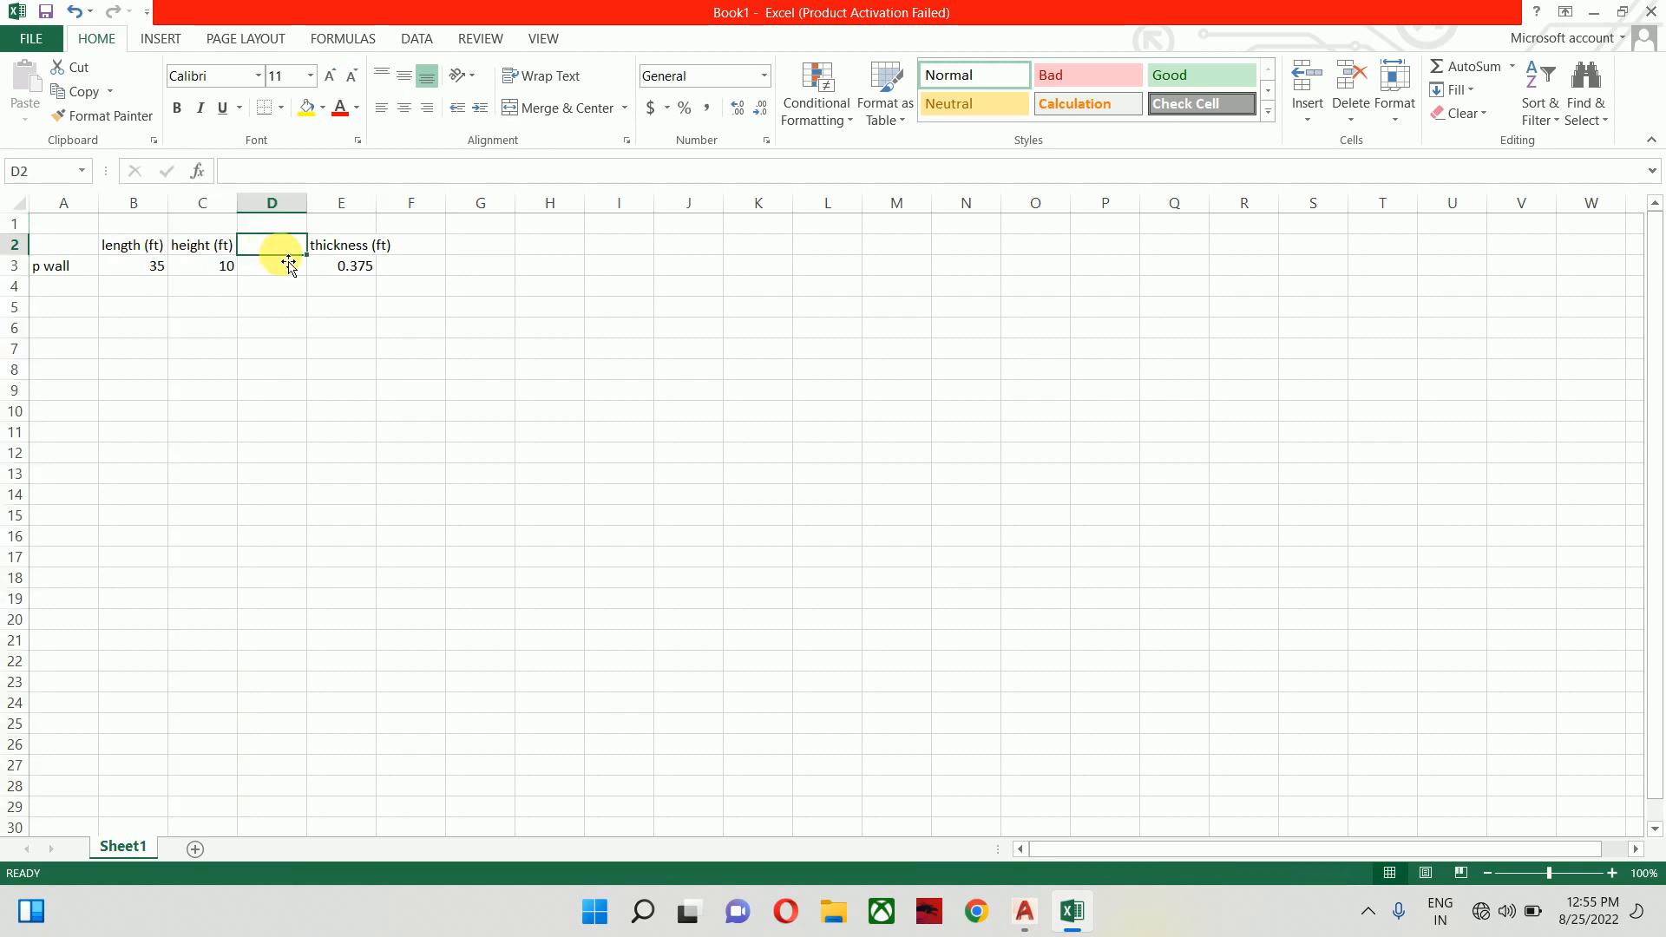
left_click(45, 267)
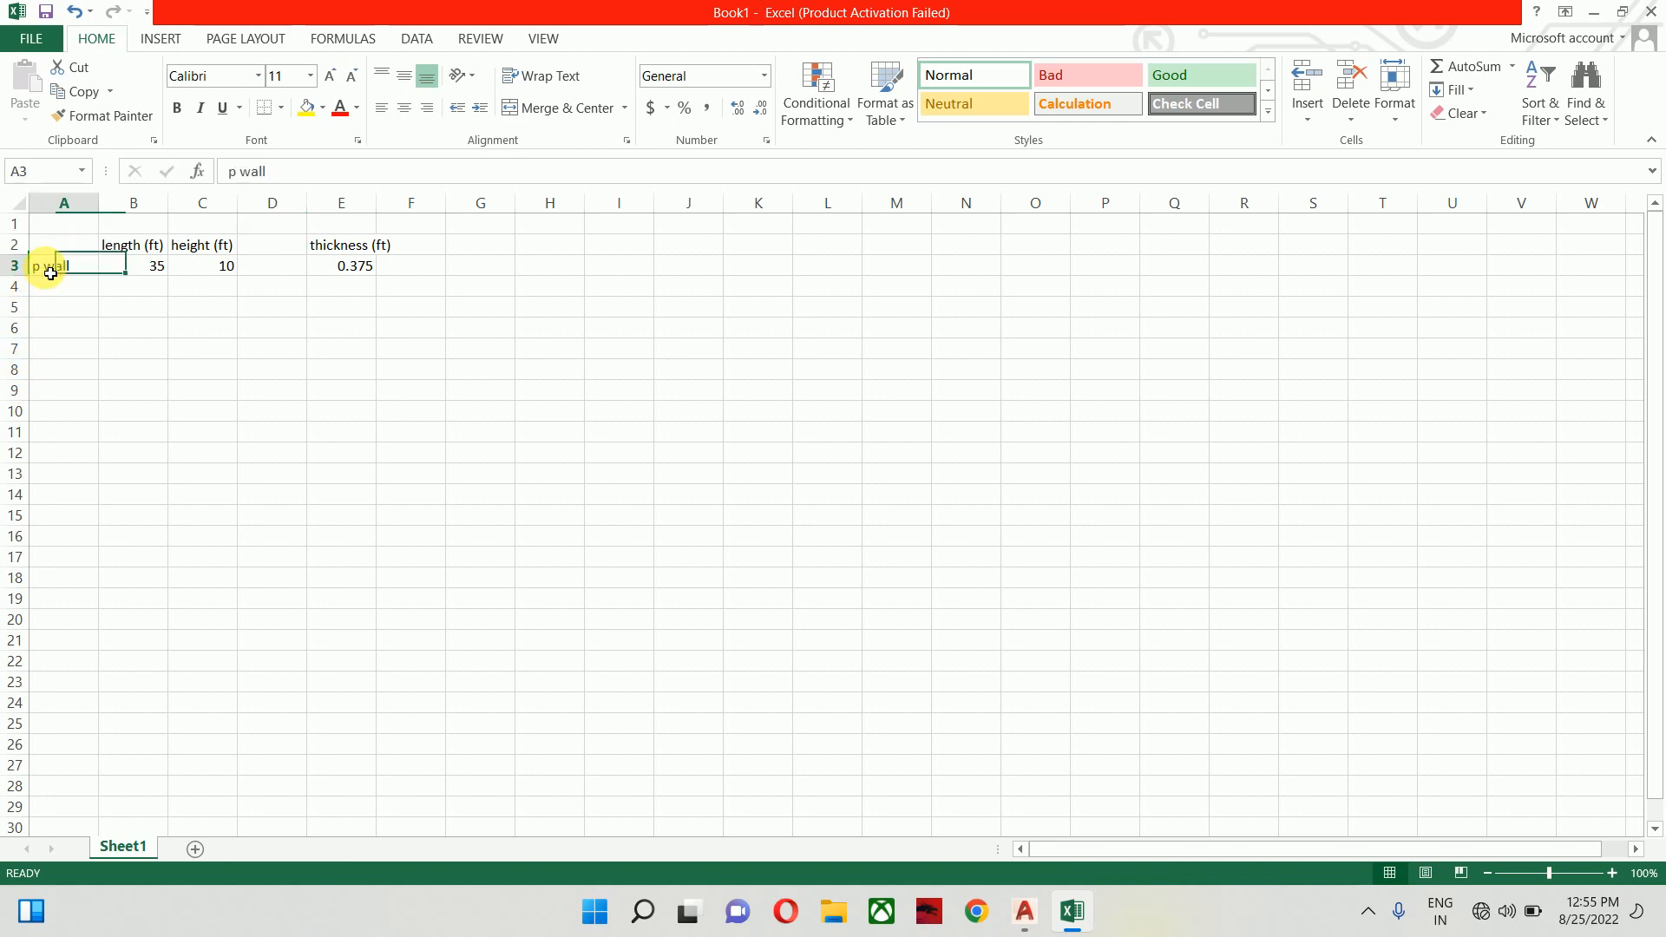
left_click(278, 250)
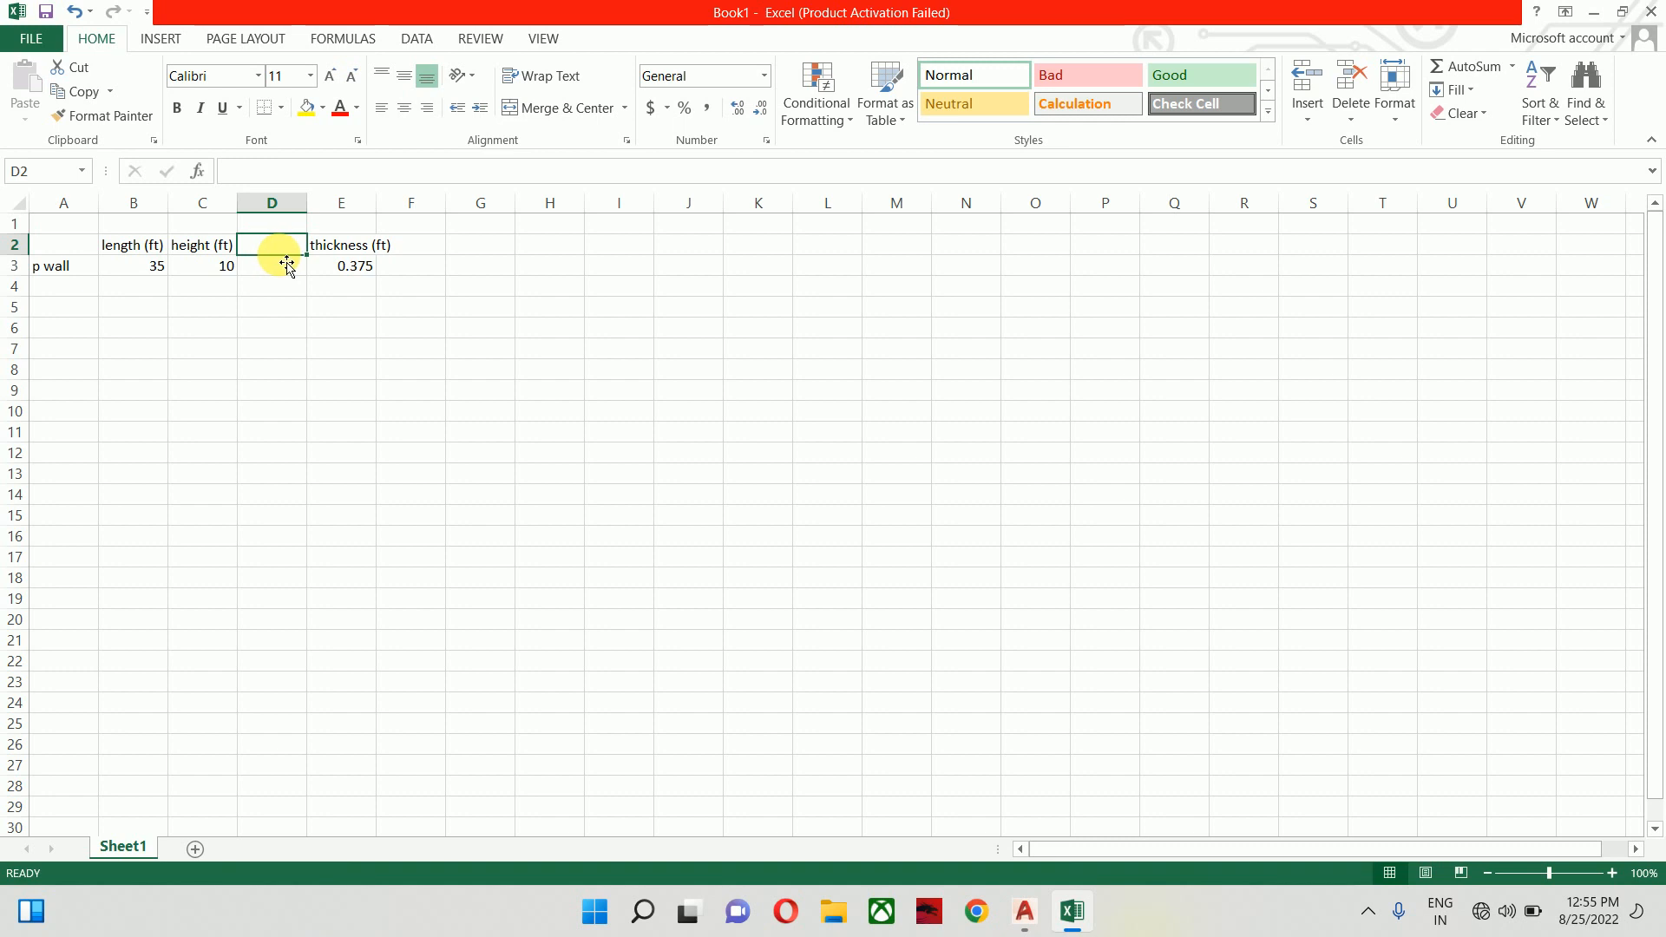
type("open")
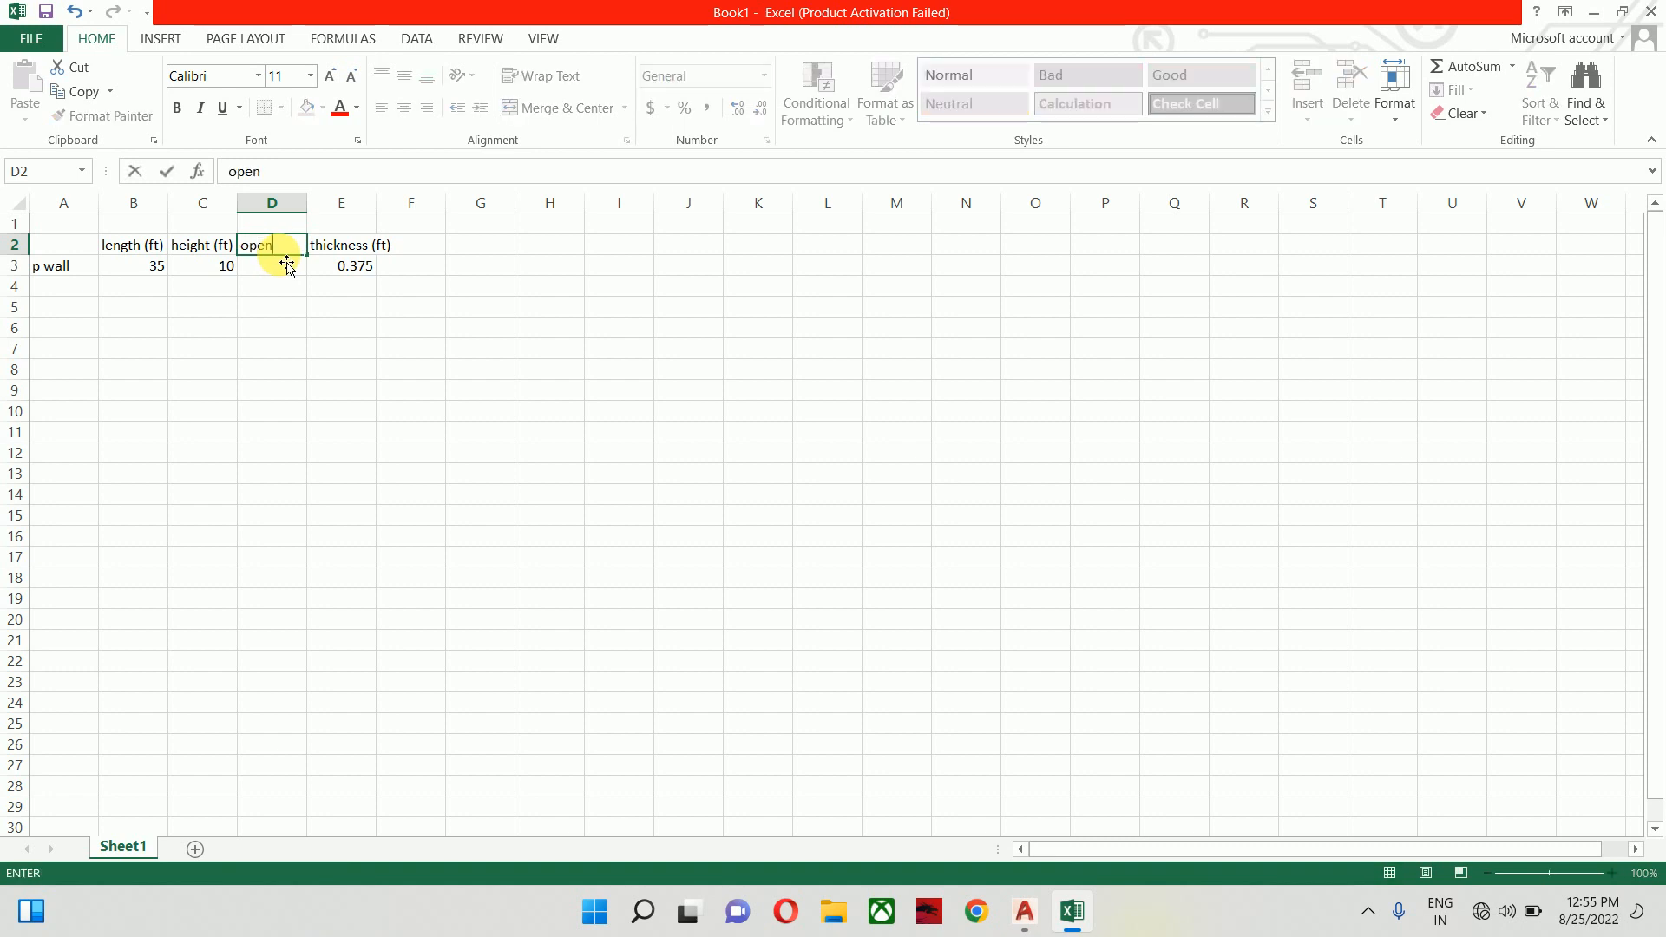
type("ing area")
key("Return")
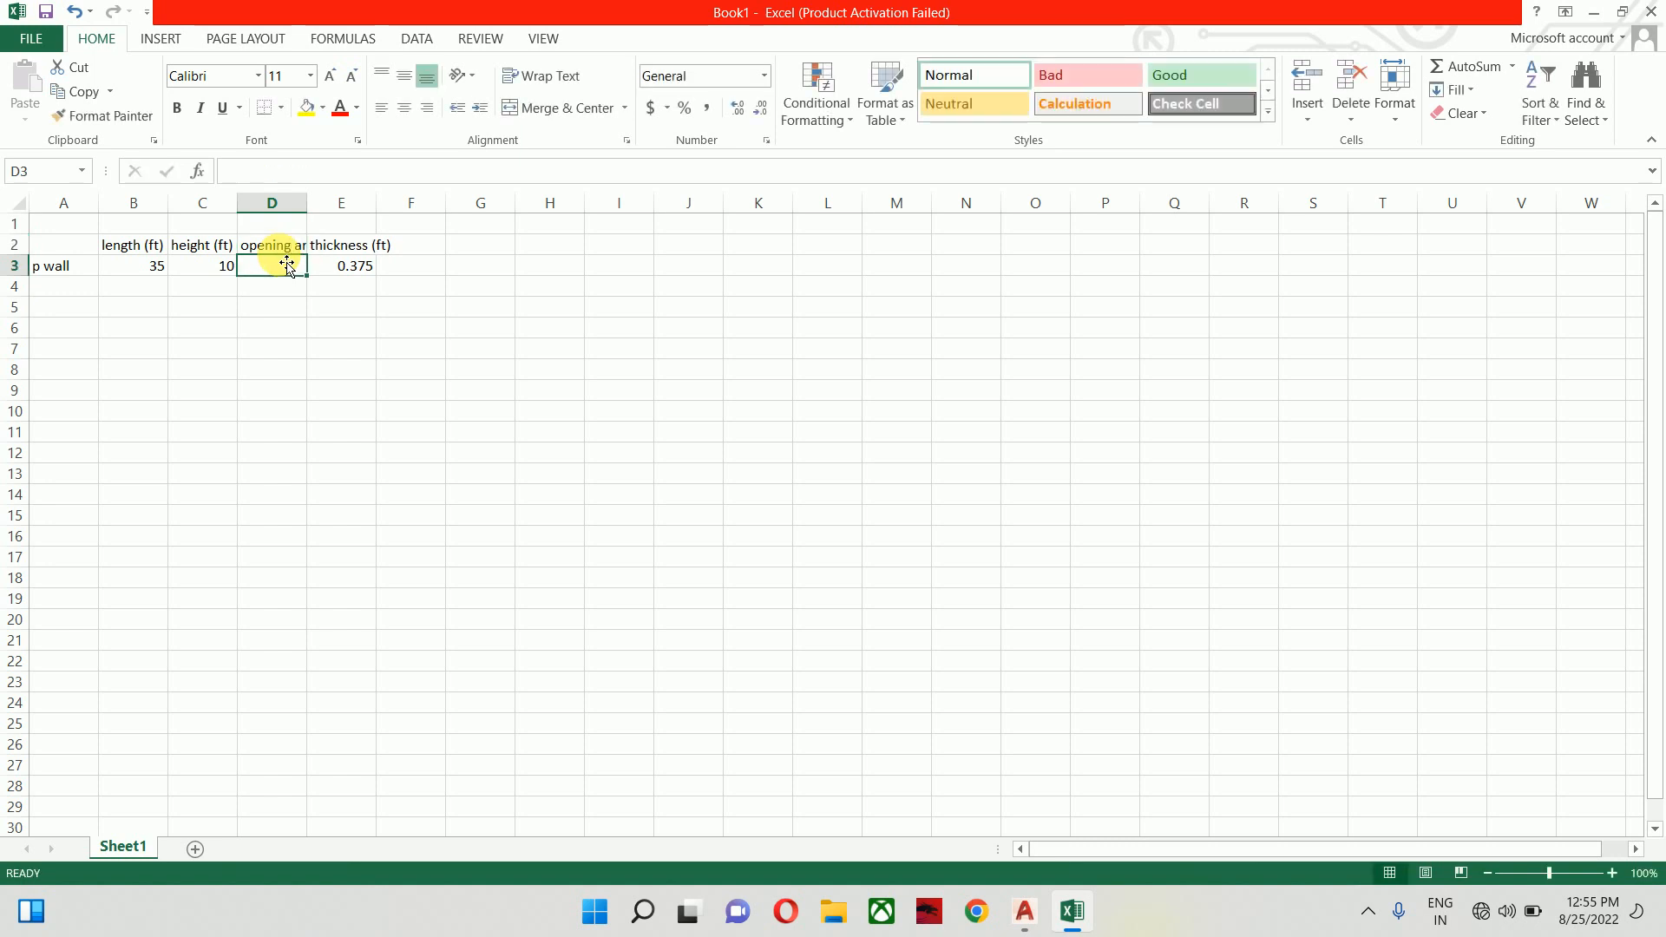
Delete the opening area column and the thickness column from the table
right_click(285, 205)
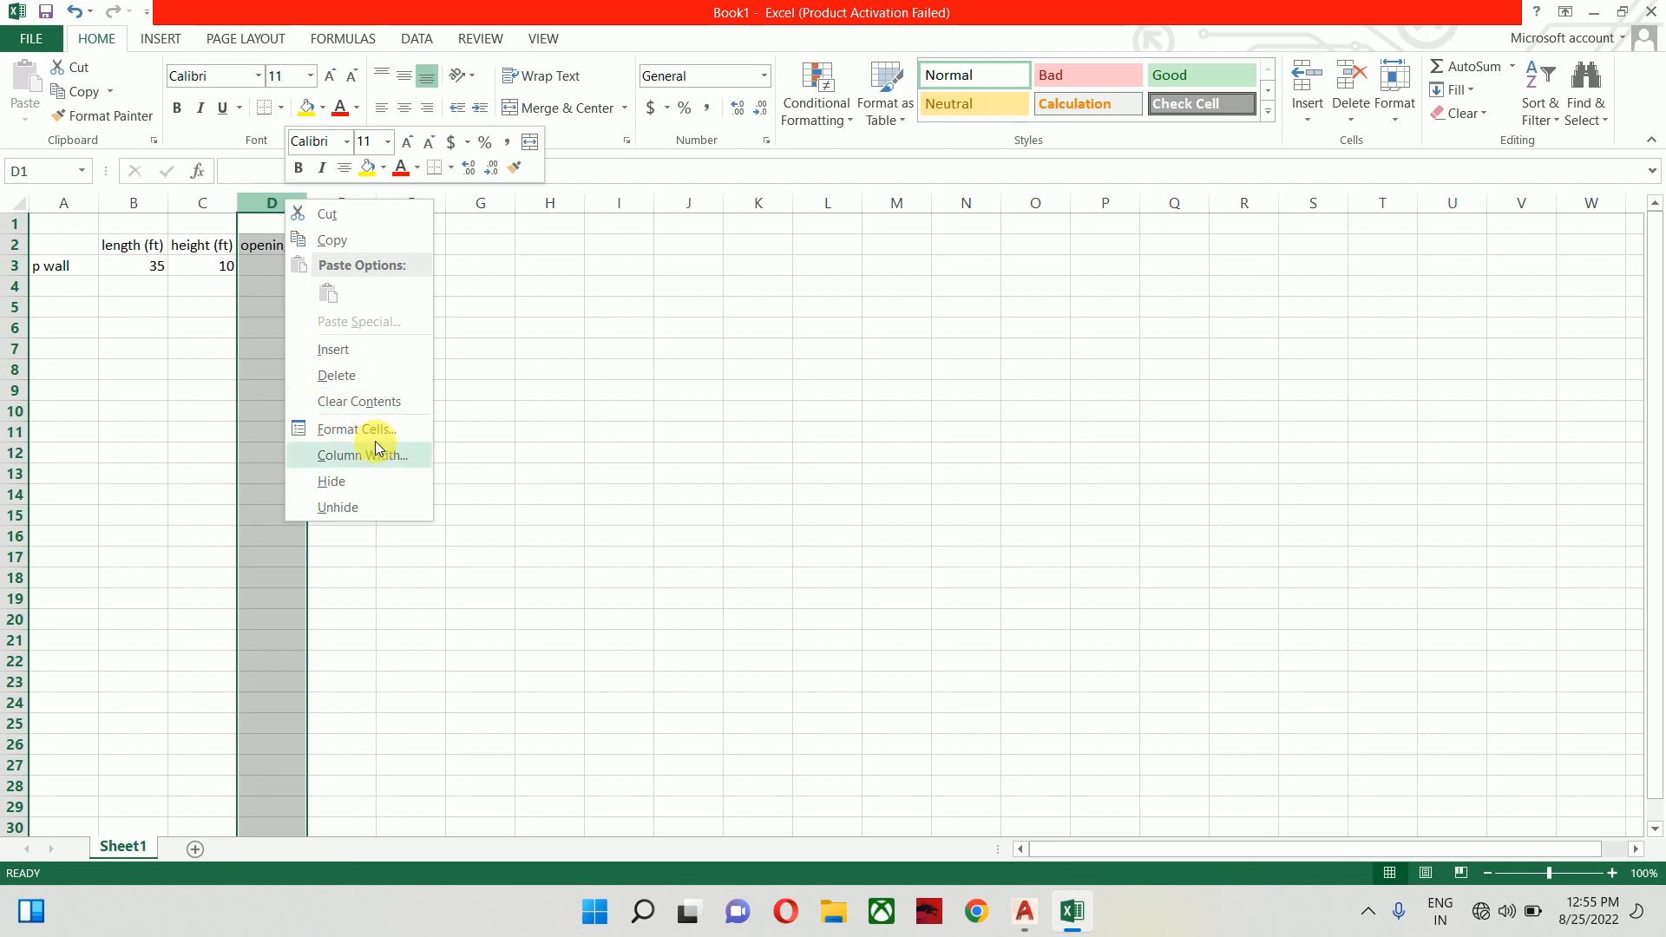
left_click(348, 379)
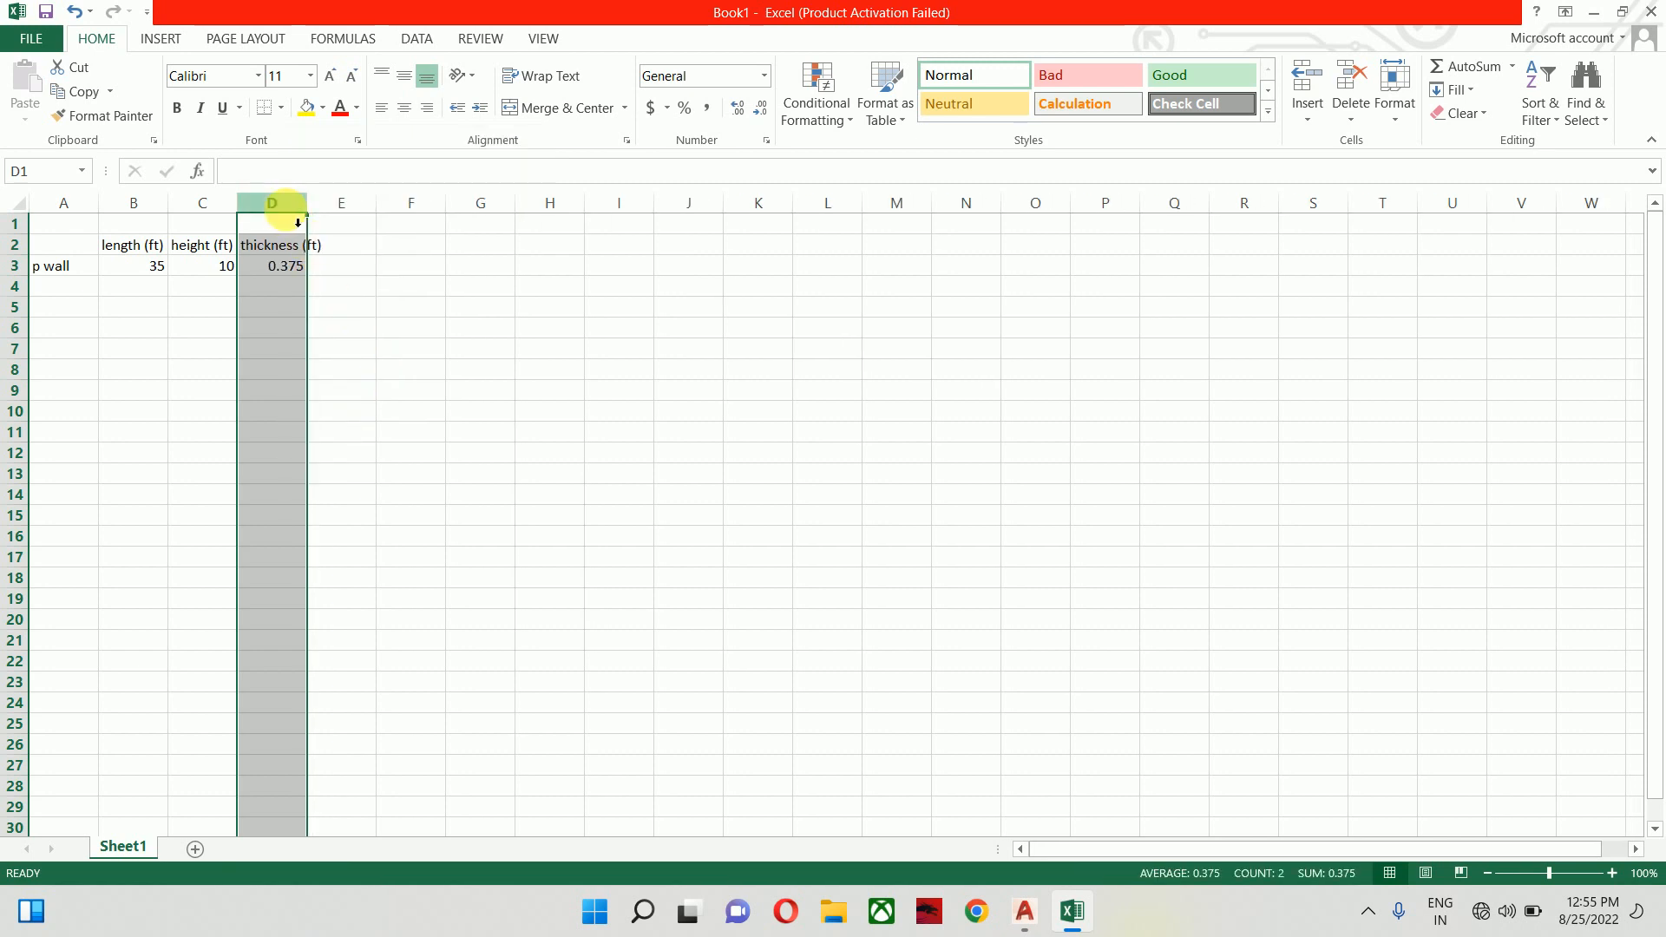
right_click(287, 208)
left_click(351, 379)
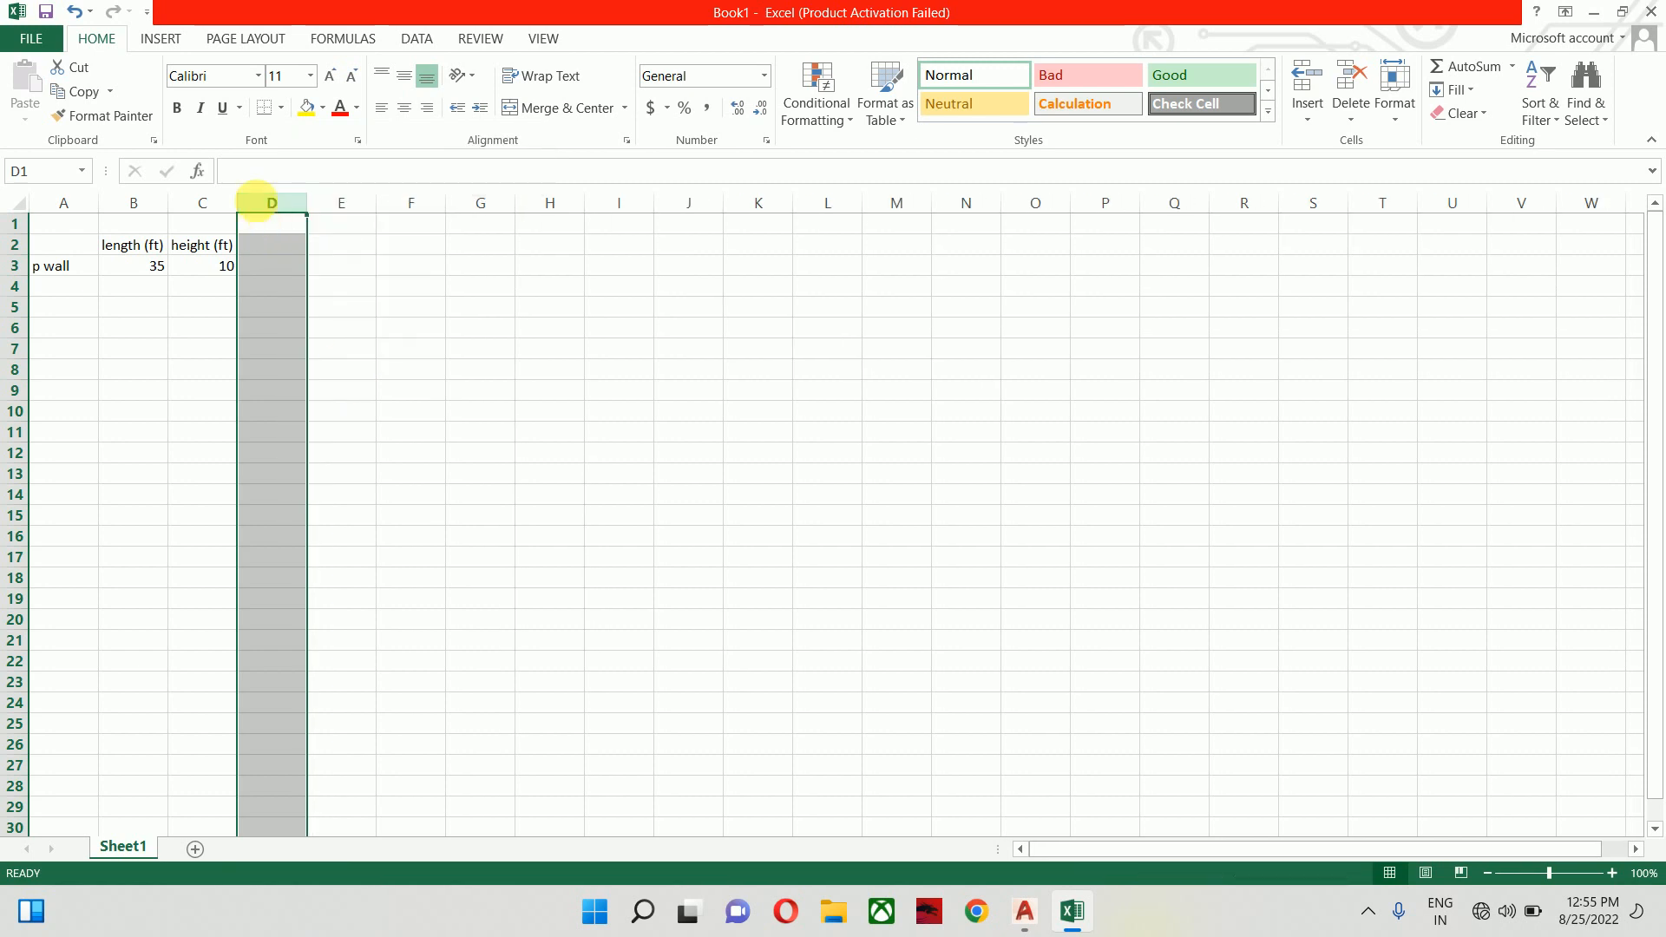
Enter the column header "area" in cell D2, beside the height header
left_click(282, 248)
type("ar")
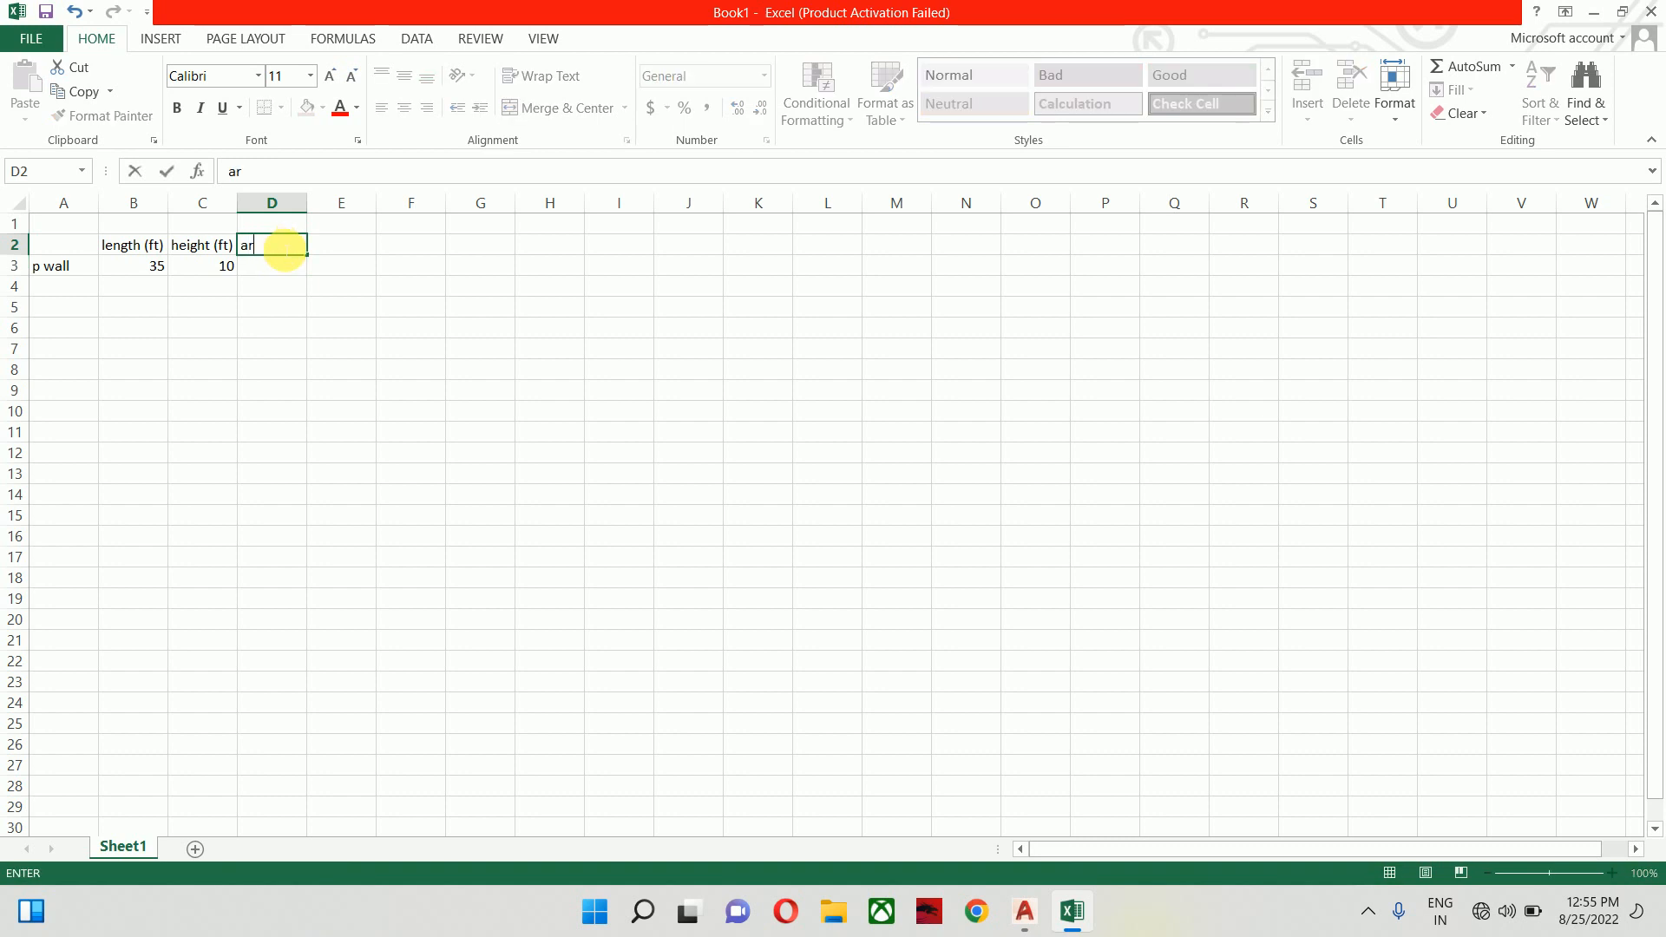
type("ea")
key("Return")
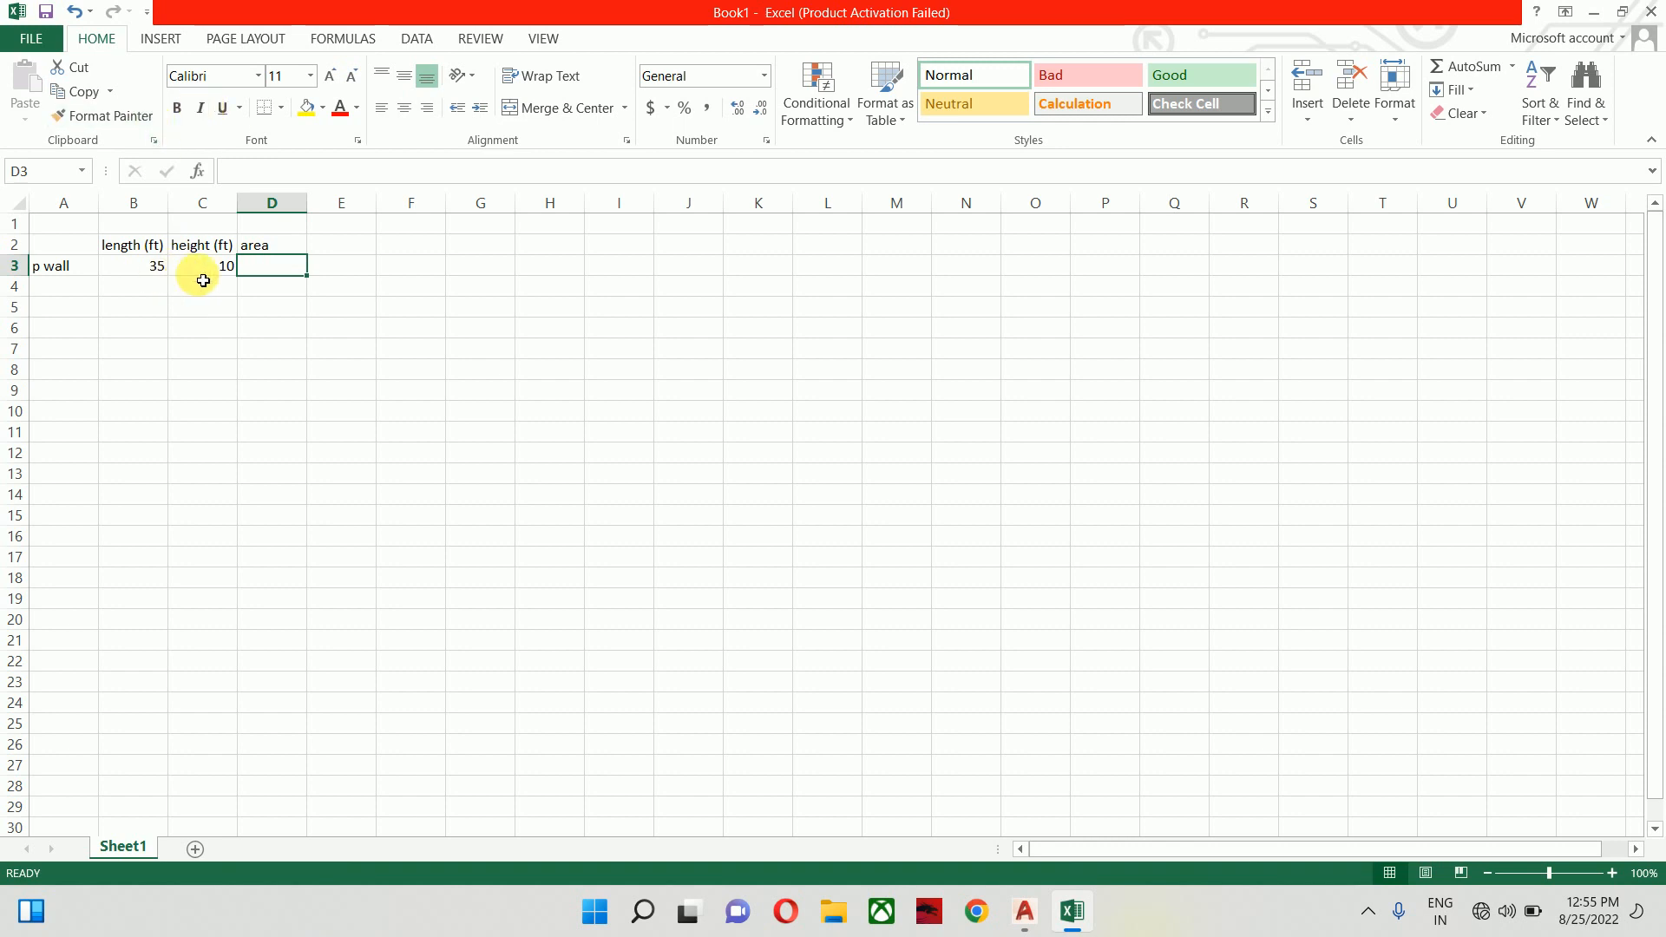
Calculate the p wall's area in cell D3 with the formula =B3*C3, multiplying length by height
type("=")
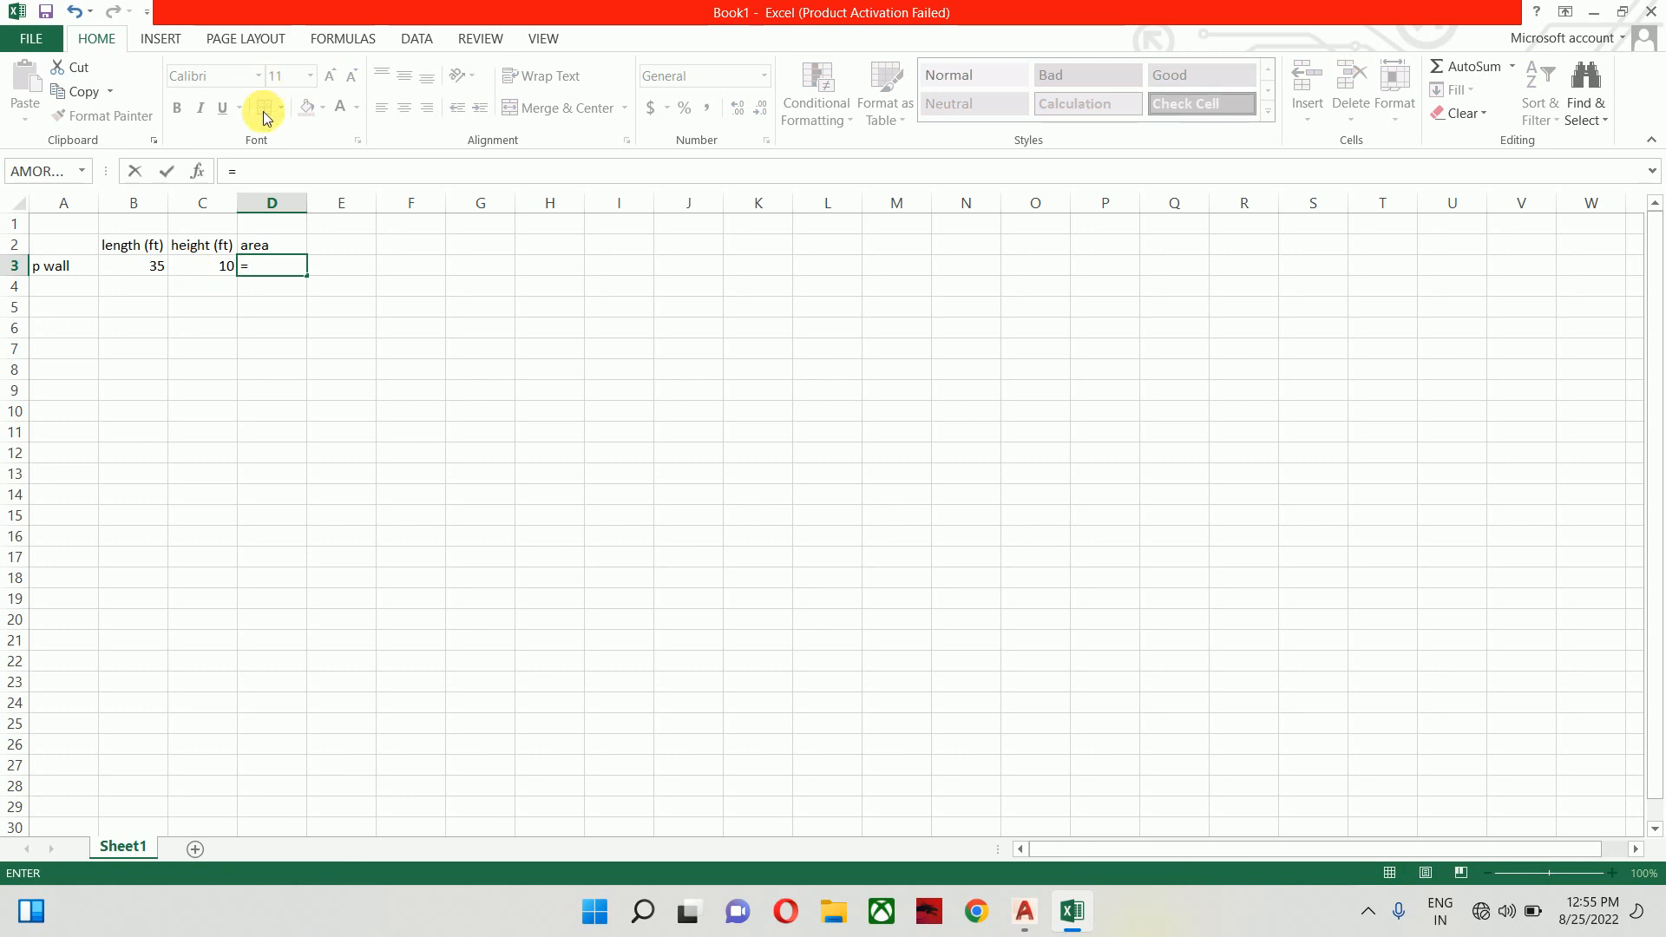
left_click(132, 275)
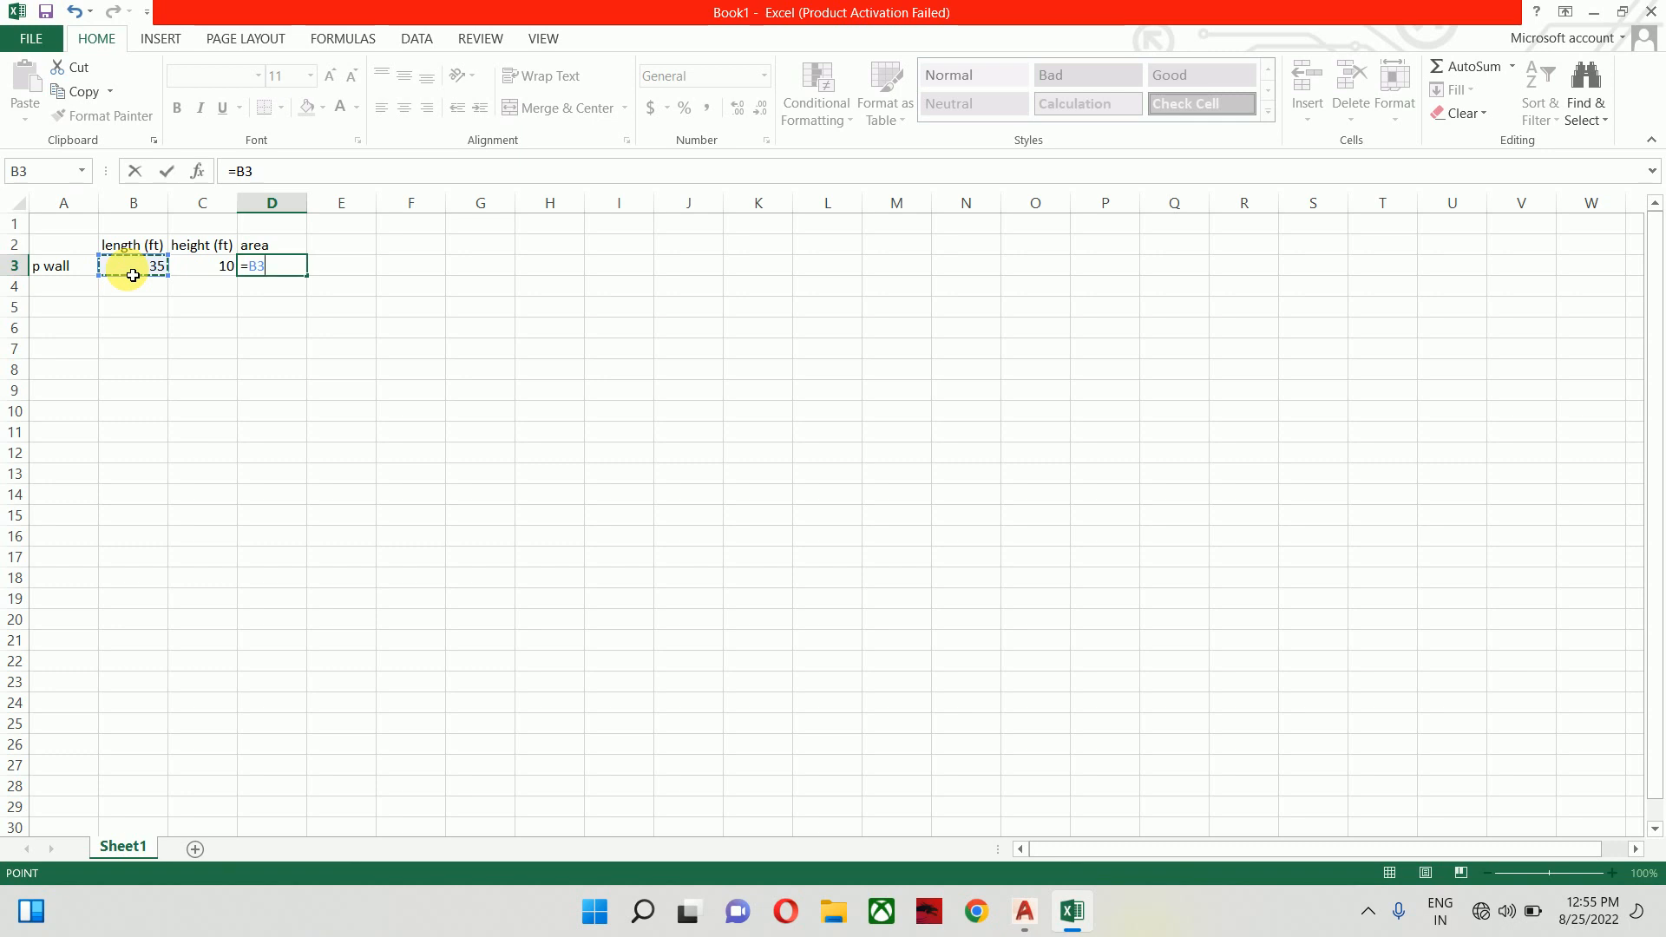
type("*")
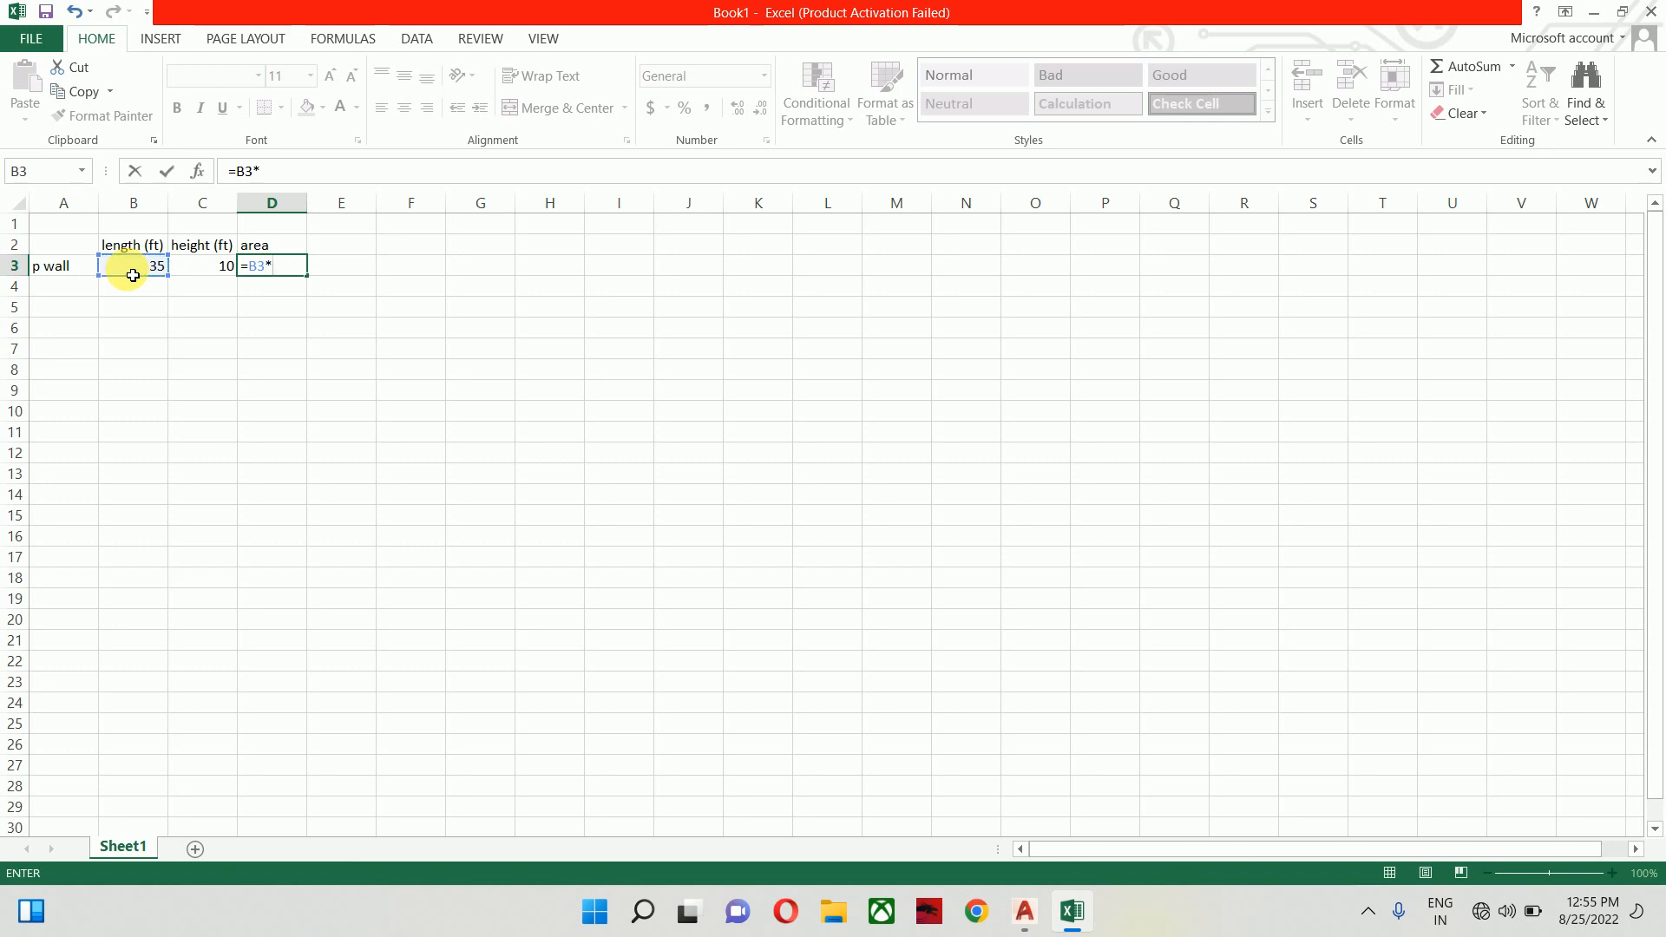
left_click(227, 270)
key("Return")
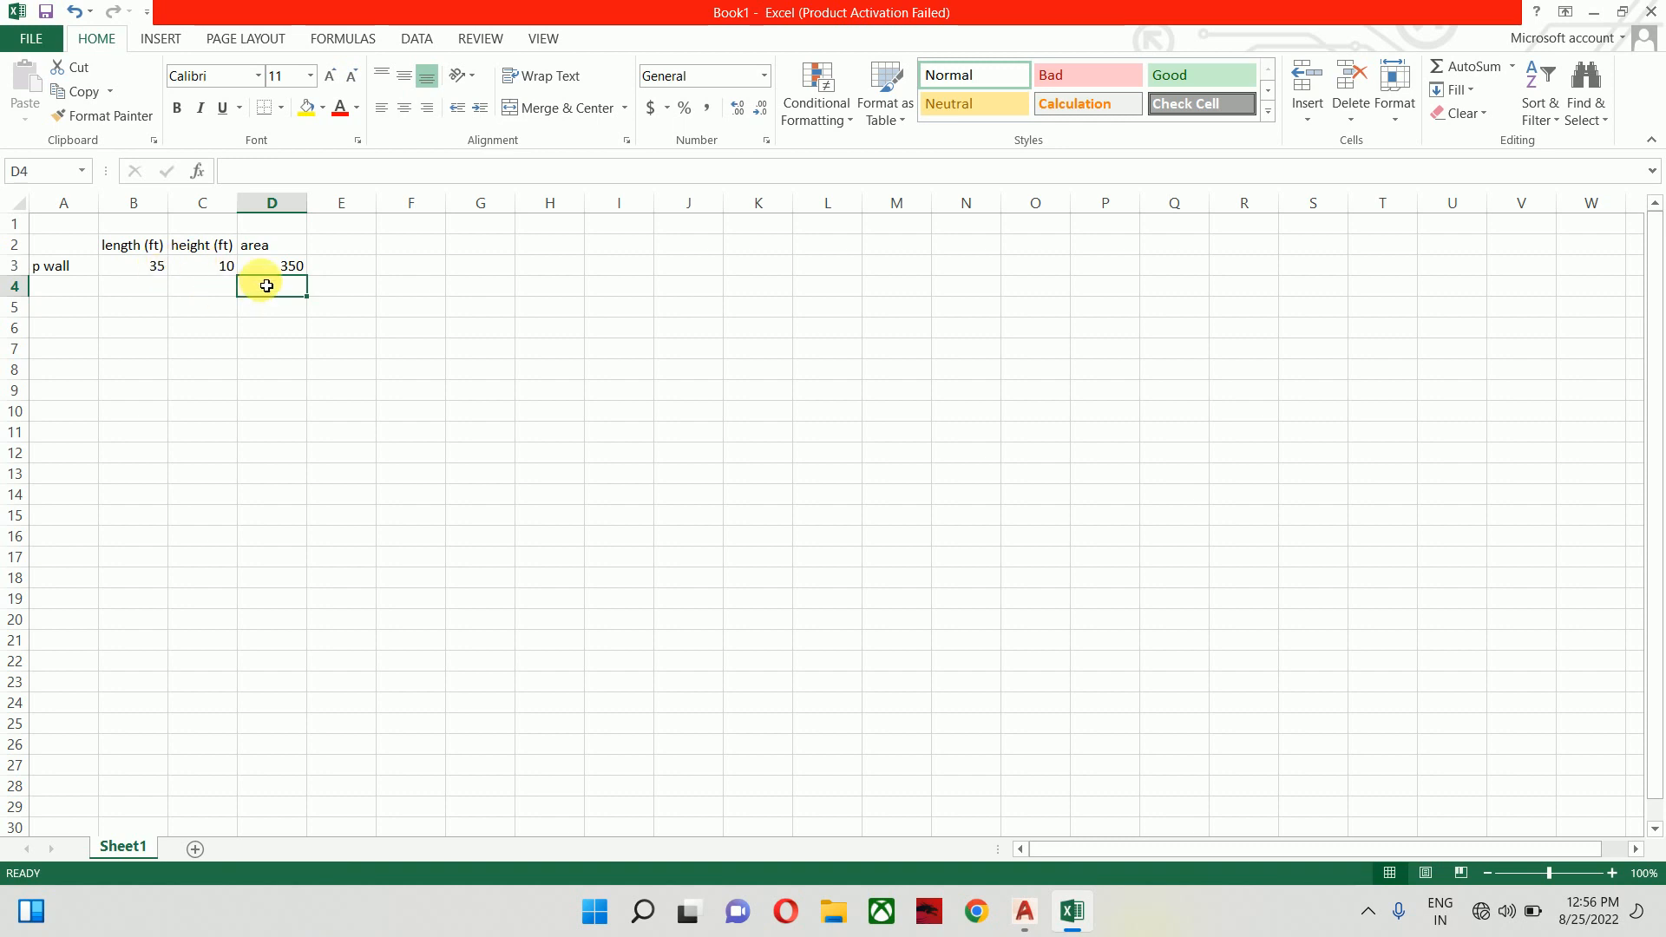
Add the unit to the area header so that cell D2 reads "area (sqft)"
left_click(267, 247)
left_click(285, 173)
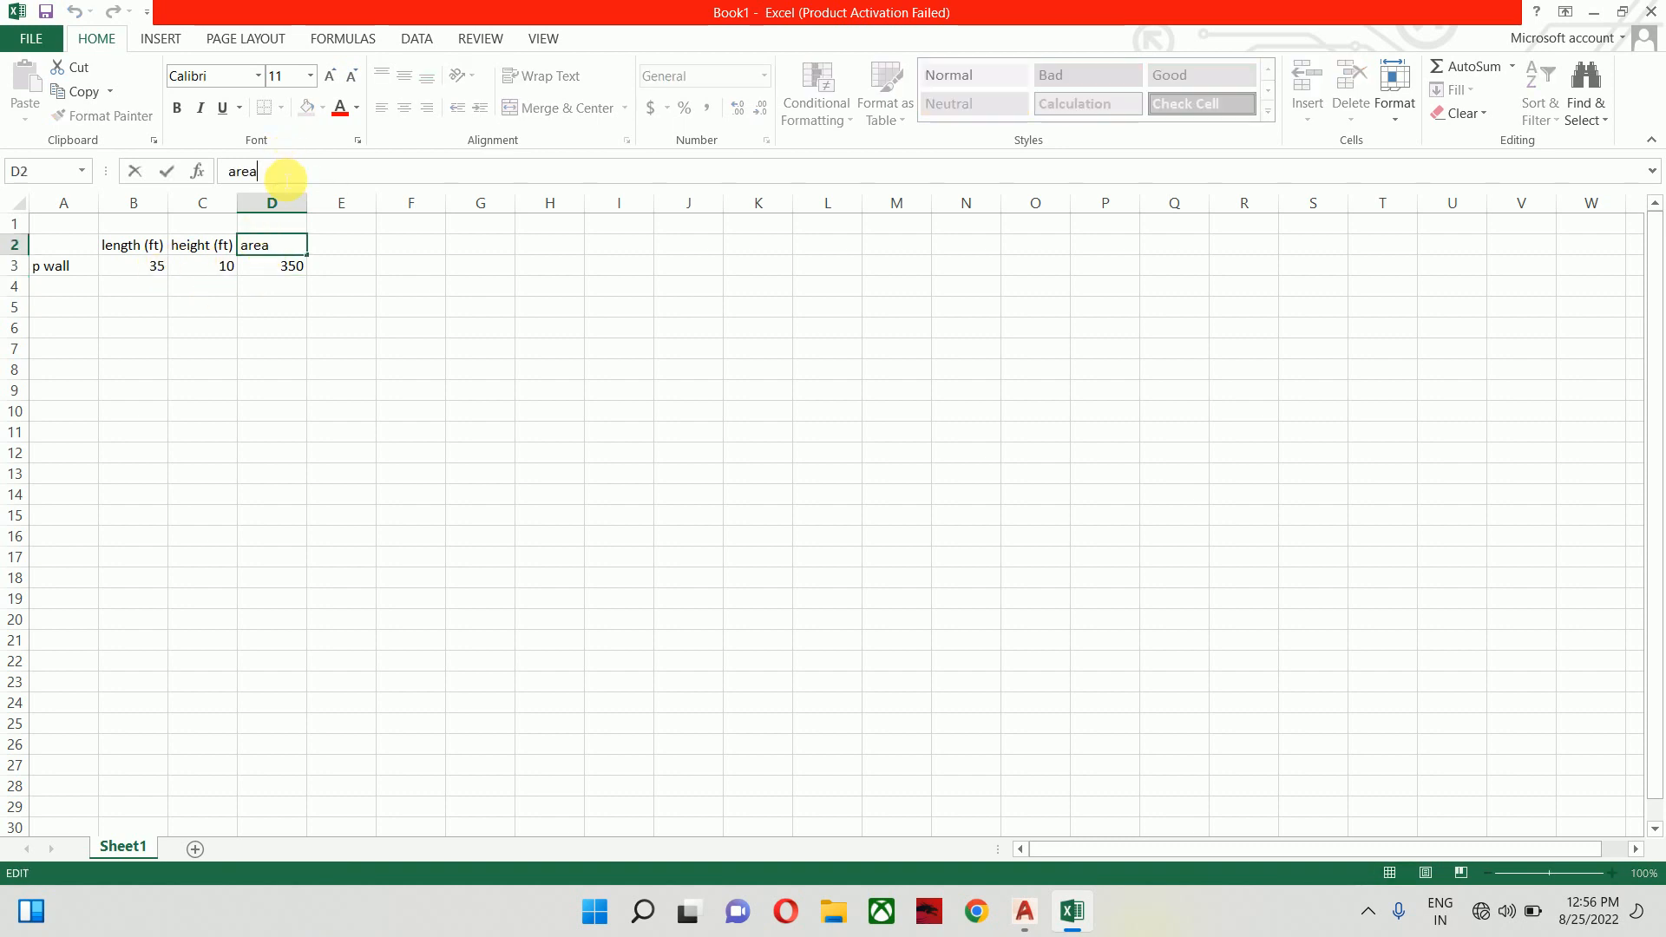
type("()")
key("Left")
type("f")
key("BackSpace")
type("sqft")
key("Return")
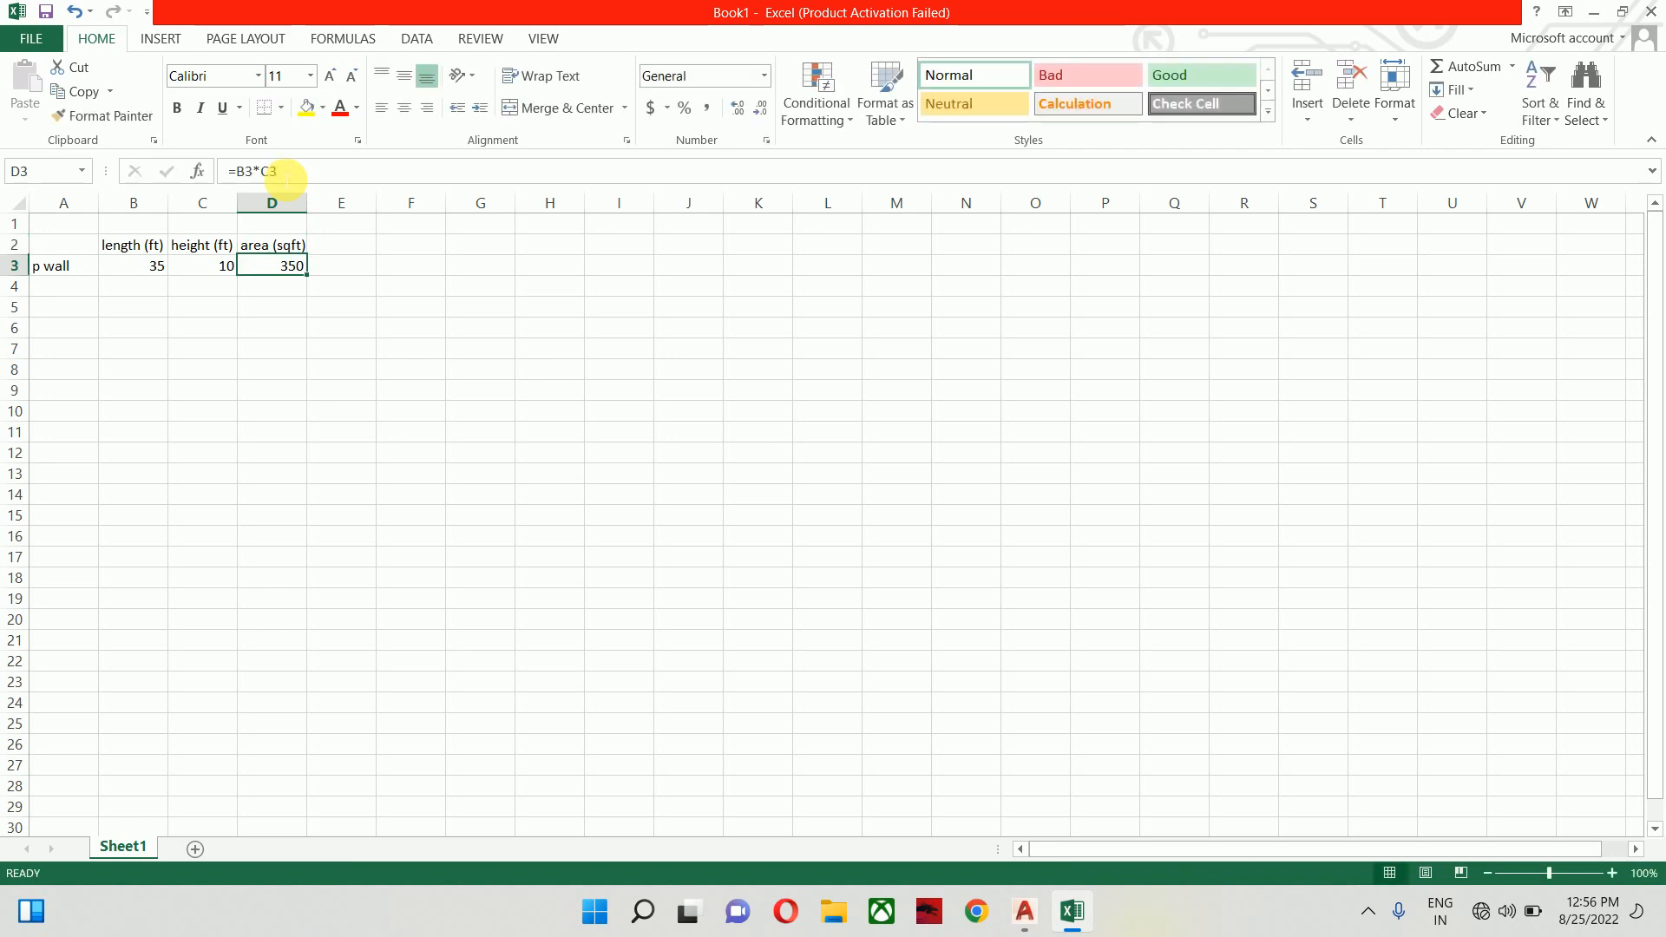
Insert a new column before the length column and enter the label "wall" in cell B3
left_click(73, 291)
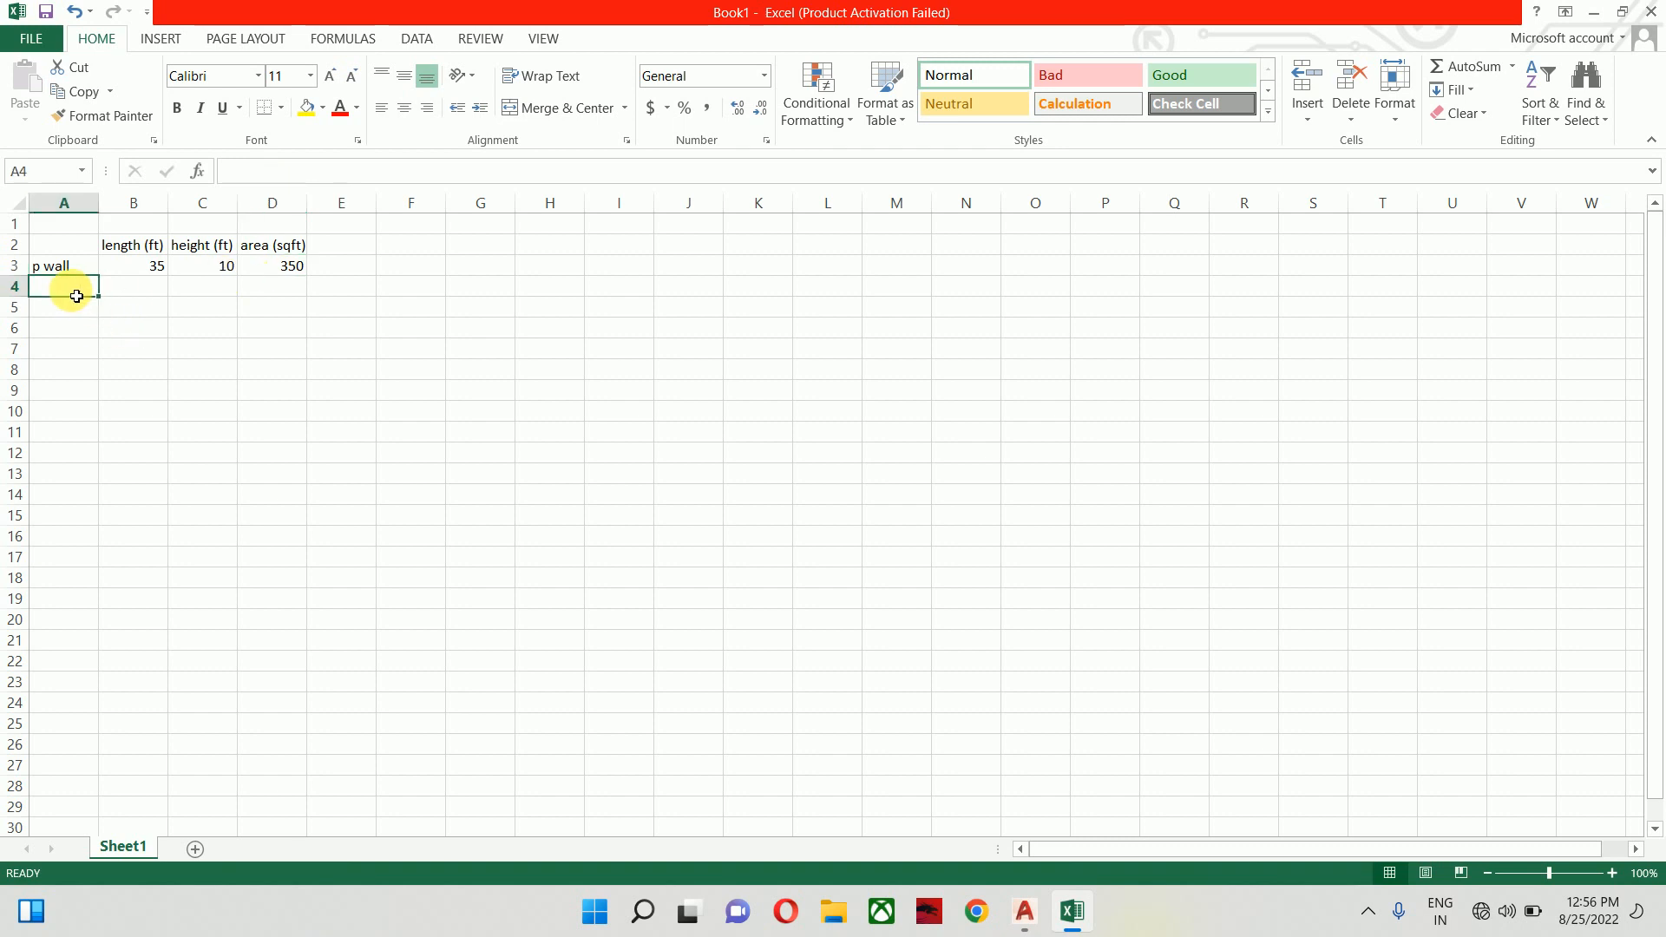
right_click(113, 204)
left_click(174, 353)
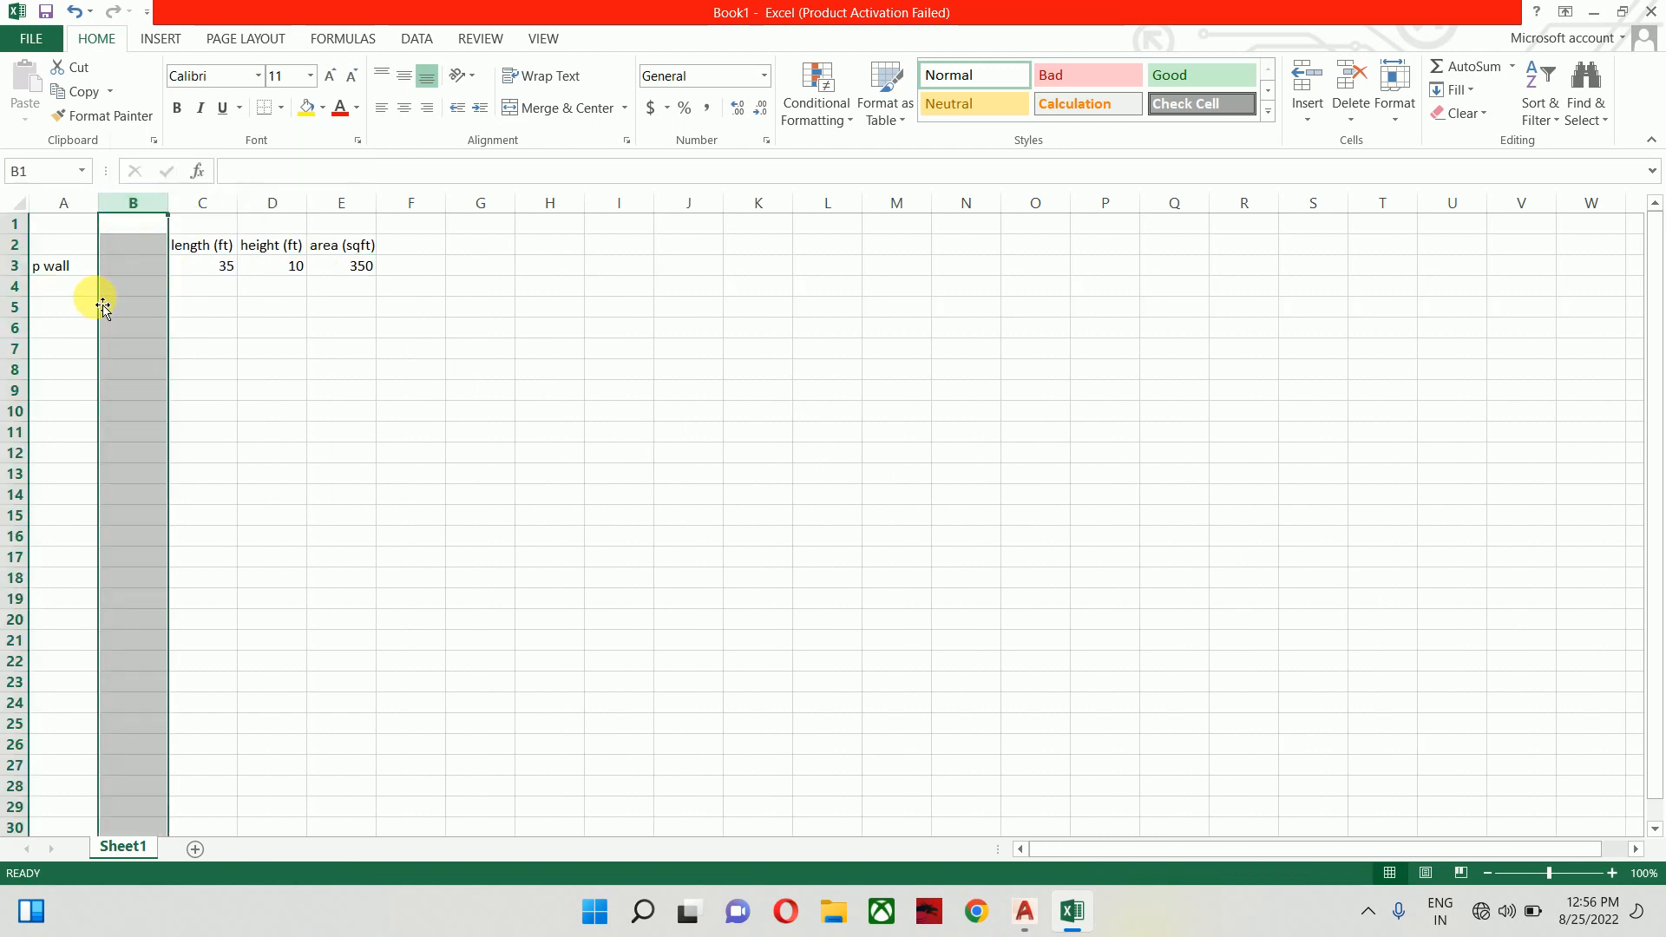
left_click(143, 271)
type("wall")
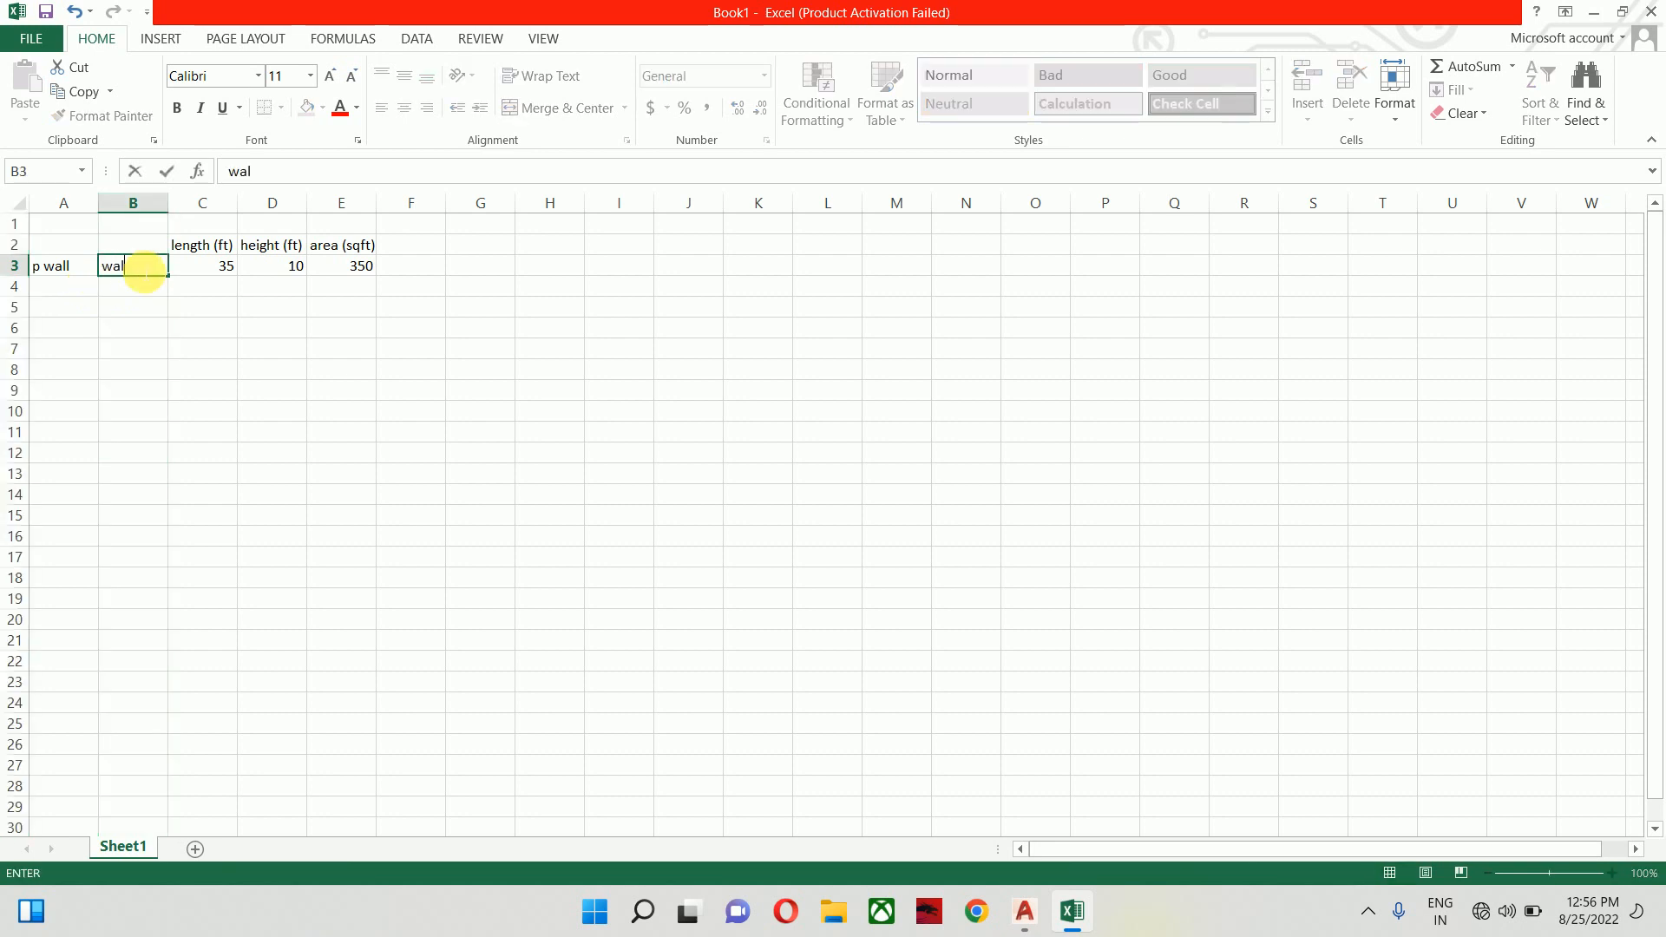
key("Return")
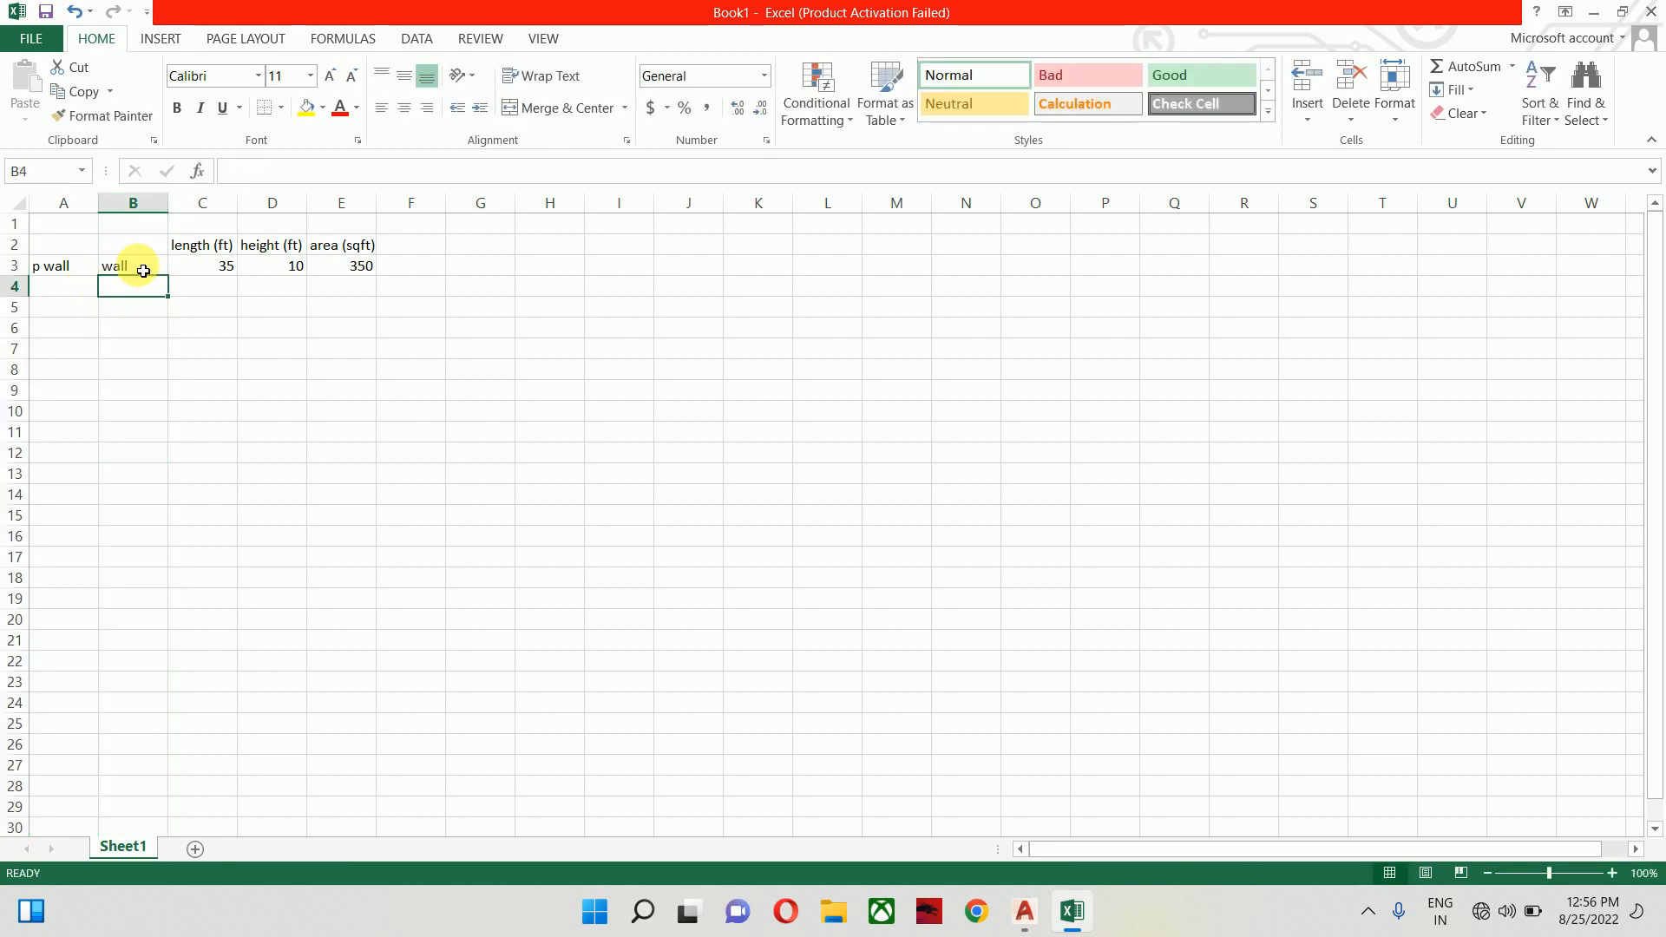
Replace the row label in cell A3 with "partition"
left_click(82, 265)
type("partition")
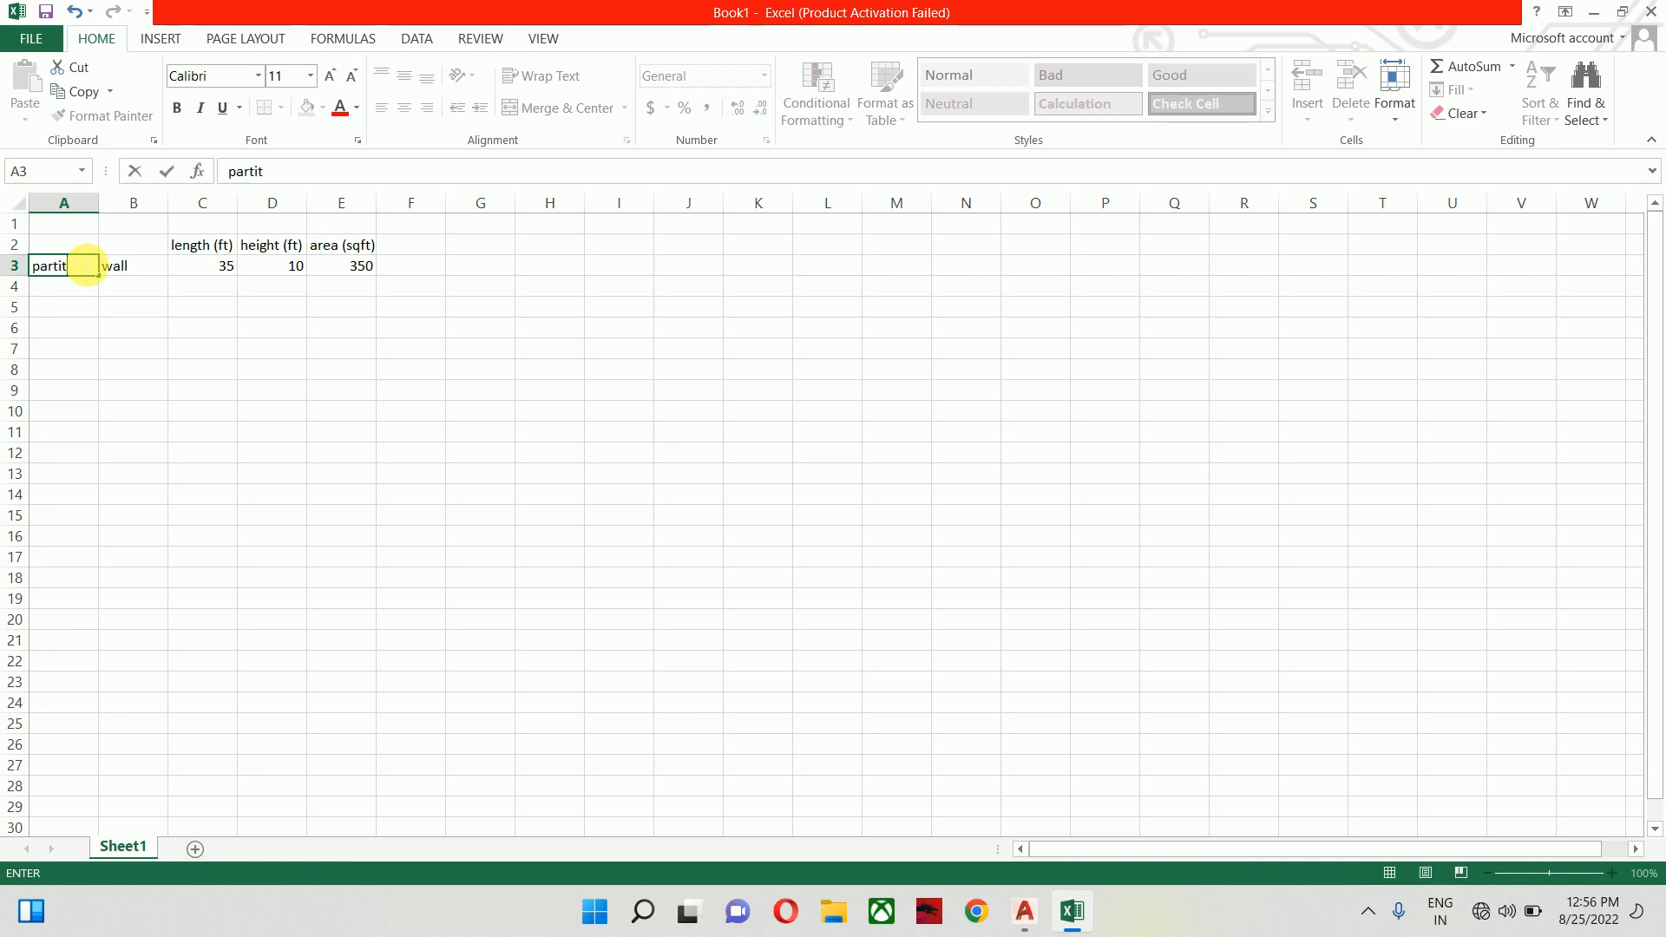
key("Return")
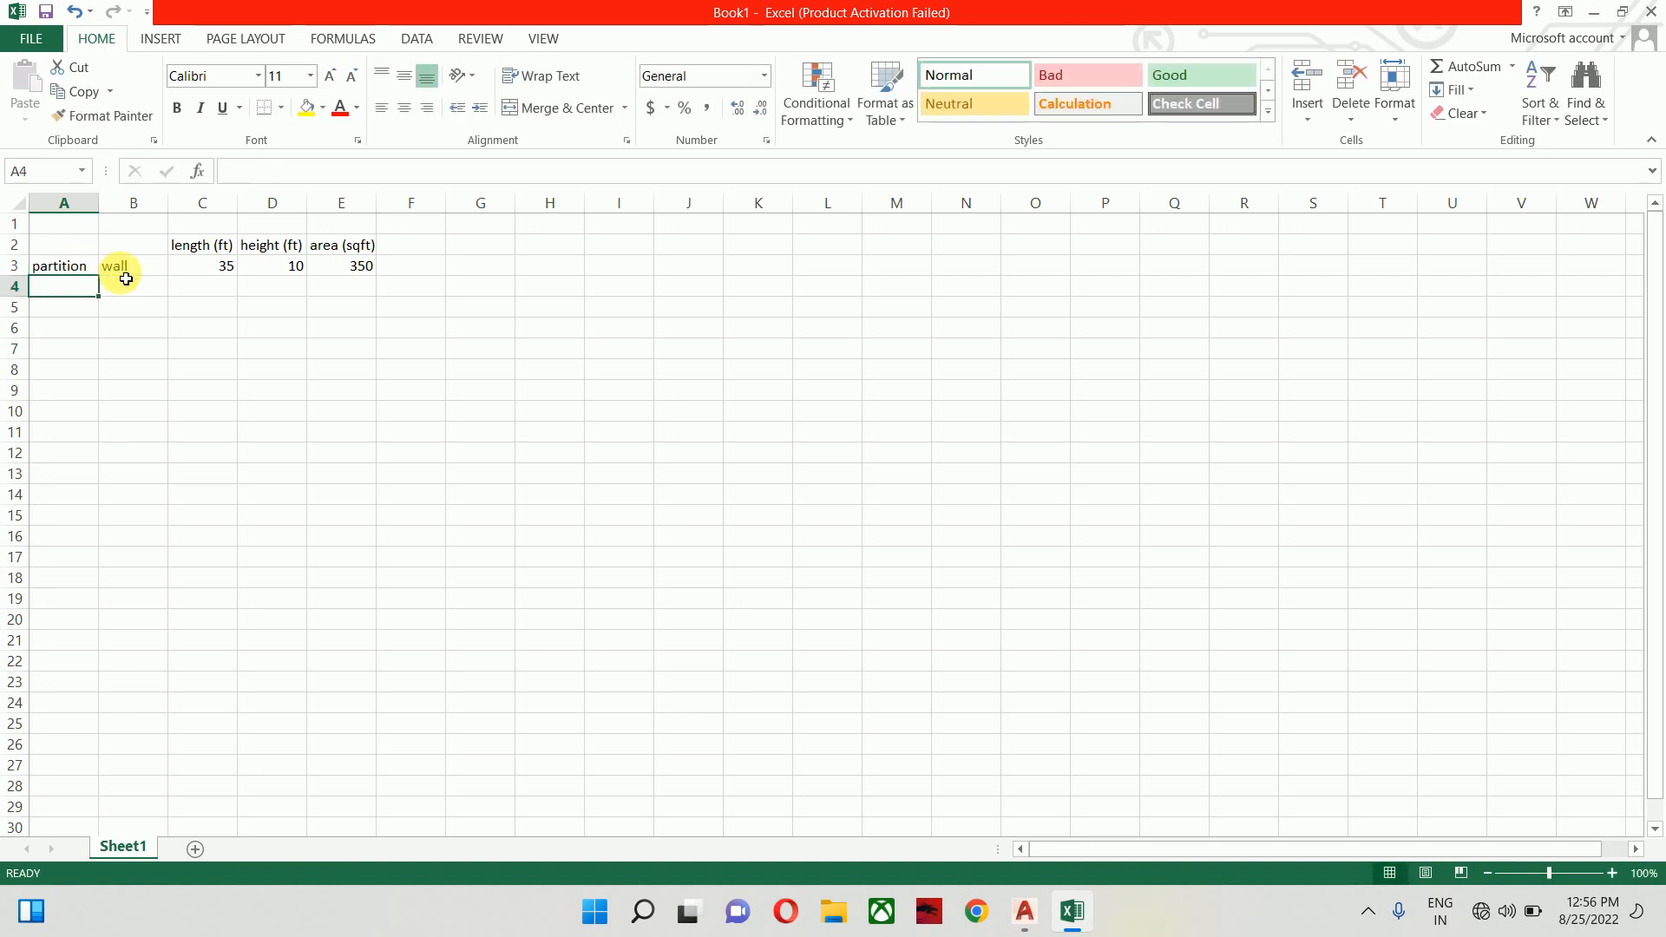
left_click(125, 271)
key("Return")
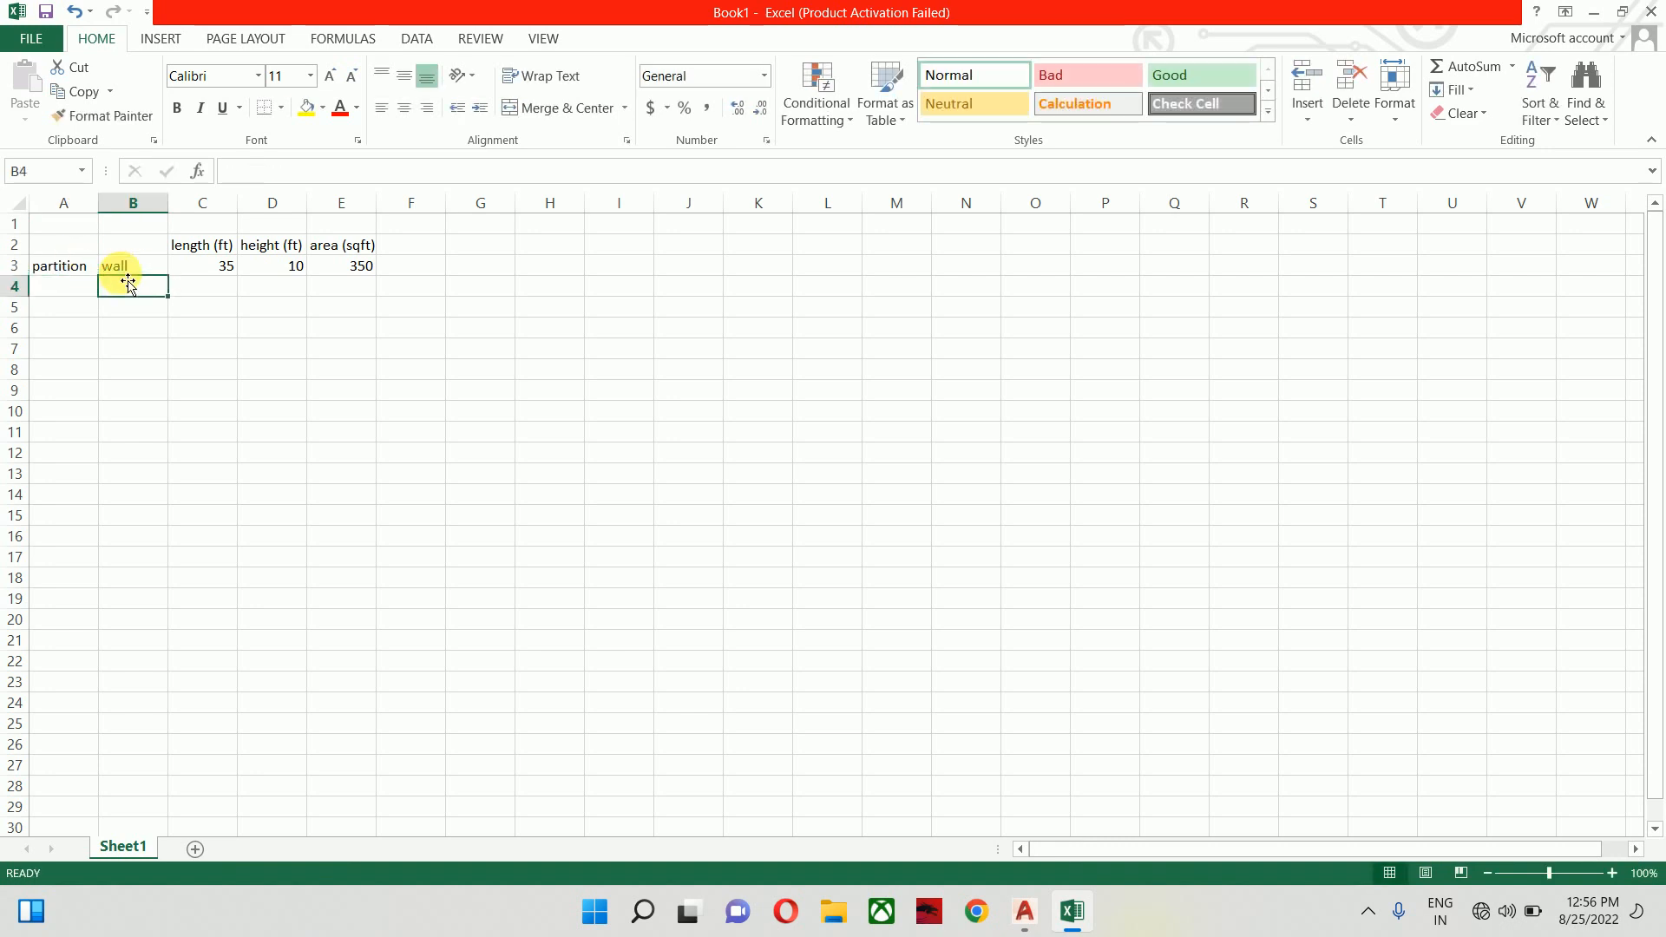
type("openi")
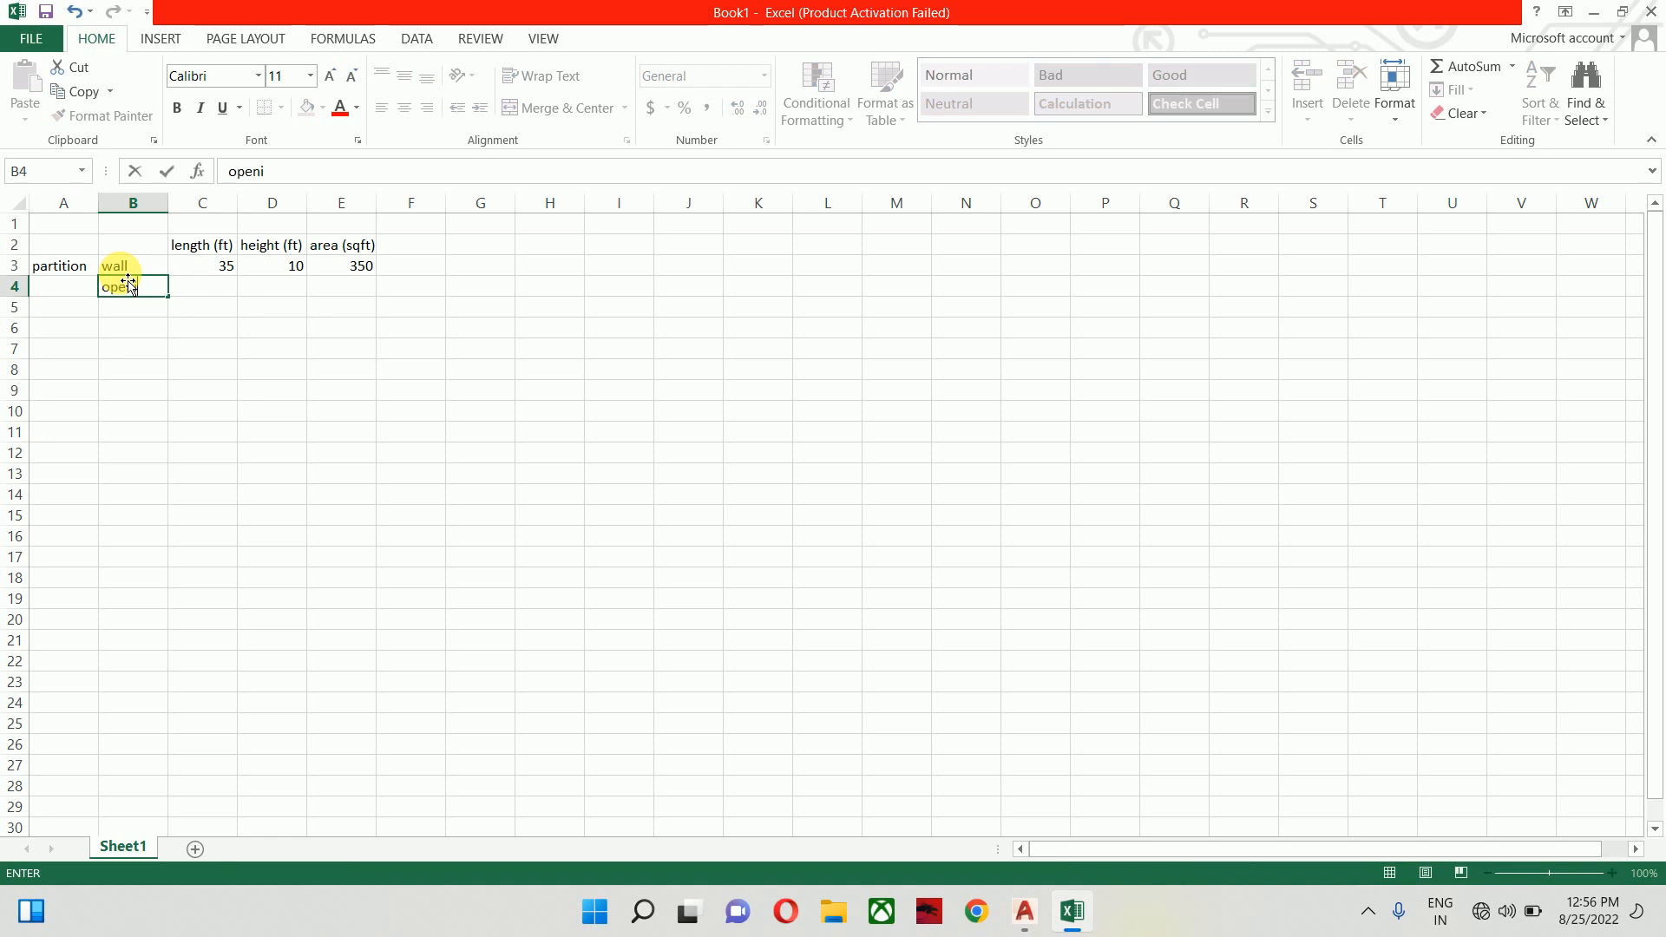
type("ng")
key("BackSpace")
key("BackSpace")
key("BackSpace")
key("BackSpace")
key("BackSpace")
key("BackSpace")
Enter the row labels "windows" in cell B4 and "door" in cell B5, below the wall label
type("windoe")
key("BackSpace")
type("ws")
key("Tab")
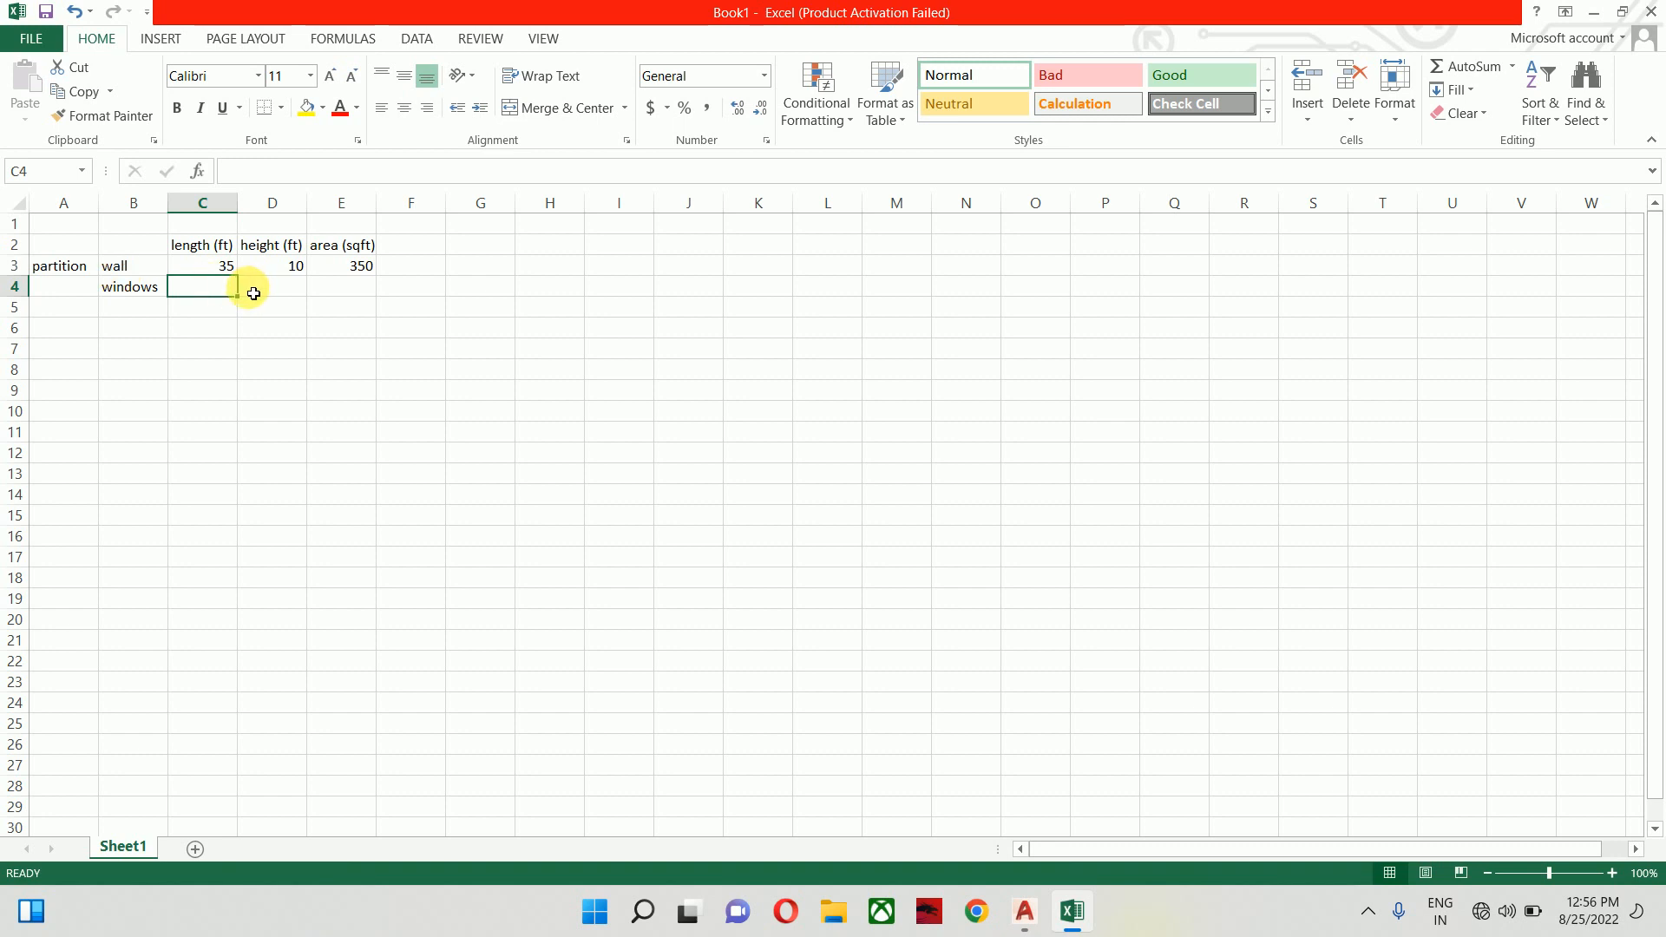
left_click(144, 312)
type("door")
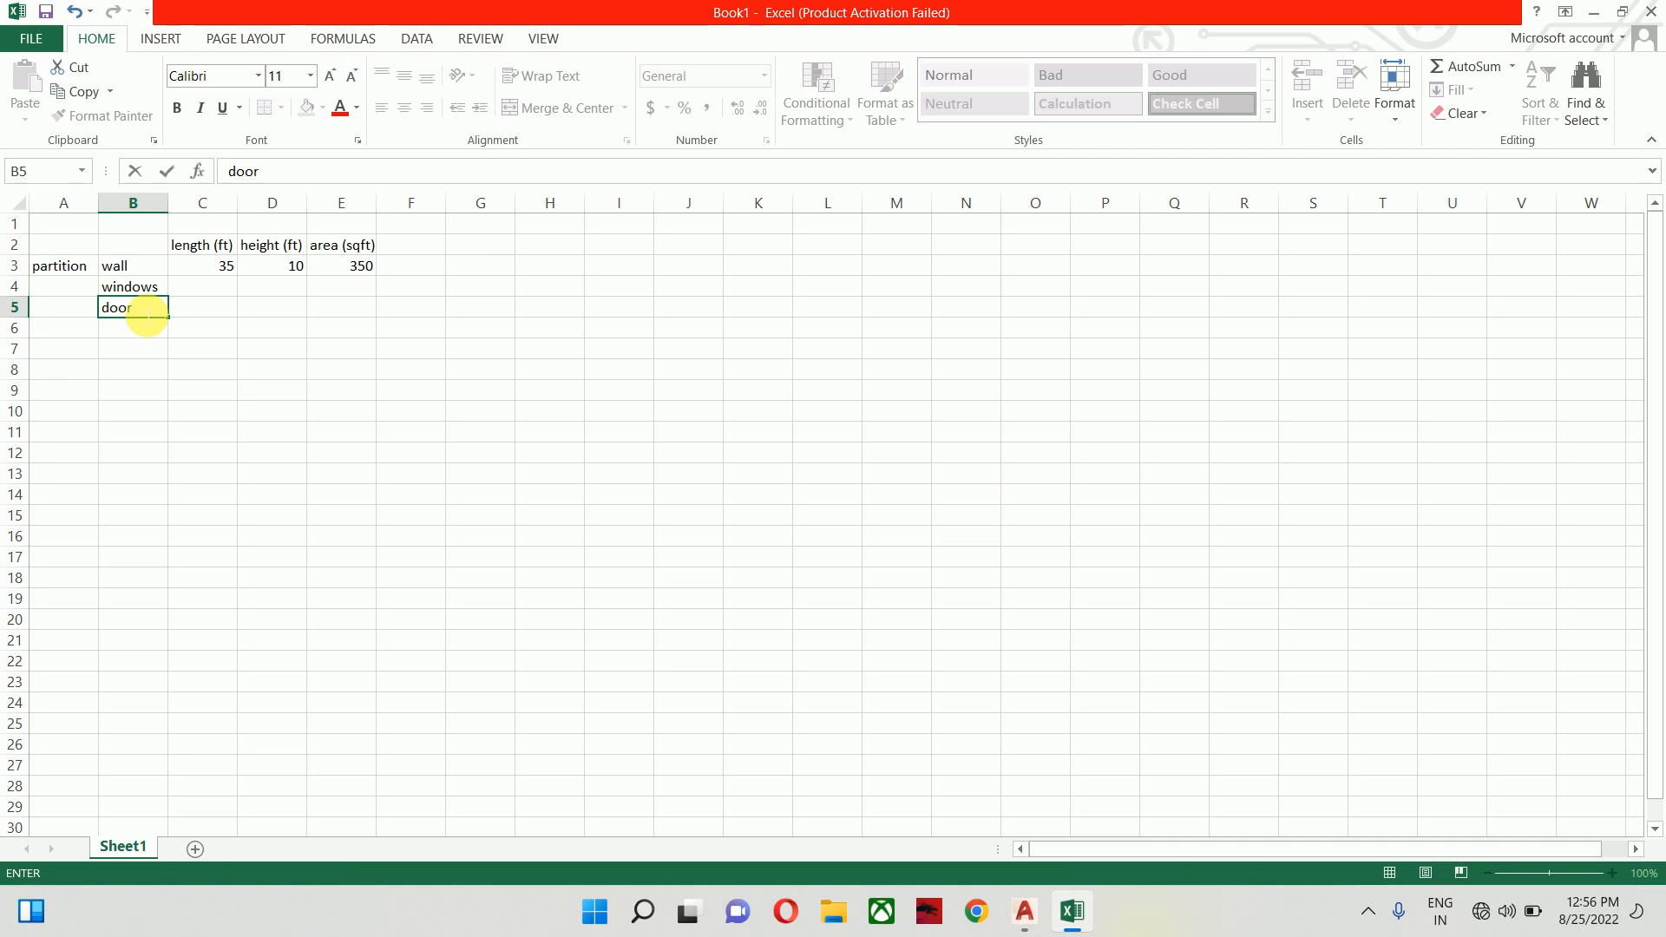
key("Tab")
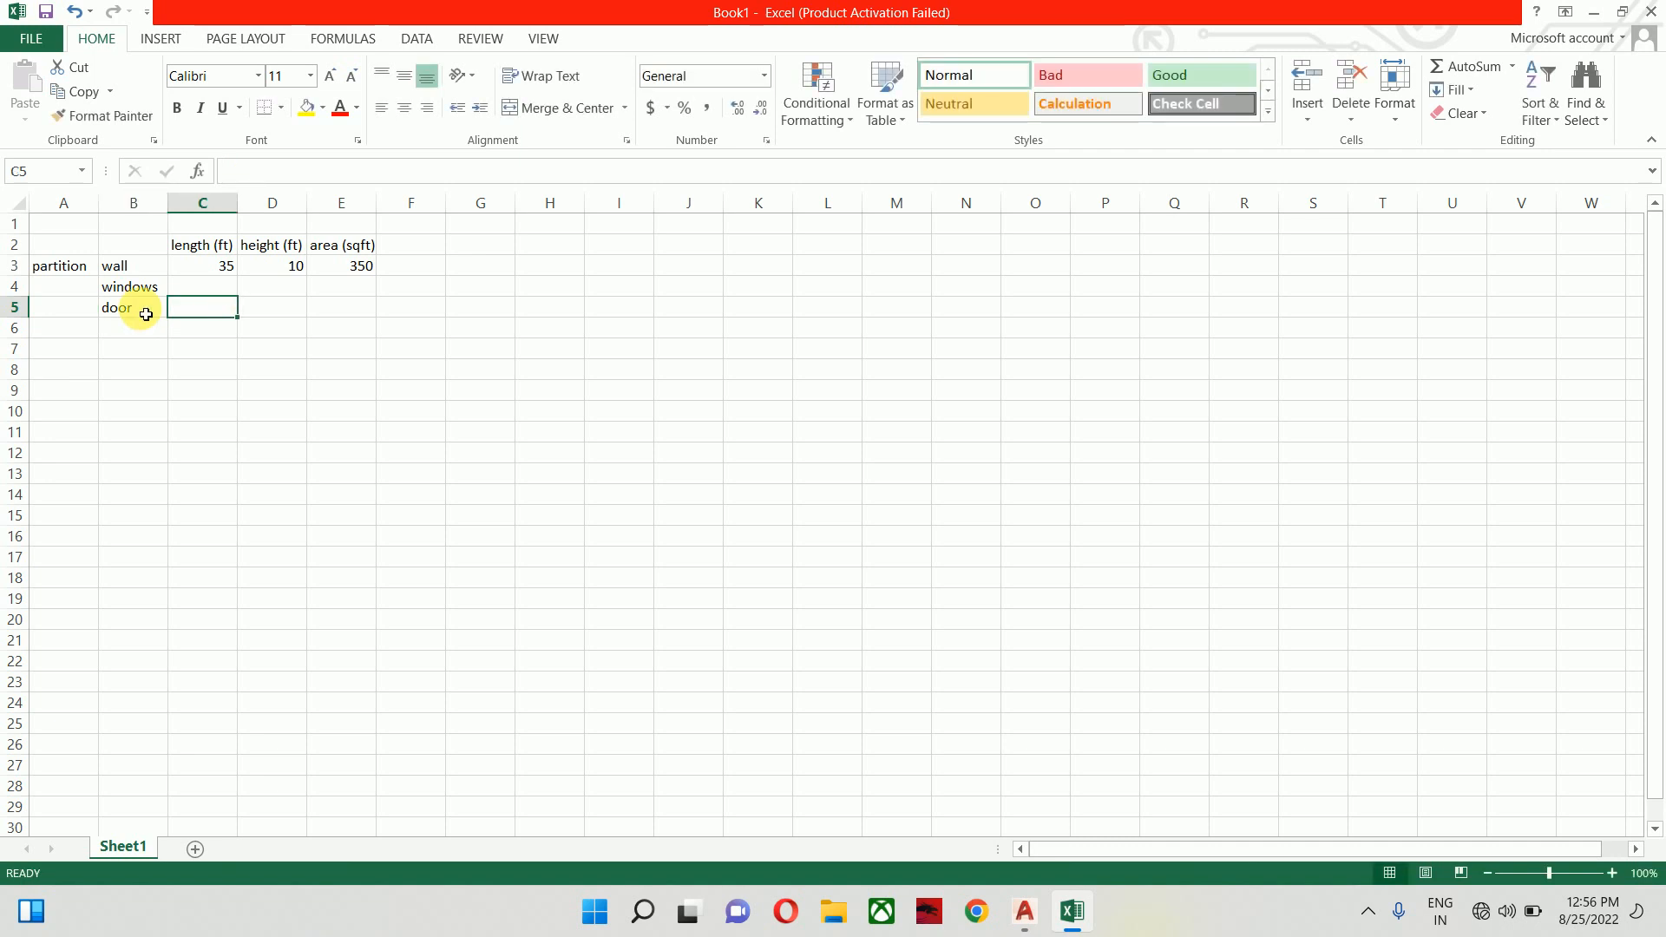
Enter the opening lengths: 4 for the windows in cell C4 and 3 for the door in cell C5
key("Up")
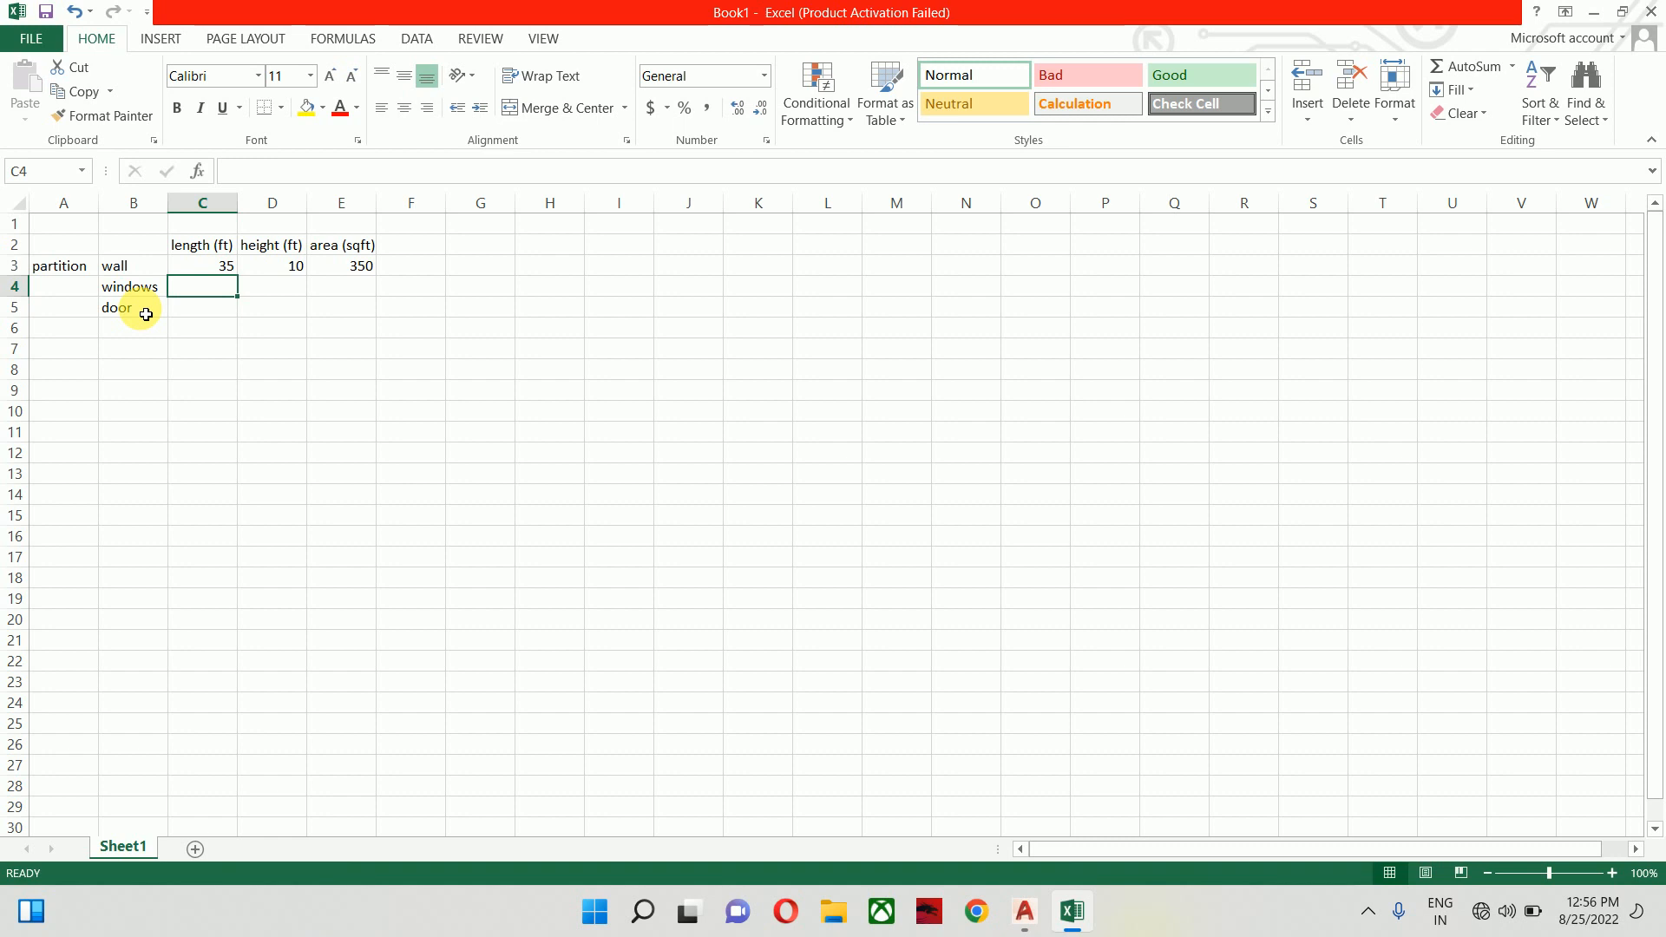
type("4")
key("Return")
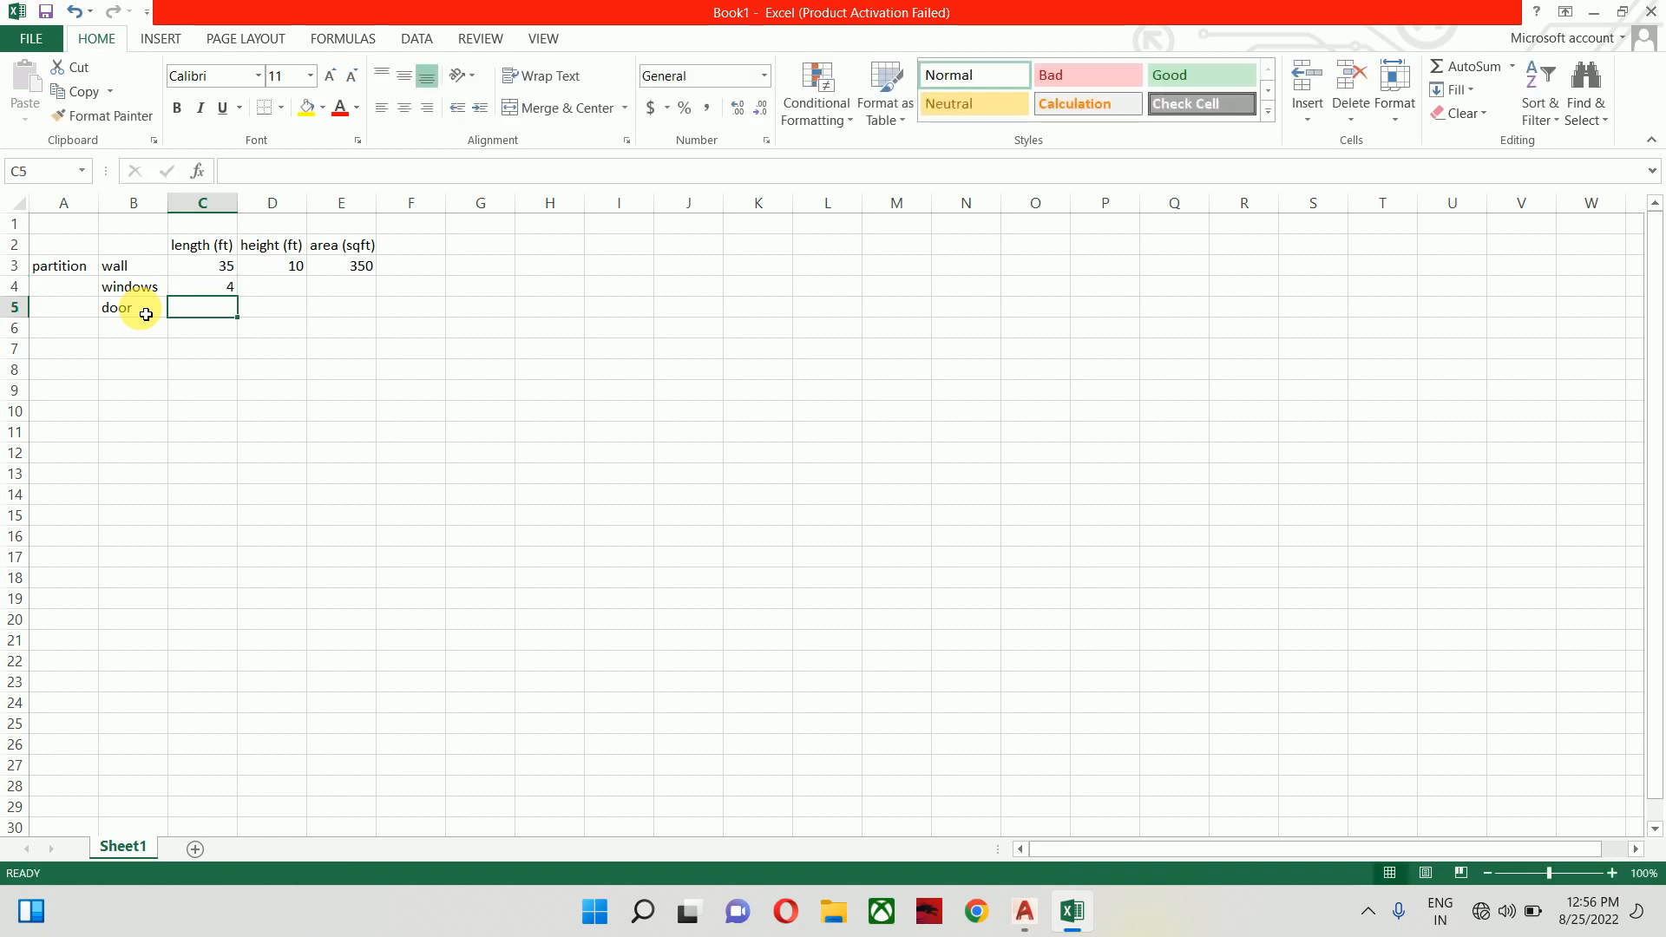
type("3")
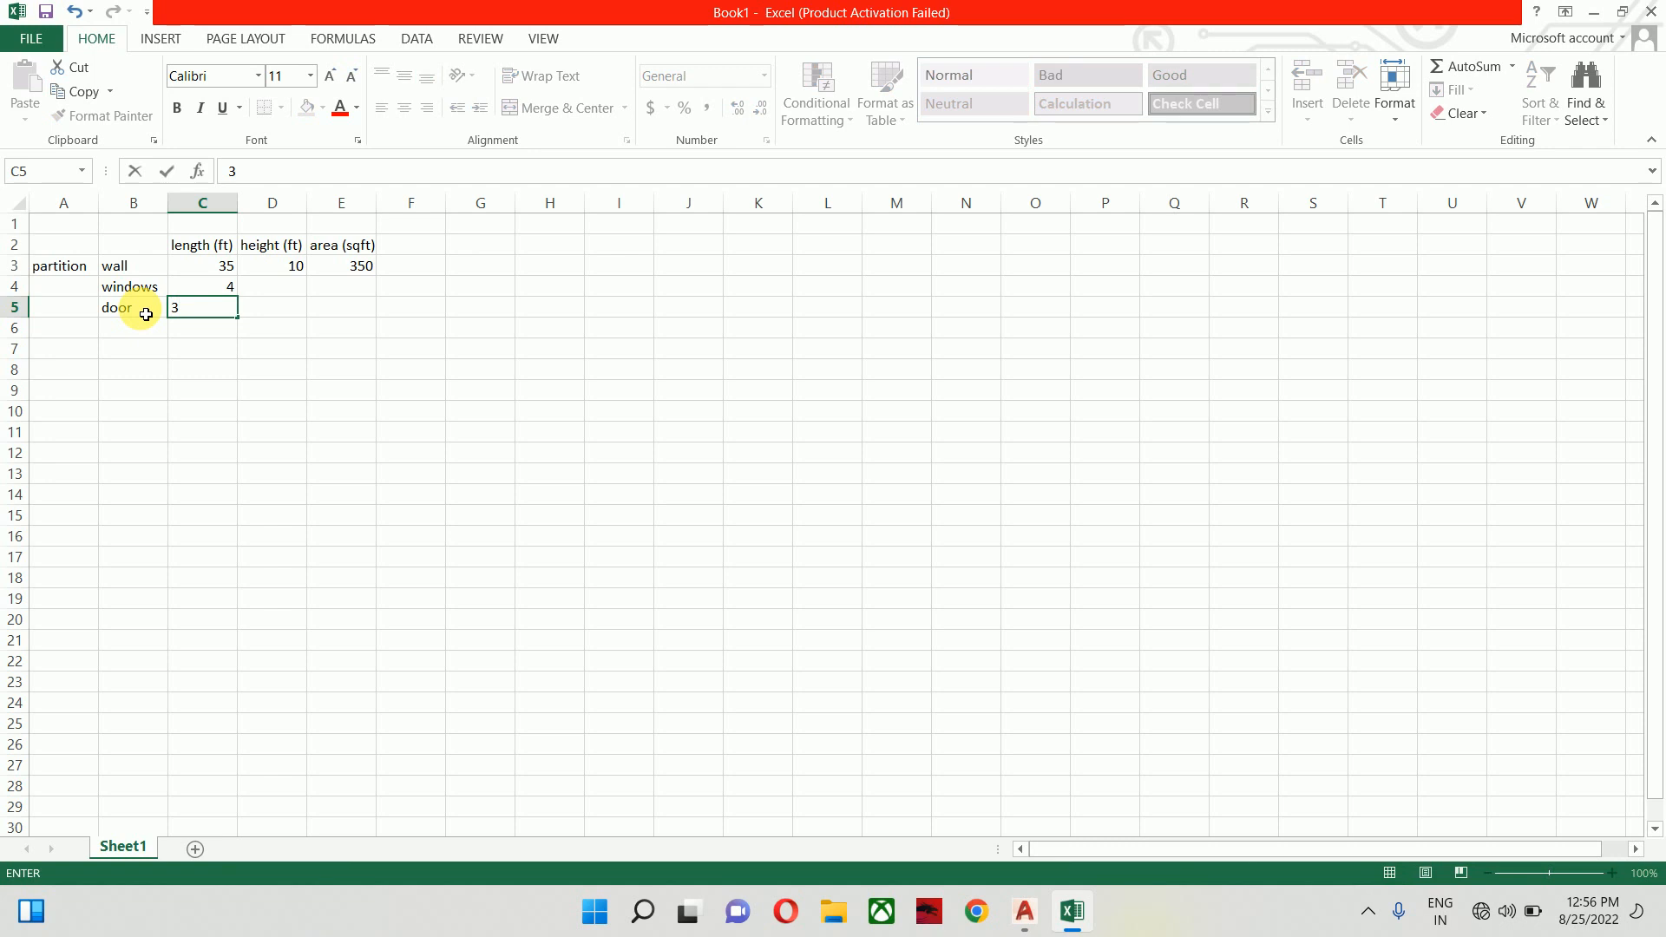
key("Tab")
Enter the opening heights: 4 for the windows in cell D4 and 7 for the door in cell D5
key("Up")
type("4")
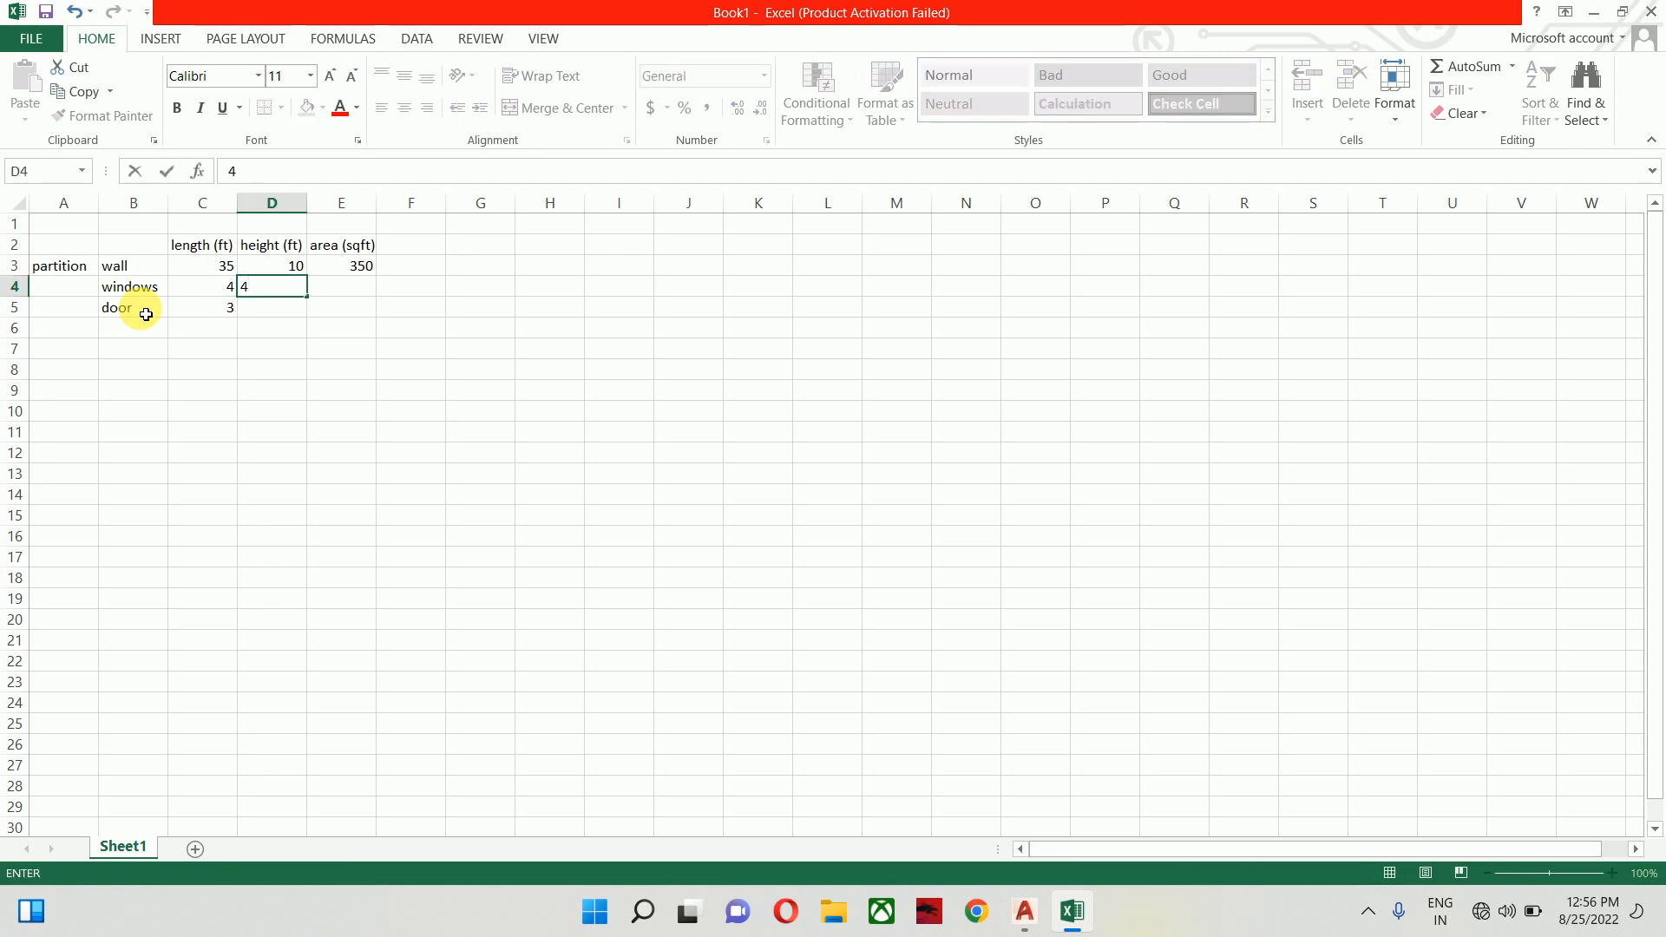
key("Return")
type("7")
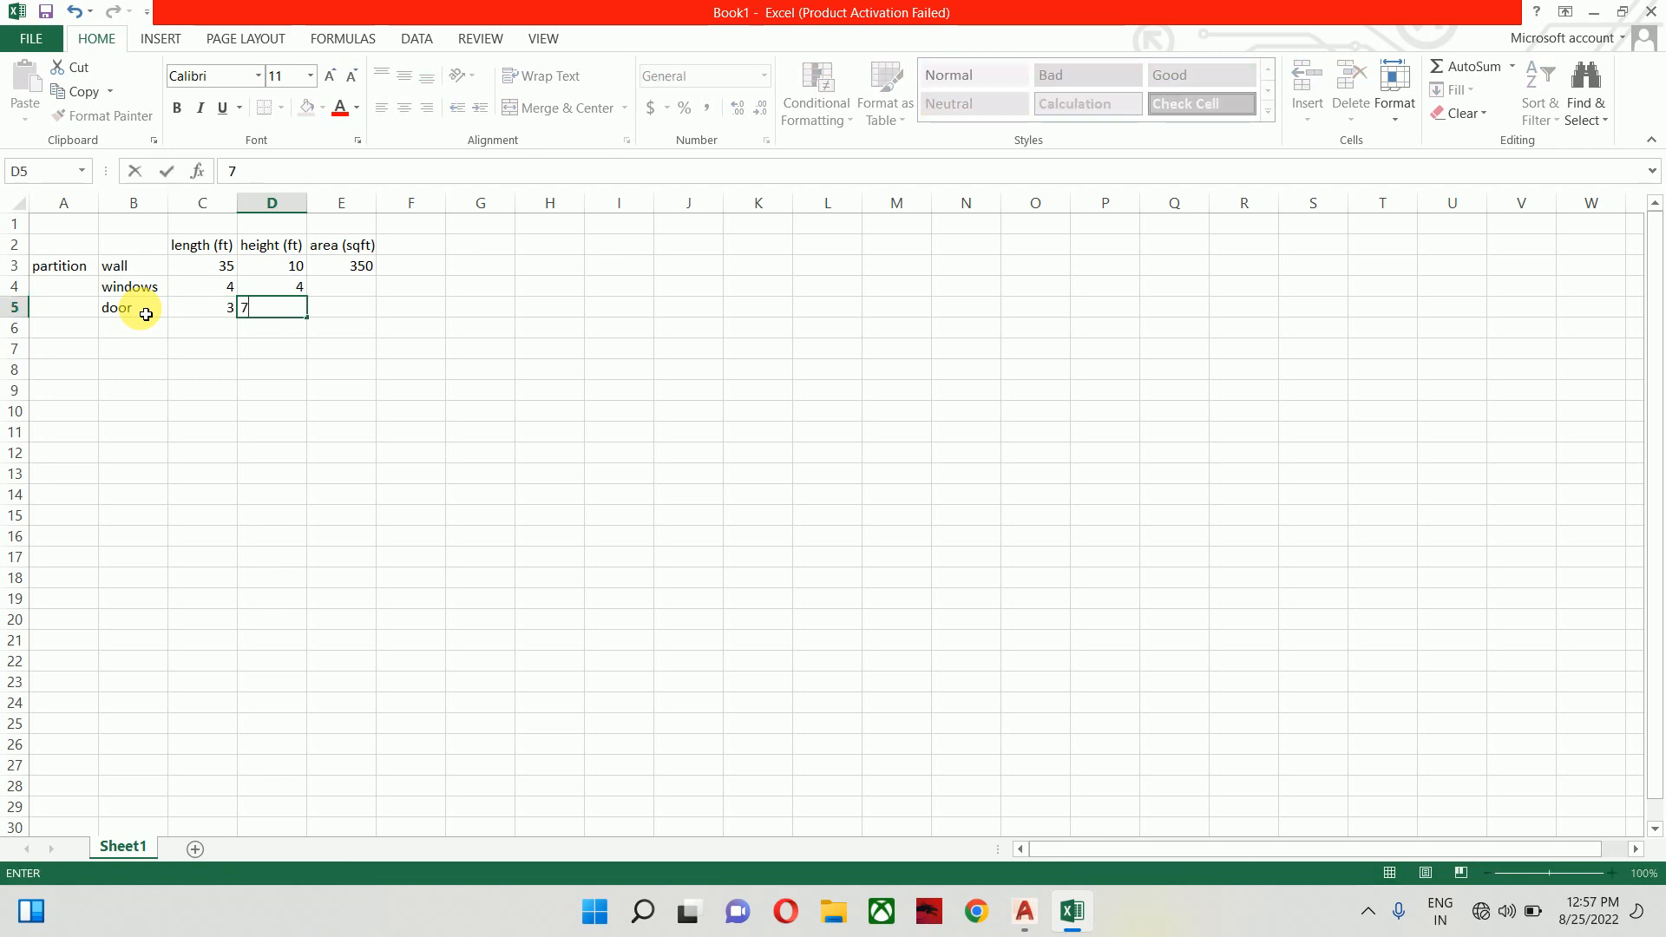
key("Tab")
Fill the wall's area formula from cell E3 down to the windows and door rows, through E5
key("Up")
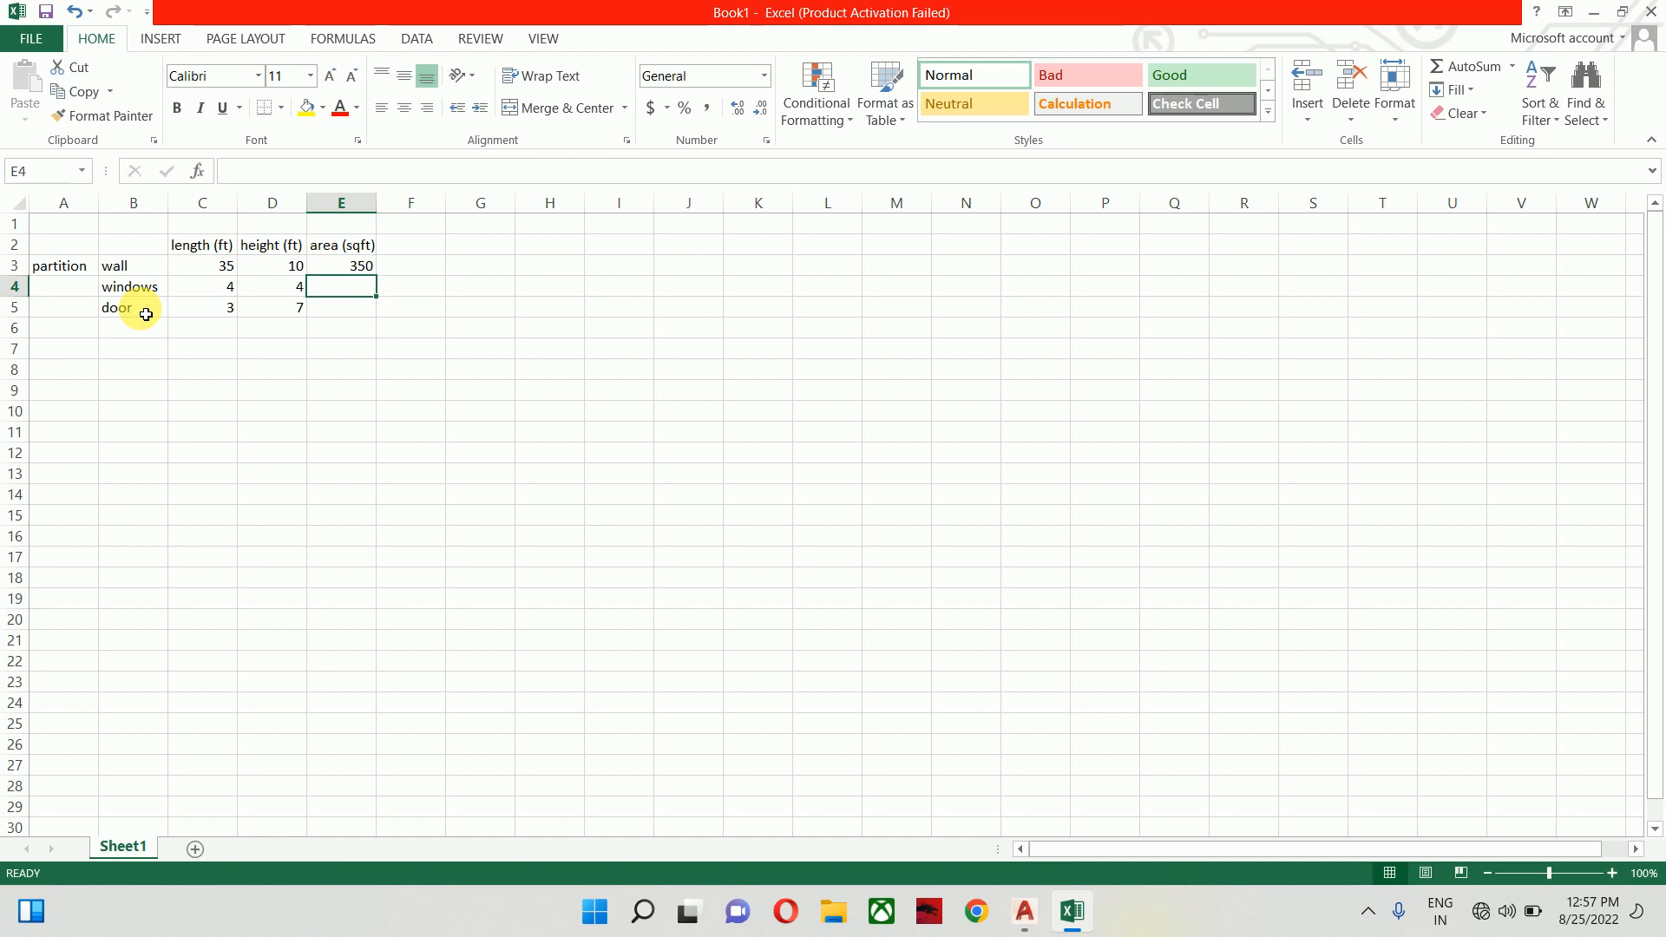
key("Up")
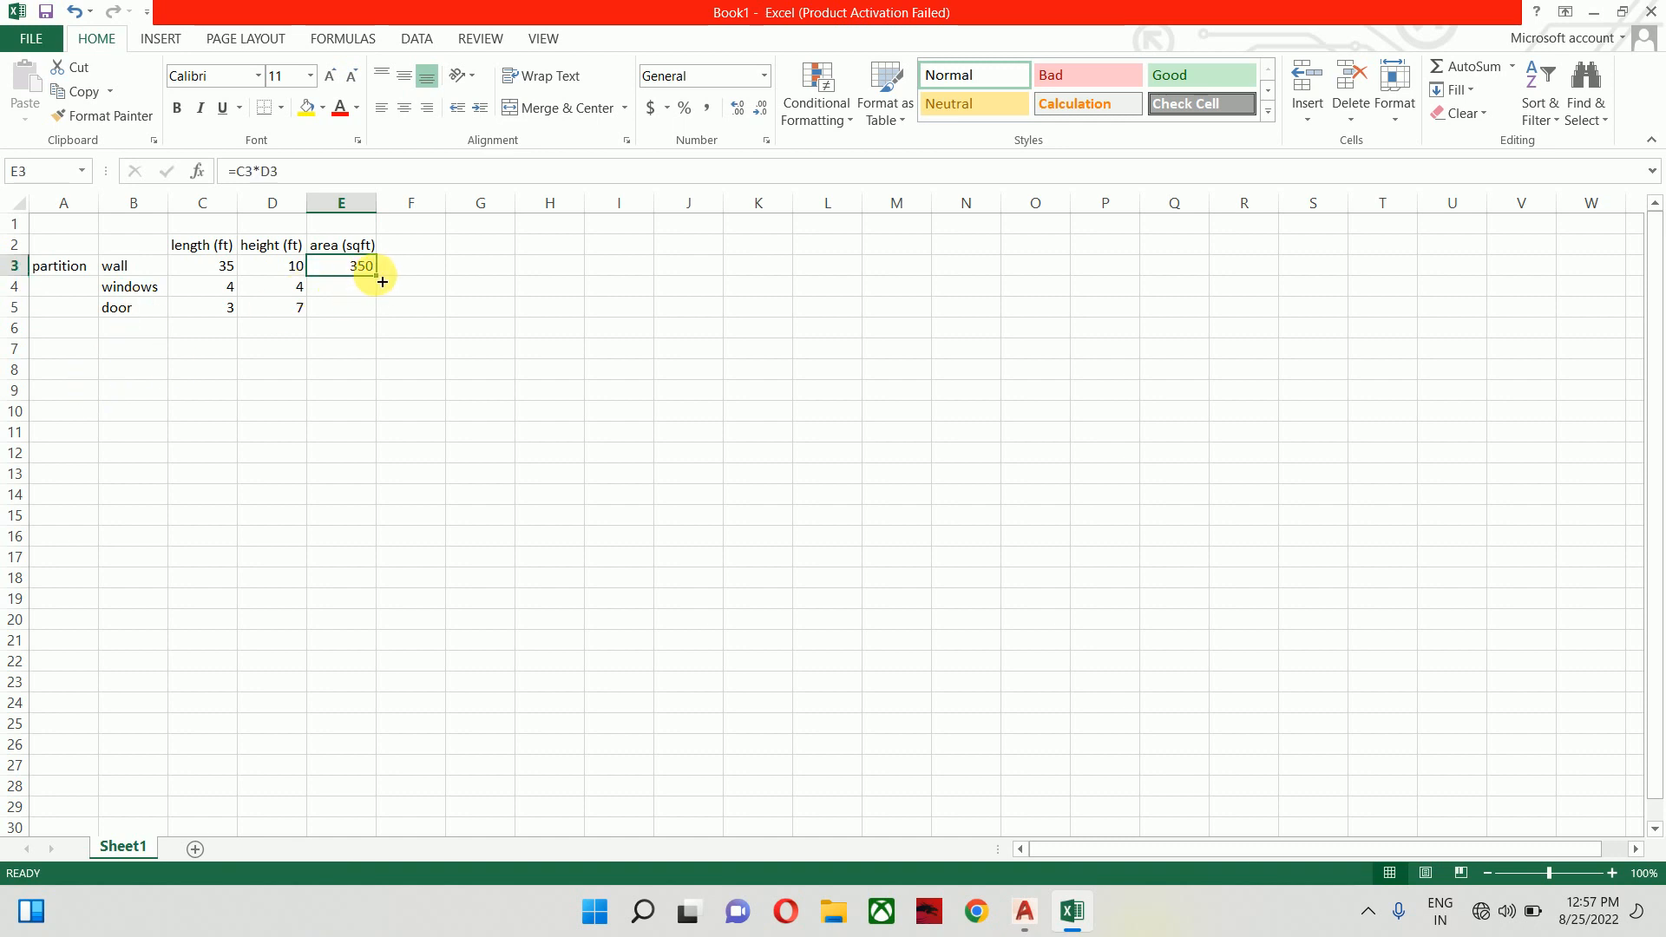
left_click_drag(378, 282, 379, 329)
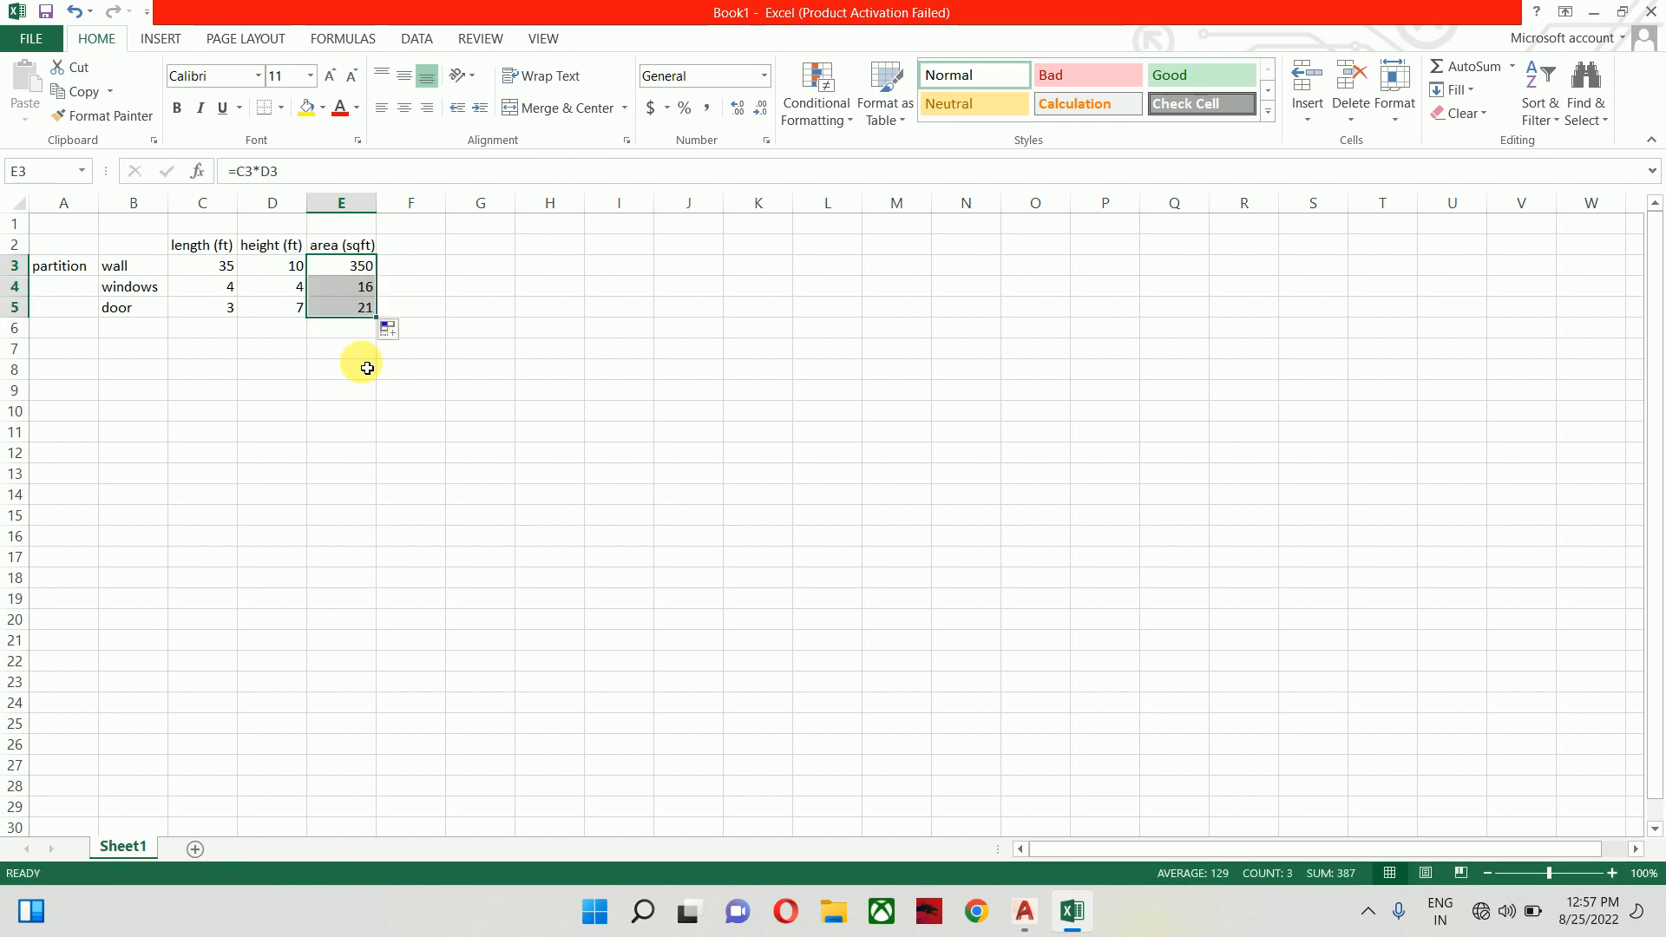
Enter the label "remaini p wall area" in cell B6 and merge and center it across B6:D6
left_click(130, 334)
type("rem")
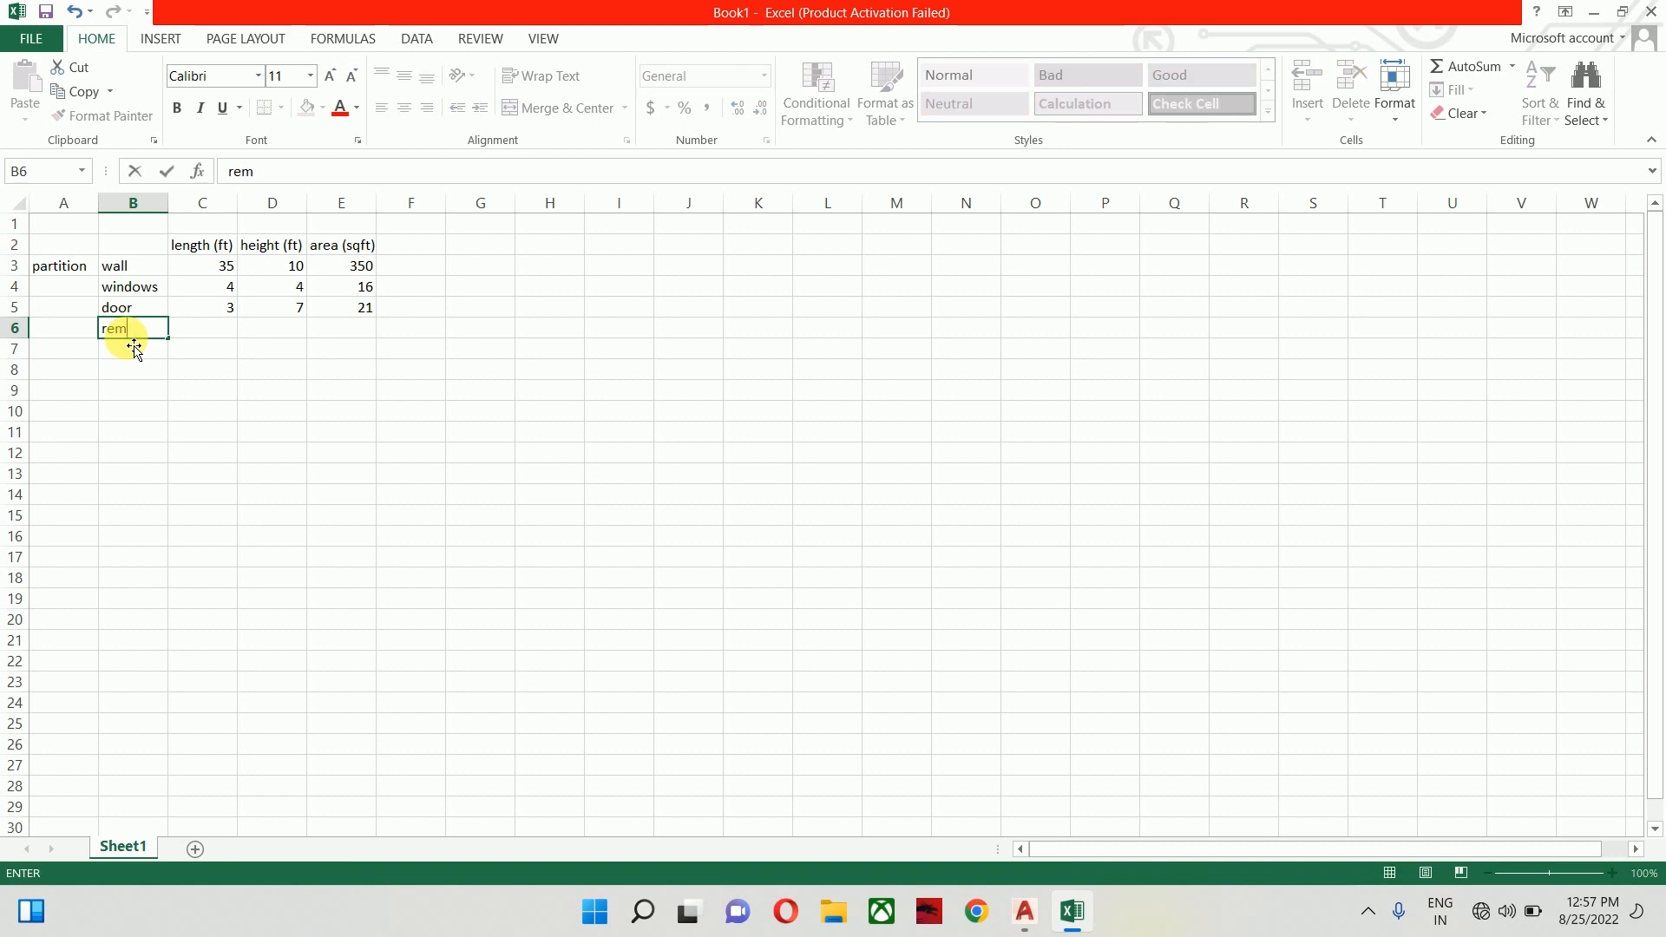
type("aini p wall area")
key("Tab")
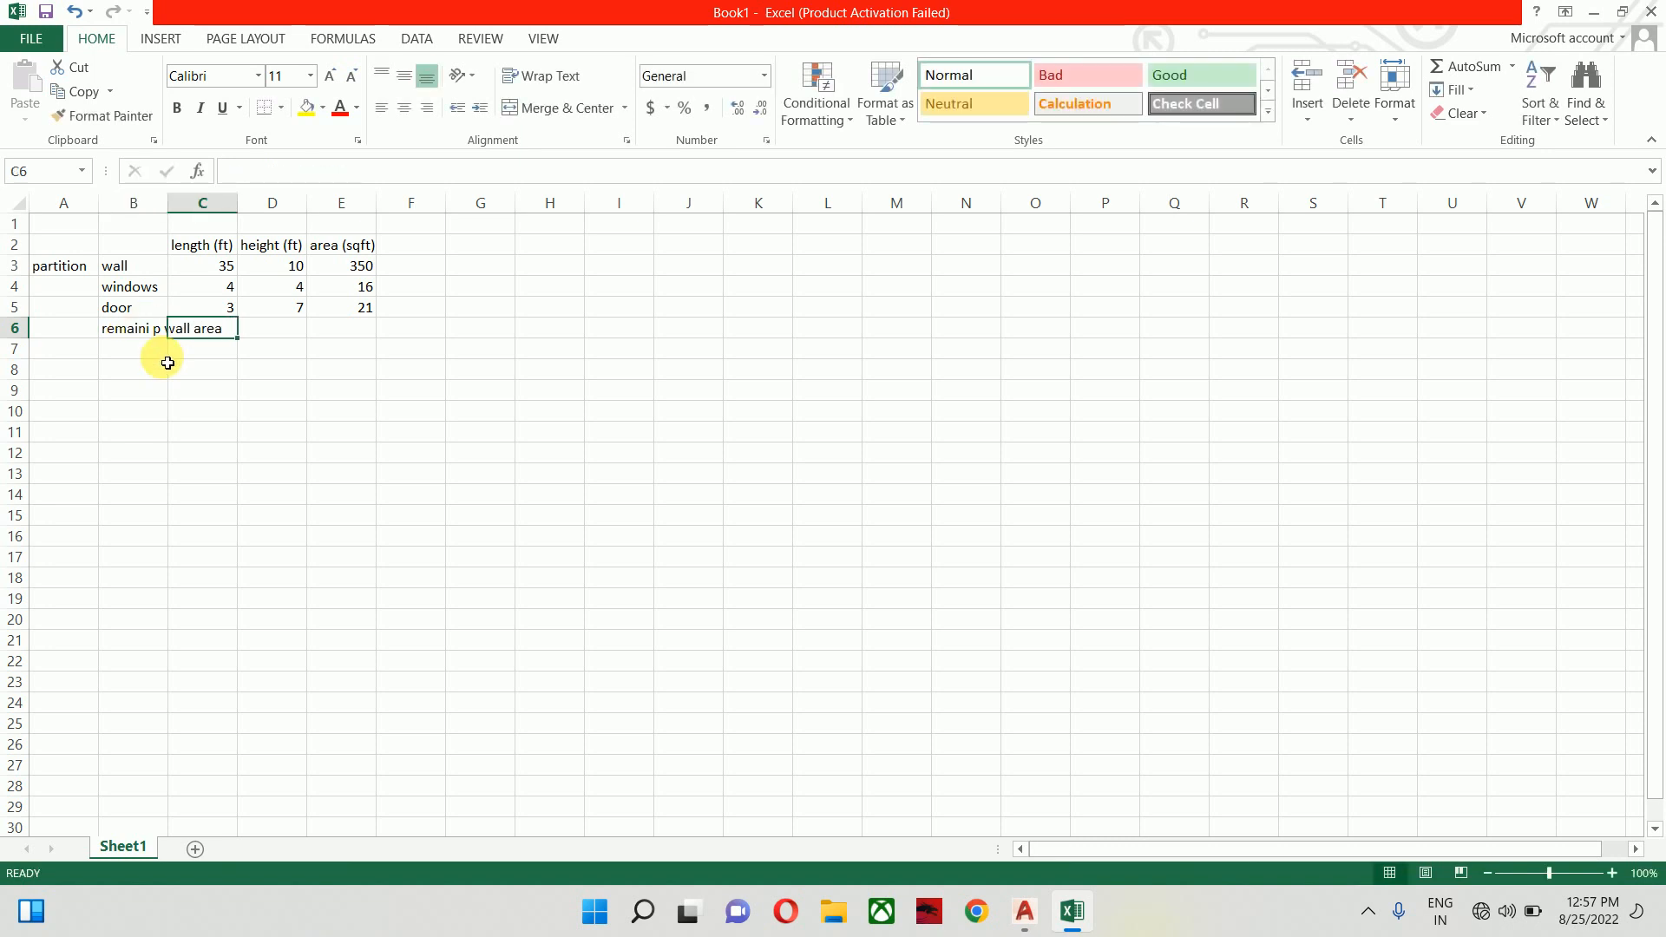
left_click_drag(139, 330, 149, 330)
key("shift+Right")
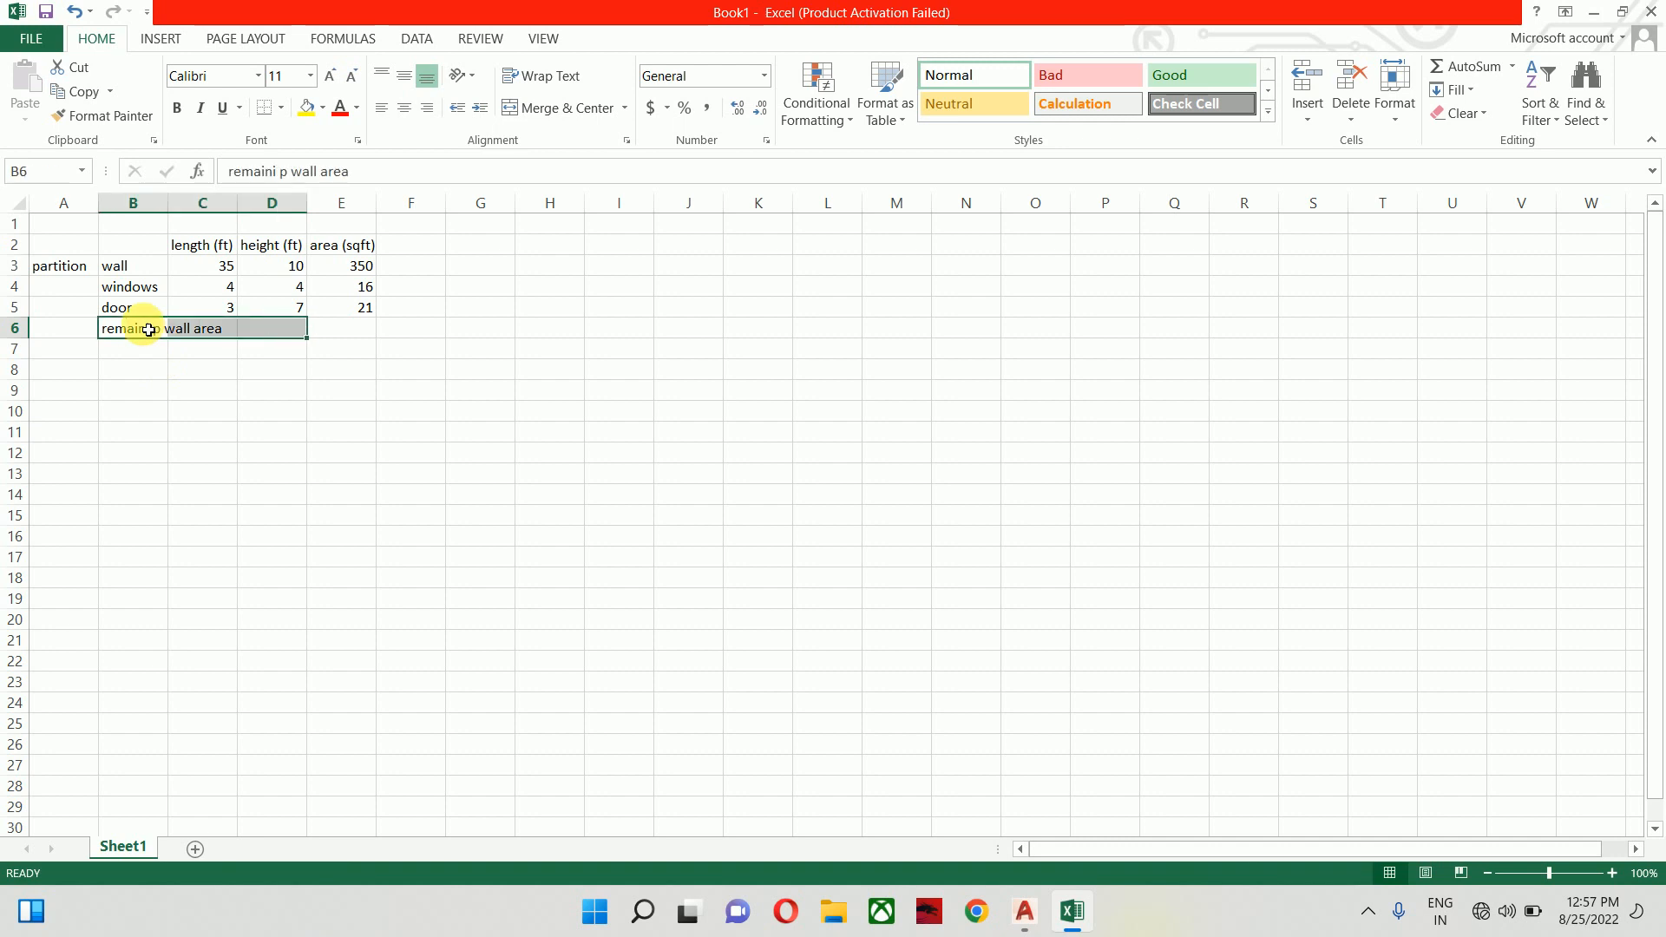
left_click(550, 108)
Subtract the window and door areas from the wall area in cell E6 with the formula =E3-E4-E5
left_click(347, 329)
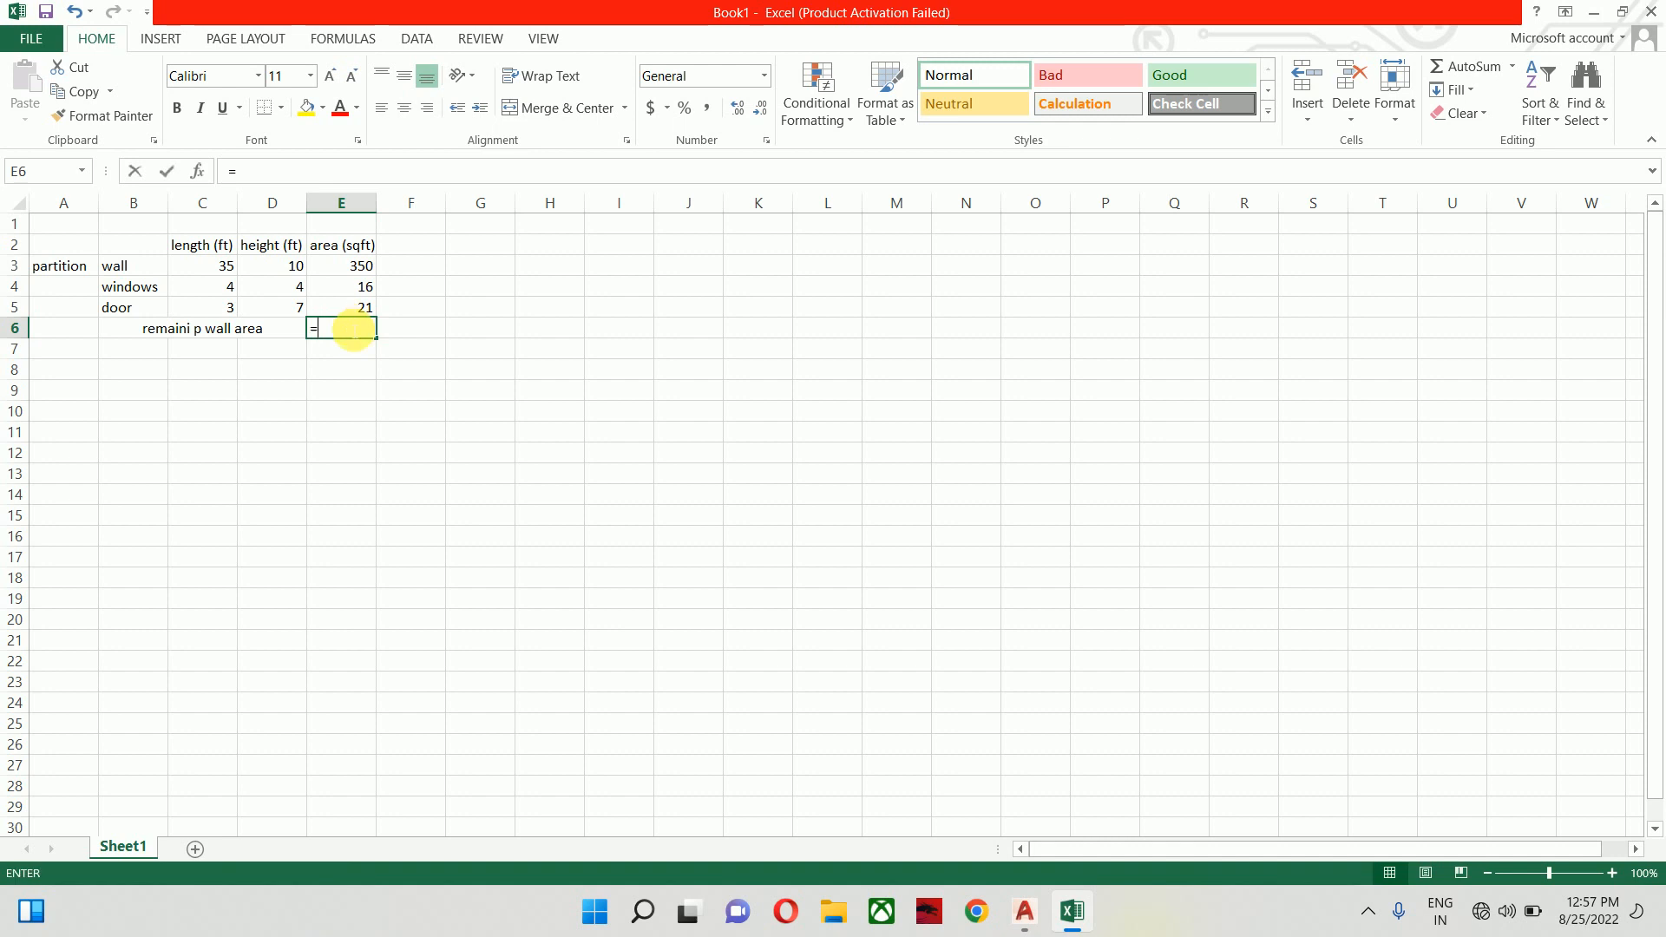
type("=")
left_click(359, 268)
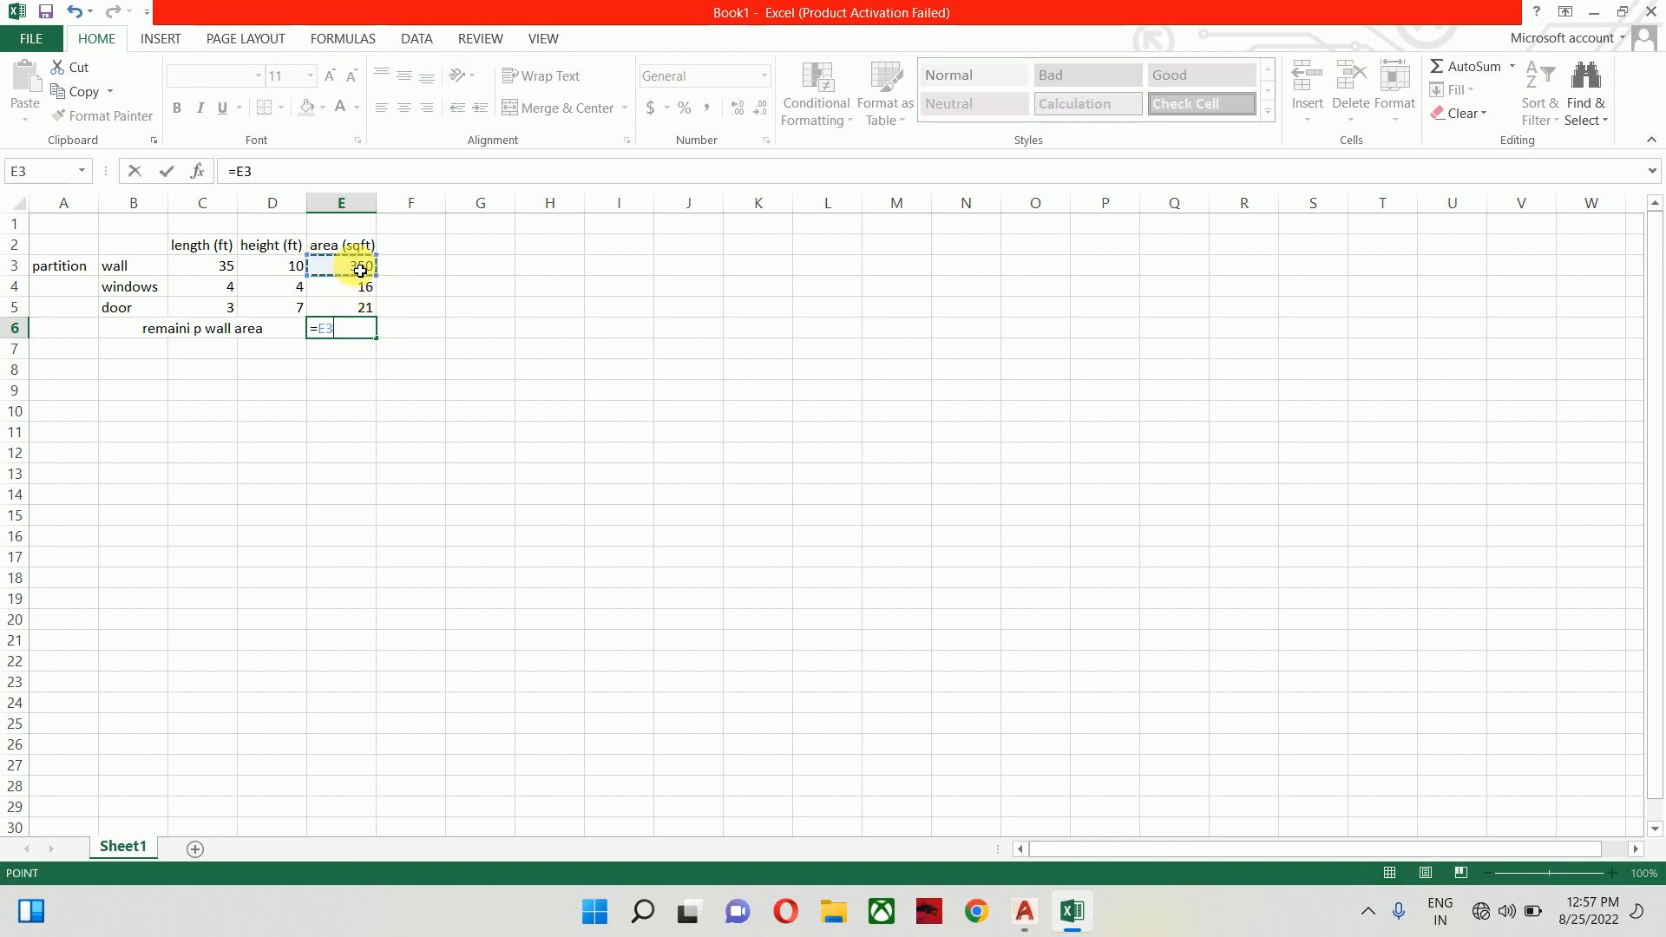
type("-")
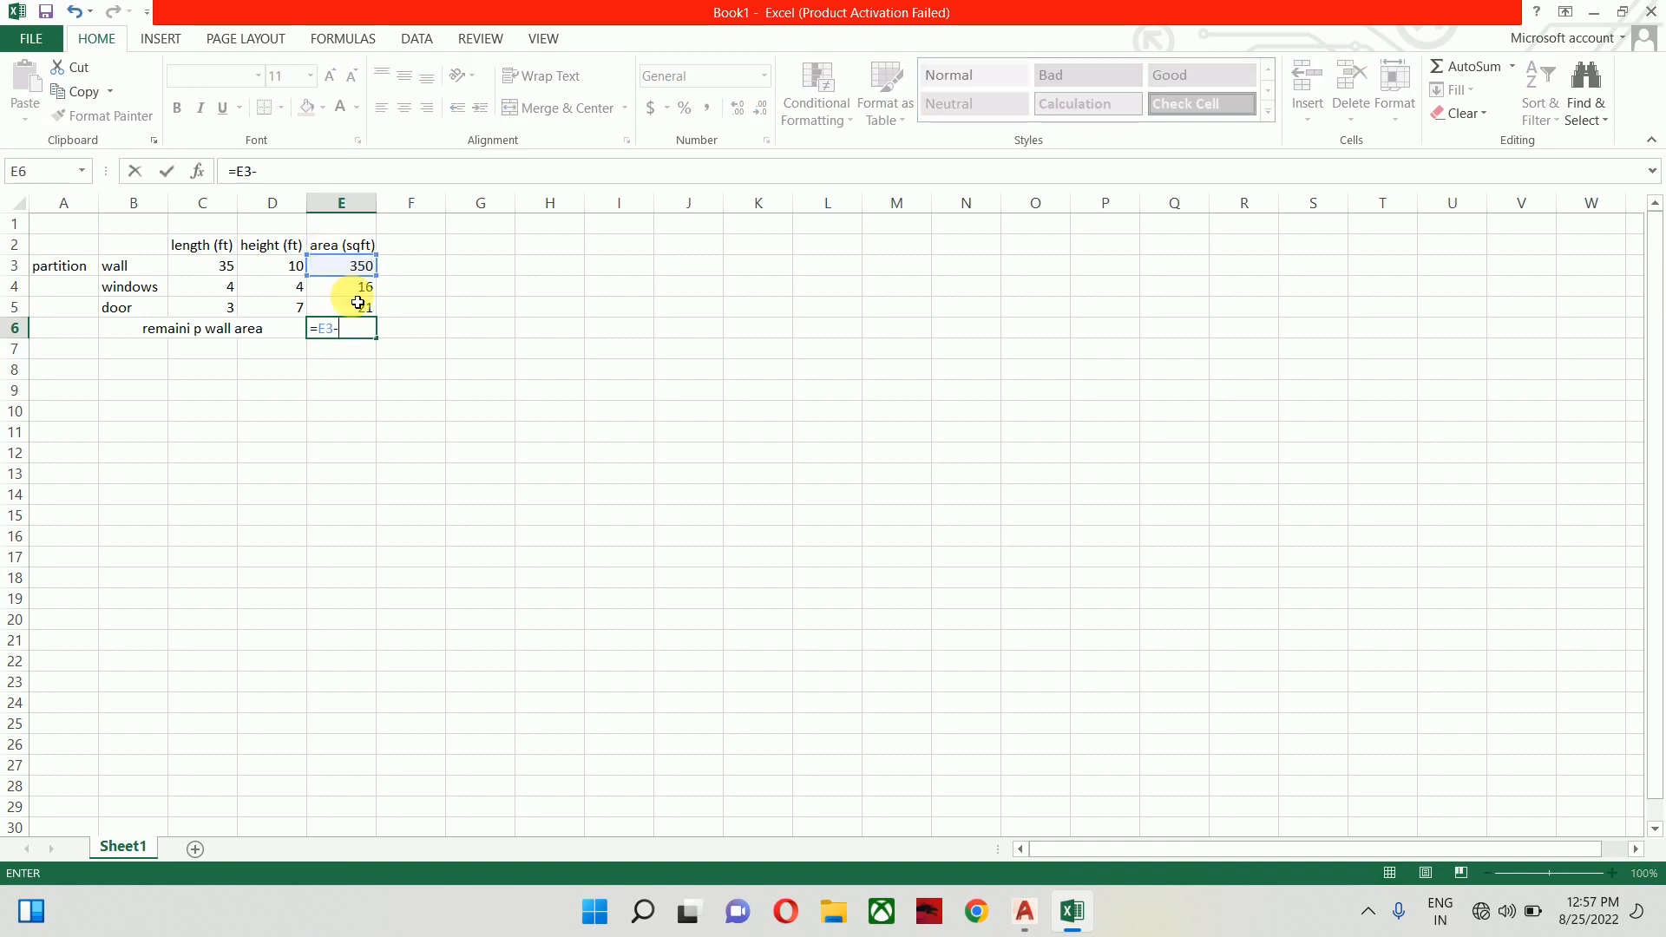
left_click(357, 291)
type("-")
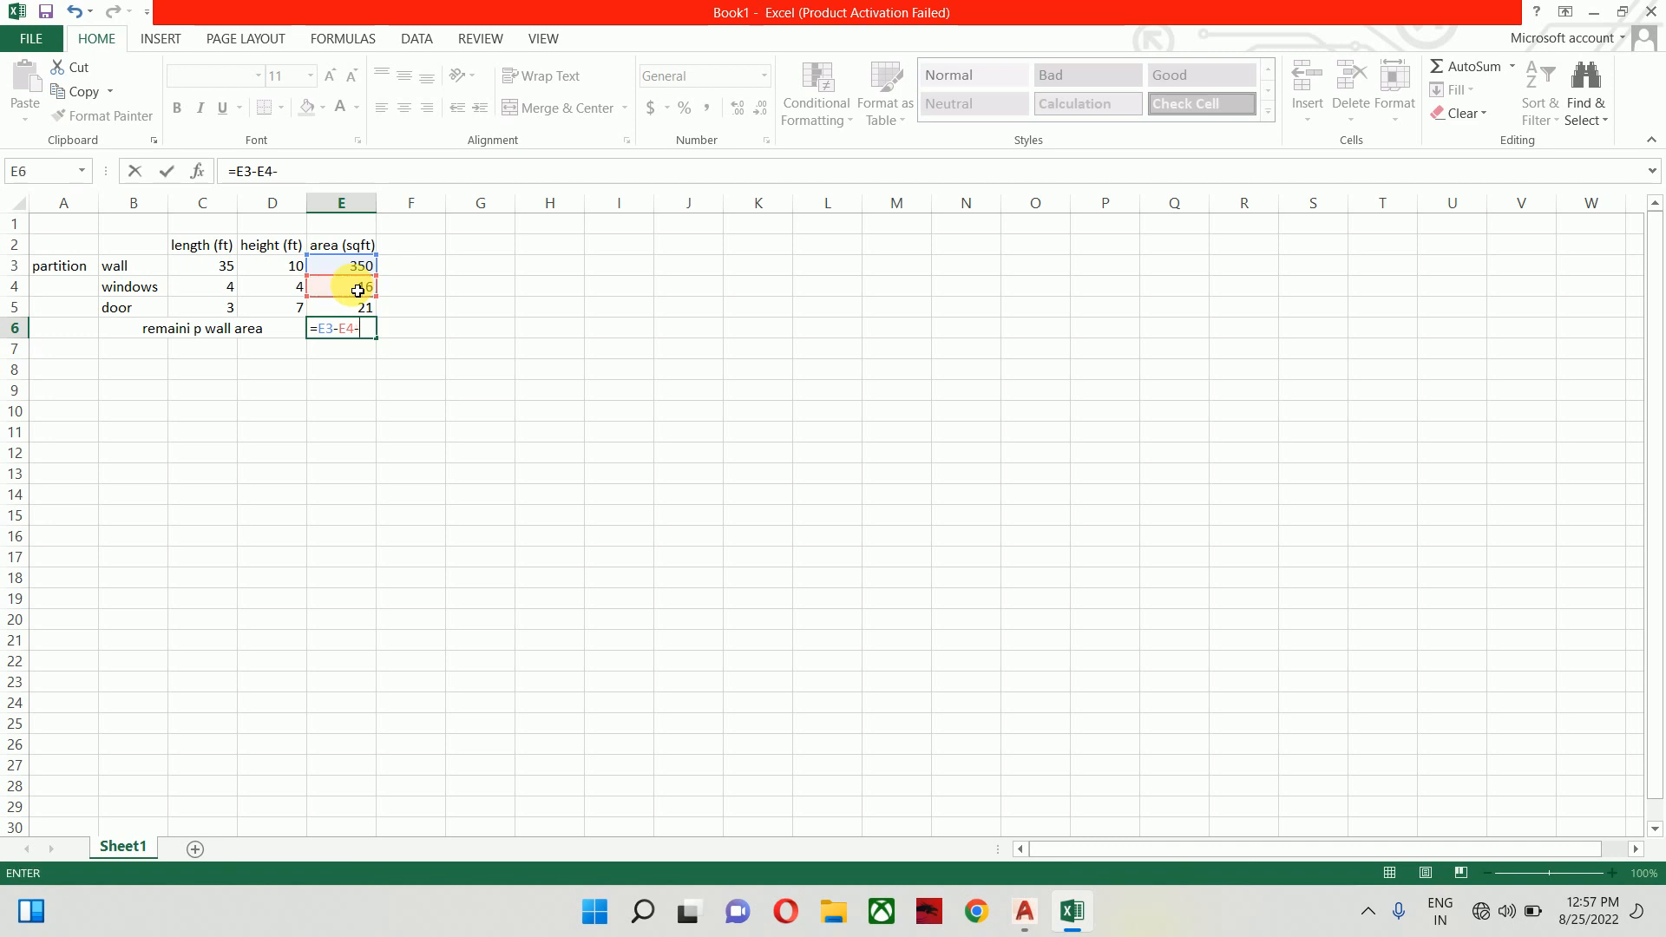
left_click(353, 309)
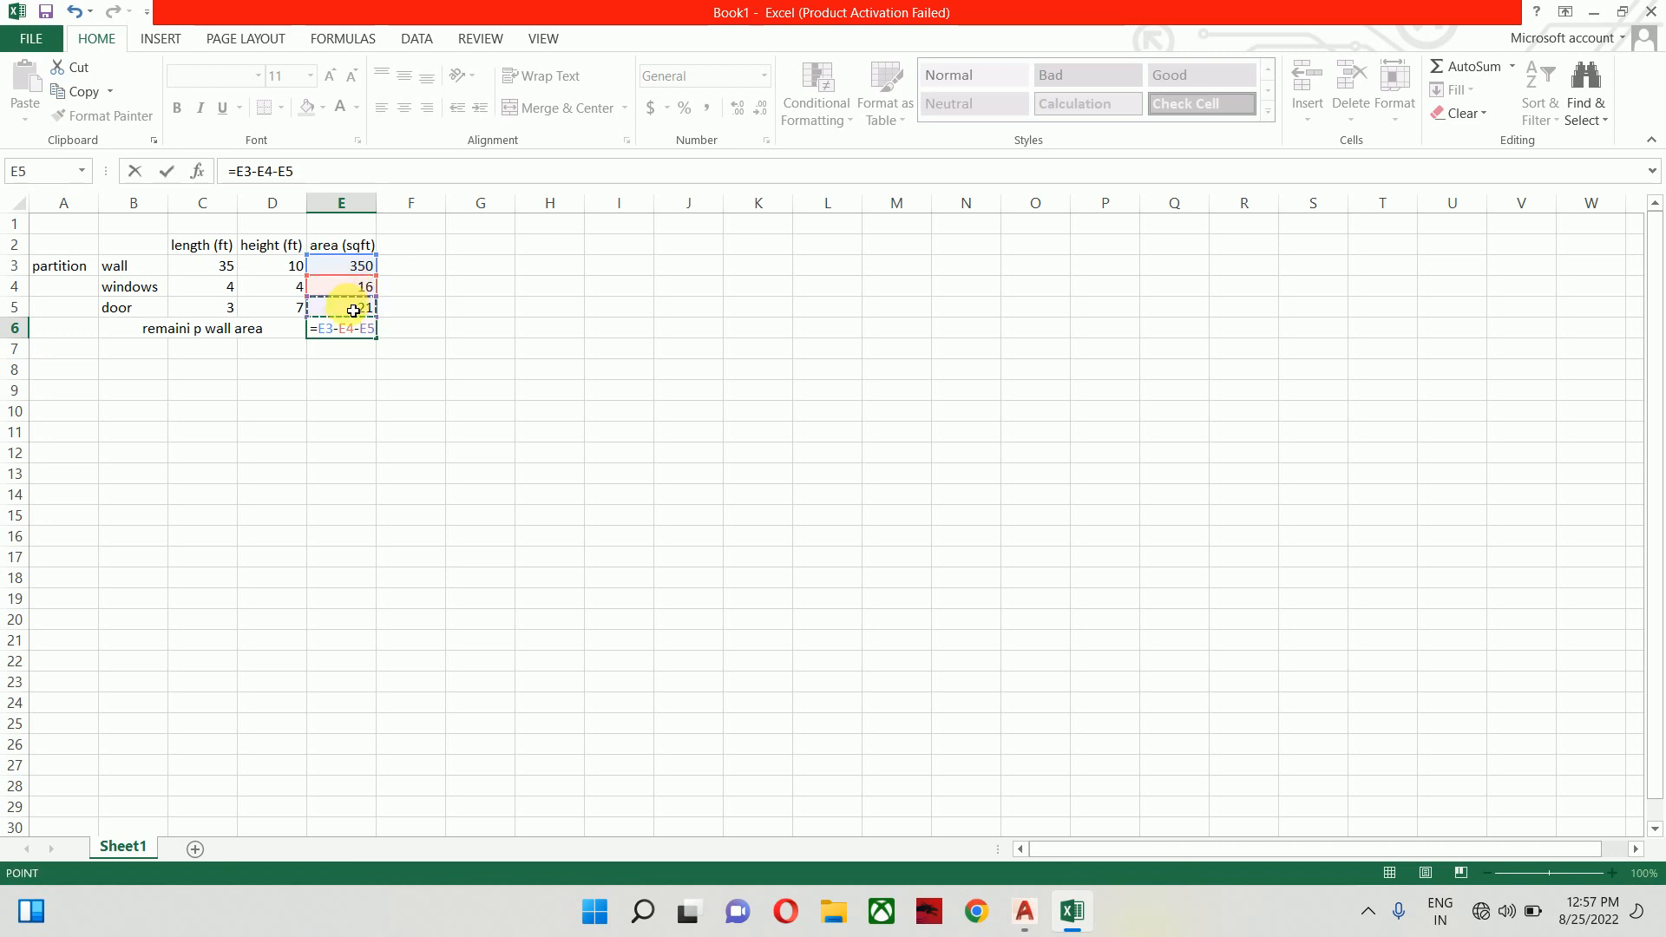
key("Return")
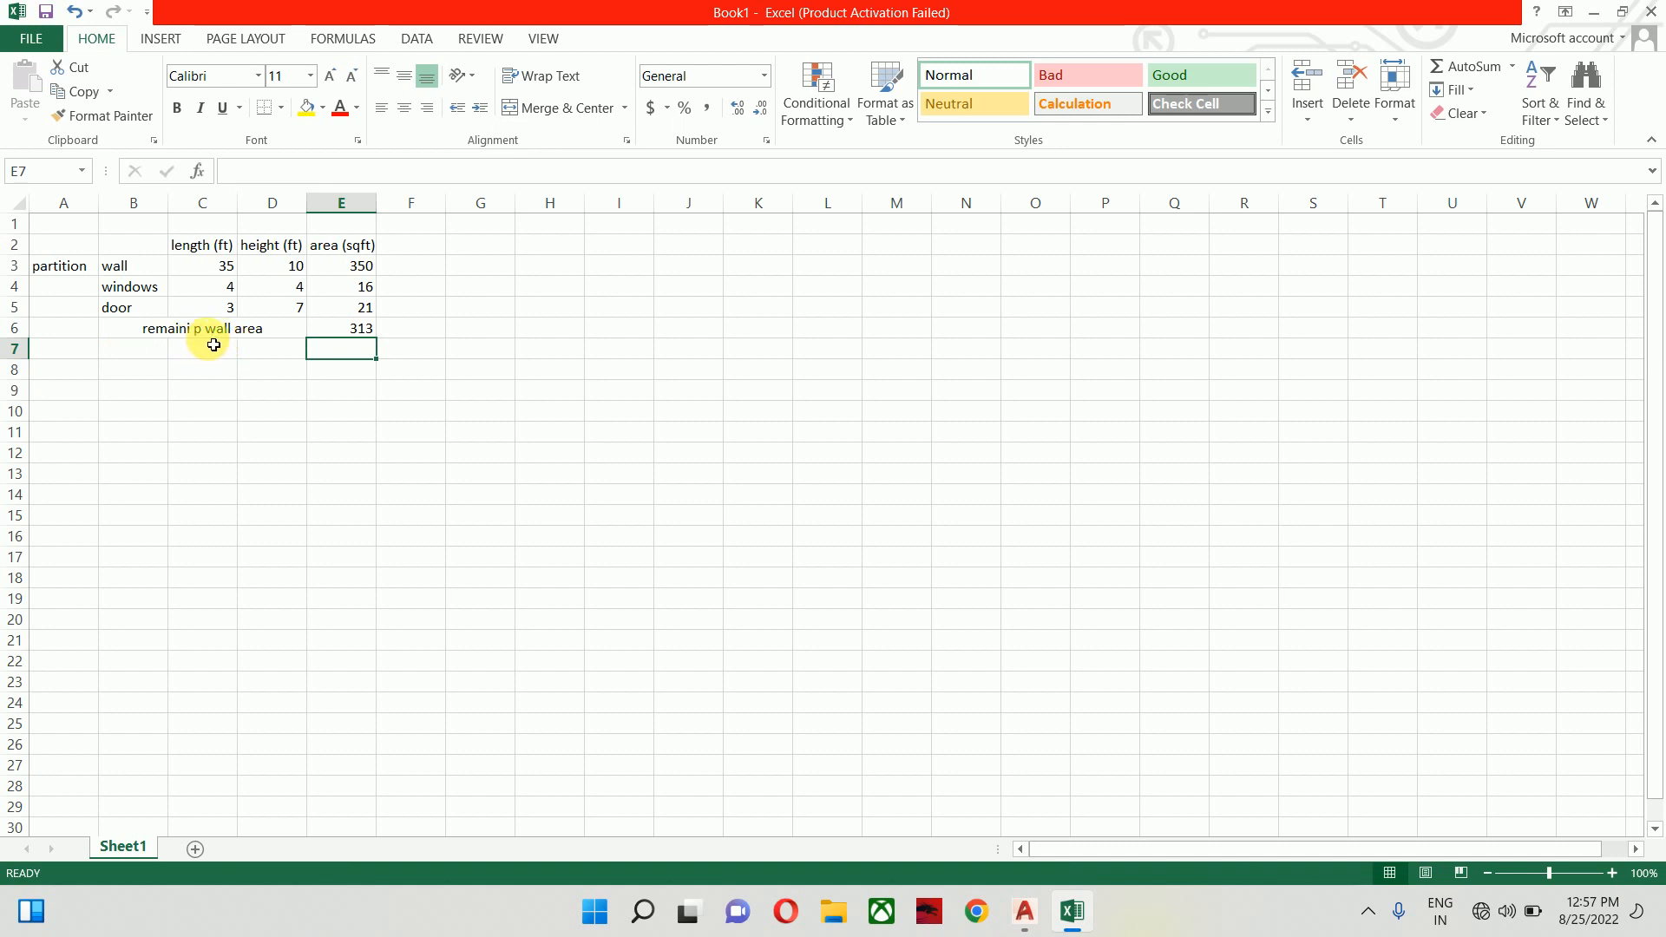
Merge and center the "partition" label over cells A3:A7 and align it vertically to the middle
left_click(209, 357)
left_click(130, 345)
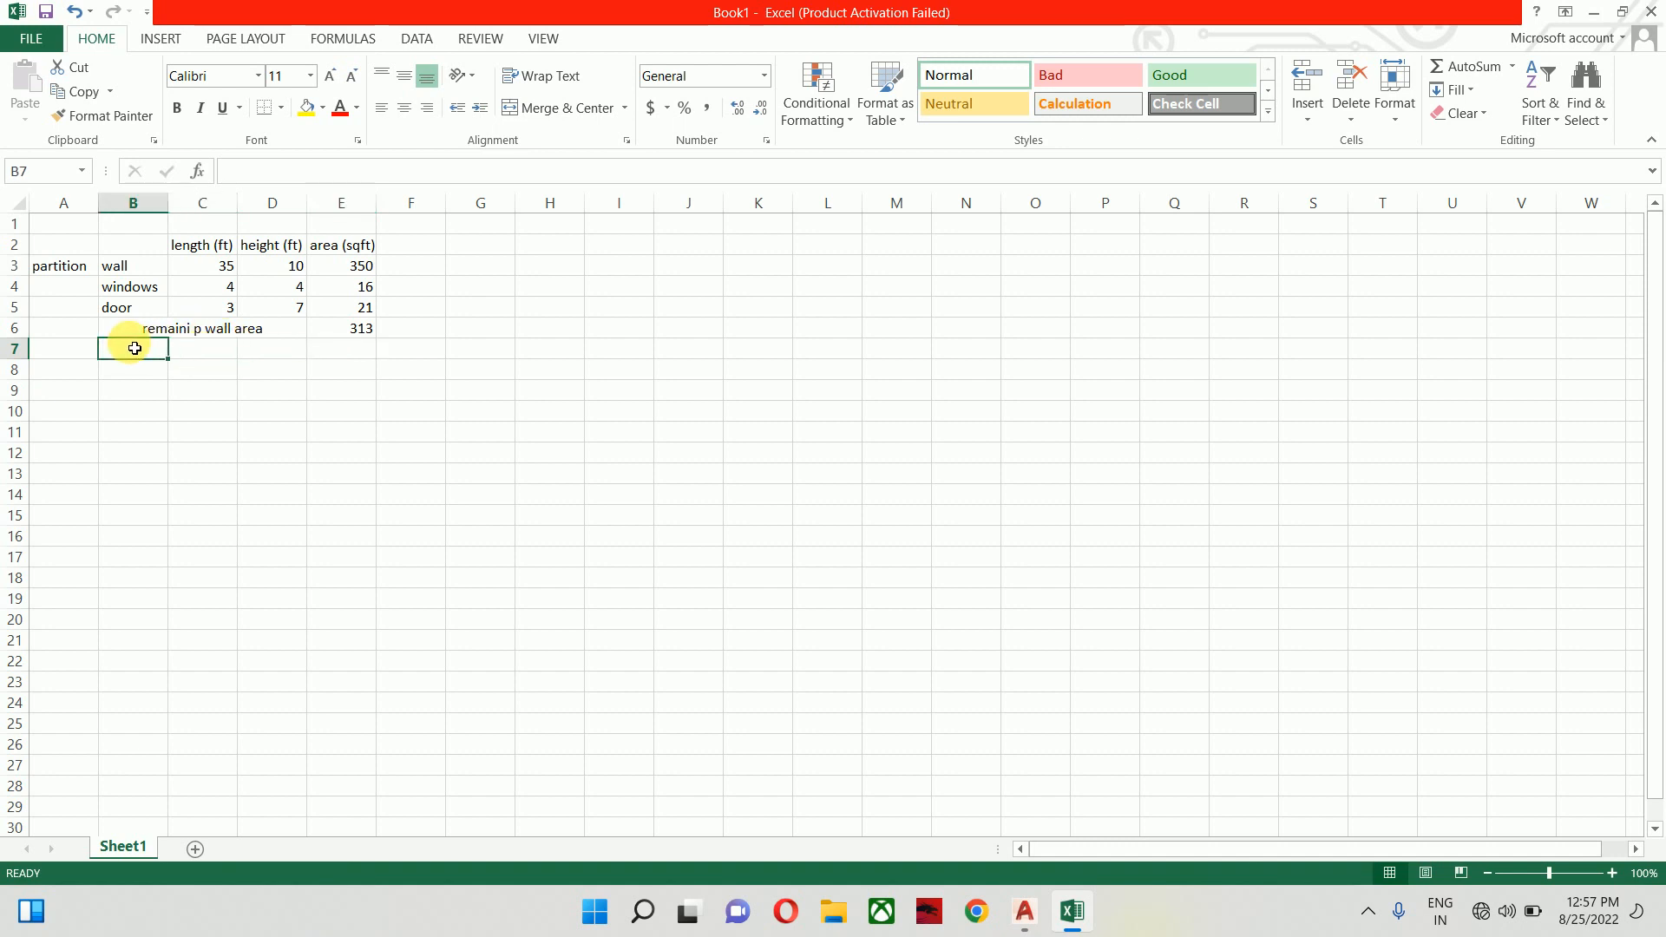
left_click_drag(70, 269, 87, 329)
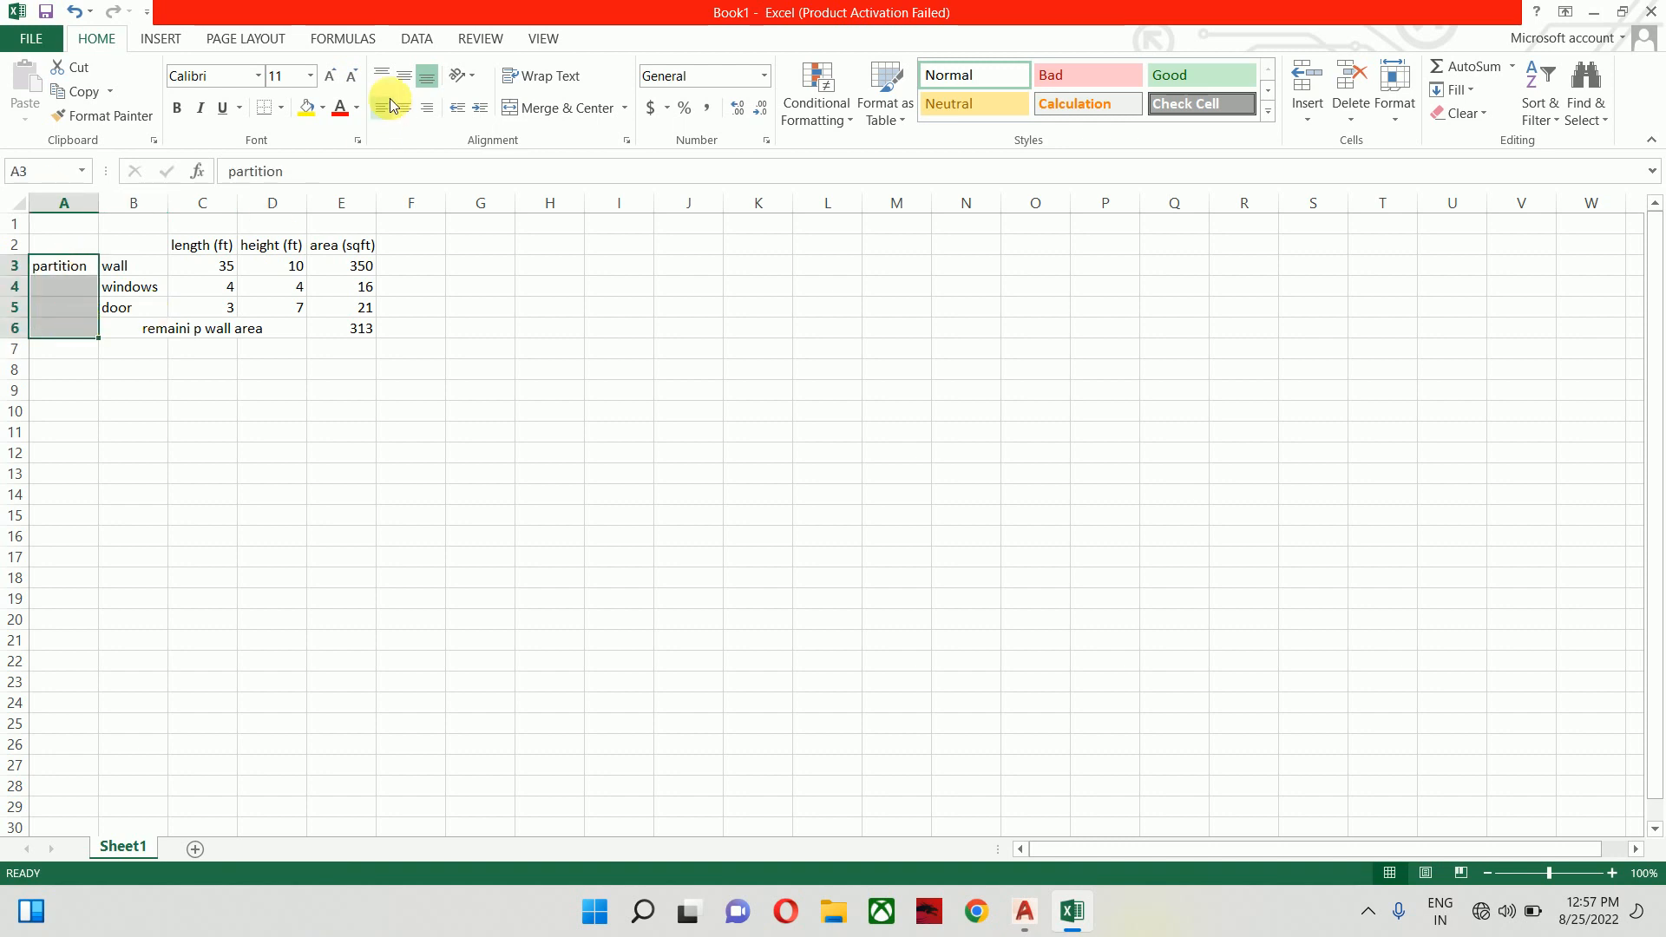
left_click(82, 275)
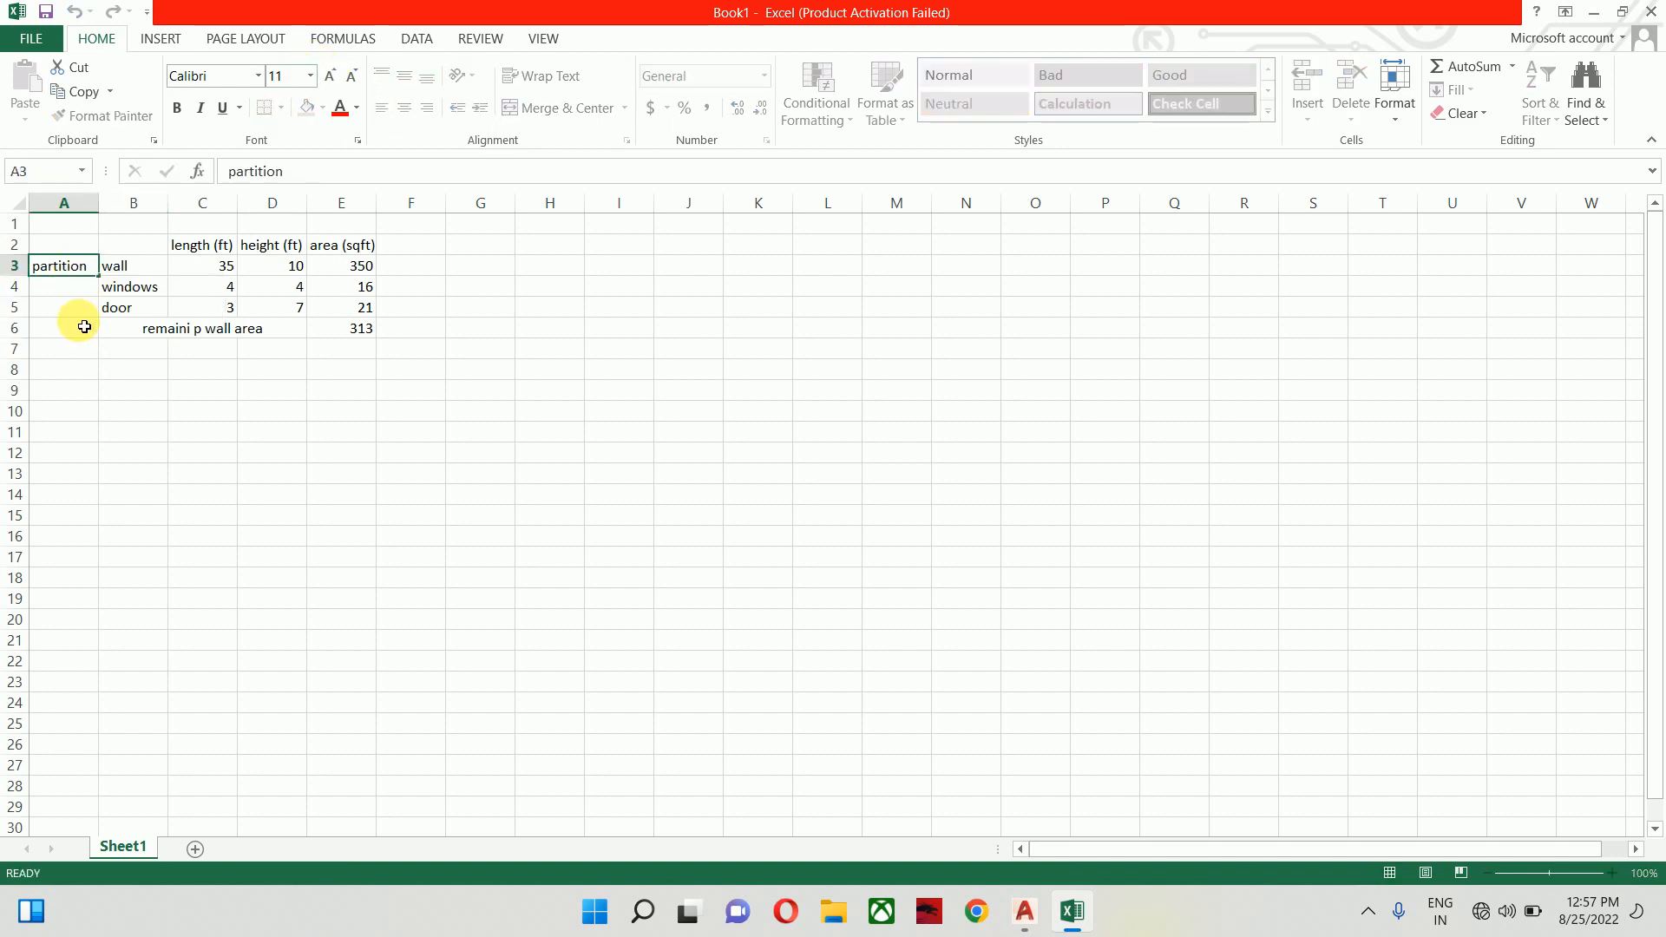
left_click_drag(60, 268, 77, 357)
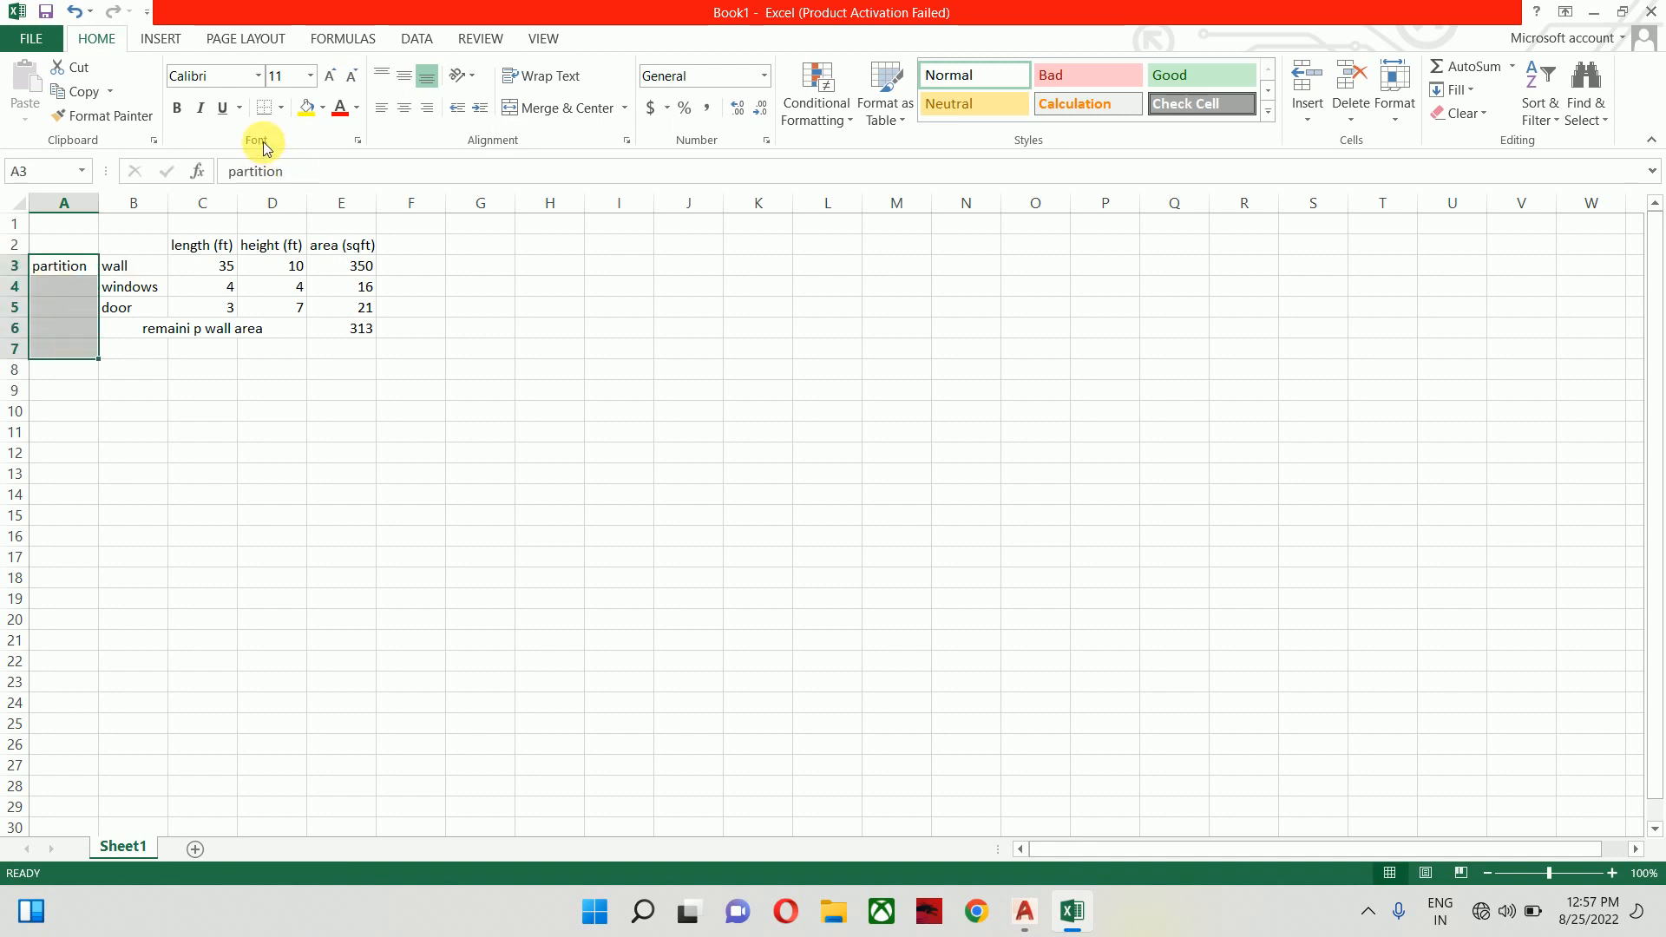
left_click(559, 108)
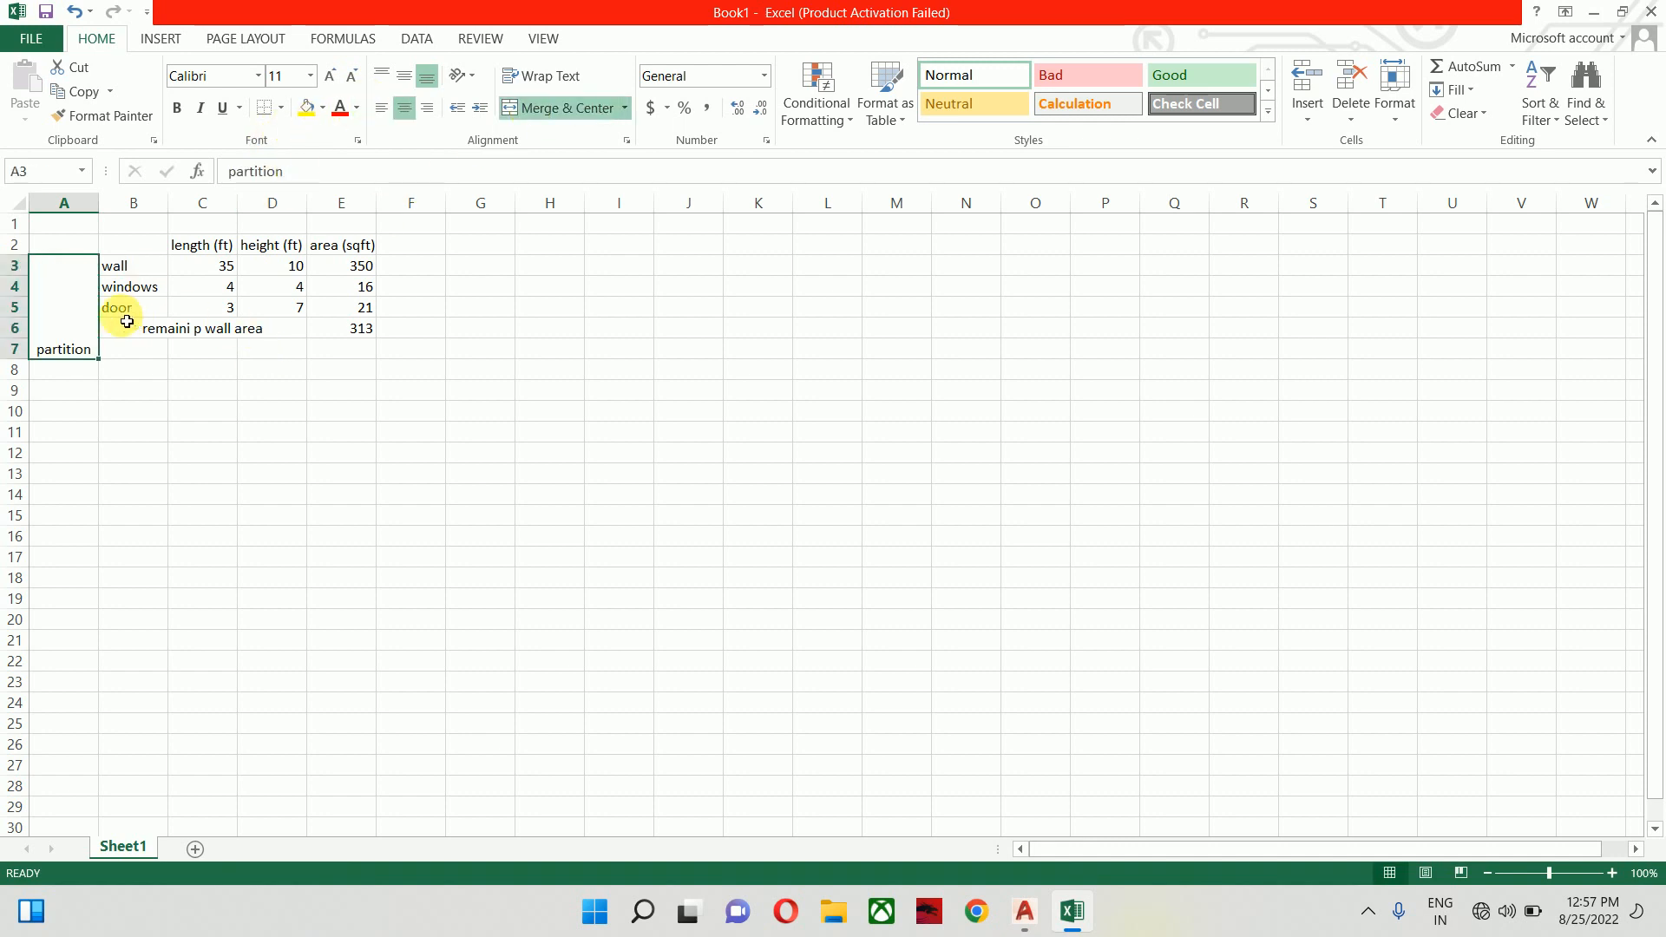
left_click(405, 76)
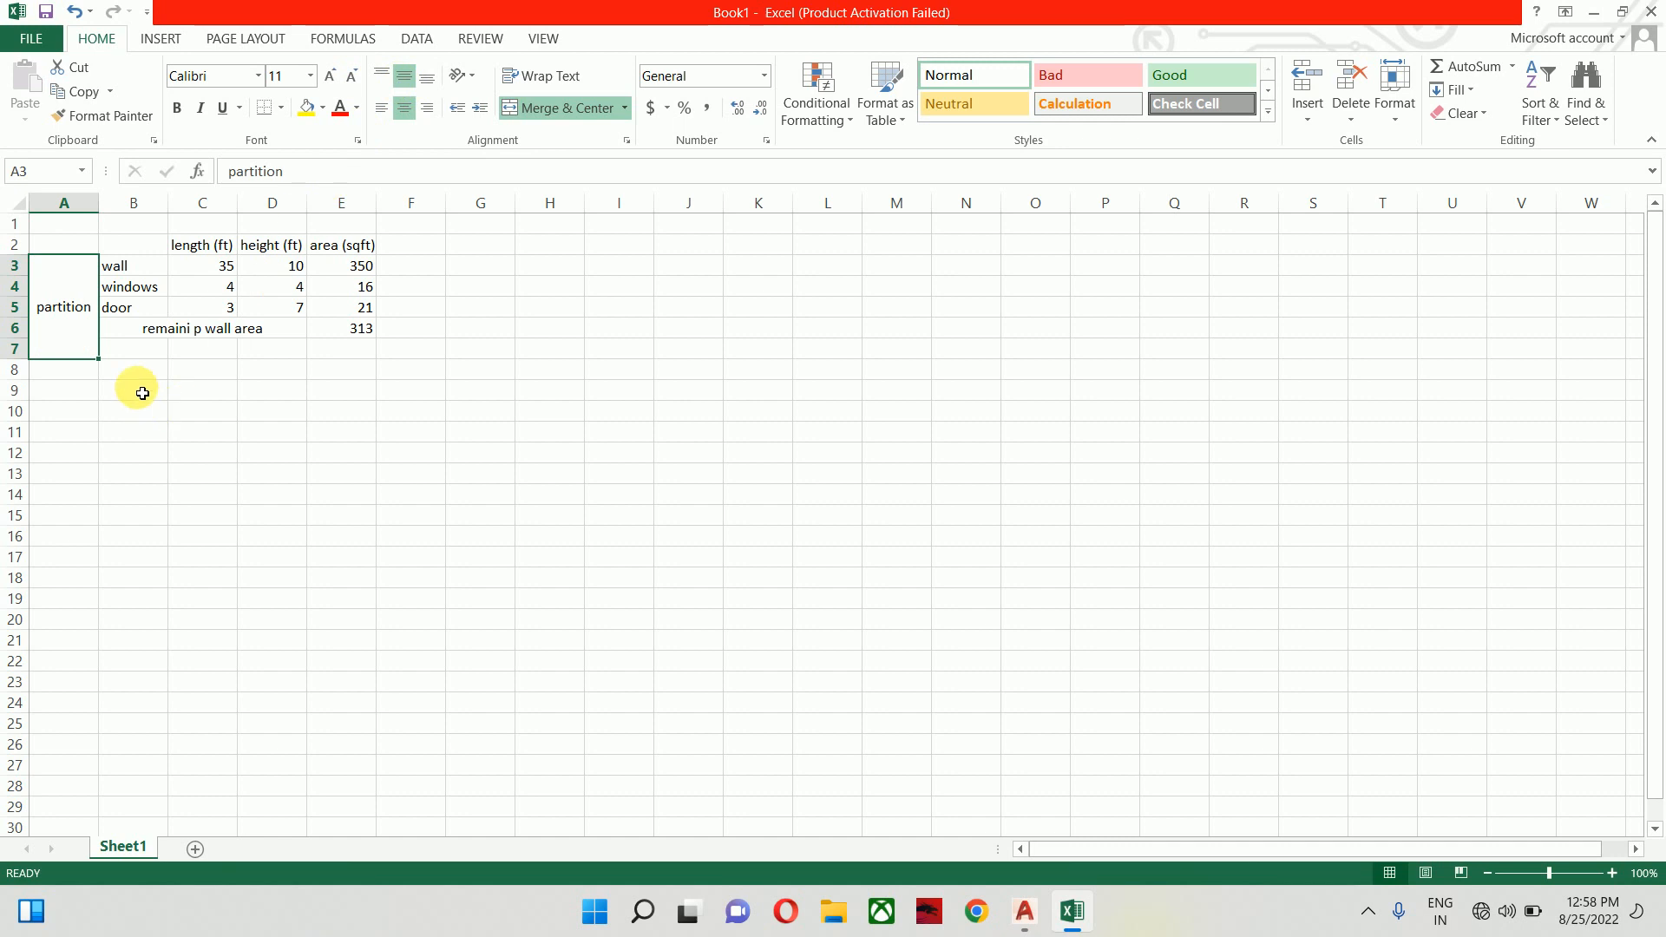
Enter the label "p wall thickness" in cell B7 and merge and center it across B7:D7
left_click(149, 347)
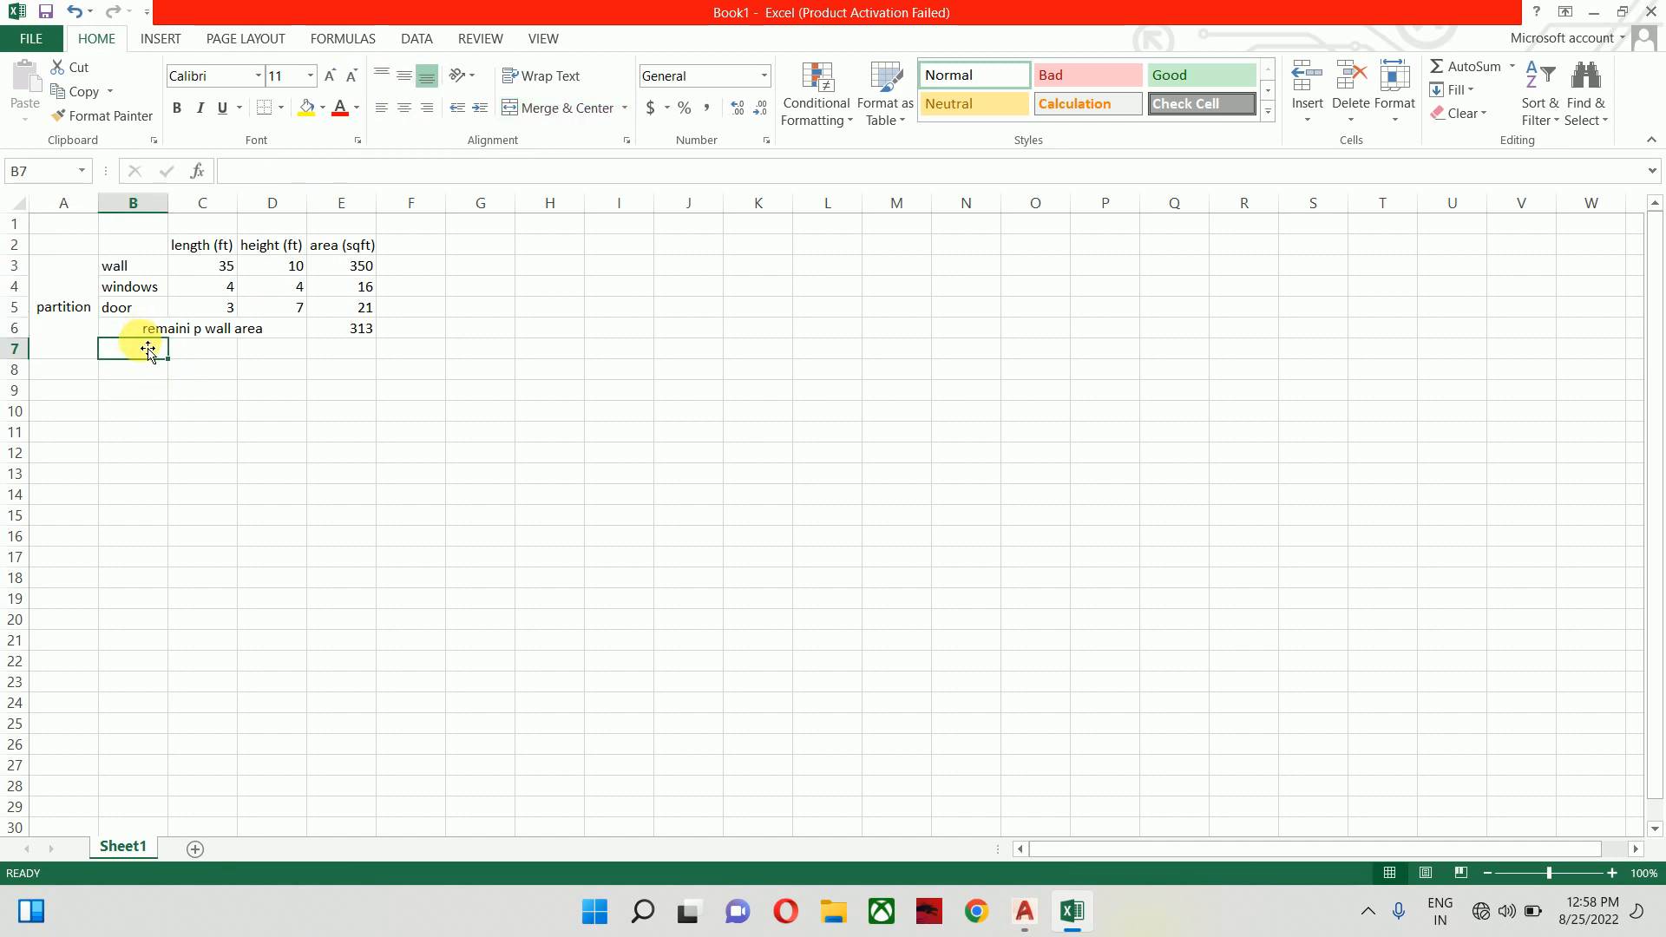
type("p")
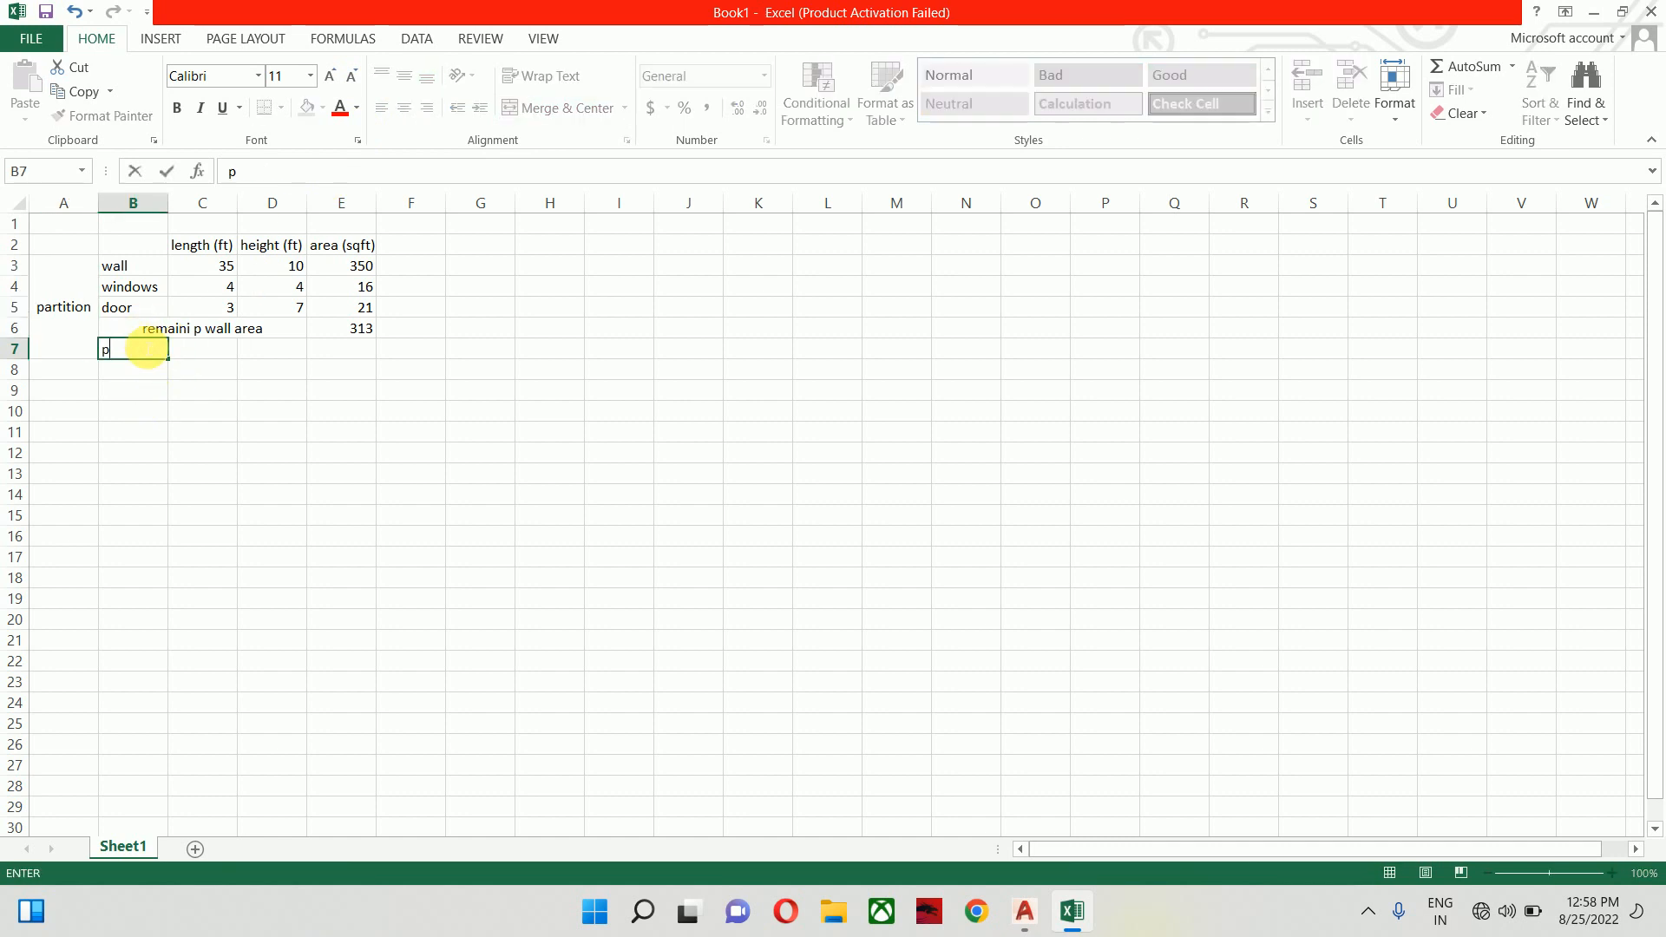
type(" wall thickness")
key("shift+Right")
key("shift+Right")
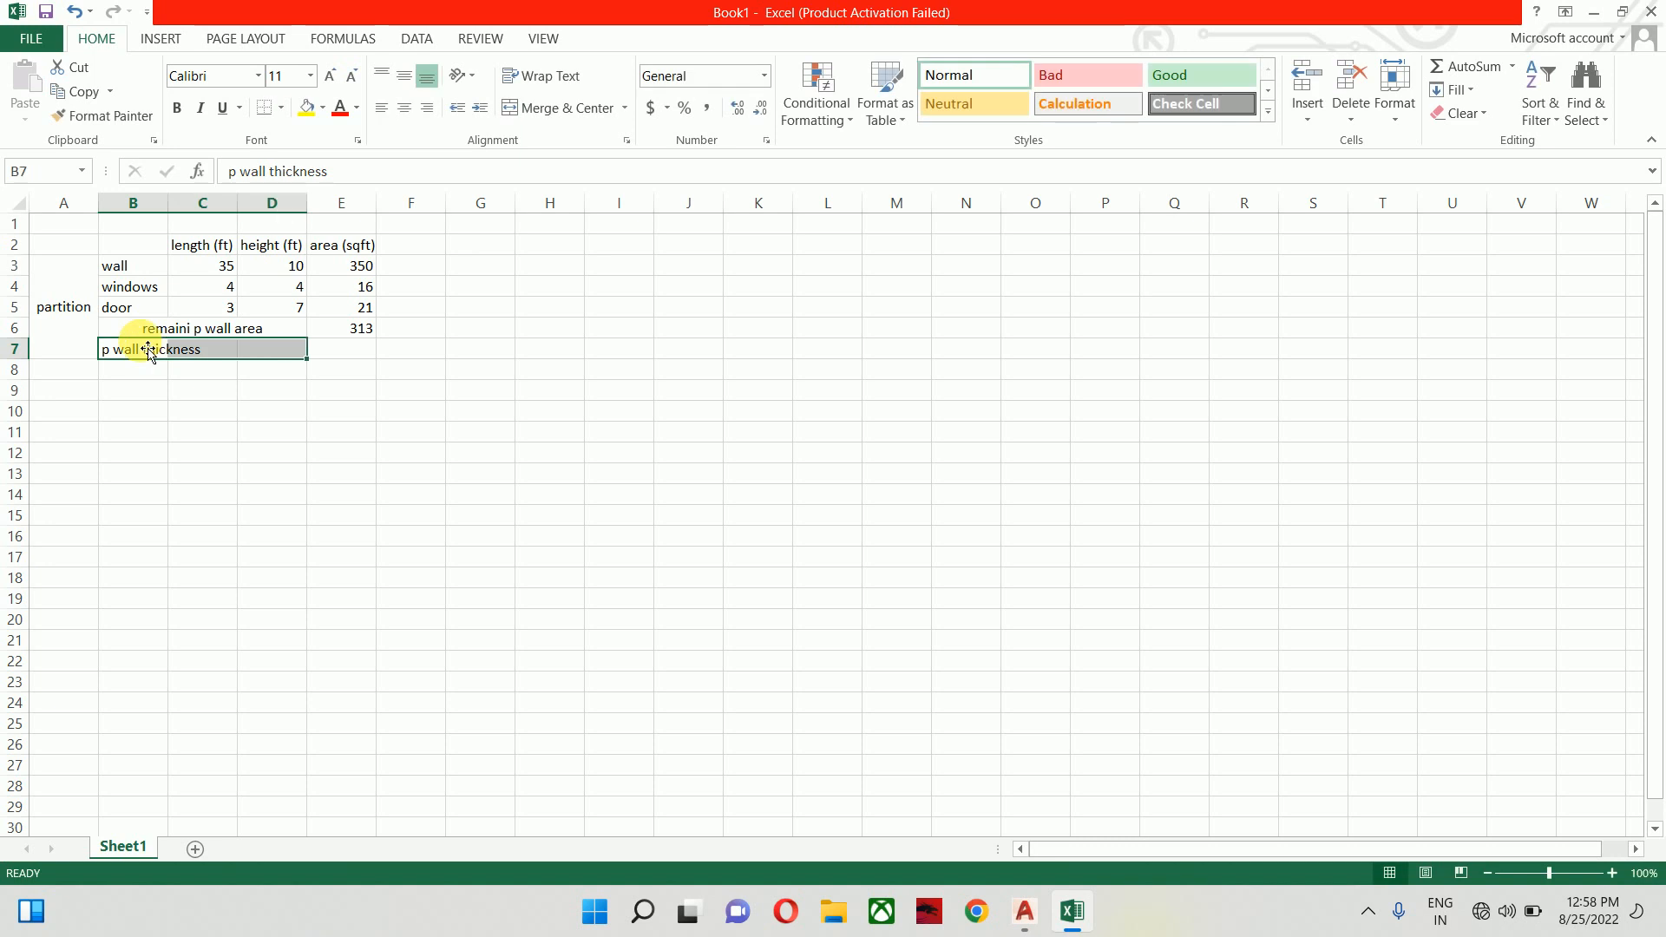
left_click(539, 109)
left_click(364, 352)
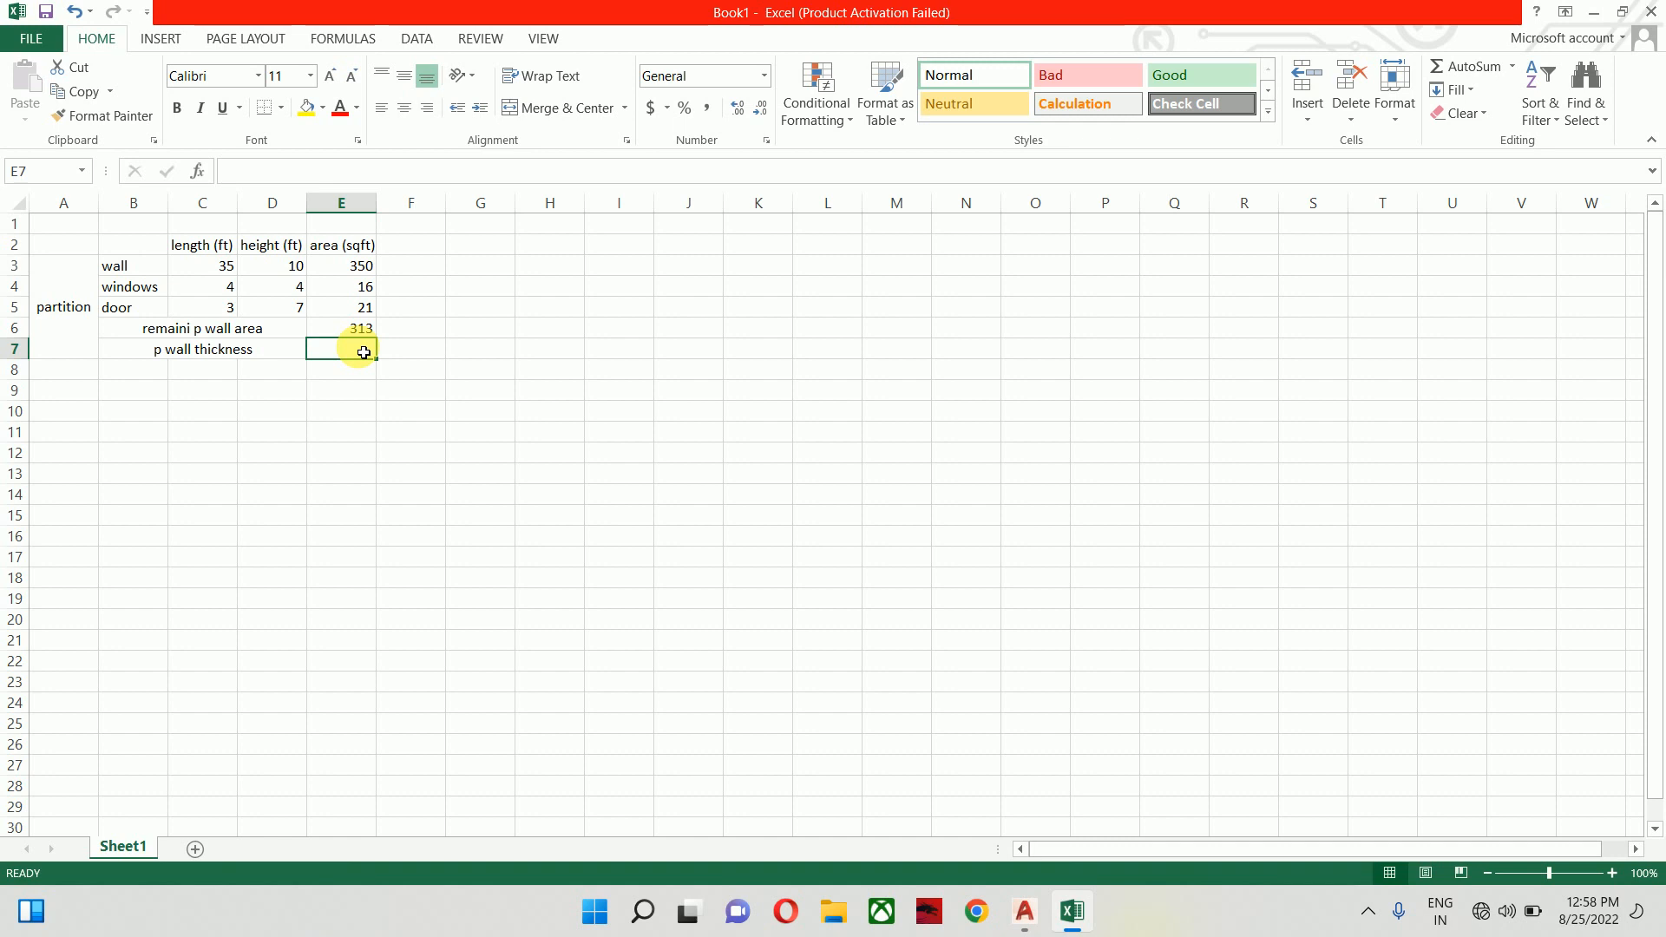
Unmerge the wall thickness label and merge and center it across B7:C7 only, freeing cell D7
key("Left")
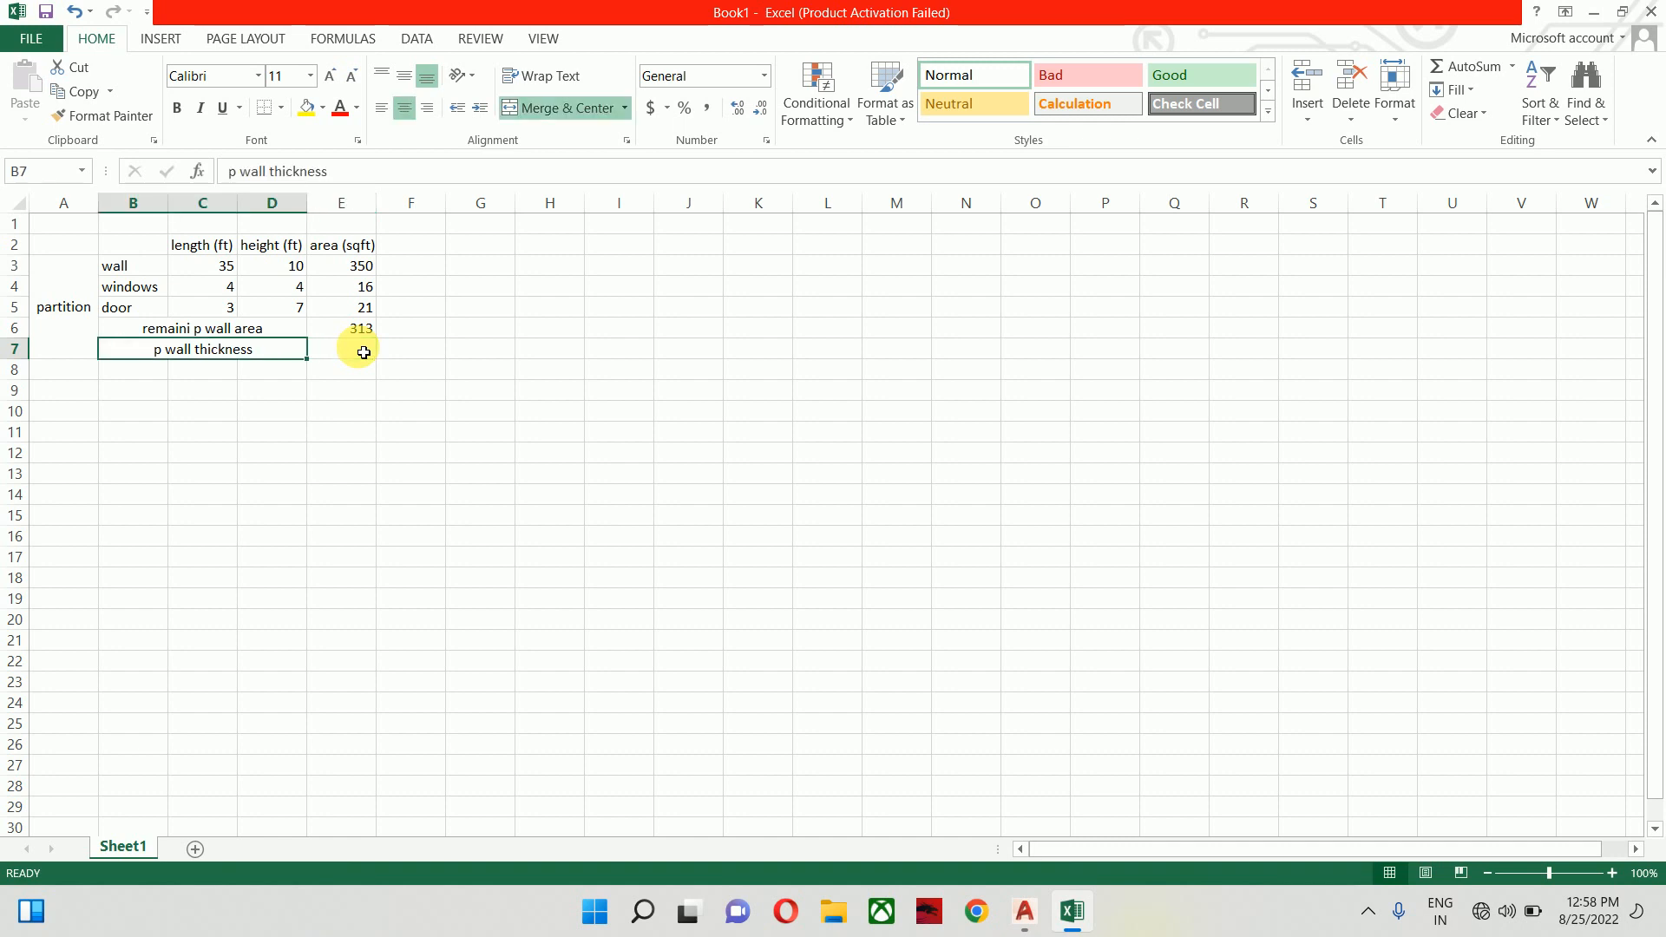
left_click(580, 112)
left_click_drag(130, 347, 187, 354)
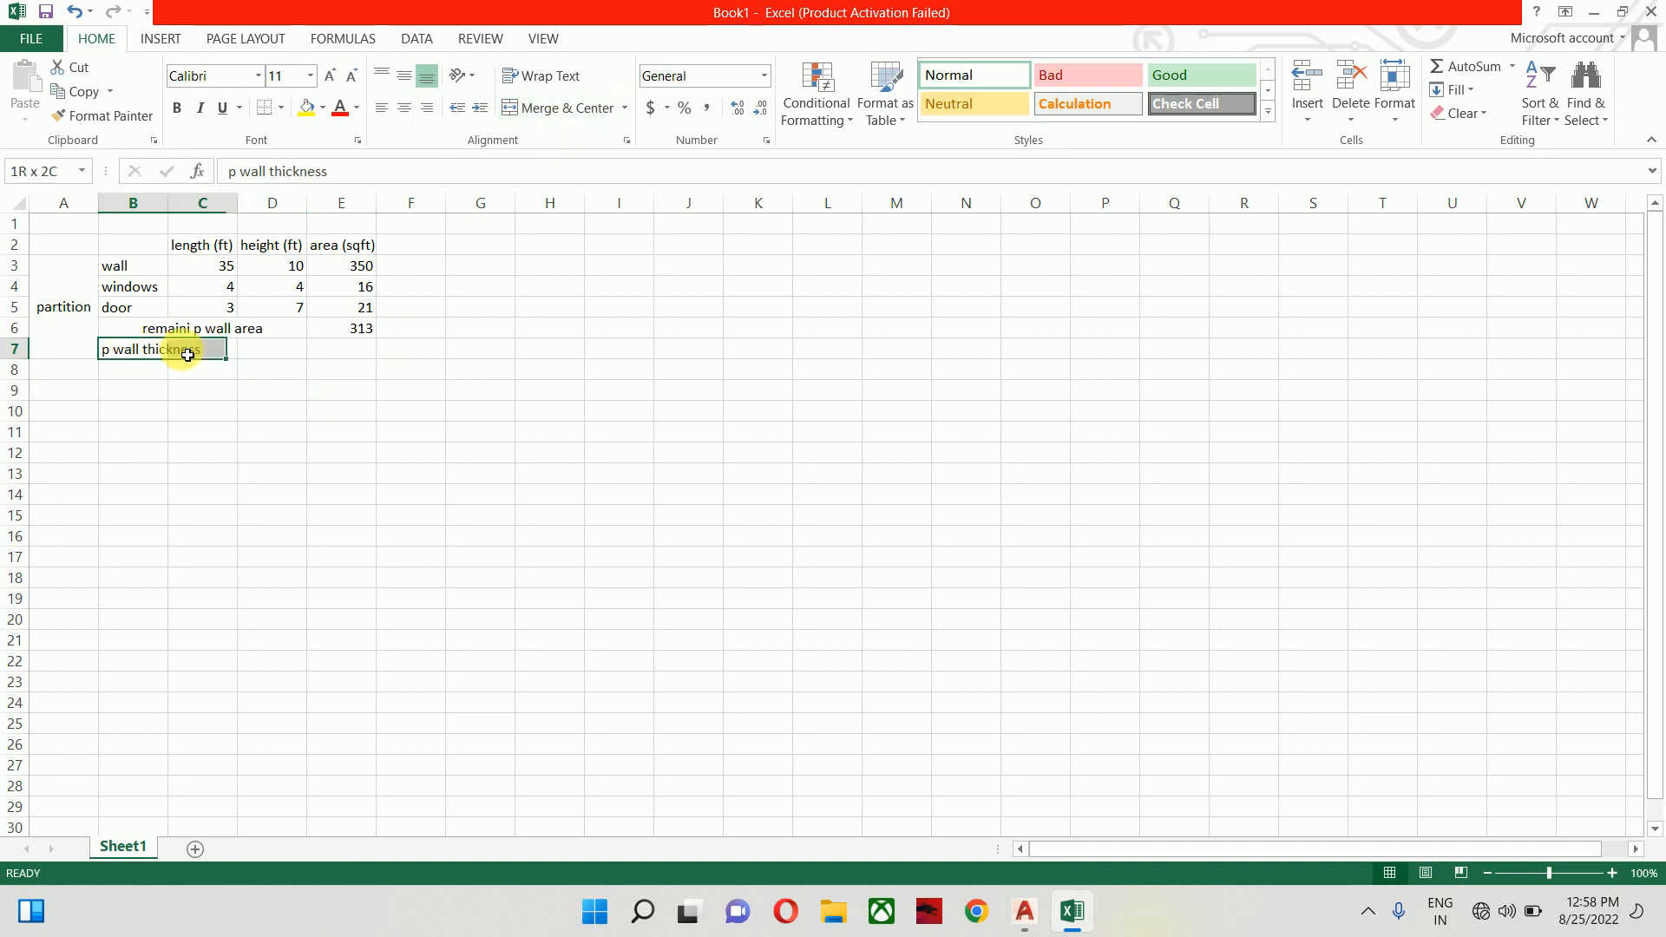
left_click(538, 109)
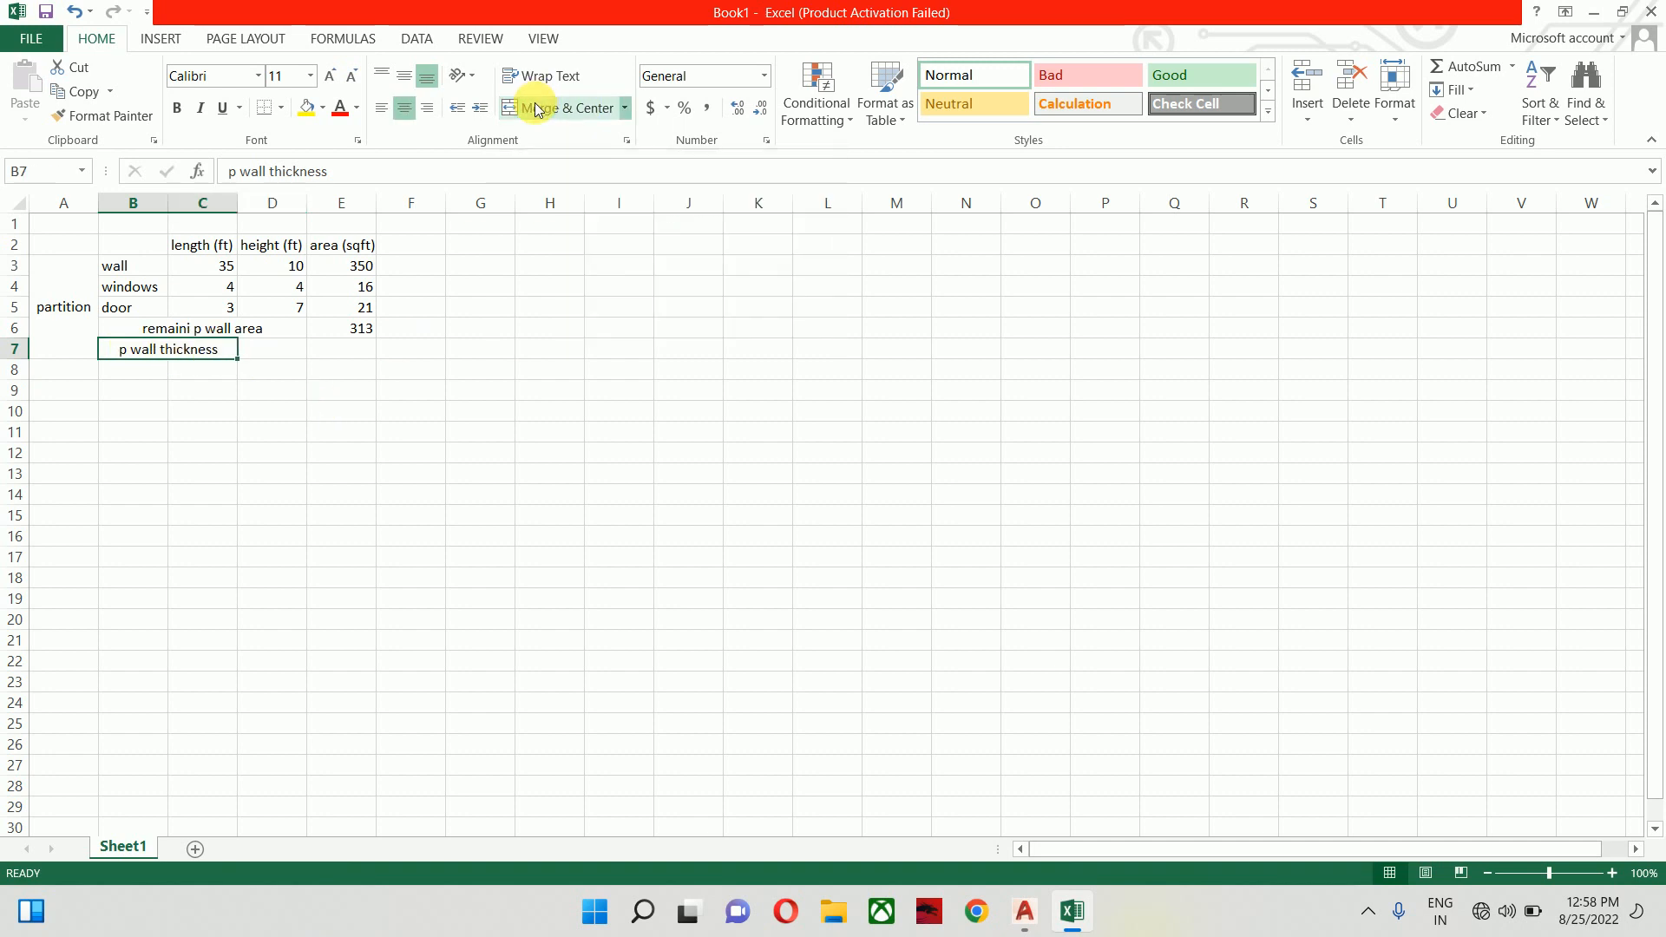
Enter the partition wall thickness in cell D7 as the formula =4.5/12
left_click(277, 350)
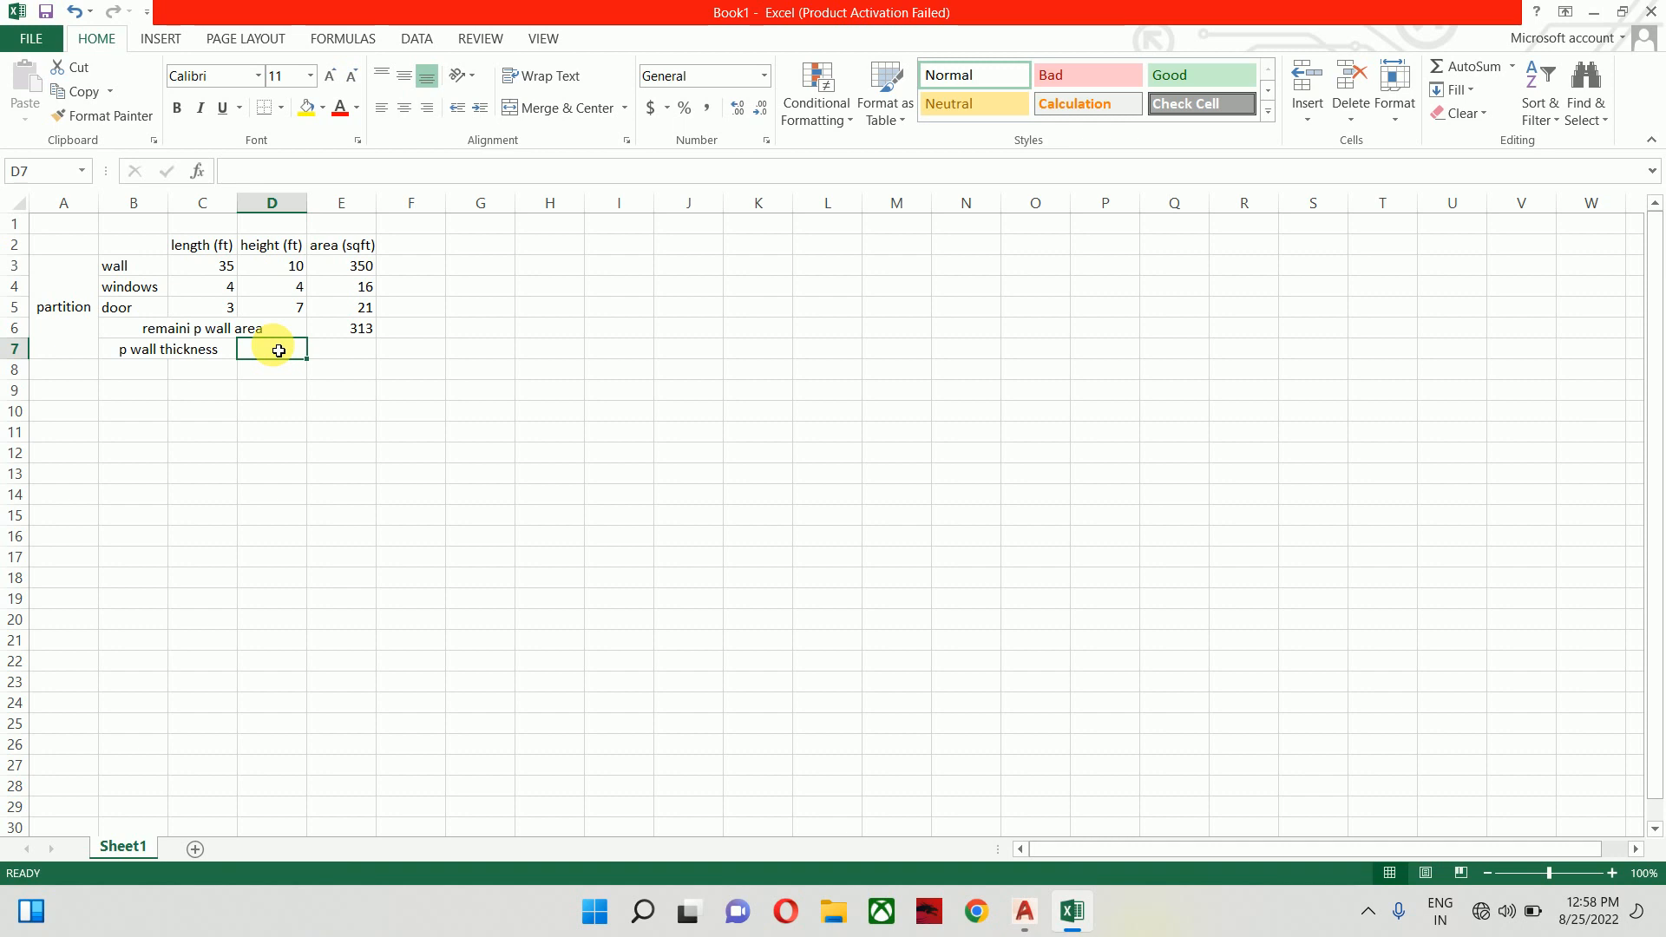
type("4")
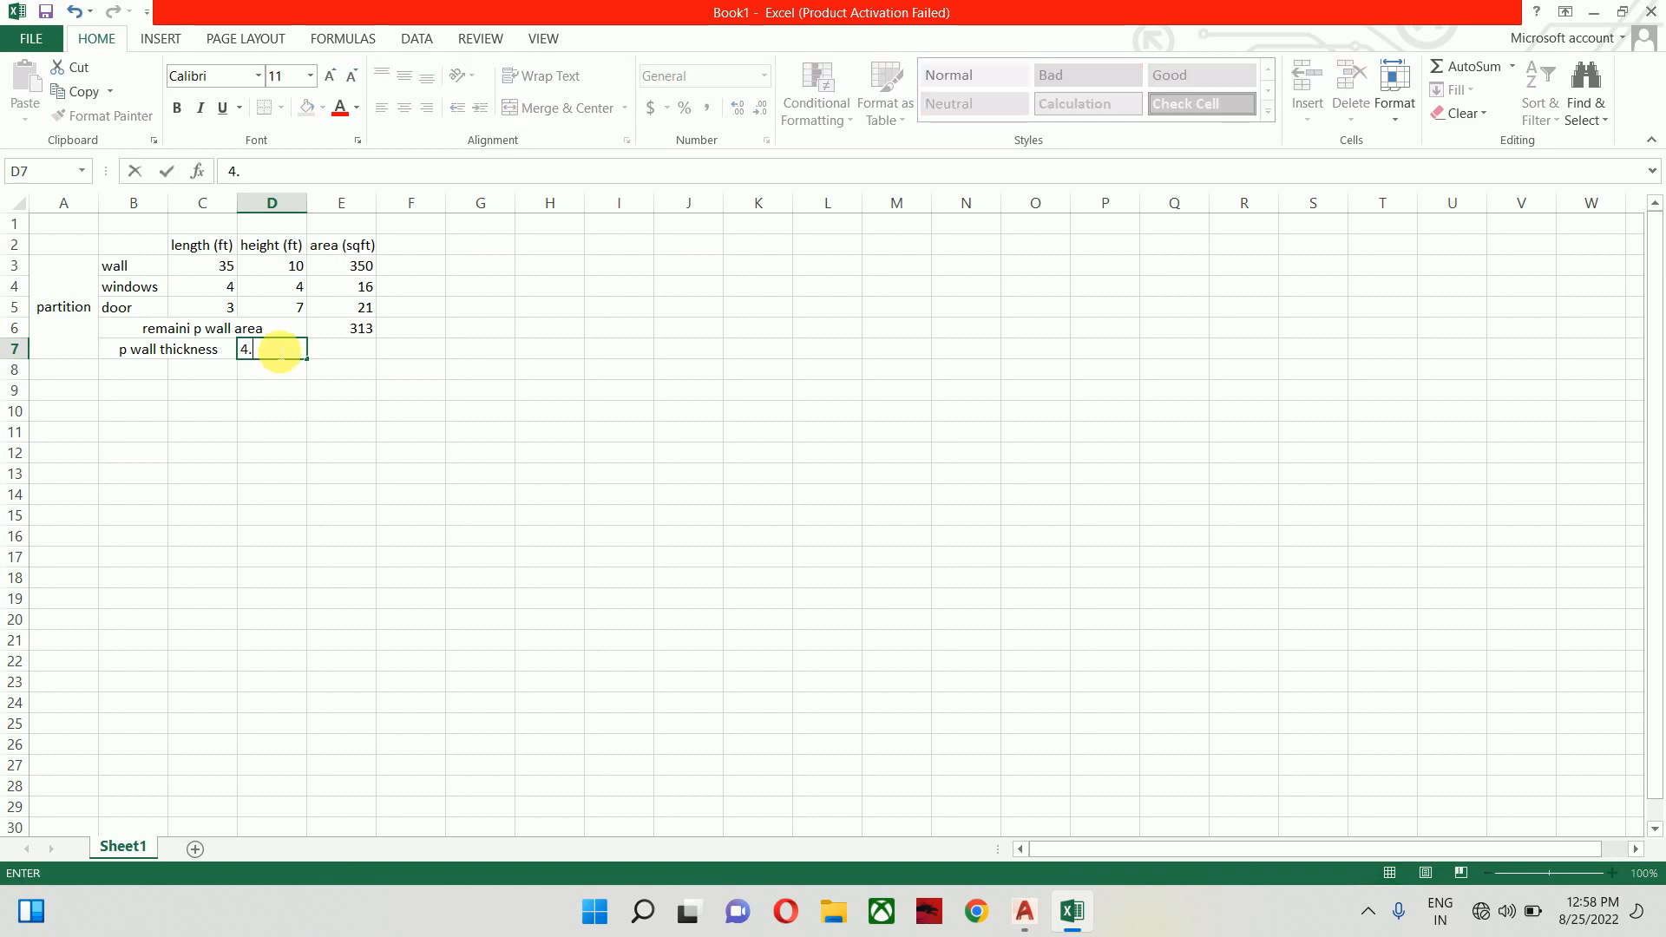
type(".")
key("BackSpace")
key("BackSpace")
type("=")
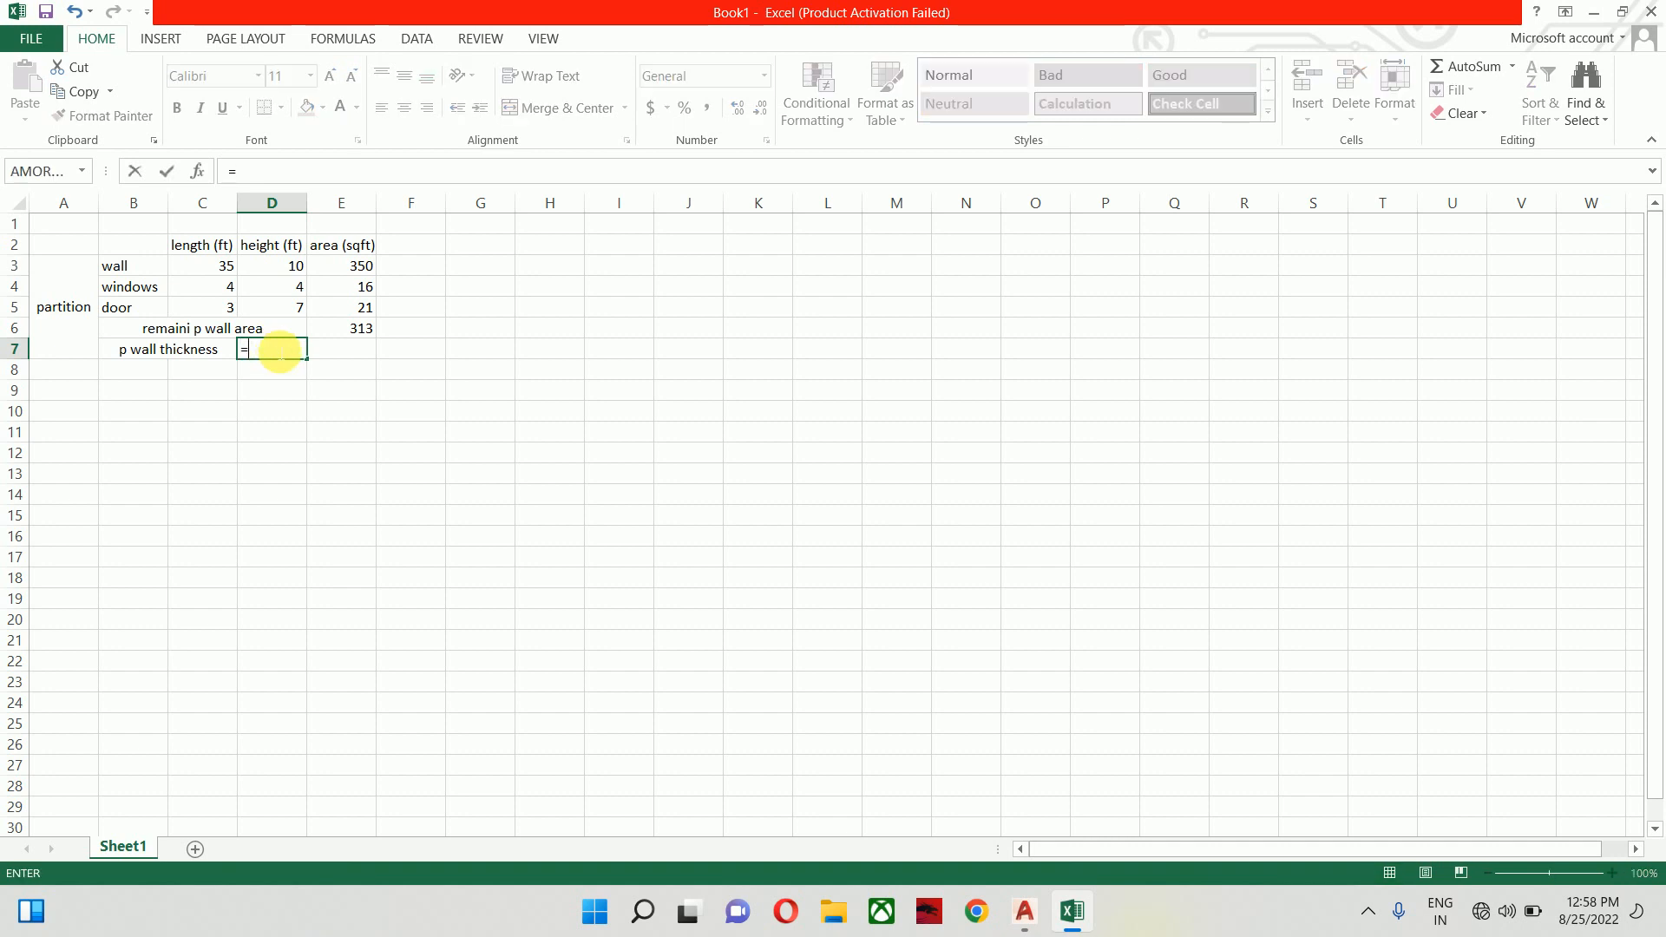
type("4.5/12")
key("Return")
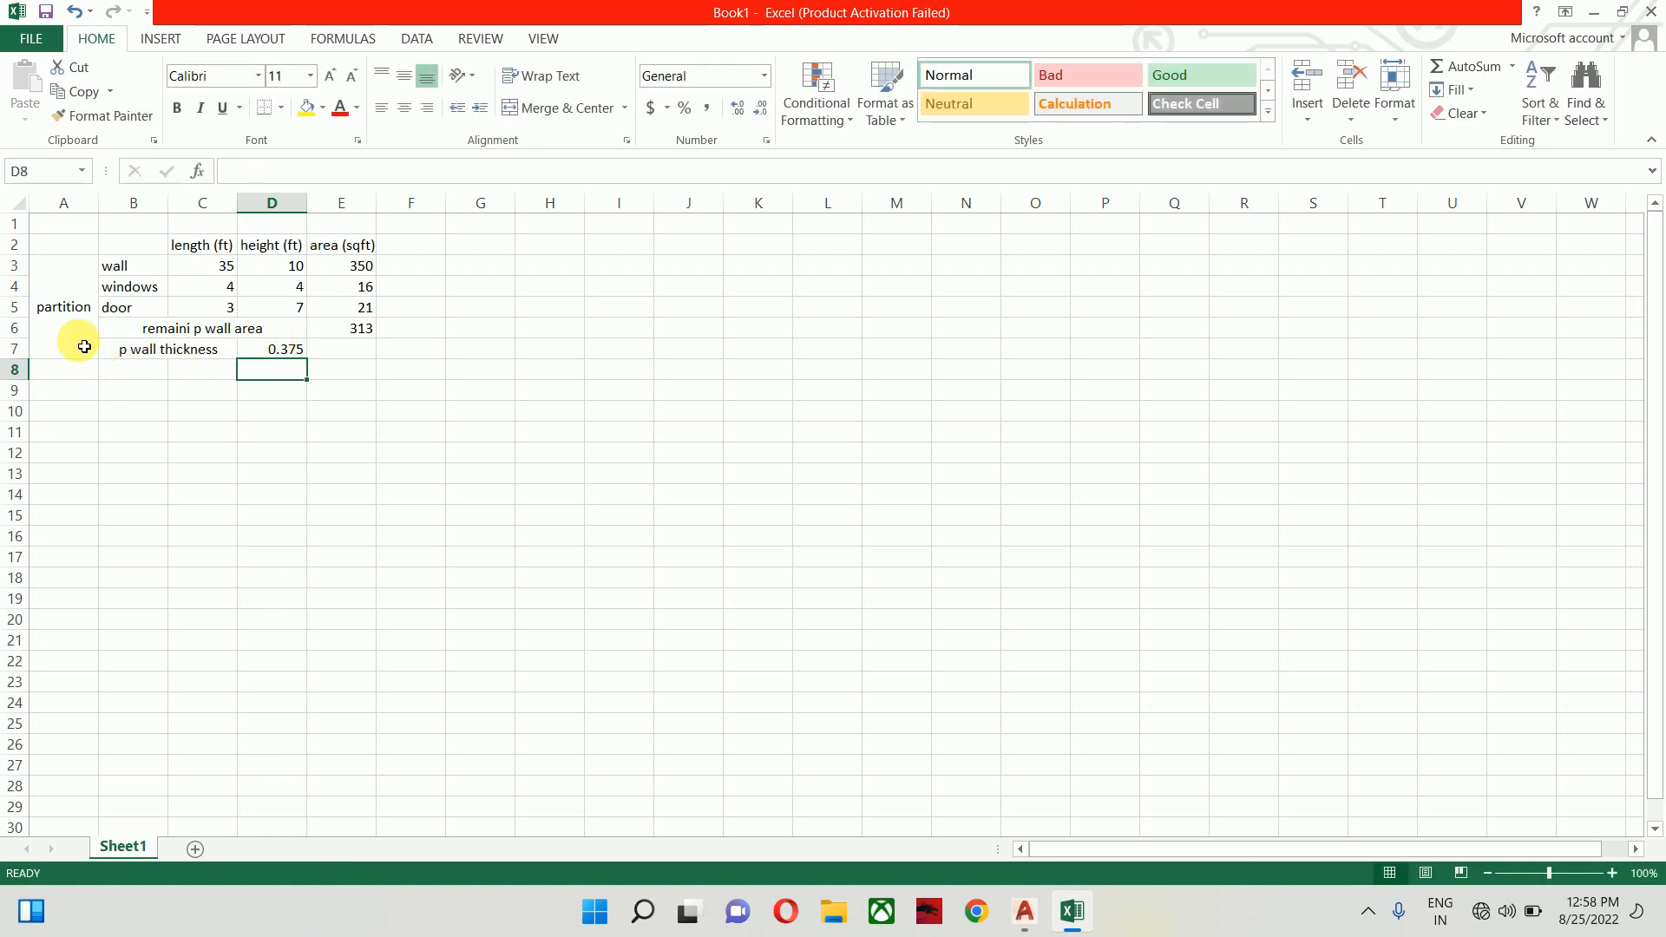
Extend the merged and centered "partition" label in column A over cells A3:A8
left_click_drag(52, 269, 49, 364)
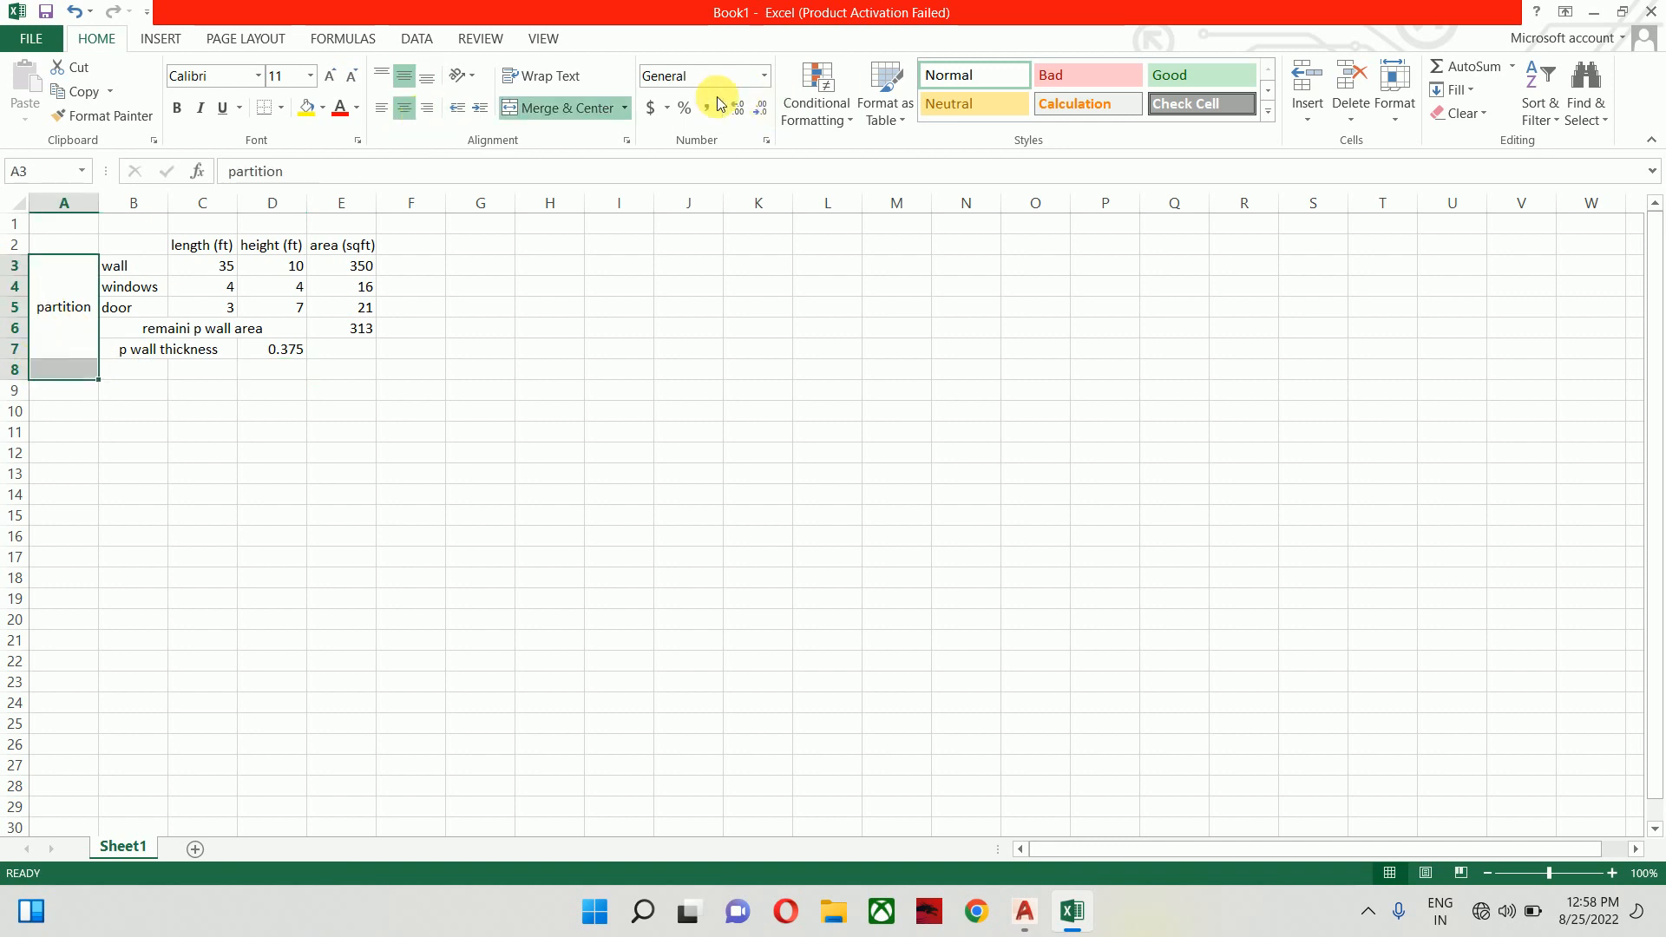
left_click(529, 109)
left_click(533, 112)
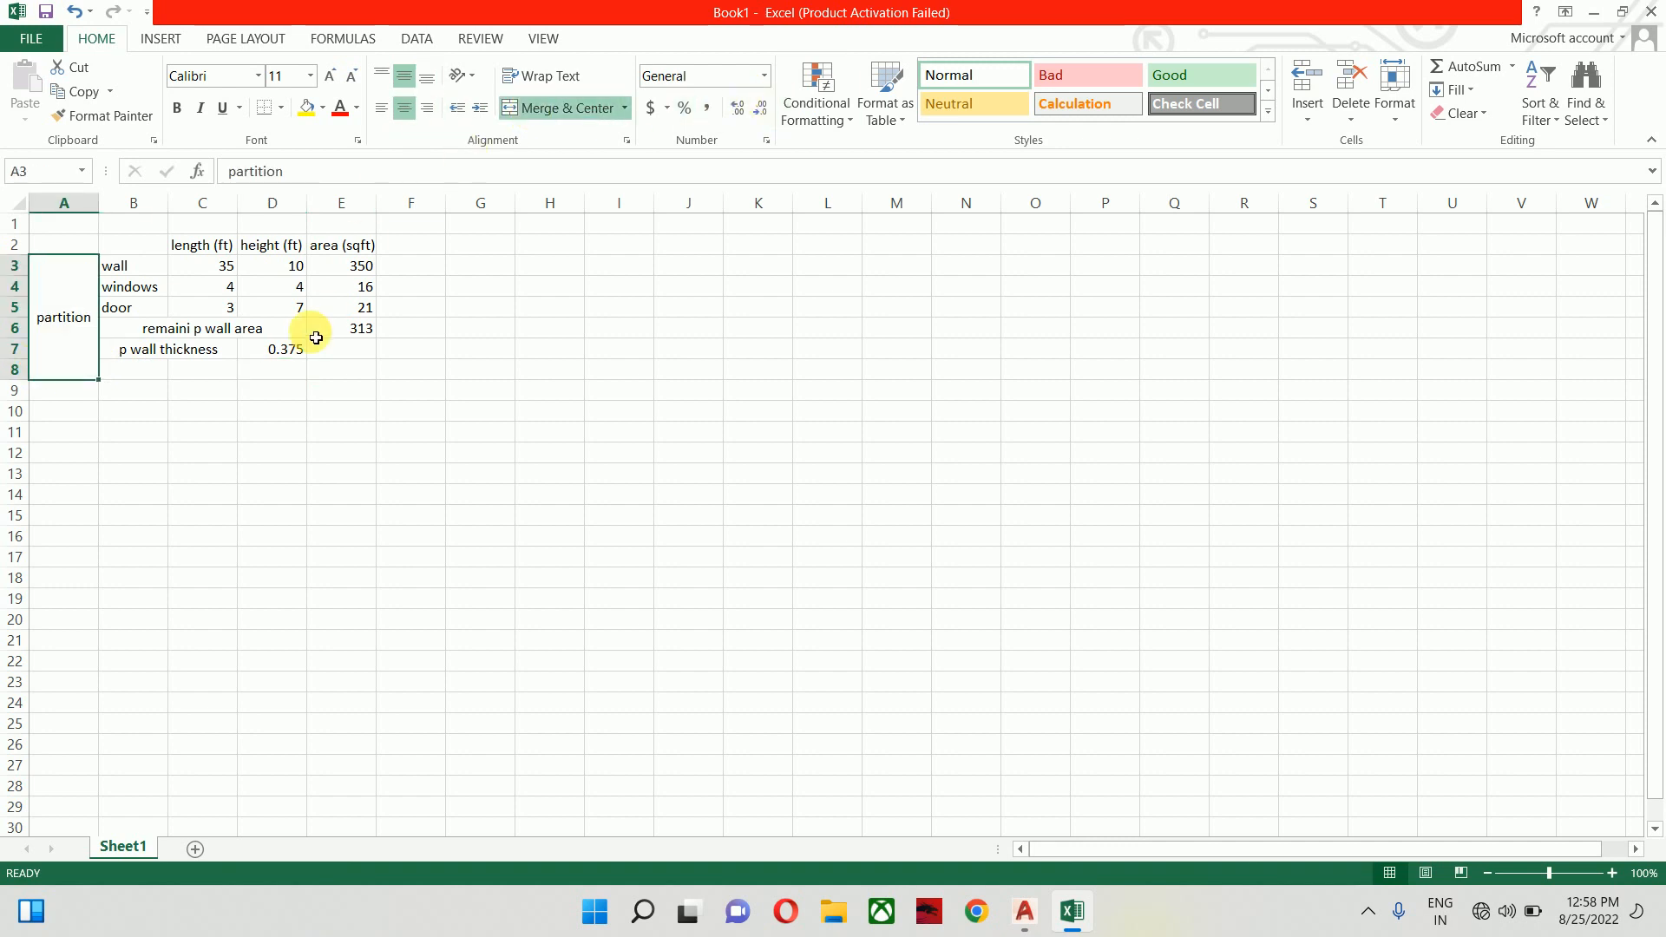
Move the "p wall thickness" label and its value down one row to B8:D8
left_click(139, 347)
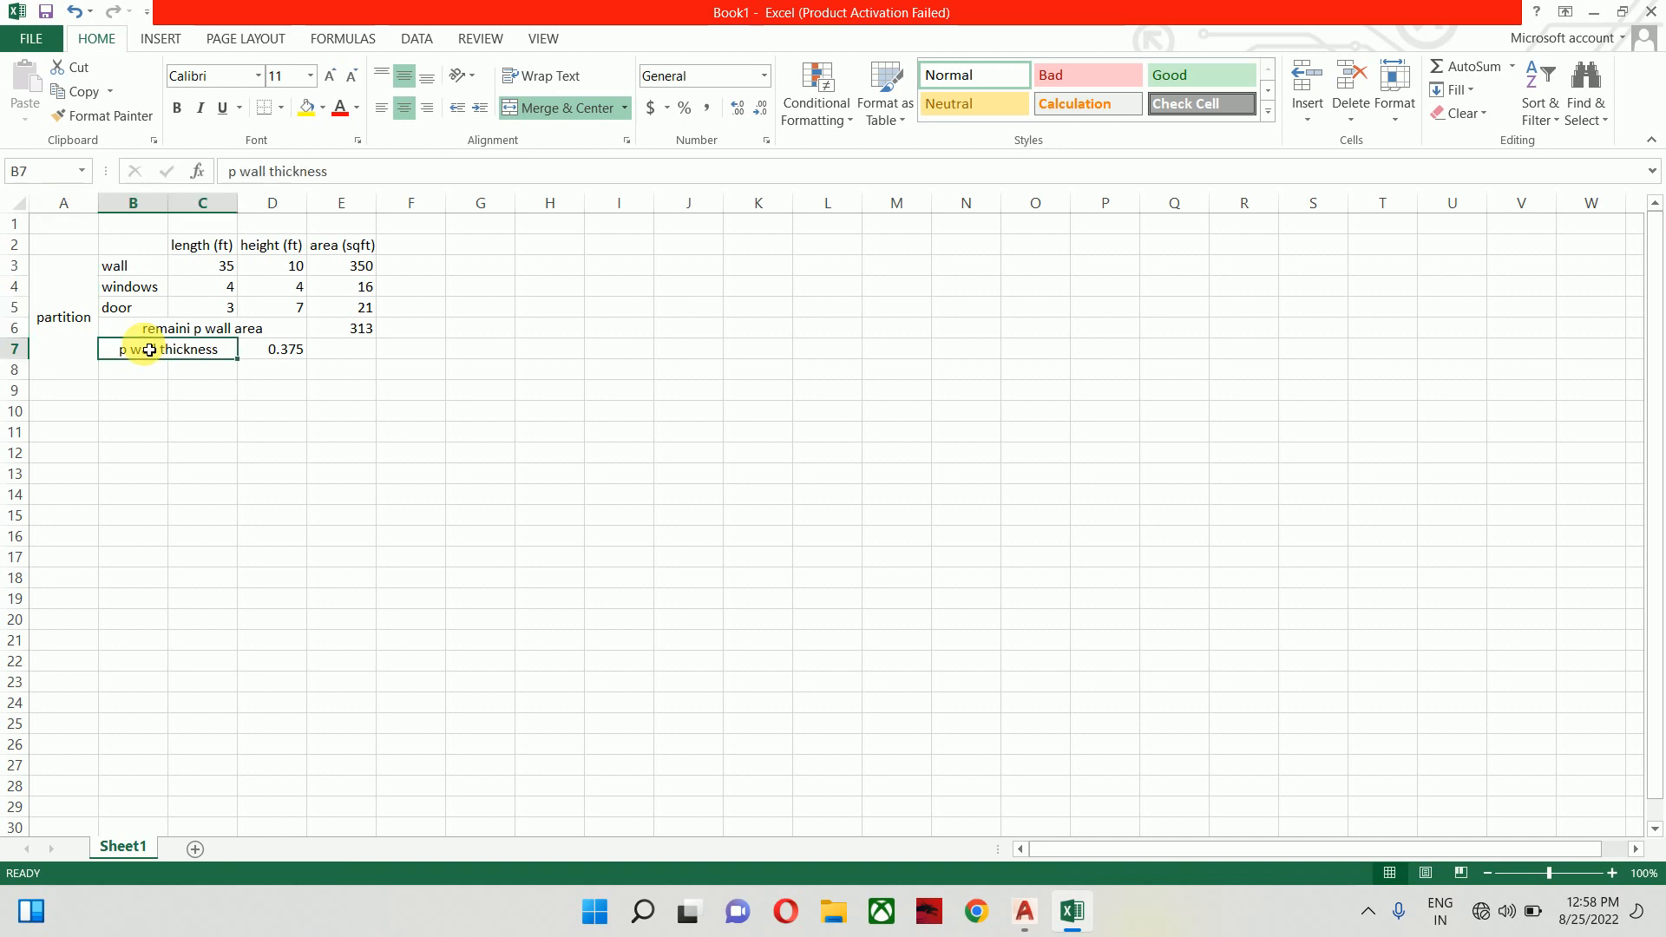
left_click_drag(141, 357, 310, 357)
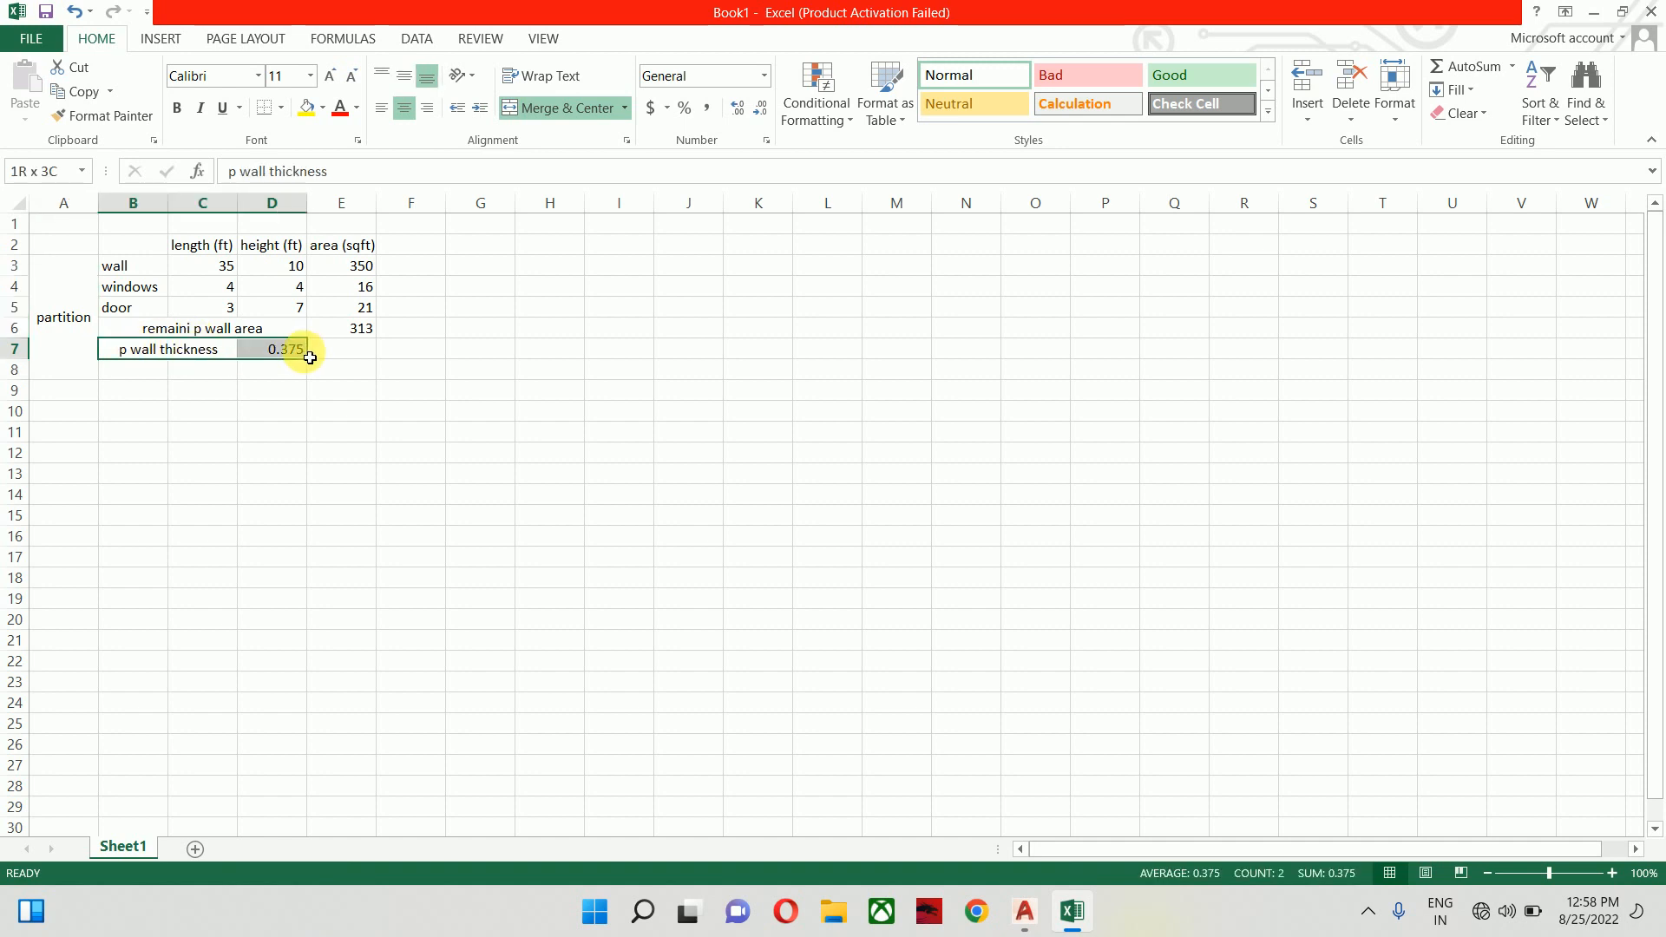
mouse_move(143, 360)
left_mouse_down()
mouse_move(137, 379)
mouse_move(153, 382)
left_mouse_up()
left_click(268, 457)
left_click(201, 376)
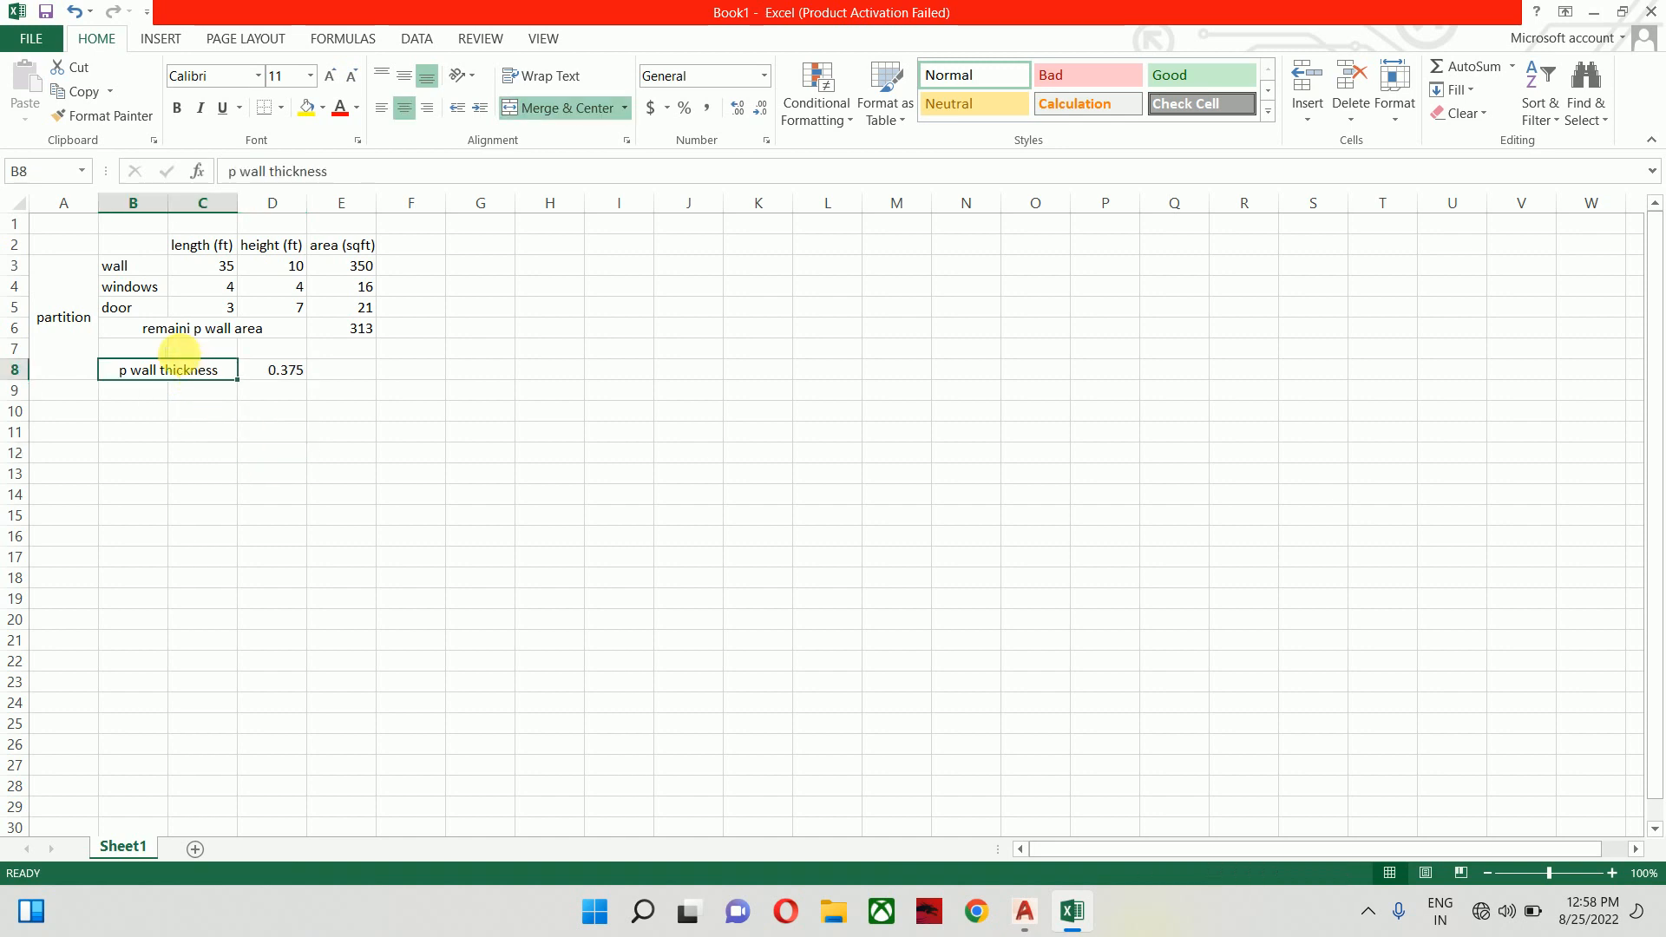
Enter the header "thickness (ft)" in cell D7 and widen column D to fit it
left_click(151, 349)
left_click(263, 354)
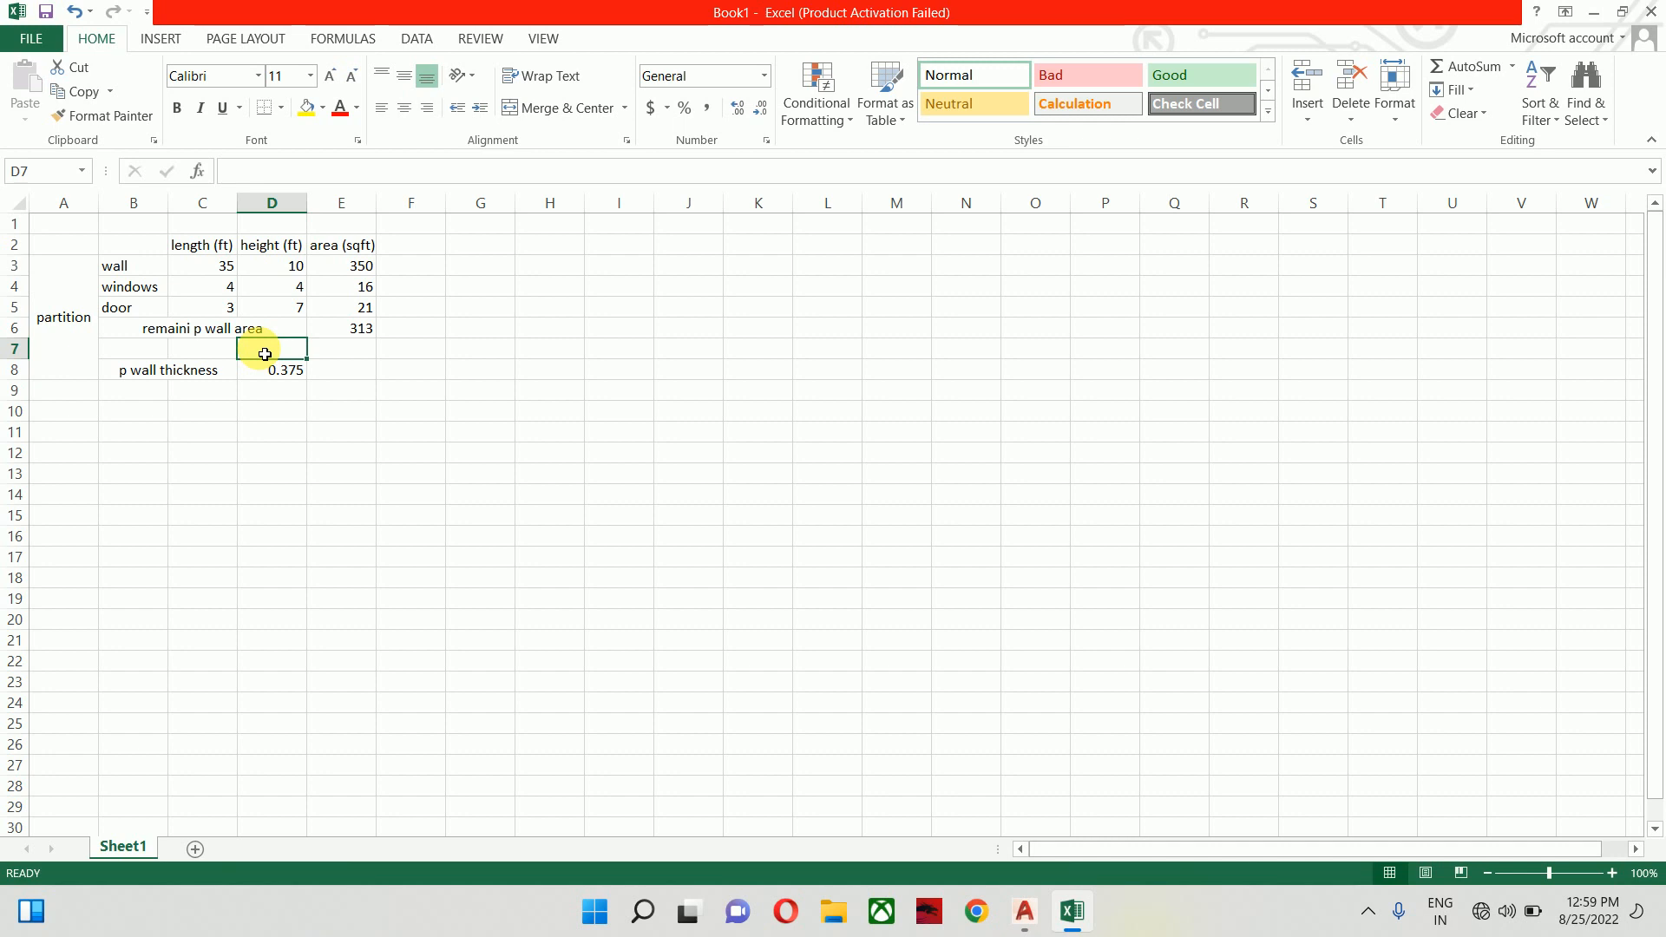
type("thickness (")
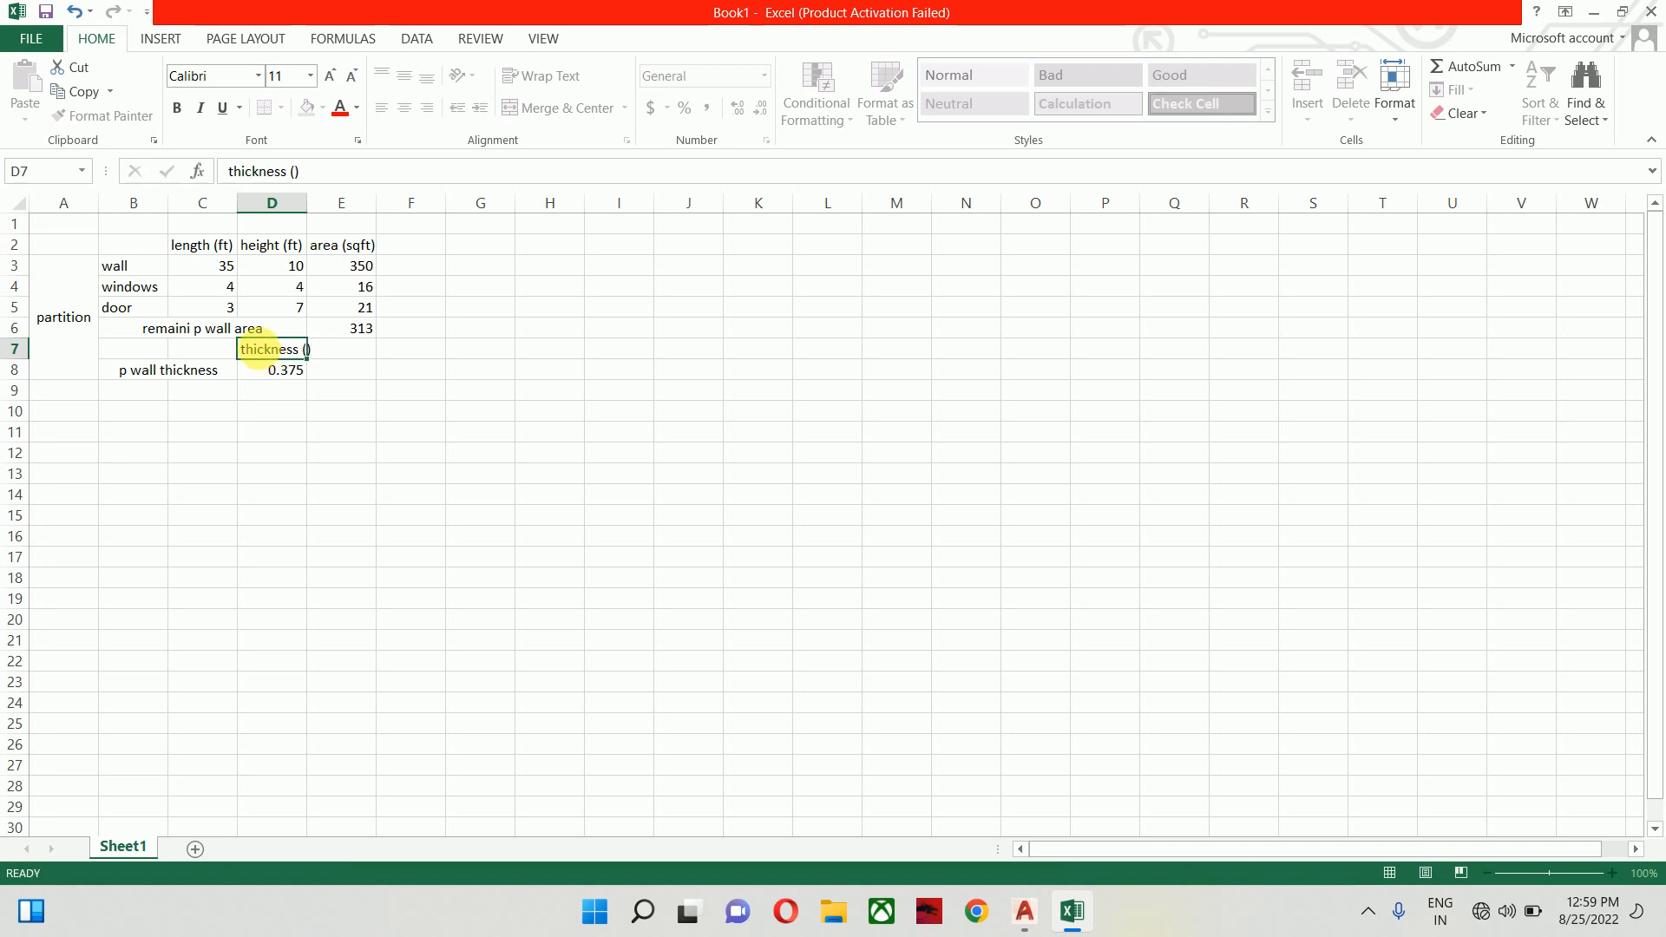
key("Left")
key("Right")
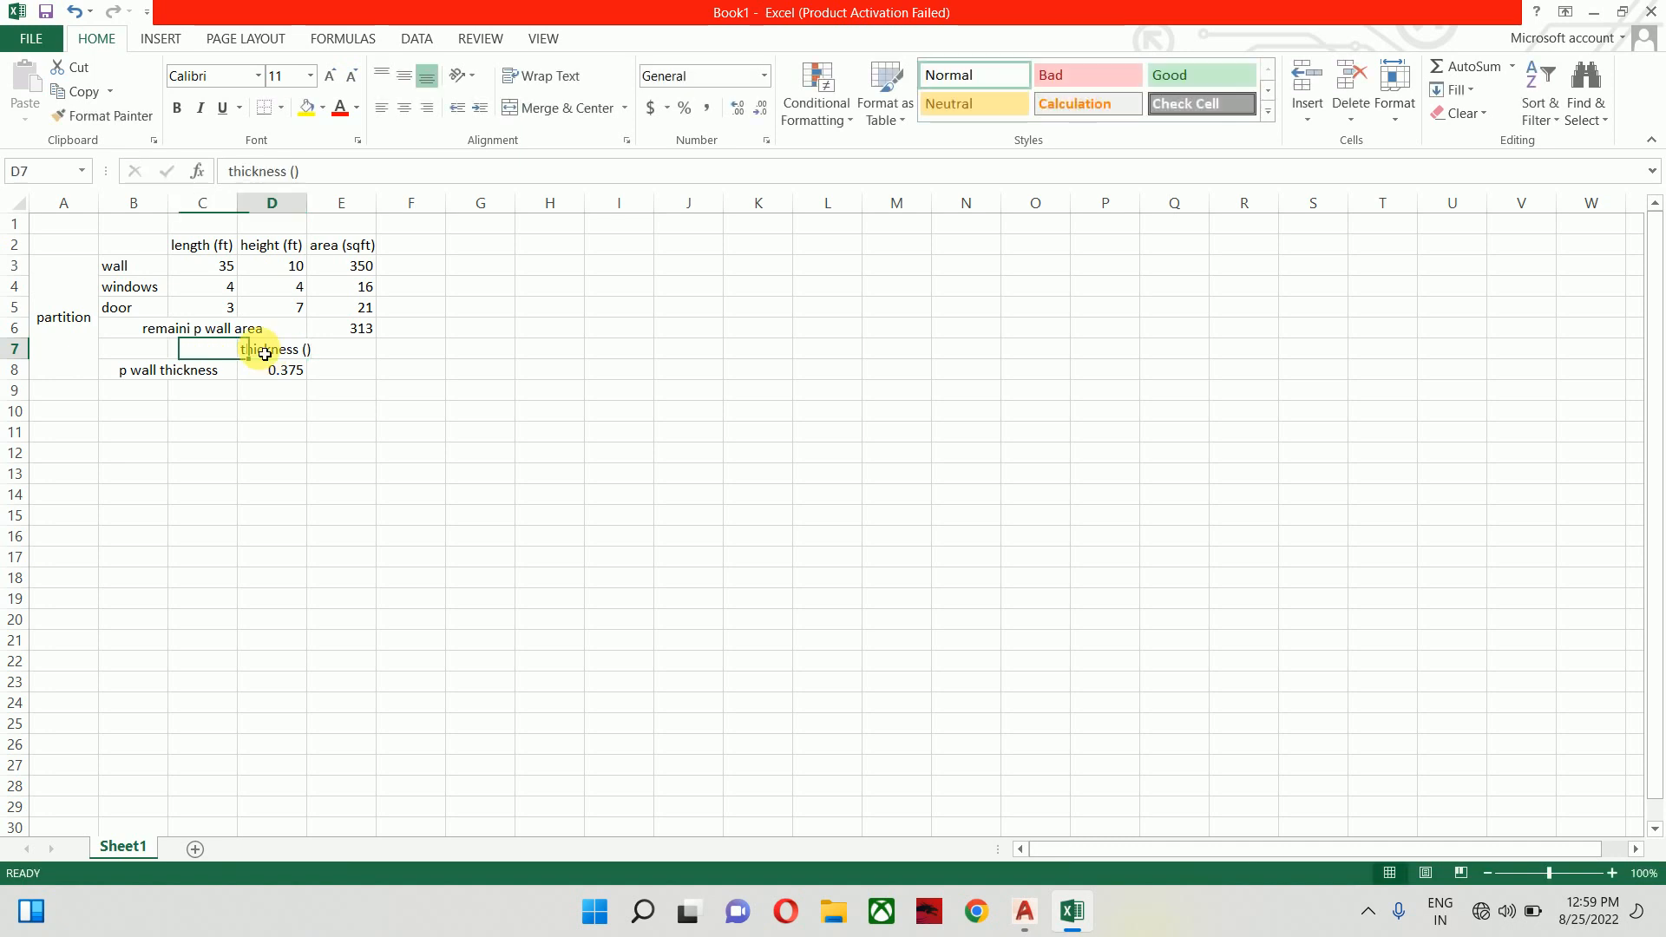
key("F2")
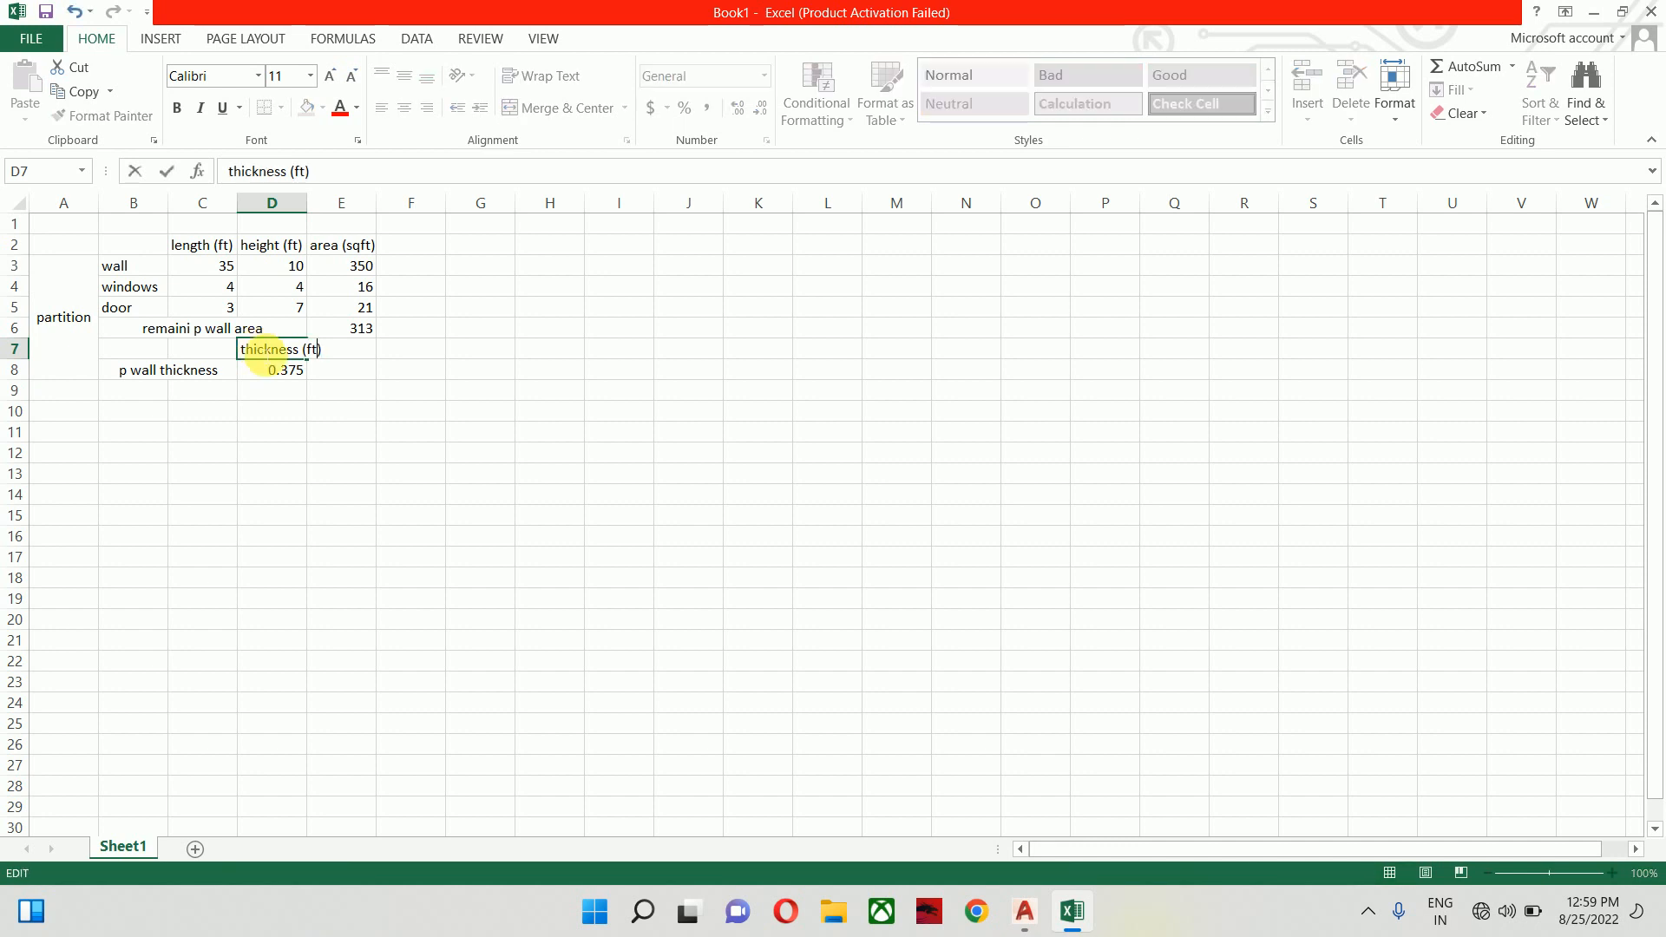
key("Return")
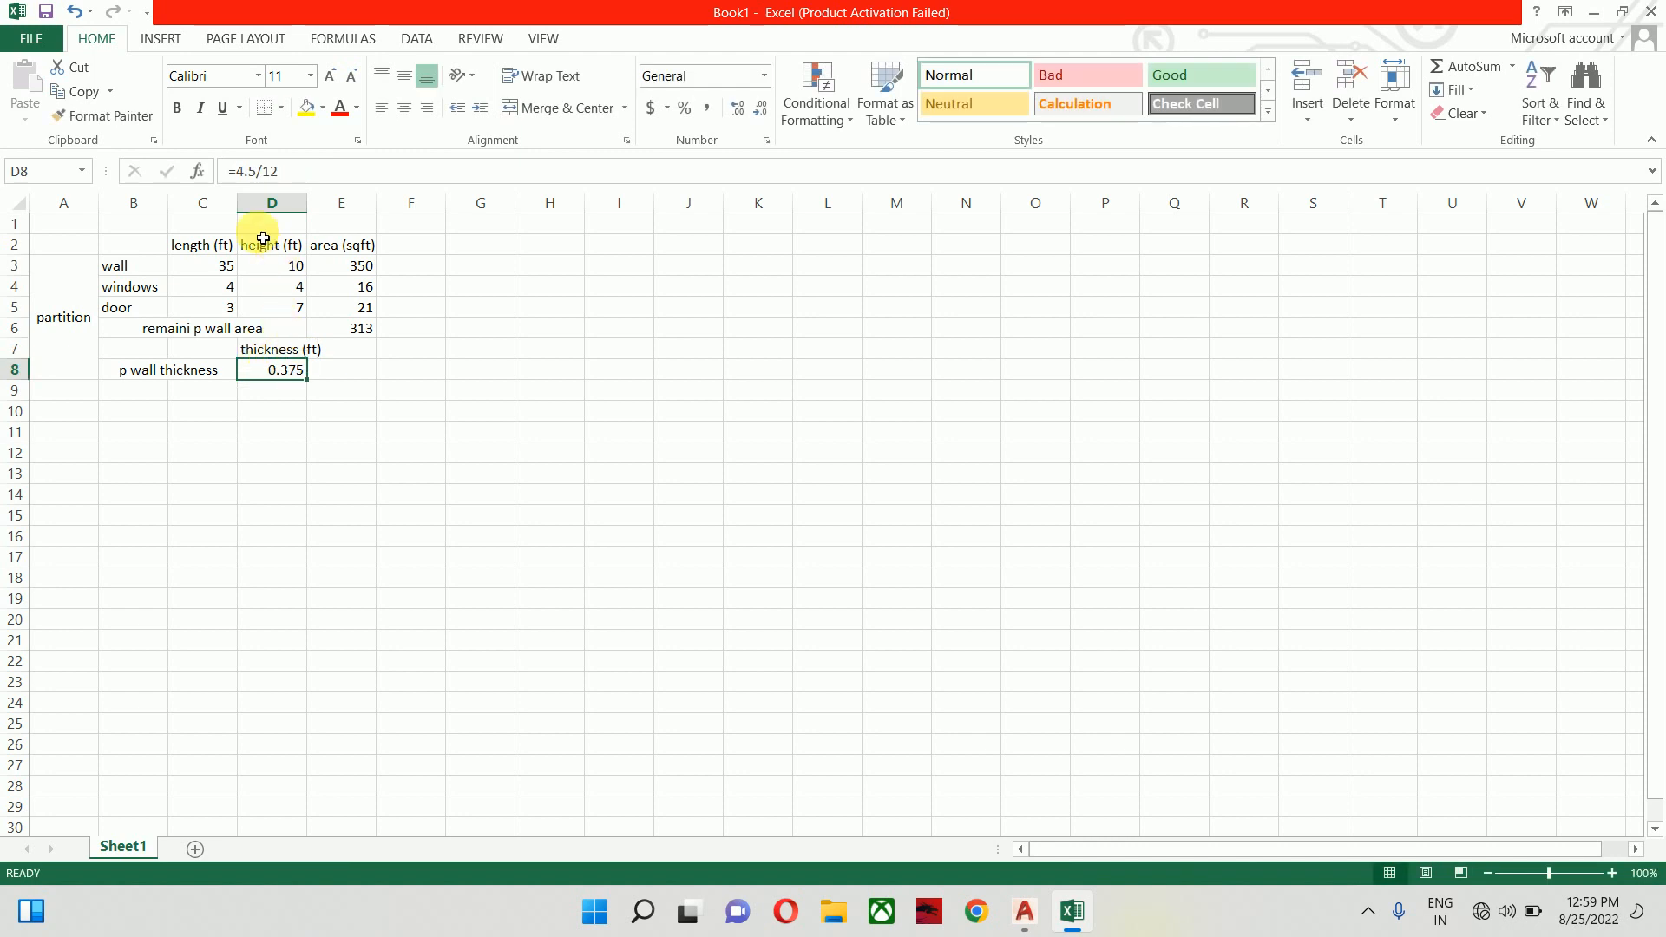
left_click_drag(308, 208, 340, 217)
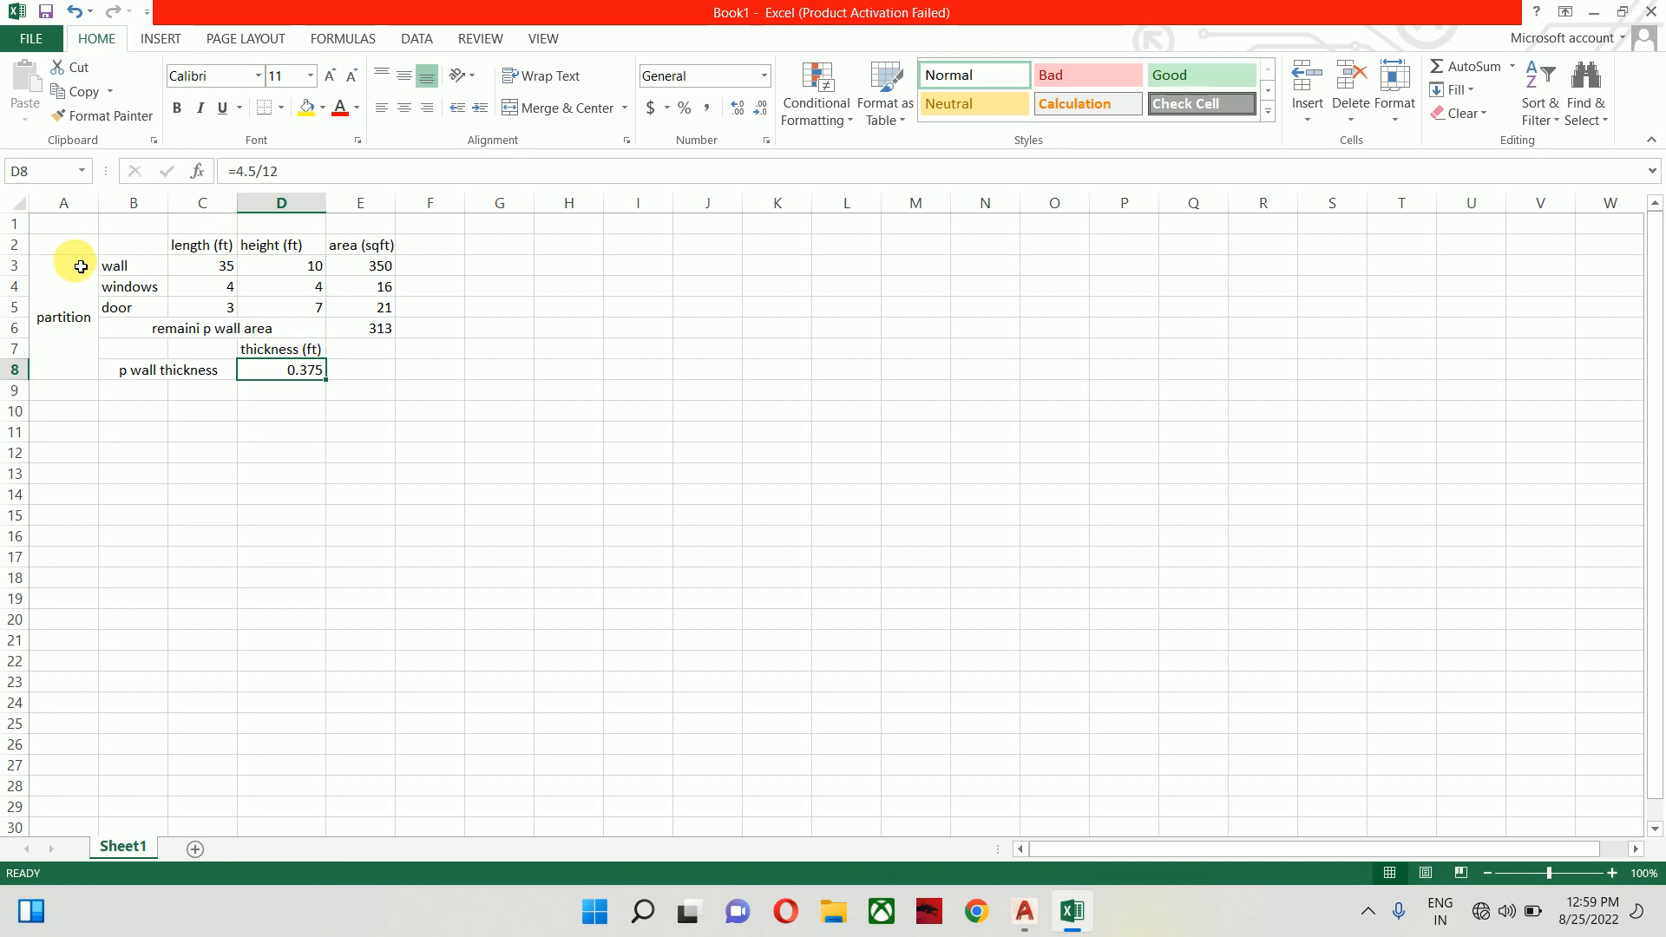
left_click(378, 370)
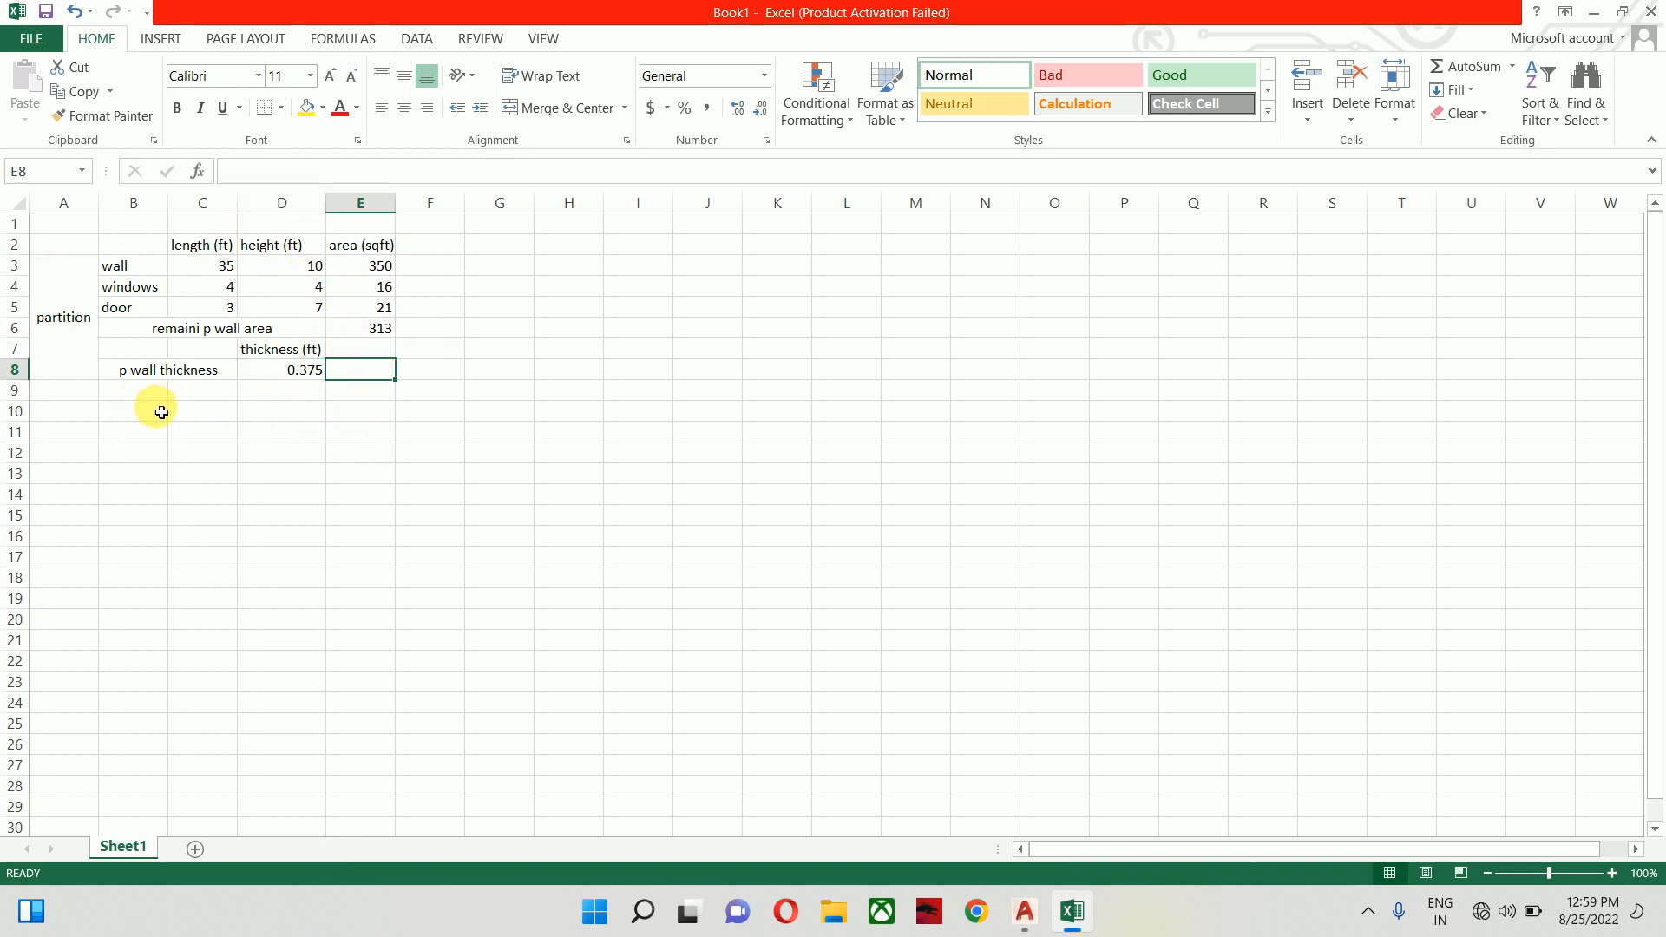
left_click(170, 375)
left_click(295, 375)
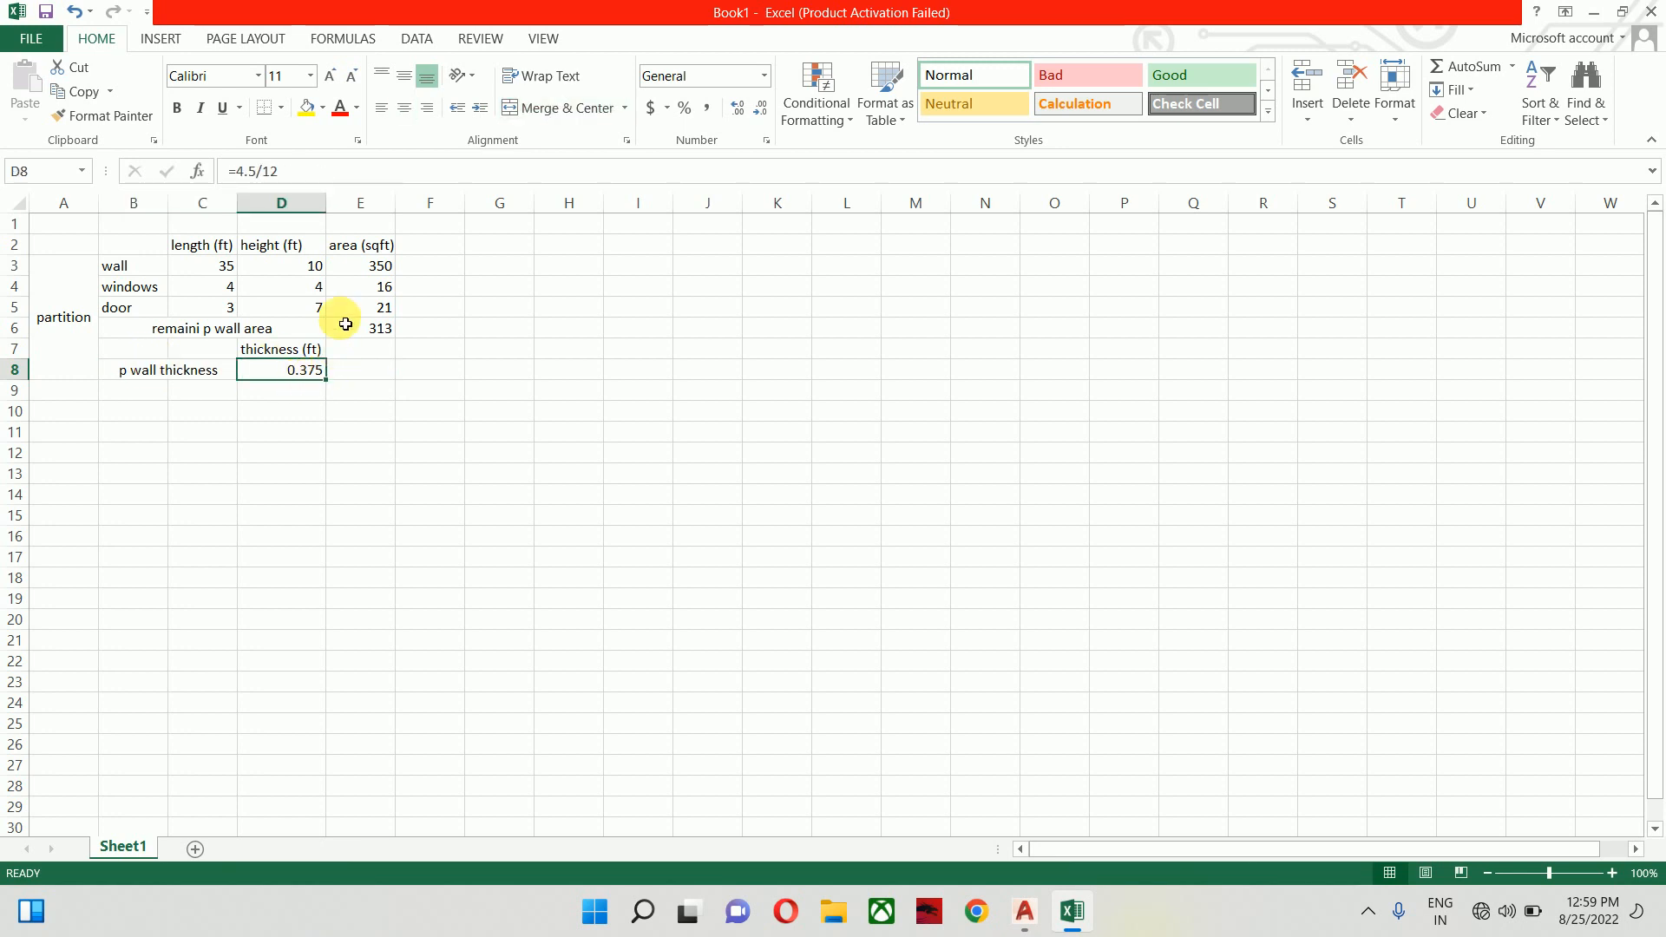
Correct the label in merged cell B6 to "remaining p wall area"
left_click(213, 328)
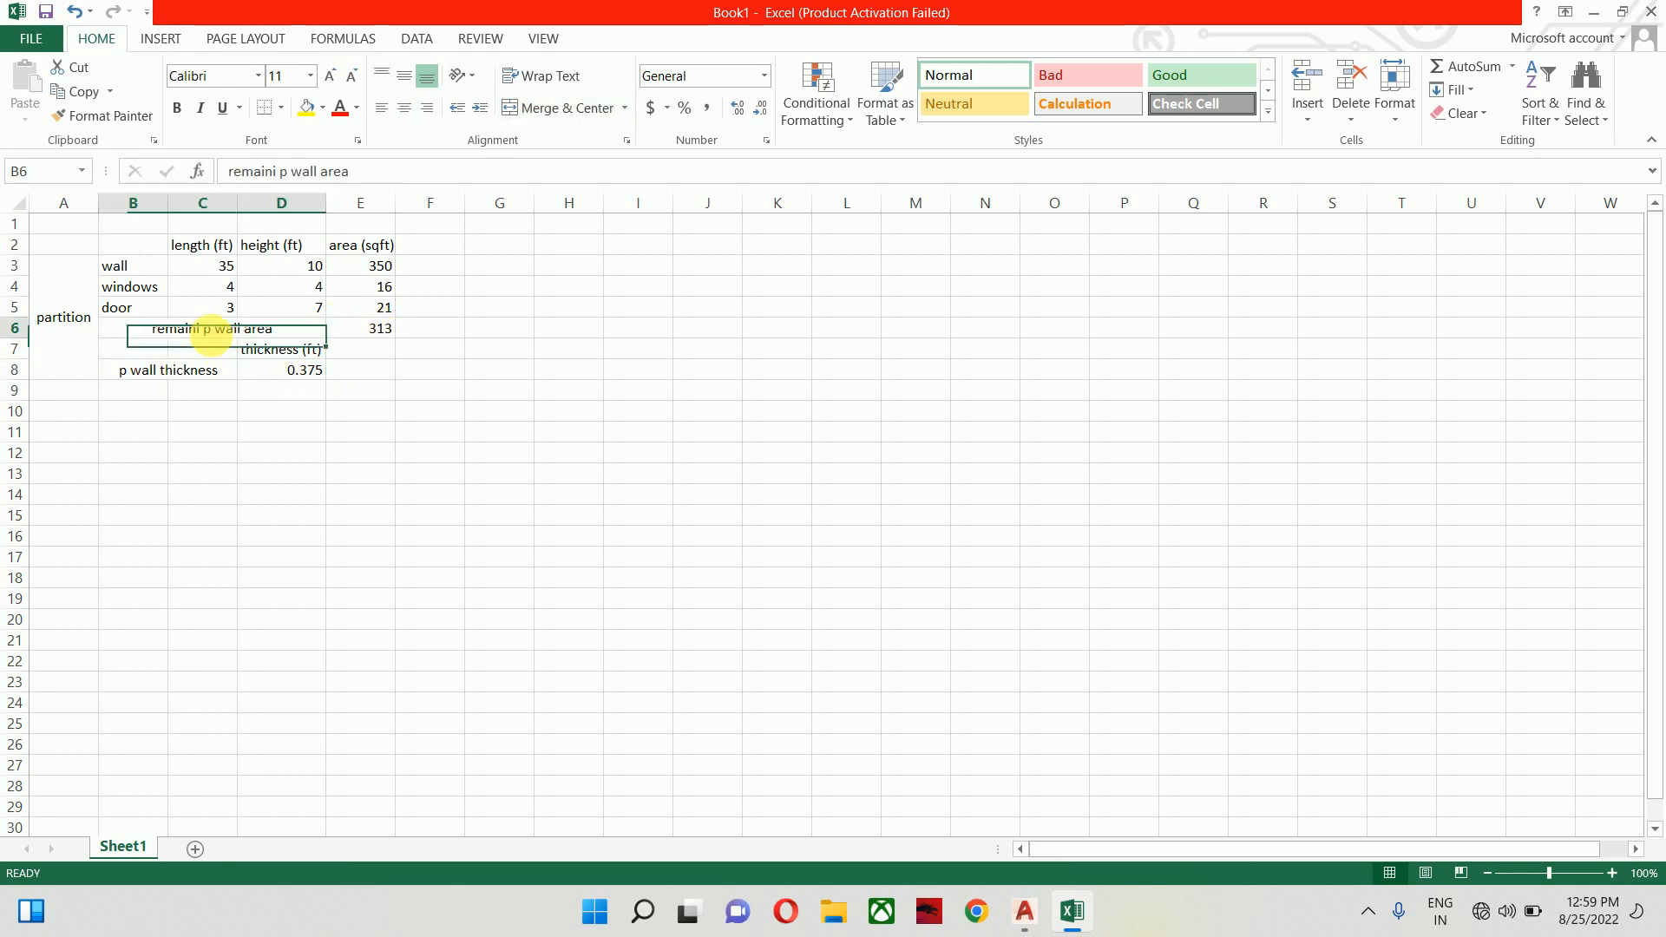
left_click(279, 172)
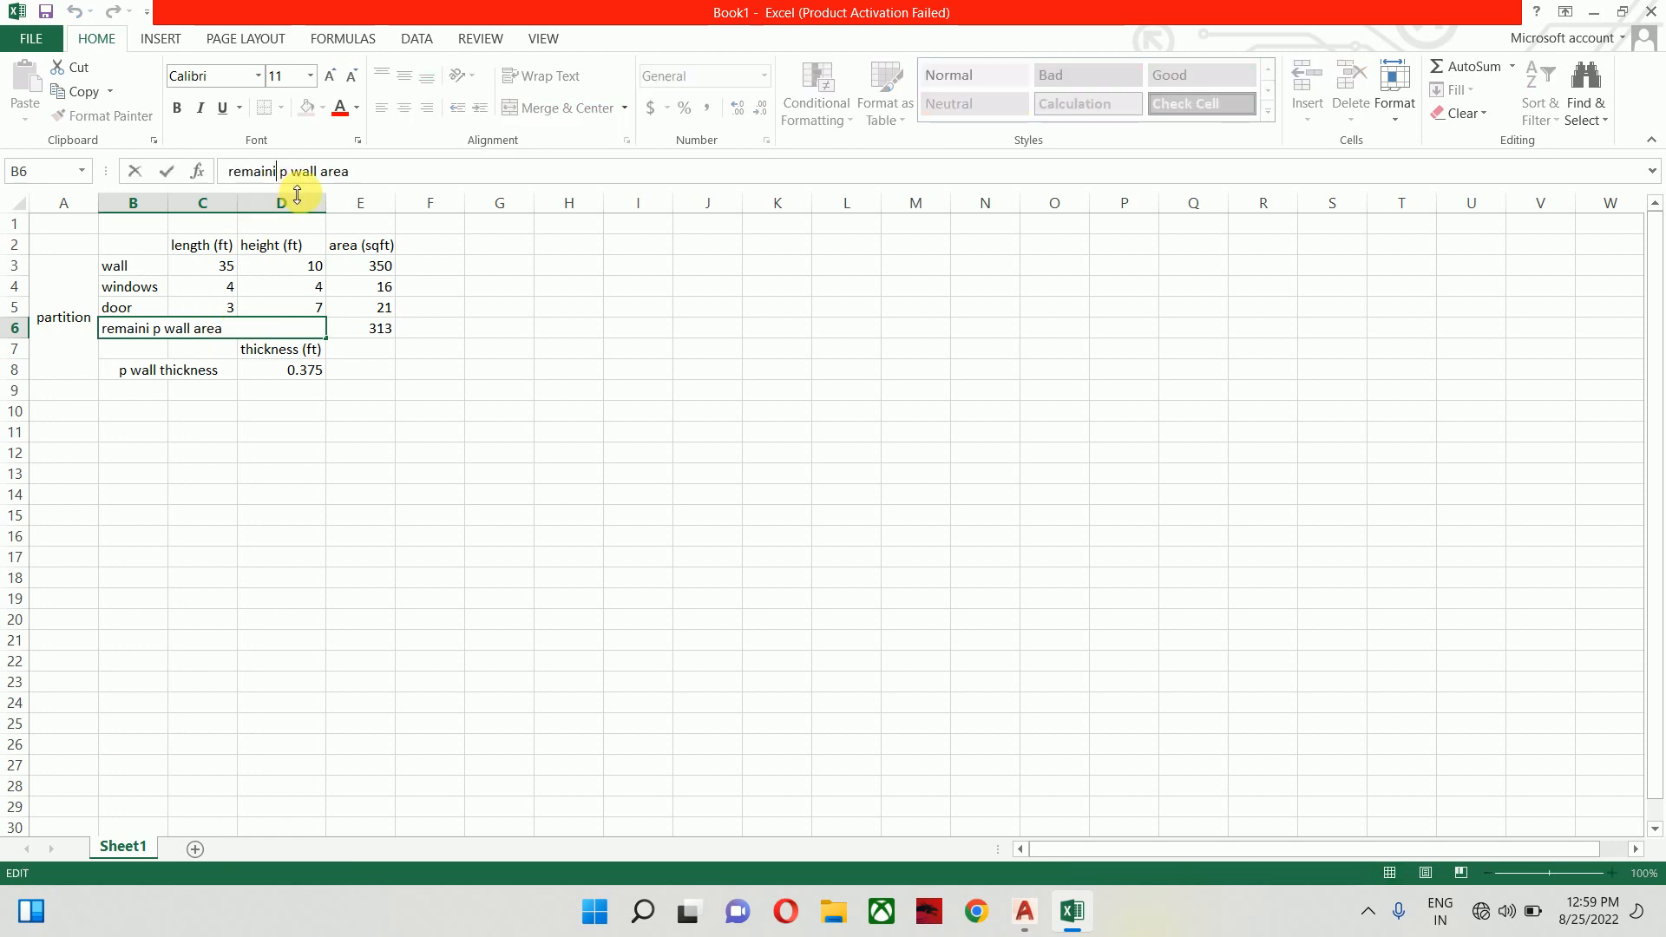
key("BackSpace")
key("BackSpace")
key("BackSpace")
type("ining")
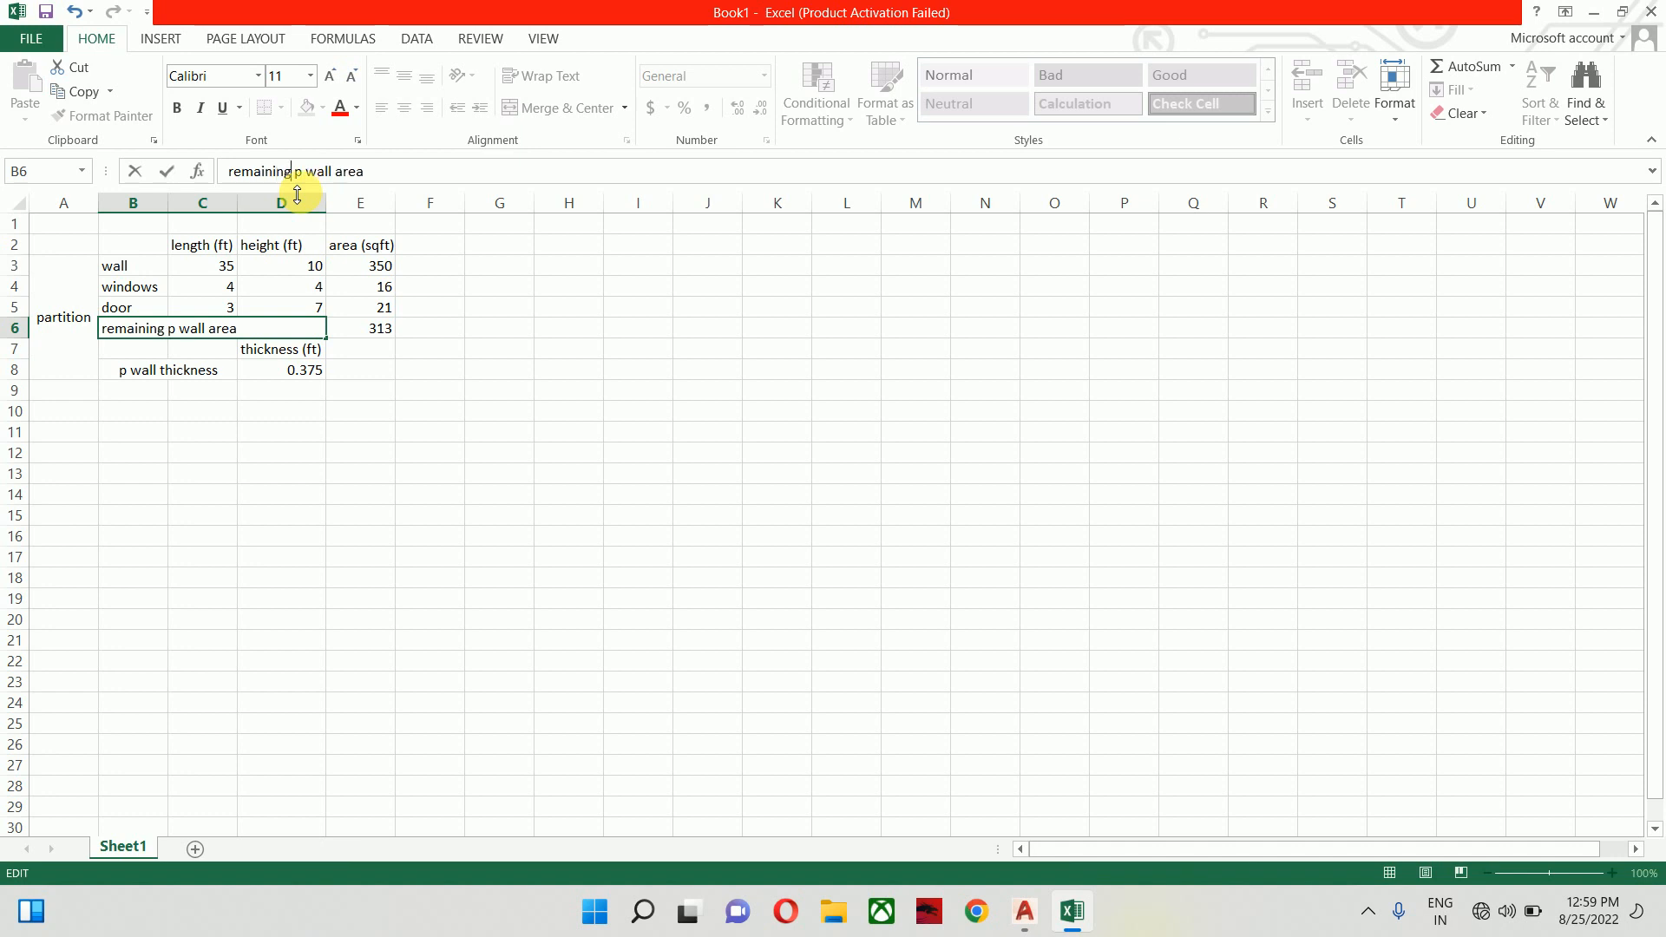
key("Return")
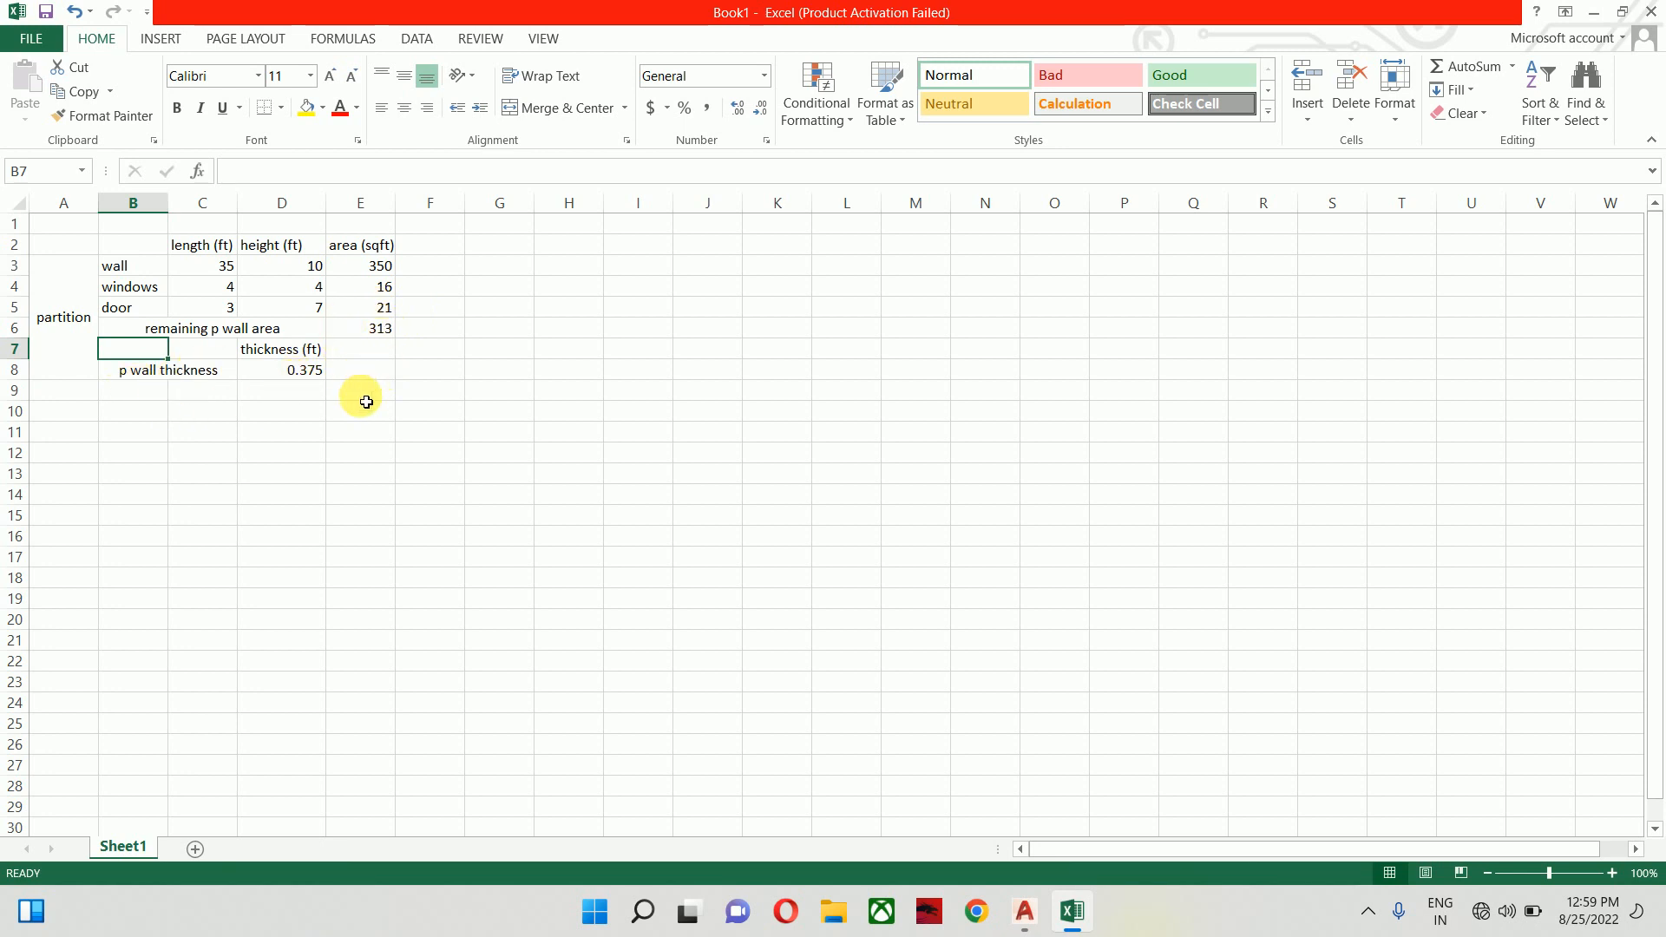
Enter the label "Volume of partition wall" in cell B9 and merge and center it across B9:D9
left_click(142, 400)
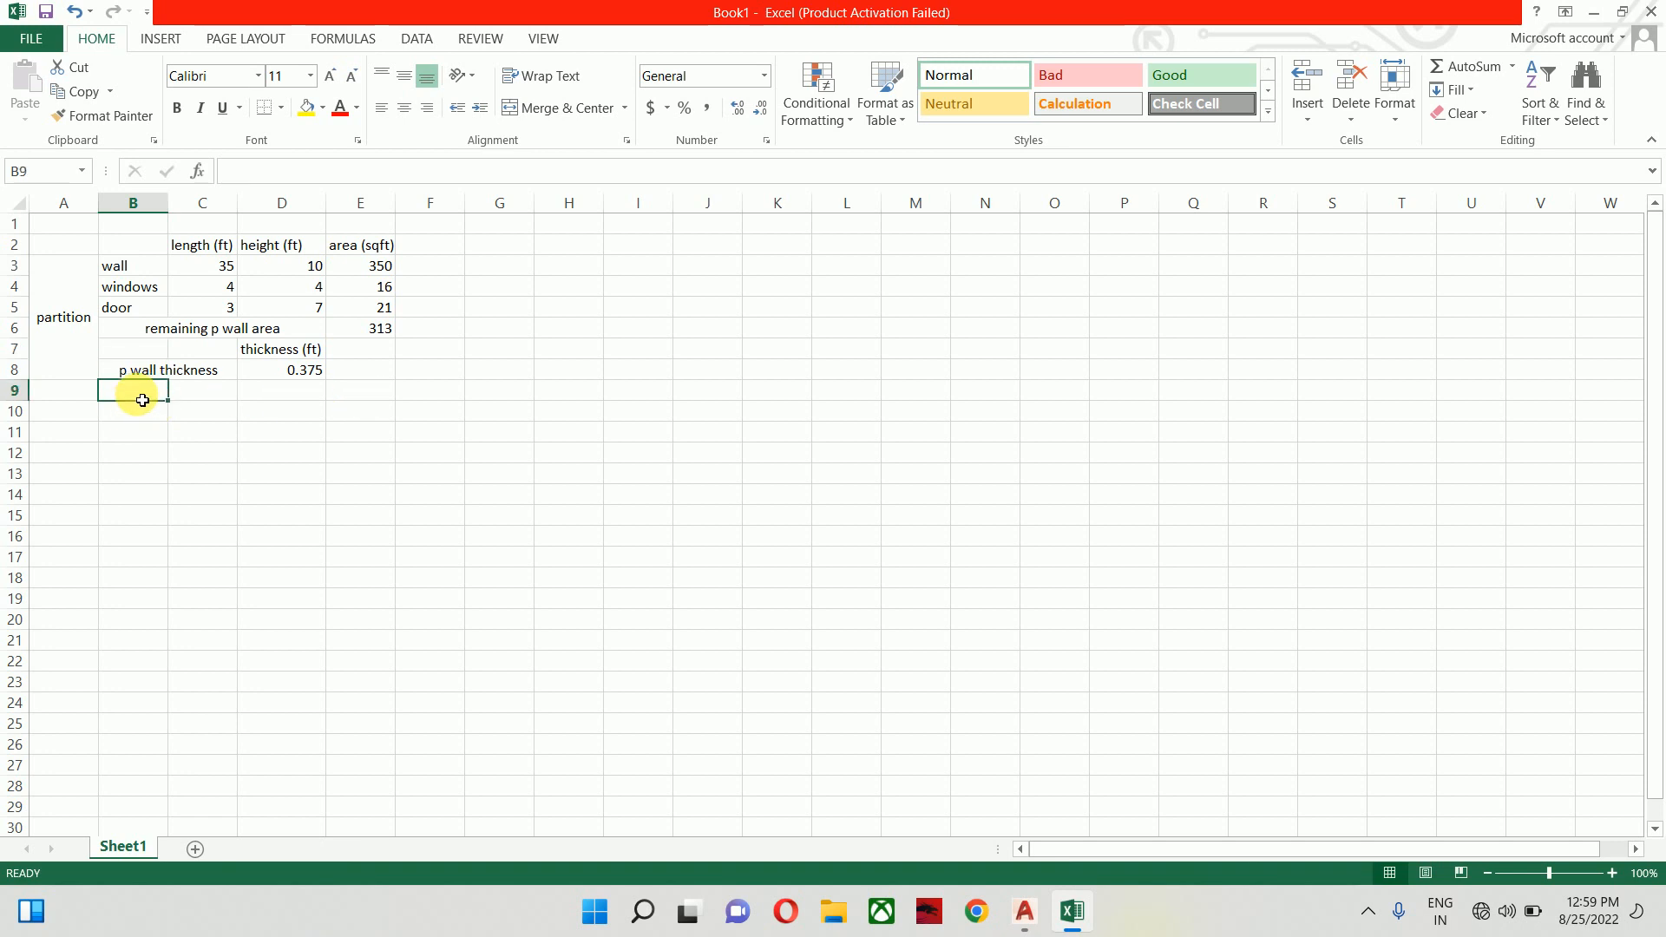
type("Vo")
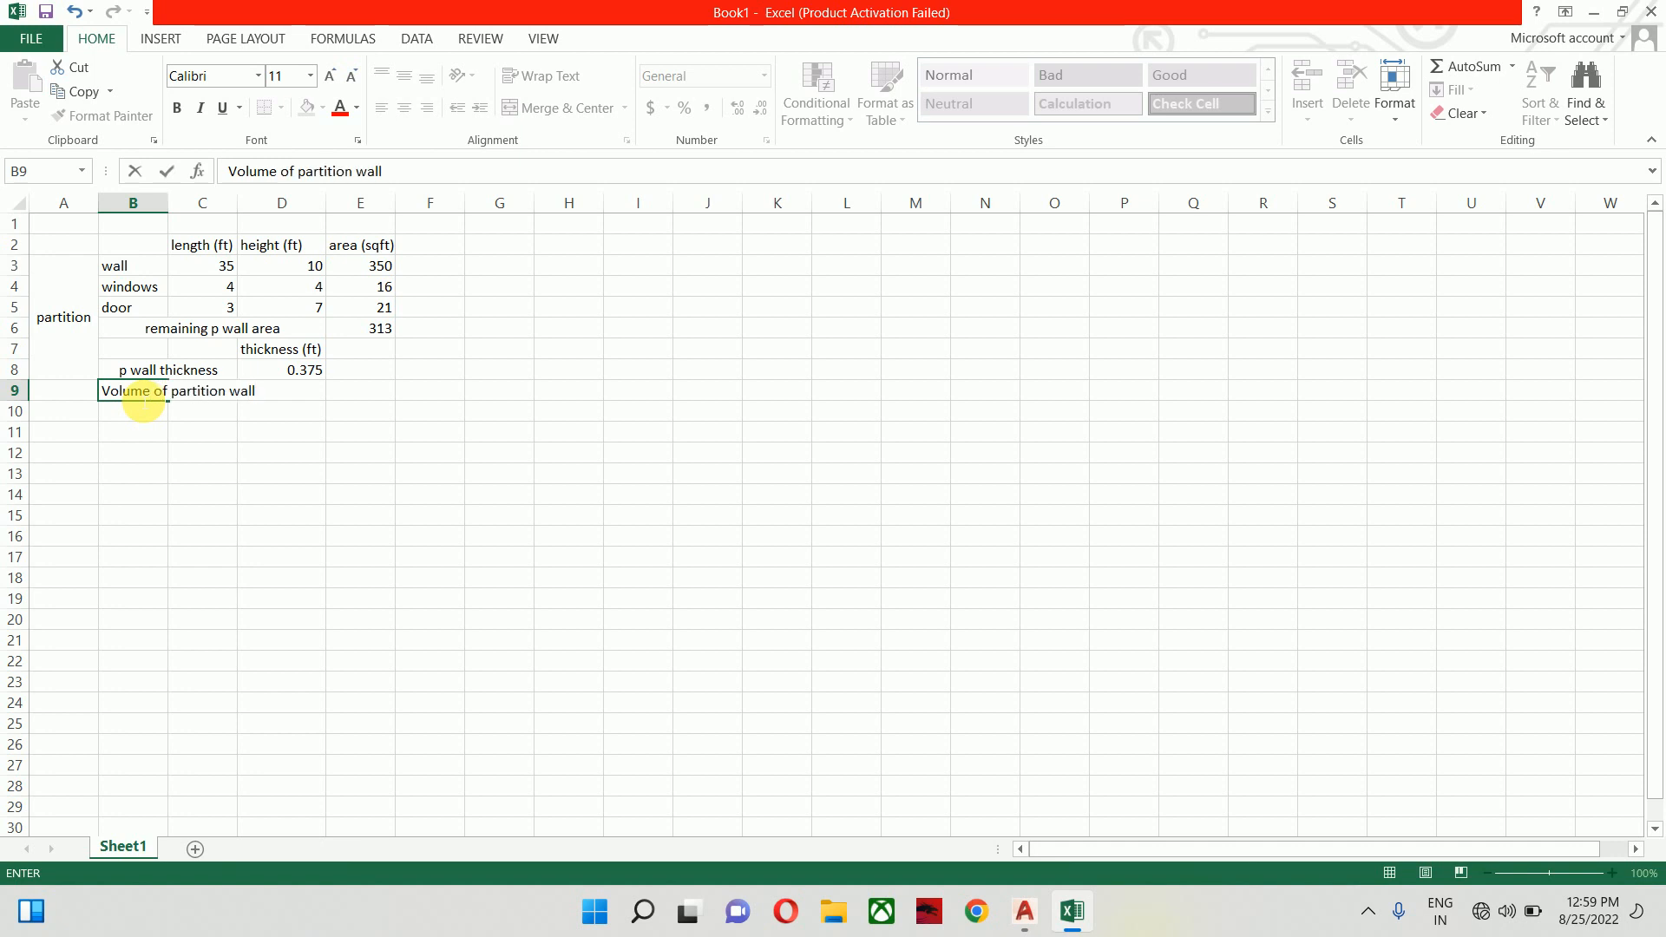
type("lume of partition wall")
key("Return")
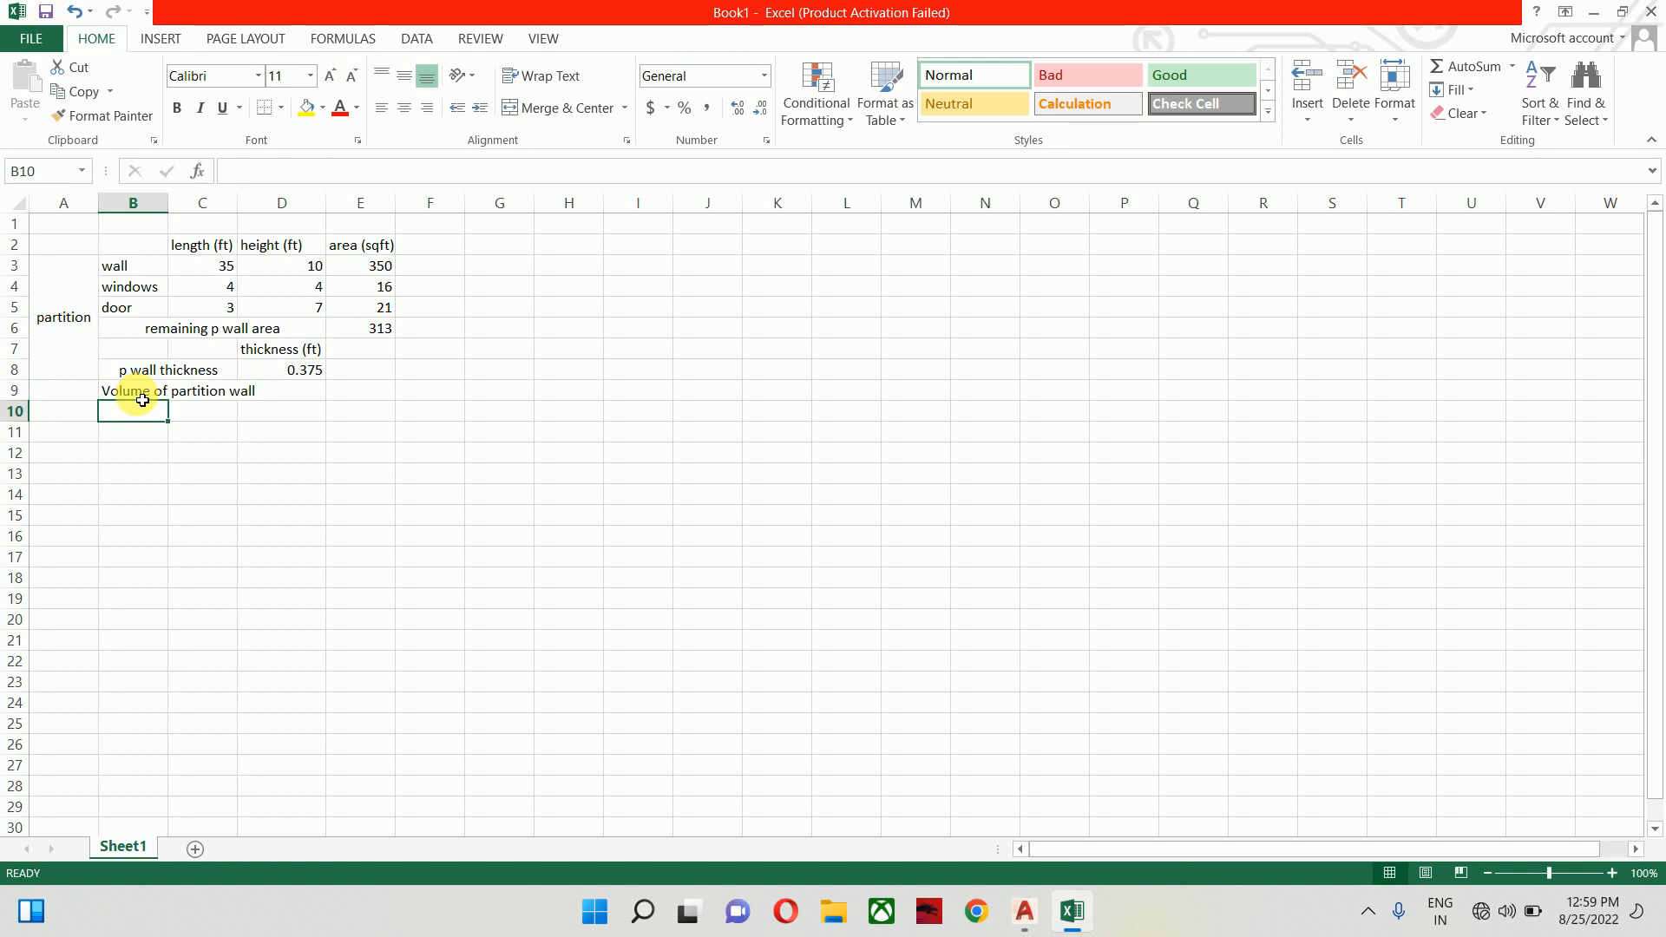
left_click(143, 398)
key("shift+Right")
key("shift+Right")
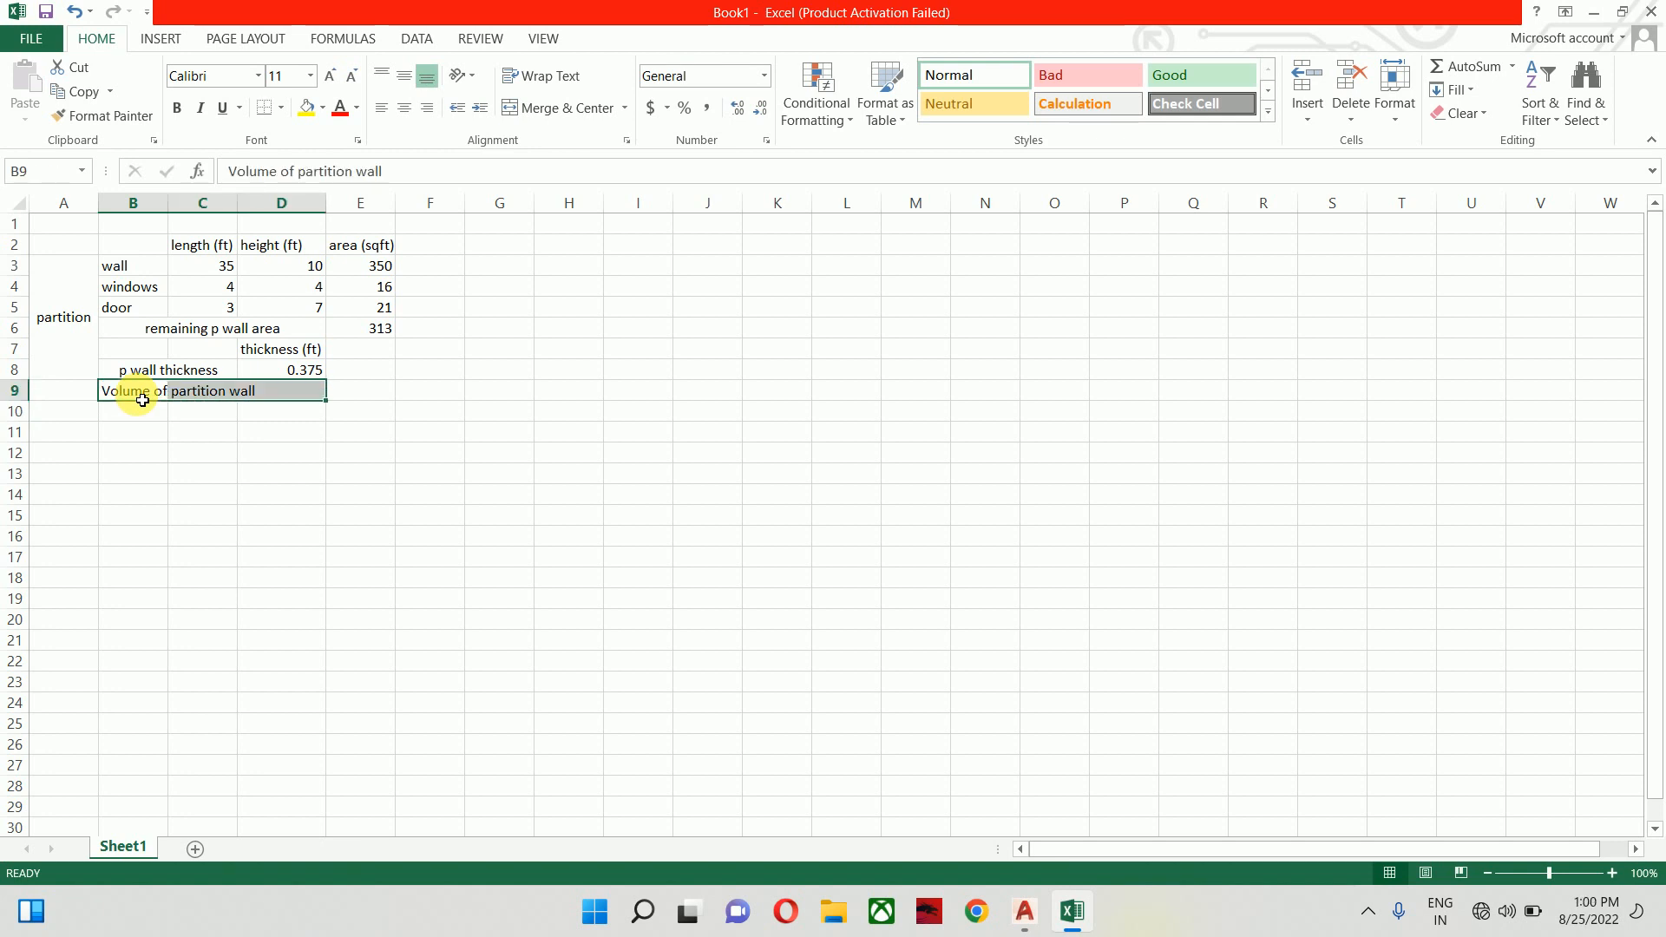
left_click(543, 107)
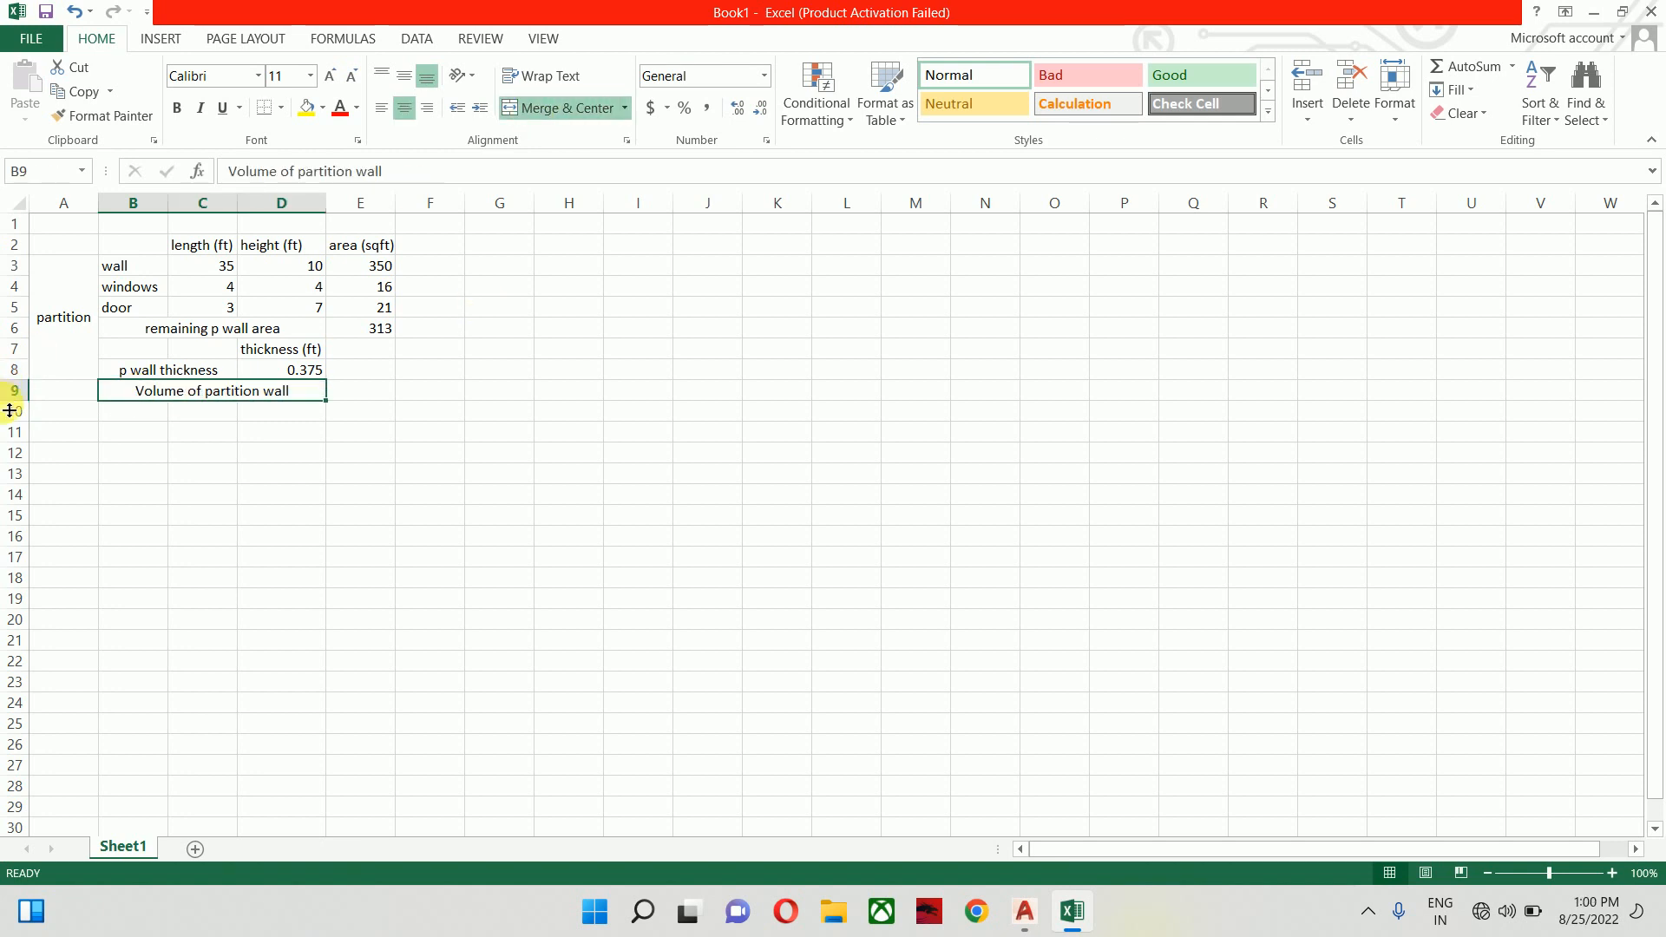
Calculate the partition wall volume in cell E9 with the formula =E6*D8
left_click(365, 397)
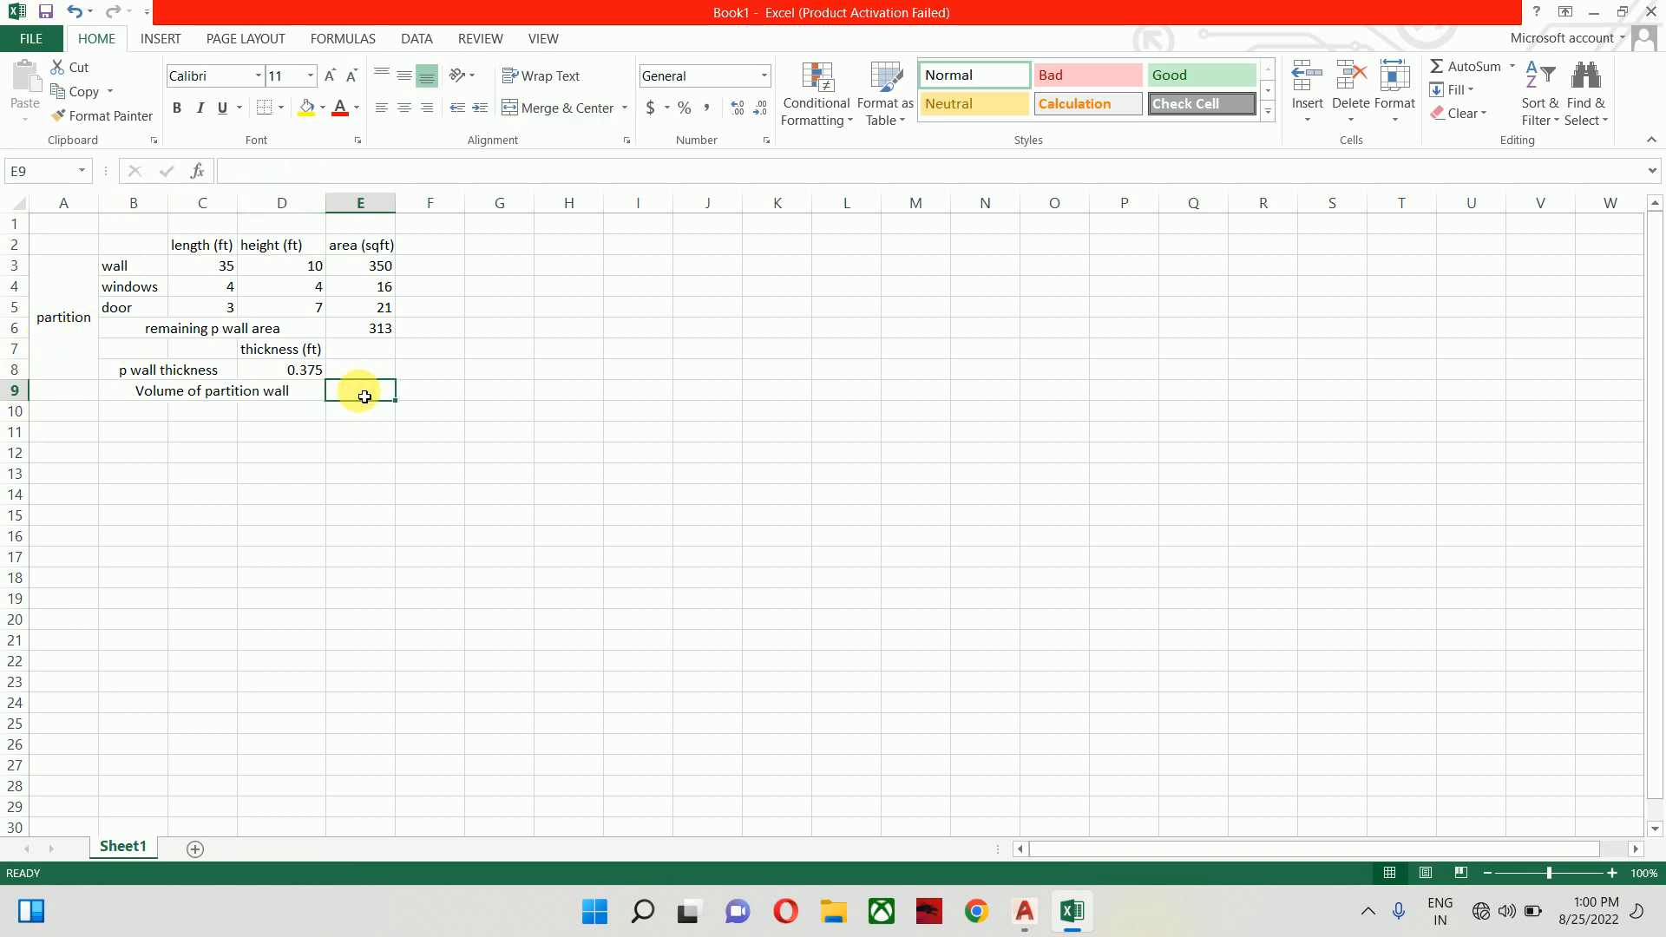
type("=")
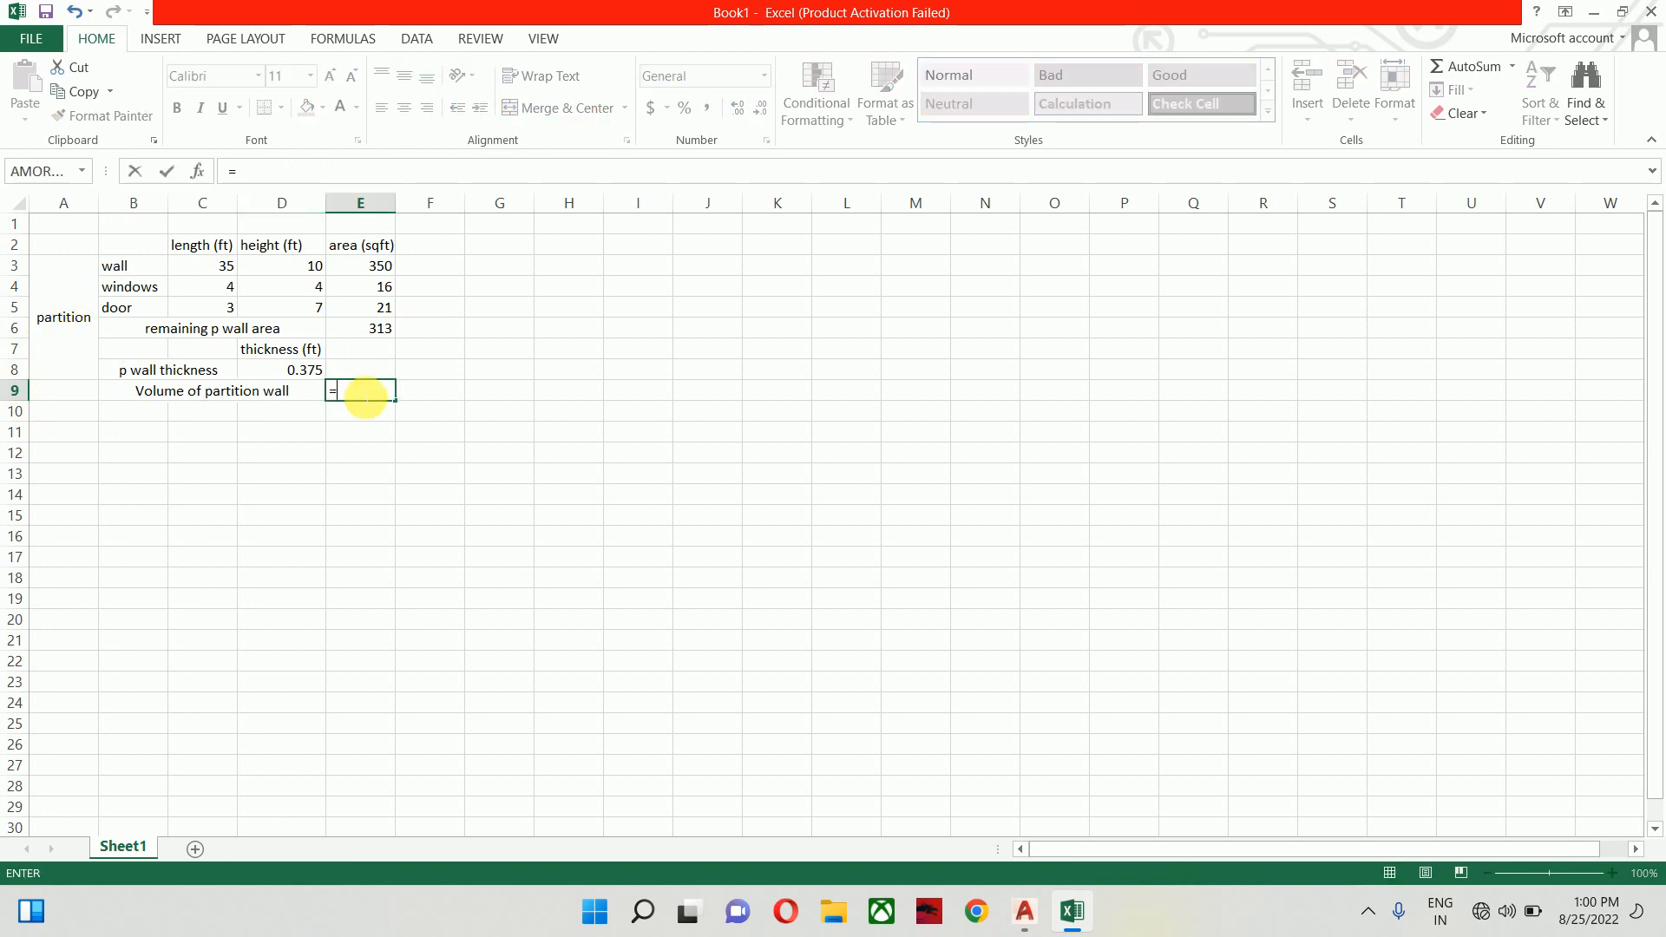
left_click(375, 331)
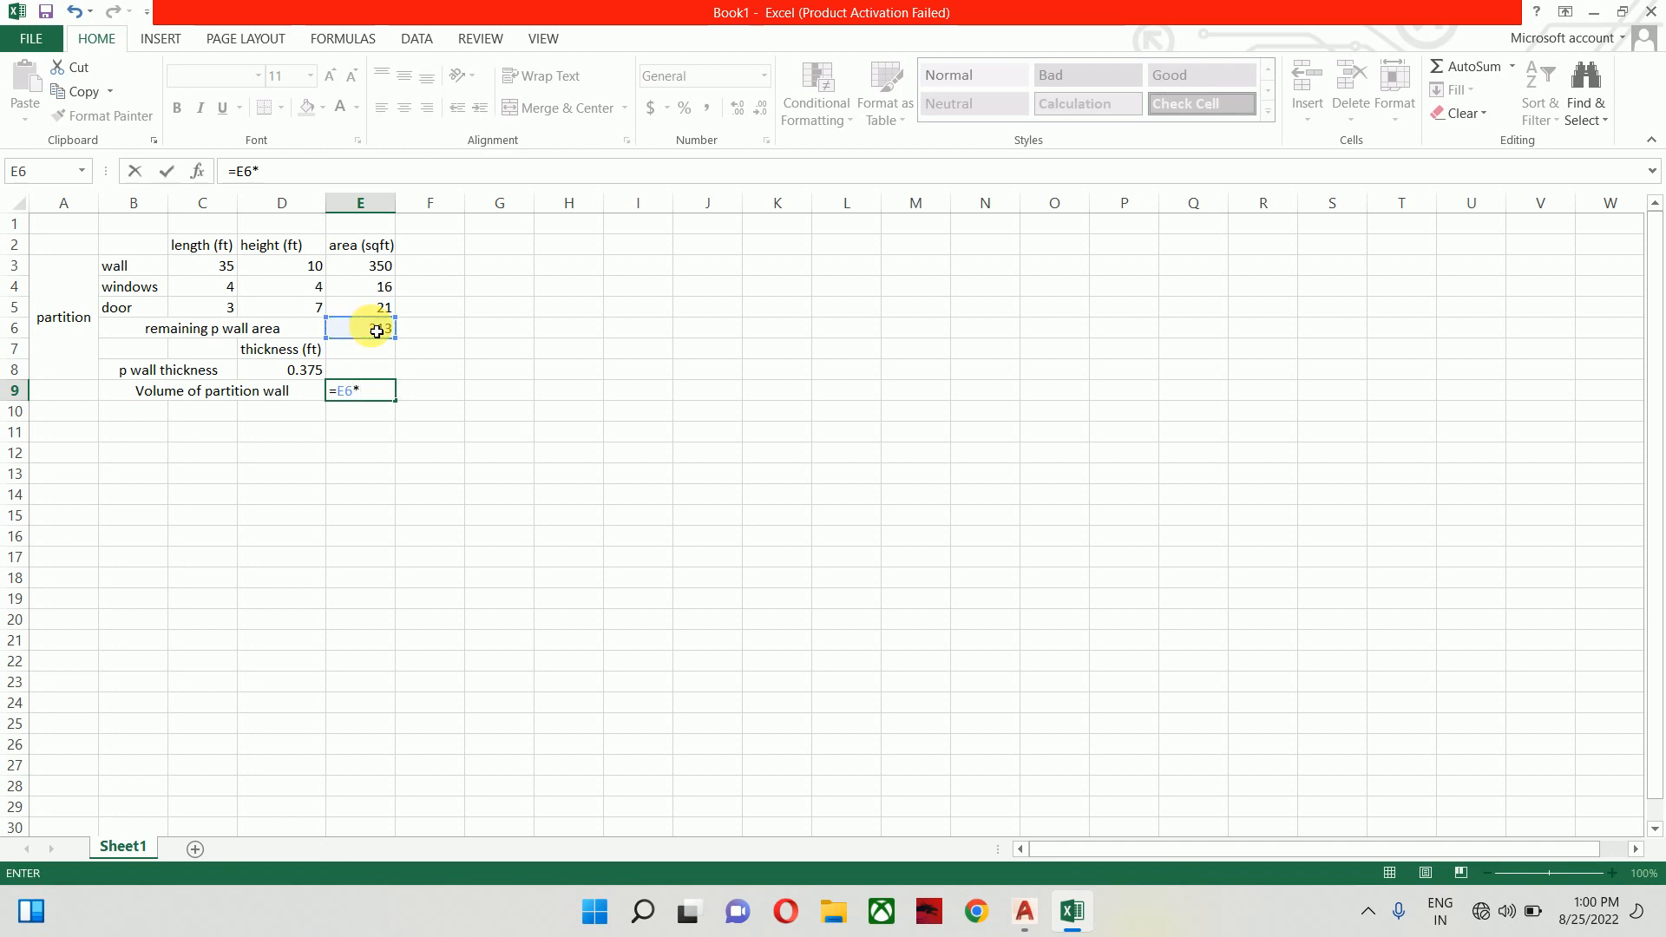
type("*")
left_click(299, 370)
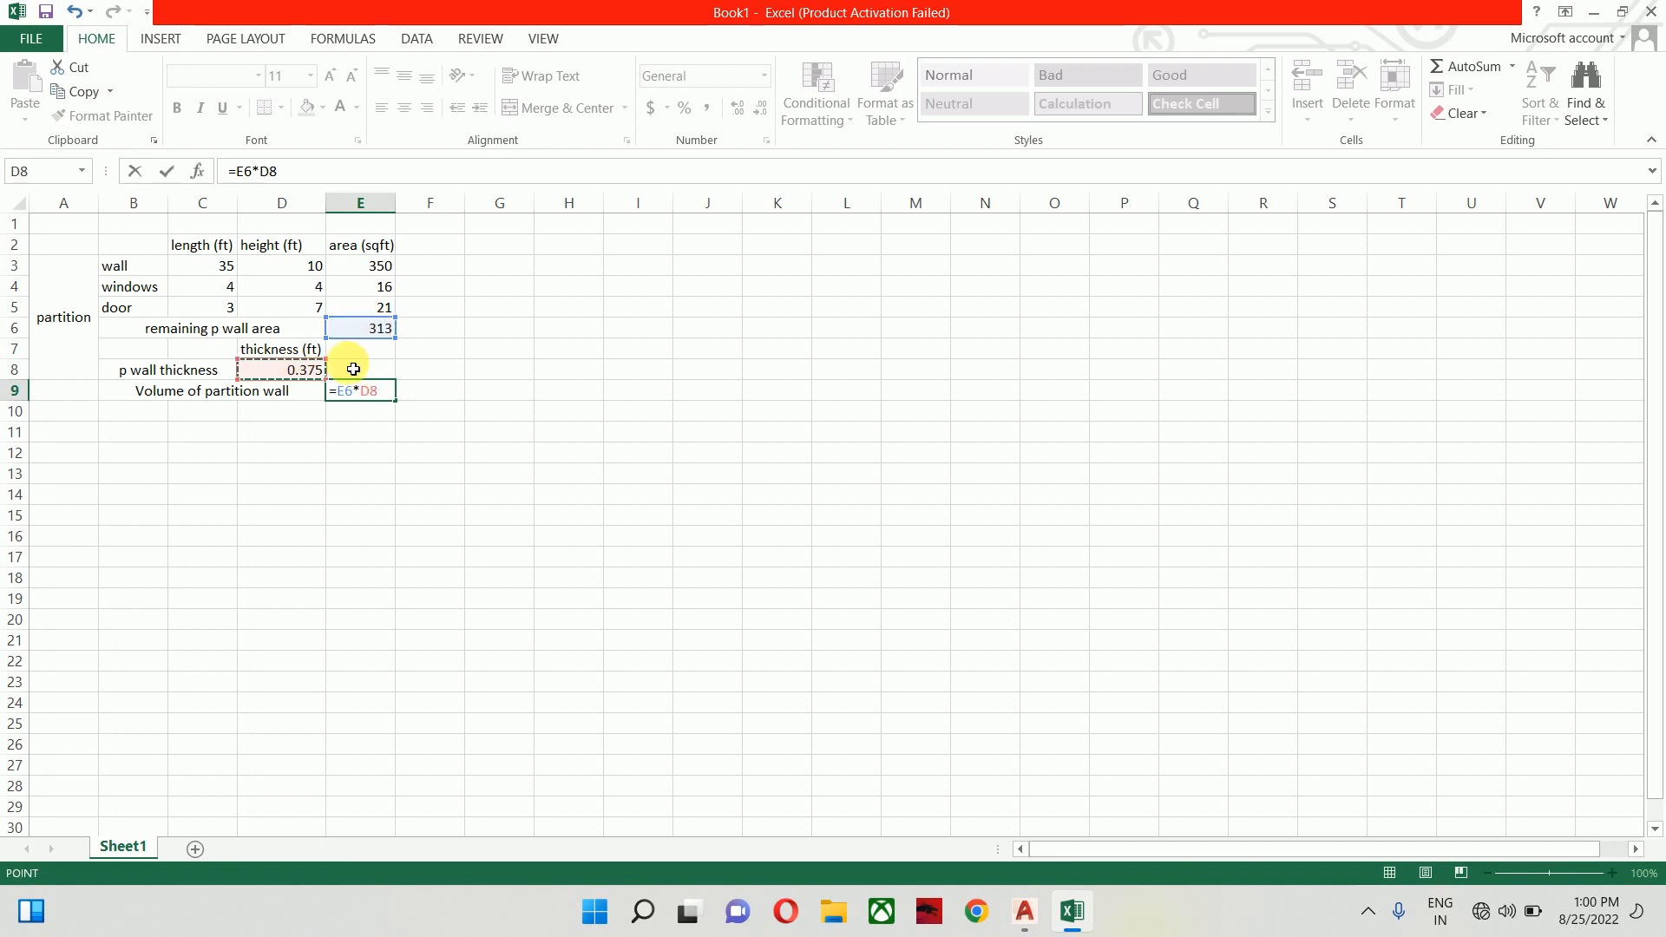
key("Return")
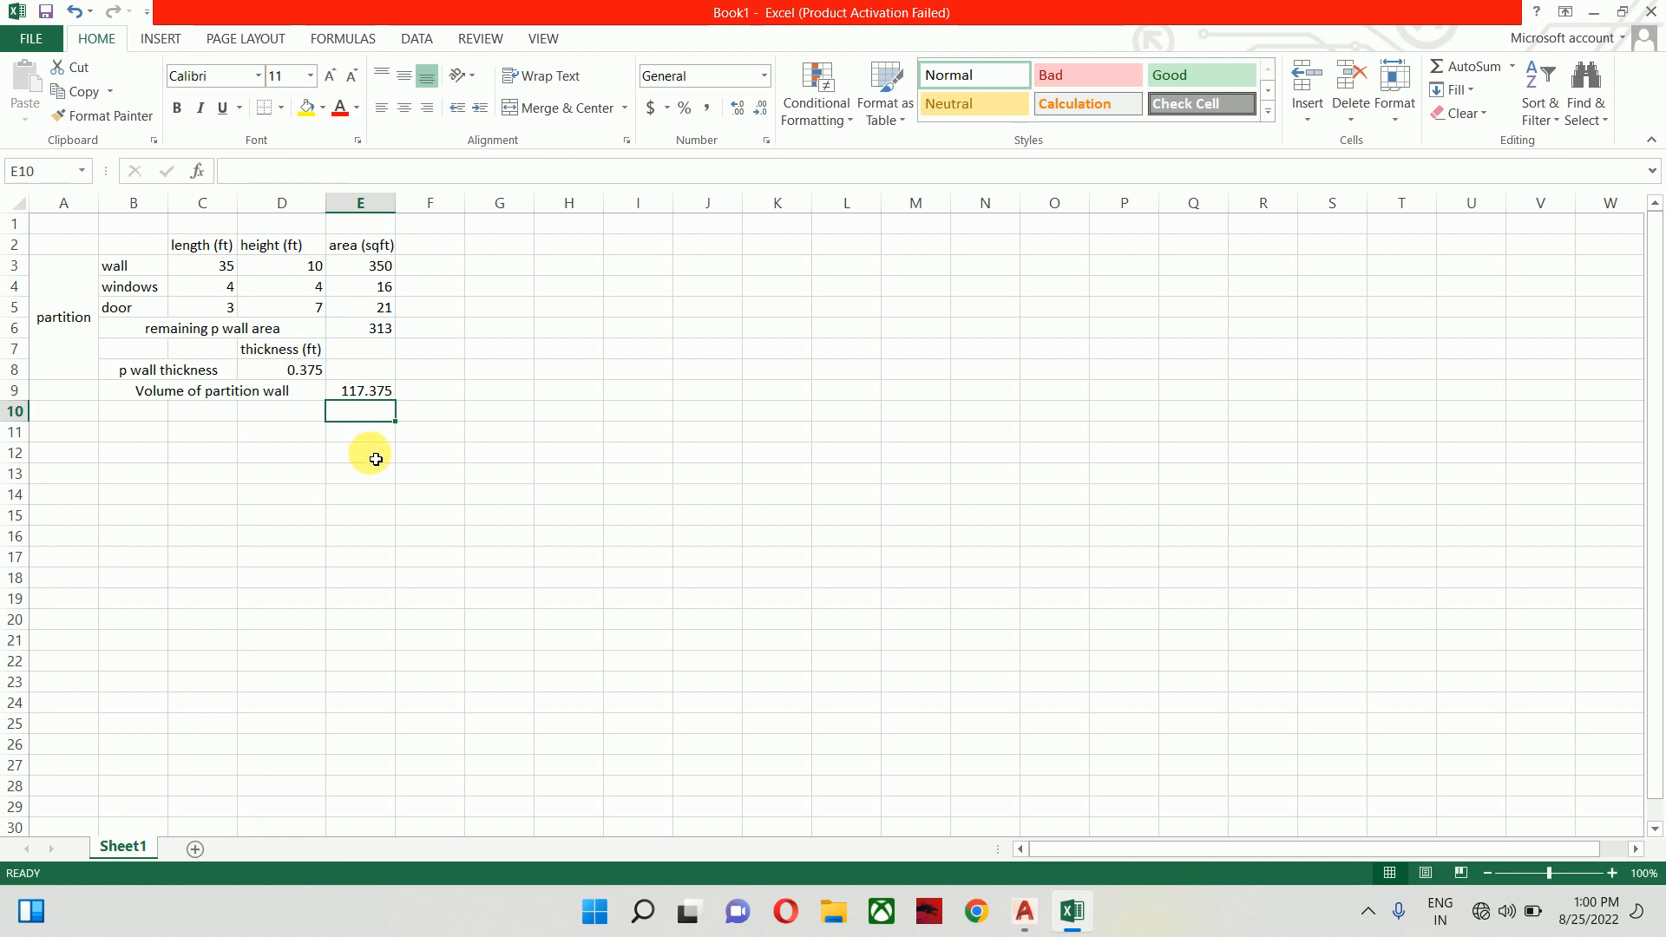
left_click(375, 393)
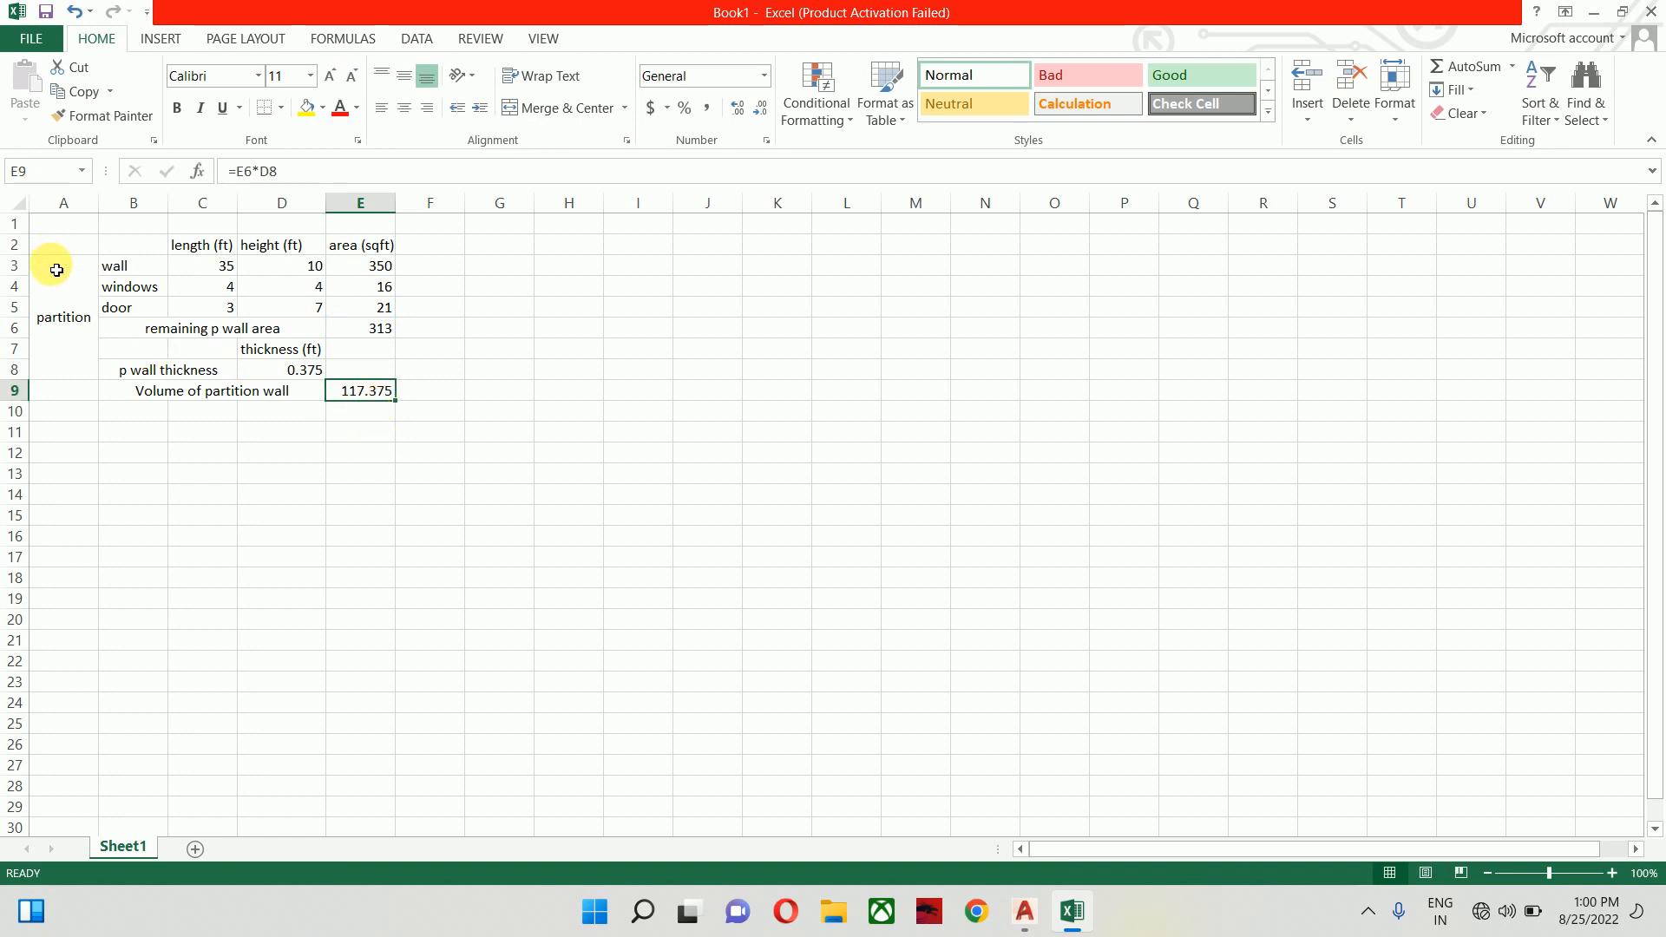
Extend the merged and centered "partition" label to cover cells A3:A9
left_click_drag(65, 315, 52, 399)
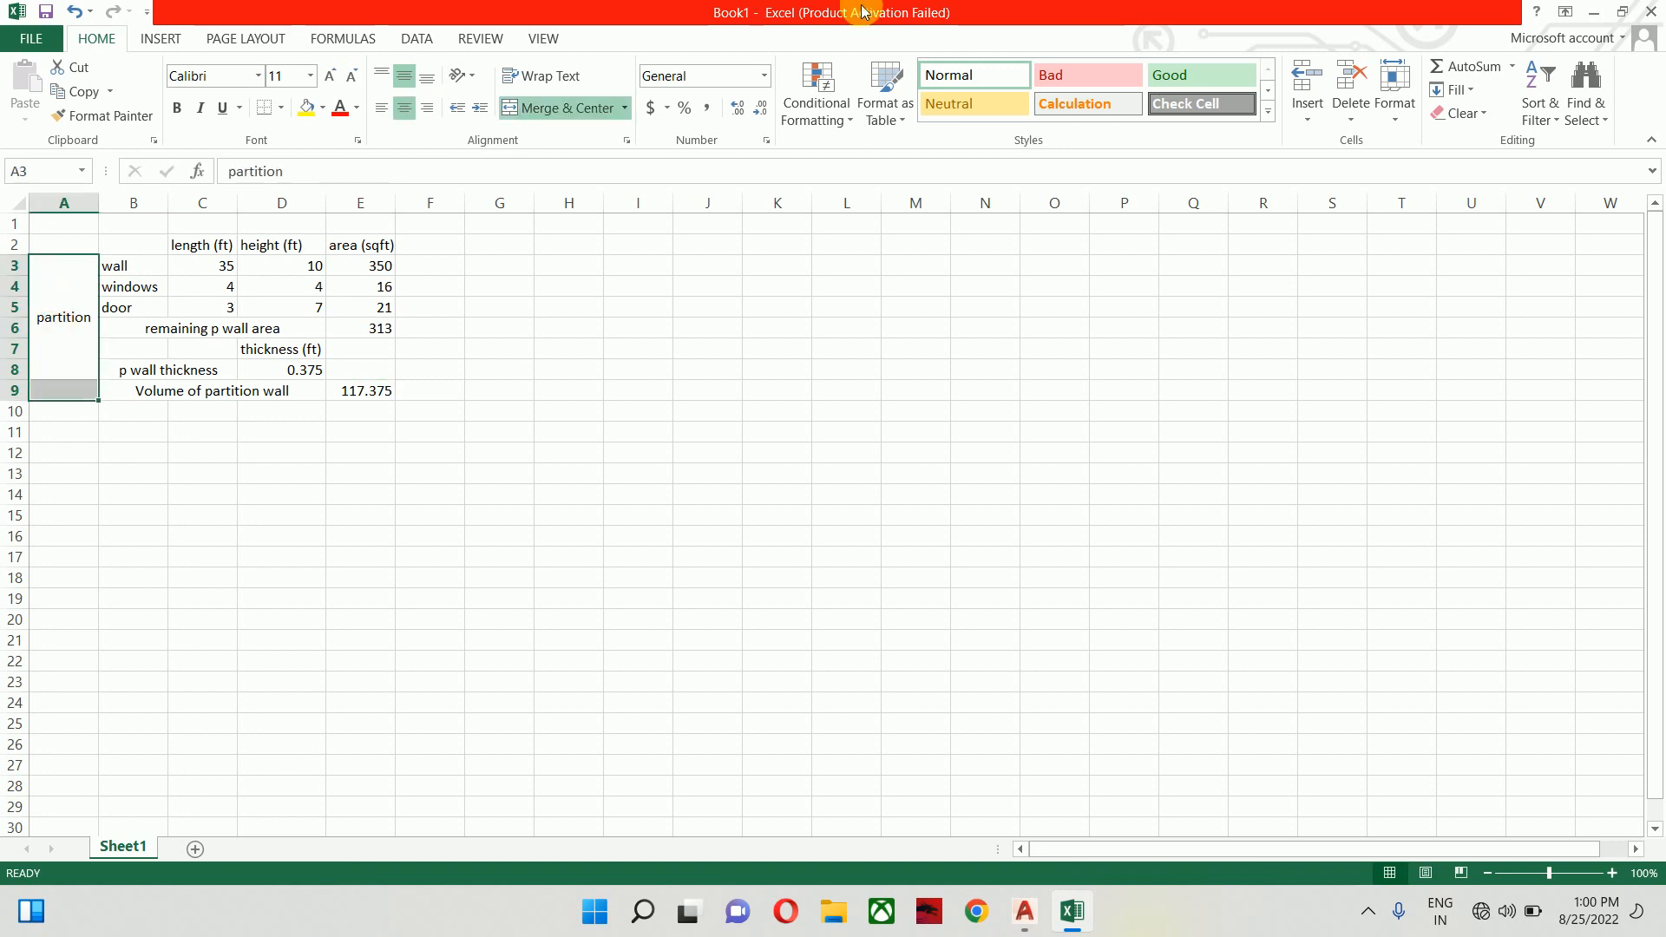
left_click(558, 106)
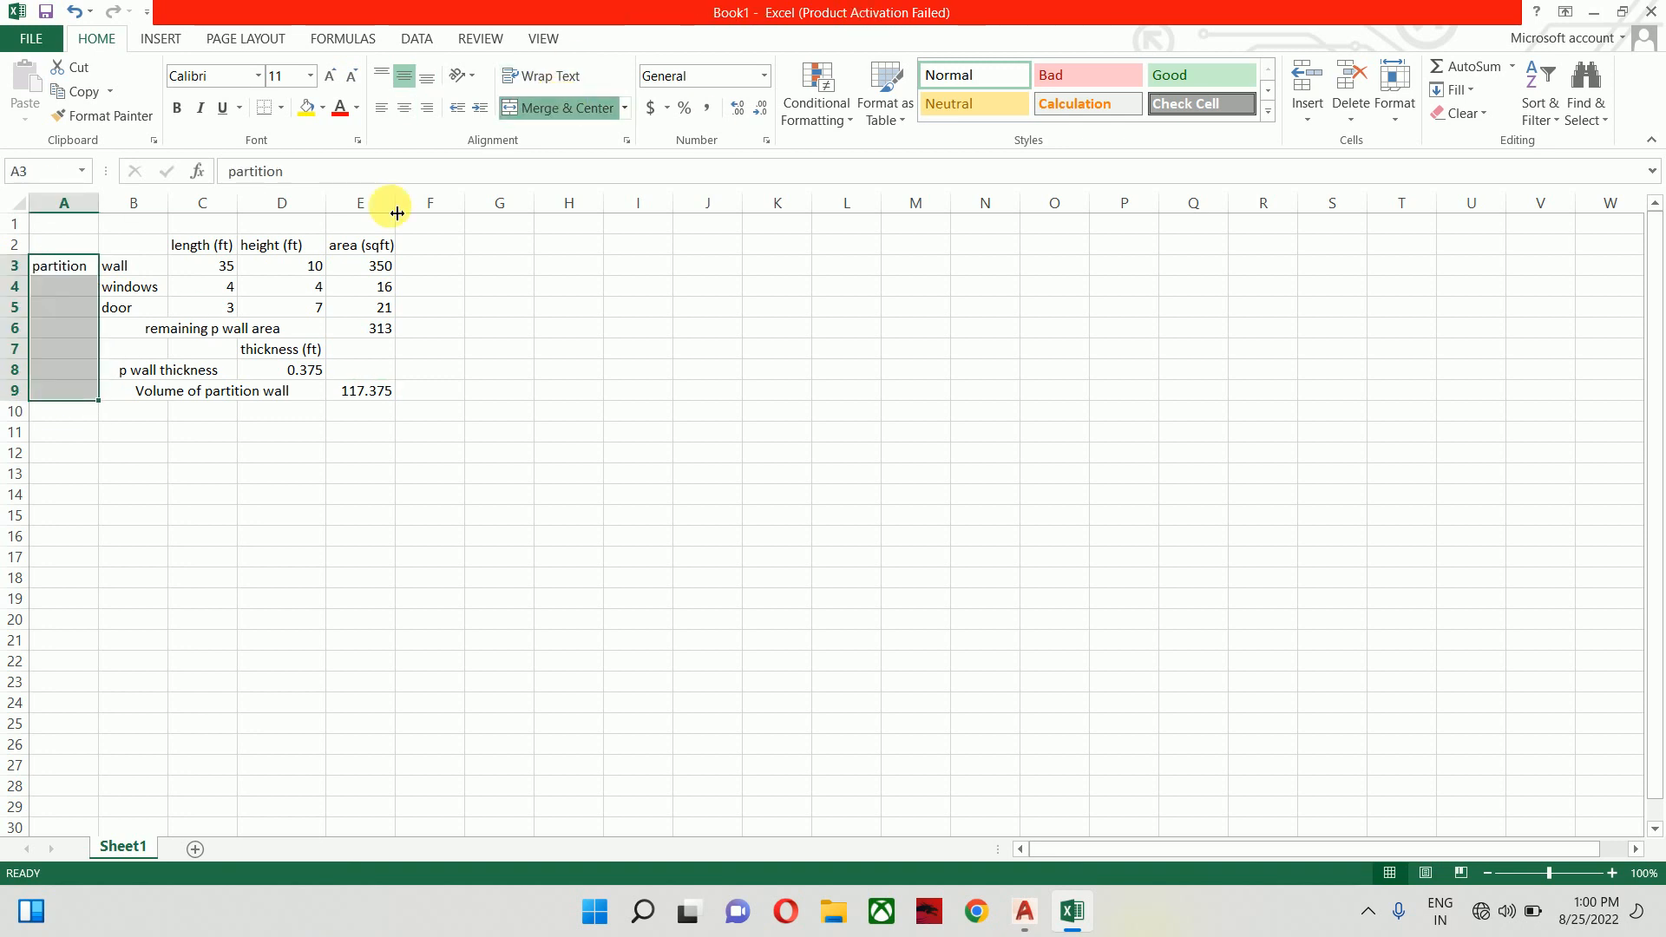
left_click(531, 106)
left_click(509, 373)
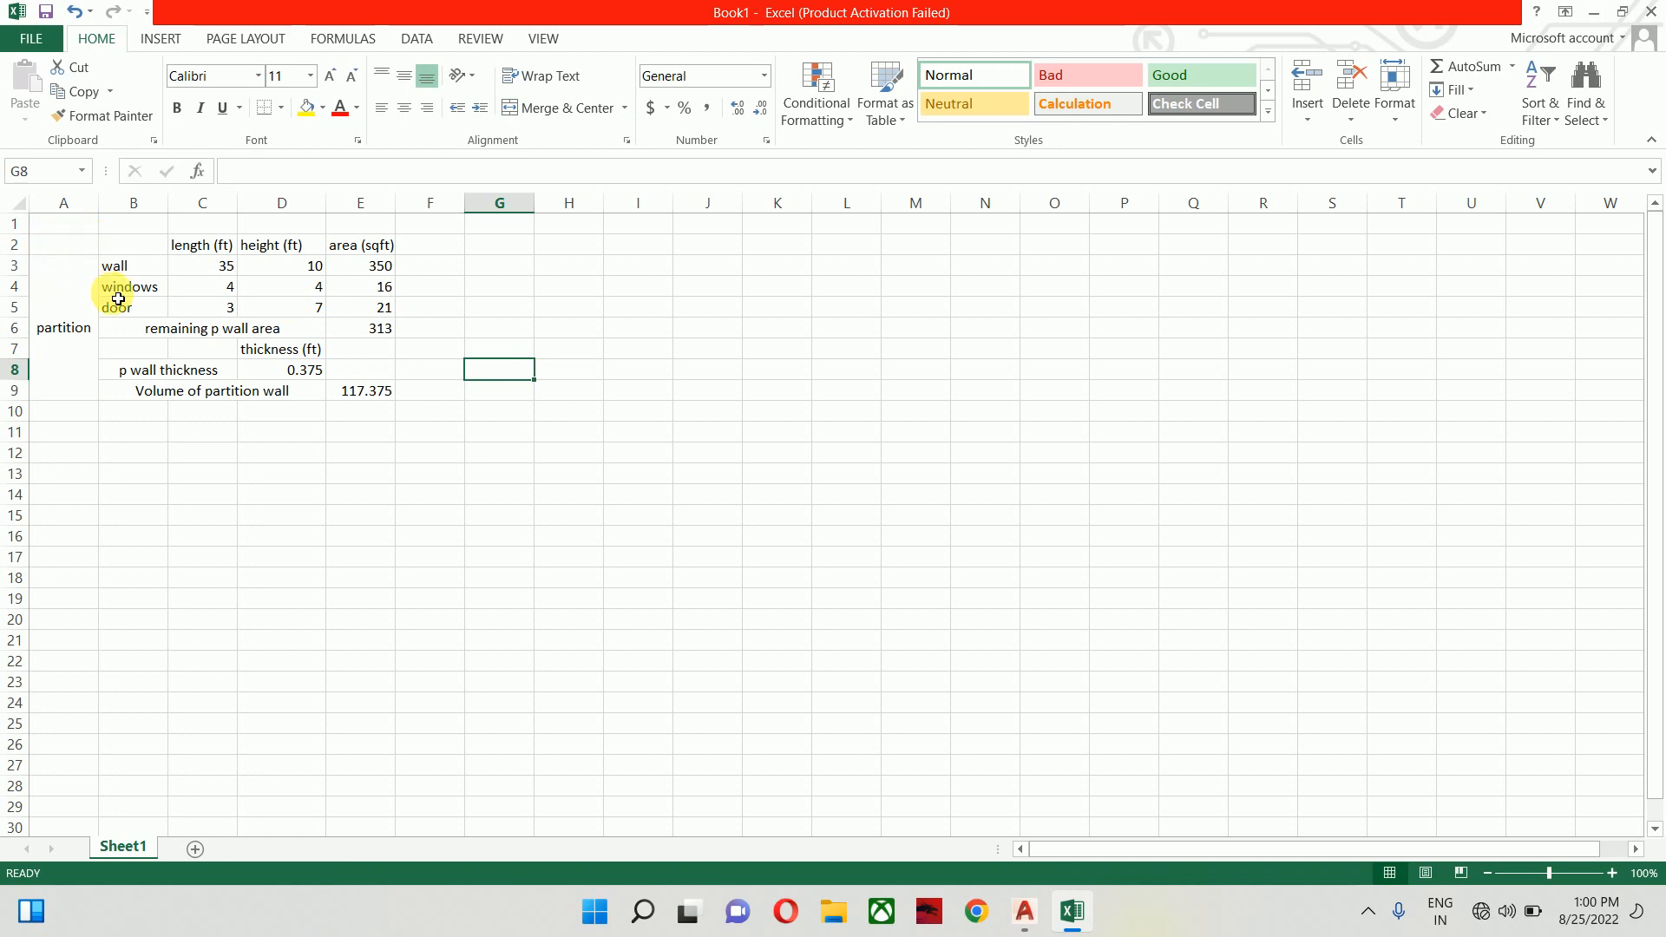
Format the "partition" label as bold at font size 14 with wrapped text
left_click(65, 281)
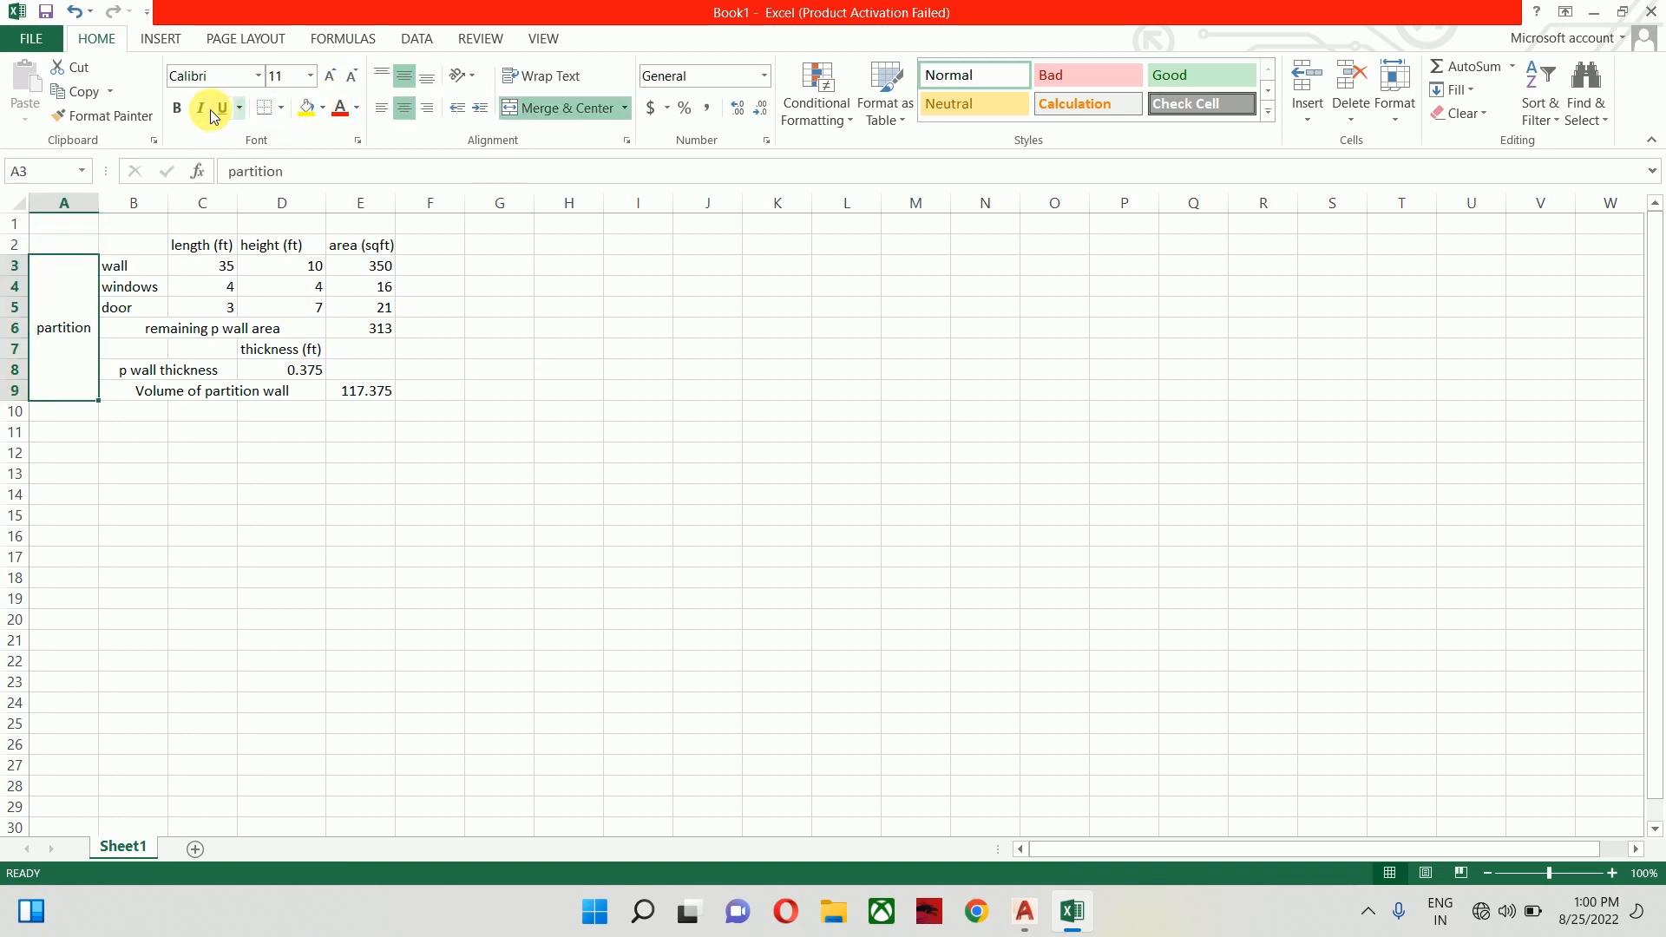
left_click(179, 114)
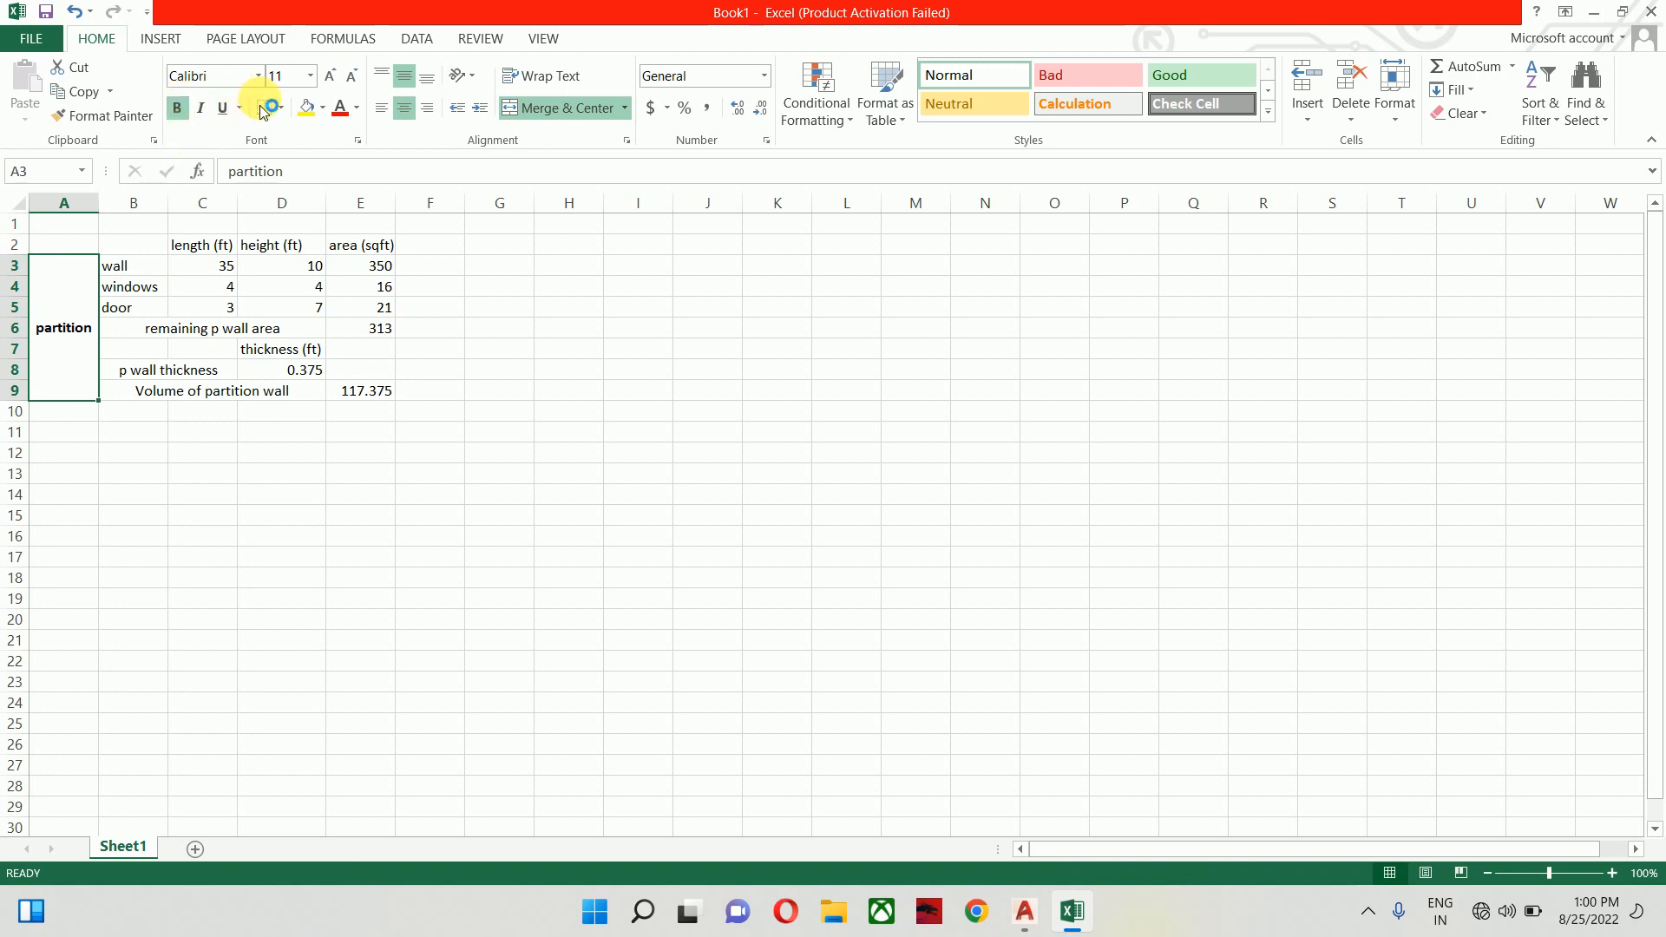
left_click(329, 76)
left_click(330, 76)
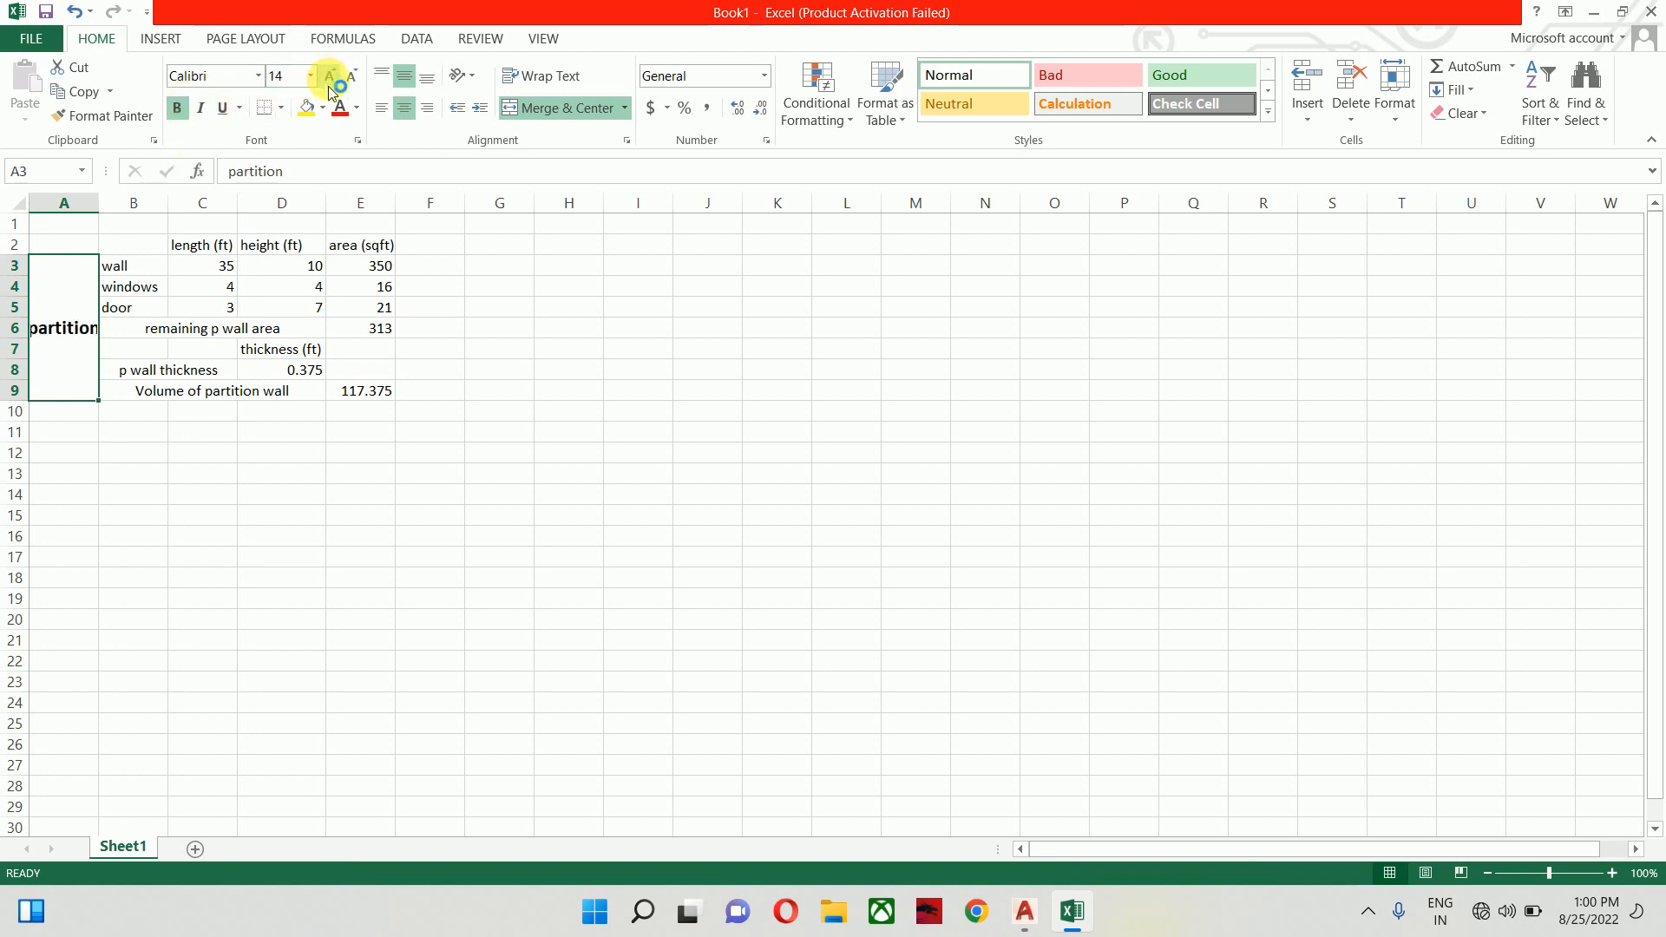
left_click(533, 76)
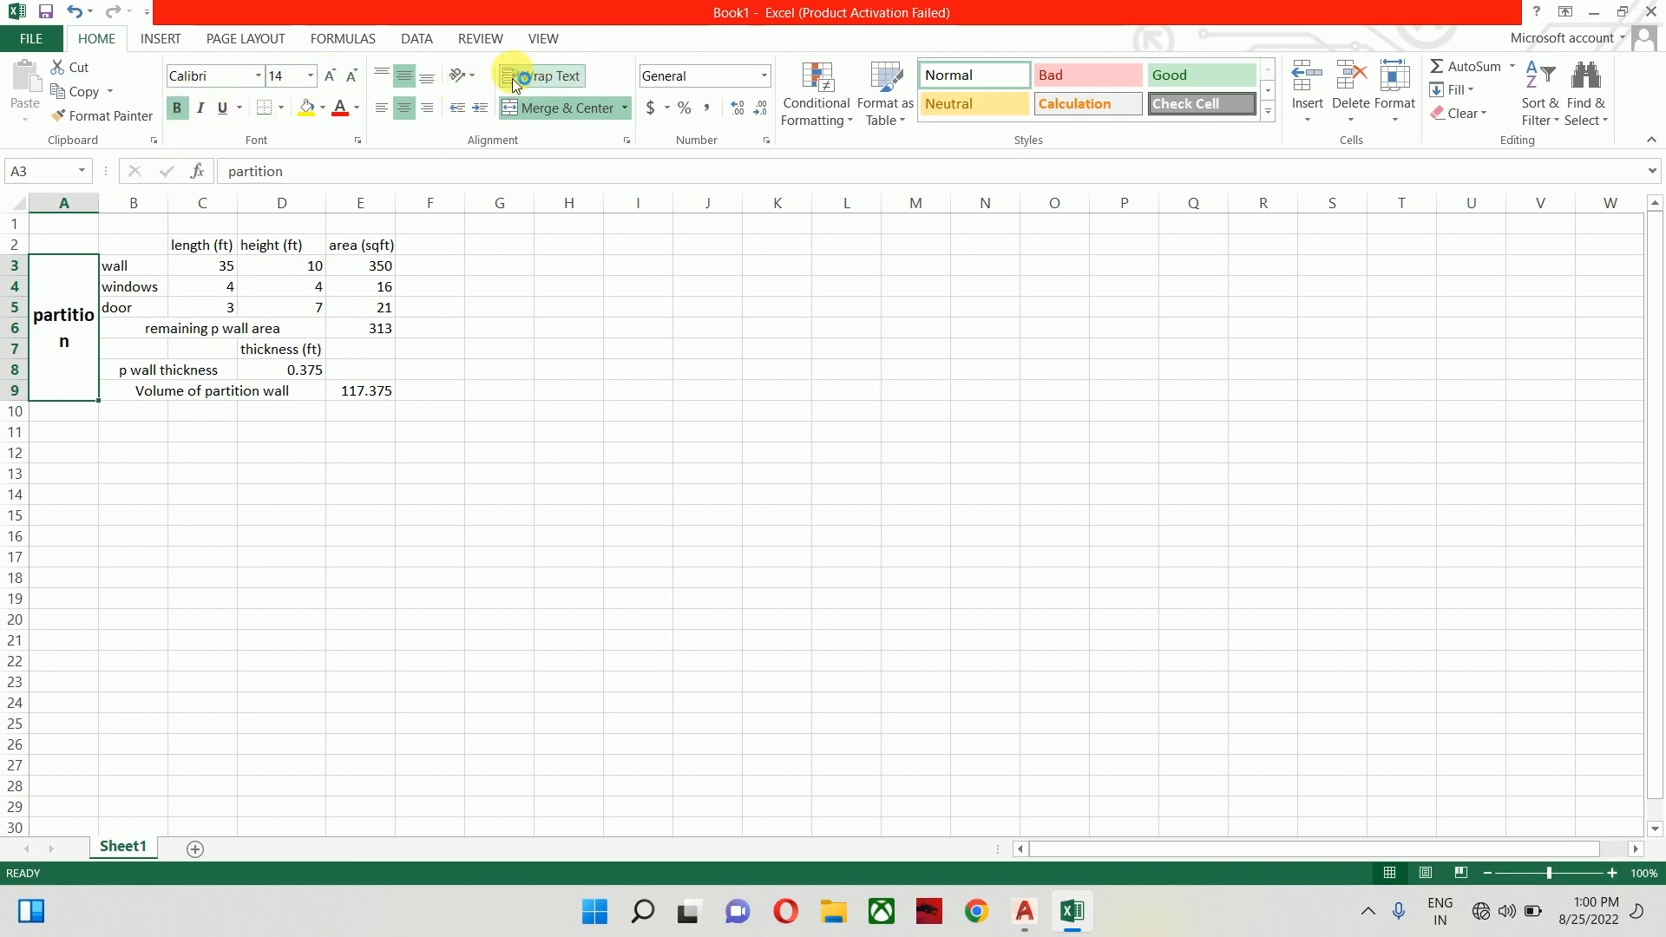
Try vertical text orientation and font size 12 on the merged "partition" label, and restore horizontal wrapped text at size 14
left_click(457, 87)
left_click(491, 154)
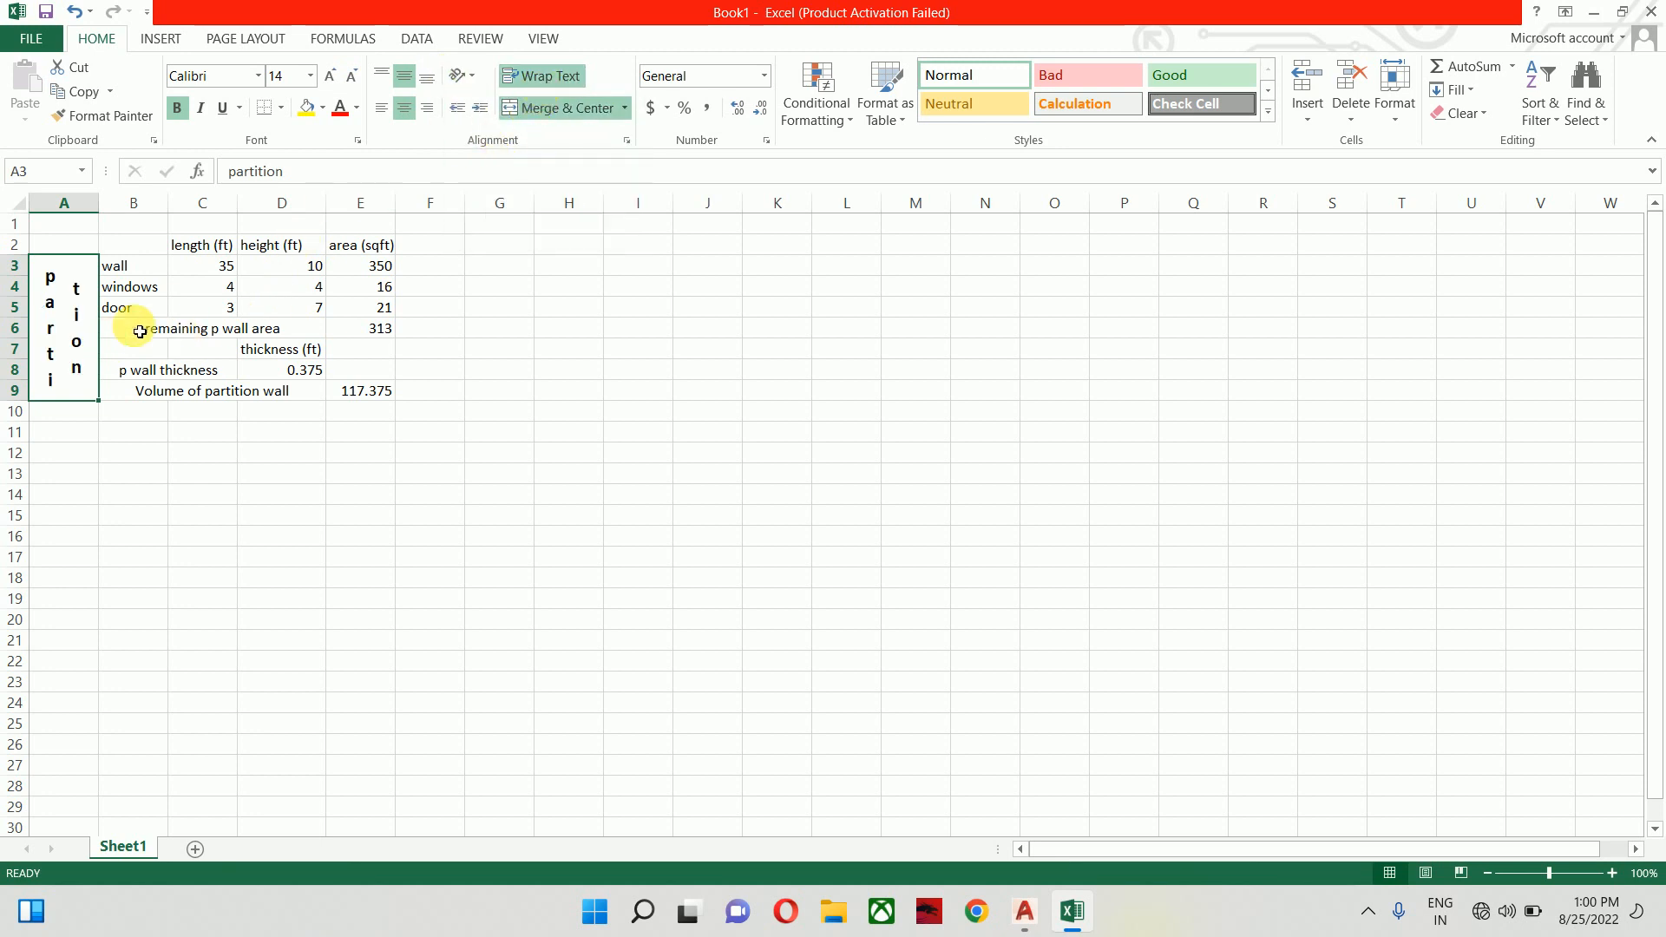
left_click(542, 76)
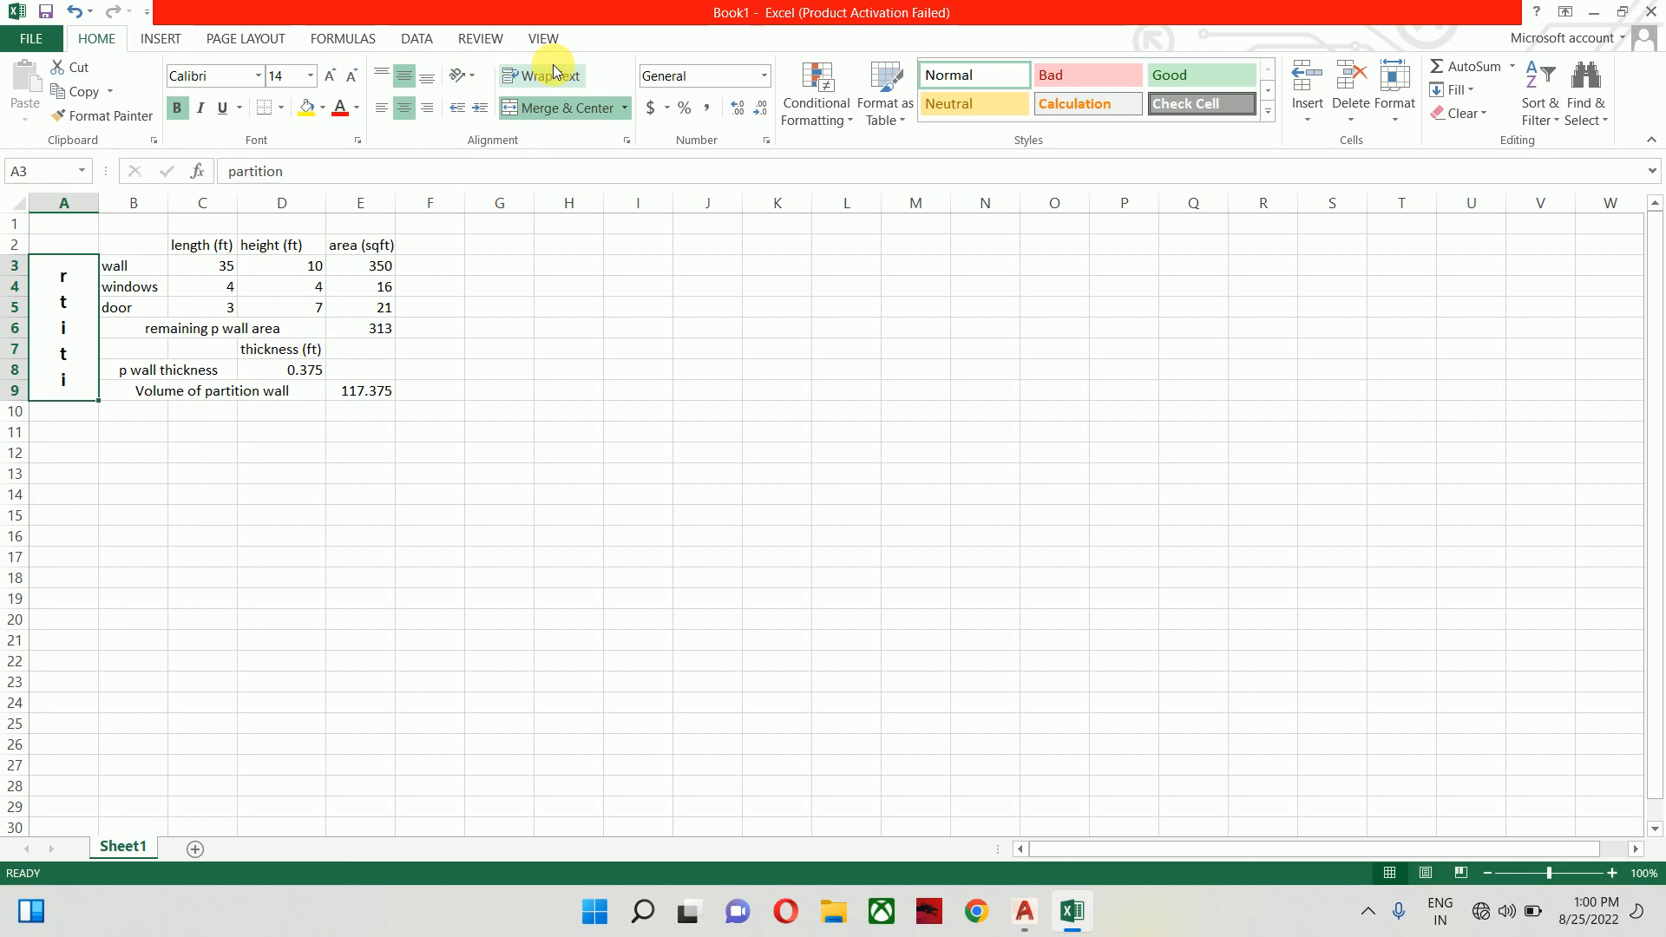
left_click(554, 72)
left_click(553, 71)
left_click(554, 72)
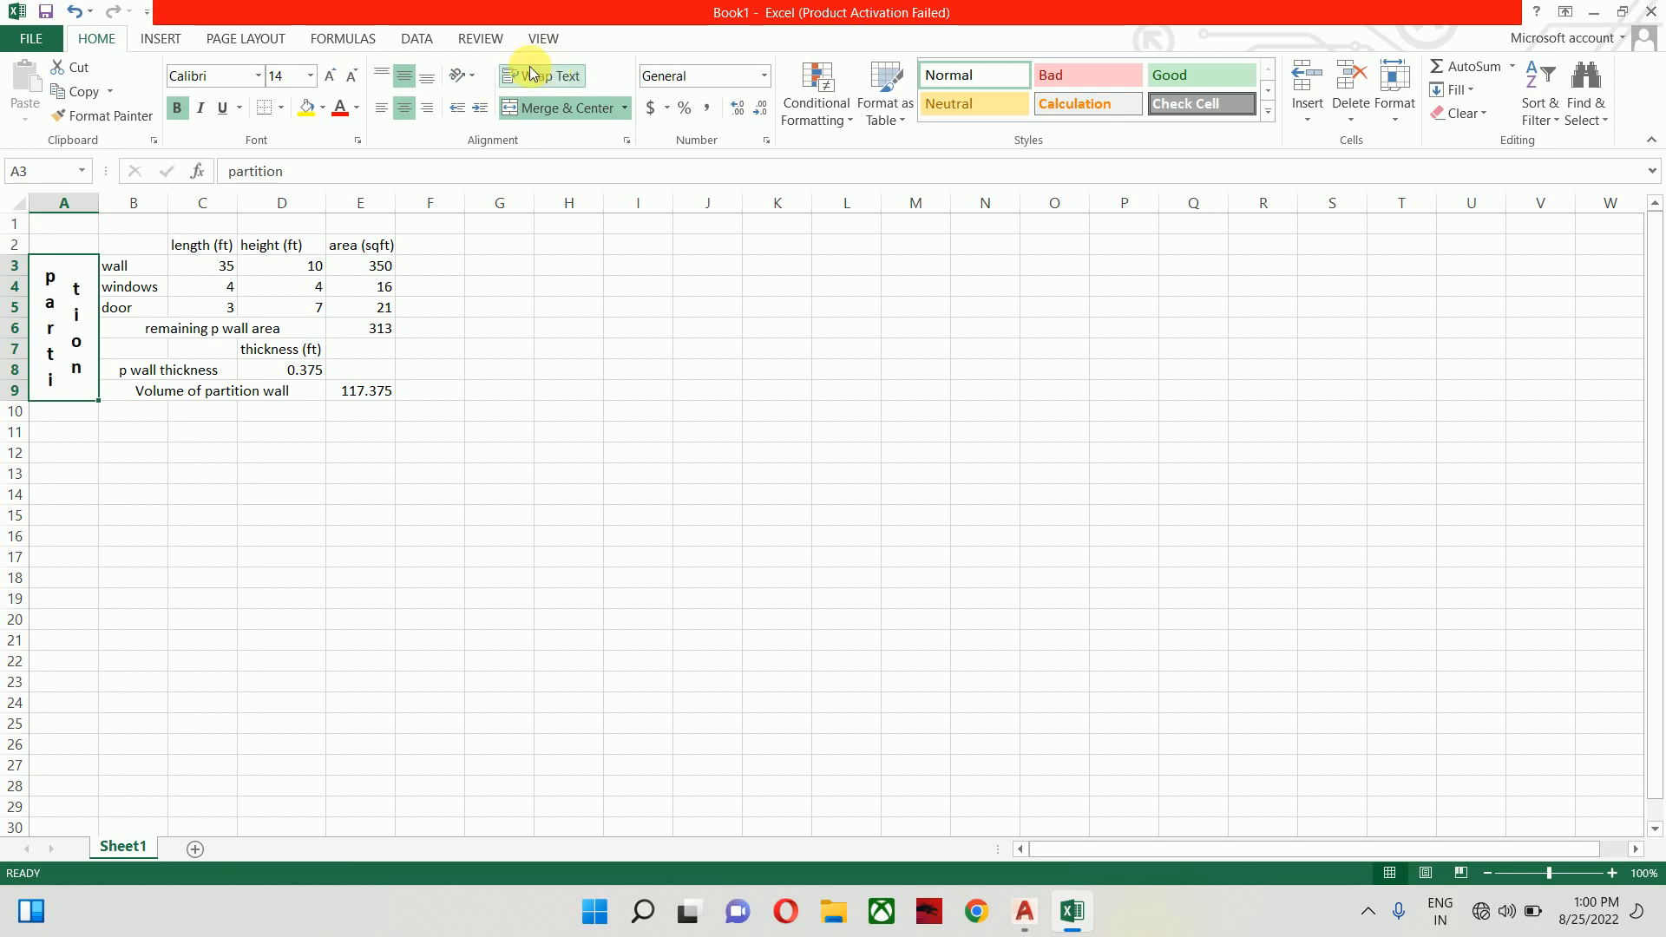
left_click(461, 75)
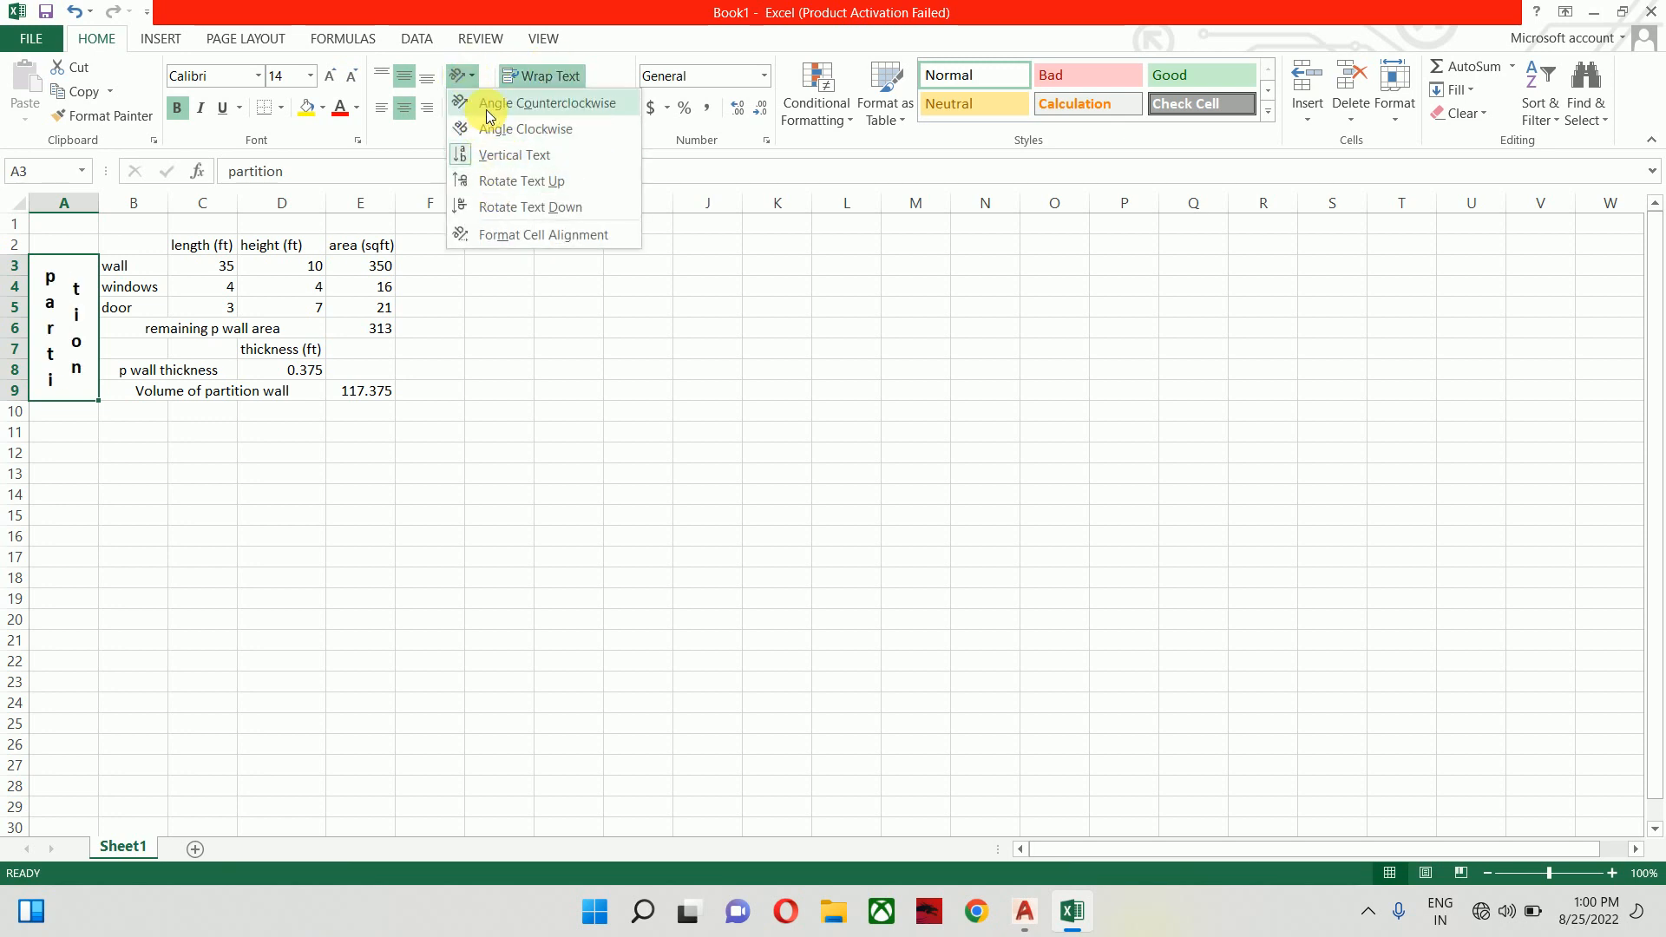
left_click(496, 155)
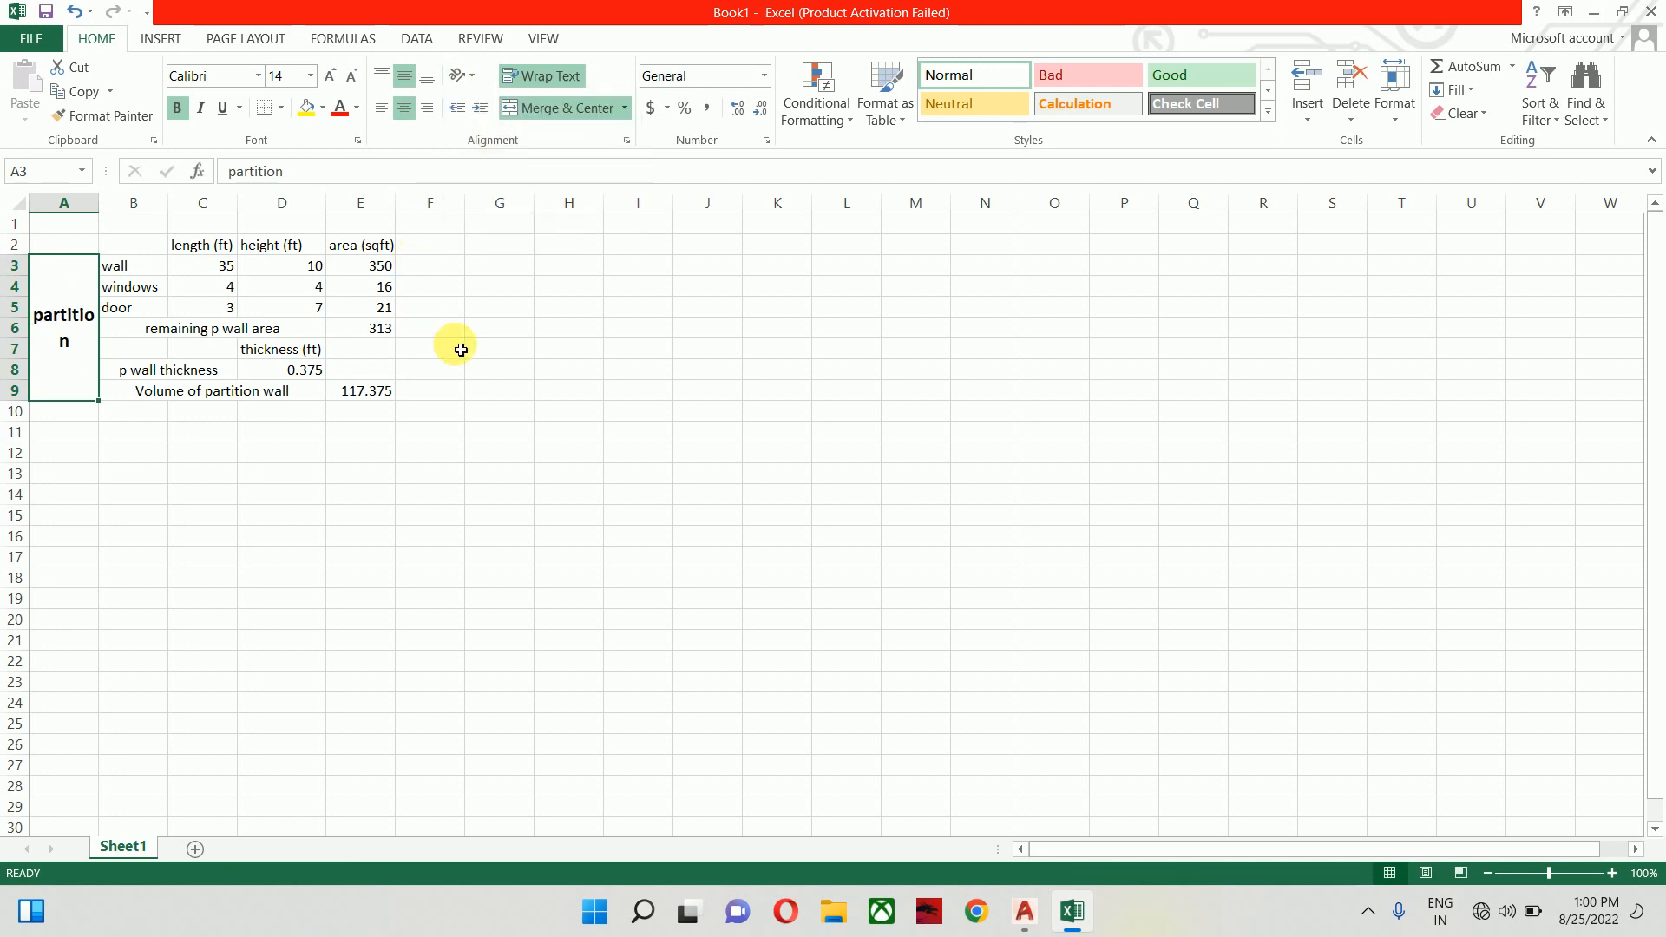
left_click(352, 77)
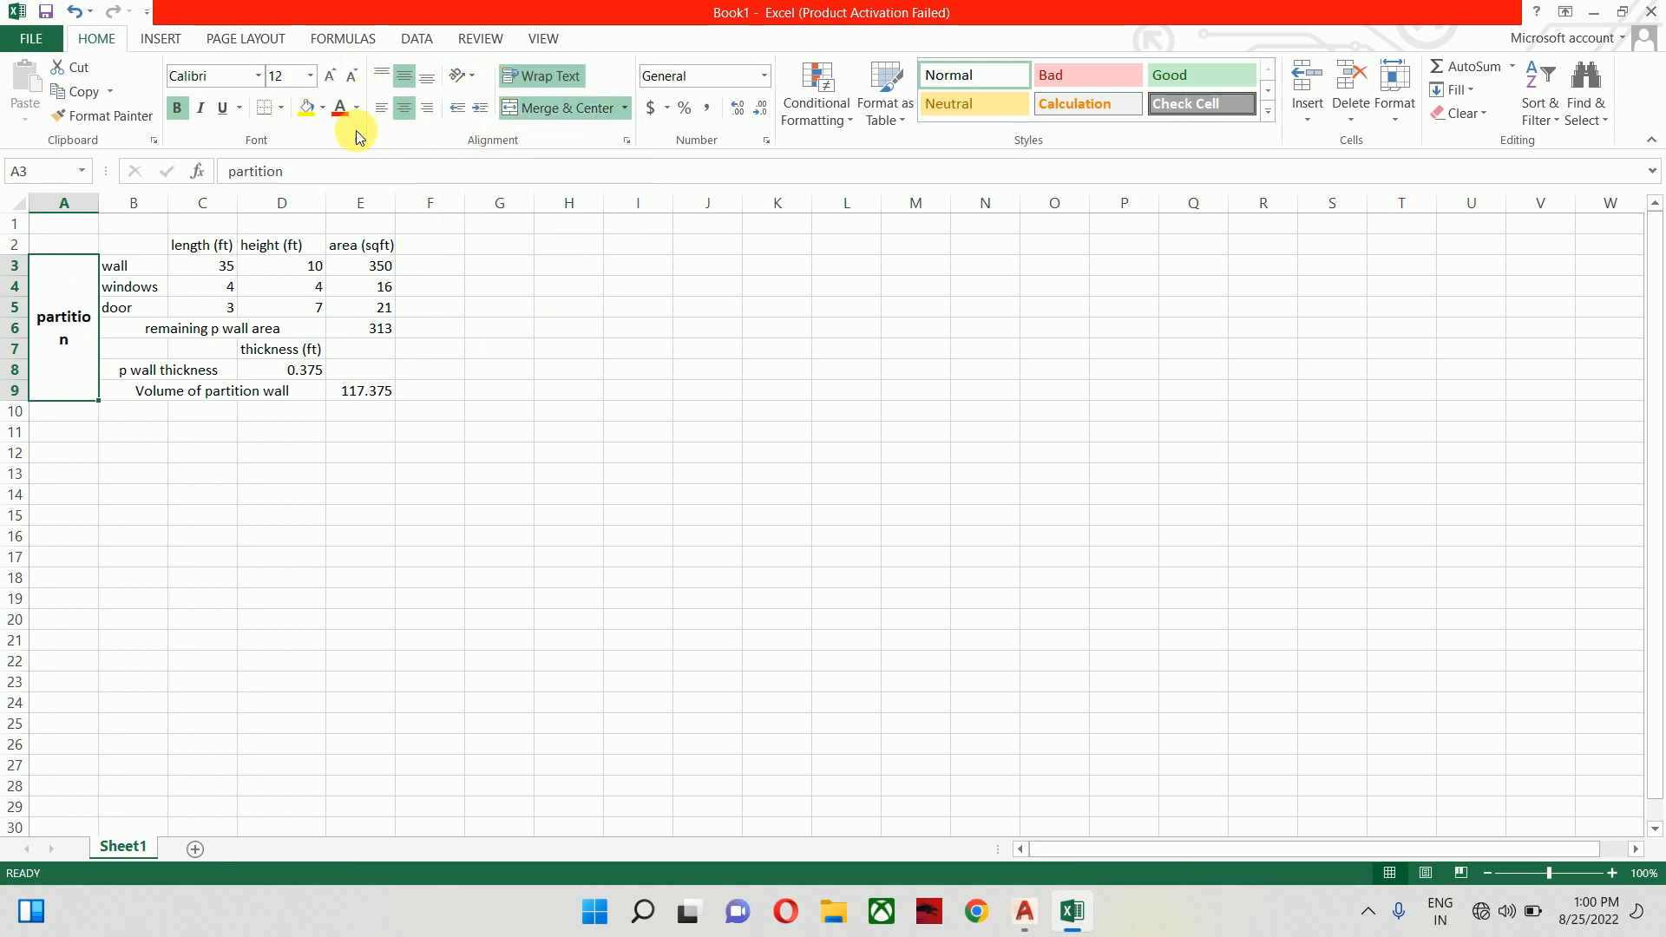
left_click(329, 77)
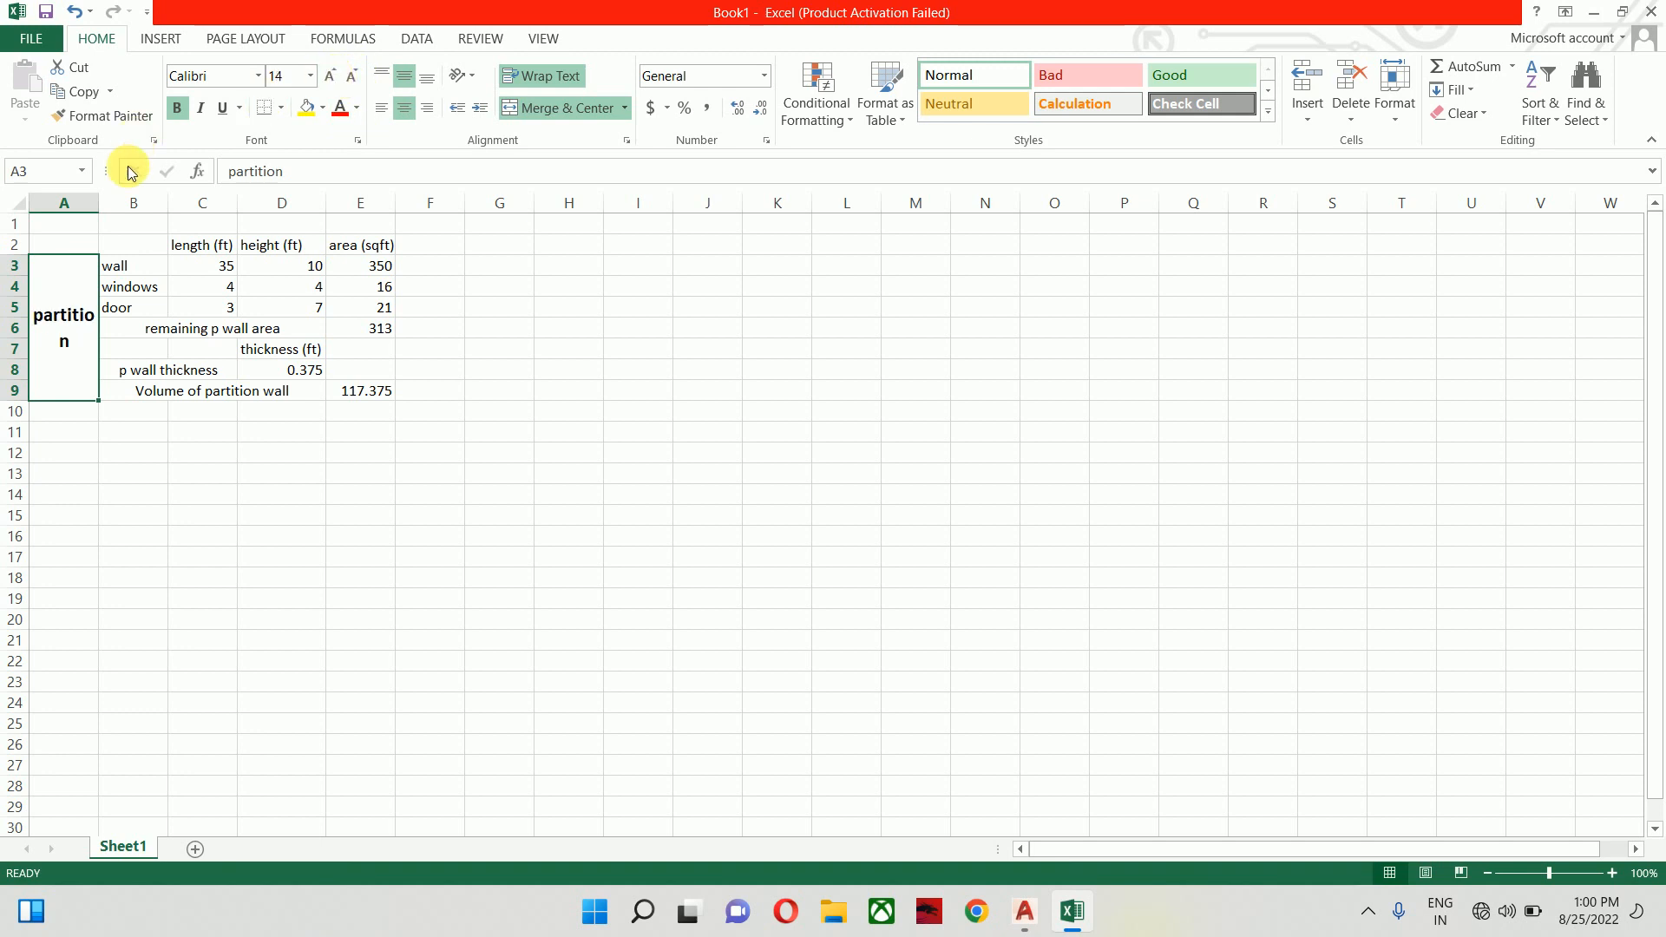
Widen column A so the "partition" label fits on one line
left_click_drag(100, 214, 123, 214)
left_click(522, 473)
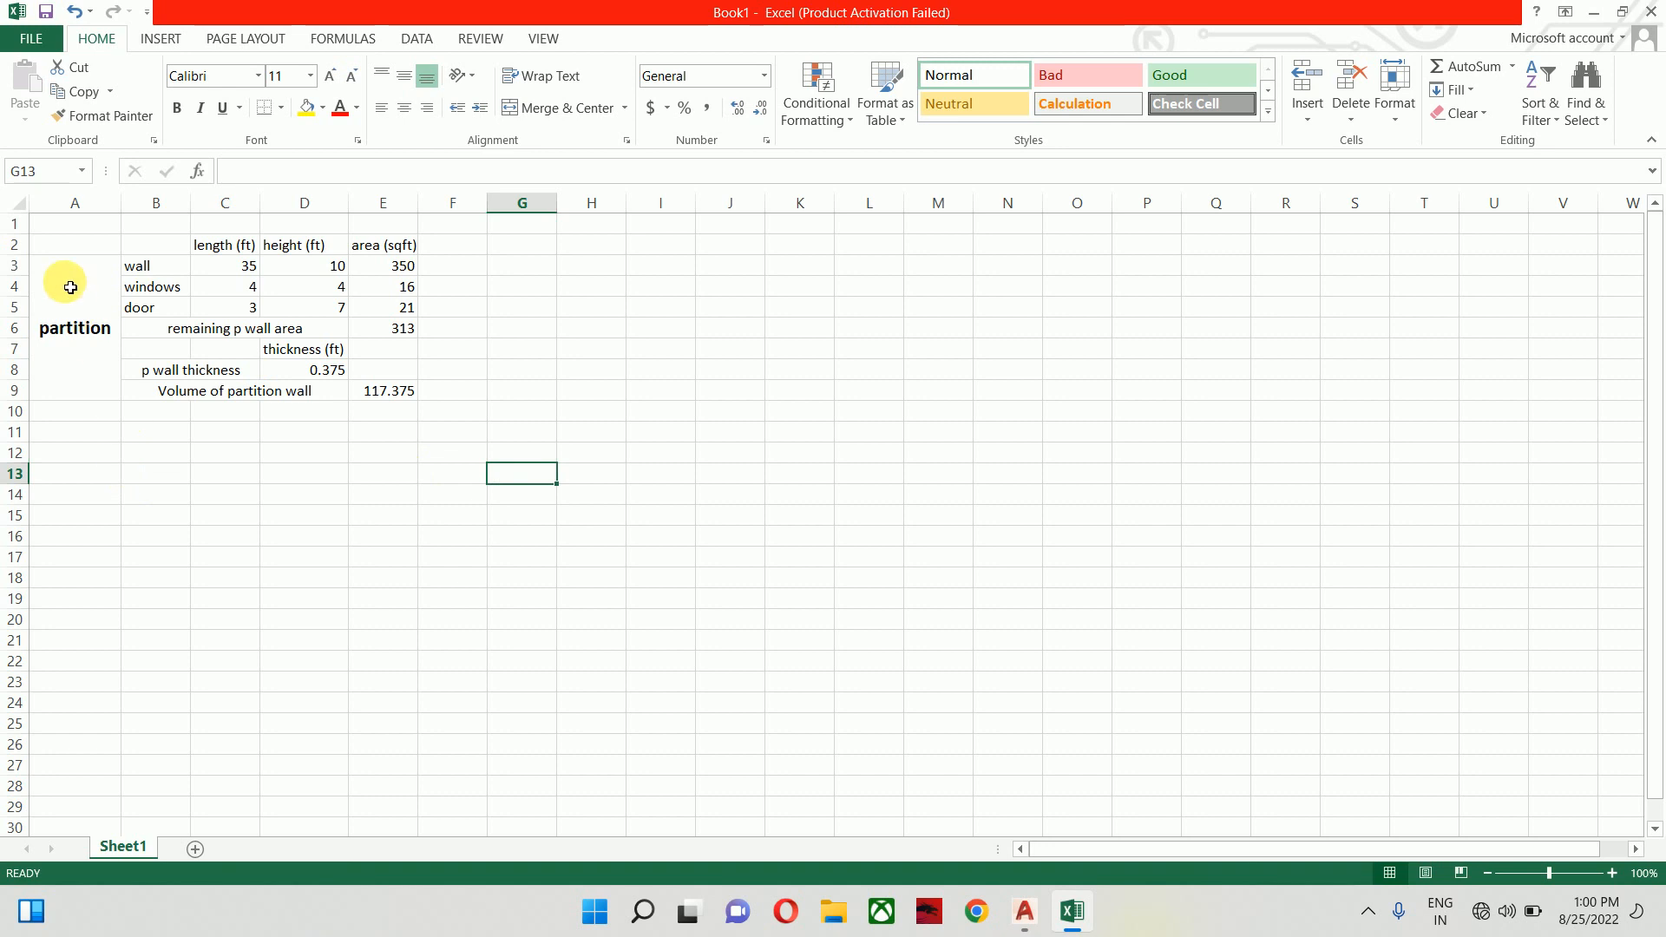
Copy the partition wall table in A2:E9 and paste the duplicate starting at cell A11
mouse_move(45, 243)
left_mouse_down()
mouse_move(372, 387)
mouse_move(408, 376)
mouse_move(390, 379)
left_mouse_up()
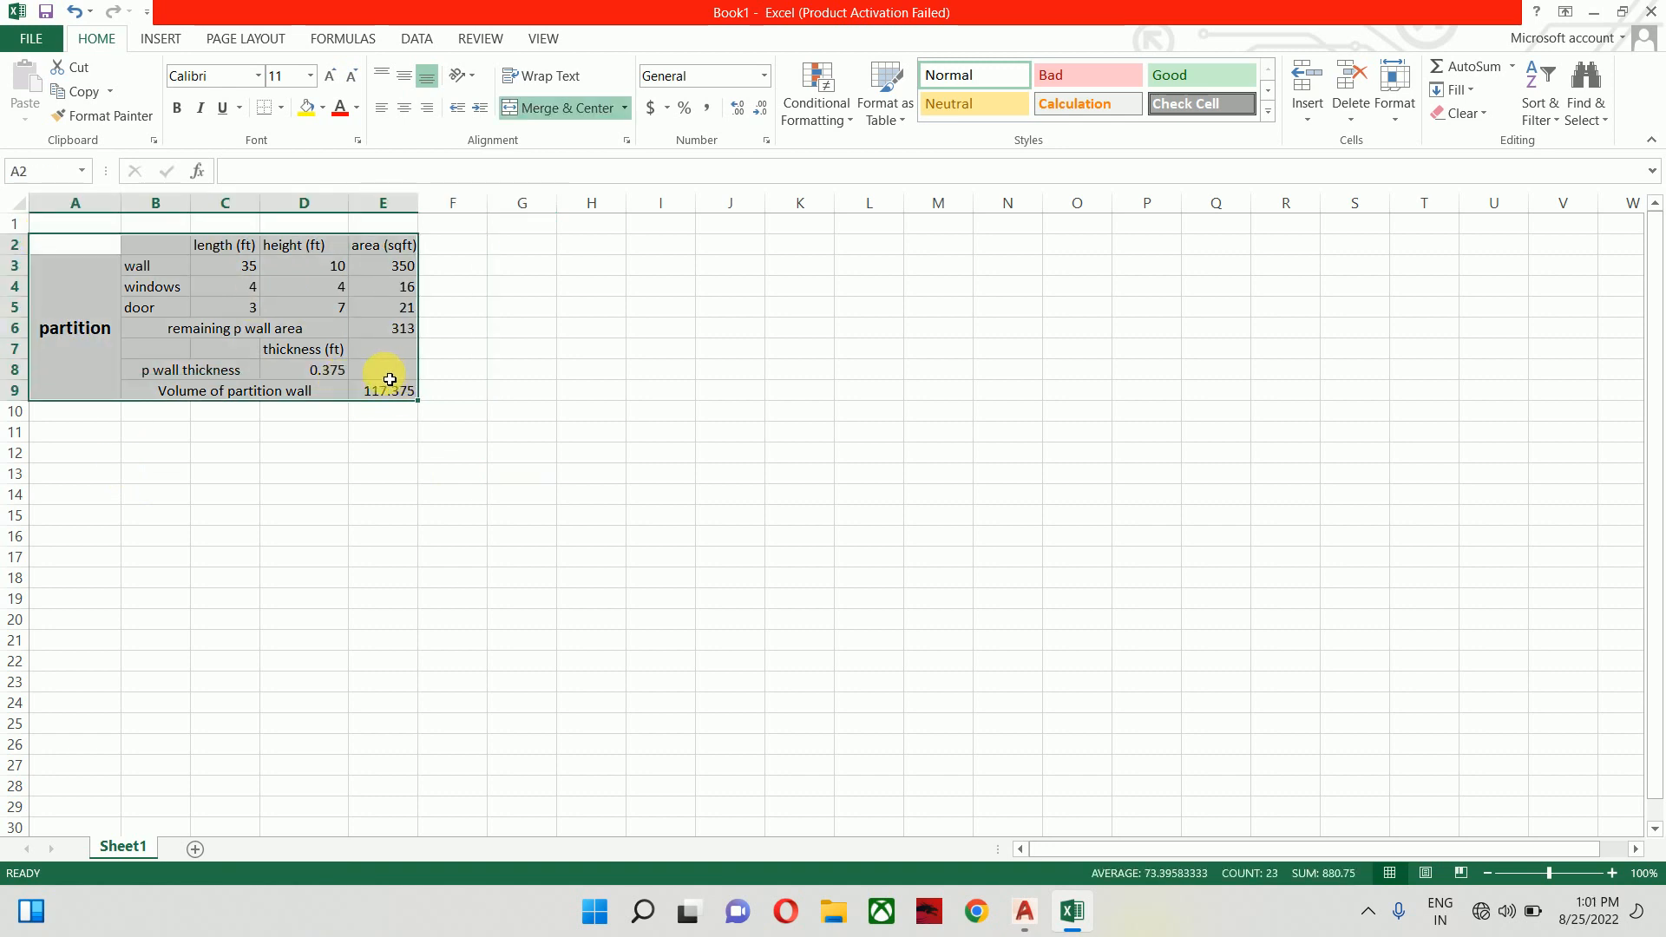
left_click(381, 473)
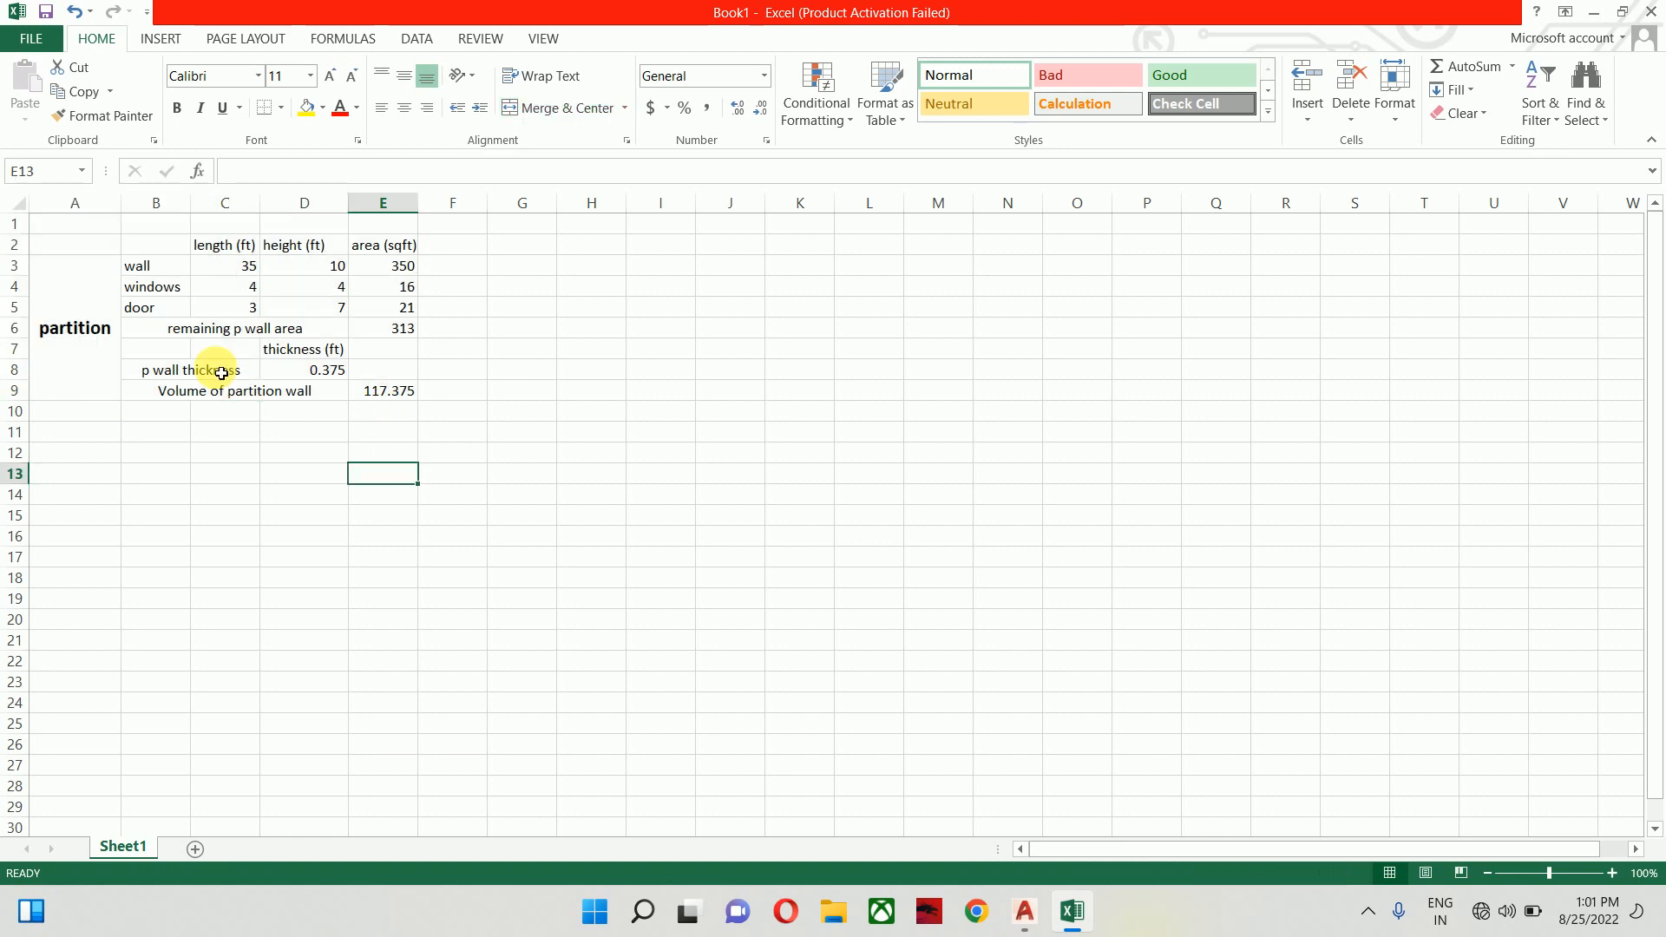
left_click_drag(66, 249, 397, 383)
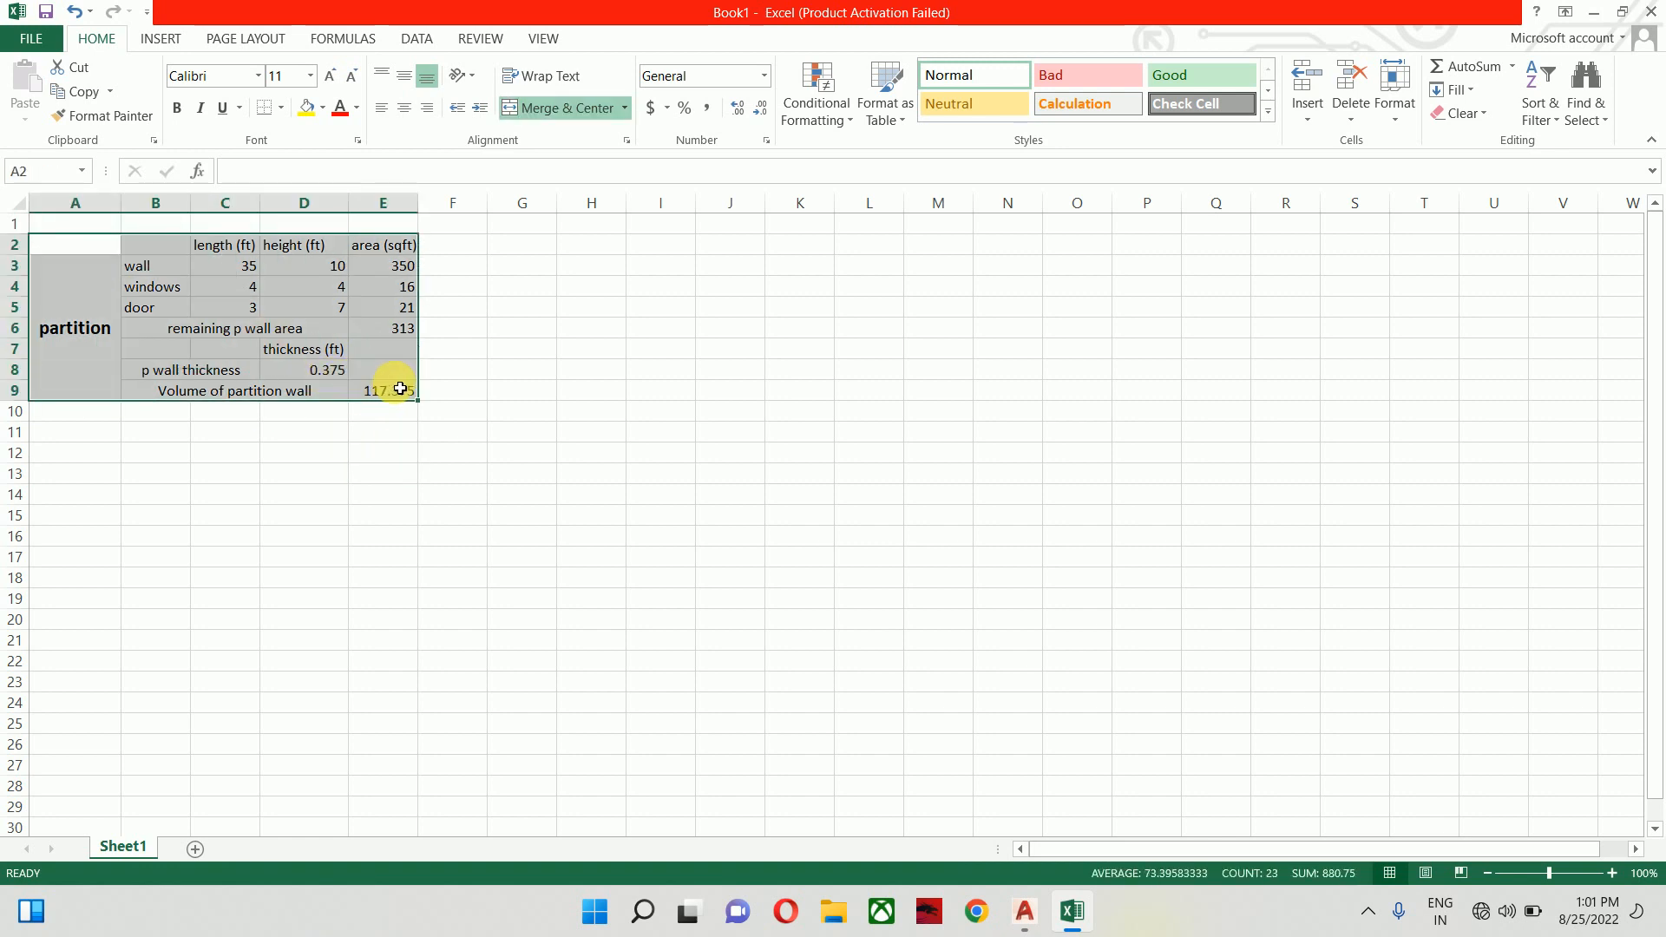
key("ctrl+c")
left_click(54, 434)
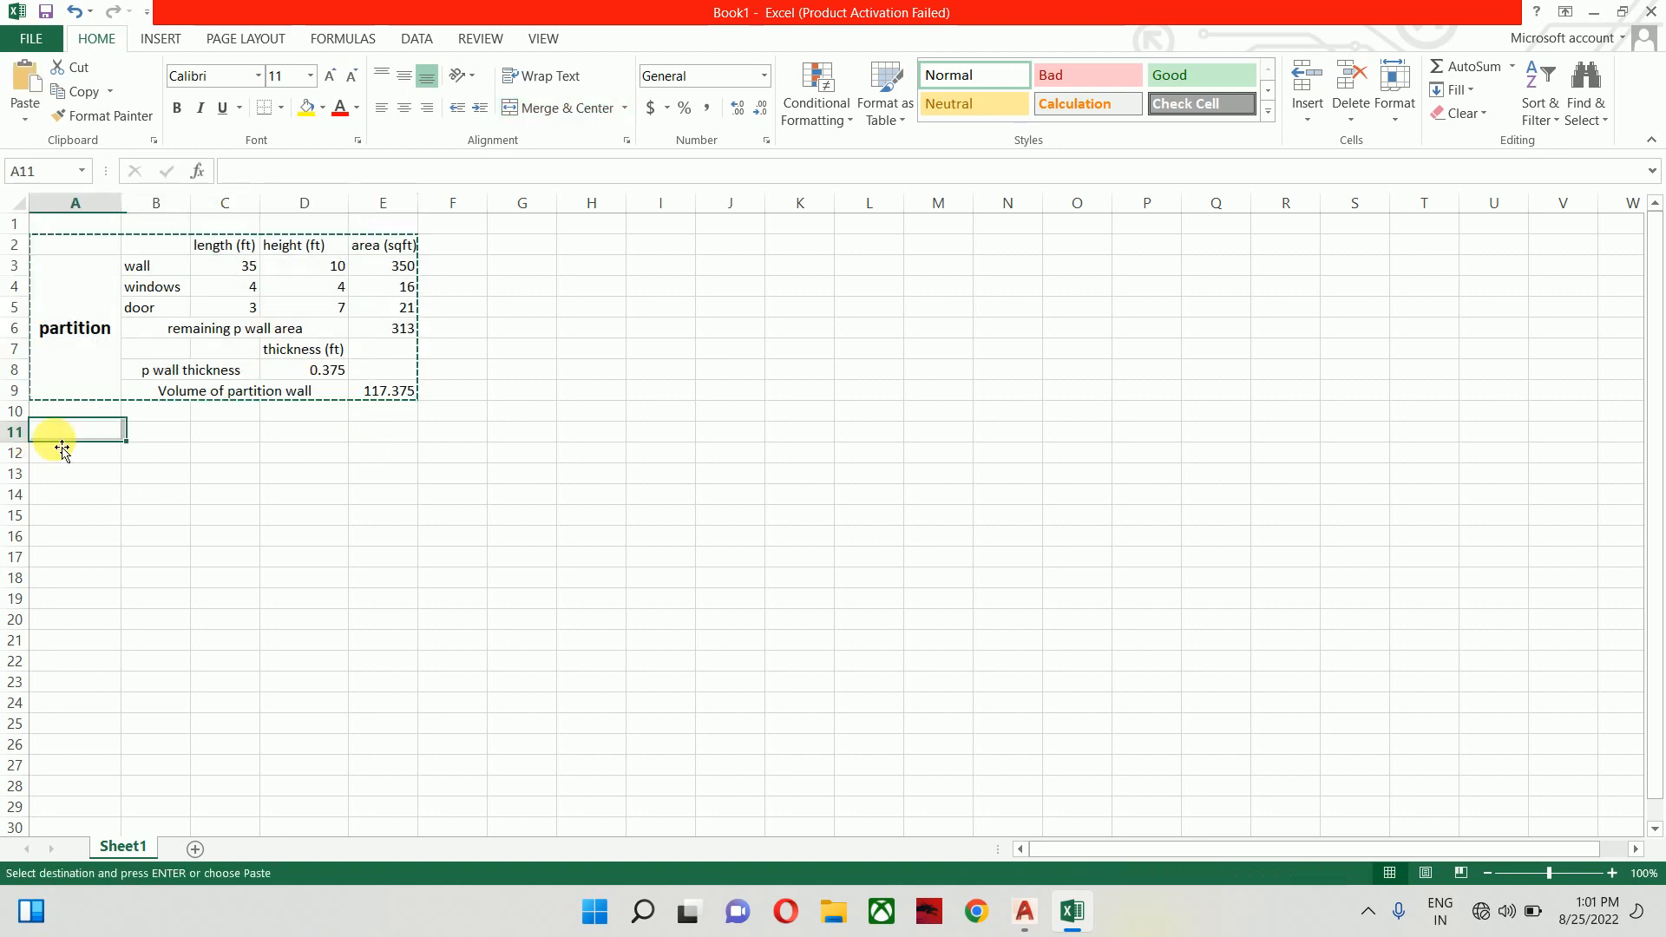
key("ctrl+v")
Rename the "partition" label of the duplicated table in A12 as "main wall"
left_click(80, 511)
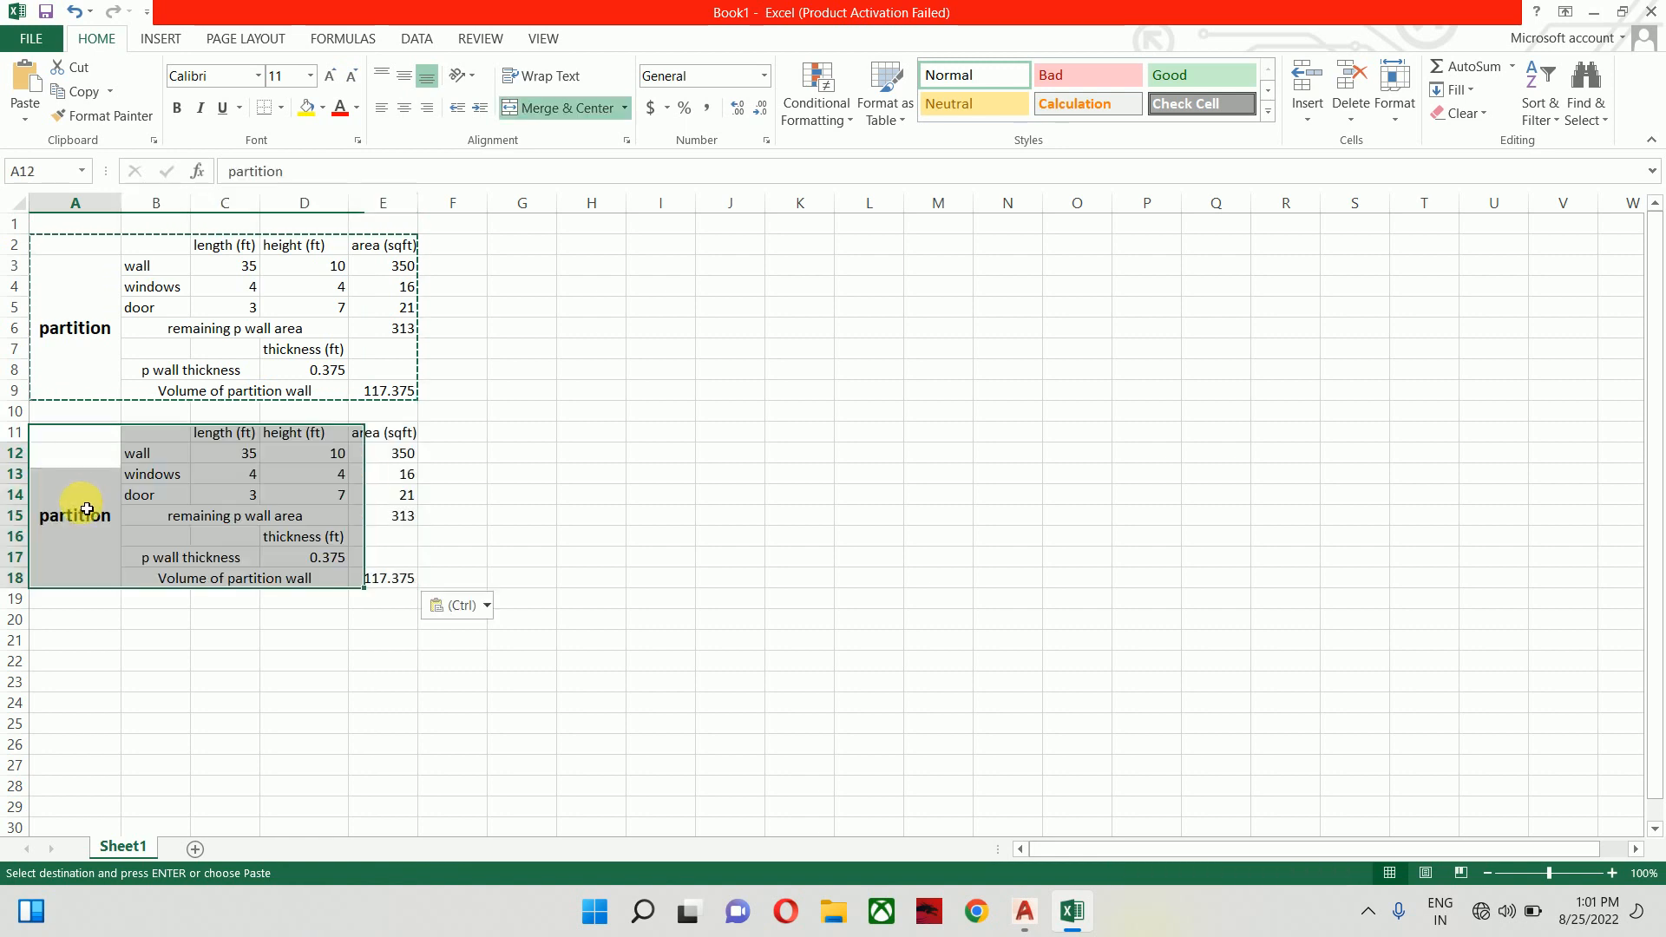
double_click(265, 172)
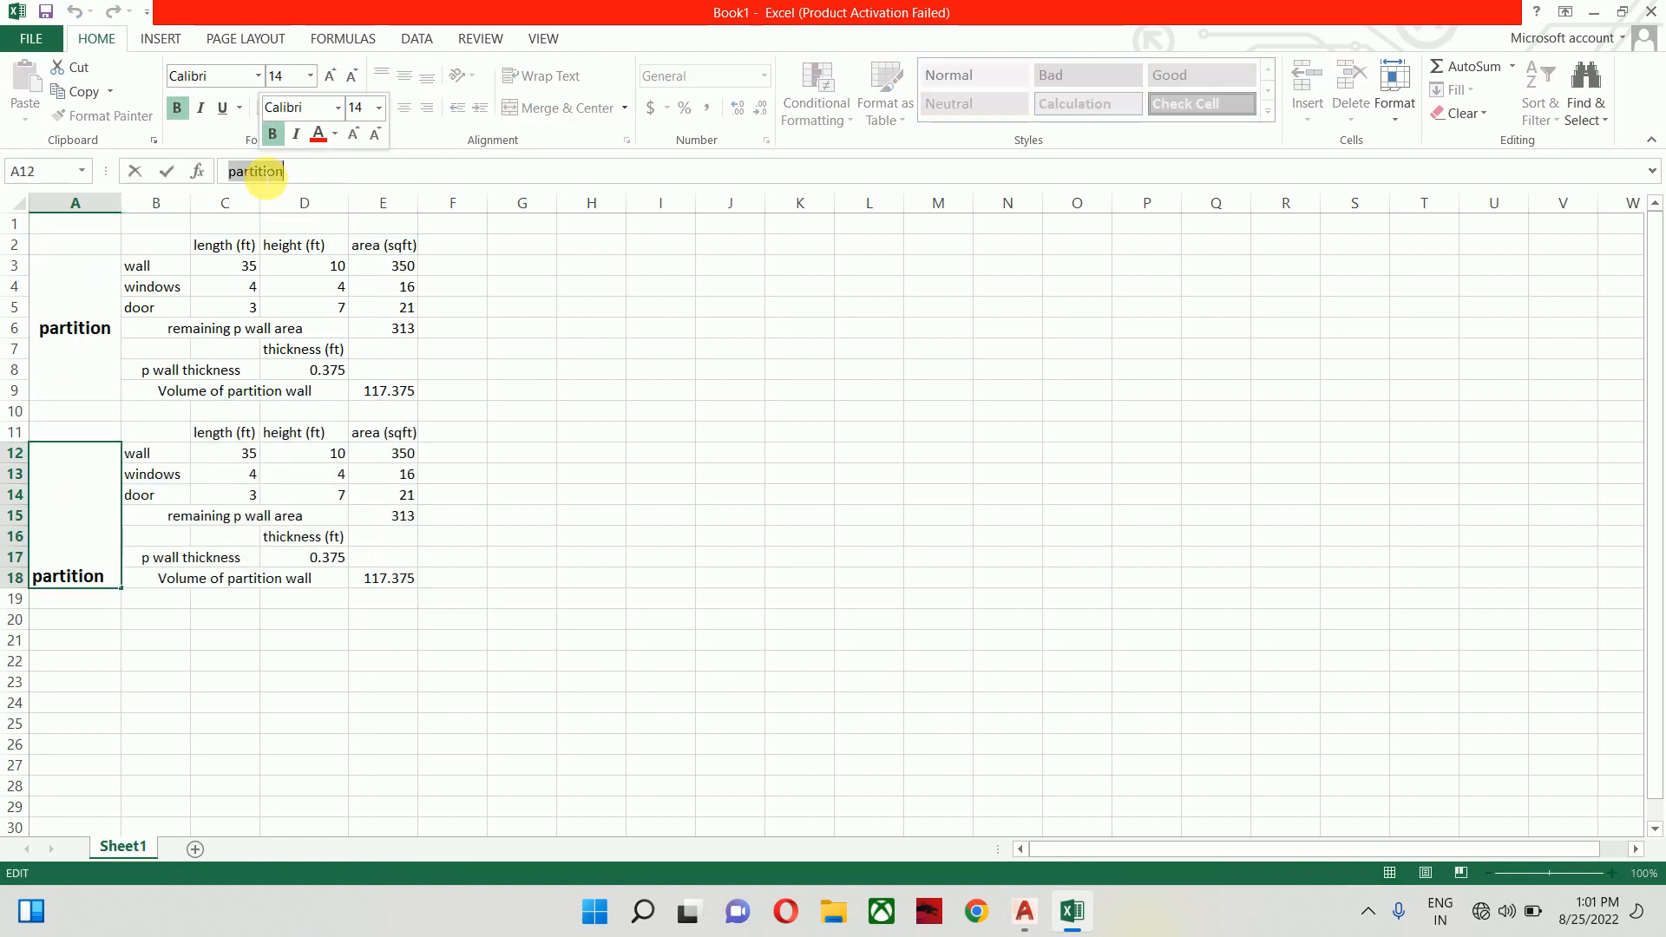
type("main wall")
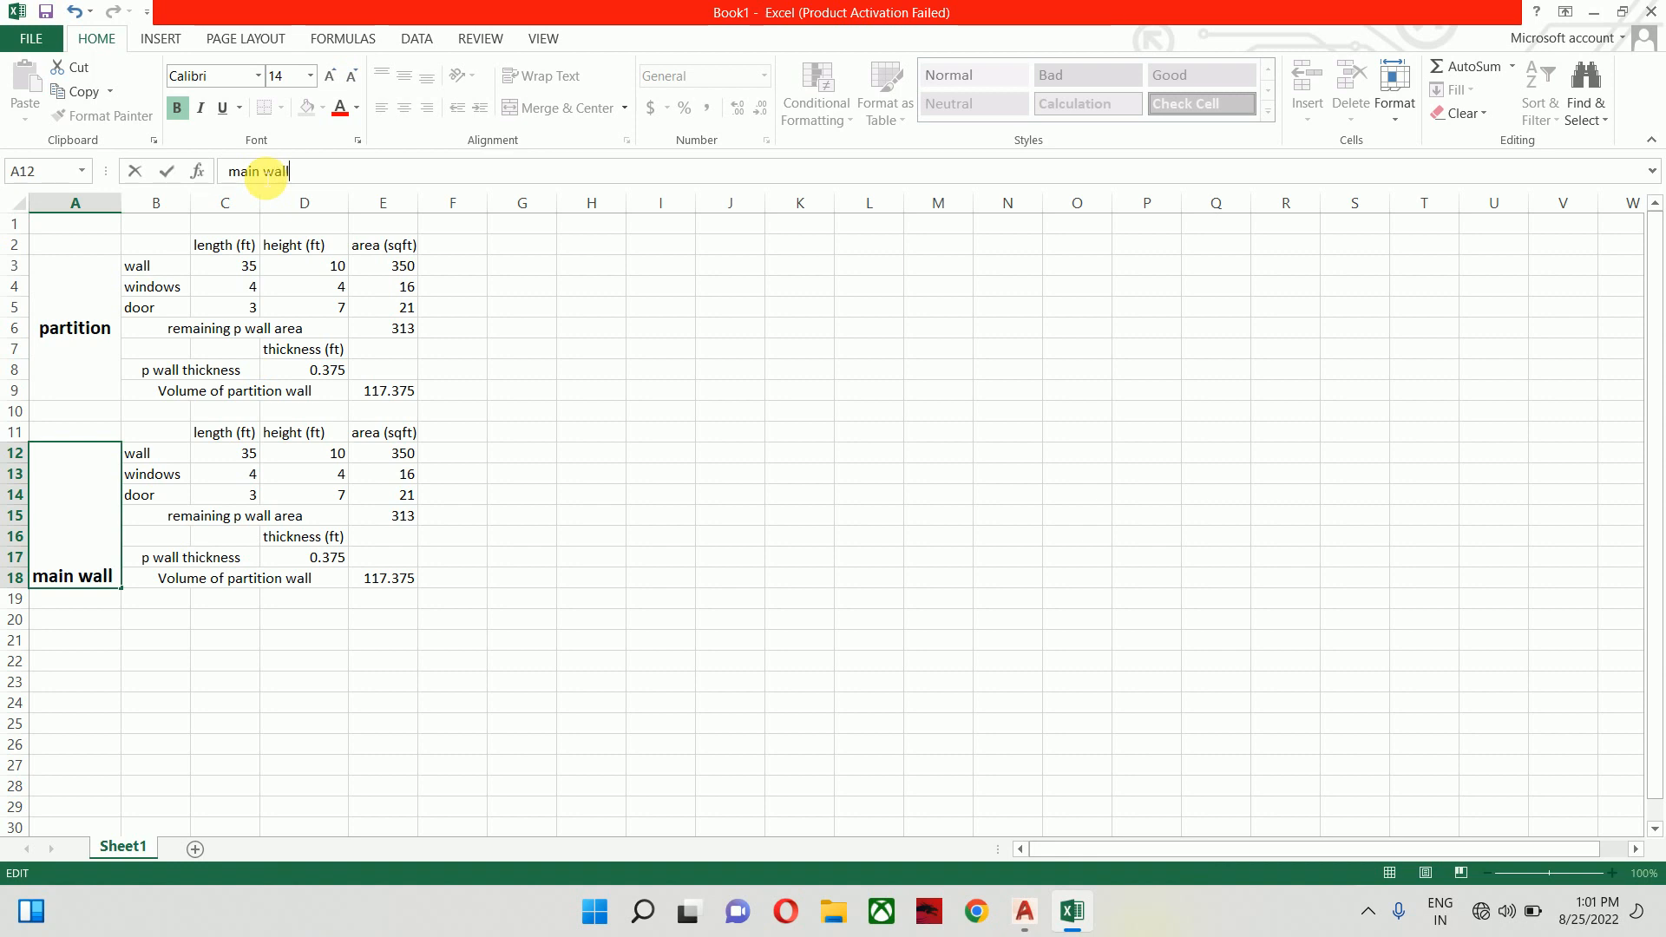
key("Return")
Extend the label of the original table in A3 to read "partition wall"
left_click(75, 327)
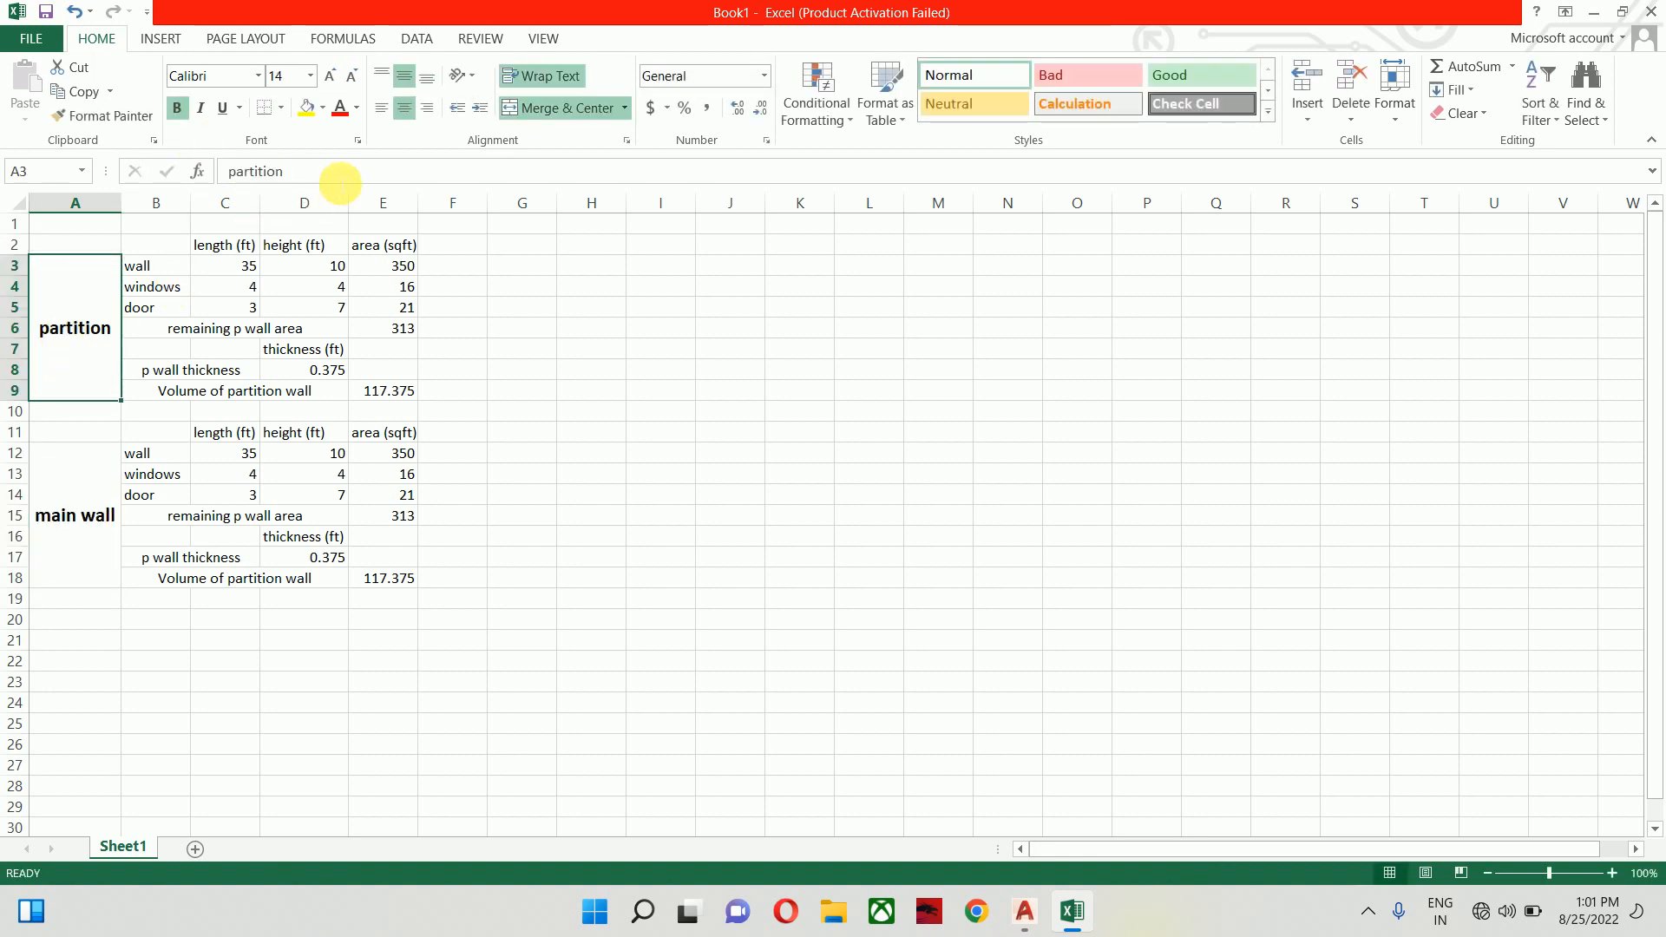
left_click(340, 178)
type("wall")
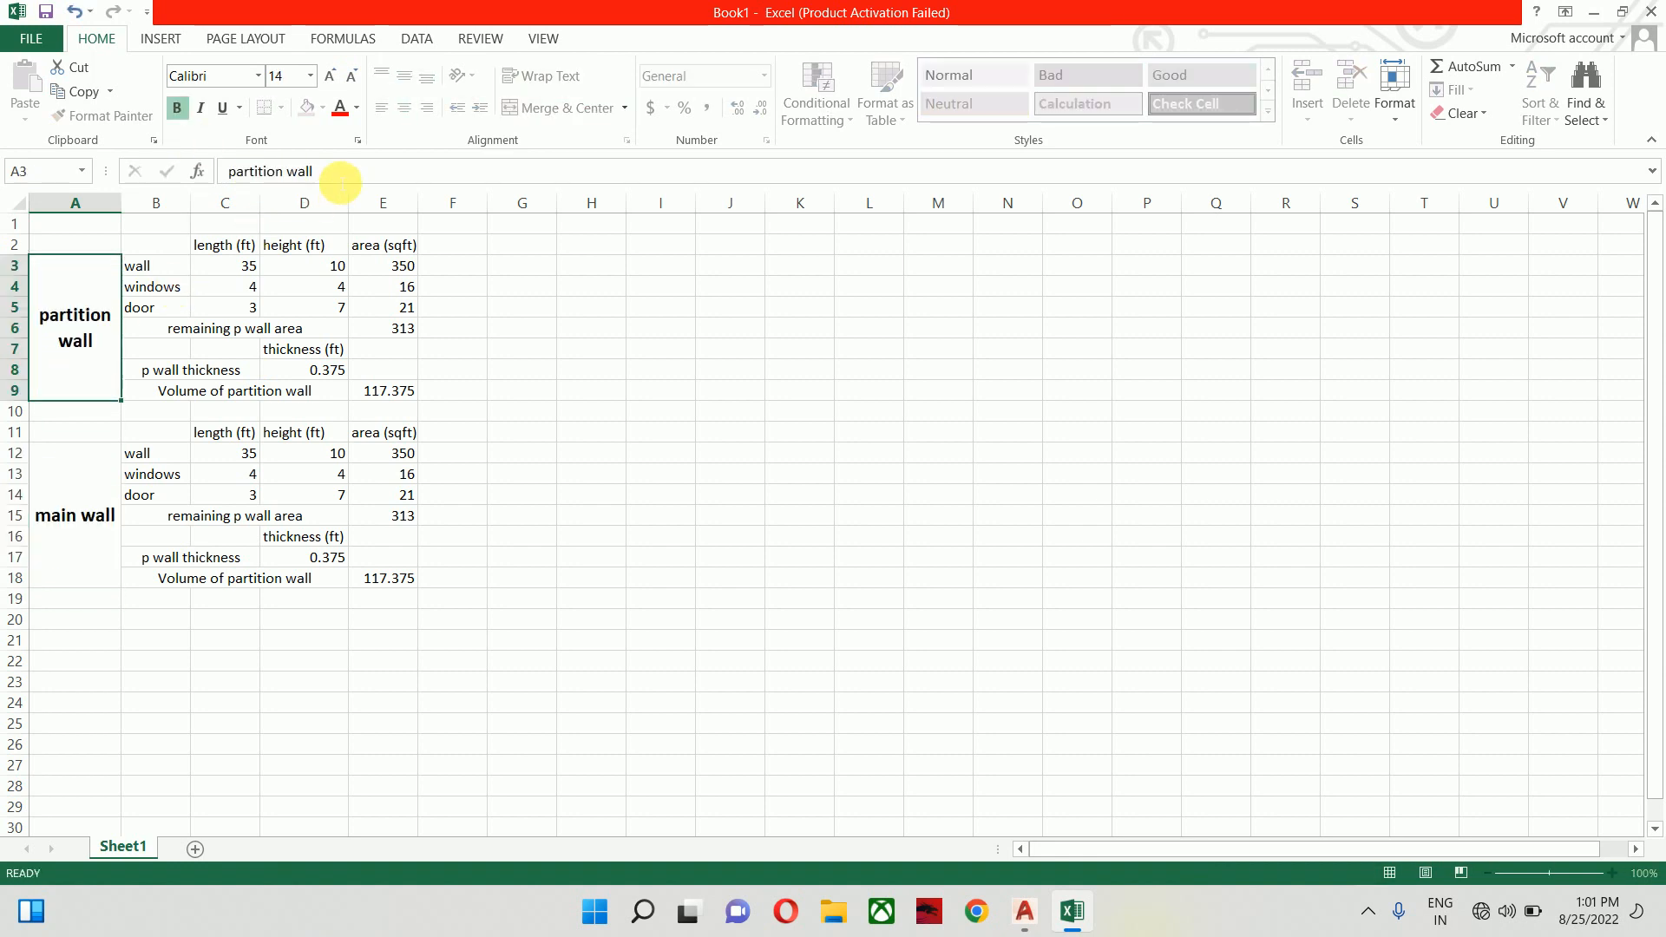
key("Return")
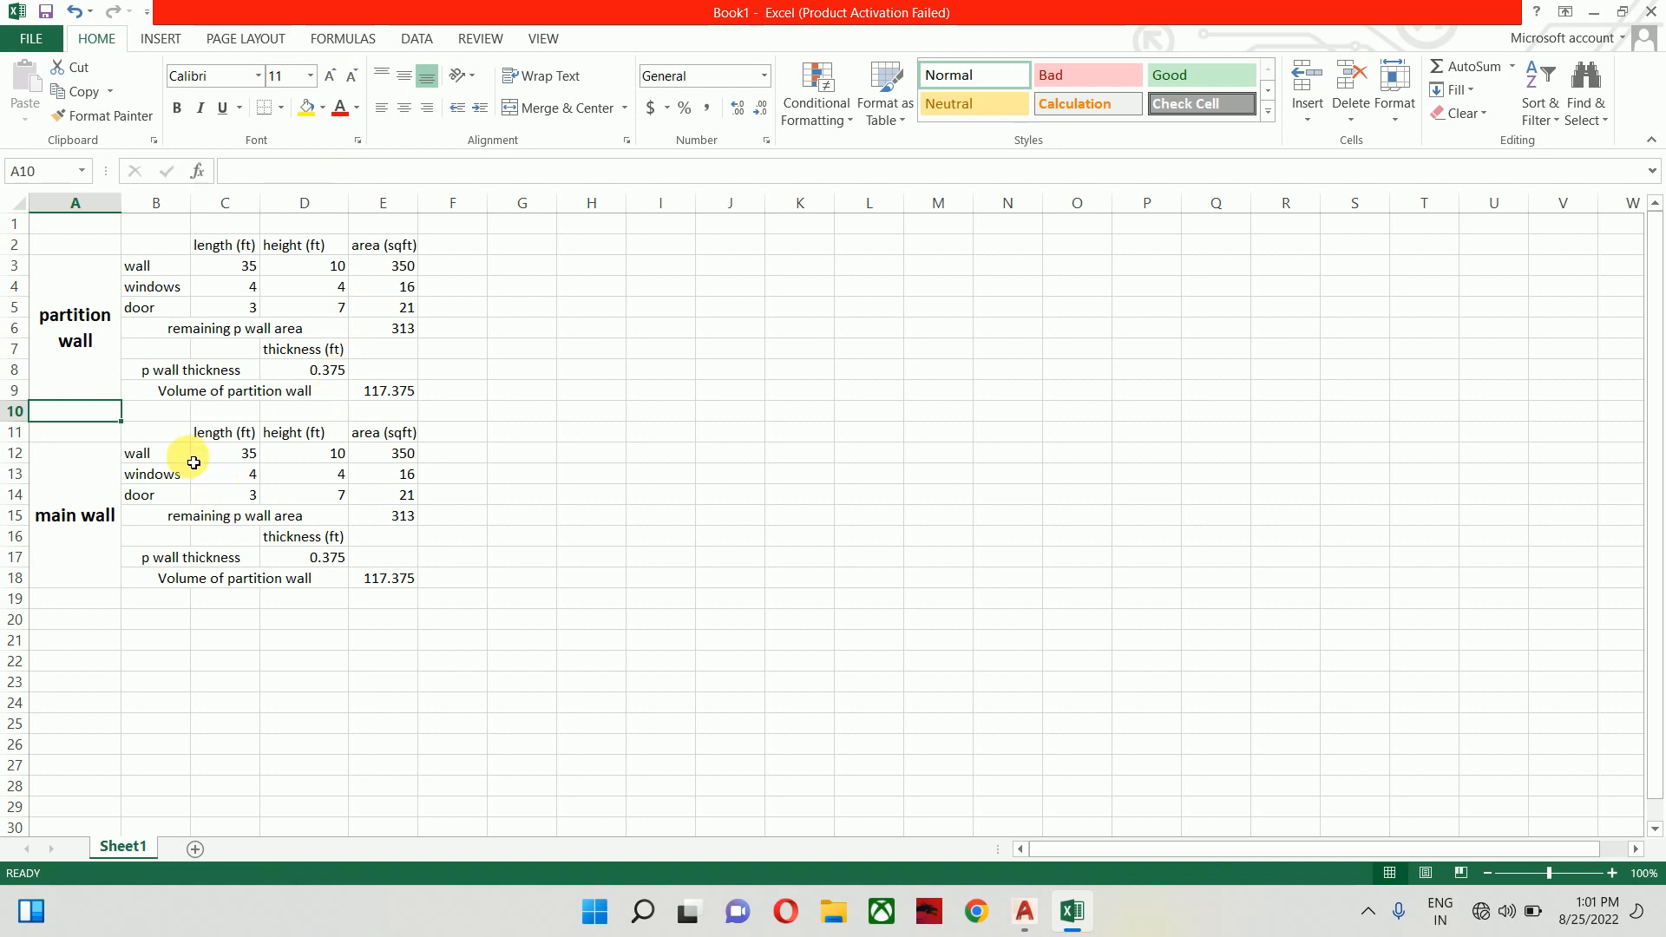
left_click(149, 455)
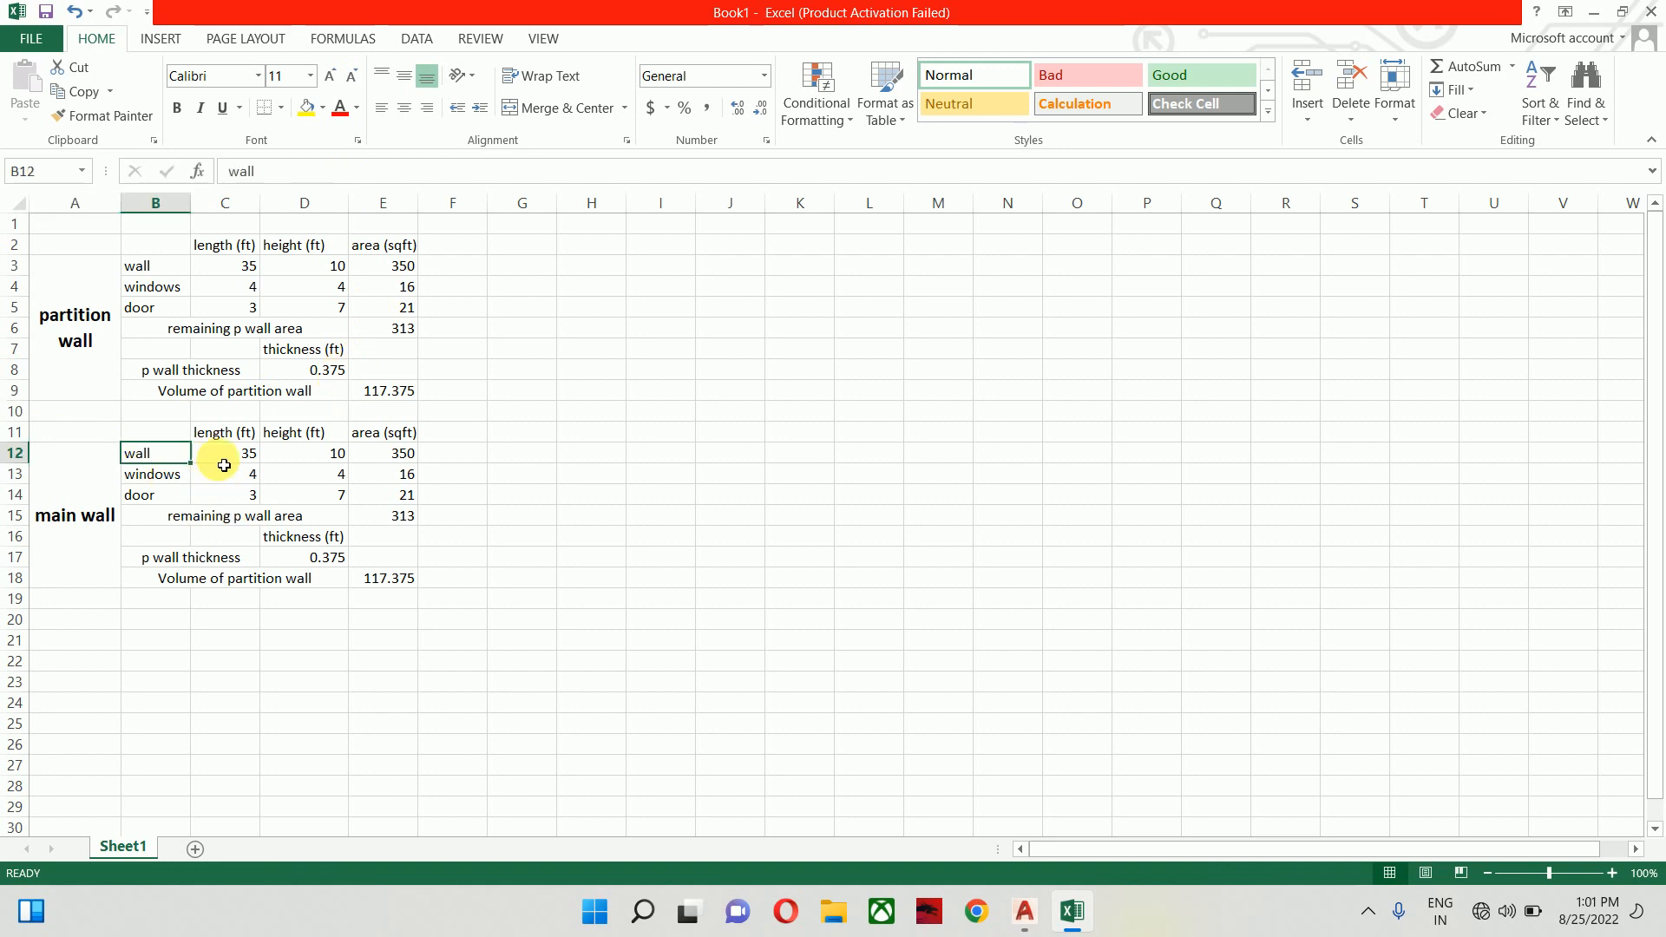
Set the main wall's thickness in D17 to the formula =9/12
left_click(254, 457)
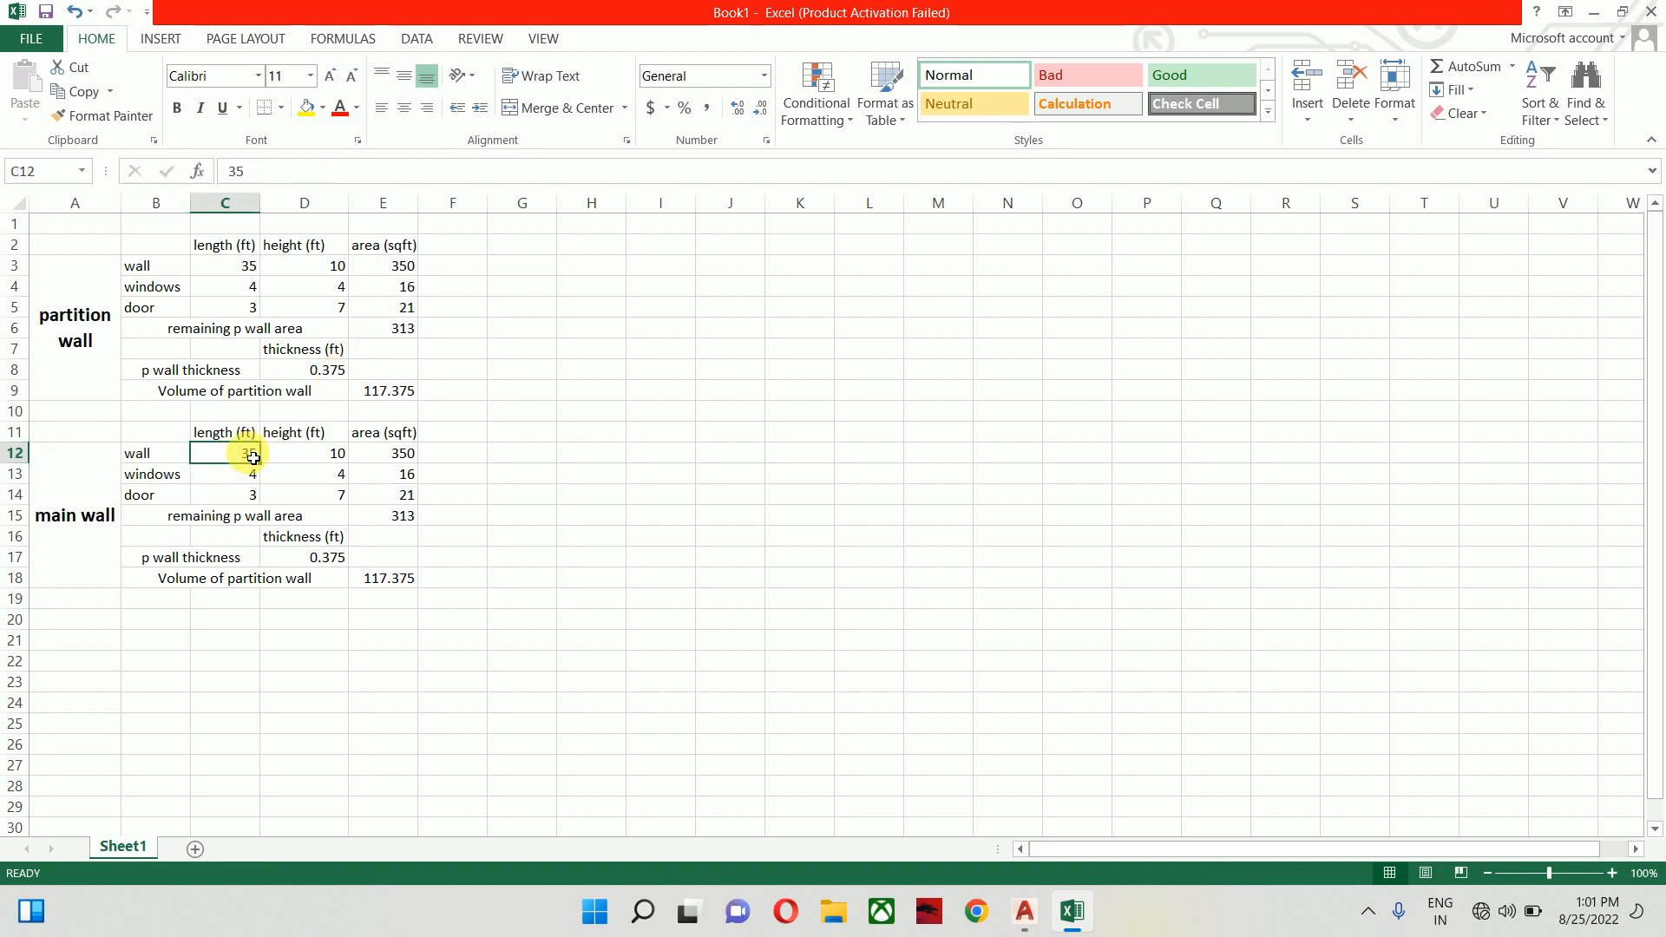
left_click(318, 461)
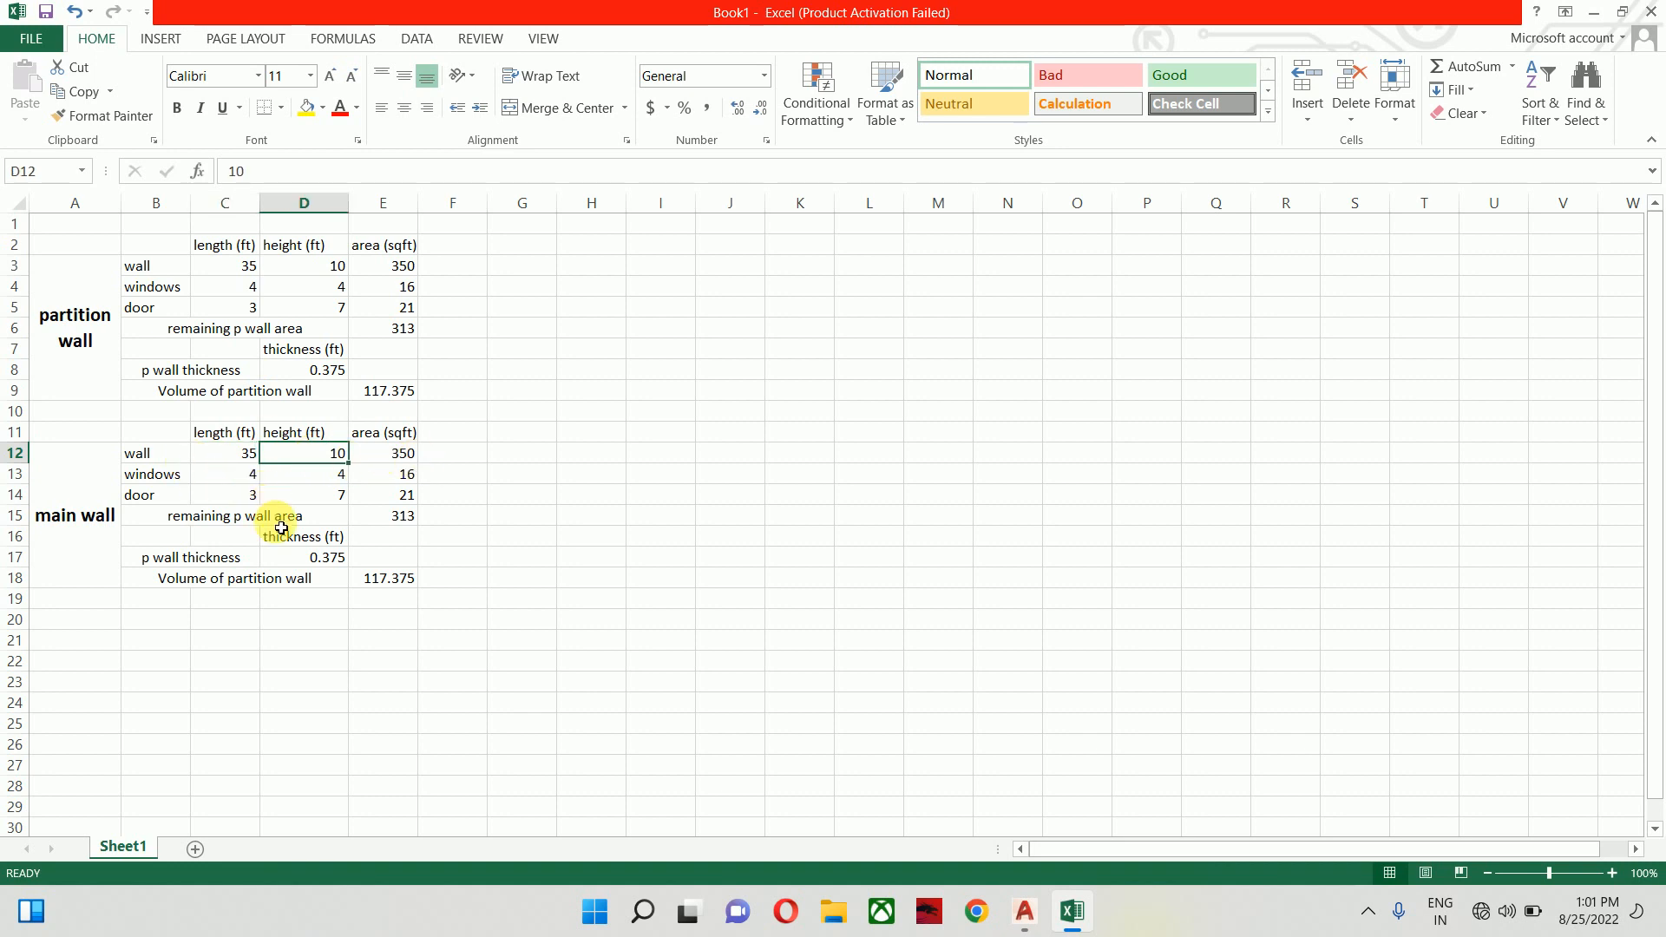
left_click(326, 566)
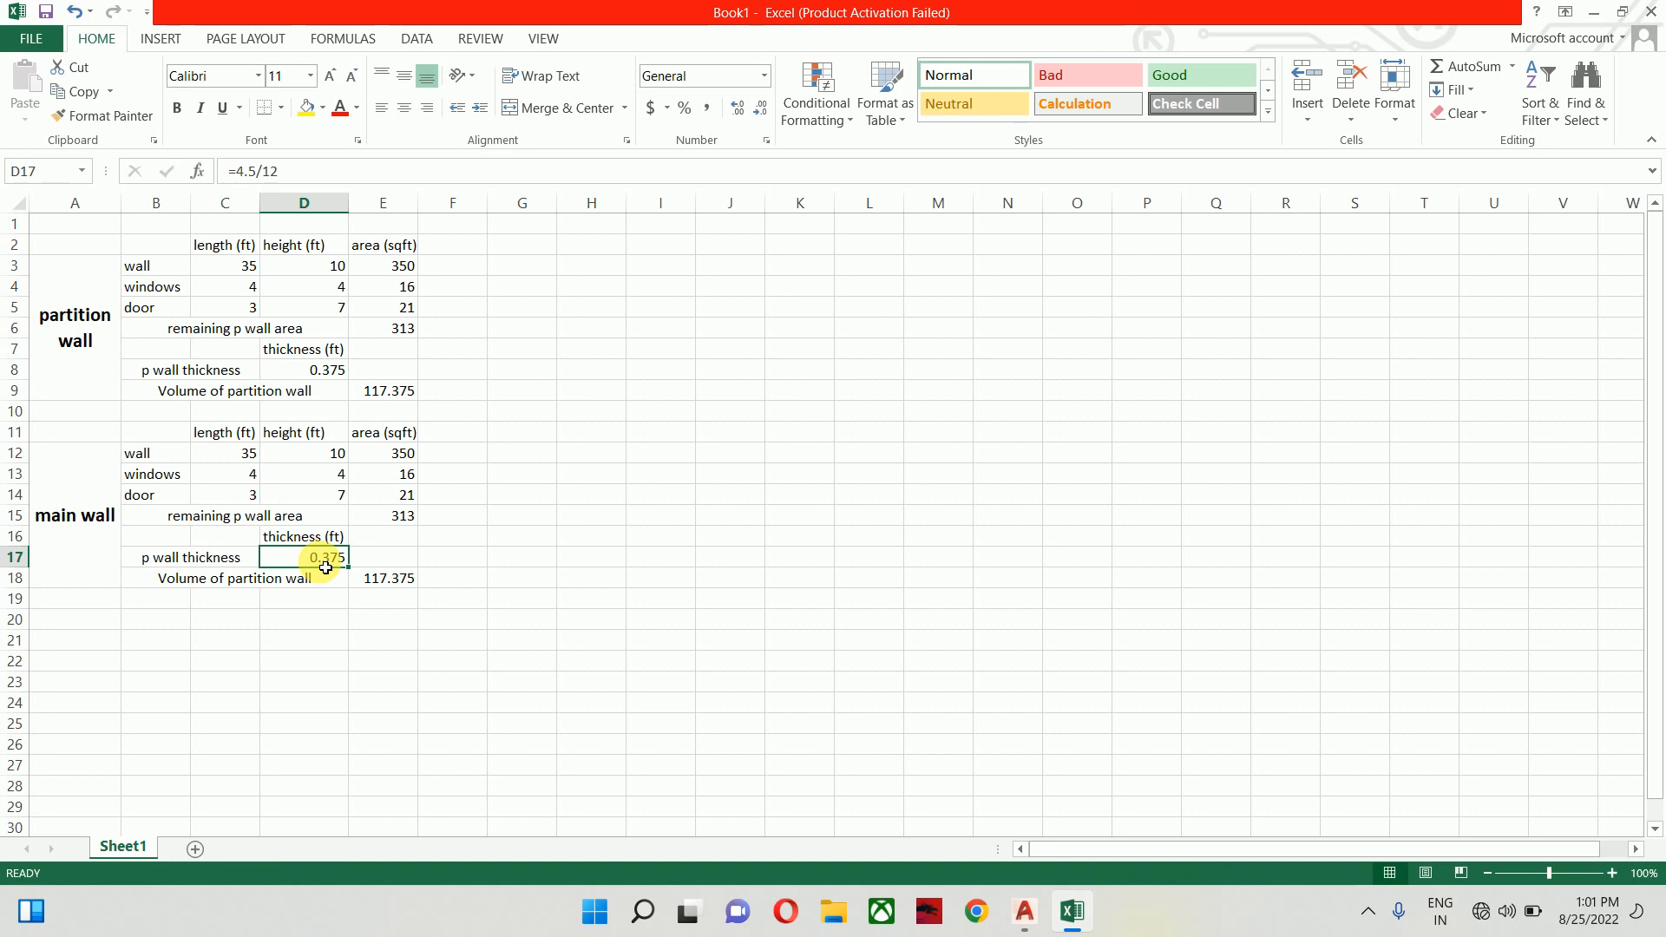
type("=9/12")
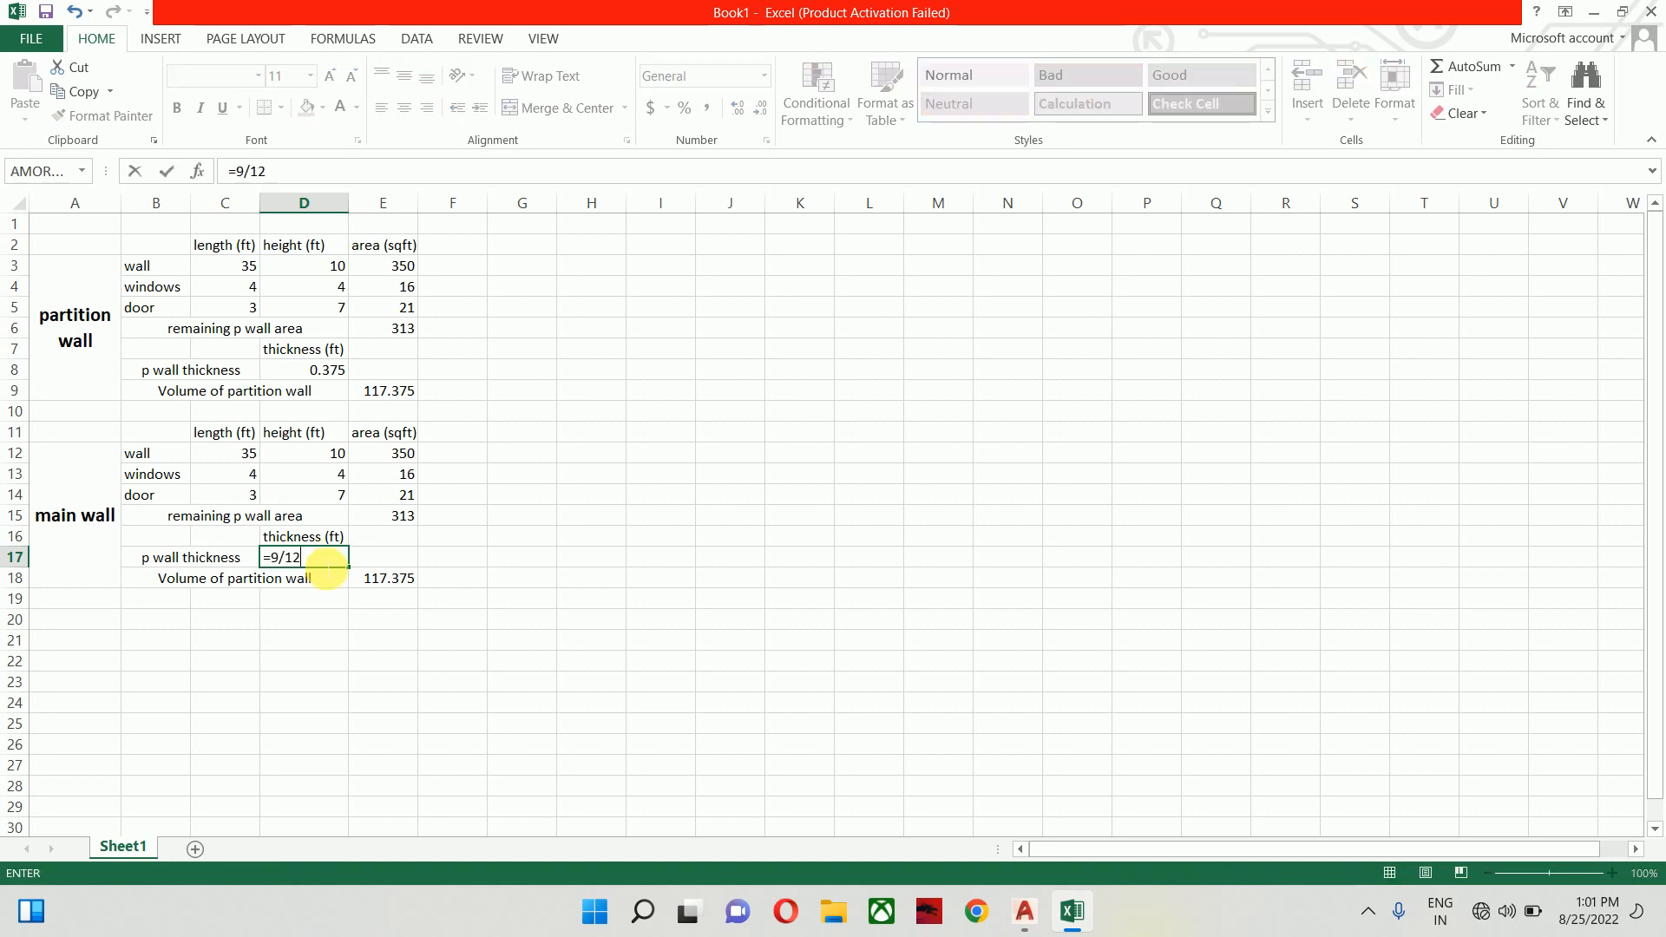
key("Return")
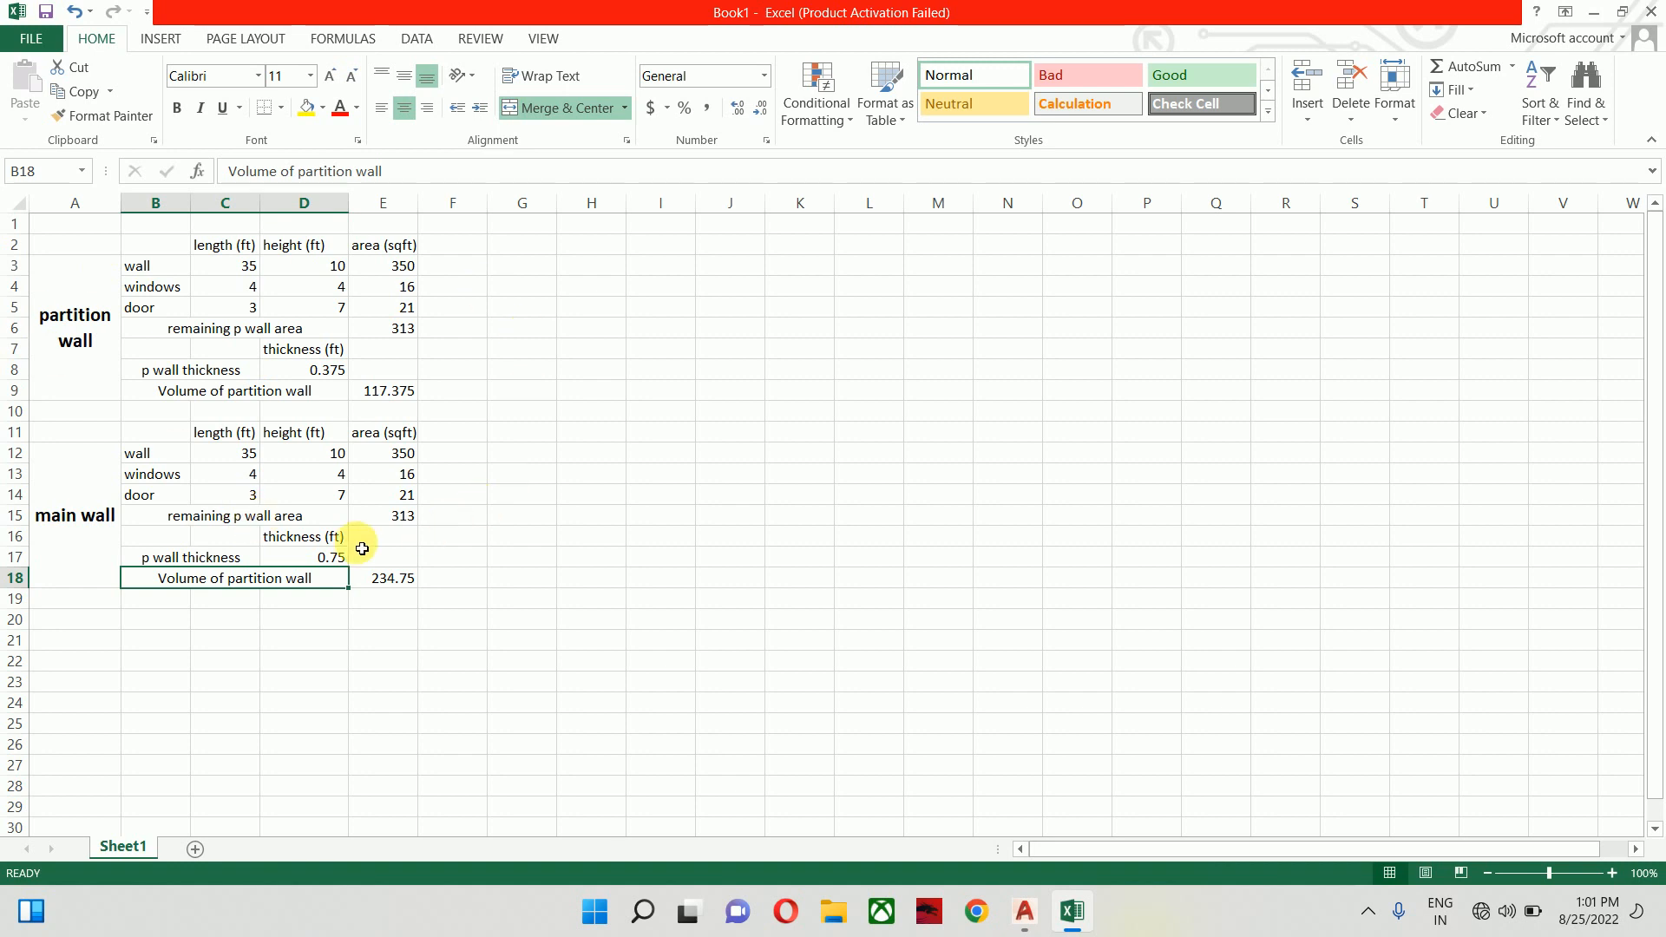
Add the label "Total Vol of wall" in row 20, merged and centered across columns A to D
left_click(163, 634)
type("Toatal Vol of wall")
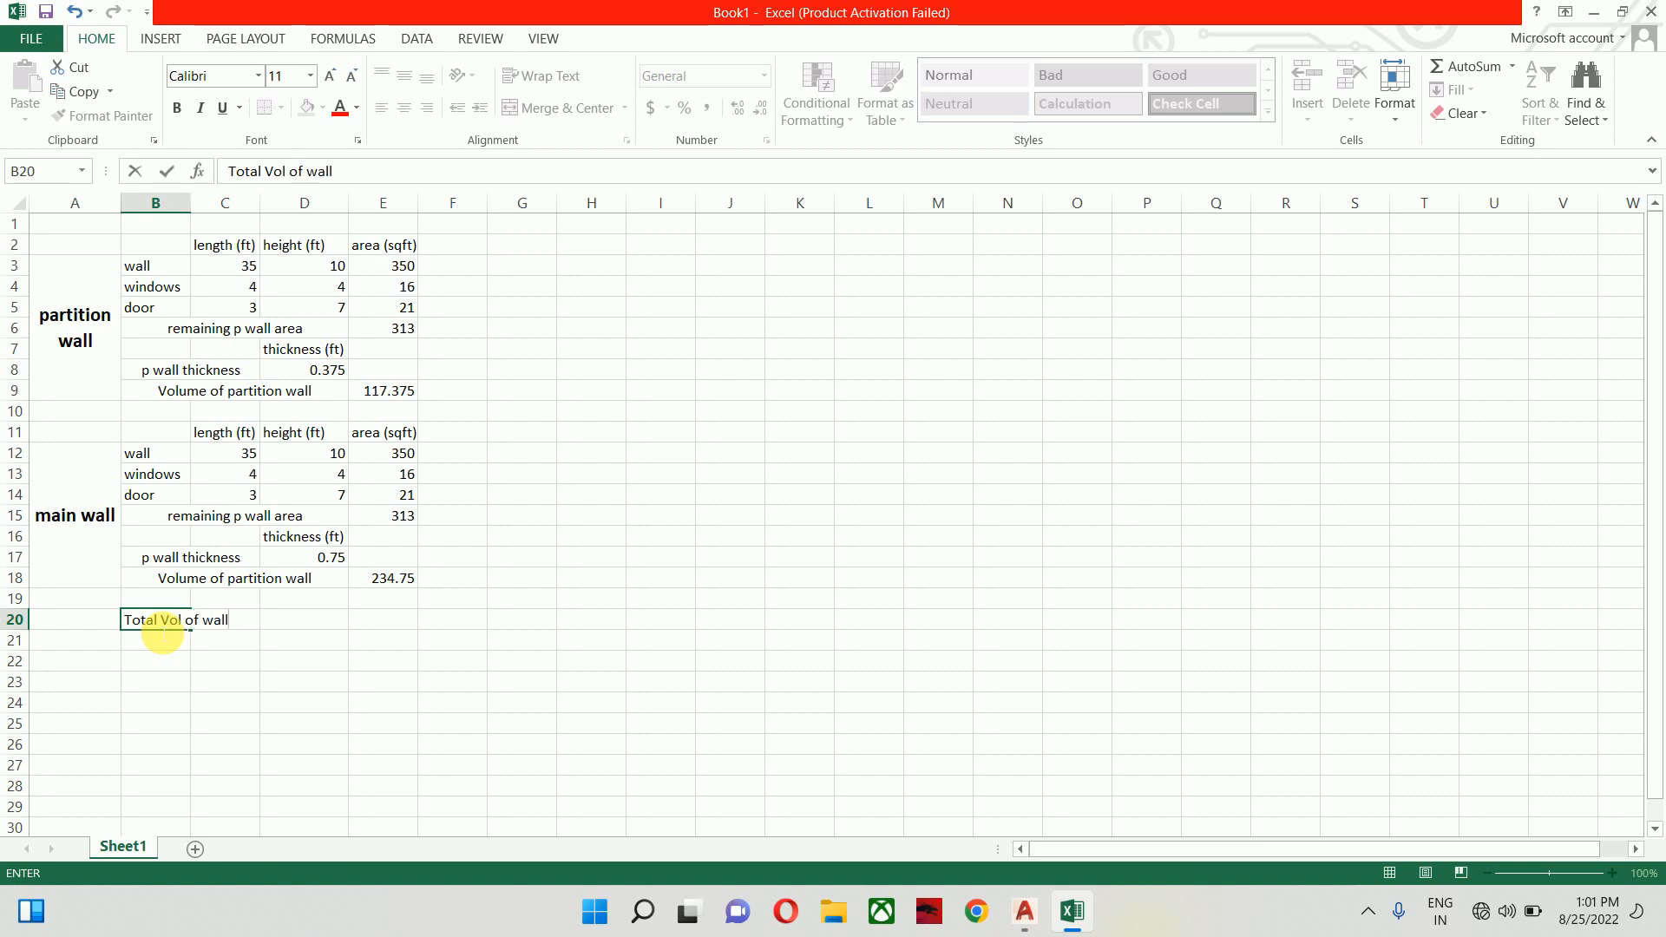
key("Tab")
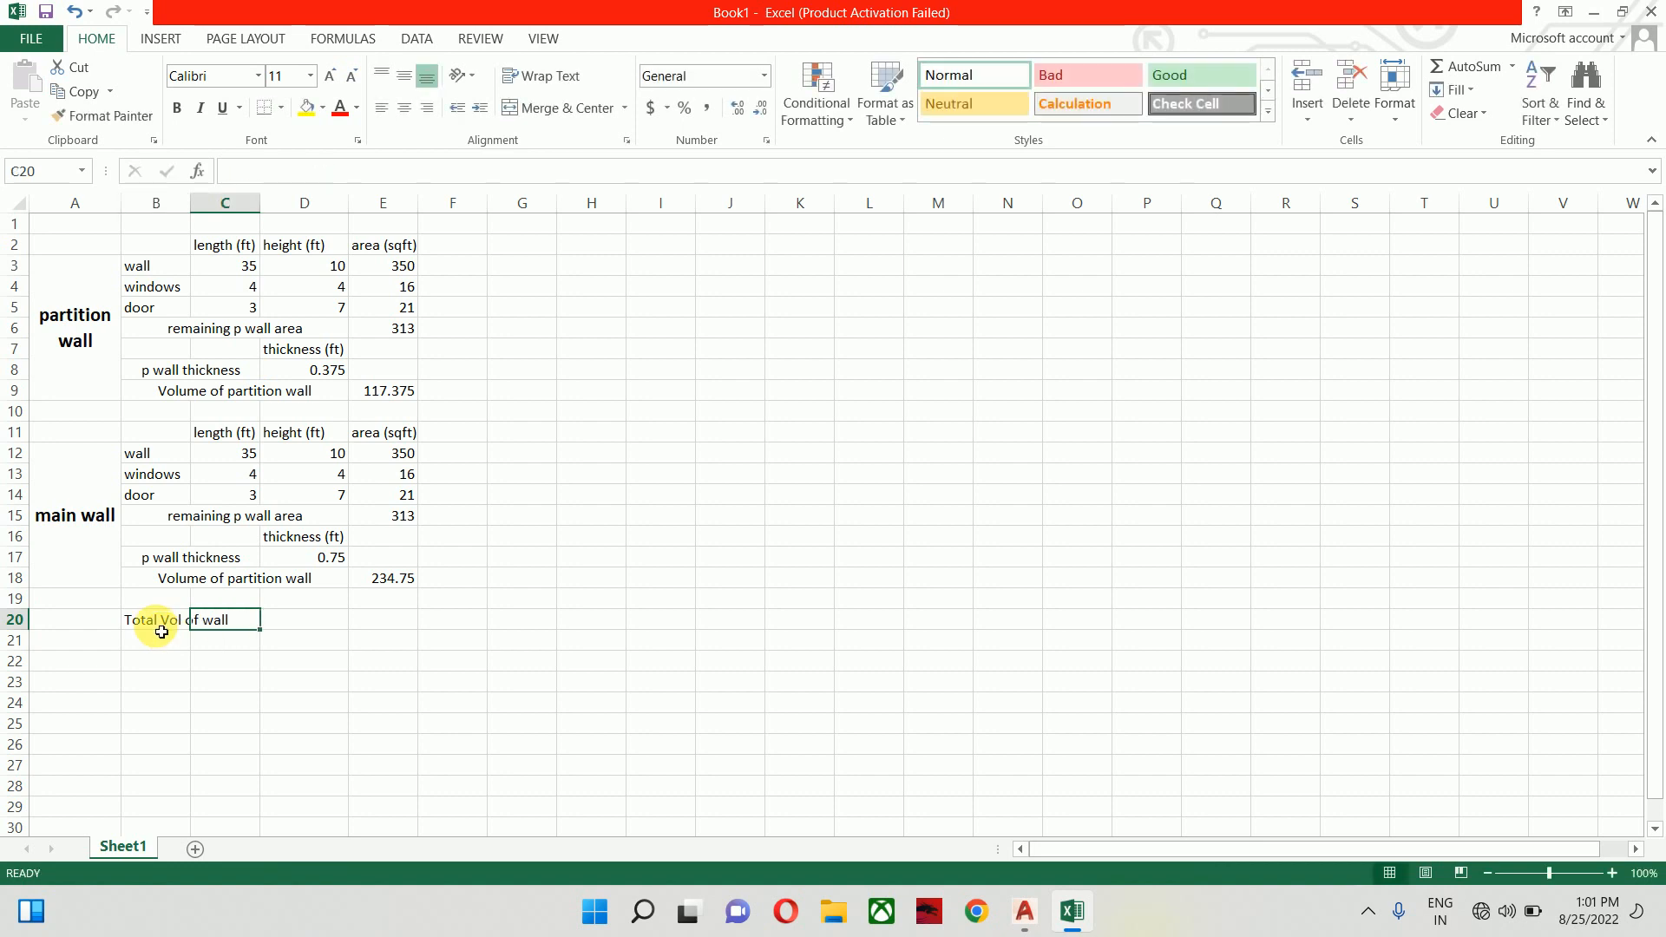
key("shift+Right")
key("shift+Right")
key("Left")
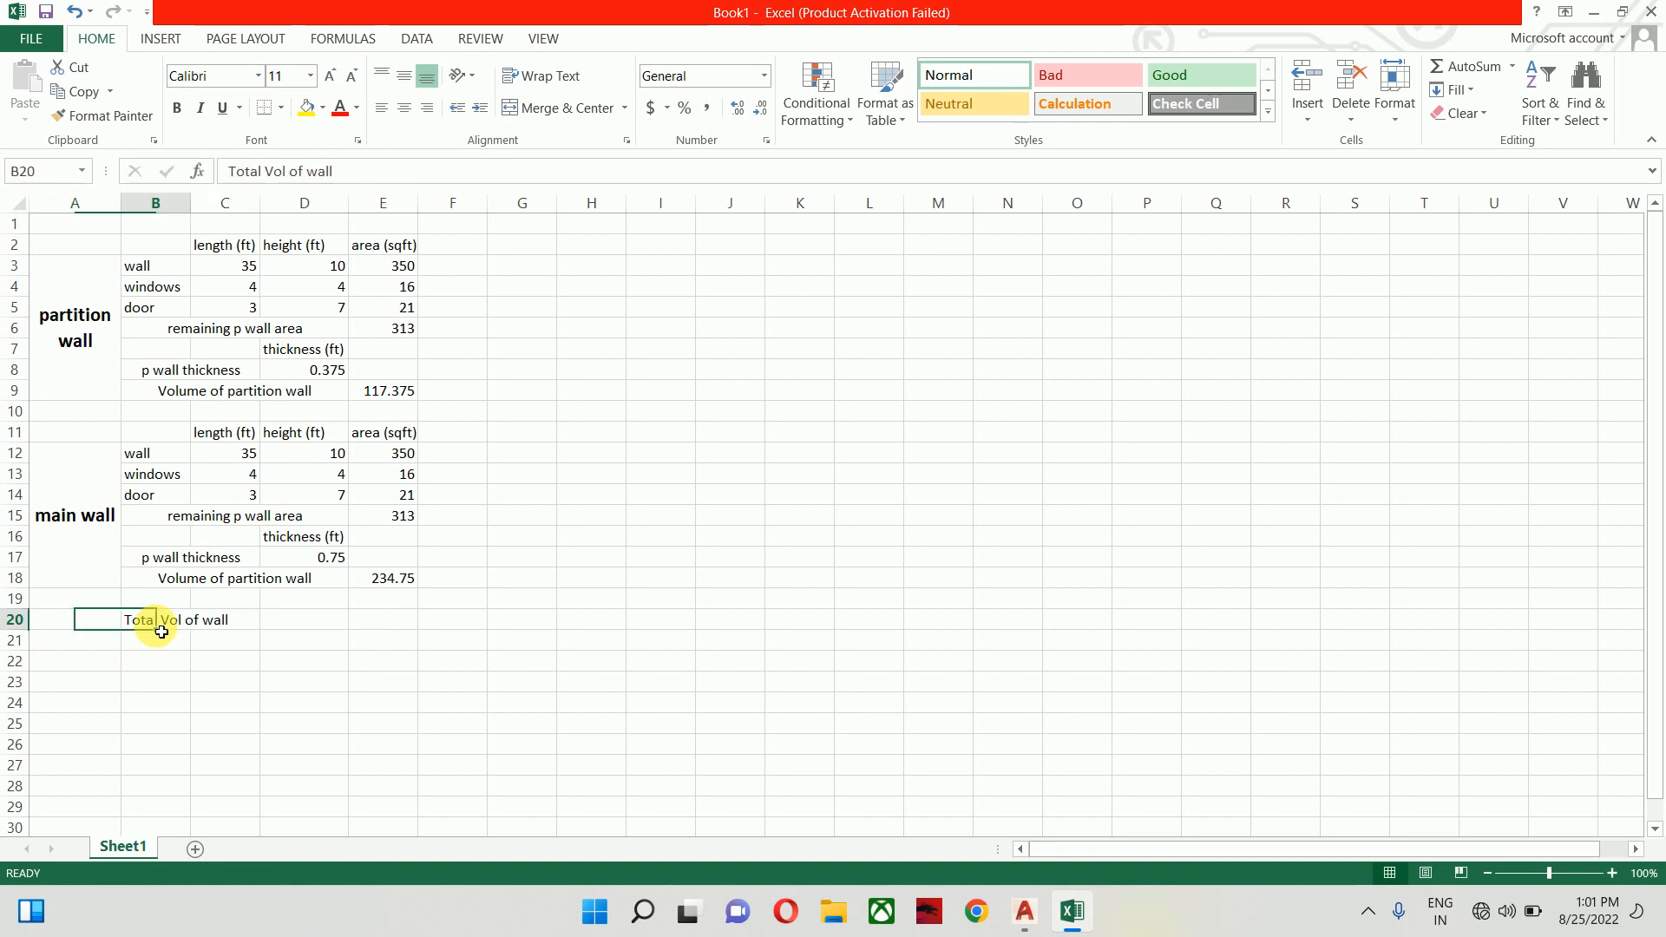
key("Left")
key("shift+Right")
key("shift+Right")
key("shift+Right")
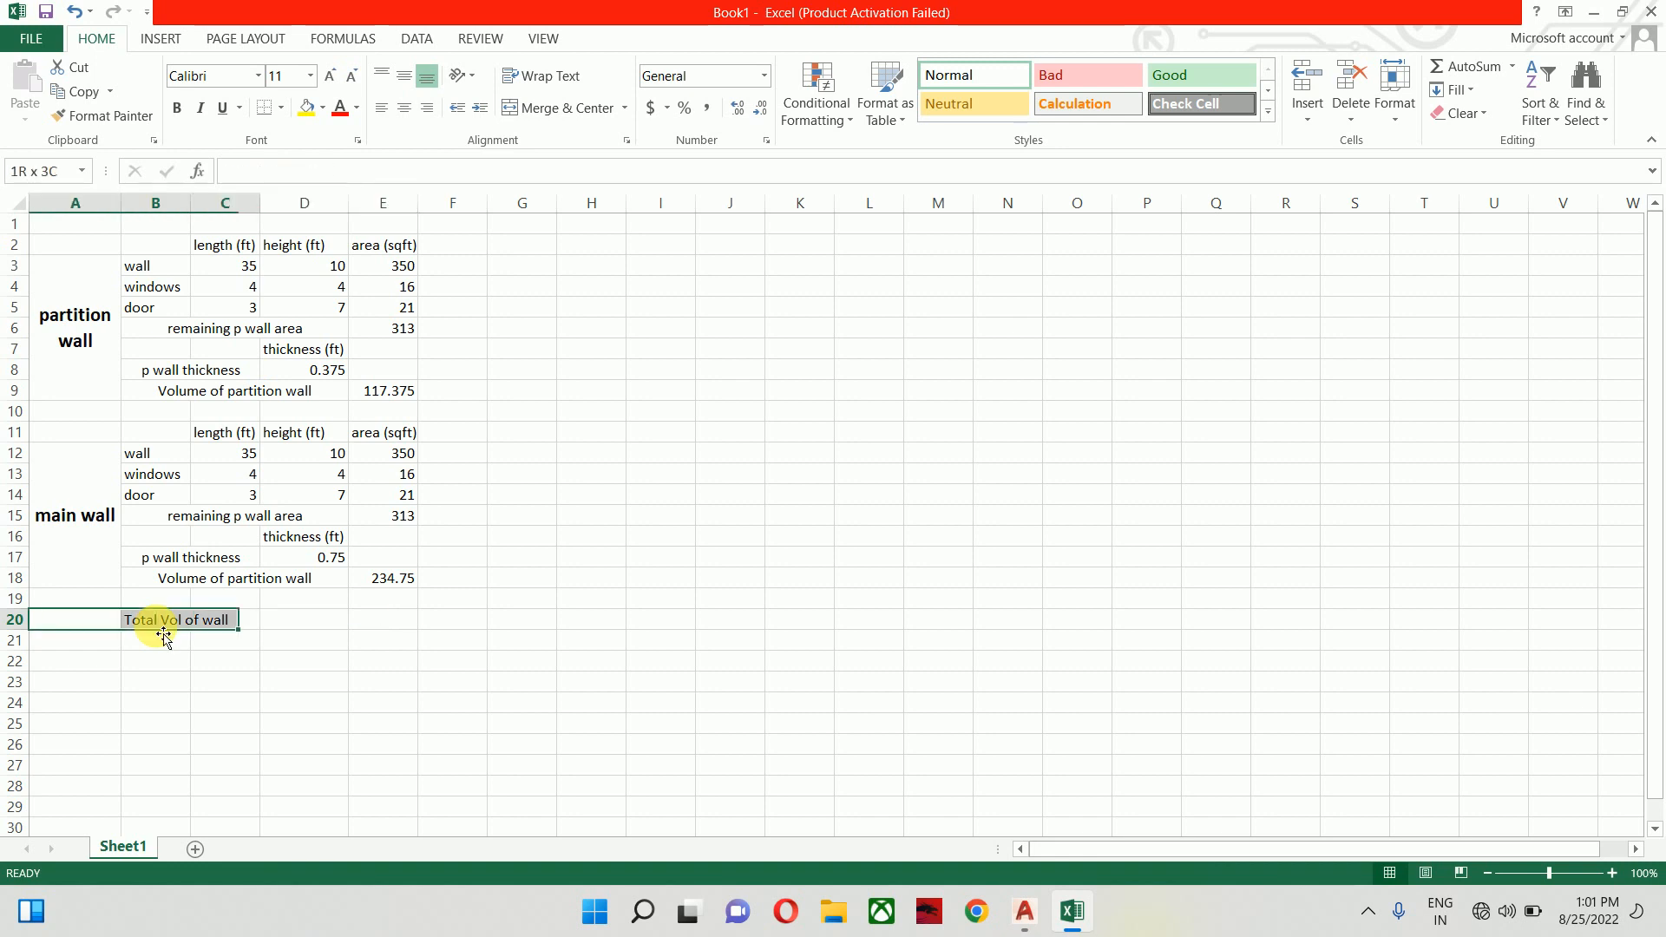
left_click(575, 112)
Calculate the total wall volume in E20 by adding the partition and main wall volumes with =E9+E18
left_click(398, 623)
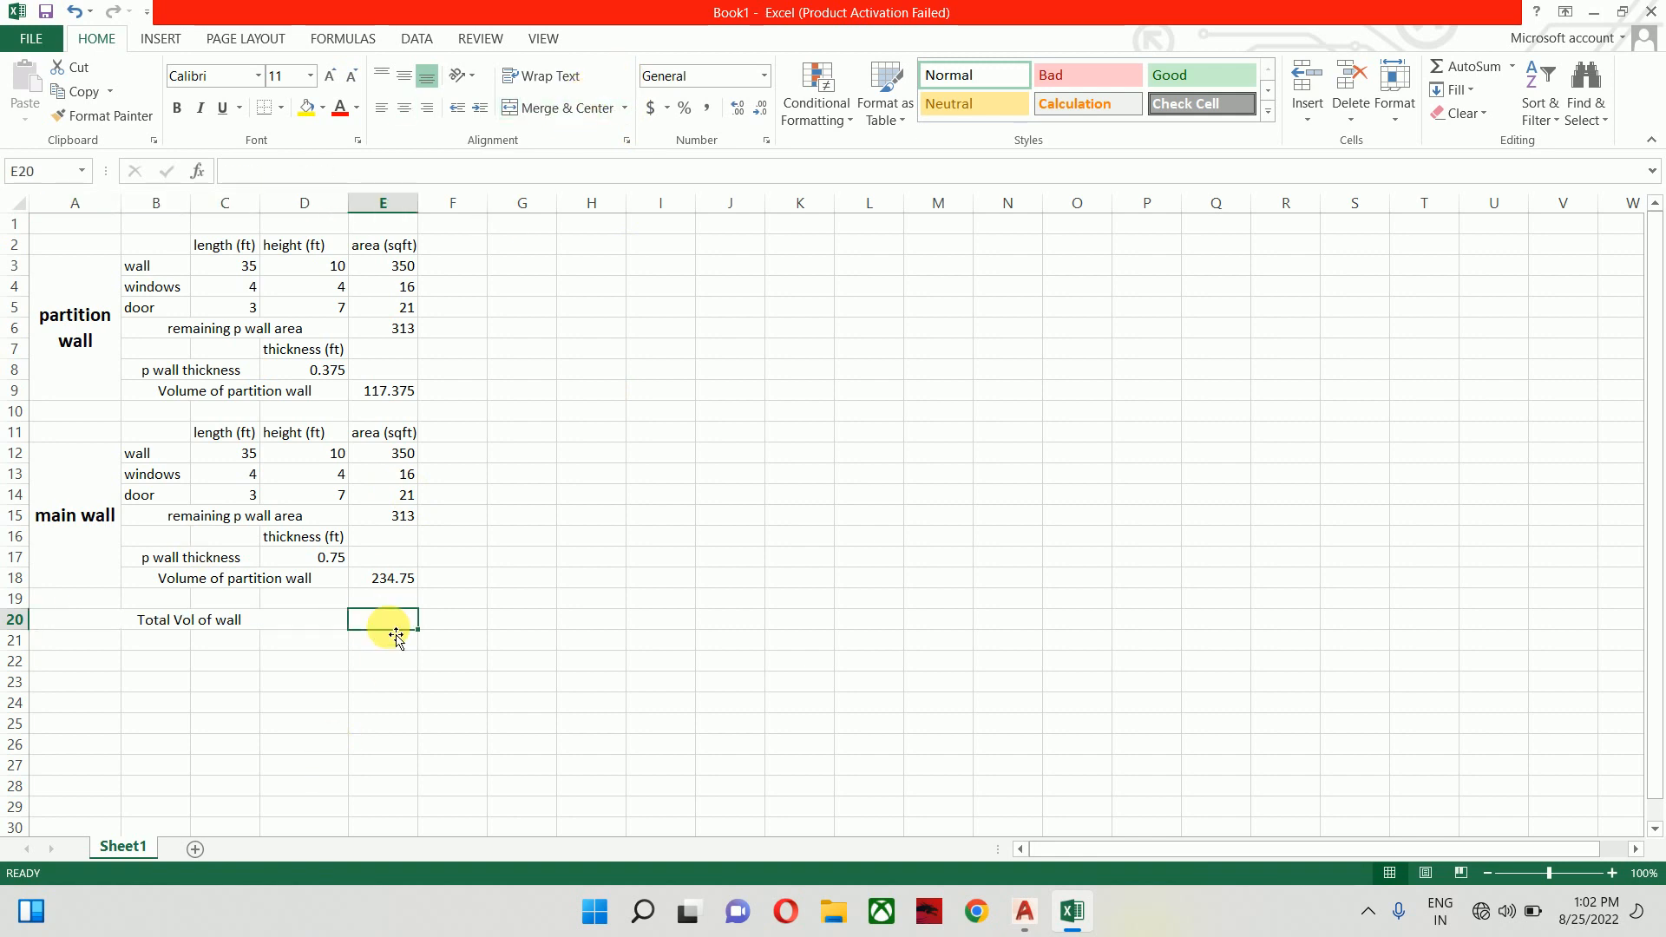
type("=")
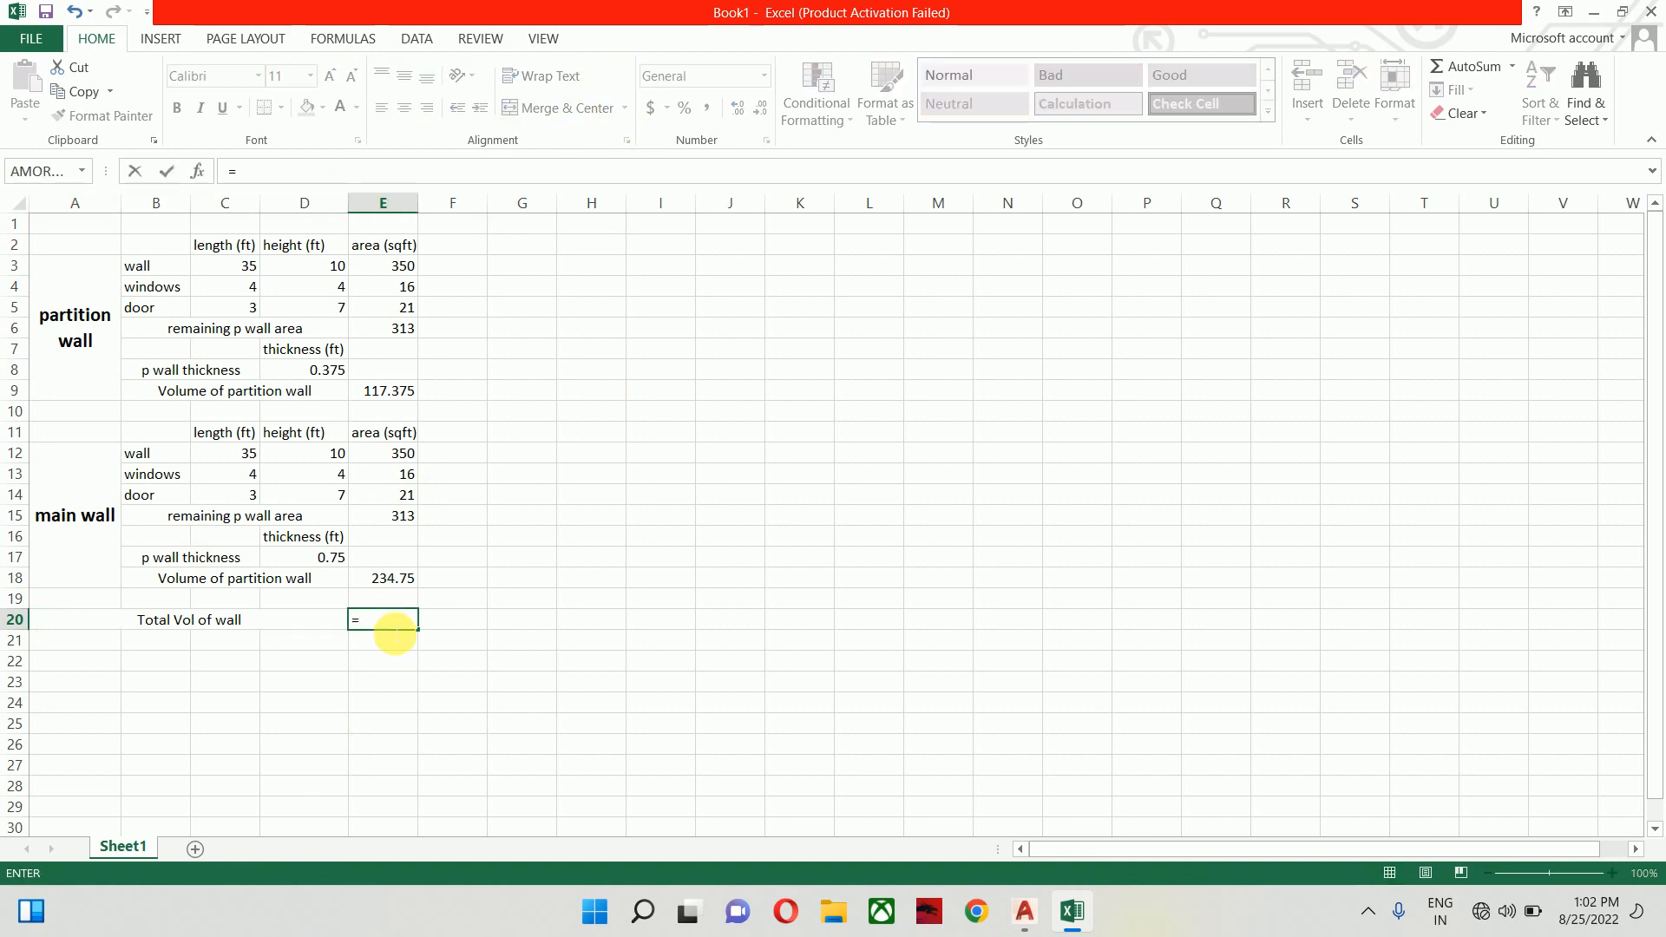
left_click(408, 395)
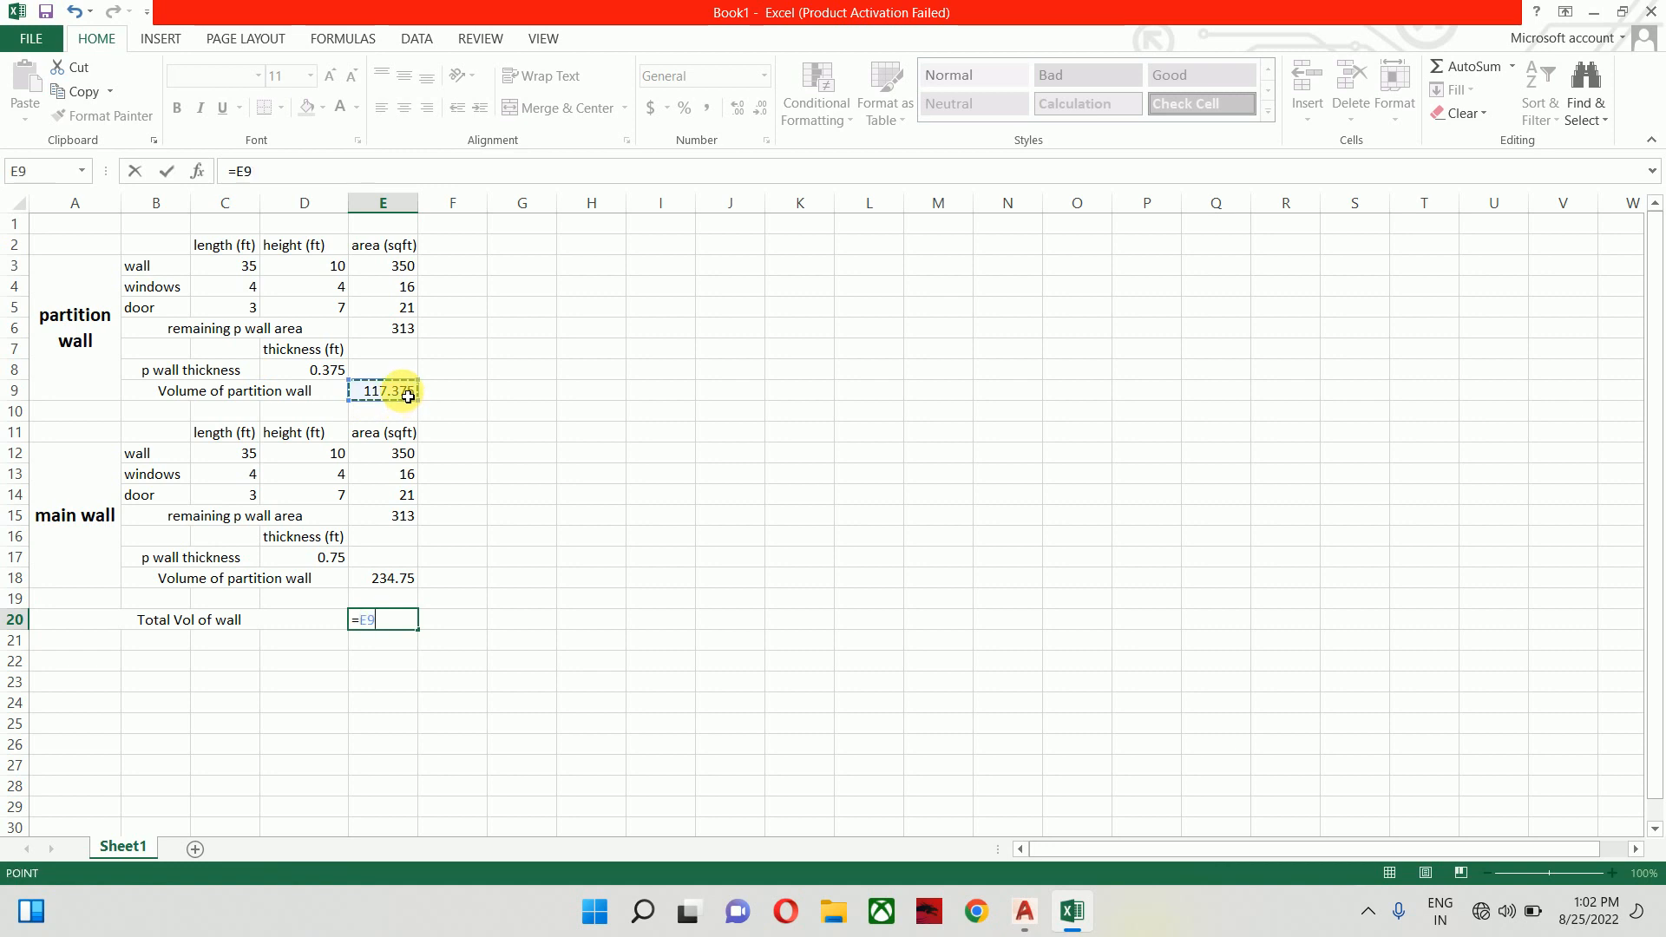
type("+")
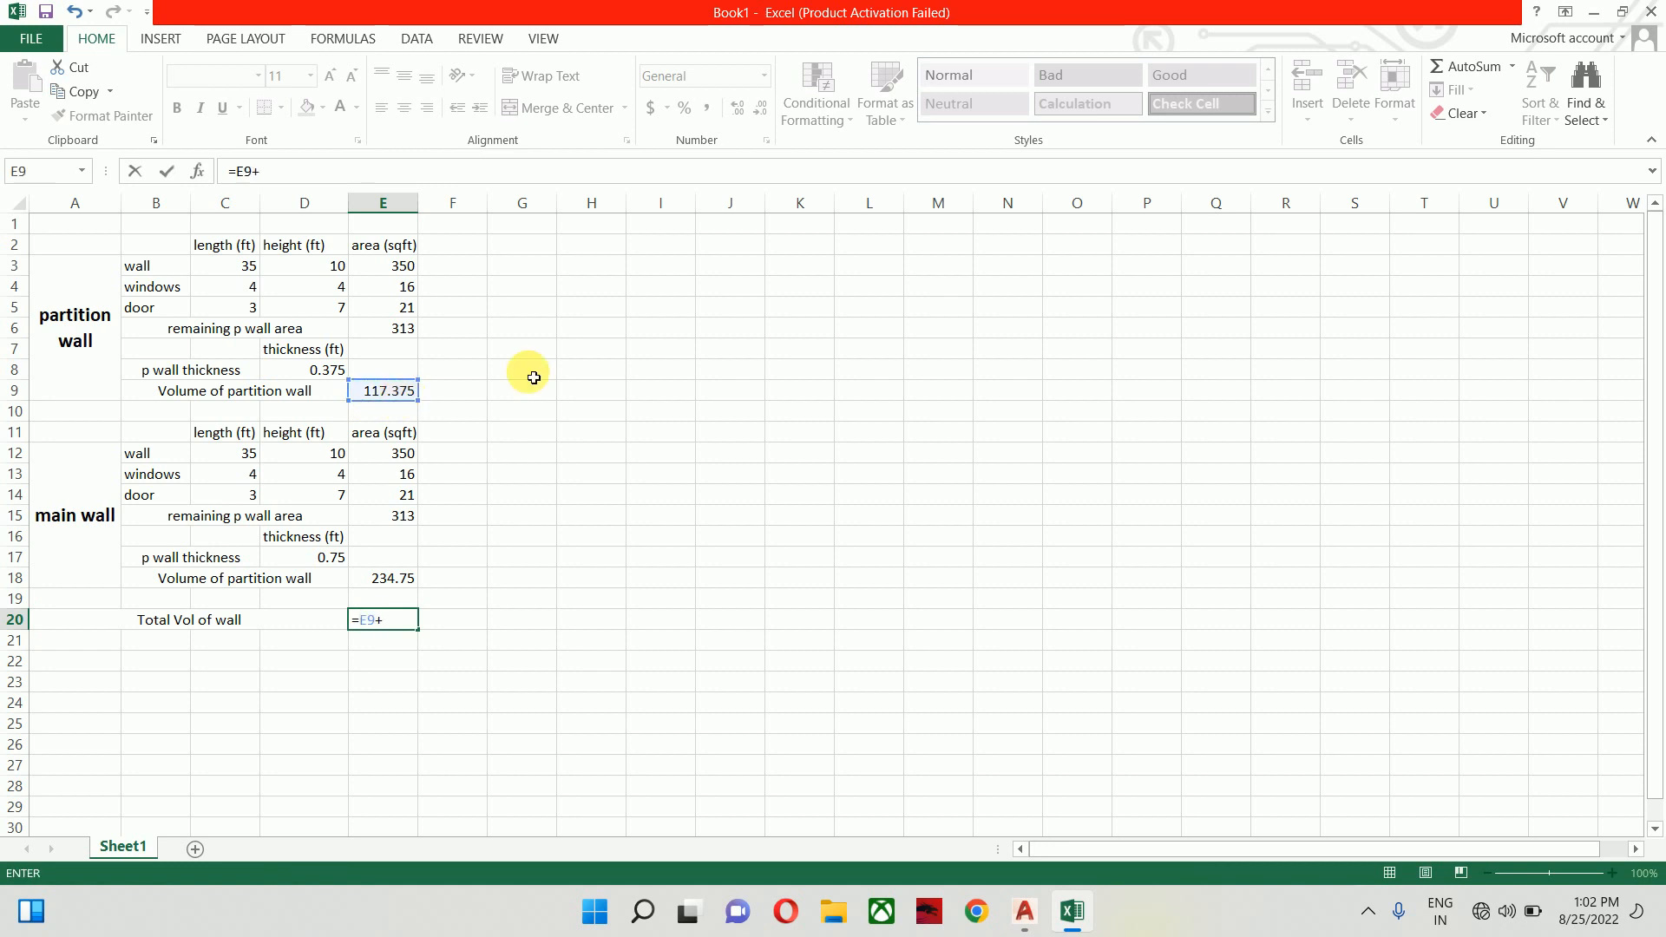
left_click(388, 580)
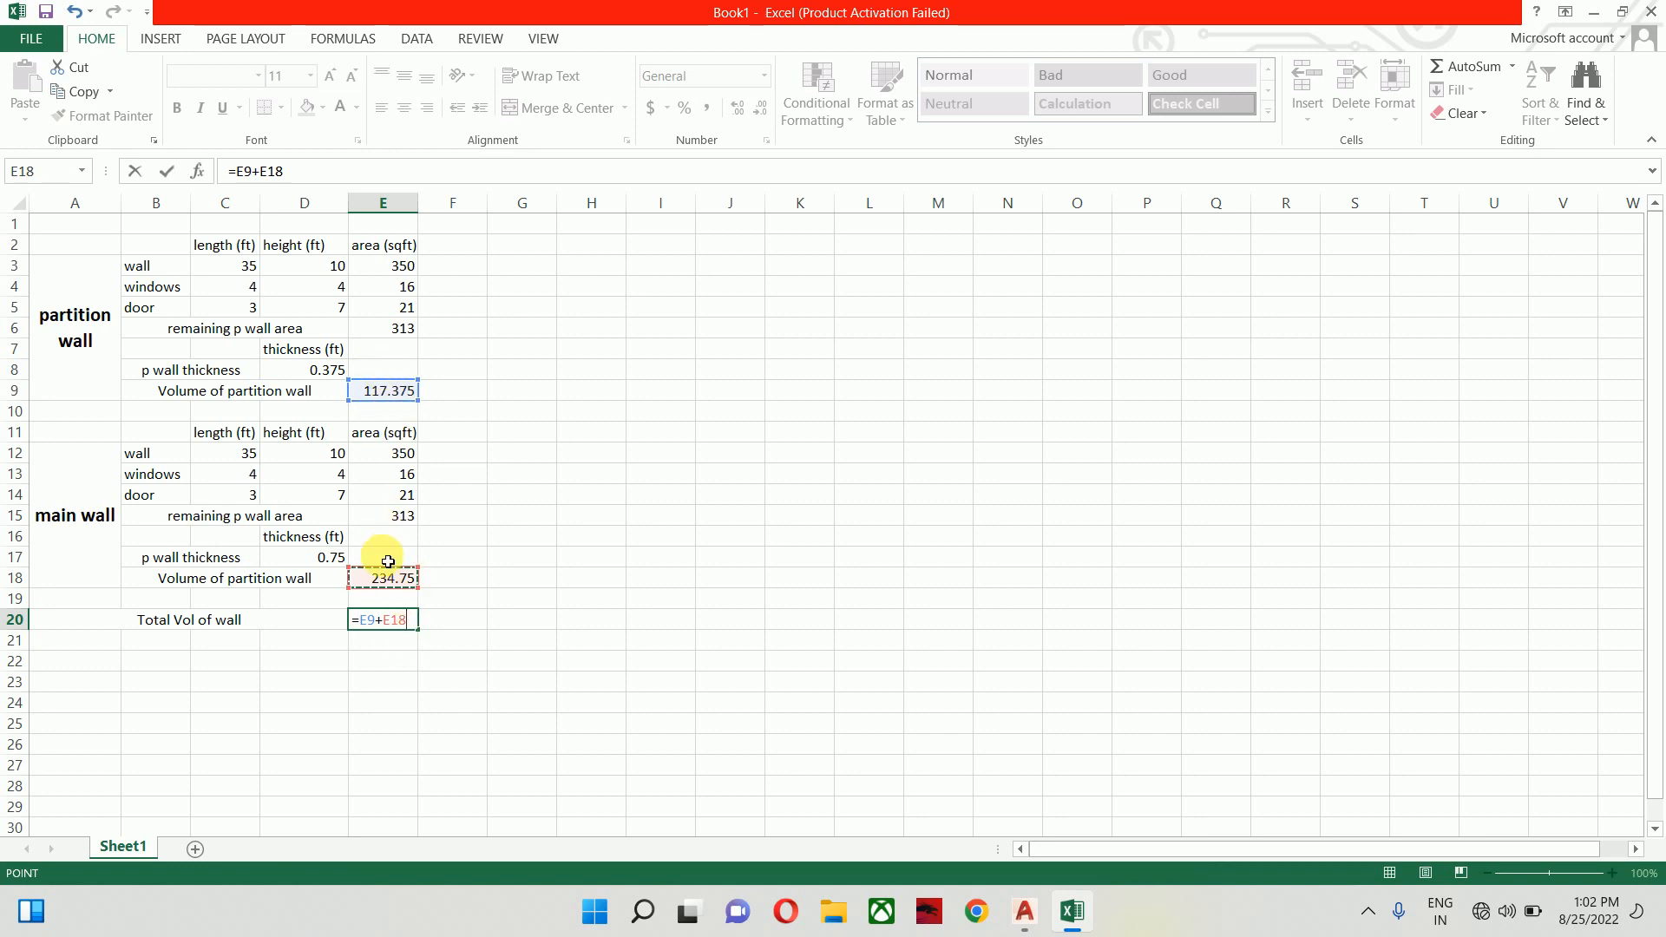
key("Return")
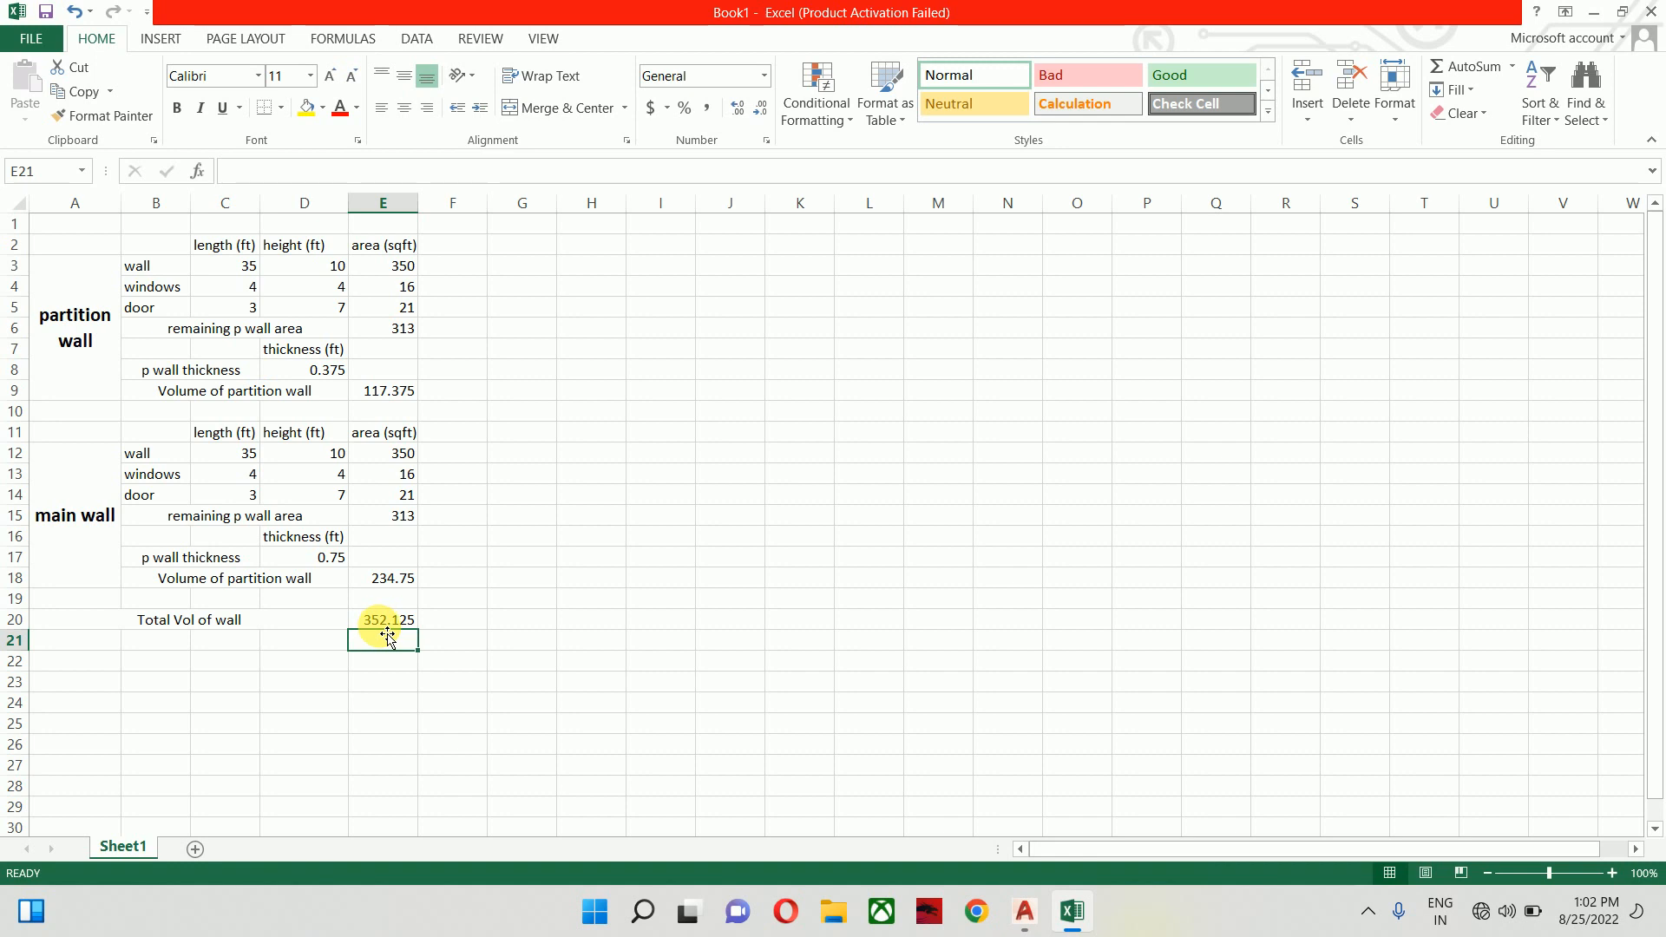
Append the unit (cuft) to the volume label in the main wall table, row 18
left_click(321, 574)
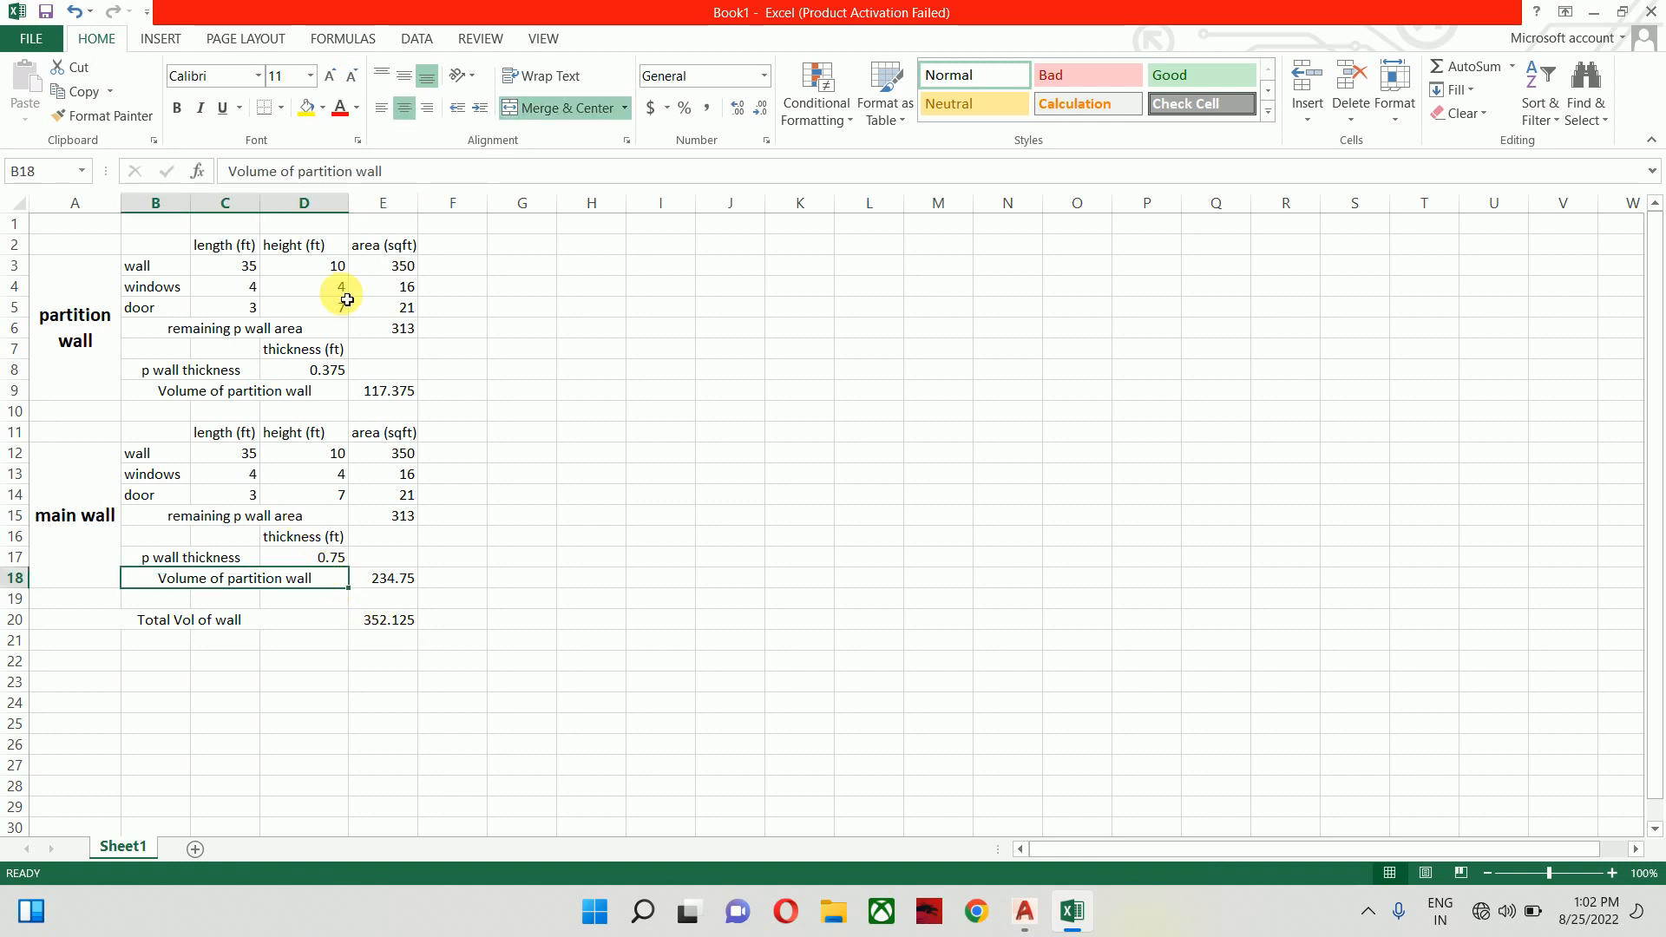
left_click(419, 181)
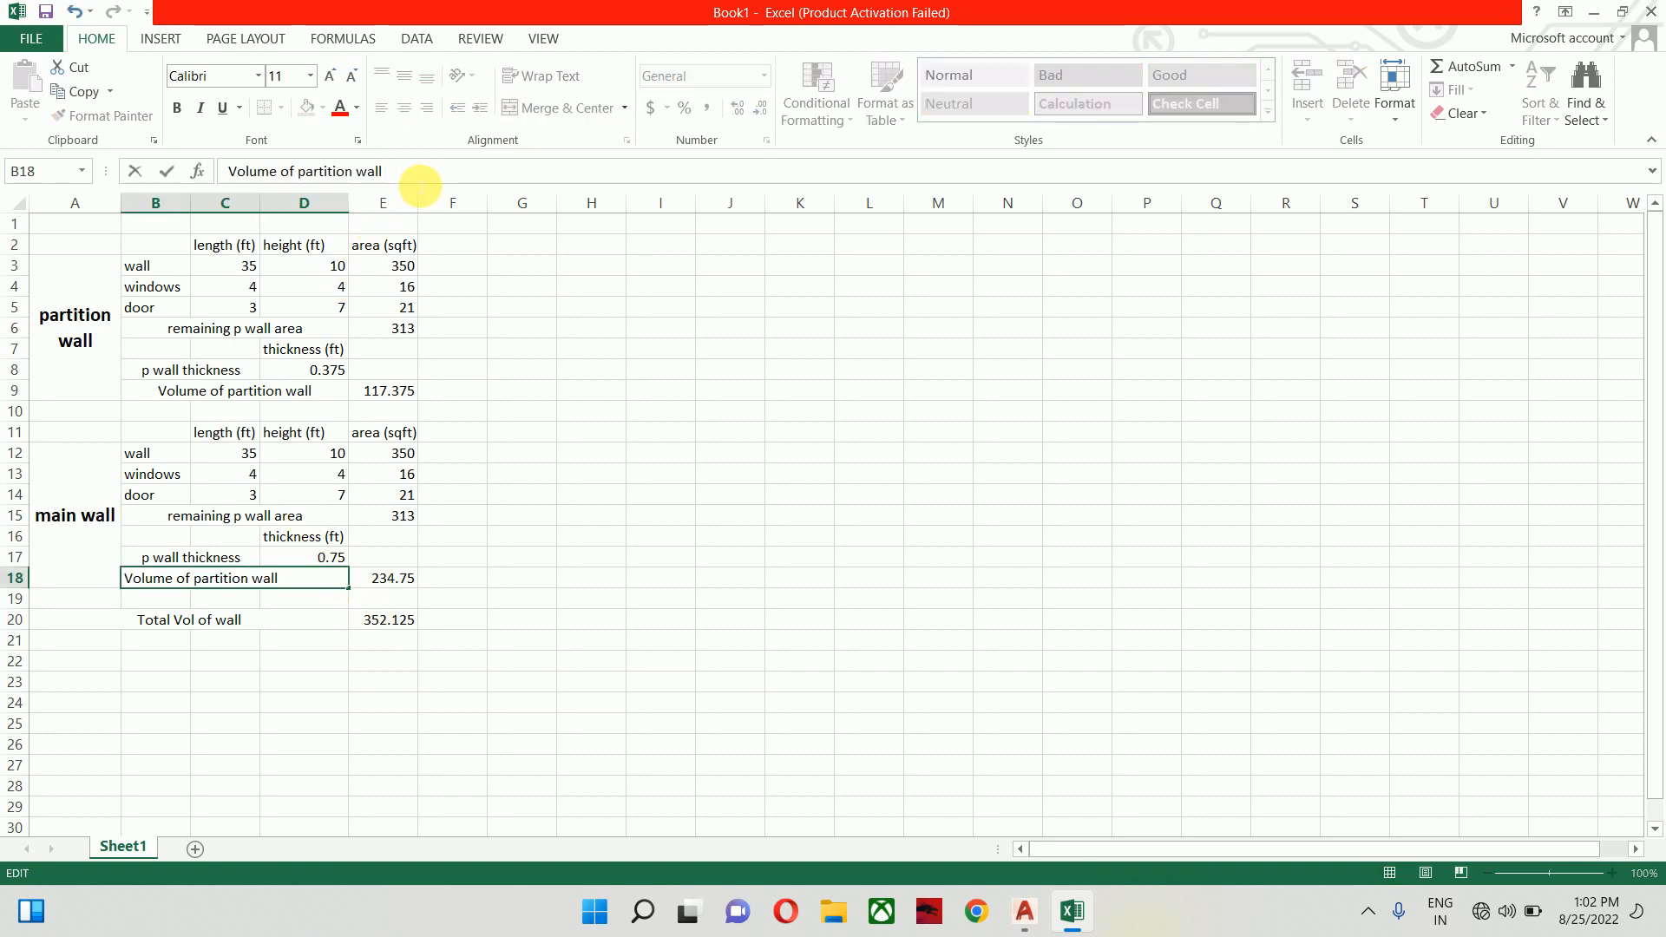
type("()")
type("cu")
type("ft")
key("Return")
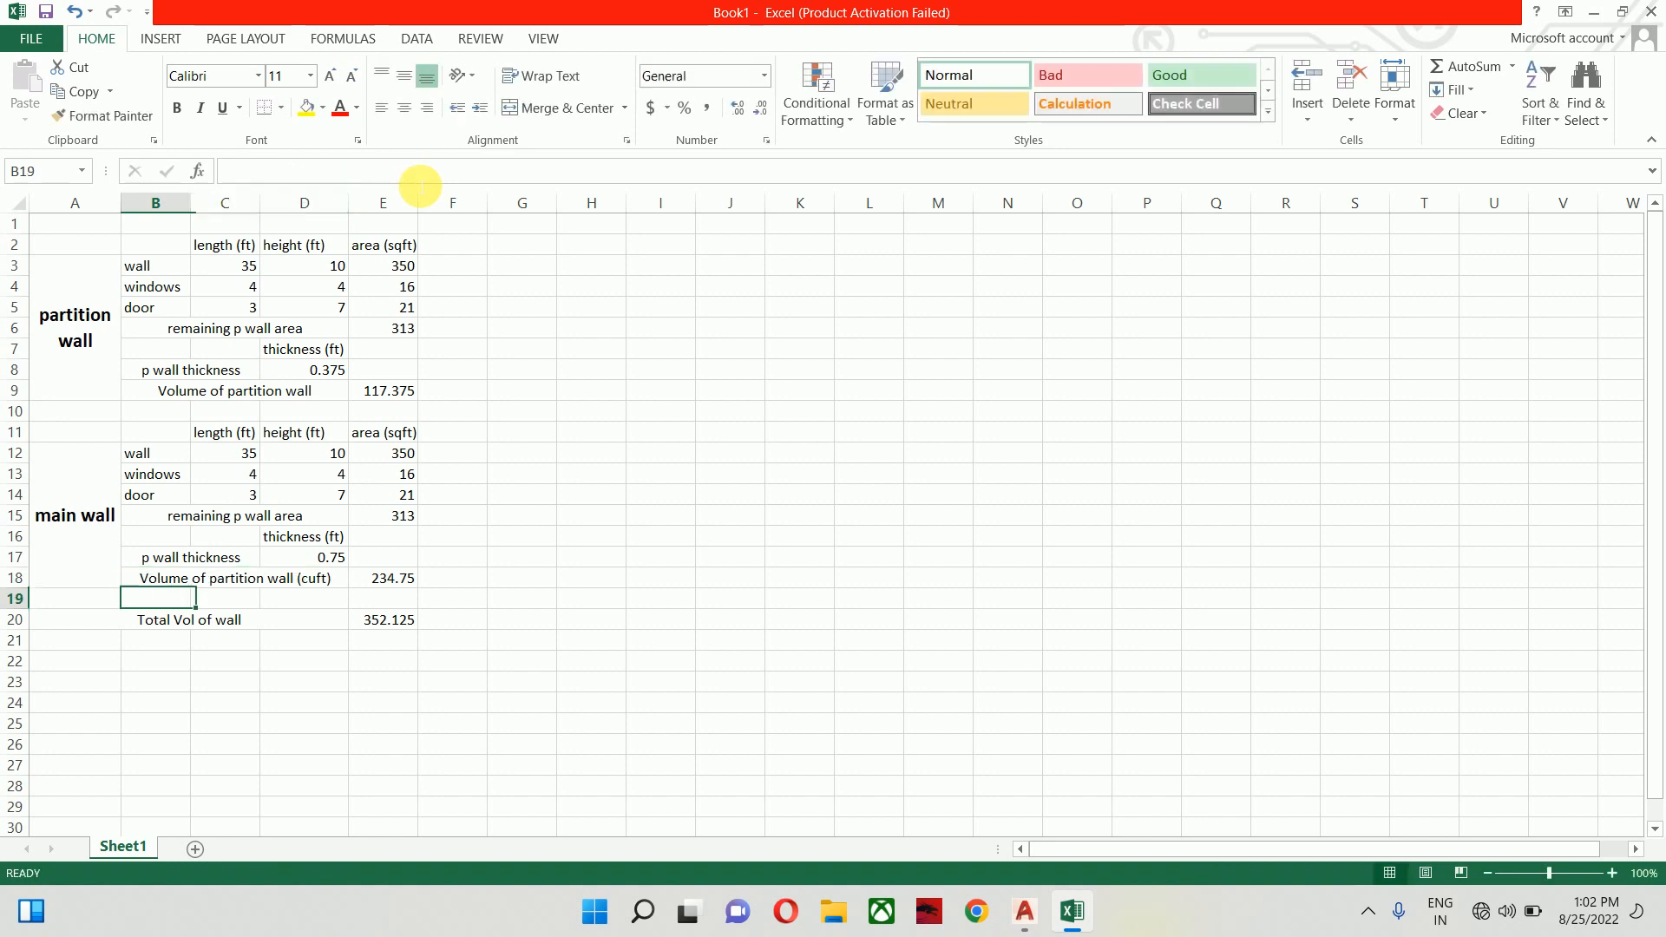
Append the unit (cuft) to the volume label in the partition wall table, row 9
left_click(283, 389)
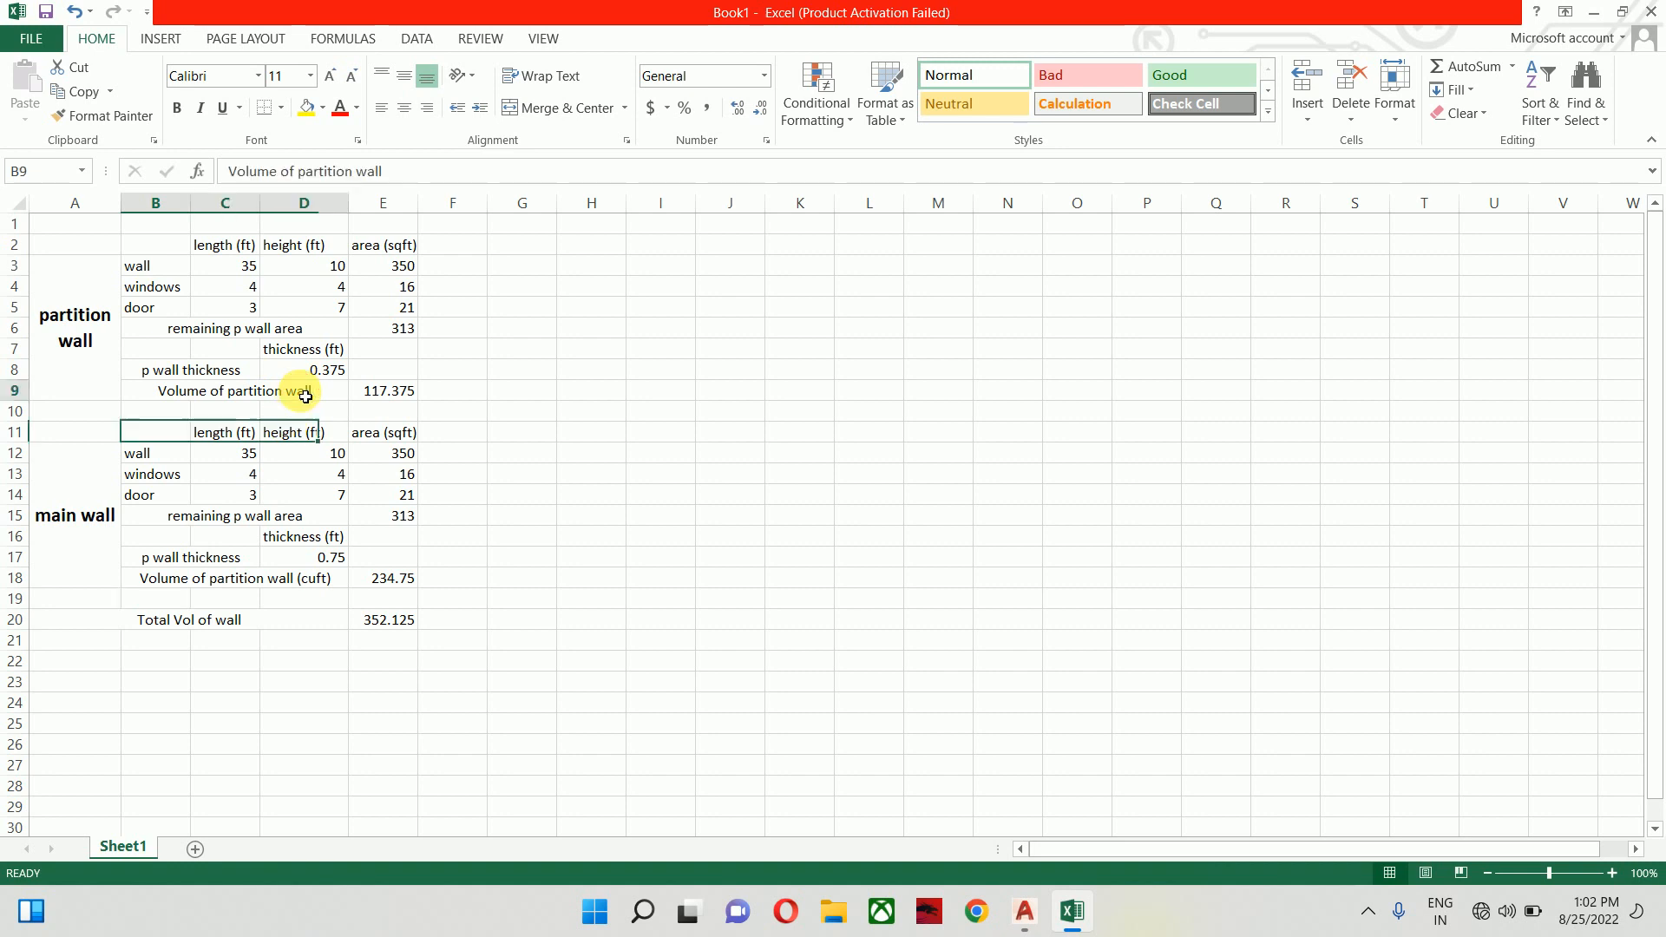
left_click(388, 172)
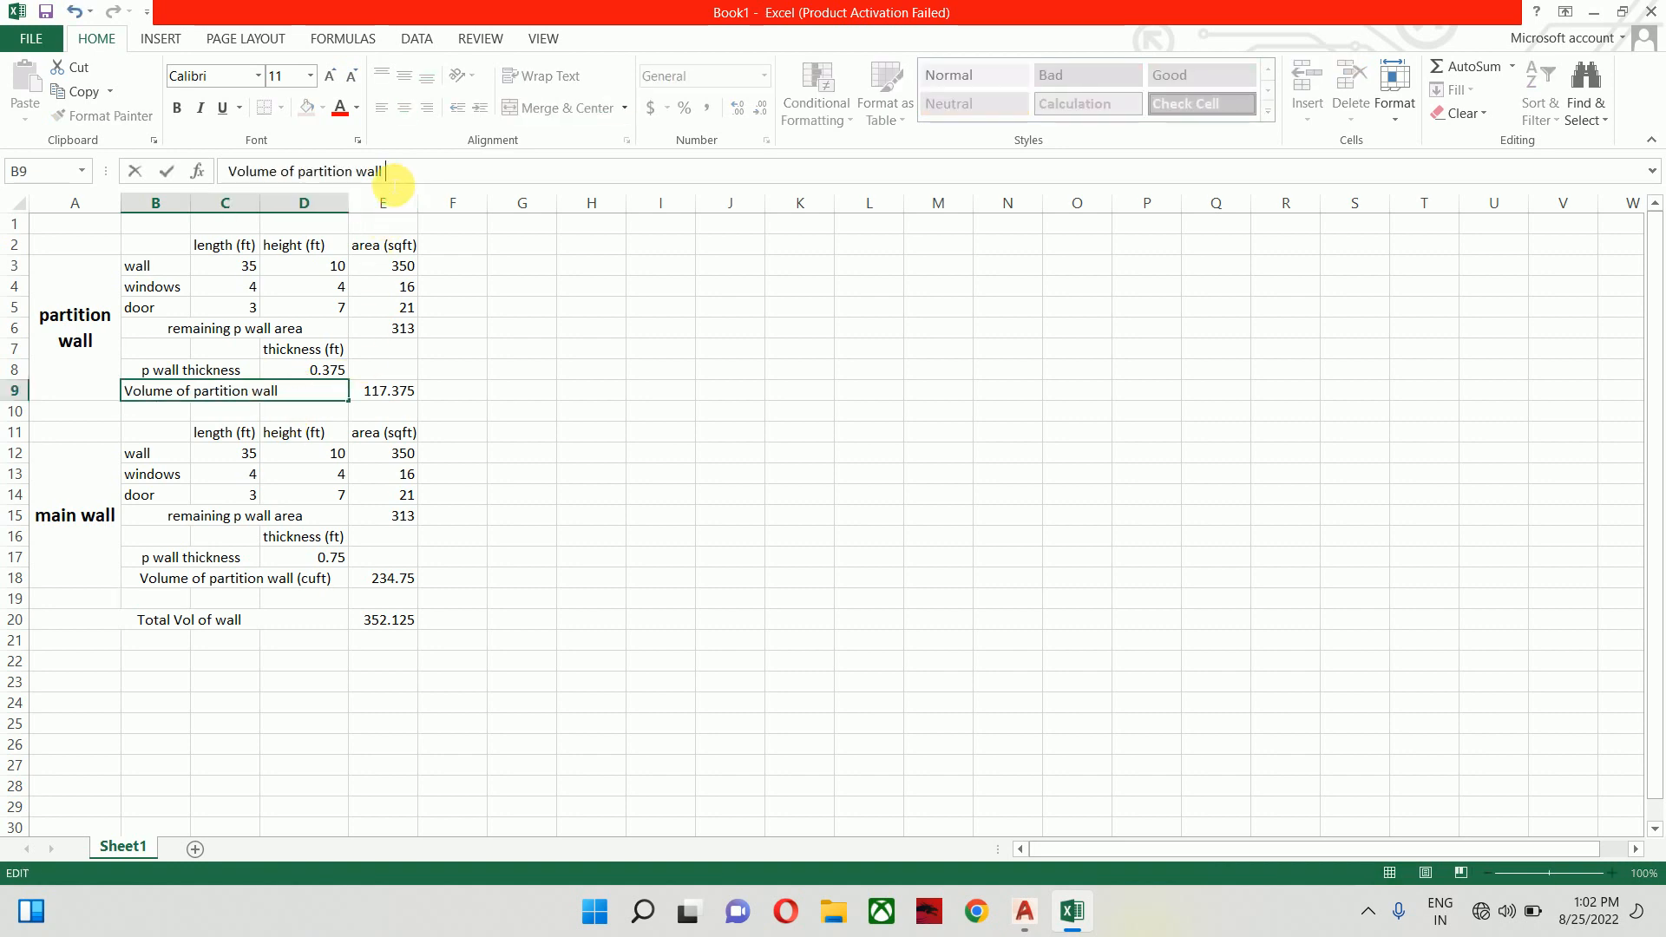
type("()")
type("cuft")
key("Return")
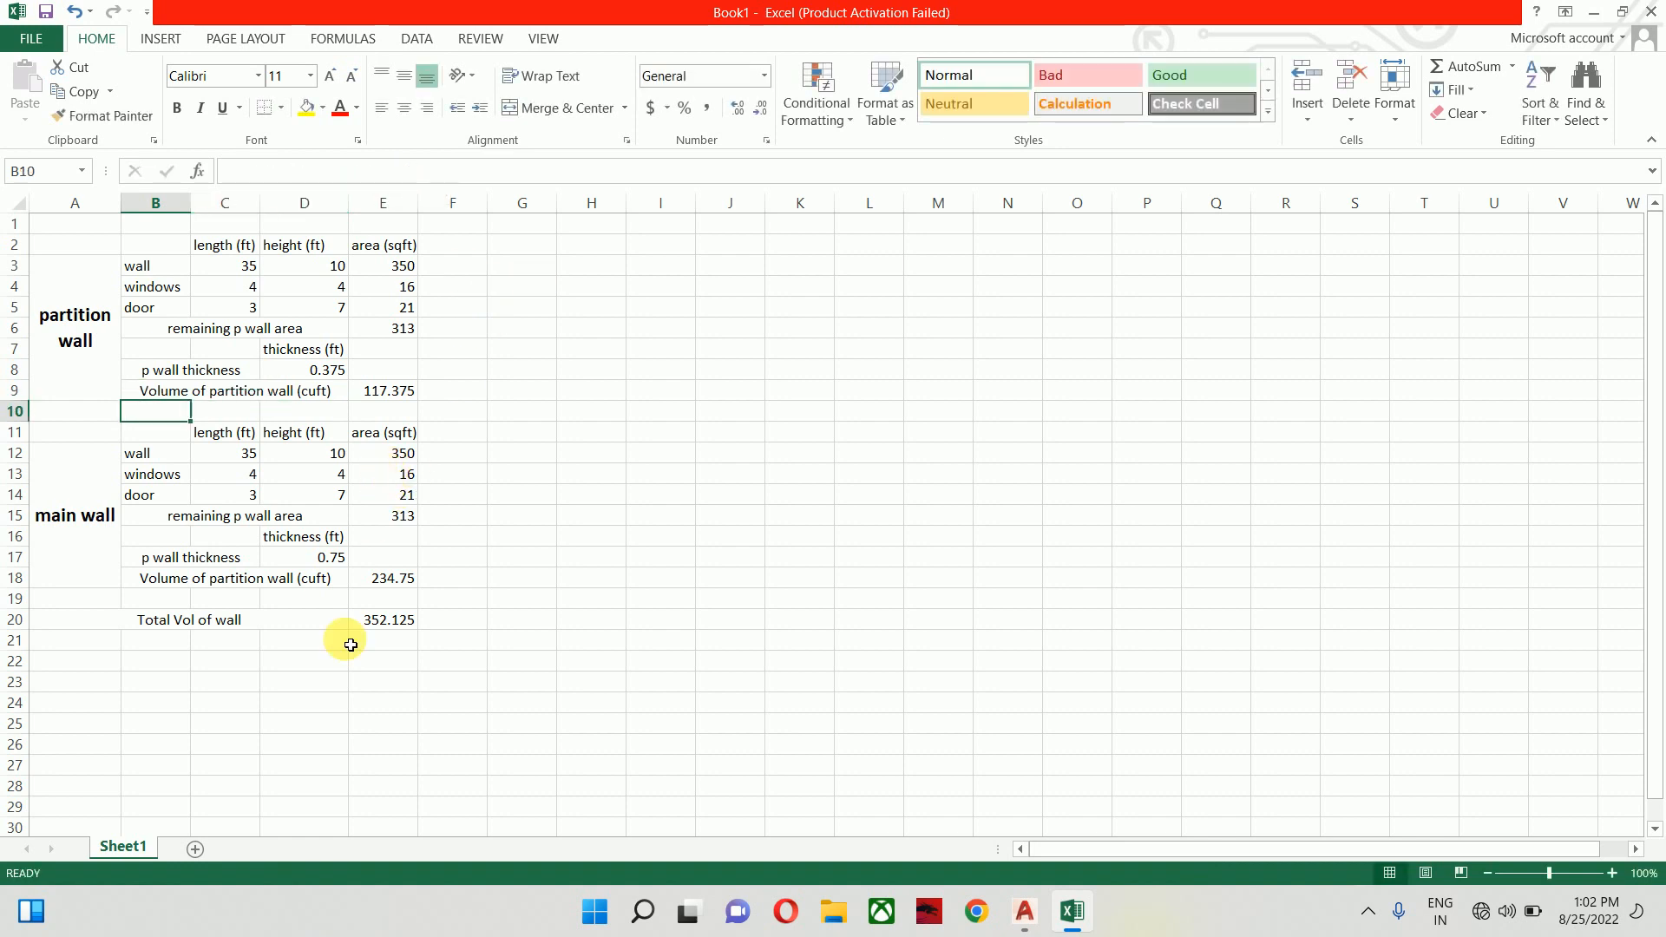
Append the unit (cuft) to the "Total Vol of wall" label in row 20
left_click(288, 629)
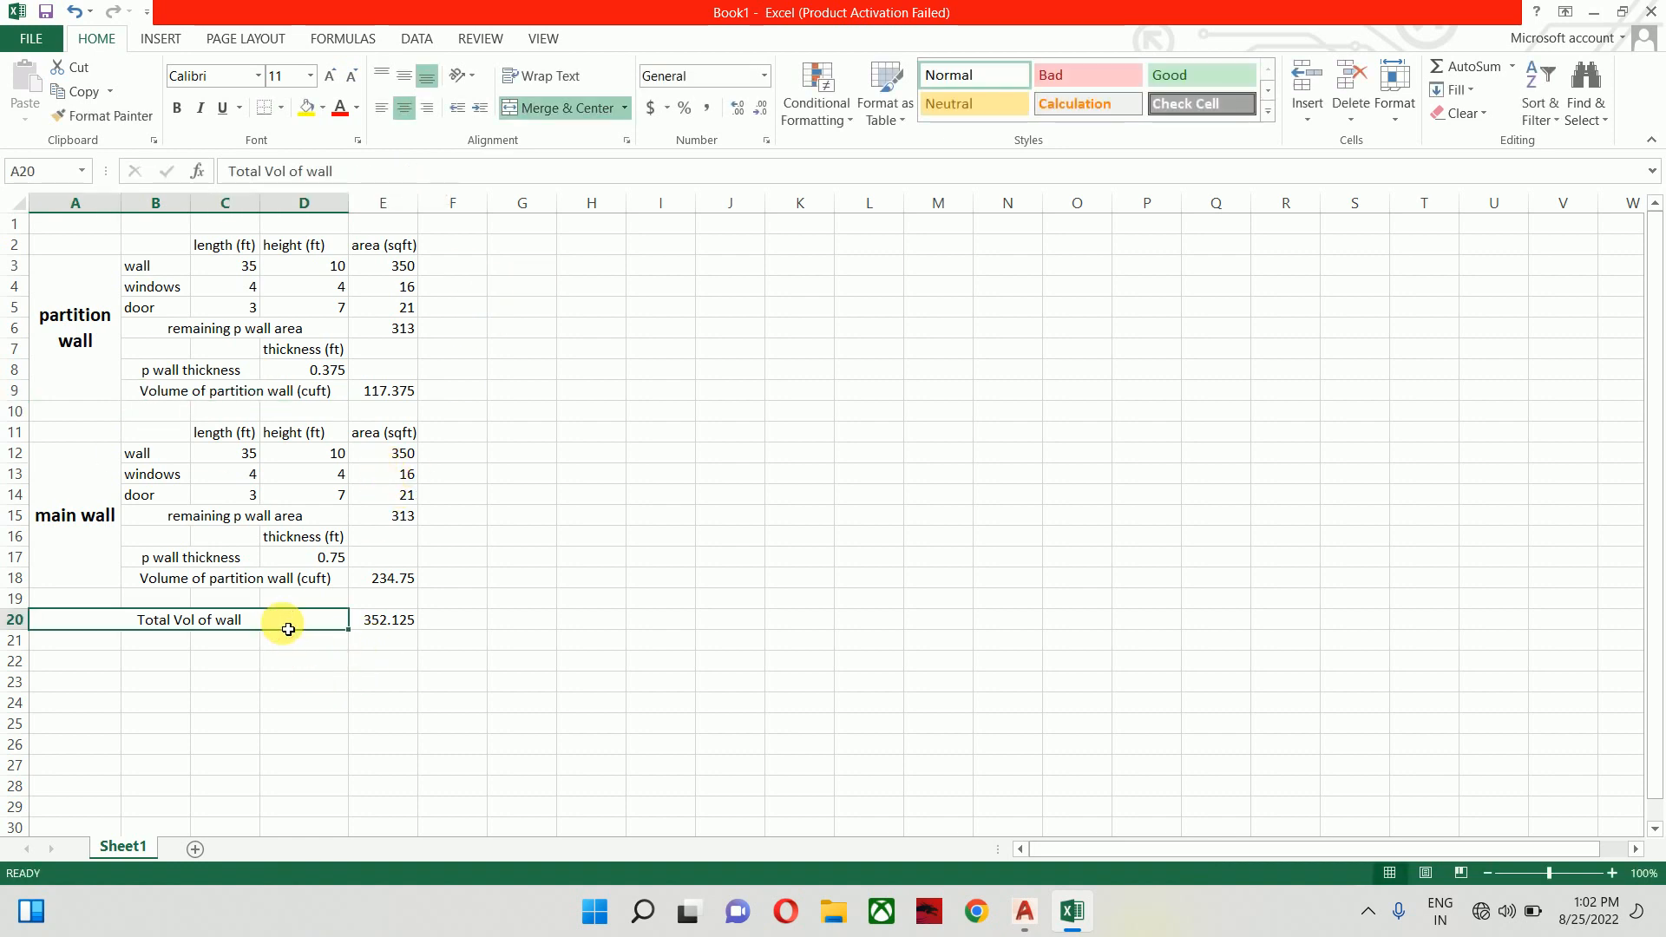
left_click(370, 175)
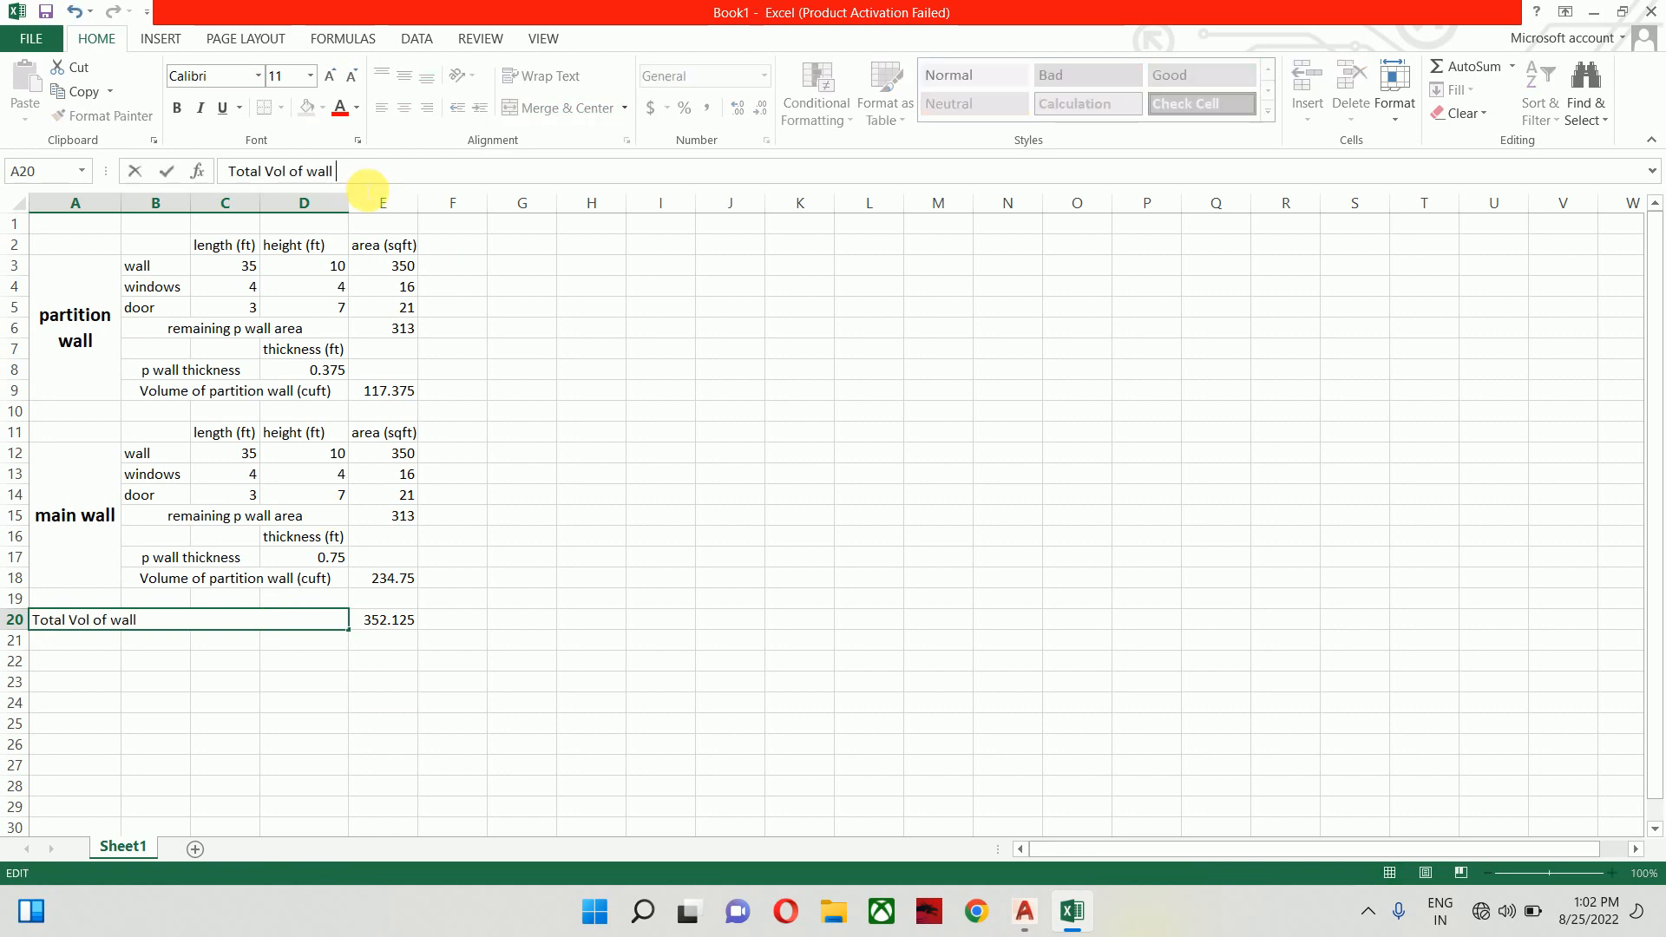
type("()")
type("cu")
type("ft")
key("Return")
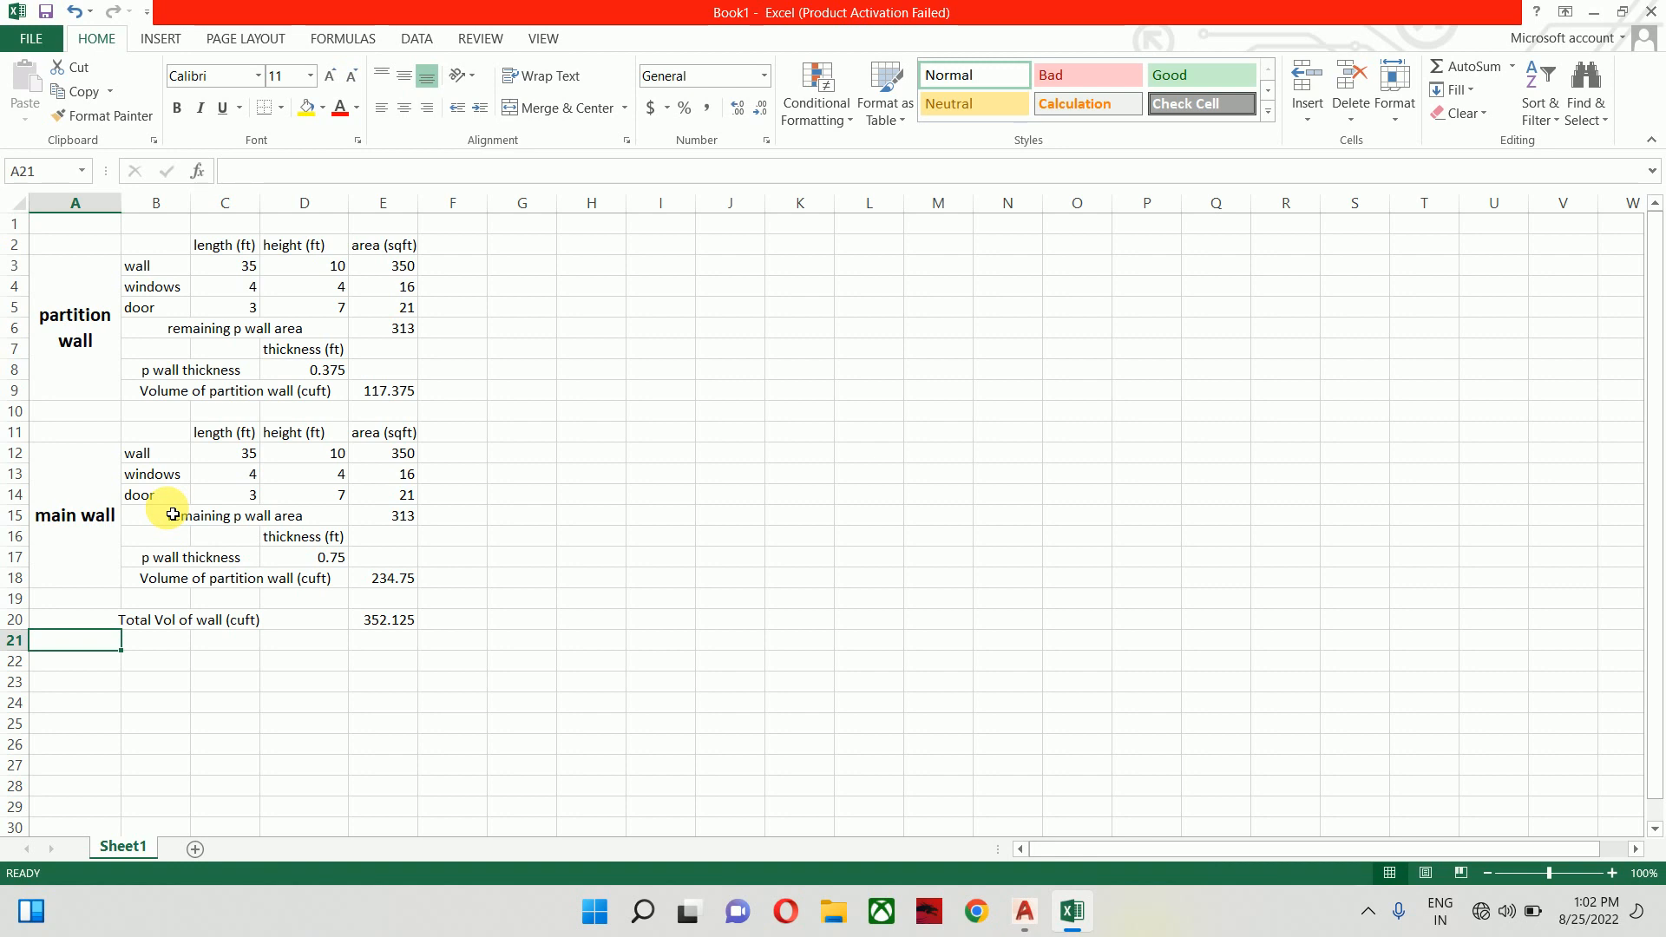
Copy the merged total volume label from row 20 into row 21, starting at A21
left_click(172, 650)
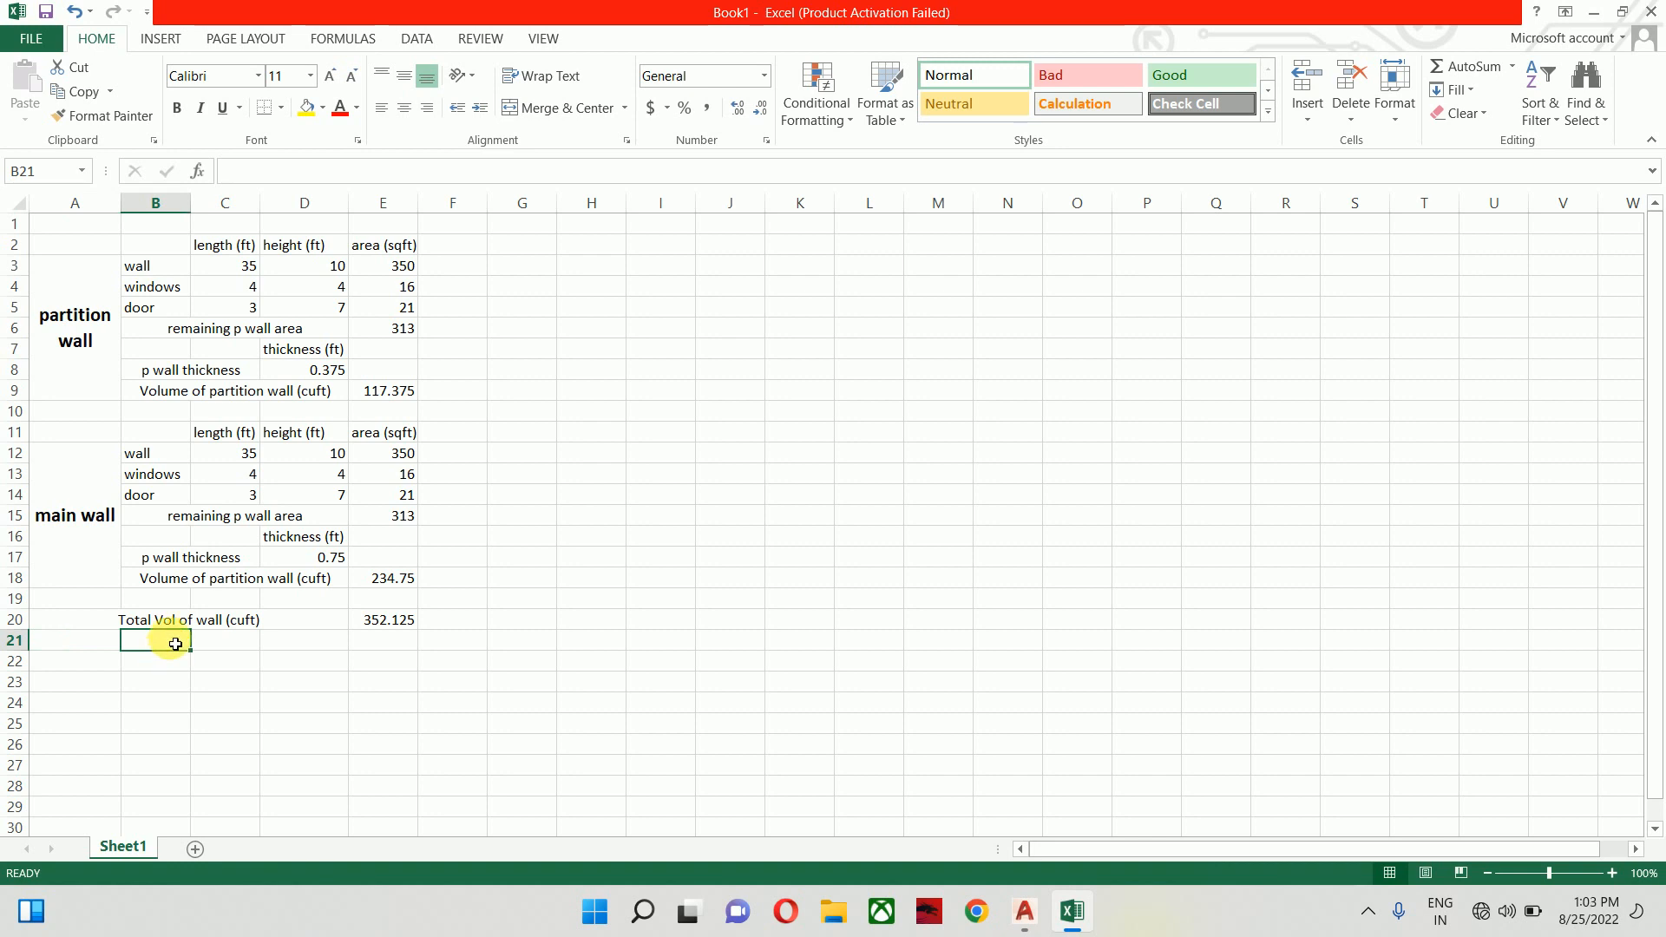
left_click(317, 631)
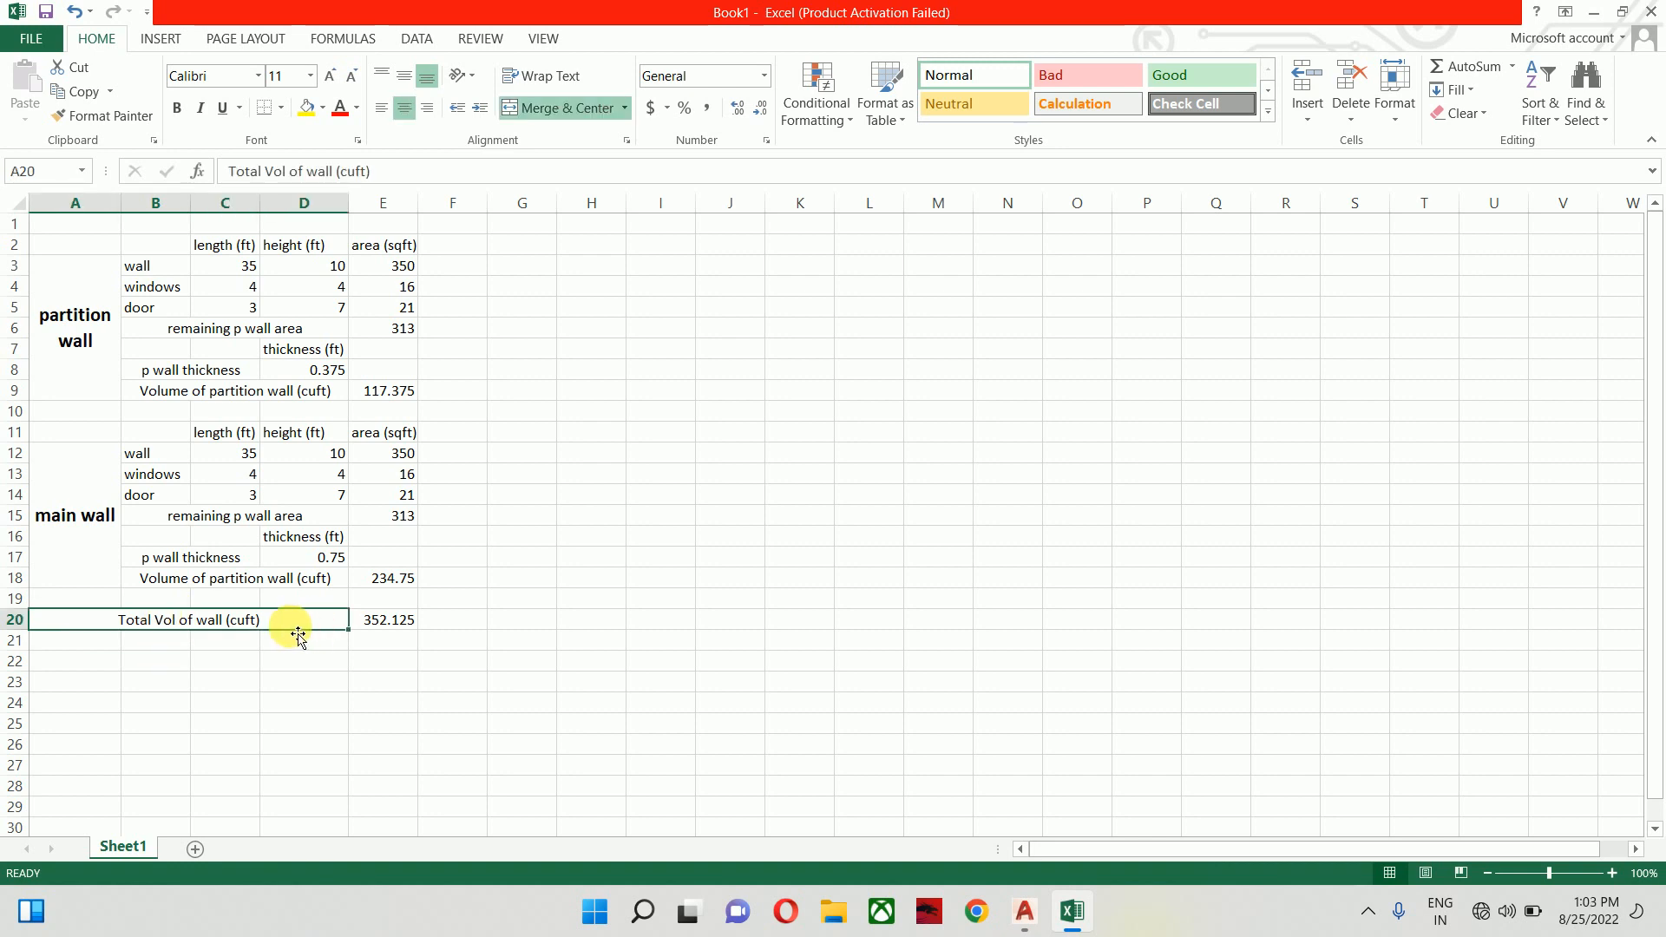
key("ctrl+c")
left_click(50, 642)
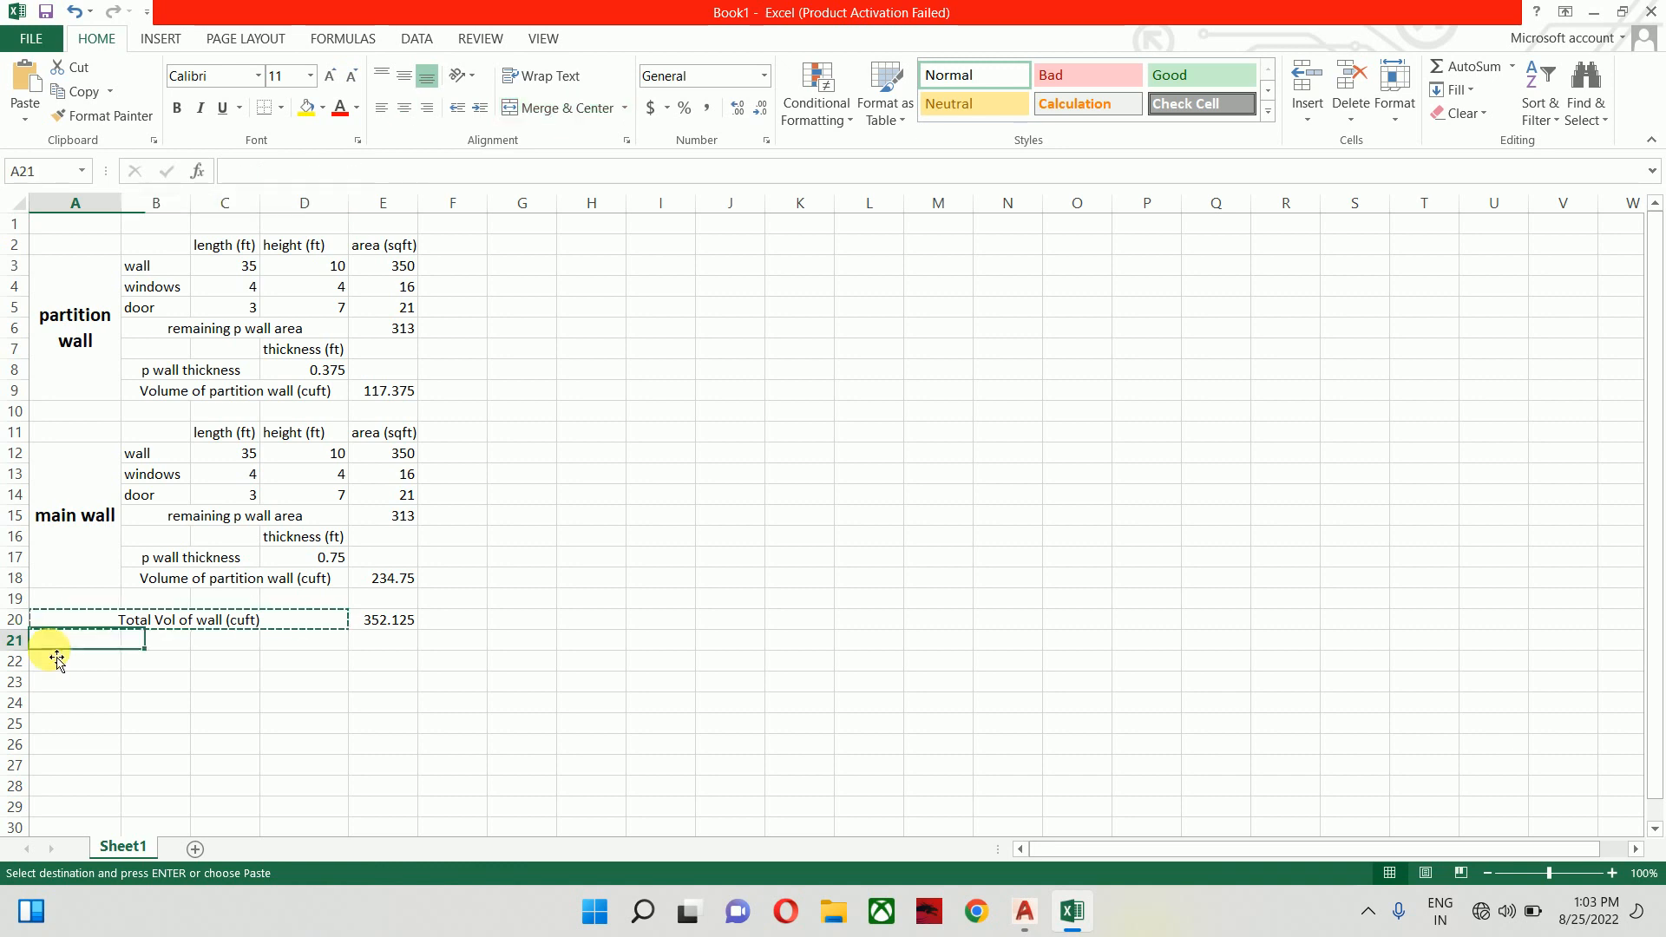
key("ctrl+v")
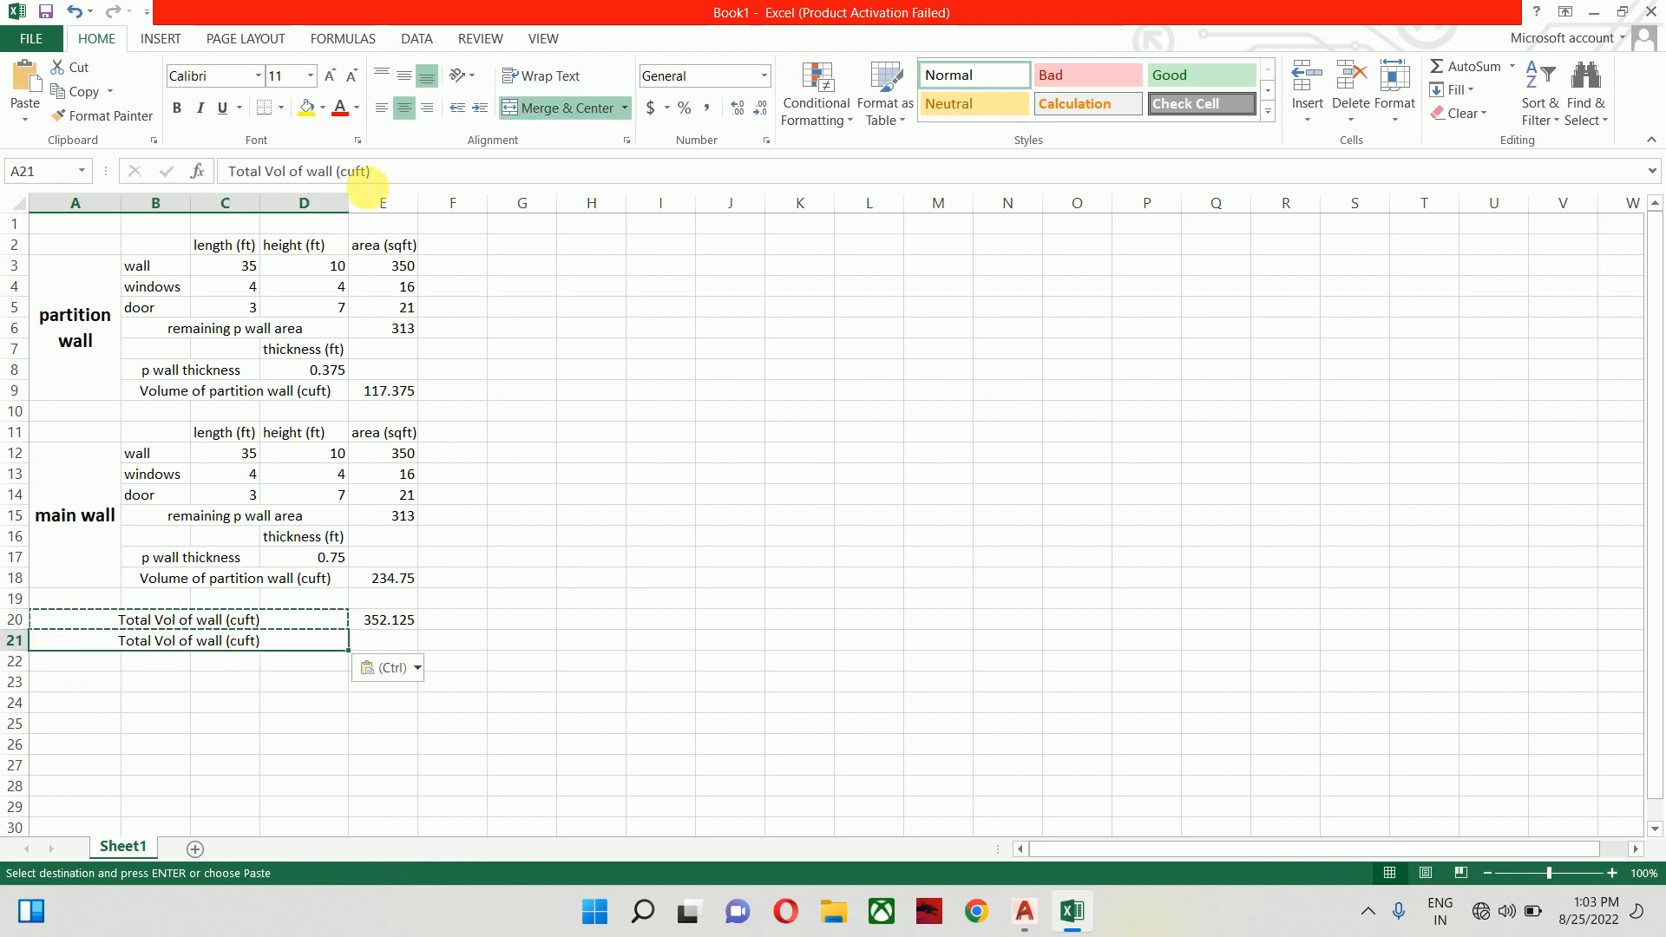
Change the unit in the row 21 label so that it reads "Total Vol of wall (cumtr)"
left_click(360, 171)
left_click_drag(367, 182, 371, 181)
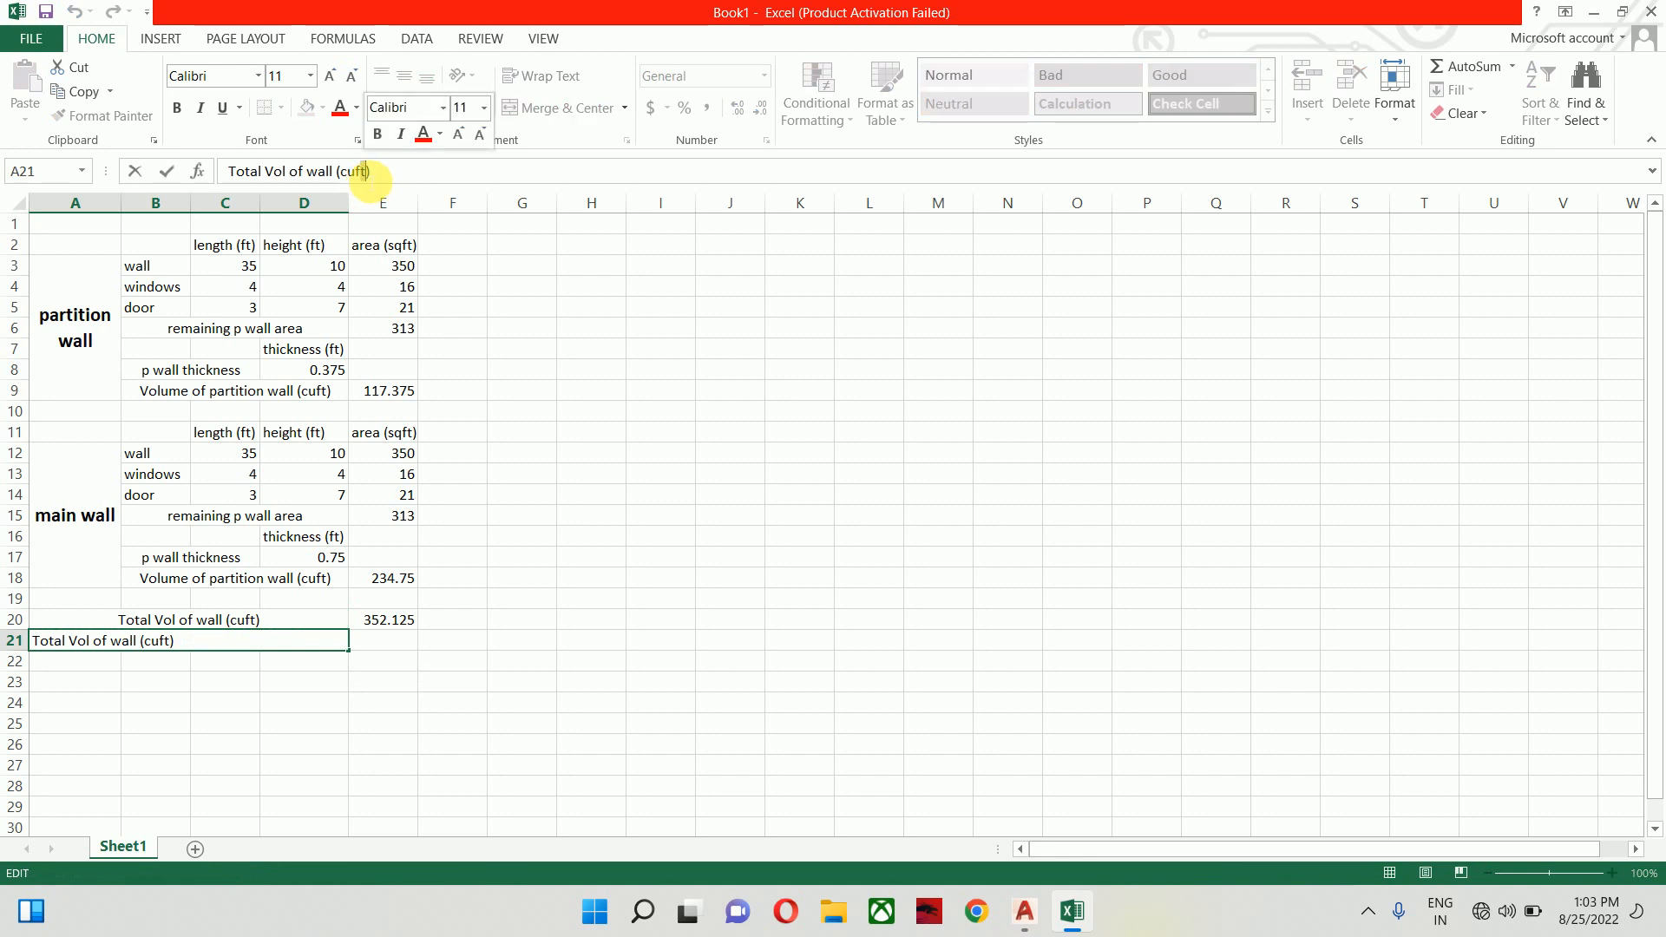
left_click(373, 183)
key("BackSpace")
key("BackSpace")
key("BackSpace")
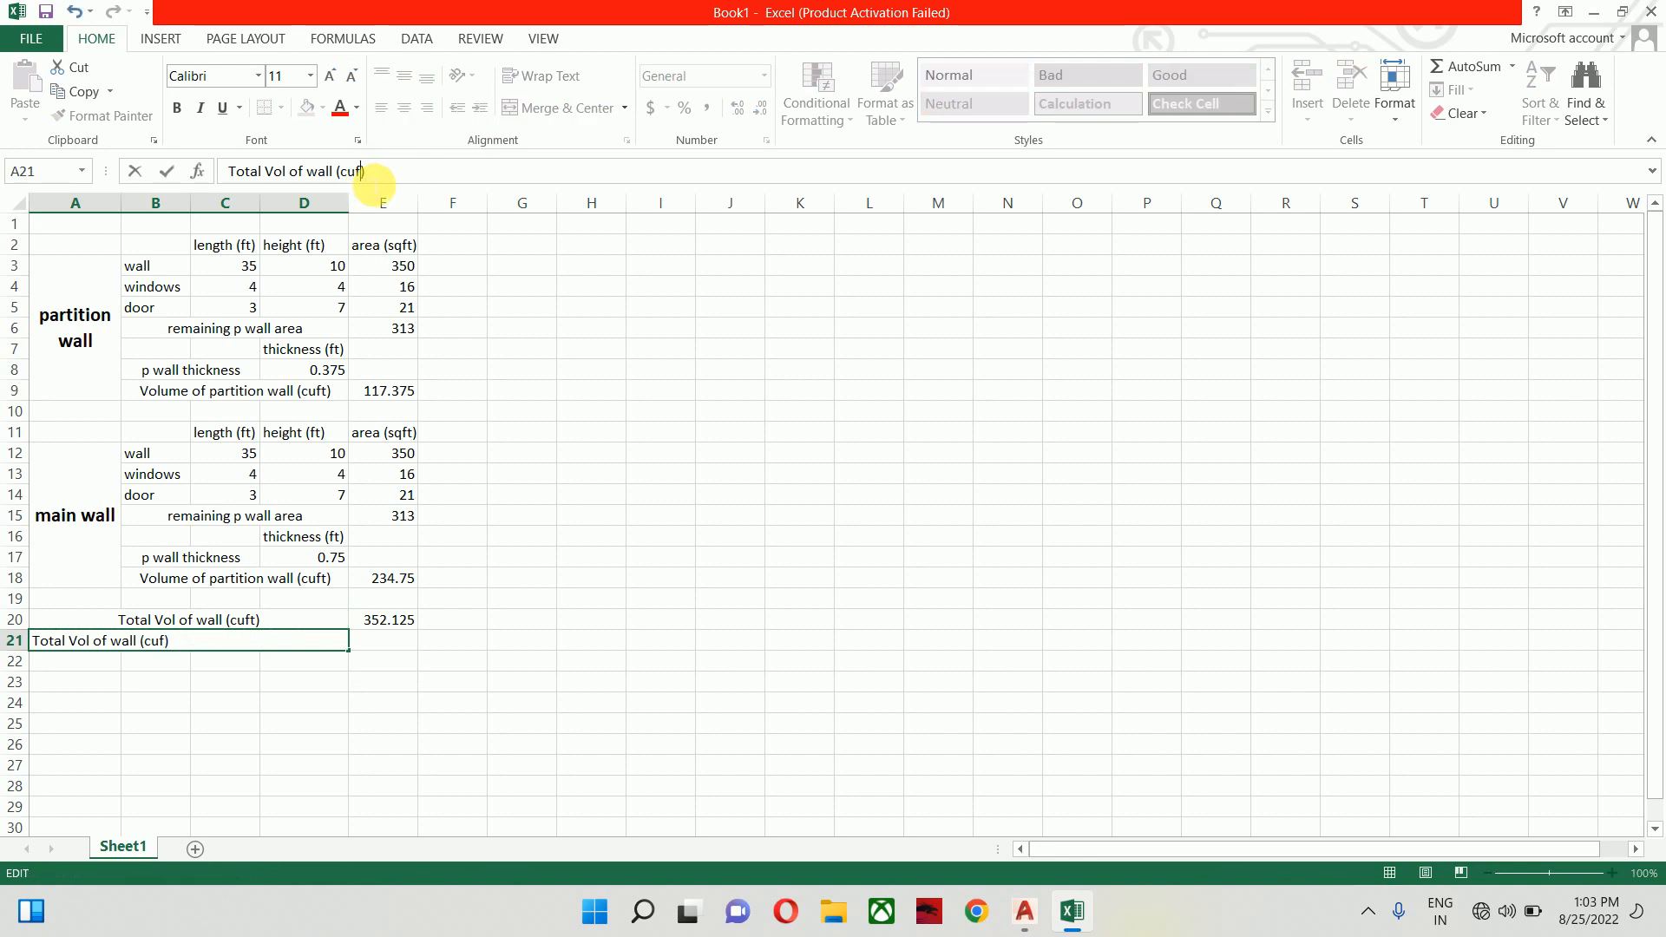
type("umtr")
key("Return")
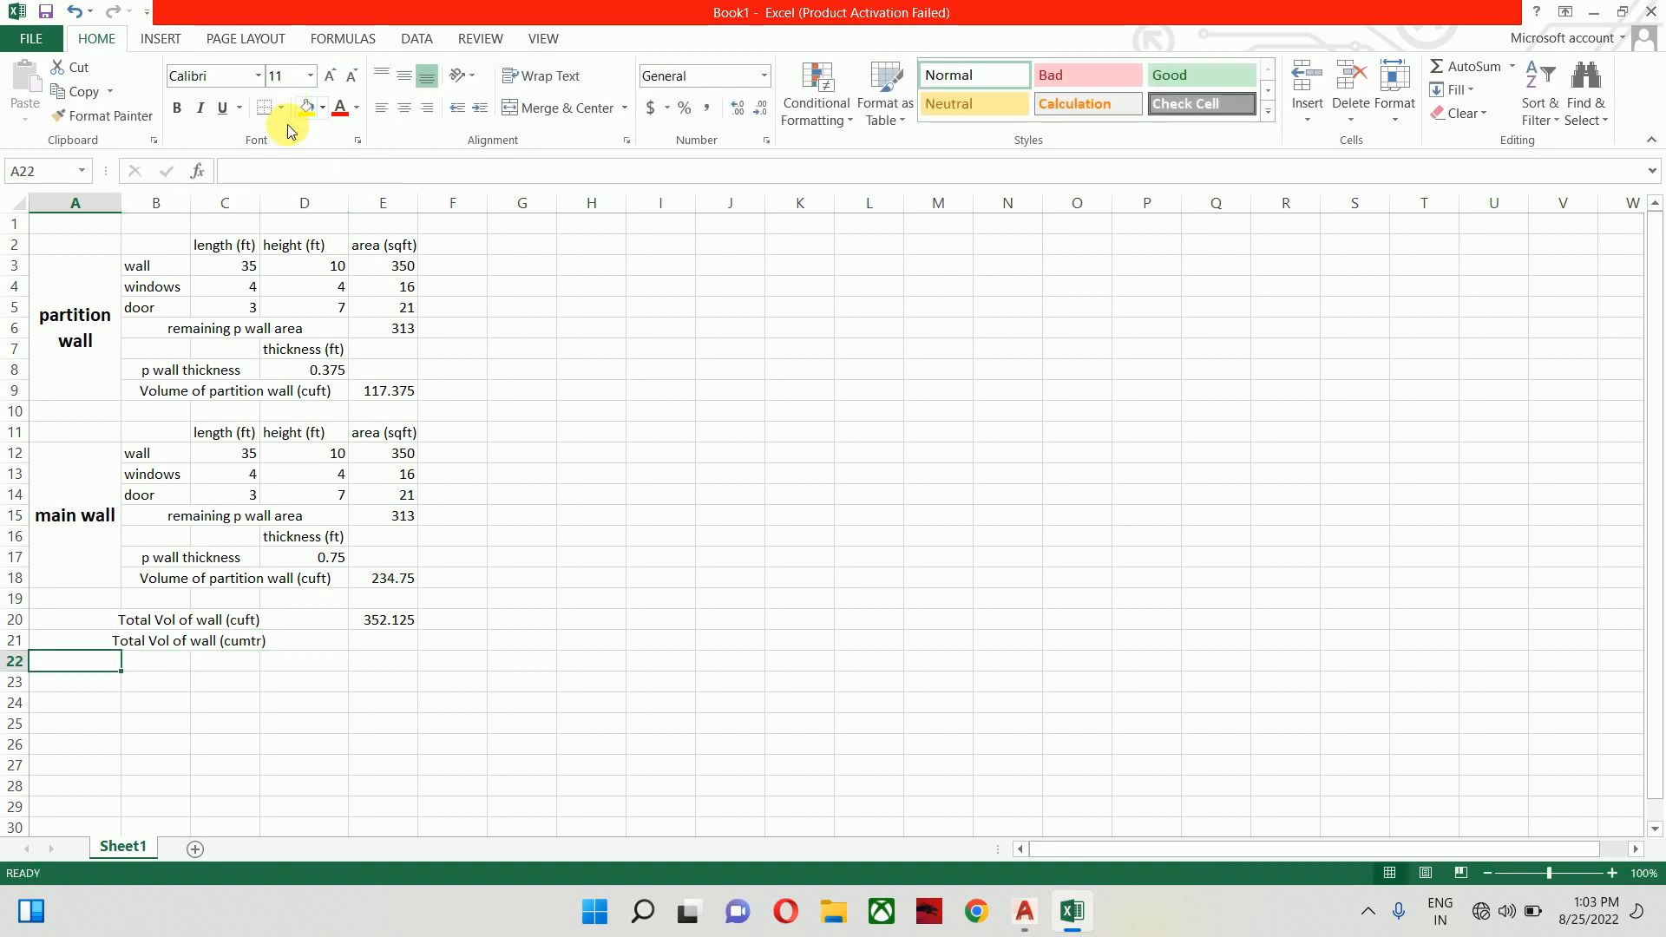
Begin a formula in E21 for the total wall volume in cubic metres
left_click(394, 648)
type("=")
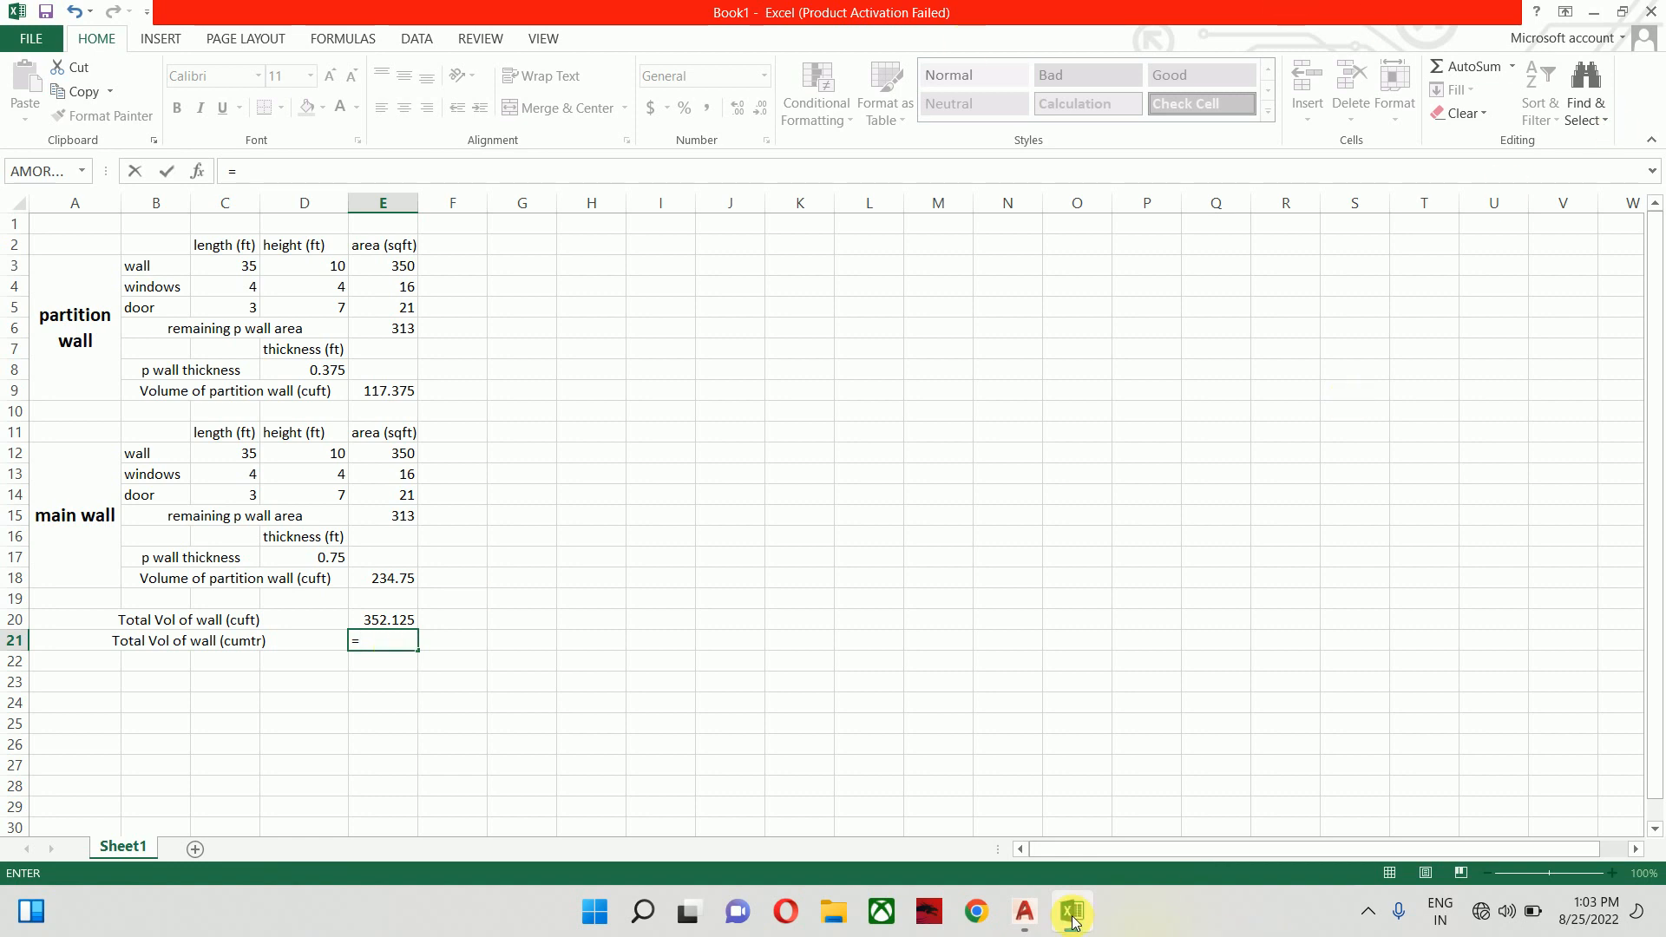
Open the list of available Wi-Fi networks and connect the computer to NG_5G
left_click(1490, 909)
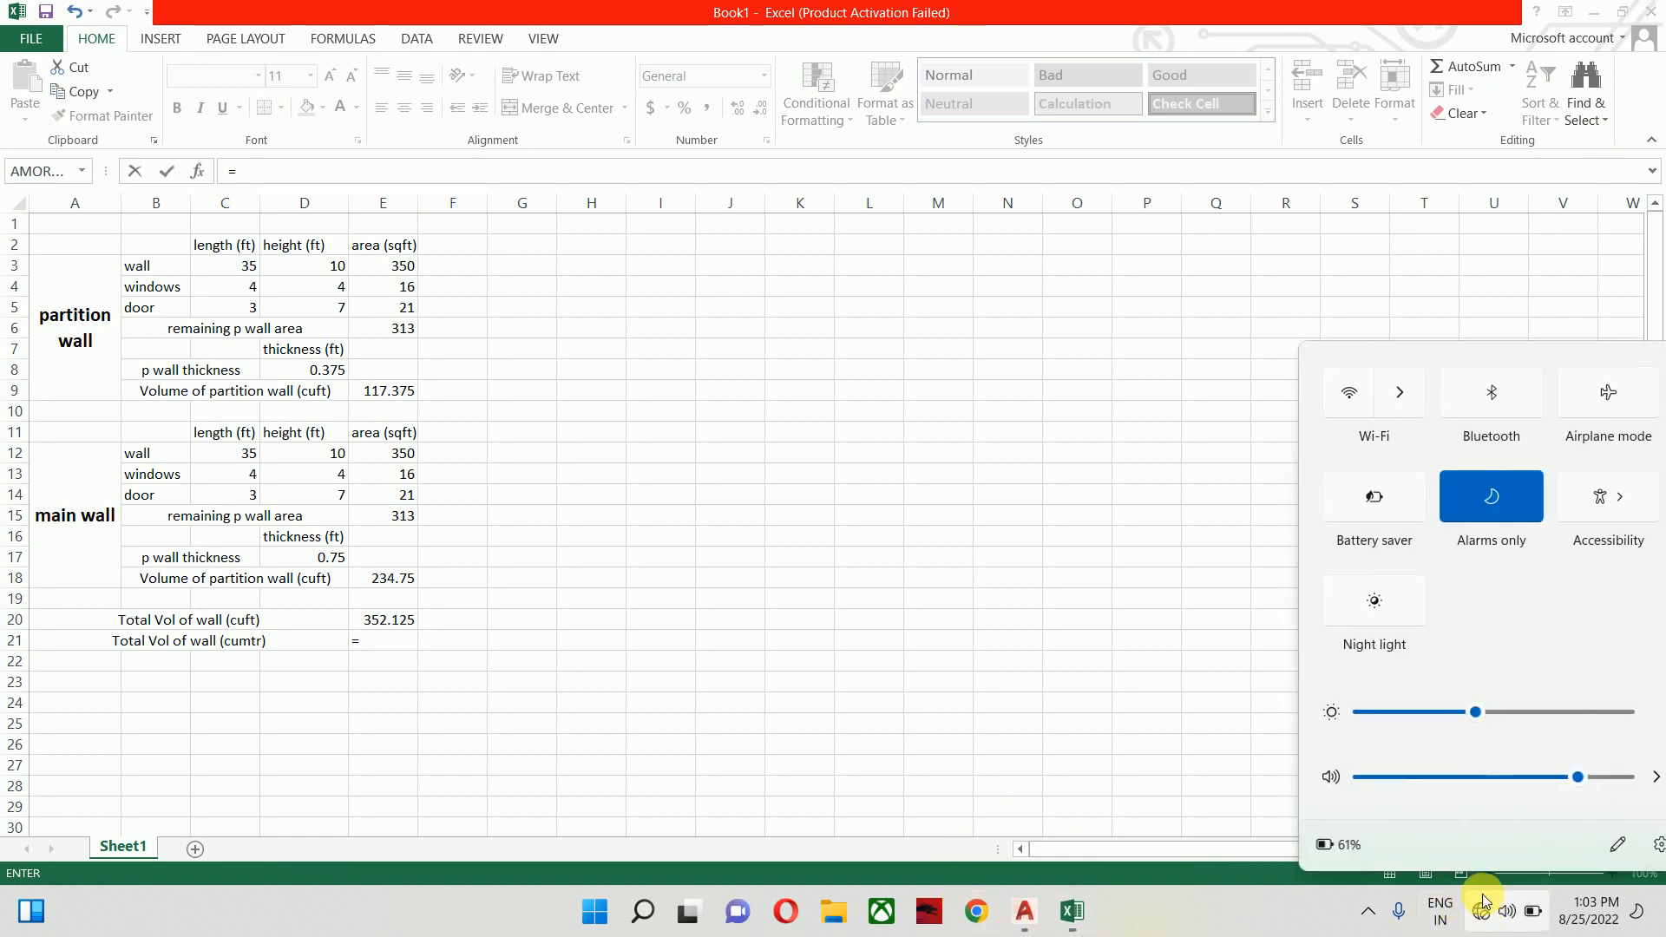
left_click(1359, 400)
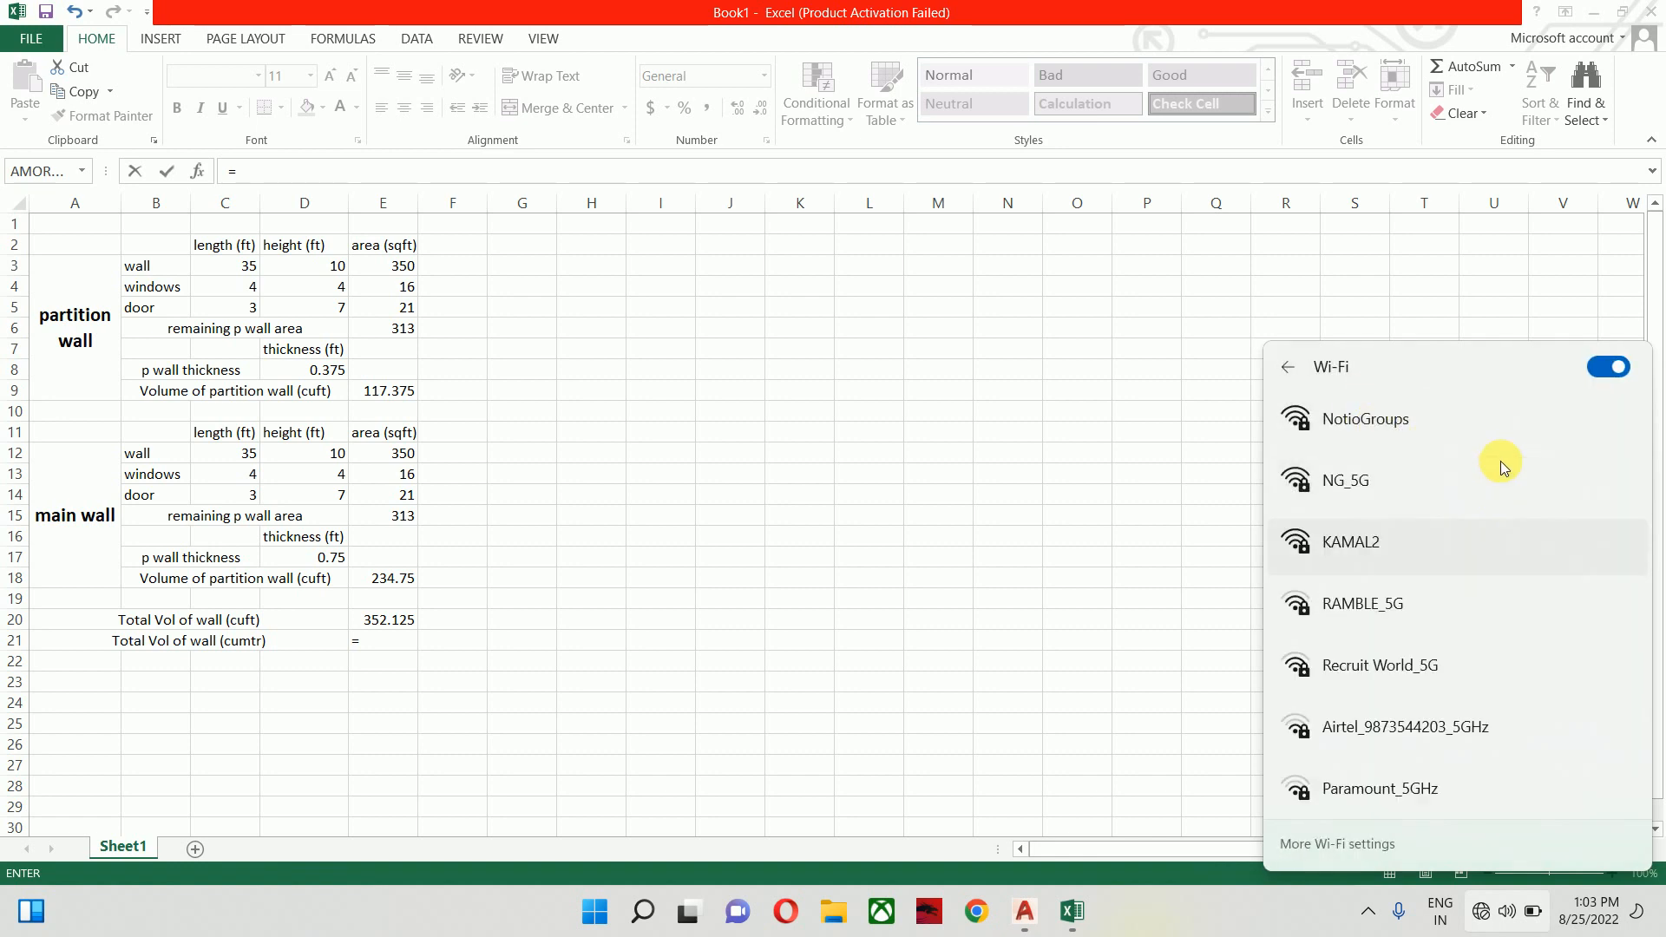
left_click(1425, 468)
left_click(1553, 572)
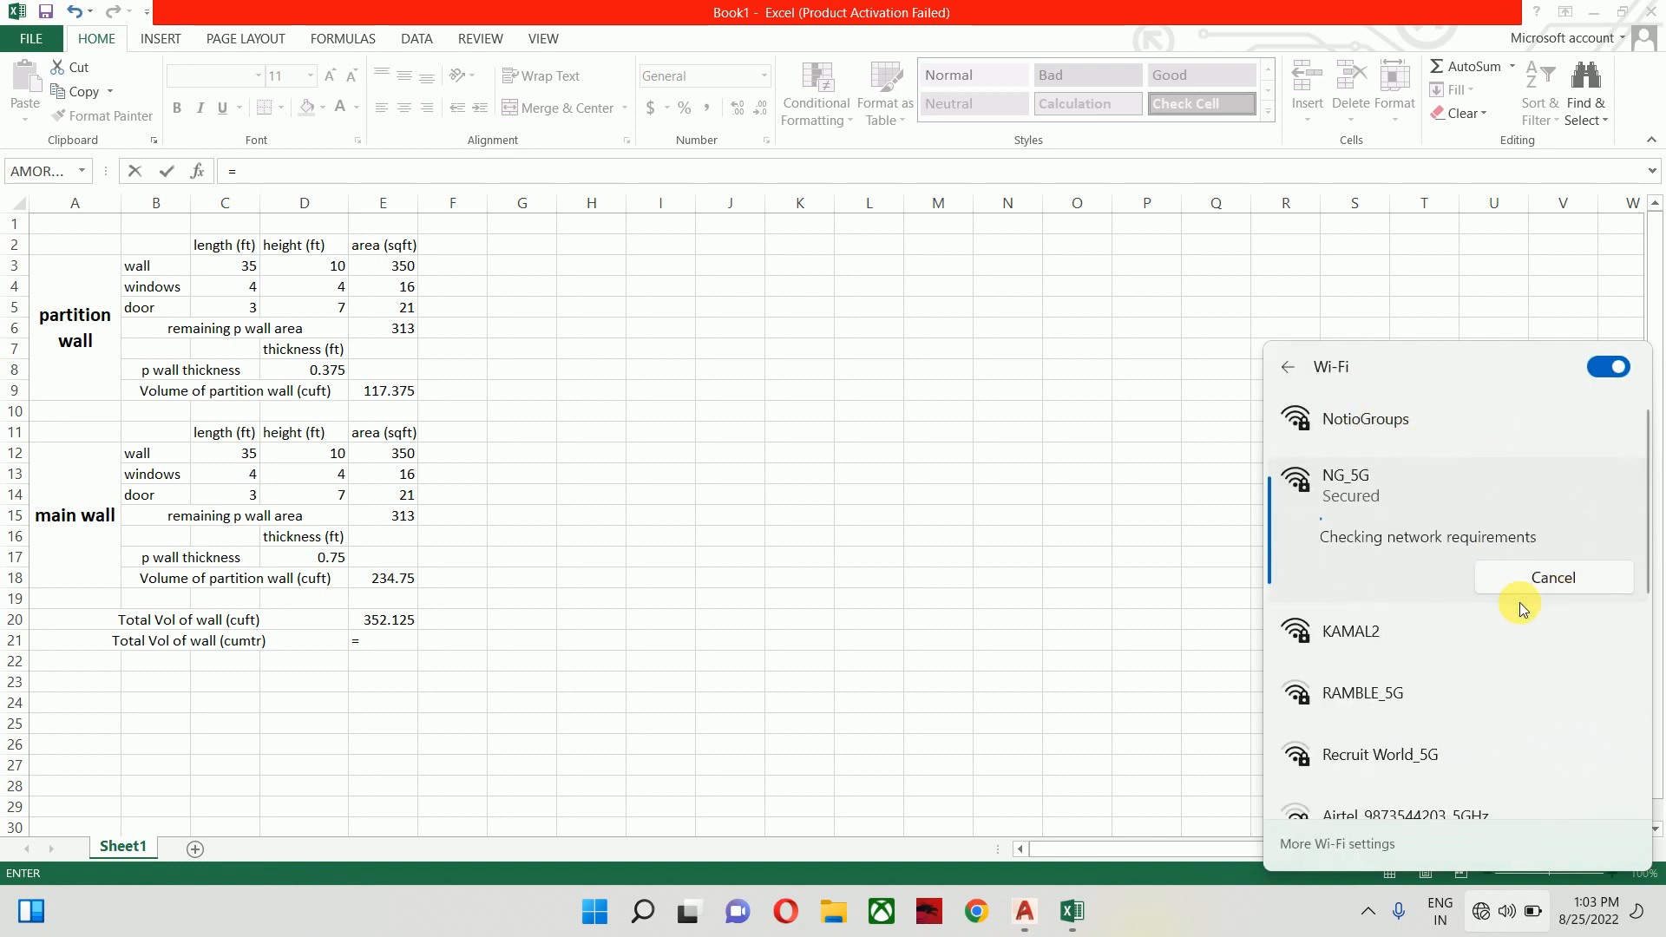
left_click(1216, 911)
left_click(975, 913)
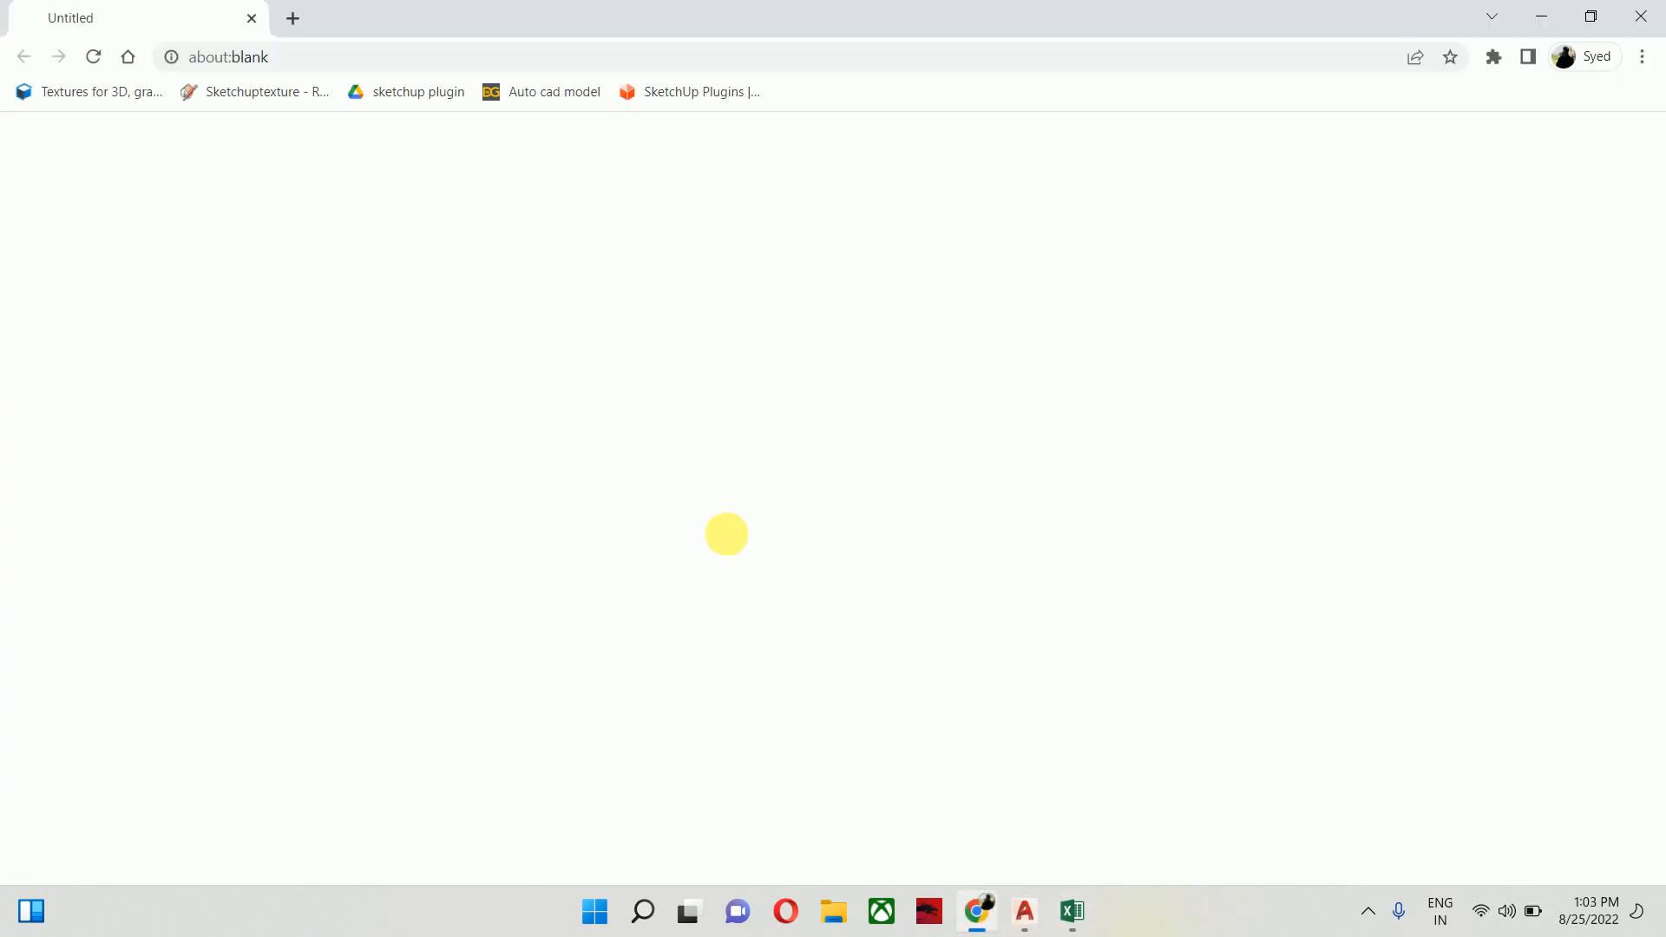
left_click(1541, 16)
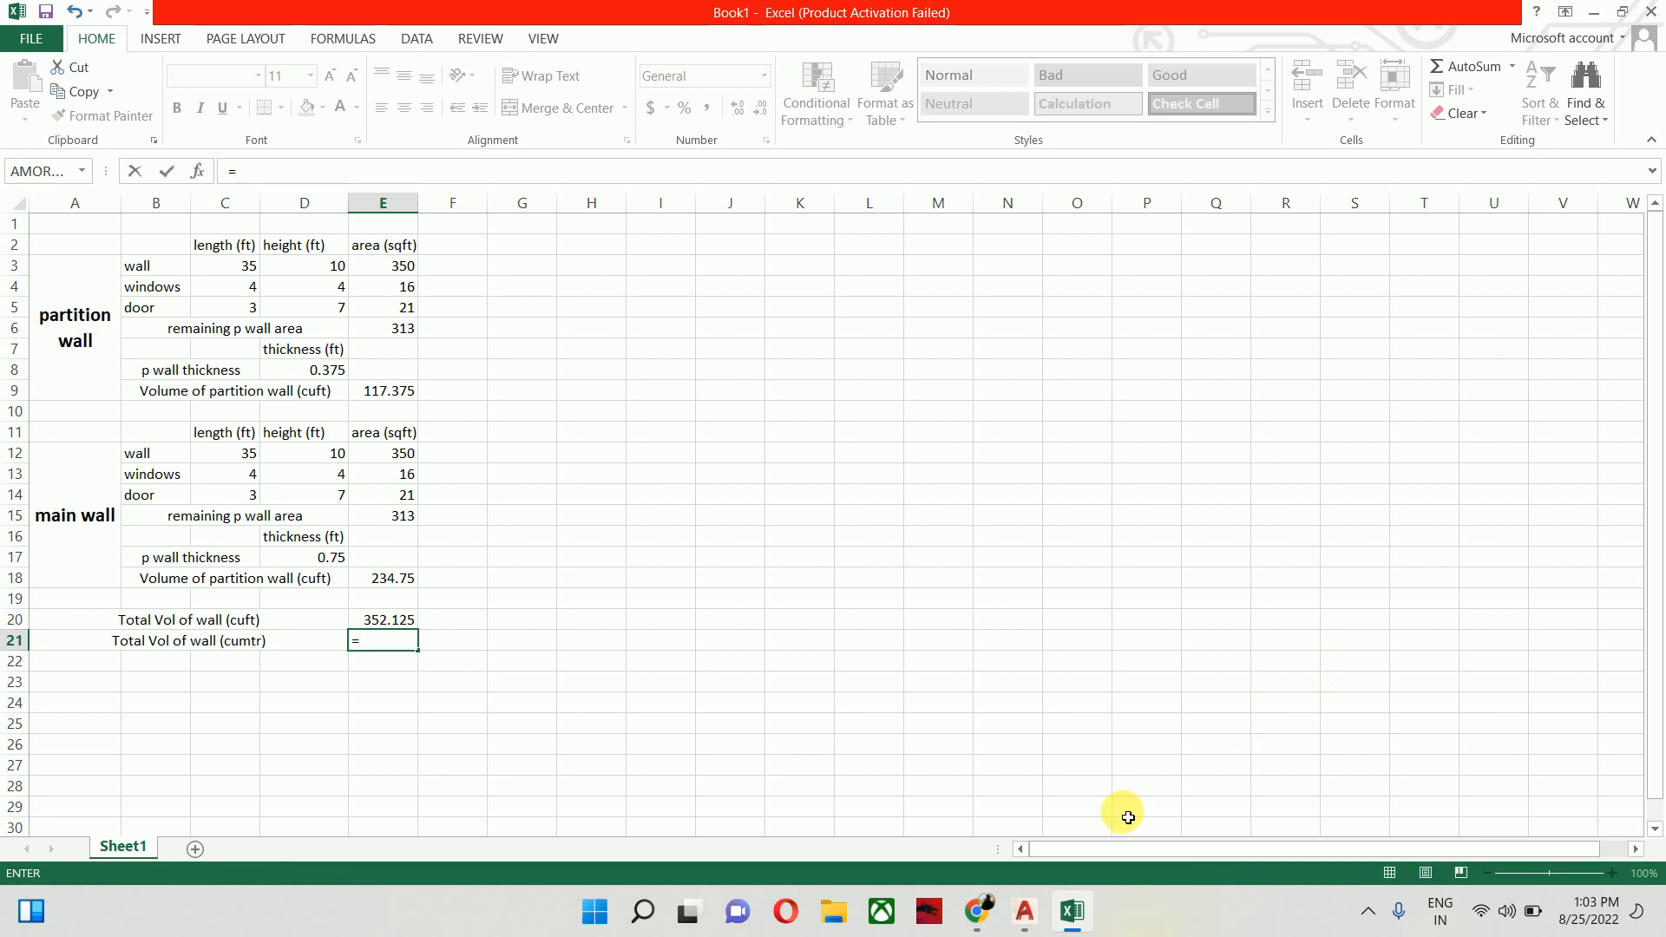
Switch to the AutoCAD drawing and open the QuickCalc calculator
mouse_move(1025, 919)
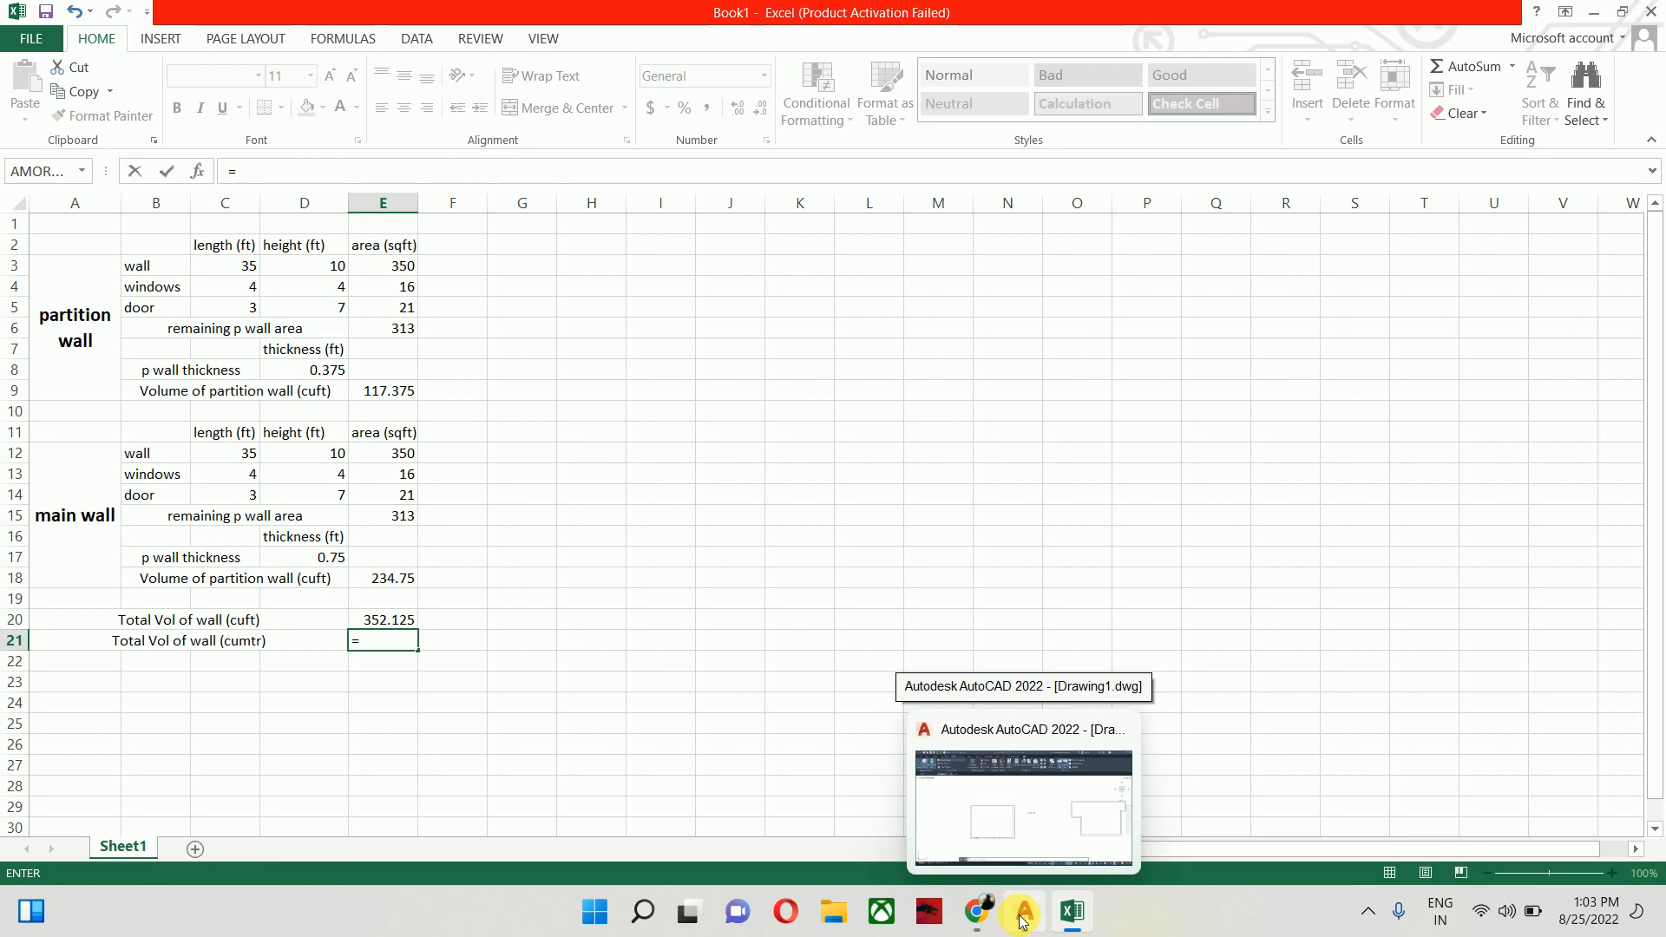
left_click(1020, 920)
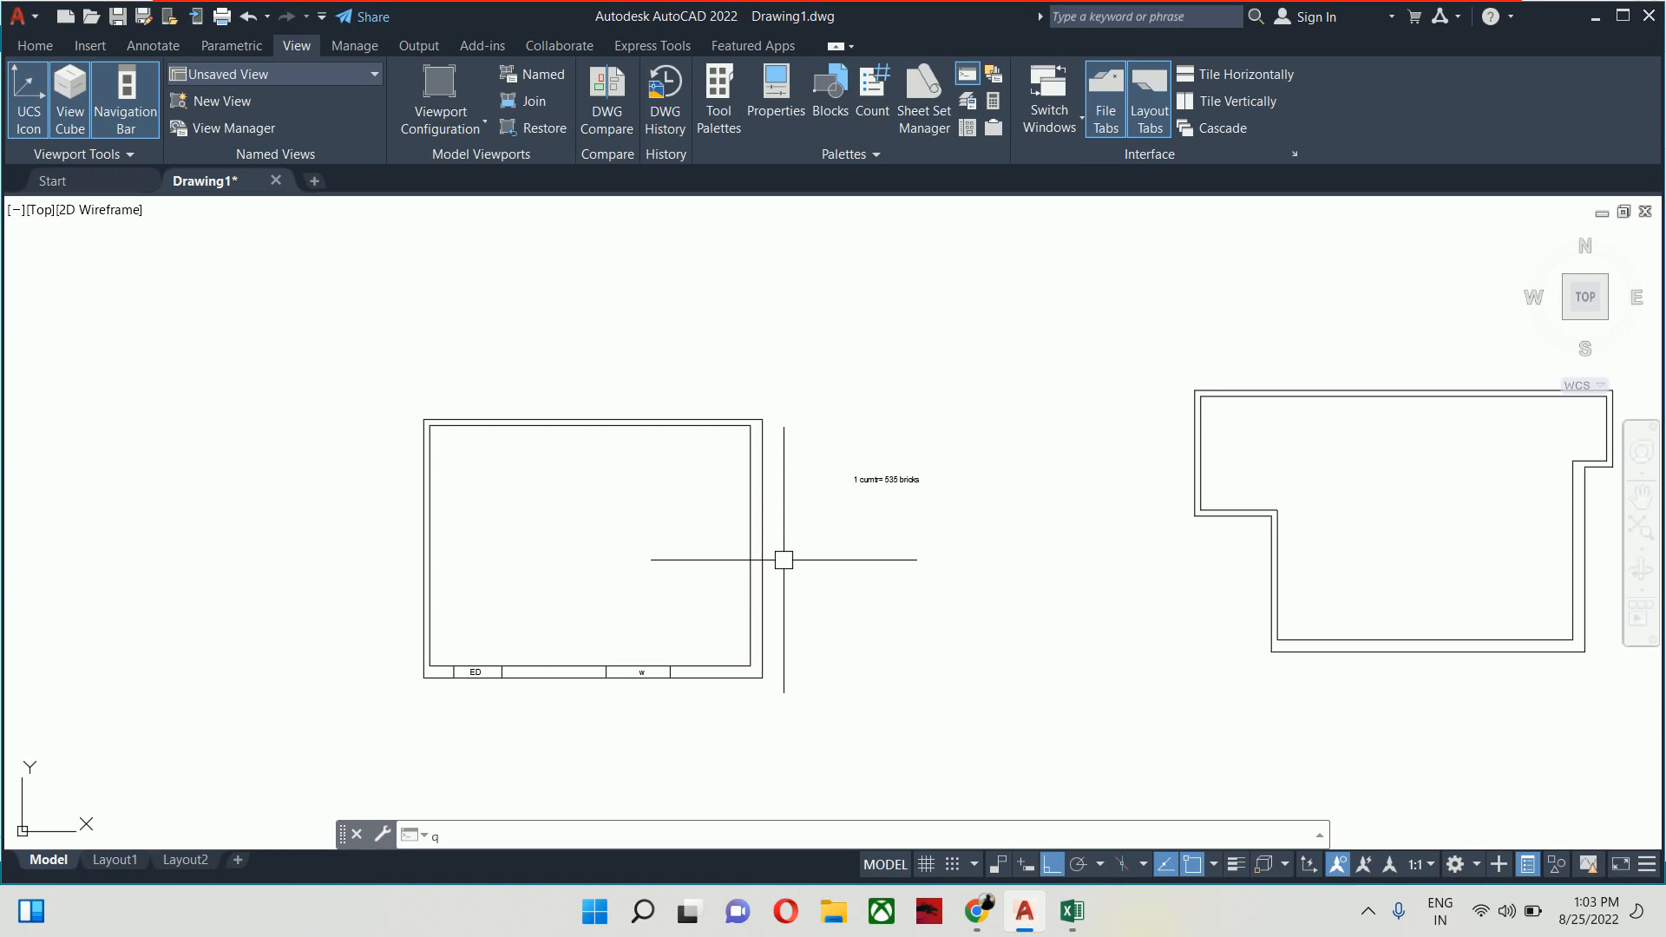
type("qc")
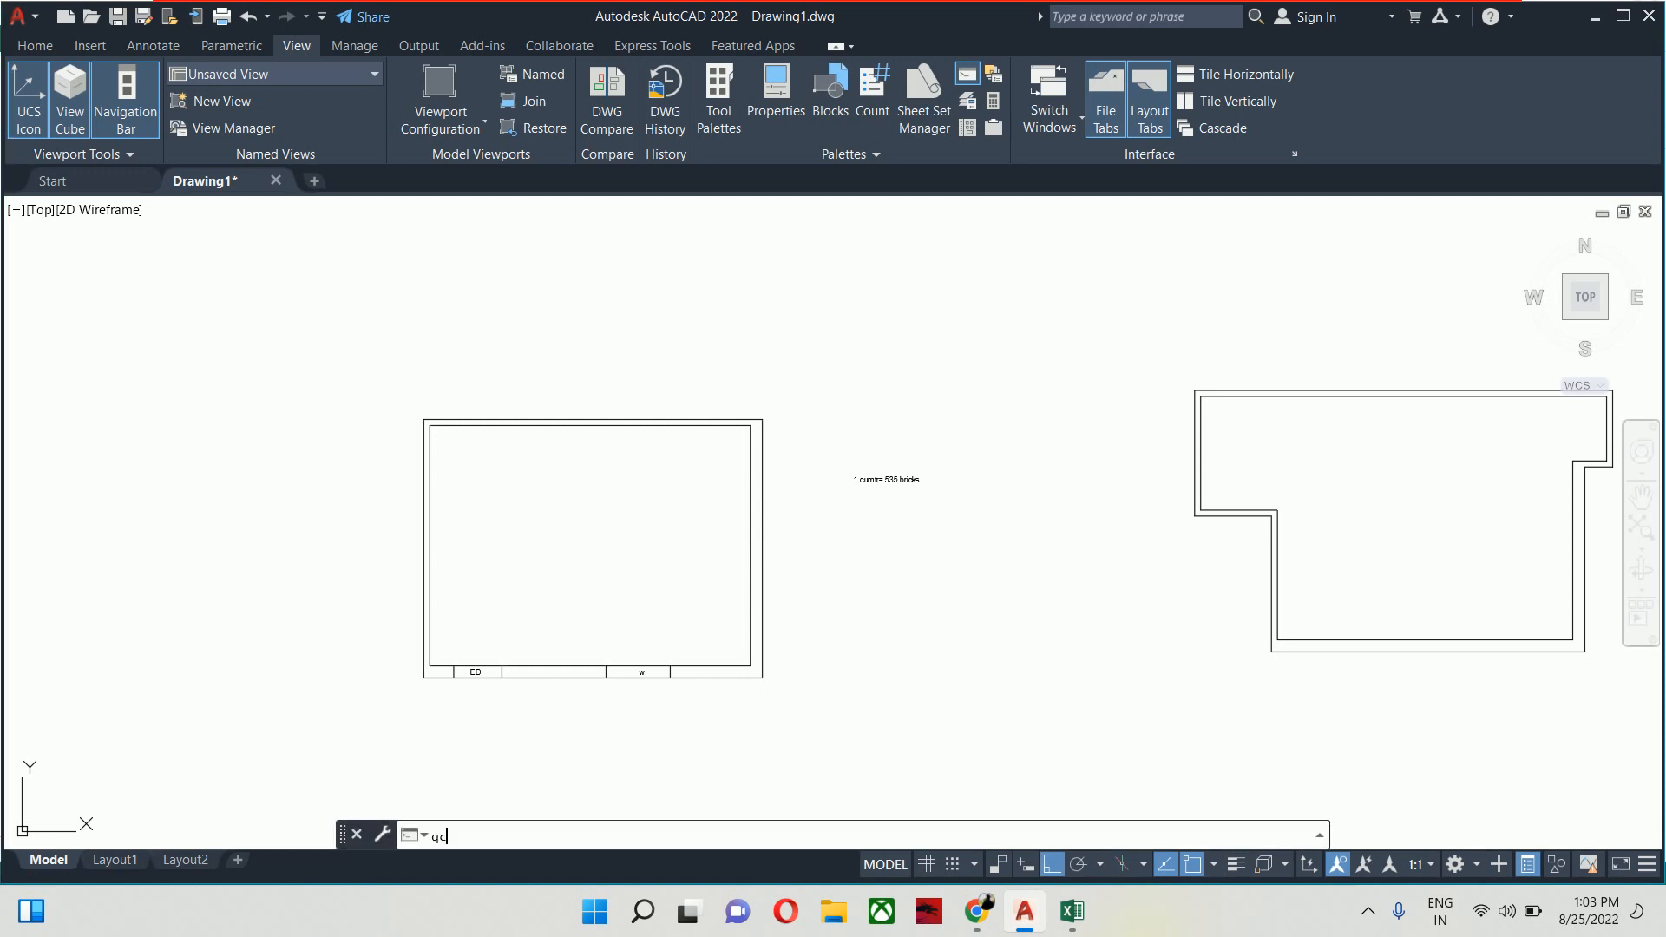
key("Return")
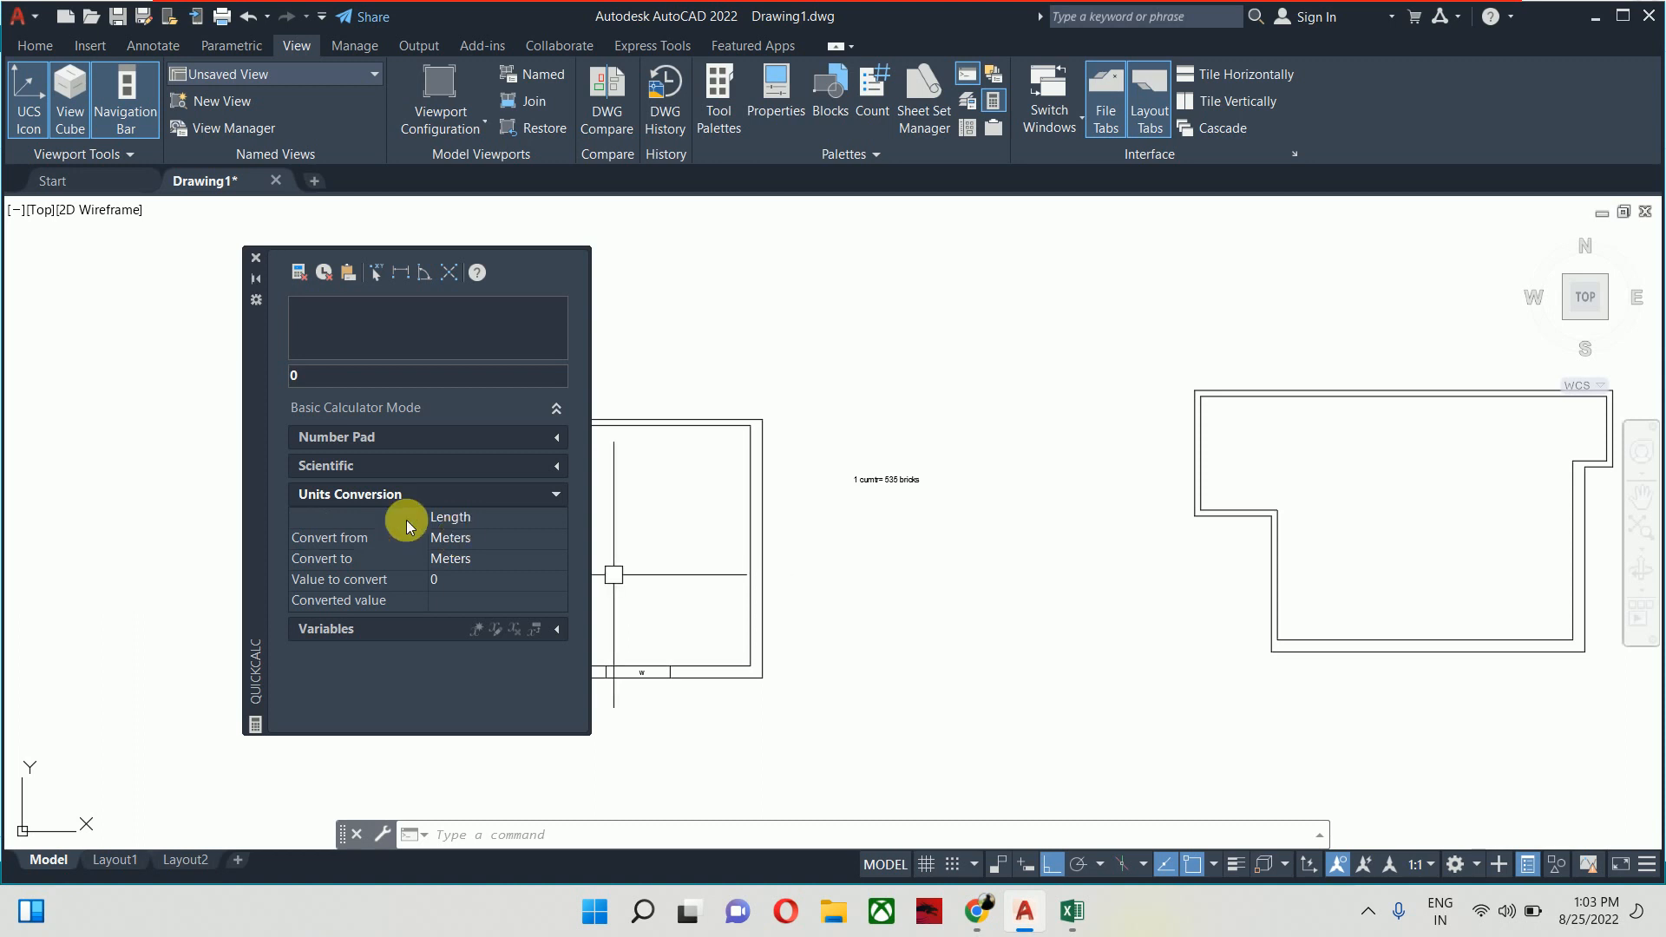
left_click(550, 491)
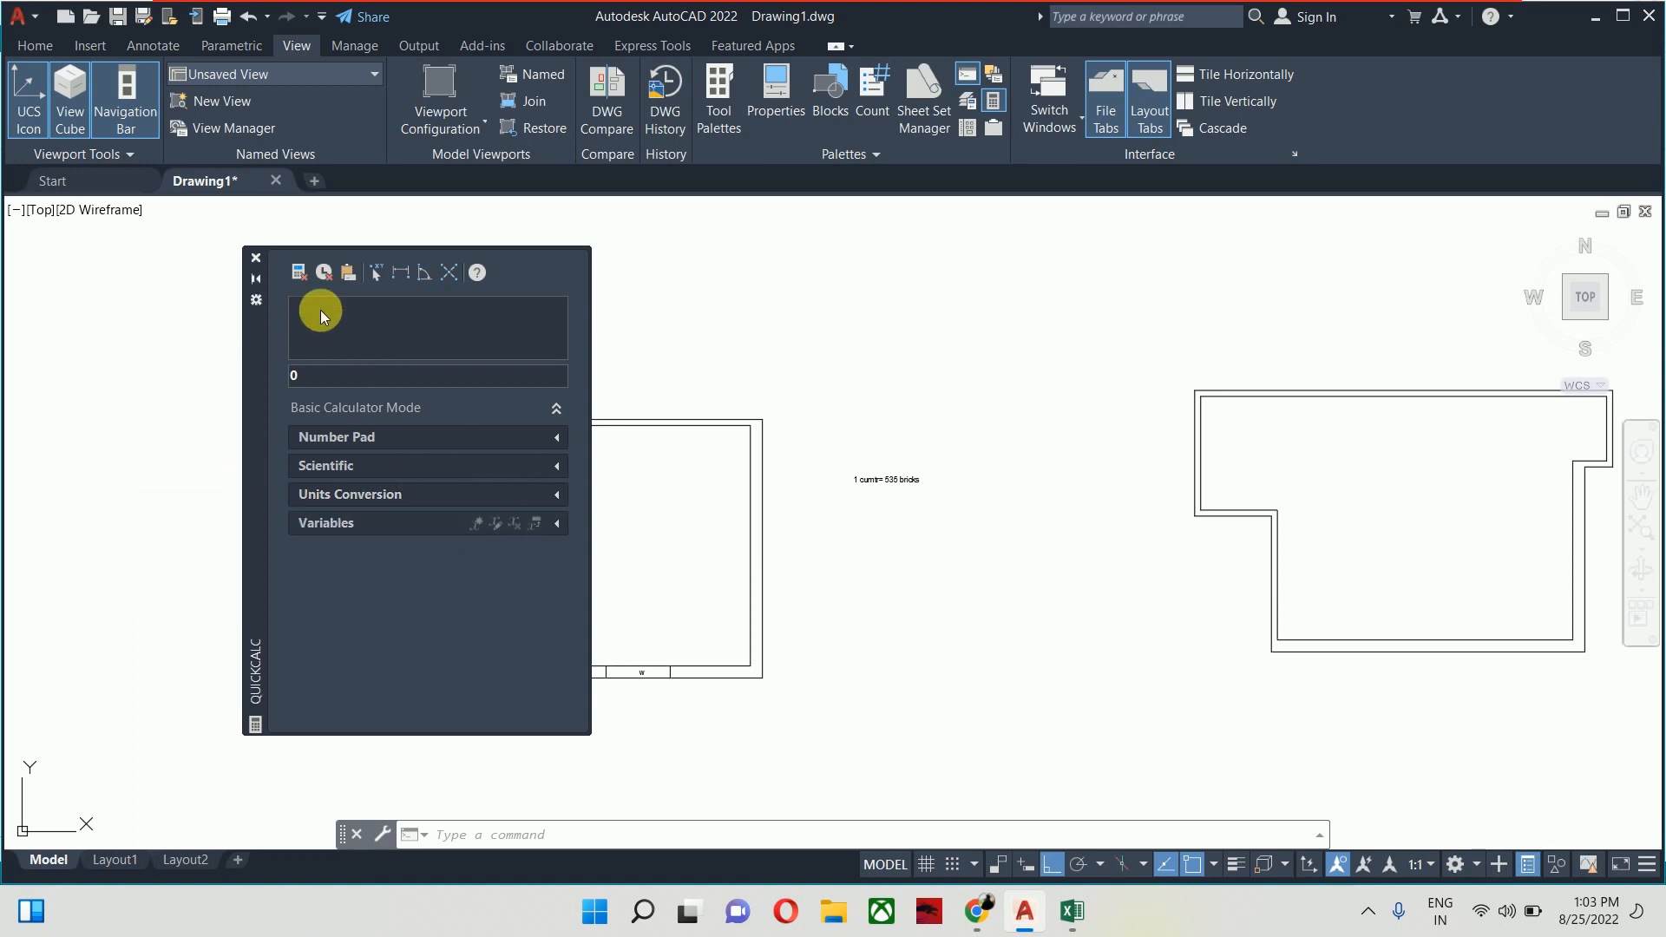
left_click(558, 439)
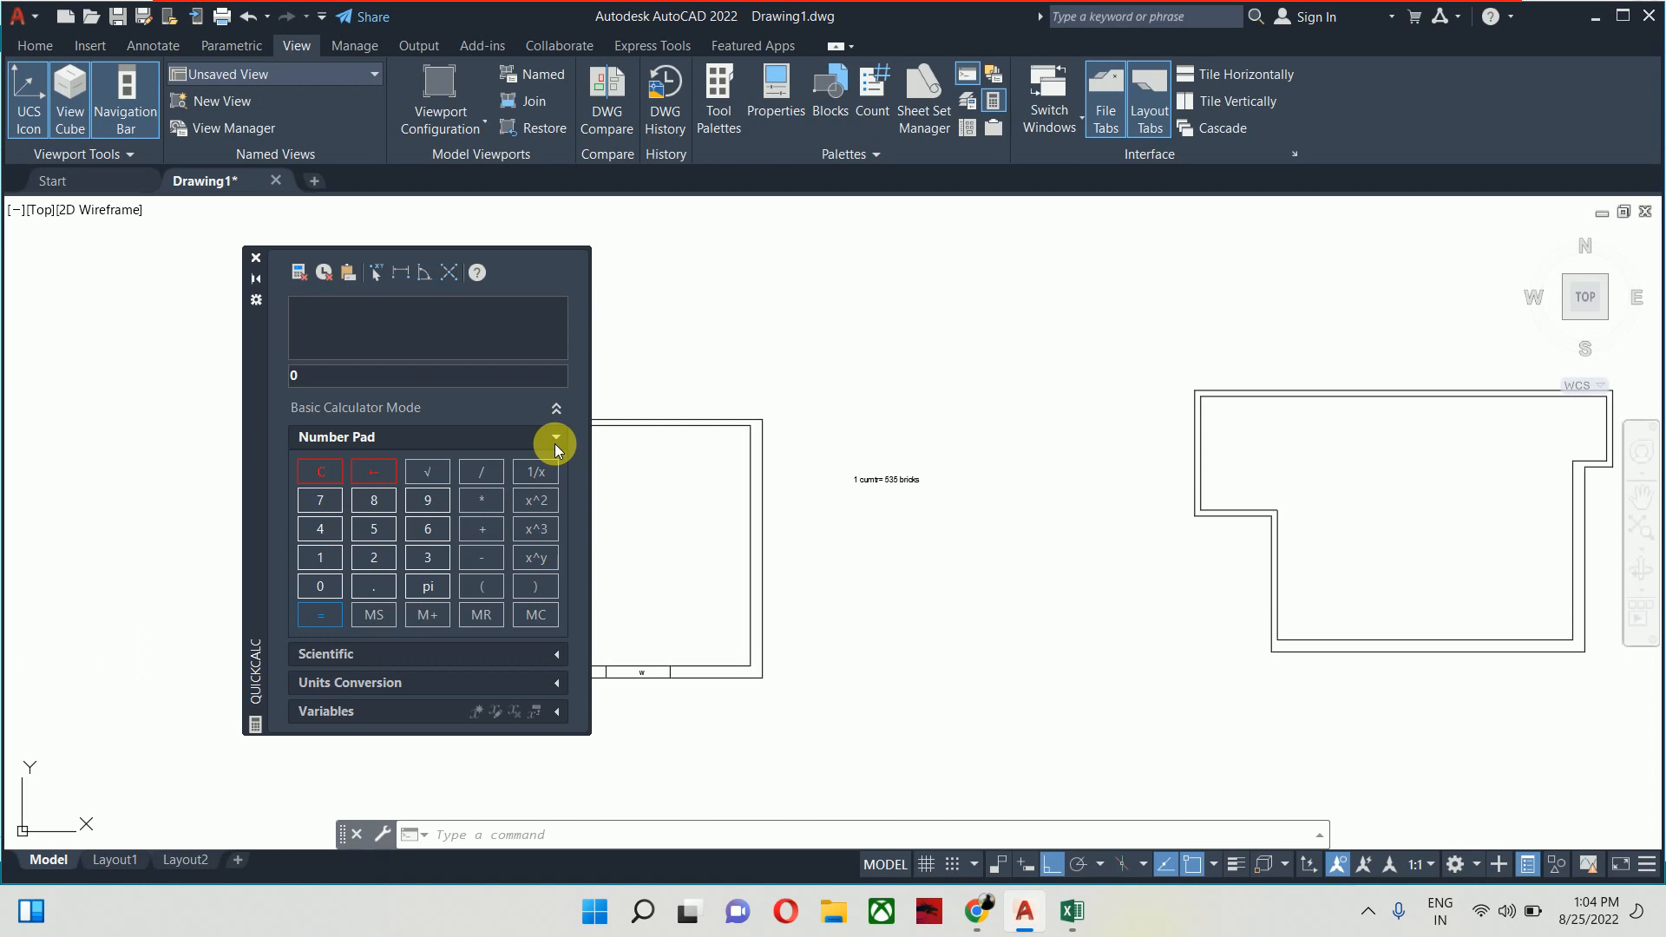
left_click(555, 440)
left_click(554, 501)
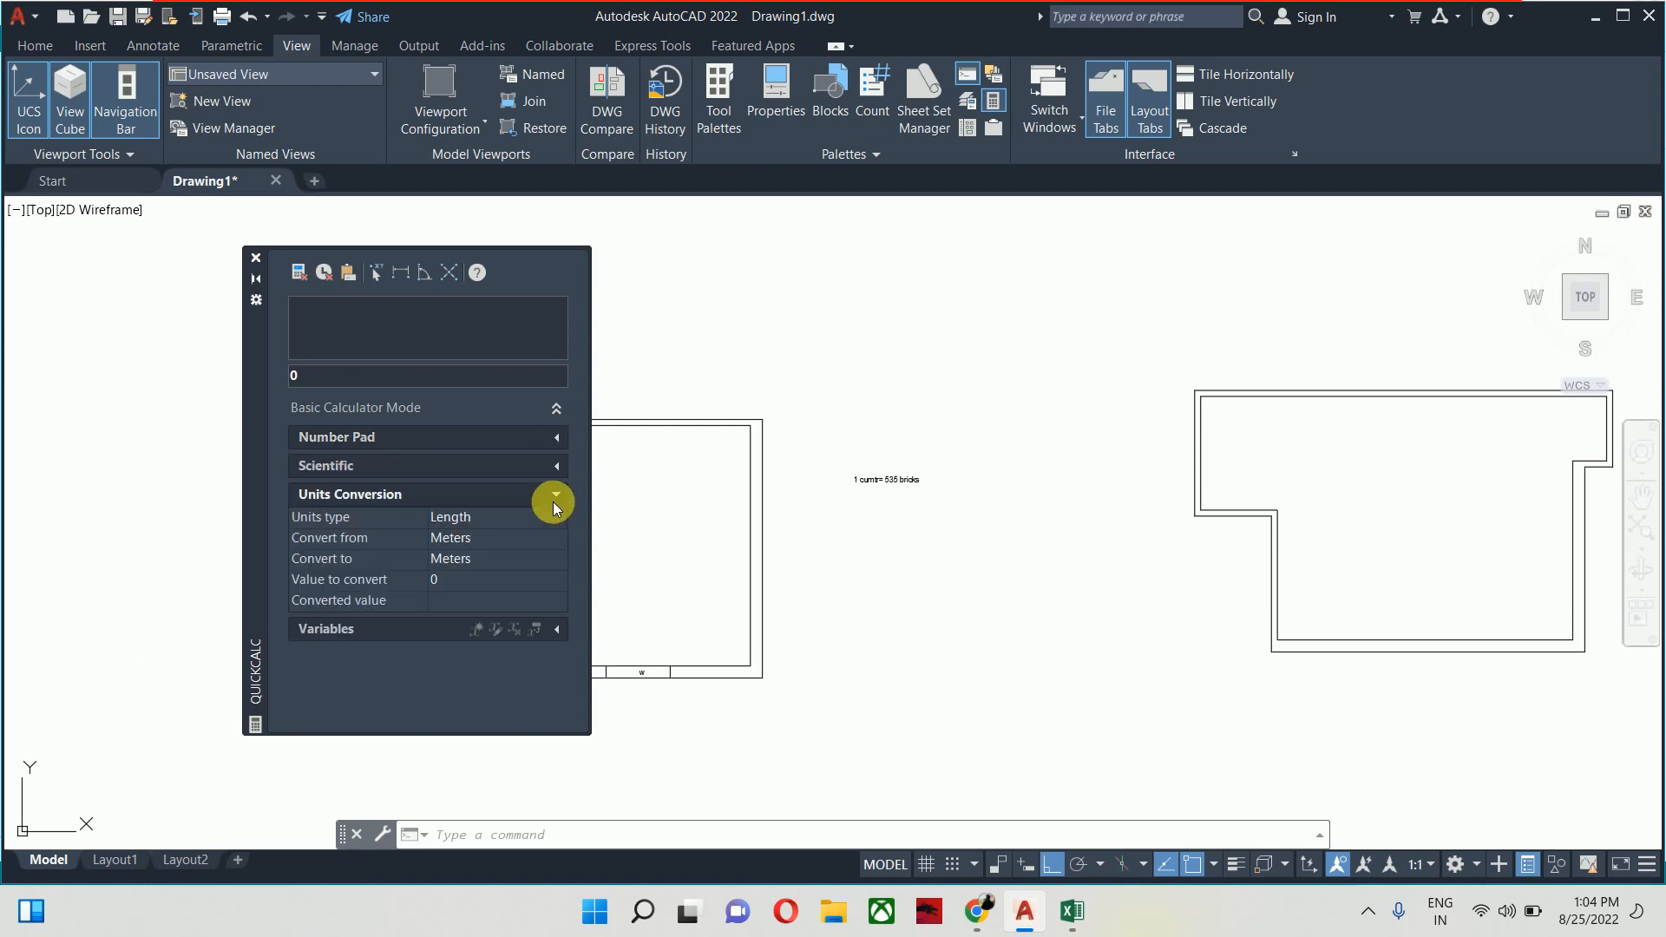
Set up a volume units conversion of the value 1 from cubic feet to cubic meters in QuickCalc
left_click(496, 539)
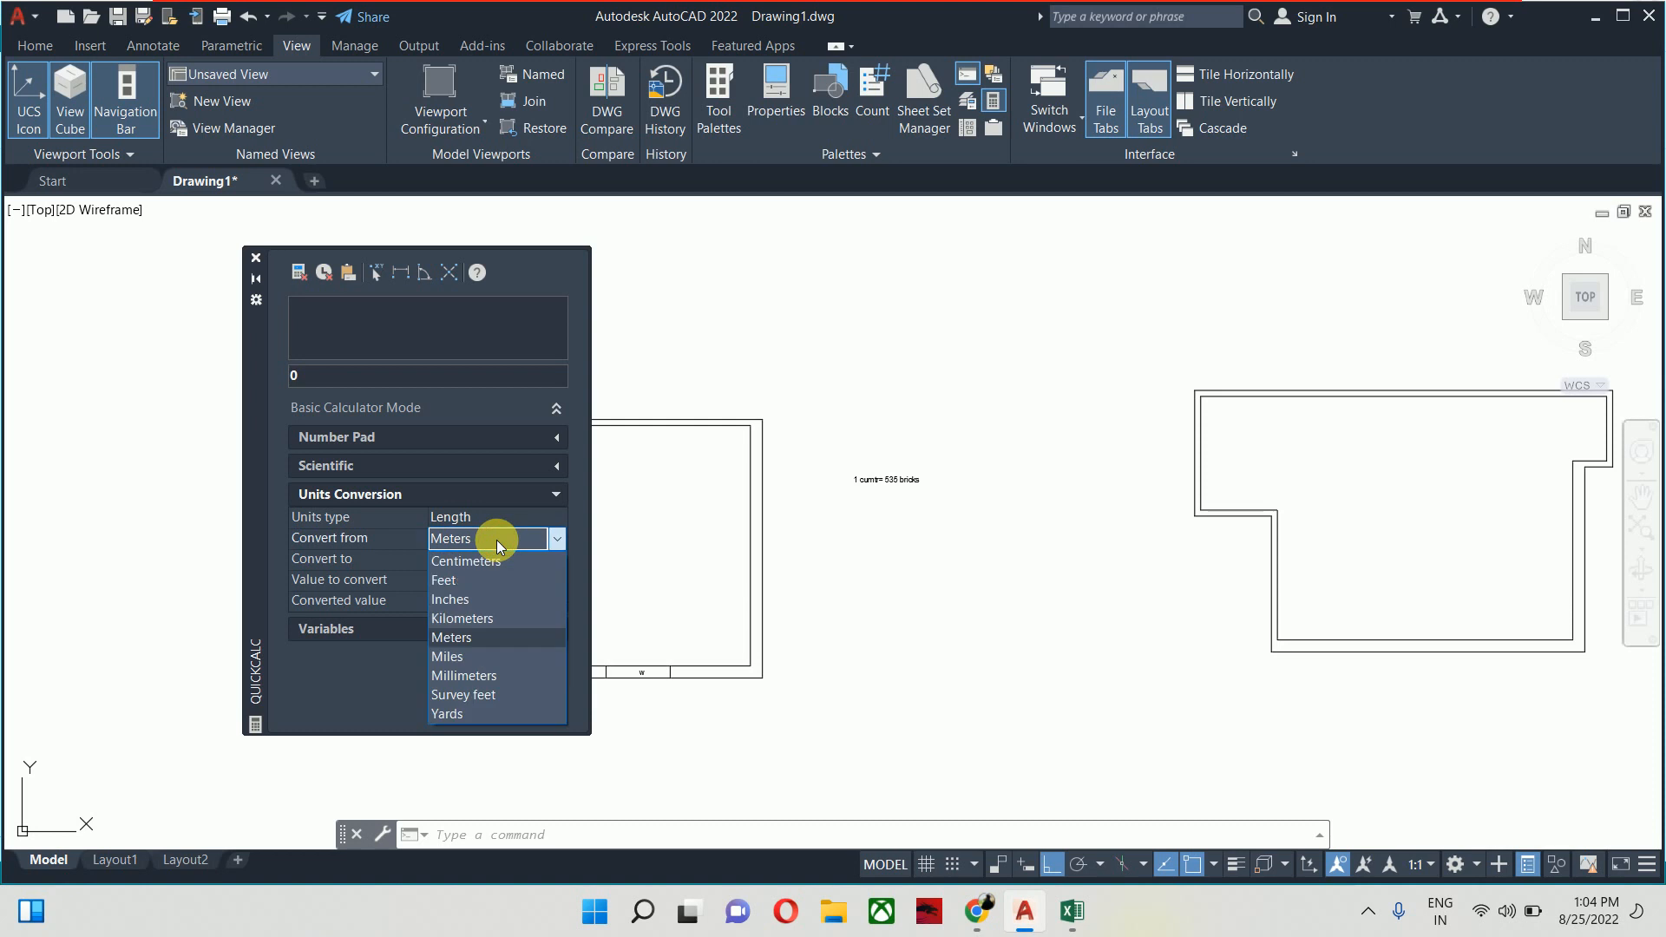
left_click(446, 580)
left_click(472, 580)
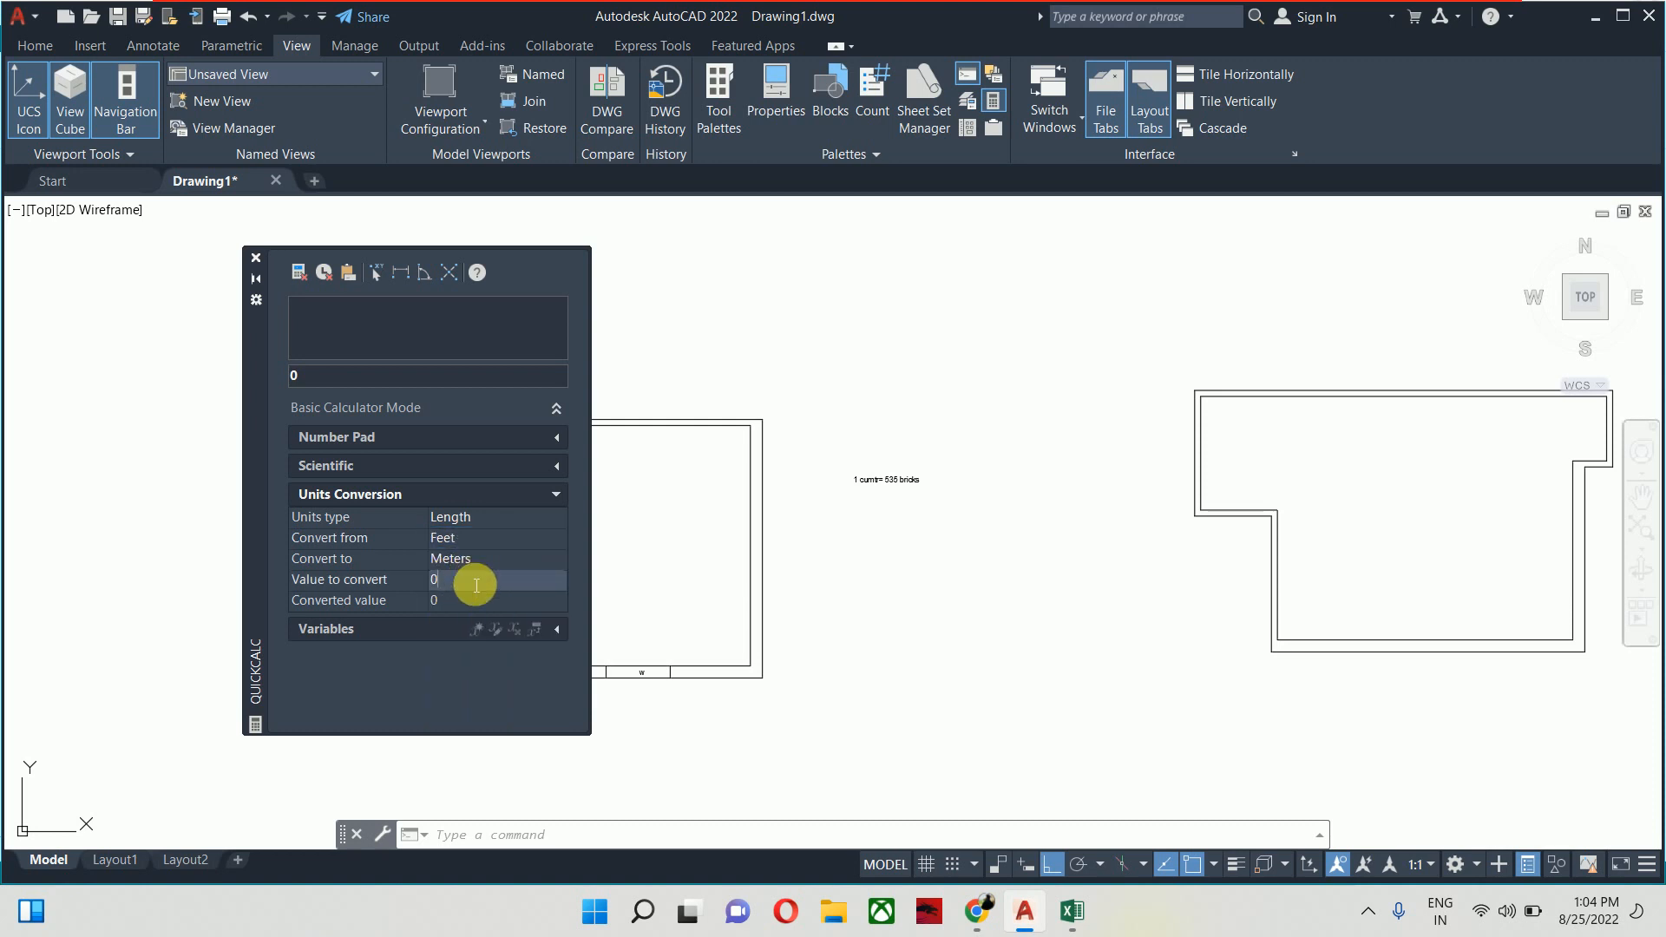
key("BackSpace")
type("1")
left_click(474, 520)
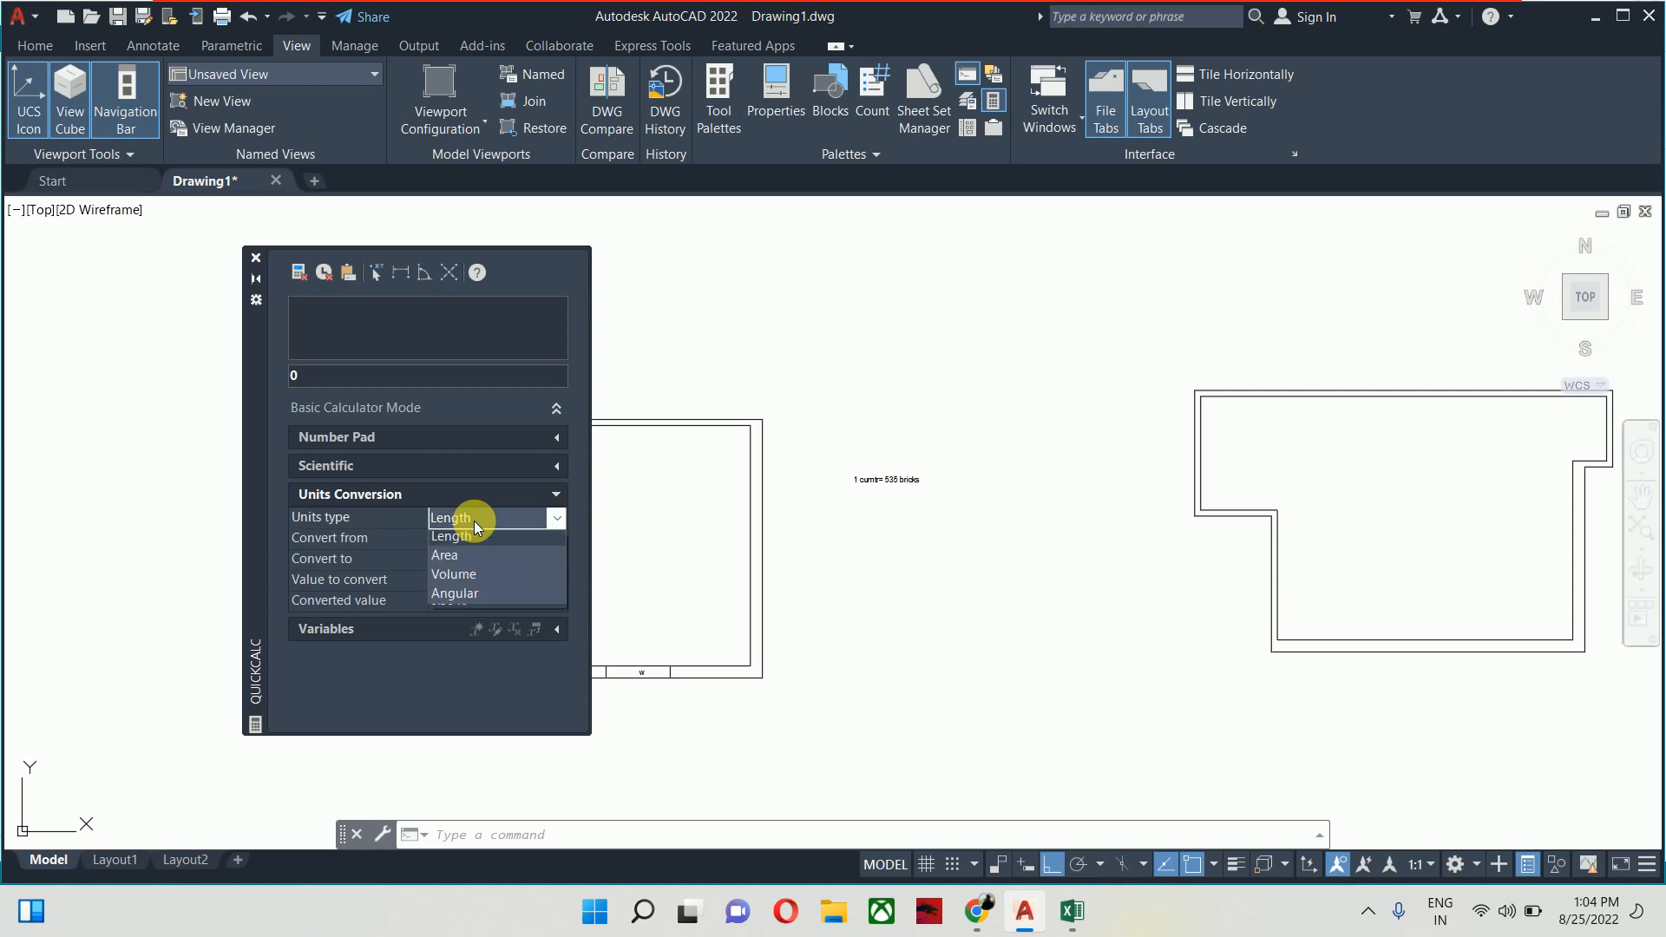
left_click(457, 579)
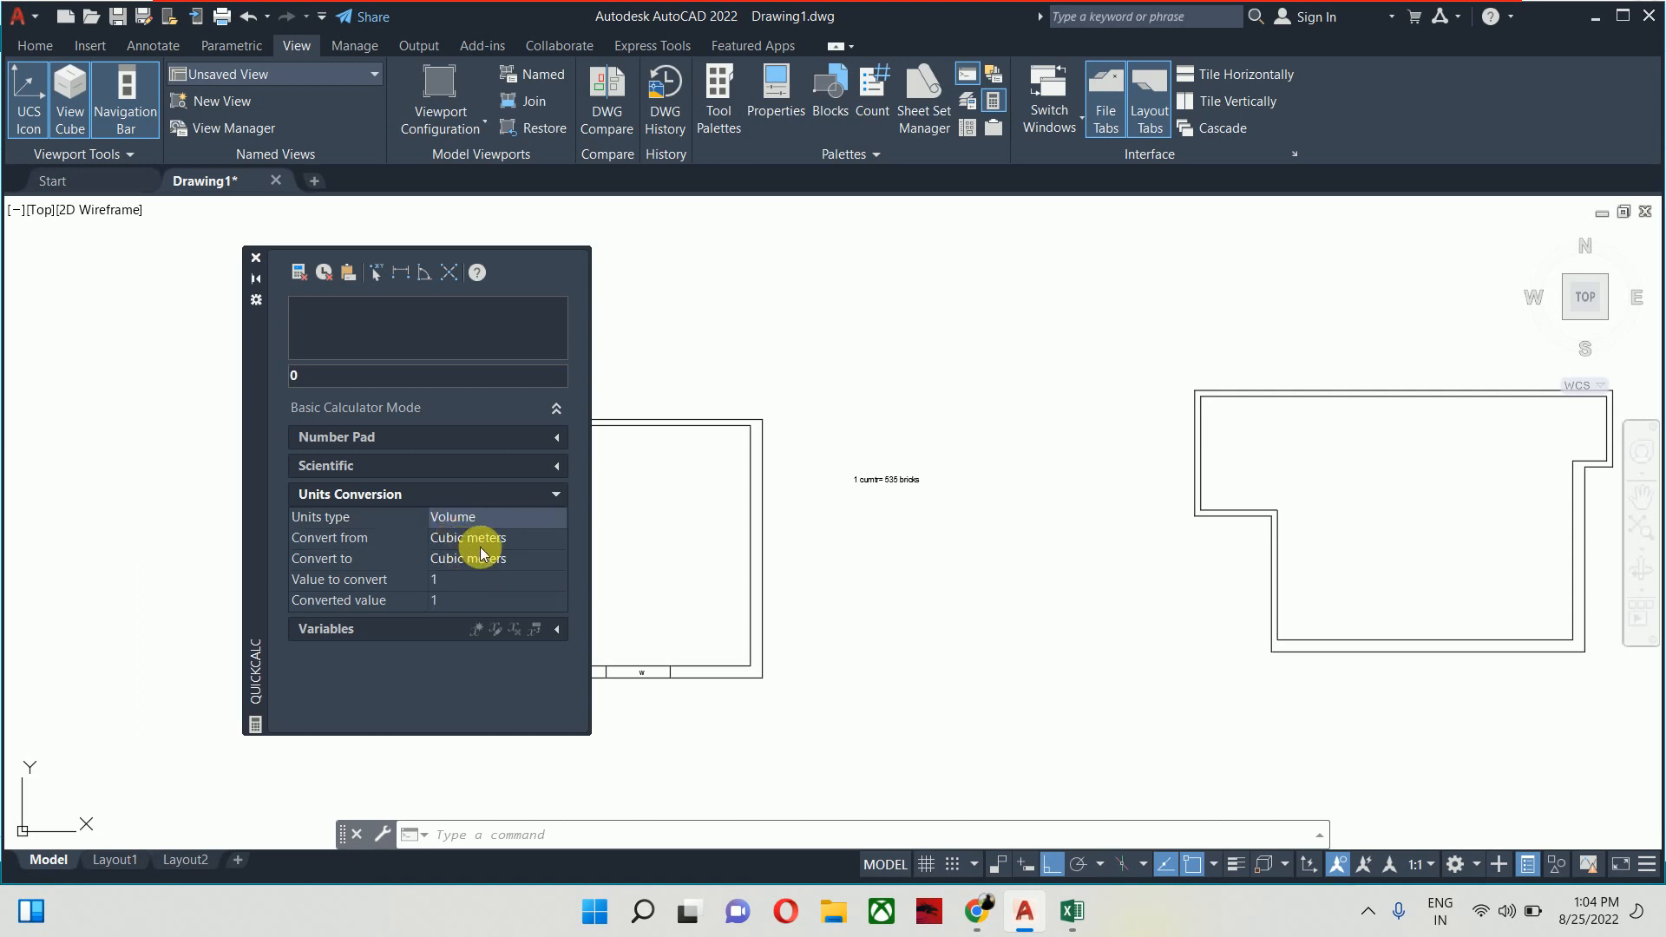
left_click(484, 539)
left_click(480, 581)
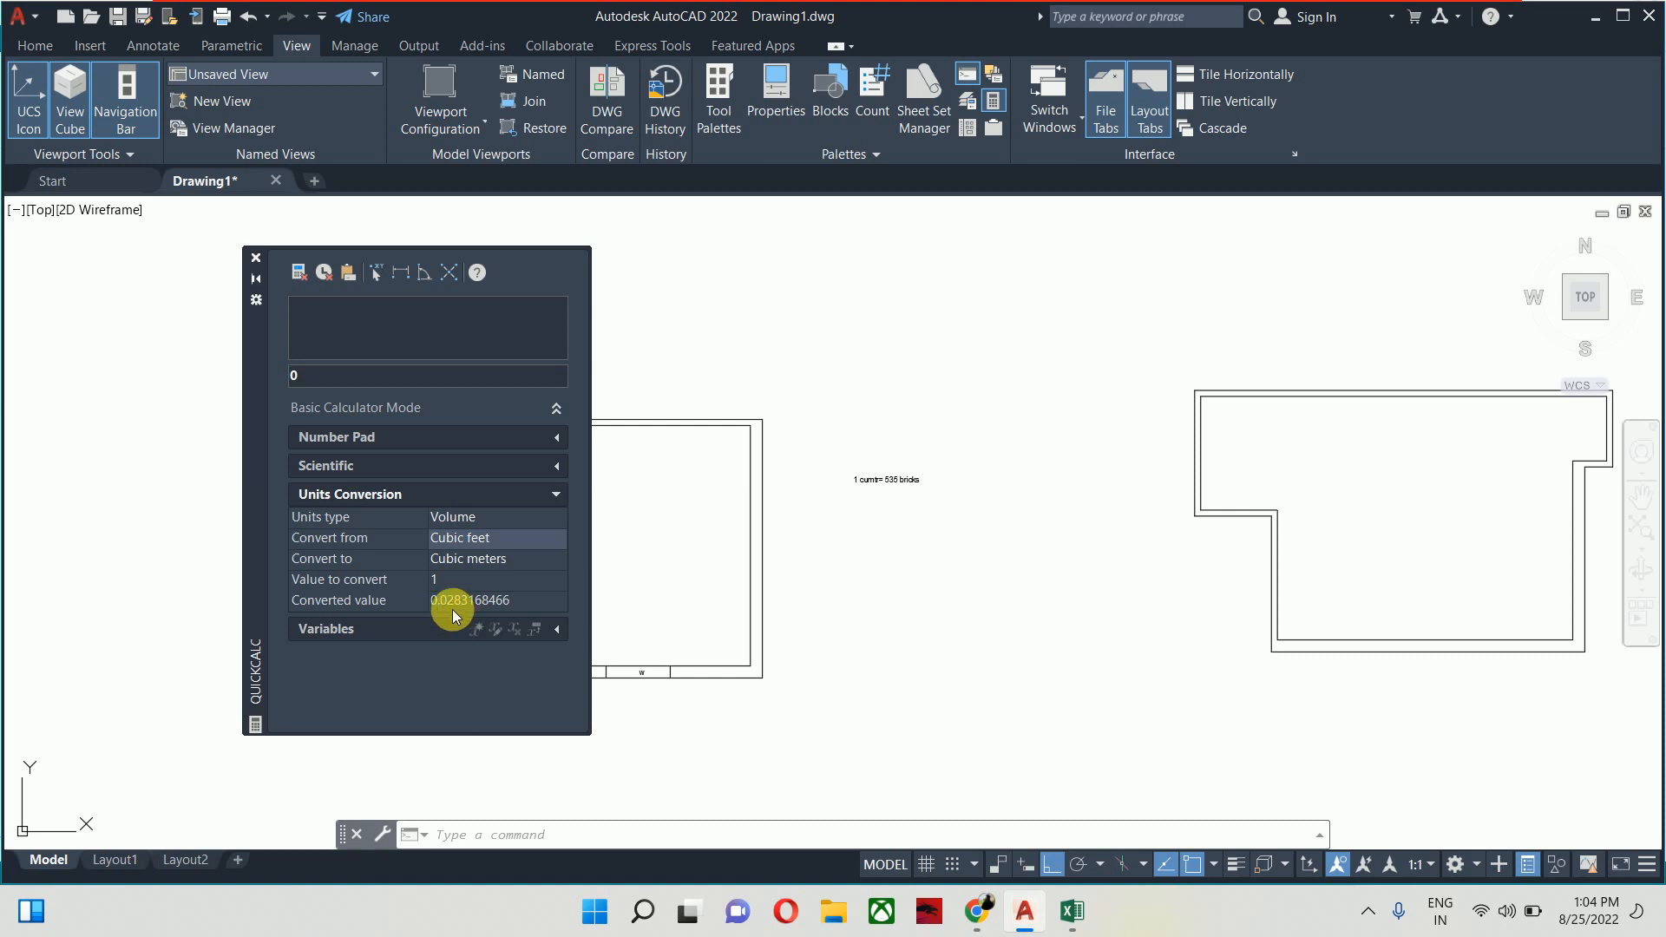
Return to the Excel workbook and complete the cubic metre total in E21 with the formula =E20*.02832
left_click(1072, 911)
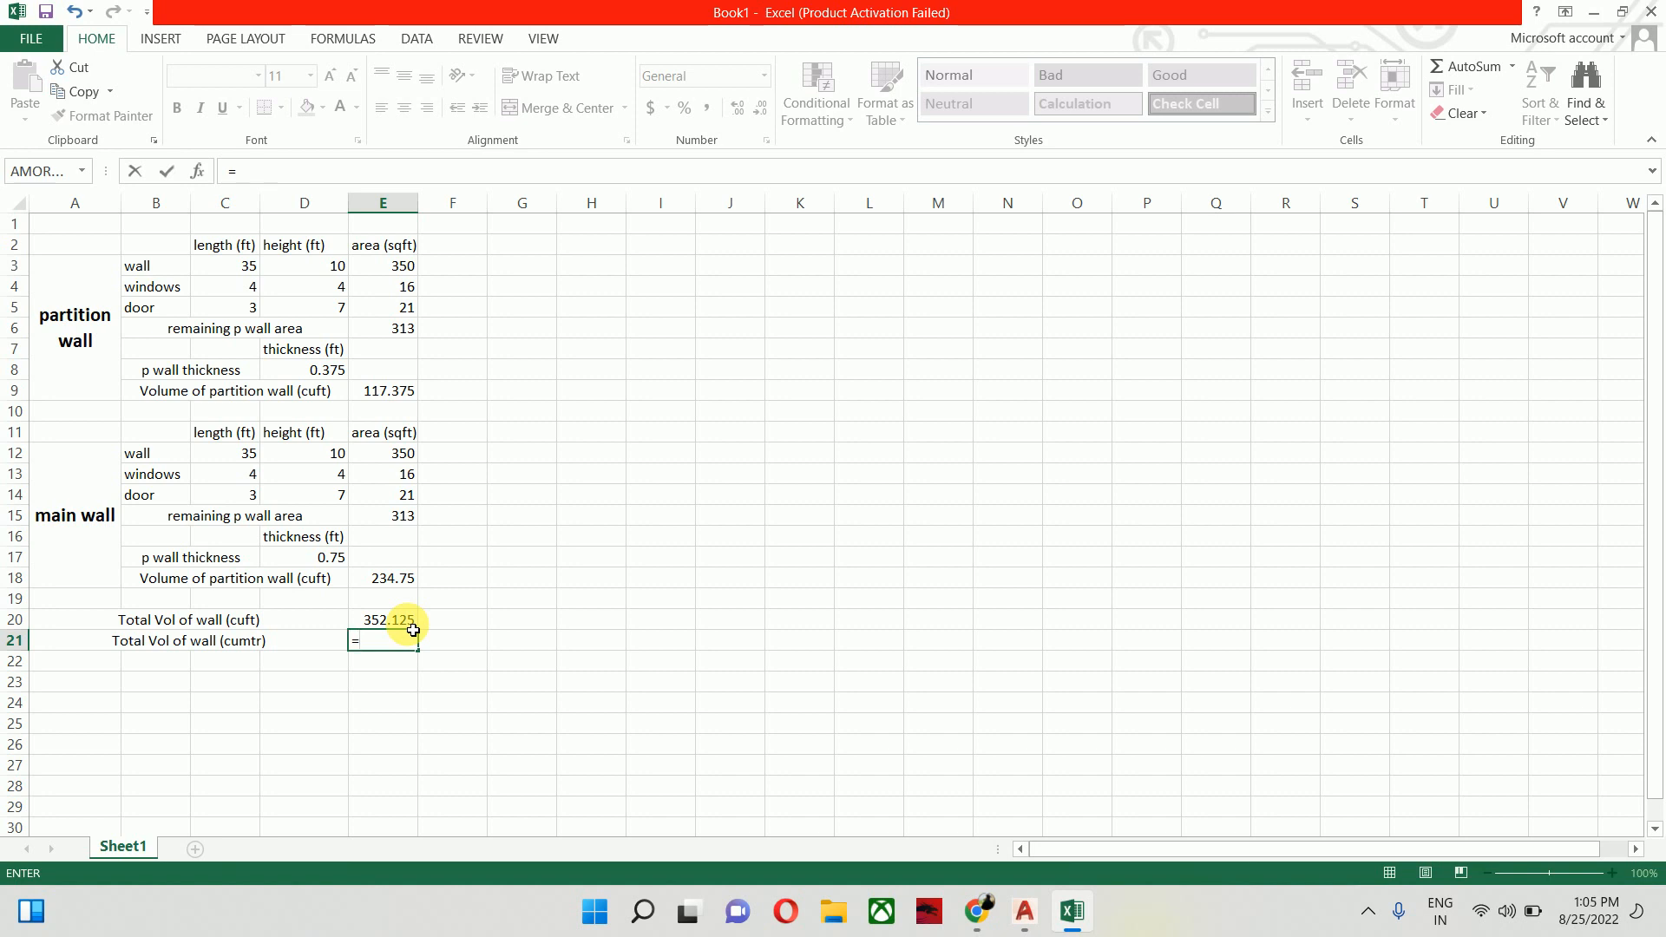
left_click(406, 626)
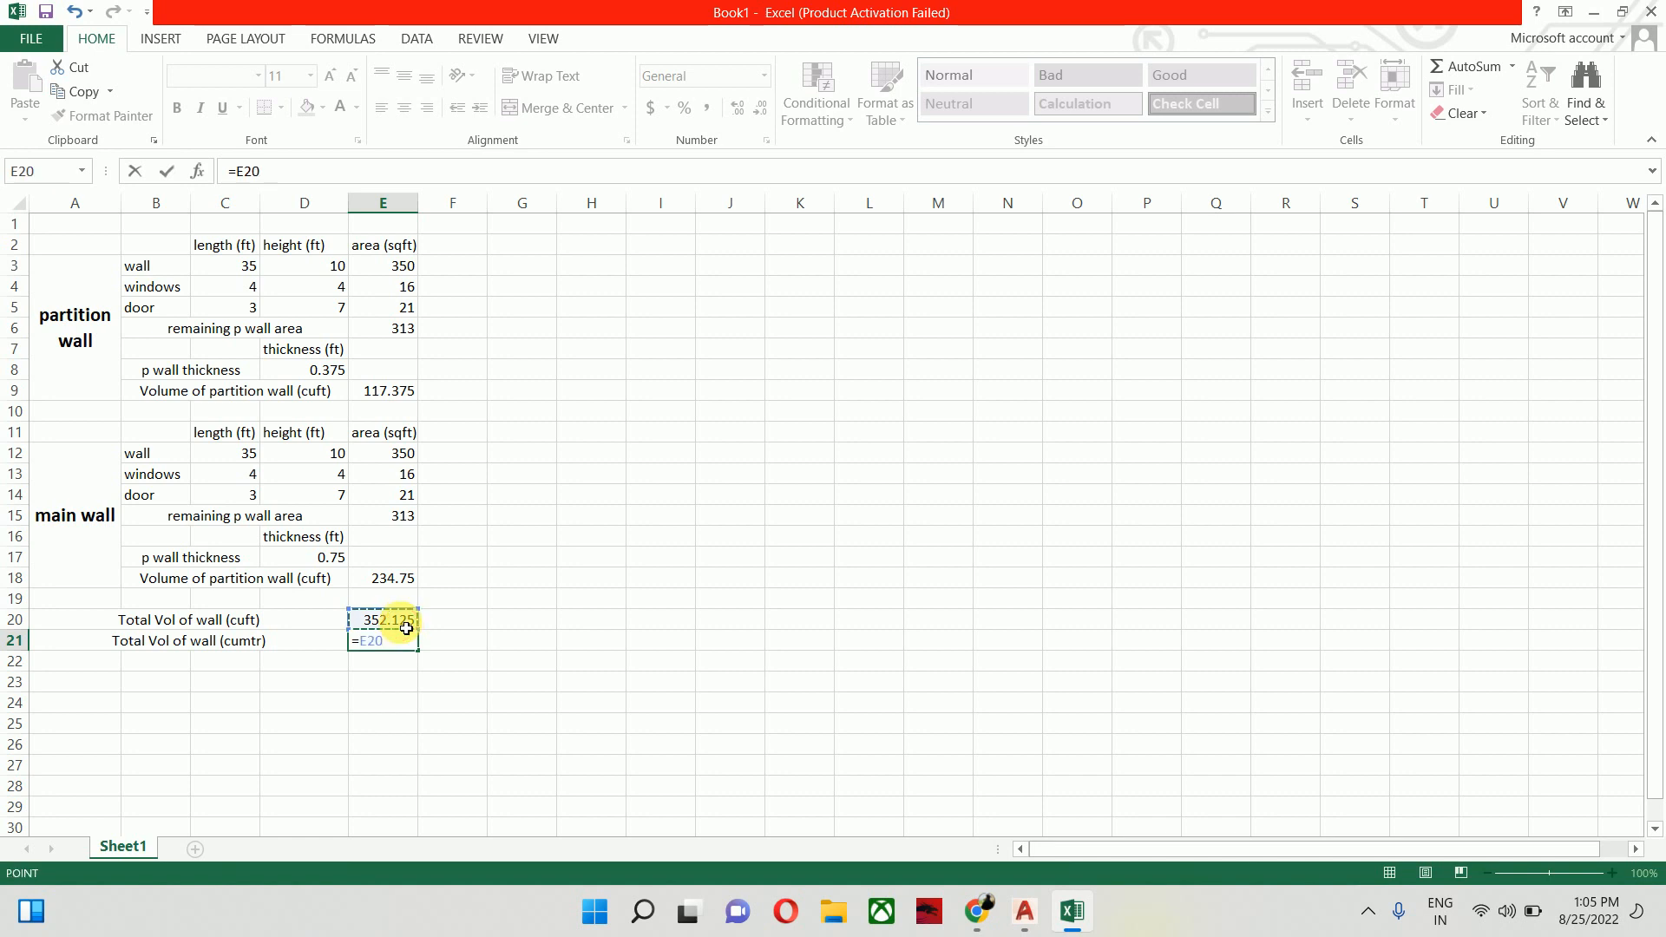
type("*")
left_click(1025, 911)
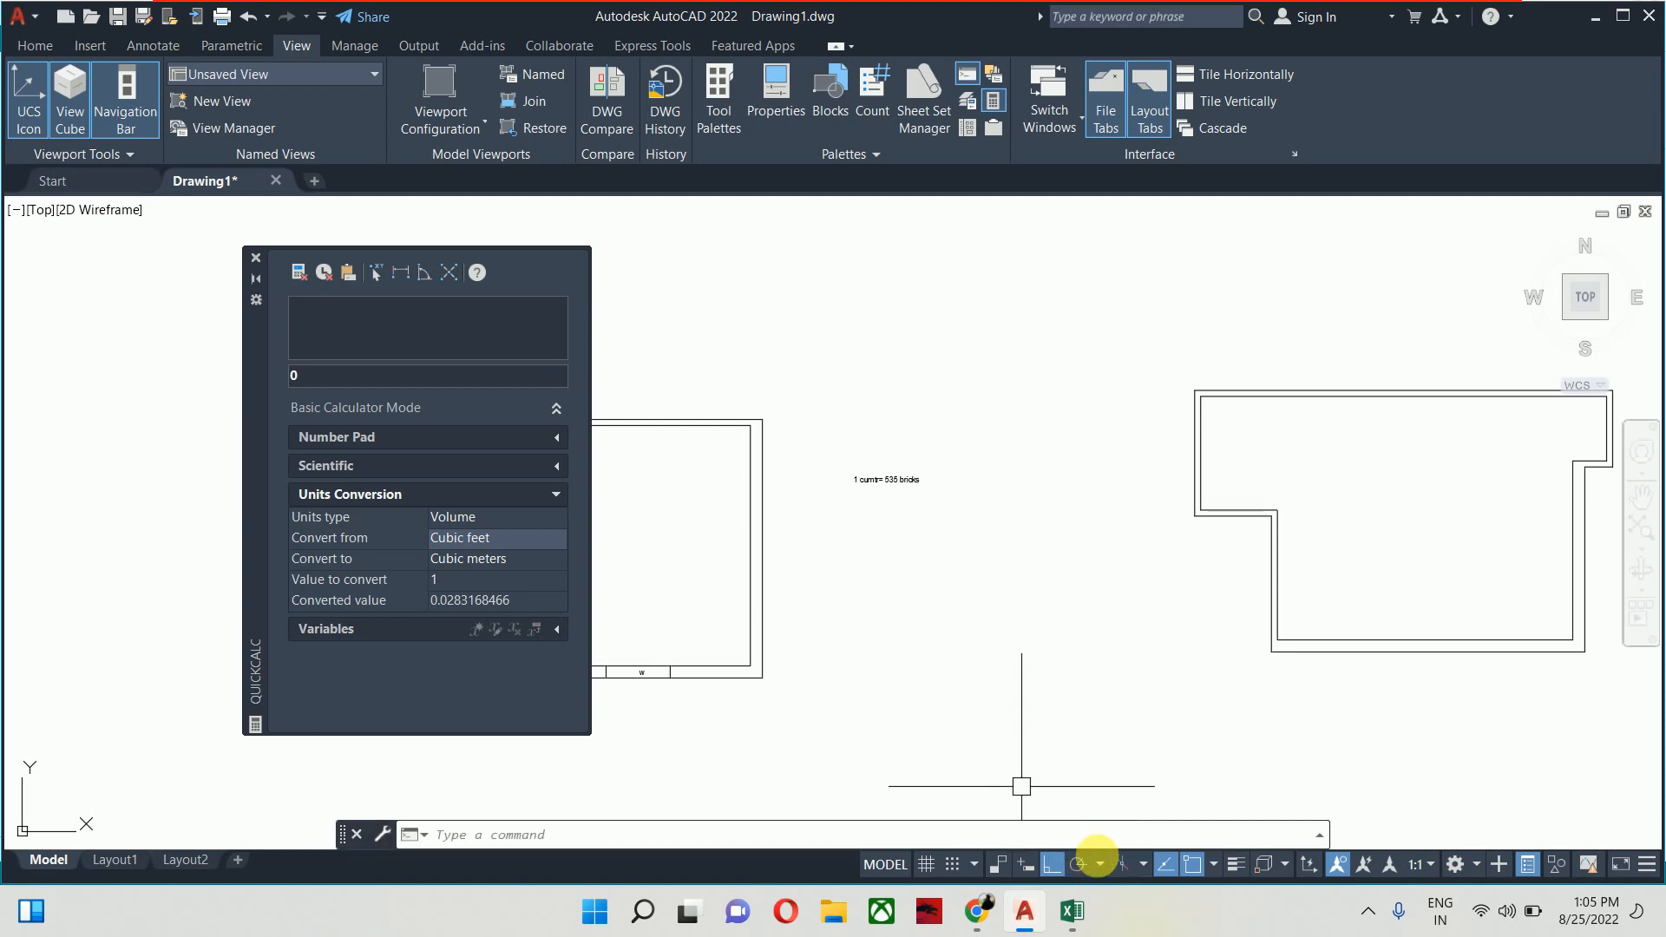
left_click(1068, 906)
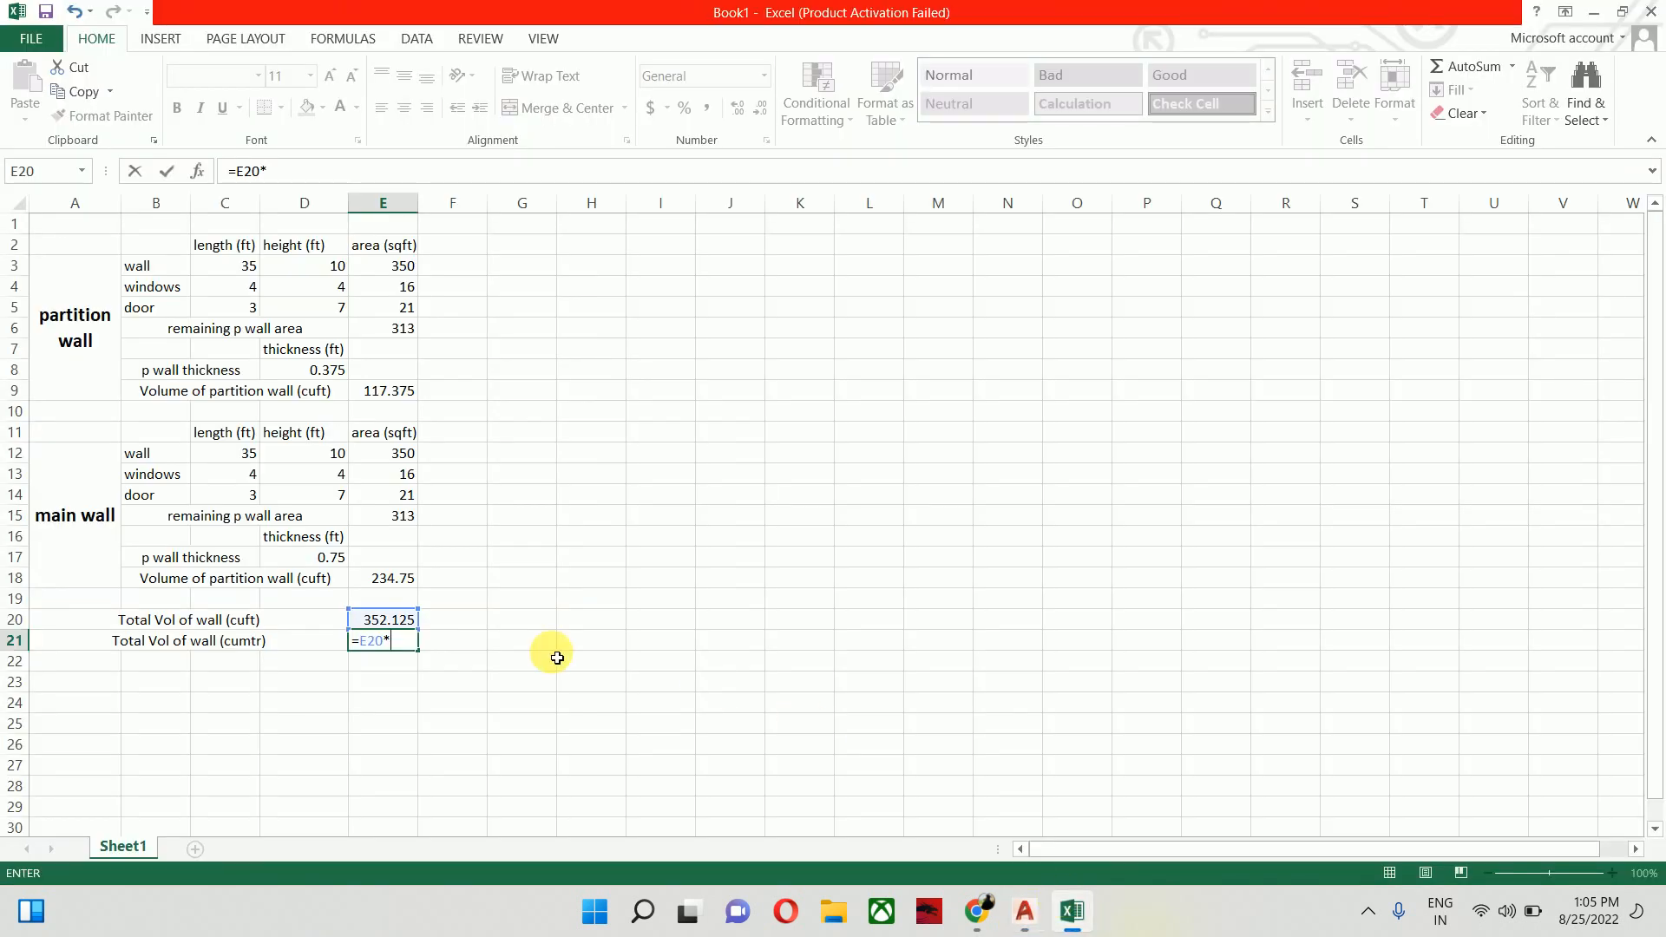
type(".02832")
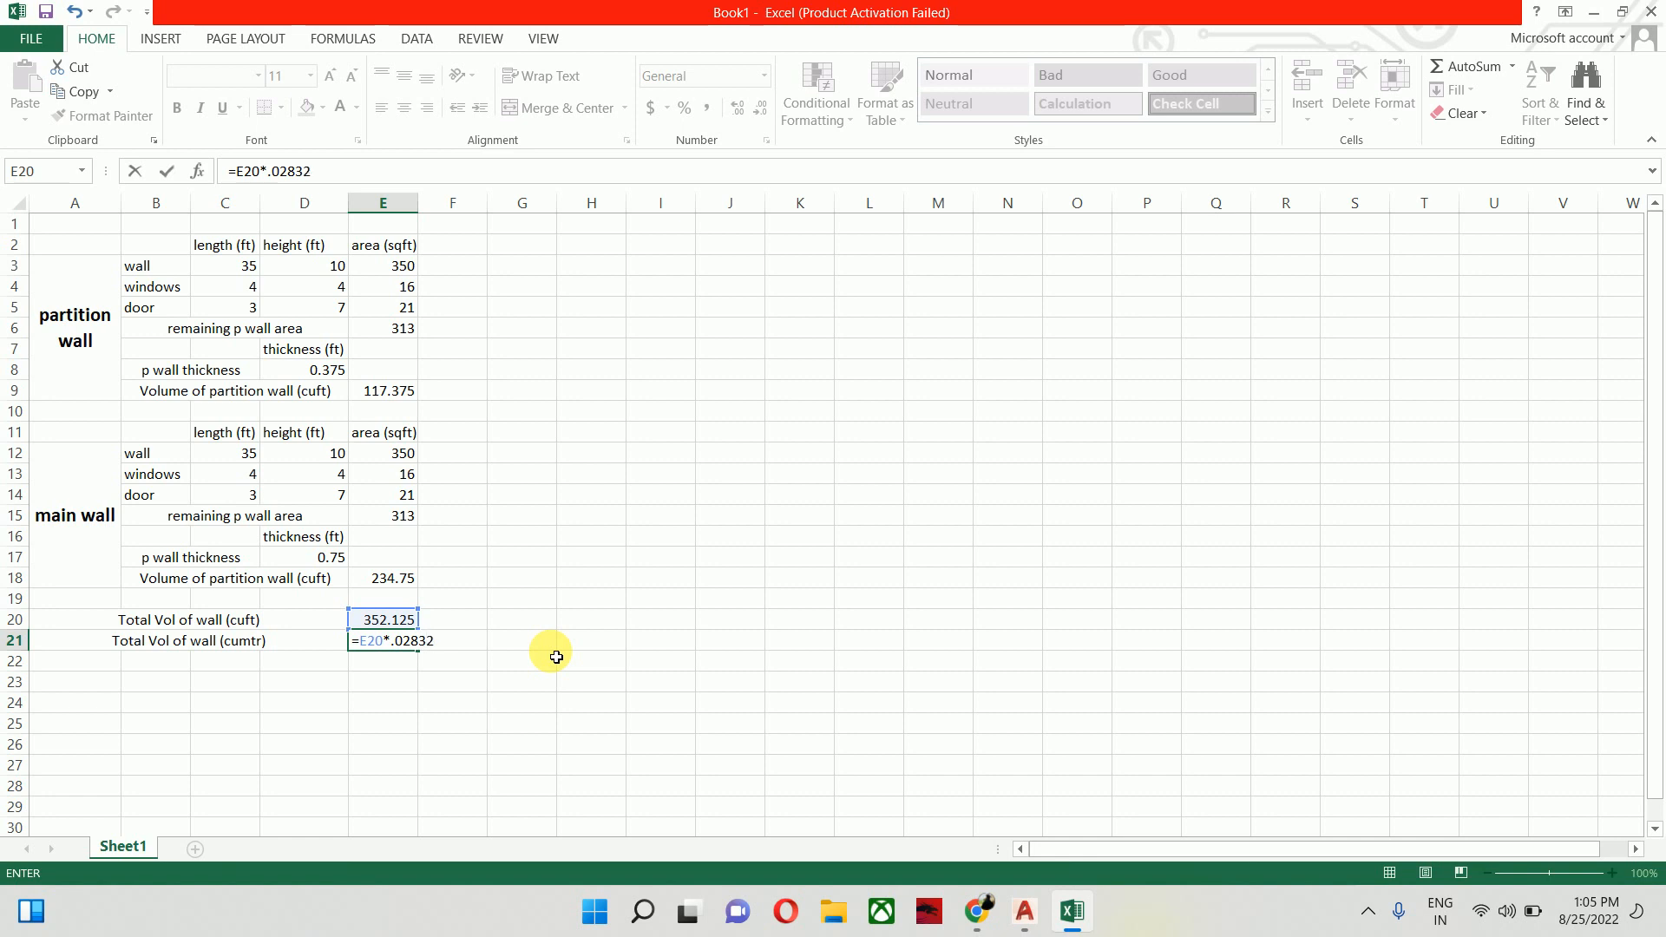
key("Return")
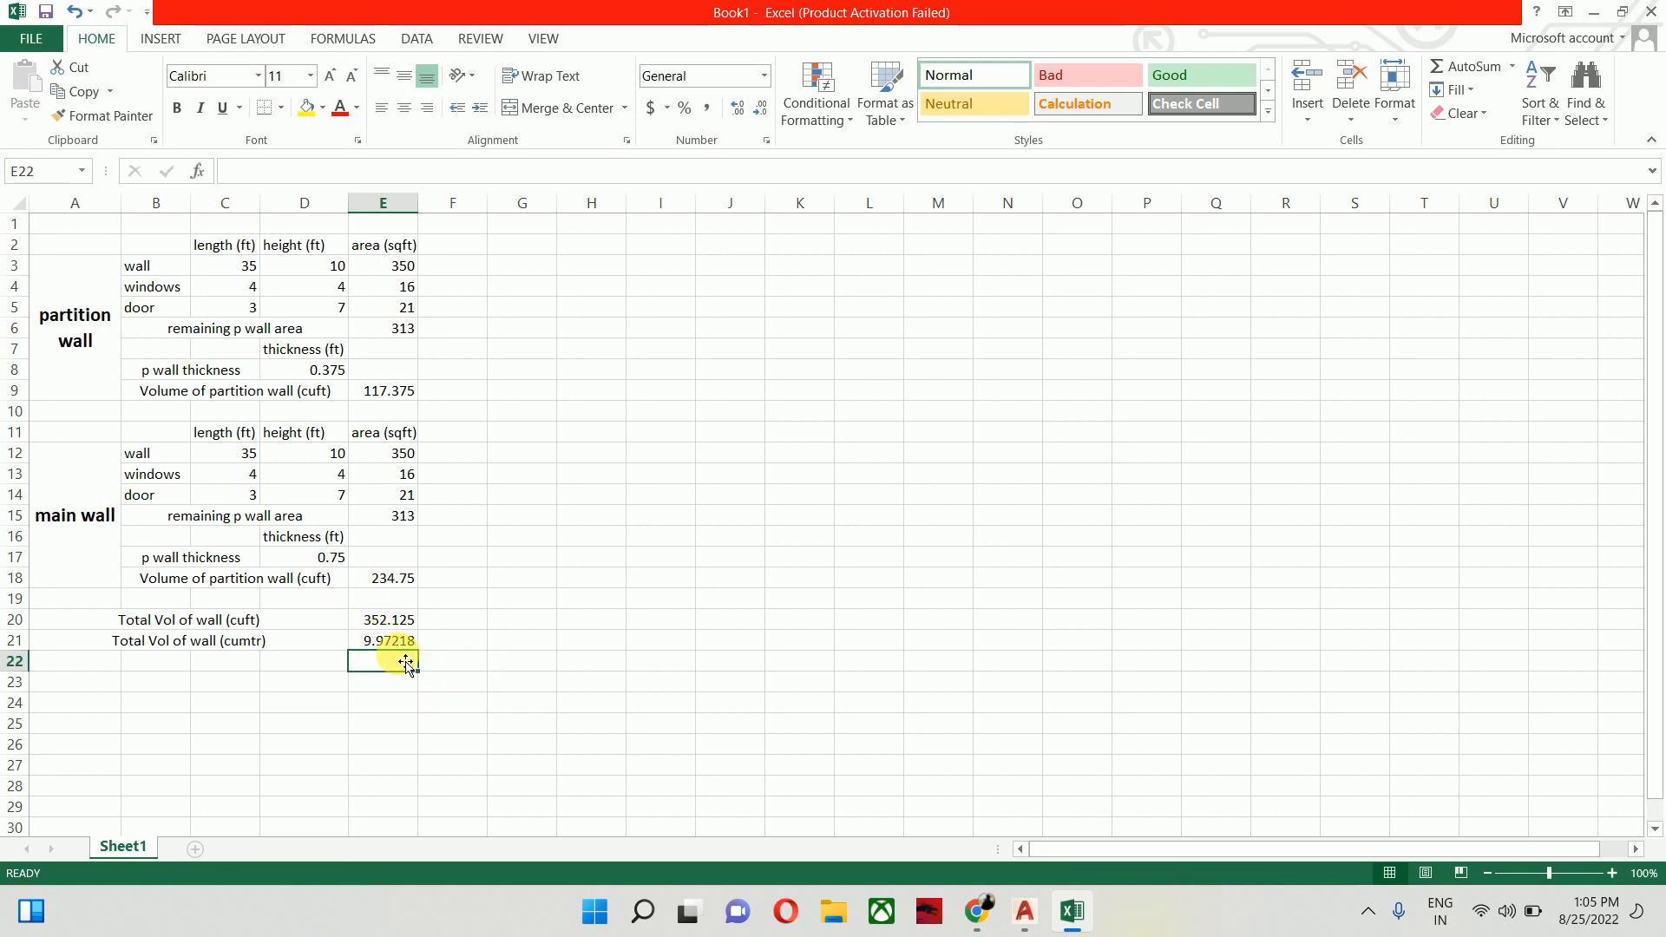
Enter the heading "Brick calculation" in B22, below the total volume rows
left_click(168, 688)
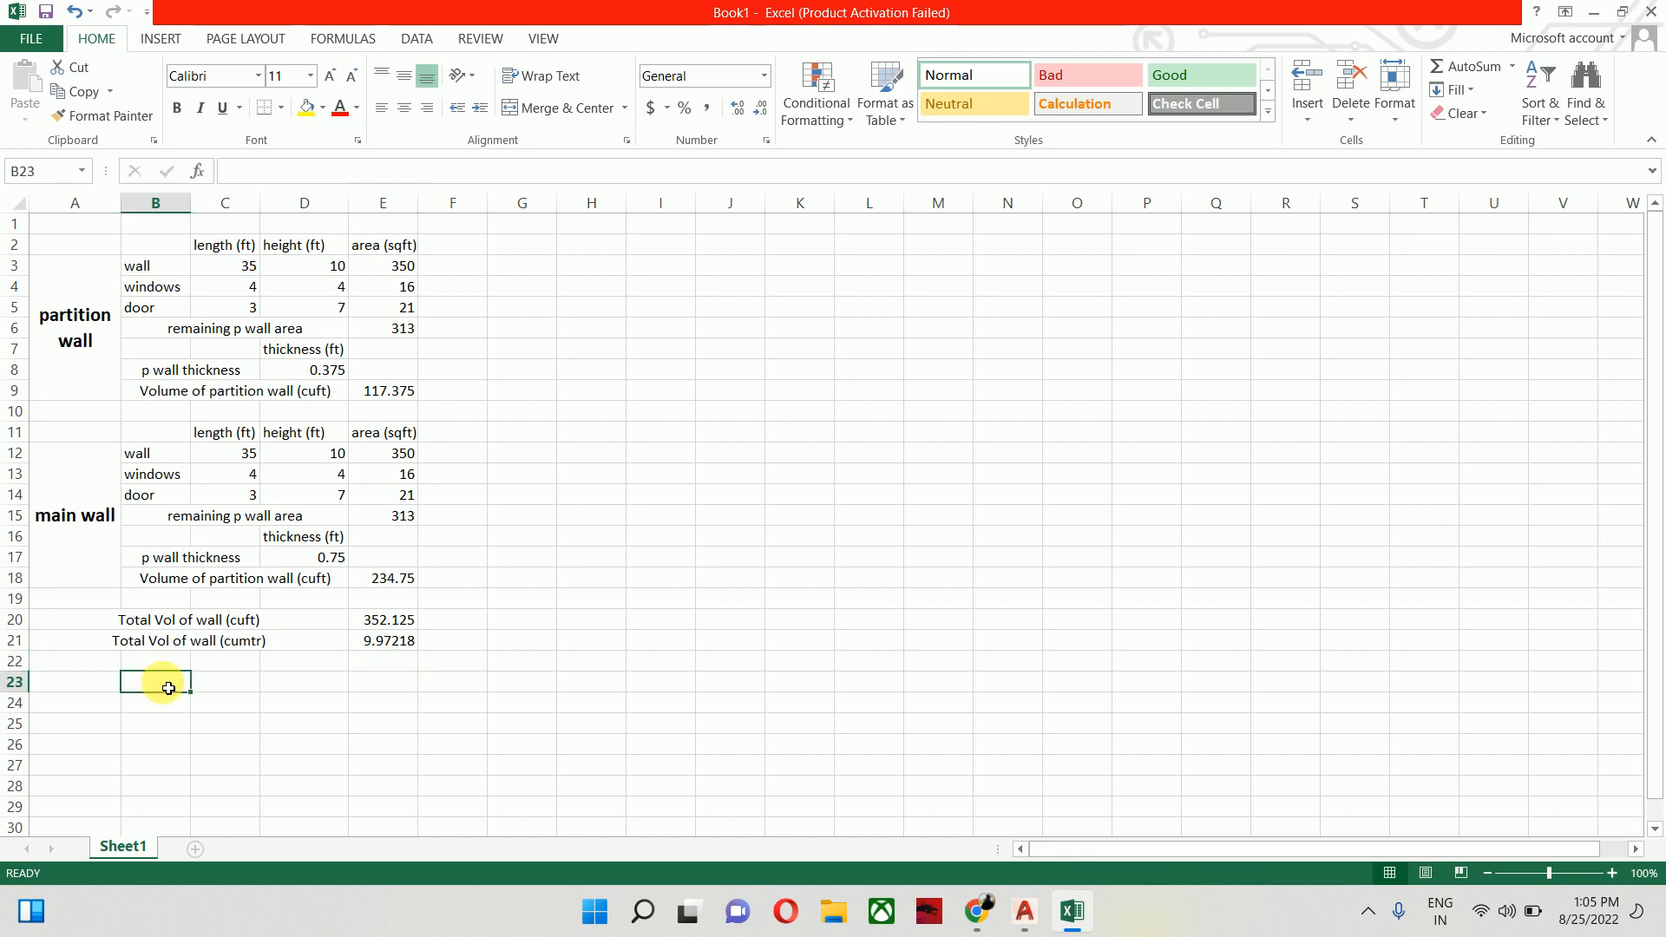
key("Up")
type("B")
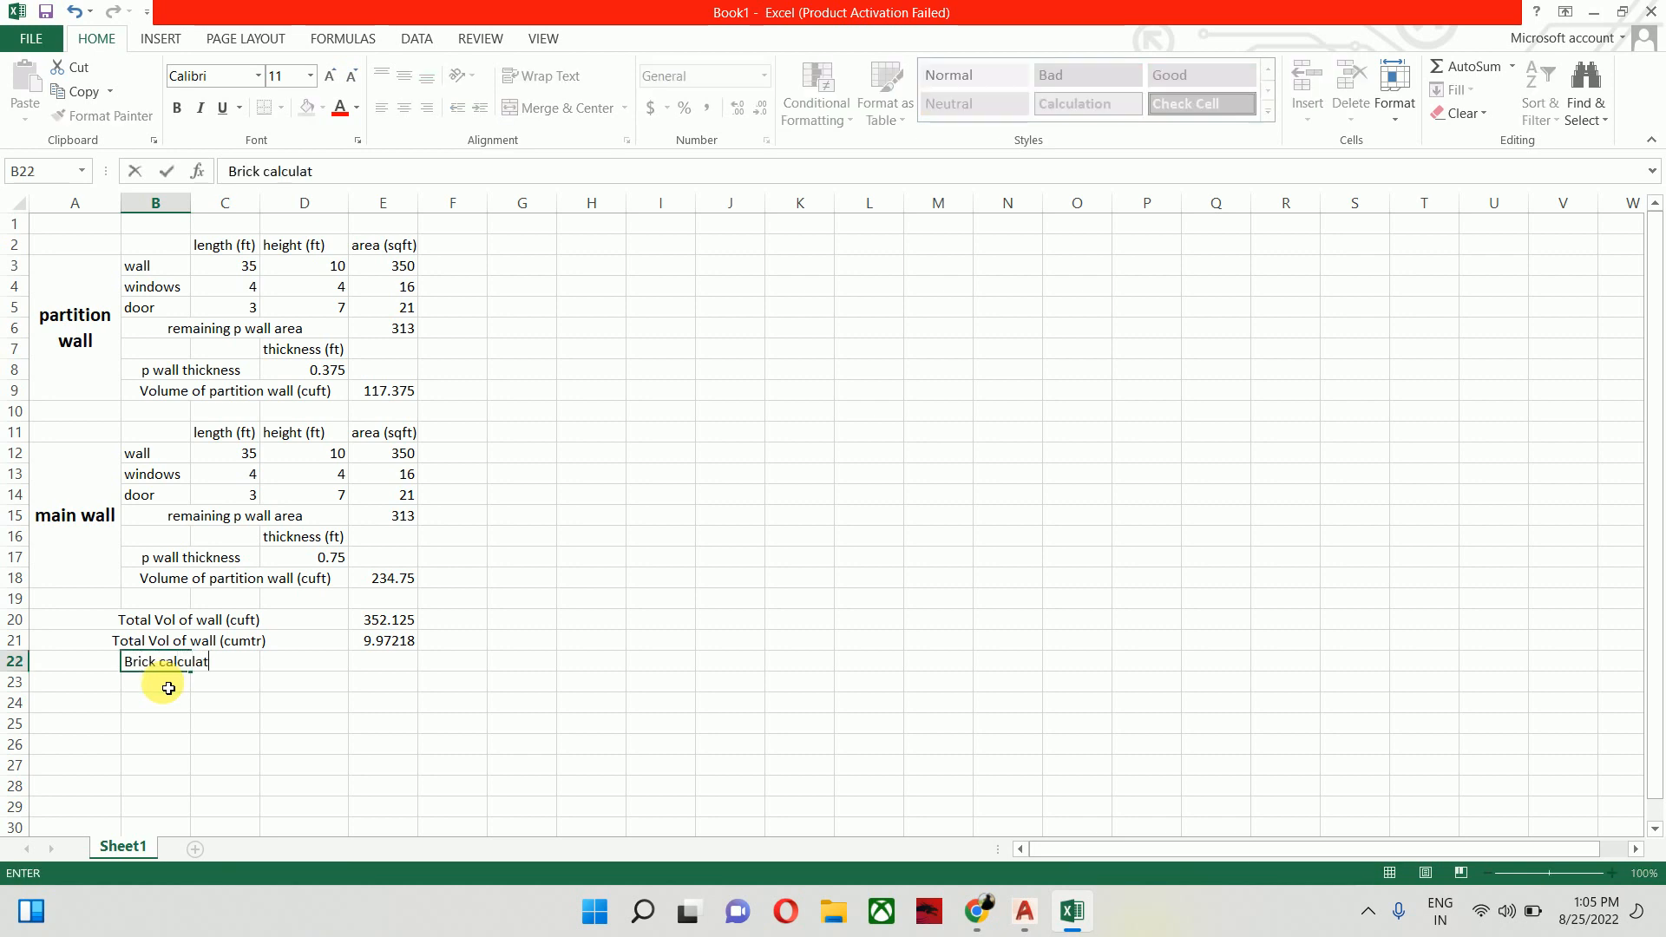
key("Return")
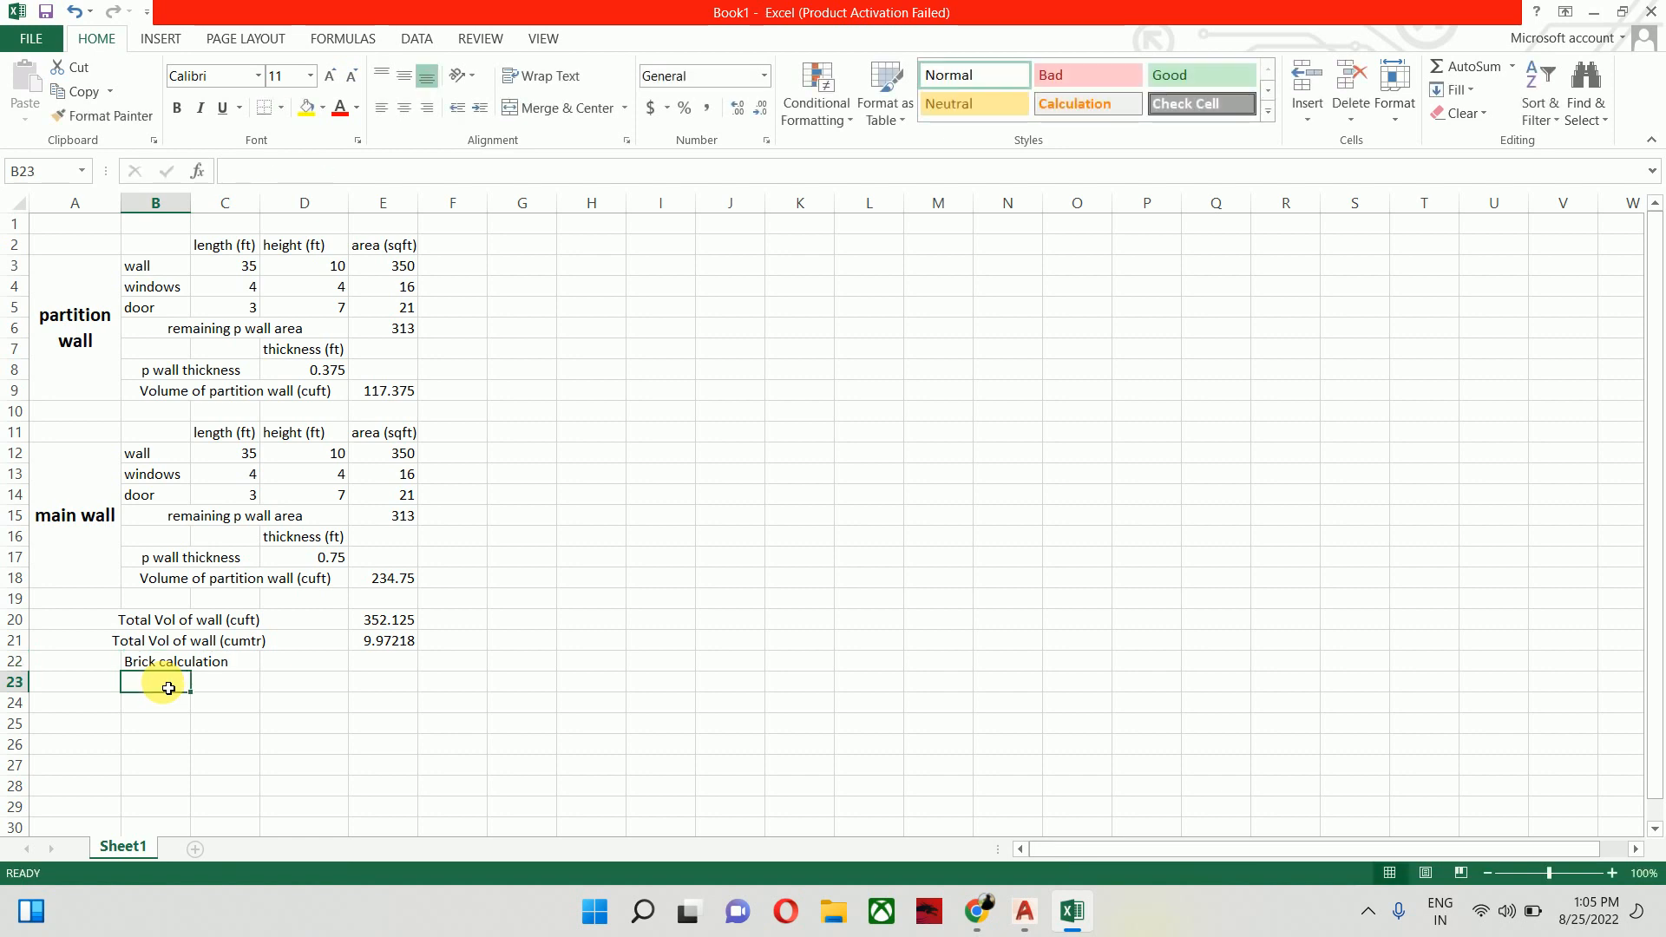
Enter the brick rate in row 23, with the label "1 cumtr" in B23 and 535 in C23
type("i")
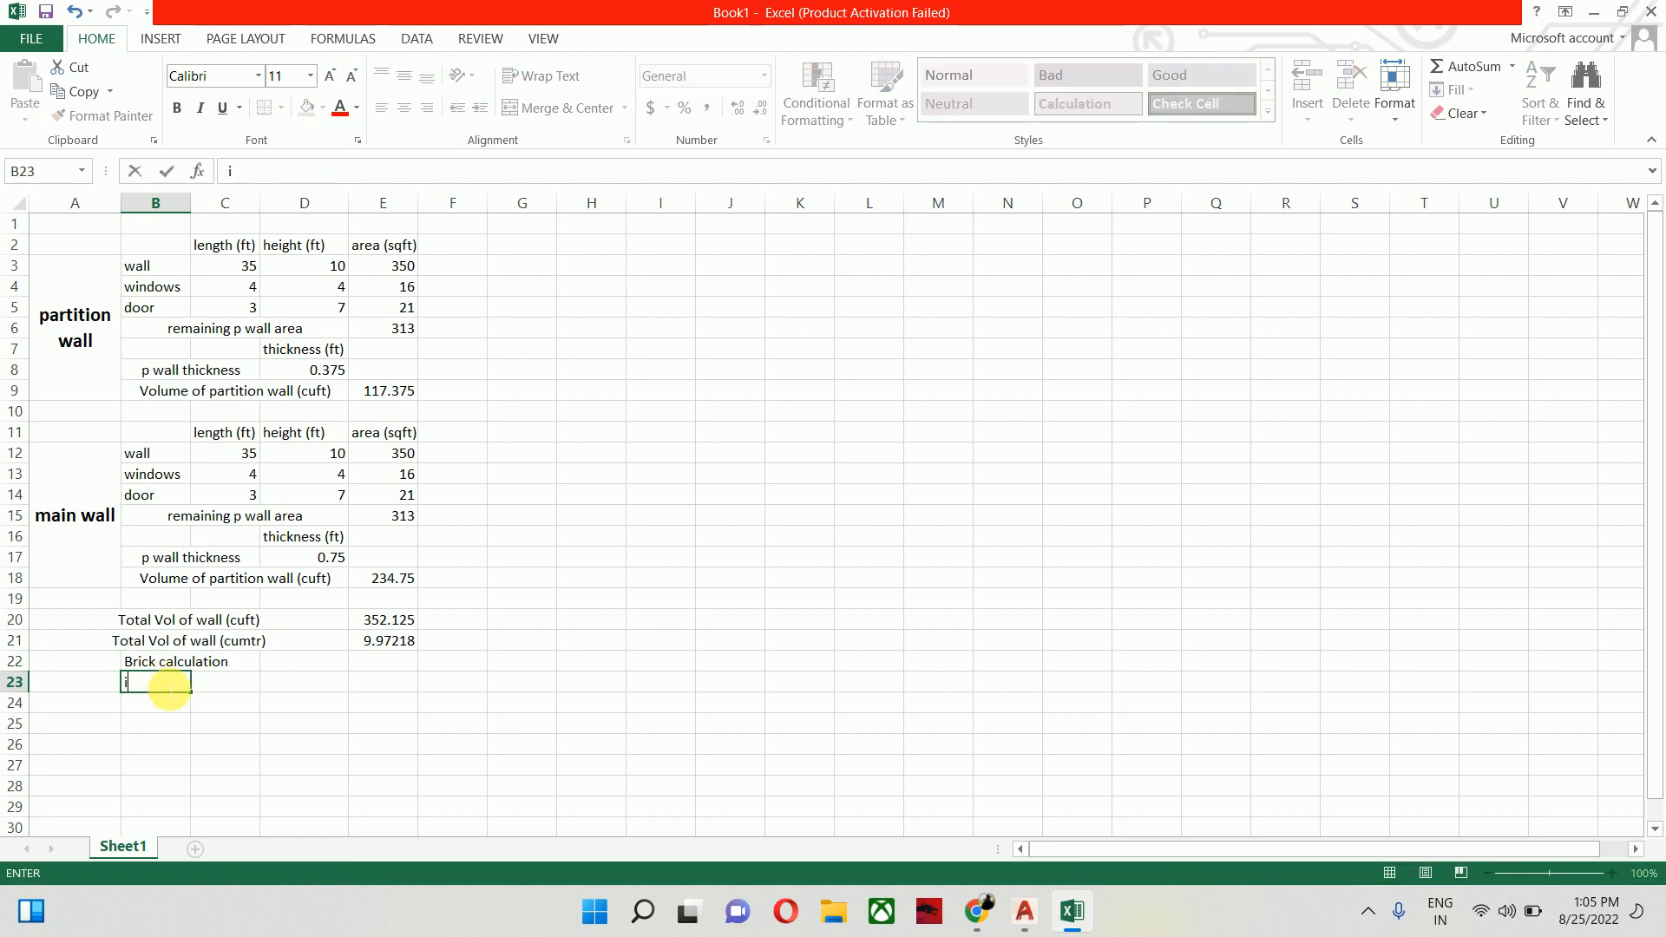
type(" mtr")
key("Tab")
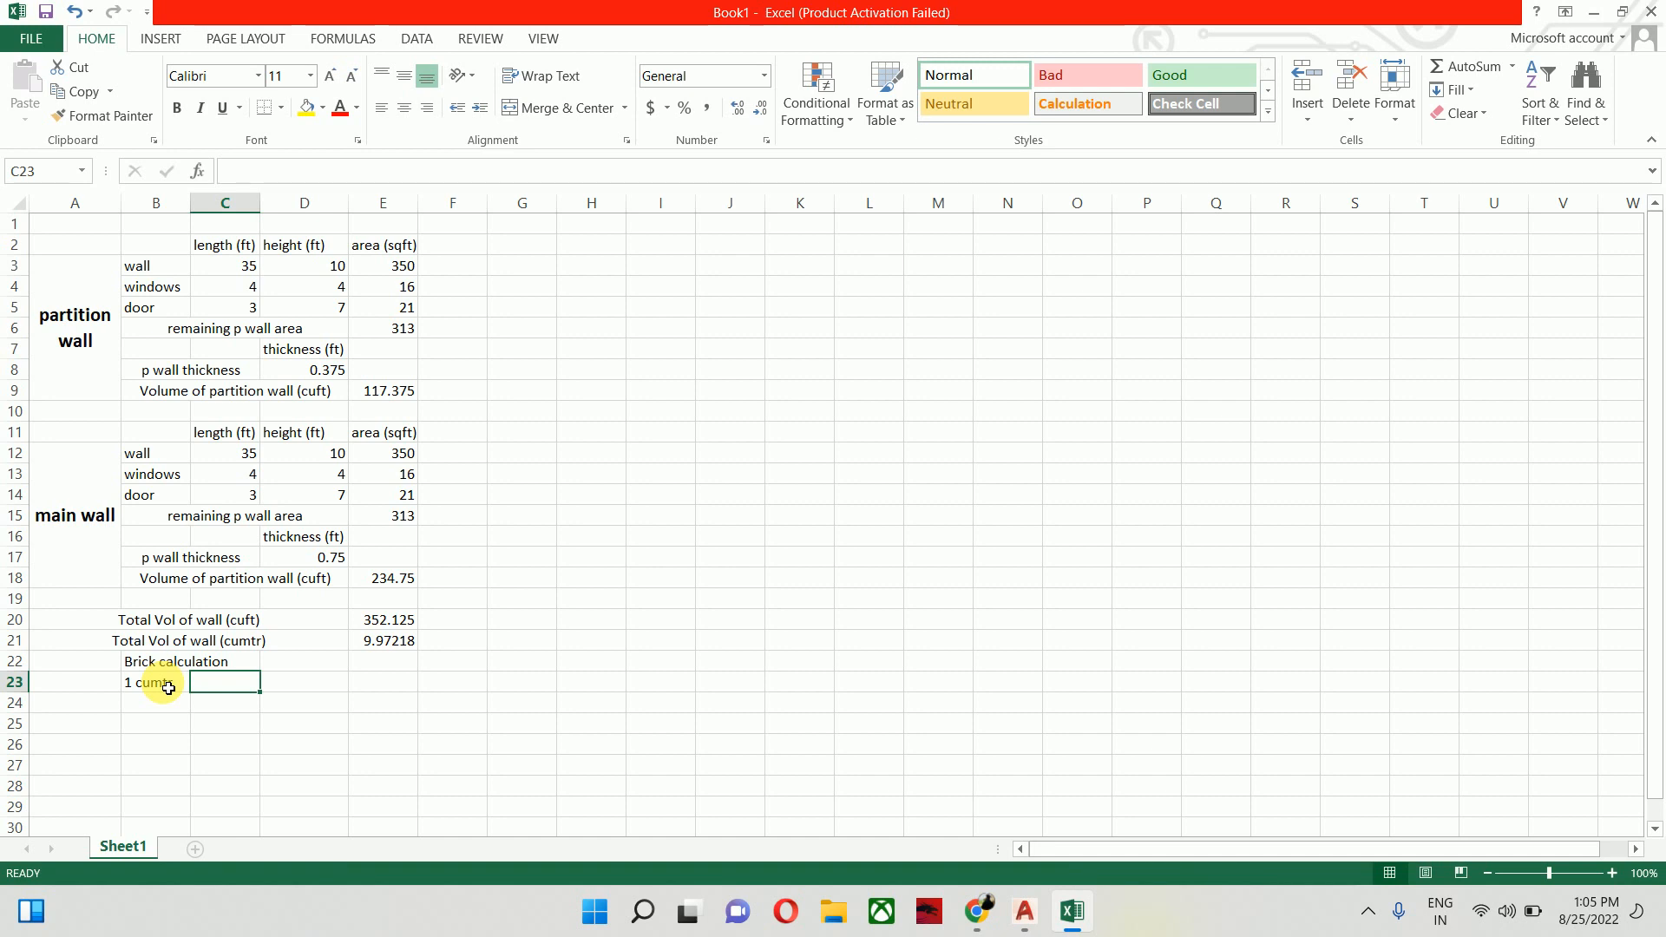
type("535")
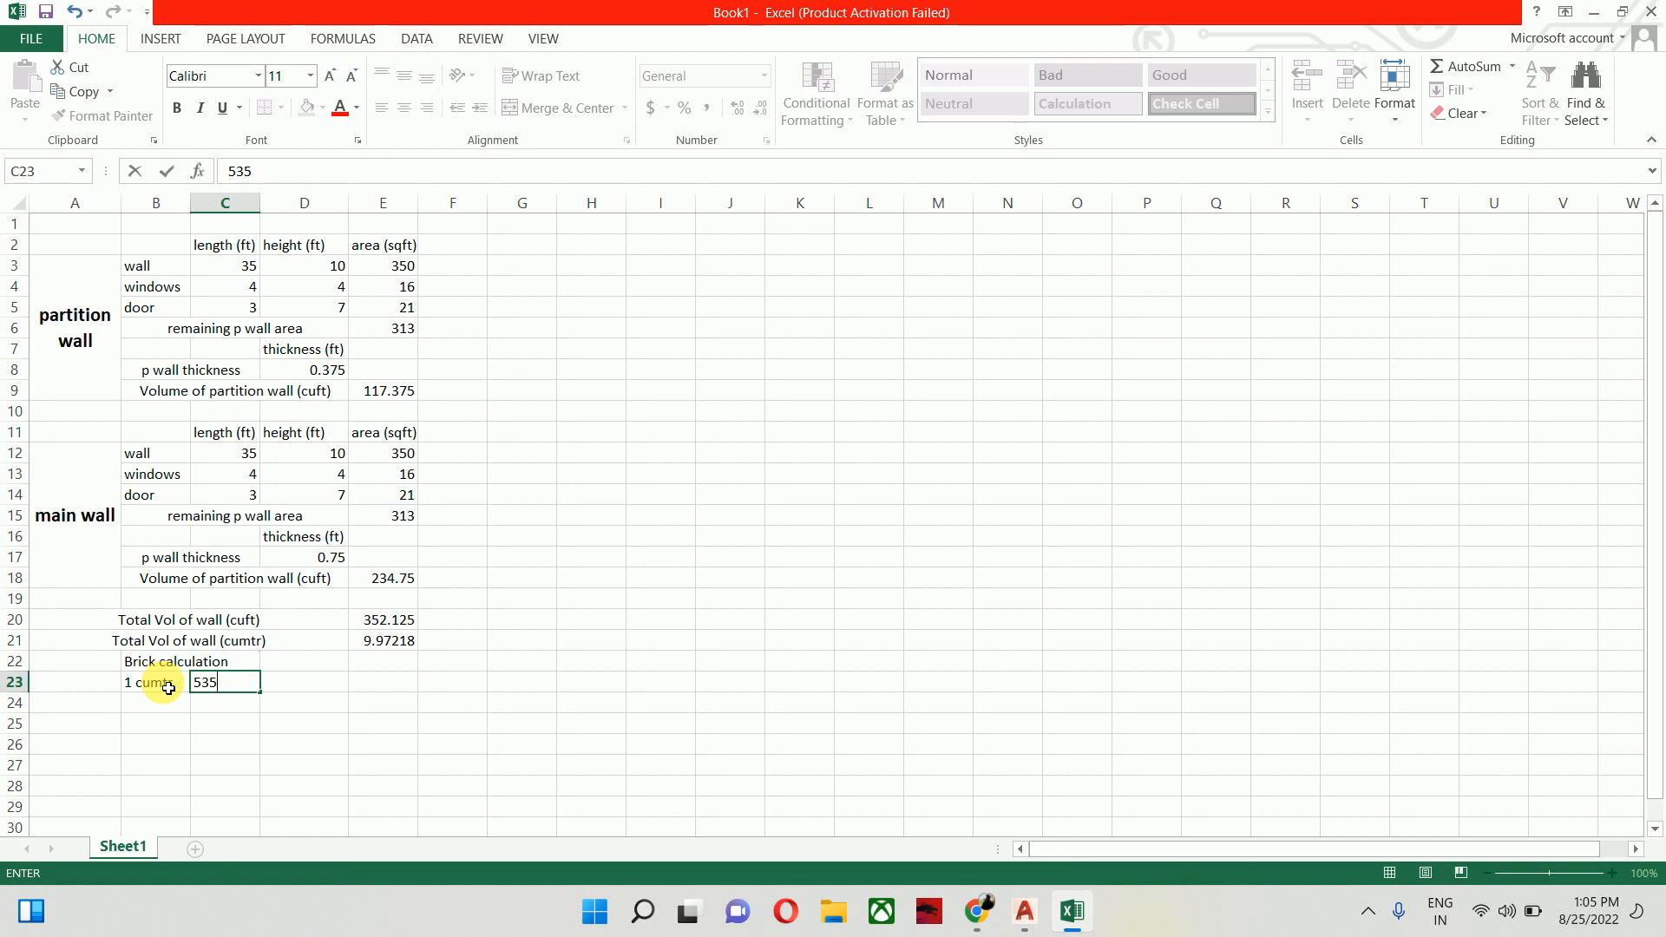
key("Return")
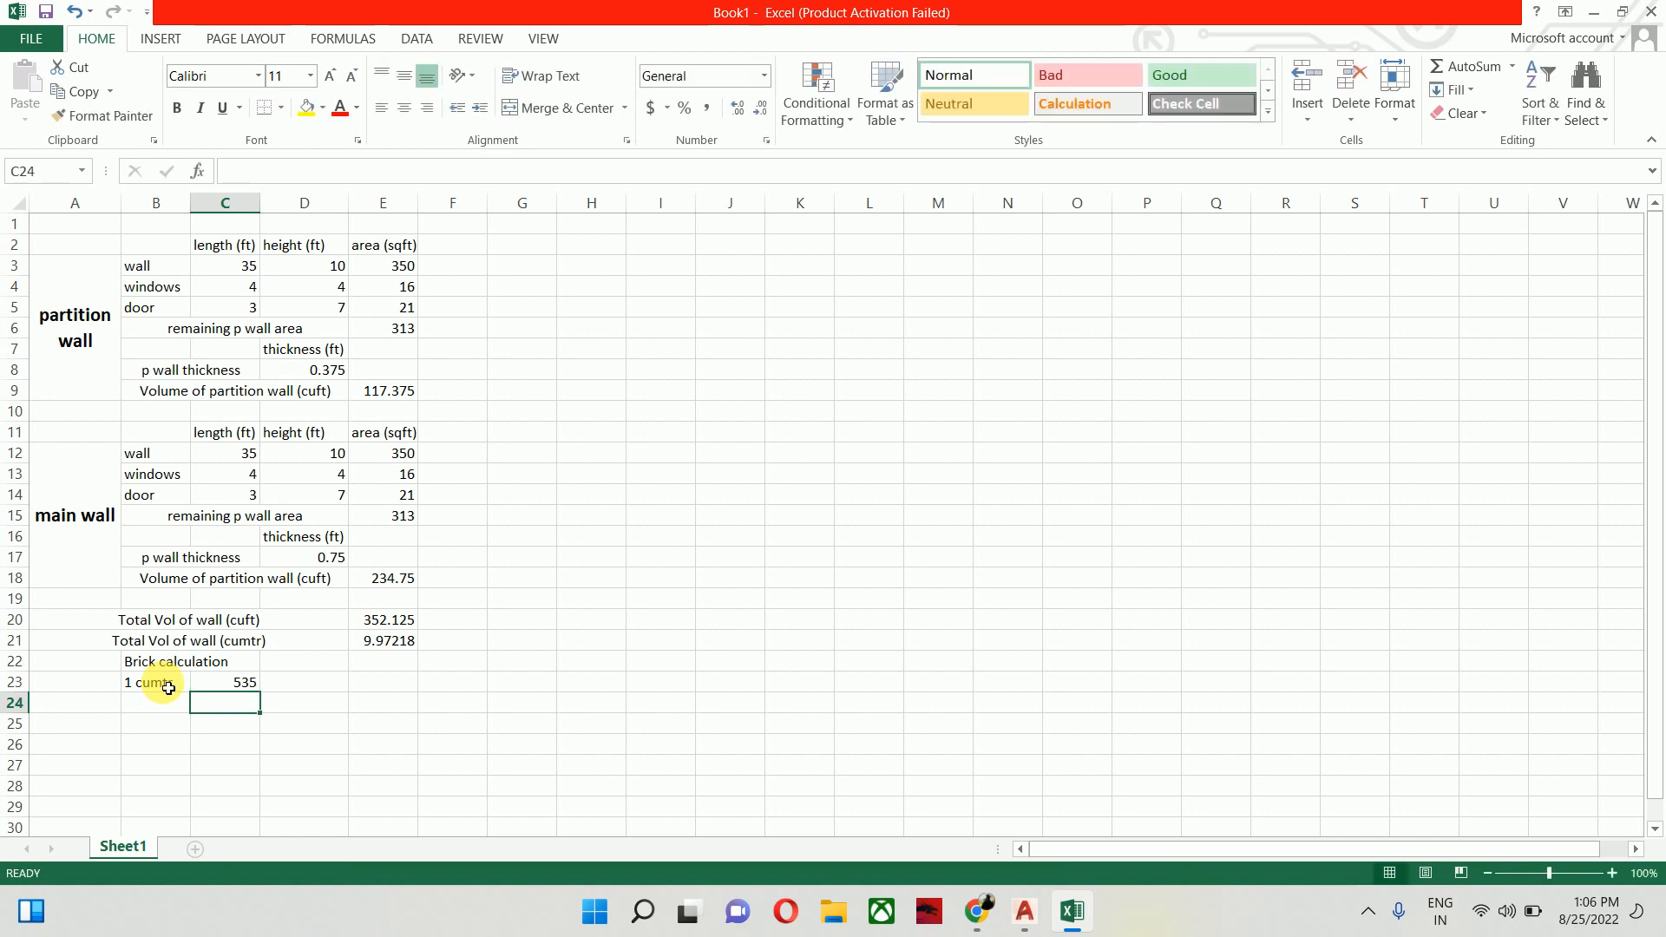
Enter the label "Total no of bricks" in B24
key("Left")
type("T")
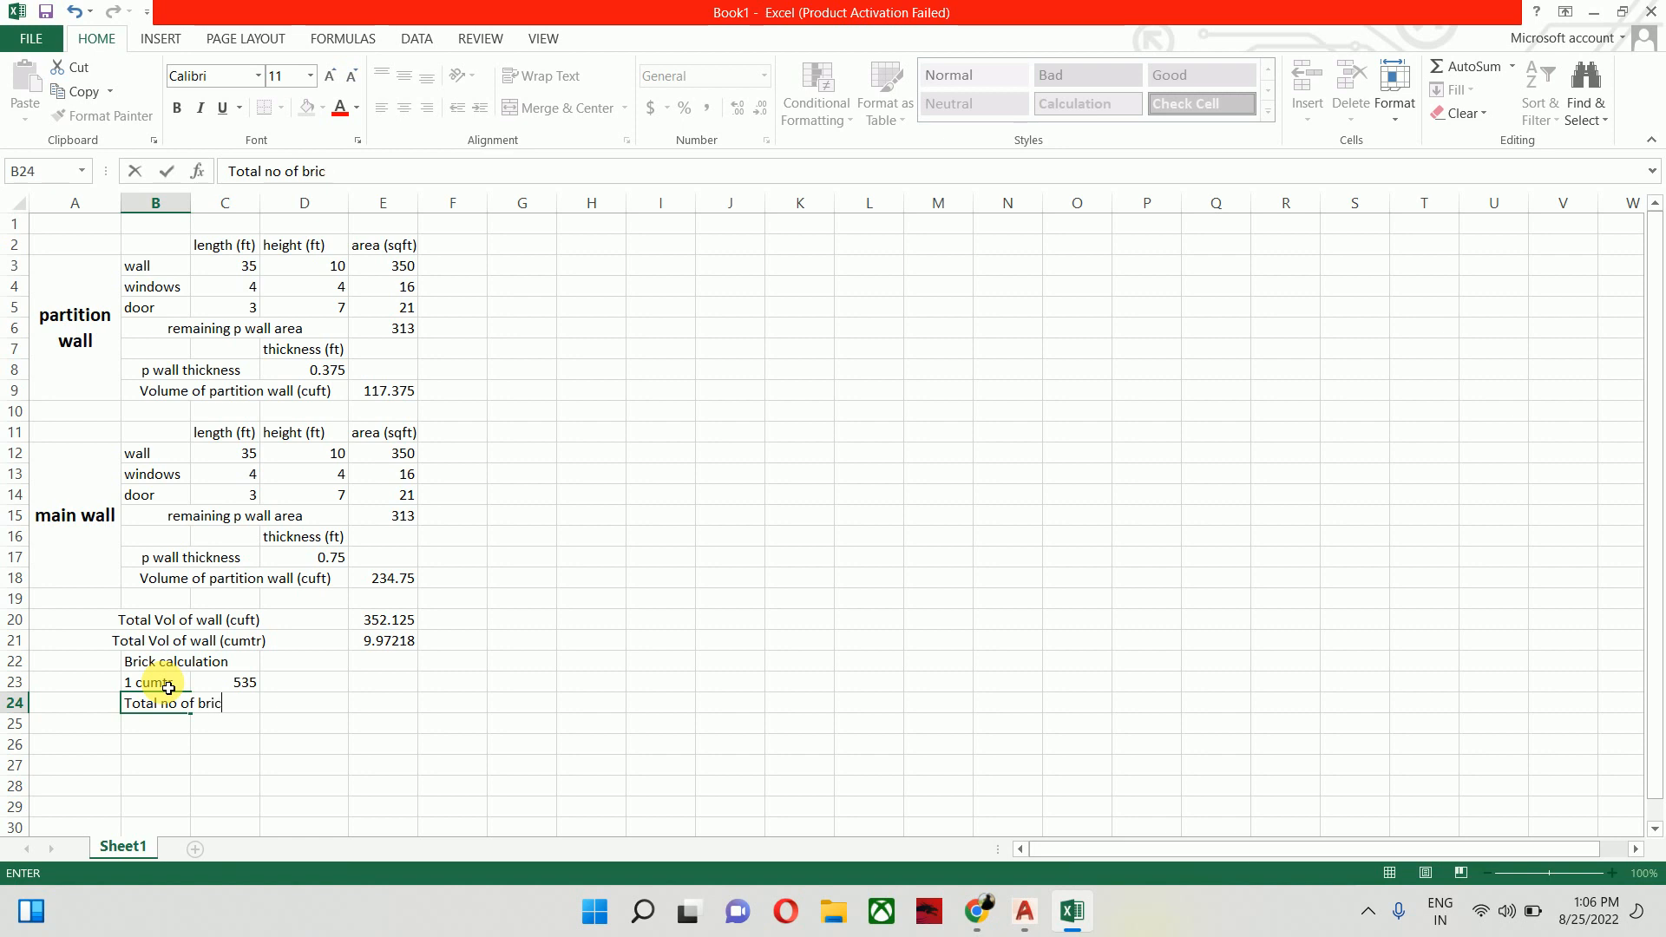
key("Tab")
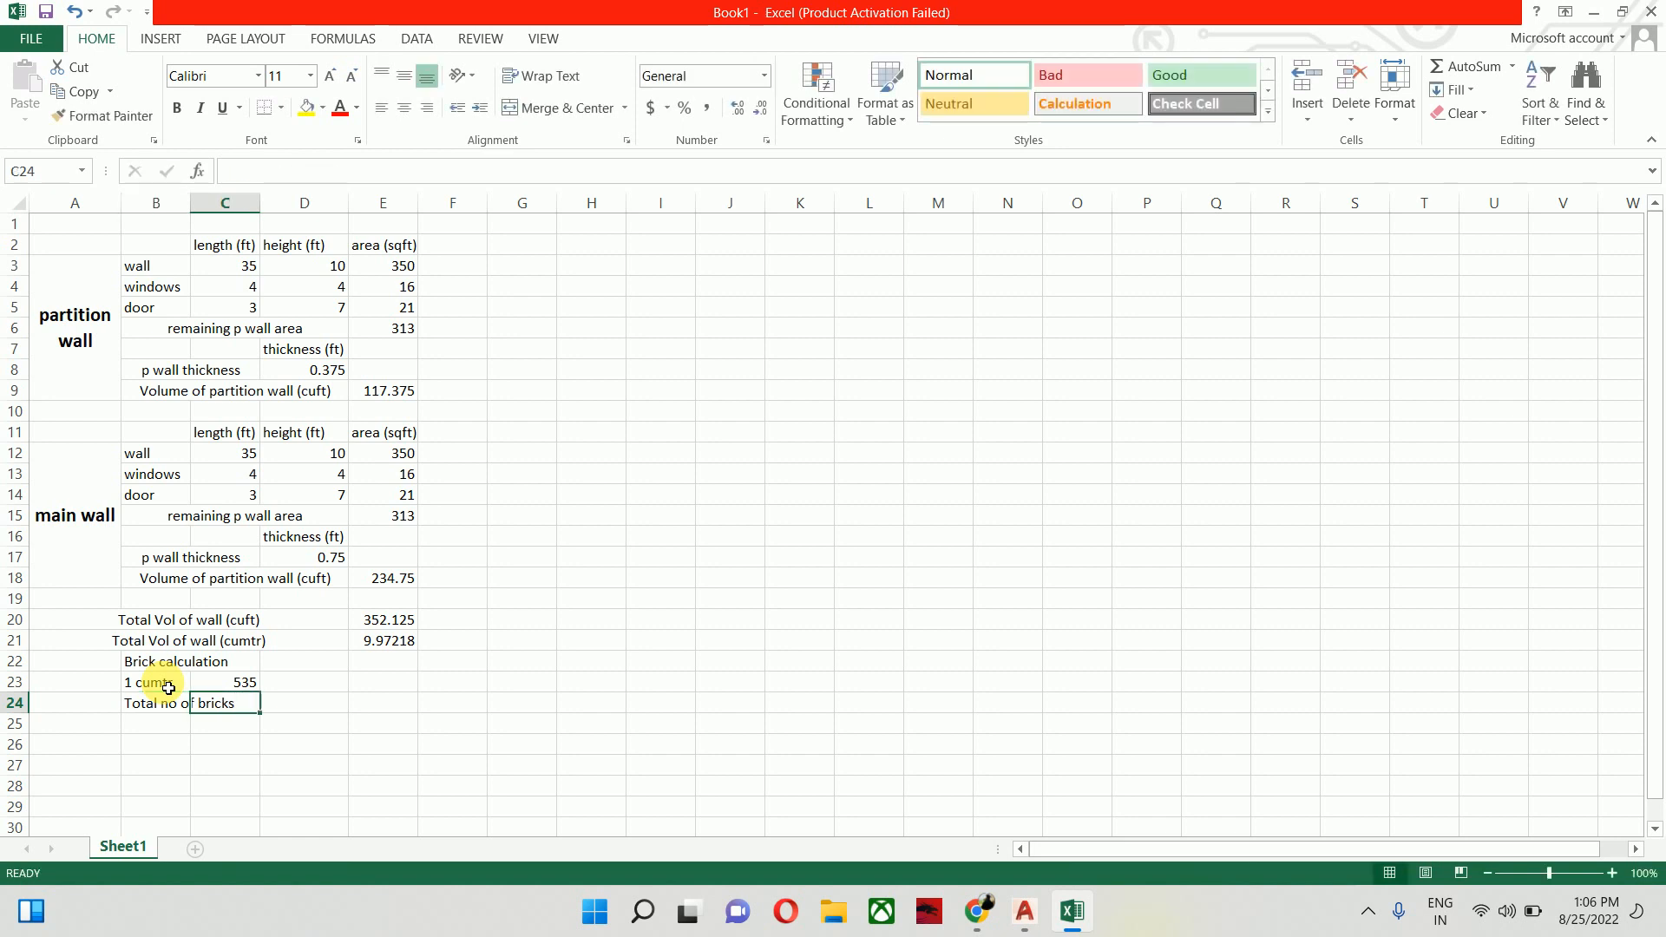
Calculate the total number of bricks in E24 with the formula =E21*C23
key("Tab")
key("Tab")
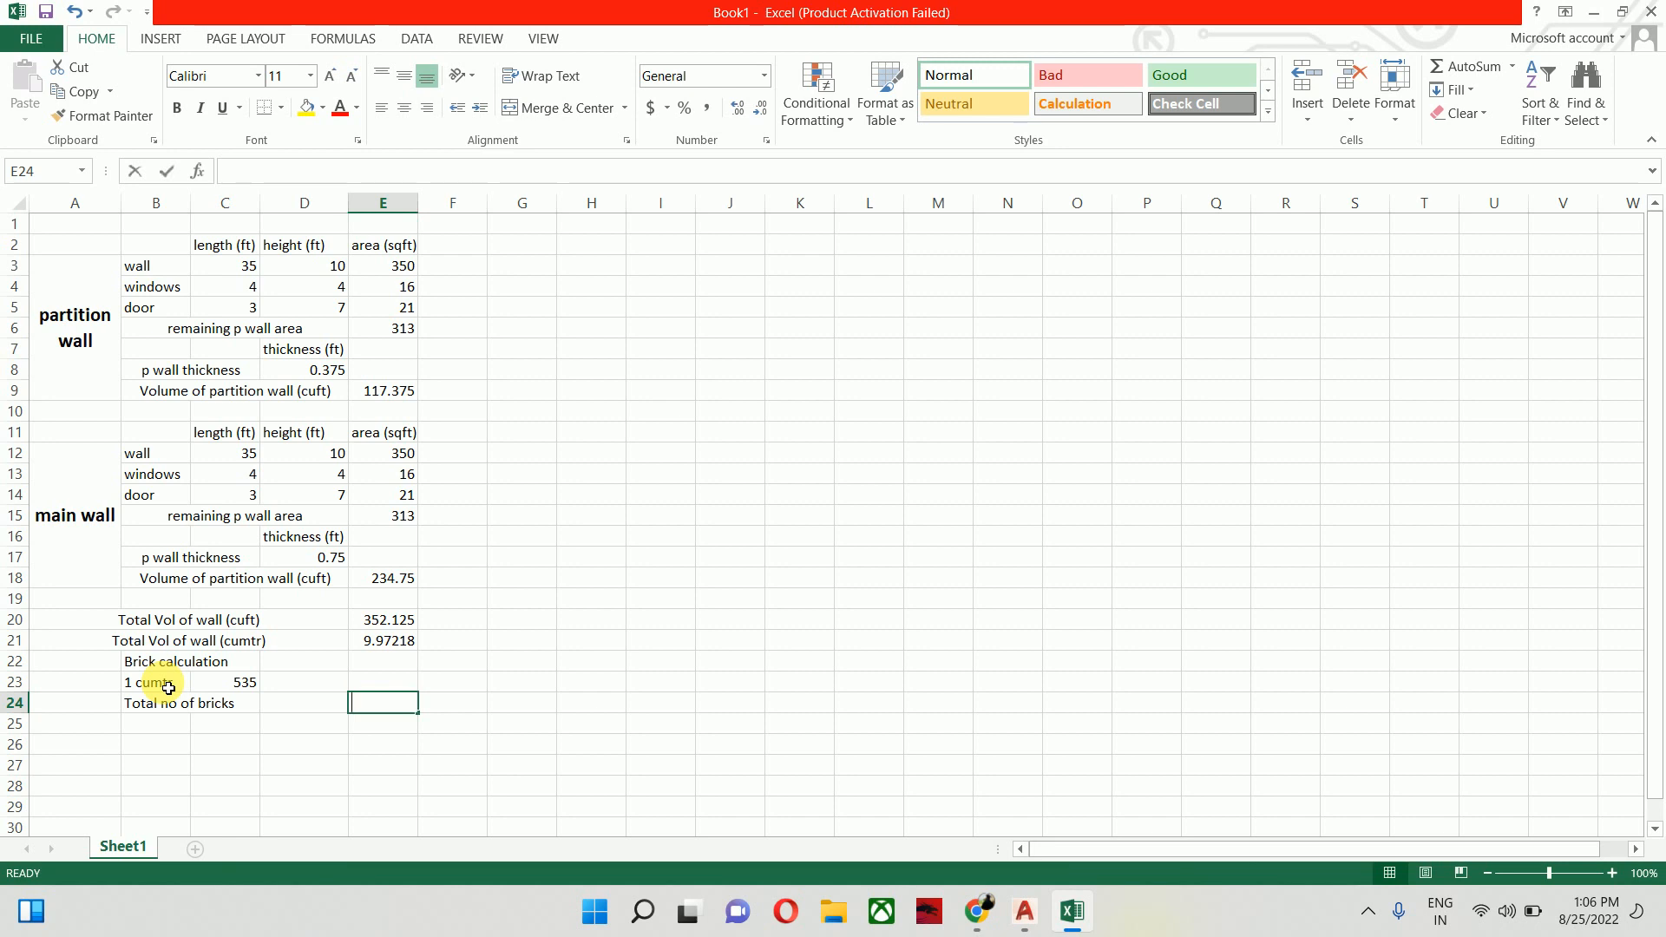
type("=")
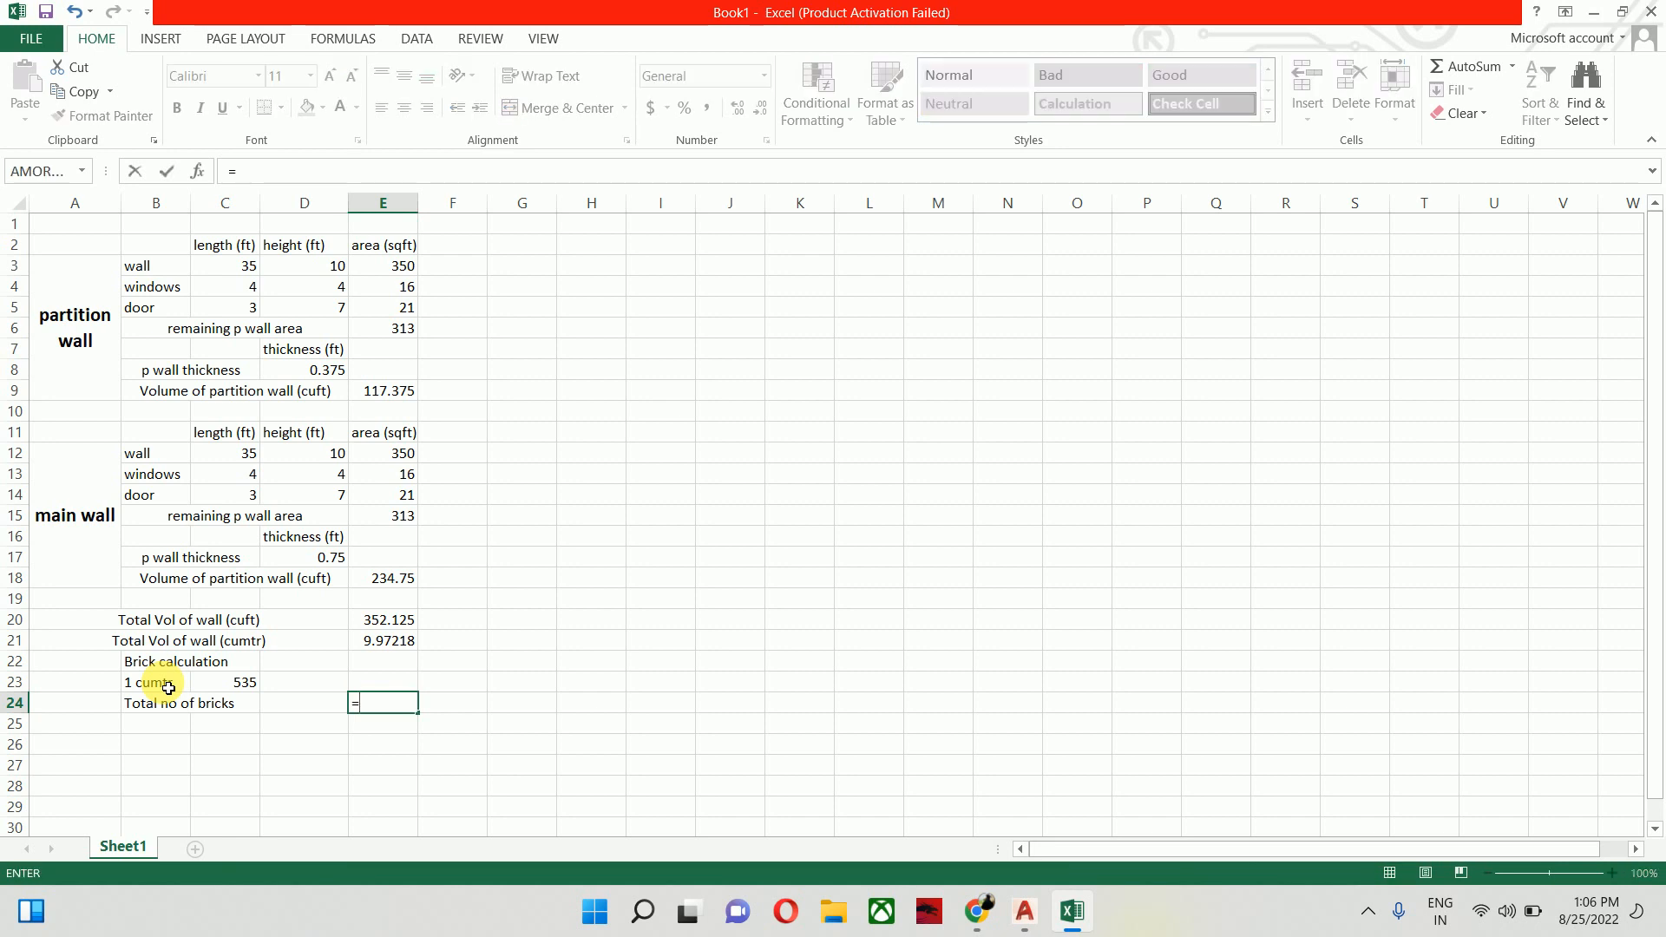
left_click(370, 649)
type("*")
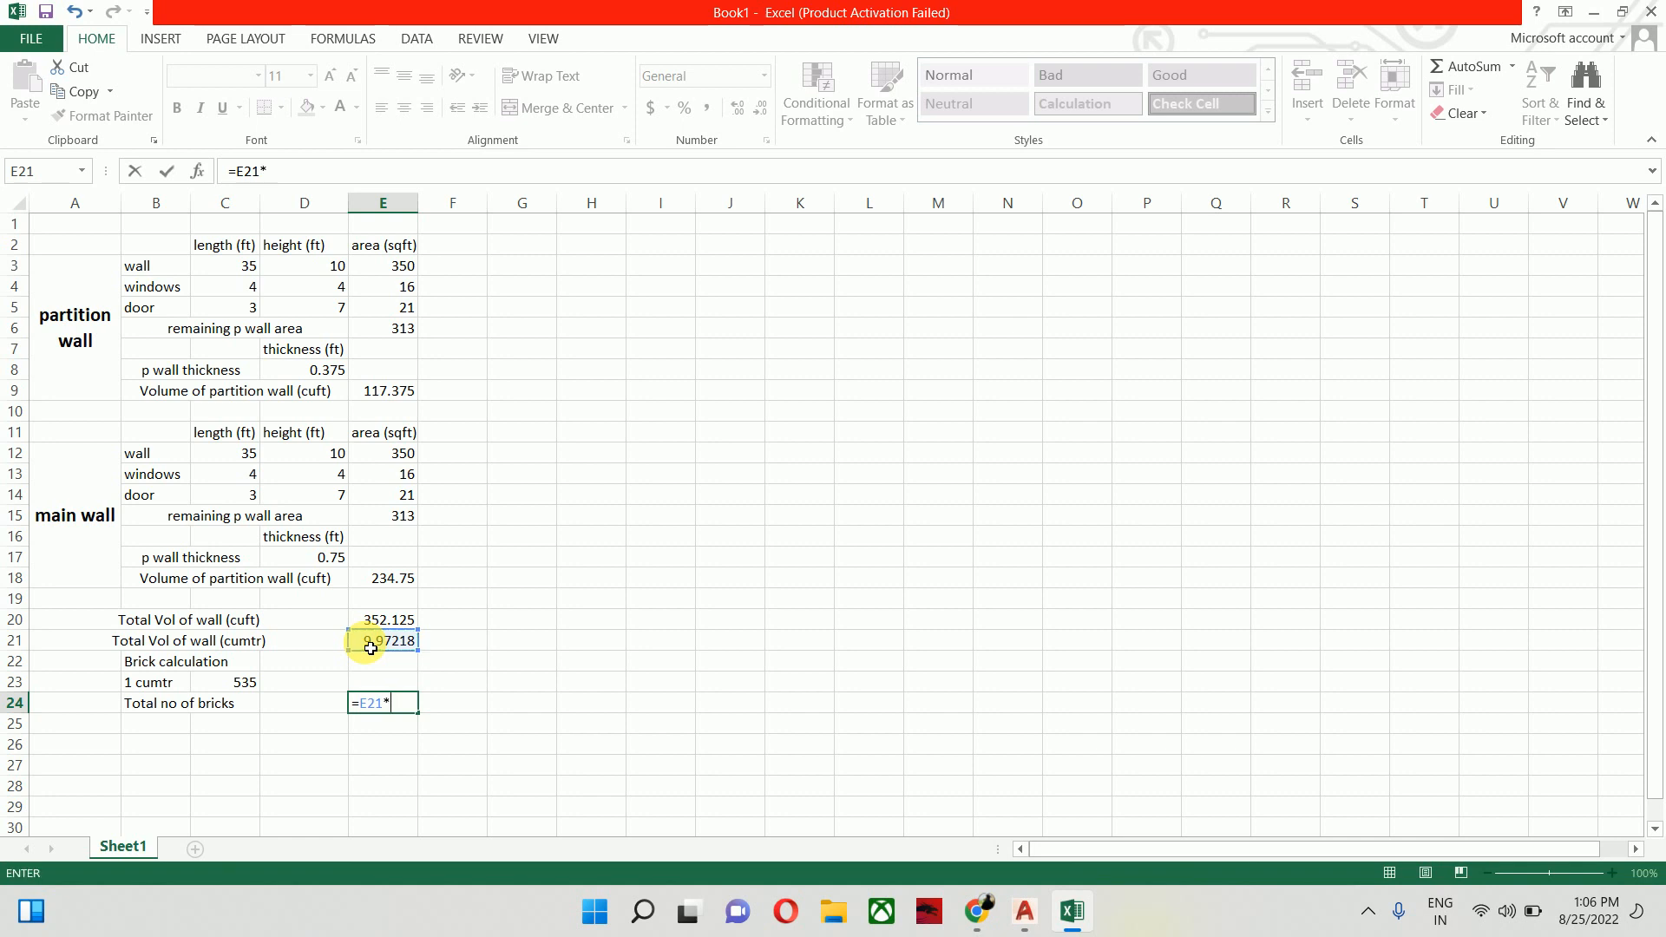
left_click(236, 690)
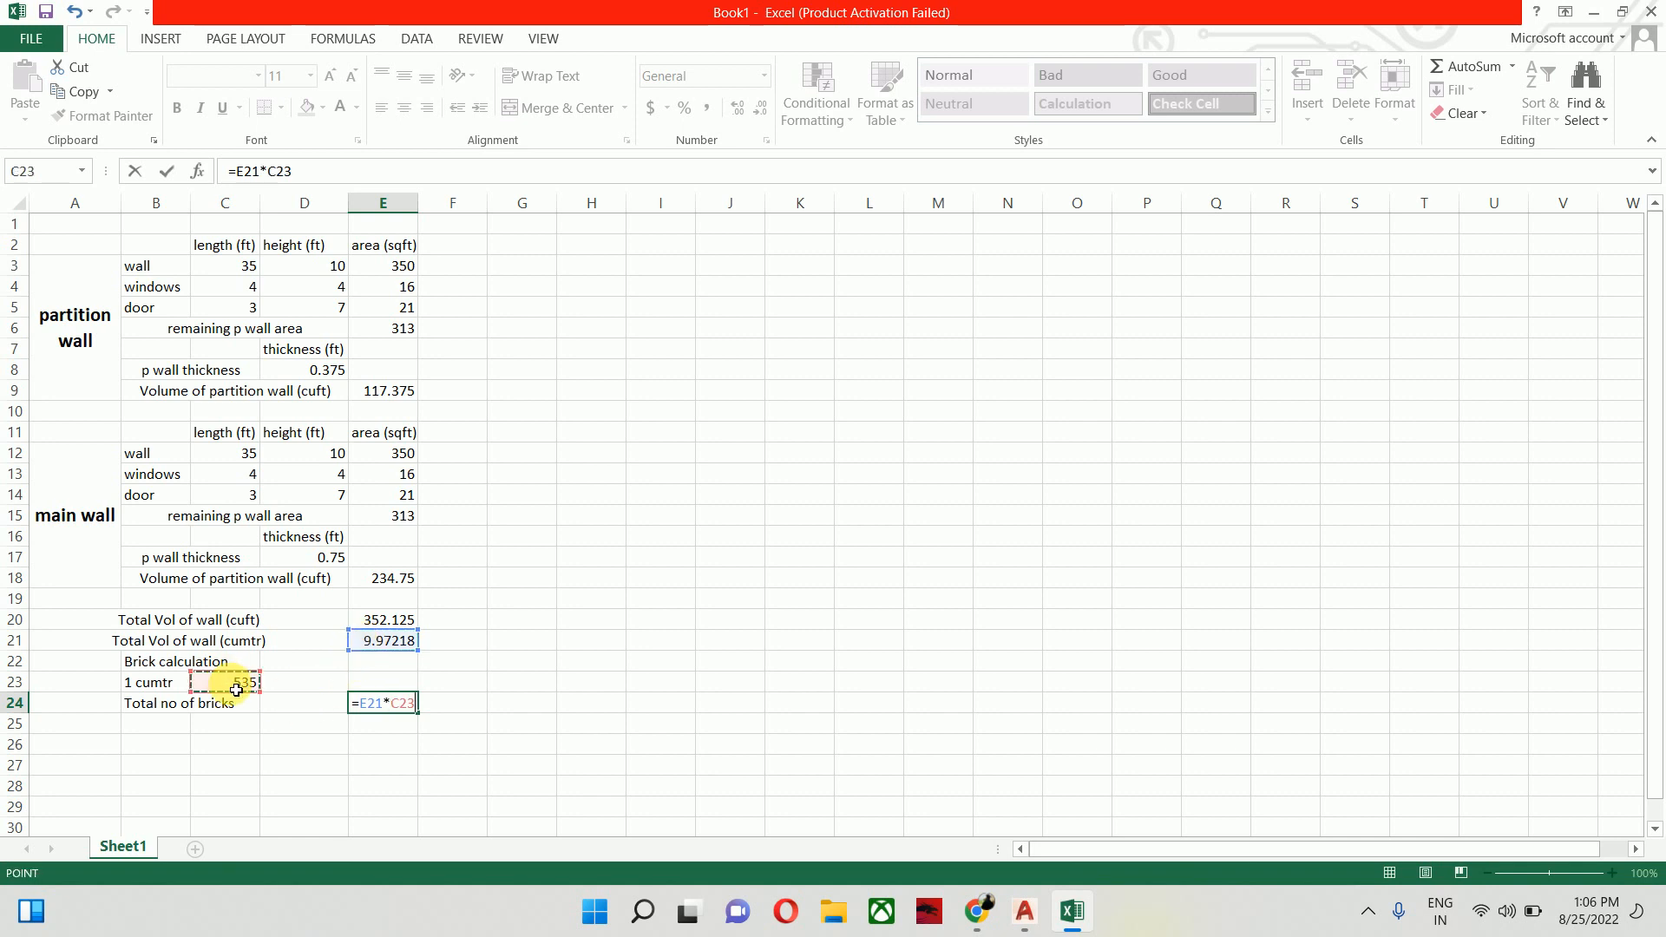
key("Return")
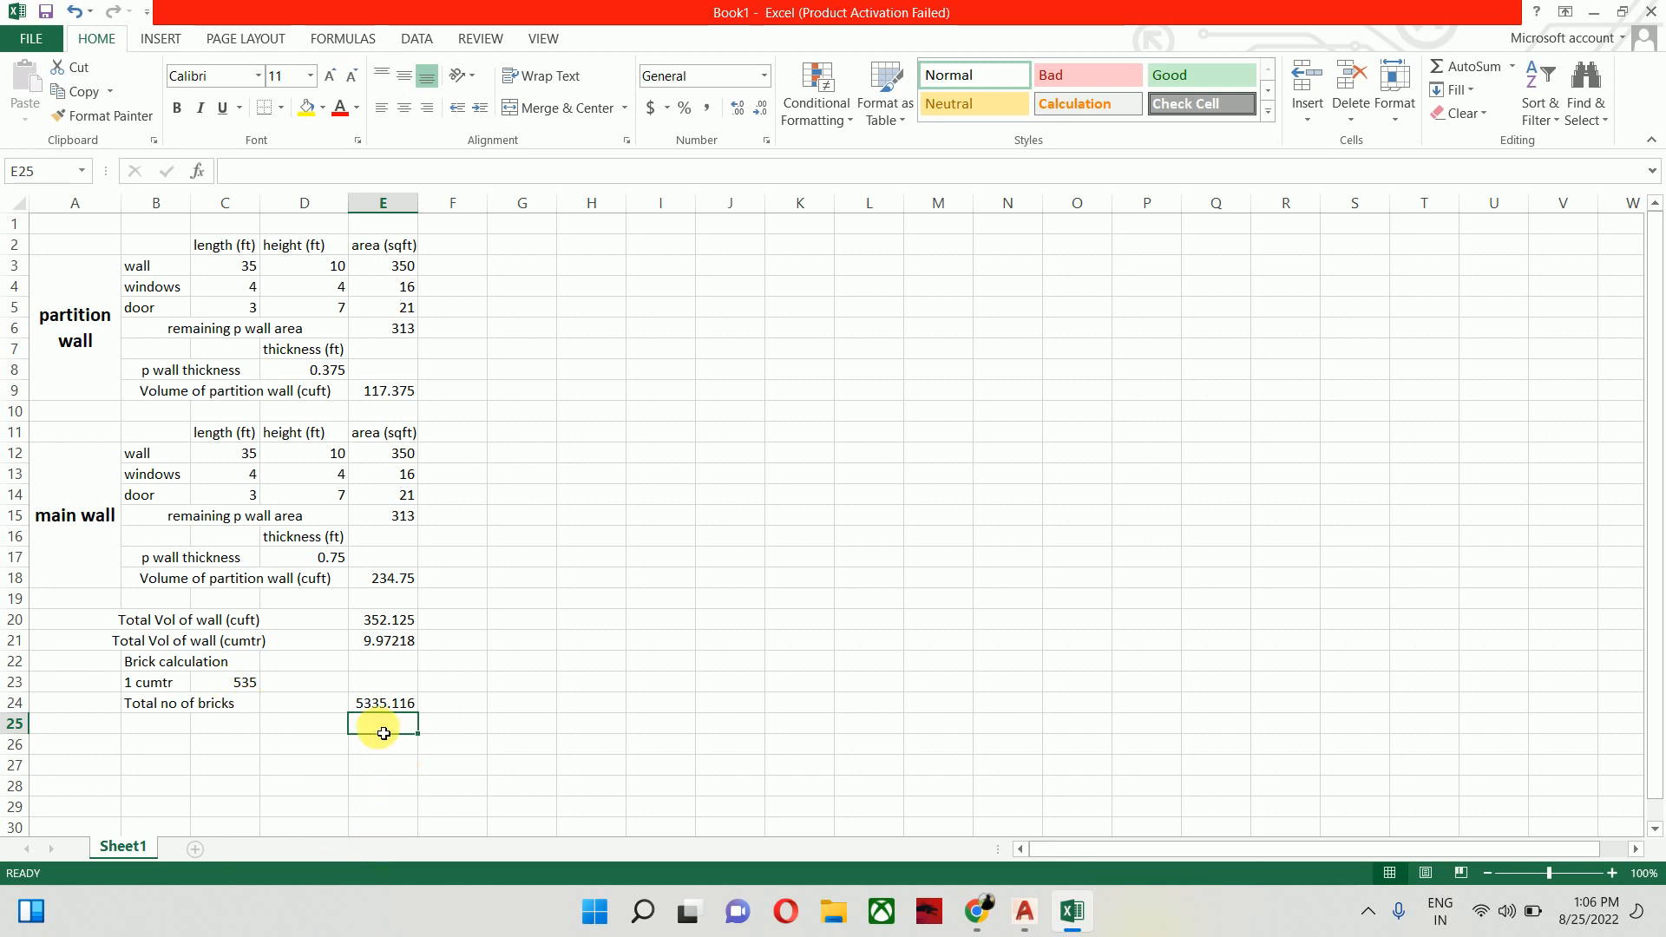
left_click(165, 727)
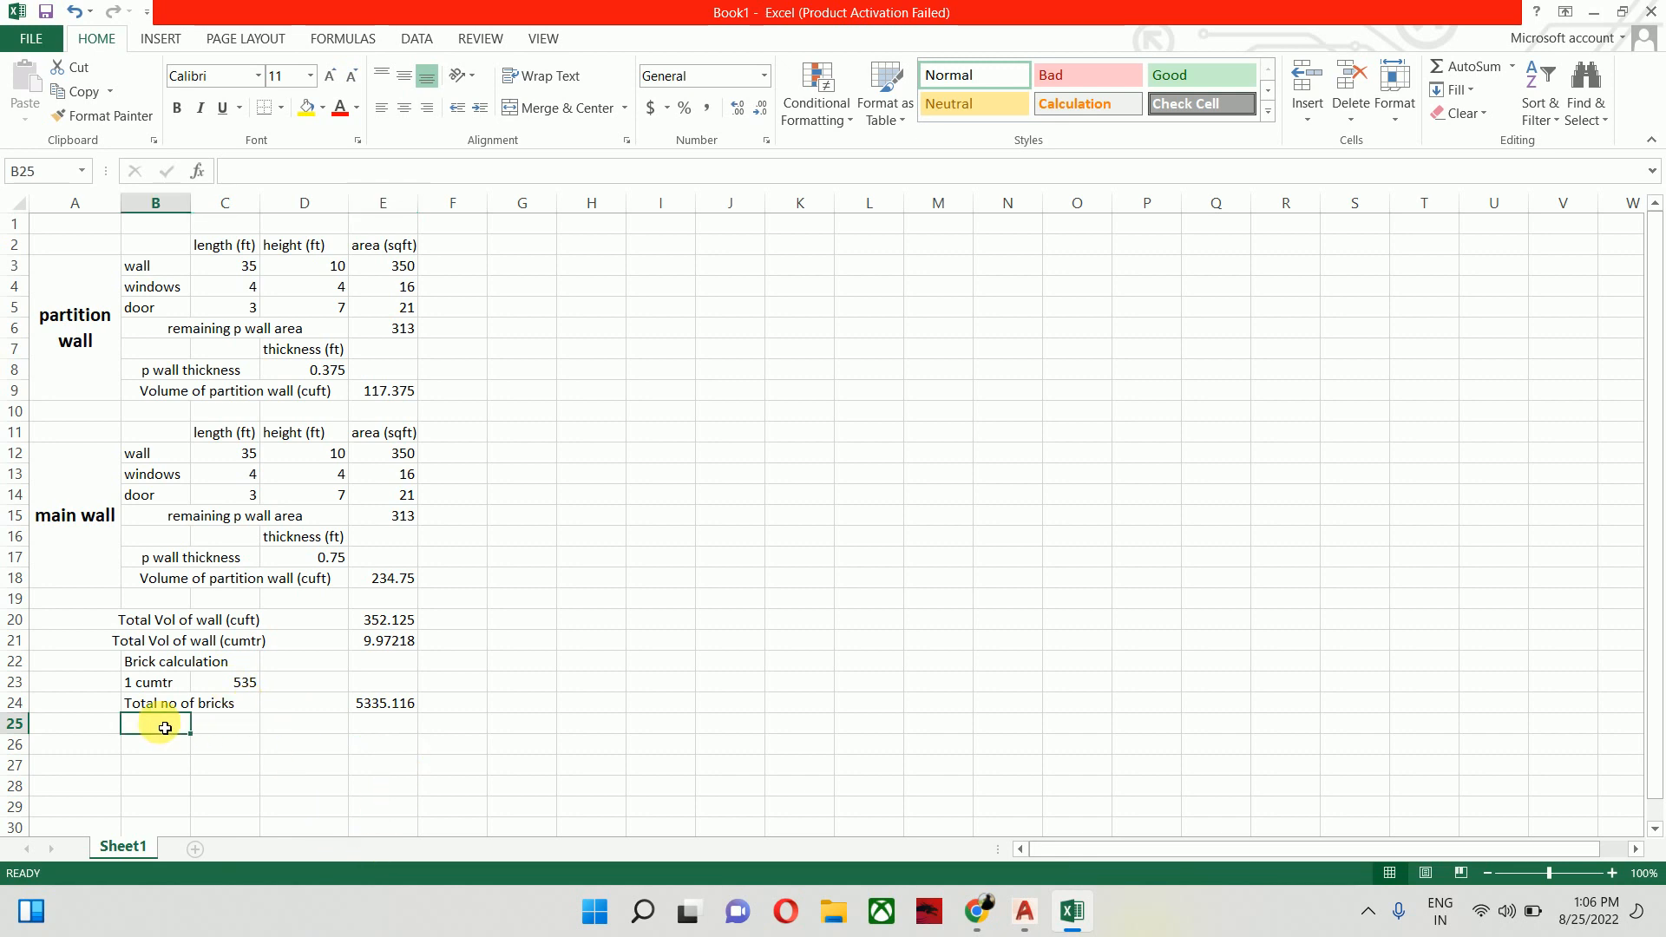
Enter the label "Cost of 1 brick" in B25 and the unit cost 5 in E25
type("Cost of 1 b")
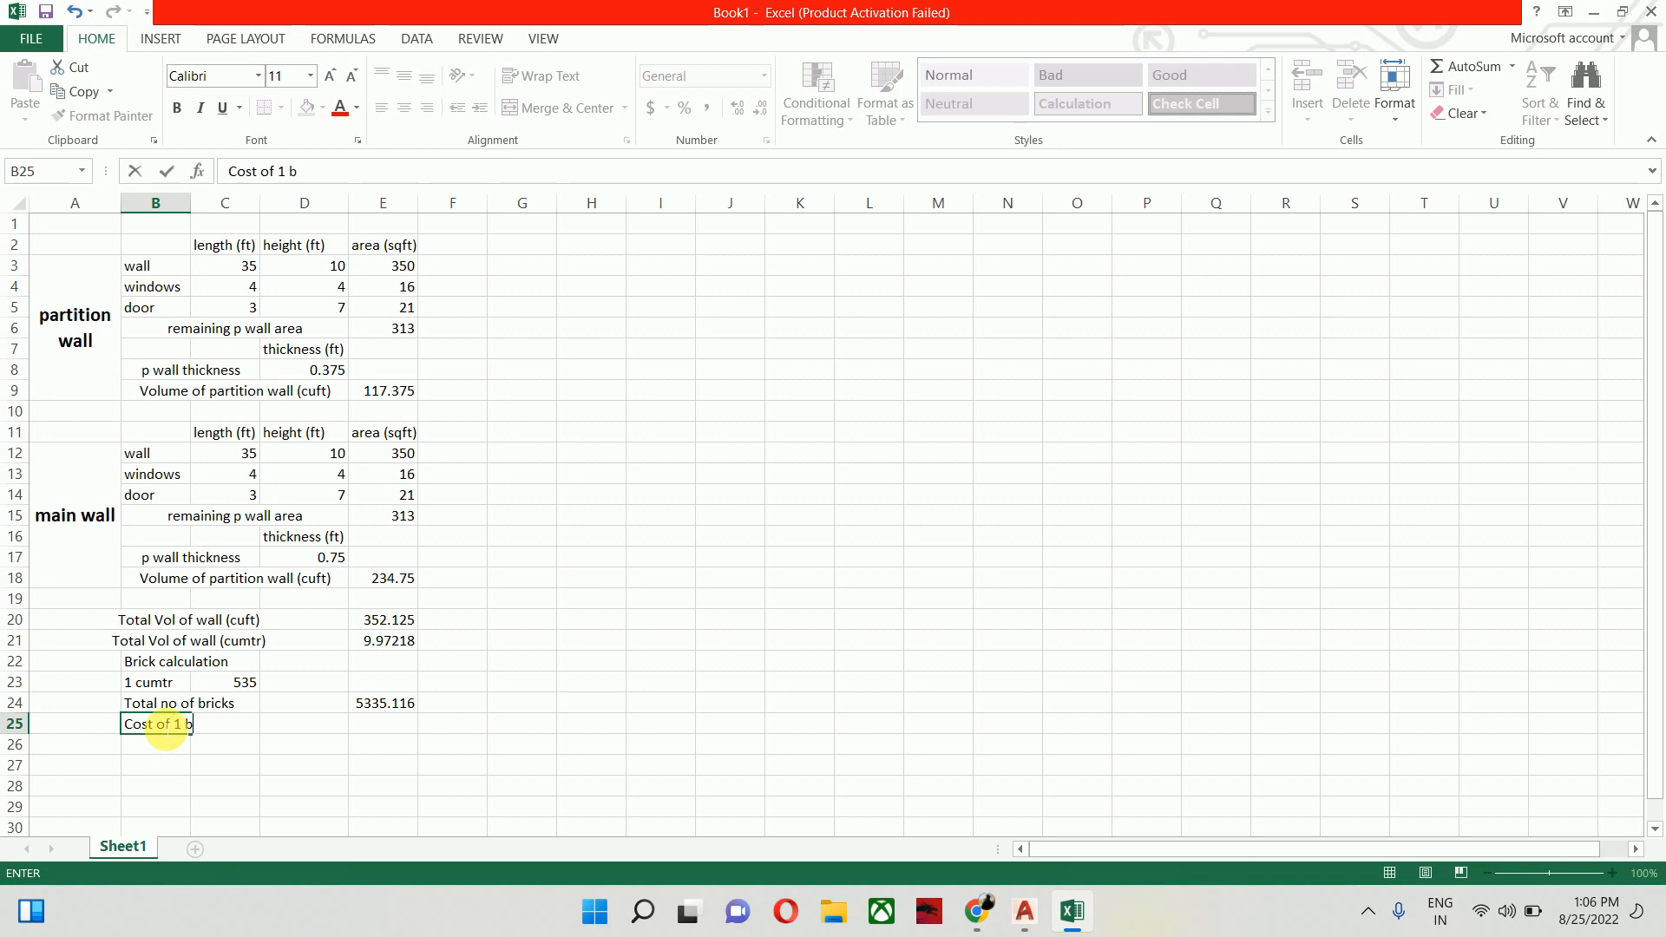
type("rick")
key("Right")
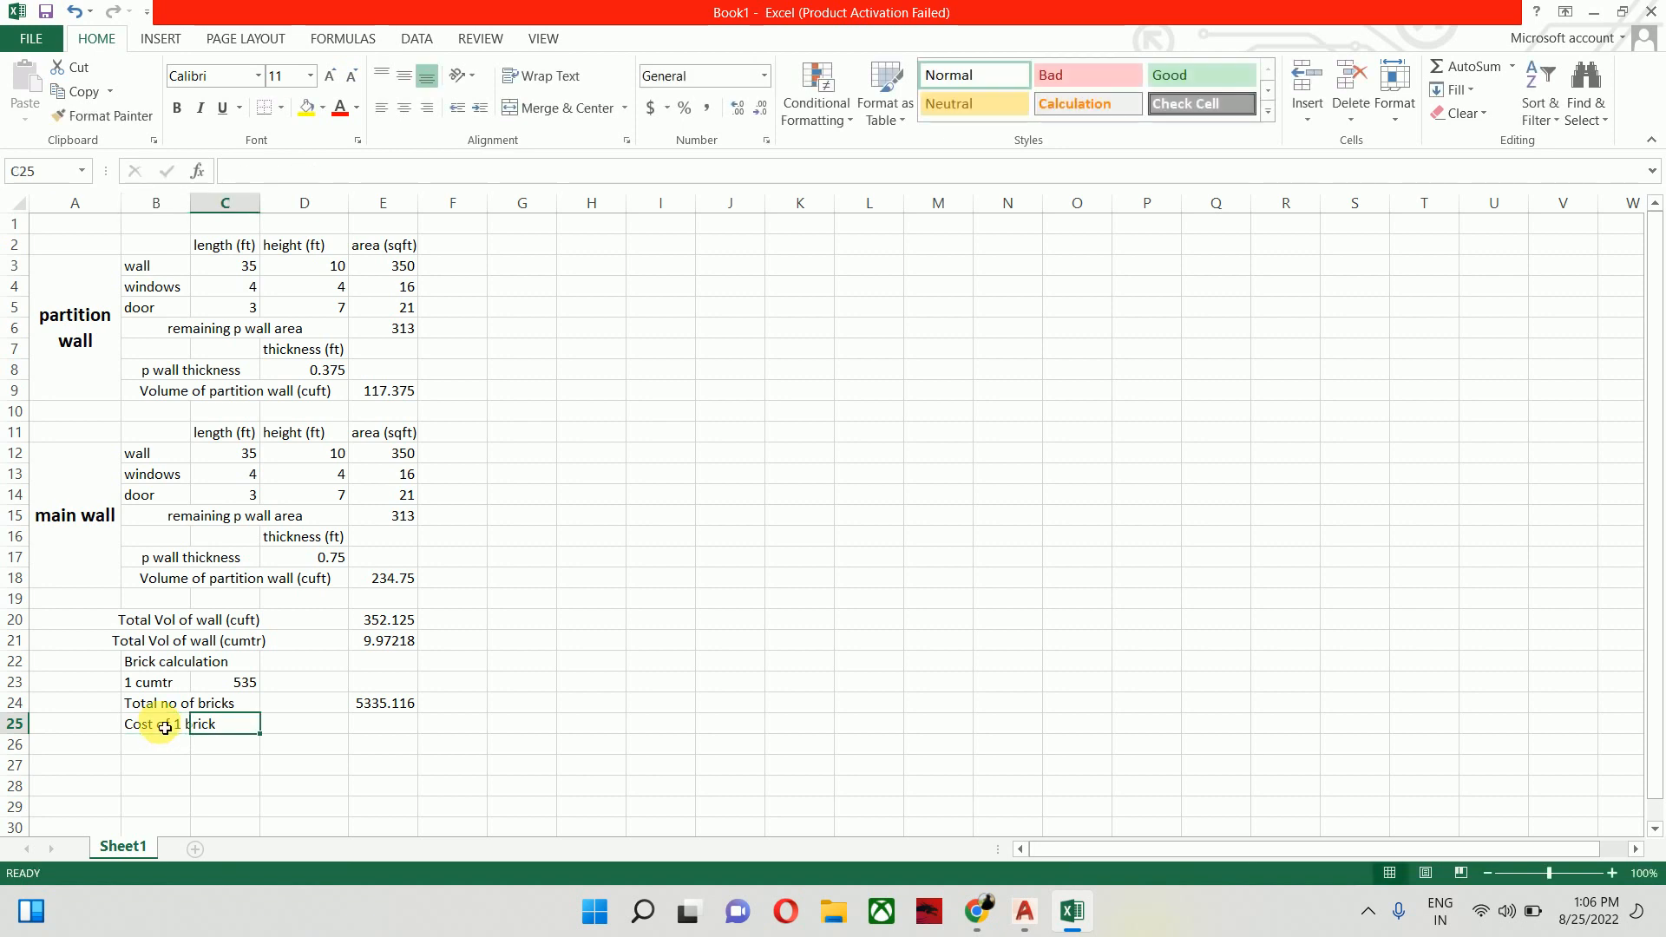
key("Right")
key("Right")
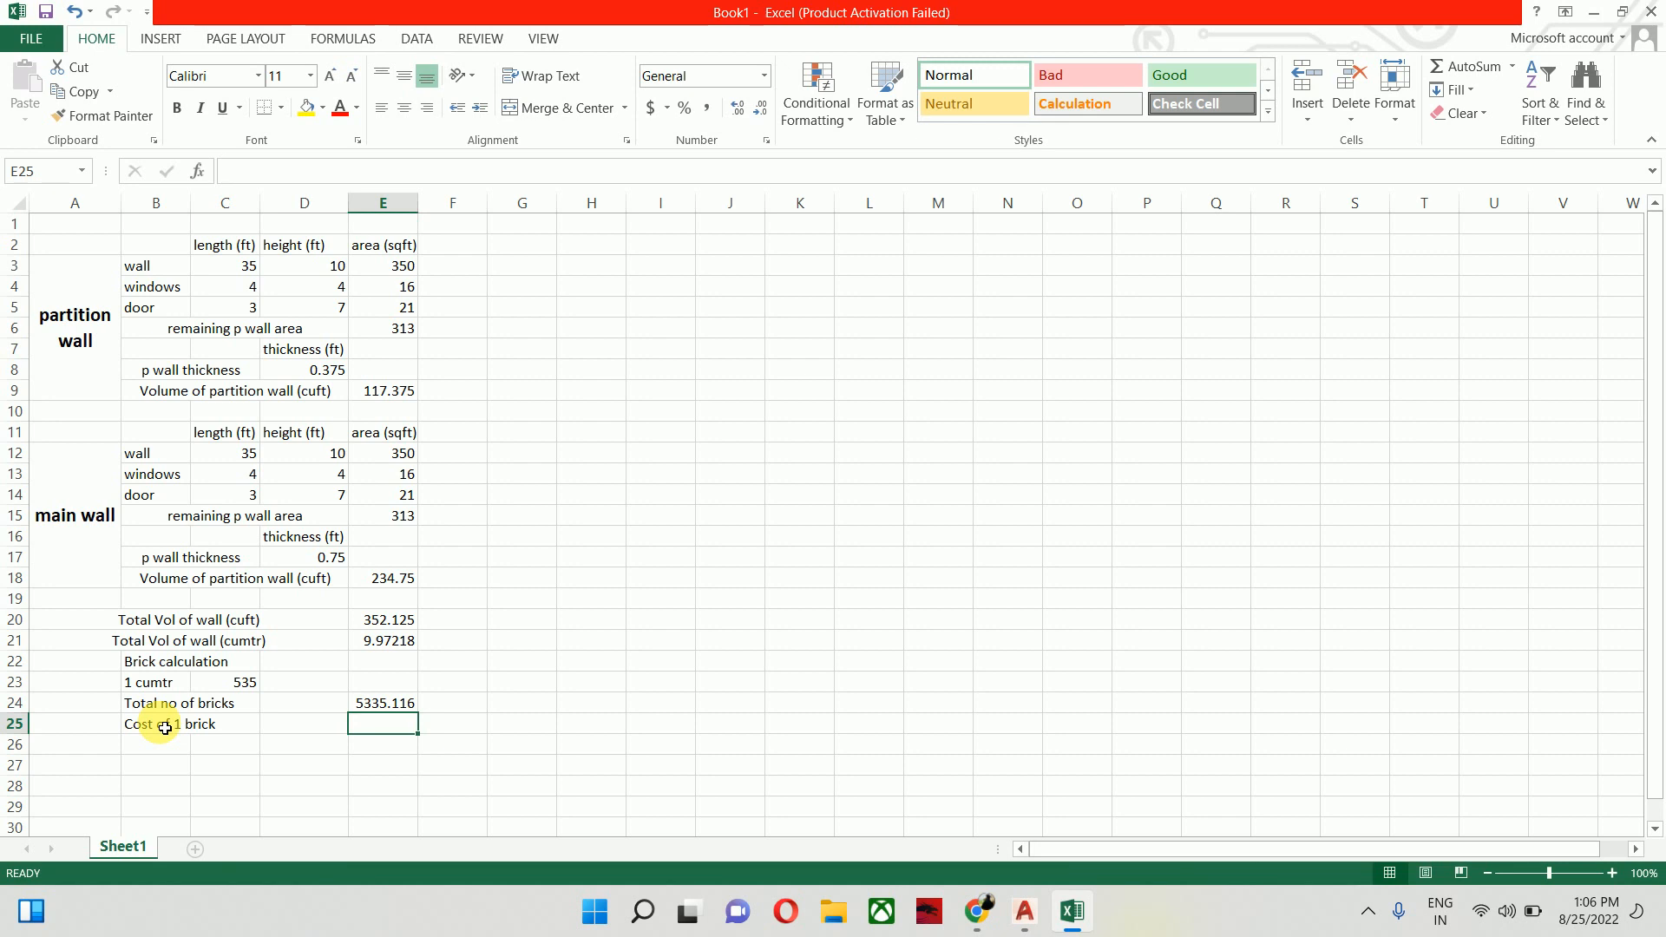
type("5")
key("Return")
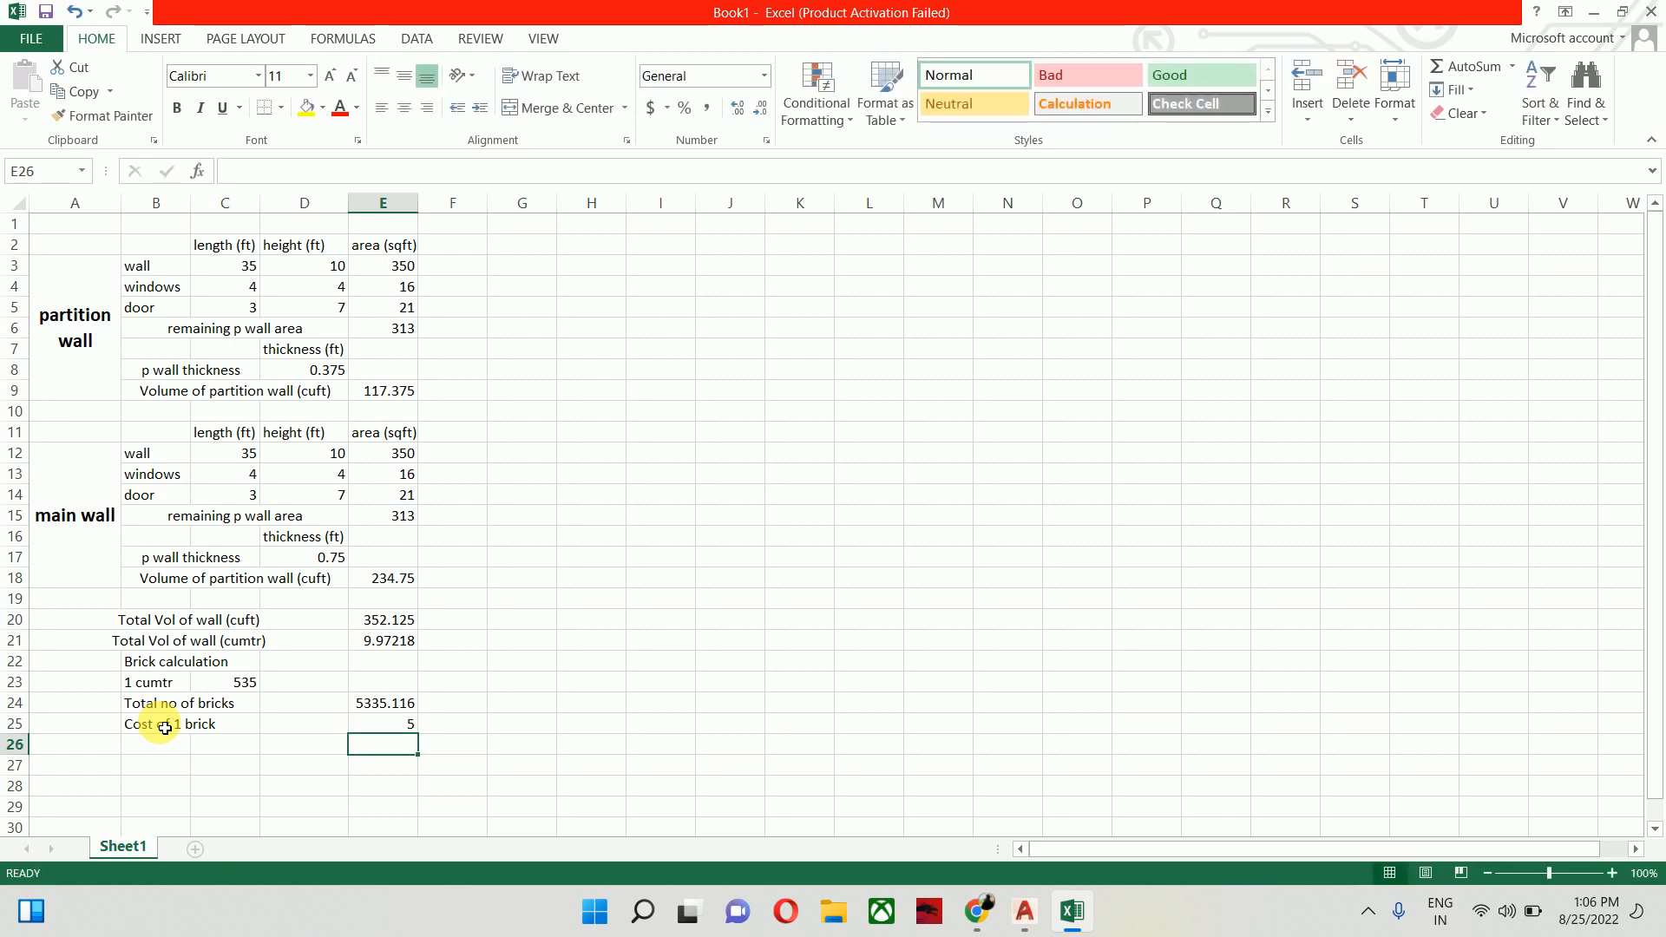
Enter the label "Total cost of bricks" in B26
key("Left")
key("Left")
key("Left")
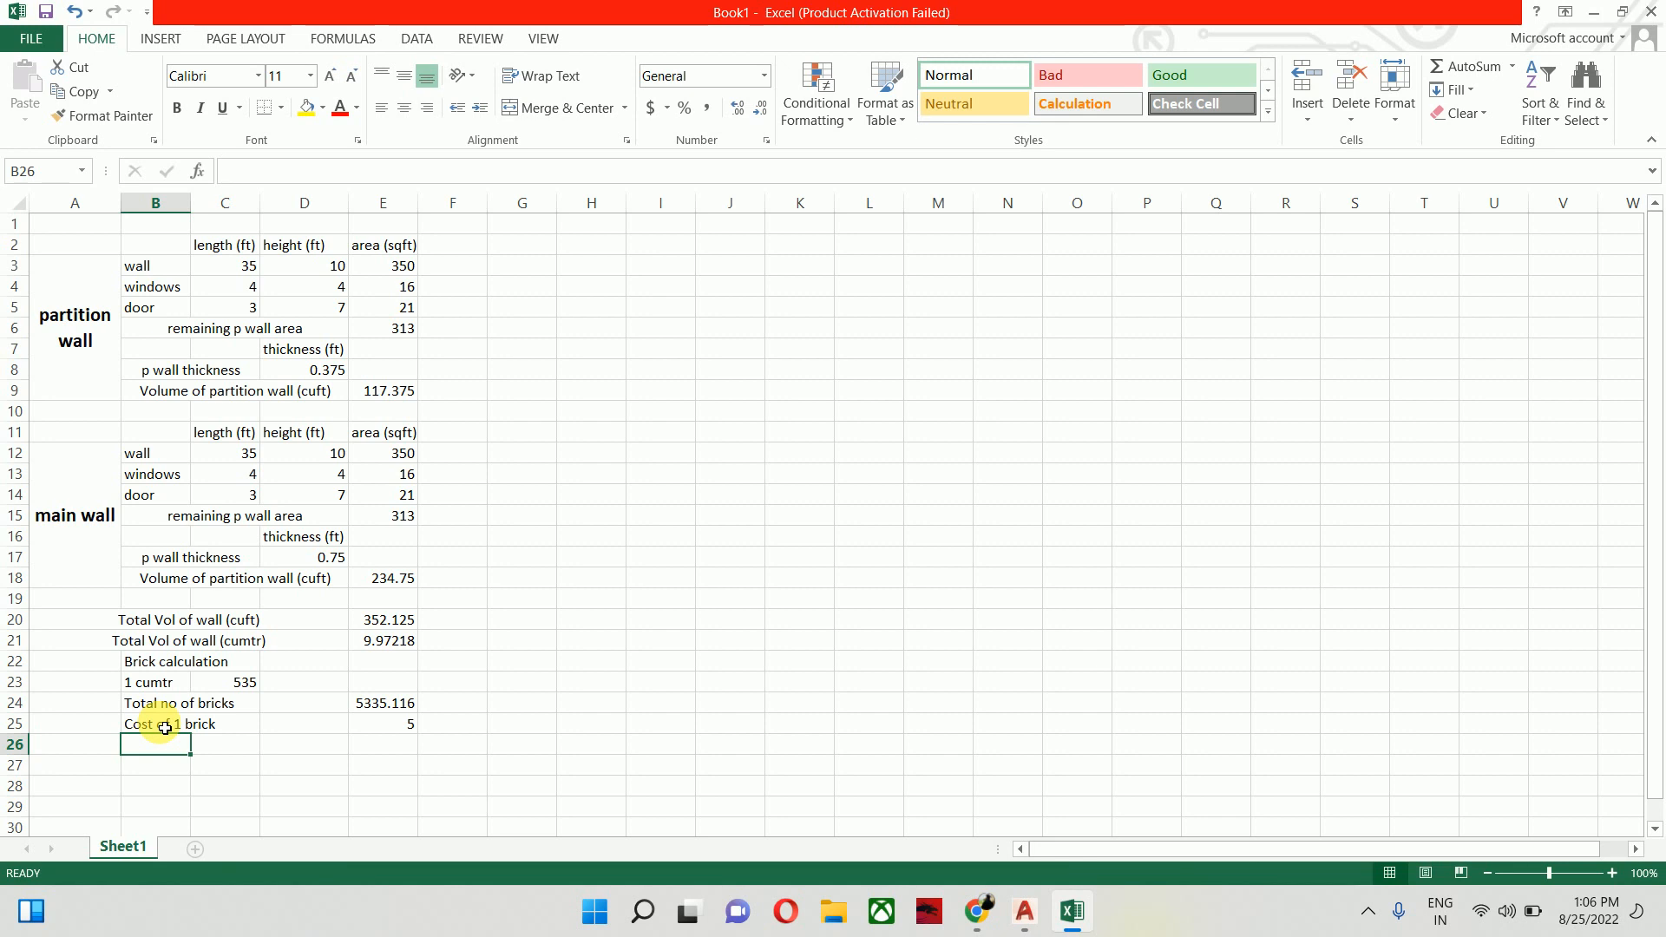
type("Total ")
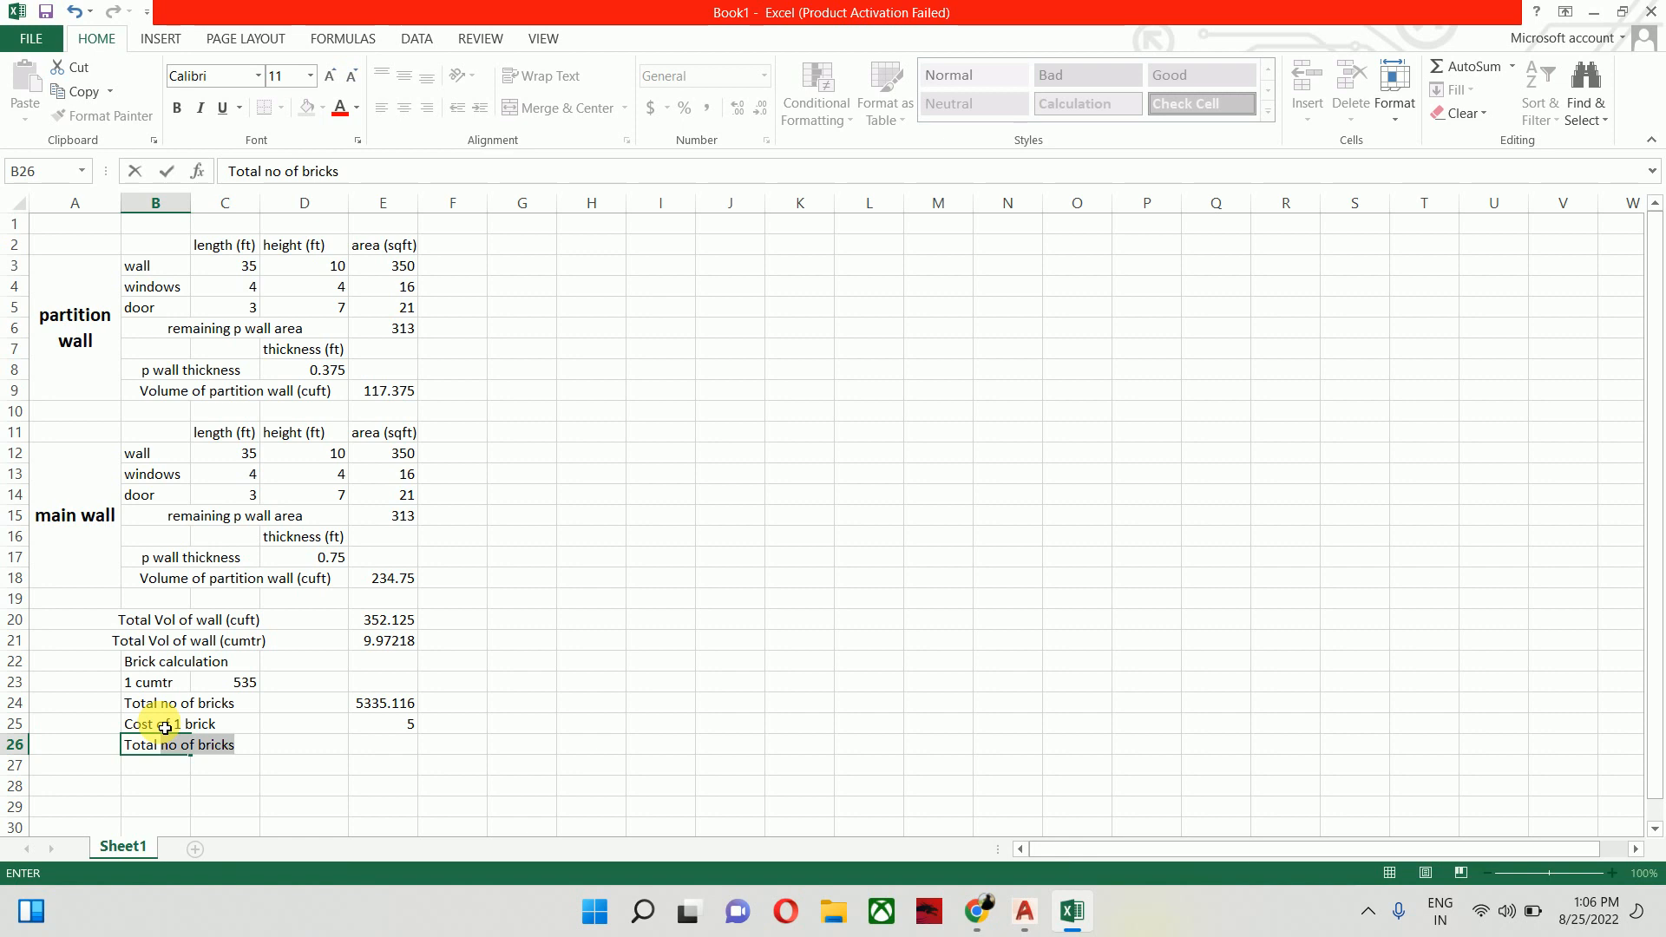
type("cost of bricks")
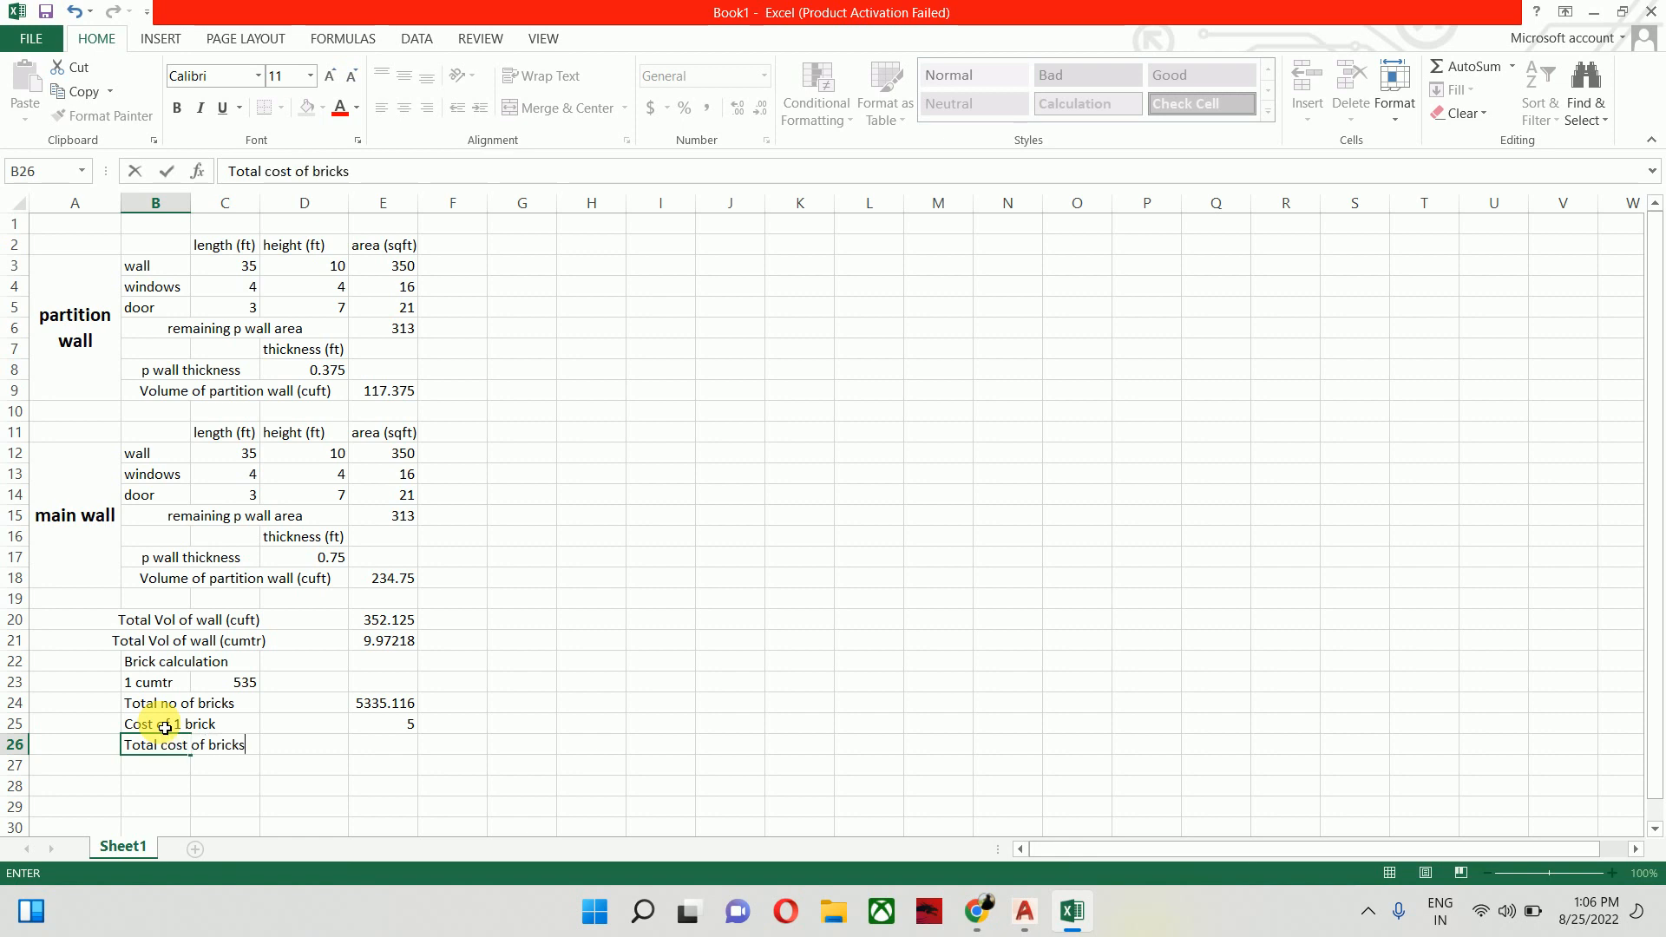
Calculate the total brick cost in E26 with the formula =E24*E25
key("Right")
key("Right")
key("Right")
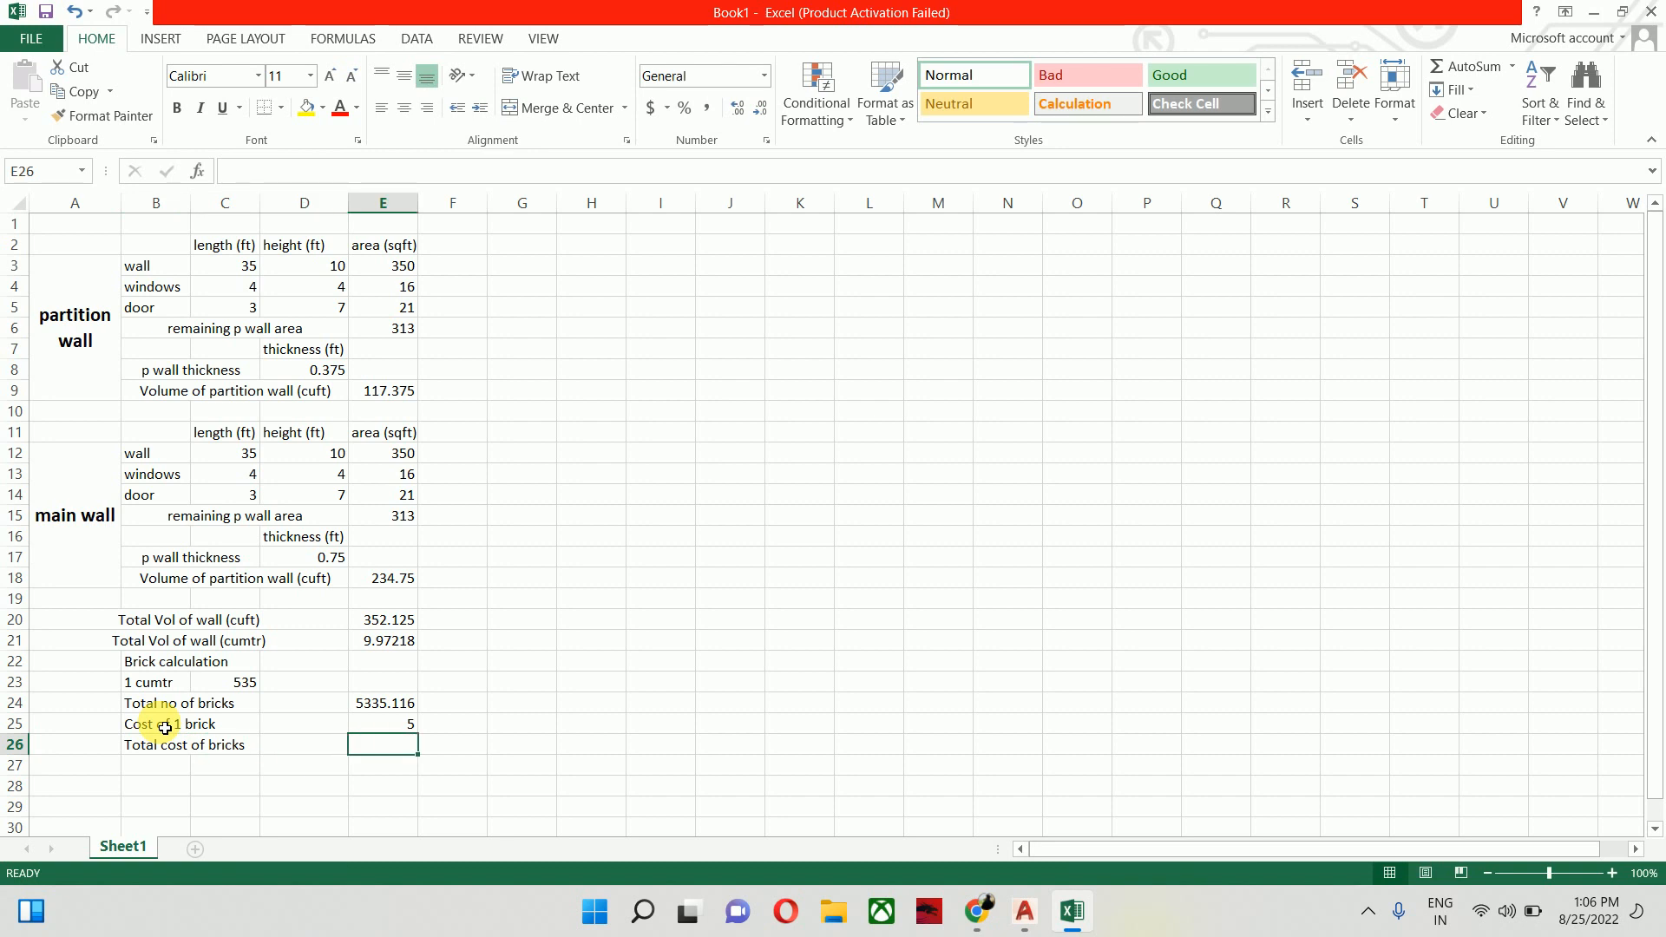
type("=")
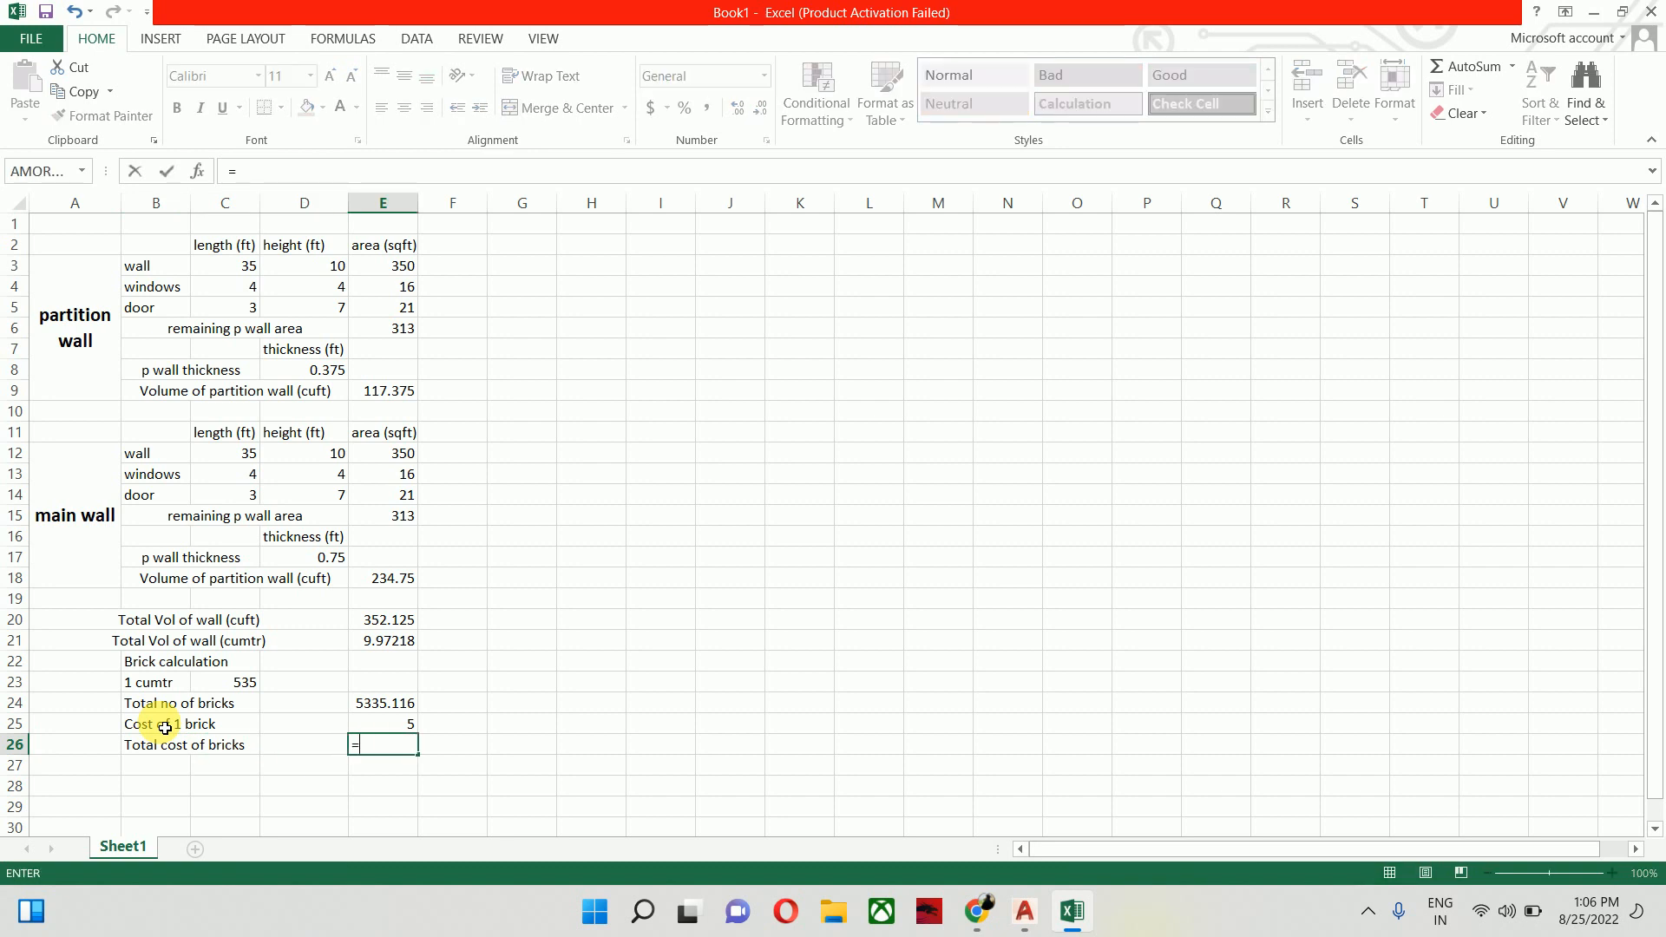
left_click(400, 705)
type("*")
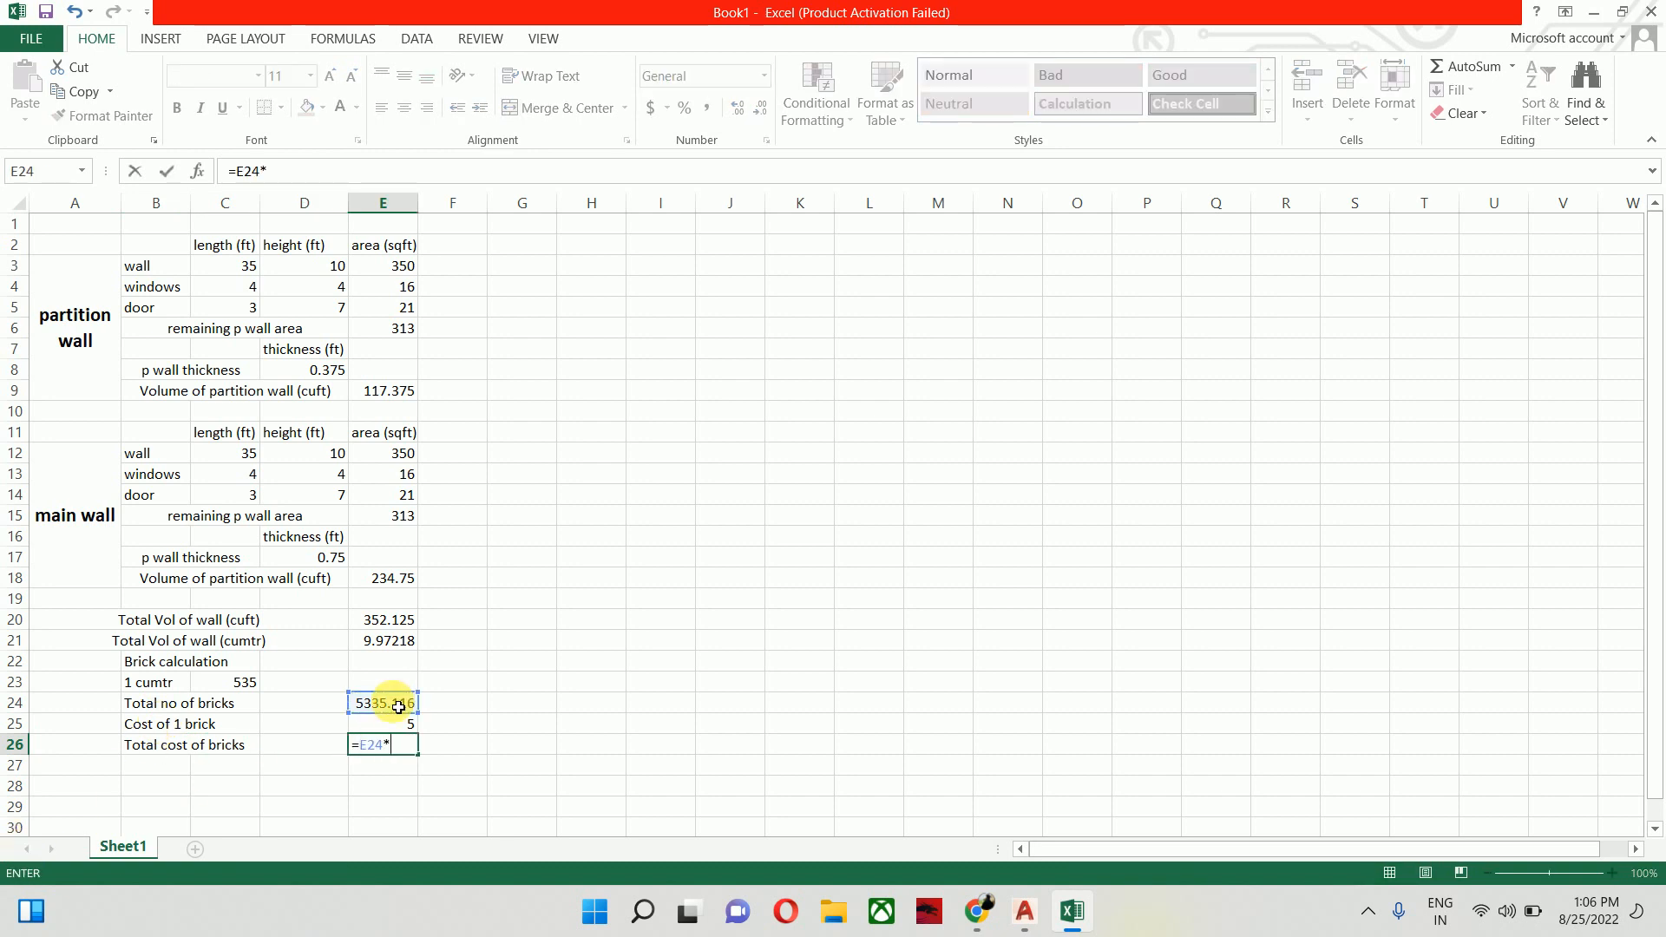
left_click(403, 724)
key("Return")
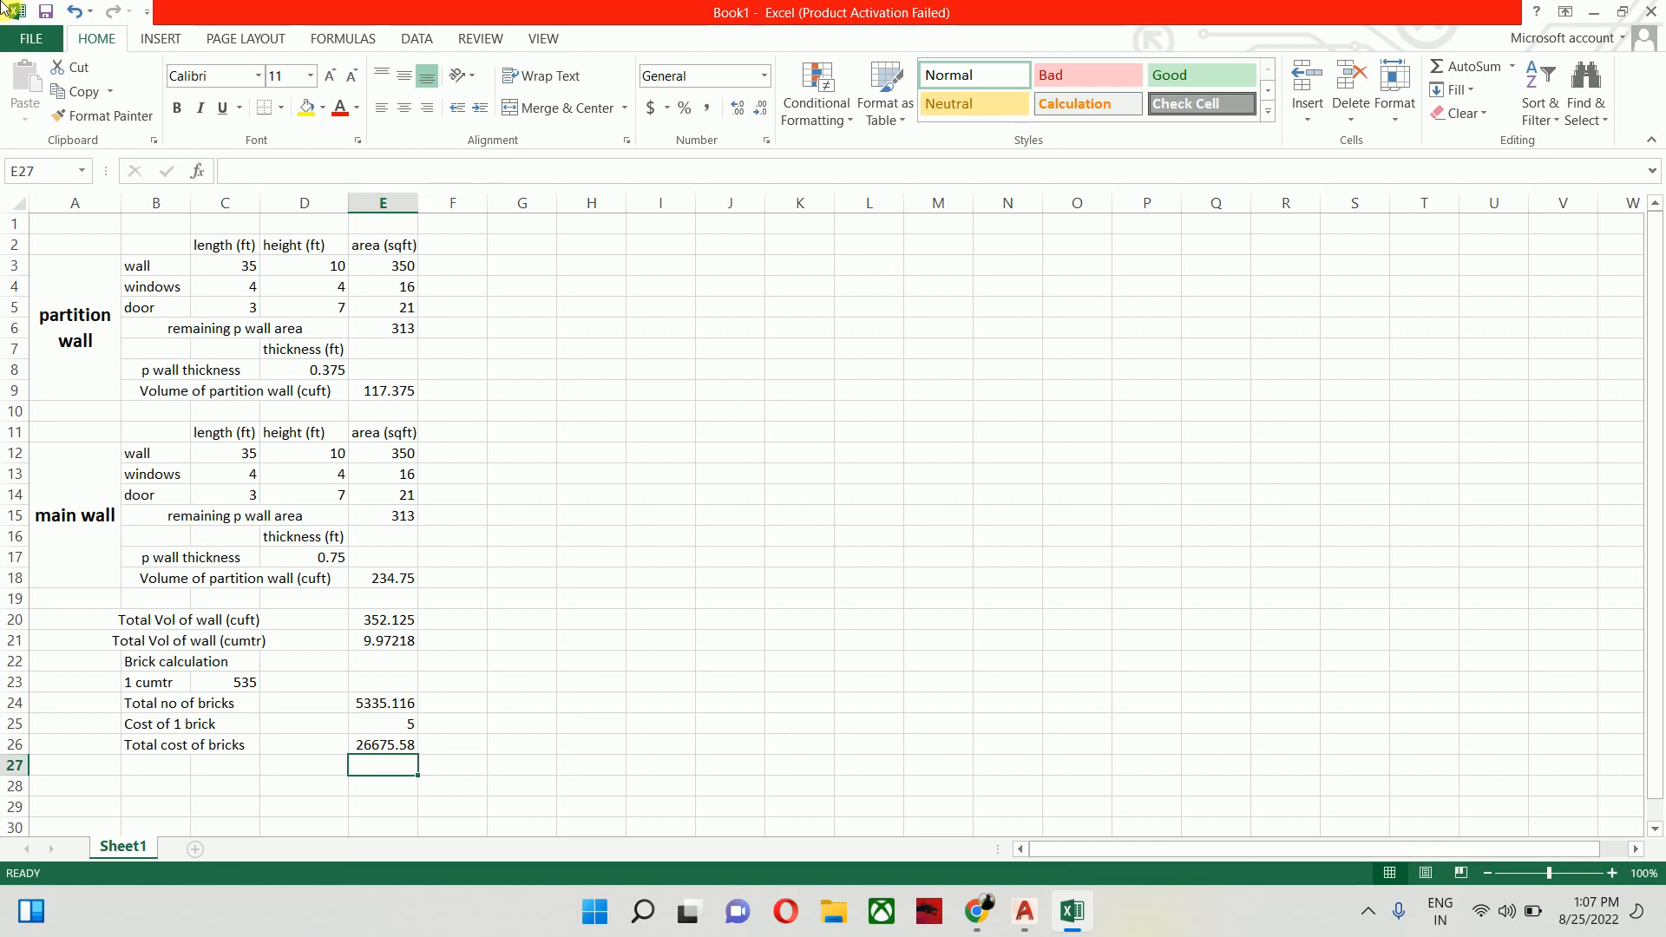
Save the workbook on the computer in the Documents folder as "estimation"
left_click(29, 37)
left_click(70, 224)
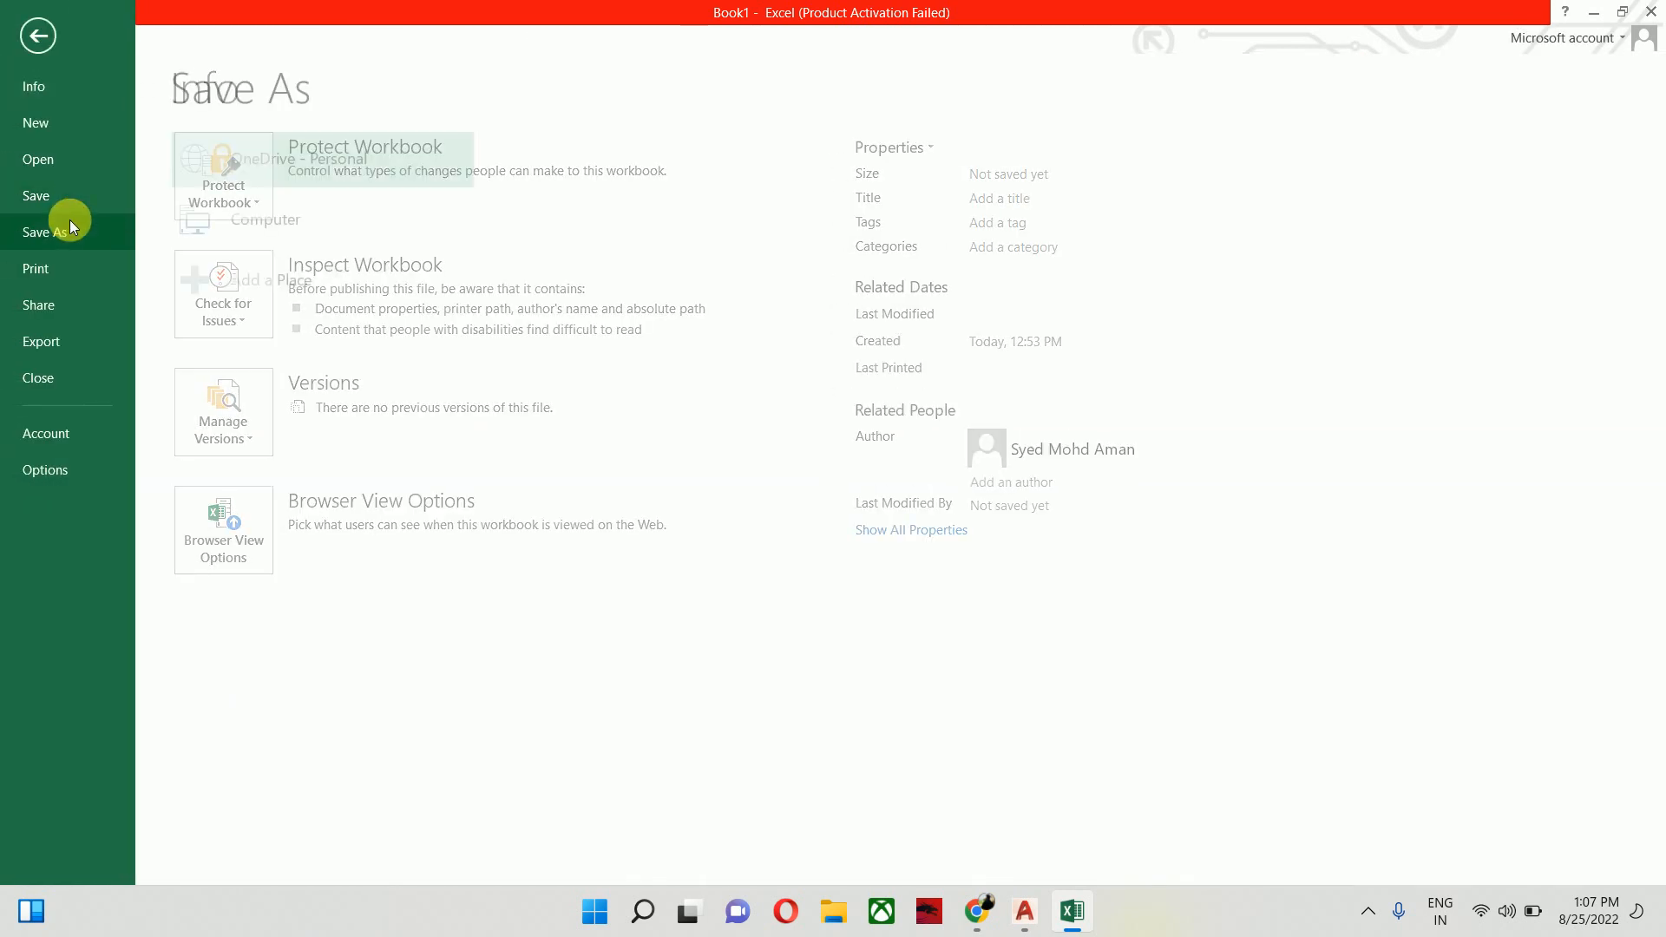
left_click(284, 227)
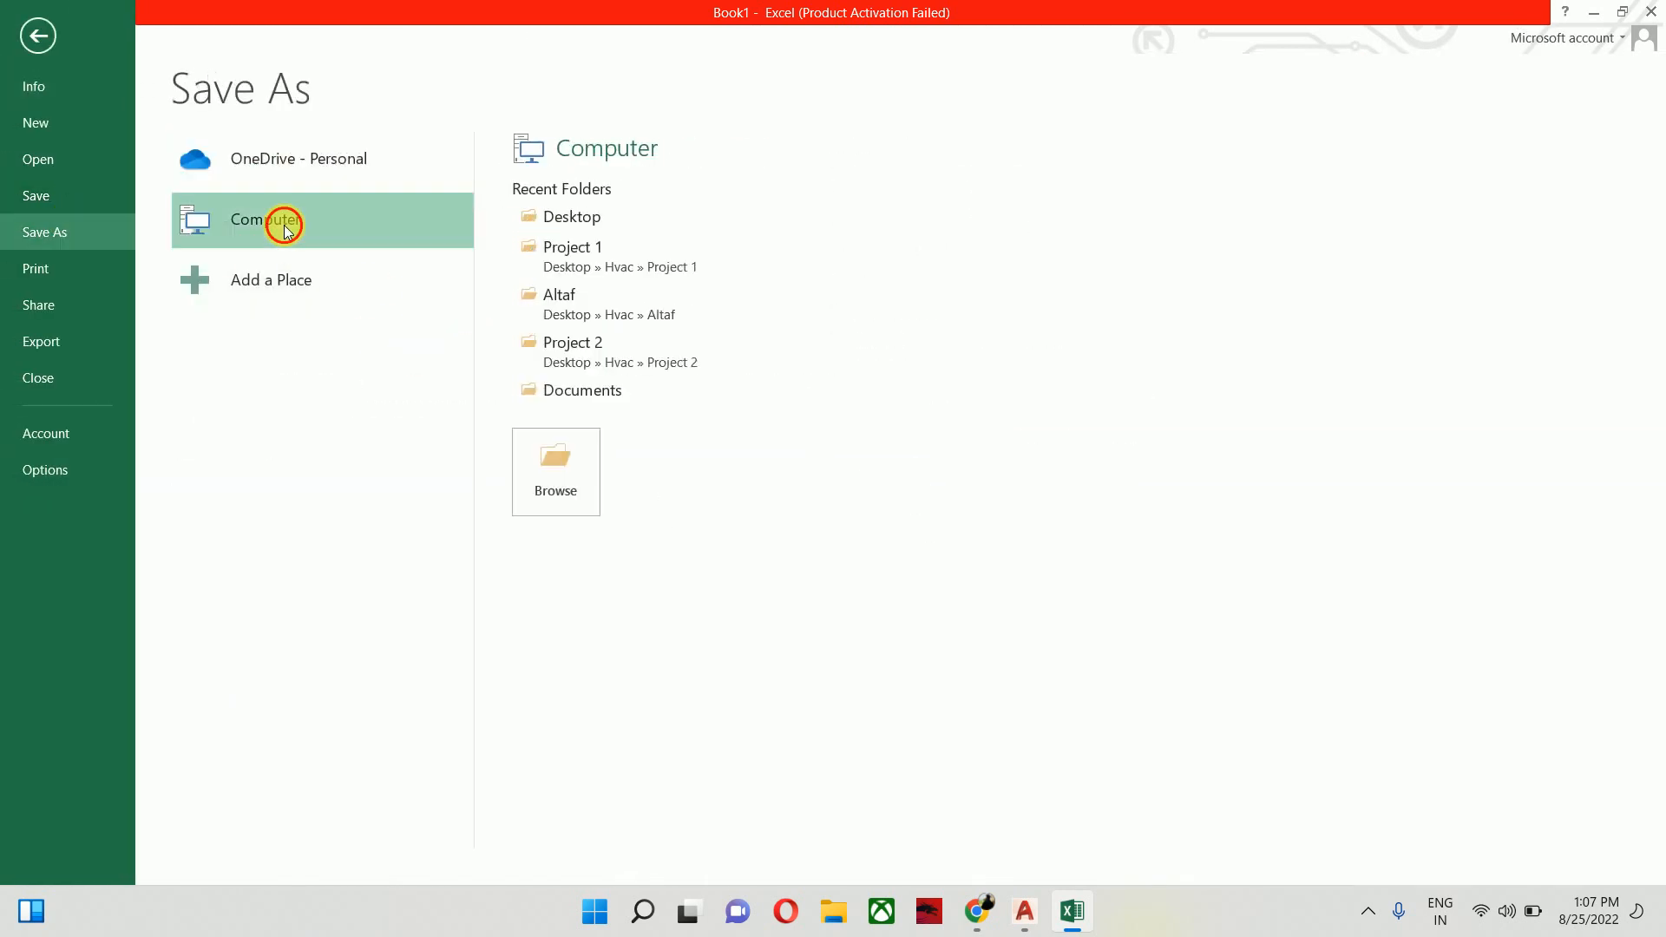
left_click(546, 451)
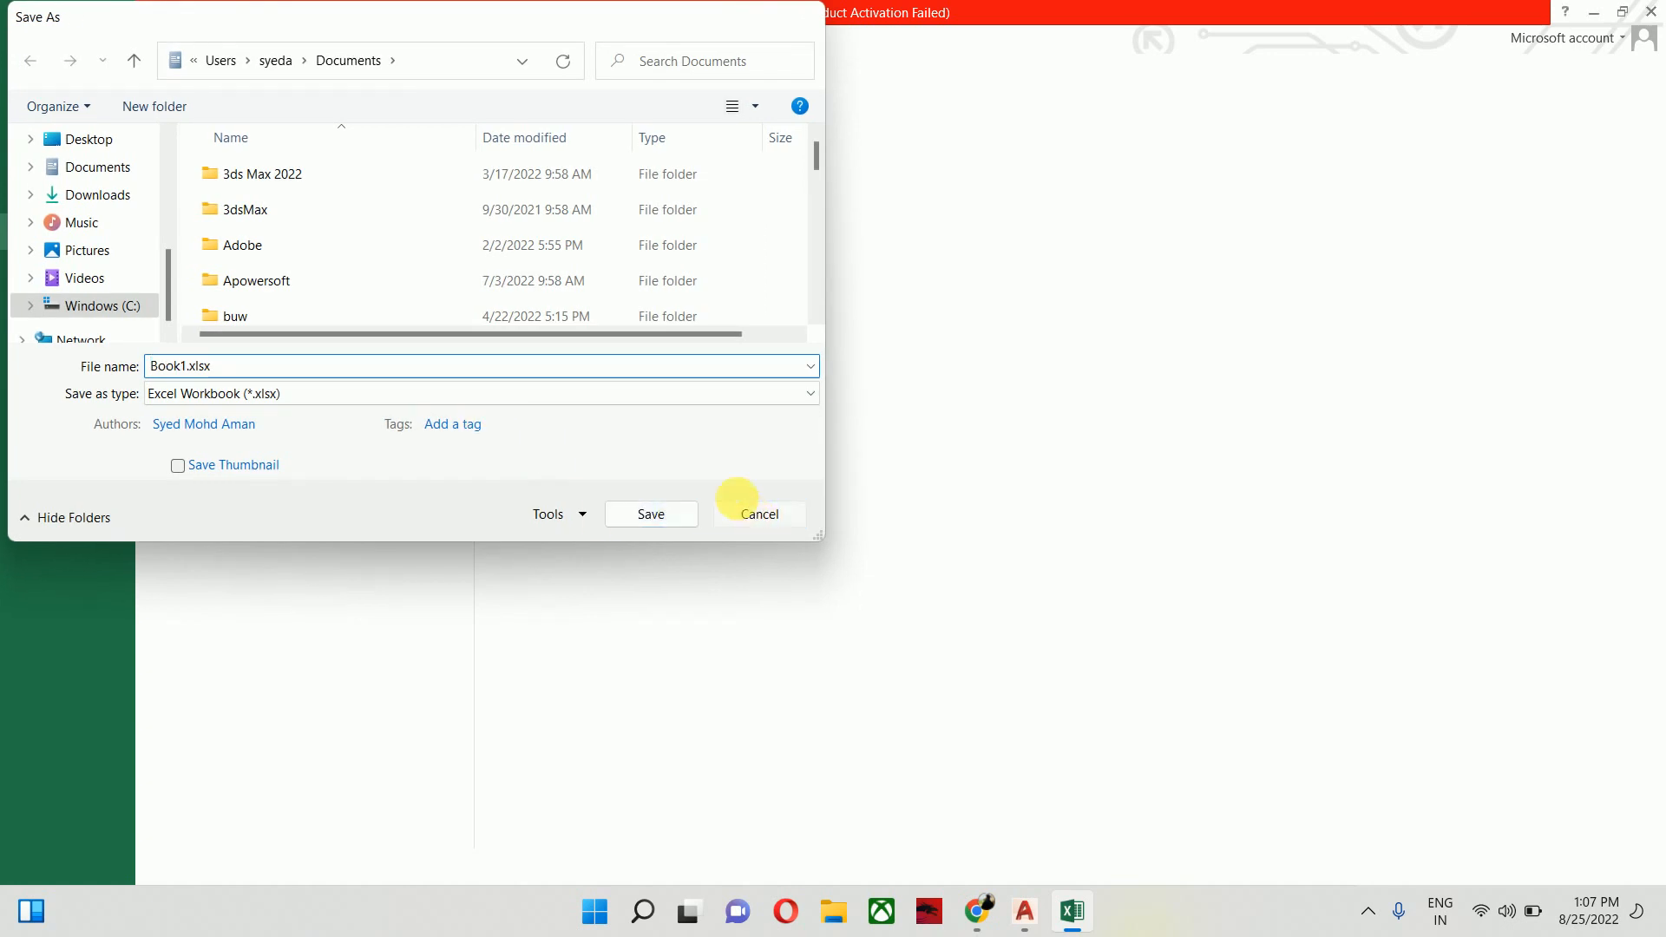
left_click(743, 510)
left_click(547, 453)
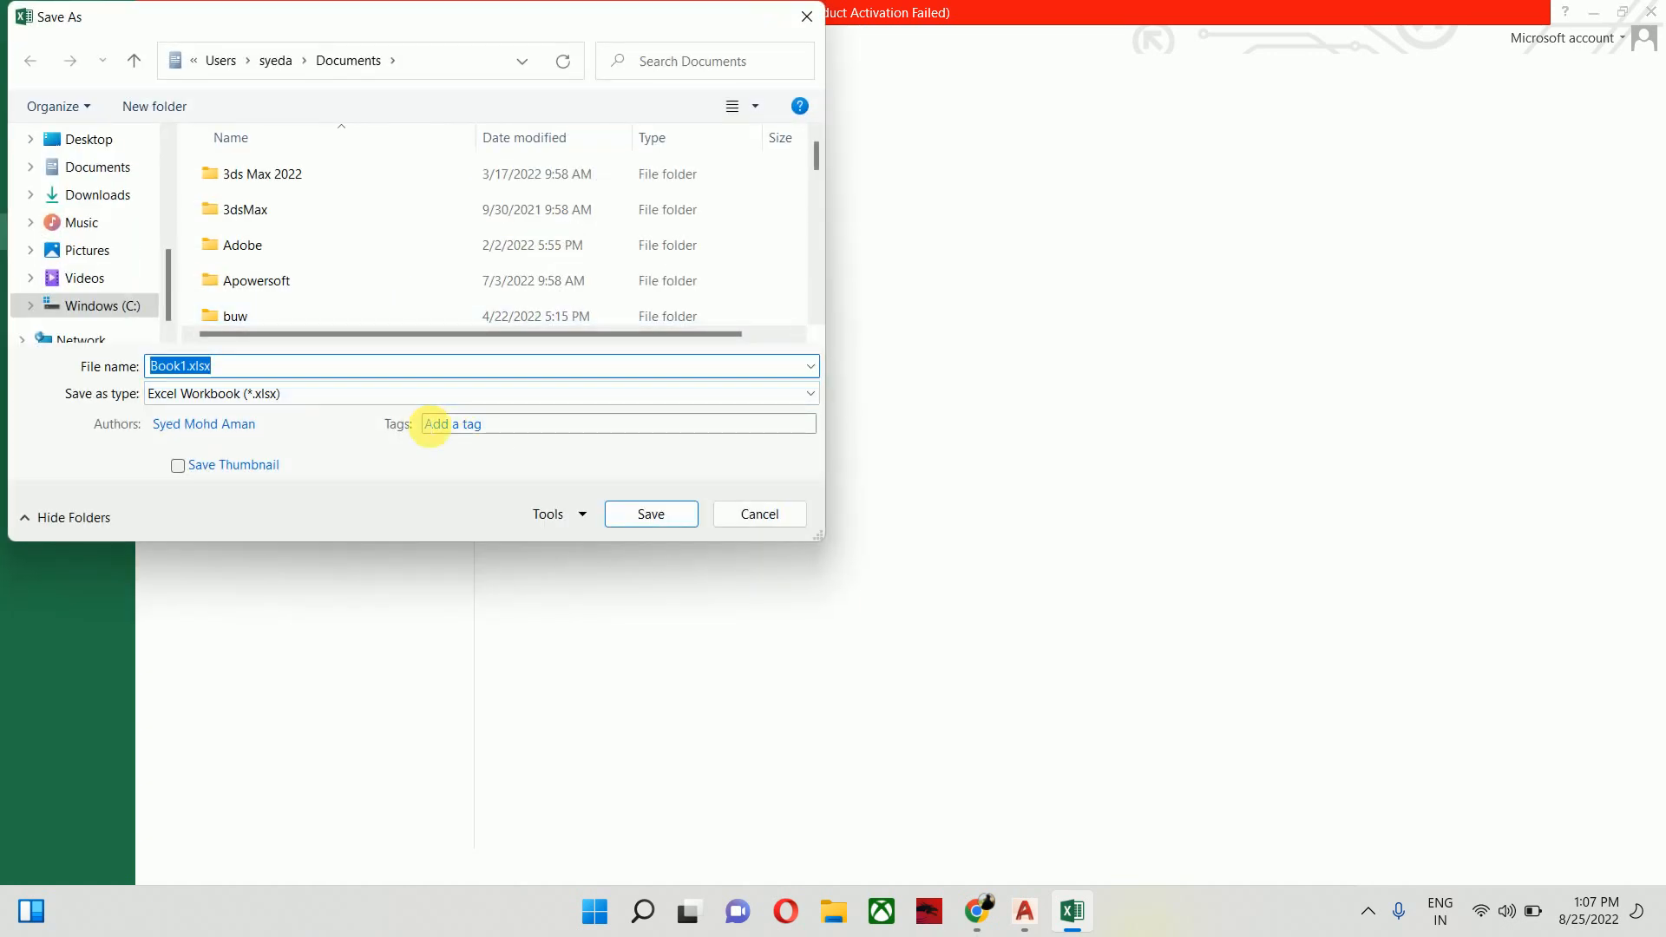
type("esti")
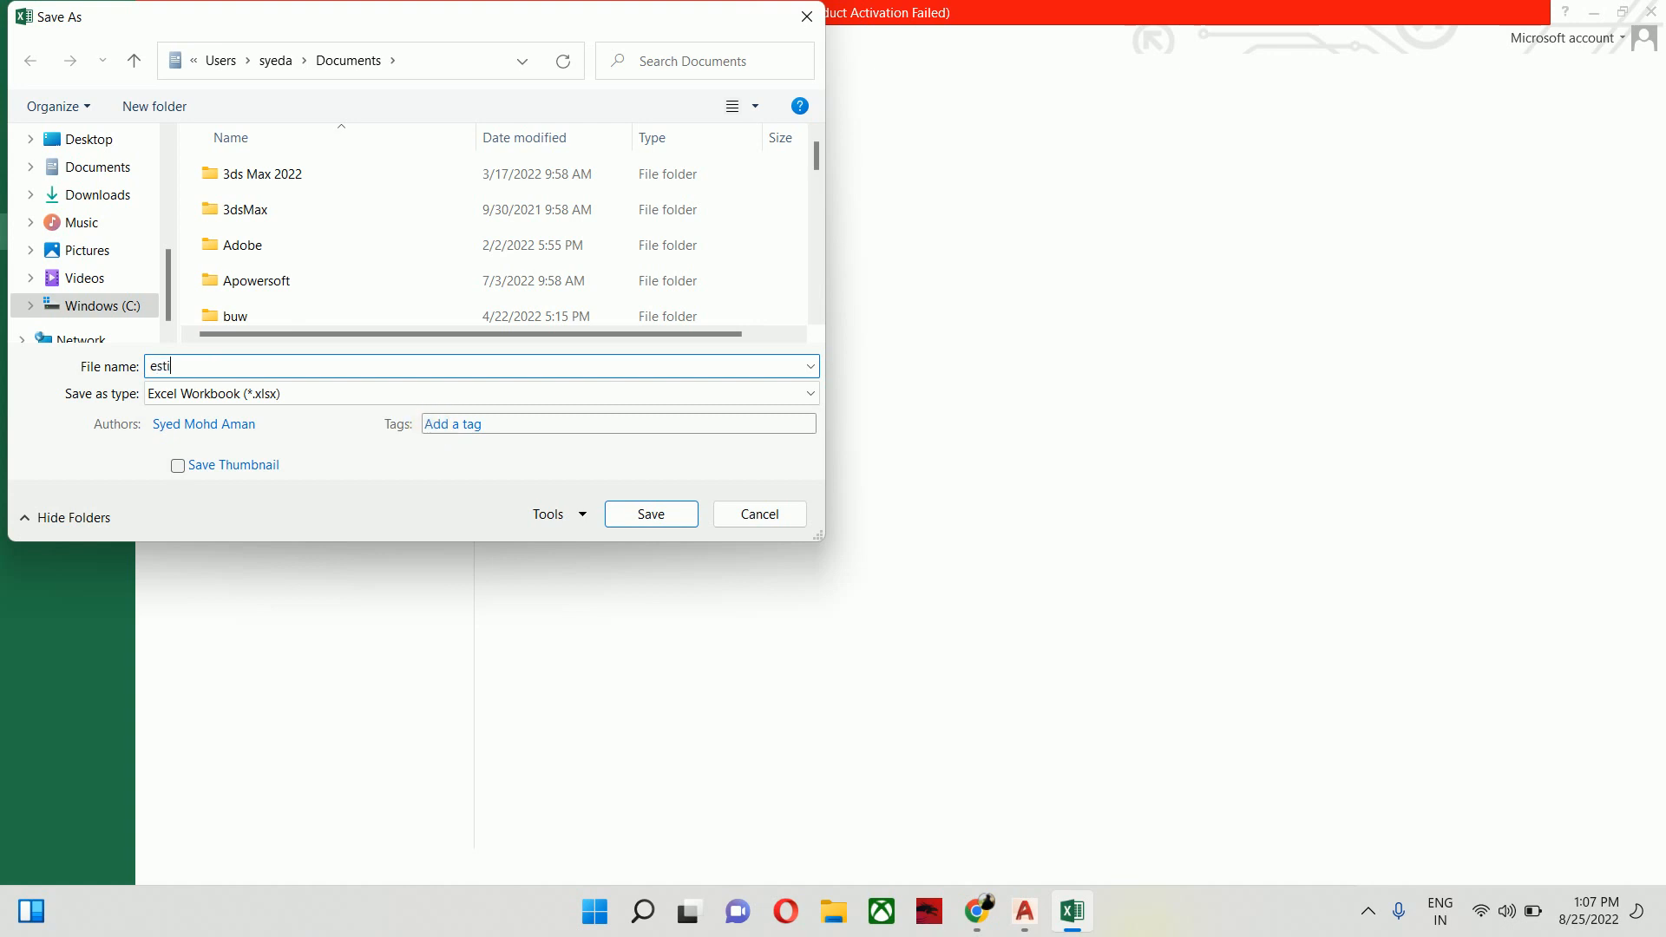
type("mation")
key("Return")
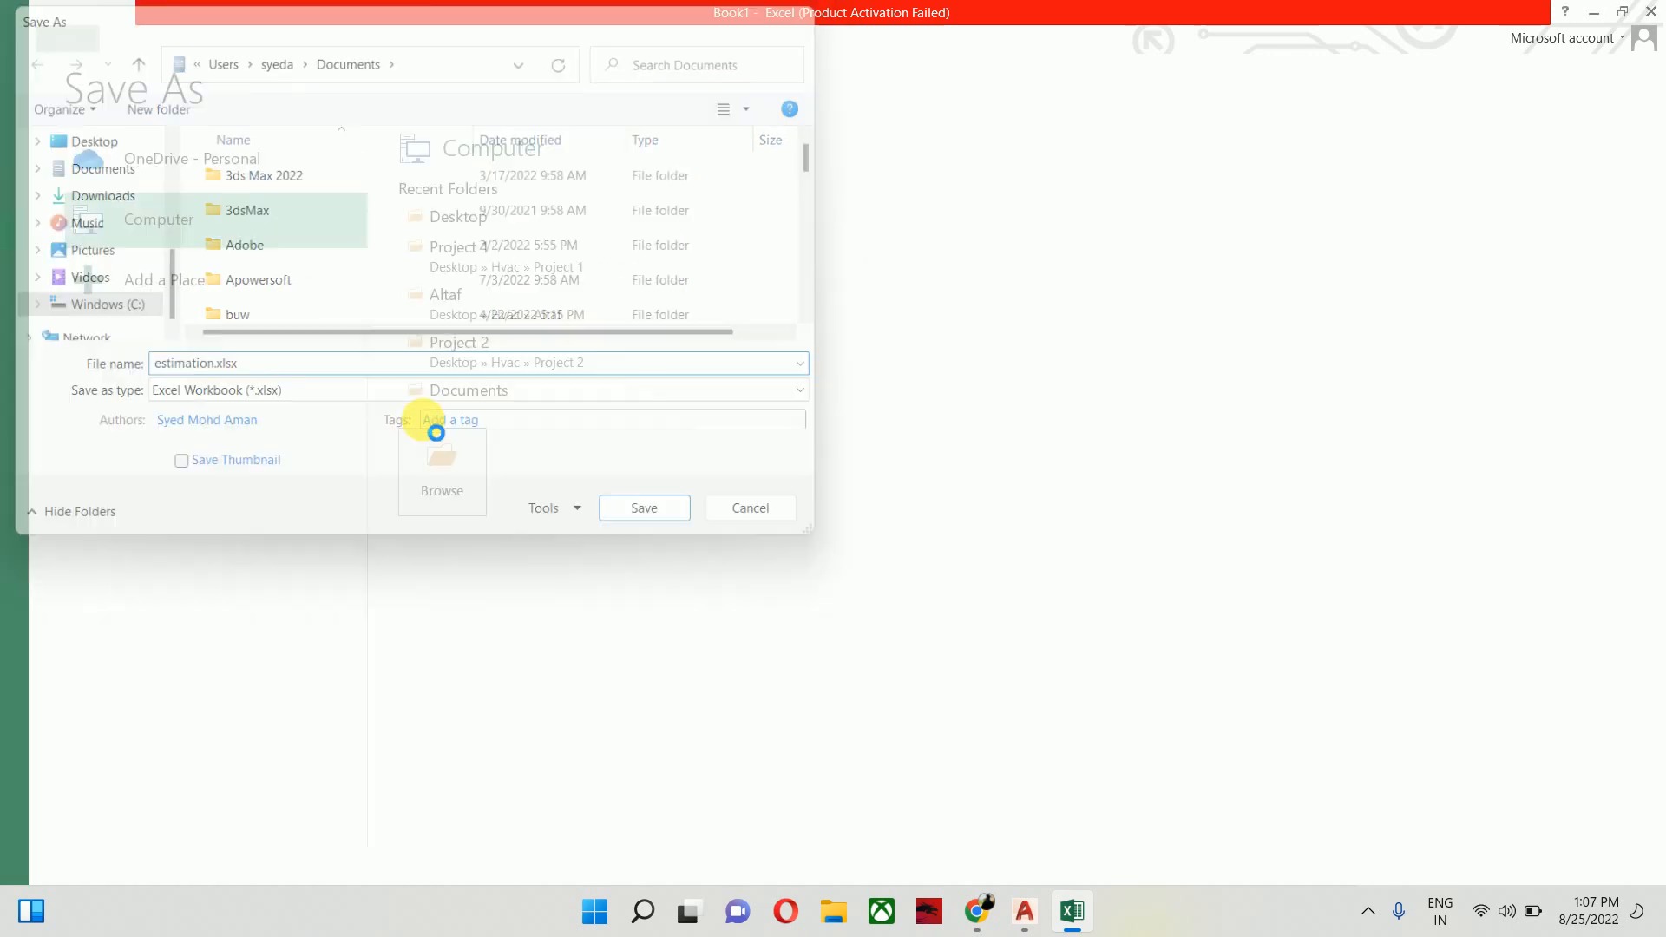
Switch to the drawing in AutoCAD and close the QuickCalc palette
left_click(1595, 12)
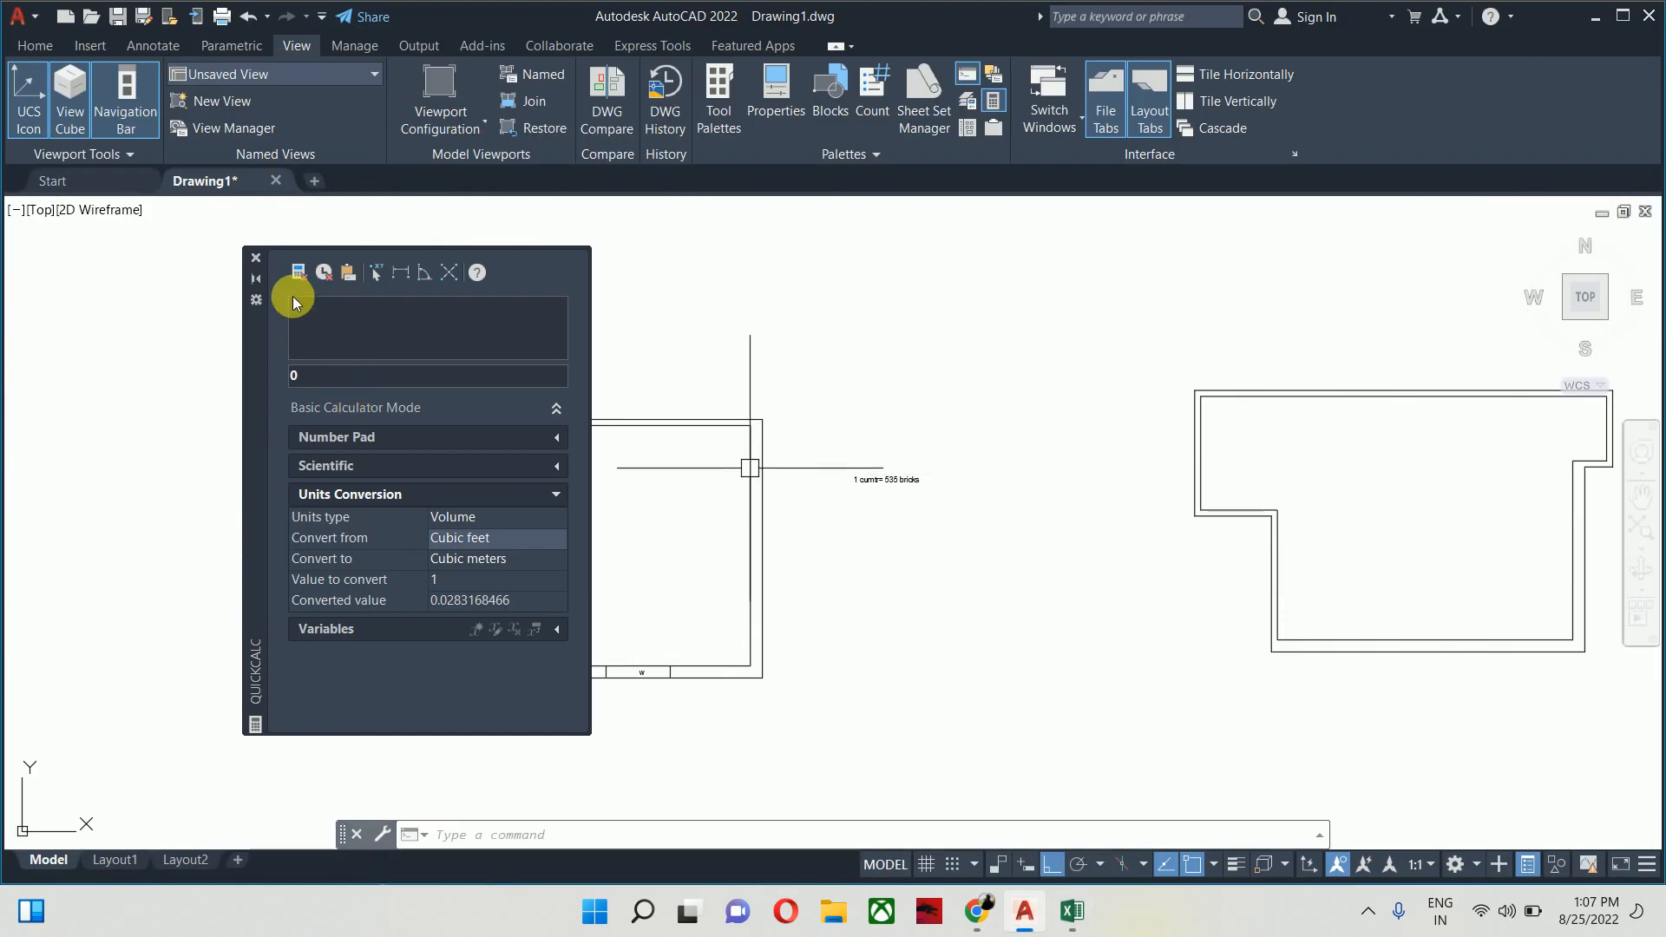
left_click(255, 258)
scroll(673, 521, "down", 5)
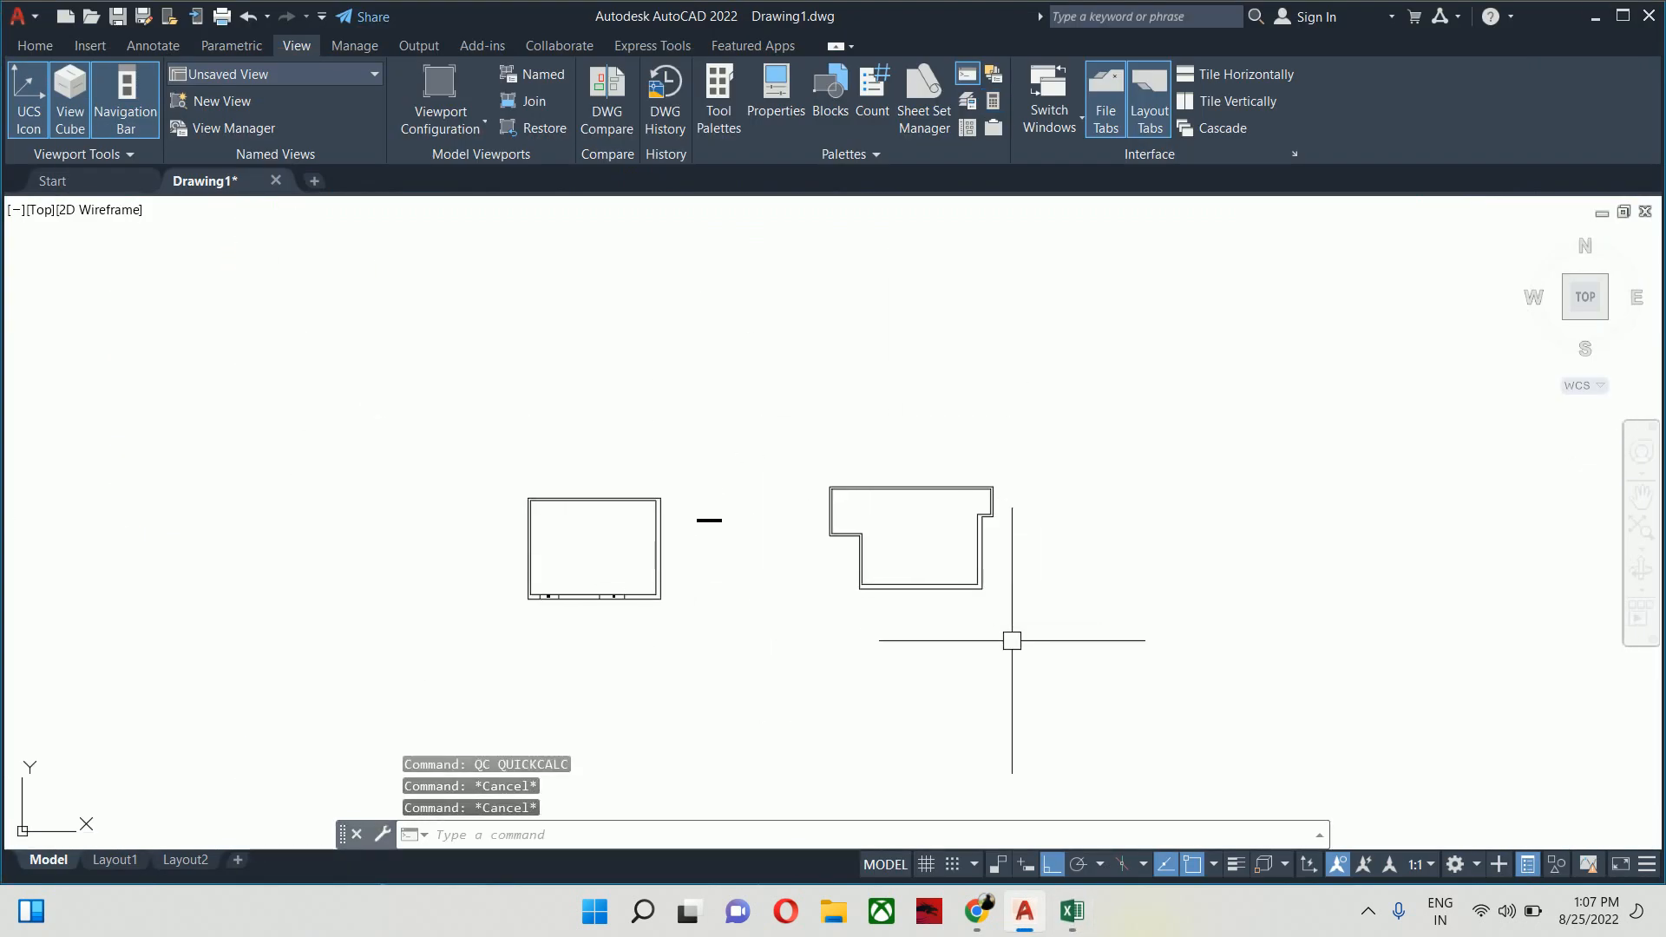
Draw a short vertical line across the thickness of the stepped plan's upper wall, left of its middle
scroll(937, 490, "up", 4)
mouse_move(818, 499)
left_mouse_down()
mouse_move(752, 420)
mouse_move(712, 479)
left_mouse_up()
scroll(807, 486, "up", 4)
key("Escape")
type("l")
key("Return")
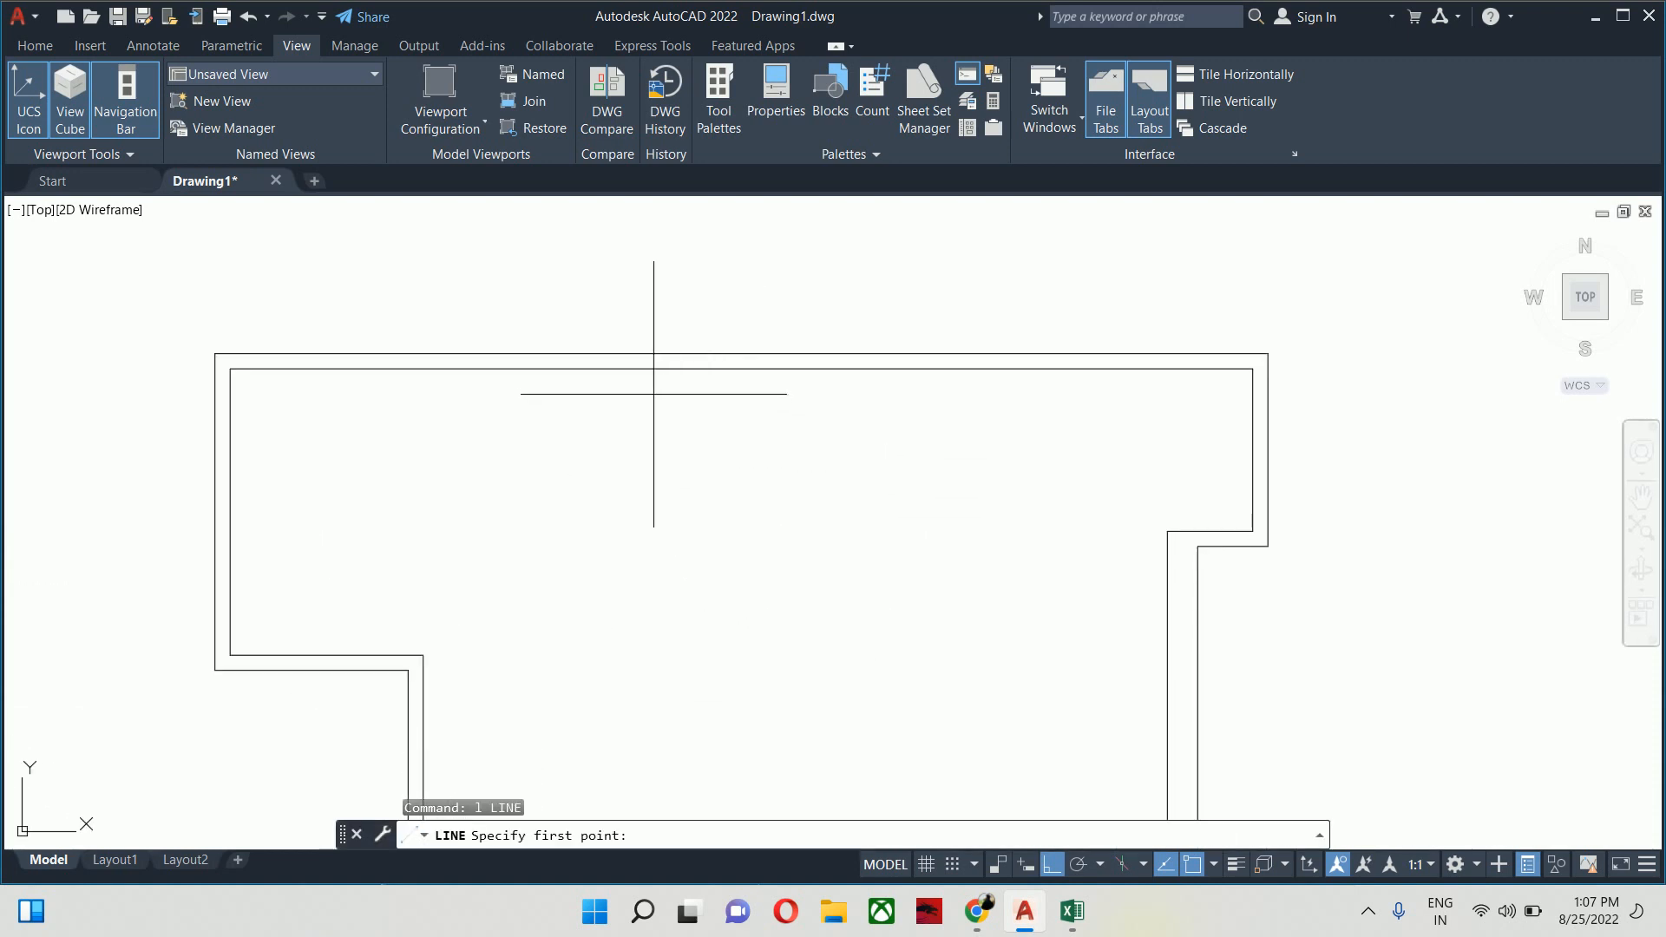
left_click(635, 368)
left_click(636, 354)
key("Escape")
scroll(699, 383, "up", 2)
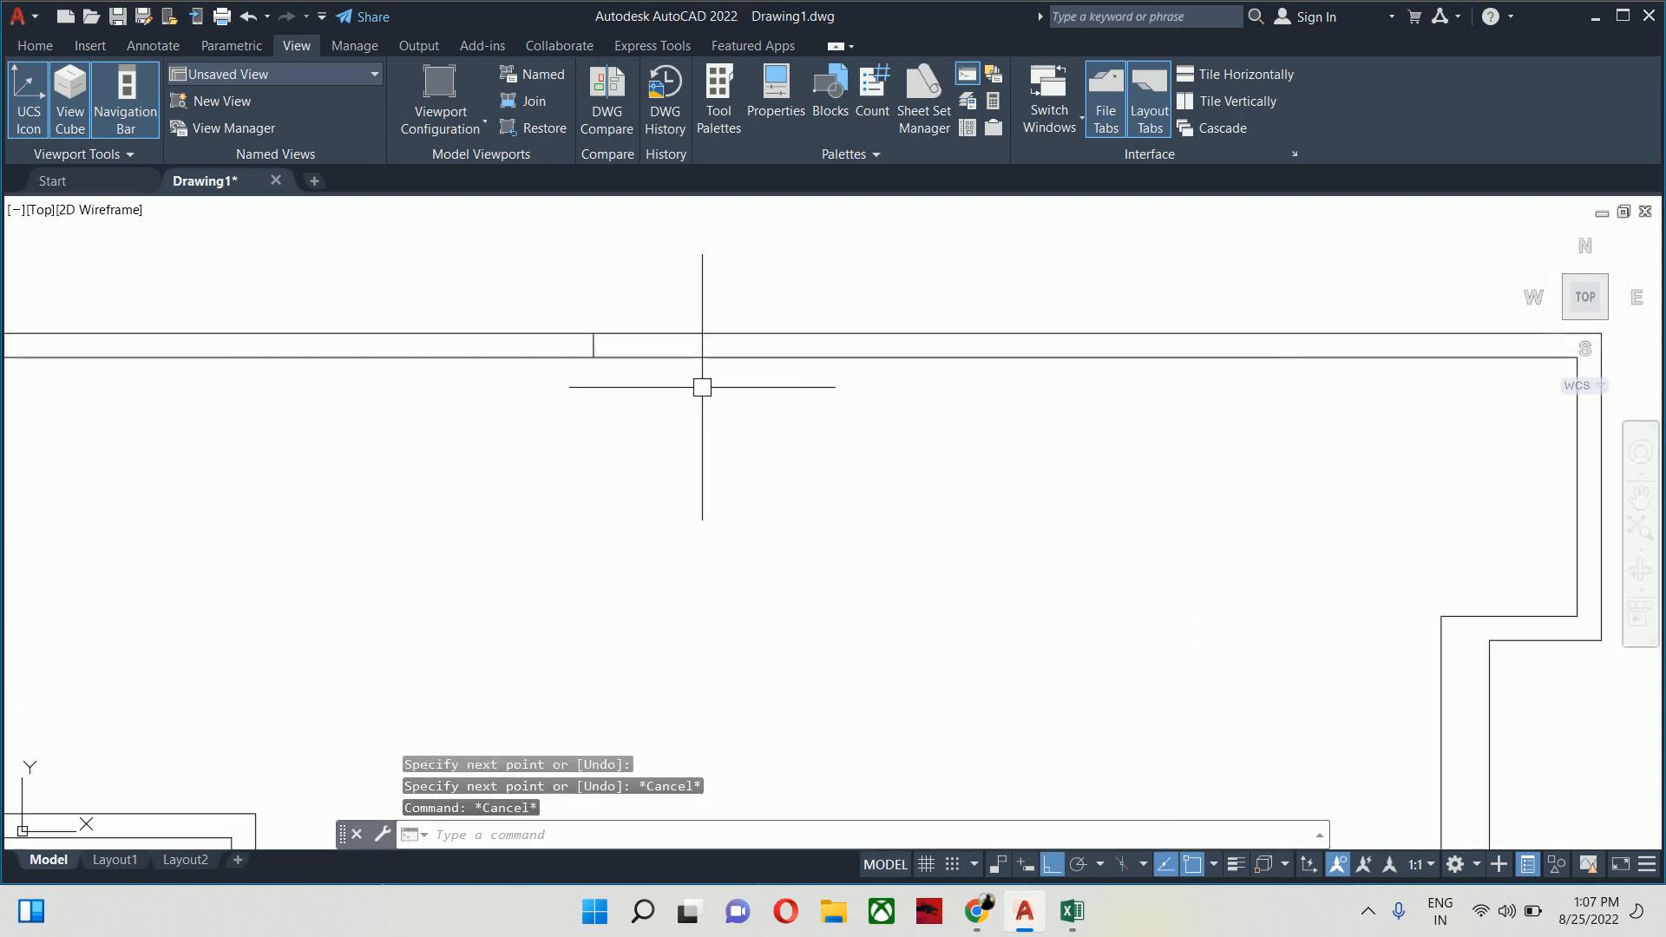
Offset the short line in the upper wall 6' to the right to mark the window opening's other edge
type("o")
key("Return")
type("6'")
key("Return")
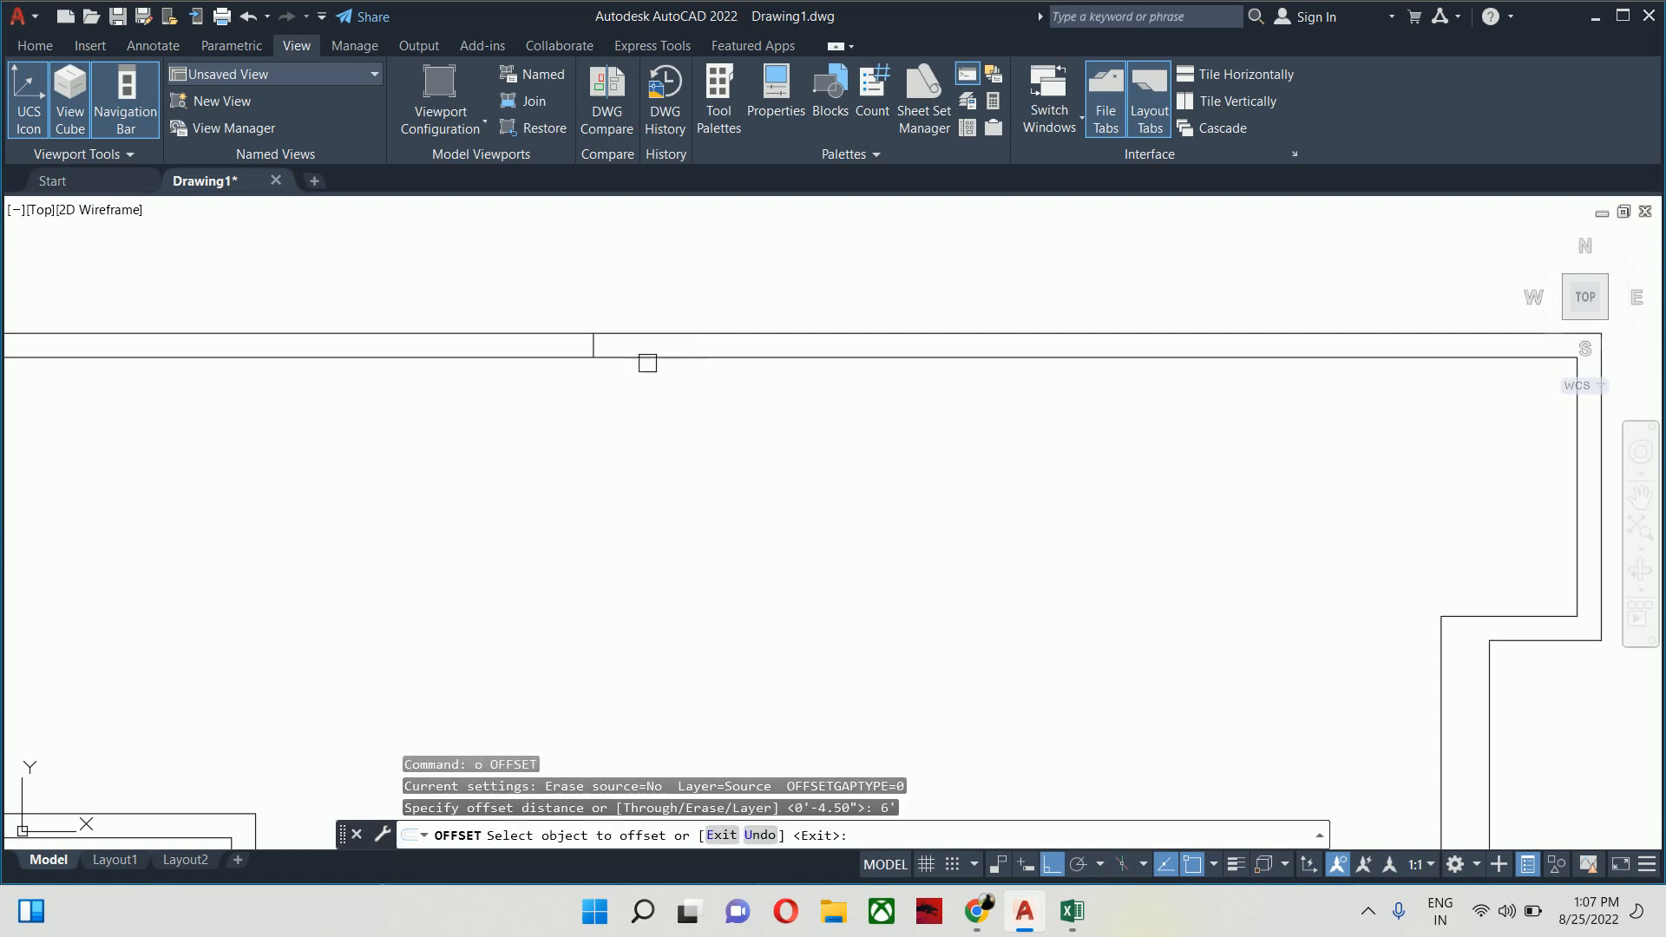
scroll(646, 361, "up", 4)
left_click(510, 308)
key("Escape")
key("Escape")
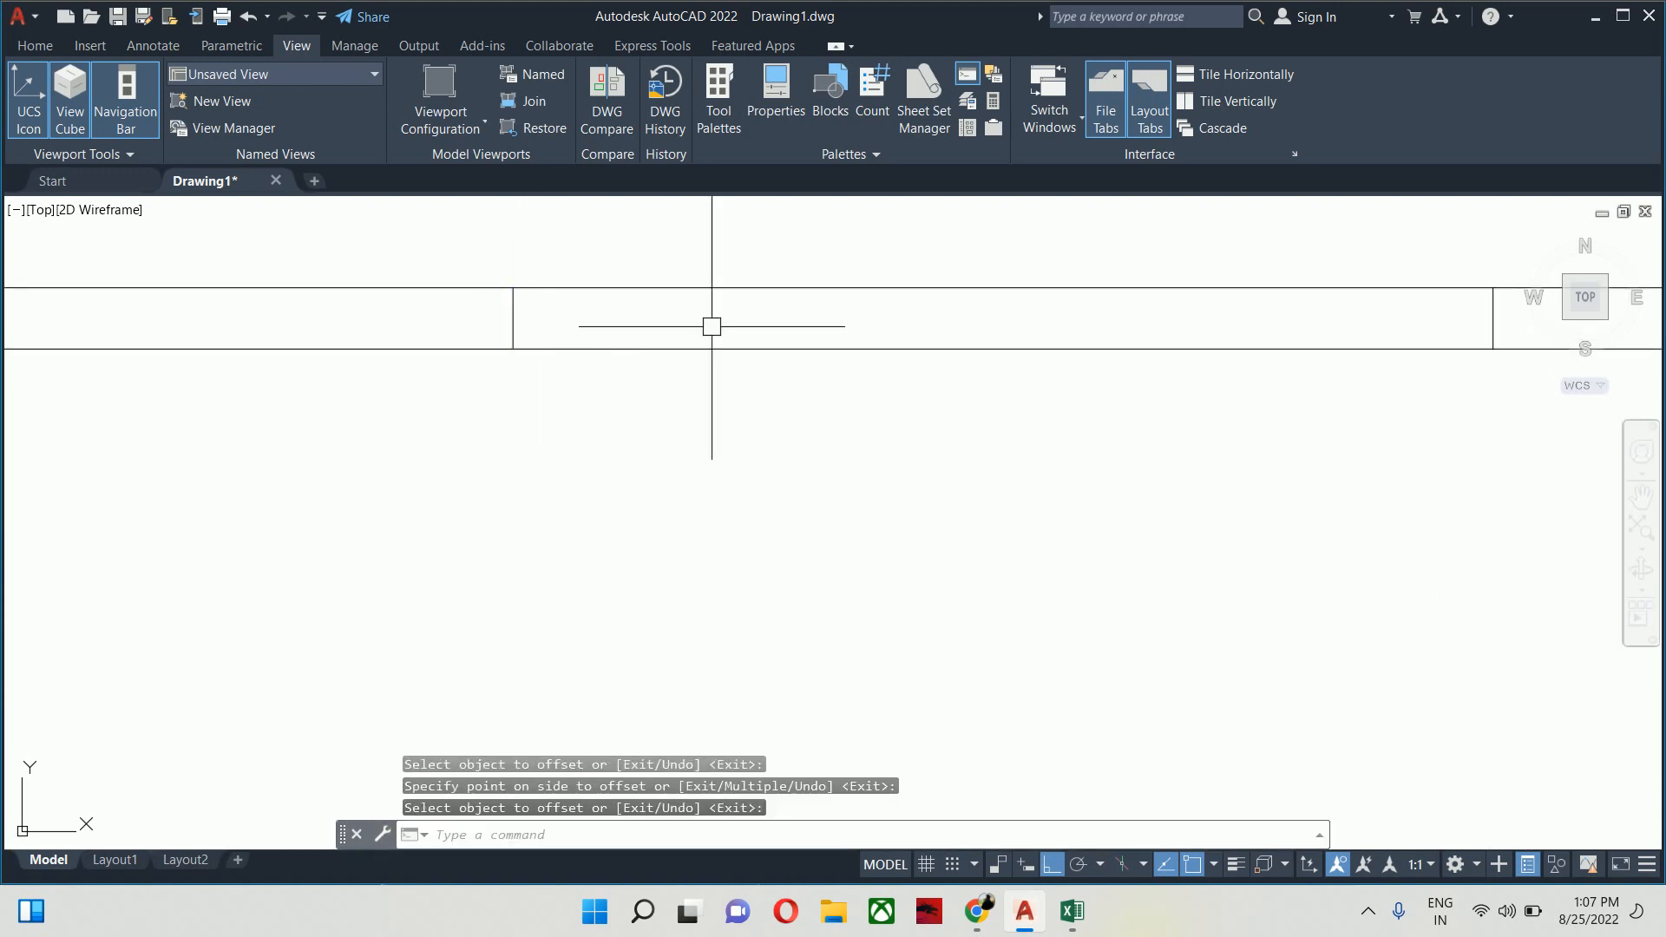
Draw a horizontal line midway through the upper wall's thickness, joining the midpoints of the two window edge lines
scroll(686, 357, "down", 4)
type("1")
key("Return")
scroll(642, 359, "up", 2)
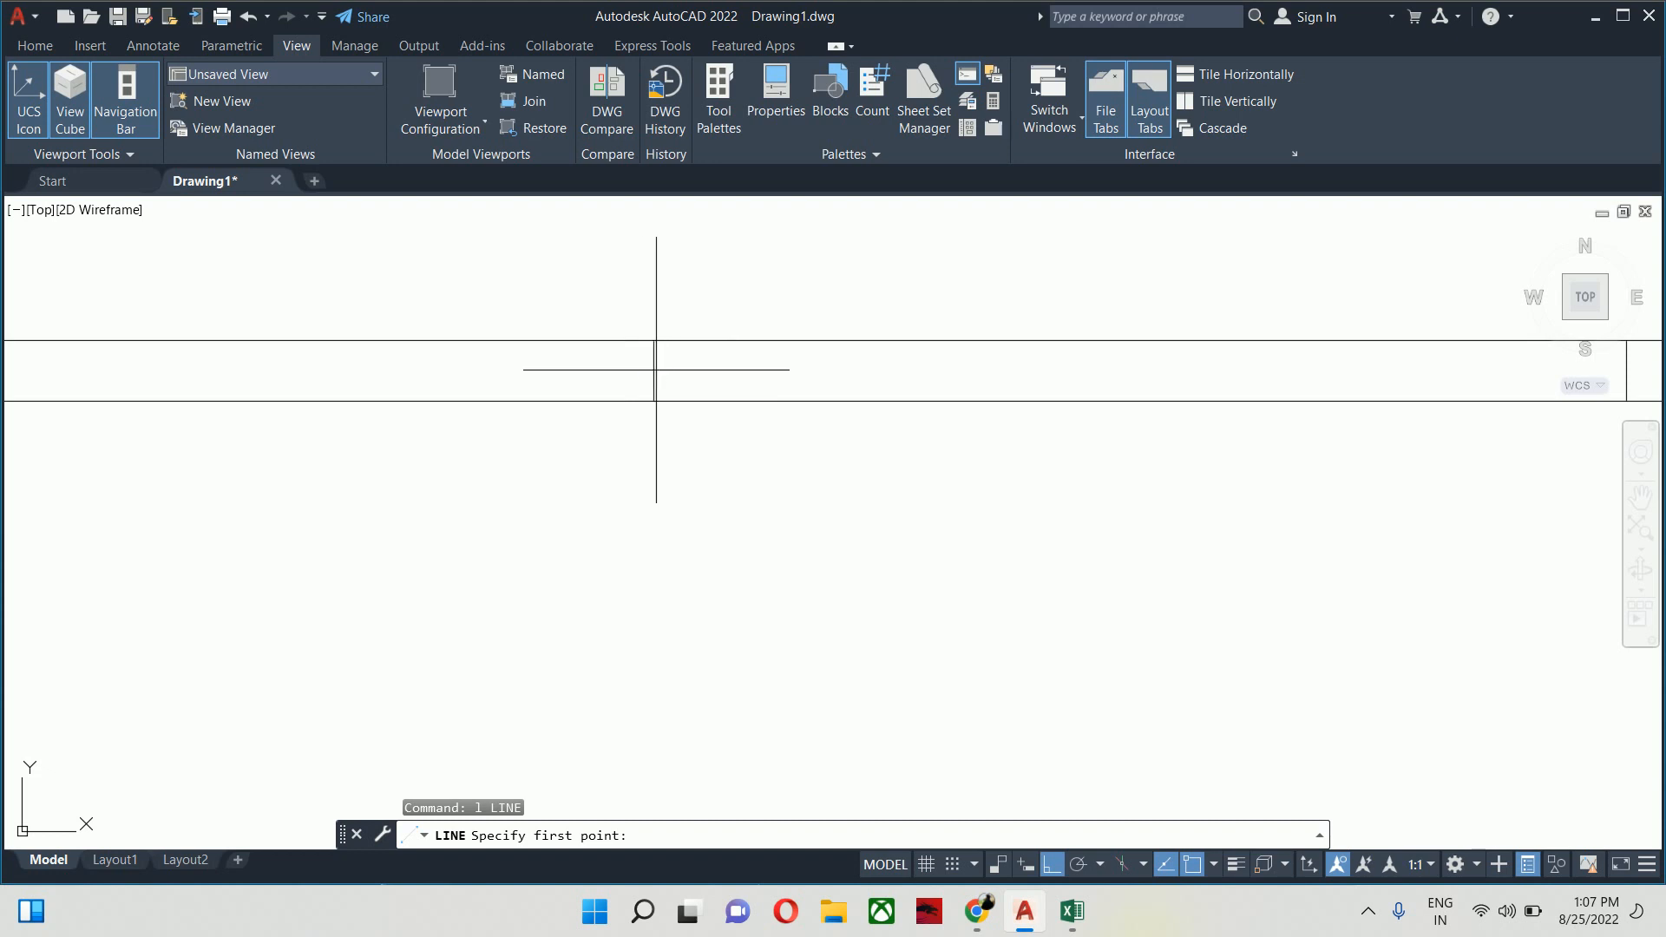
left_click(654, 365)
scroll(1182, 371, "up", 1)
key("Escape")
key("Escape")
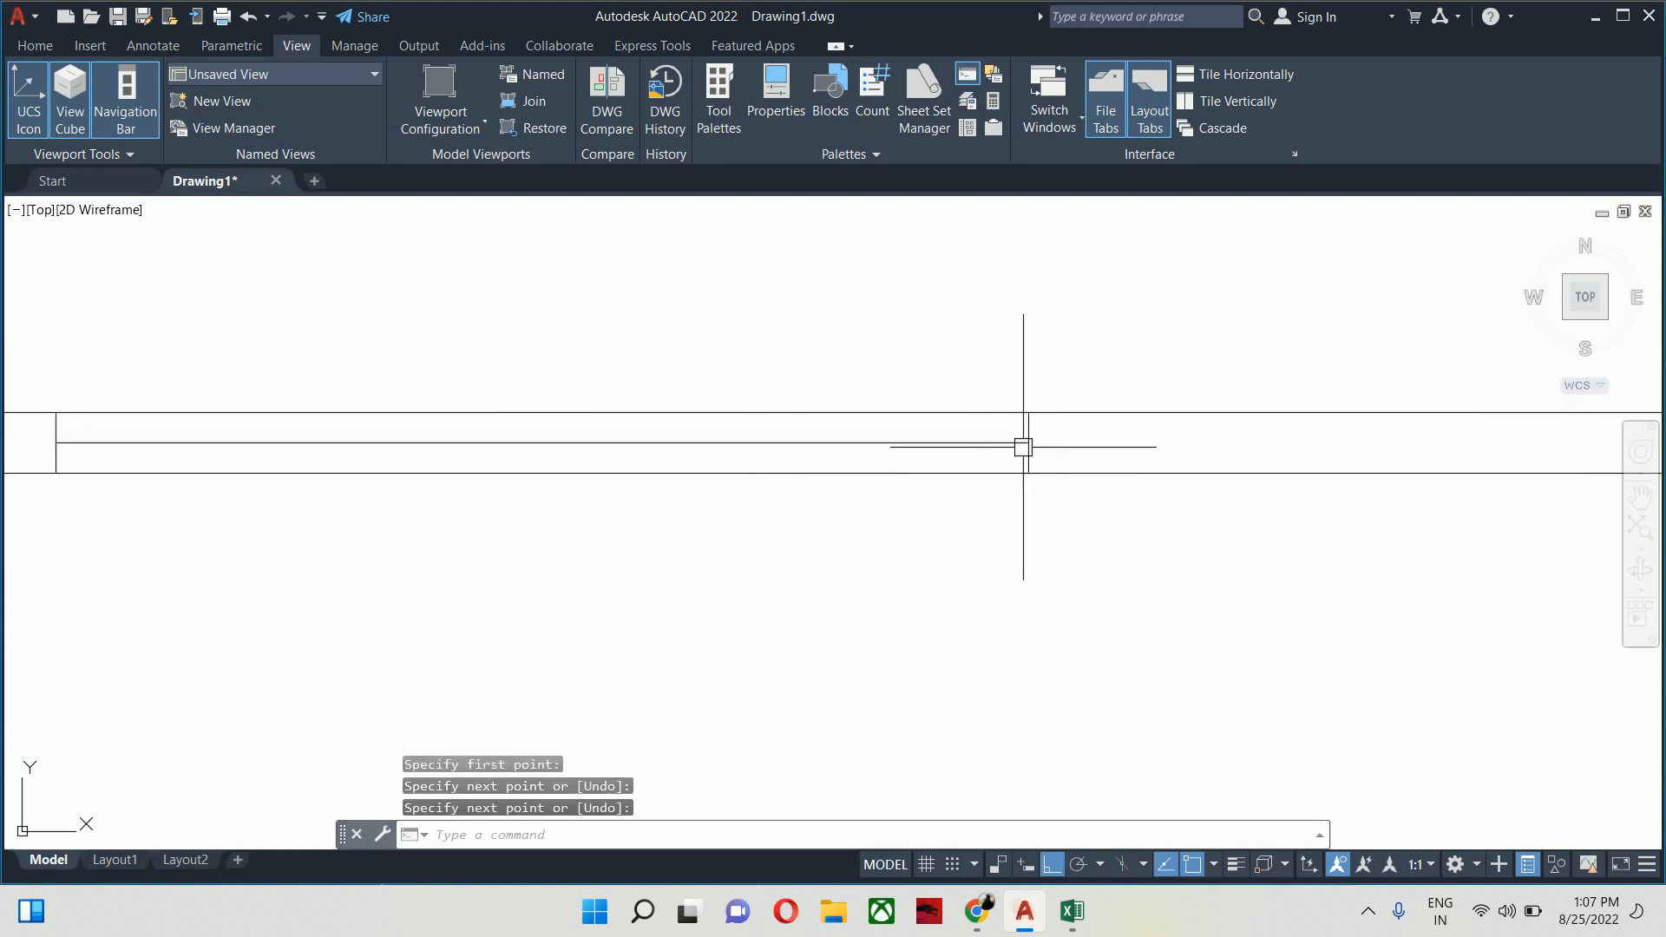
Draw a vertical line across the bottom wall, from the lower-left inner corner to the outer wall line
scroll(1023, 446, "down", 3)
scroll(937, 400, "up", 3)
scroll(859, 417, "up", 2)
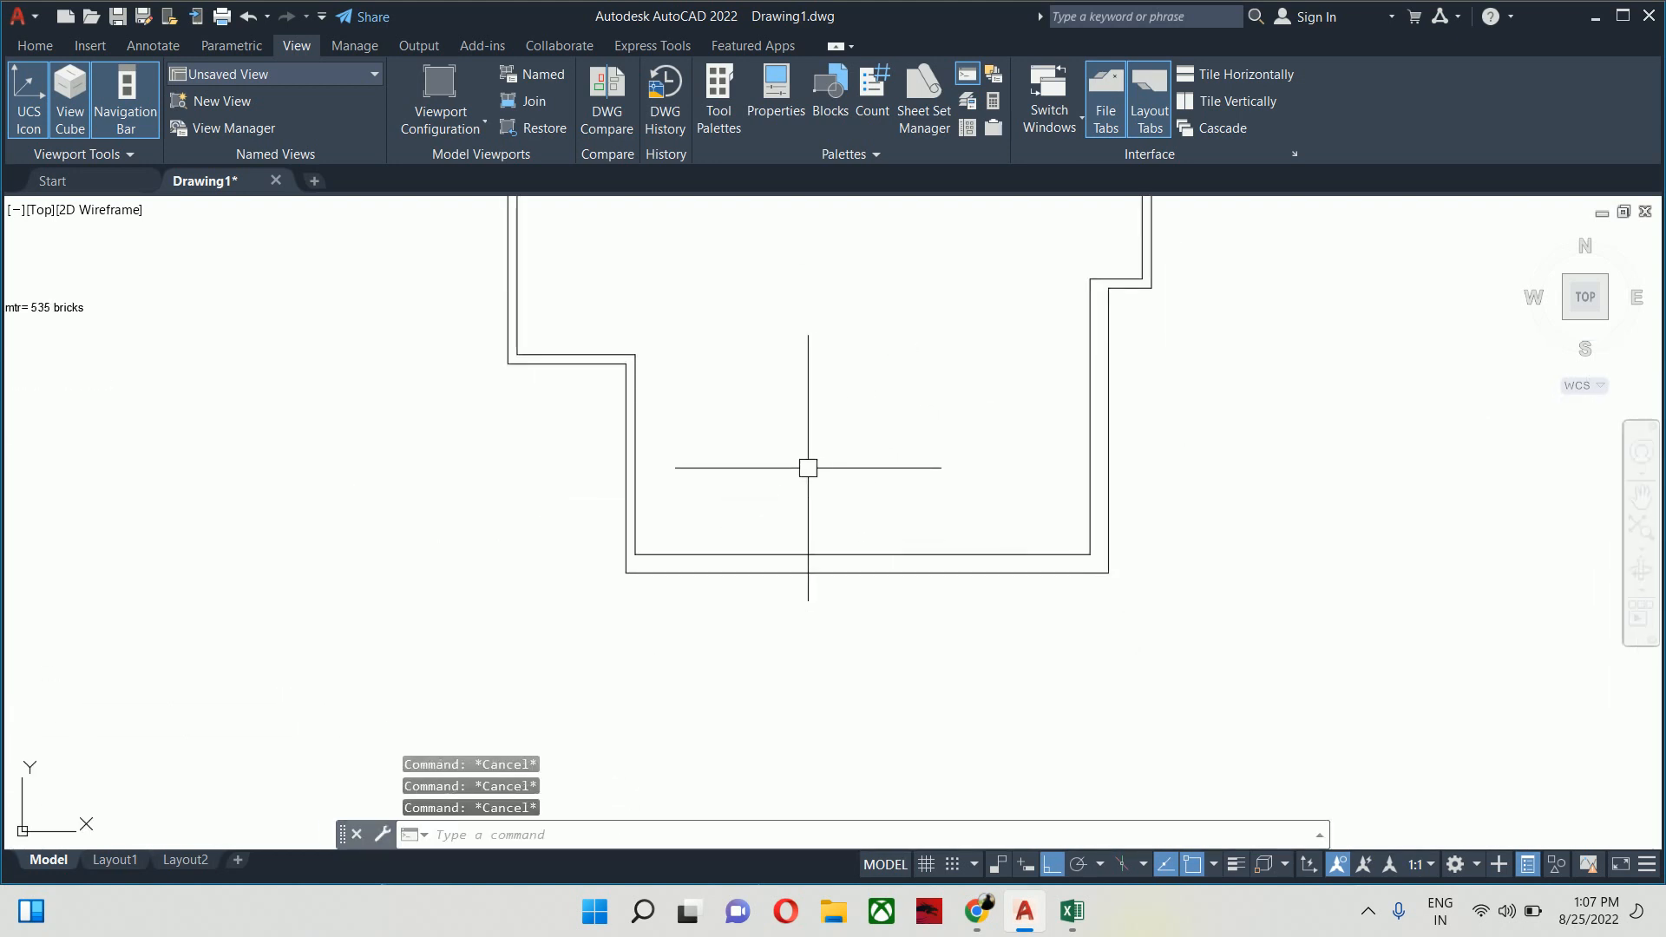
type("l")
key("Return")
scroll(633, 547, "up", 2)
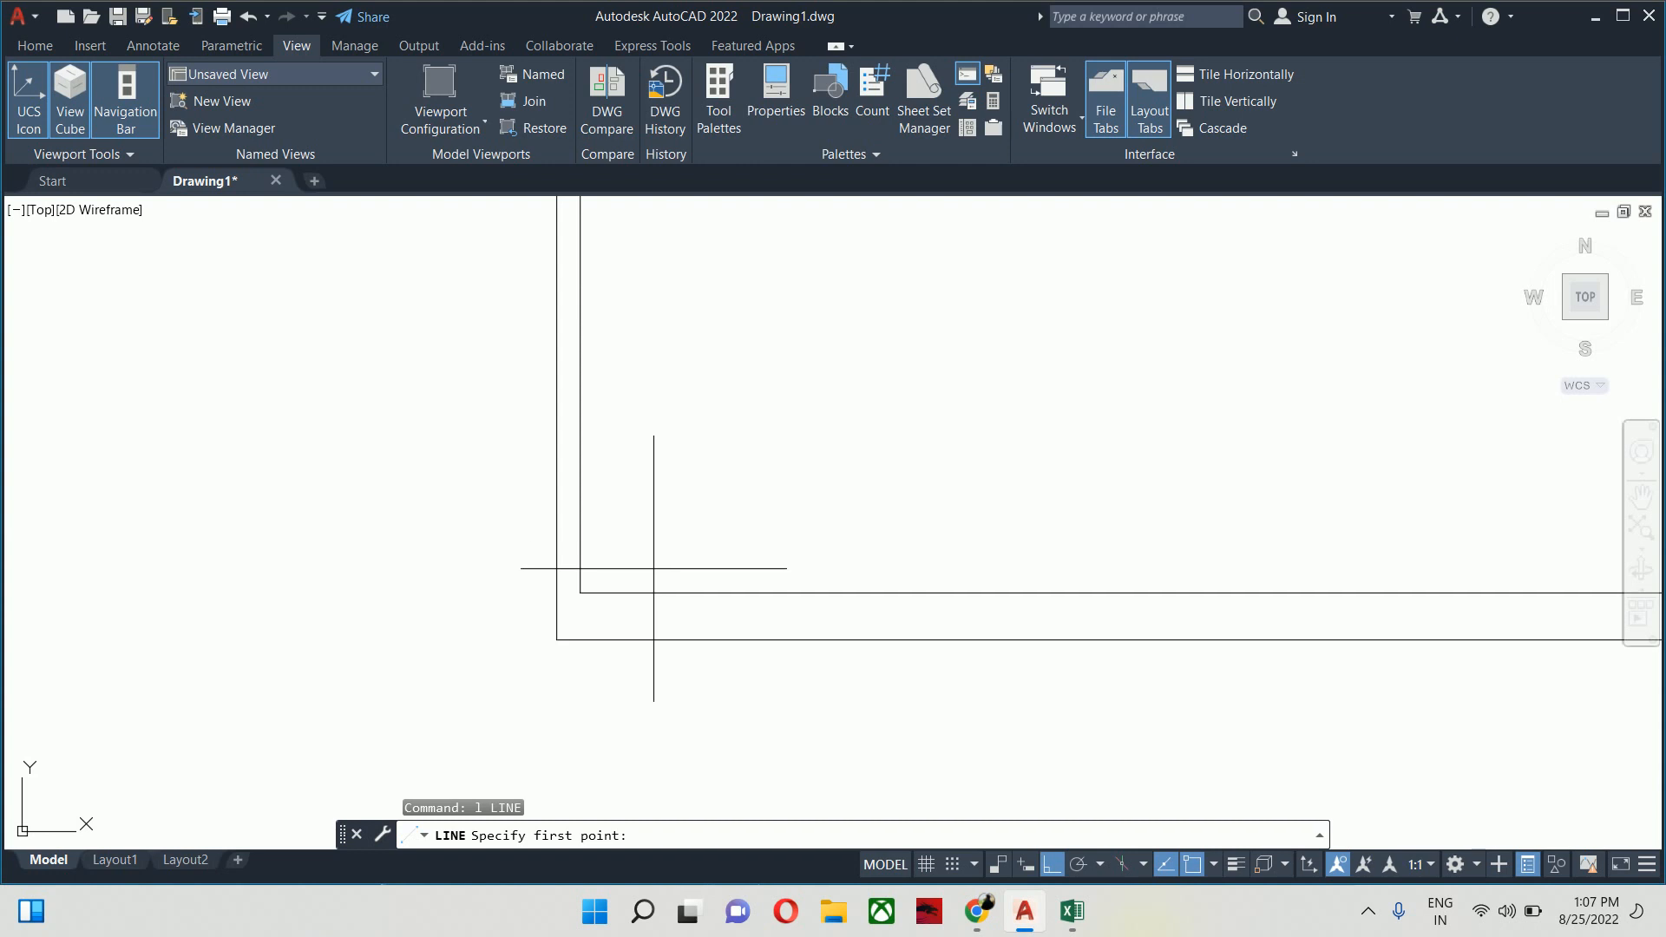
left_click(579, 593)
left_click(581, 641)
key("Return")
Offset the bottom wall's corner line 3'6" to the right to mark the width of an opening
type("o")
key("Return")
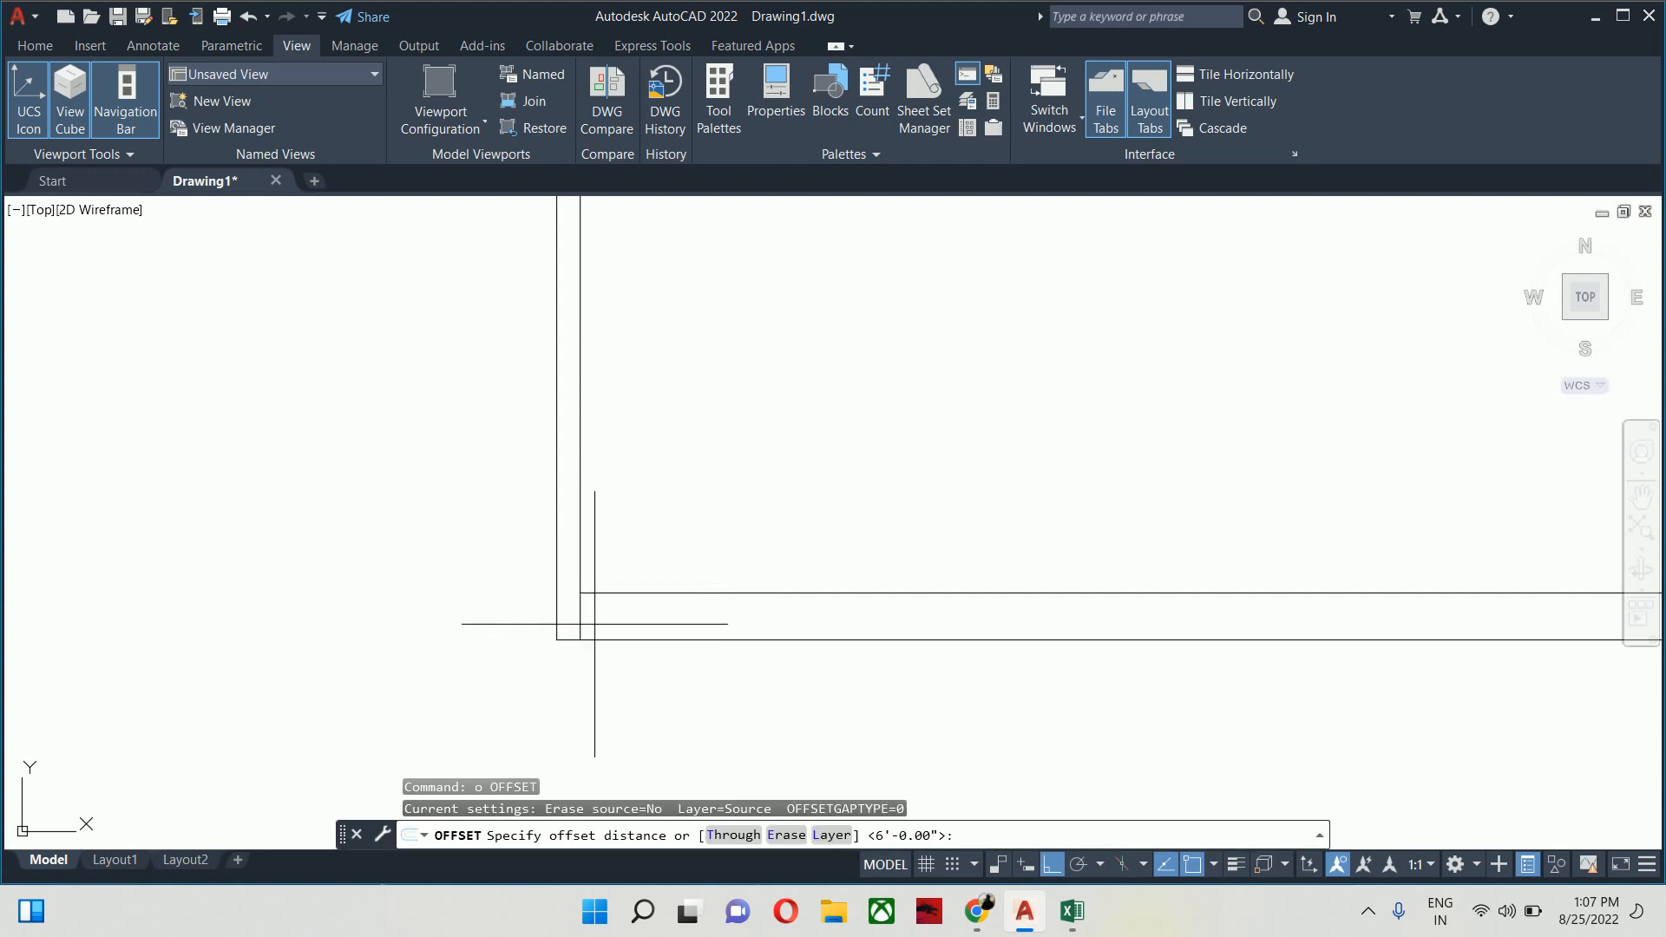
type("3'6")
key("Return")
left_click(580, 625)
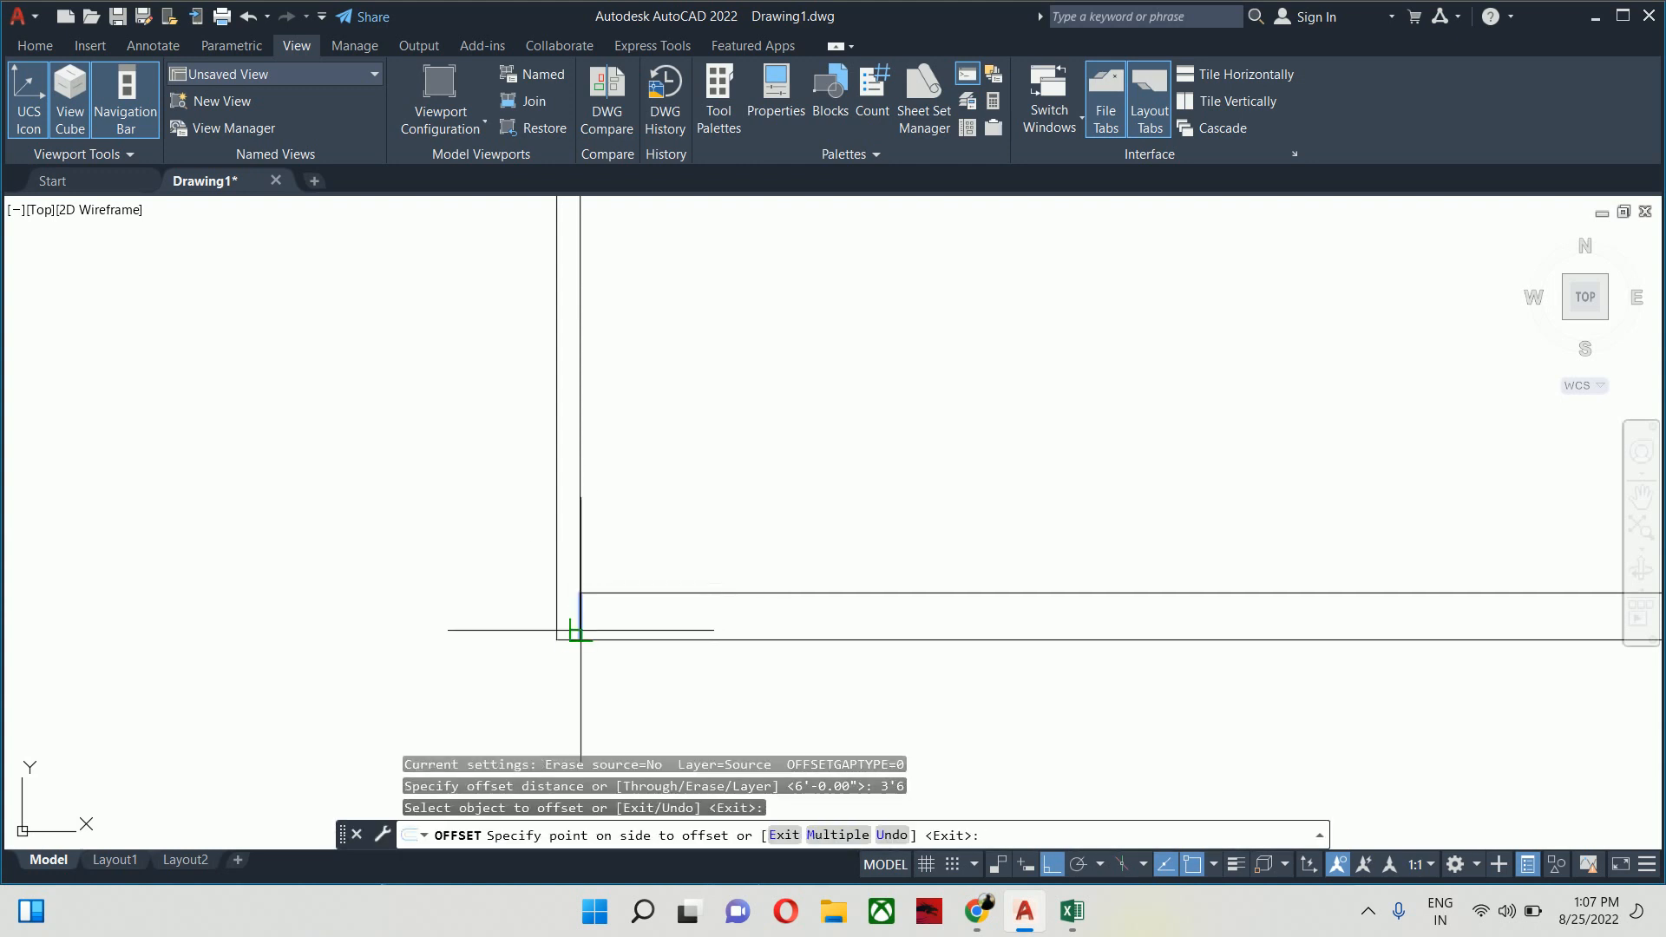
left_click(917, 607)
key("Escape")
scroll(885, 610, "down", 4)
left_click_drag(885, 611, 827, 611)
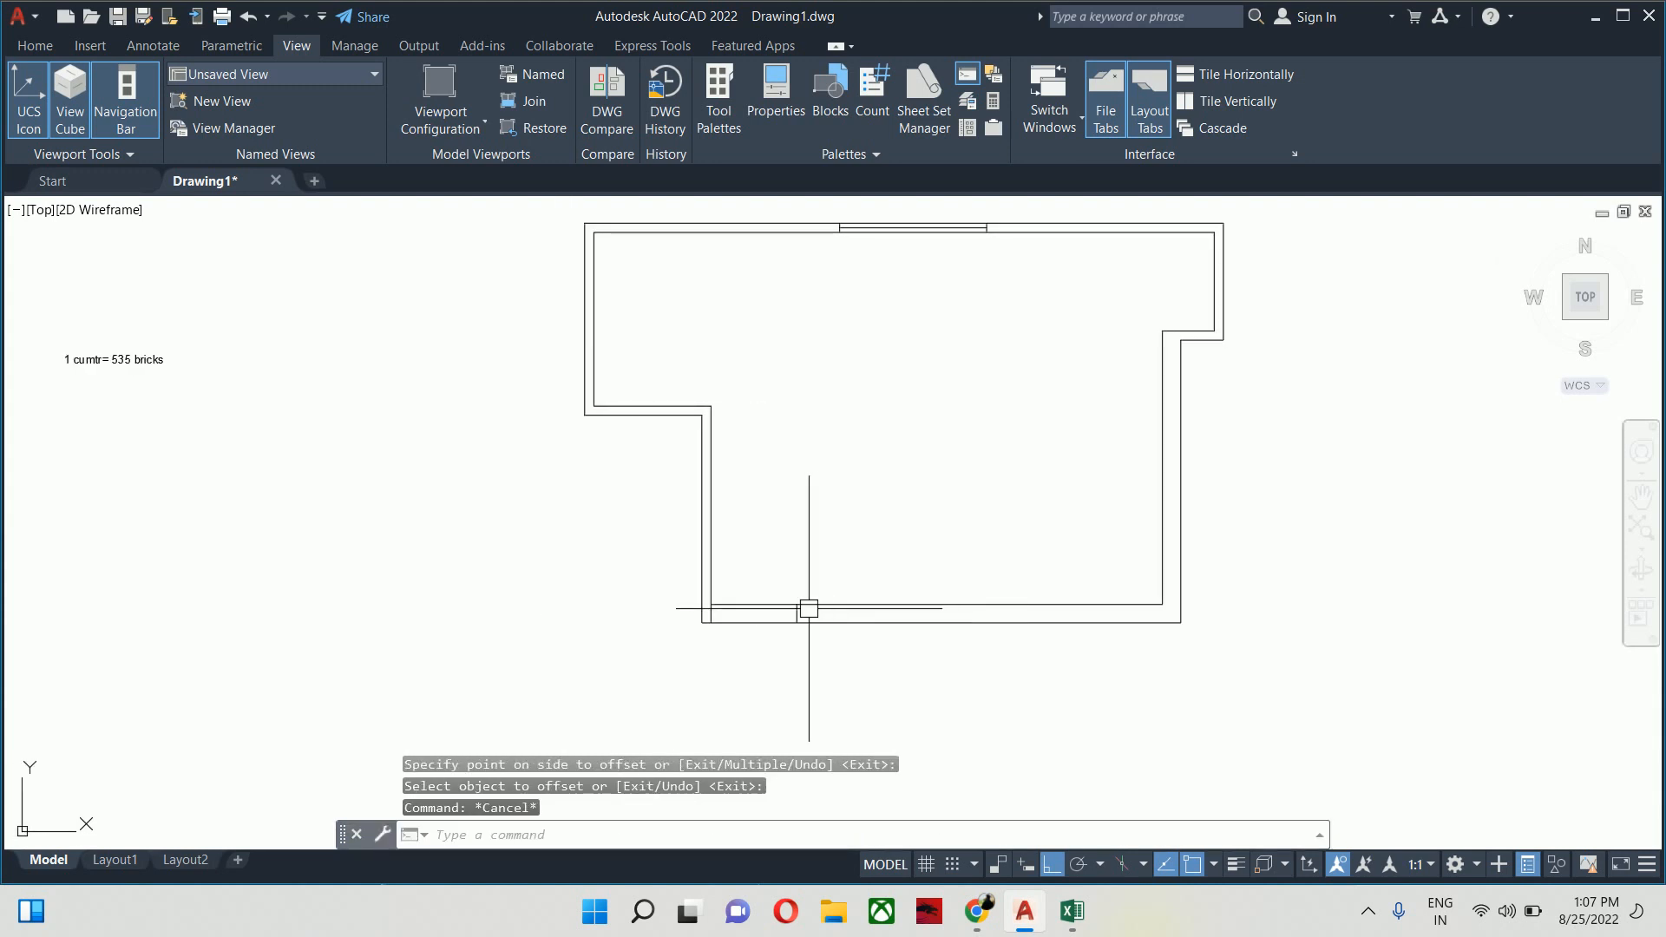
Draw a short horizontal line across the long right-hand wall, a little below the plan's upper-right step
left_click_drag(958, 571, 725, 588)
type("l")
key("Return")
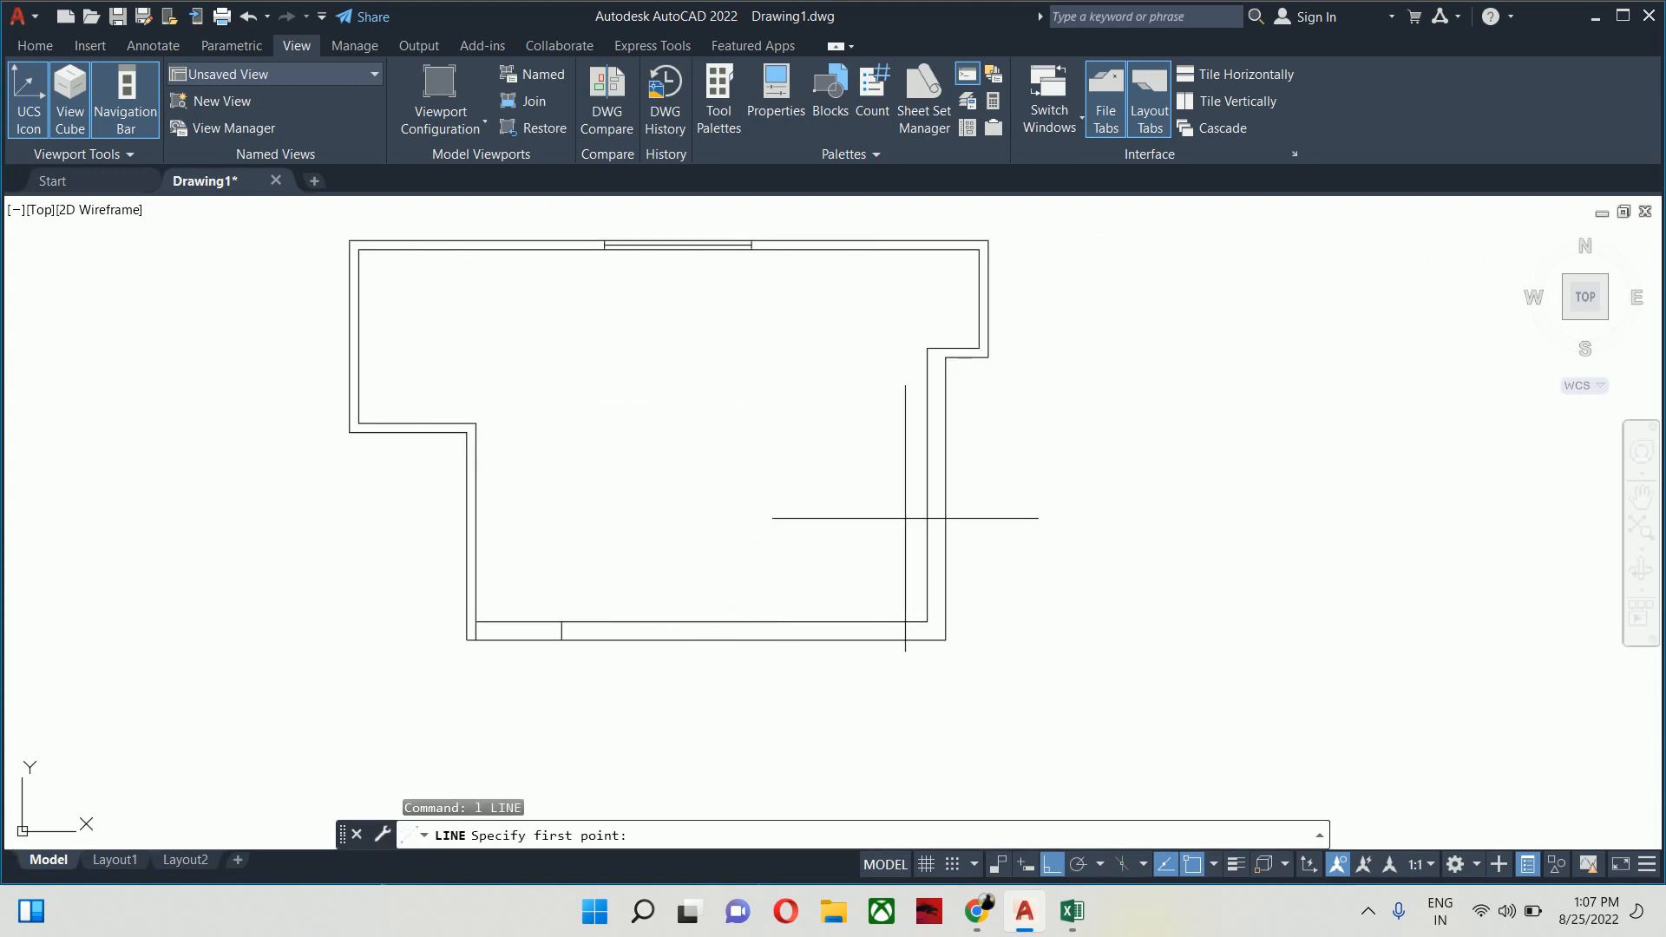
left_click(942, 431)
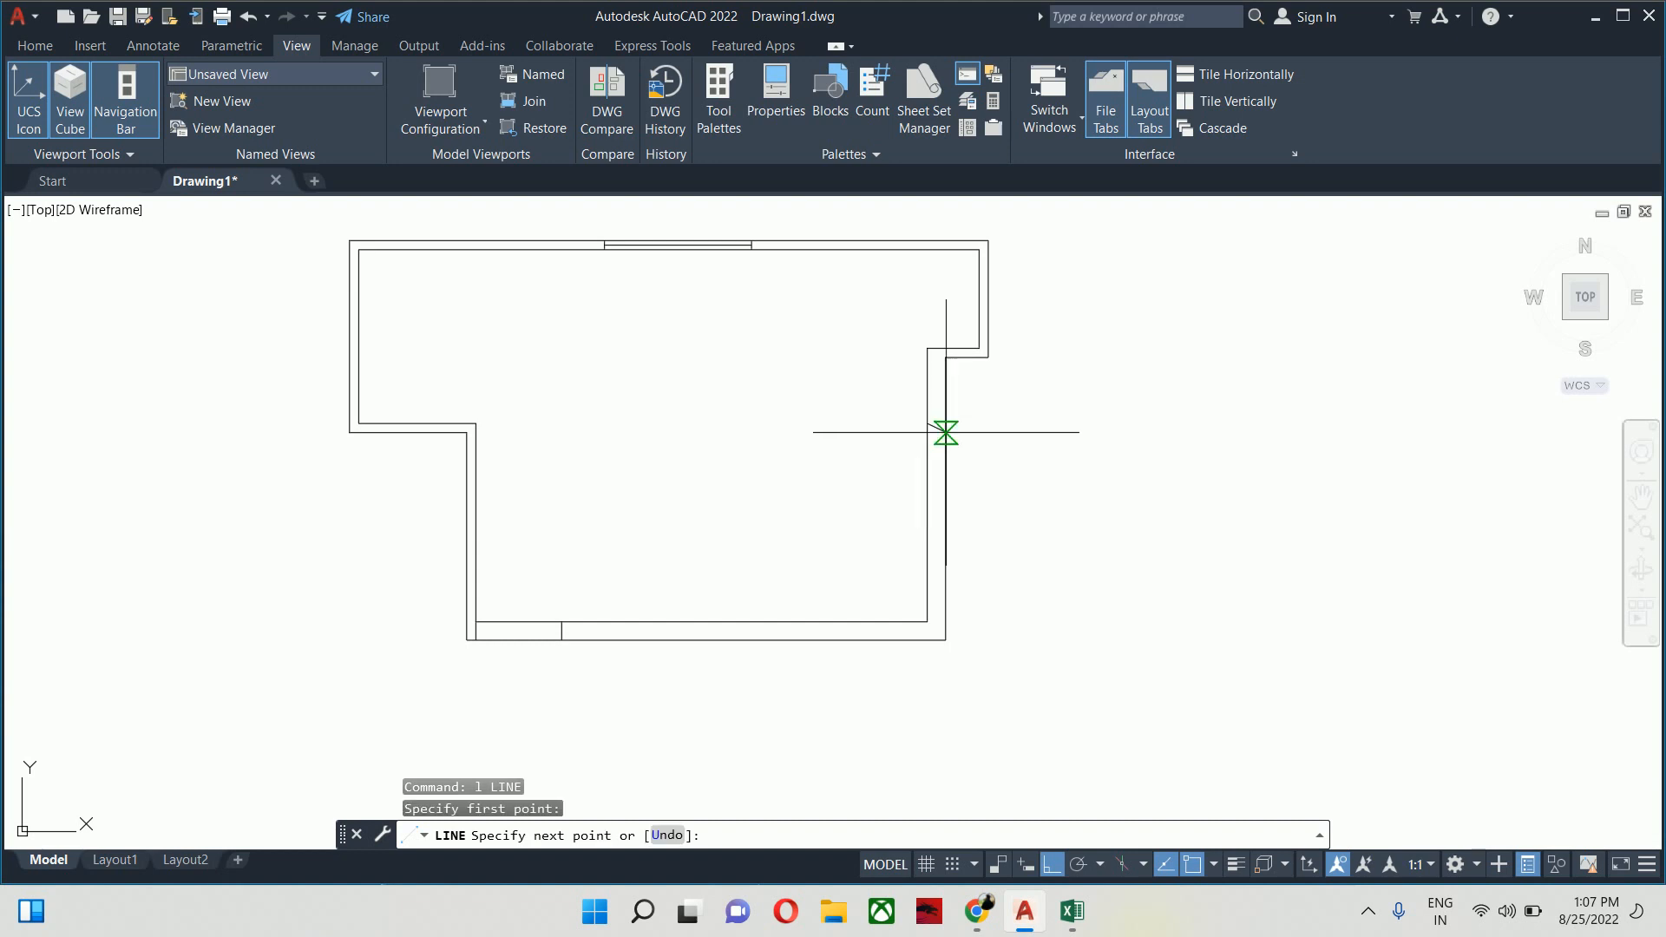
key("Escape")
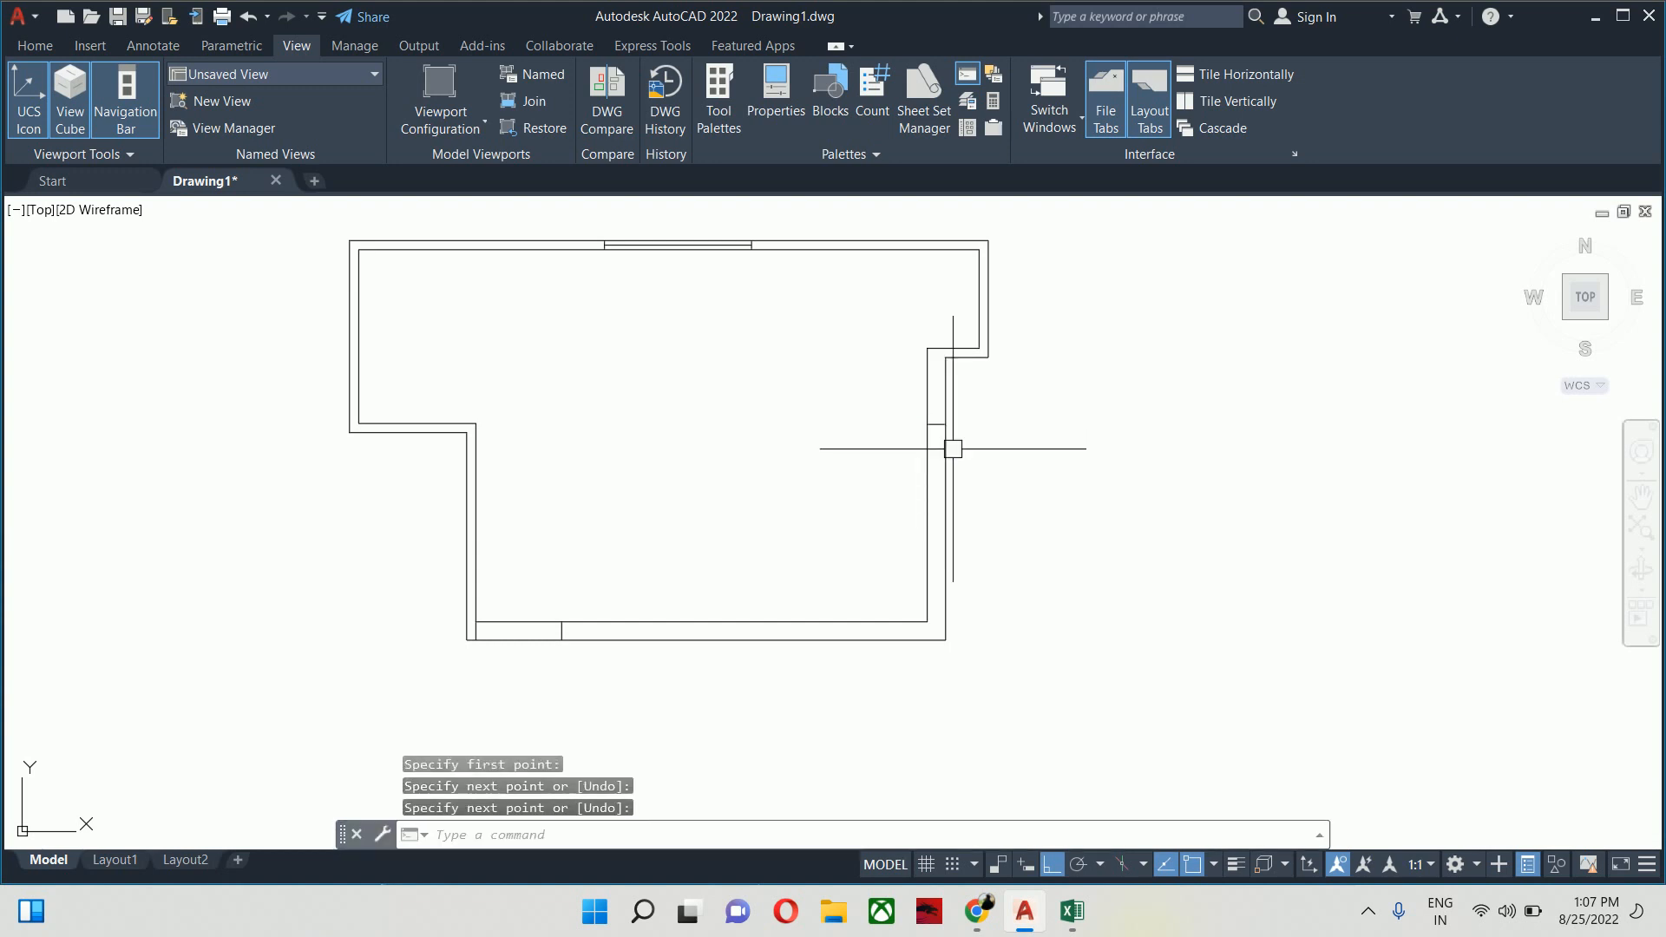
Offset the short line in the right-hand wall 4' downward to mark the opening's lower edge
type("o")
key("Return")
type("4'")
key("Return")
scroll(935, 427, "up", 5)
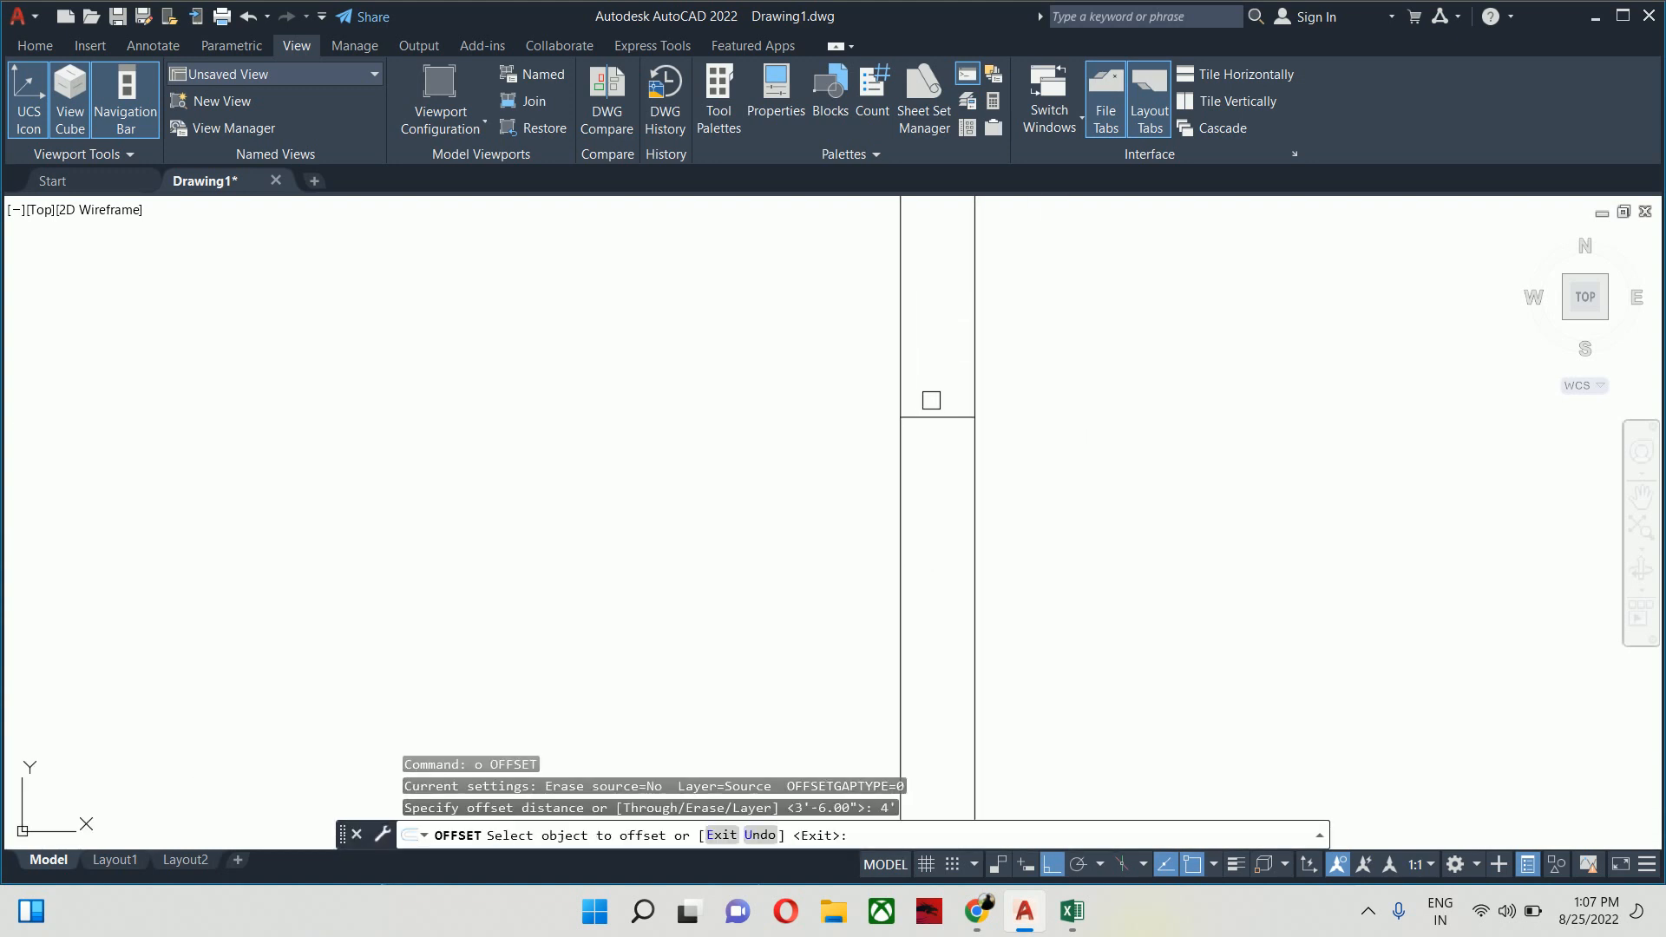
left_click(933, 417)
left_click(945, 505)
key("Return")
key("Escape")
scroll(945, 516, "down", 5)
scroll(933, 518, "up", 3)
key("Escape")
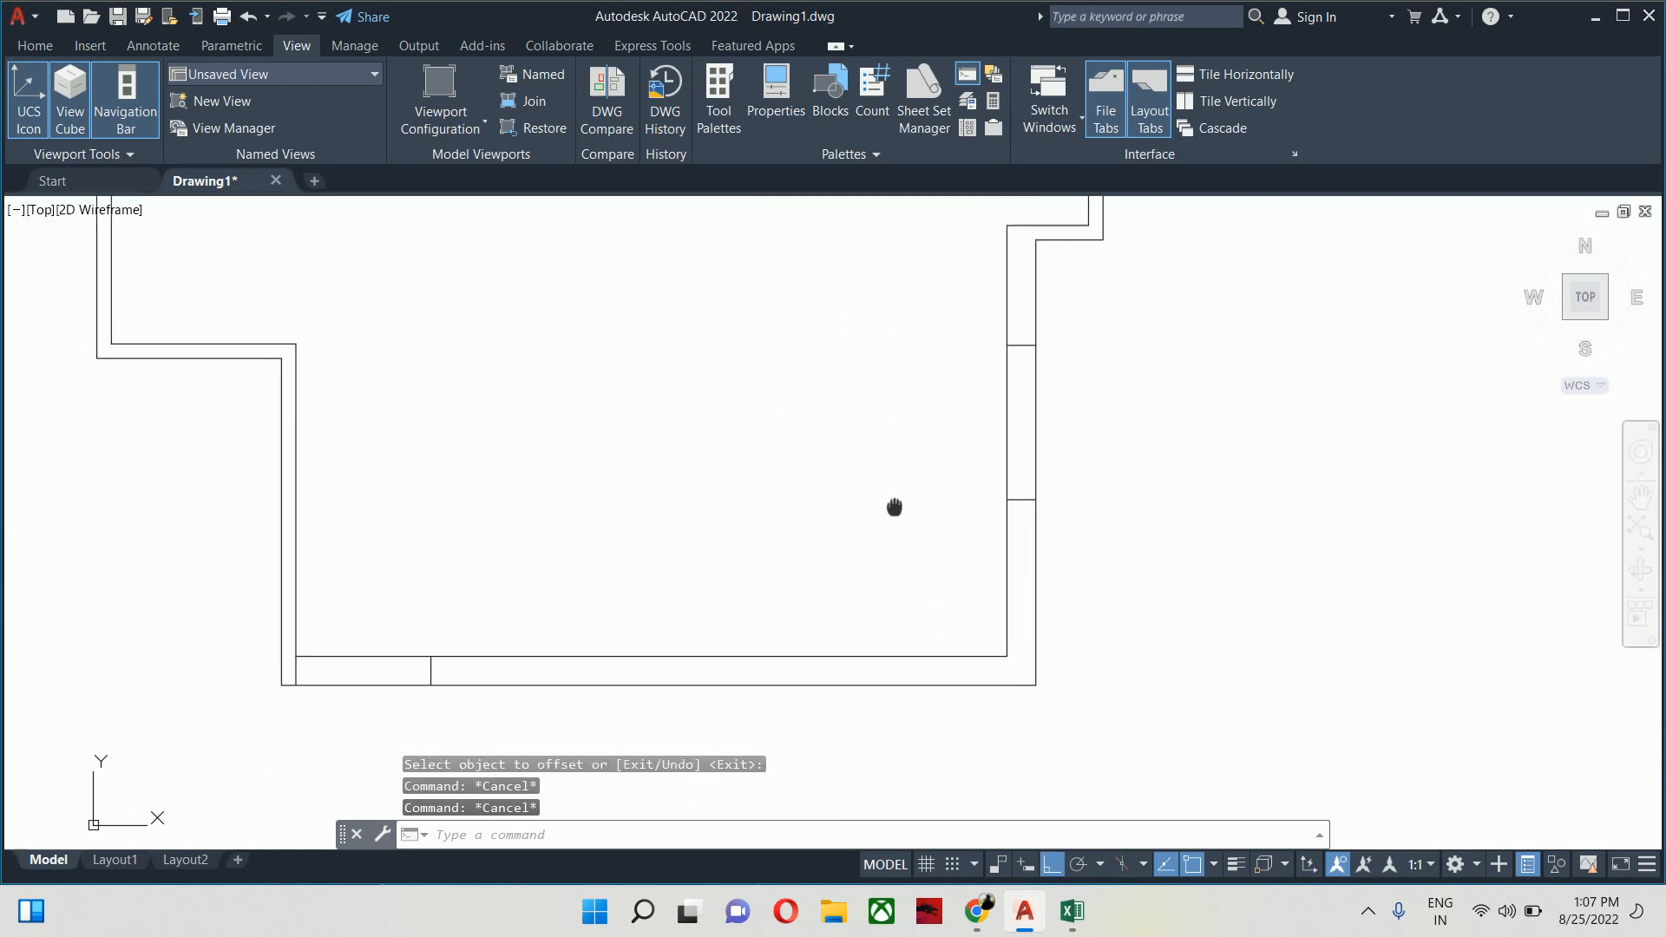
Draw a vertical line across the bottom wall, near its right-hand end, to mark a window edge
type("1")
key("Return")
left_click_drag(818, 622, 891, 538)
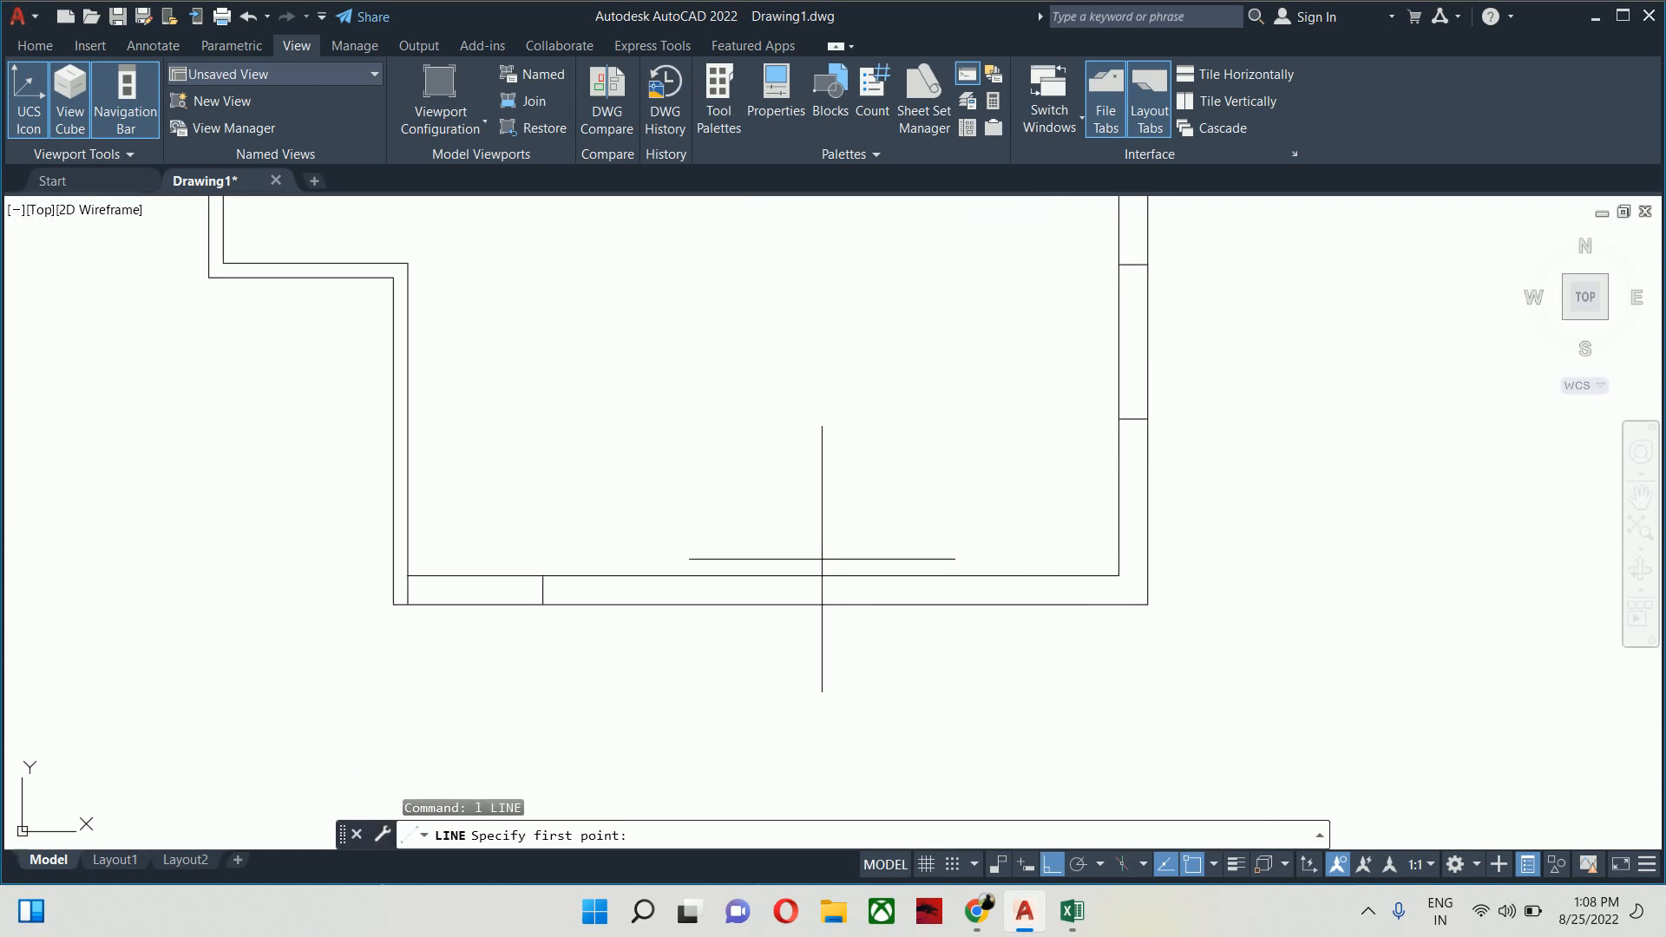
left_click(998, 575)
scroll(998, 576, "up", 5)
left_click_drag(1028, 649, 1031, 595)
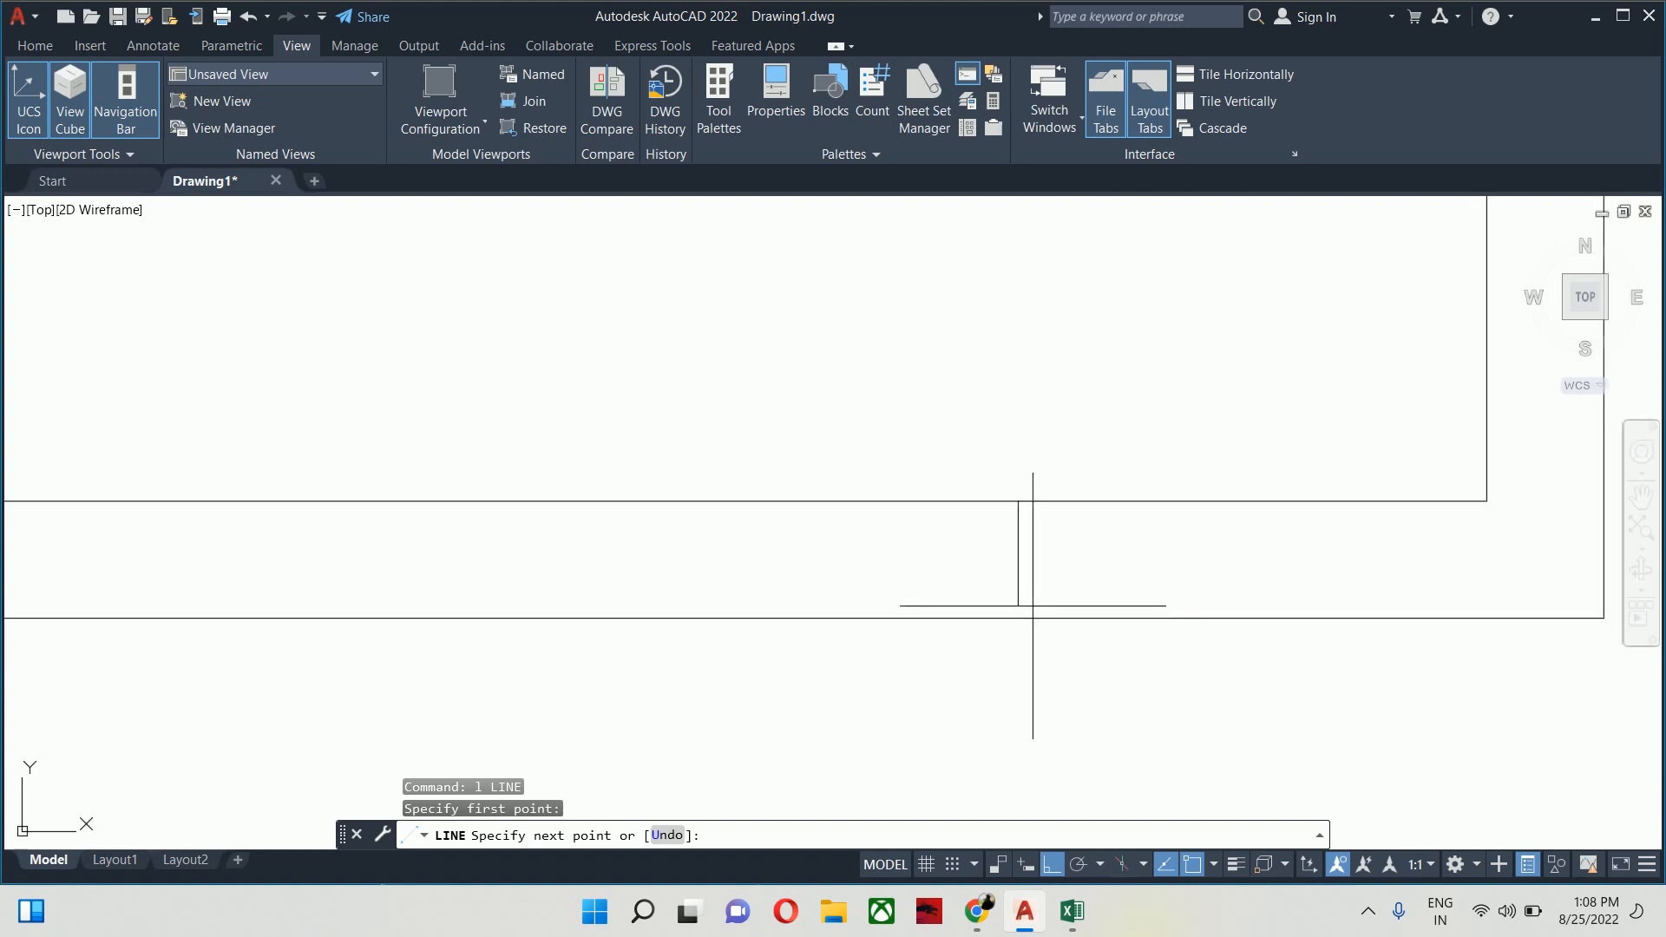
left_click(1018, 617)
key("Escape")
Offset the new vertical line 4' to the left to mark the window's other edge
type("o")
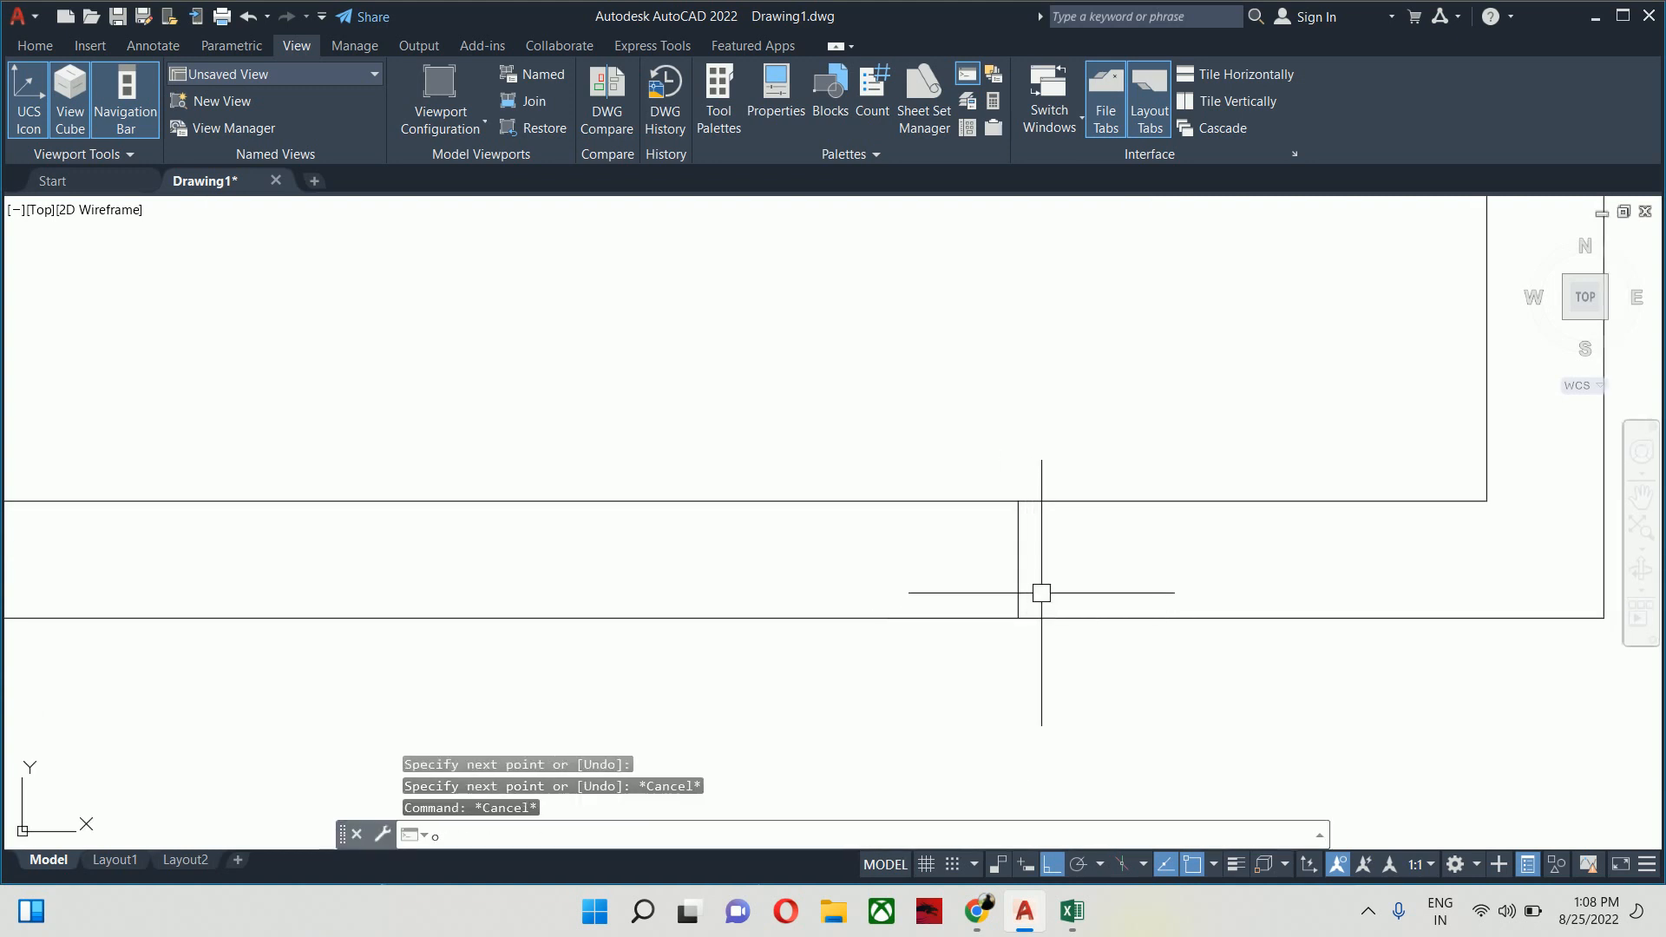
key("Return")
type("4")
key("Return")
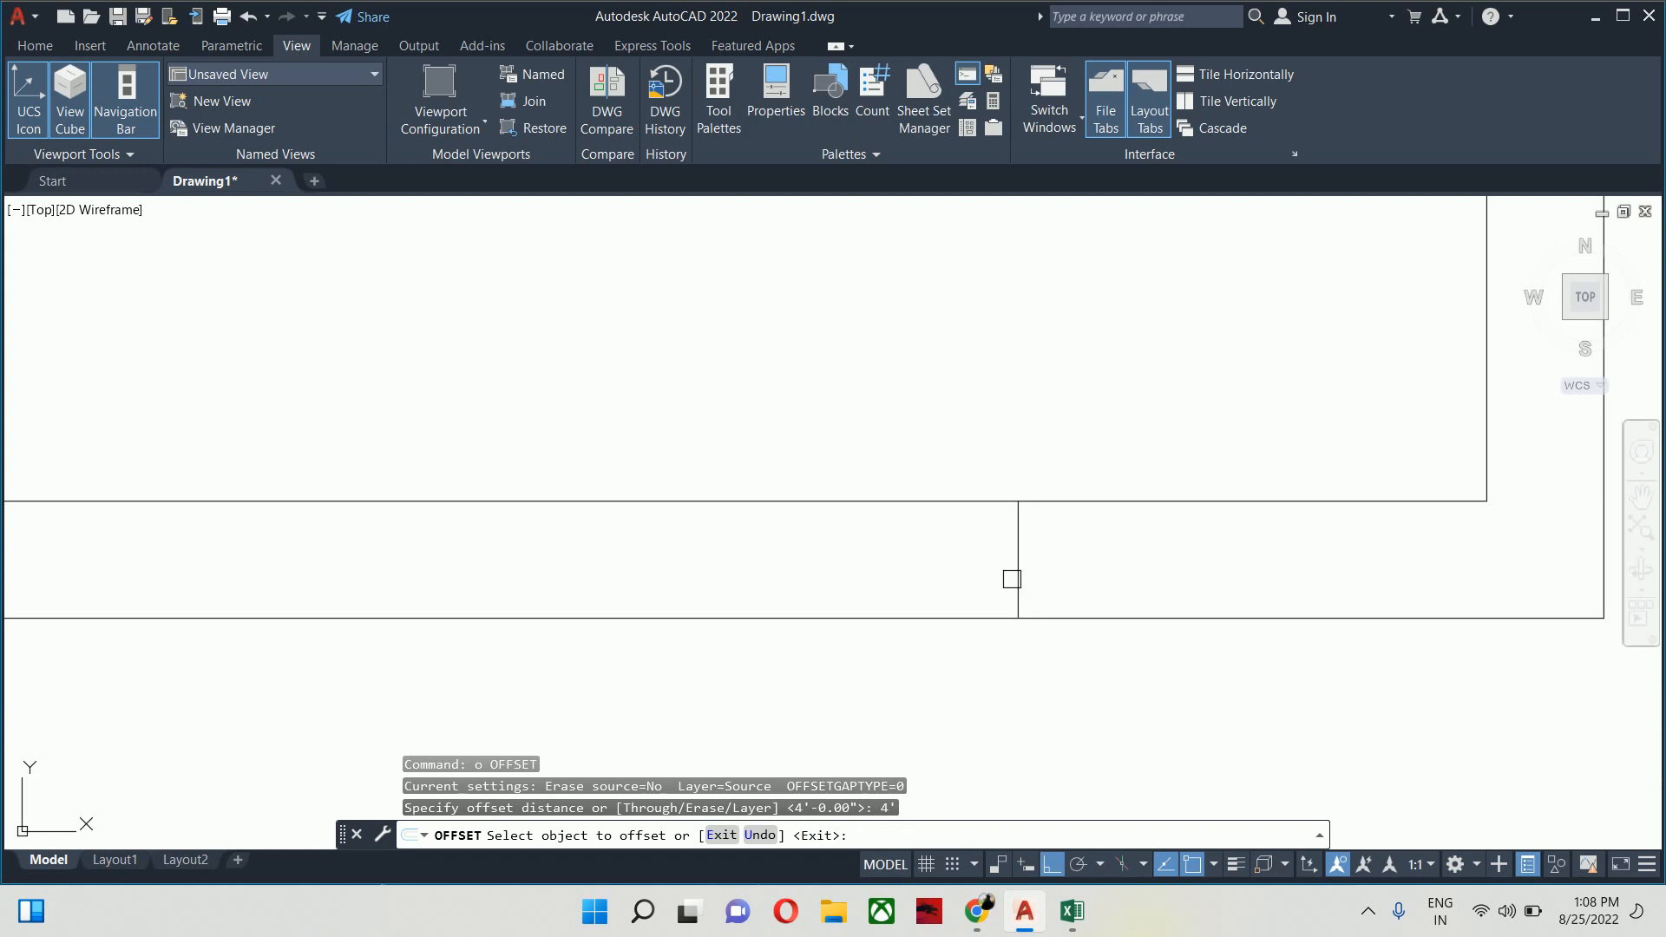
left_click(1018, 579)
left_click(863, 588)
key("Return")
Draw a horizontal centre line between the midpoints of the bottom window's two edge lines
scroll(855, 520, "down", 4)
type("l")
key("Return")
scroll(691, 545, "up", 2)
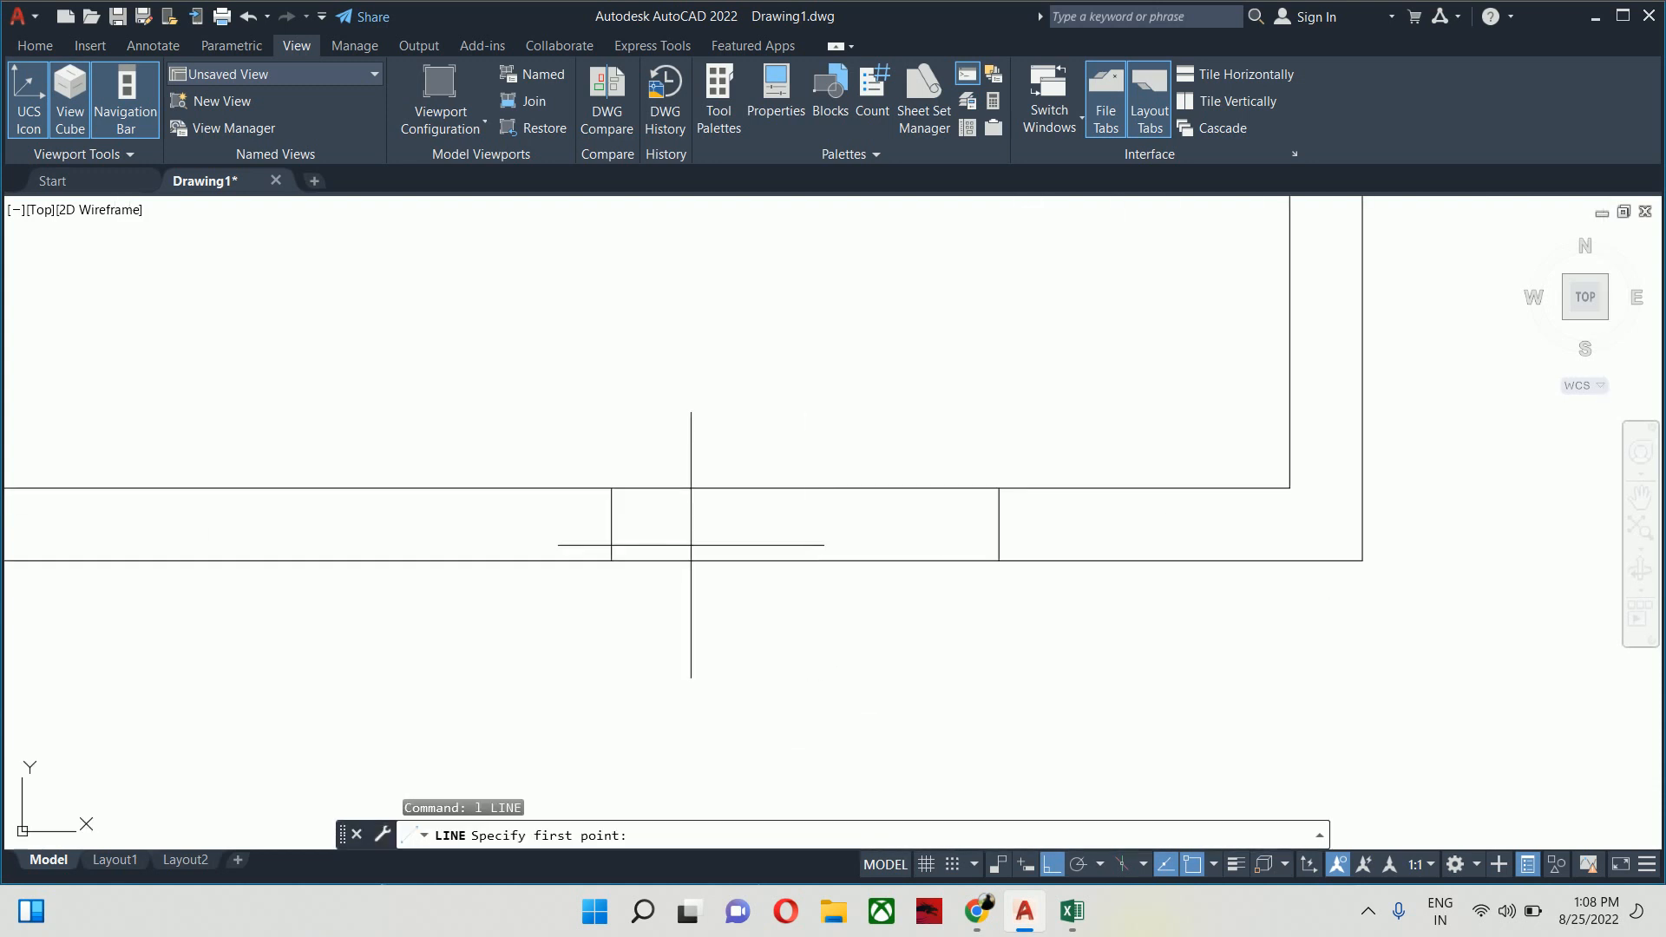
left_click(611, 522)
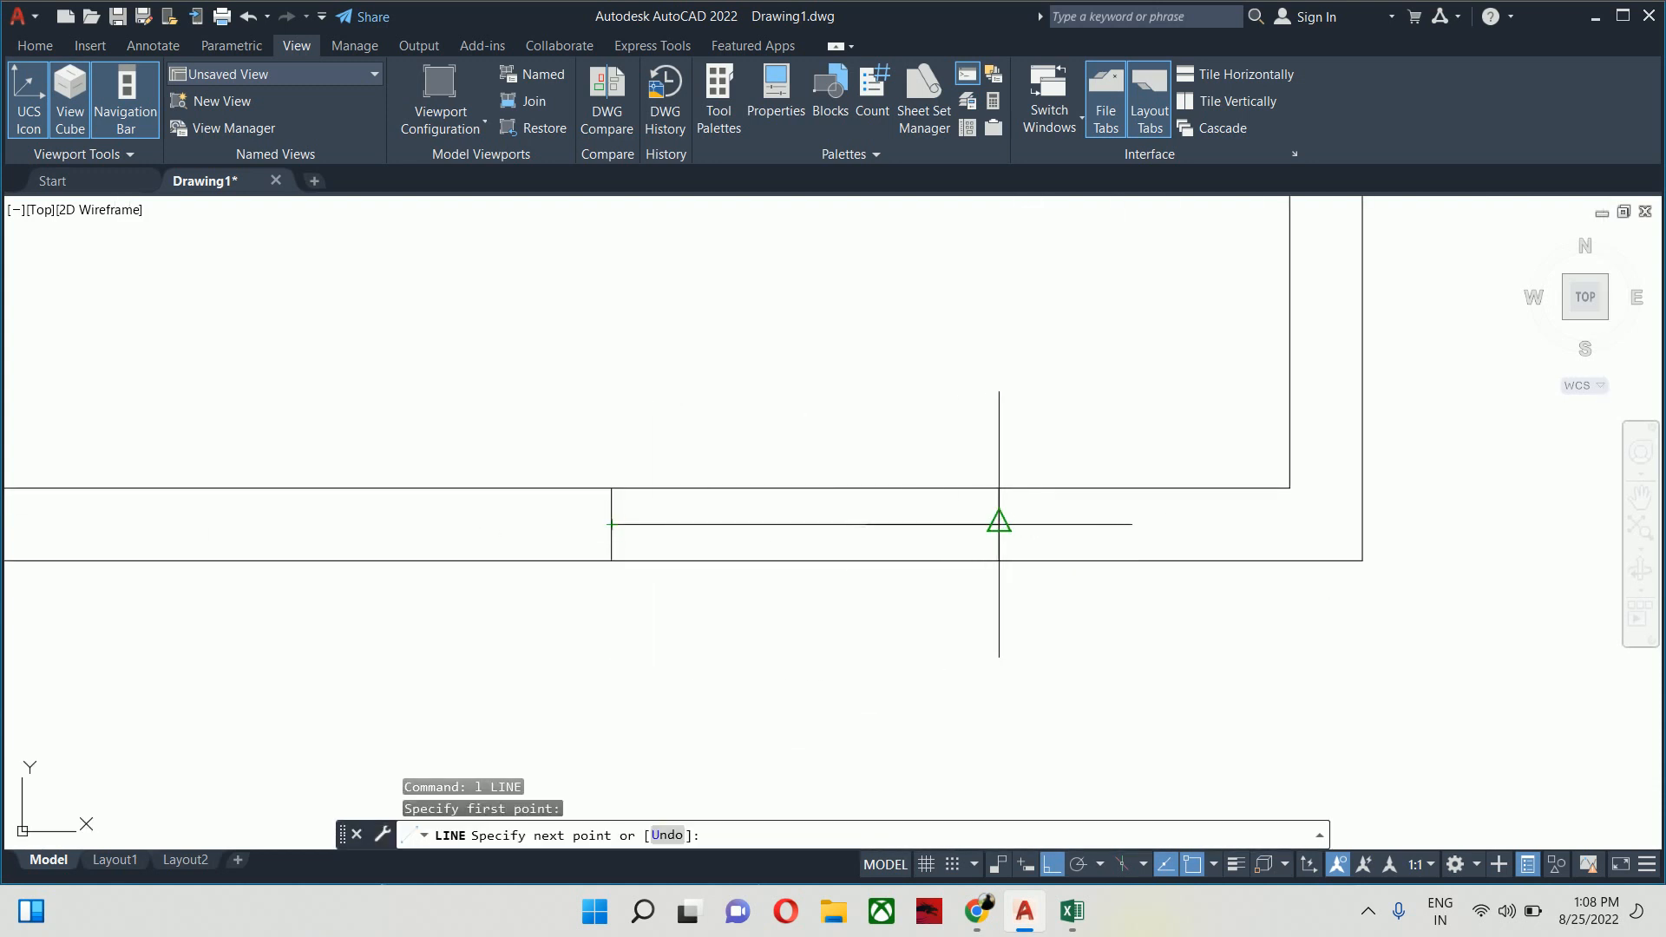
left_click(999, 524)
key("Return")
Draw a vertical centre line between the midpoints of the right-hand wall opening's two edge lines
scroll(1023, 584, "down", 3)
scroll(1028, 521, "up", 4)
key("Return")
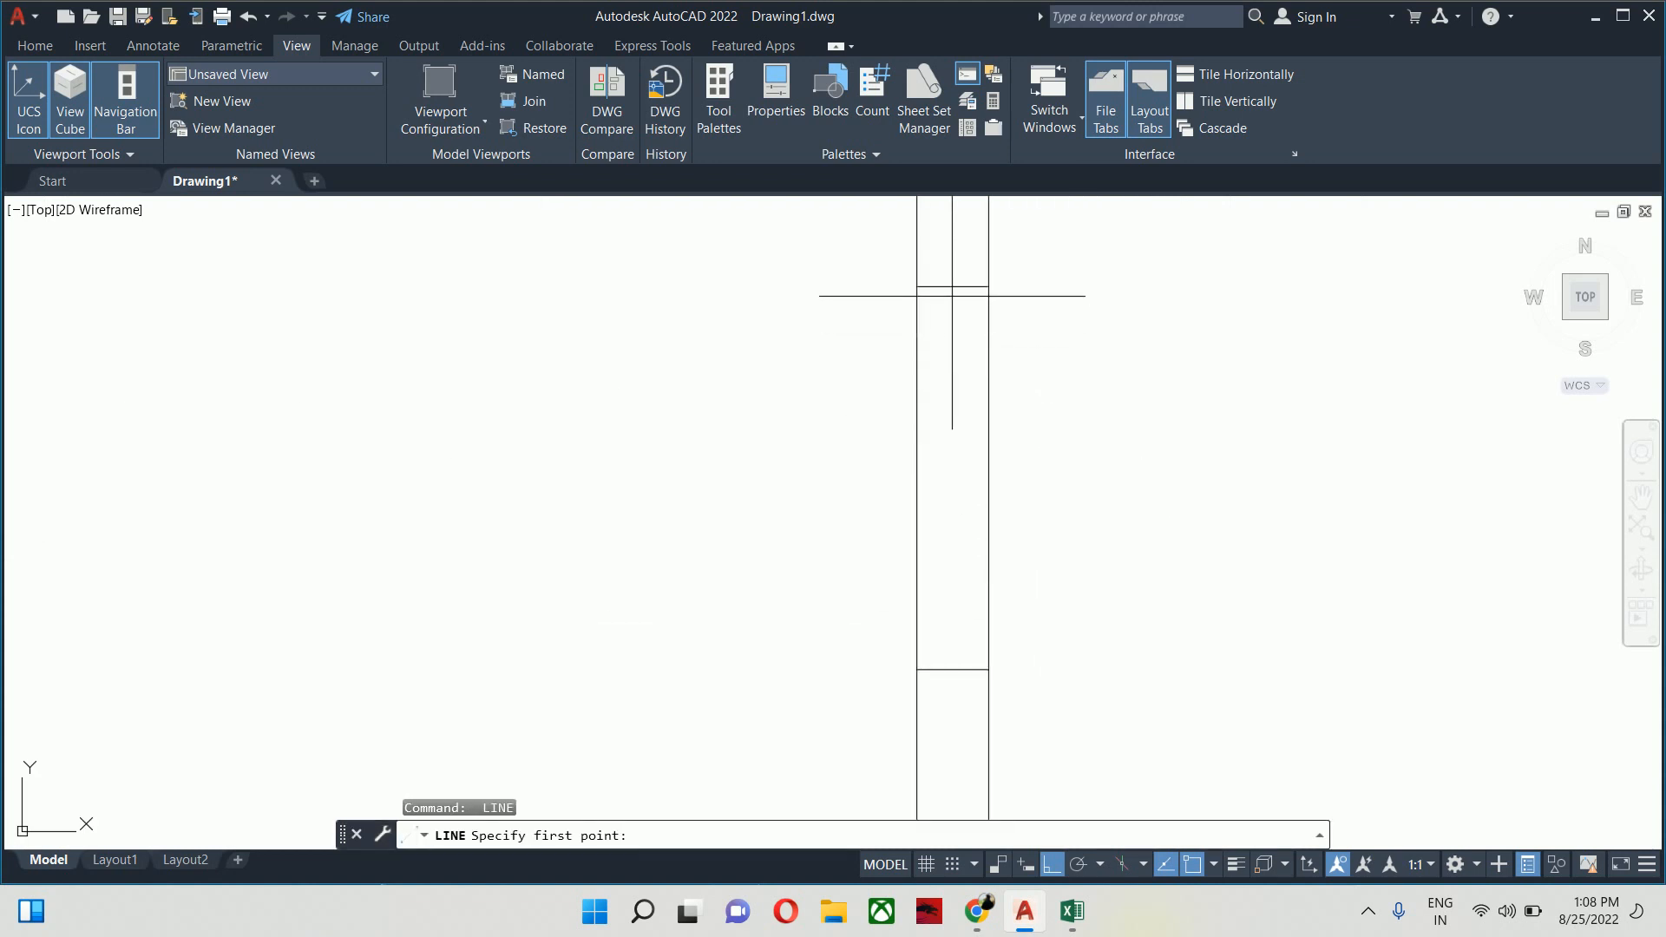
left_click(952, 287)
left_click(952, 669)
key("Return")
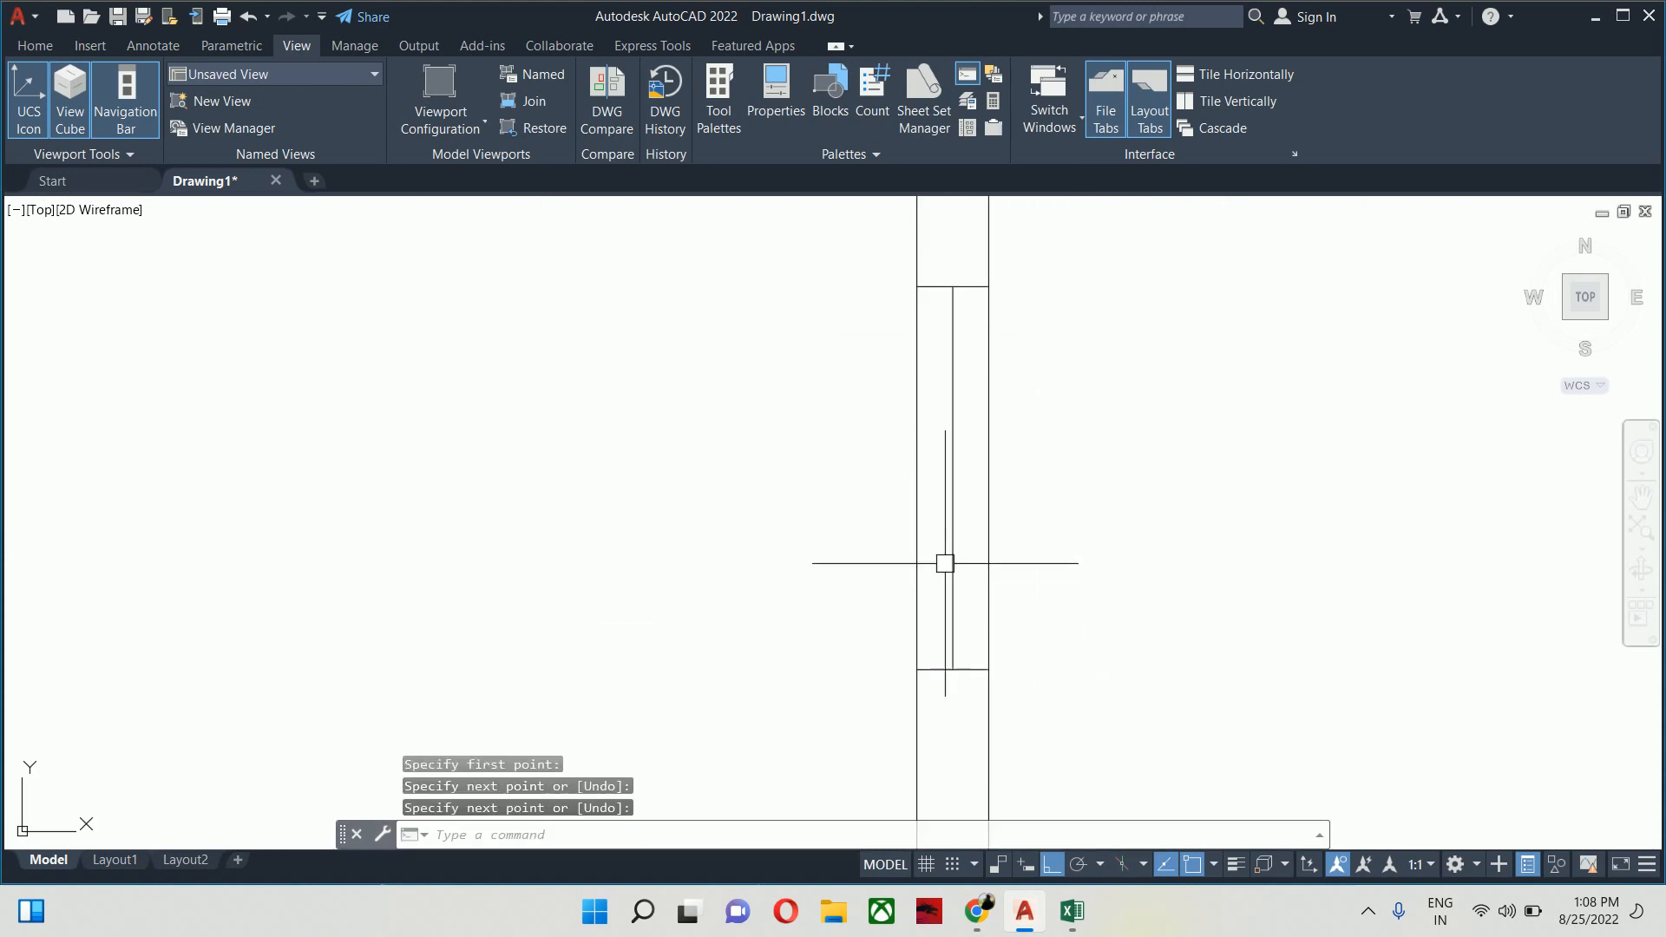
Copy the window label W from the first plan to just below the stepped plan's bottom window, with Ortho off
scroll(945, 563, "down", 5)
scroll(896, 525, "up", 2)
key("Escape")
key("Escape")
key("Escape")
scroll(881, 509, "up", 1)
type("c")
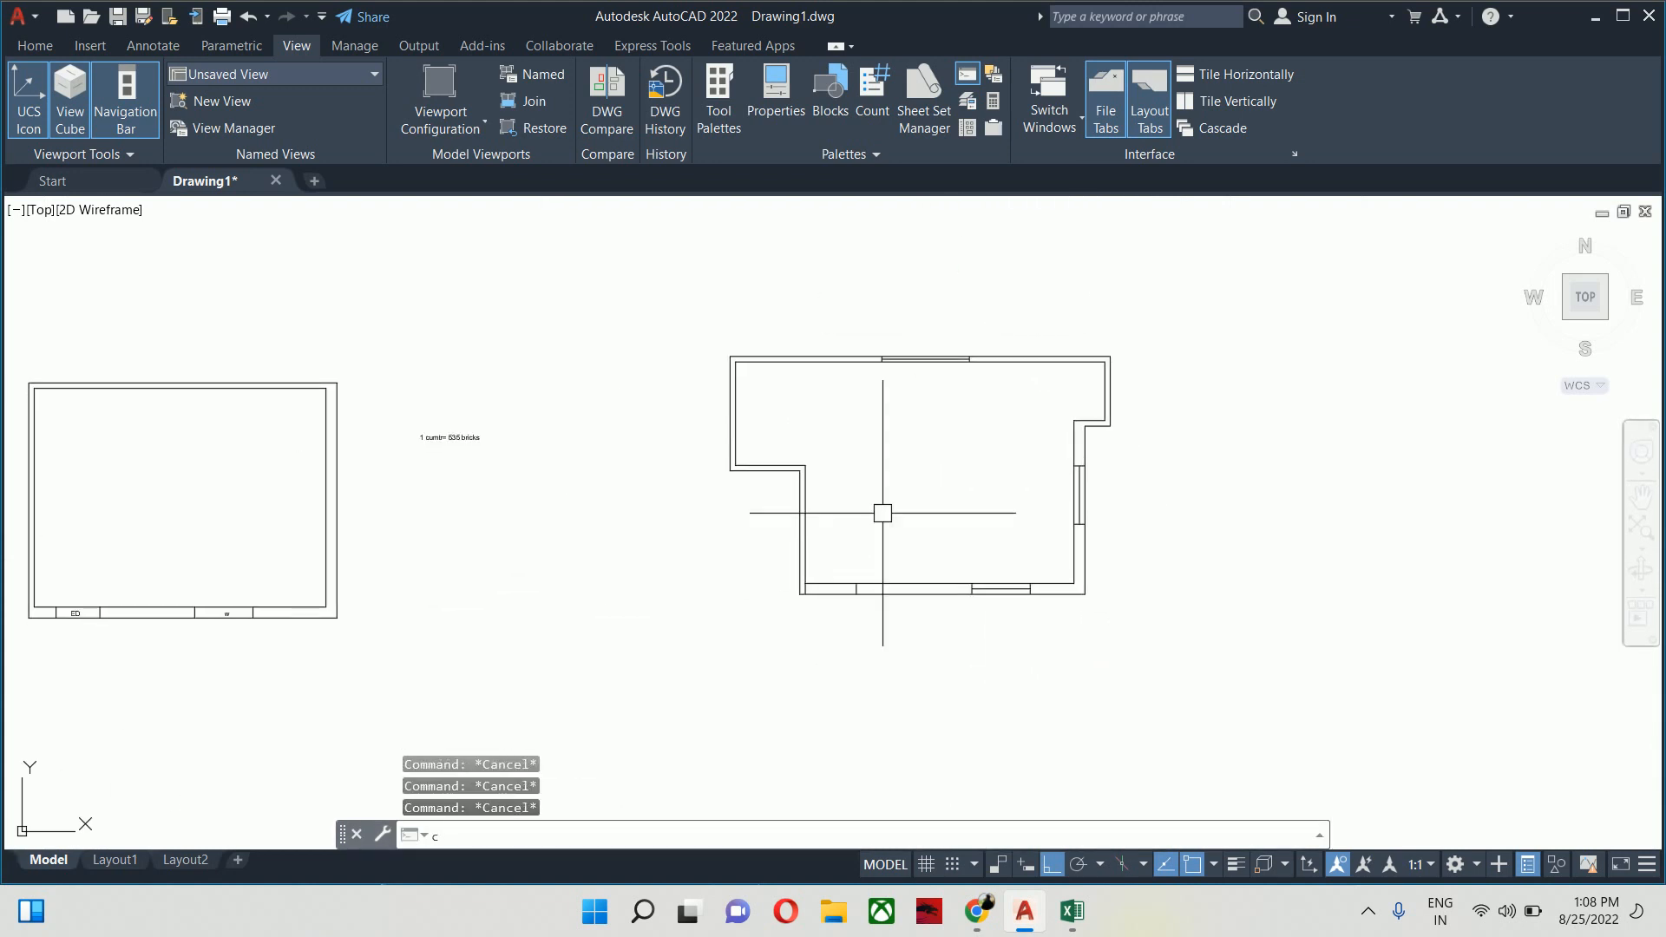
type("o")
key("Return")
left_click(229, 615)
key("Return")
left_click(227, 618)
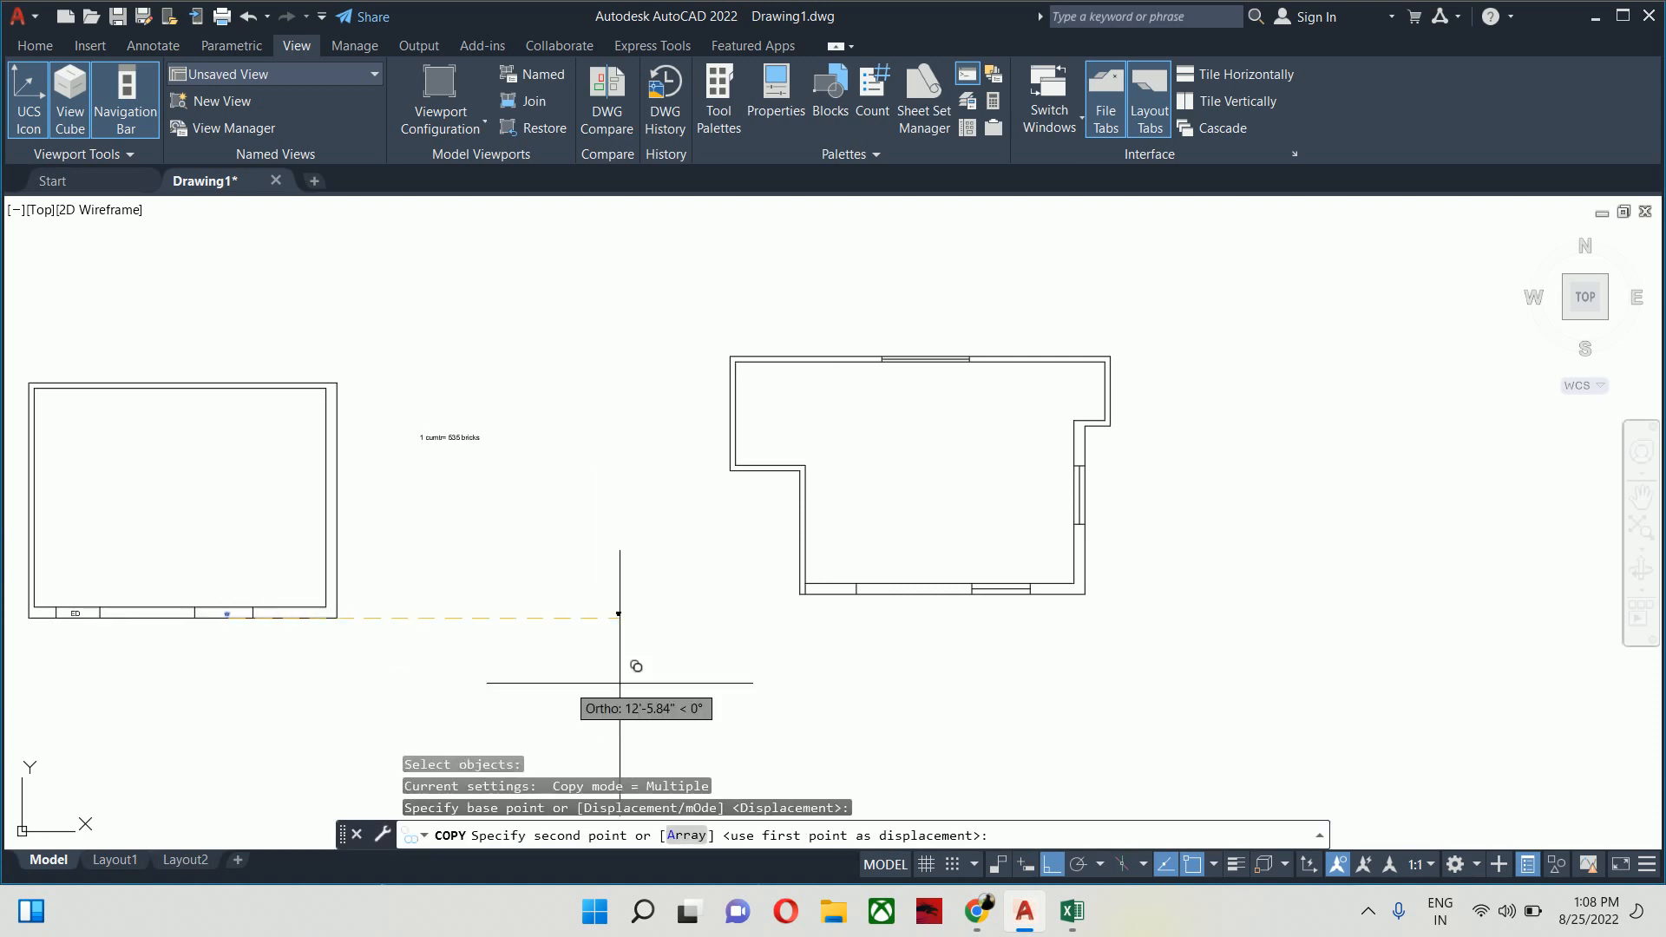
key("F8")
scroll(1000, 650, "up", 4)
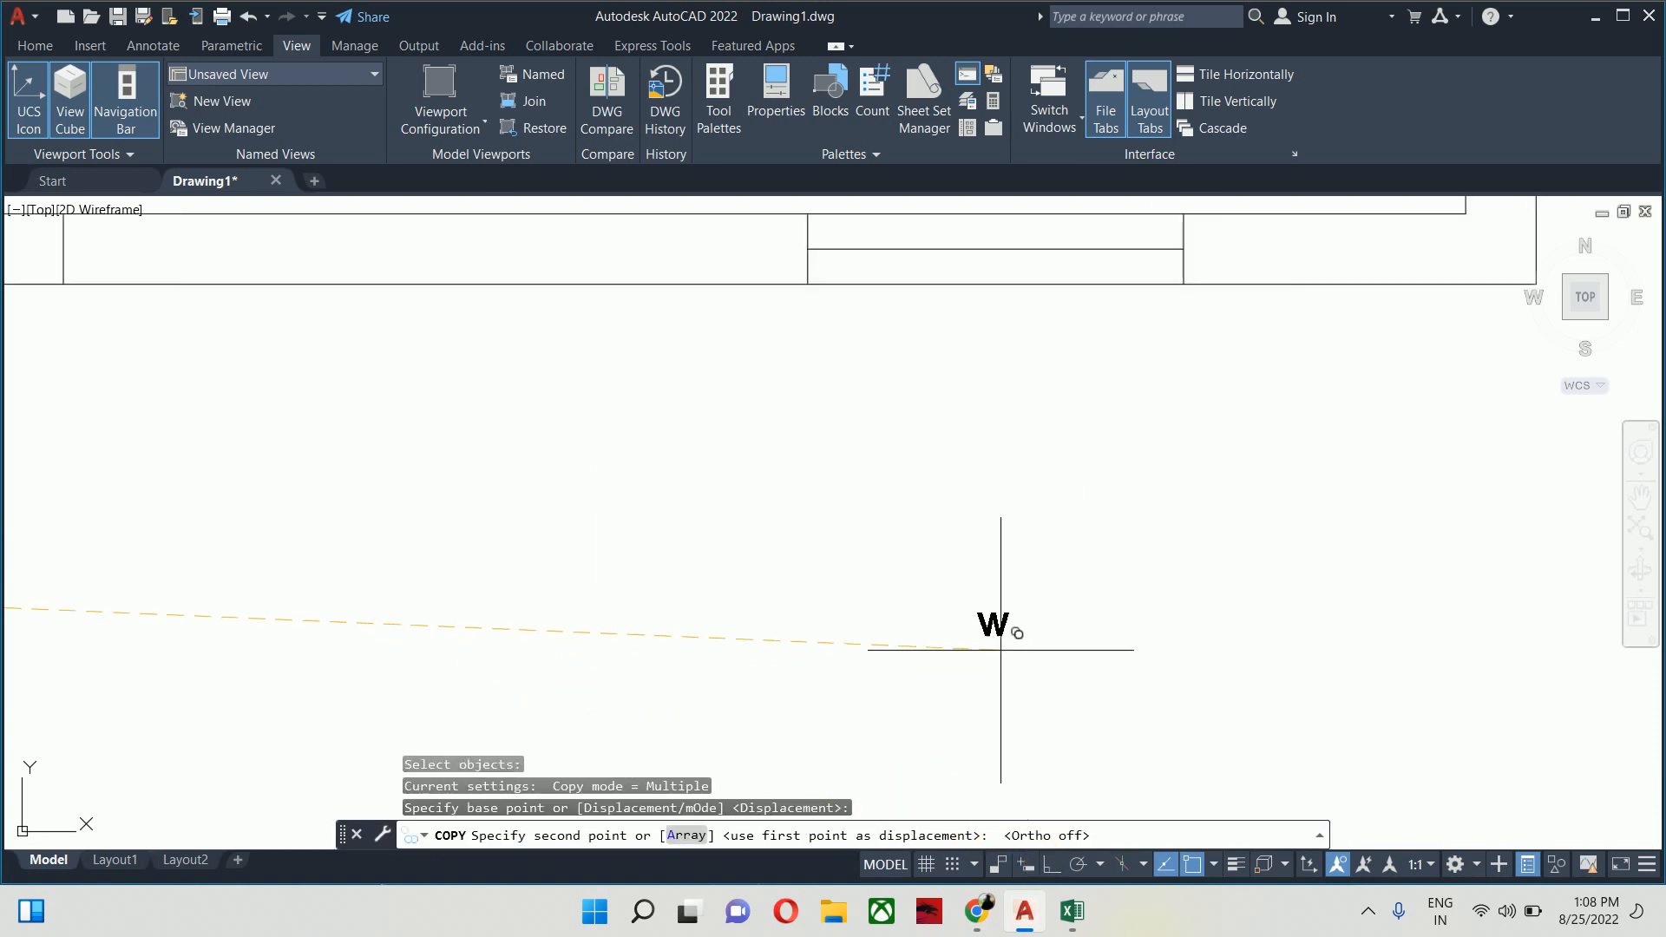
left_click(959, 370)
key("Escape")
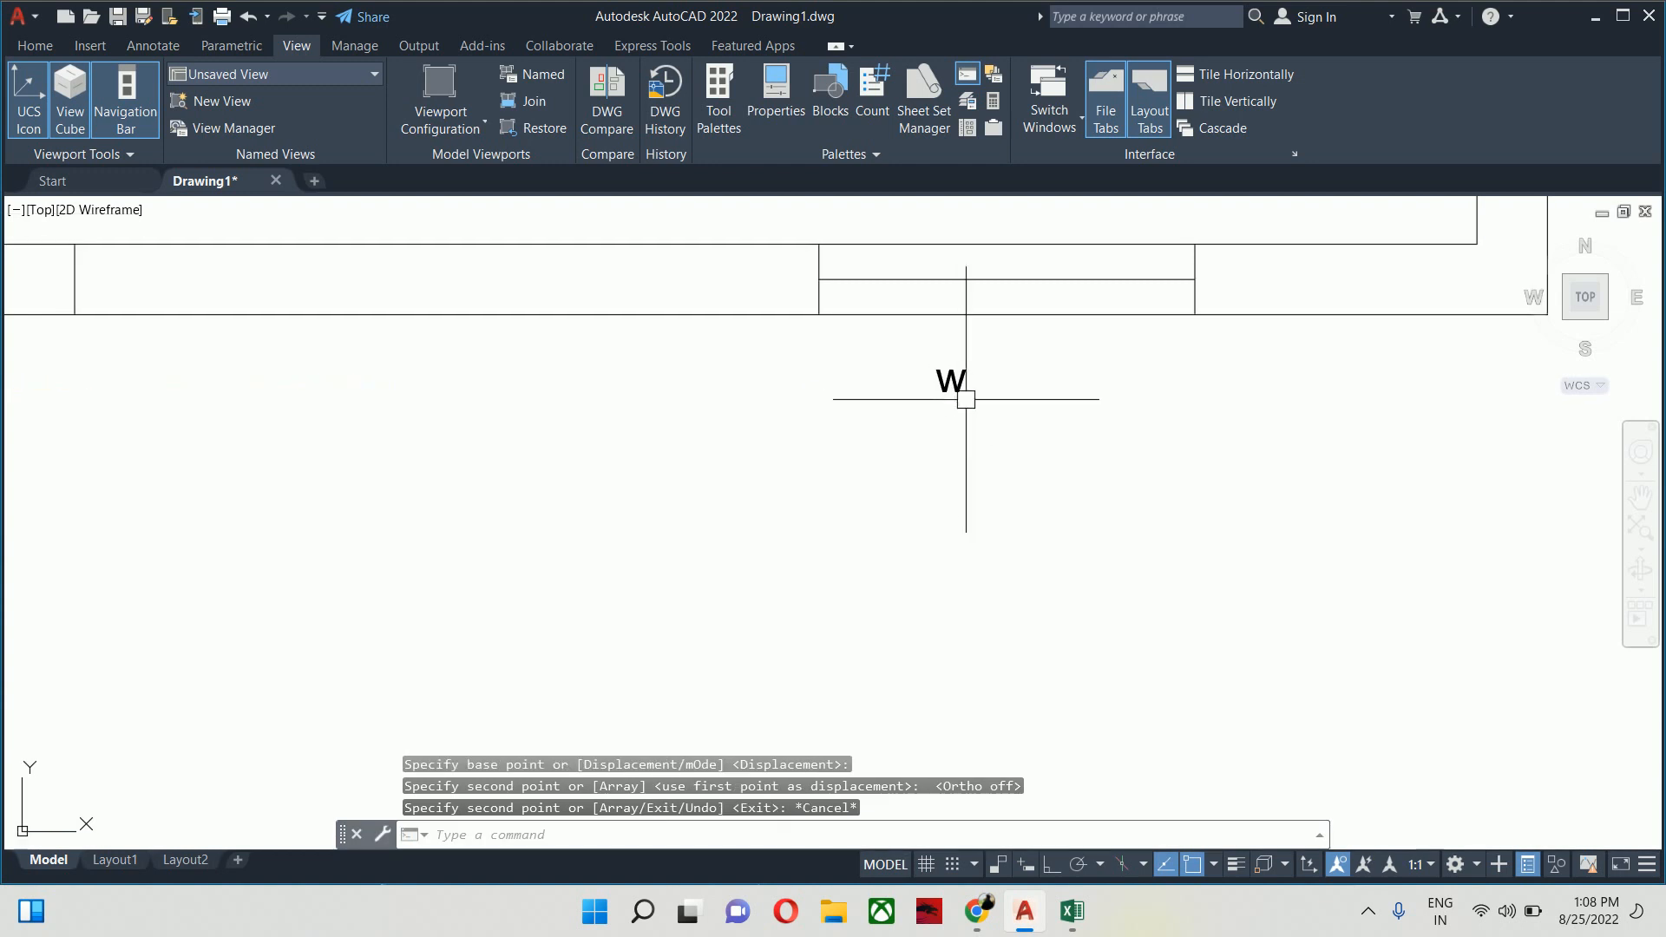
Change the copied window label's text to W-1
double_click(966, 400)
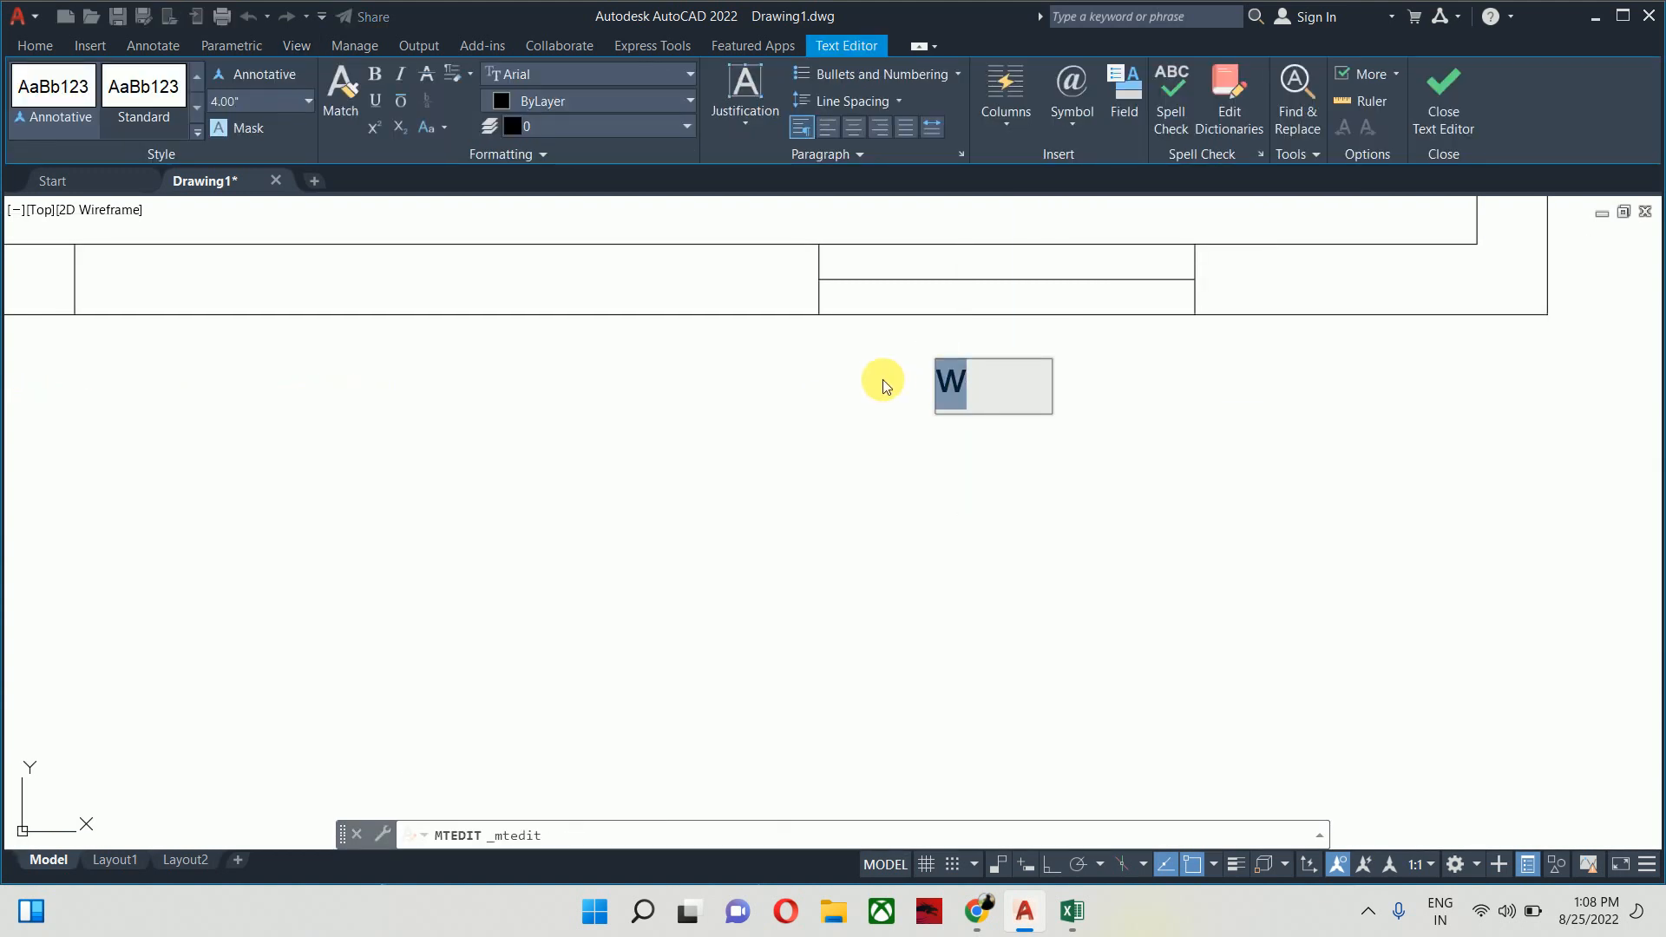
type("W-1")
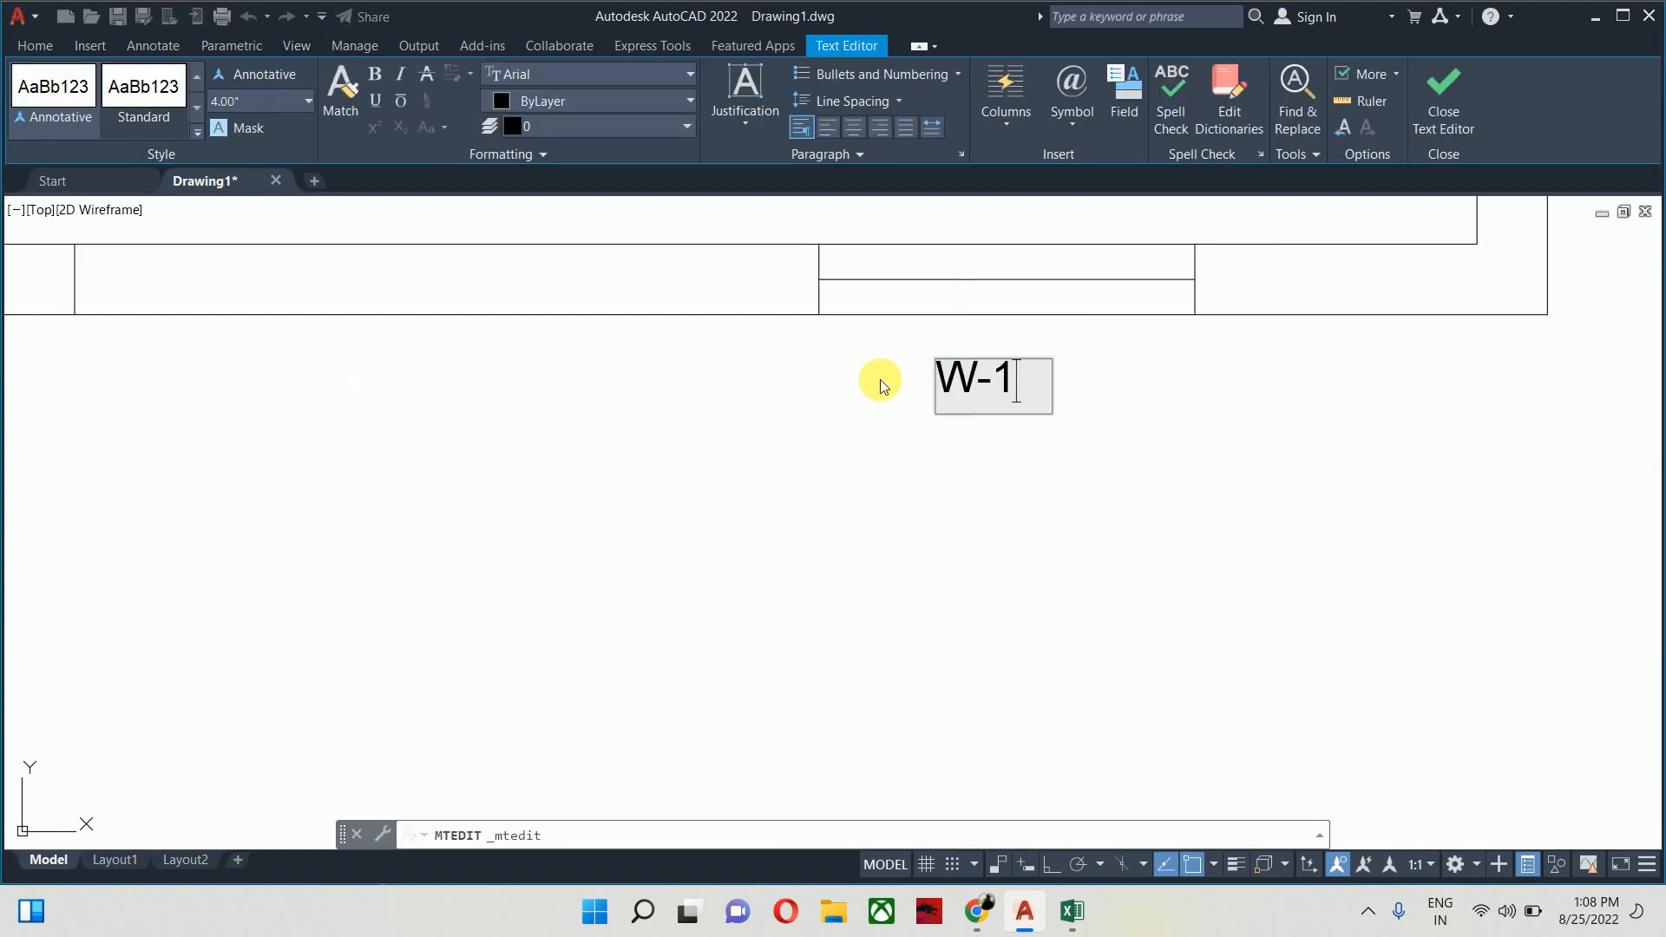
left_click(941, 458)
key("Escape")
key("Escape")
Copy the W-1 label to a spot beside the window in the right-hand wall
type("co")
key("space")
left_click(1060, 427)
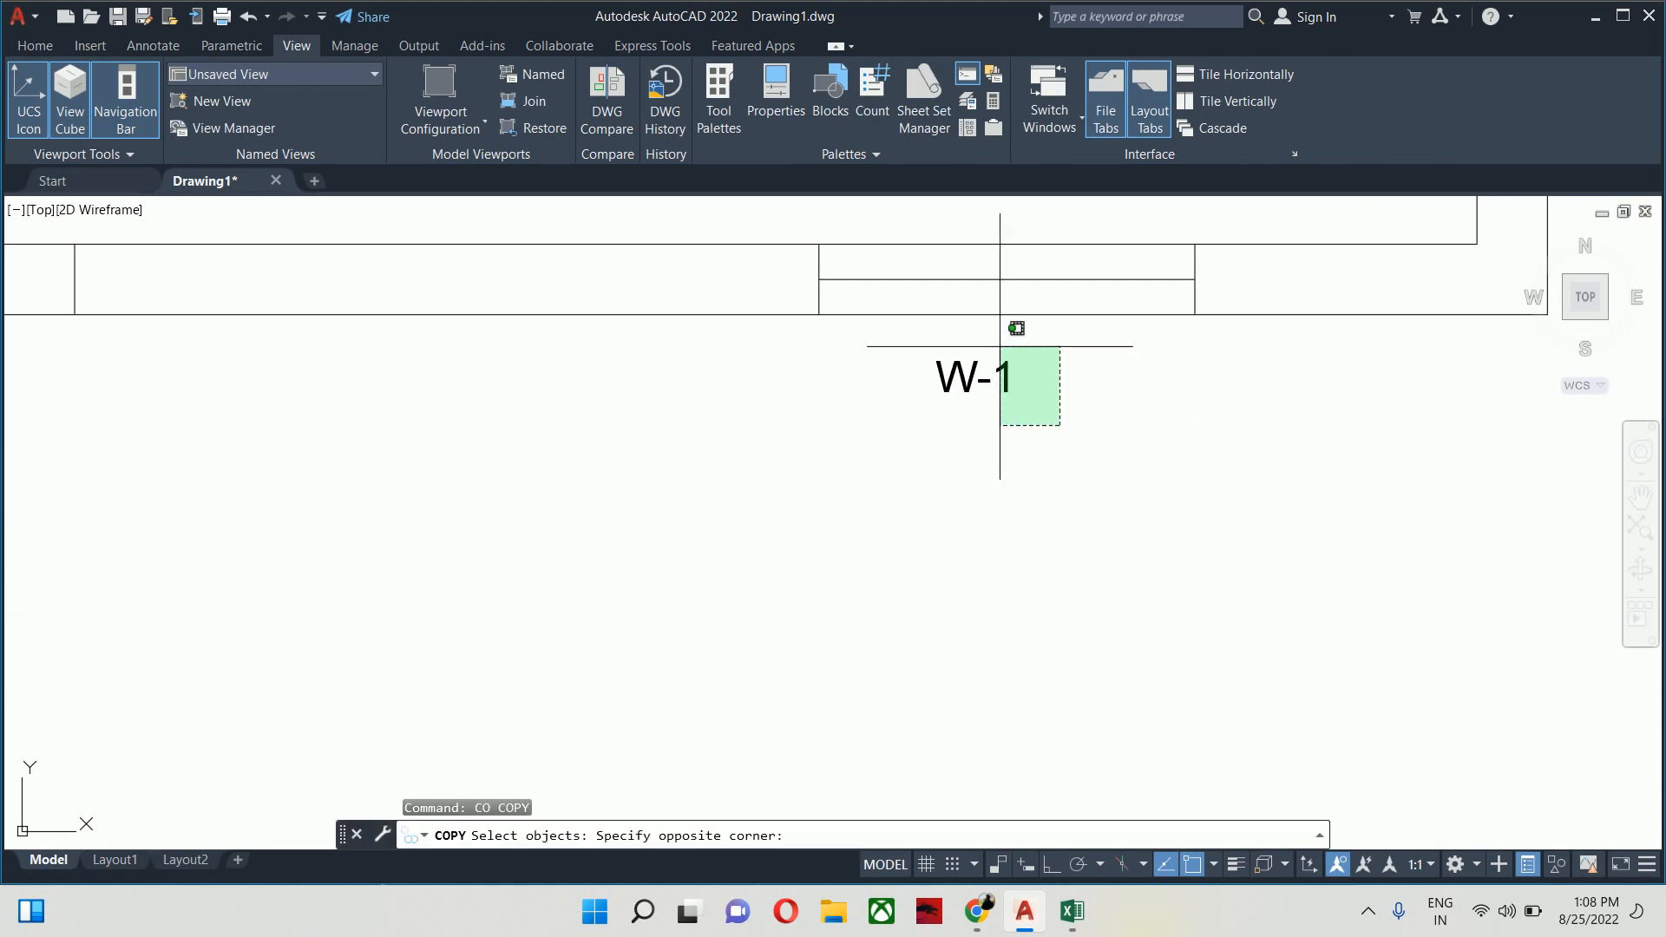
left_click(998, 347)
key("space")
left_click(979, 376)
left_click_drag(818, 435, 721, 695)
scroll(1150, 447, "down", 4)
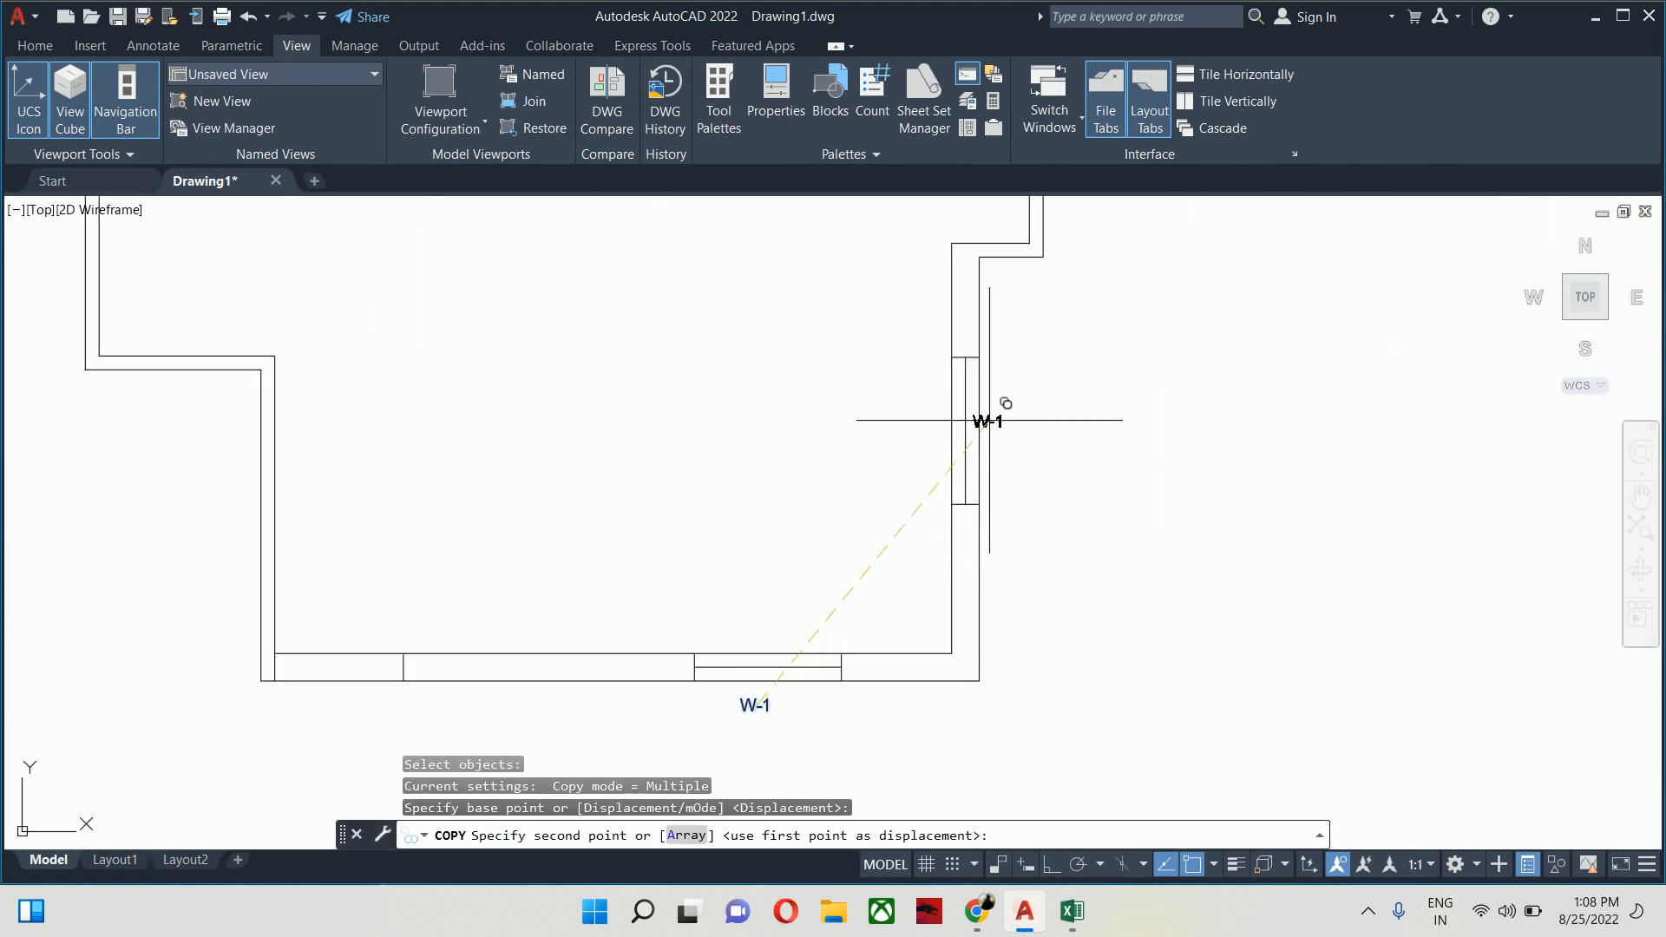
scroll(991, 420, "up", 4)
left_click(1059, 433)
Place further copies of the W-1 label above the top wall's window and below the bottom wall's door opening
scroll(935, 378, "down", 3)
left_click_drag(837, 295, 1083, 674)
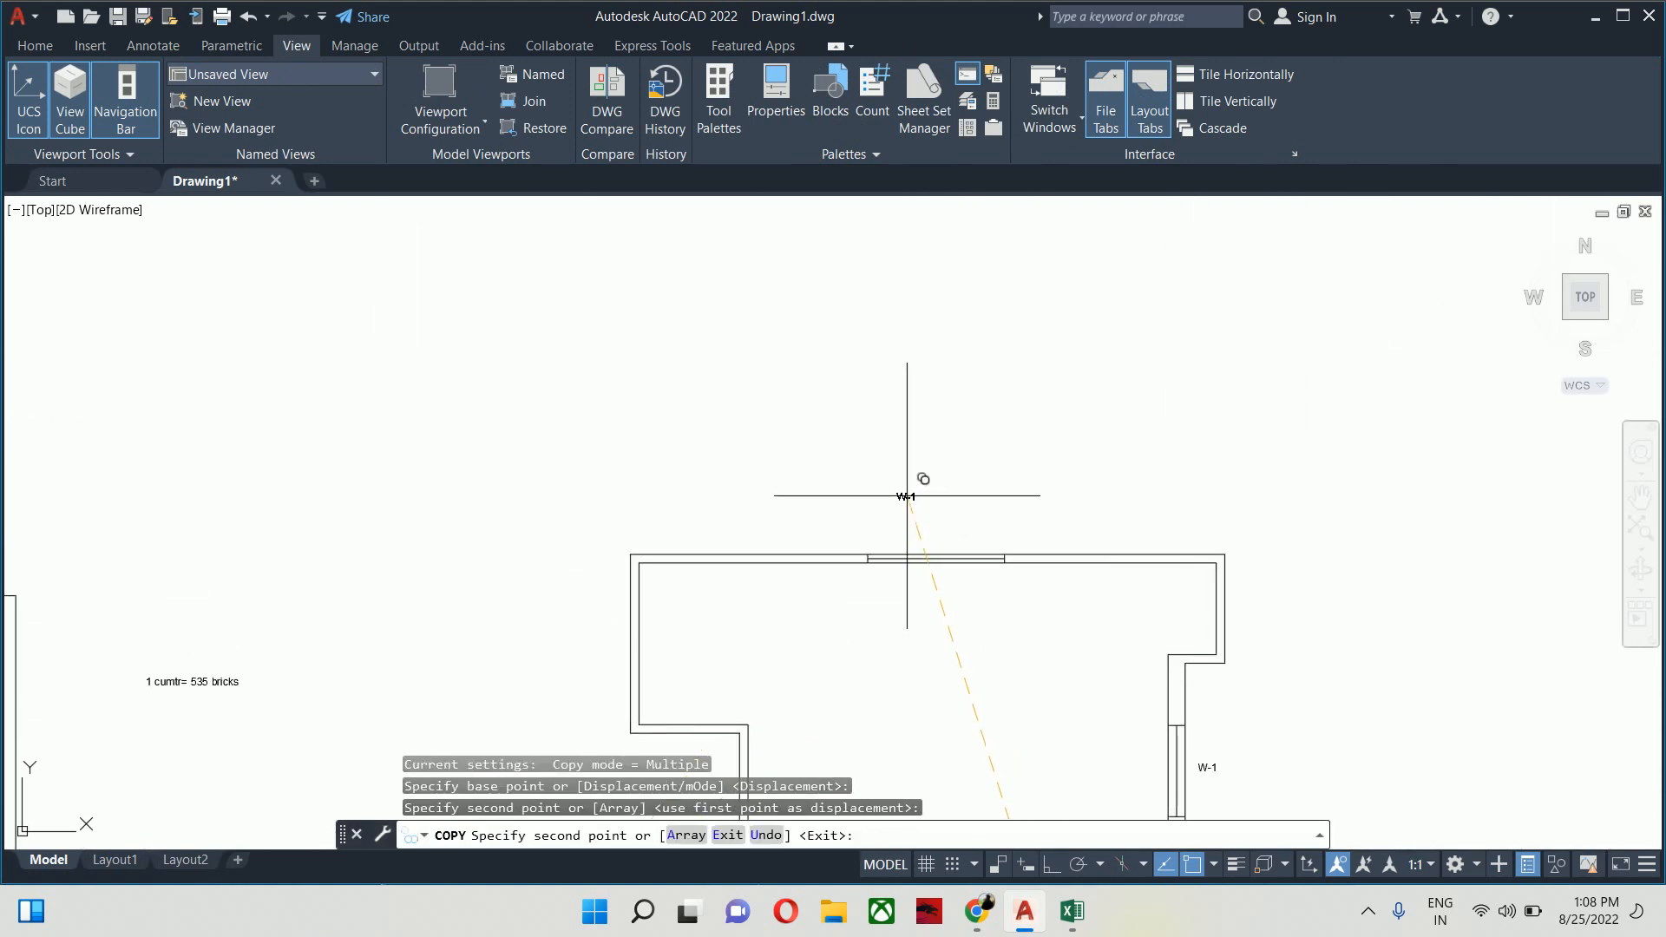
scroll(912, 503, "up", 2)
left_click(990, 530)
scroll(985, 559, "down", 3)
scroll(945, 486, "up", 3)
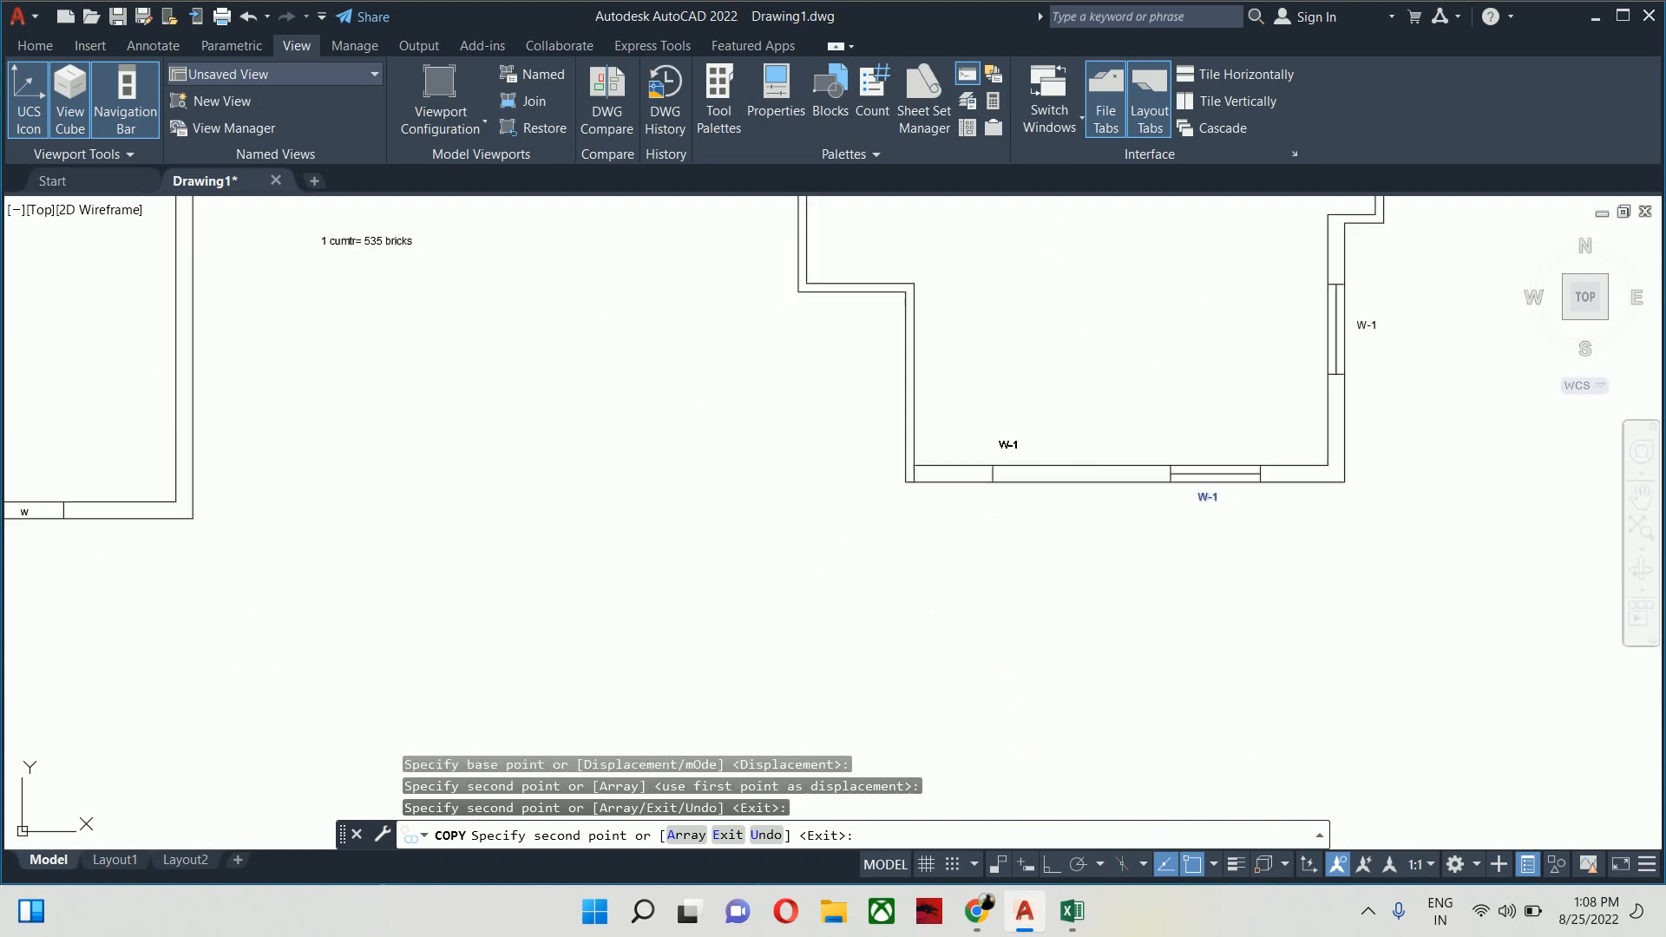
left_click(957, 521)
key("Escape")
Change the label below the door opening to ED
double_click(954, 521)
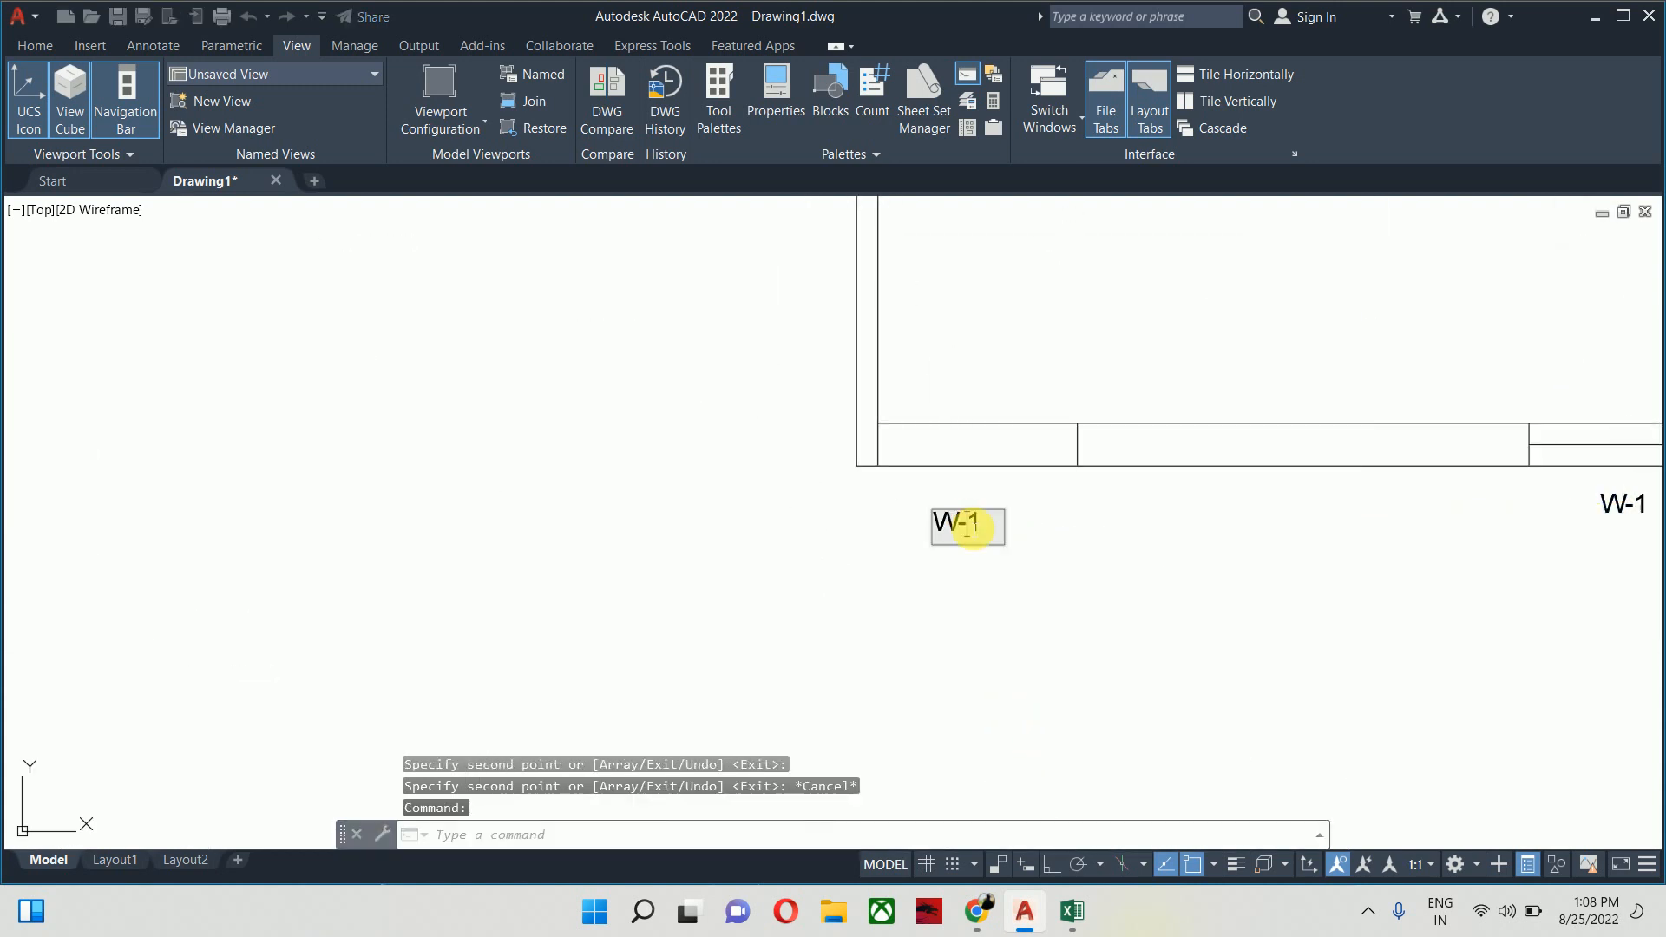
left_click_drag(966, 521, 807, 522)
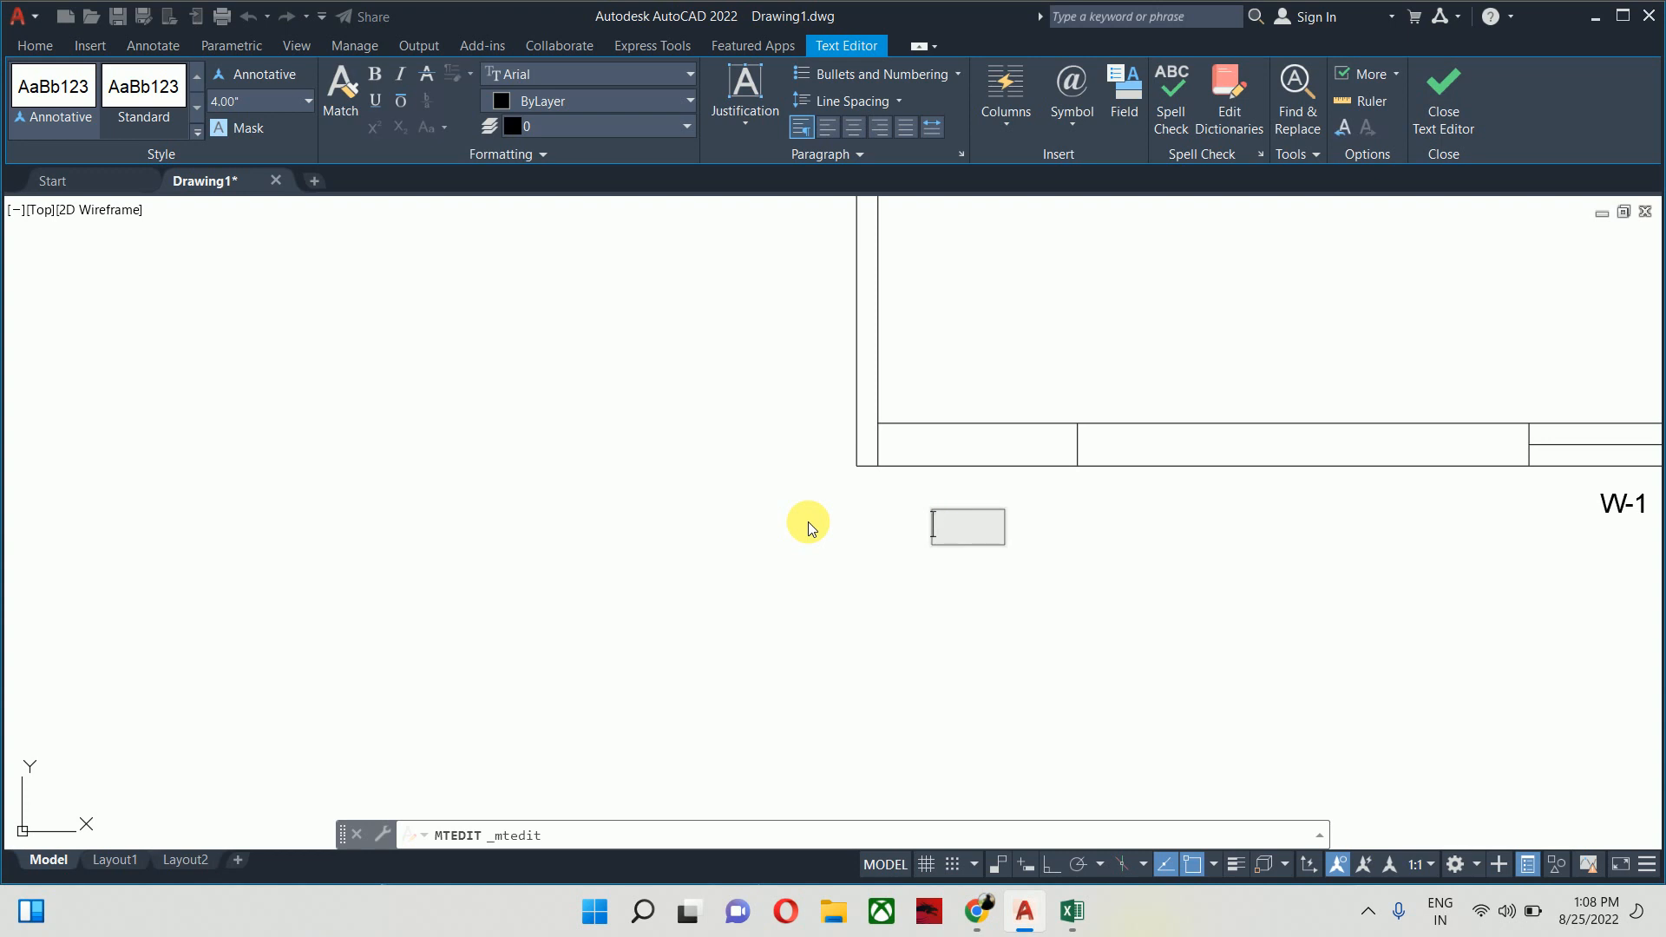
key("Escape")
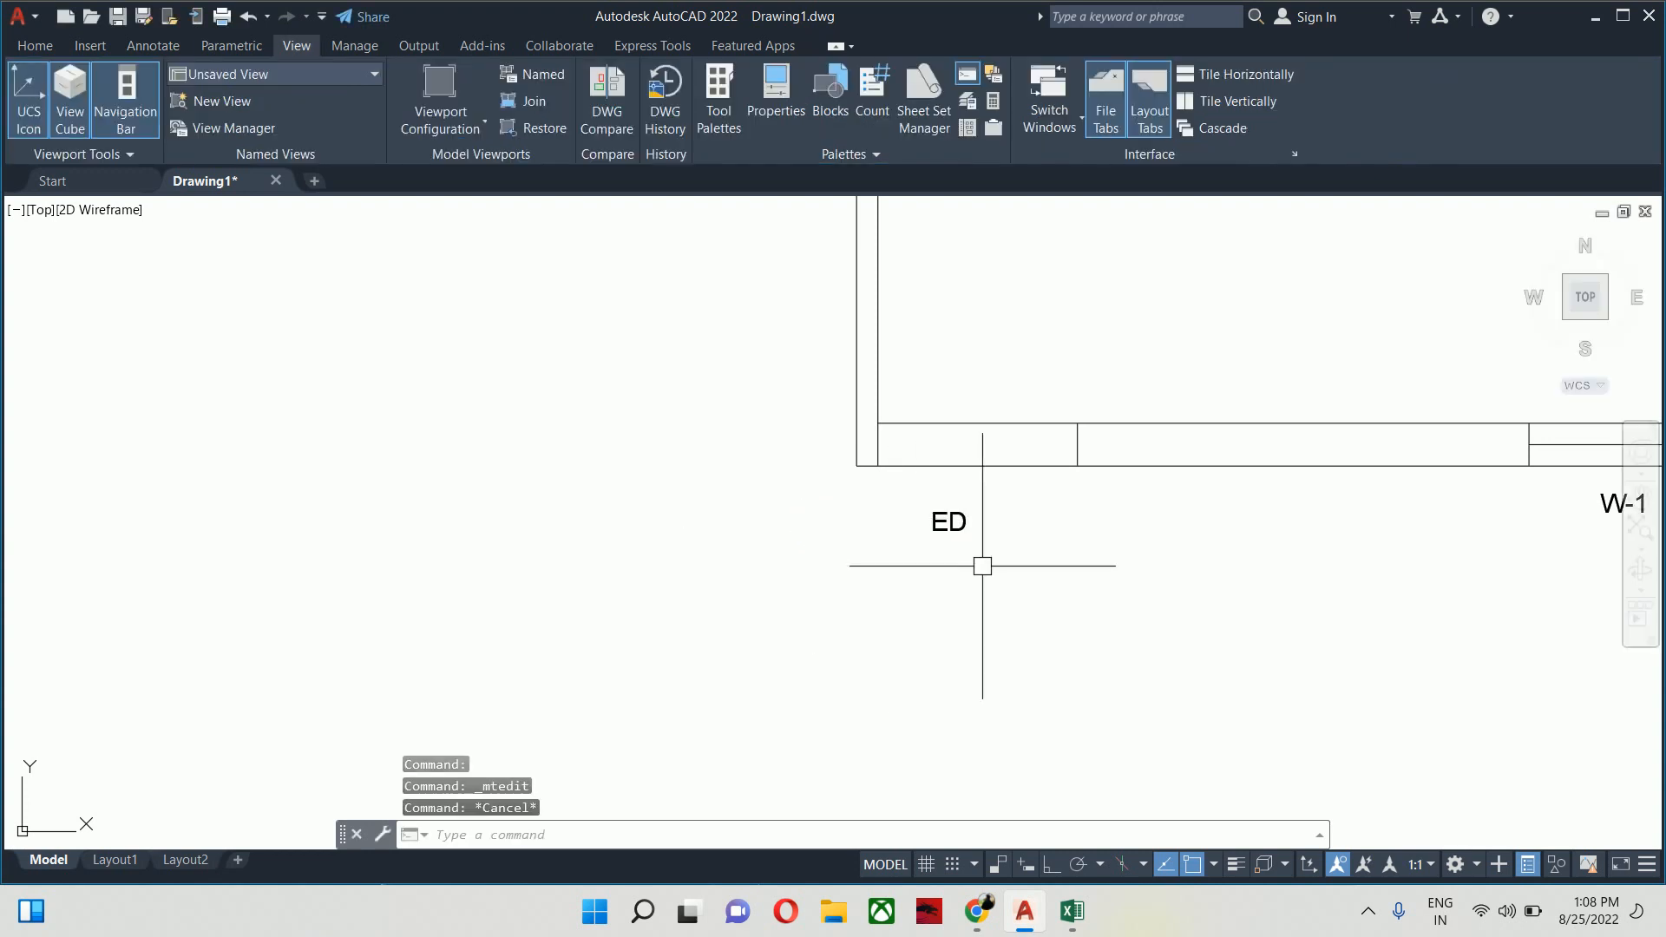
Change the label above the top wall's window to W-2
scroll(981, 564, "down", 3)
scroll(1038, 362, "up", 4)
double_click(1025, 379)
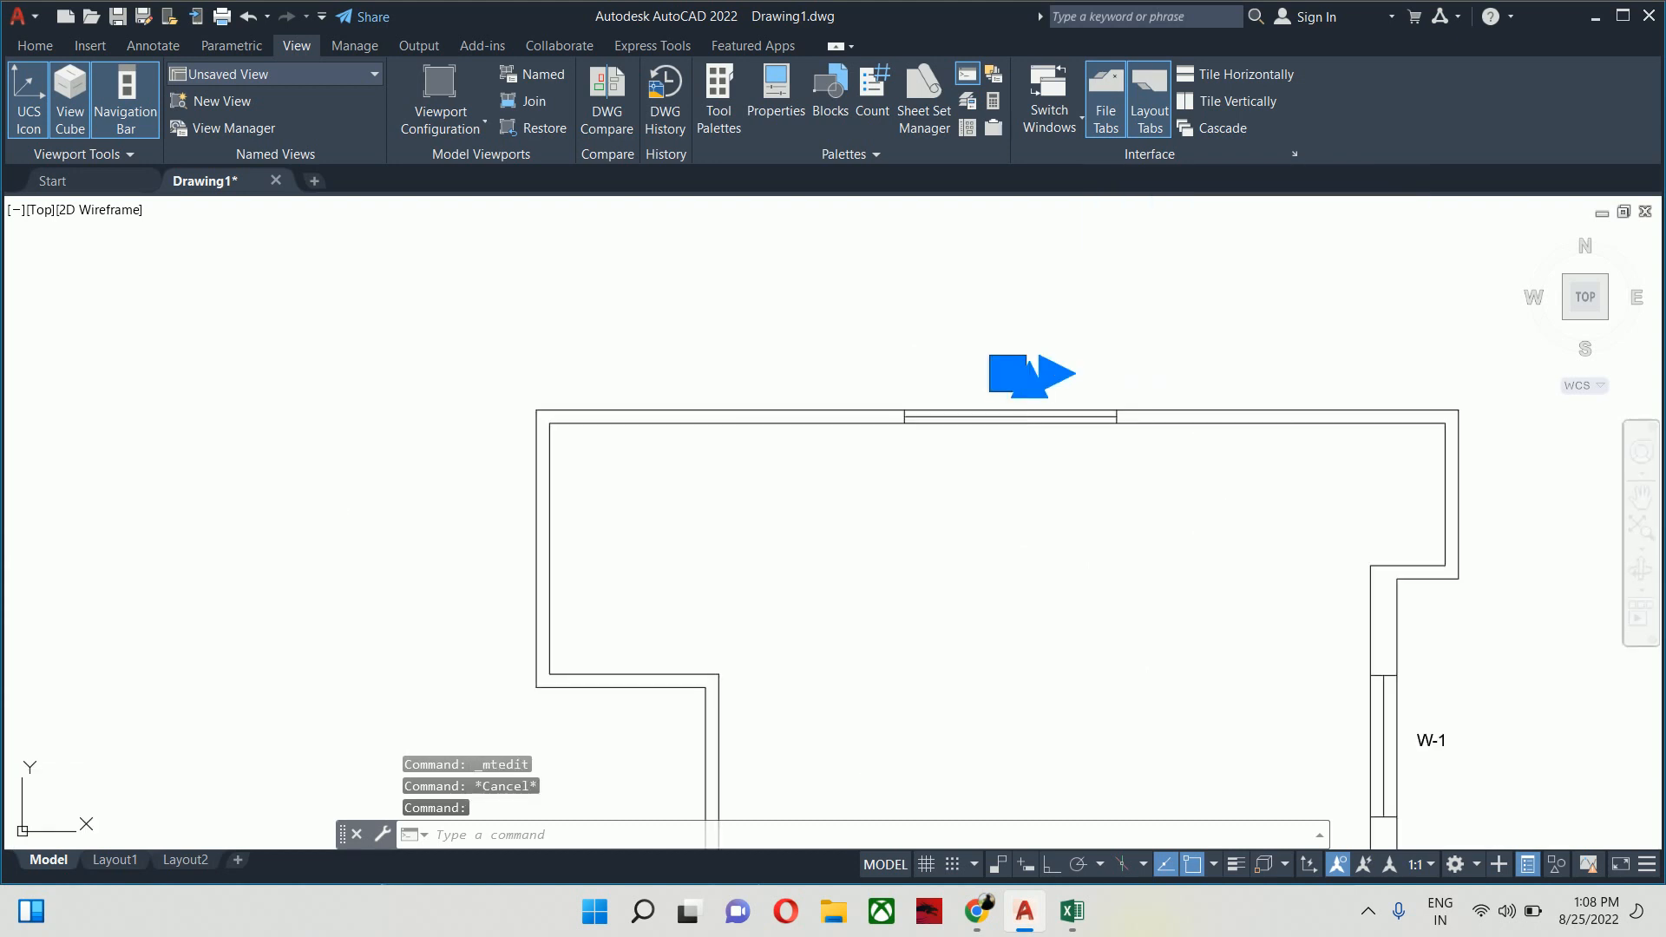
double_click(1018, 393)
type("2")
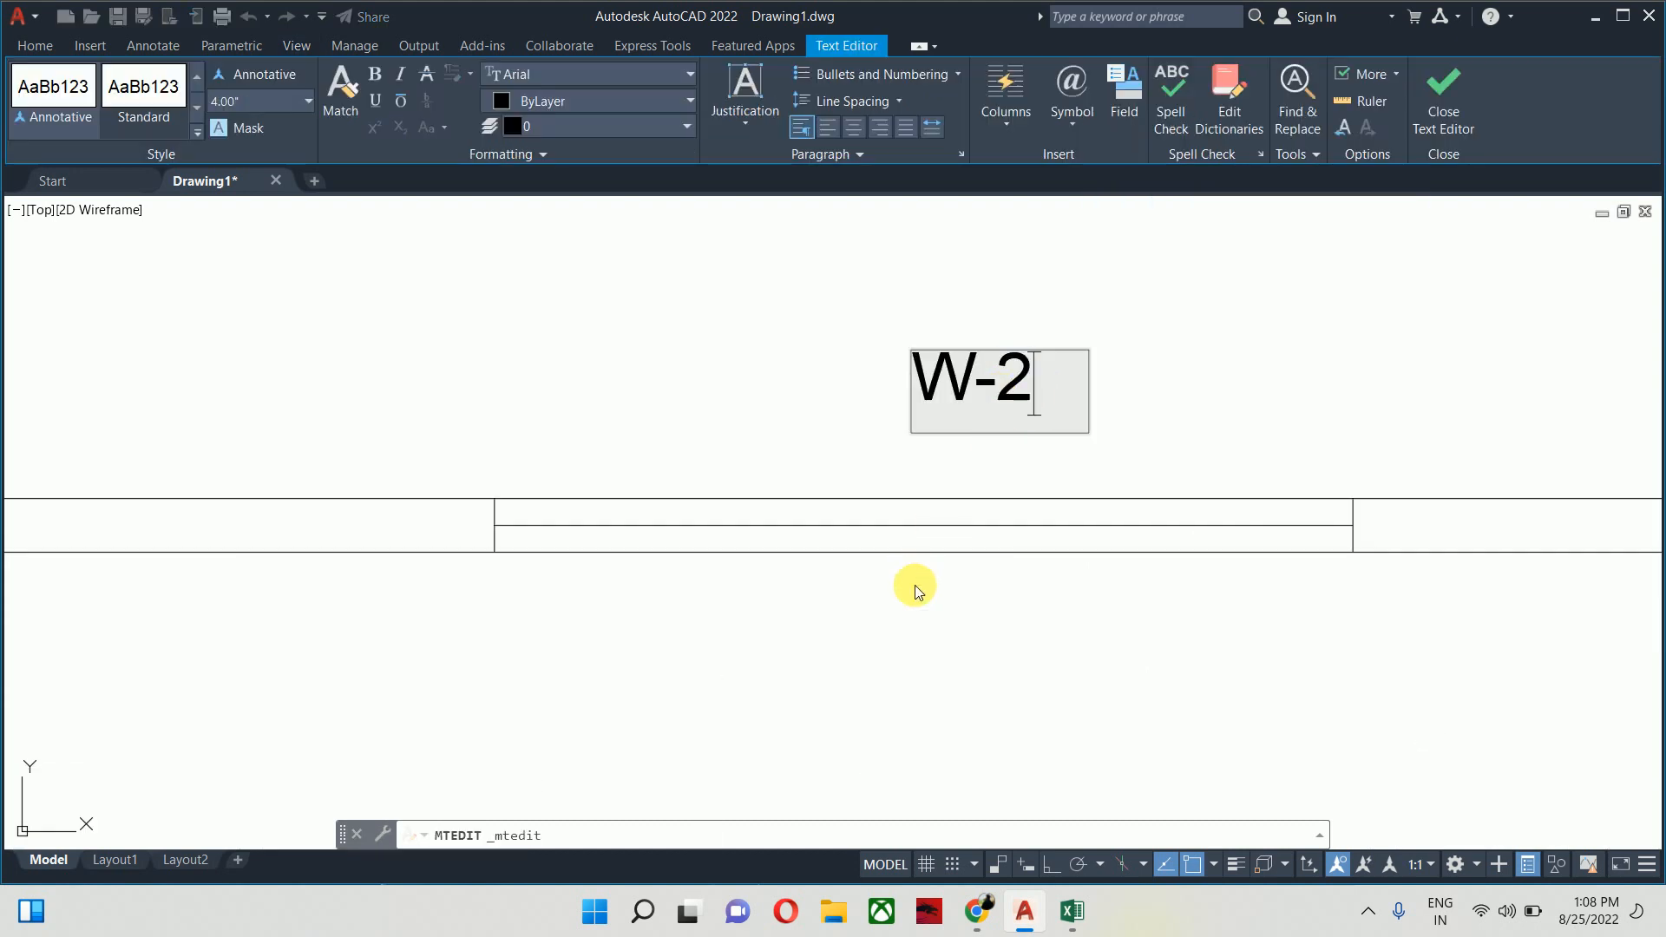
key("Escape")
key("Escape")
Extend the right-hand wall's outer line up across the wall at the upper-right step to close off the wall segment
scroll(916, 521, "down", 3)
scroll(897, 491, "down", 3)
scroll(856, 435, "up", 1)
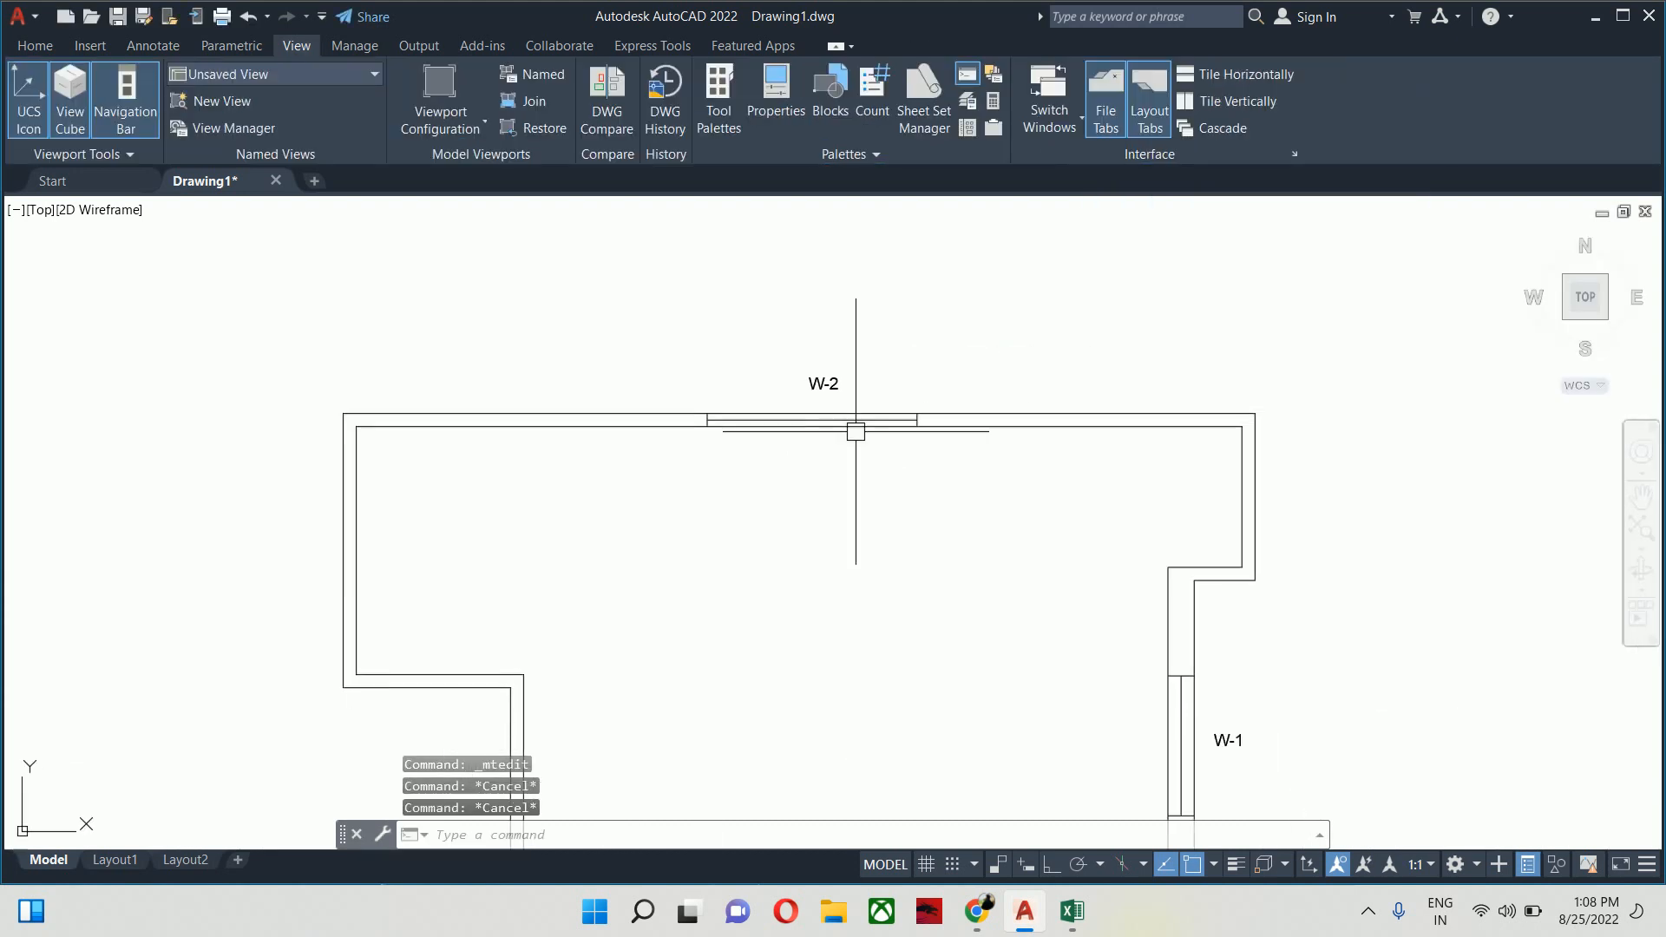
scroll(710, 333, "up", 2)
scroll(690, 416, "down", 4)
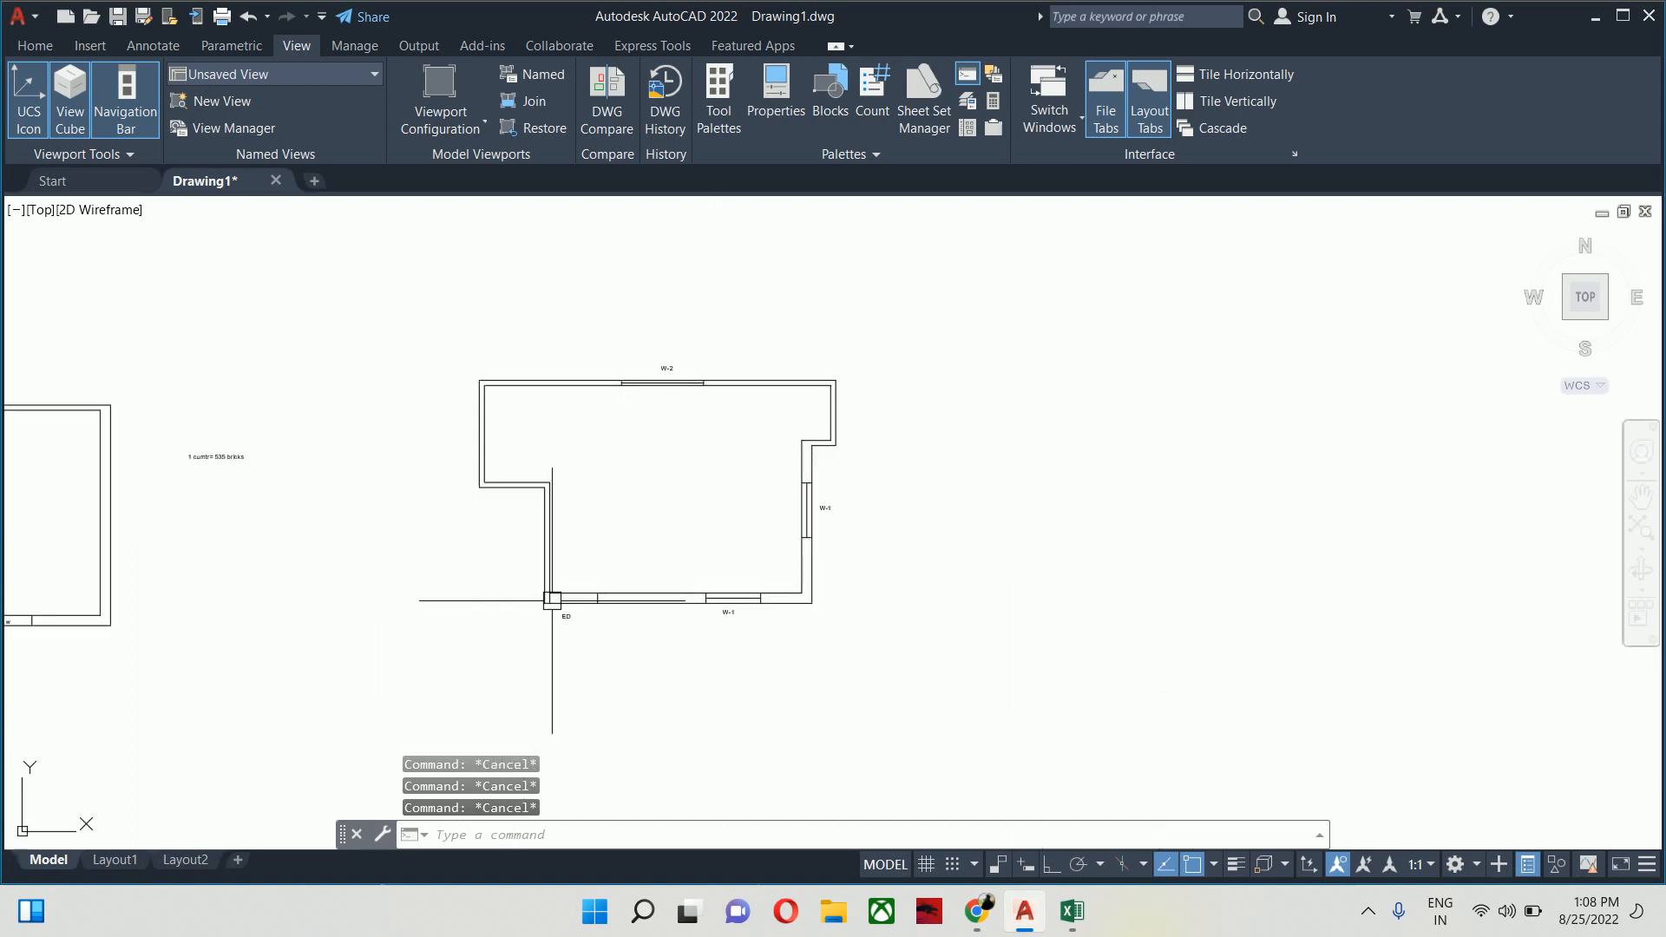
type("ex")
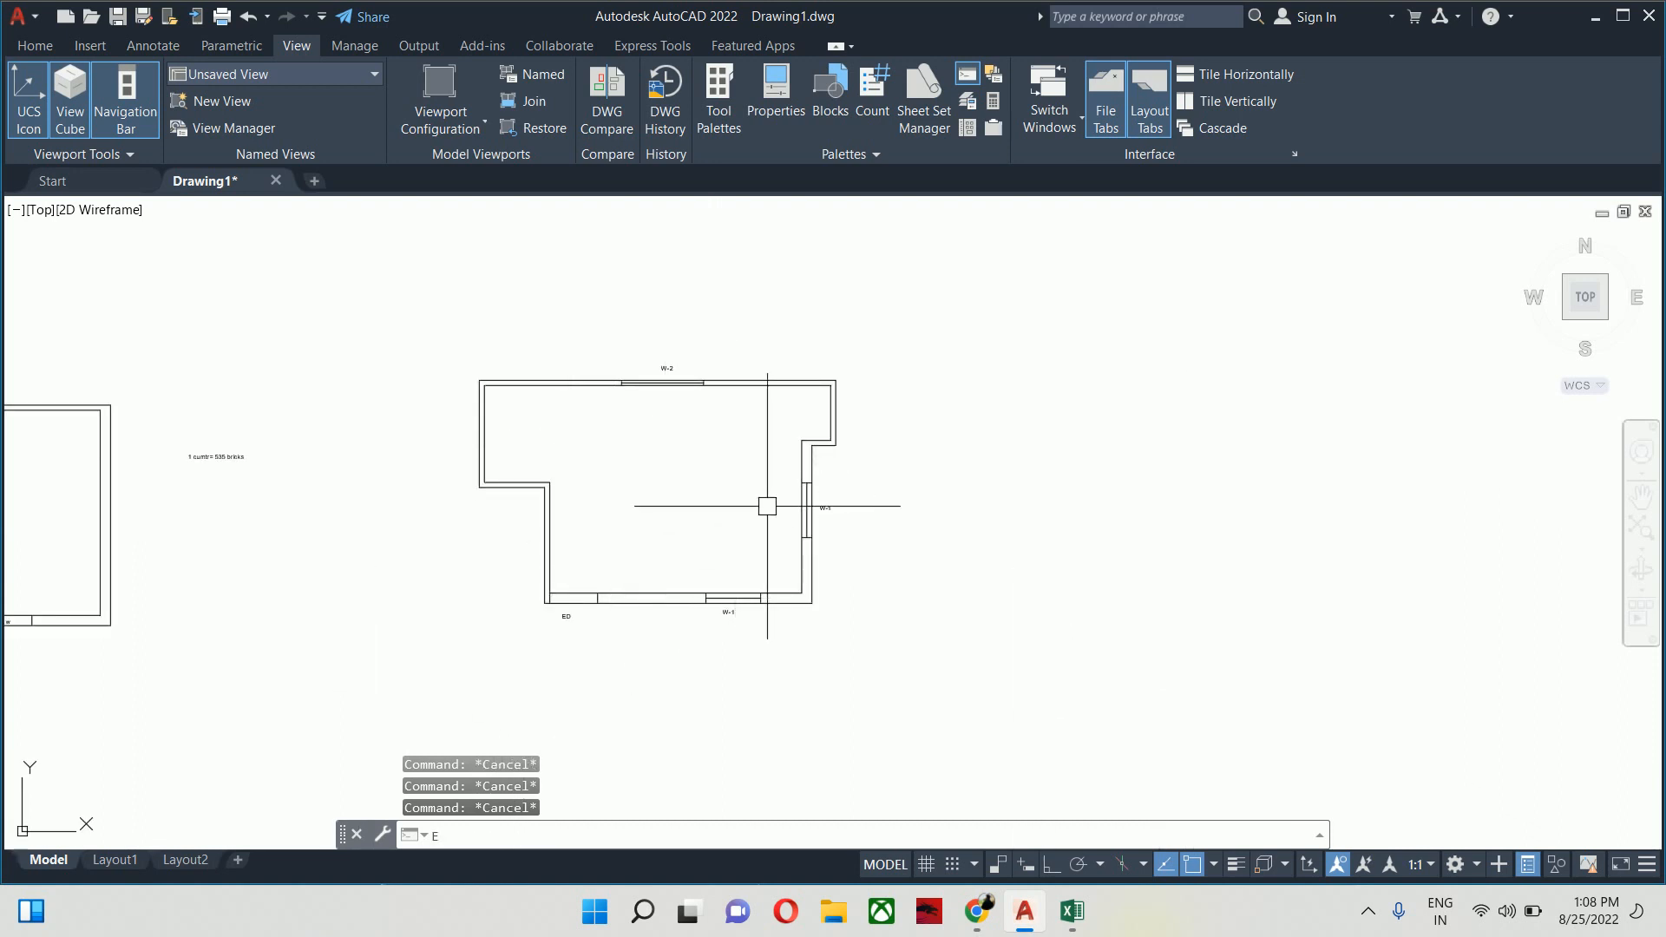
key("Return")
key("Return")
scroll(763, 468, "up", 4)
key("Escape")
key("Escape")
key("Escape")
key("Escape")
scroll(768, 451, "down", 4)
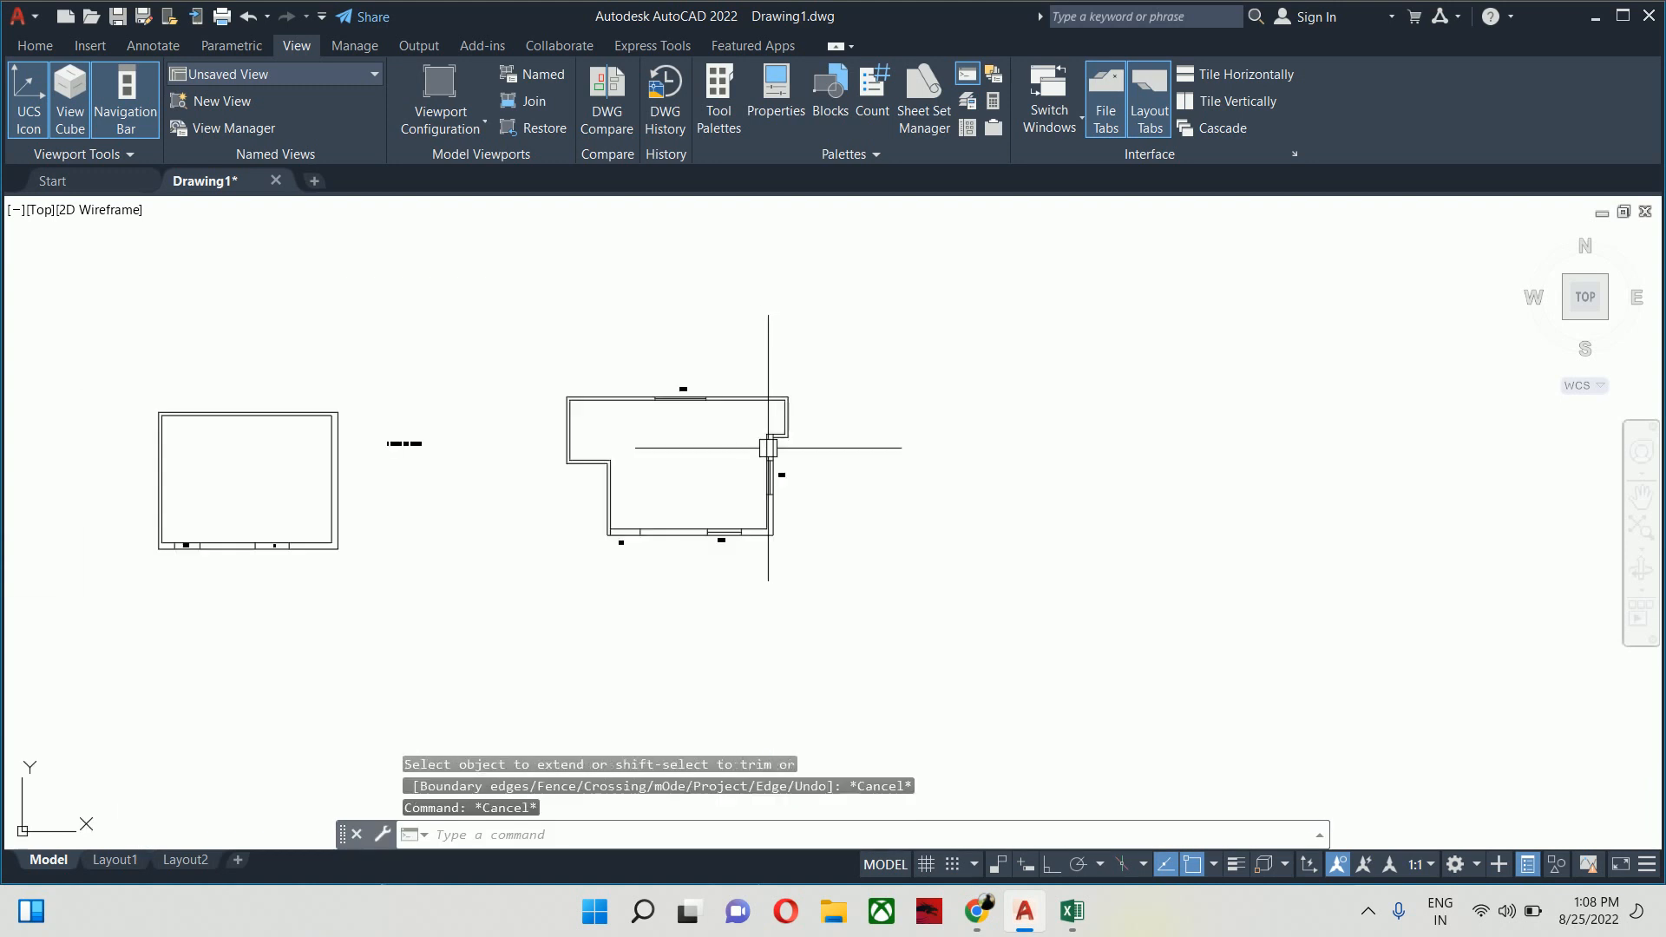
Start a hatch and open its detailed settings
type("h")
key("Return")
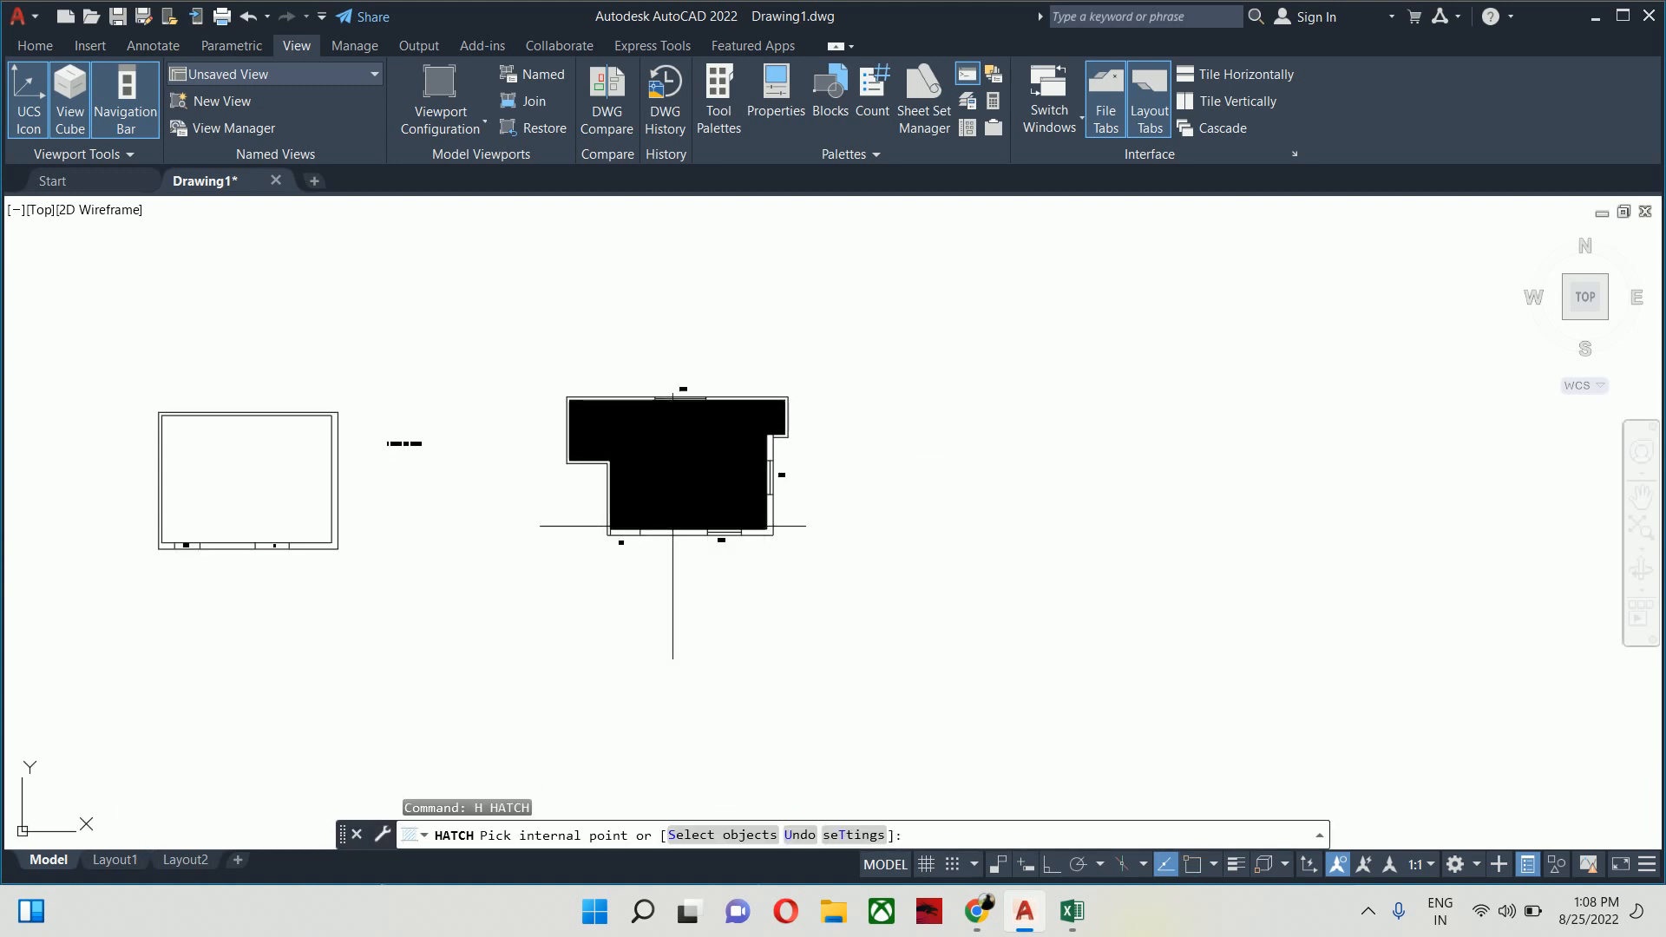
type("t")
key("Return")
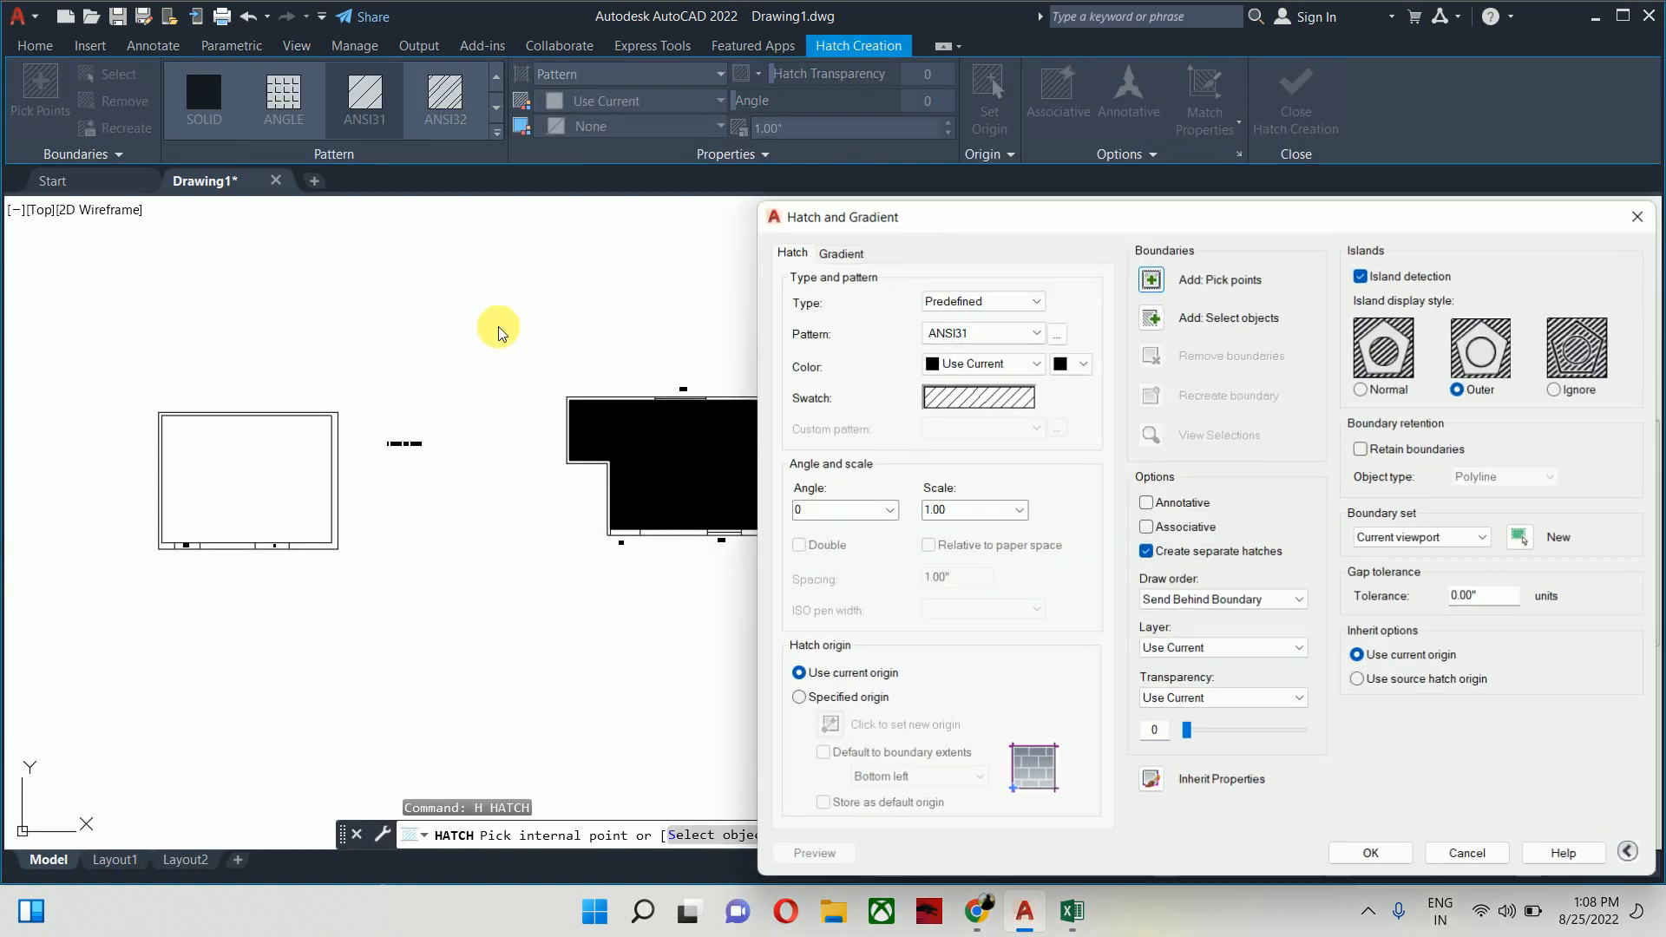
left_click(1065, 373)
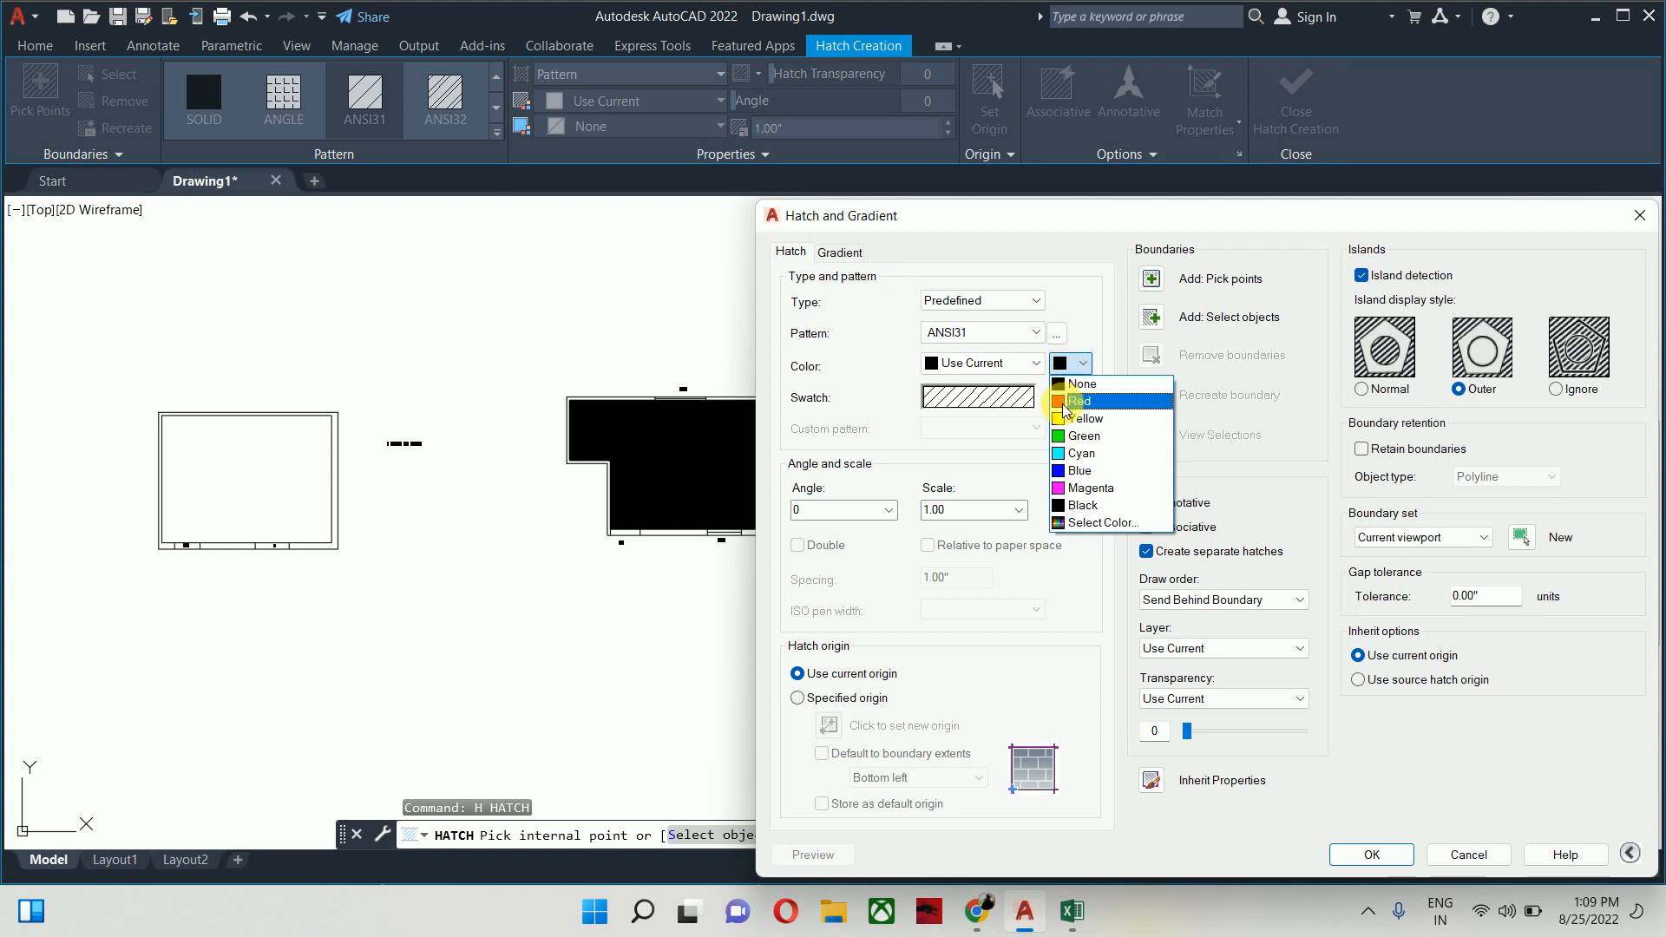
left_click(1076, 401)
left_click(1069, 365)
left_click(1076, 383)
Set the ANSI31 hatch colour to red and go to picking internal points
left_click(1004, 363)
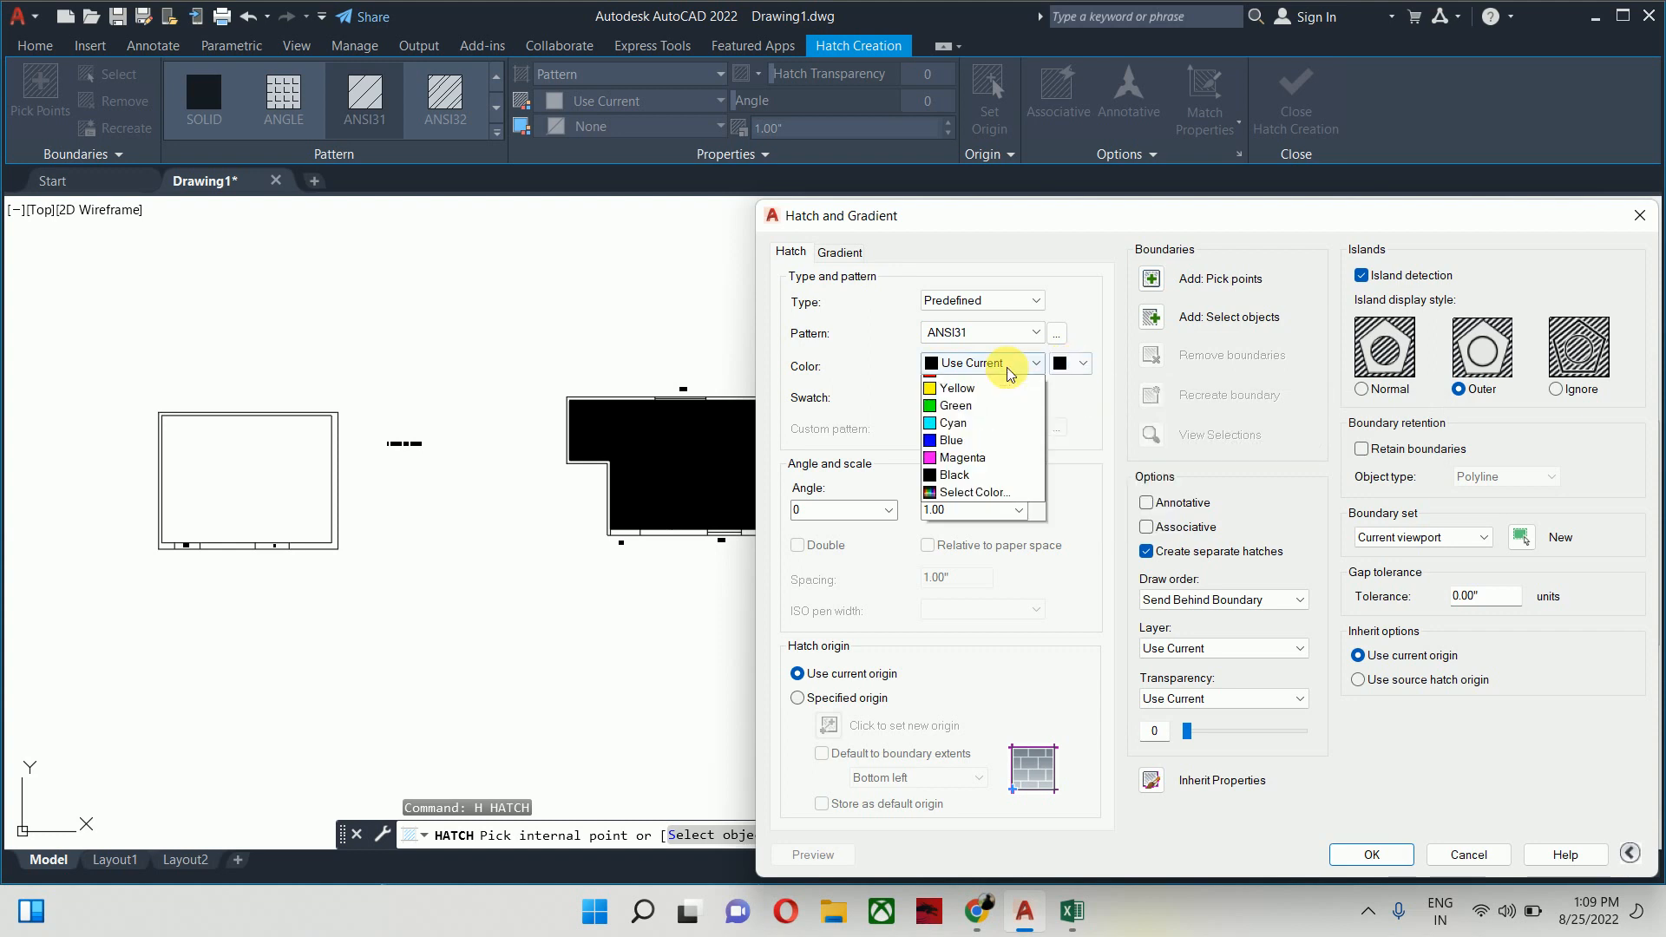
left_click(959, 434)
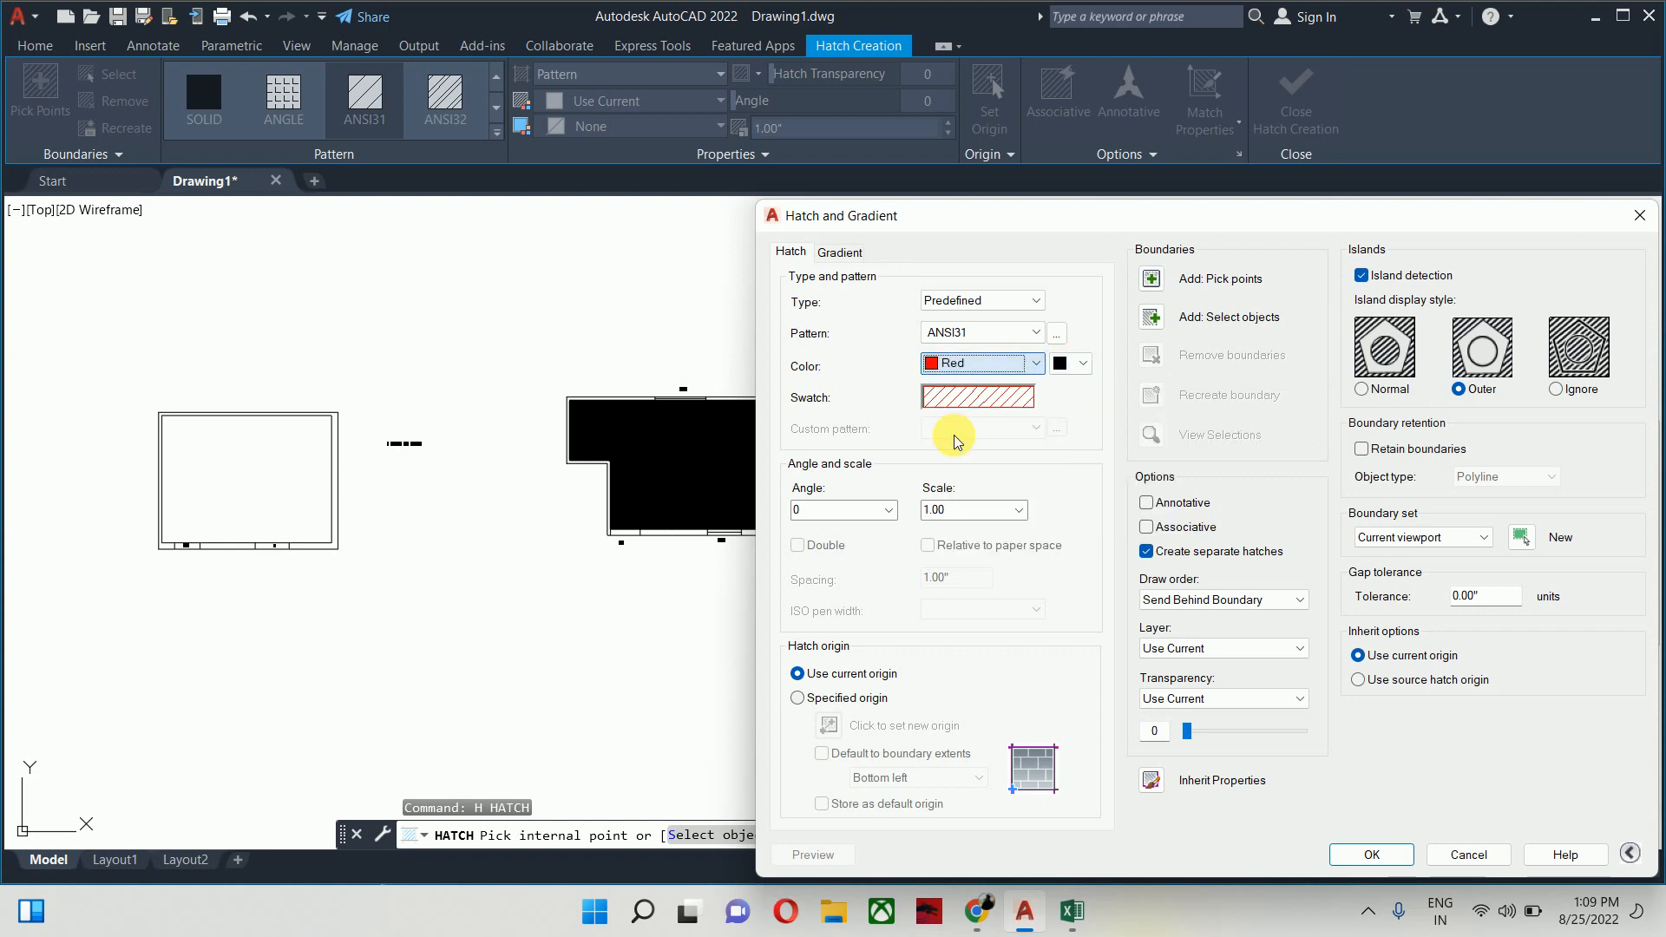
left_click(1152, 278)
Pick the bottom wall's segments beside its window and the right-hand wall's segments as the areas to hatch in red
scroll(685, 483, "up", 5)
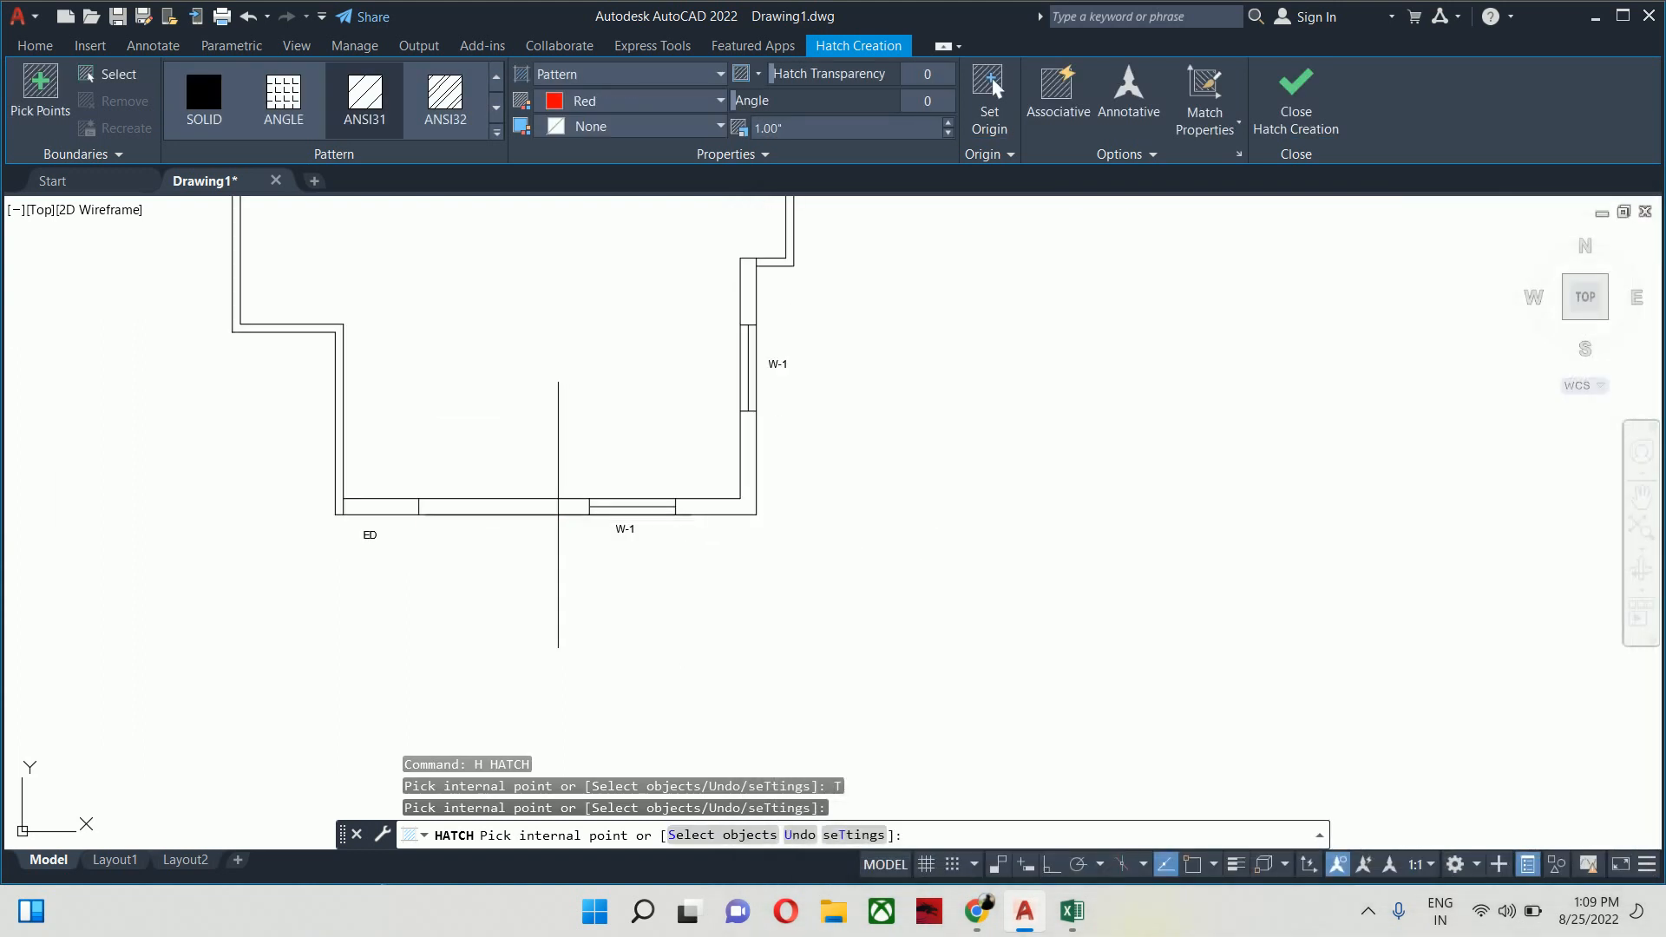
left_click(558, 508)
left_click(680, 509)
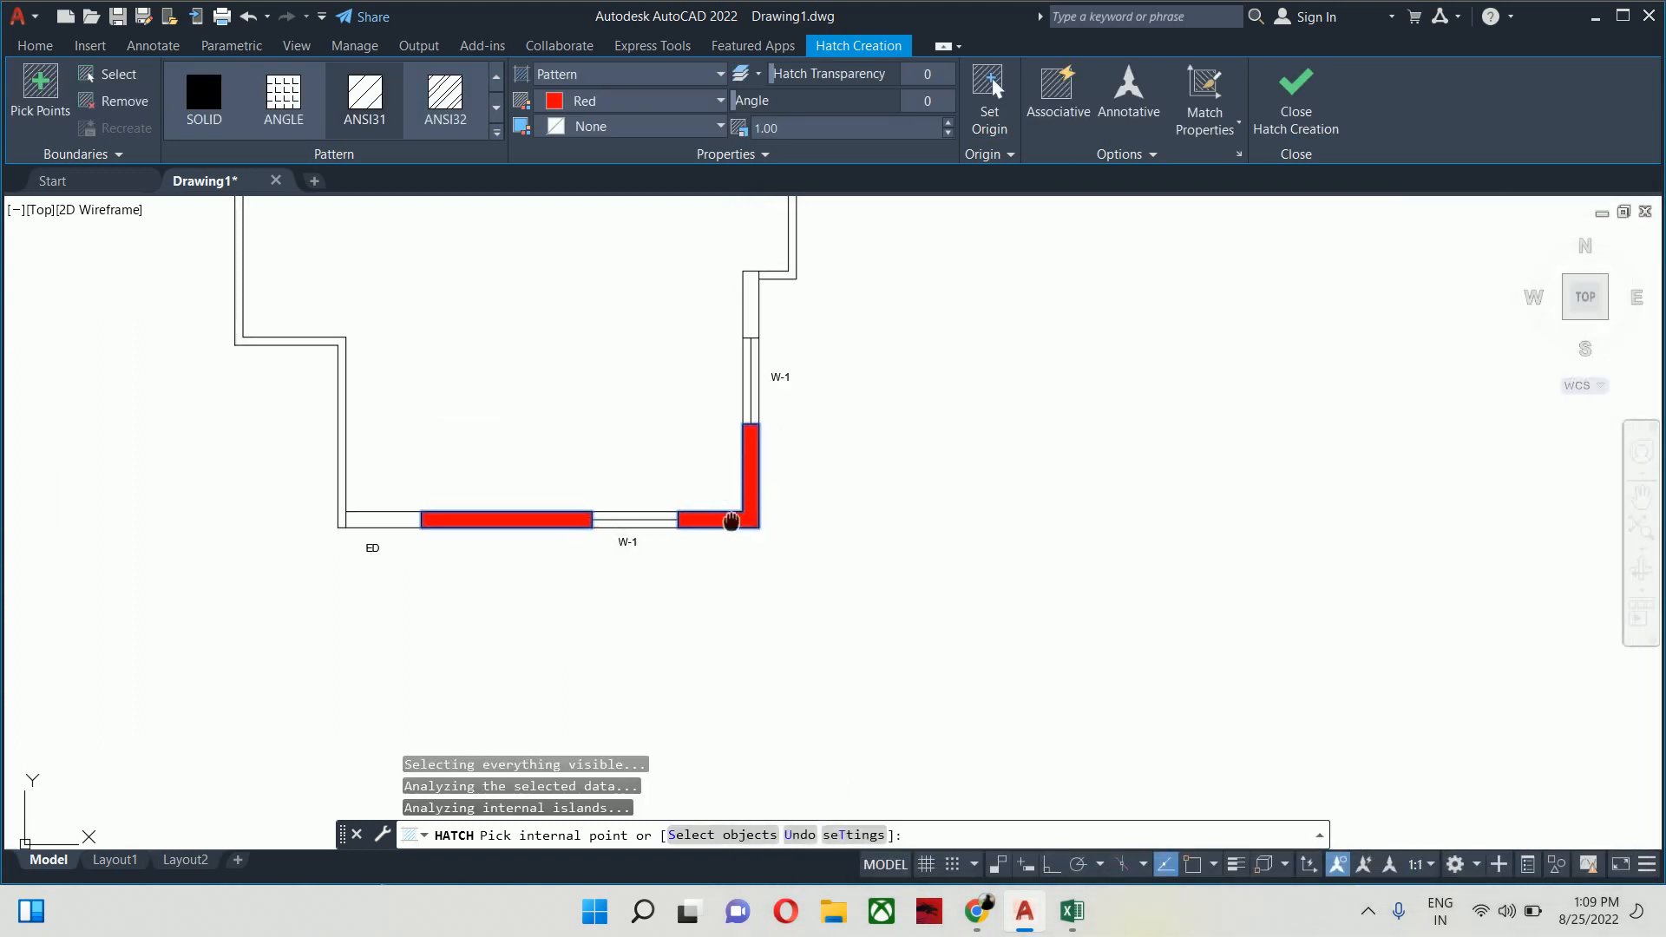
left_click(770, 520)
scroll(777, 529, "down", 2)
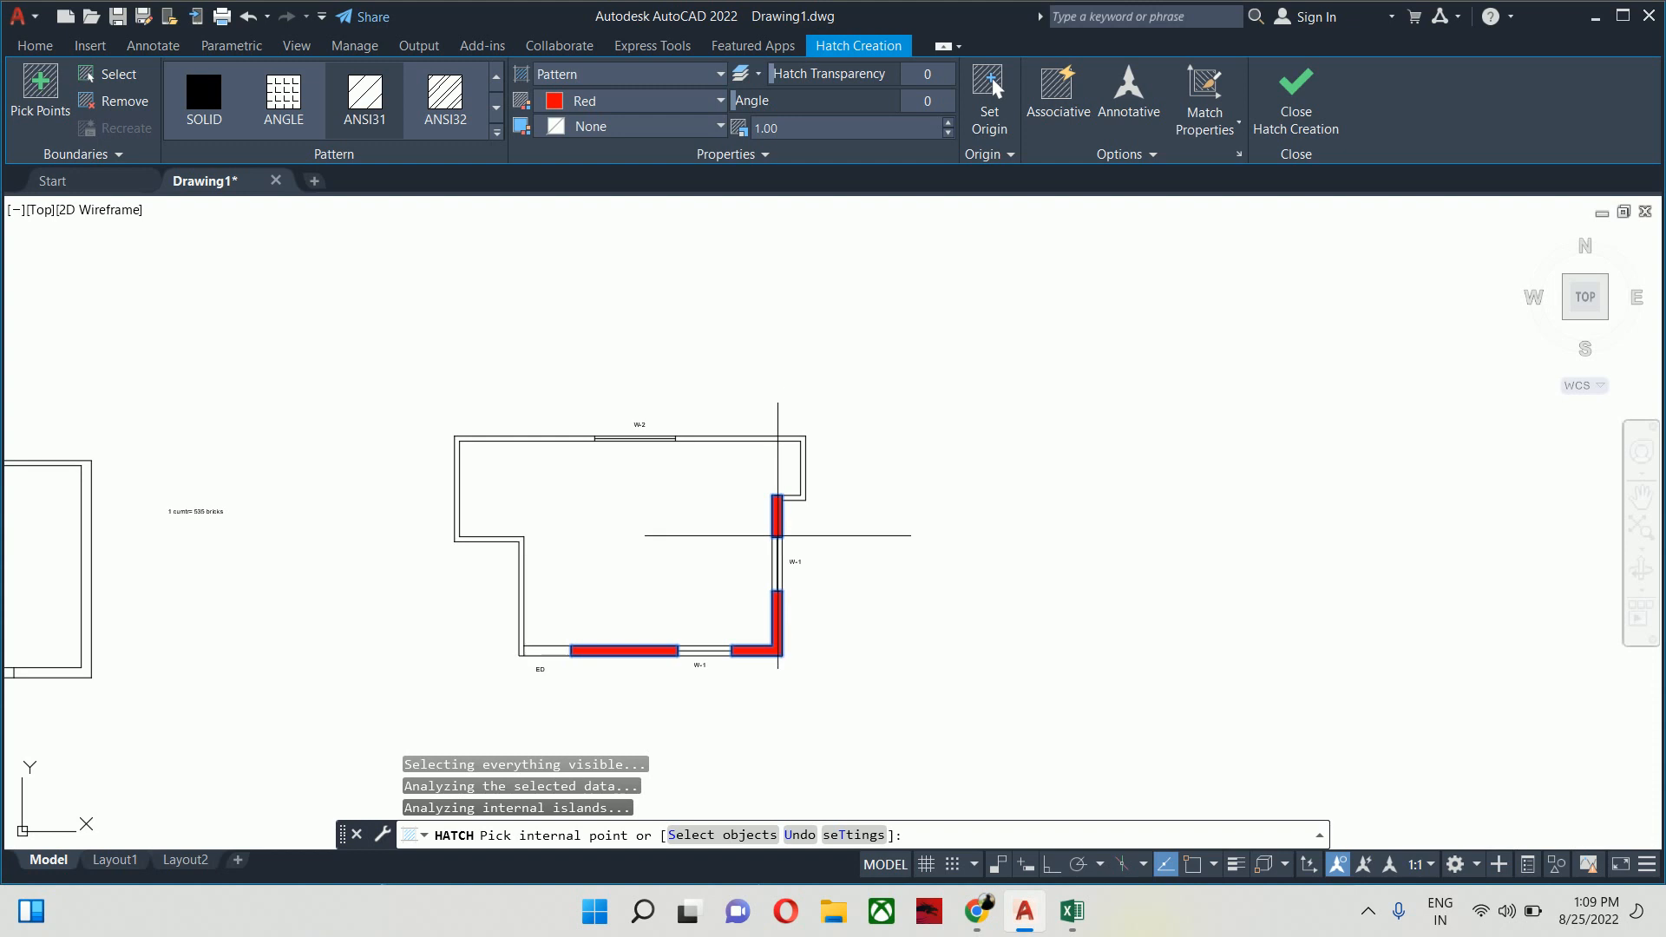
left_click(763, 560)
Set the red hatch's scale to 25, preview it on the walls and apply it
key("Return")
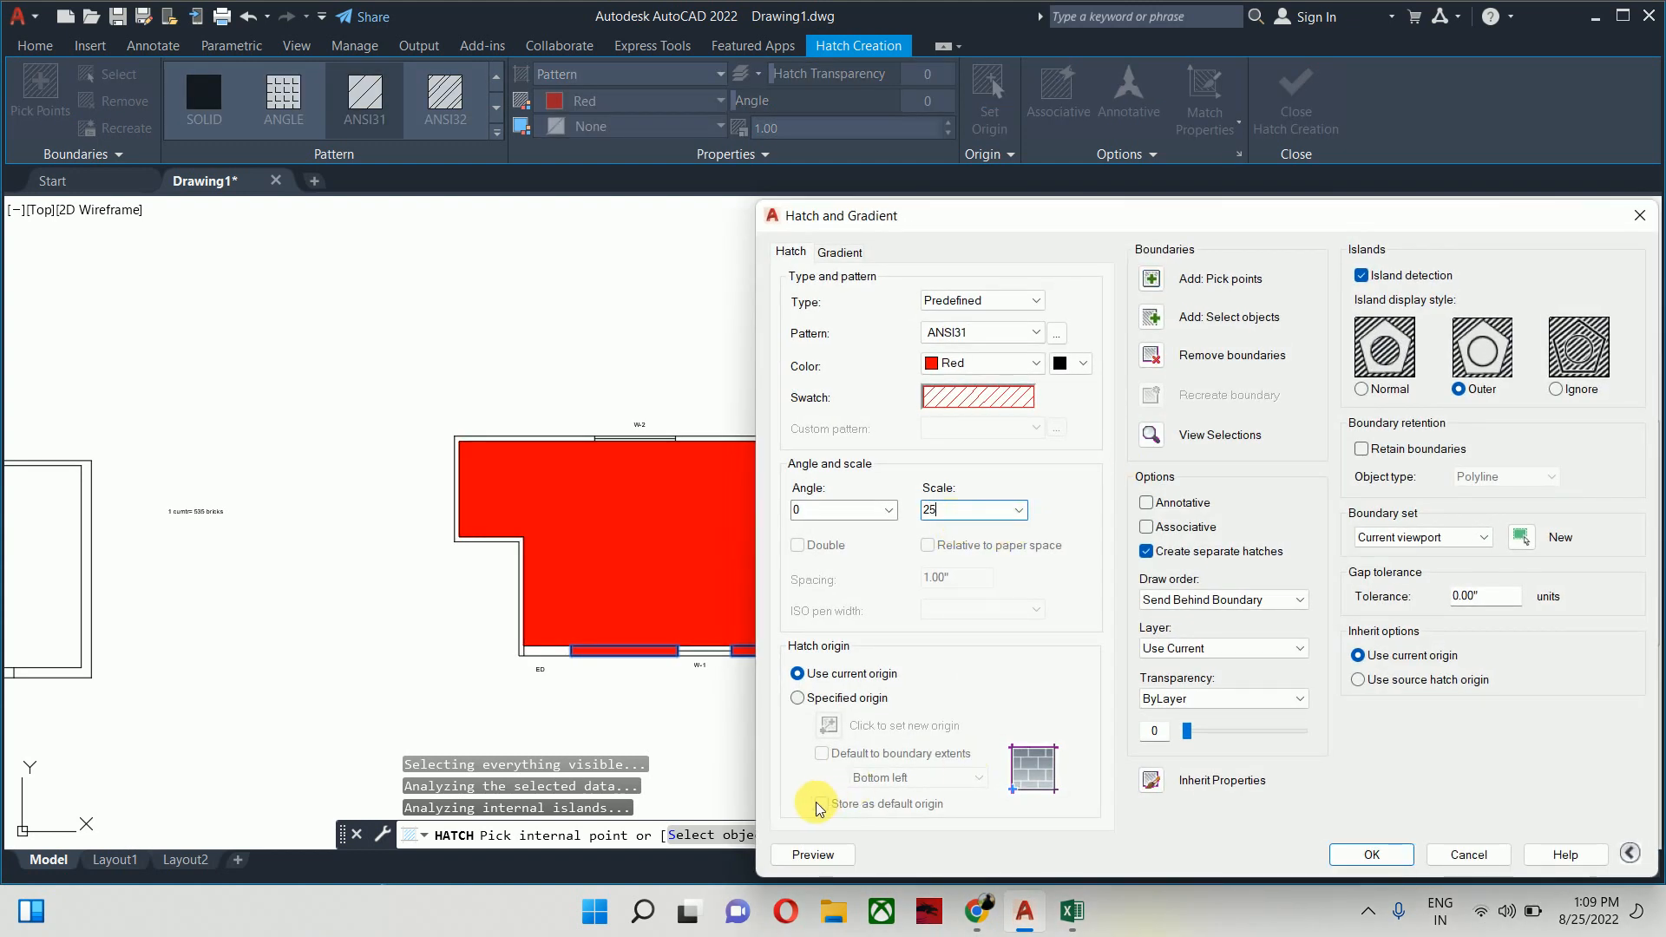
left_click(807, 855)
scroll(763, 669, "up", 4)
left_click(784, 669)
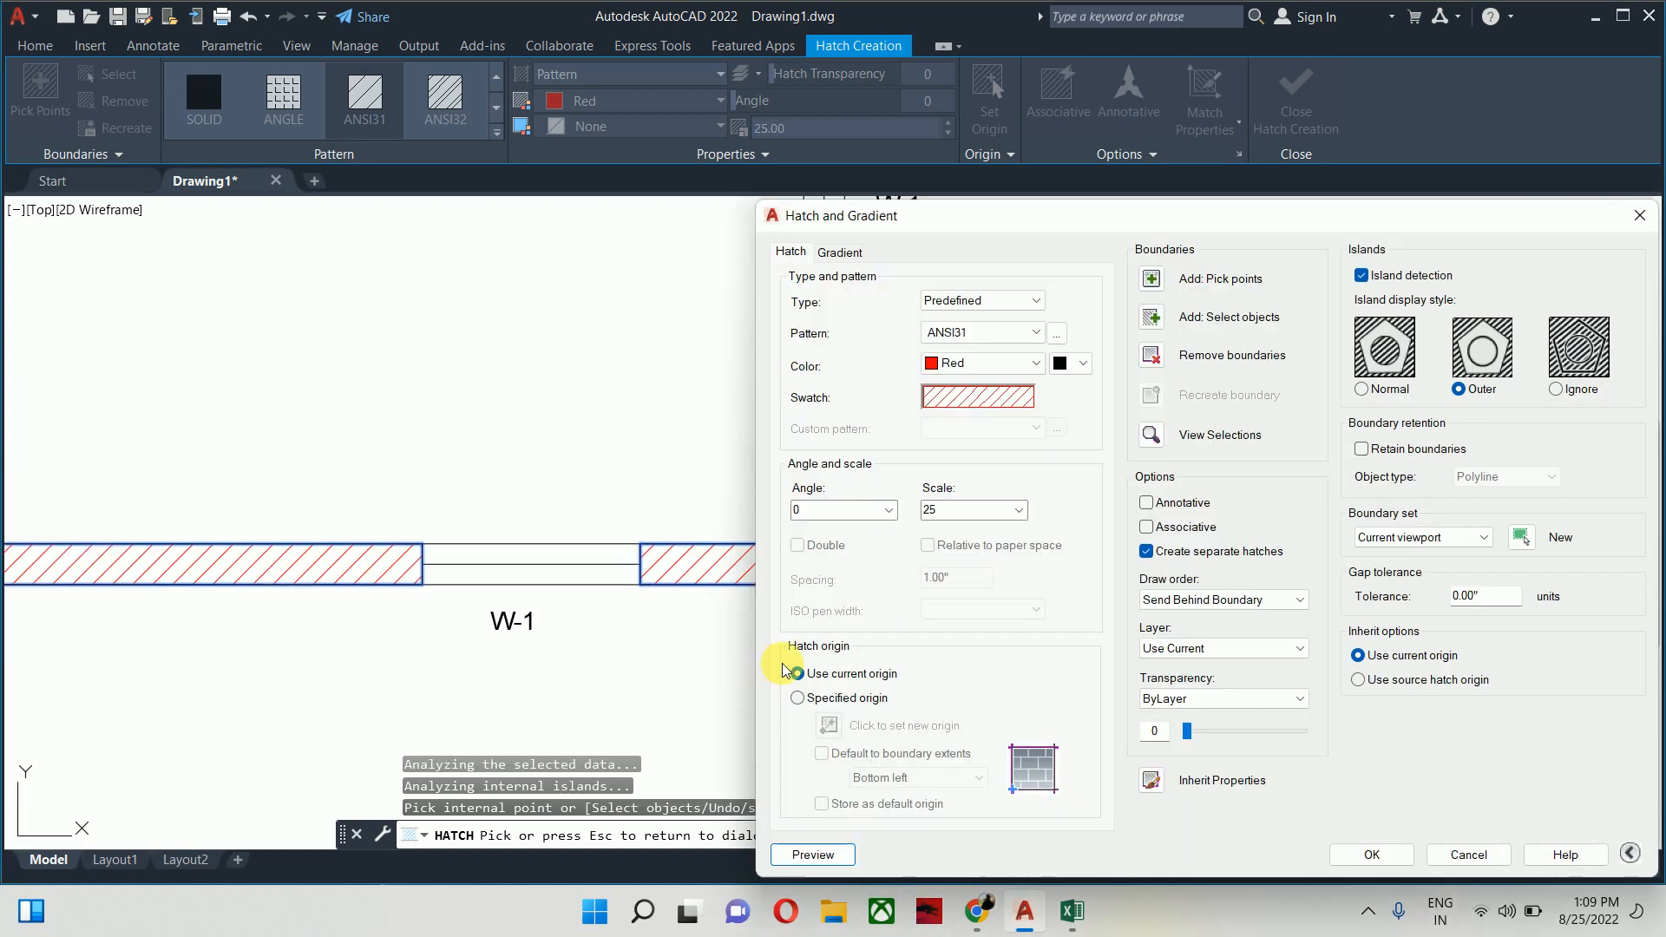
left_click(1374, 855)
scroll(876, 646, "down", 3)
key("Escape")
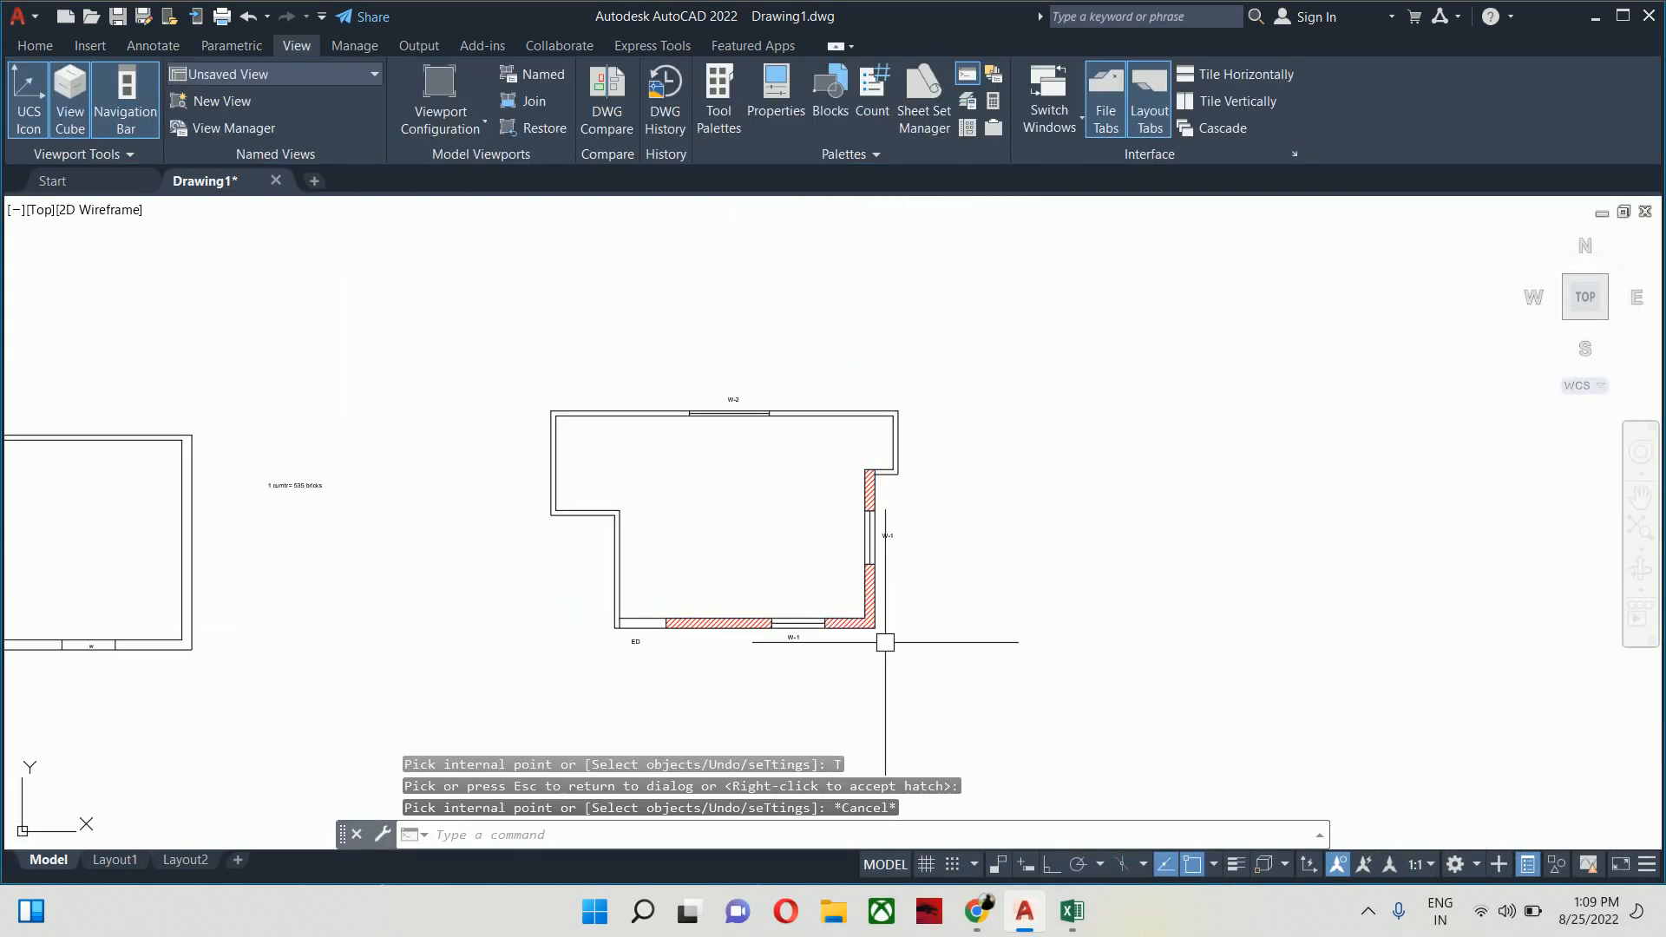
type("G")
key("BackSpace")
type("H")
key("Return")
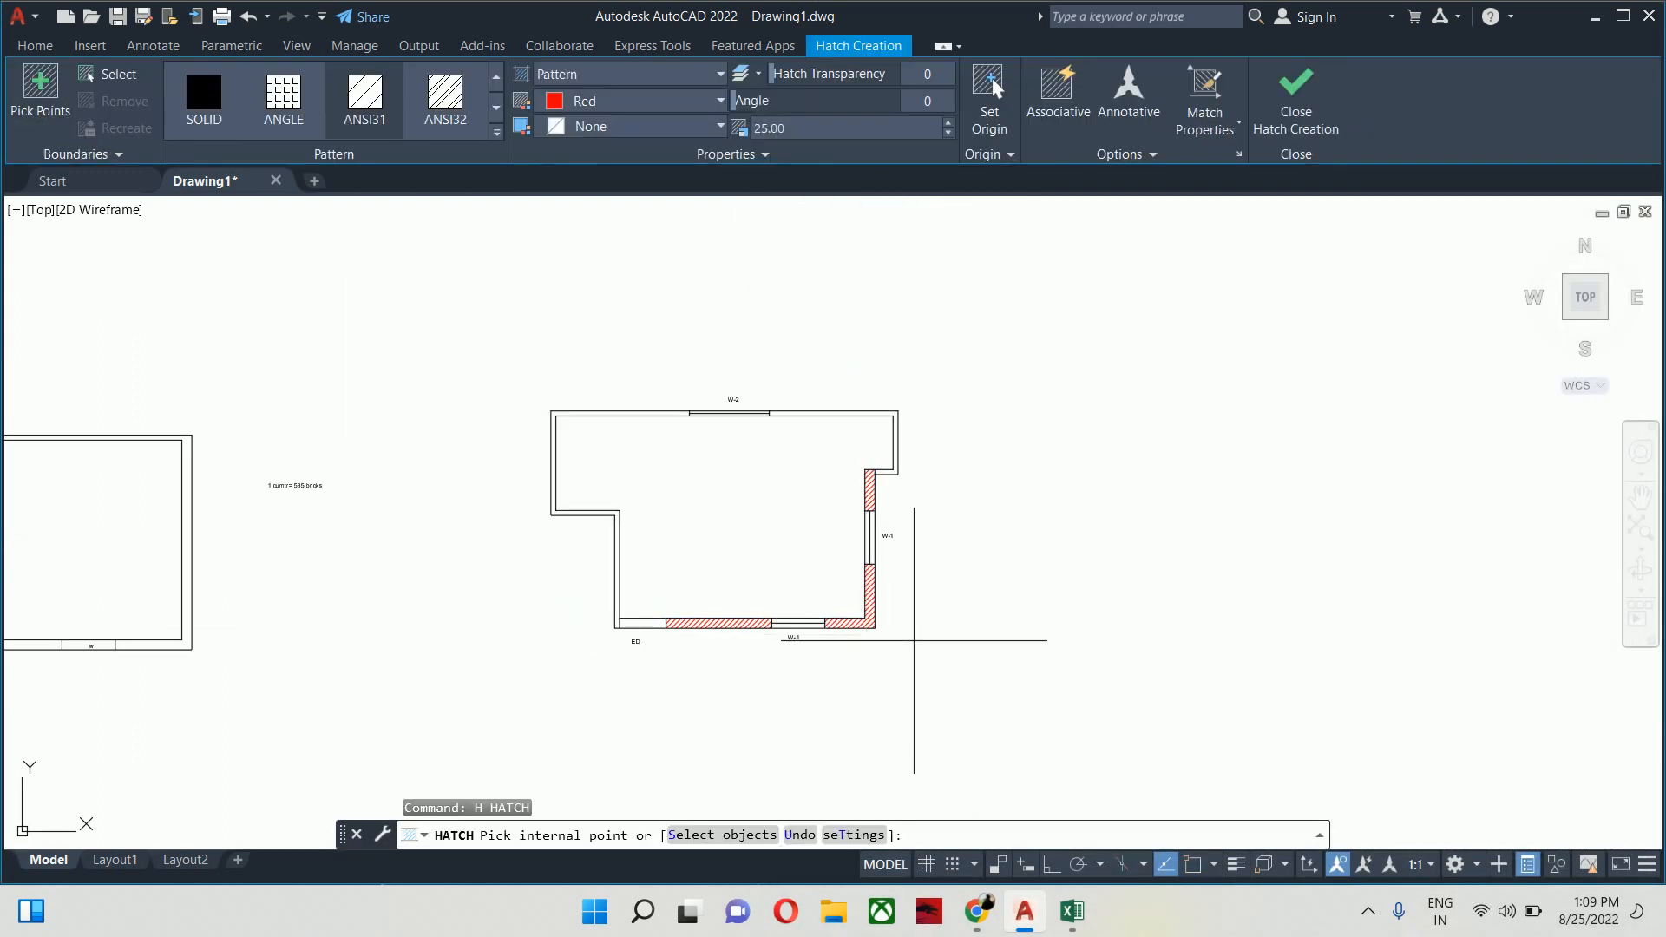
key("Escape")
key("Escape")
Start another ANSI31 hatch at scale 25 with its colour set to blue, and go to picking internal points
type("H")
key("Return")
type("T")
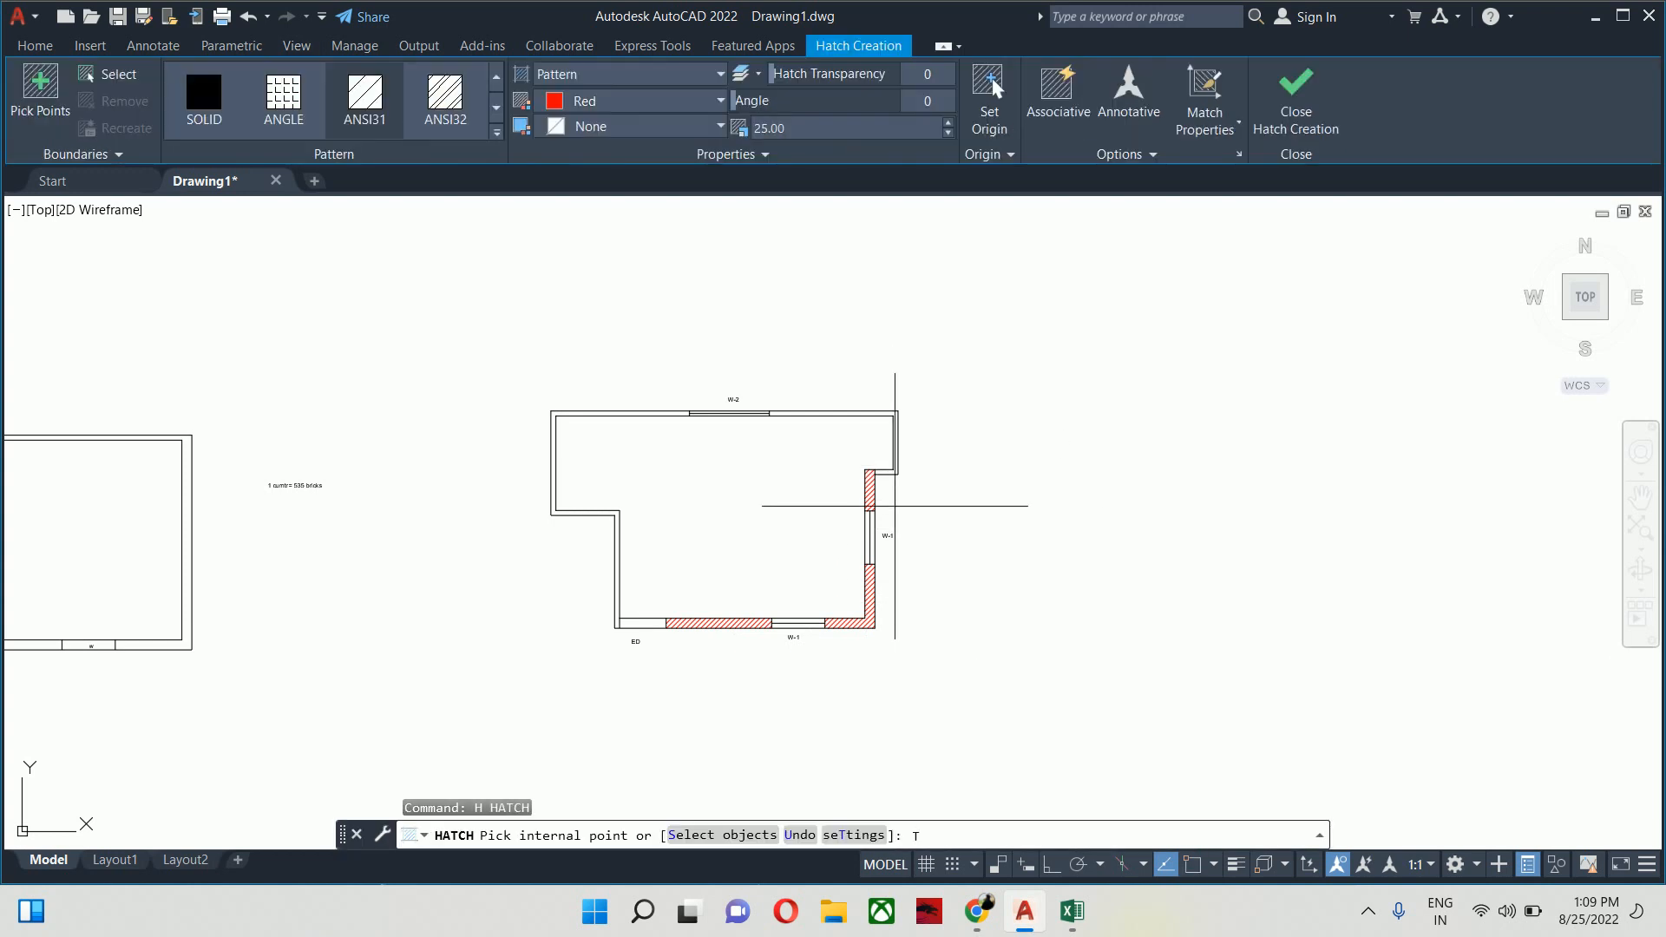
key("Return")
left_click(990, 367)
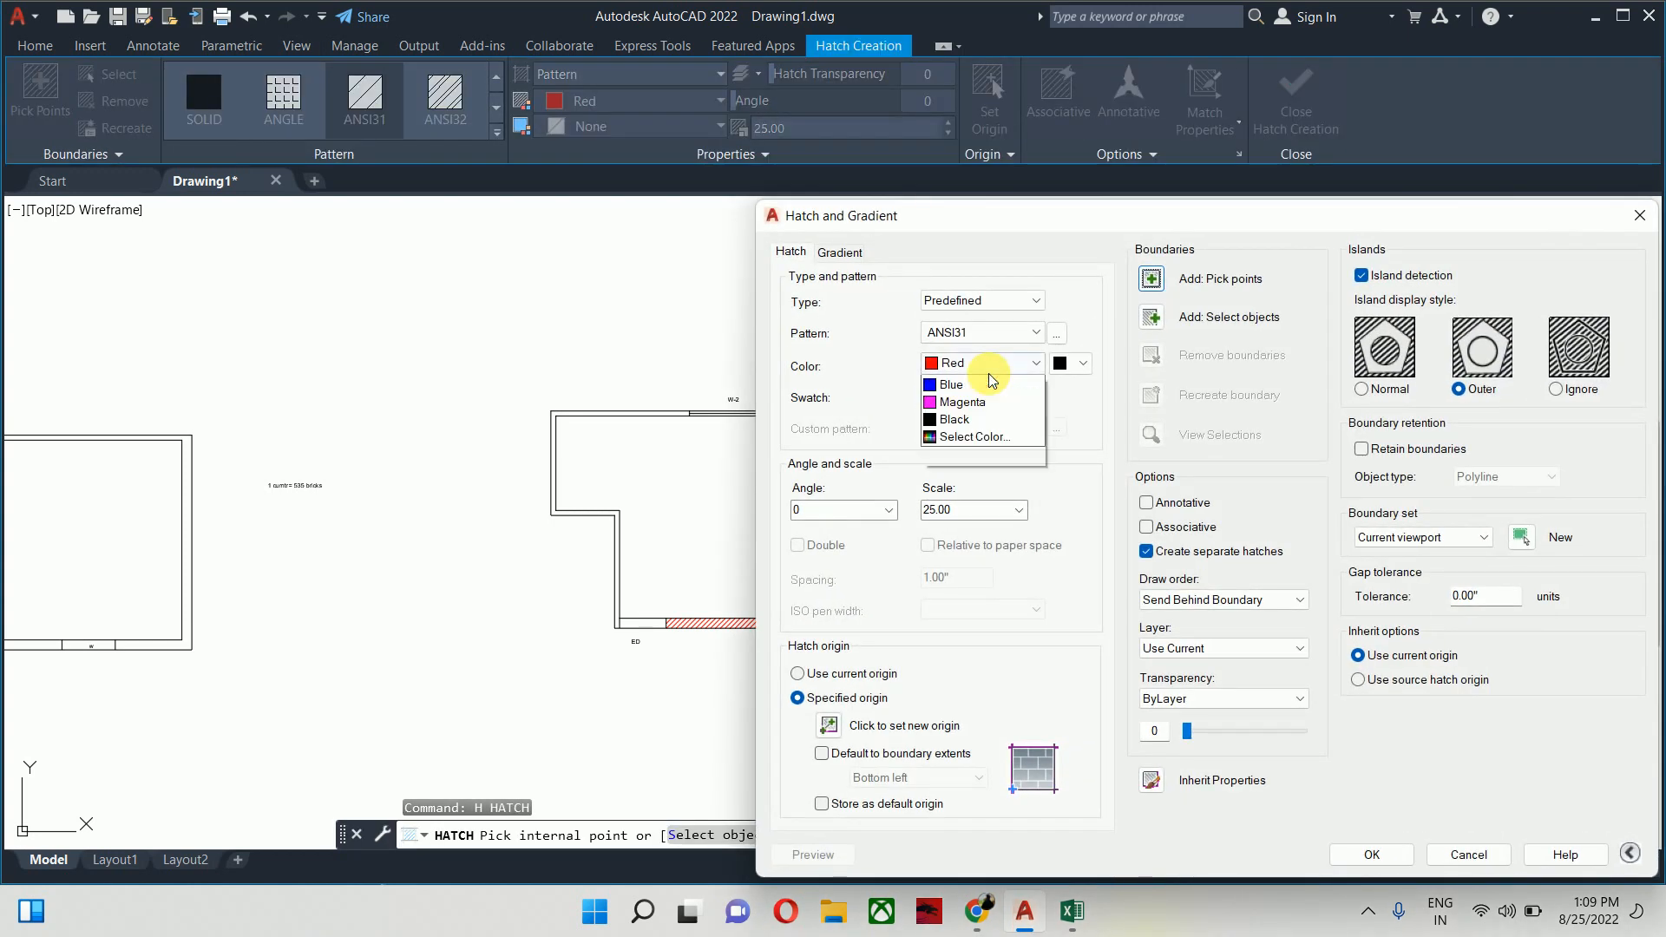
left_click(941, 506)
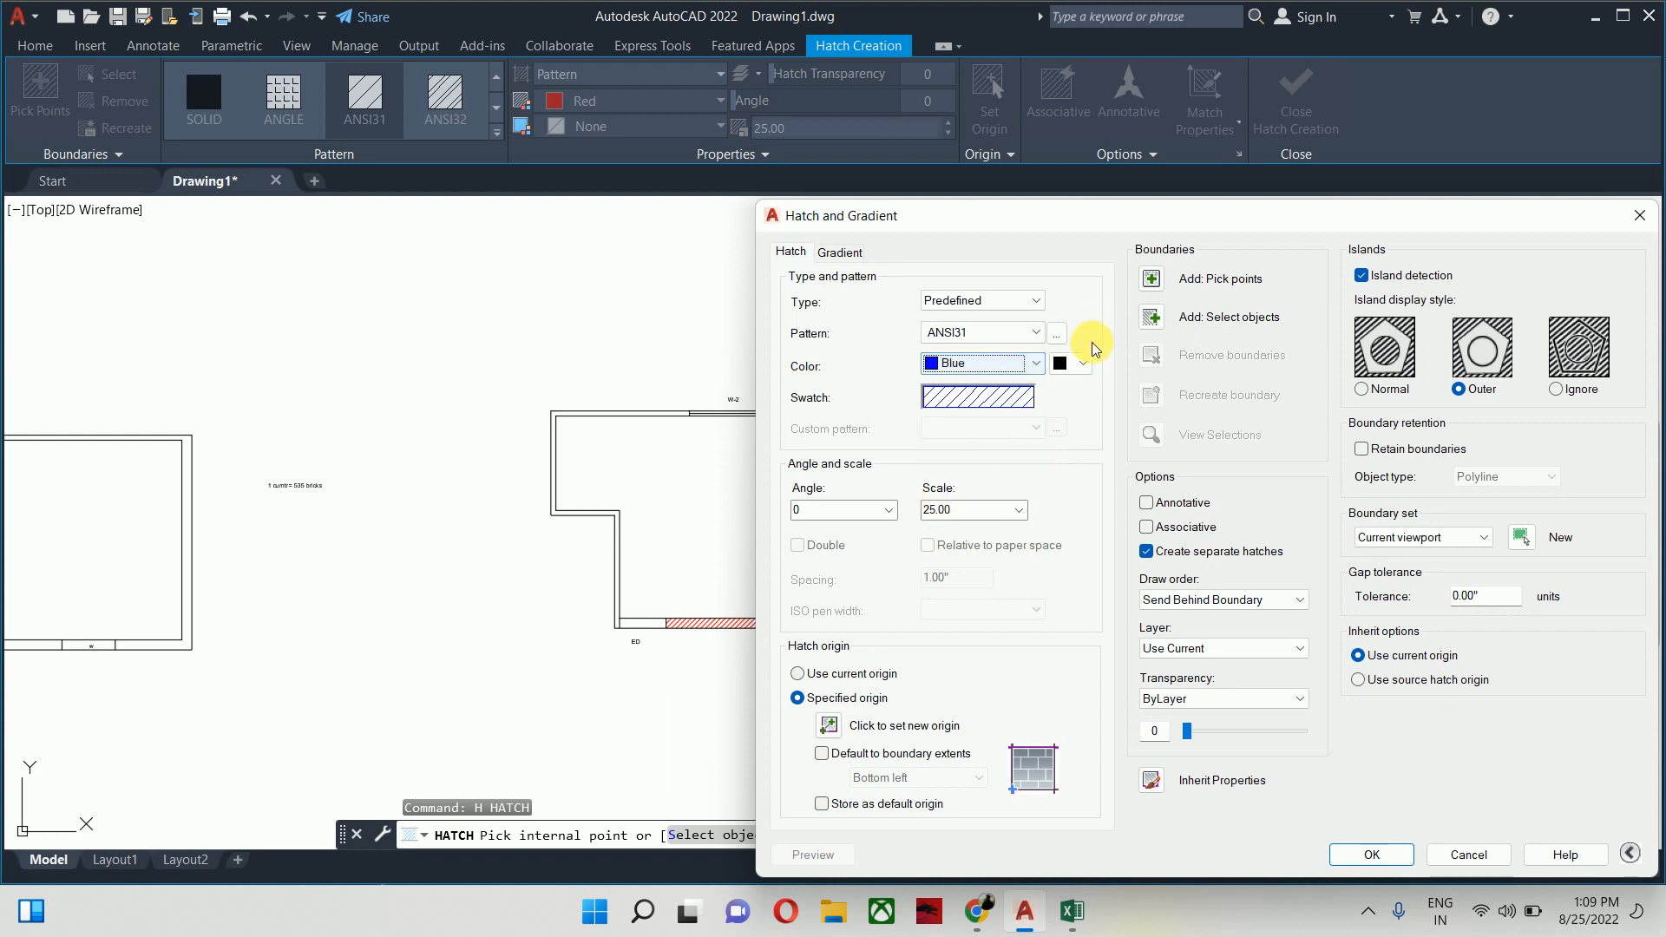
left_click(1155, 284)
Hatch the upper-right thin wall in blue, from window W-2 around the corner to the step
scroll(894, 486, "up", 3)
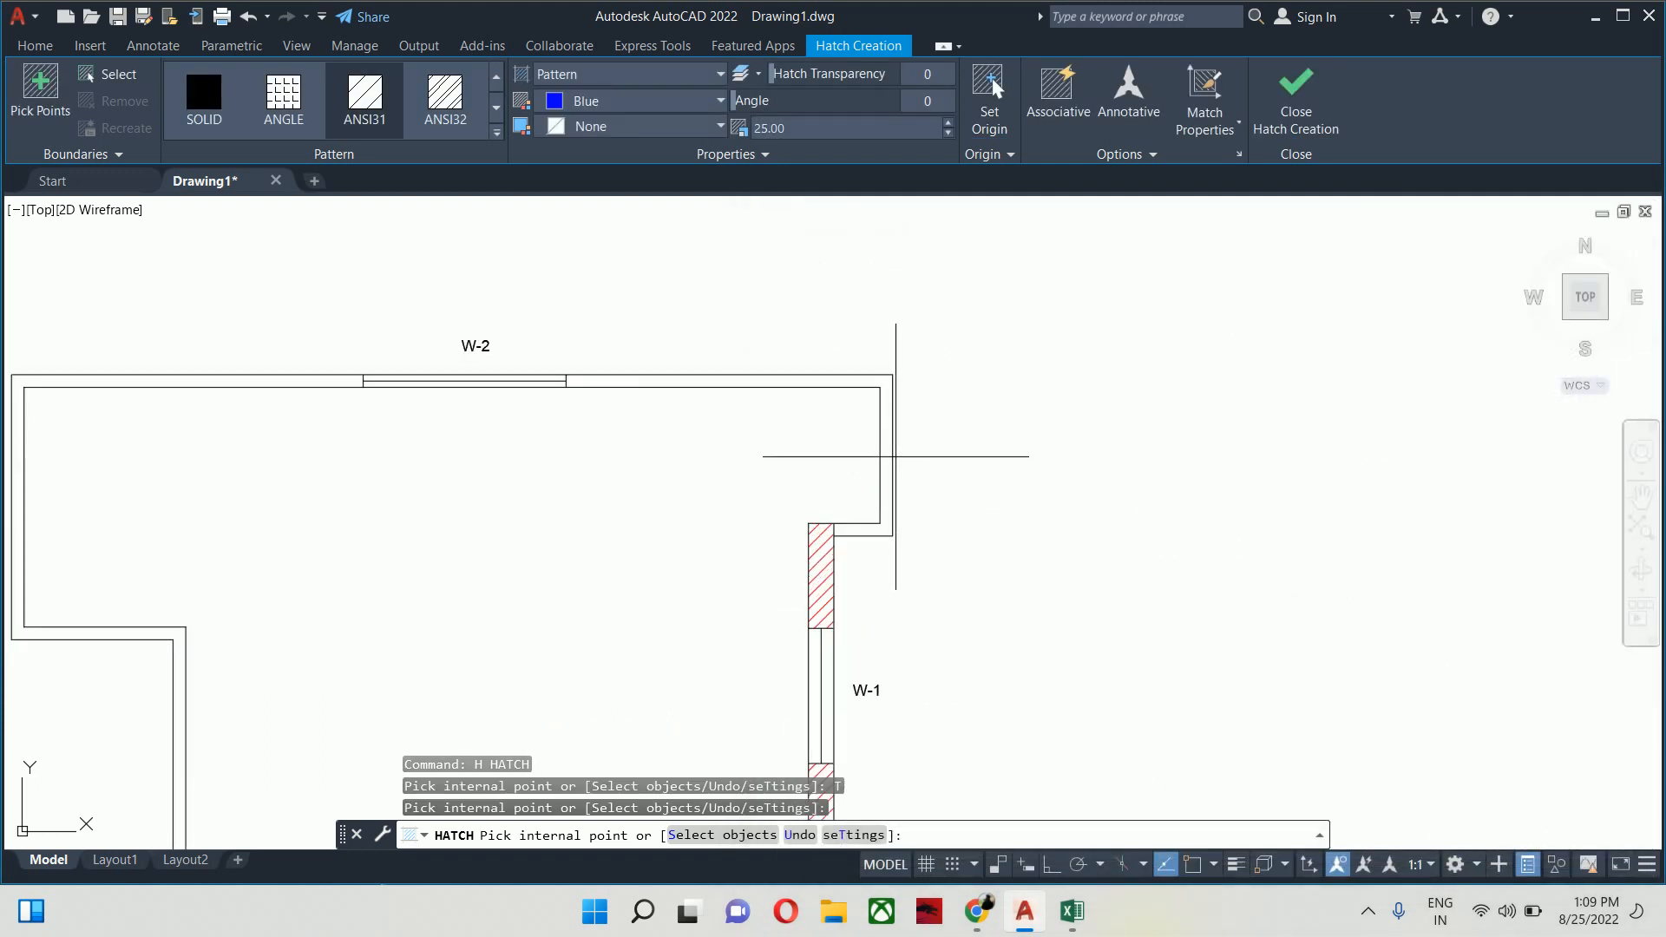
left_click(887, 475)
left_click_drag(872, 483, 1562, 558)
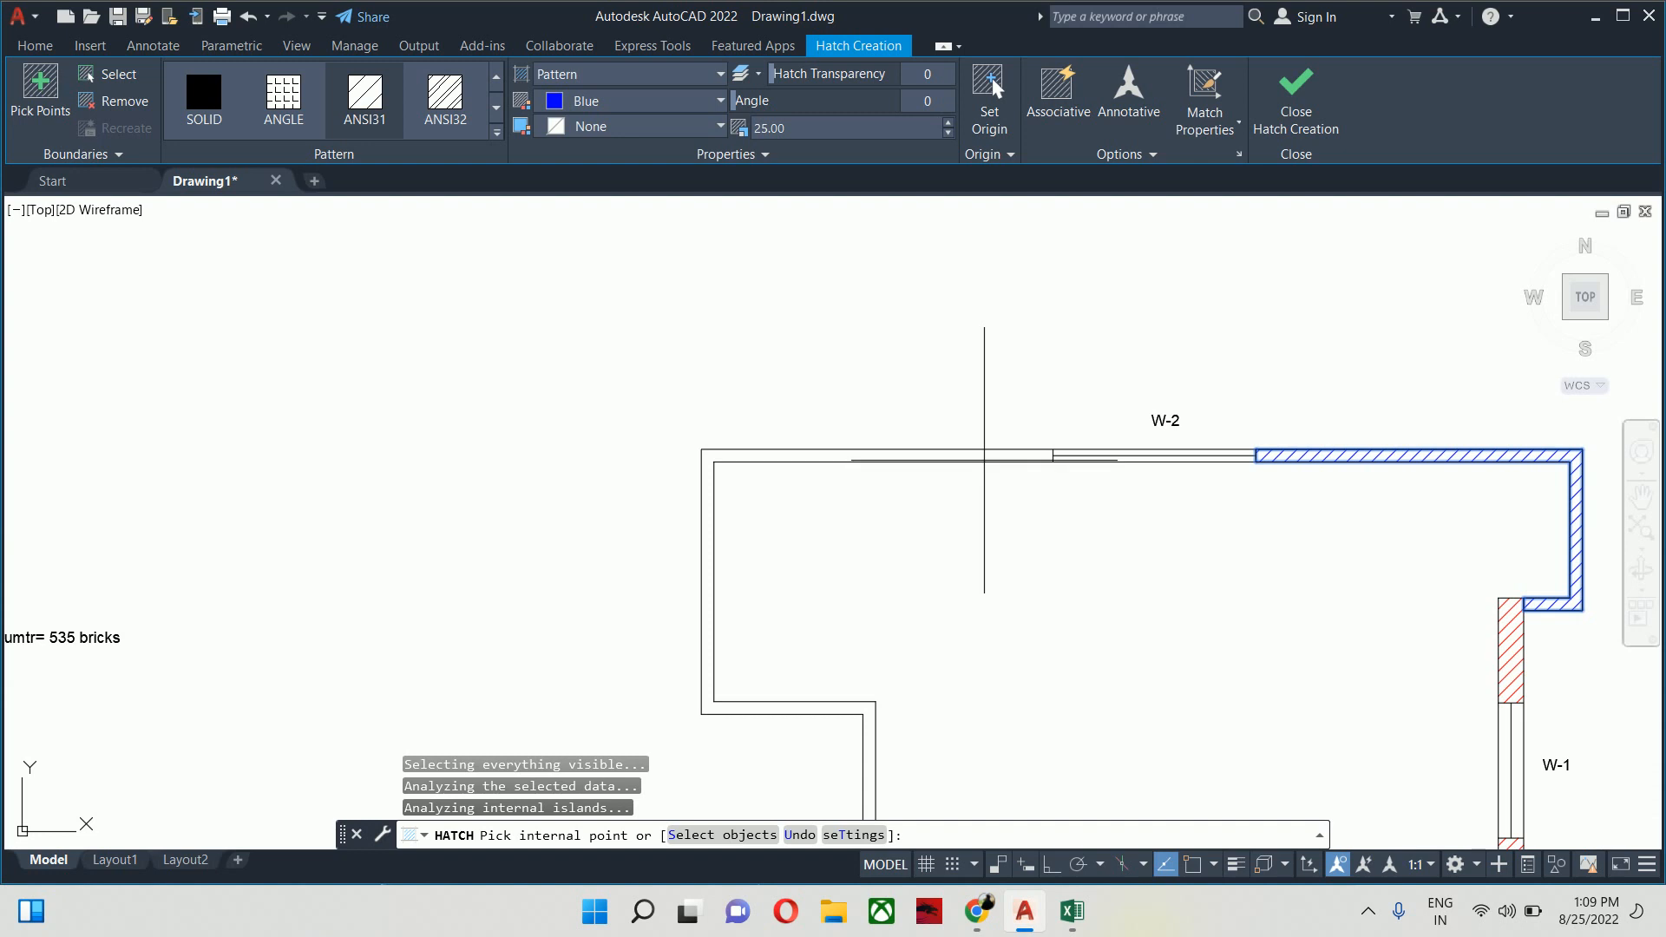
Try to hatch the thin wall running from window W-2 around the left-hand side to the entrance door in blue
left_click(984, 456)
scroll(970, 491, "down", 4)
scroll(923, 550, "up", 4)
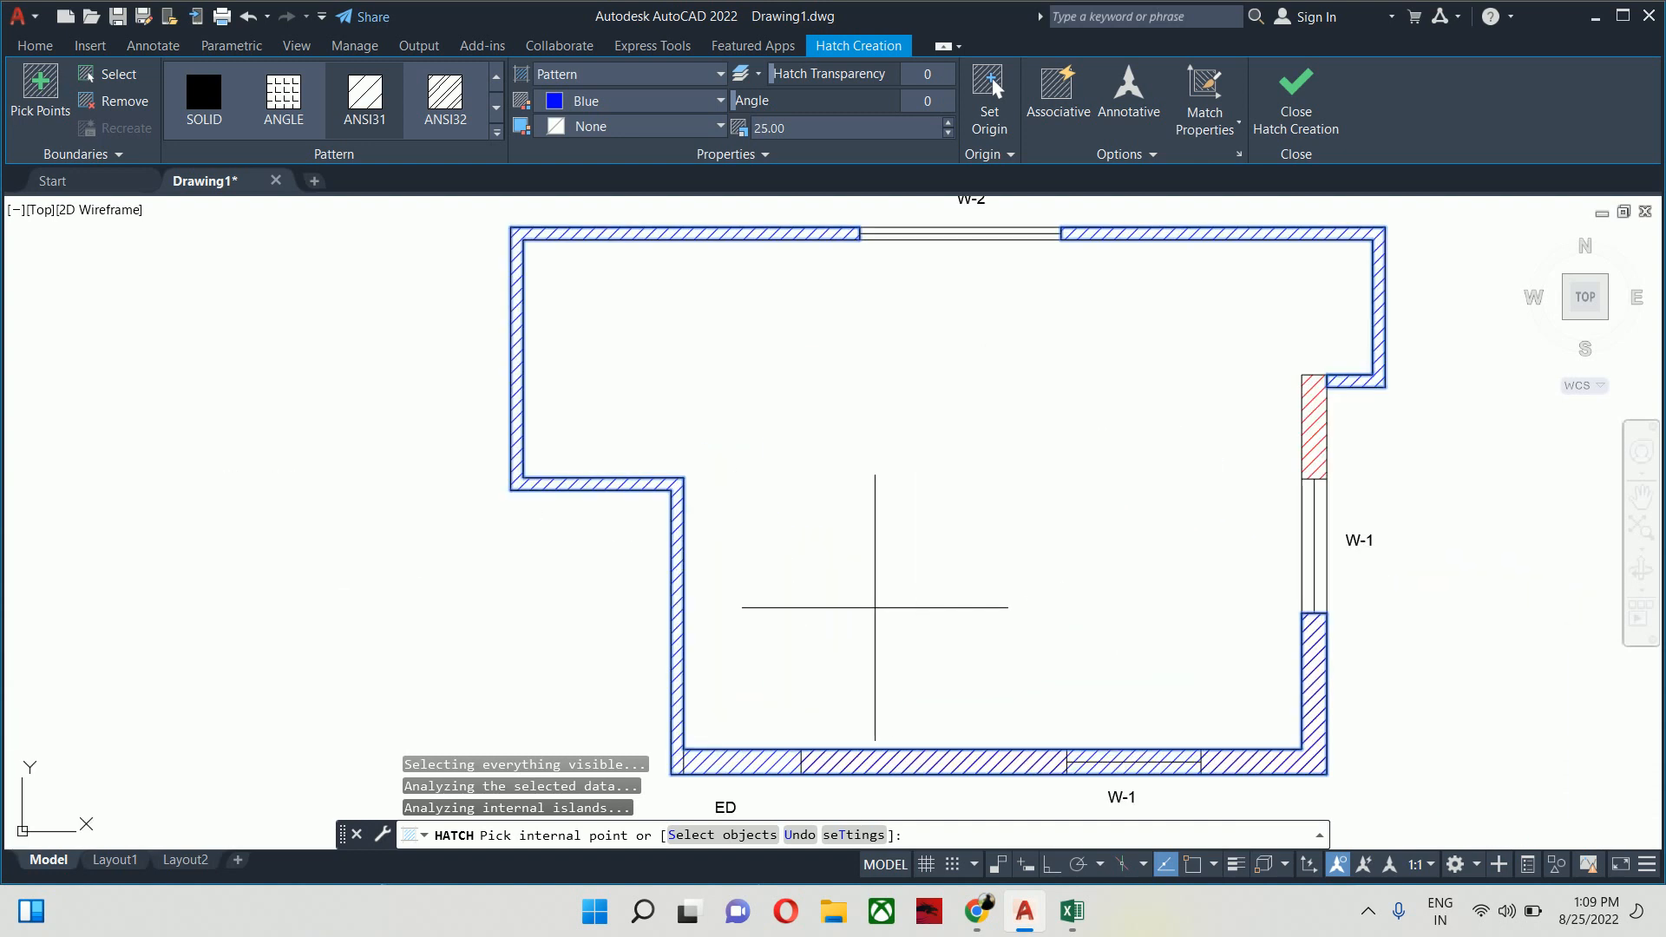
key("ctrl+z")
scroll(675, 587, "down", 2)
left_click_drag(678, 586, 768, 605)
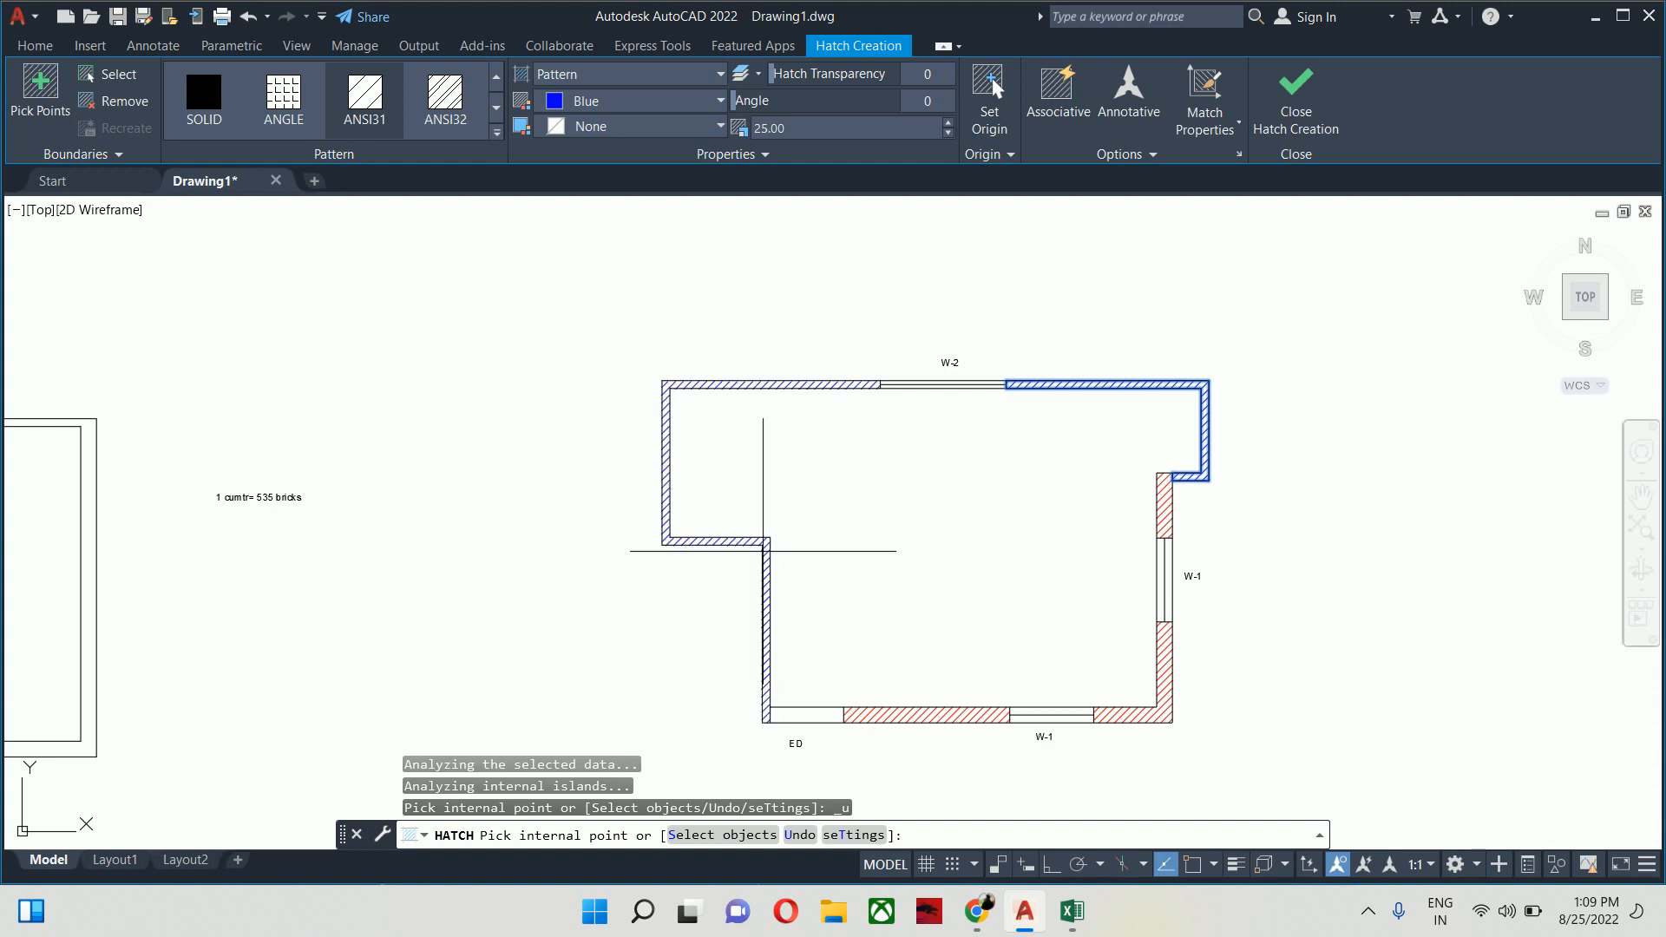
left_click(763, 551)
left_click(960, 460)
key("Escape")
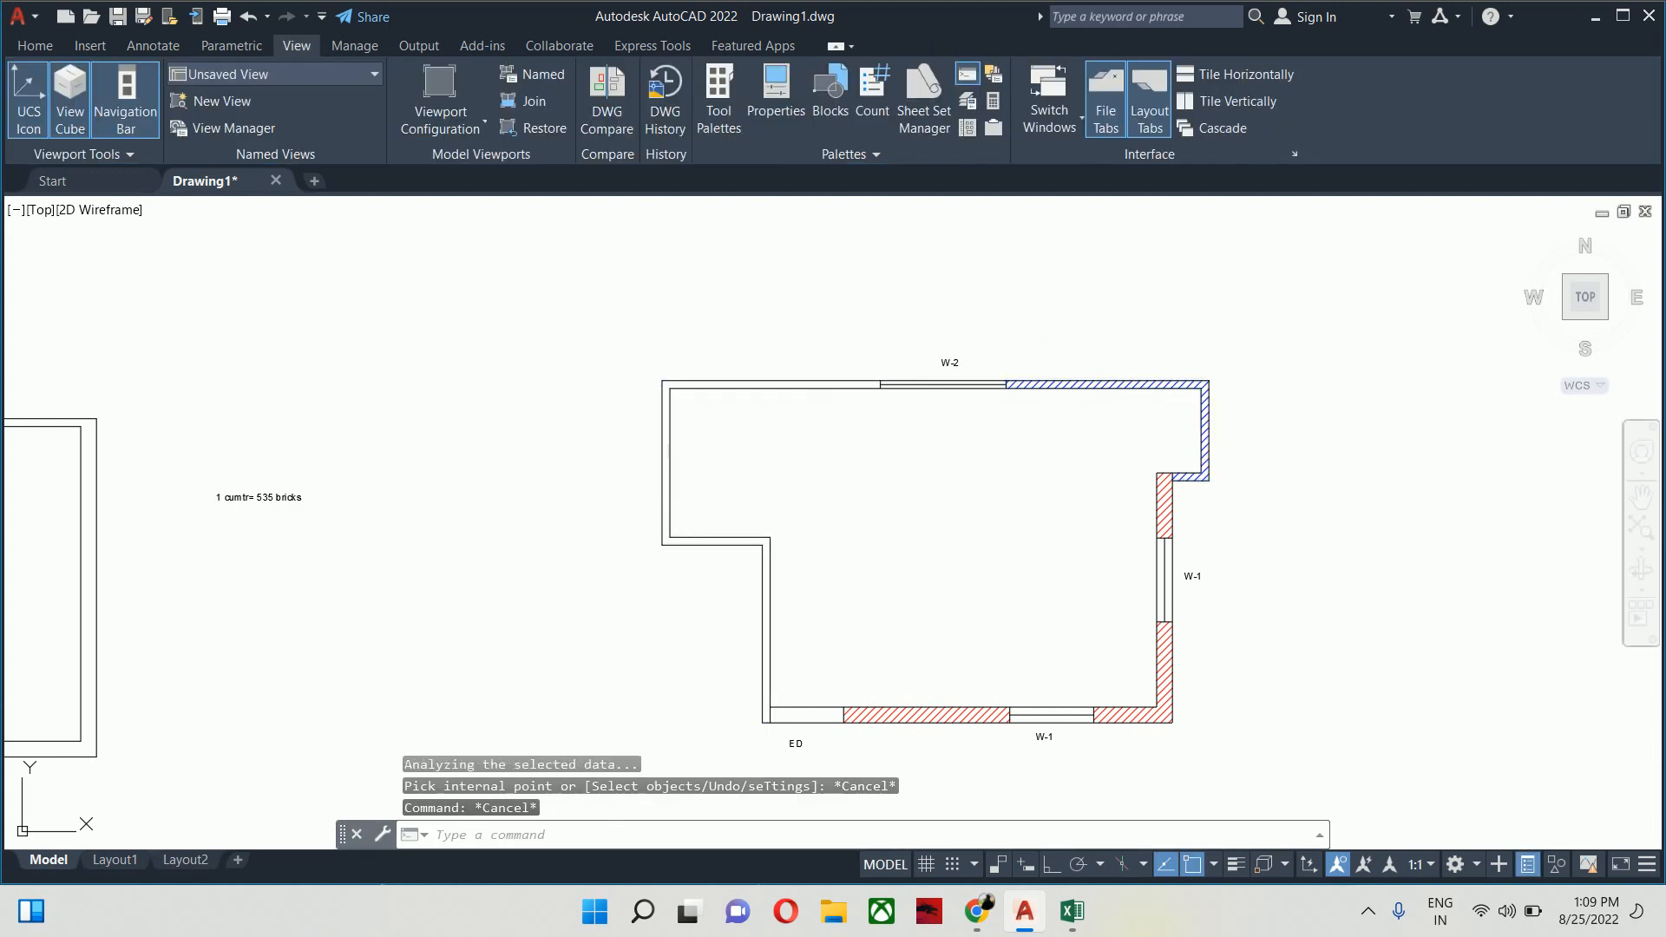
Hatch the thin wall in blue from the left end of window W-2 down the left-hand side to the entrance door
key("Return")
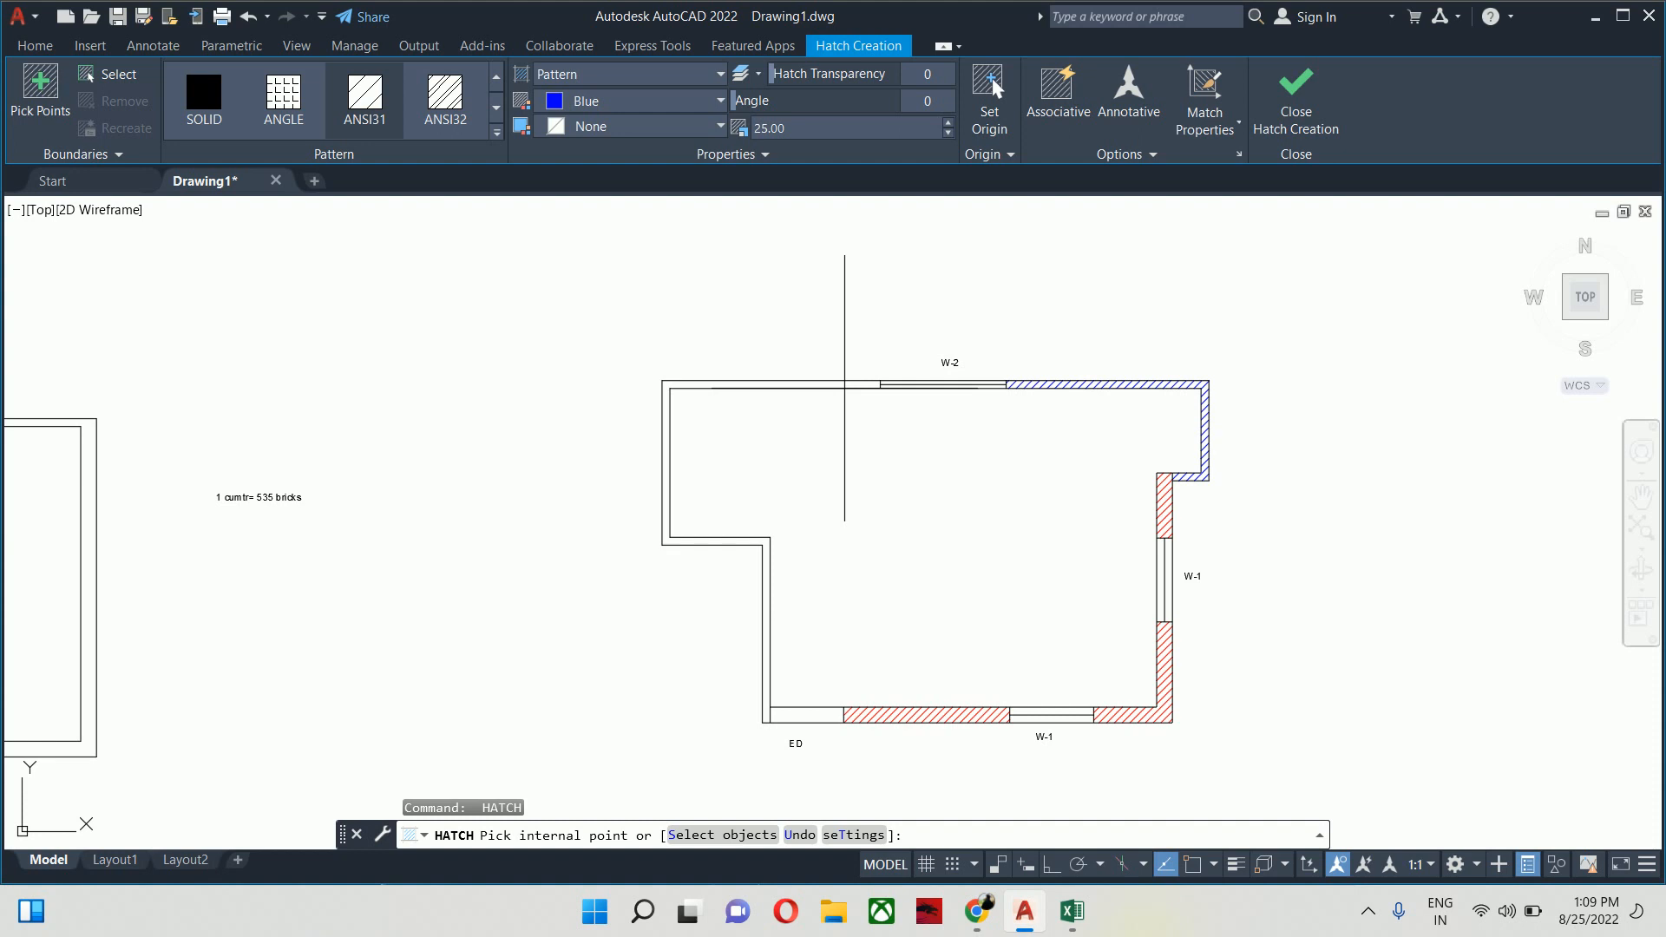
left_click(844, 388)
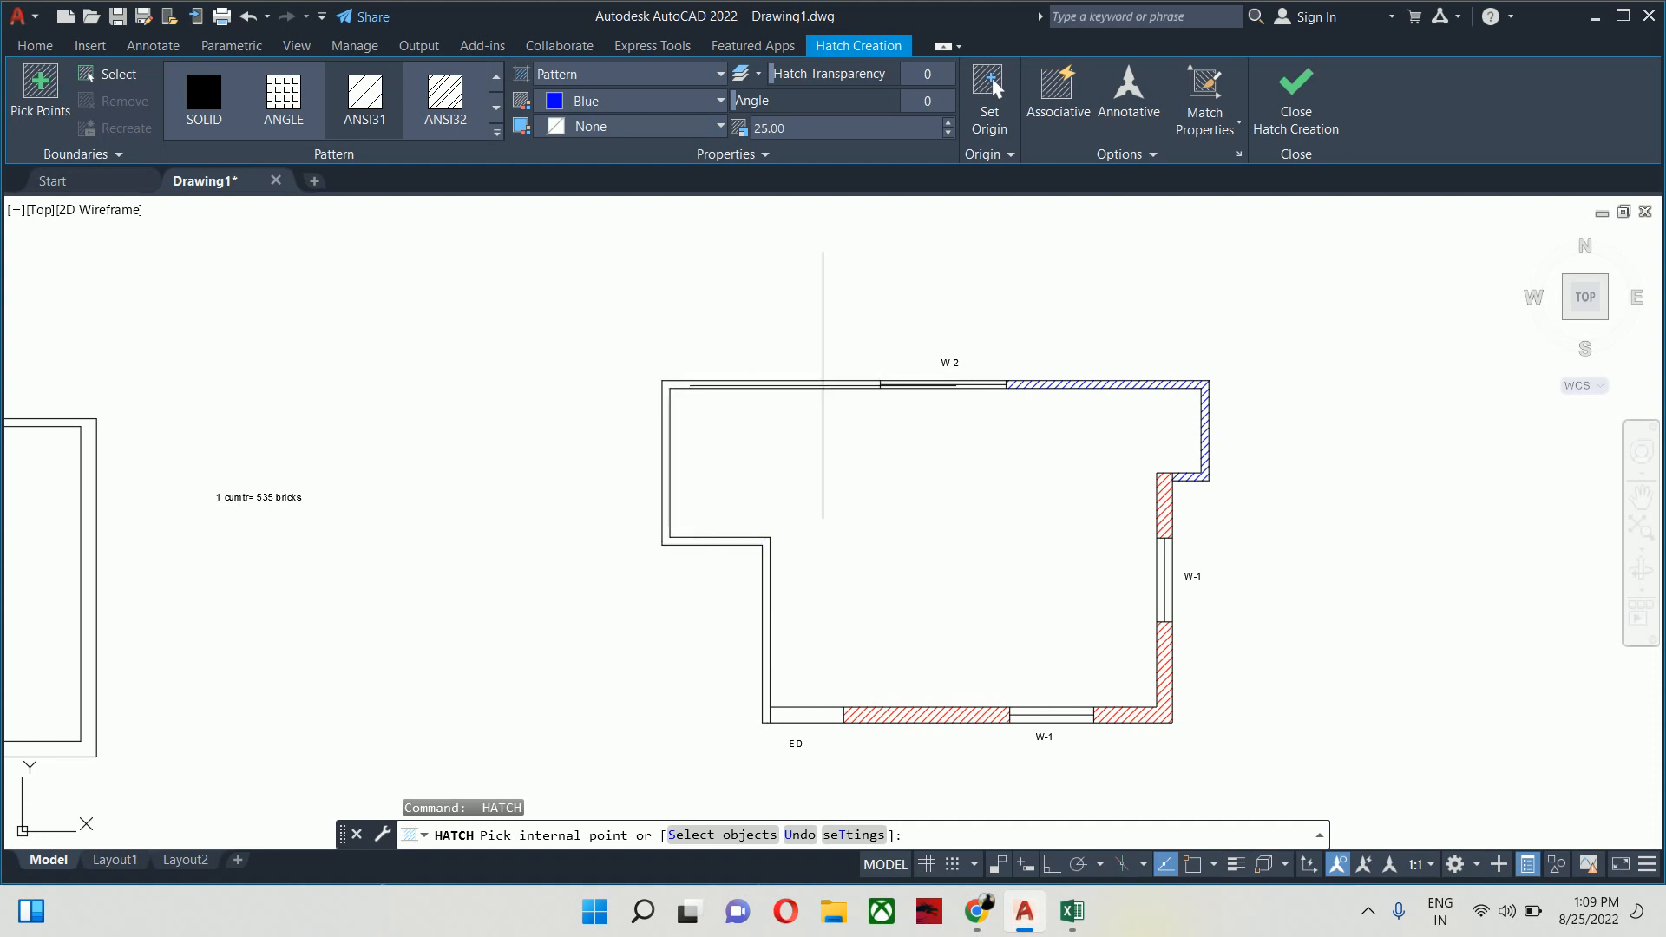
left_click(831, 385)
key("Escape")
key("Escape")
key("Escape")
scroll(868, 451, "down", 3)
scroll(744, 472, "up", 3)
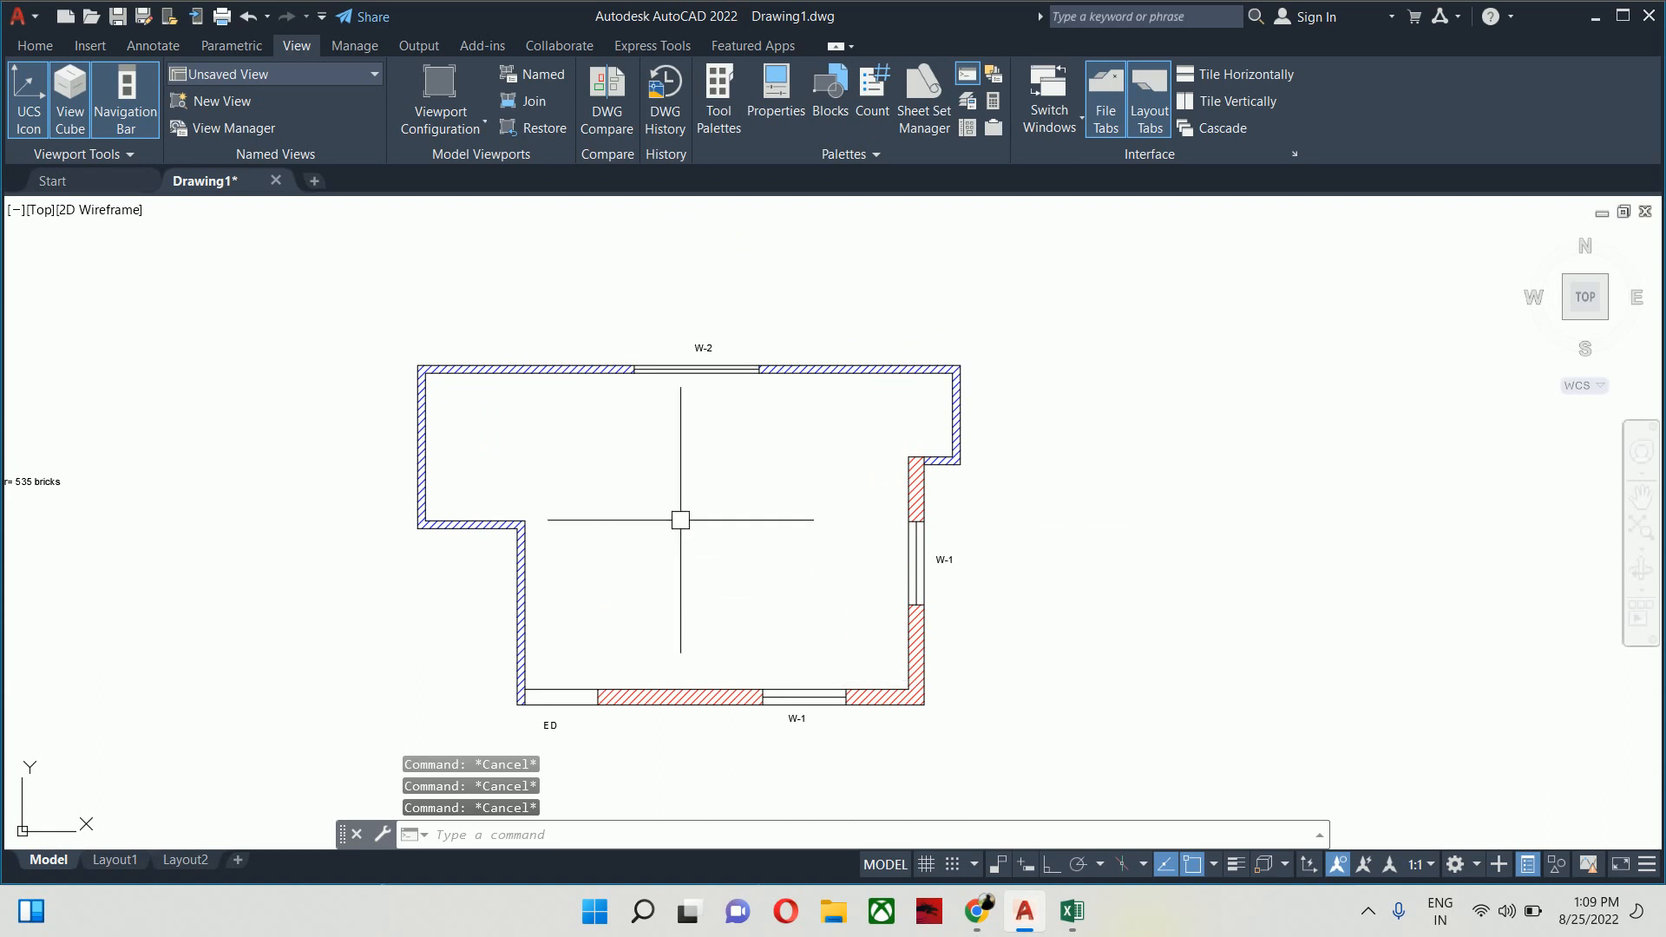
scroll(919, 516, "up", 2)
scroll(896, 518, "down", 2)
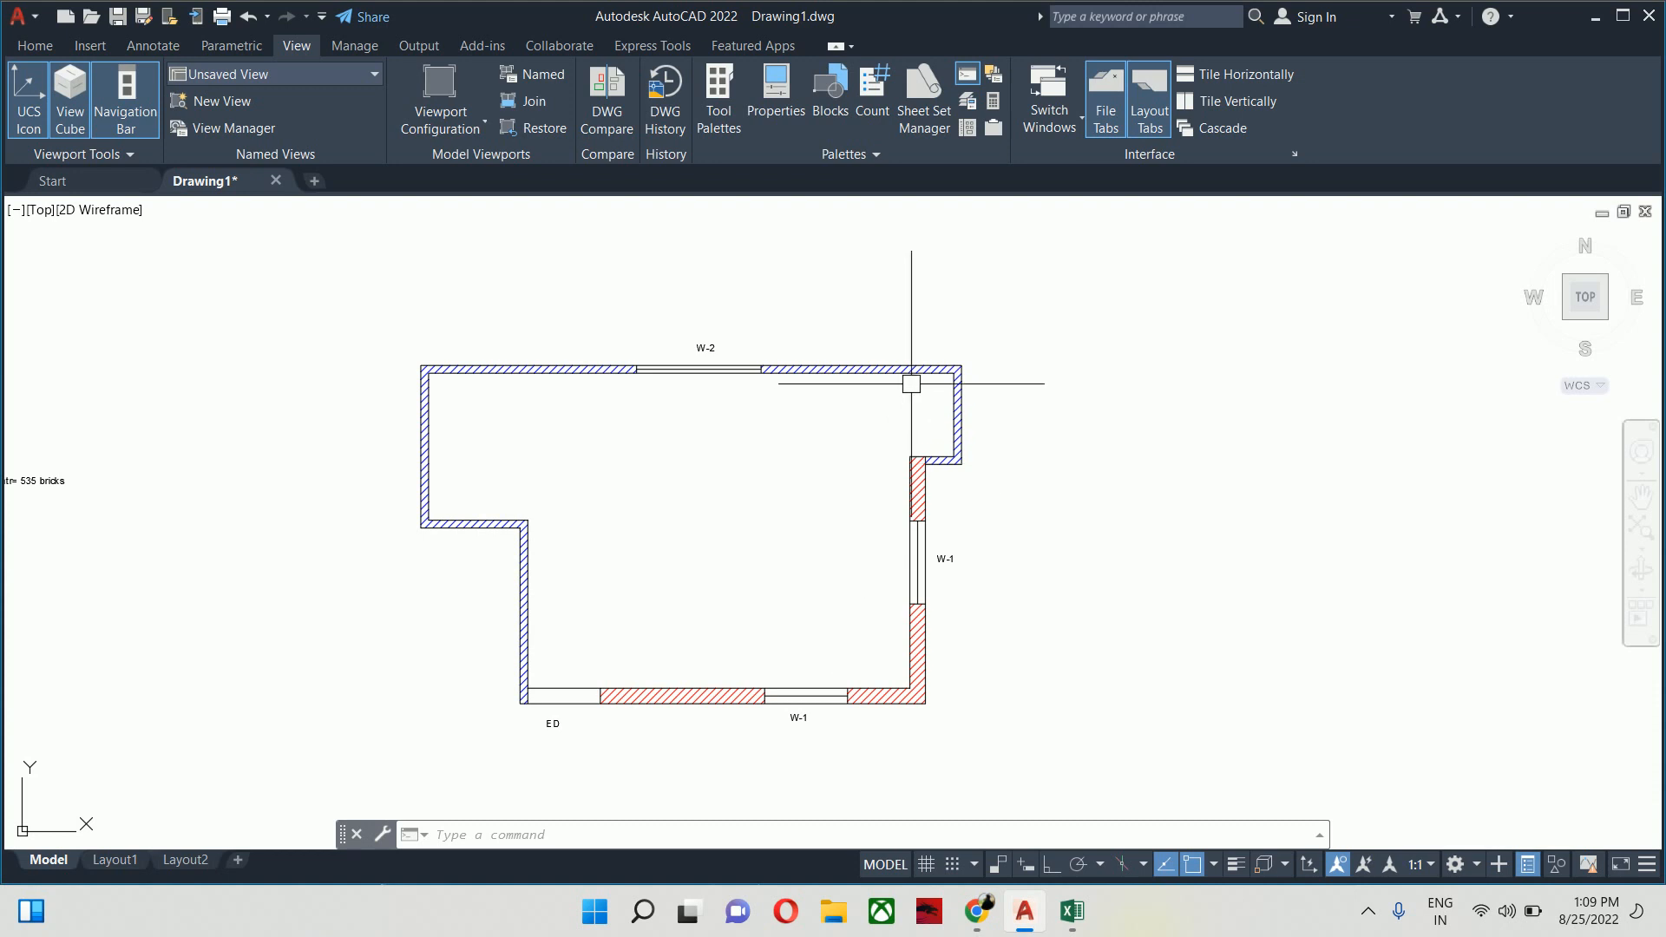
Explode the two wall outline polylines of the stepped plan into separate lines
key("Escape")
key("Escape")
key("Escape")
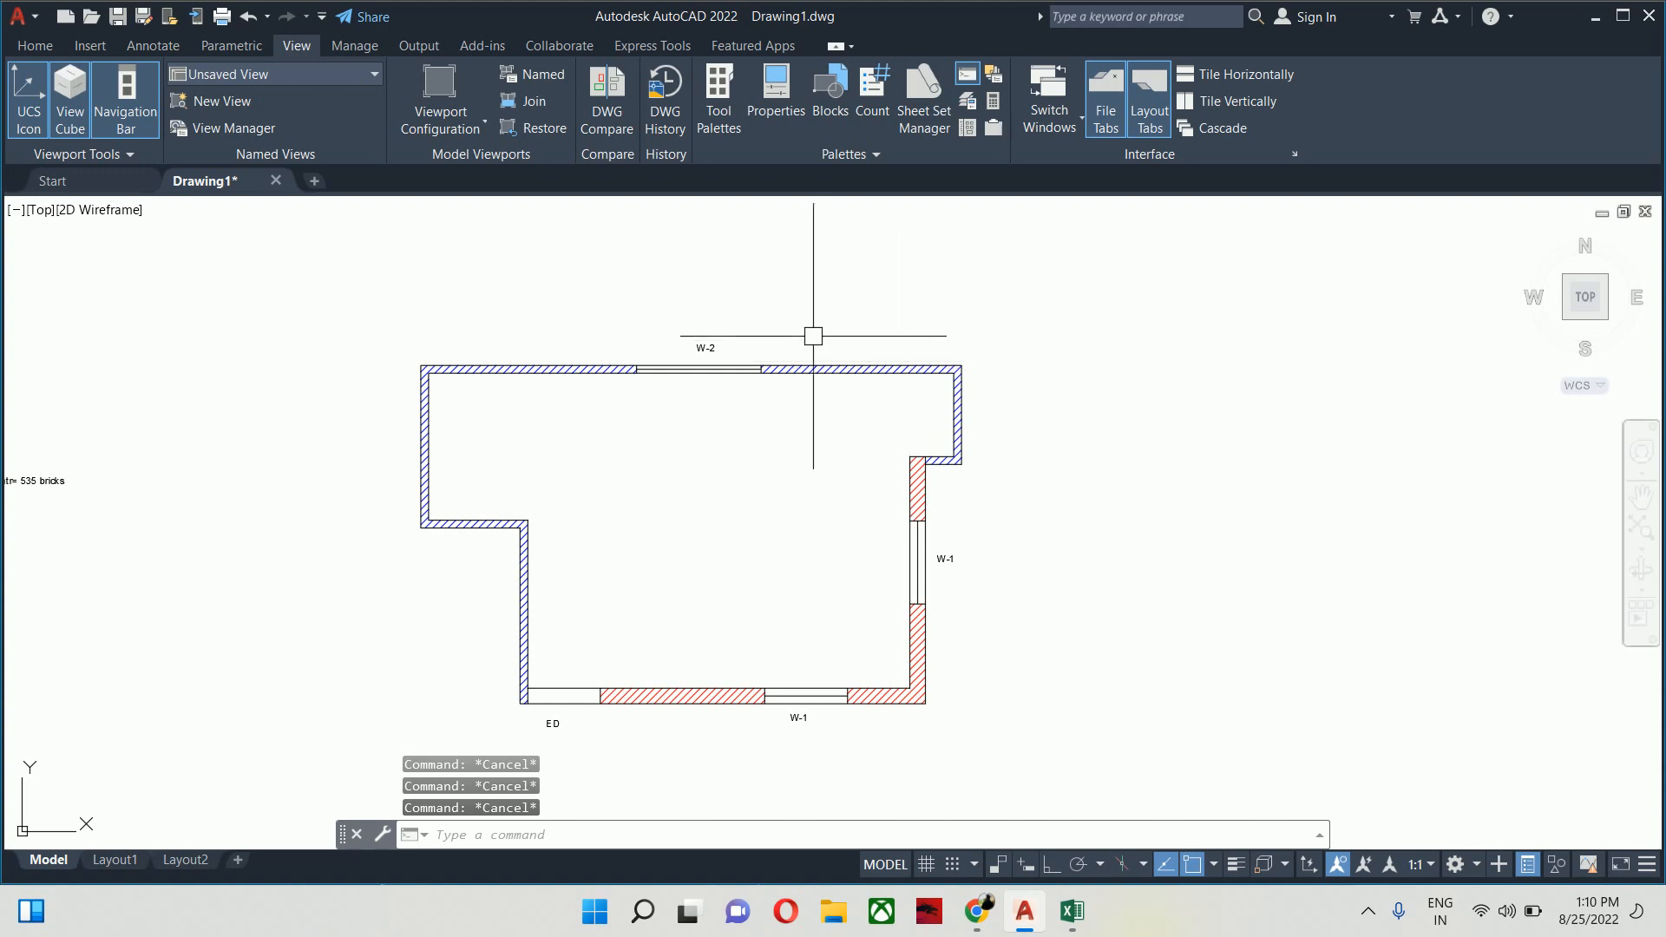
type("x")
key("Return")
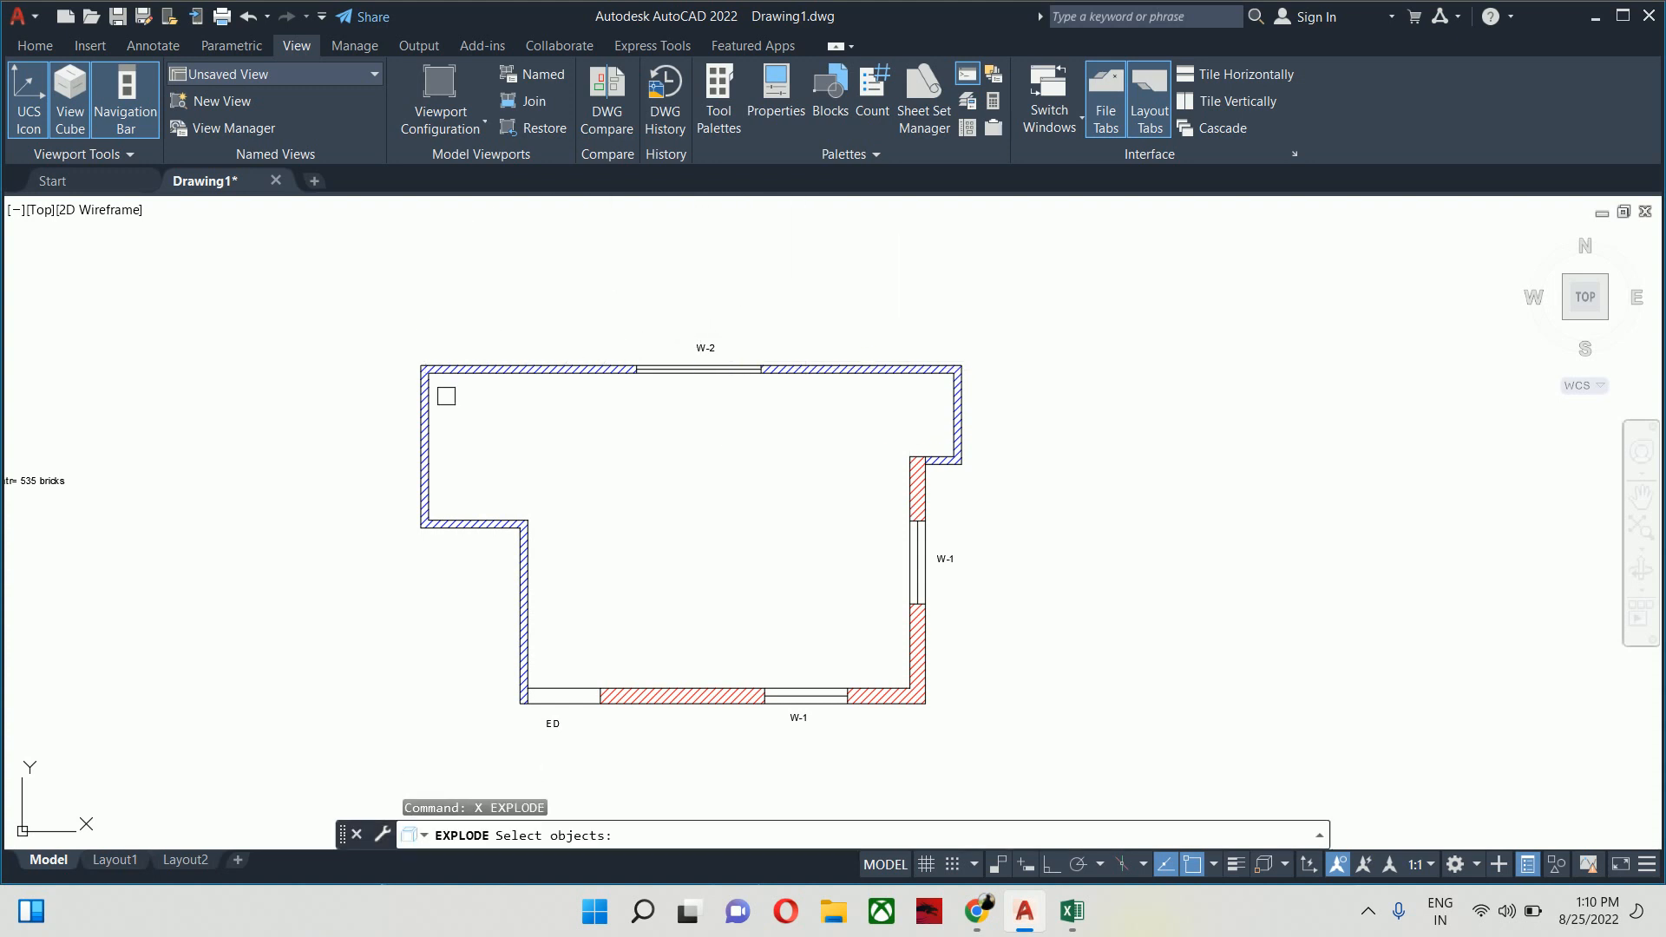
scroll(499, 521, "up", 10)
left_click(599, 591)
scroll(599, 591, "down", 6)
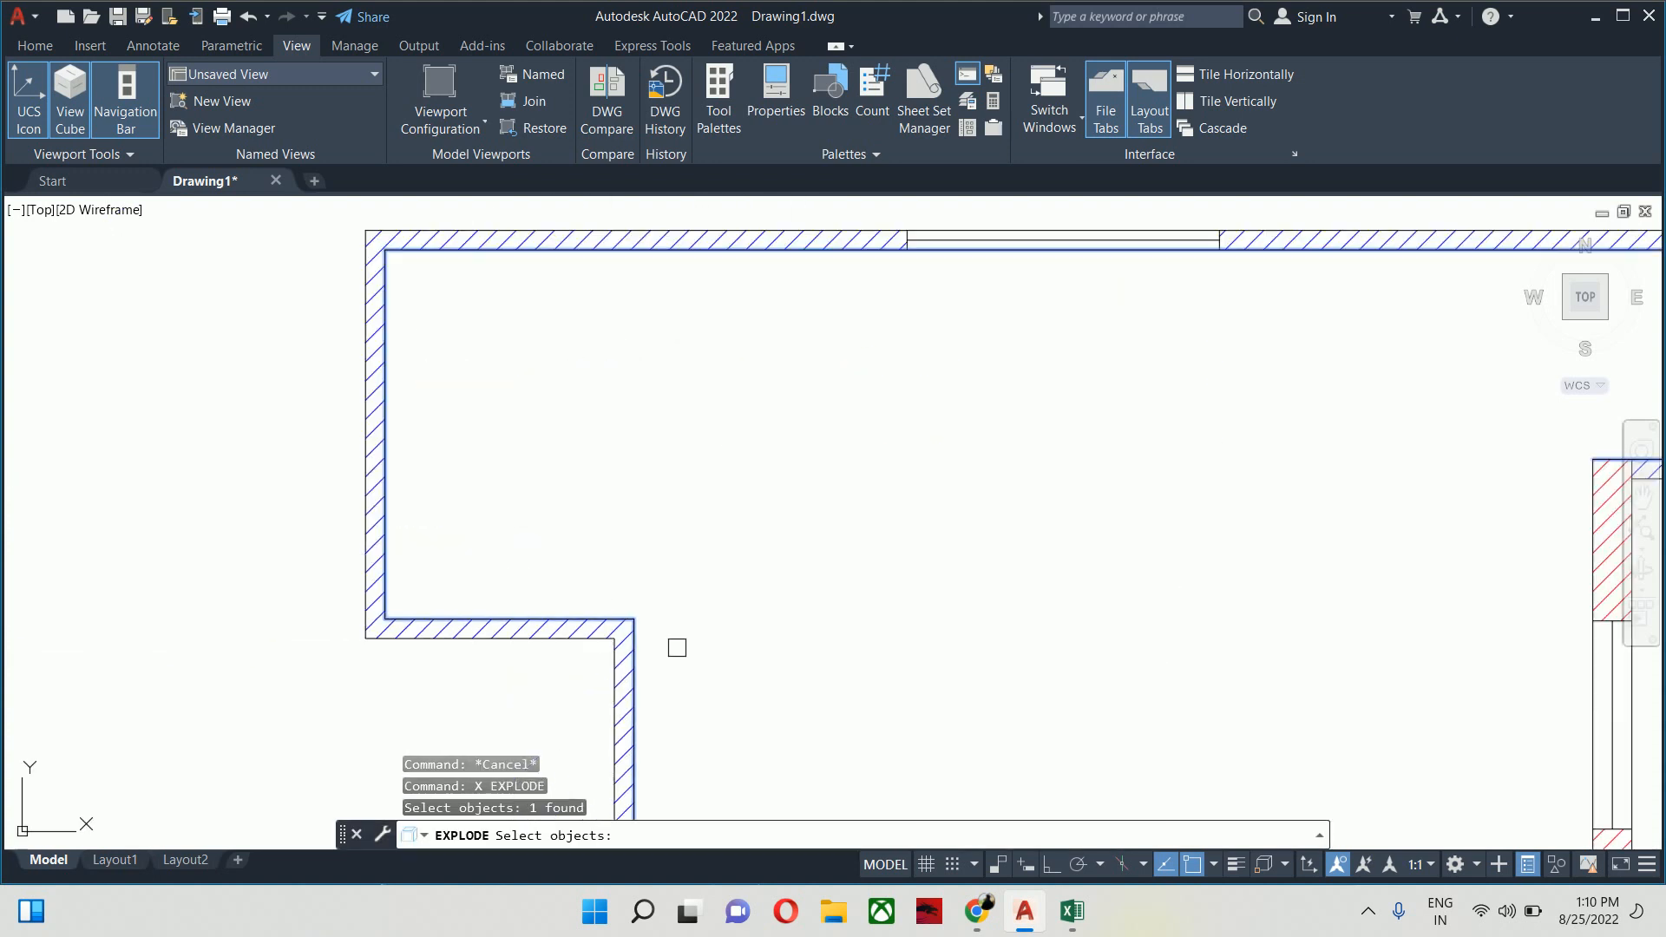
key("Escape")
key("Escape")
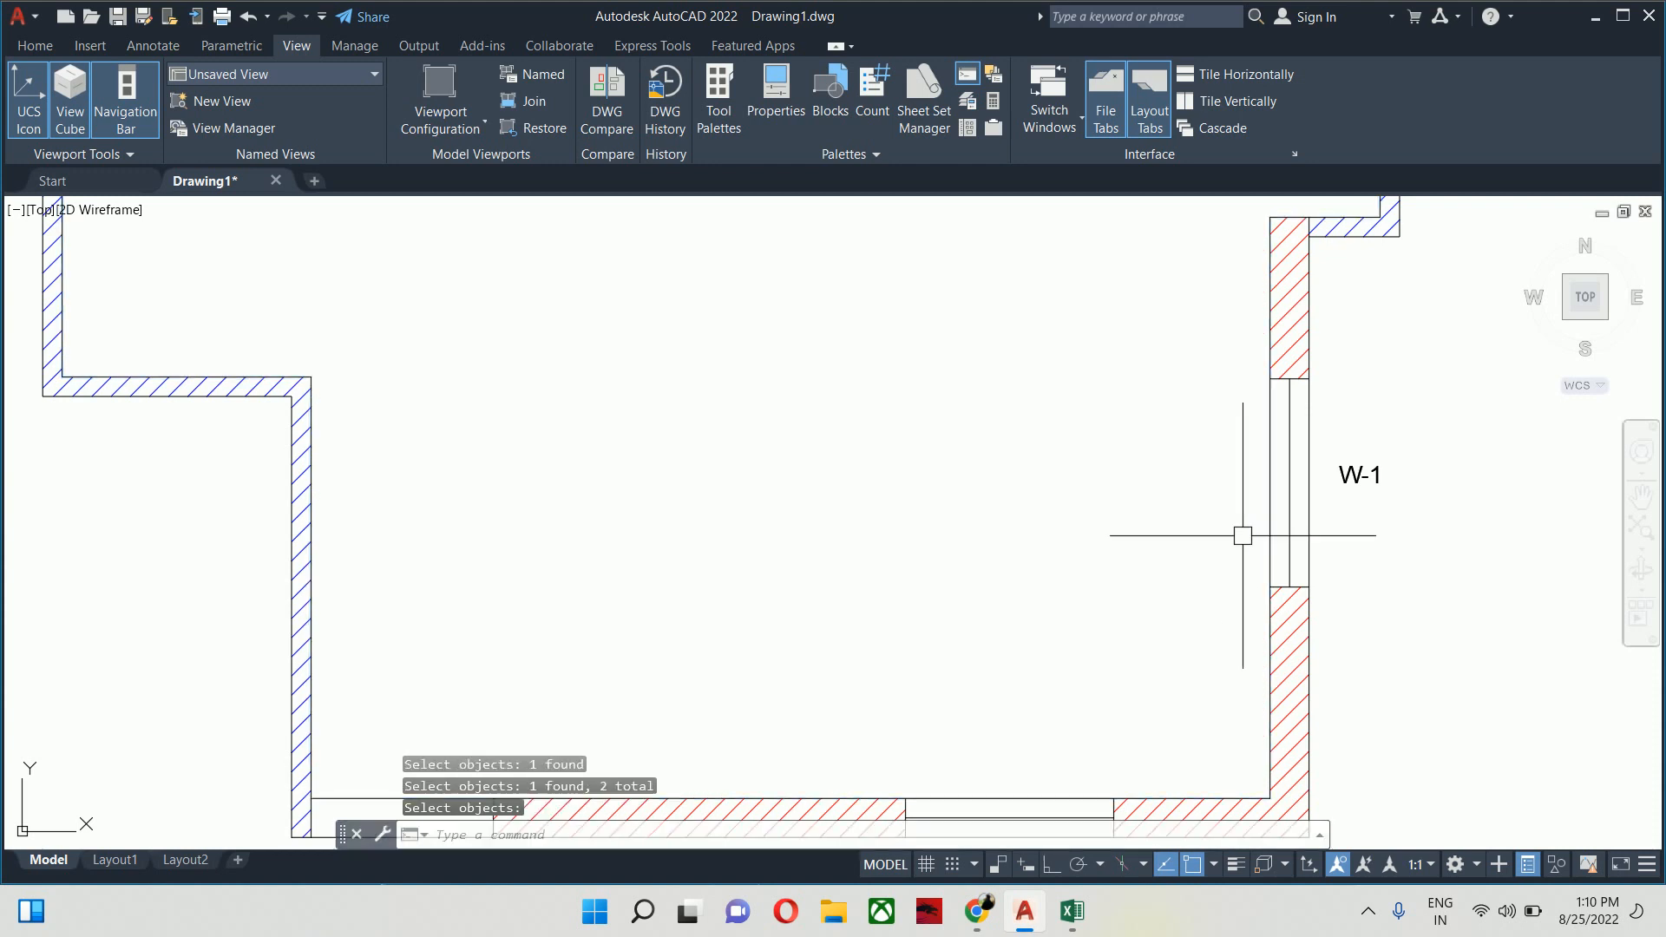
scroll(1239, 531, "down", 6)
scroll(960, 491, "up", 3)
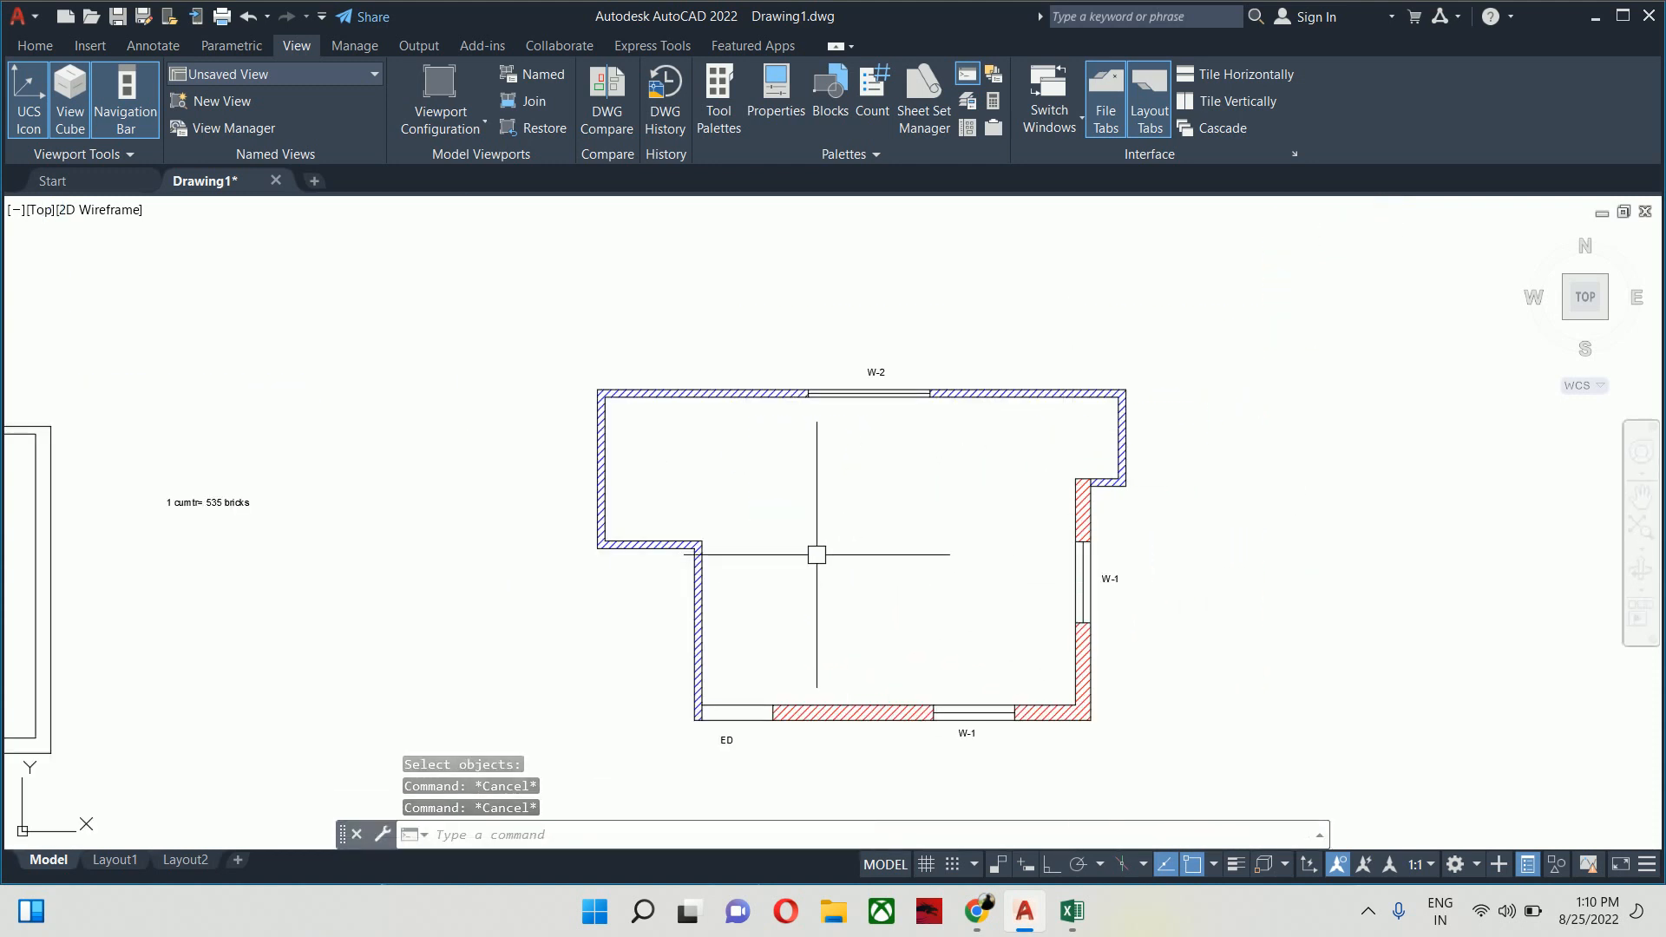
Switch to Excel to review the partition wall and main wall estimate in estimation.xlsx, and return to the AutoCAD drawing
left_click(1065, 911)
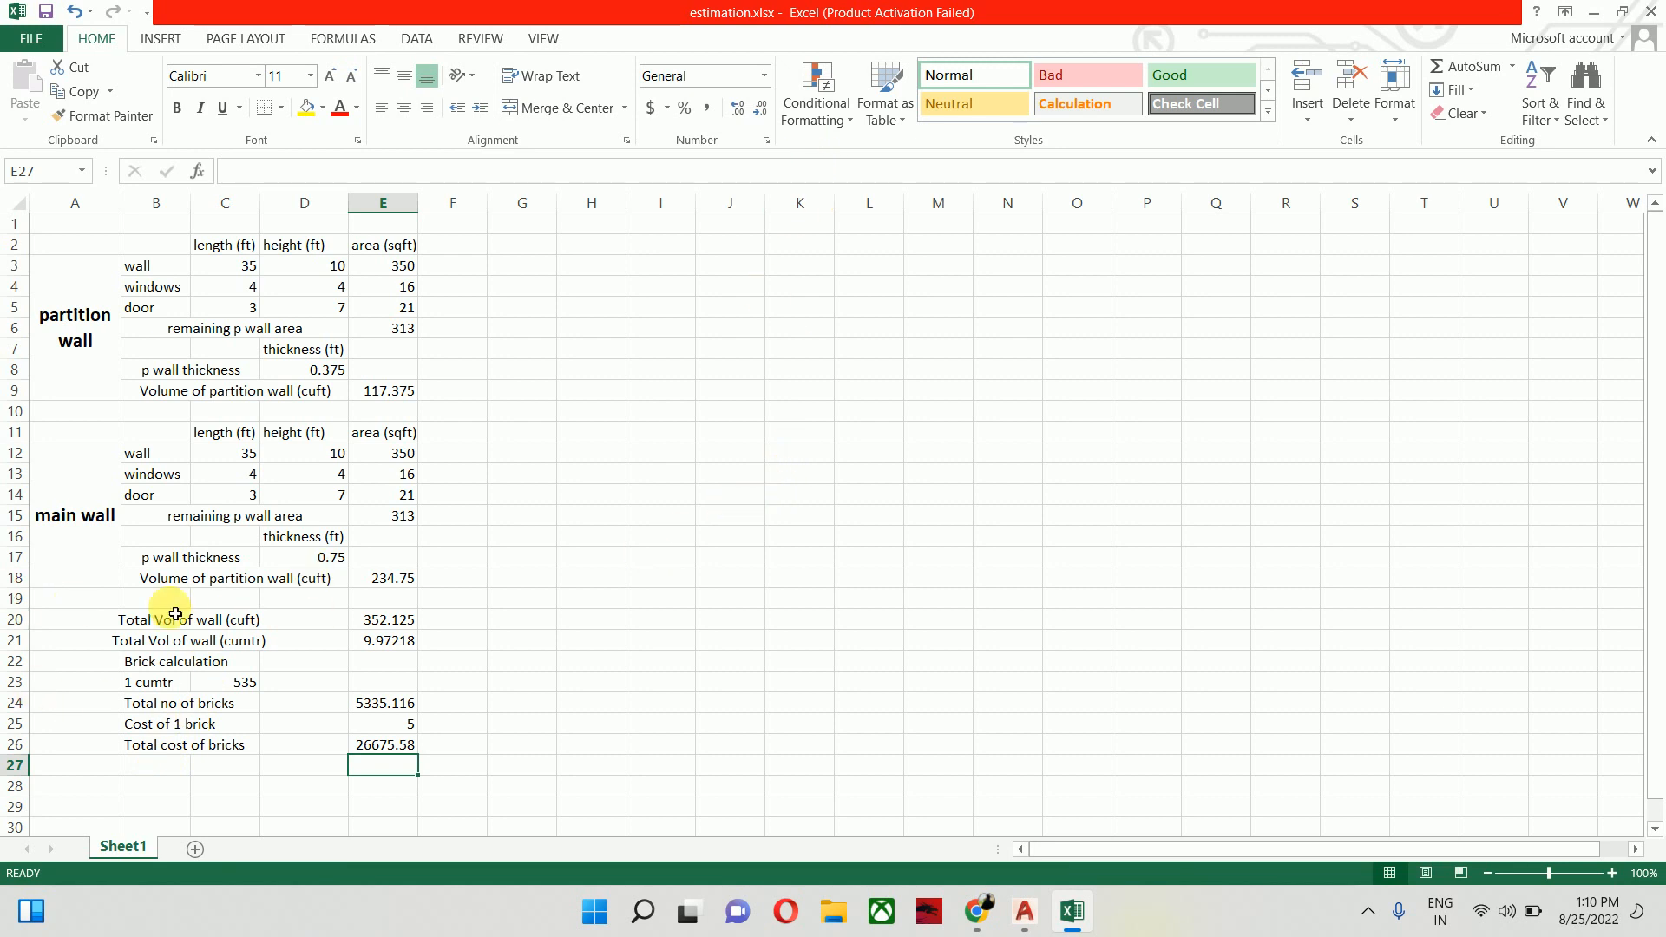
left_click(1591, 14)
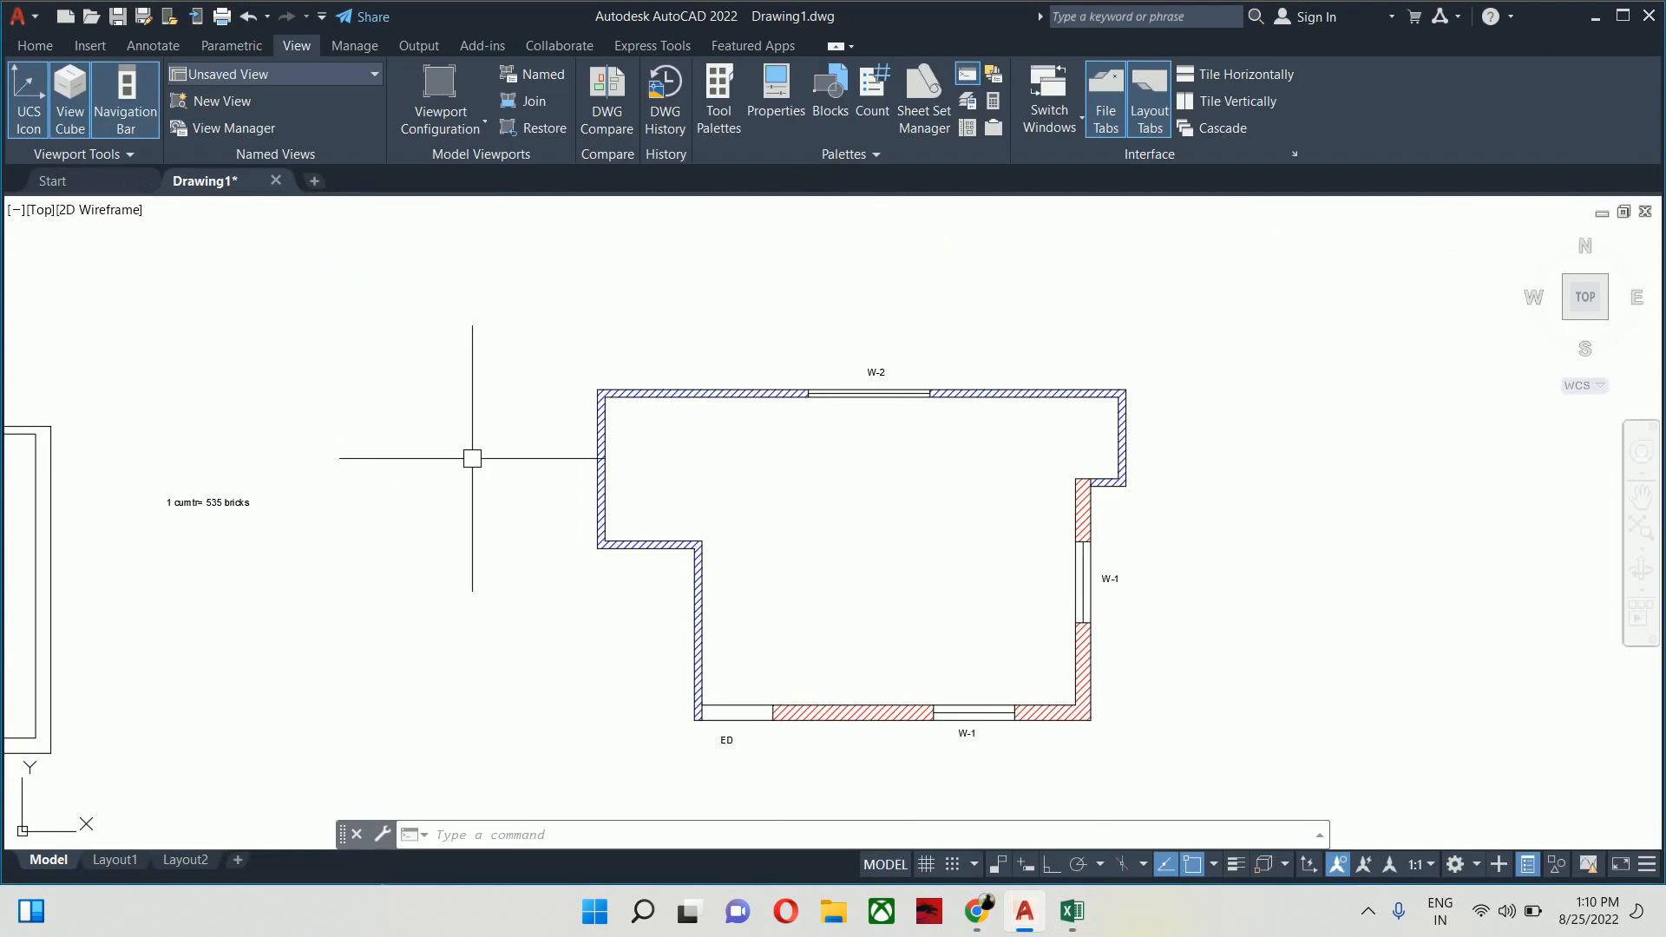
left_click(1066, 927)
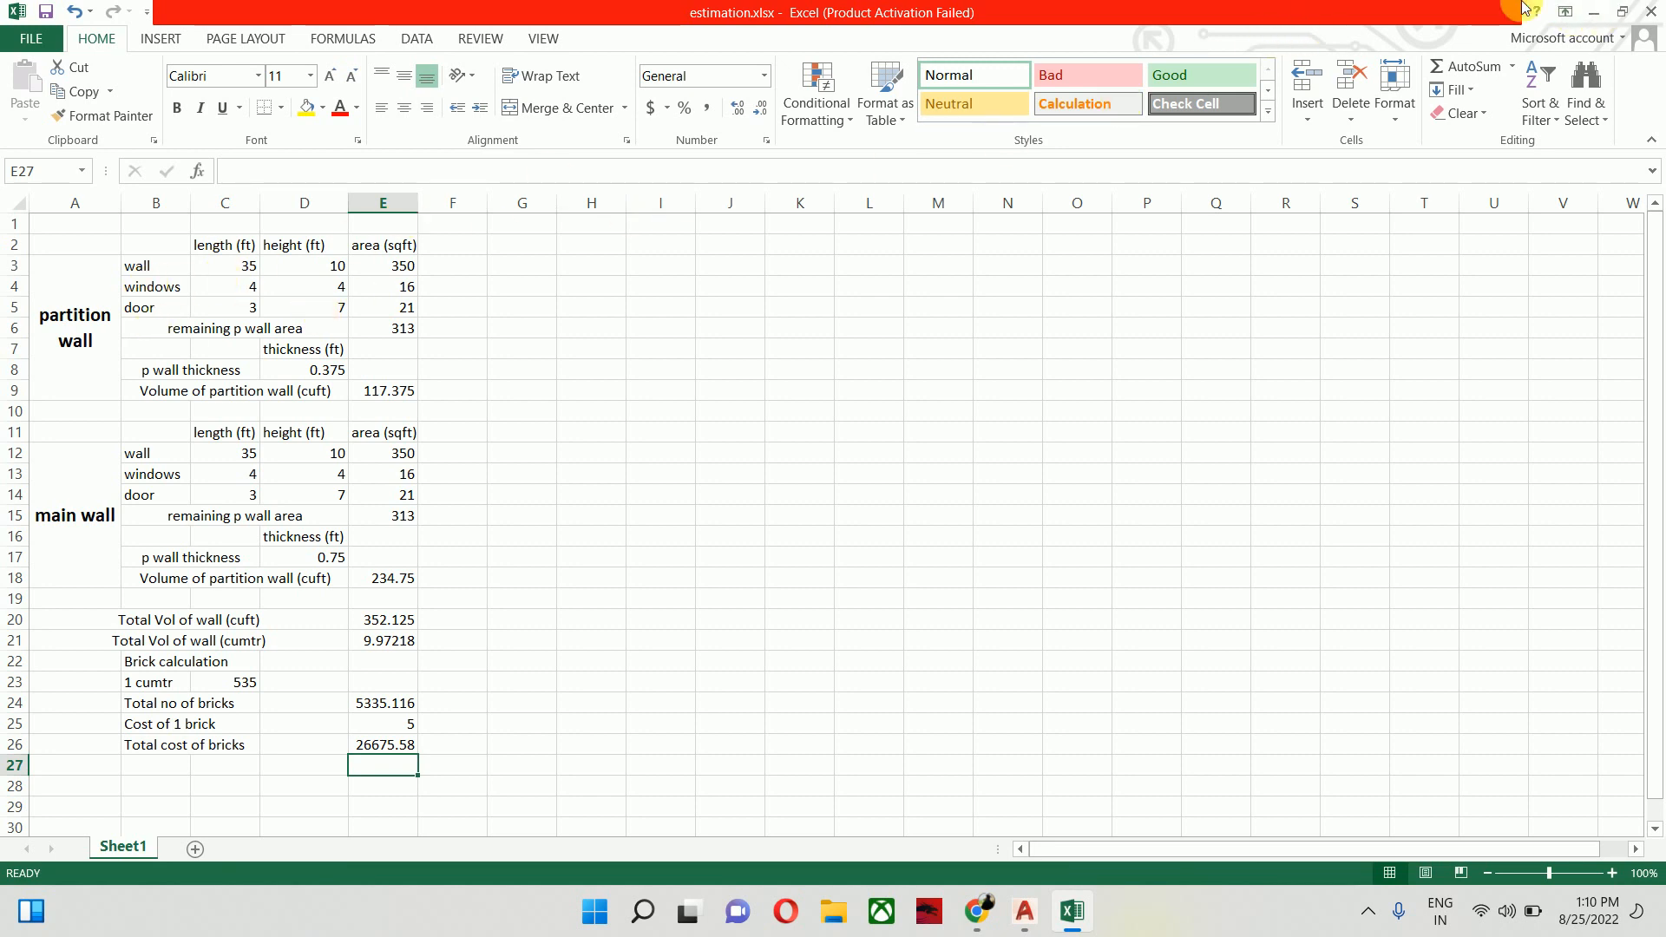
left_click(1593, 12)
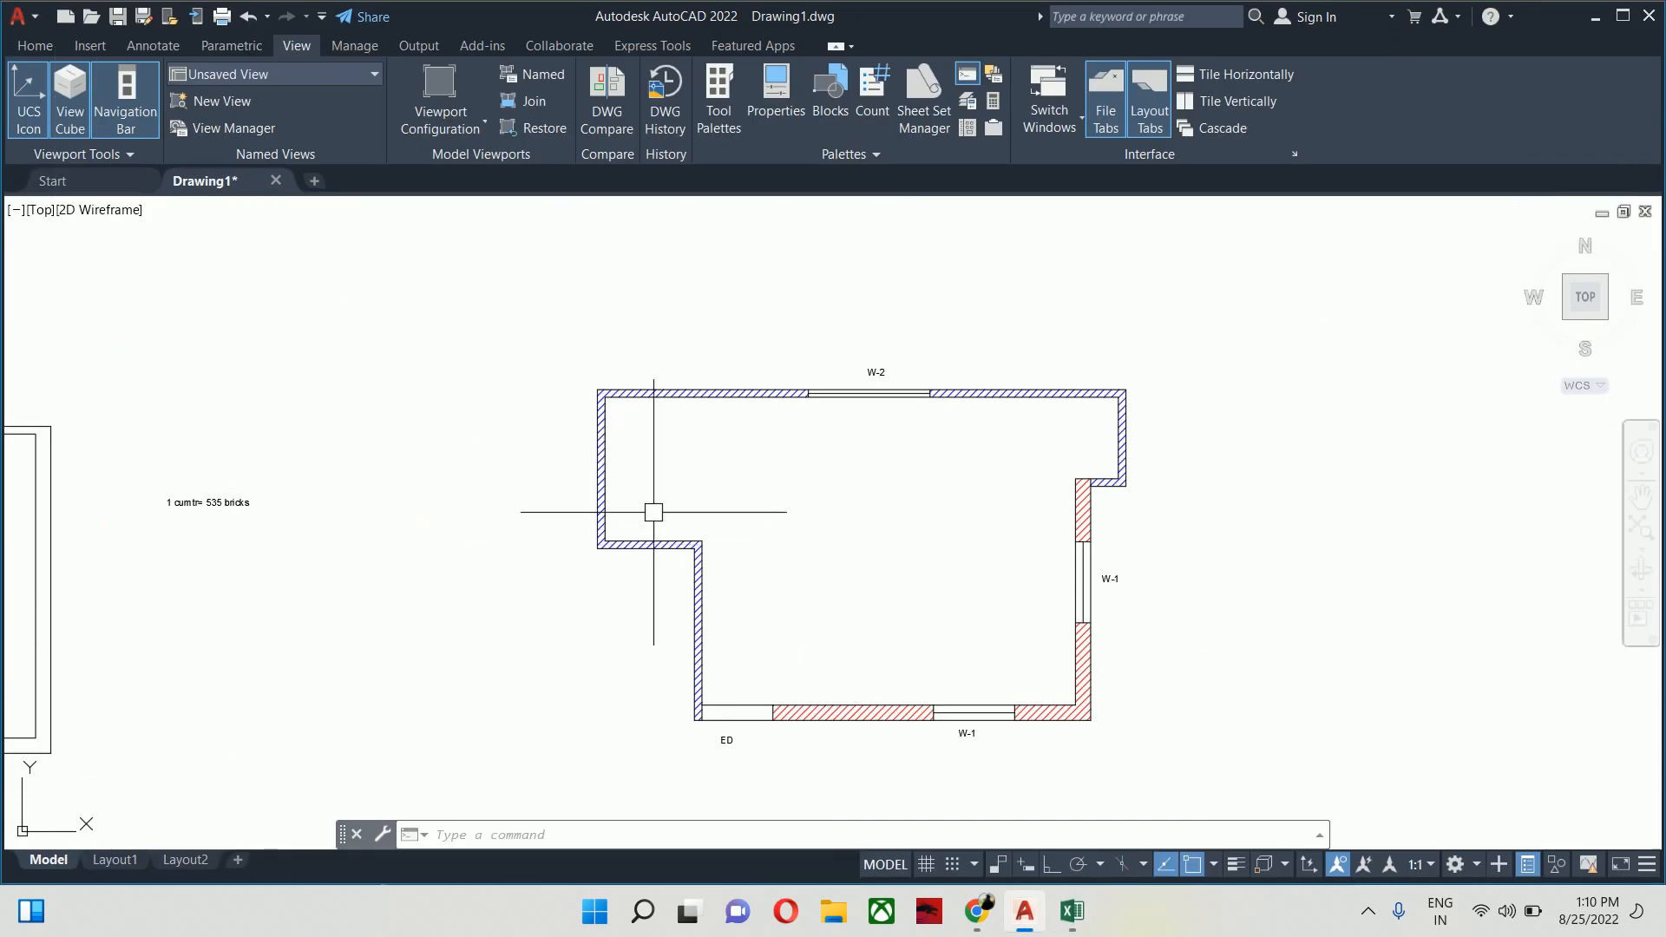
Check the length of the lower left-hand wall's inner line with a linear dimension, without placing it
scroll(647, 506, "up", 2)
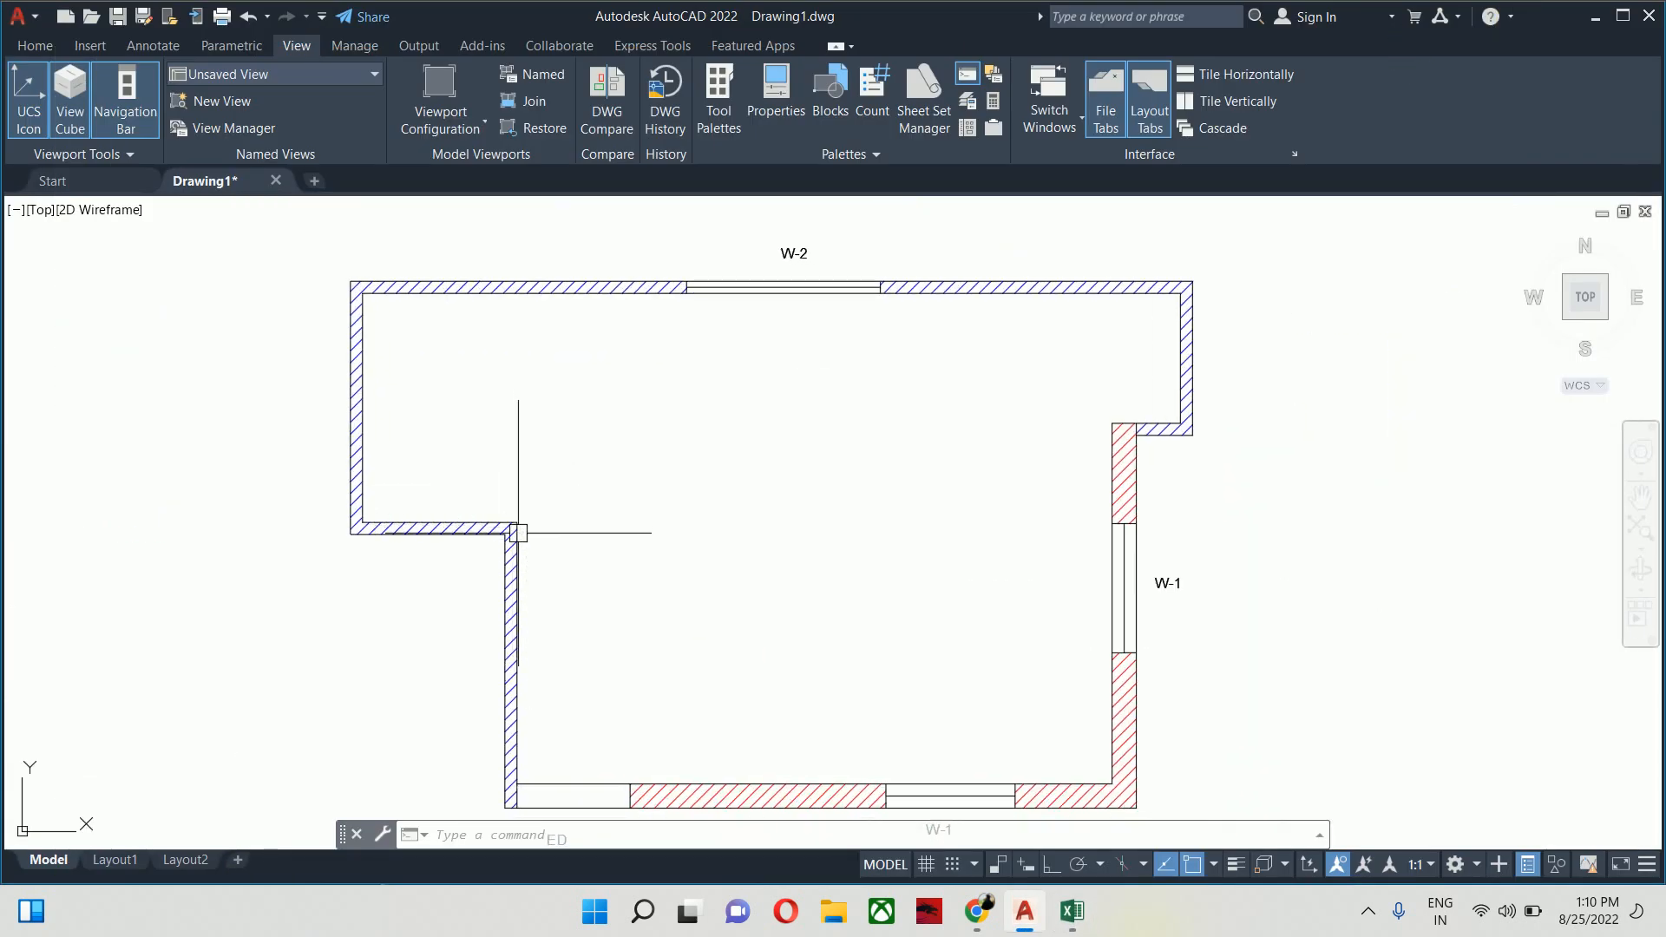
key("Escape")
key("Escape")
type("DLI")
key("Return")
scroll(517, 539, "up", 6)
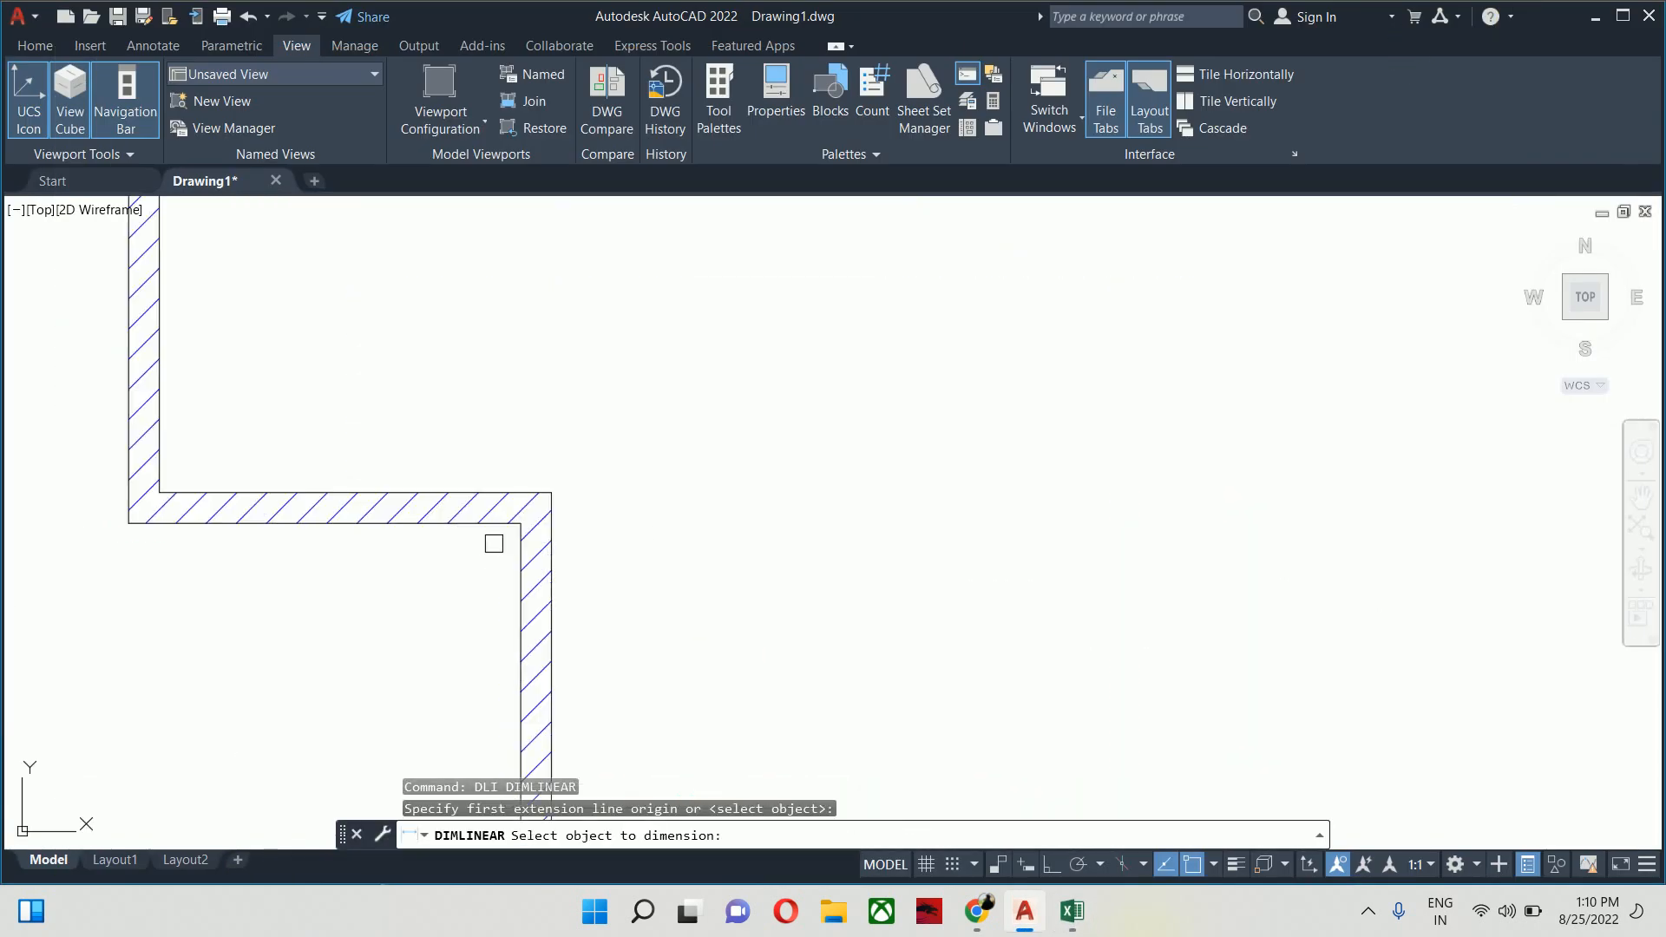
left_click(581, 480)
scroll(789, 485, "down", 6)
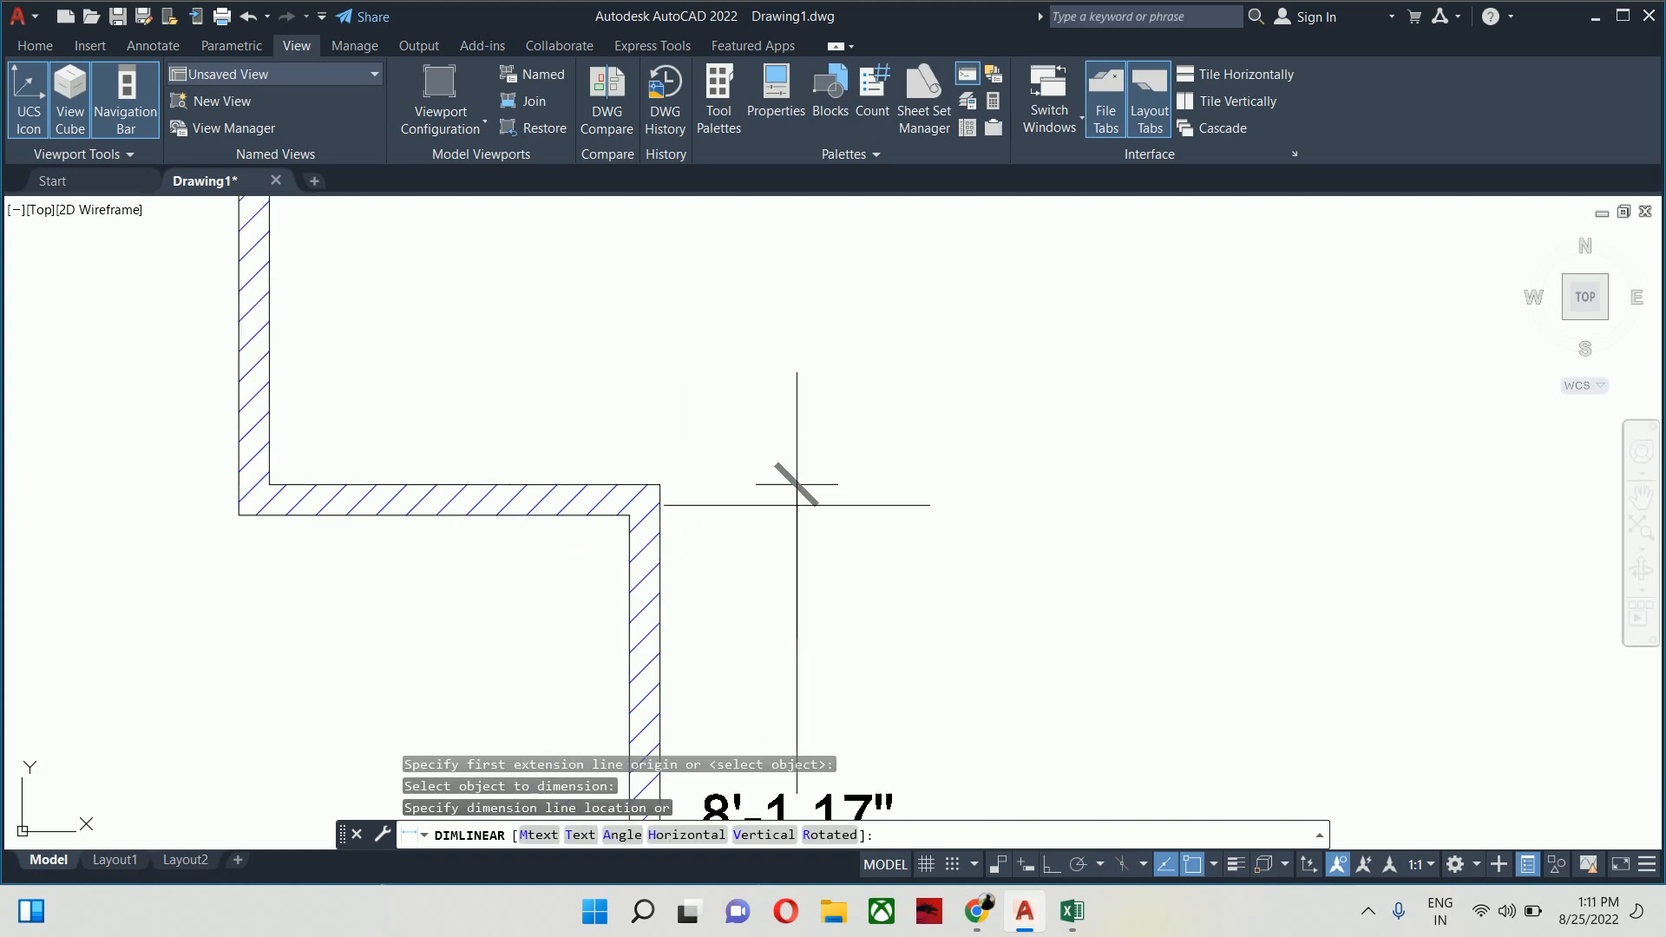
key("Escape")
key("Escape")
key("Escape")
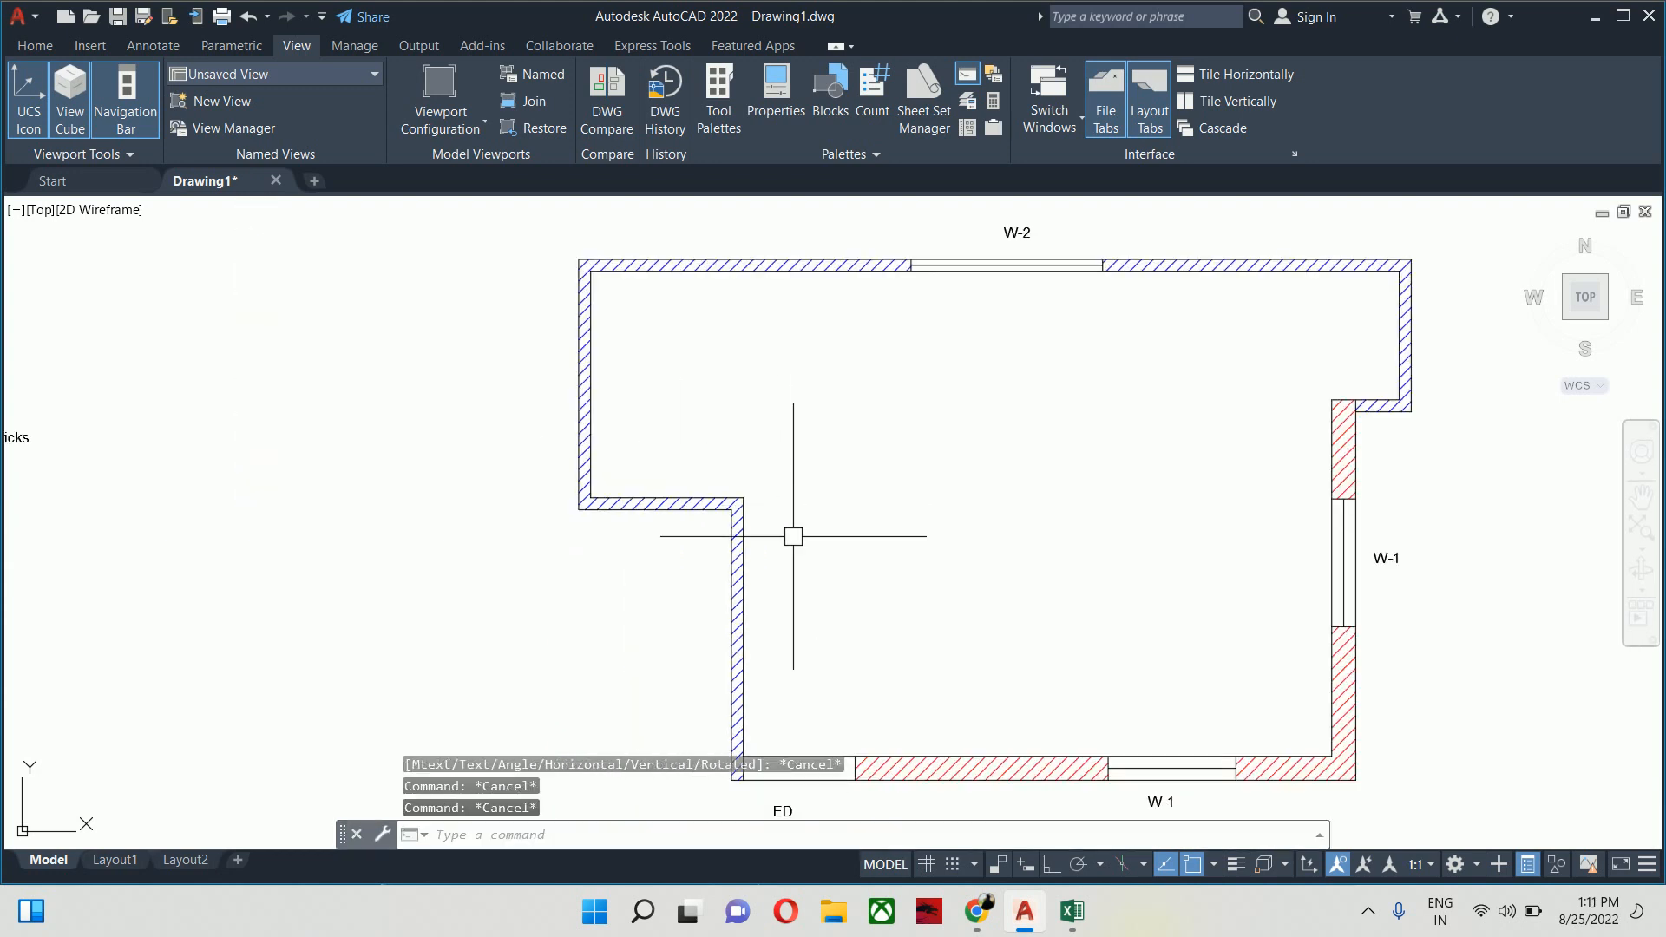
Start a Join and select the inner partition wall lines from the entrance door around the step and left-hand side to window W-2
type("j")
key("Return")
scroll(751, 503, "up", 8)
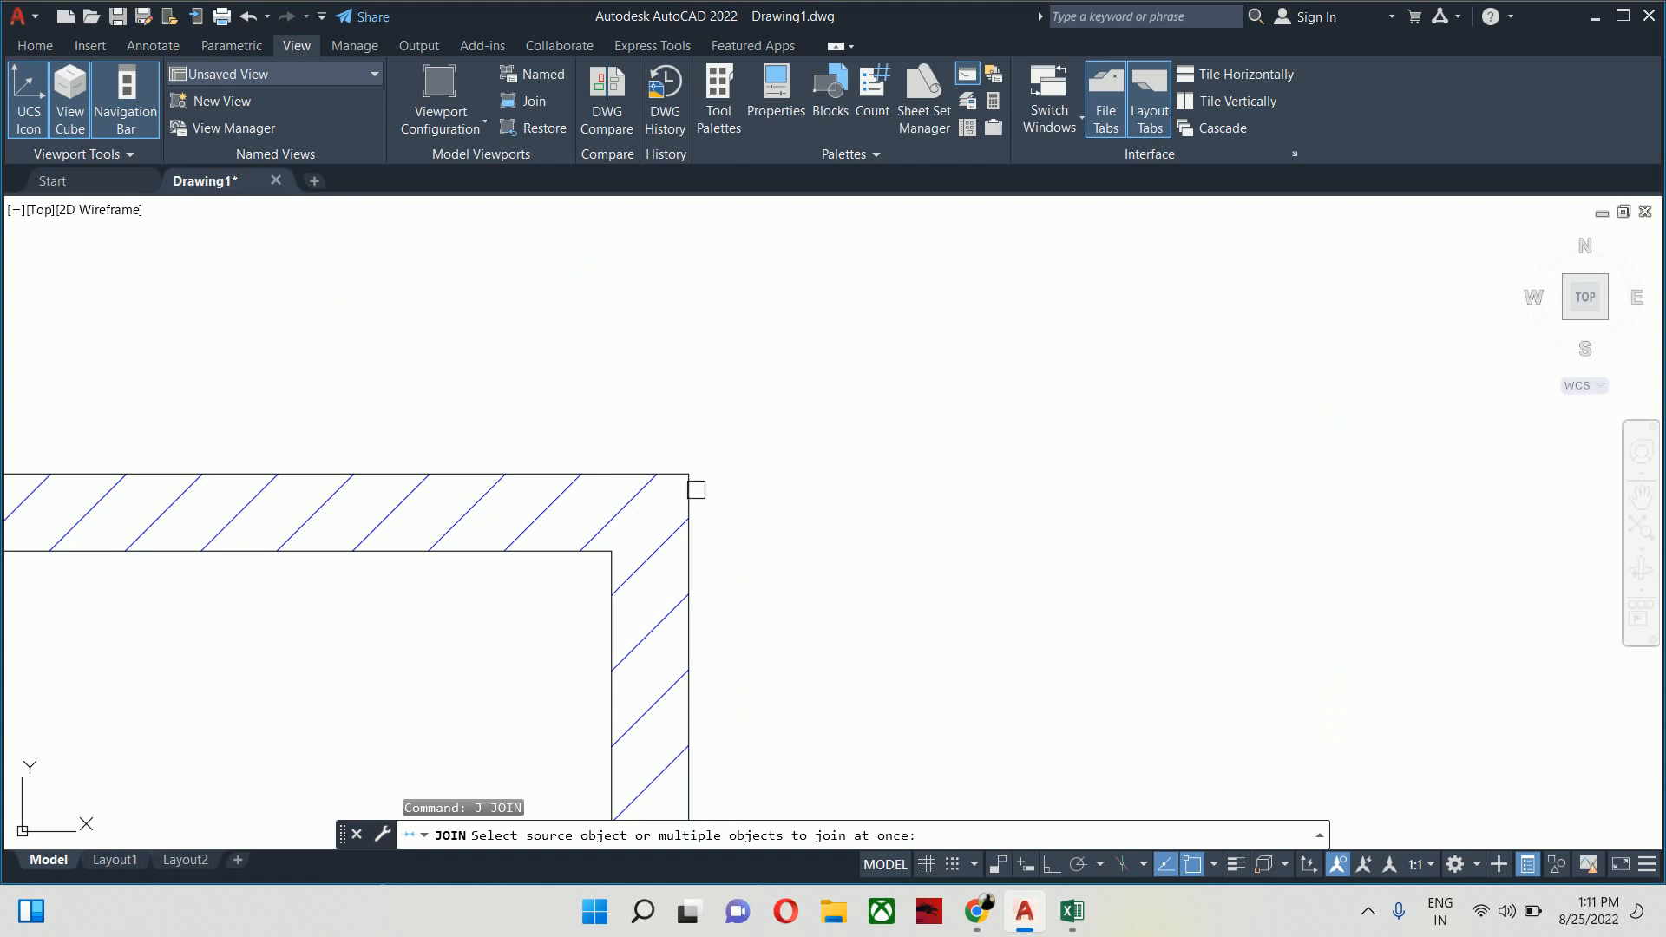
left_click(695, 489)
left_click(675, 469)
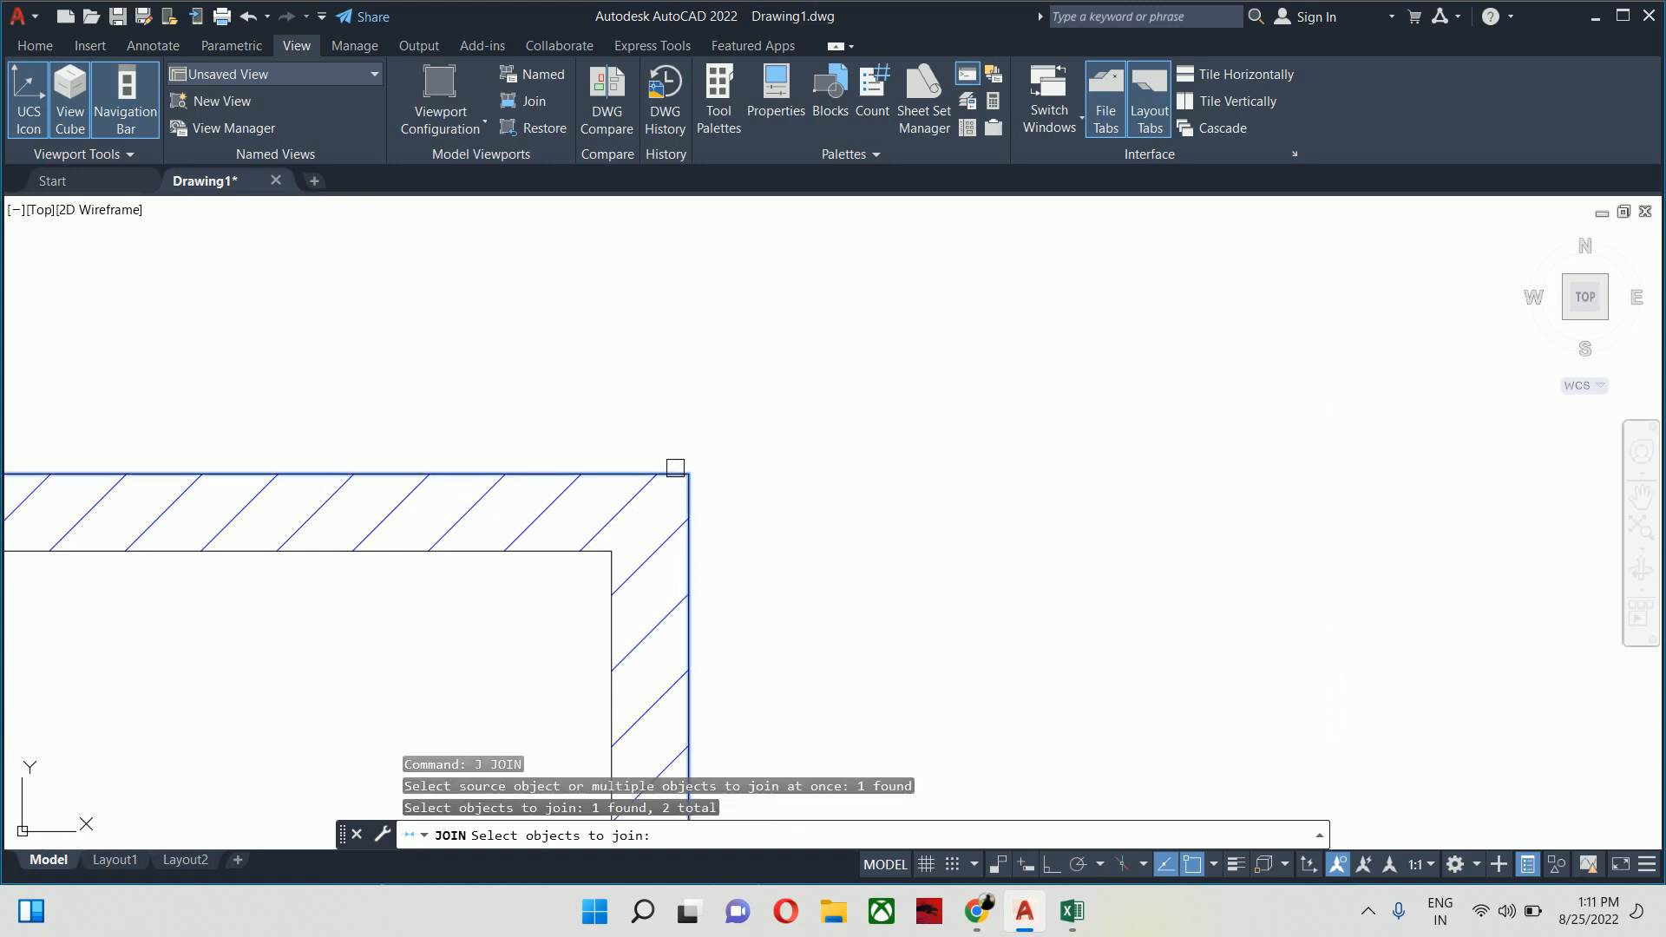
scroll(560, 395, "down", 5)
left_click_drag(559, 395, 667, 570)
scroll(310, 472, "up", 5)
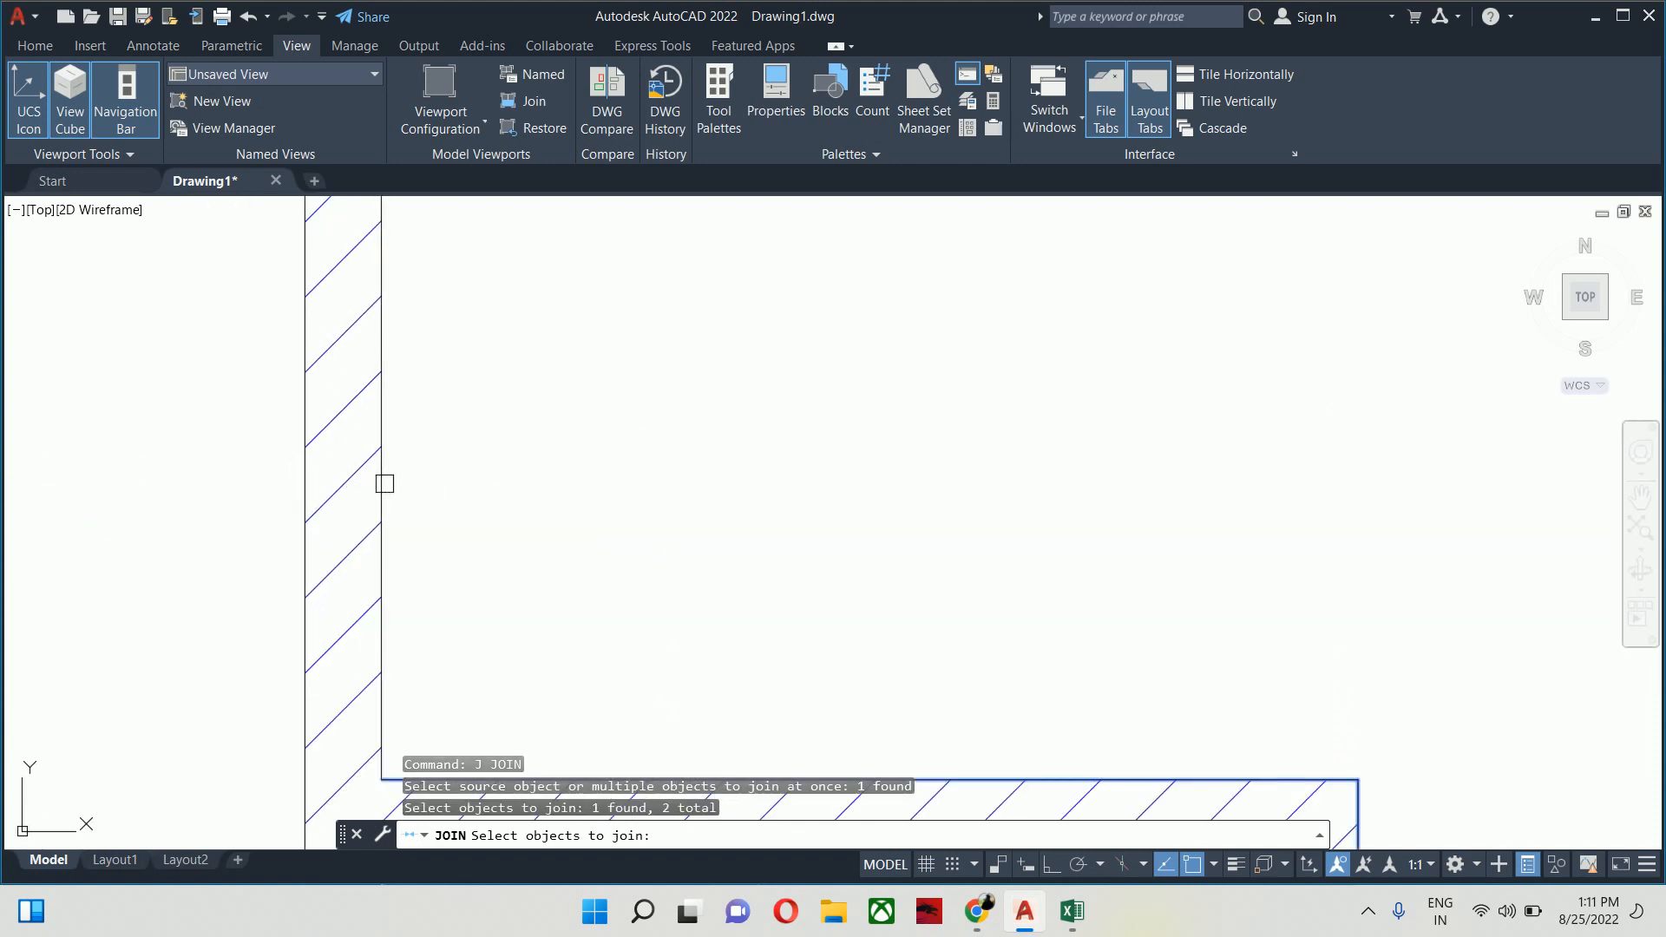
left_click(384, 483)
scroll(602, 468, "down", 5)
scroll(576, 655, "up", 6)
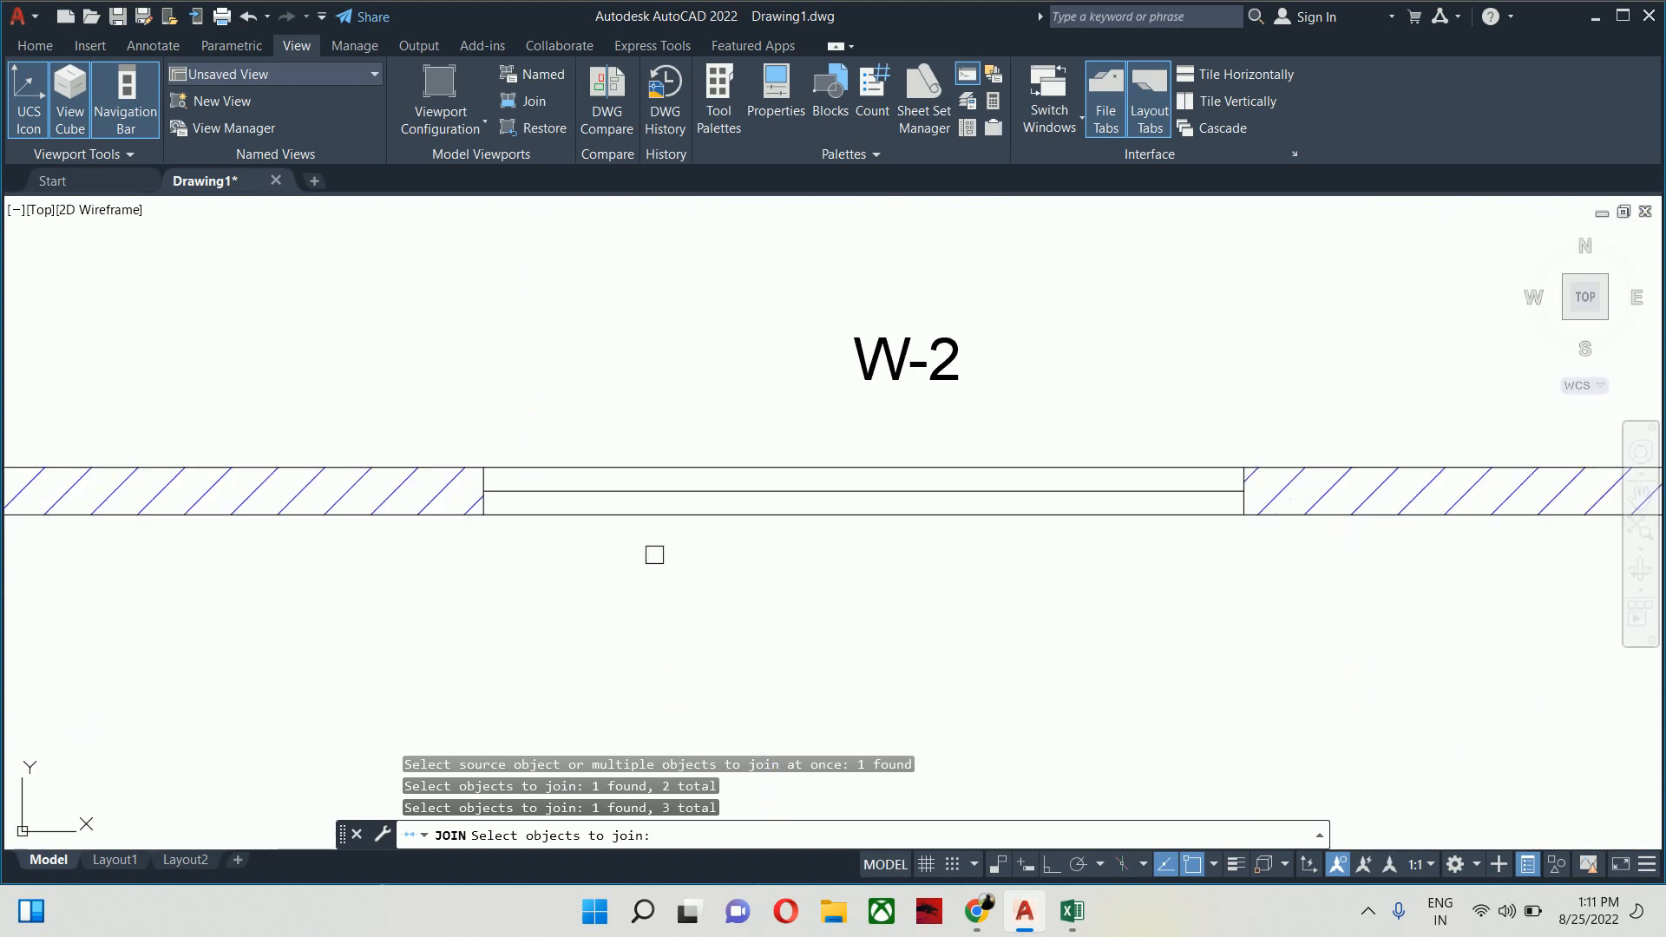
left_click(647, 516)
scroll(647, 521, "down", 5)
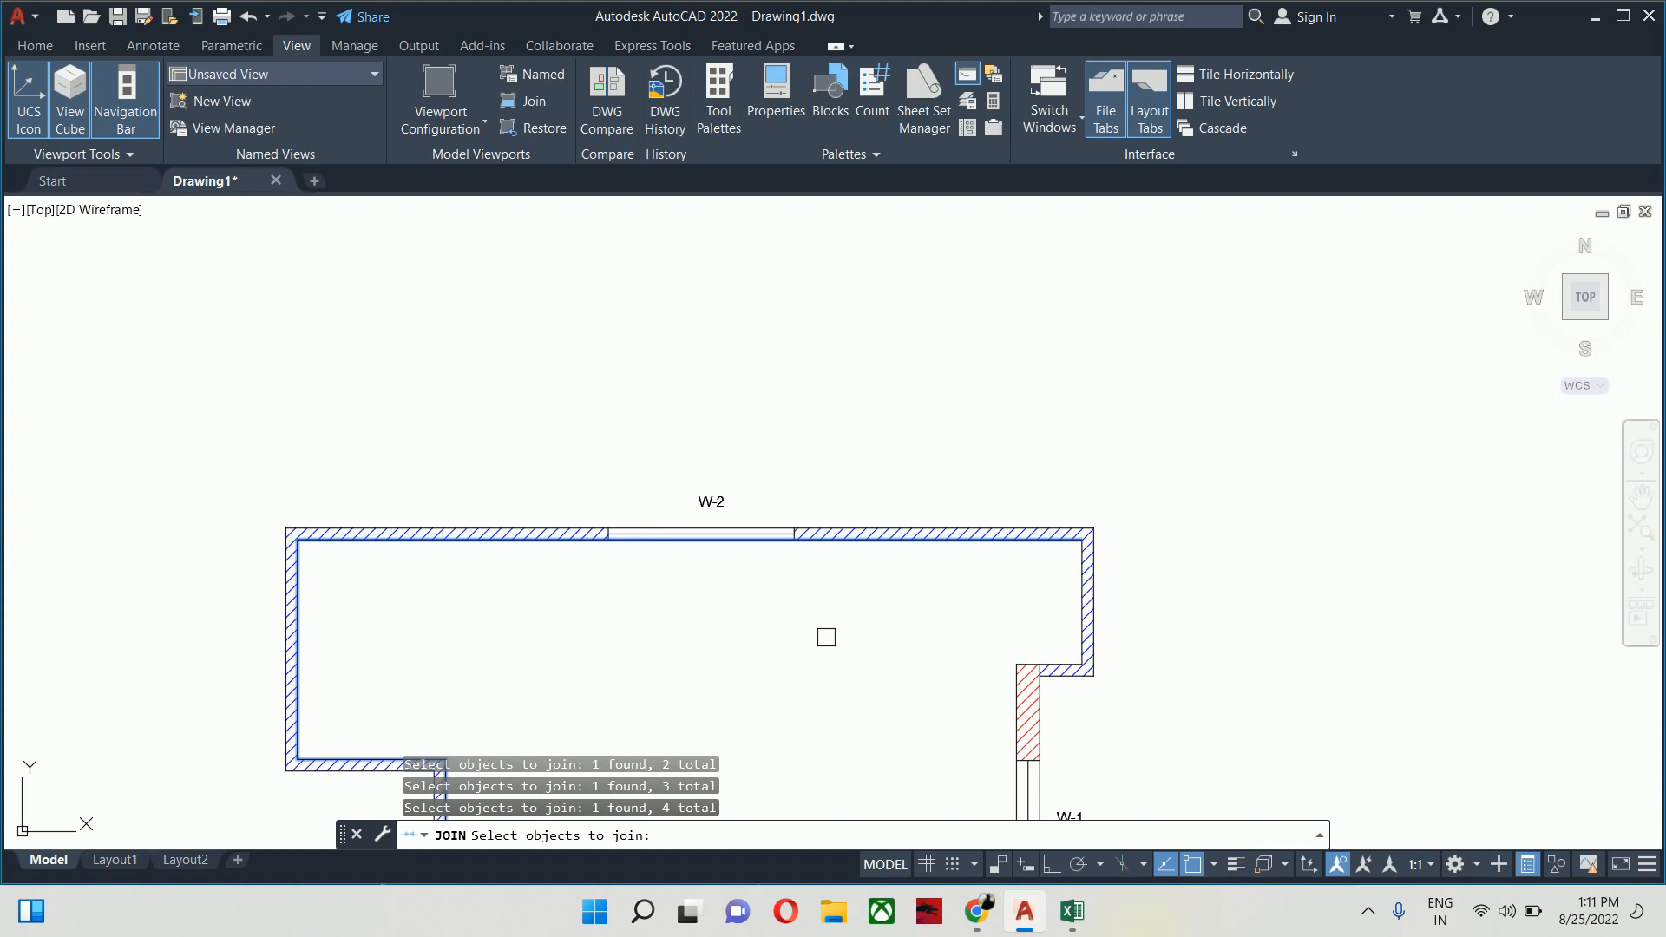
Add the two inner lines at the upper right-hand end to the Join selection and merge all selected lines into one polyline
left_click_drag(826, 637, 631, 637)
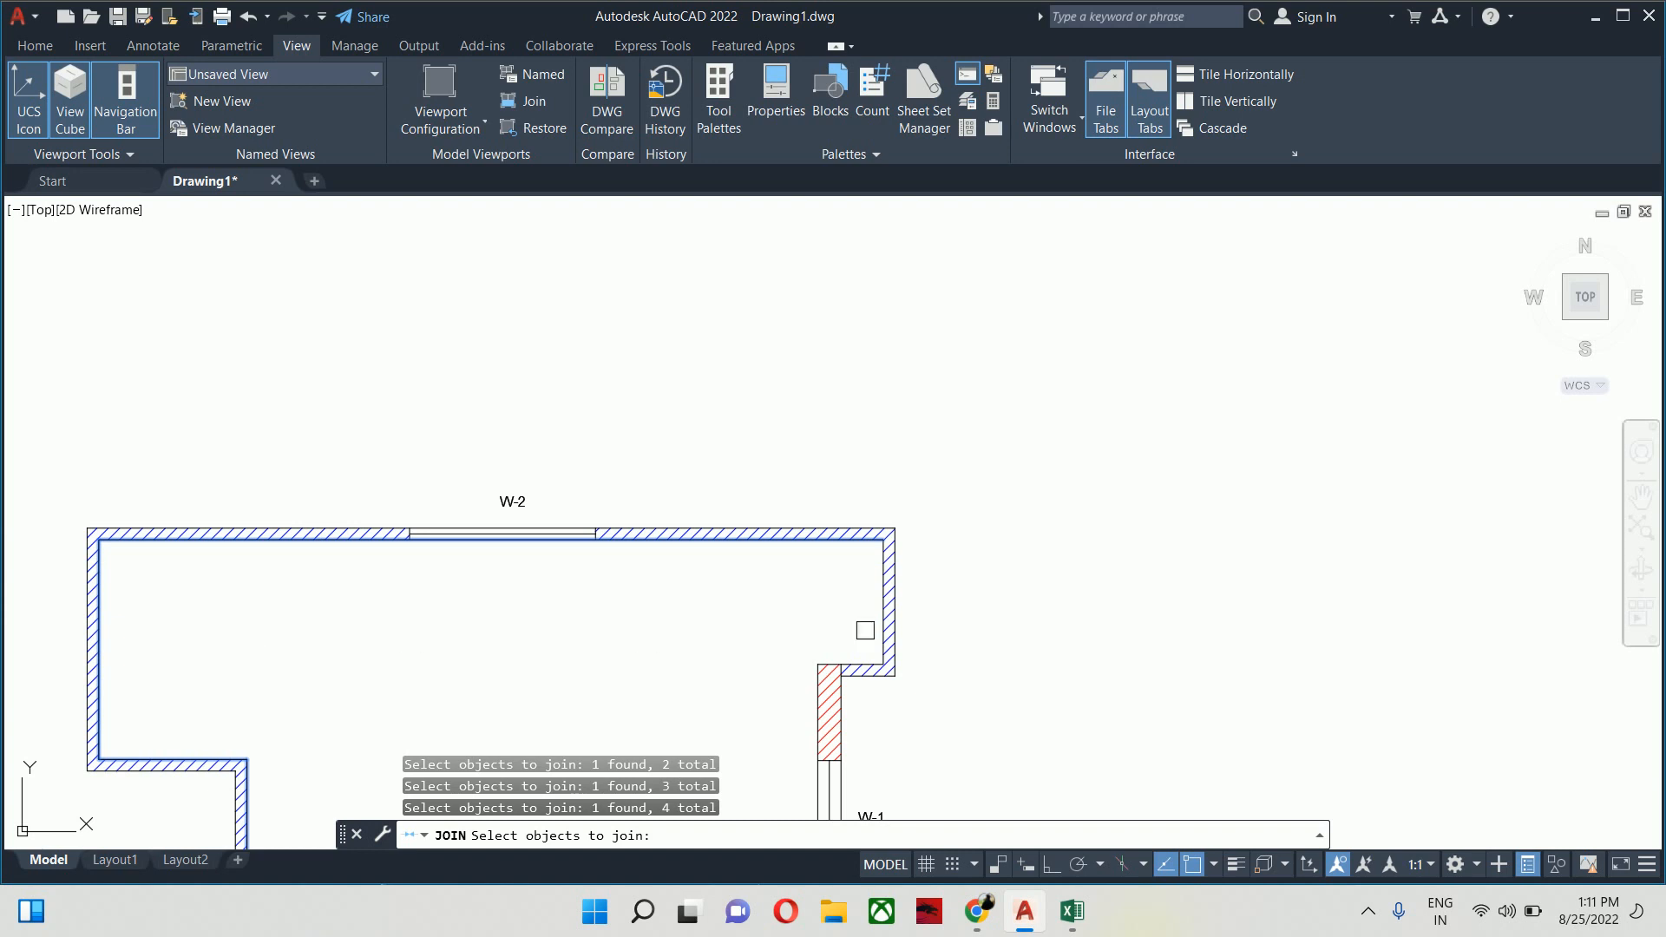
scroll(890, 597, "up", 6)
left_click(851, 492)
scroll(757, 617, "down", 2)
left_click_drag(756, 617, 690, 302)
scroll(692, 417, "up", 4)
left_click(798, 507)
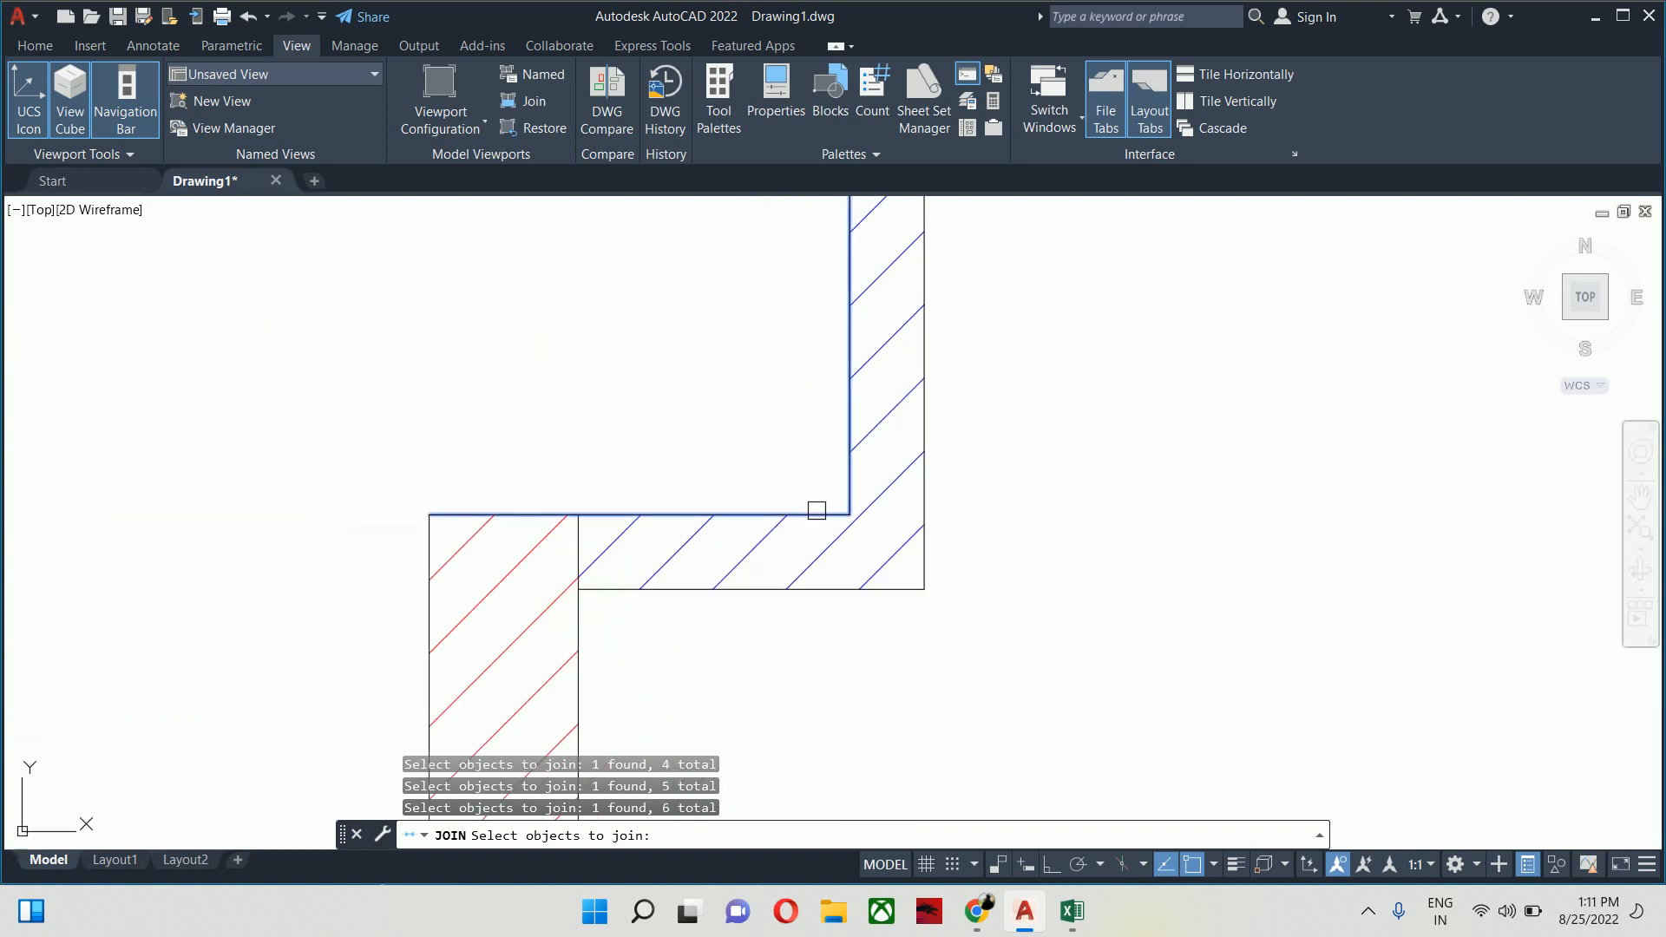
key("Return")
Check that the partition wall's inner outline is a single polyline by selecting it, and clear the selection
scroll(737, 364, "down", 4)
scroll(733, 345, "up", 3)
left_click(733, 345)
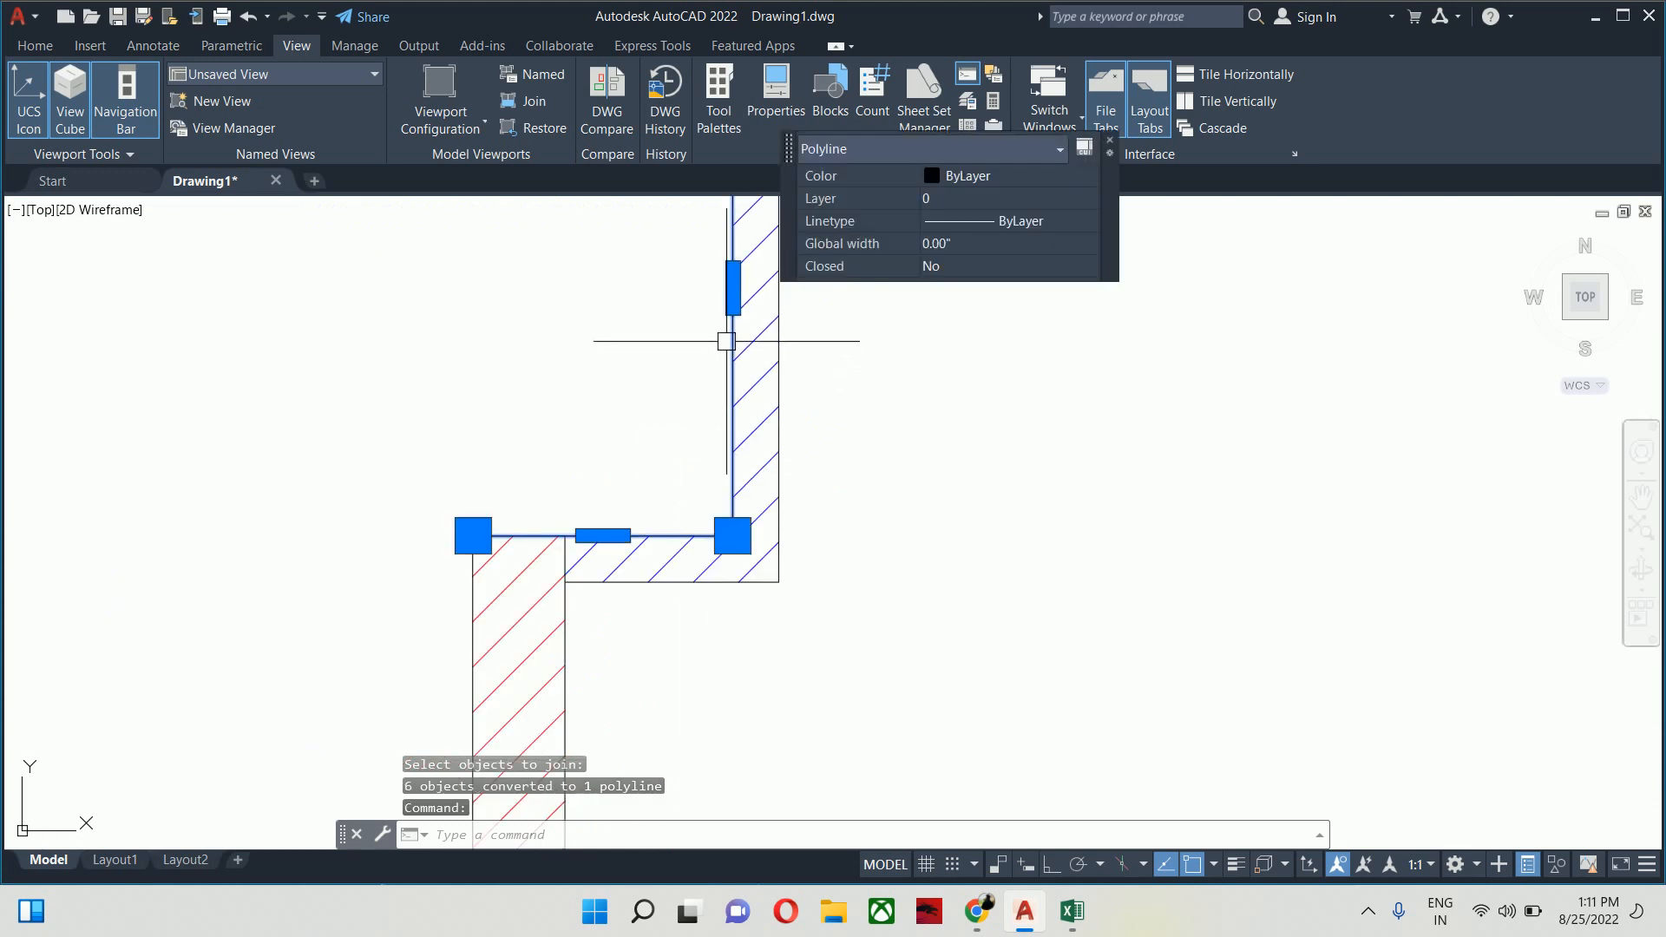
scroll(725, 337, "down", 5)
left_click_drag(633, 372, 706, 502)
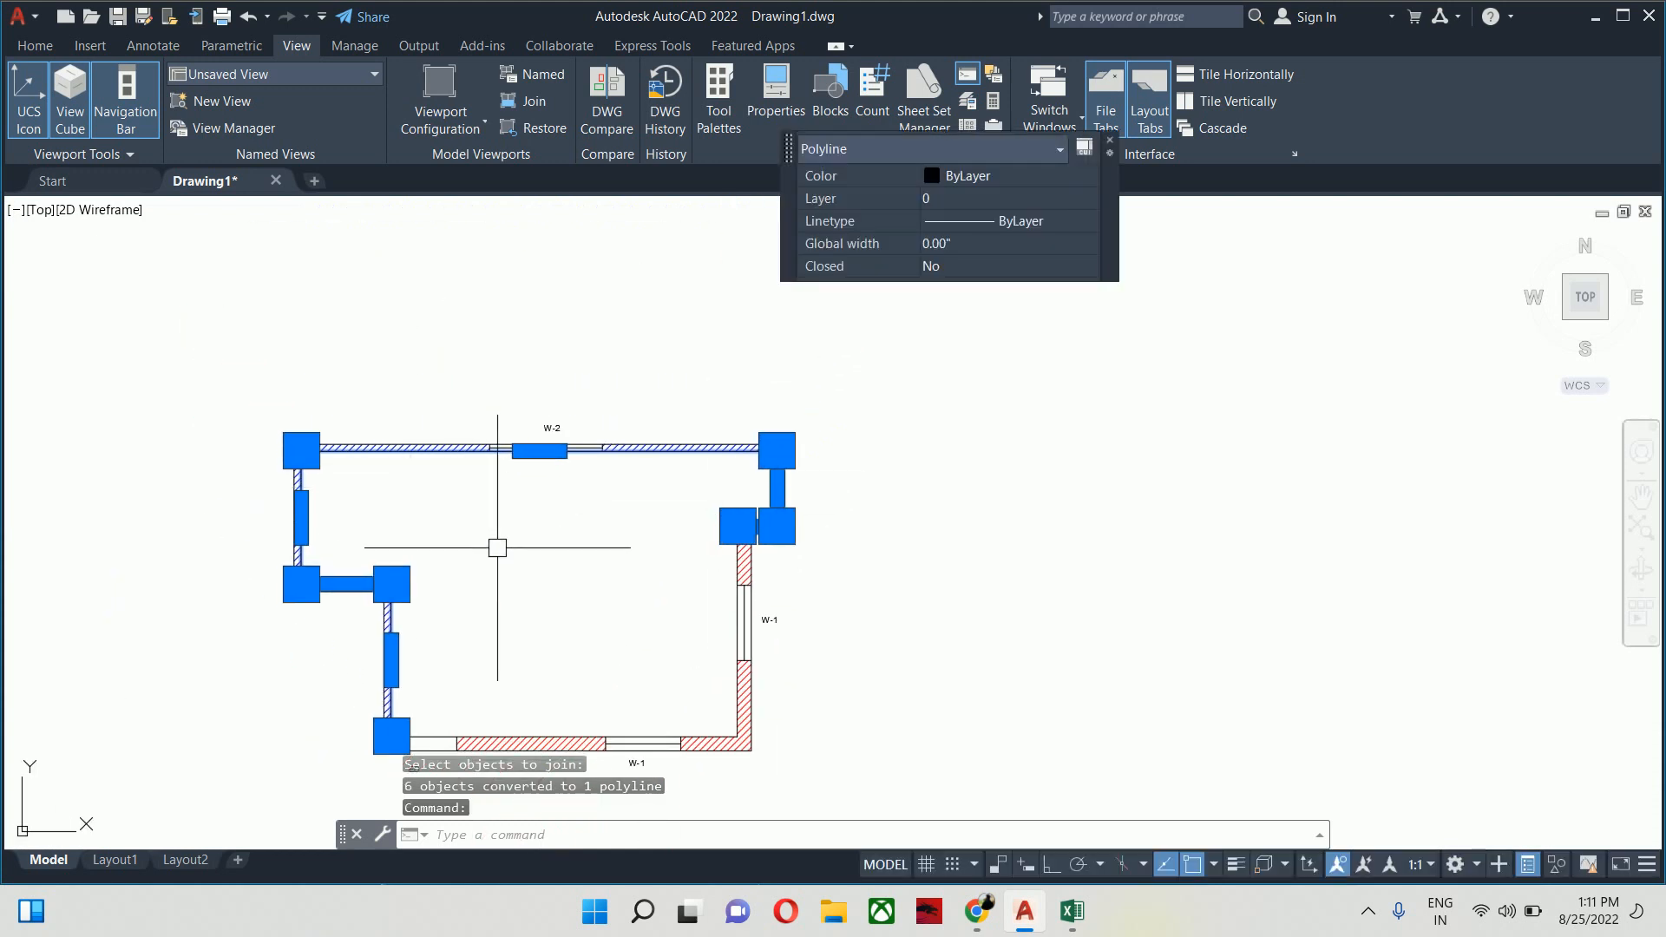
key("Escape")
key("Escape")
Stretch the red hatch's upper edge down to the thin wall's lower line, aligning its corners with both faces of the thick wall
scroll(617, 565, "up", 6)
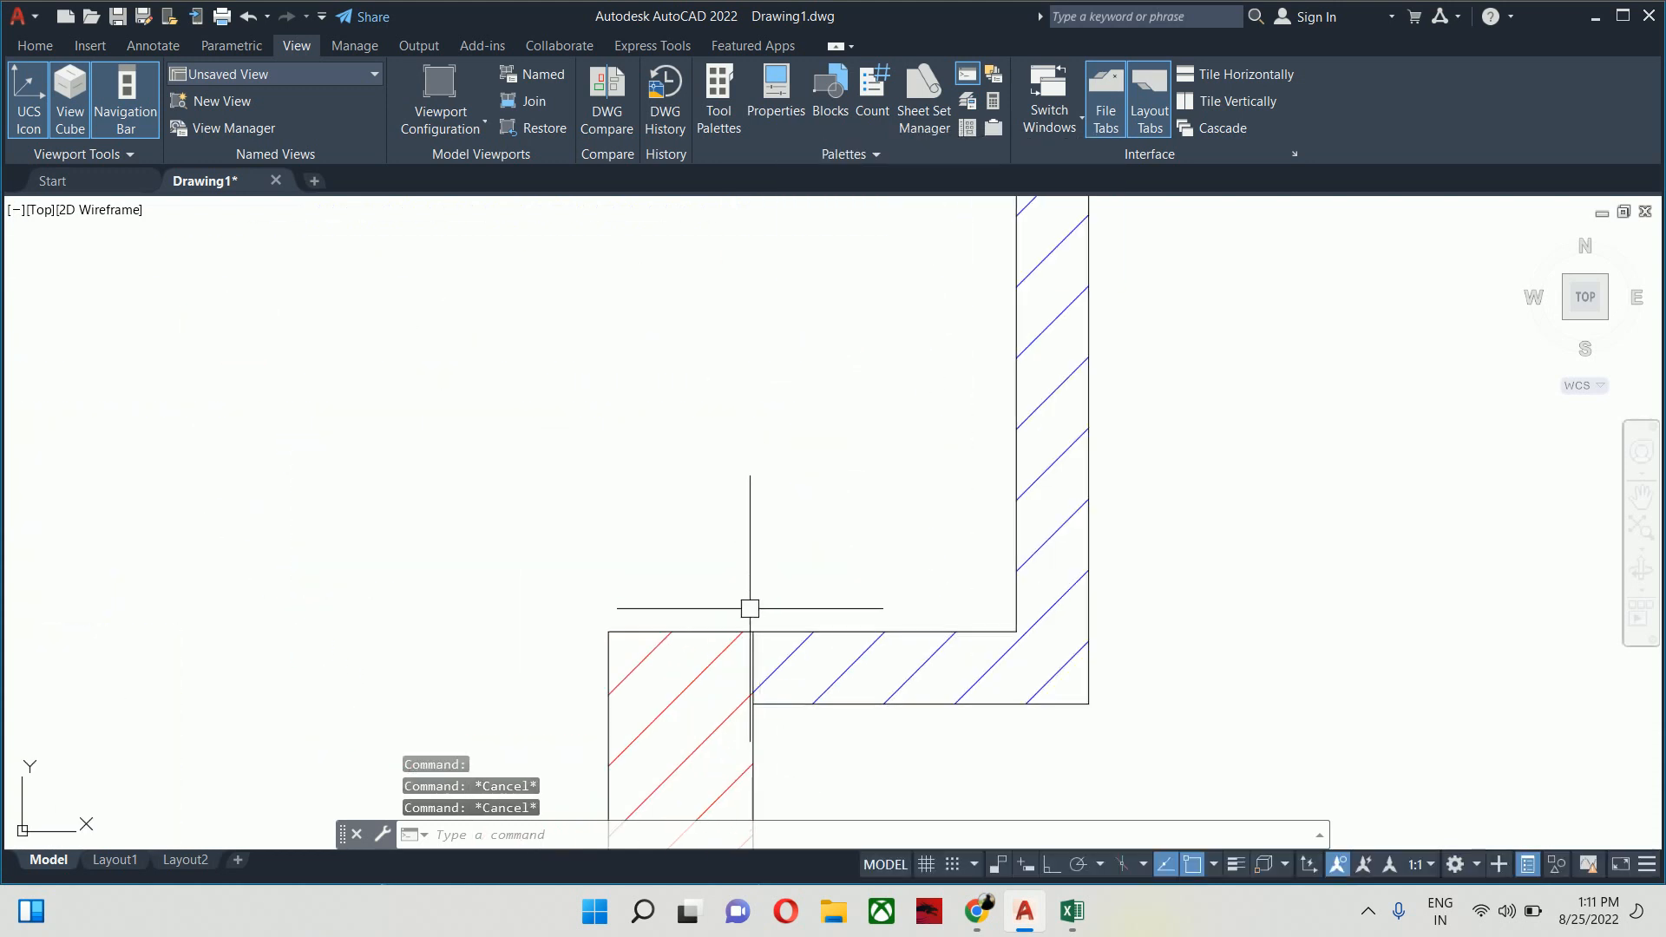
left_click(746, 445)
left_click(721, 434)
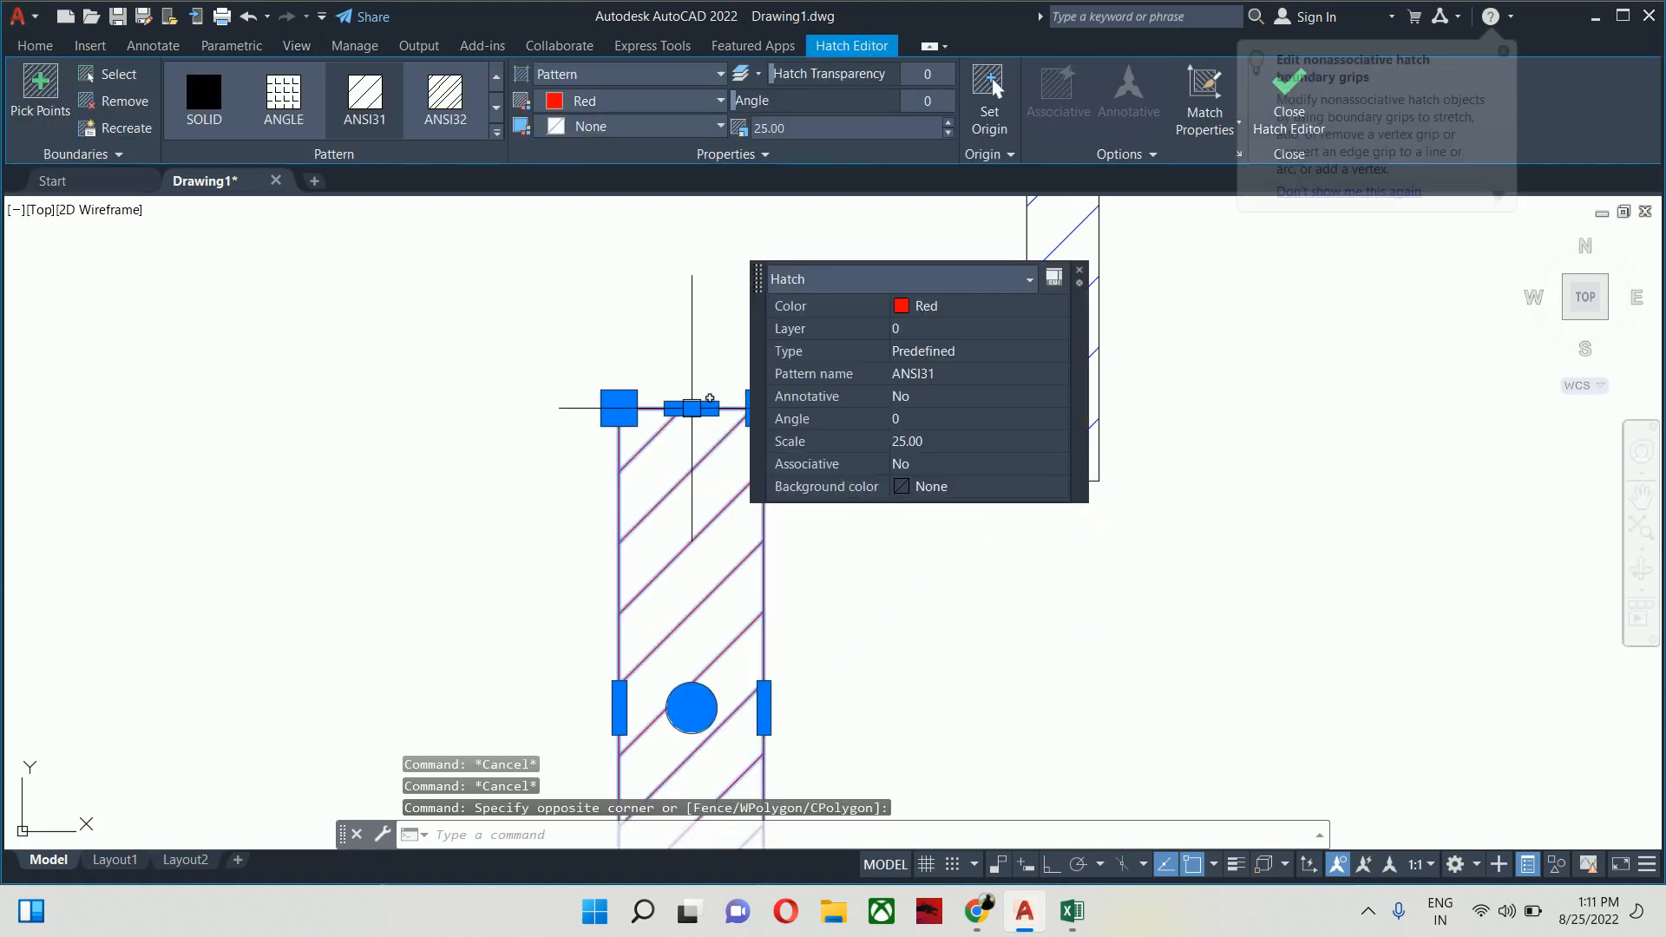
left_click(692, 408)
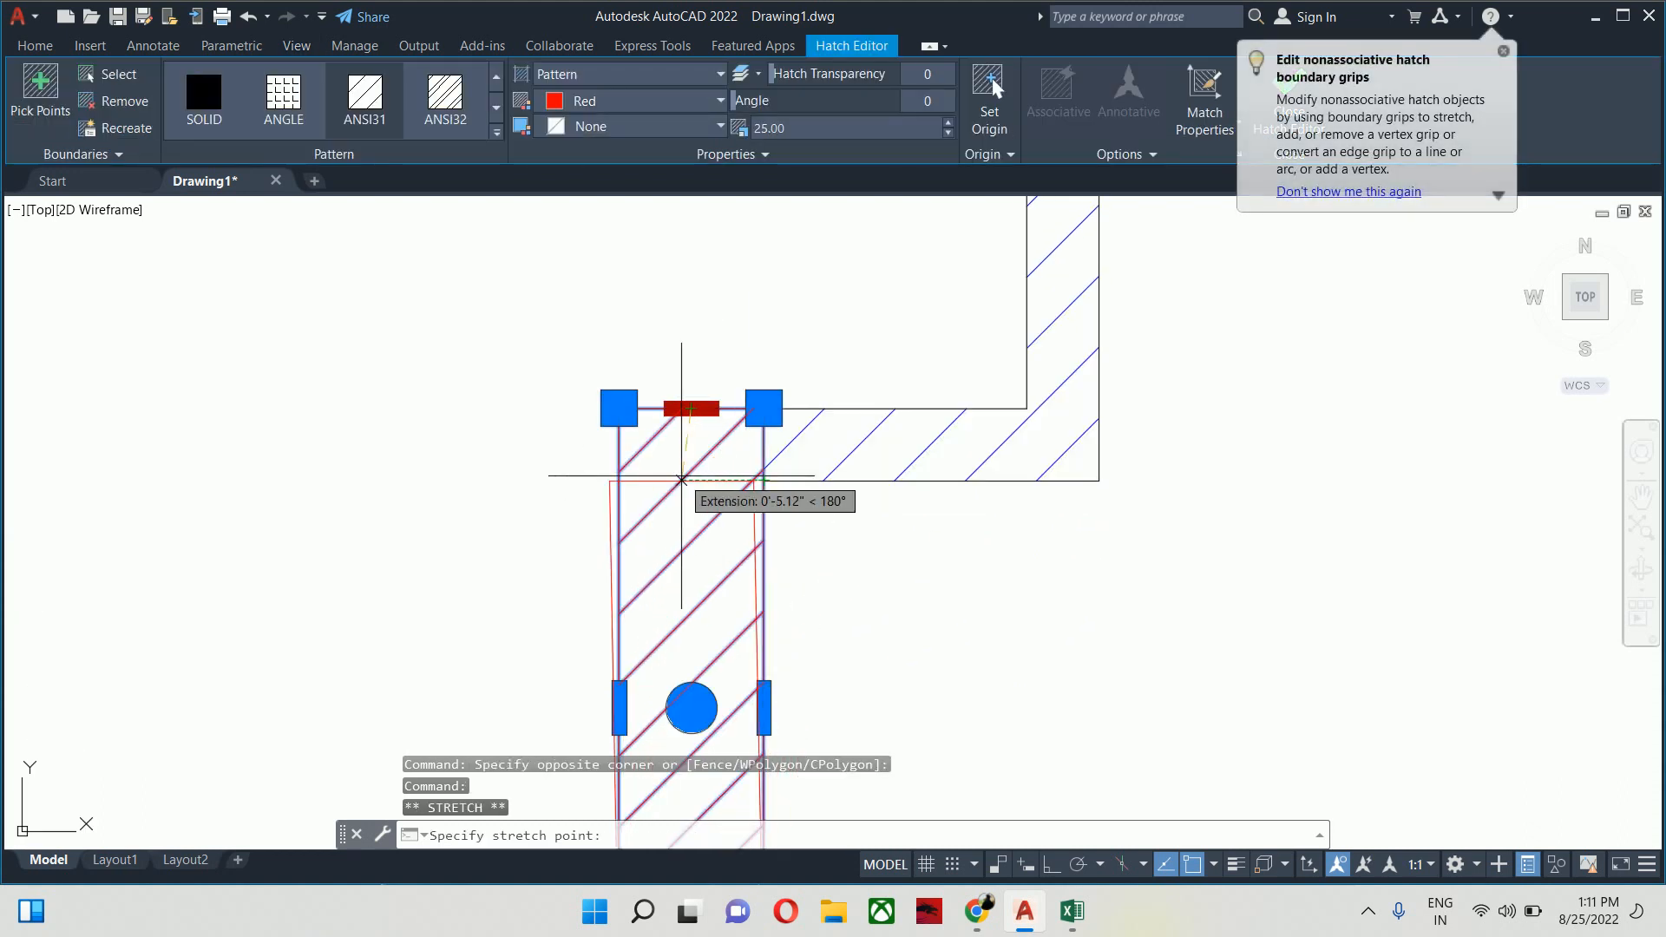
left_click(681, 479)
scroll(743, 491, "up", 4)
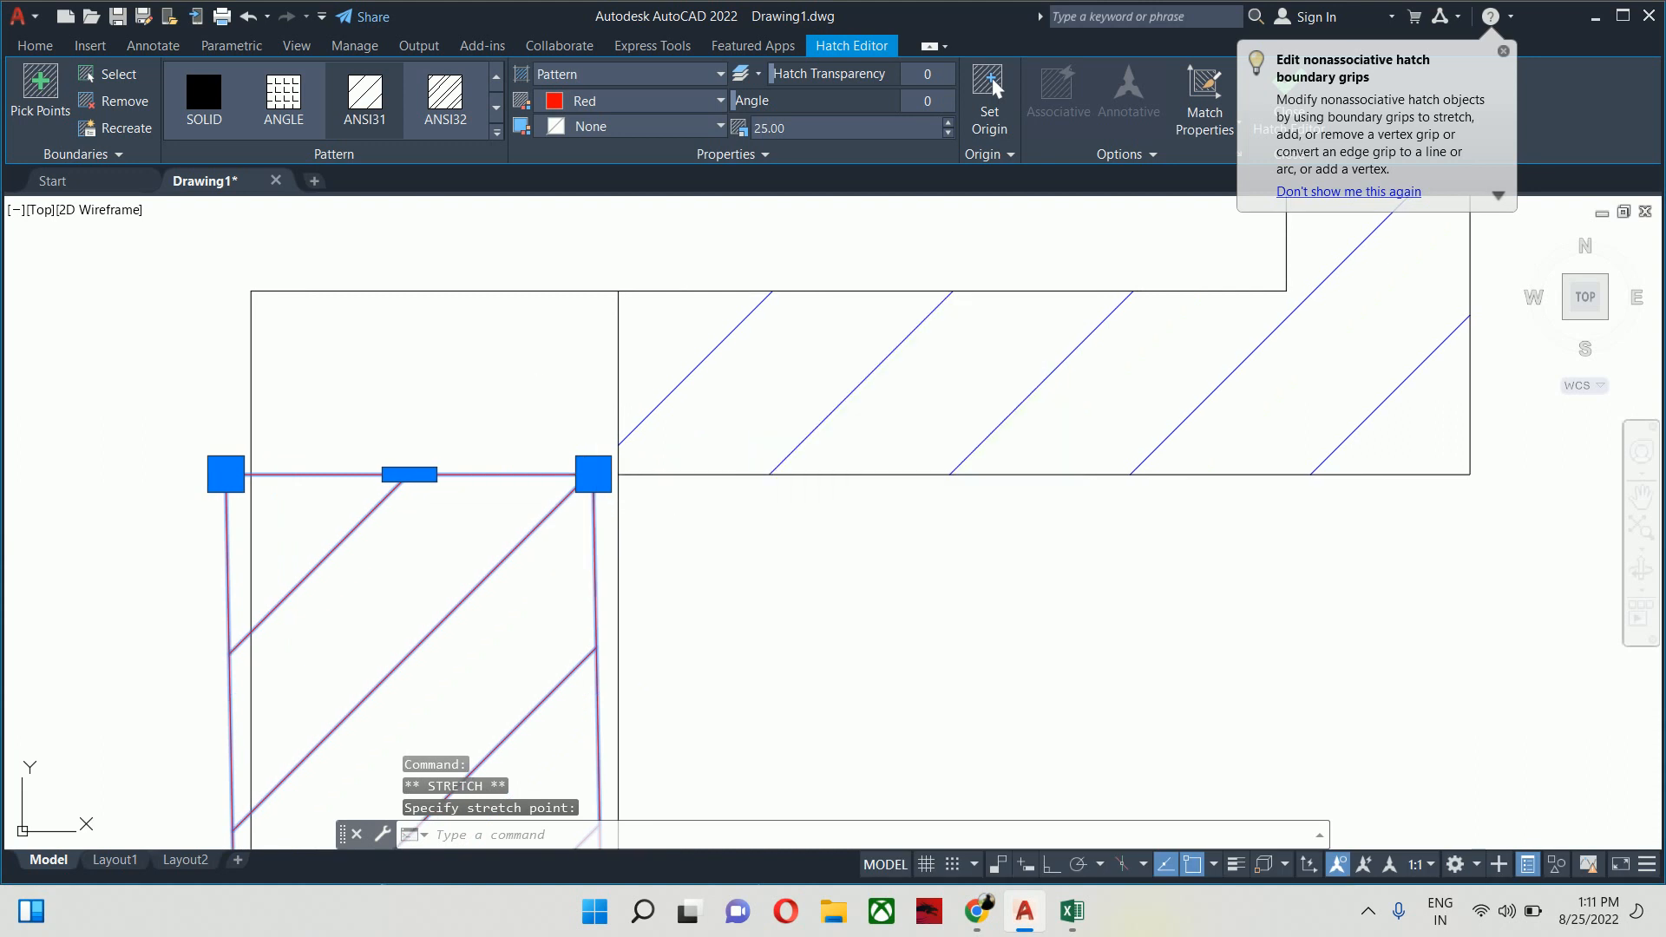
left_click(593, 474)
left_click(618, 474)
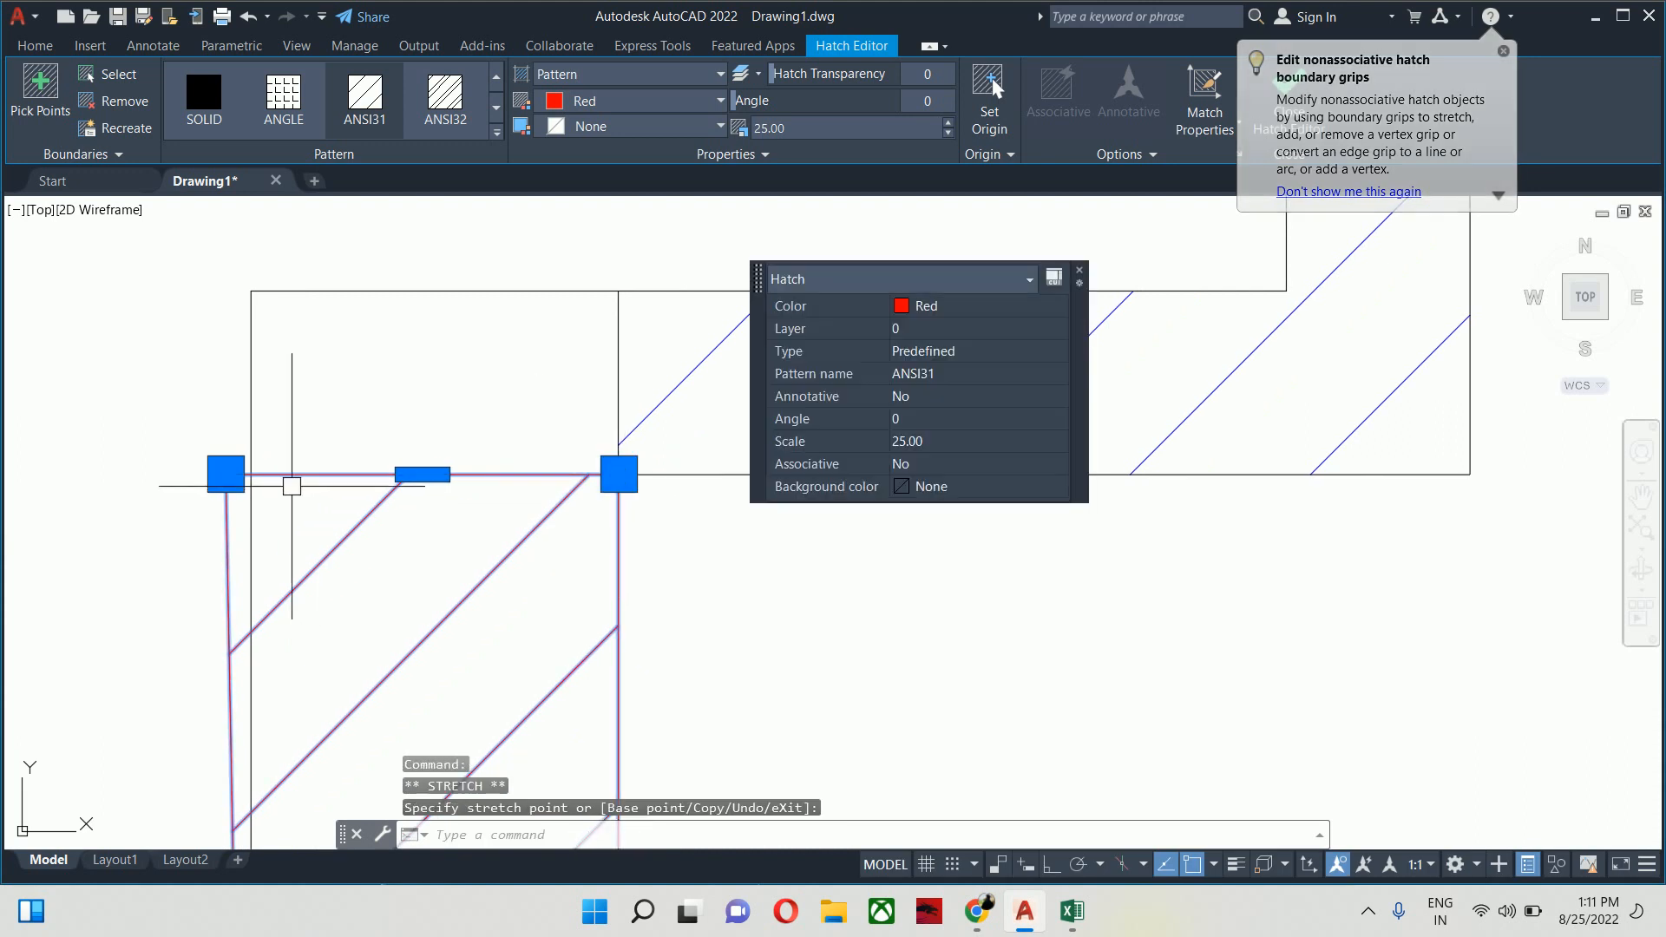
left_click(226, 474)
left_click(251, 474)
key("Escape")
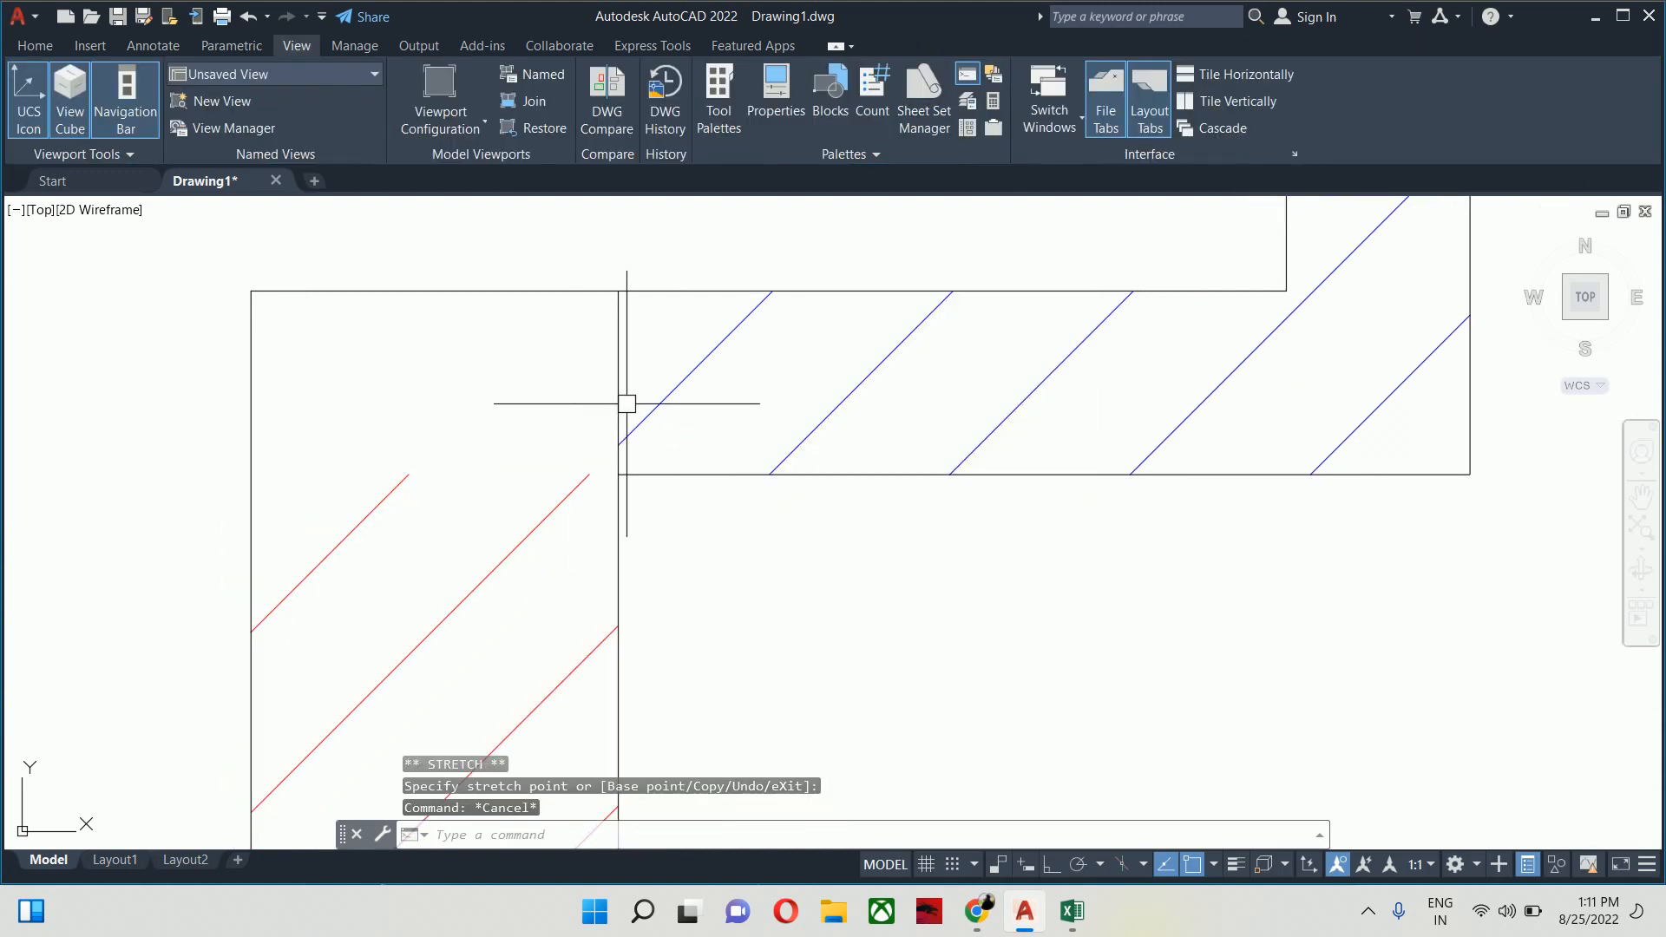
Stretch the blue hatch's end across the thick wall's head to its inner face, filling the corner
left_click(675, 402)
left_click(619, 381)
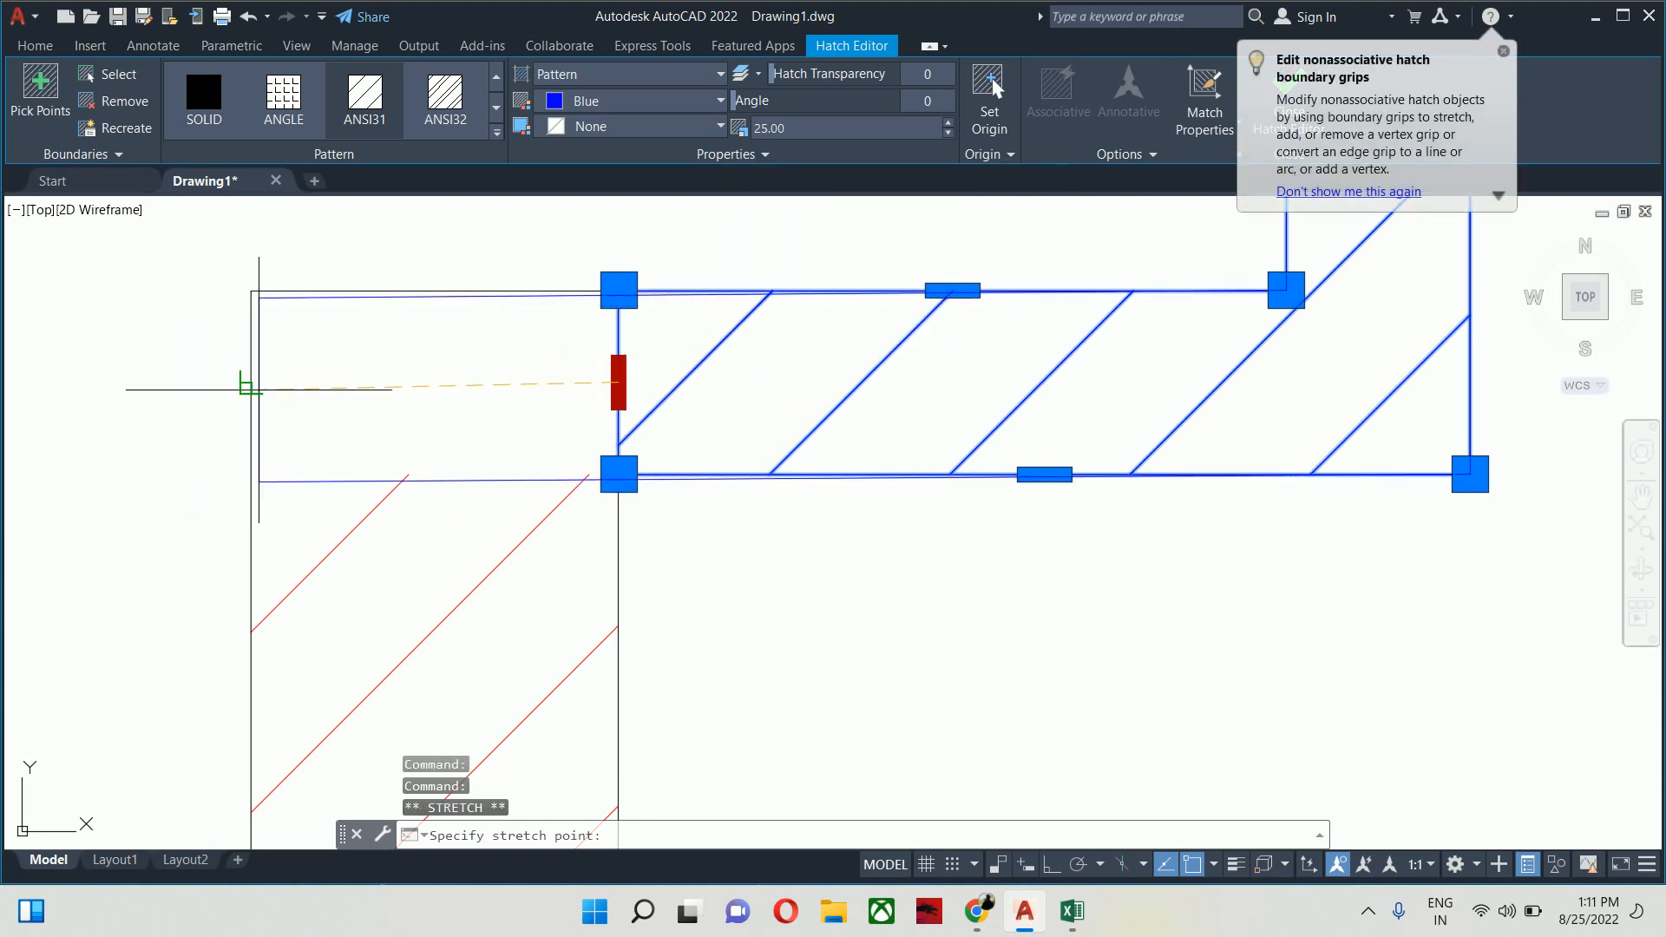
left_click(251, 383)
key("Escape")
key("Escape")
scroll(618, 409, "down", 6)
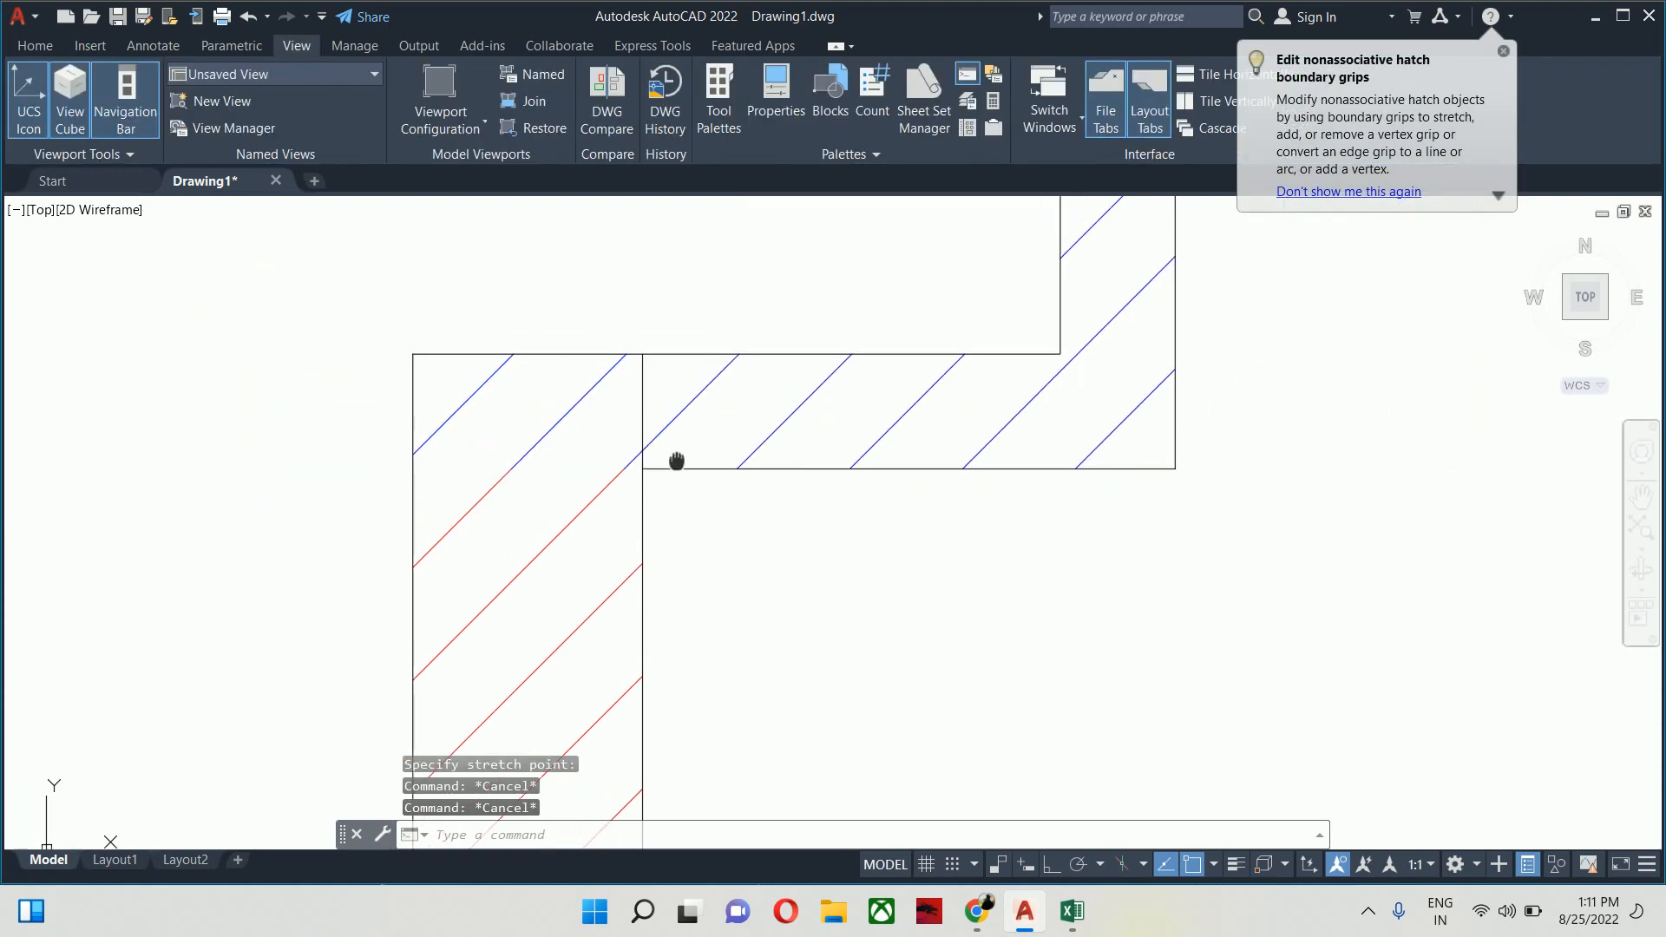
scroll(679, 461, "down", 5)
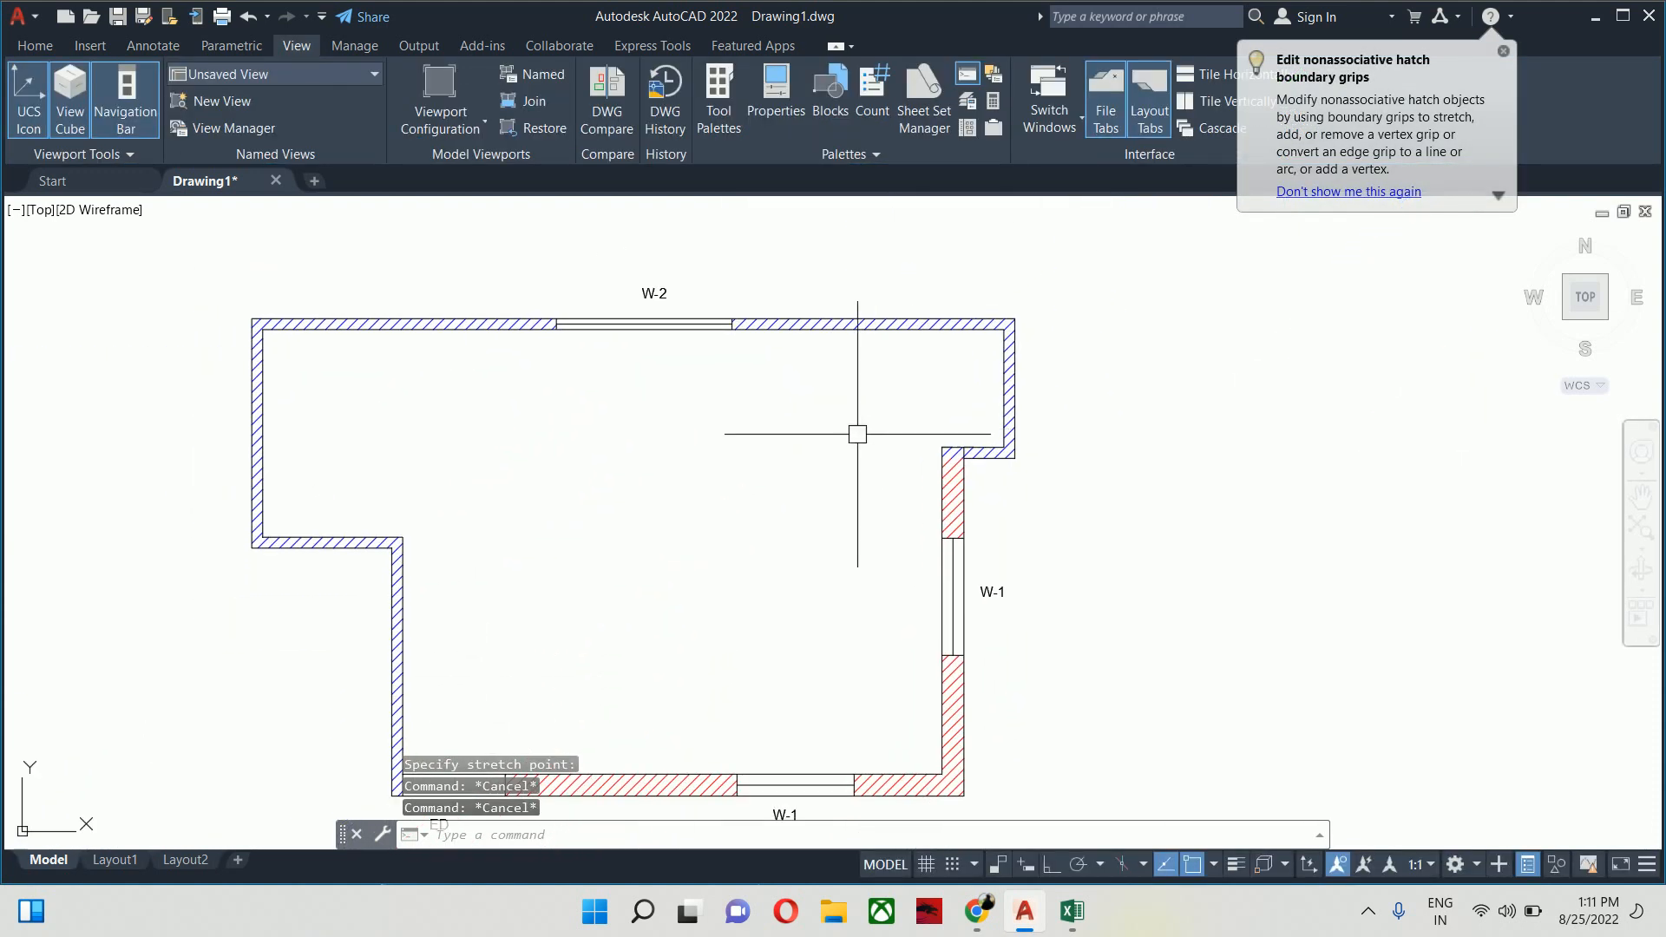
left_click_drag(794, 459, 781, 373)
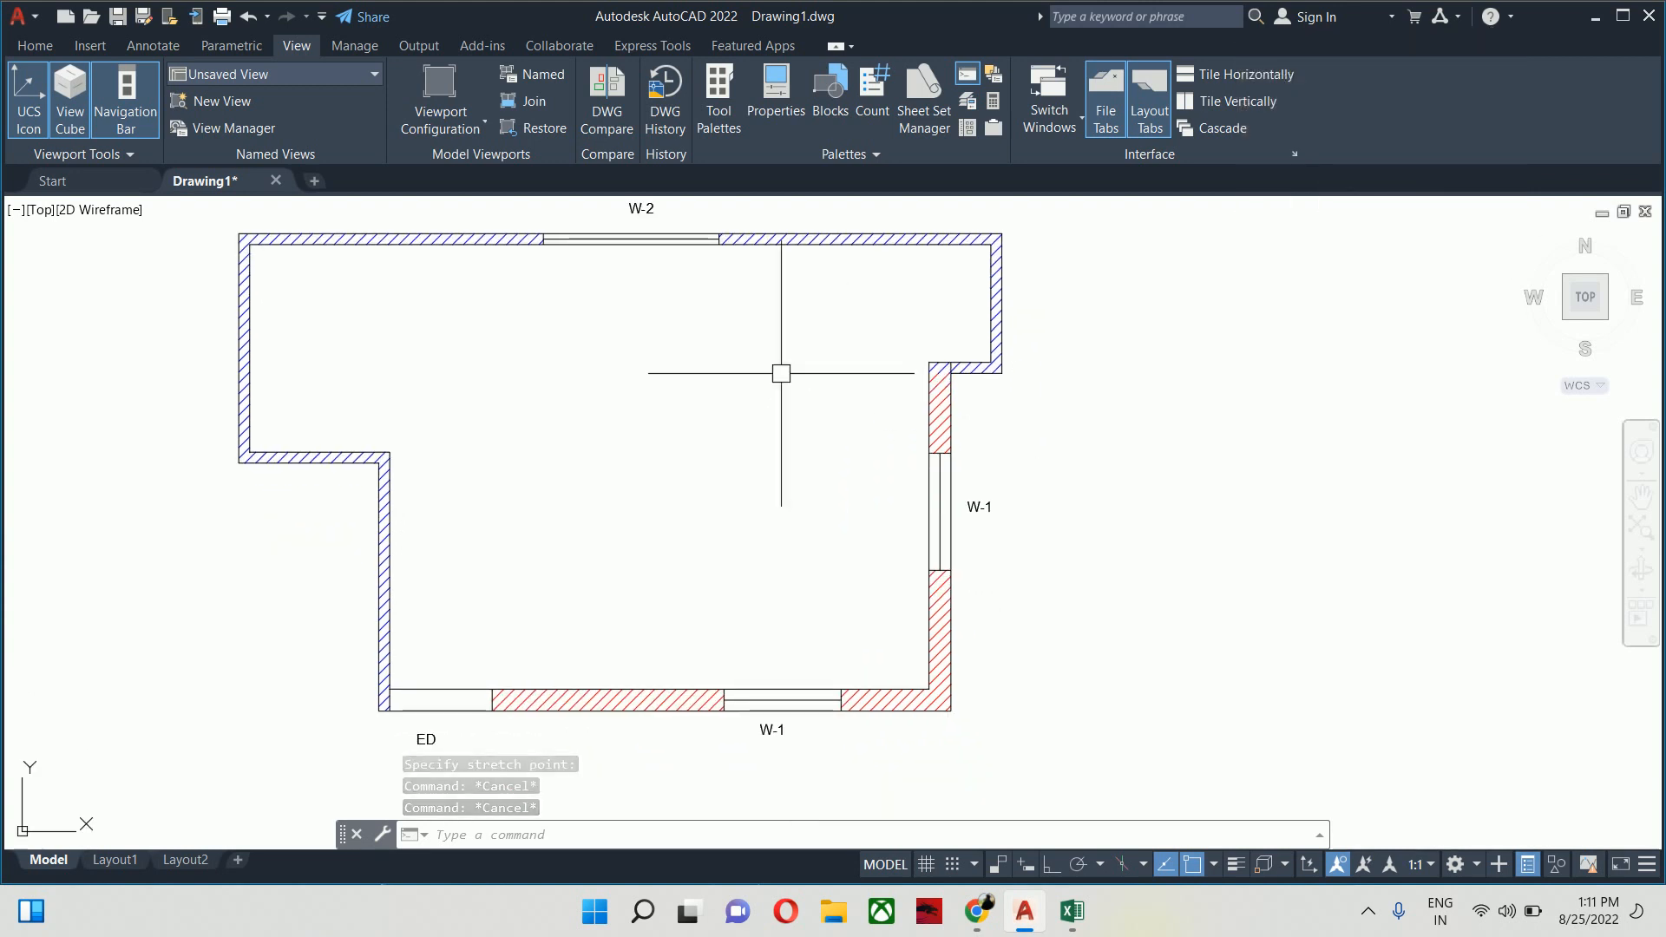
key("Escape")
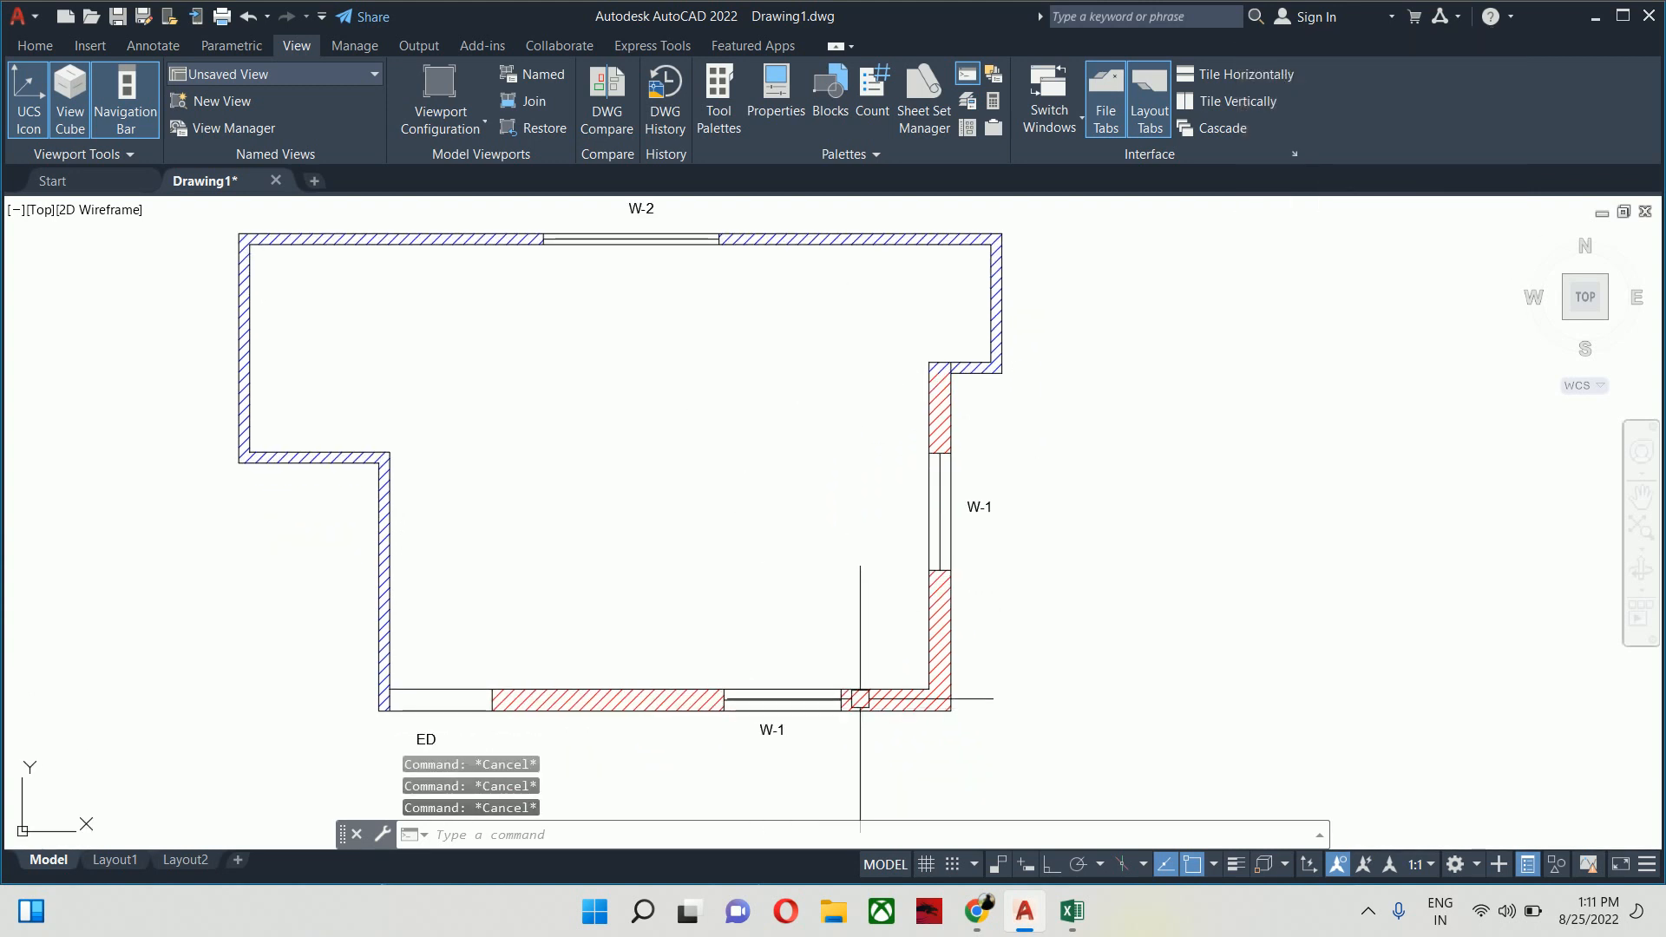
Join the main wall's lower and right-hand inner lines into one polyline and check it by selecting it
type("j")
key("Return")
scroll(859, 703, "up", 3)
left_click(748, 671)
scroll(844, 587, "up", 4)
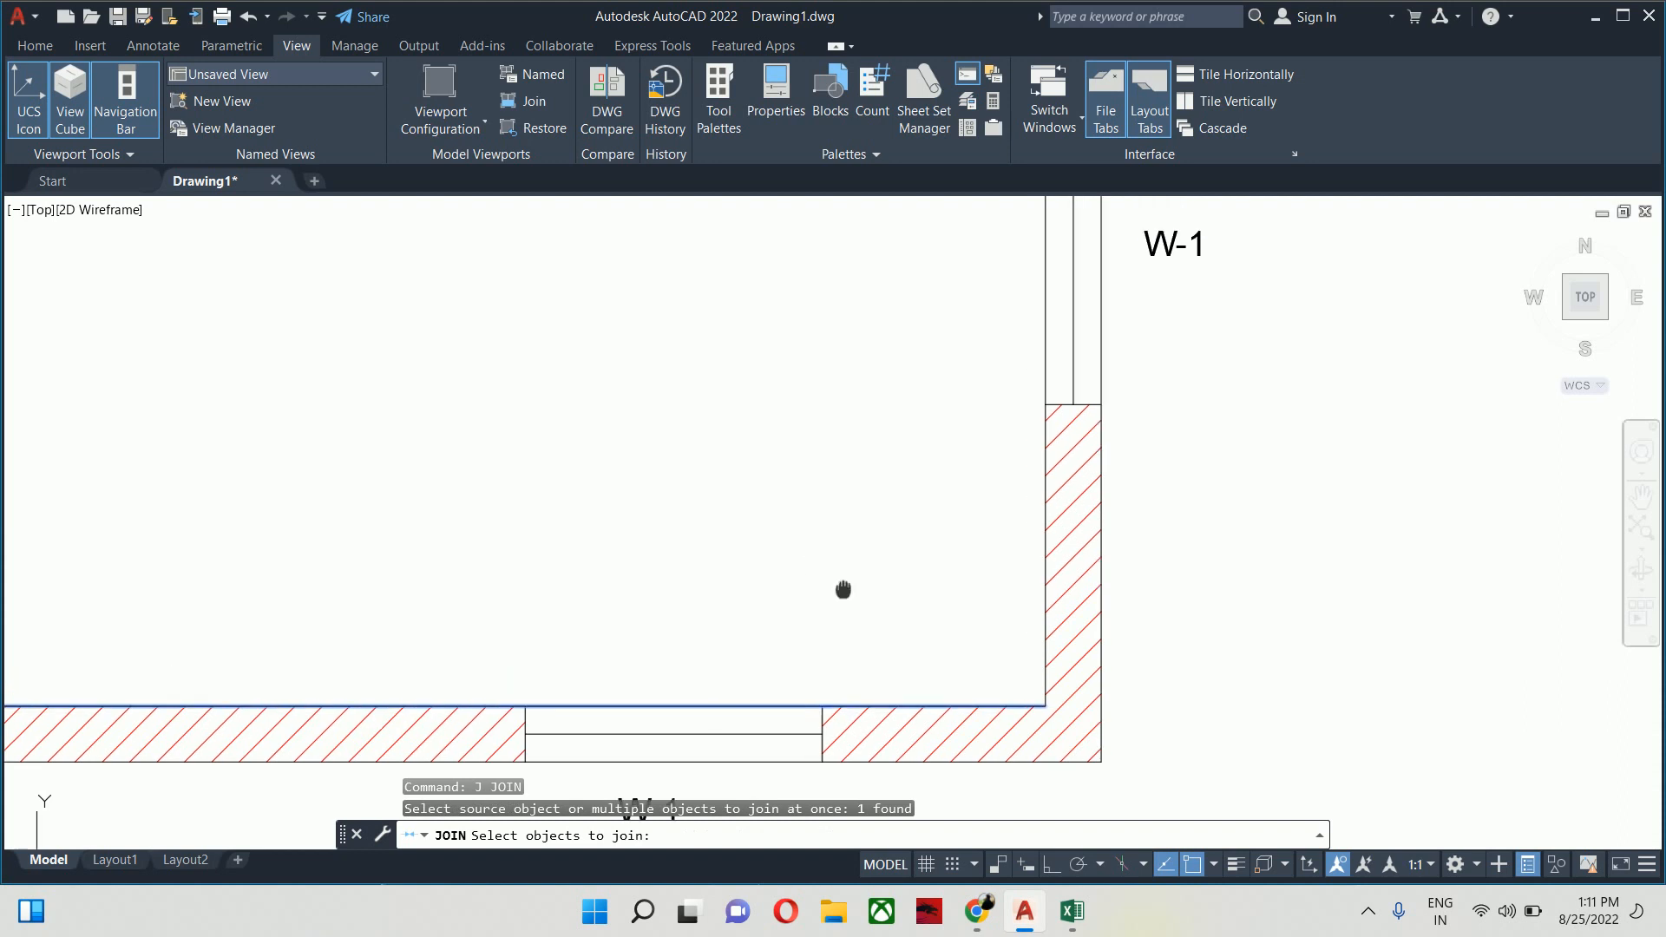
left_click(999, 480)
scroll(945, 445, "down", 5)
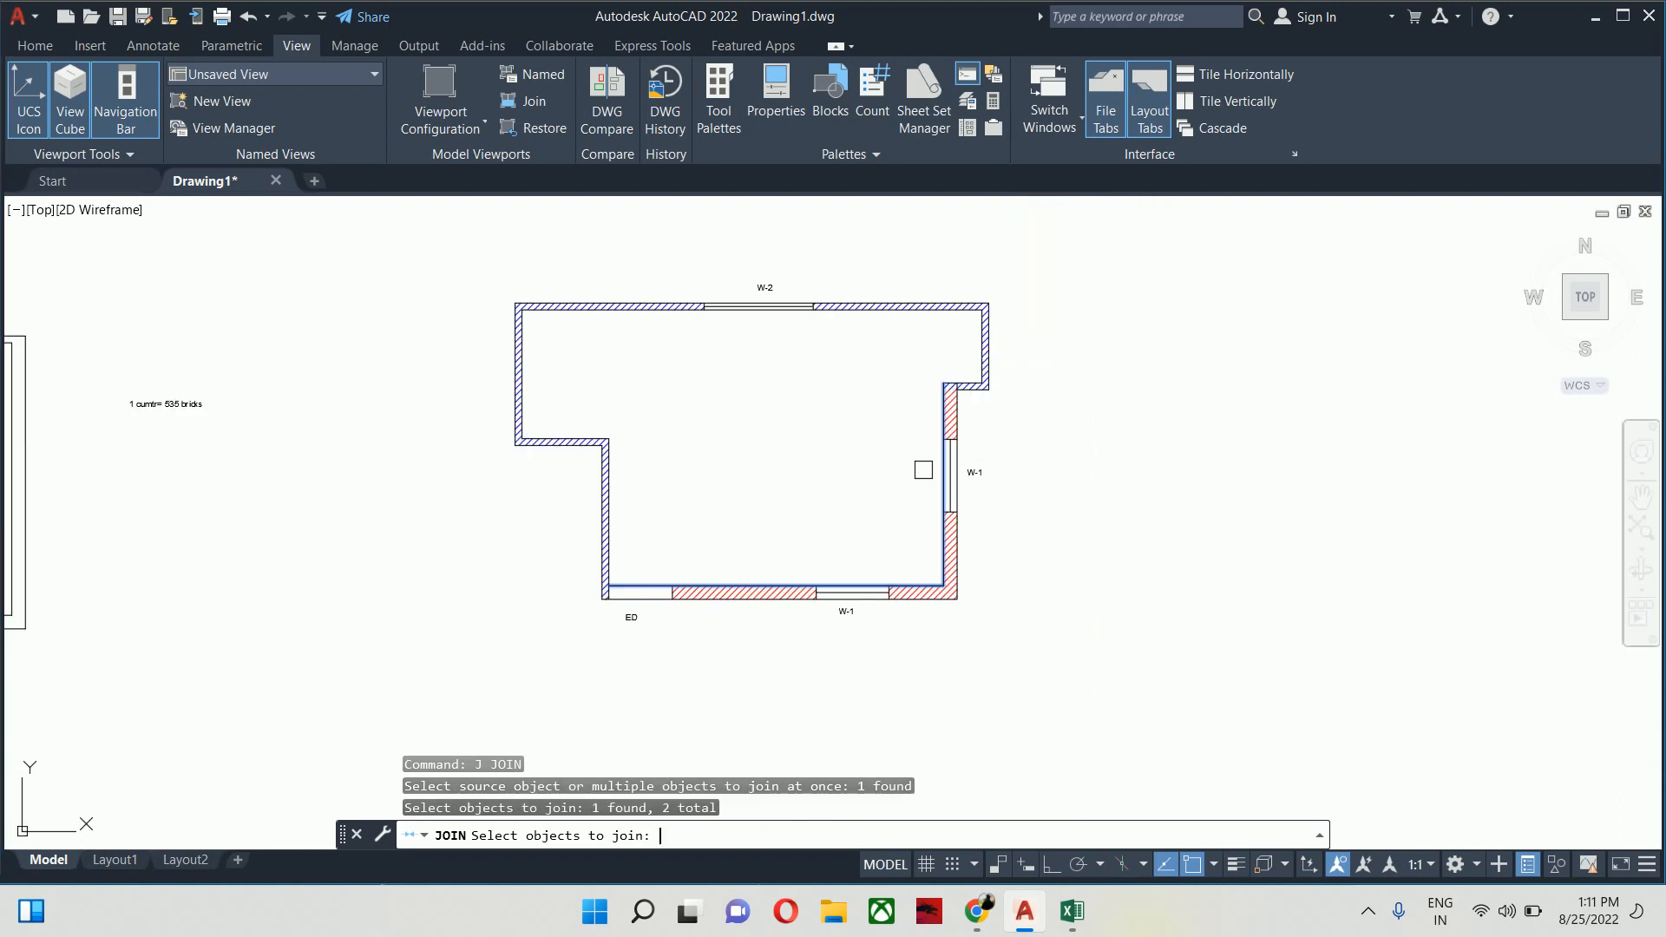
key("Return")
key("Escape")
left_click(943, 483)
key("Escape")
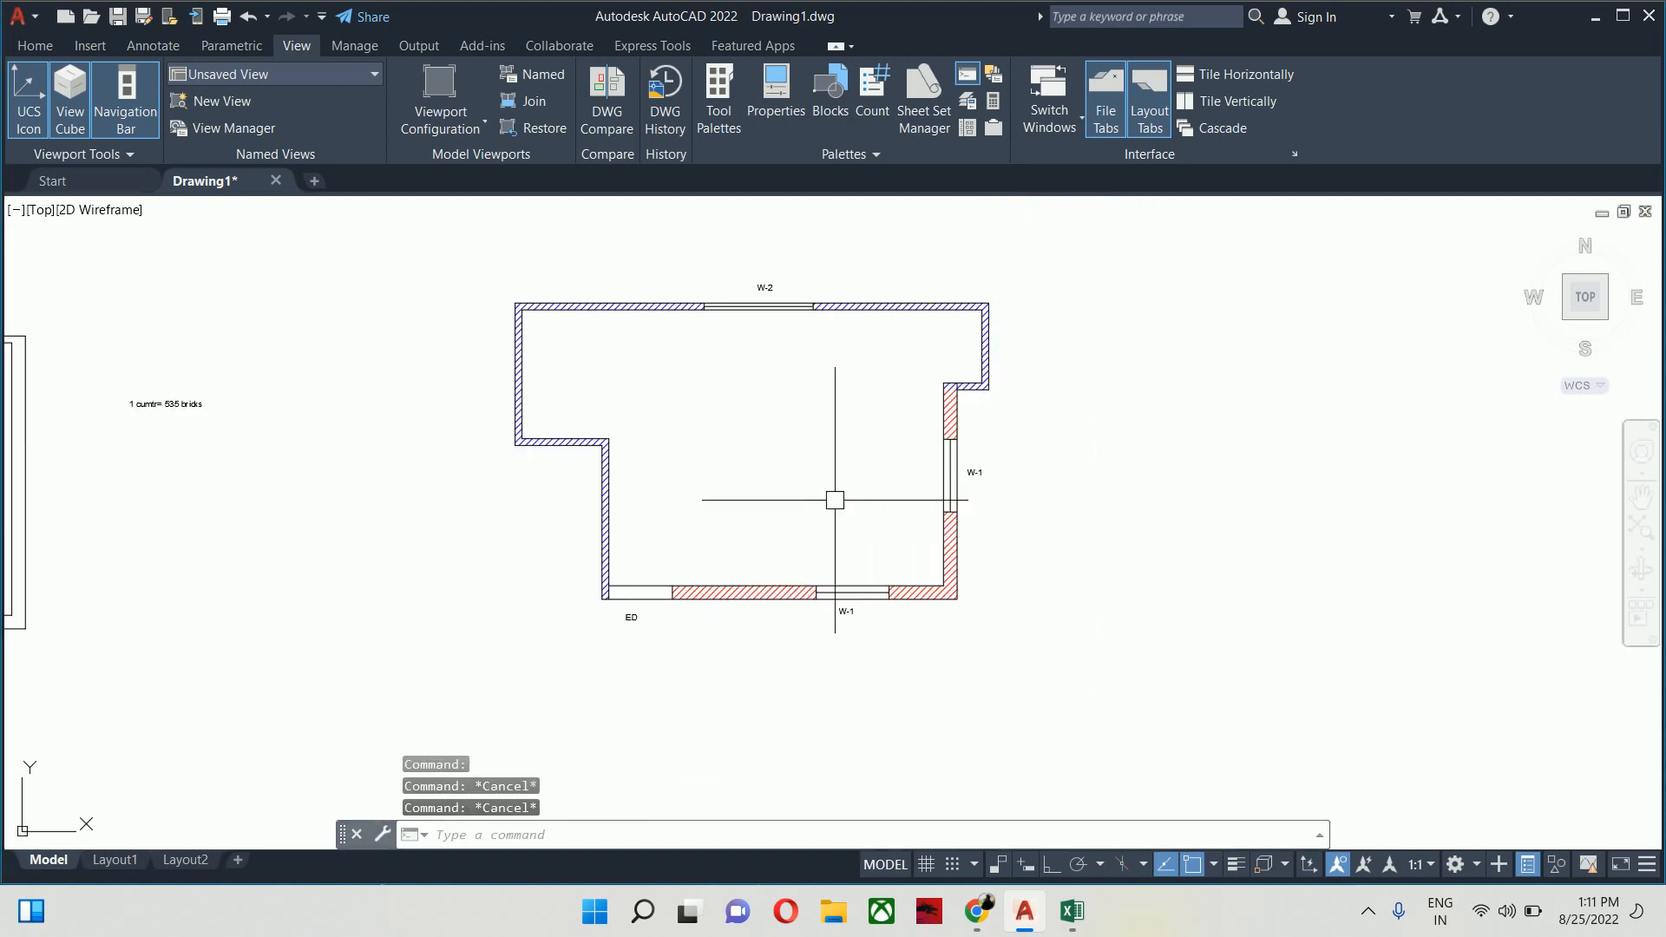
List the properties of the partition wall's inner polyline to read its length
scroll(621, 486, "up", 5)
left_click(564, 364)
scroll(584, 398, "down", 3)
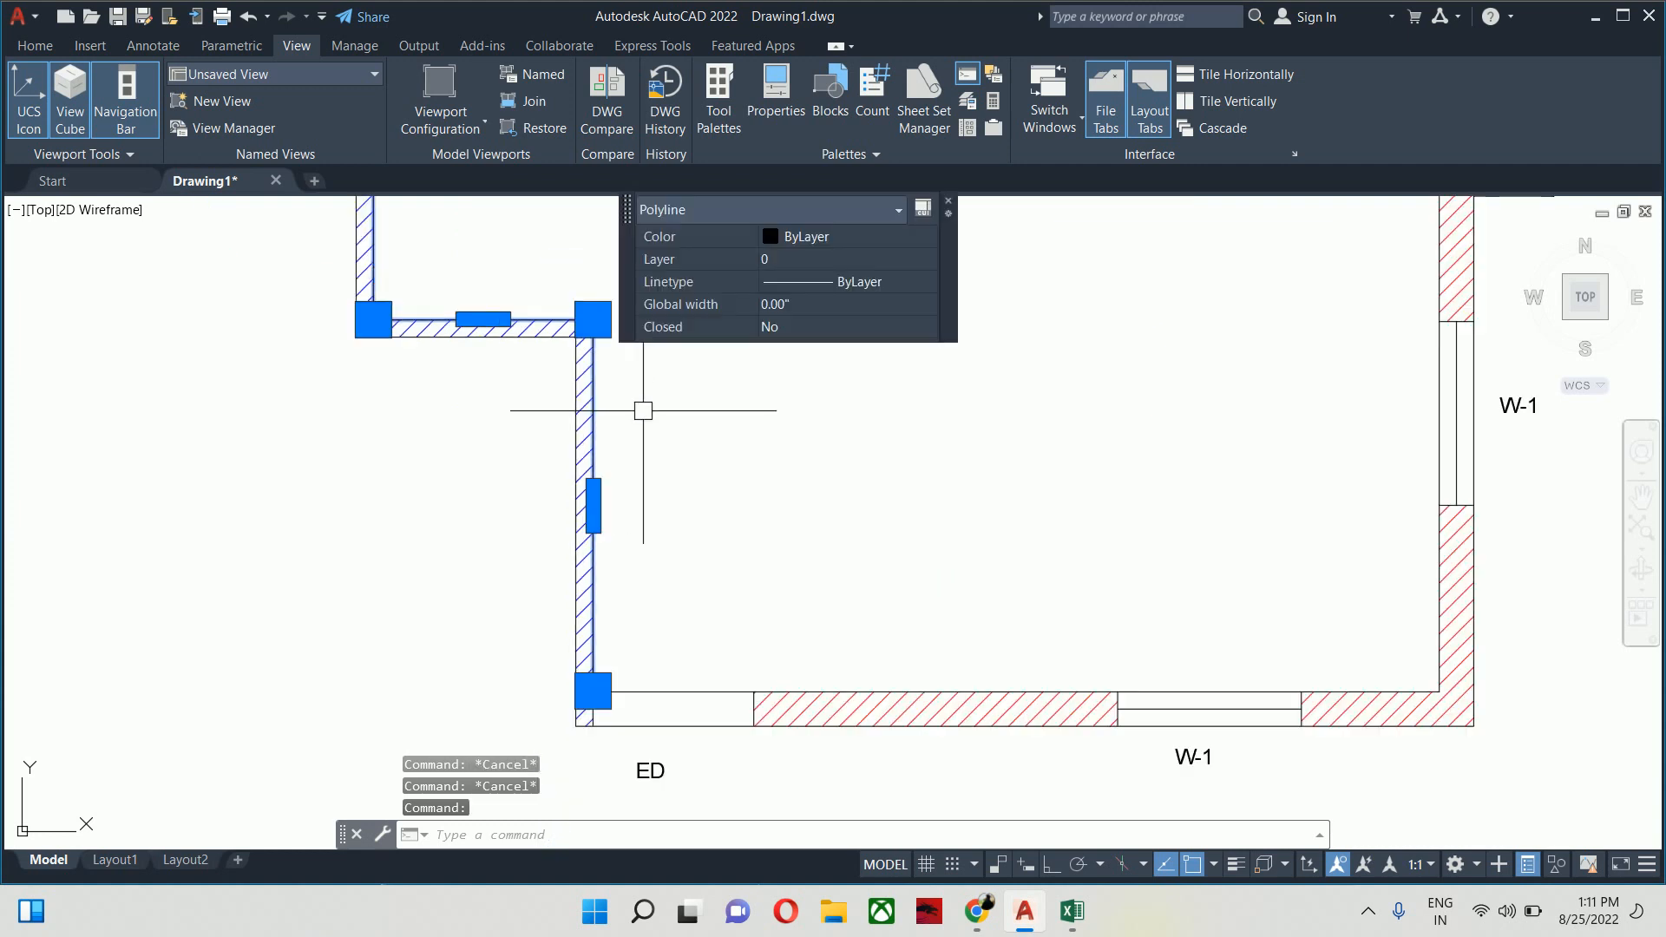
scroll(706, 550, "down", 2)
key("Escape")
type("li")
key("Return")
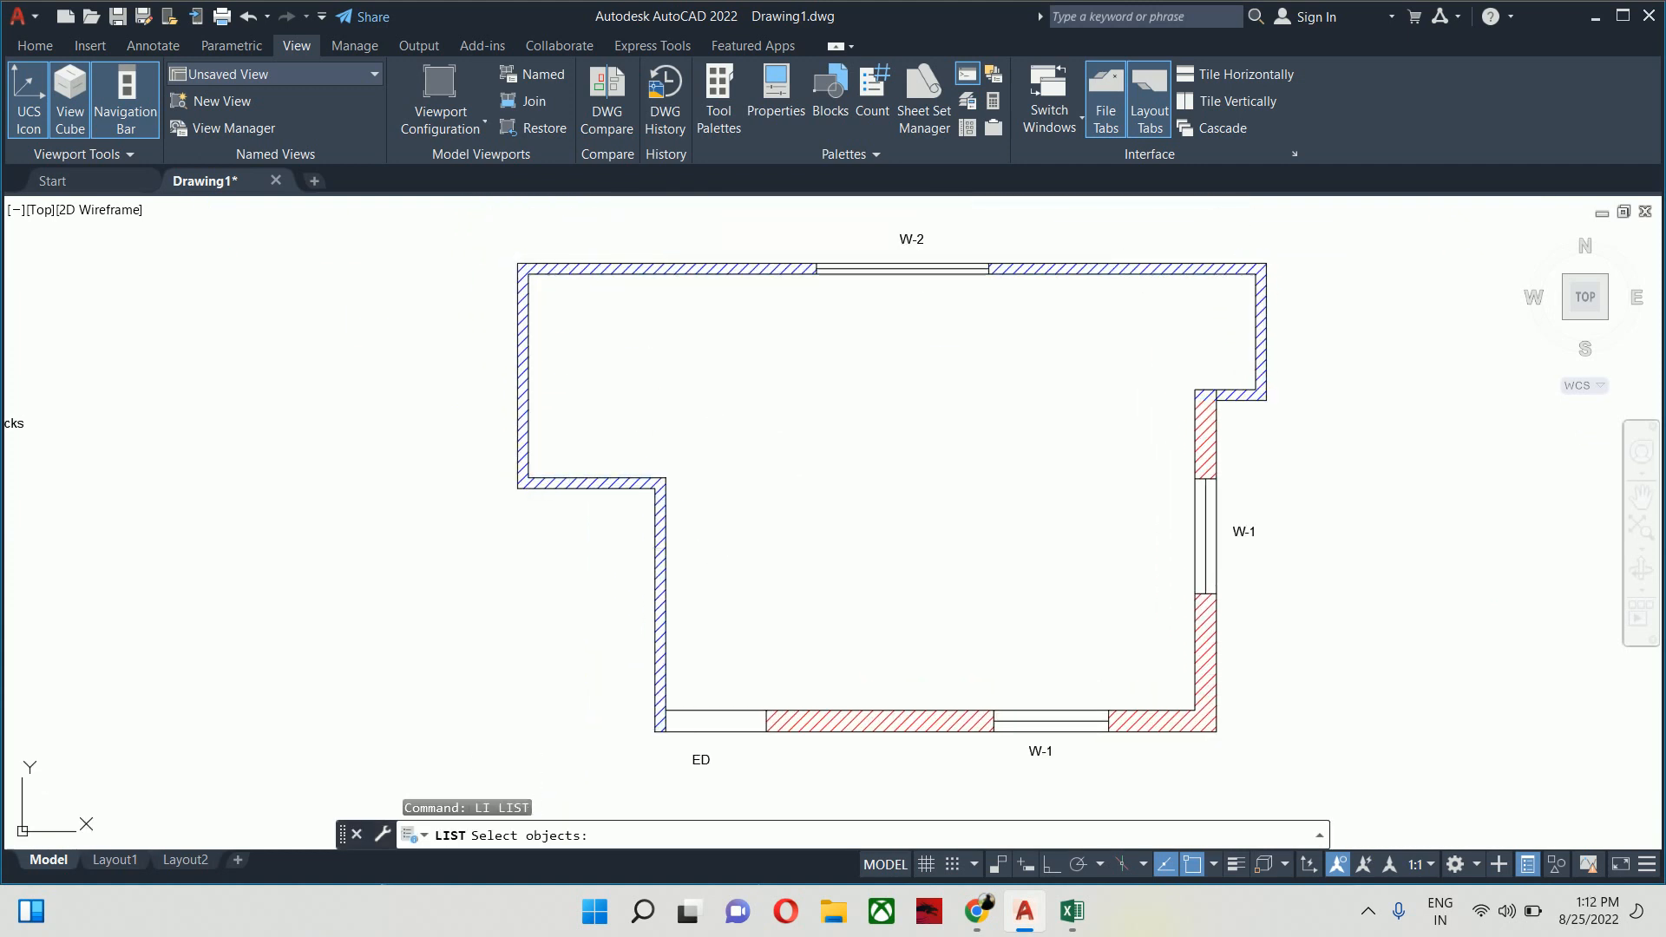
scroll(668, 491, "up", 8)
scroll(685, 499, "down", 6)
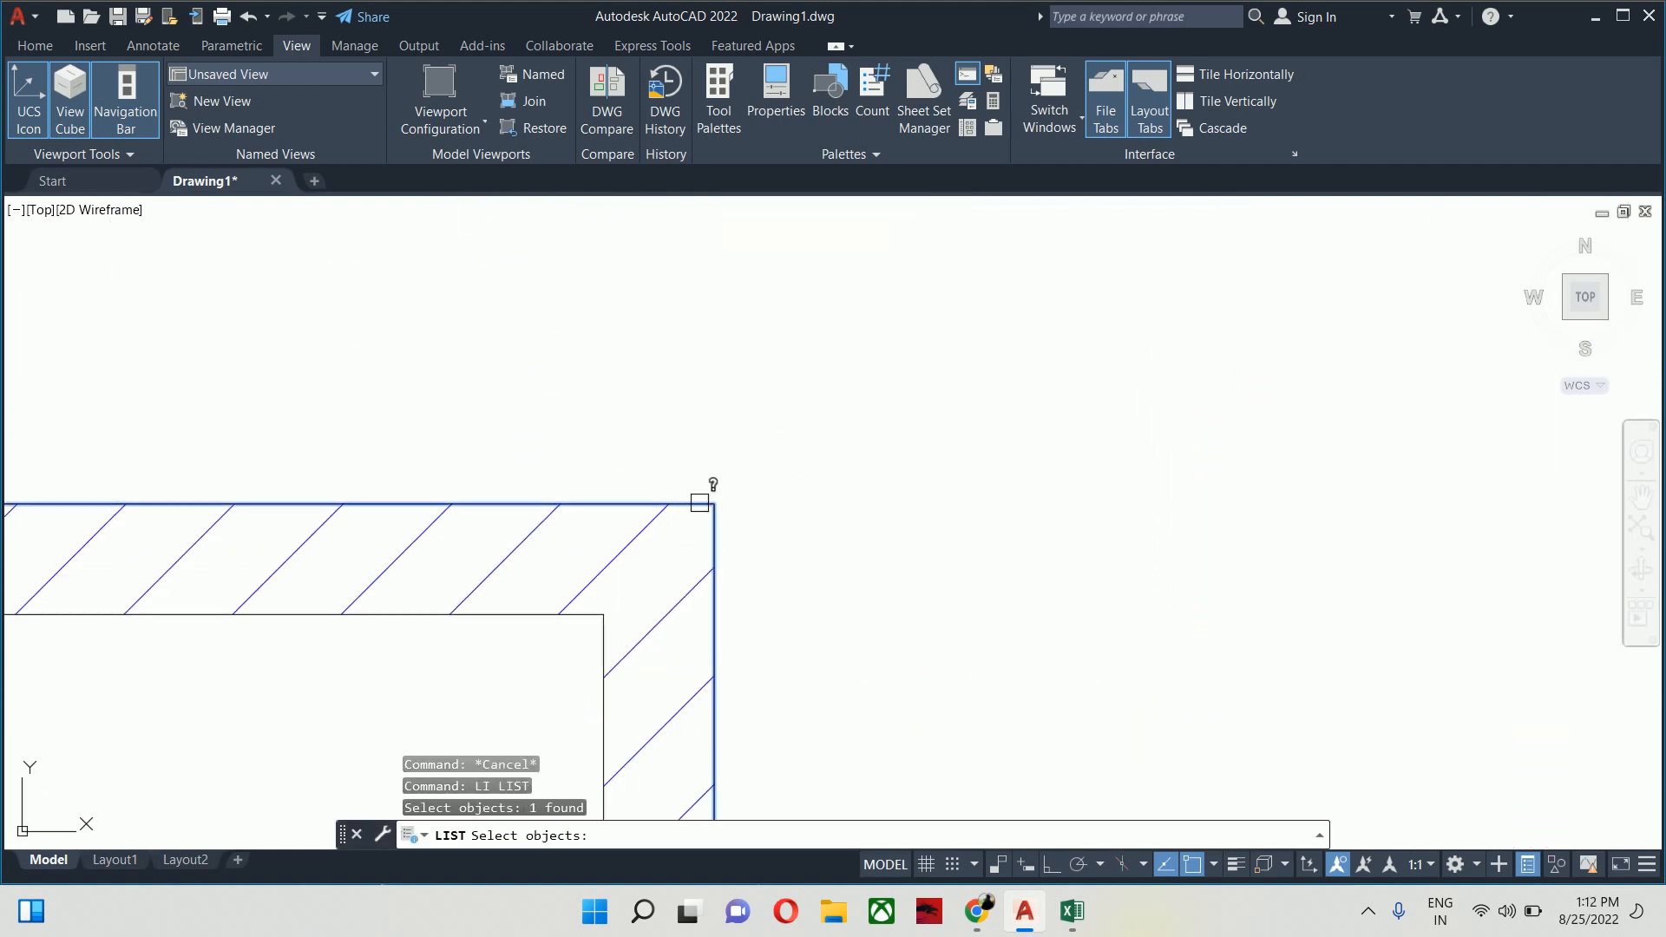
left_click(766, 502)
key("Return")
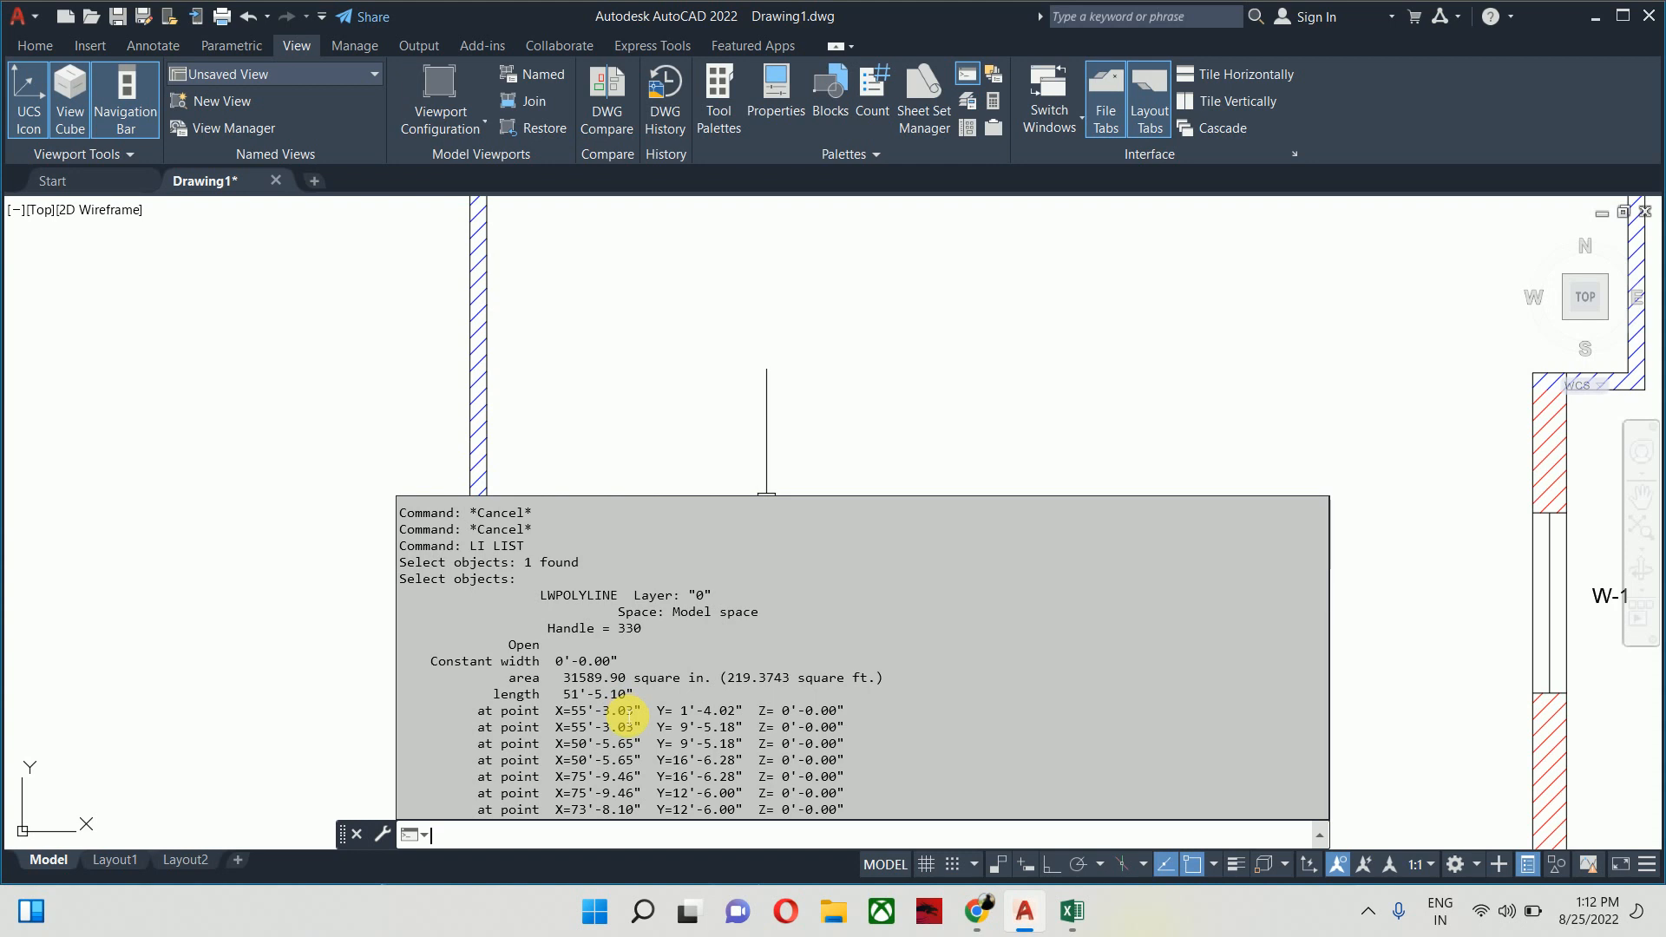
Switch to Excel and set the partition wall's length in cell C3 to 51.5 ft
left_click(1073, 911)
left_click(238, 270)
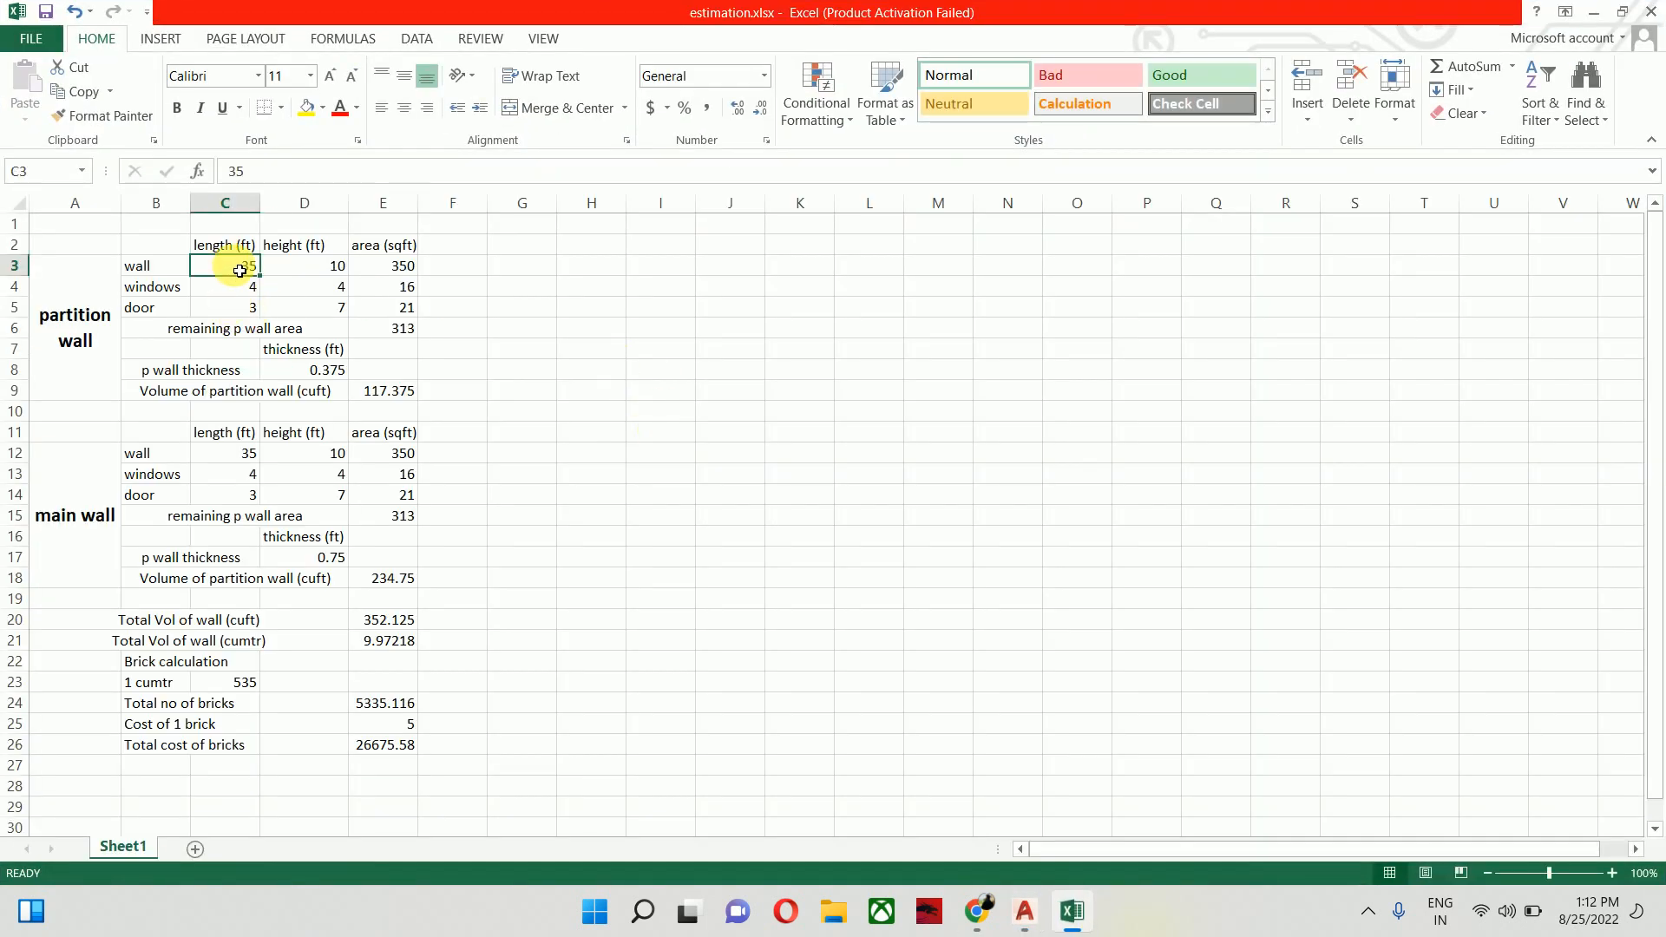
type("5")
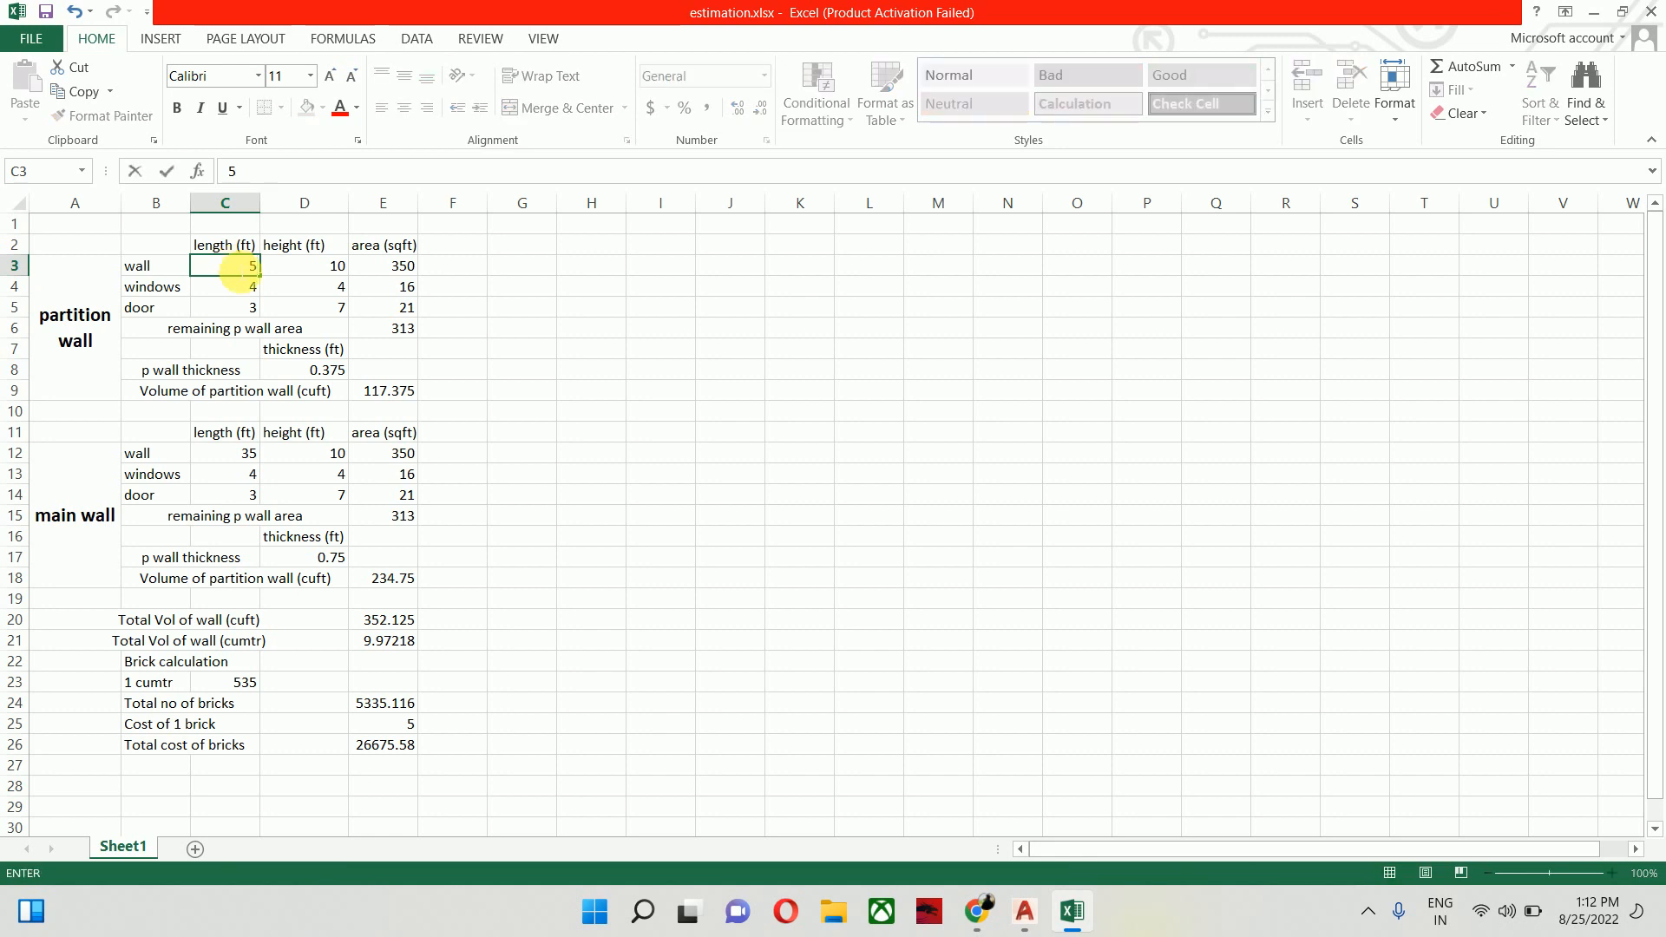
type("1")
type(".5")
key("Return")
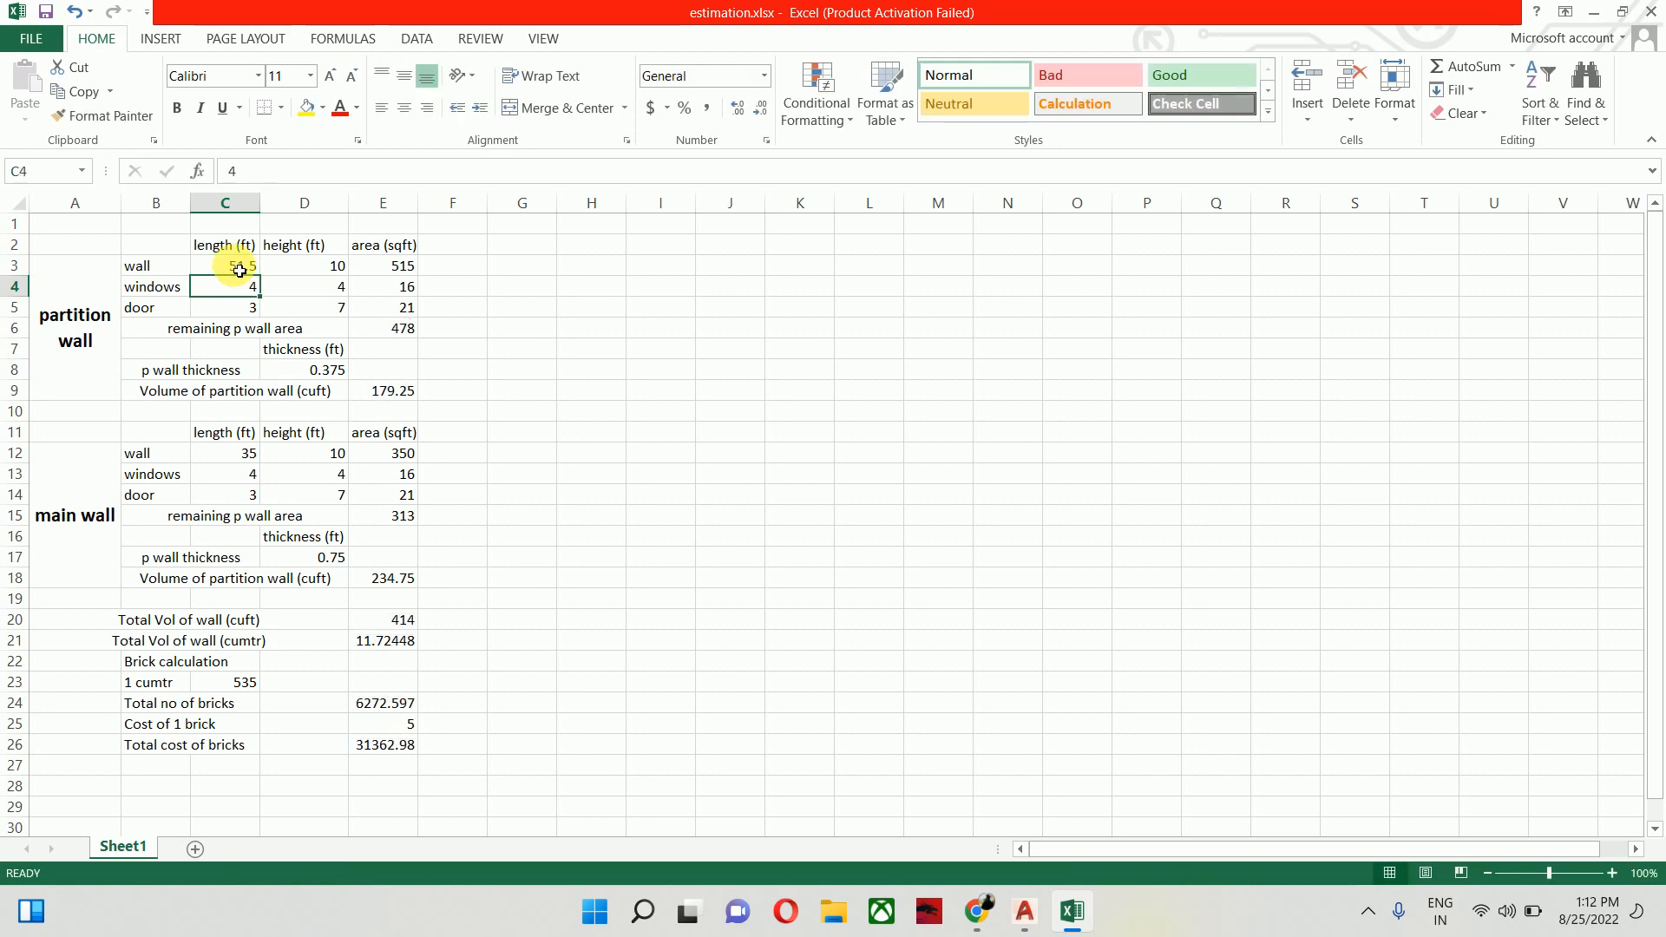
Review the partition wall's height and area cells and the windows row beneath them
key("Up")
key("Right")
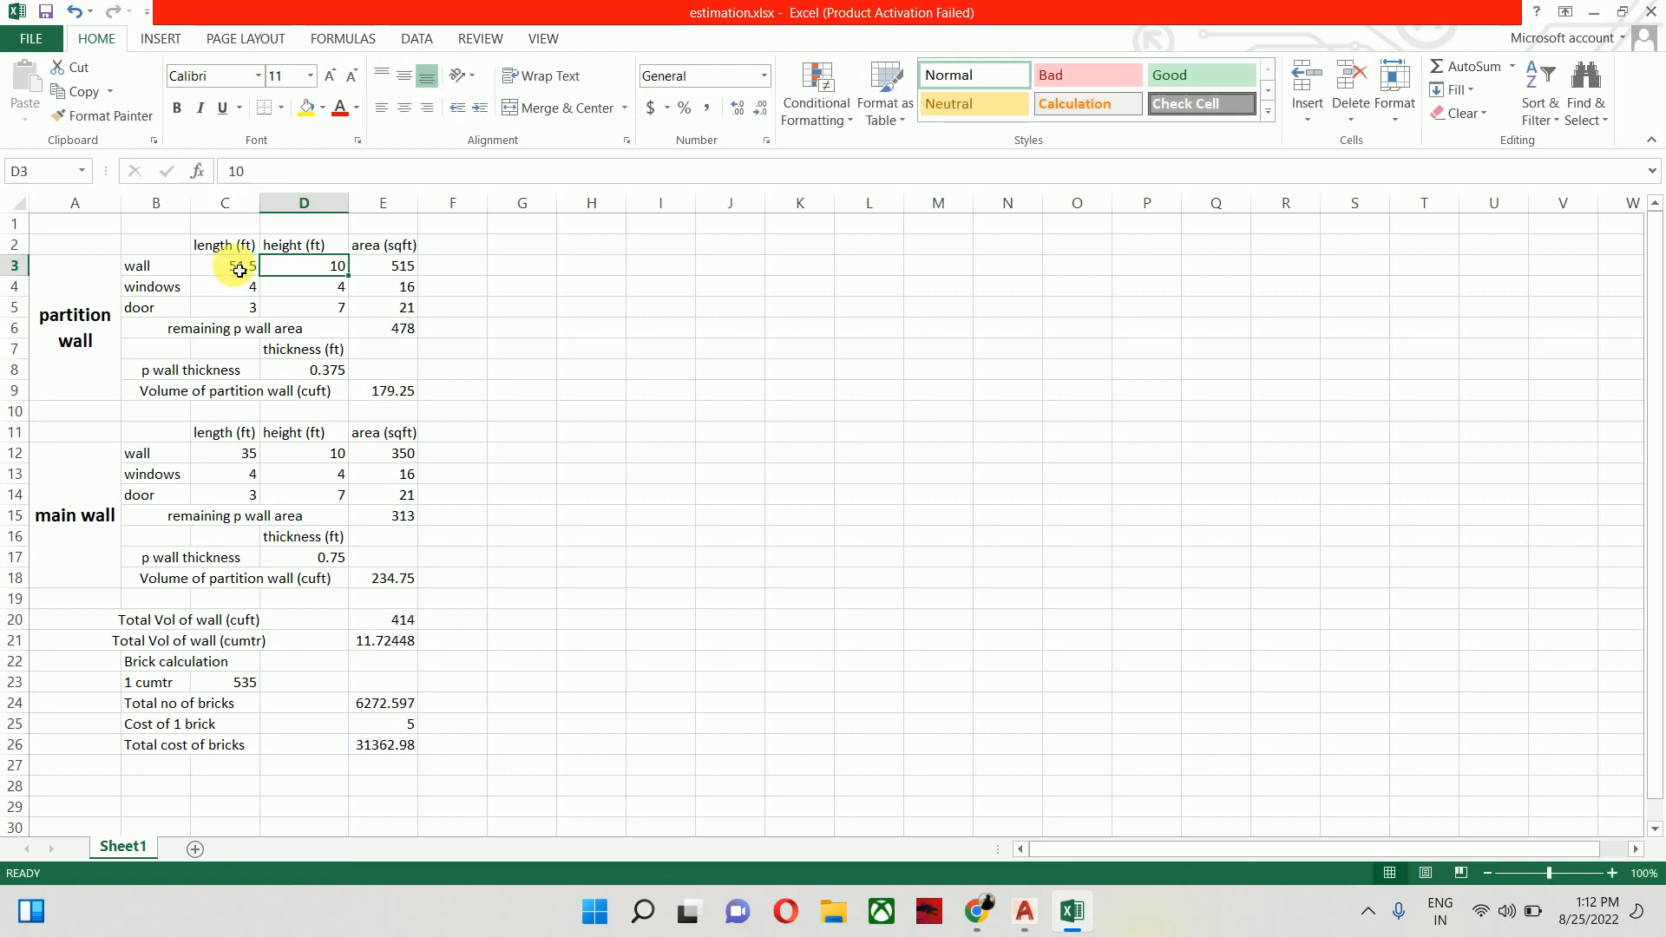
key("Right")
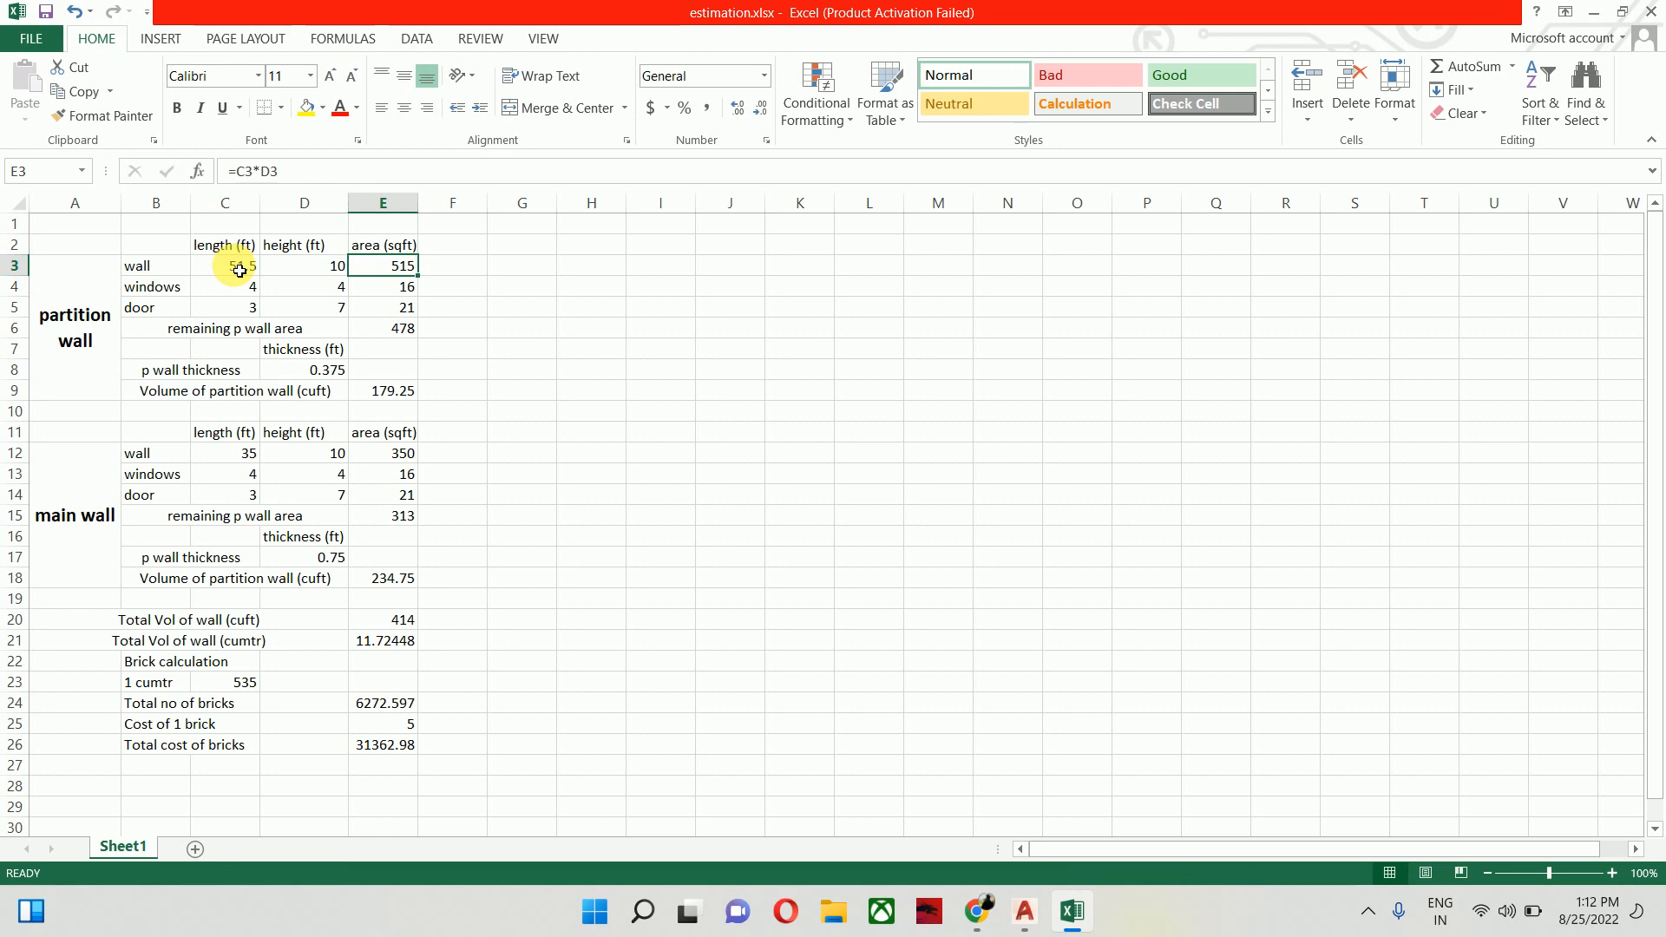
key("Down")
key("Left")
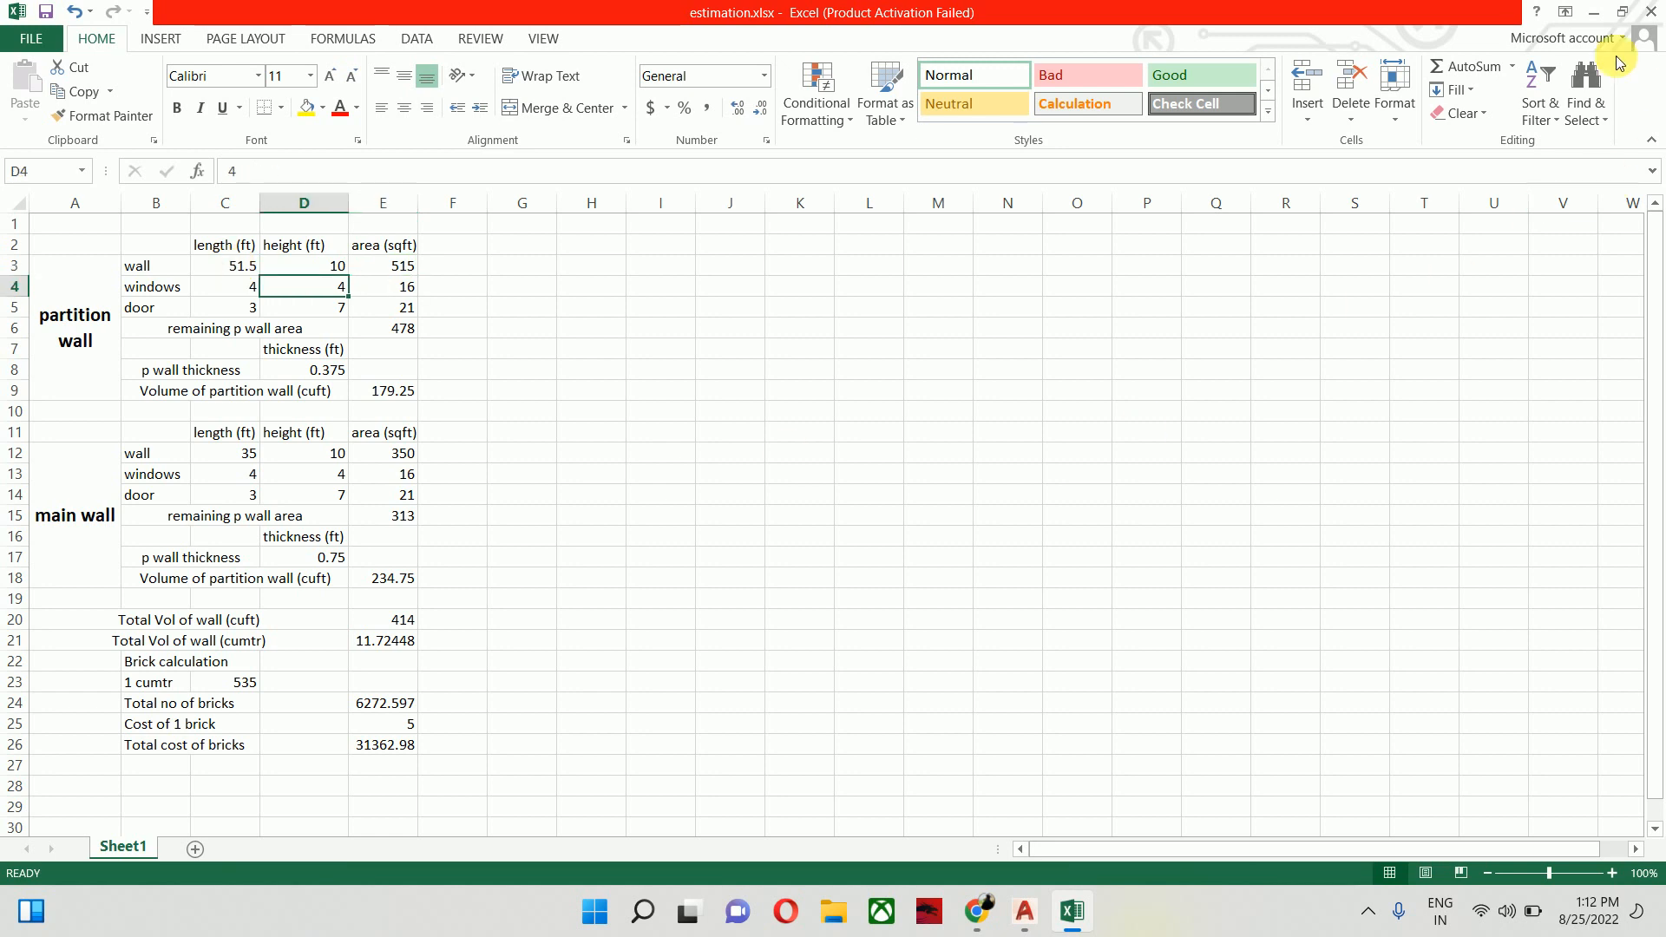
Switch to AutoCAD and measure the W-2 window's width with a temporary linear dimension on its line
left_click(1593, 13)
scroll(1075, 376, "down", 5)
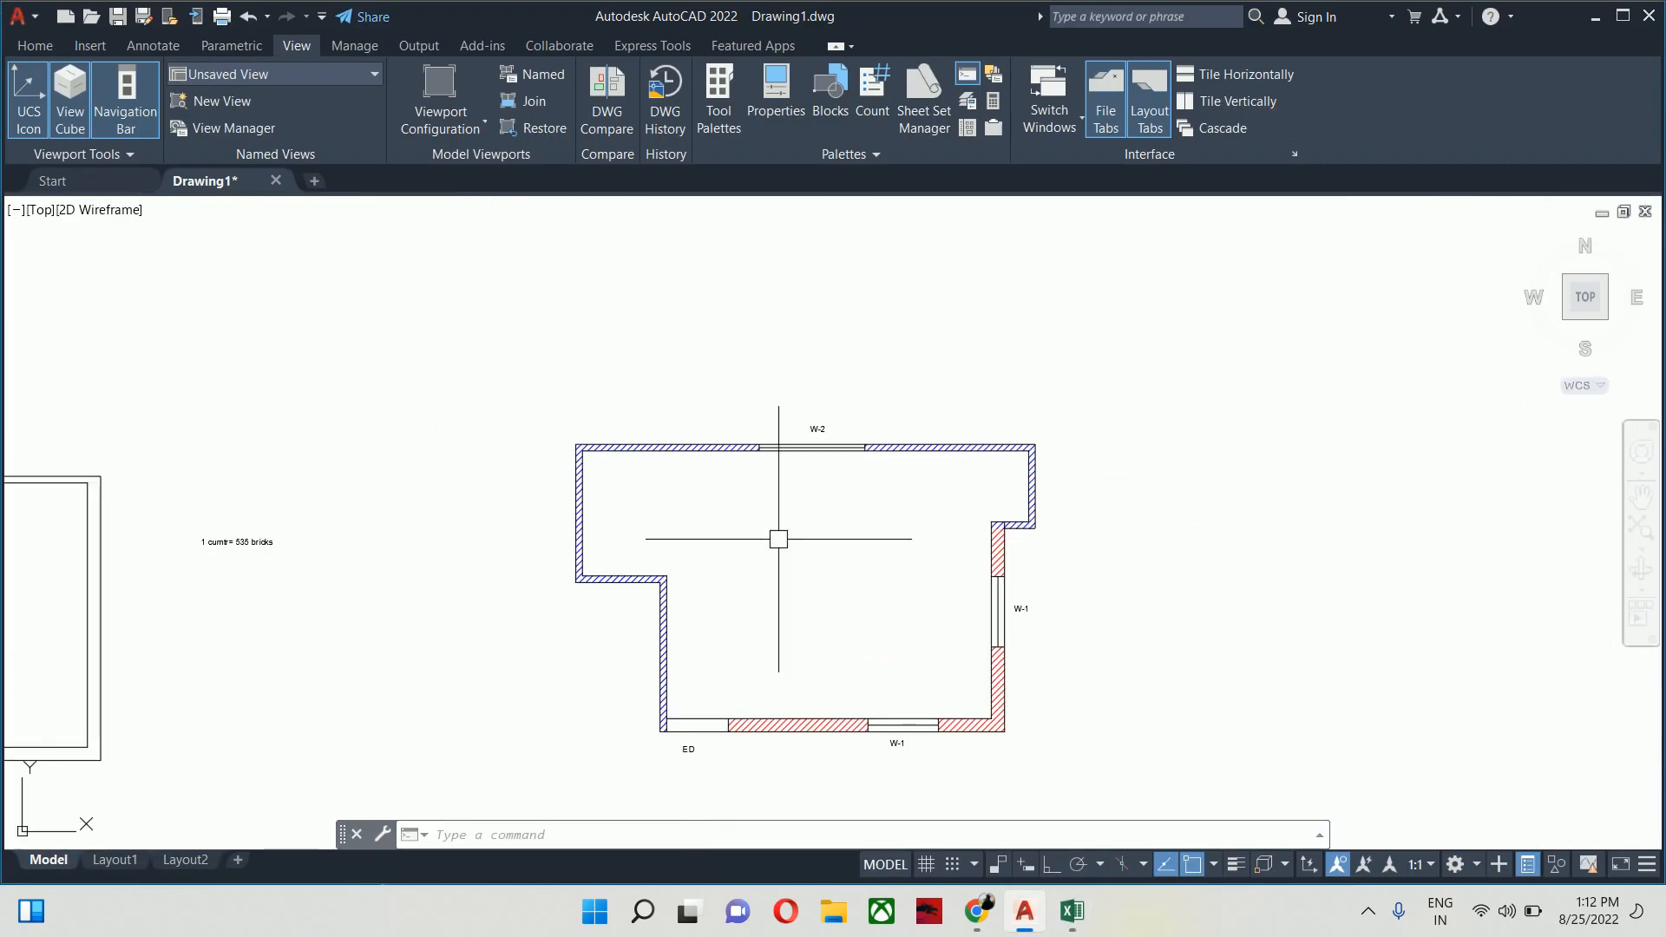
scroll(868, 521, "up", 6)
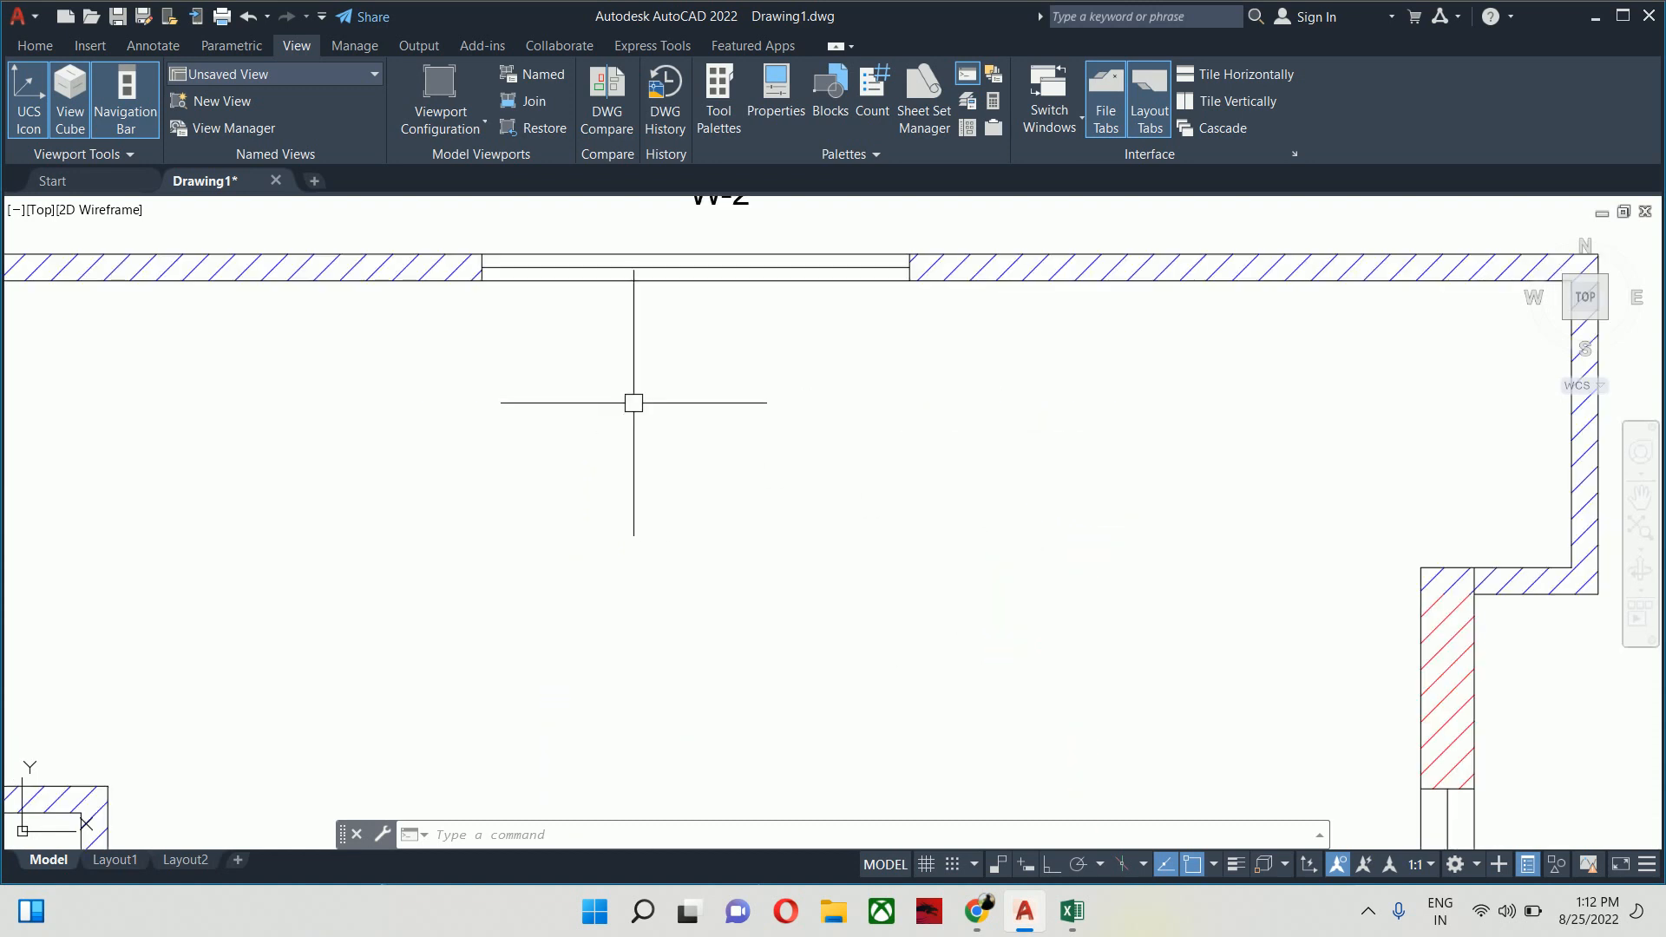
scroll(626, 597, "up", 2)
type("dli")
key("Return")
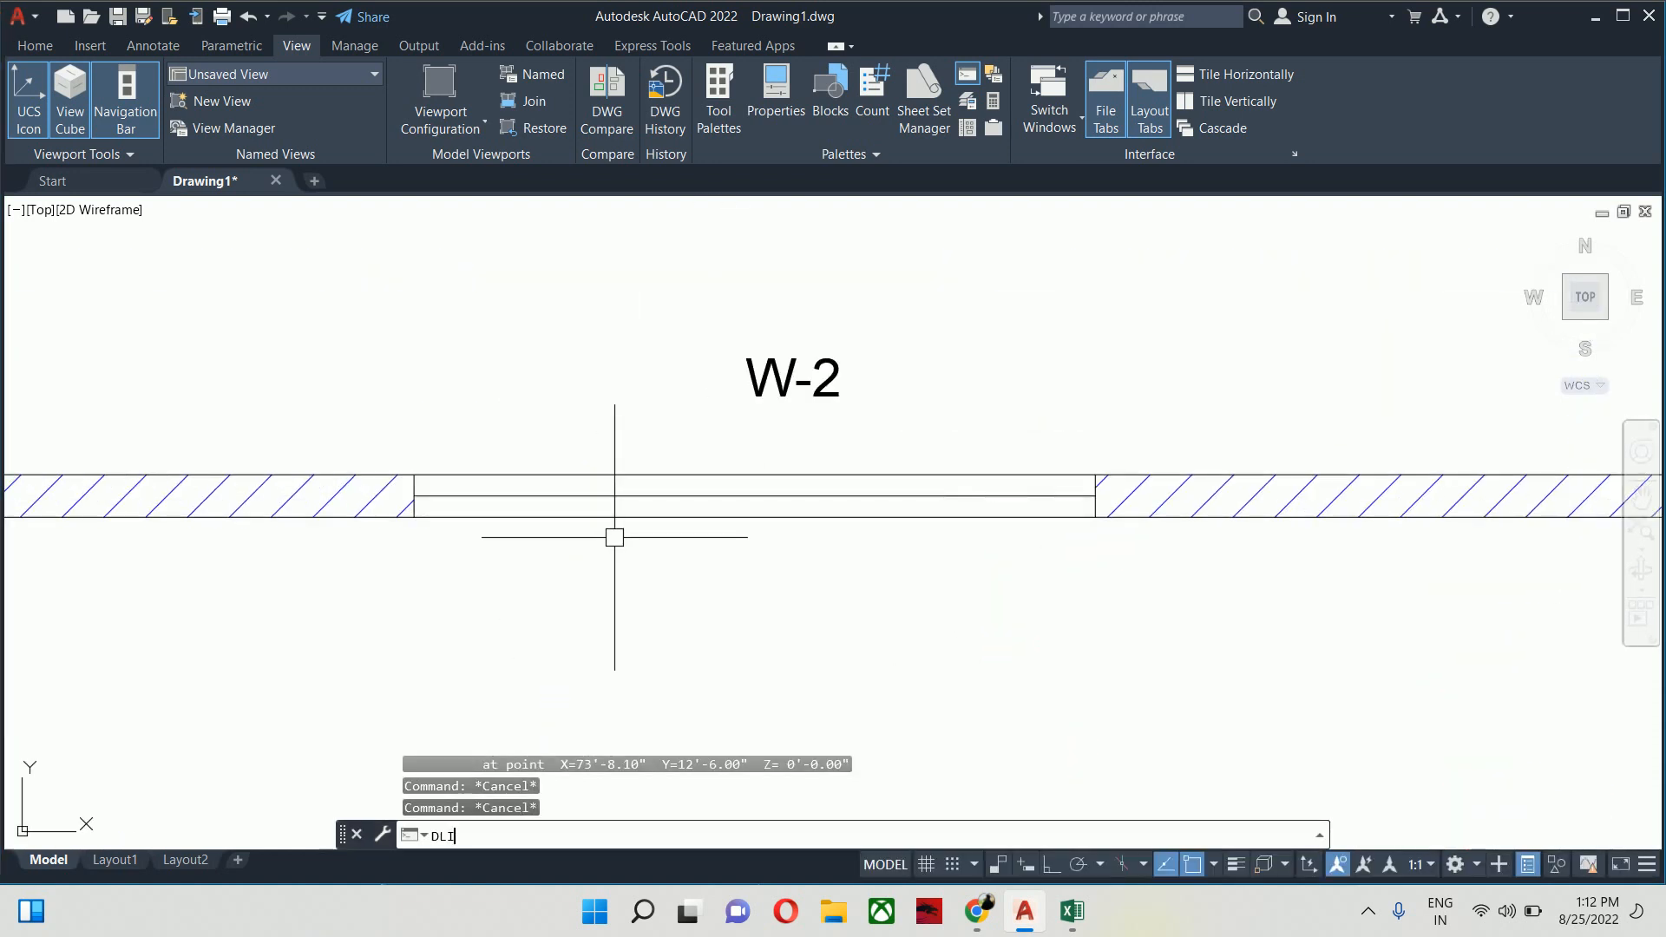
key("Return")
left_click(702, 498)
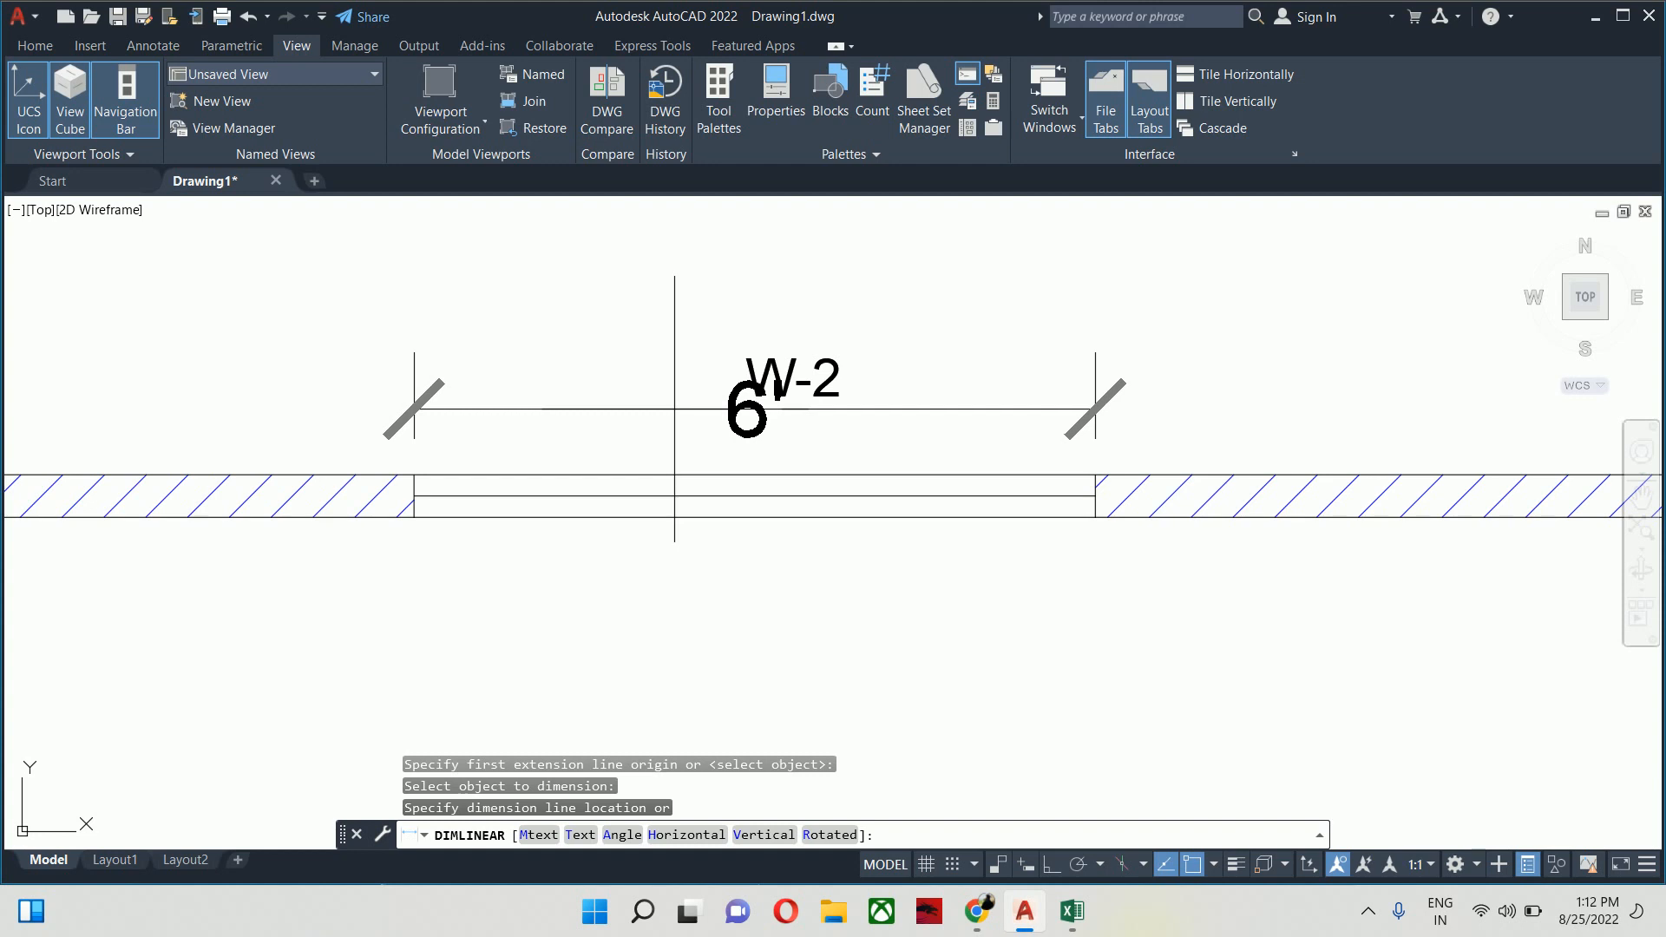
key("Escape")
key("Escape")
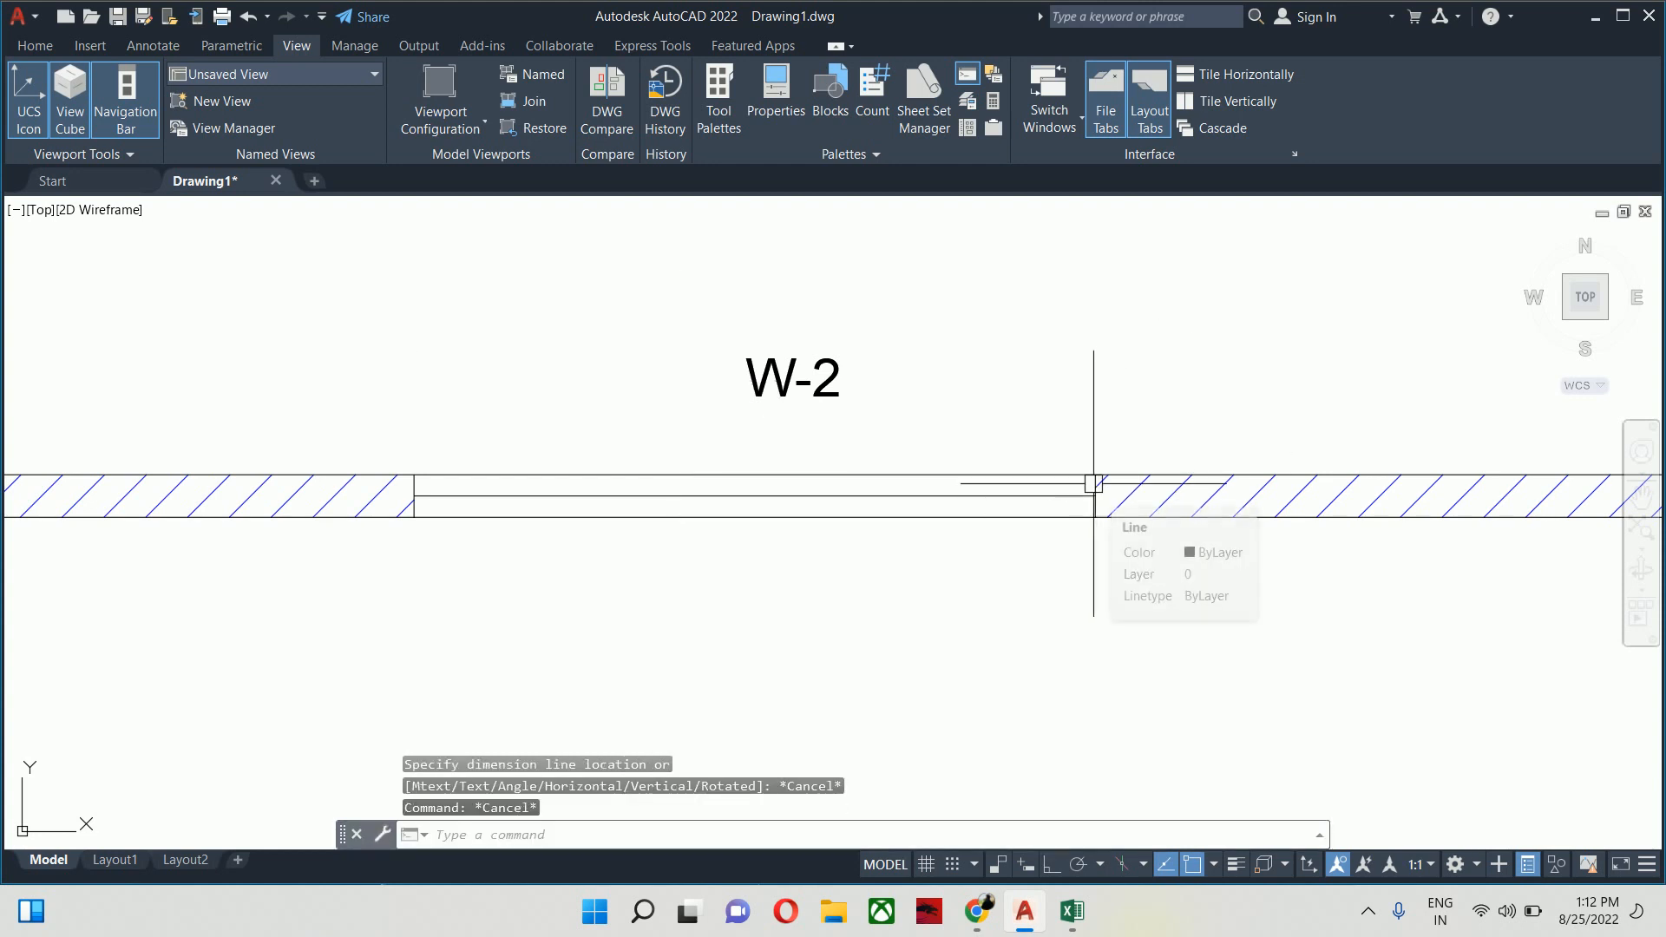
Switch to Excel and set the partition wall's windows length in C4 to 6 ft and door length in C5 to 0
key("alt+Tab")
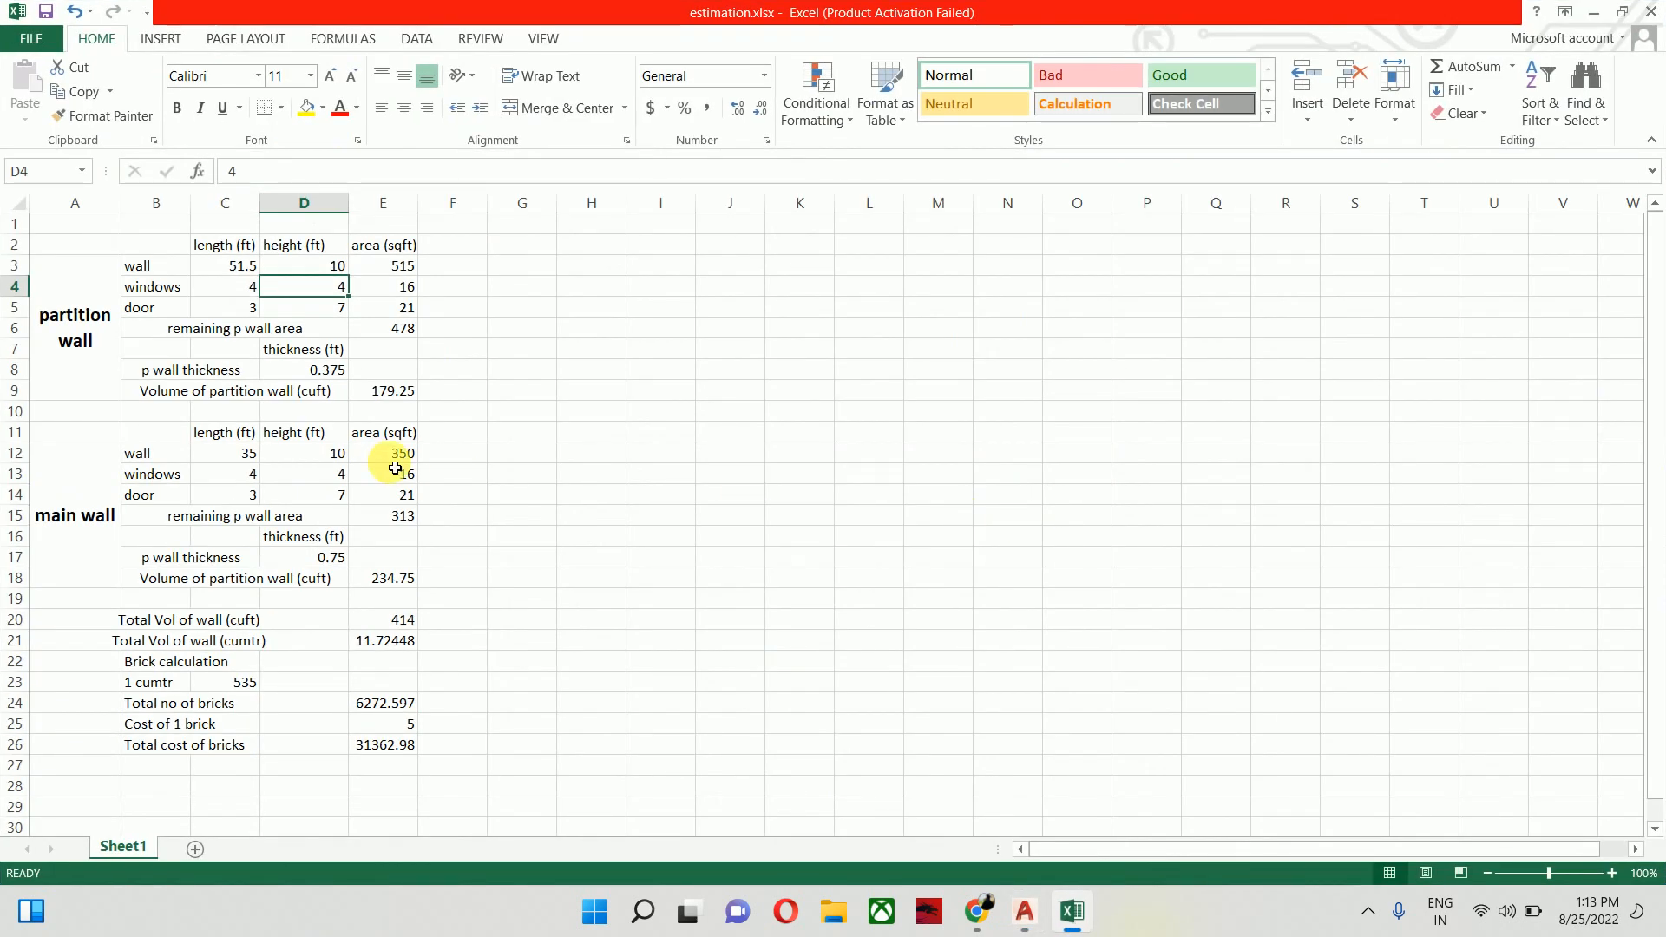
left_click(242, 289)
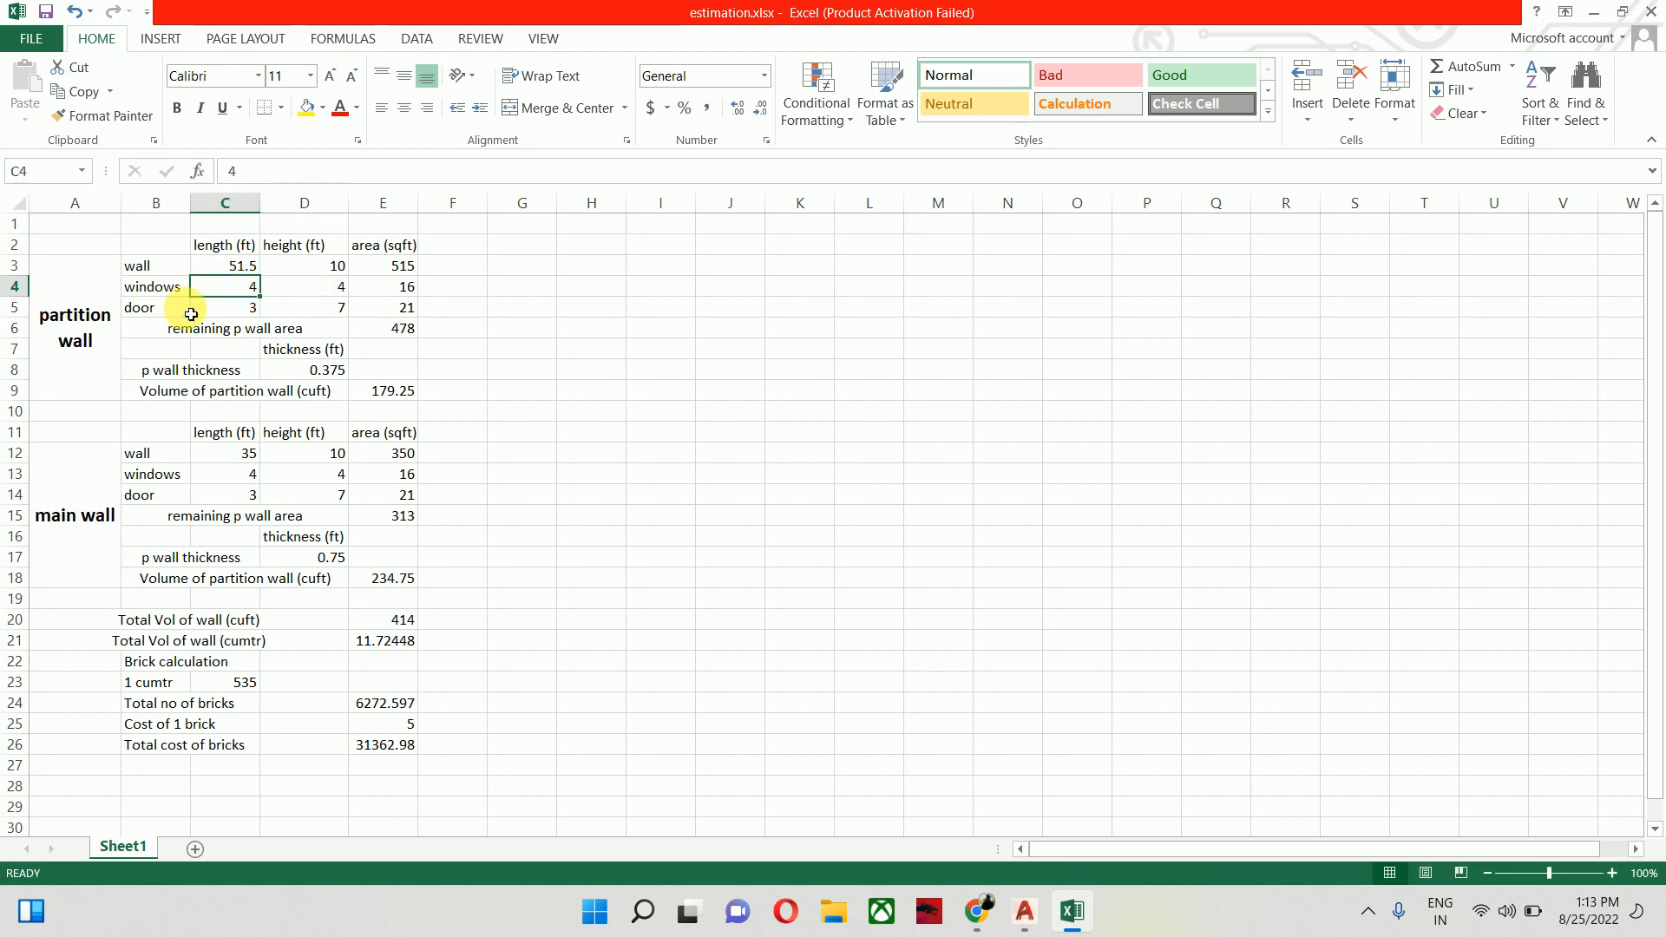
type("6")
key("Return")
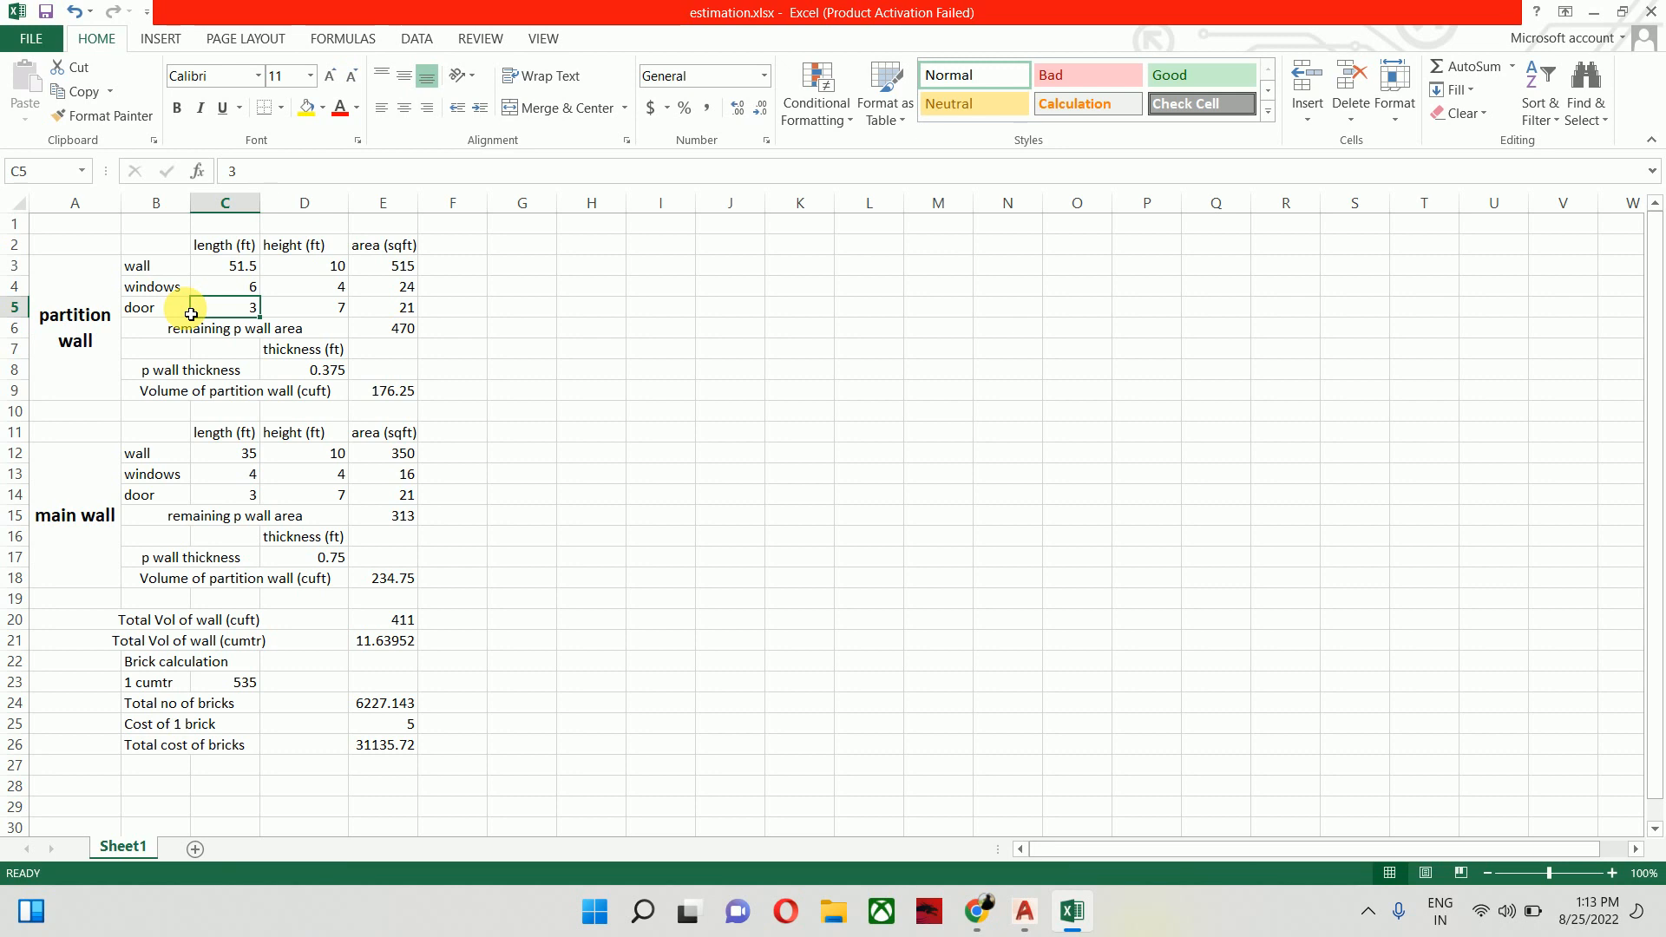
type("0")
key("Return")
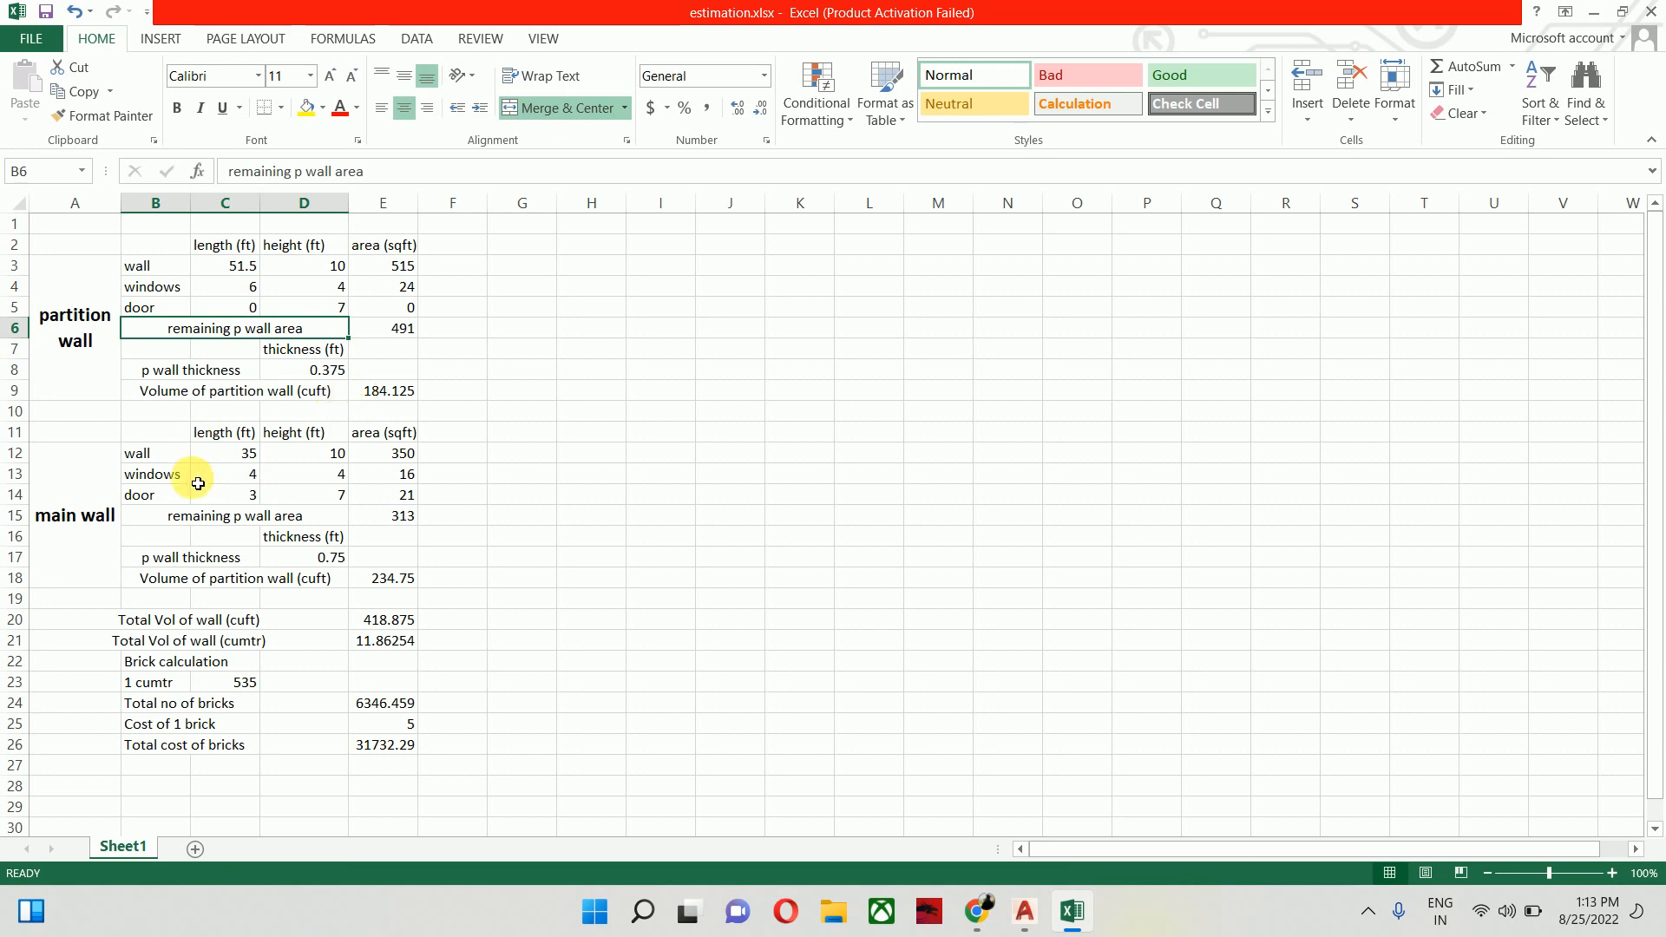
Switch to AutoCAD and list the properties of the main wall's inner polyline to read its length
left_click(1593, 12)
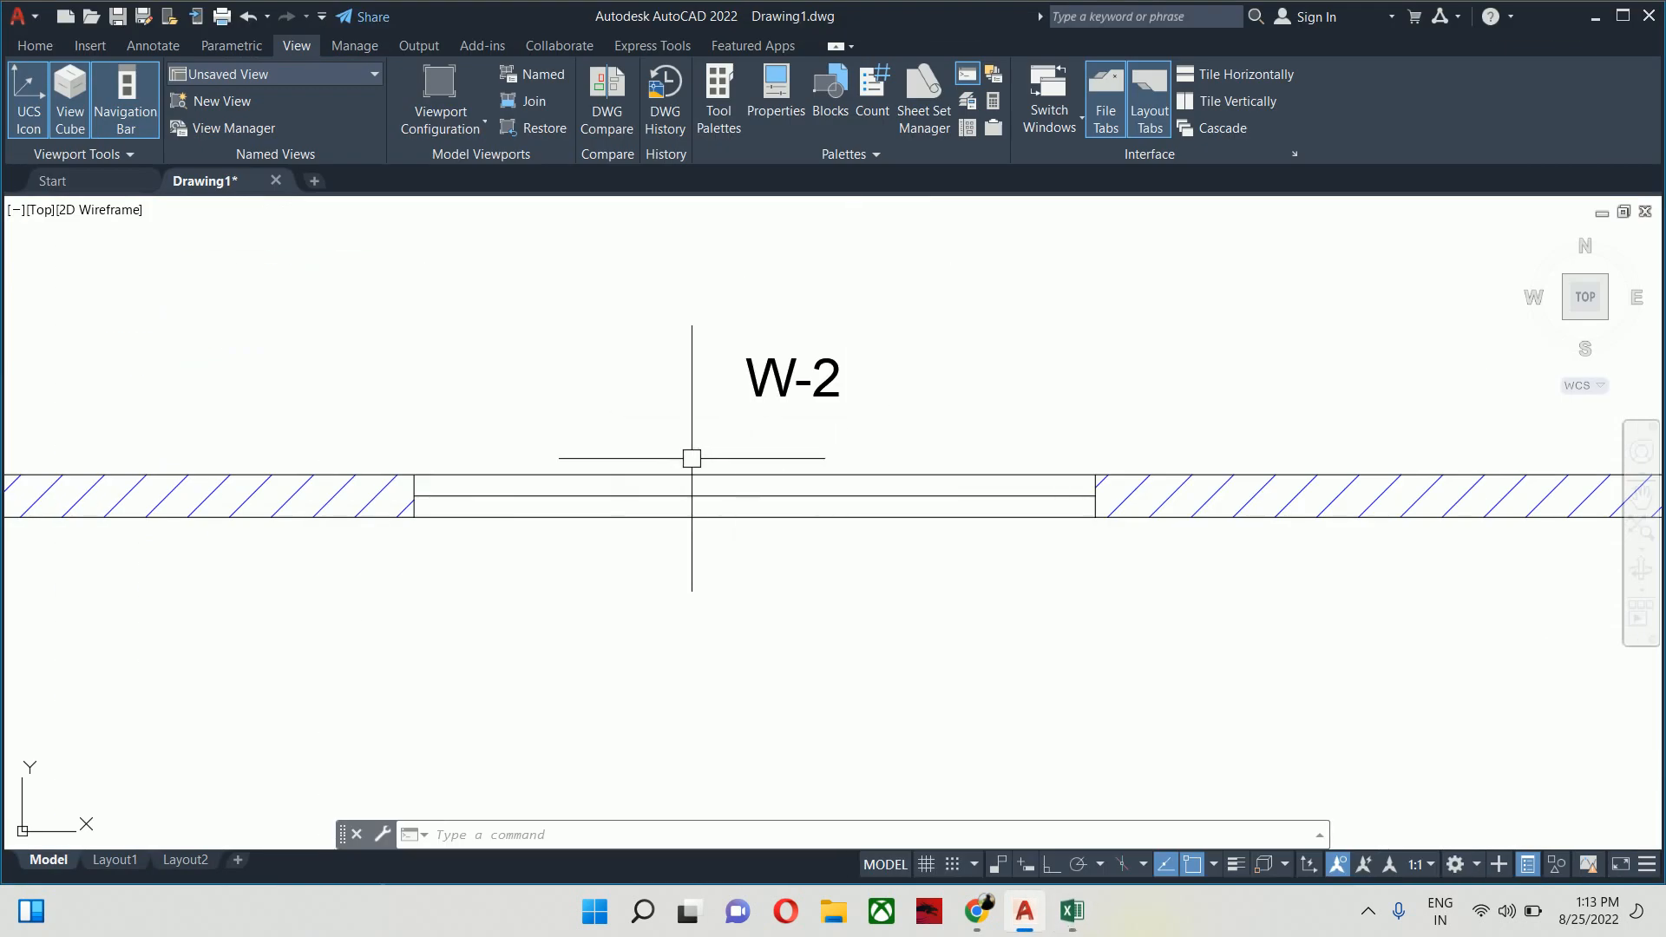
scroll(701, 519, "down", 2)
scroll(558, 304, "down", 4)
scroll(654, 421, "up", 2)
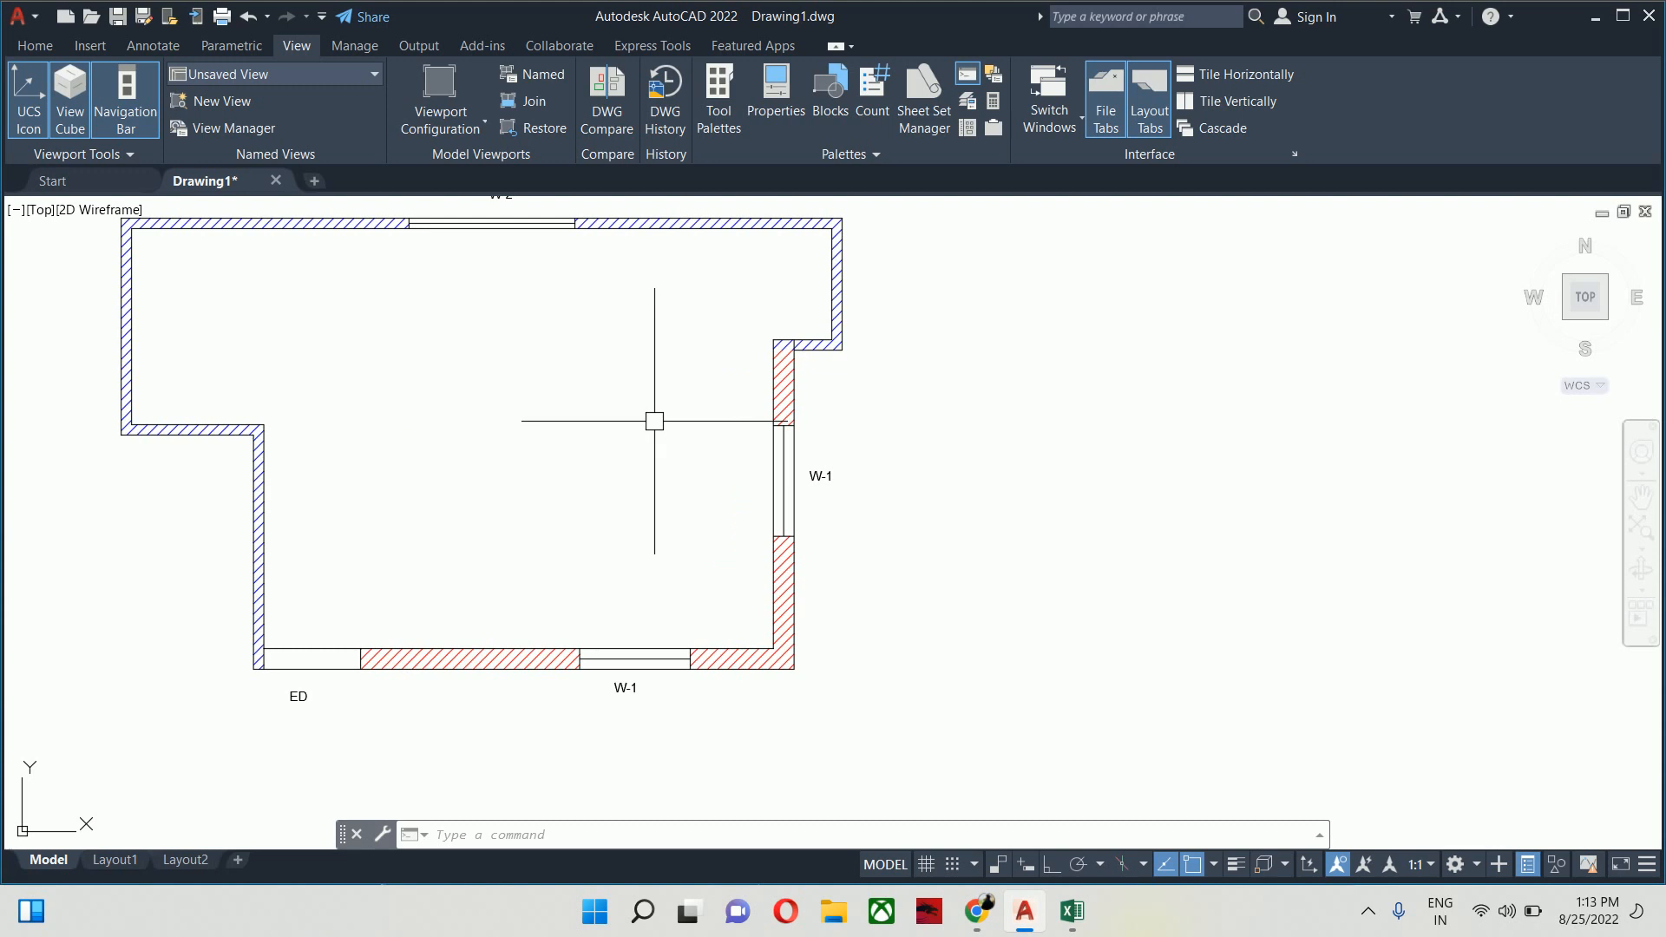
type("LI")
key("Return")
scroll(718, 442, "up", 4)
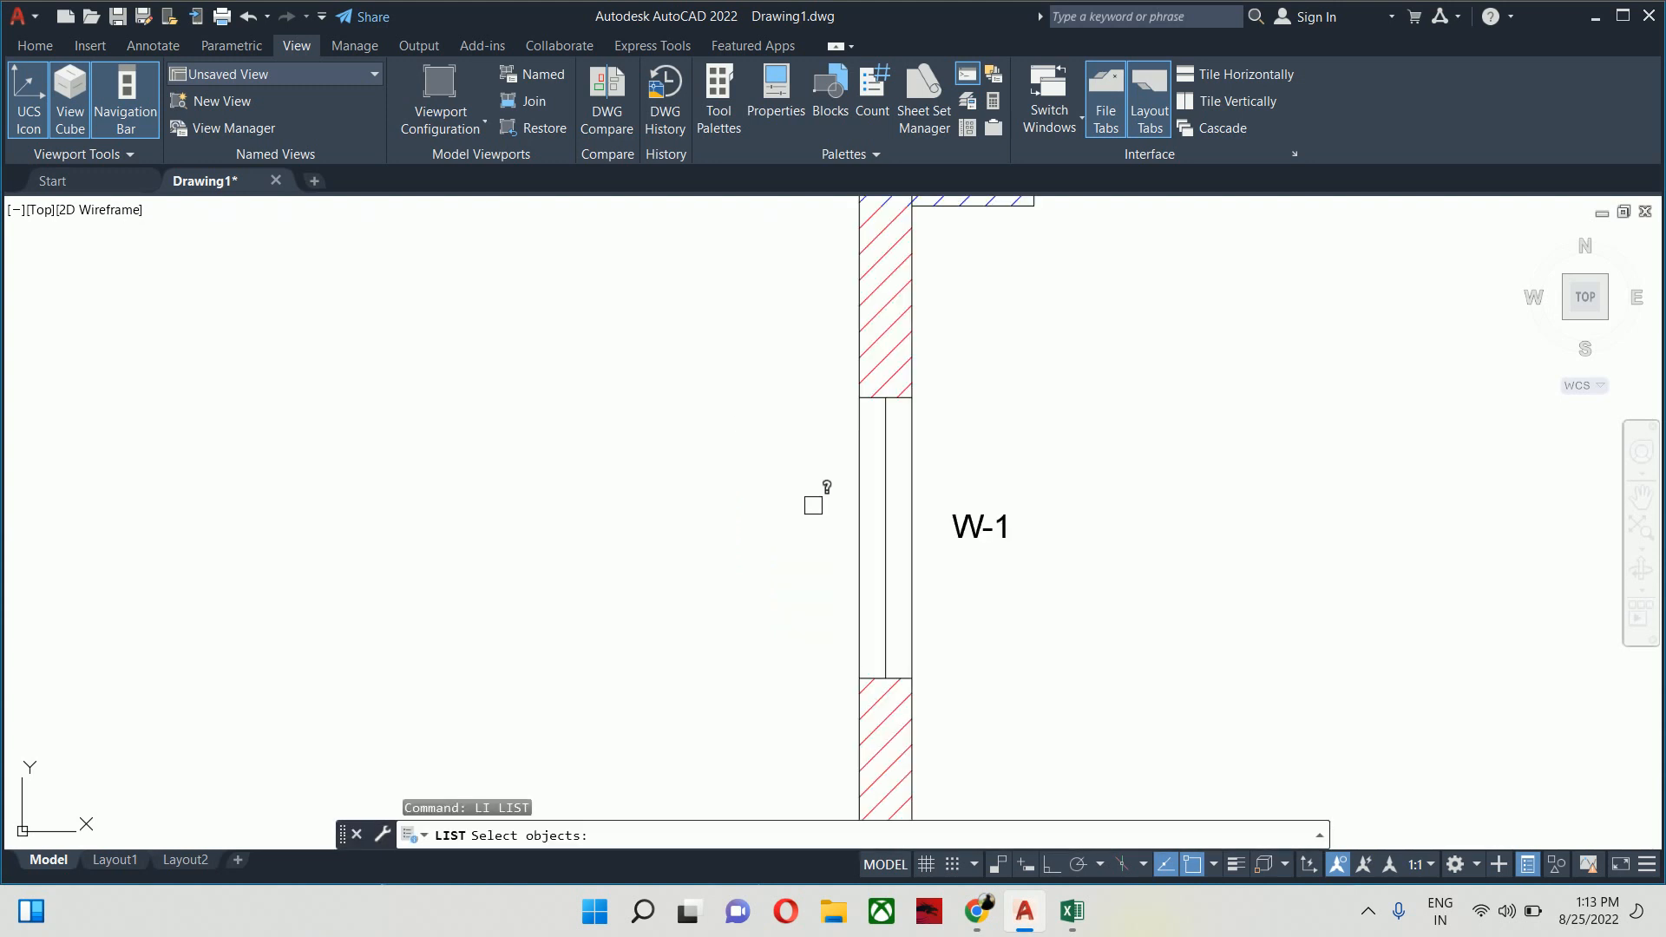
left_click(858, 514)
scroll(770, 465, "down", 4)
key("Return")
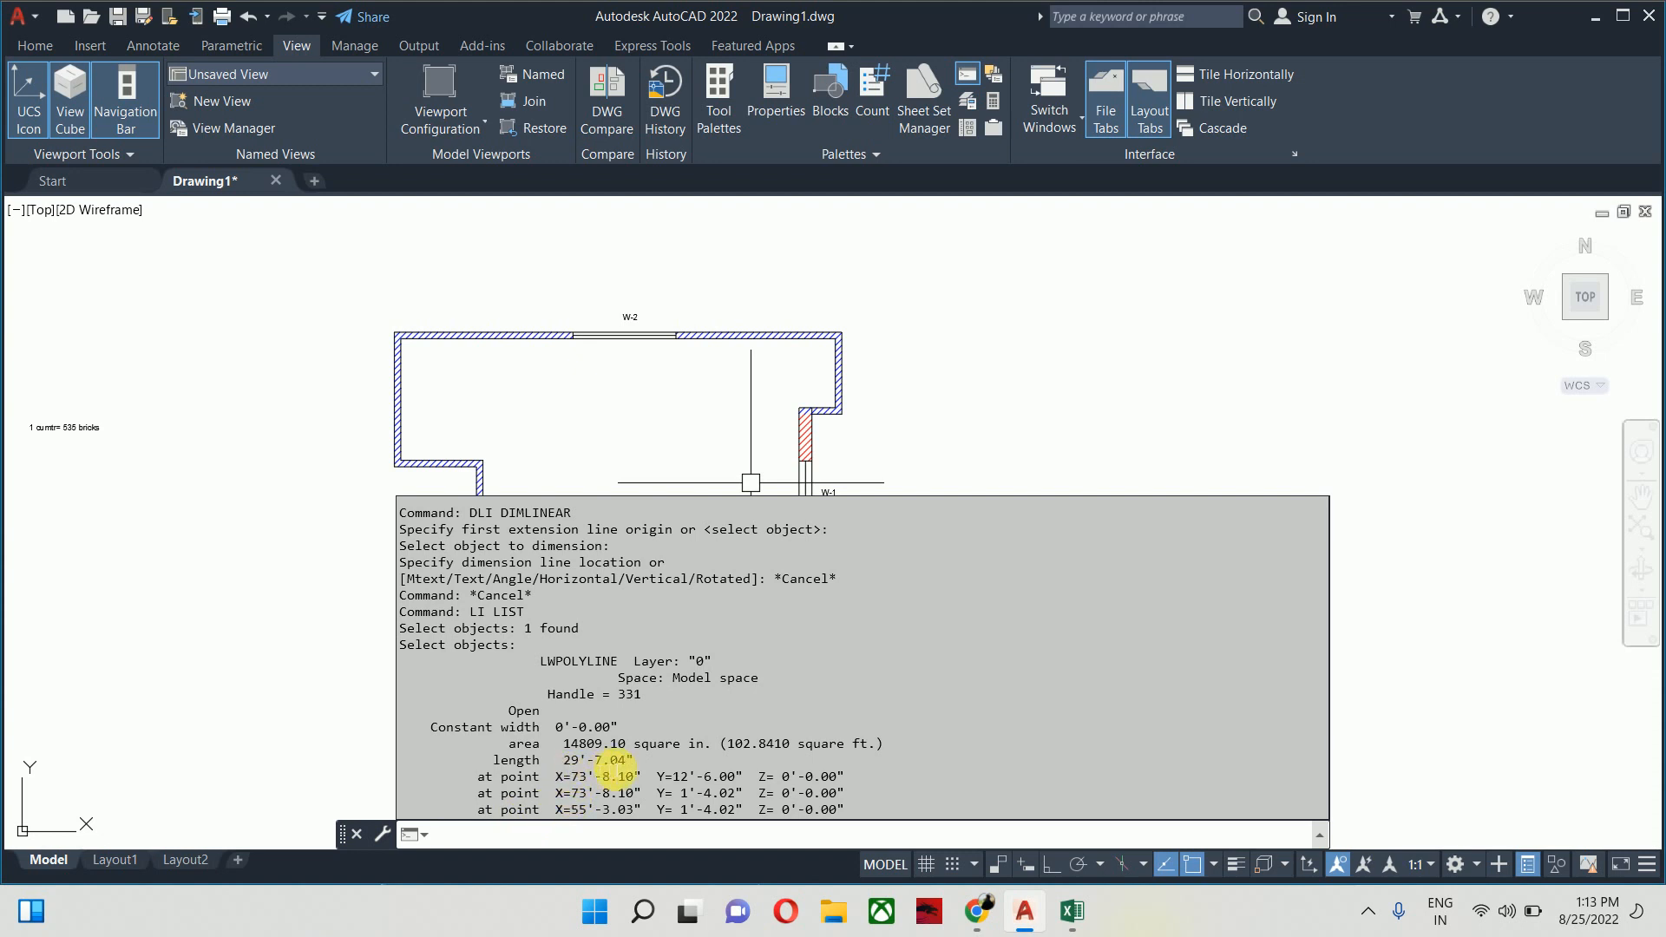
Convert the 7 leftover inches to feet by computing 7 ÷ 12 in Calculator, and close it
left_click(1069, 911)
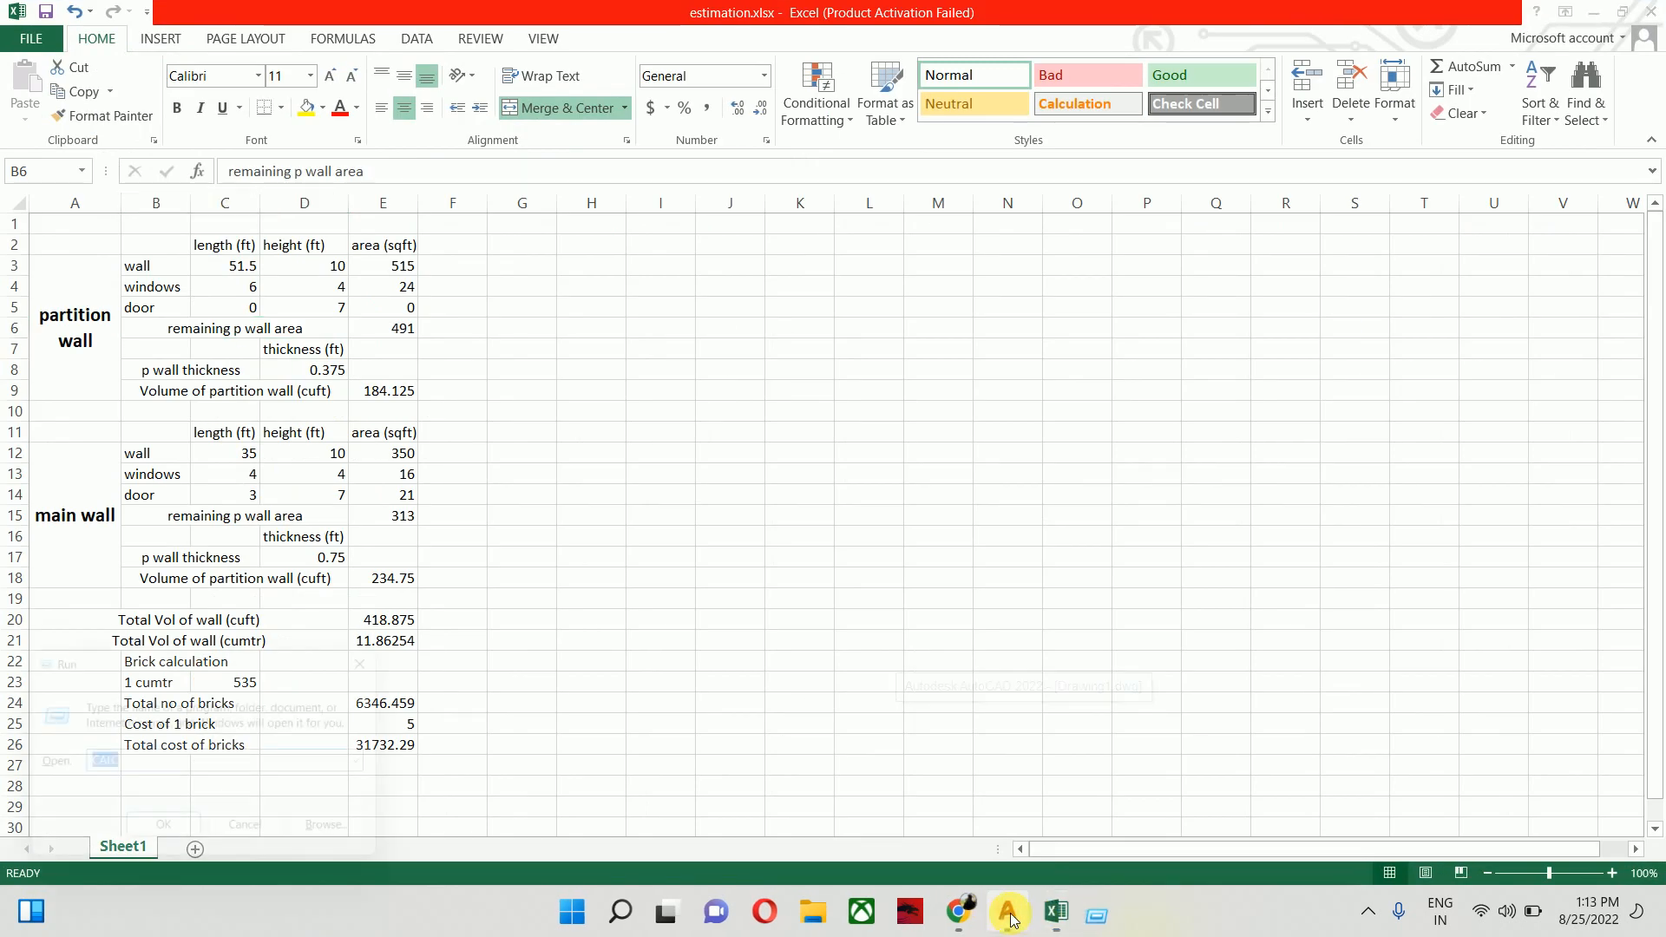
key("super+r")
key("Return")
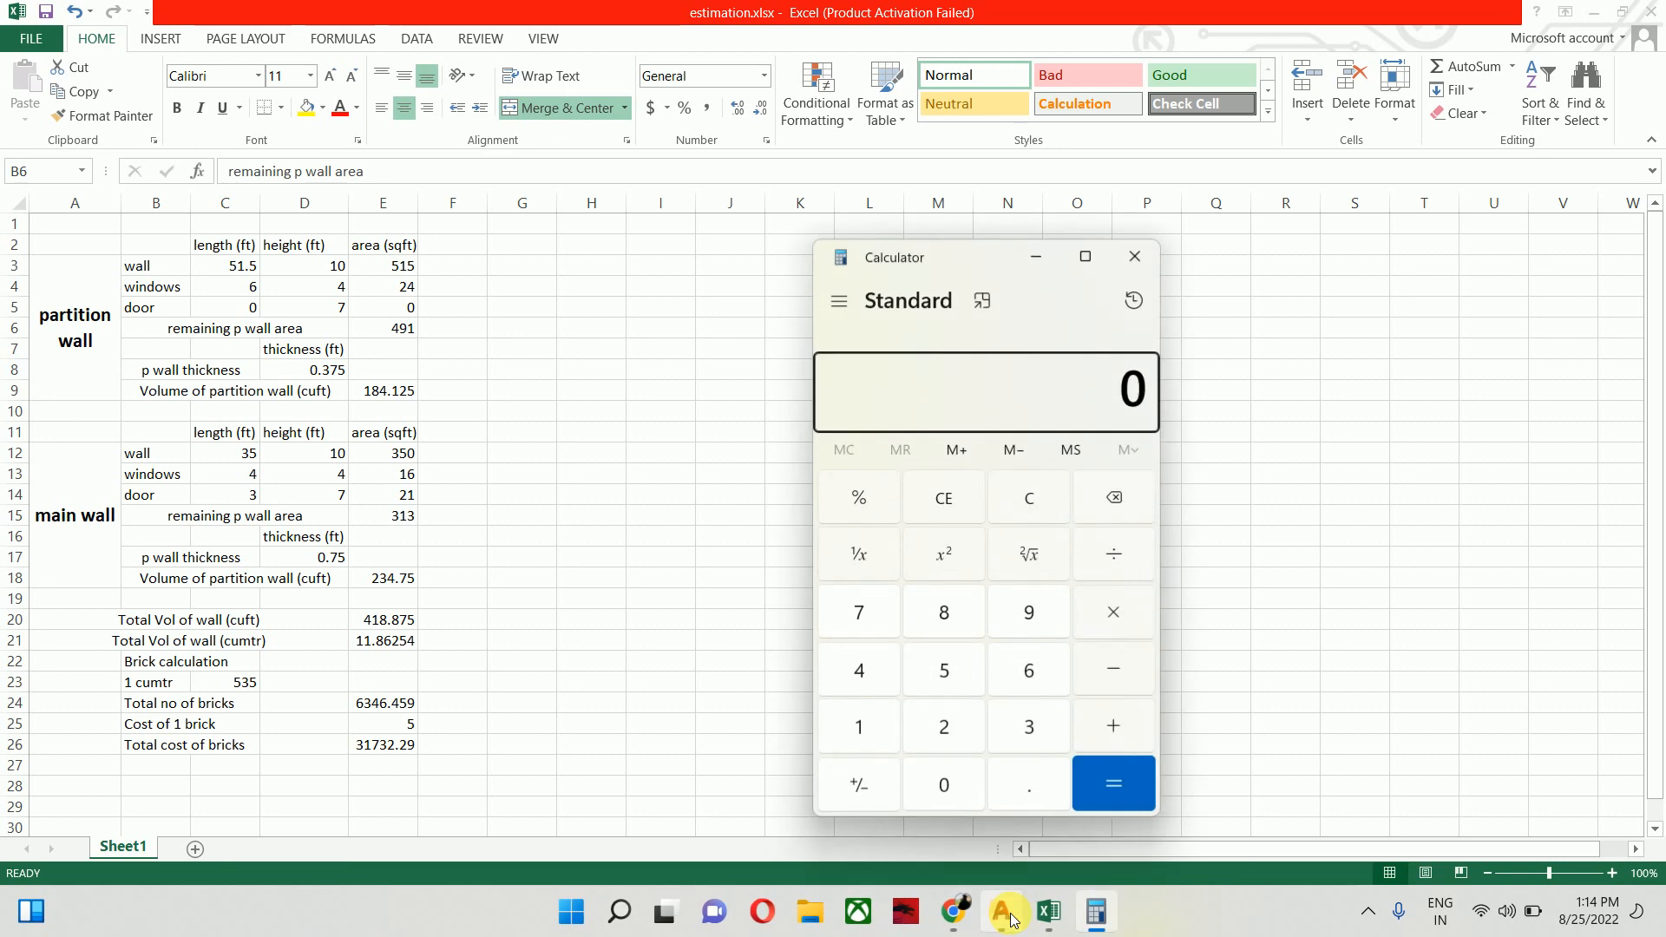
type("7 ÷ ")
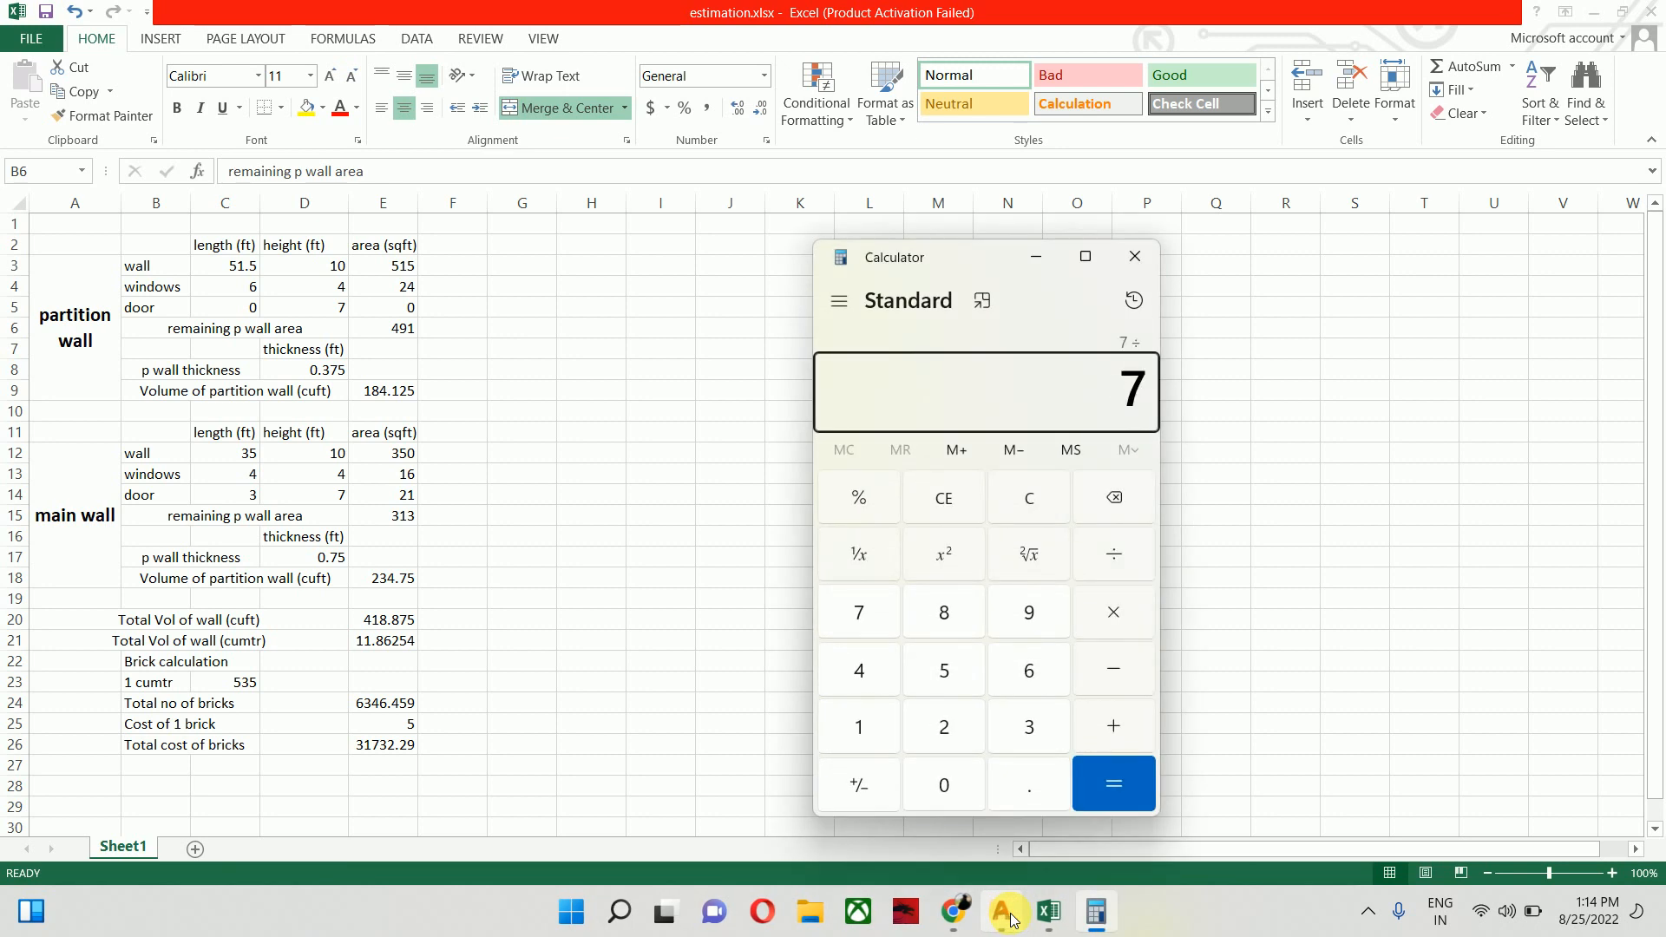
type("12")
key("Return")
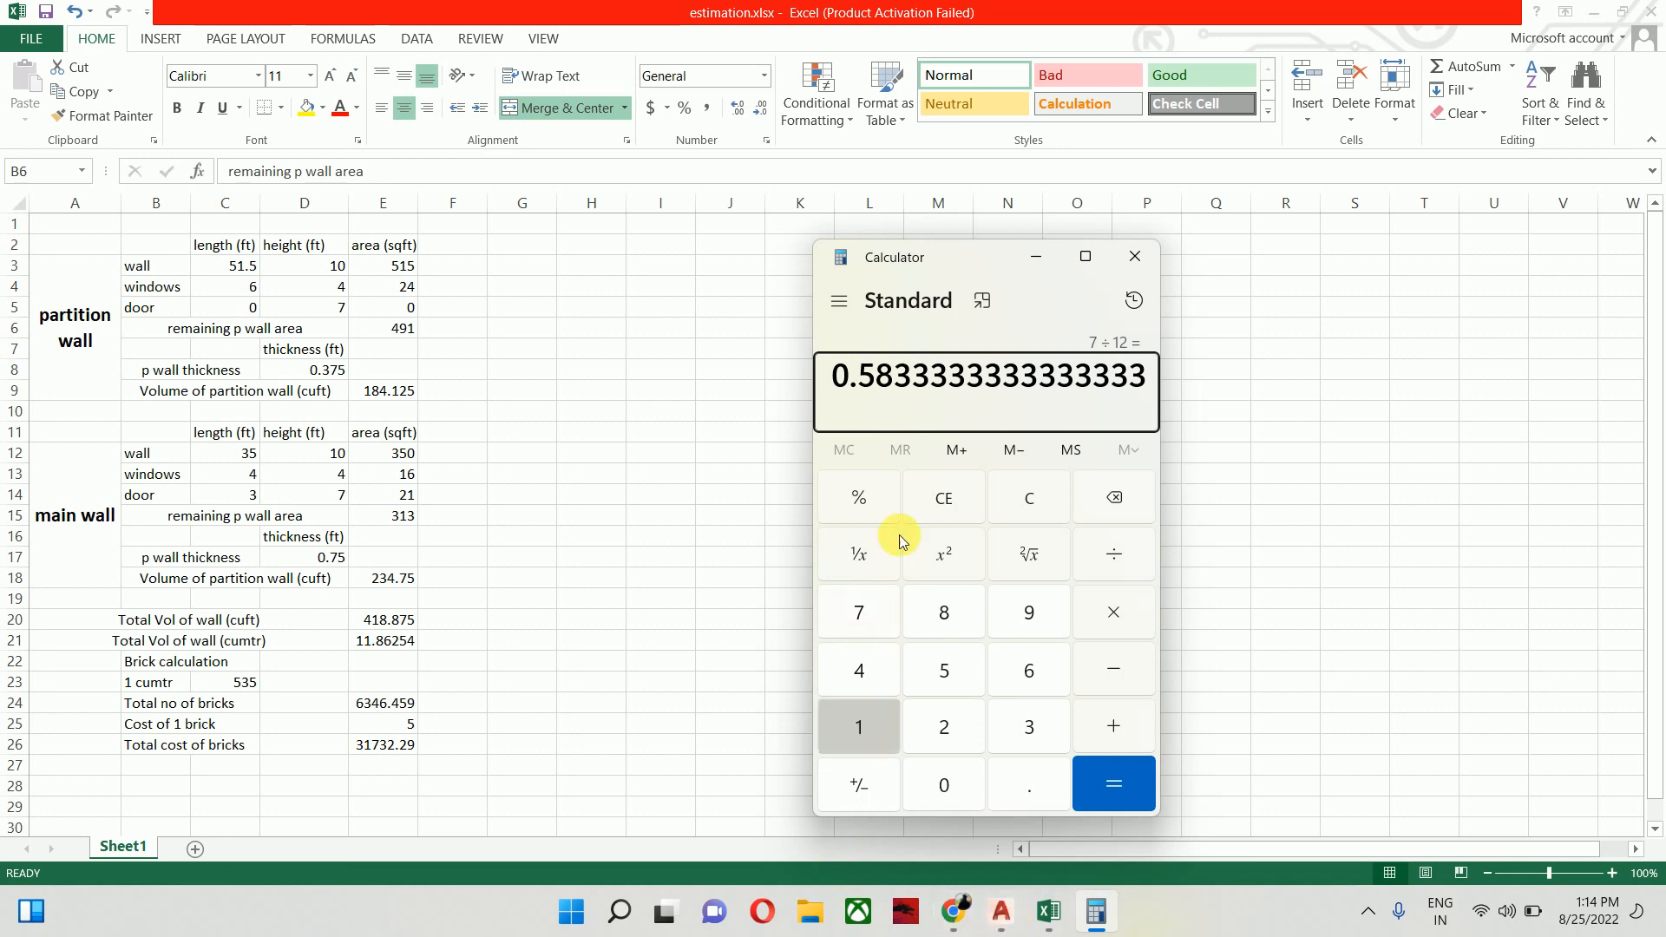
left_click(1135, 256)
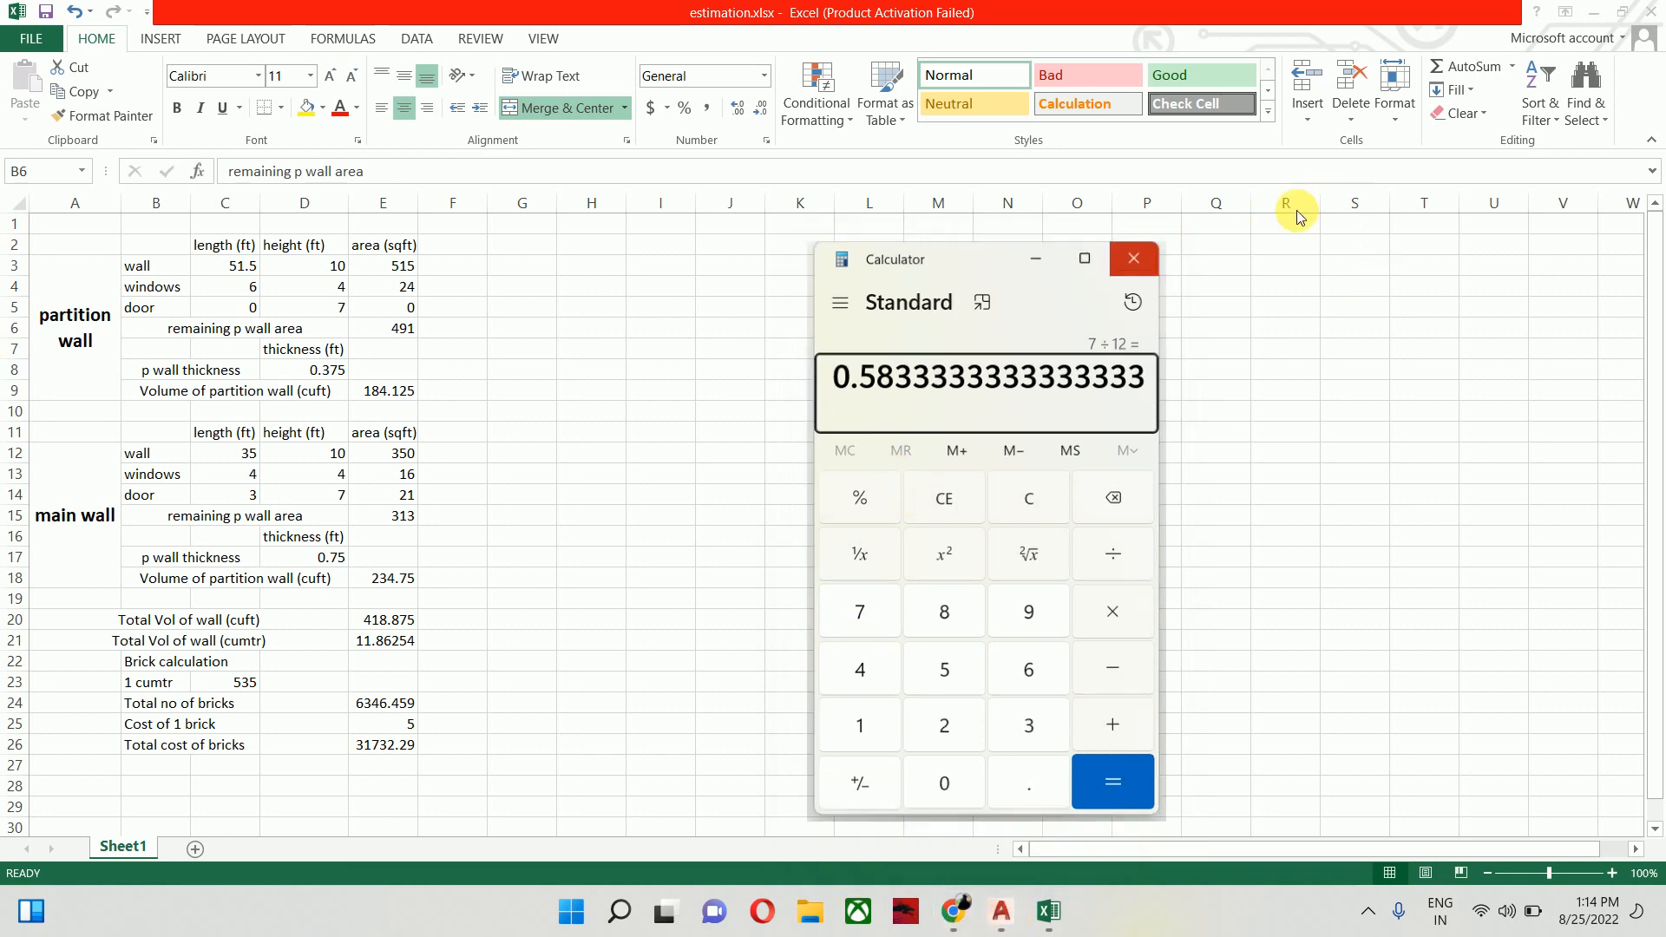
Return to AutoCAD and list the main wall's inner polyline again beside window W-1 to recheck its length
left_click(1594, 12)
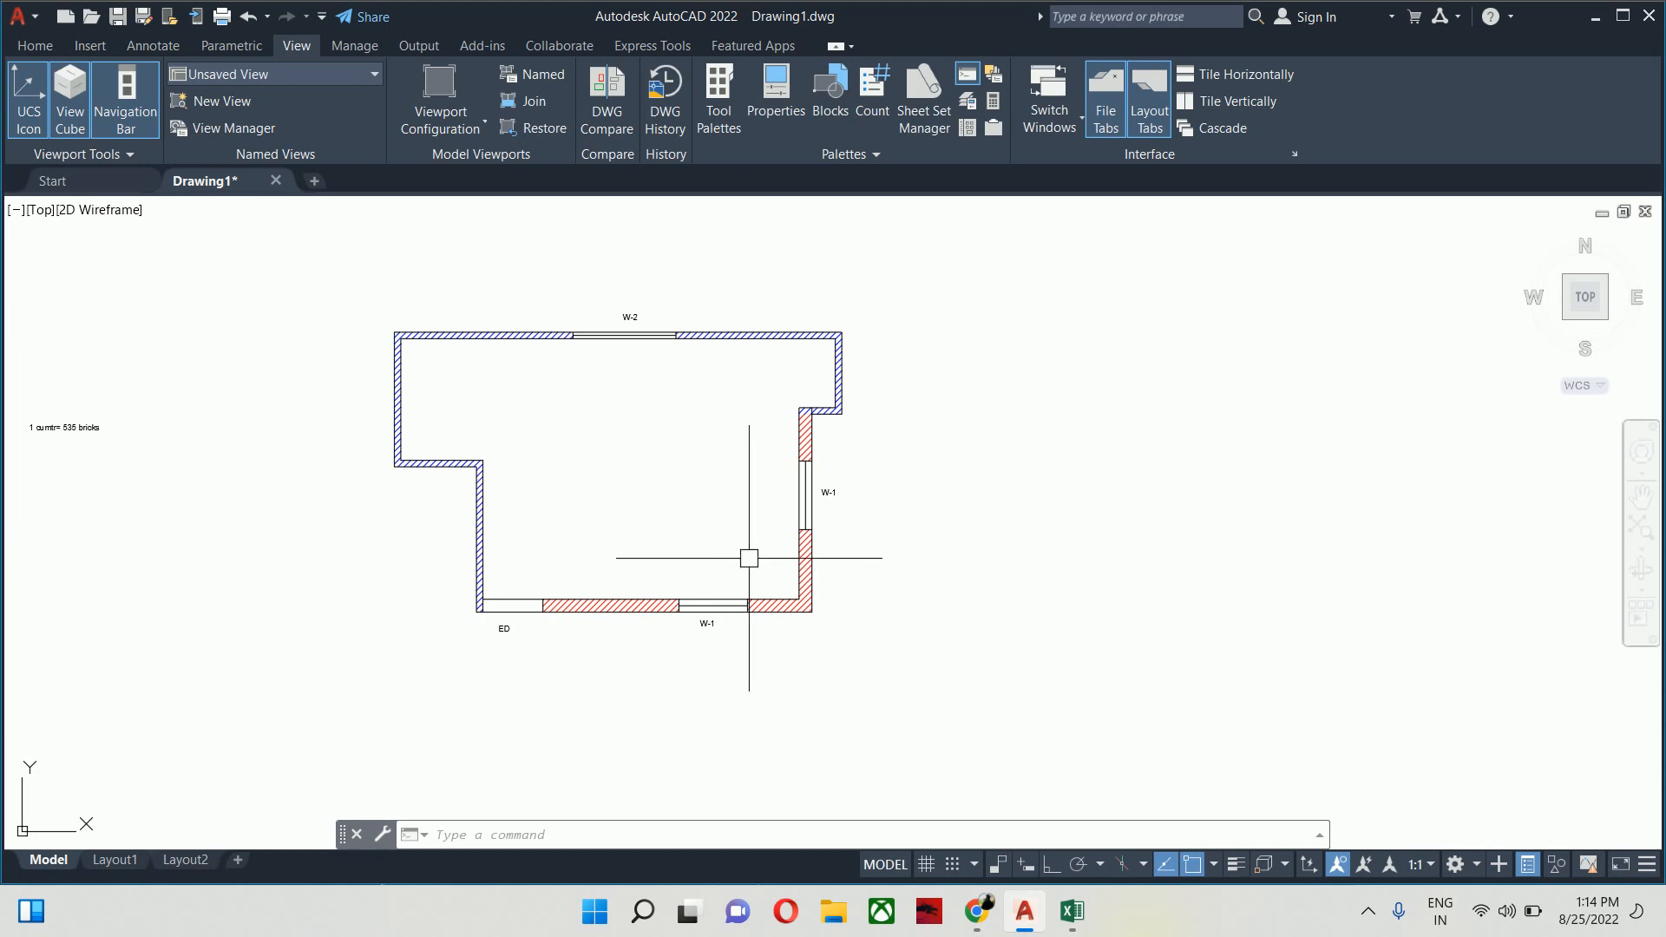
type("LI")
key("Return")
scroll(773, 516, "up", 6)
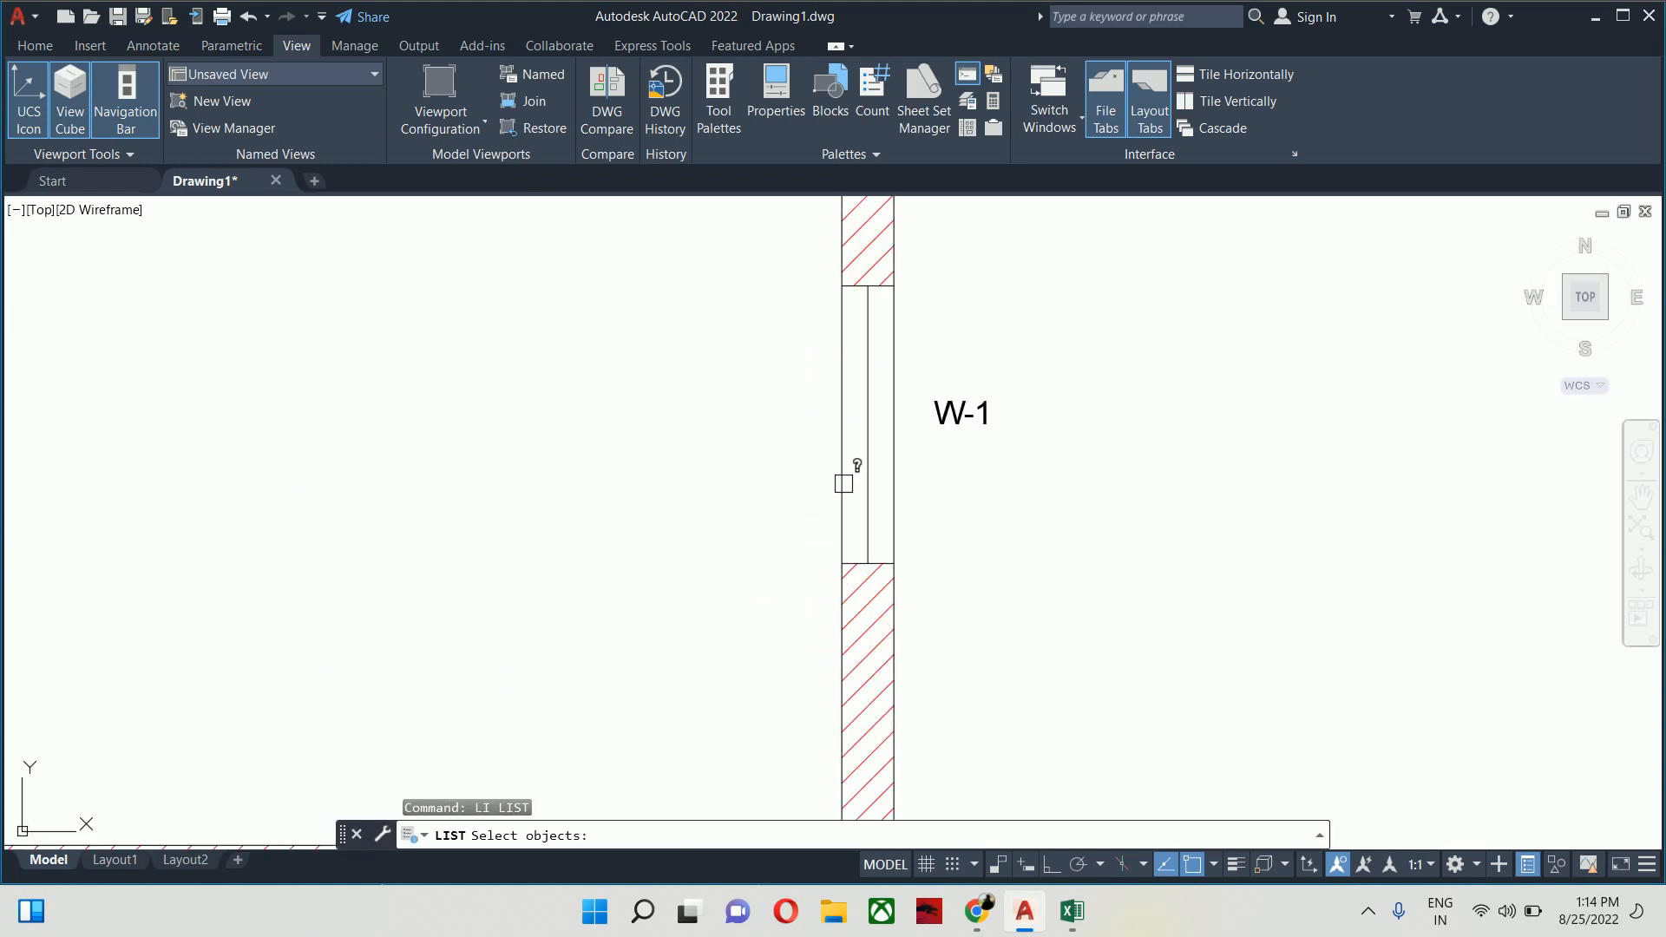
left_click(840, 477)
key("Return")
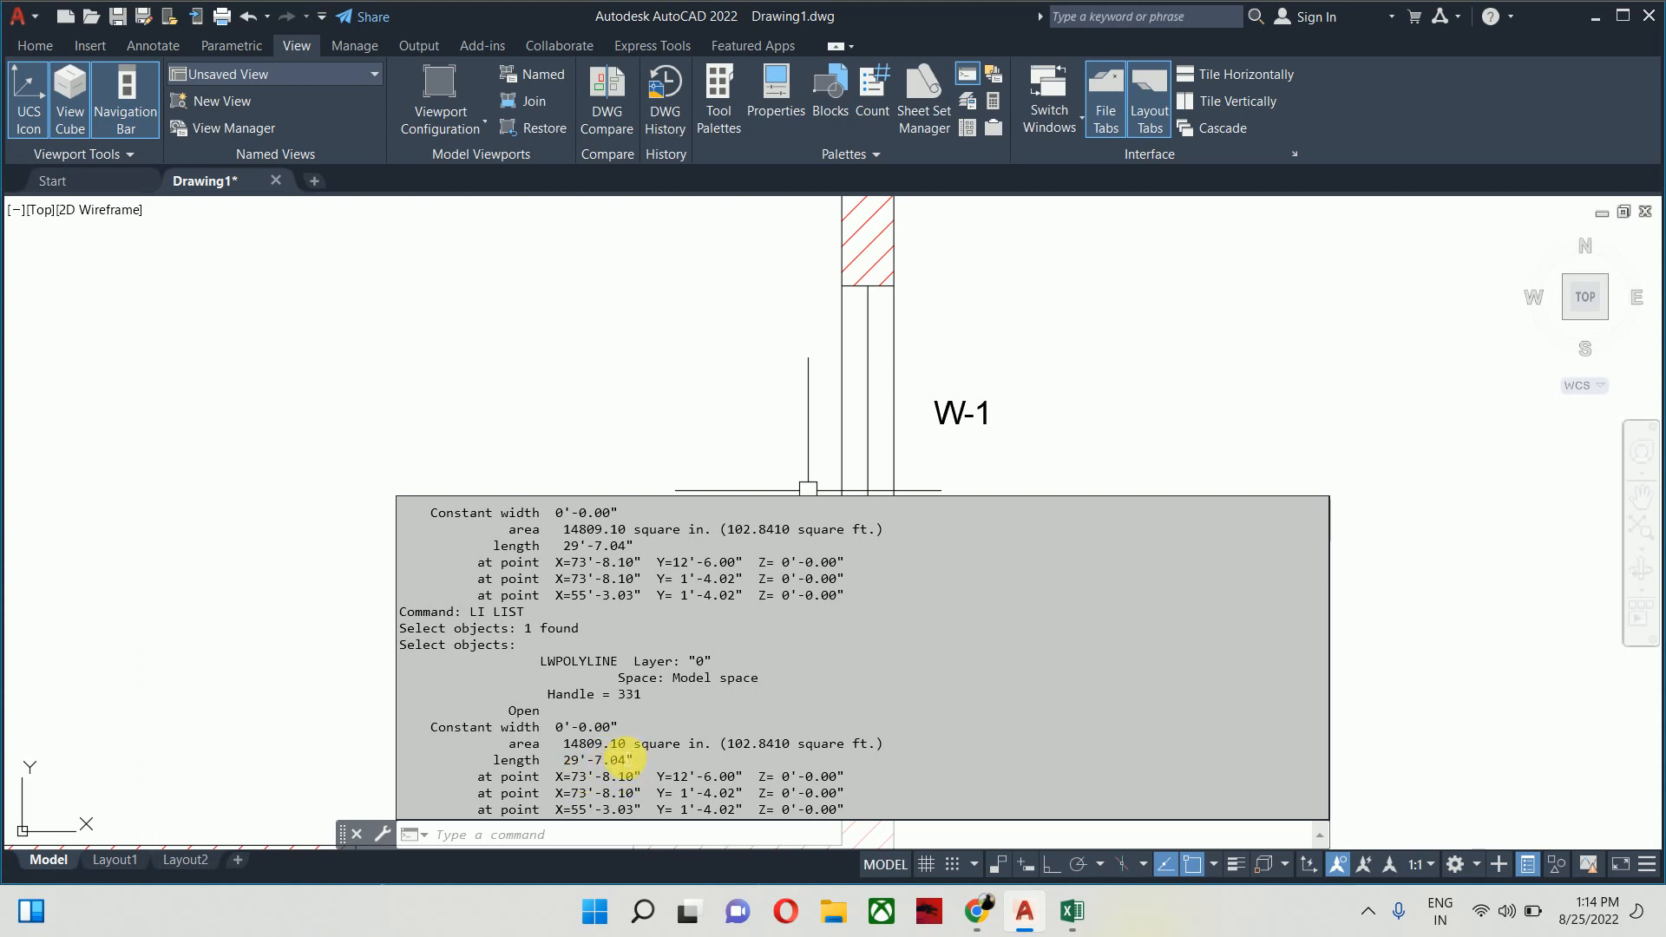
left_click(1594, 27)
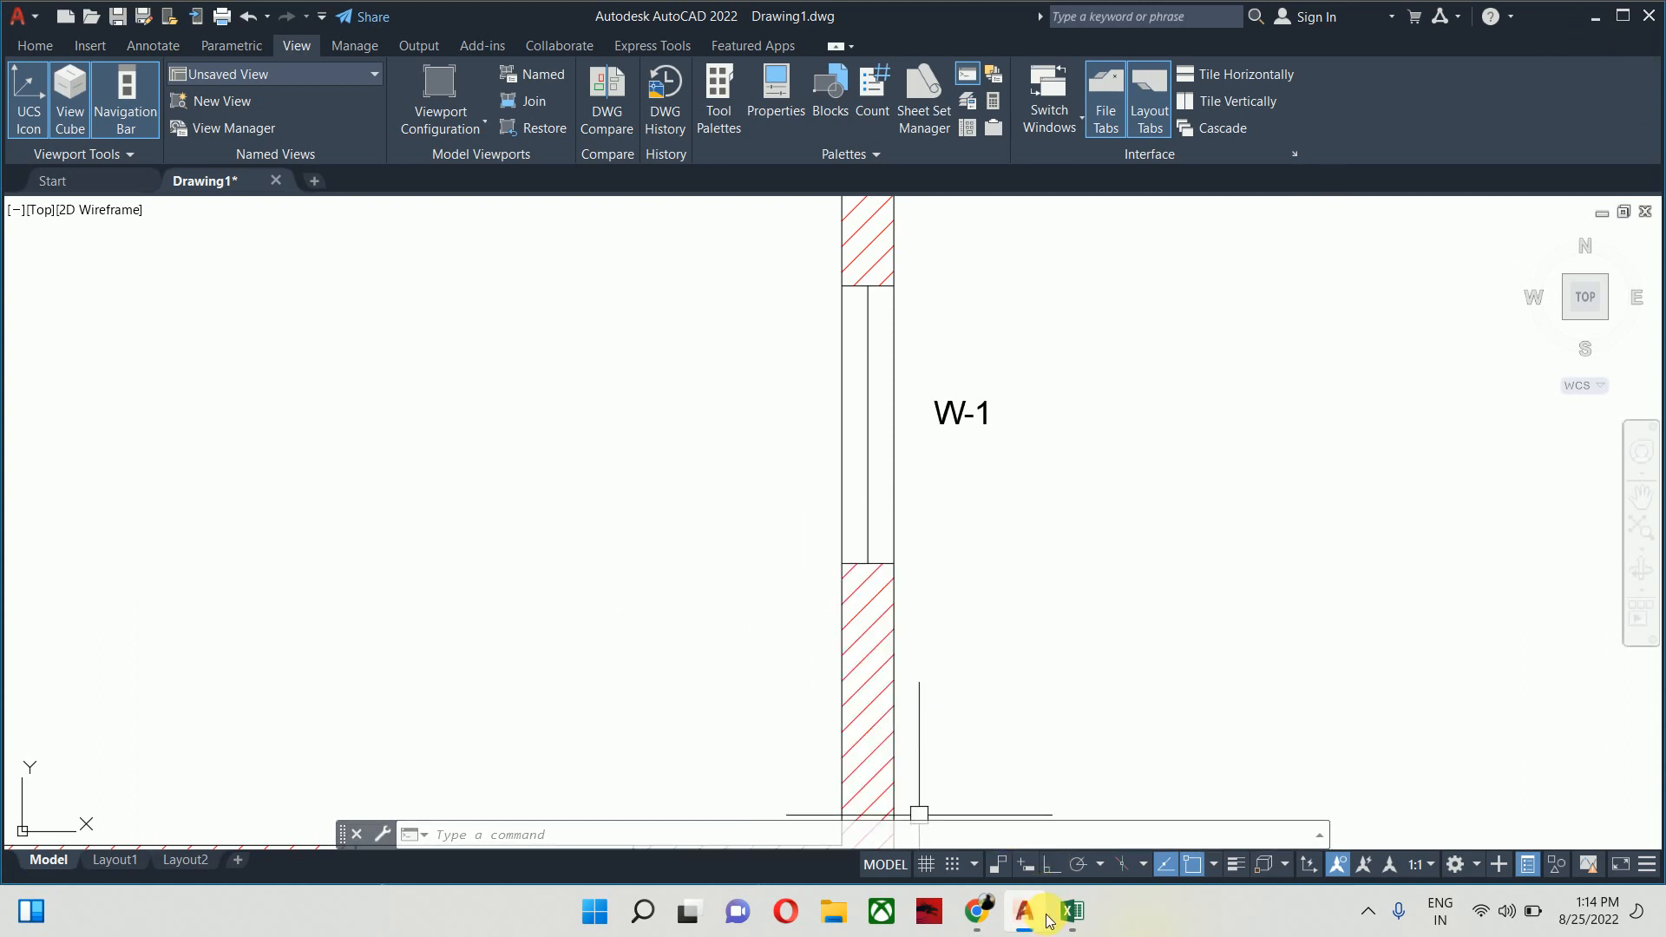
Switch to Excel, set the main wall's length in cell C12 to 29.7 ft, and select its windows length cell C13
left_click(1069, 913)
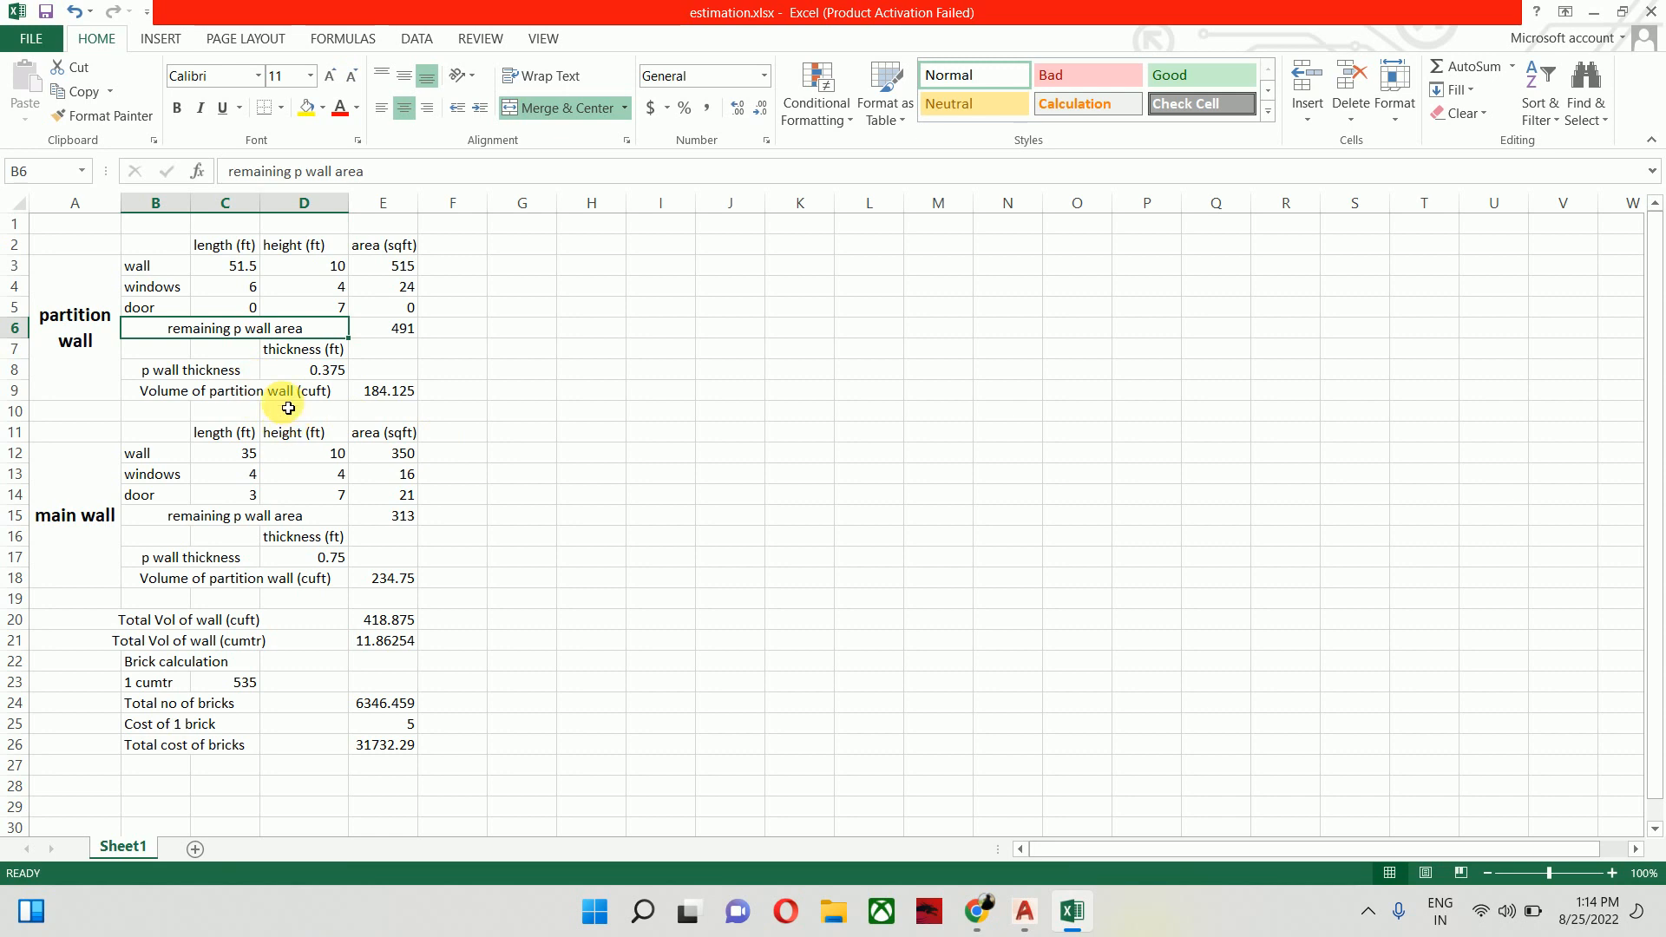
left_click(249, 455)
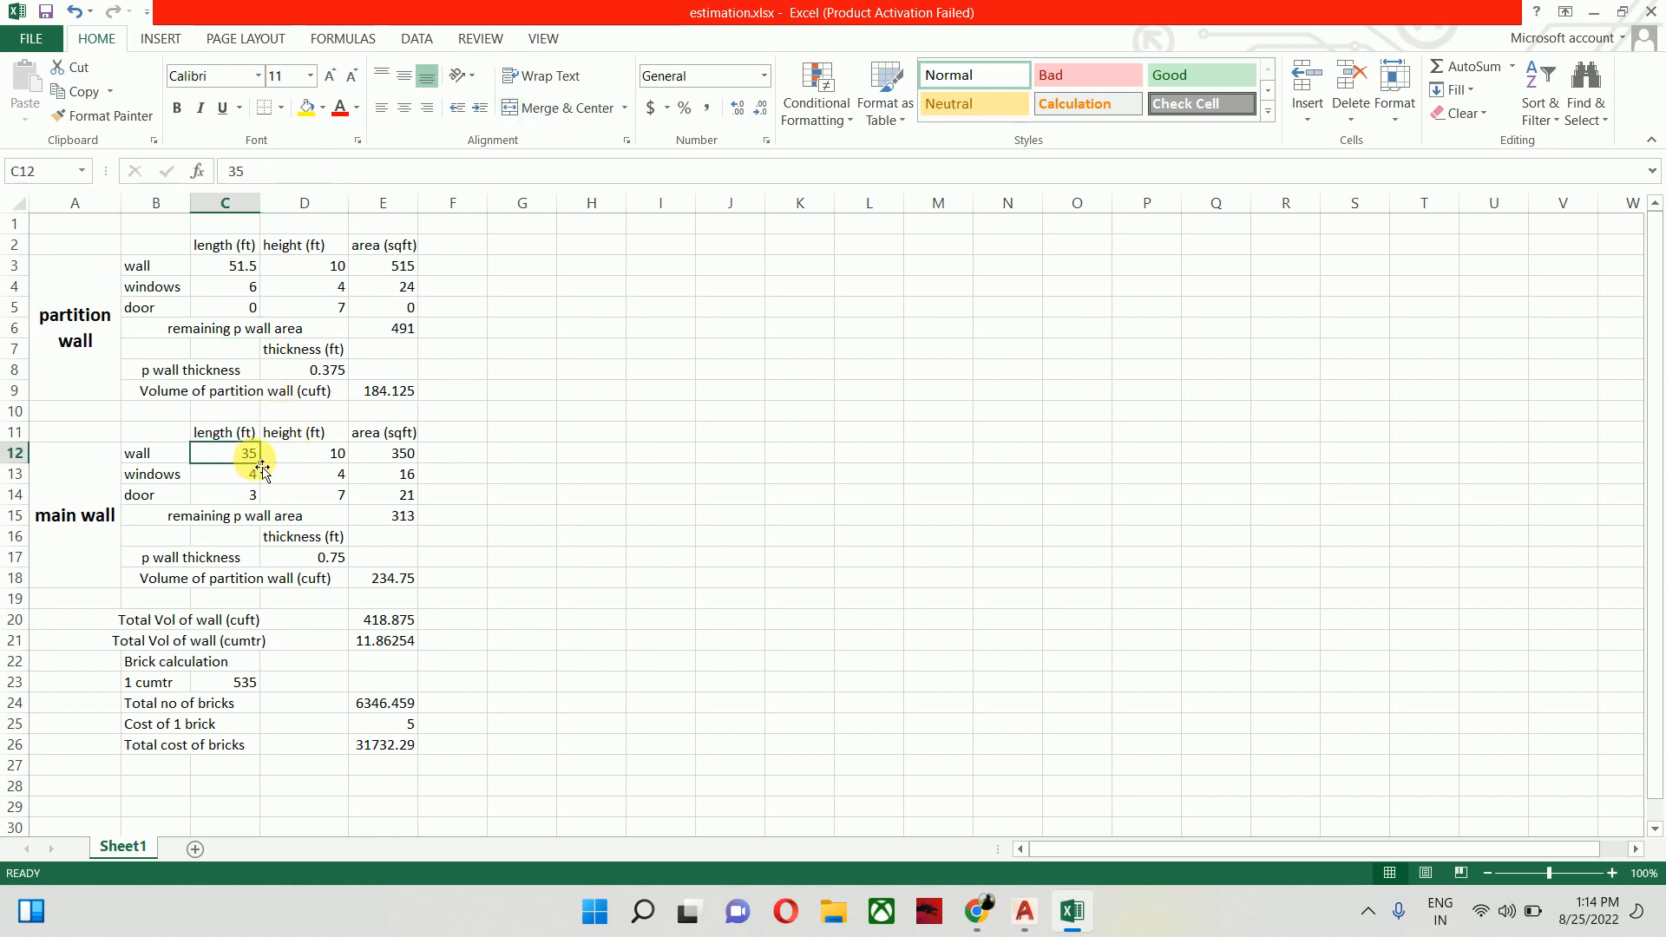
type("29.7")
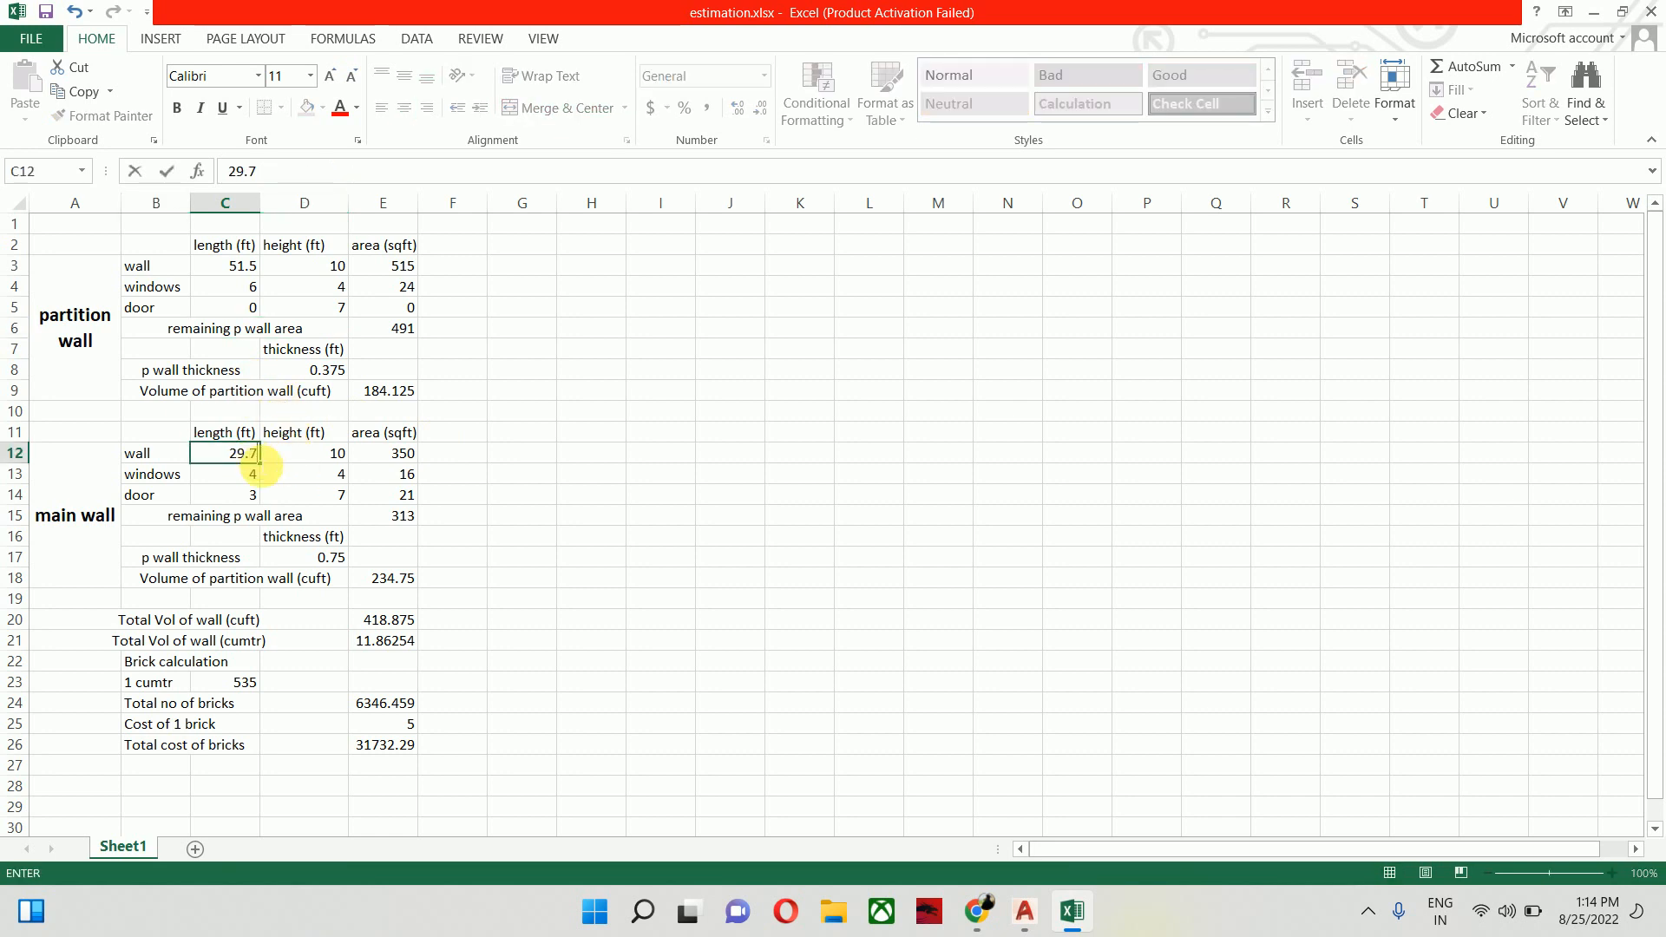
key("Return")
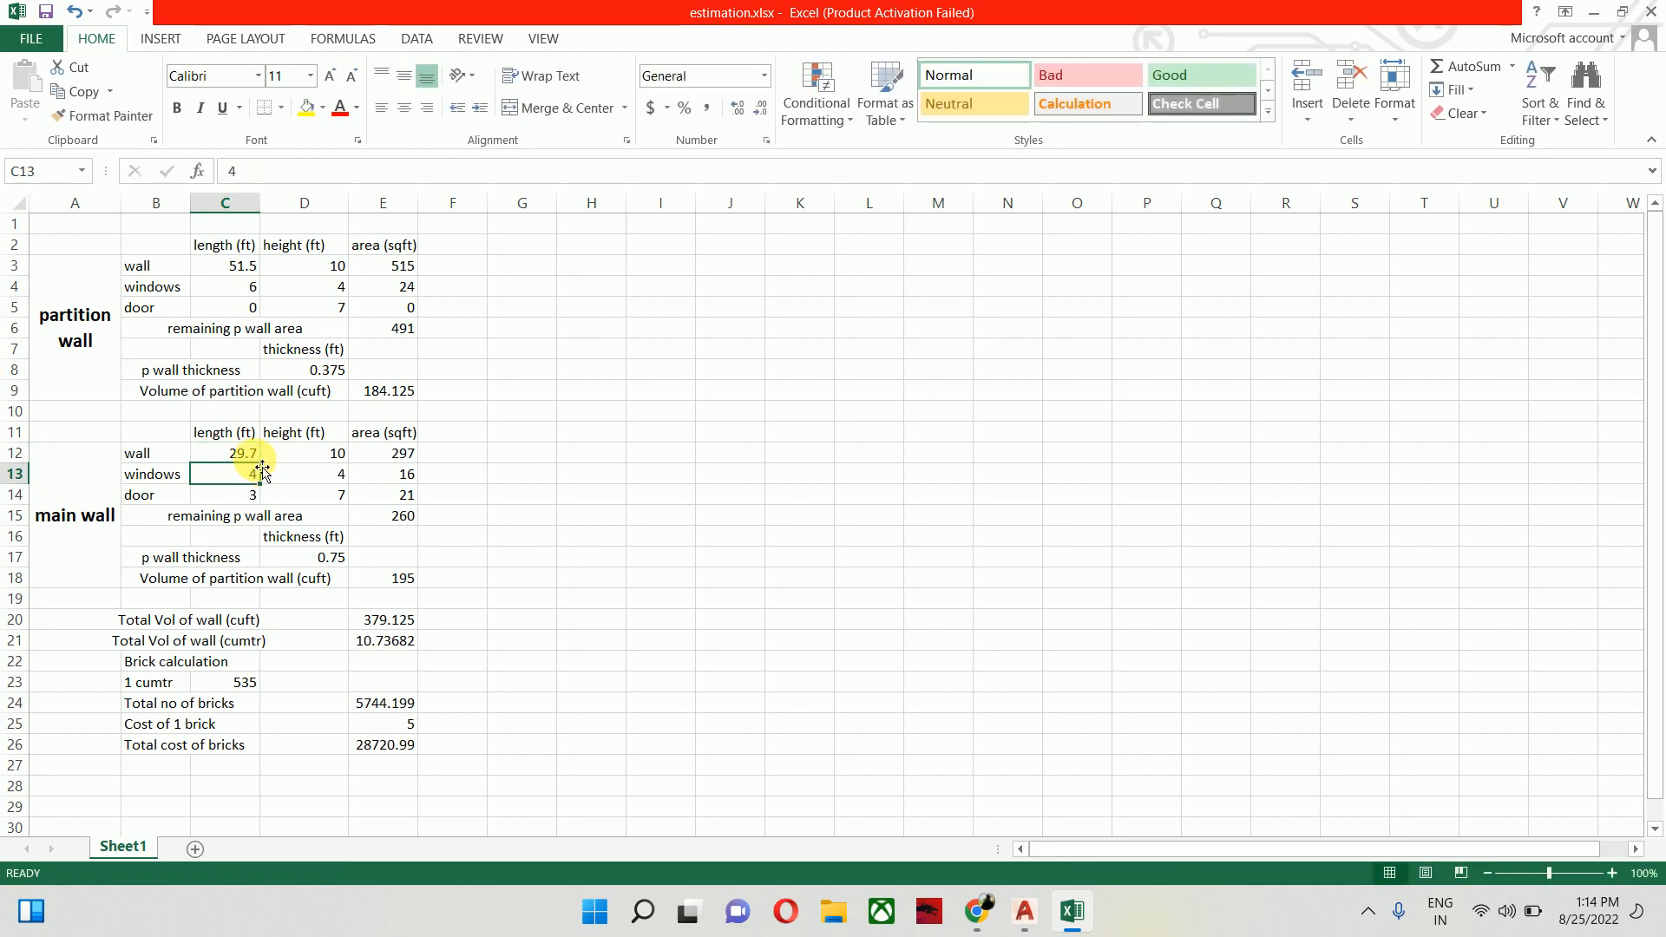
key("Up")
key("Right")
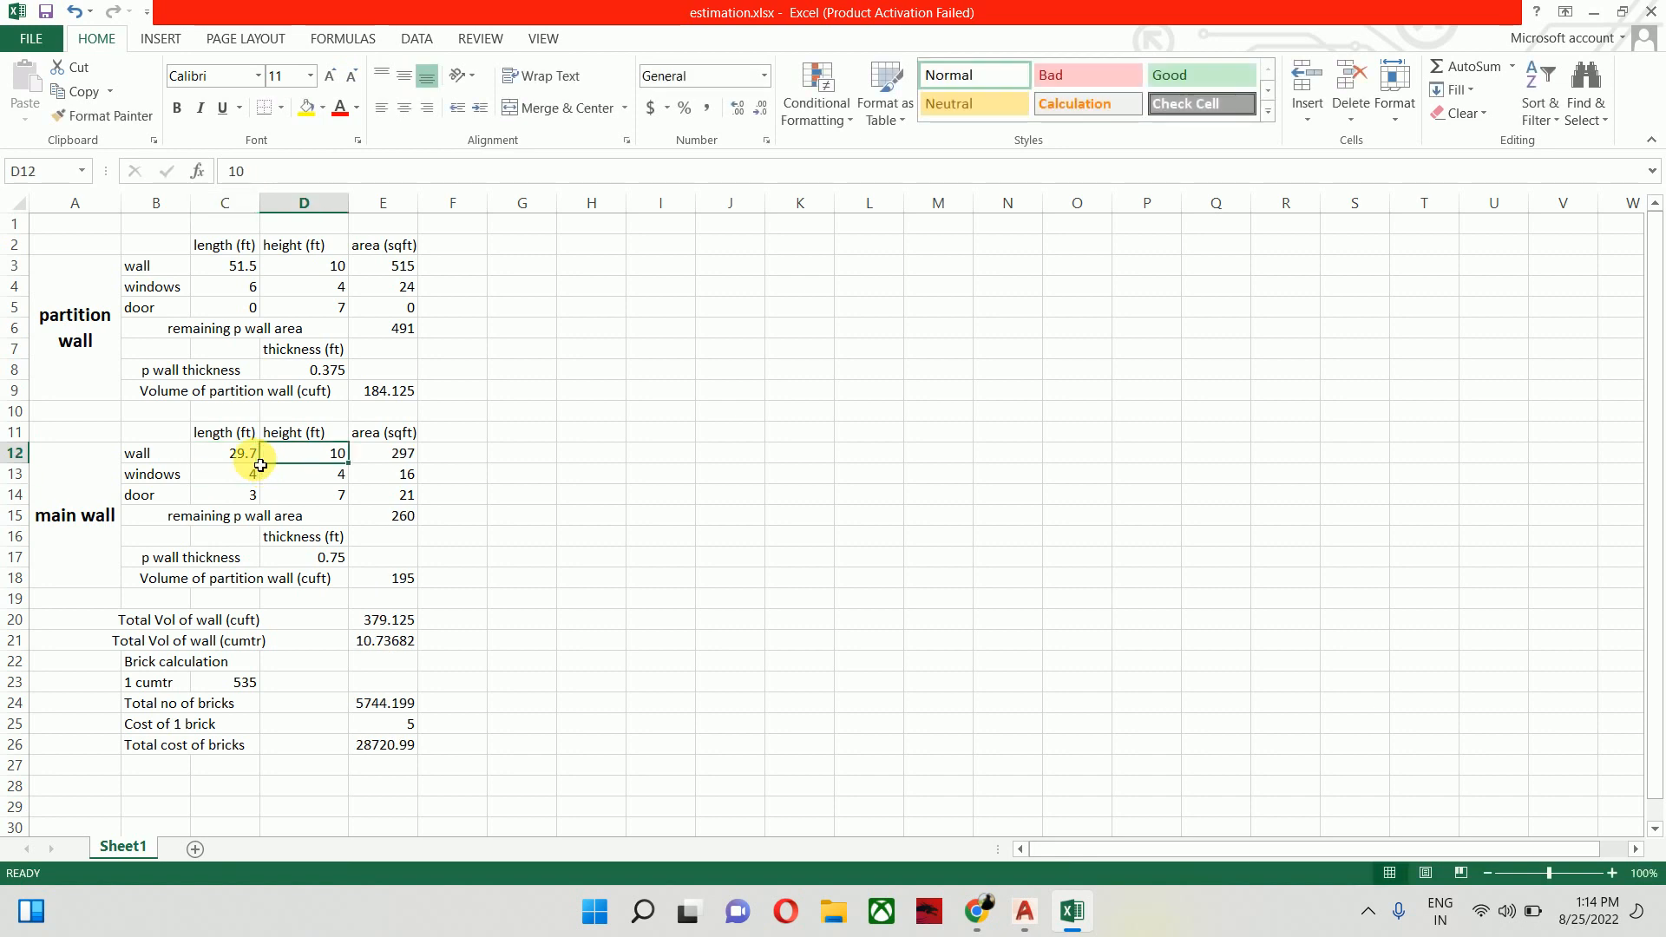
key("Right")
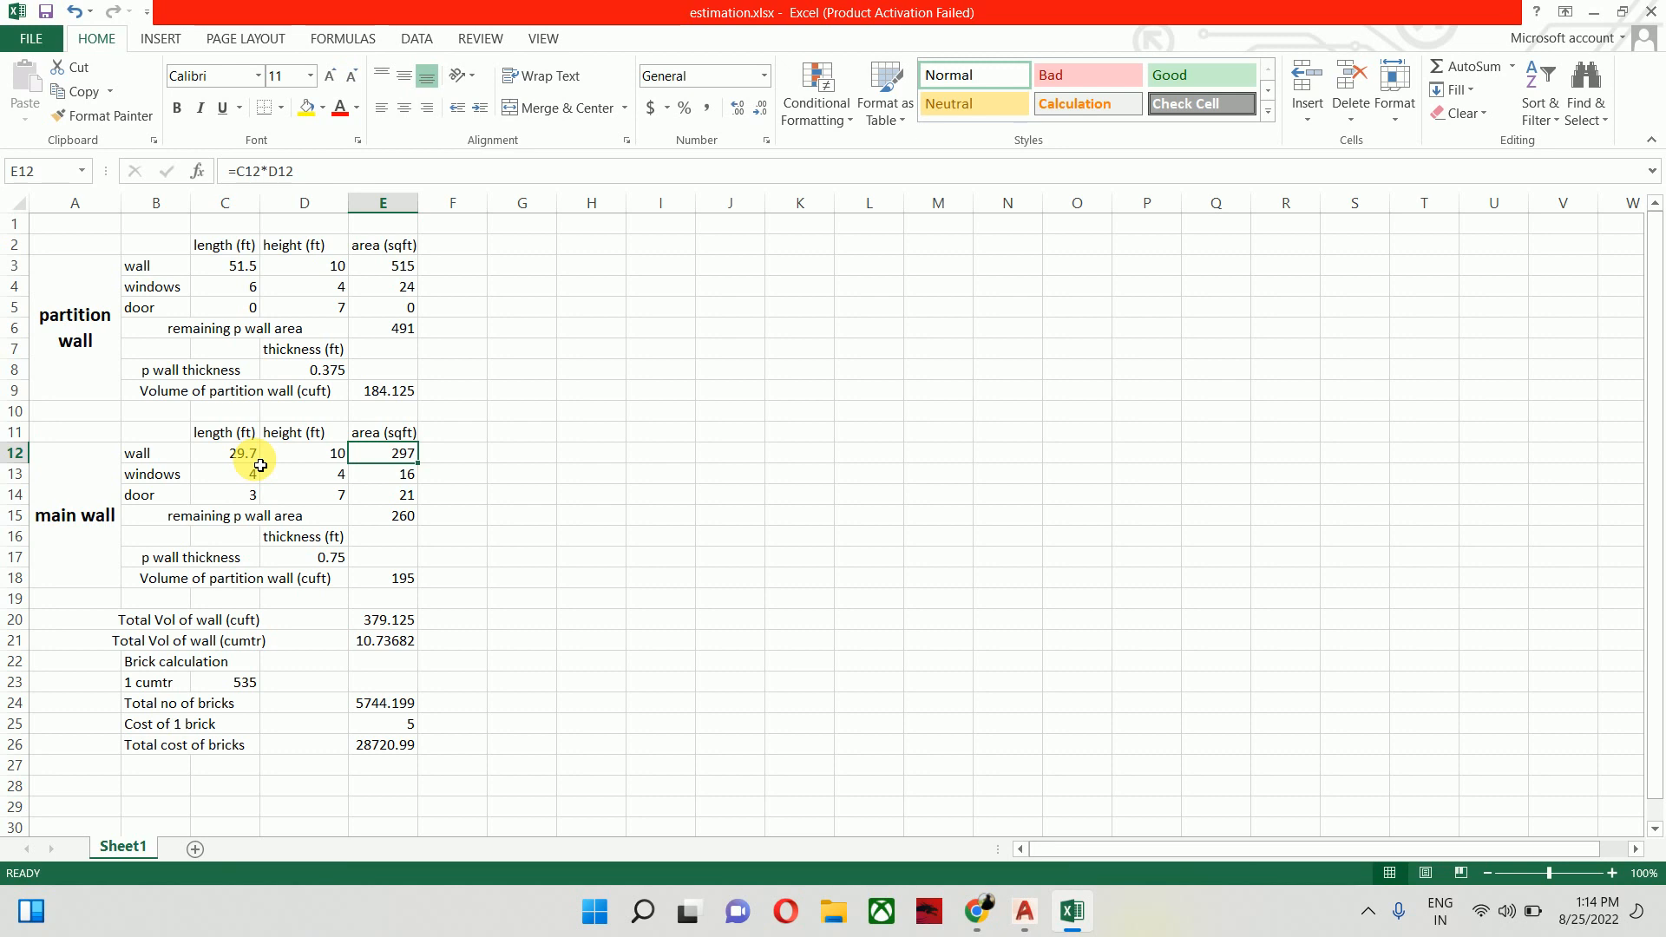
key("Down")
key("Left")
key("Left")
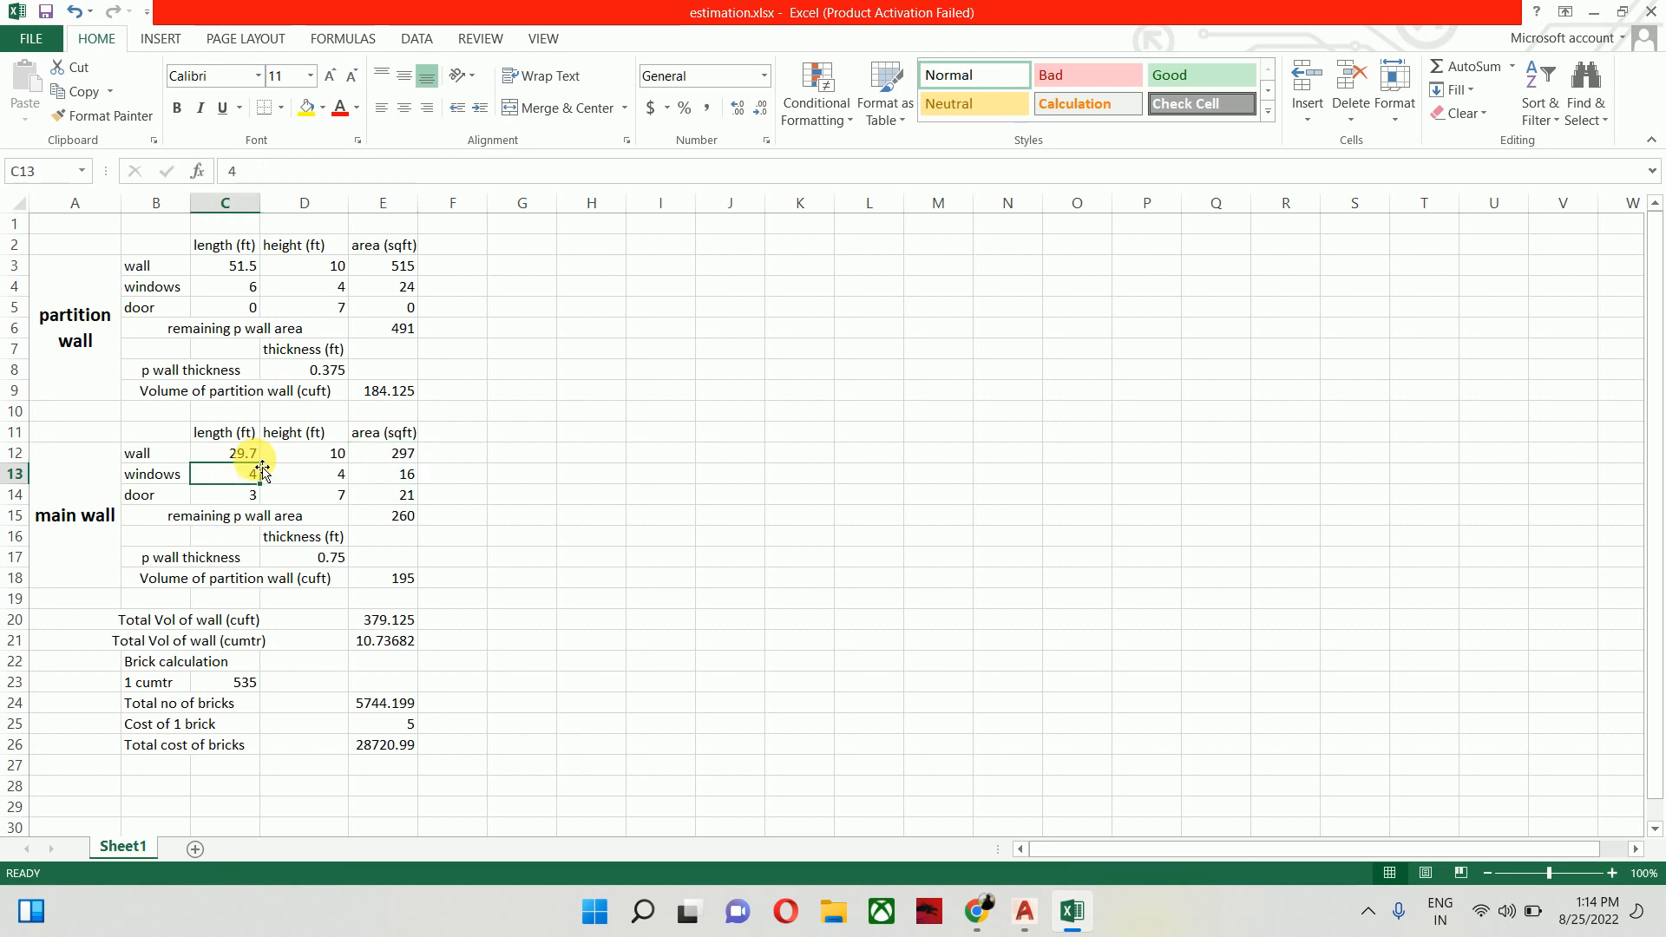
Switch to AutoCAD and measure the W-1 window in the main wall's vertical run with a temporary linear dimension
left_click(1594, 12)
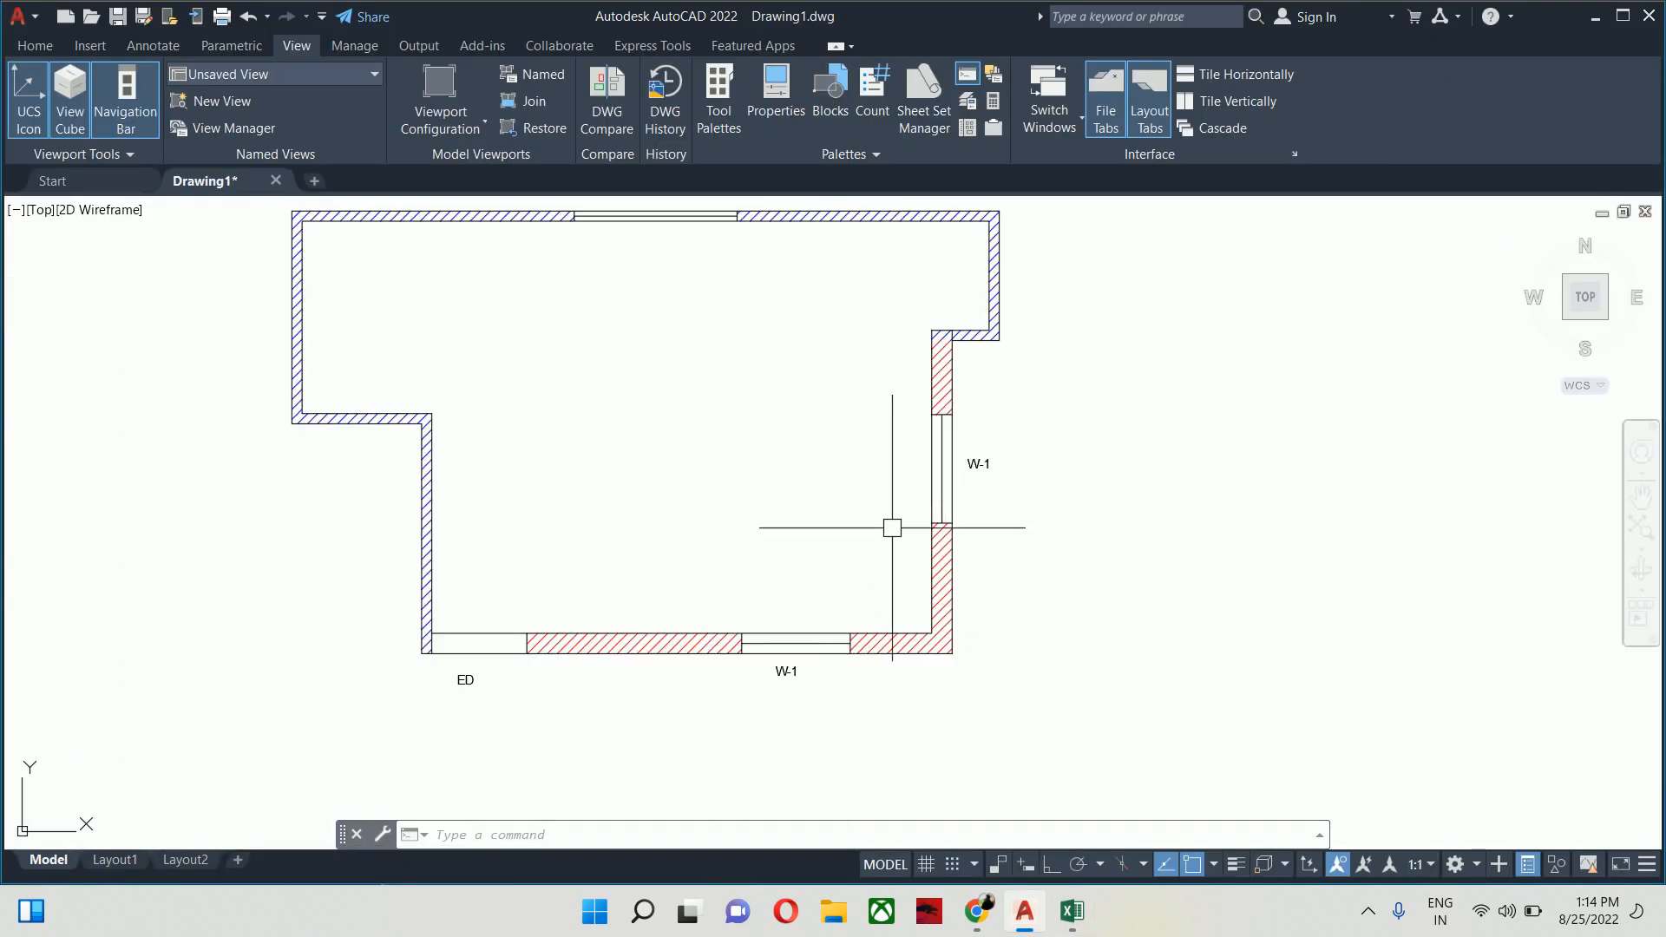
type("DLI")
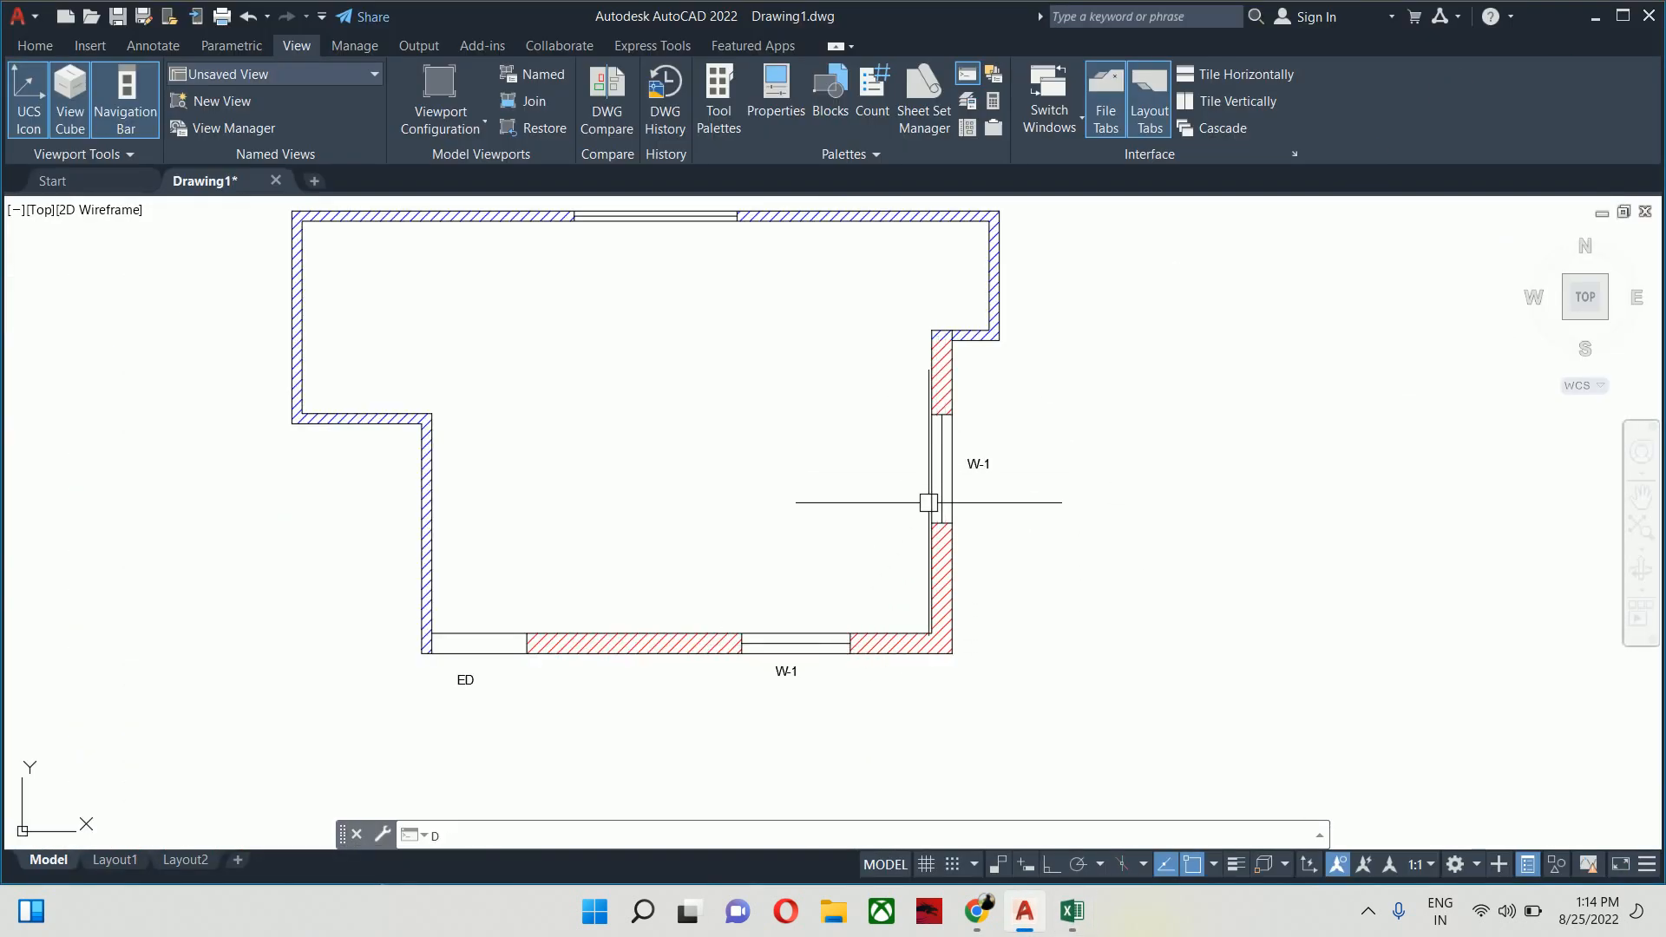
key("Return")
key("Return")
scroll(929, 503, "up", 3)
left_click(926, 472)
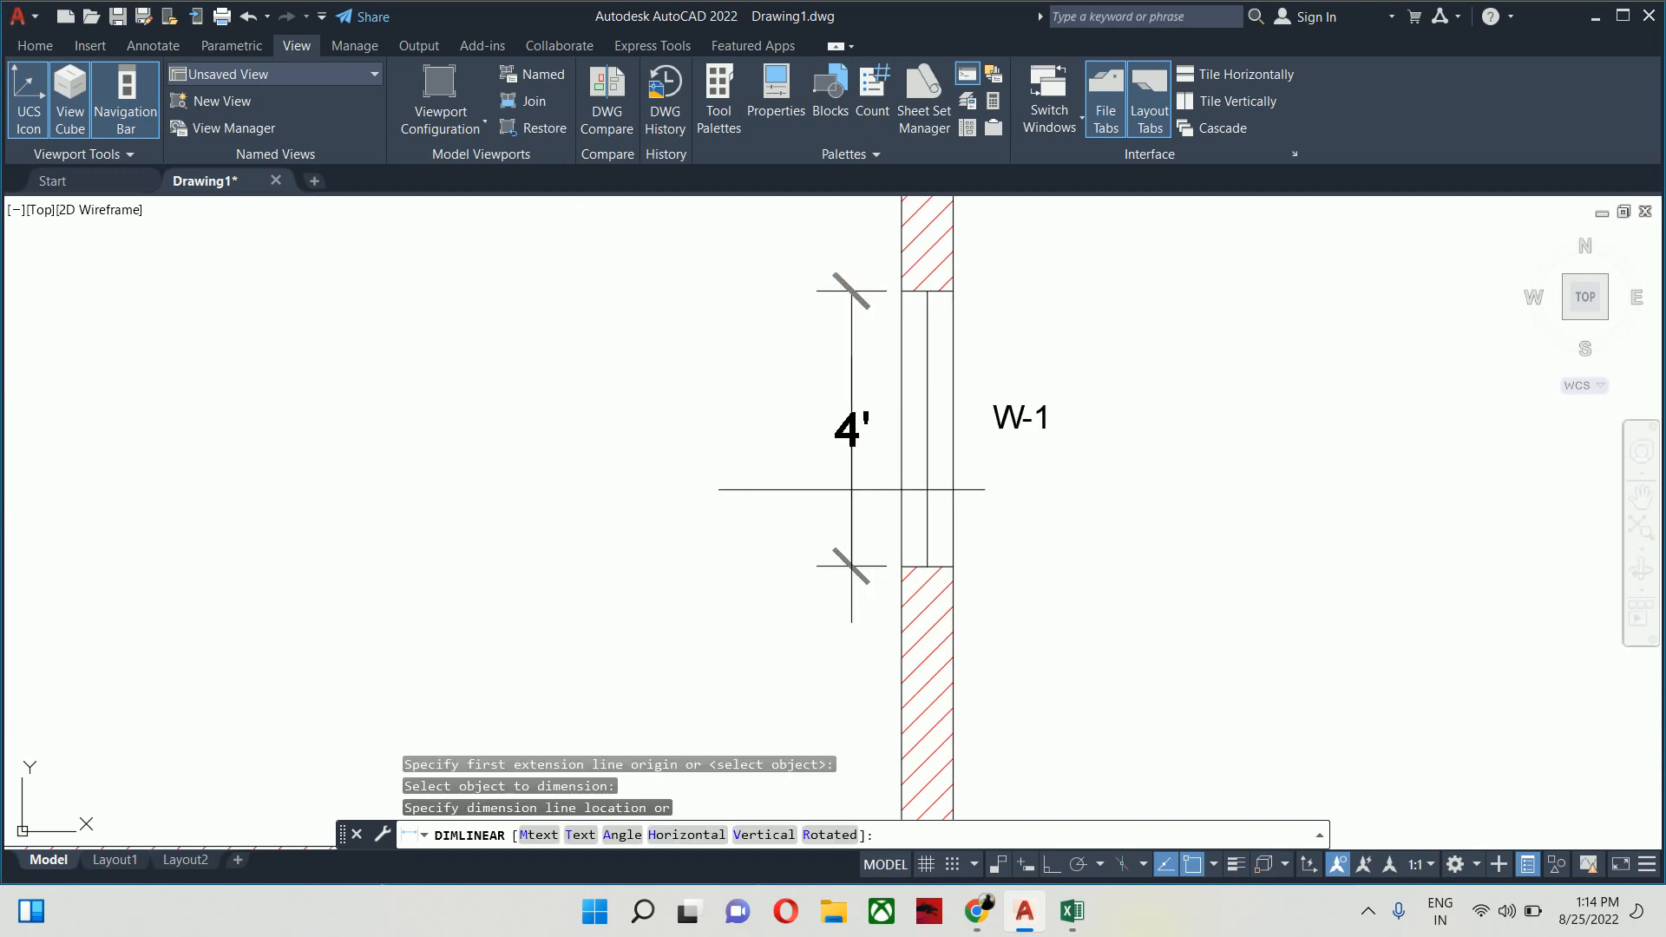
key("Escape")
scroll(850, 487, "down", 5)
key("Escape")
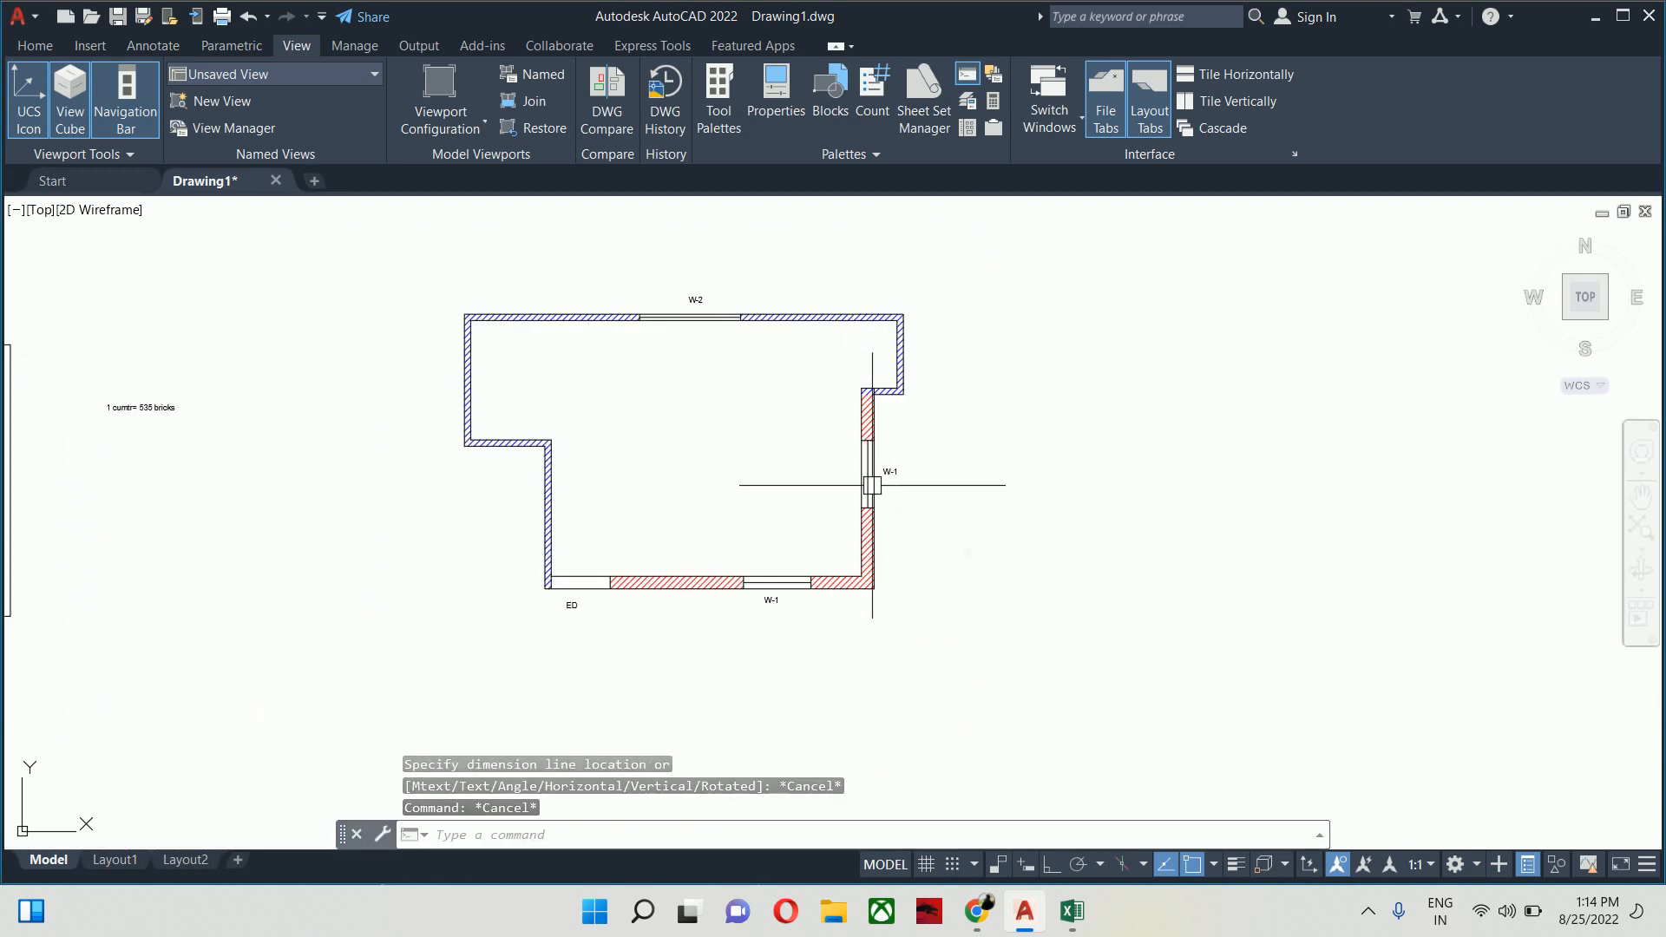
Switch to Excel and set the main wall's windows length in cell C13 to 8 ft
key("alt+Tab")
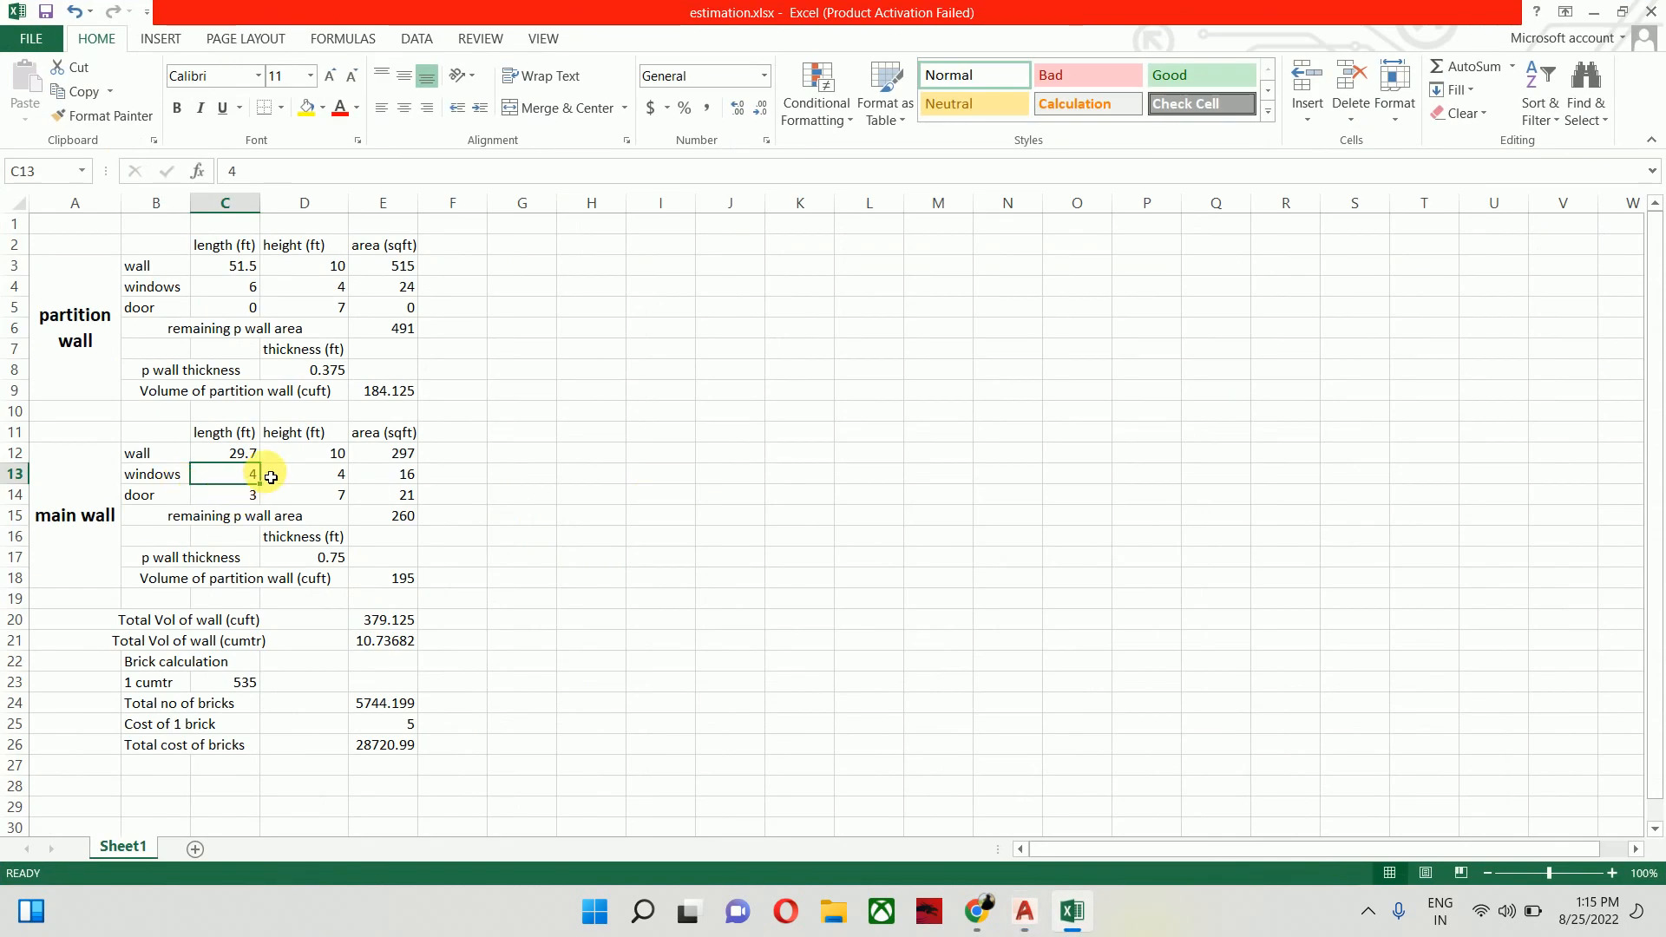
type("8")
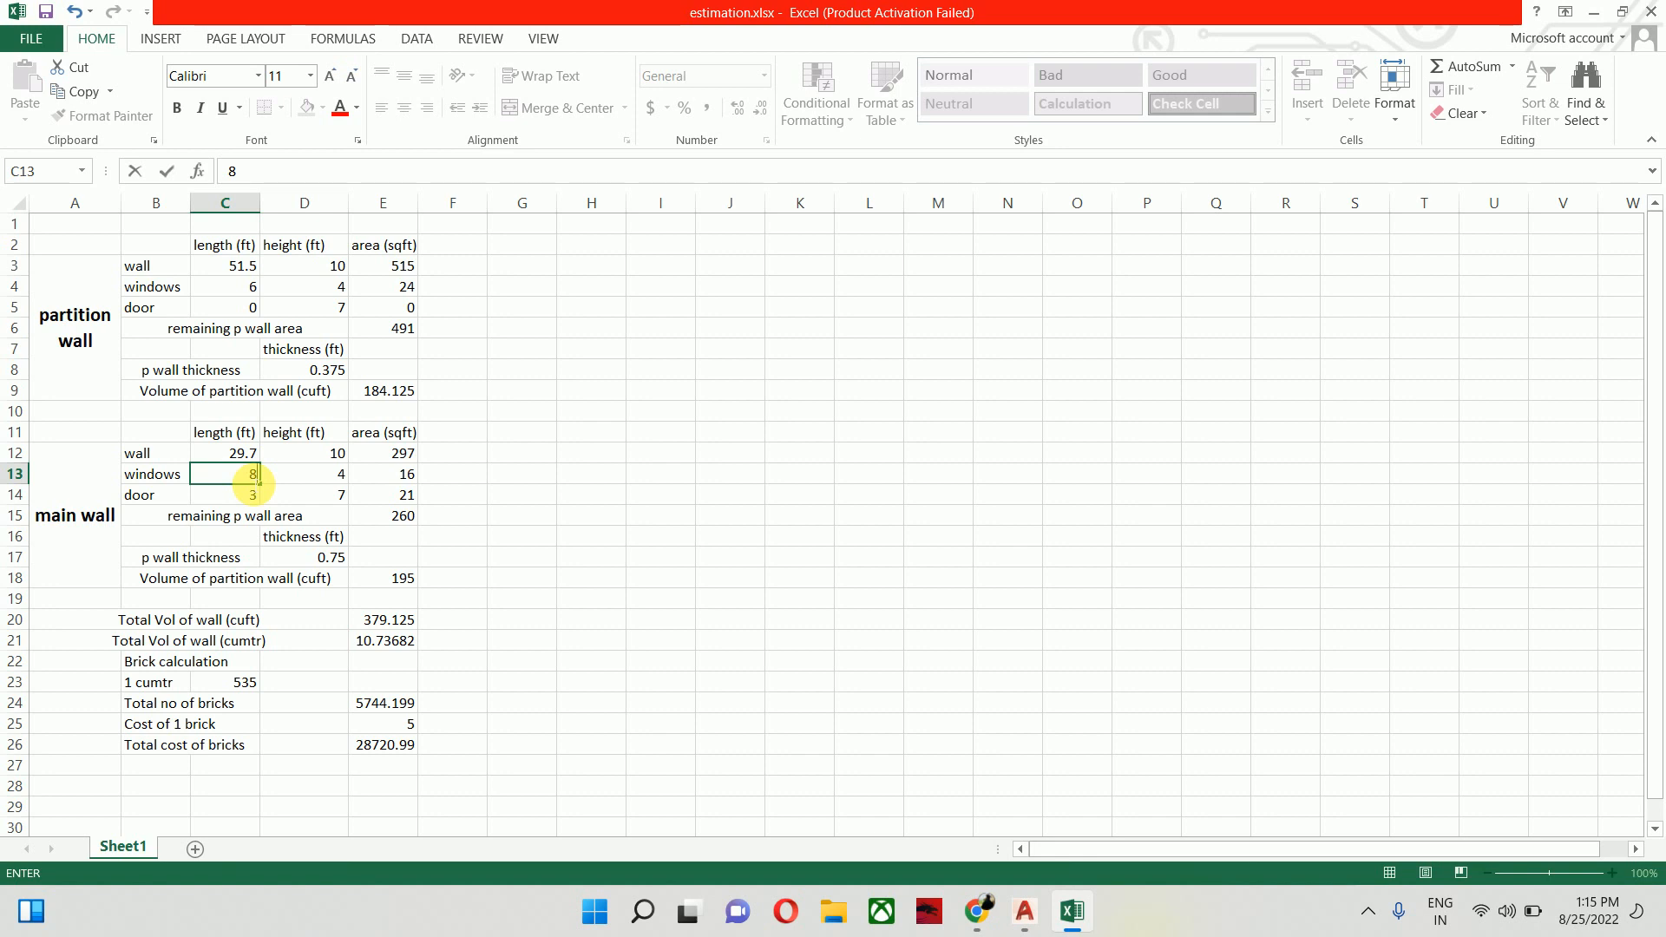
key("Return")
key("Up")
key("Right")
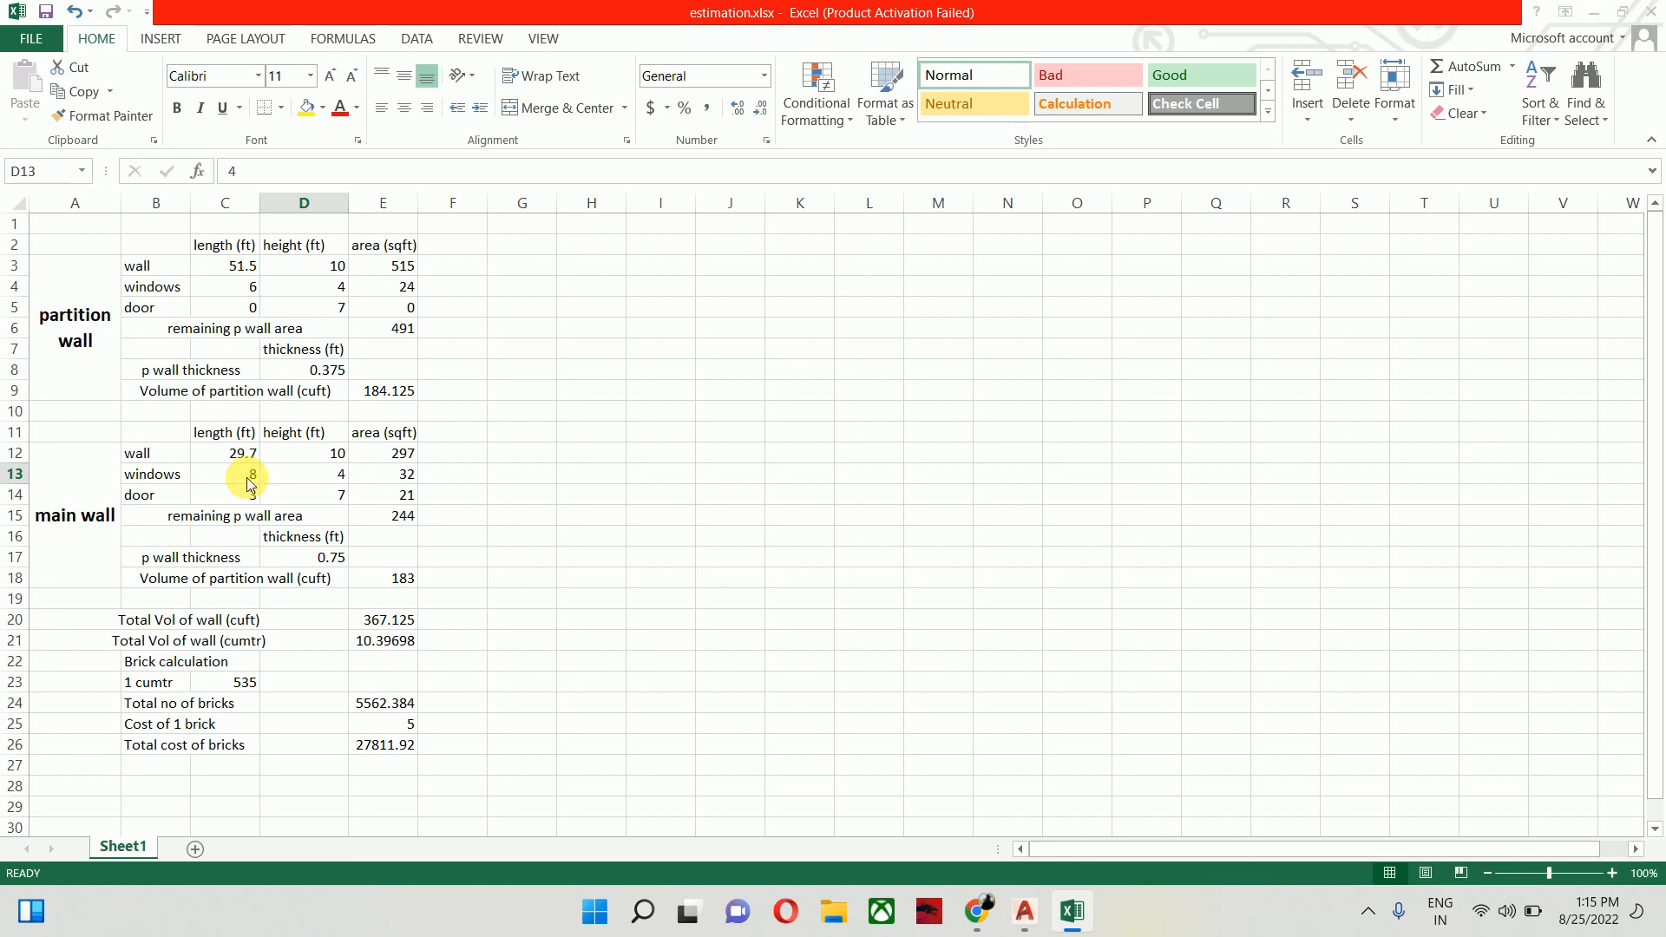
Switch to AutoCAD and measure the ED door opening in the main wall with a temporary linear dimension
key("alt+Tab")
scroll(566, 588, "up", 5)
key("Escape")
key("Escape")
key("Escape")
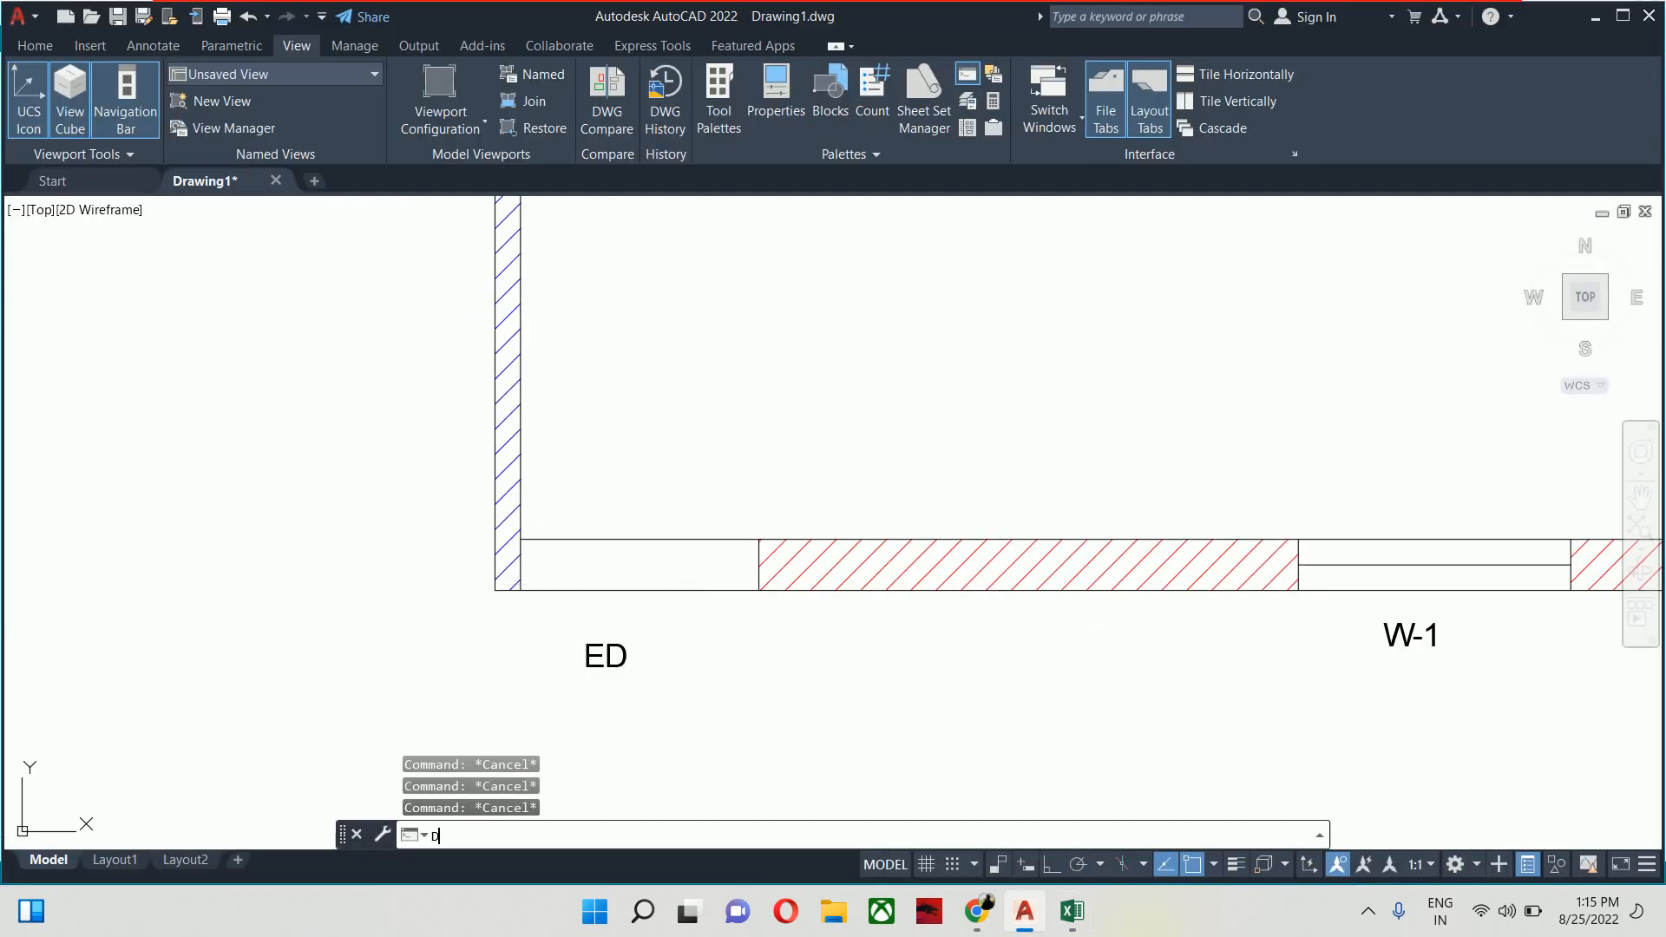
type("pdli")
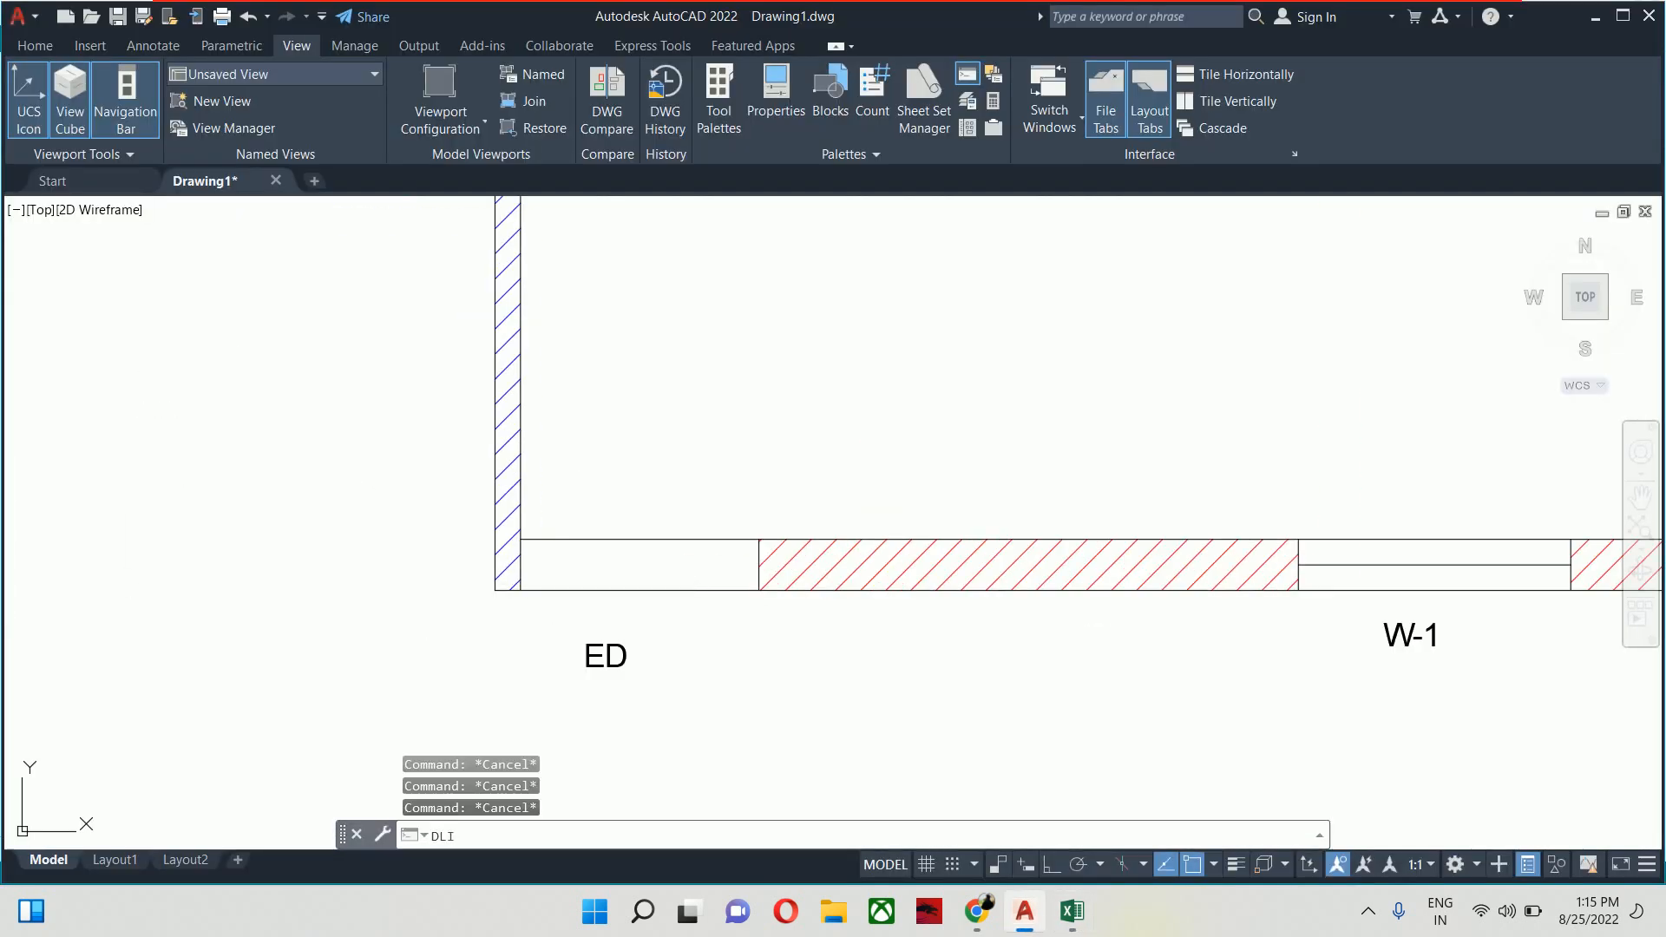
key("Return")
left_click(520, 539)
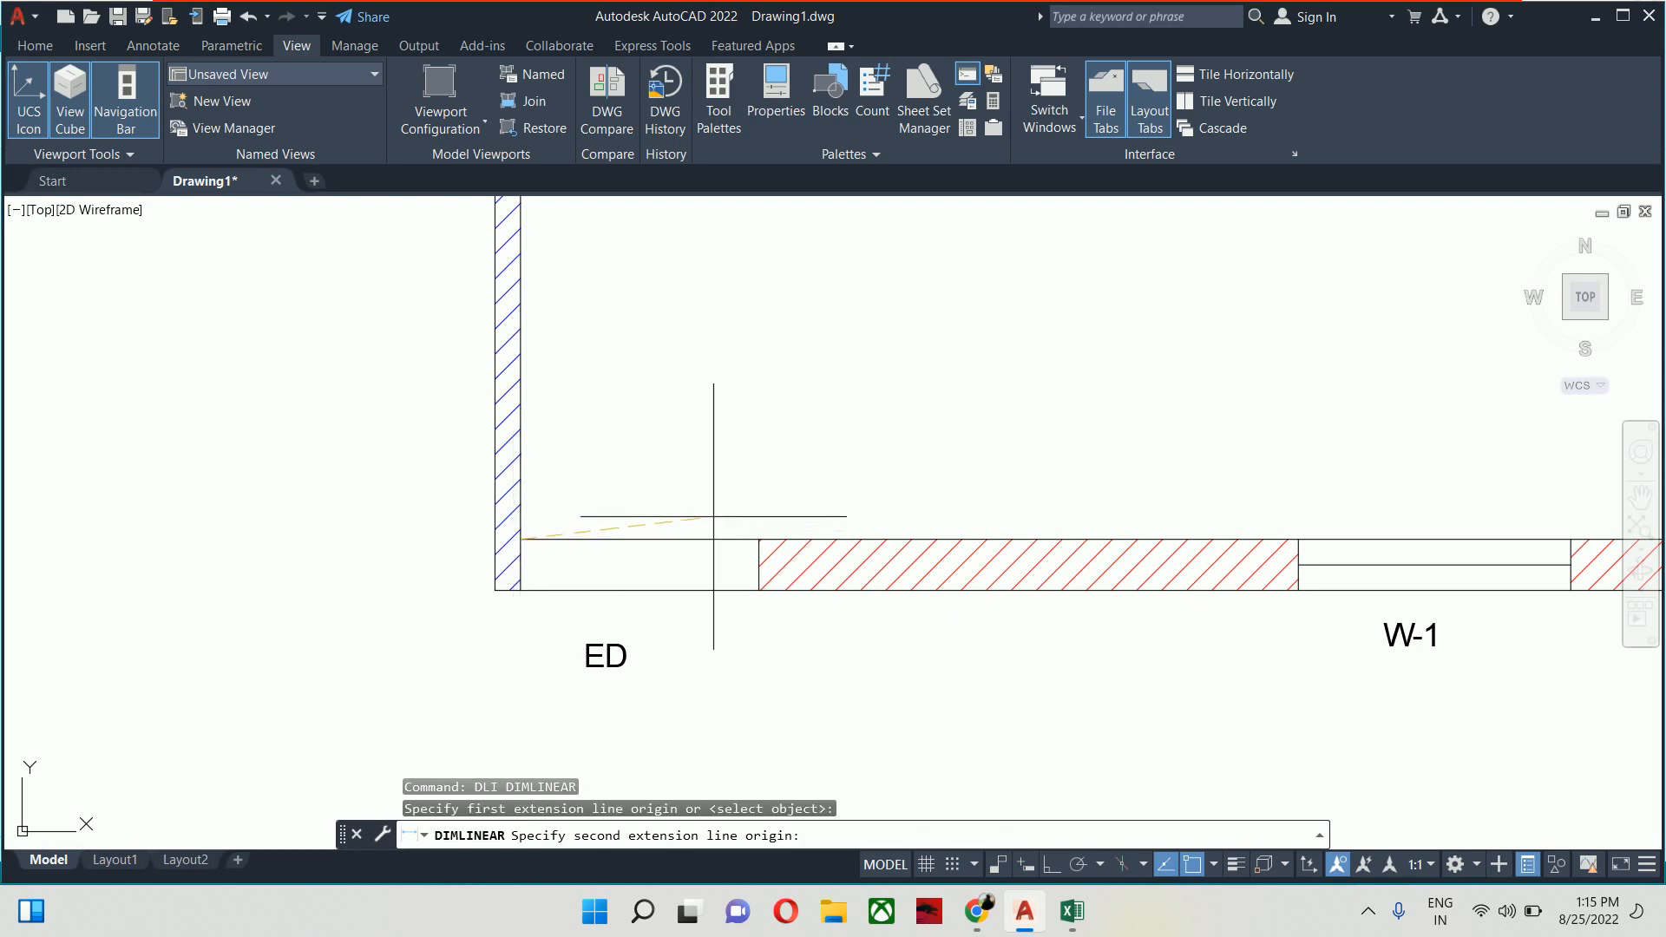
left_click(759, 538)
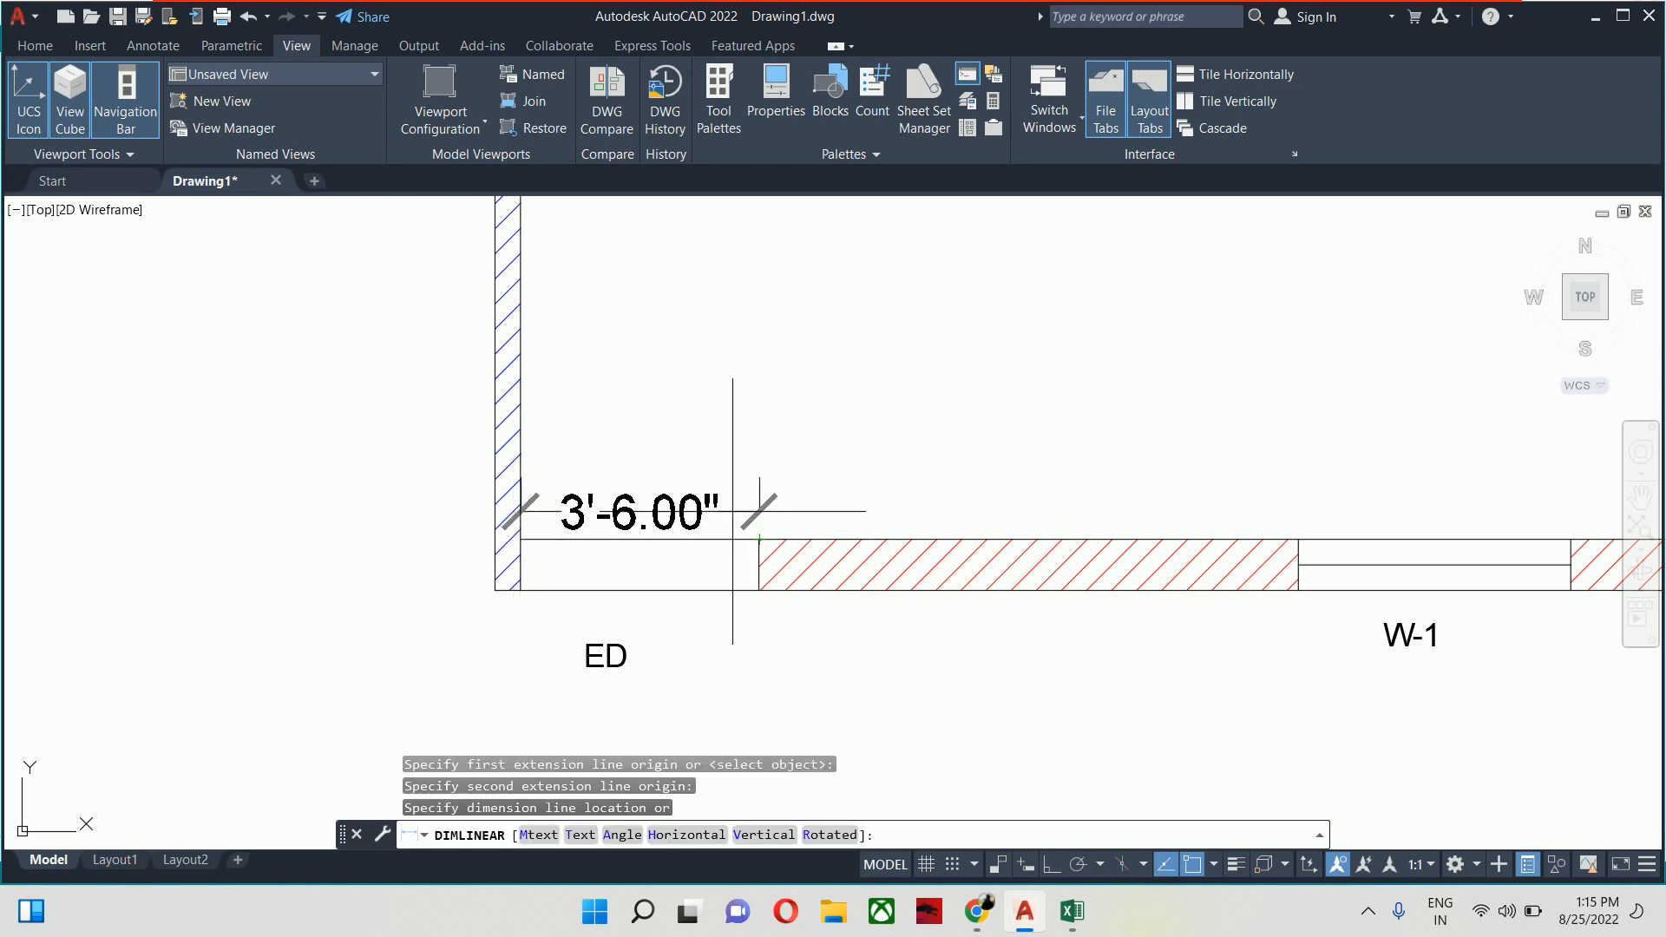
key("Escape")
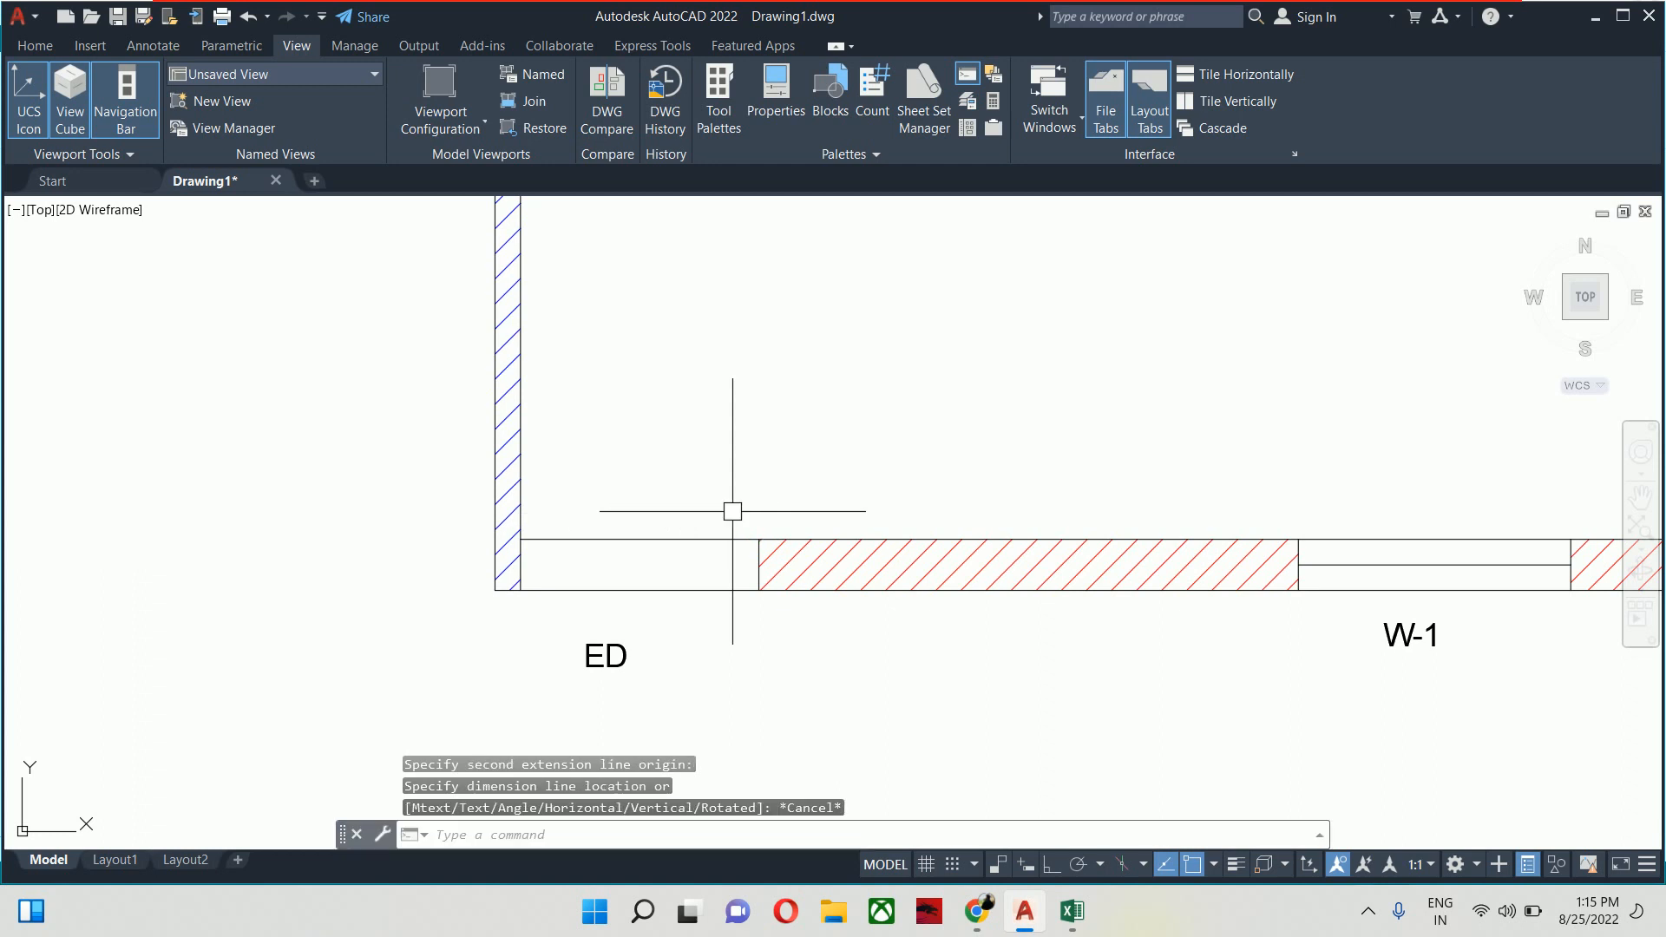
Switch to Excel and set the main wall's door length in cell C14 to 3.5 ft
key("alt+Tab")
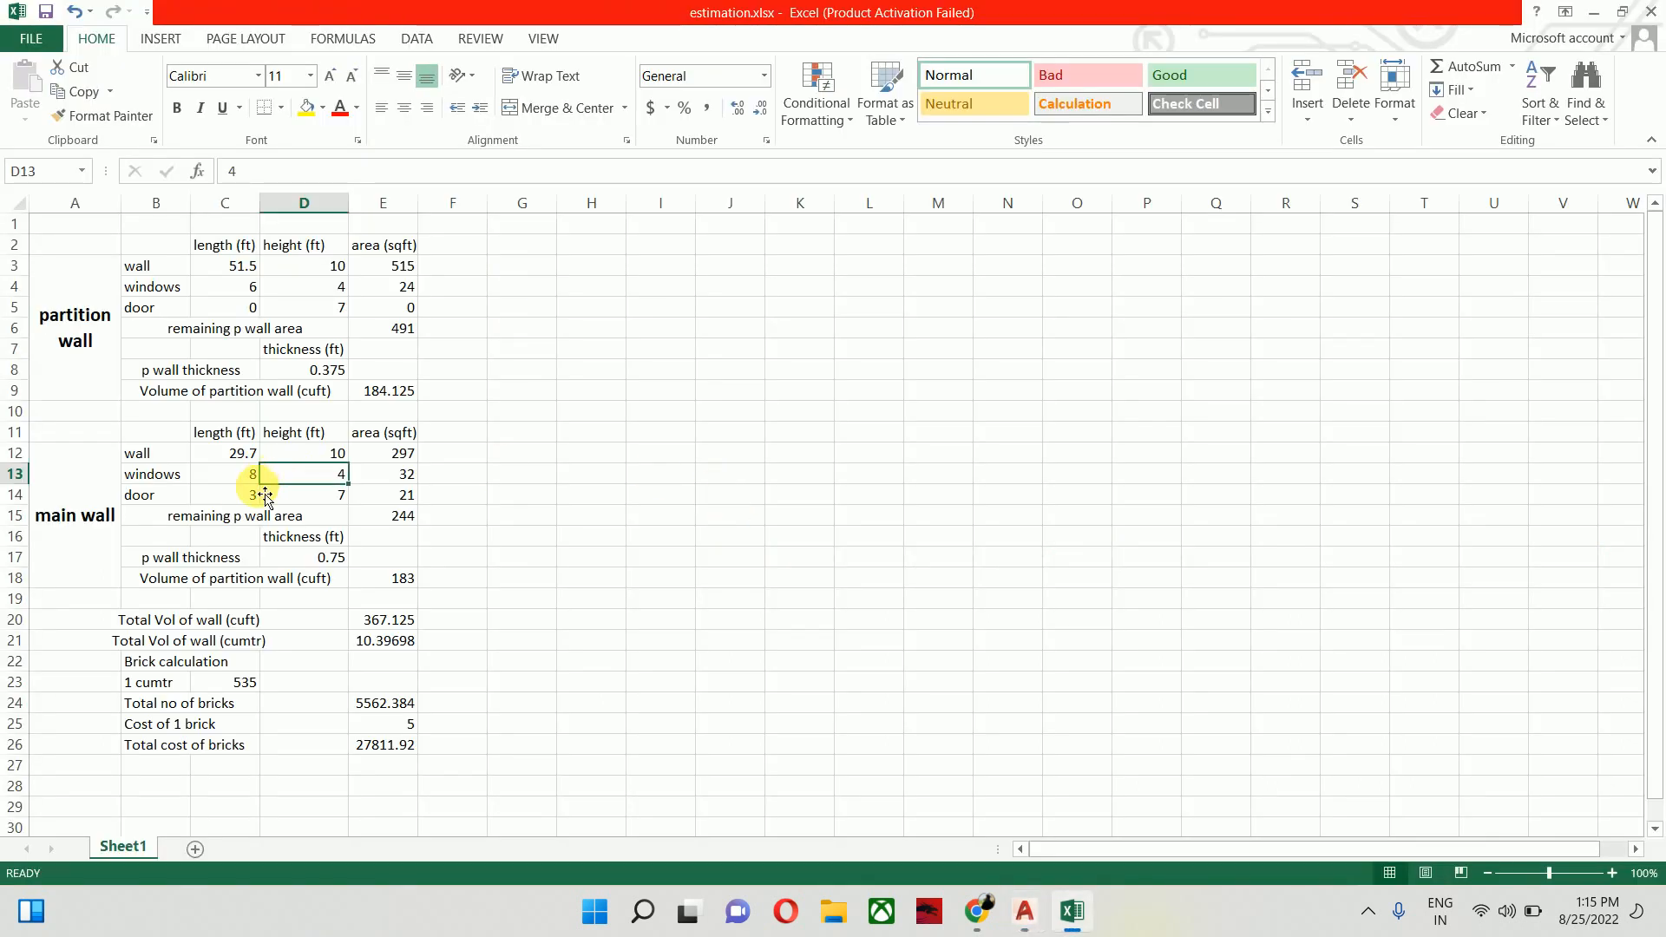
left_click(250, 497)
type("3.5")
key("Return")
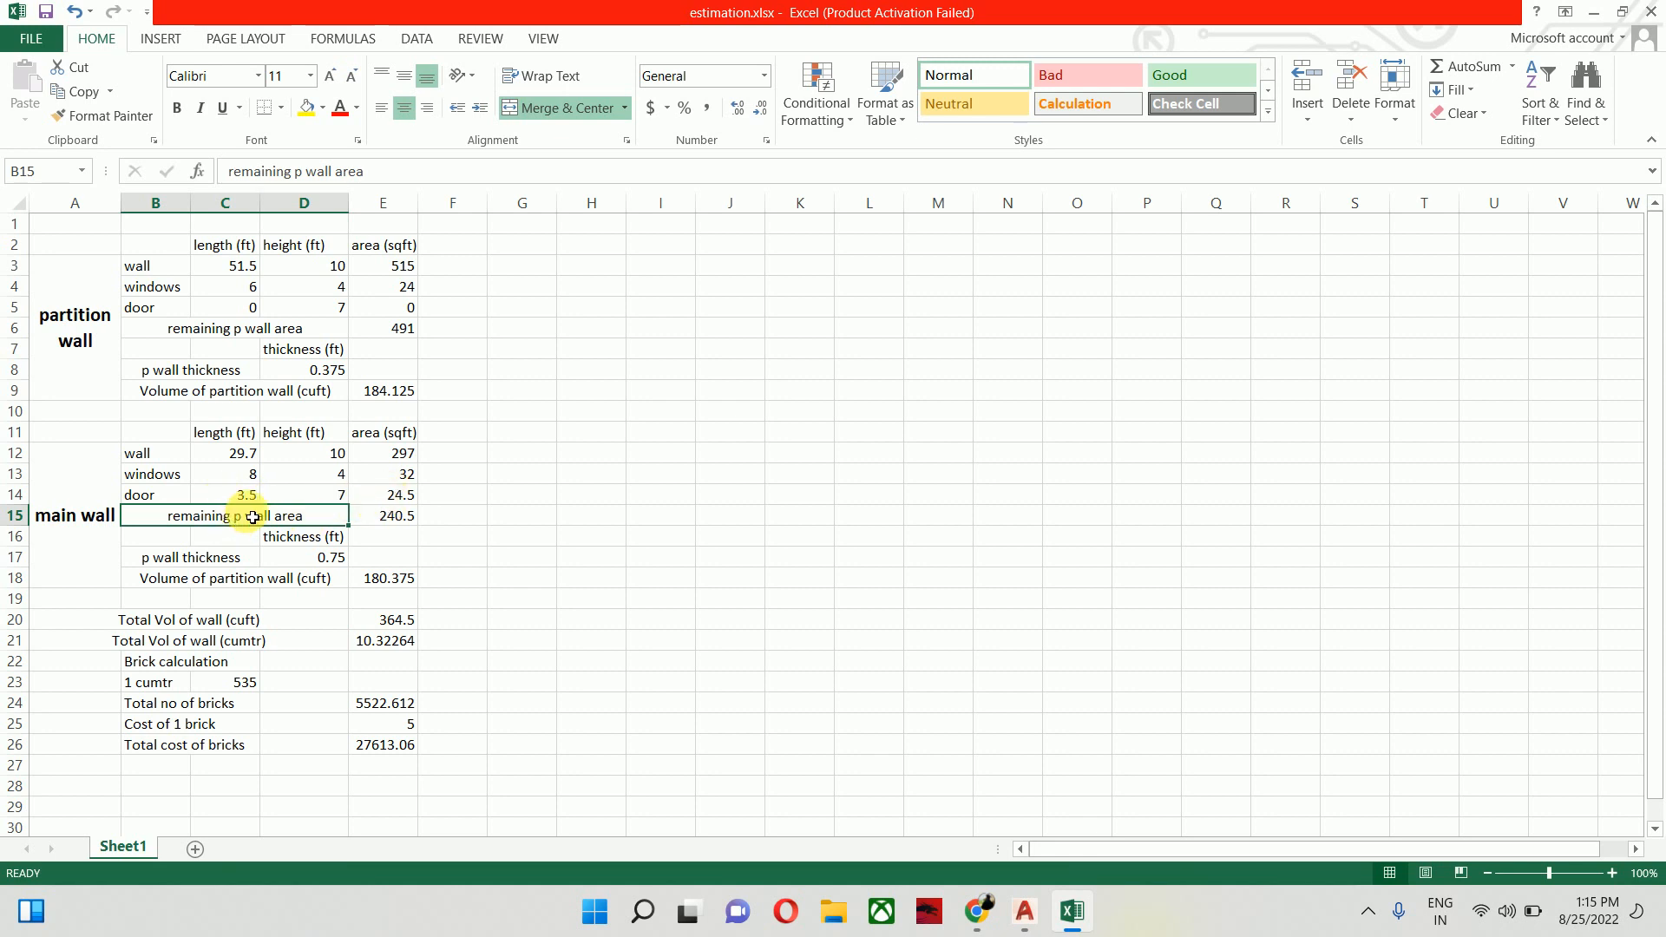
Replace "p" with "MAIN" in the main wall section's remaining area label in B15 and thickness label in B17
double_click(297, 171)
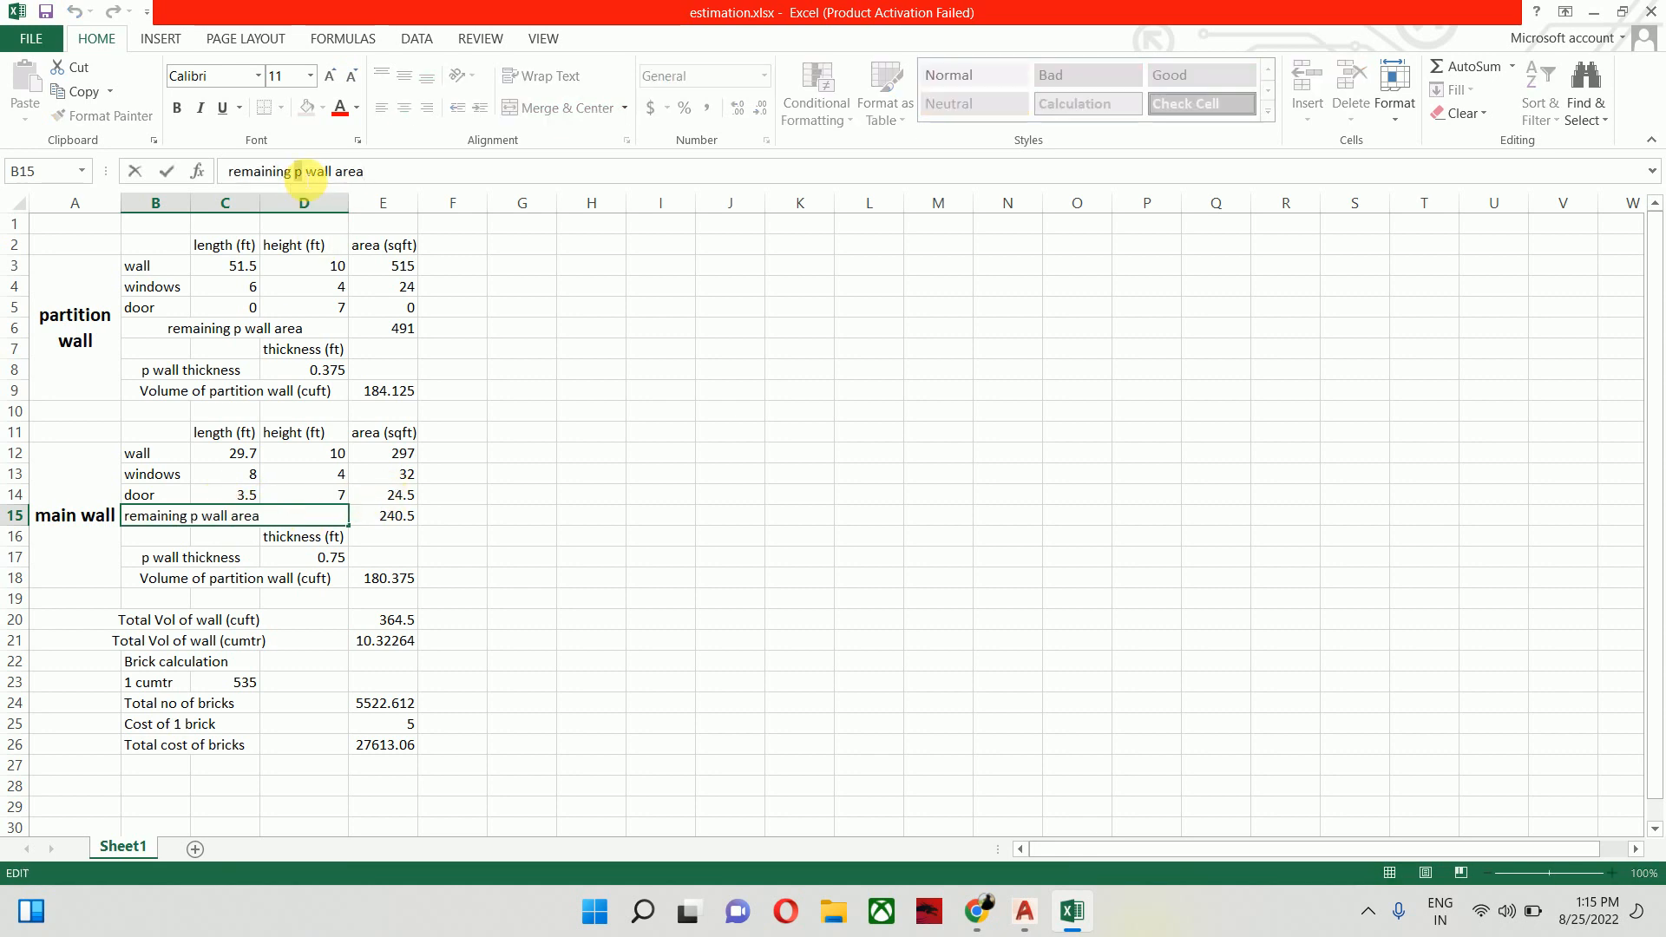
type("MAIN")
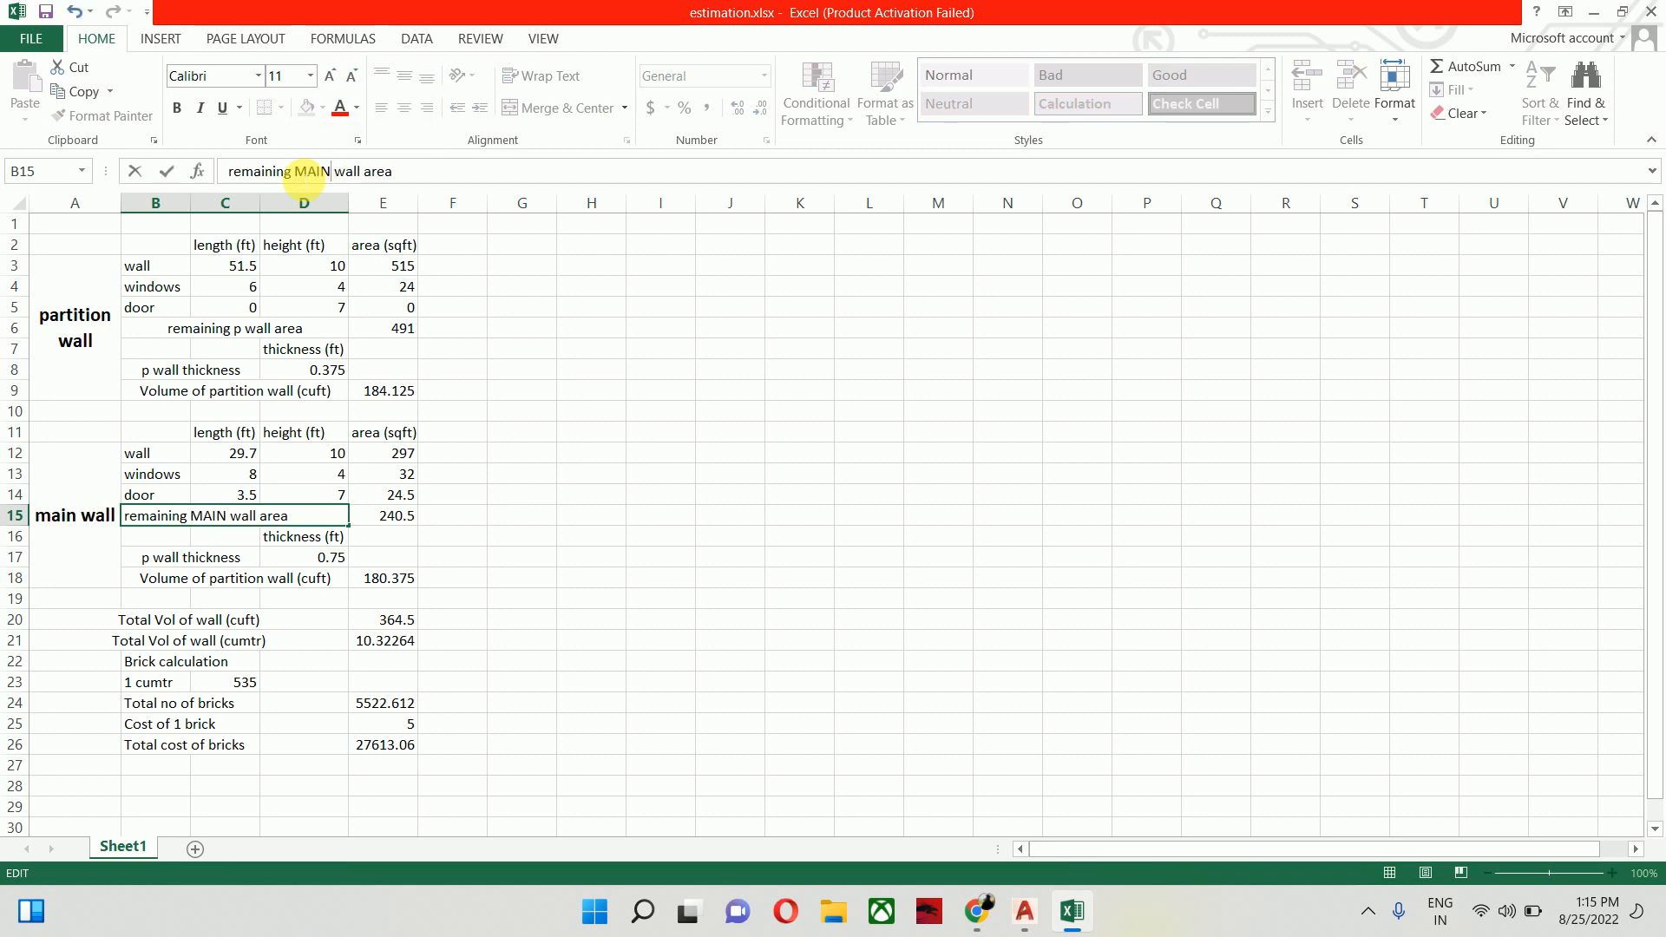
key("Return")
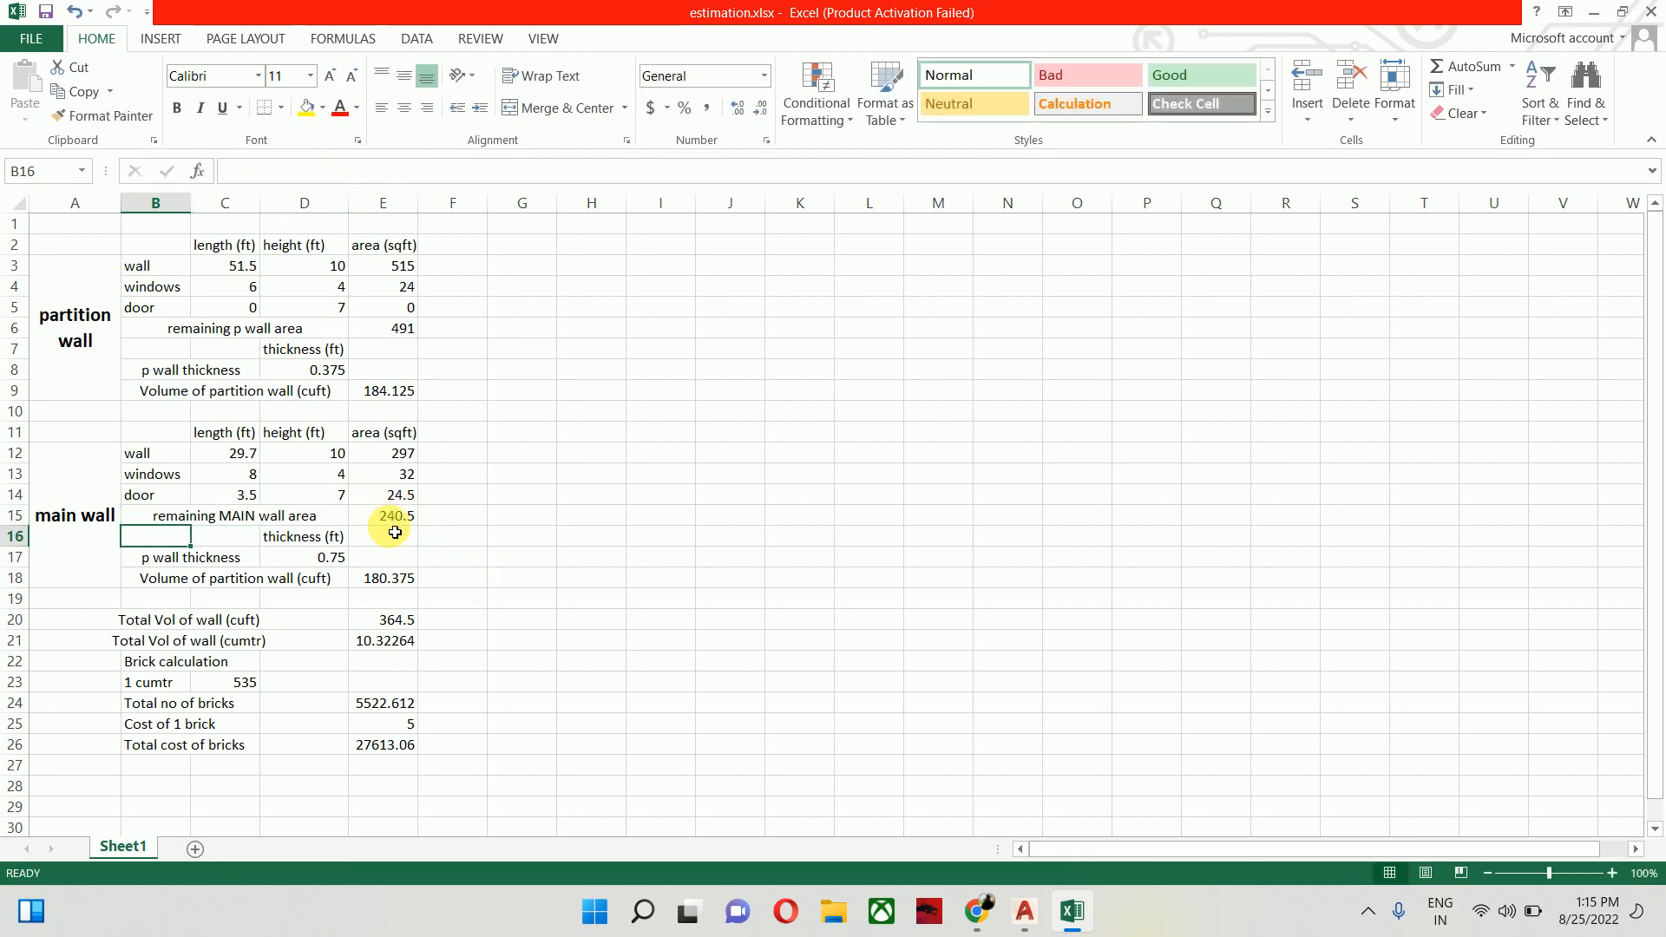
left_click(192, 555)
double_click(231, 171)
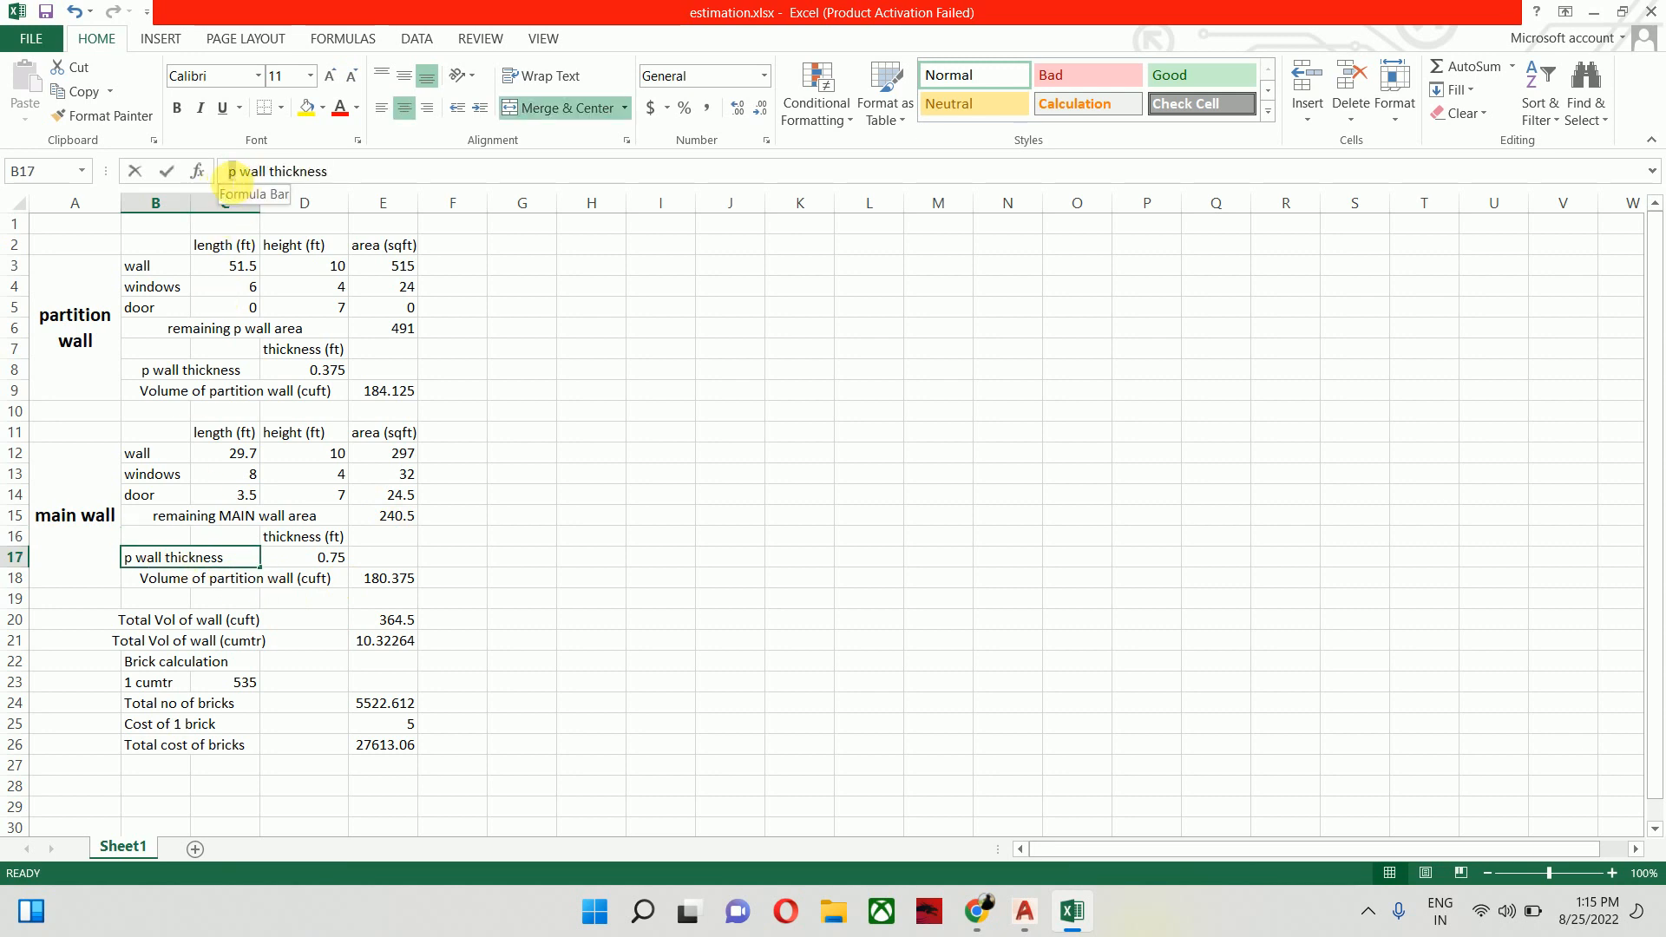
type("MAIN")
key("Return")
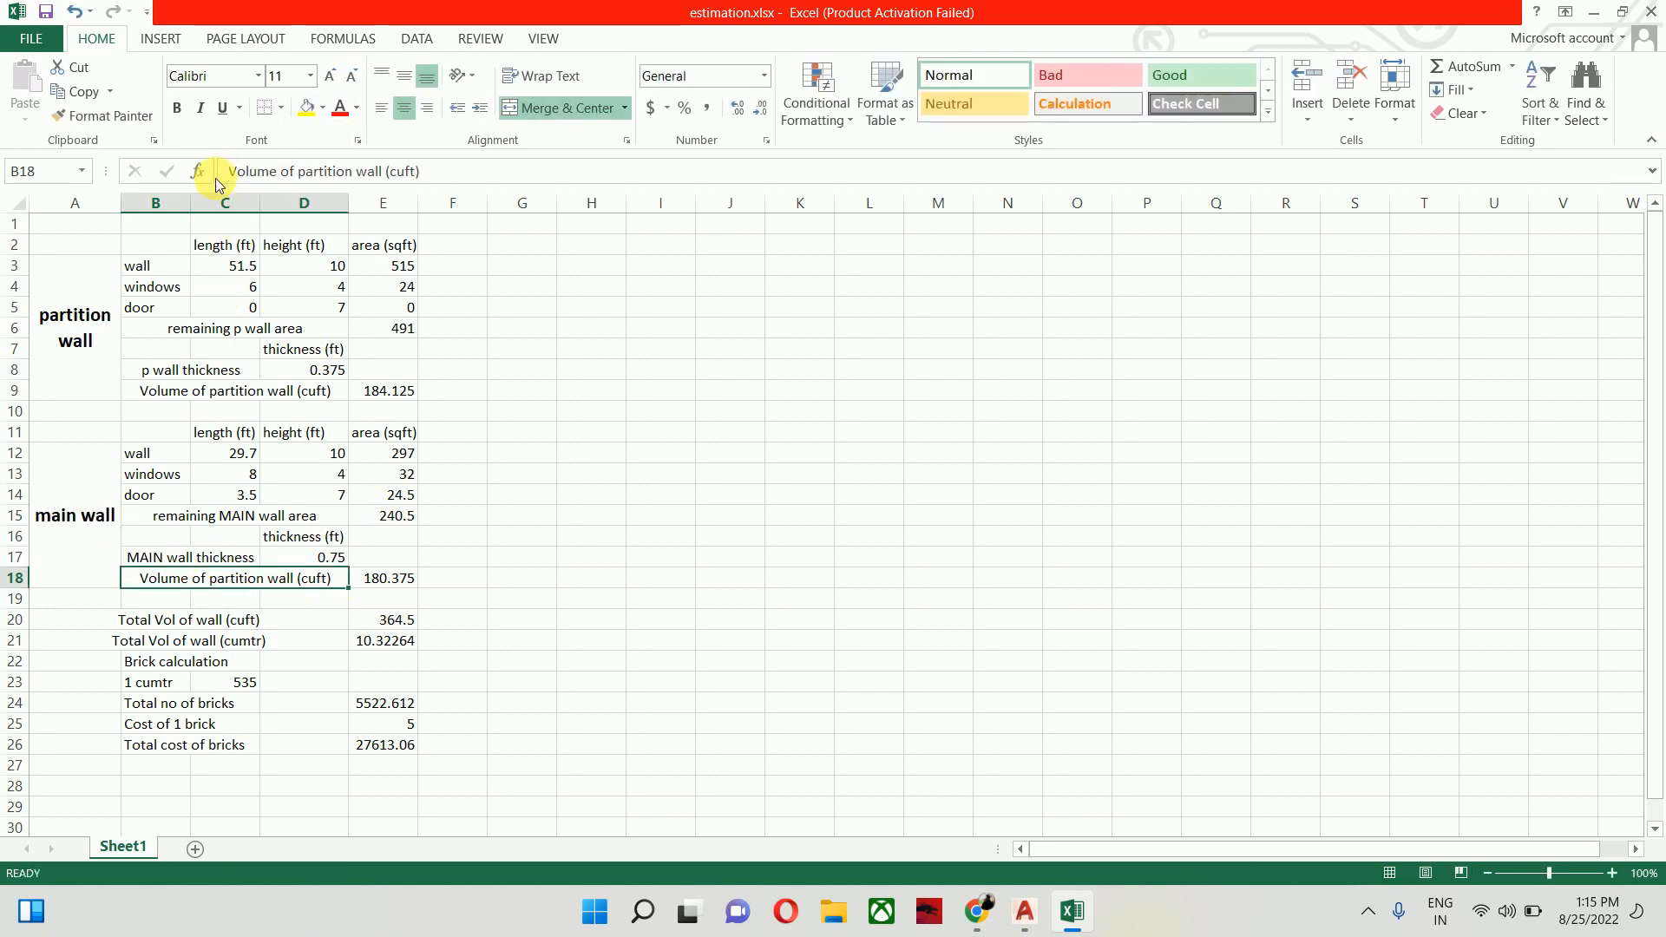
Review the main wall's thickness formula in D17 and its volume label and formula in row 18
left_click(342, 558)
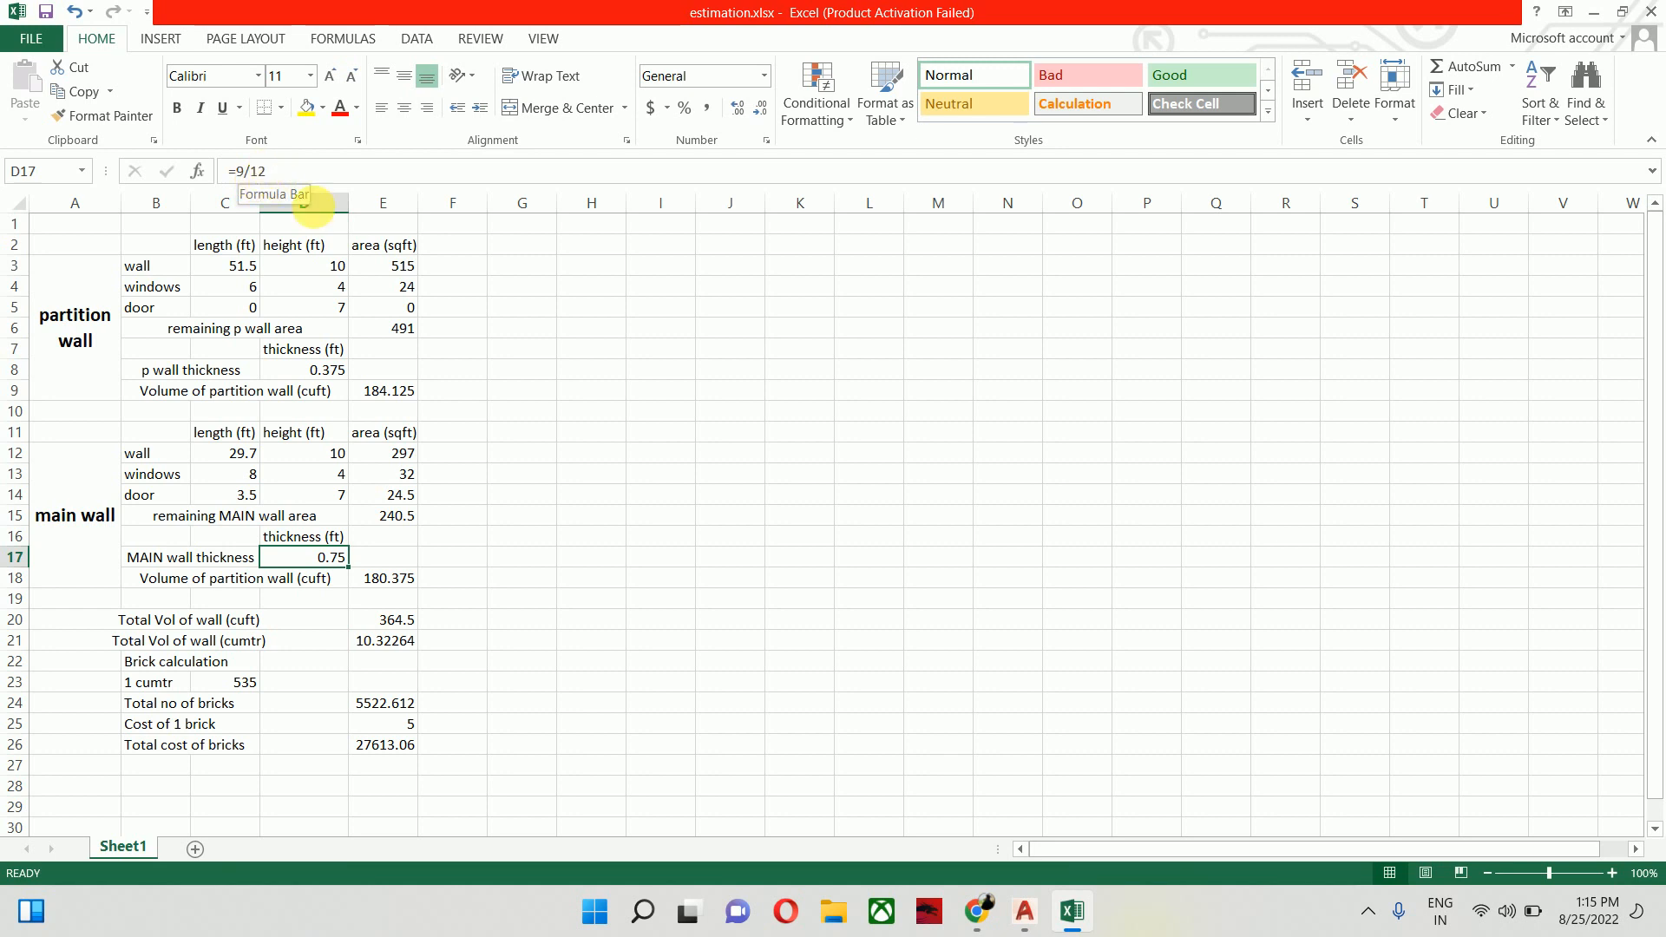
left_click(298, 589)
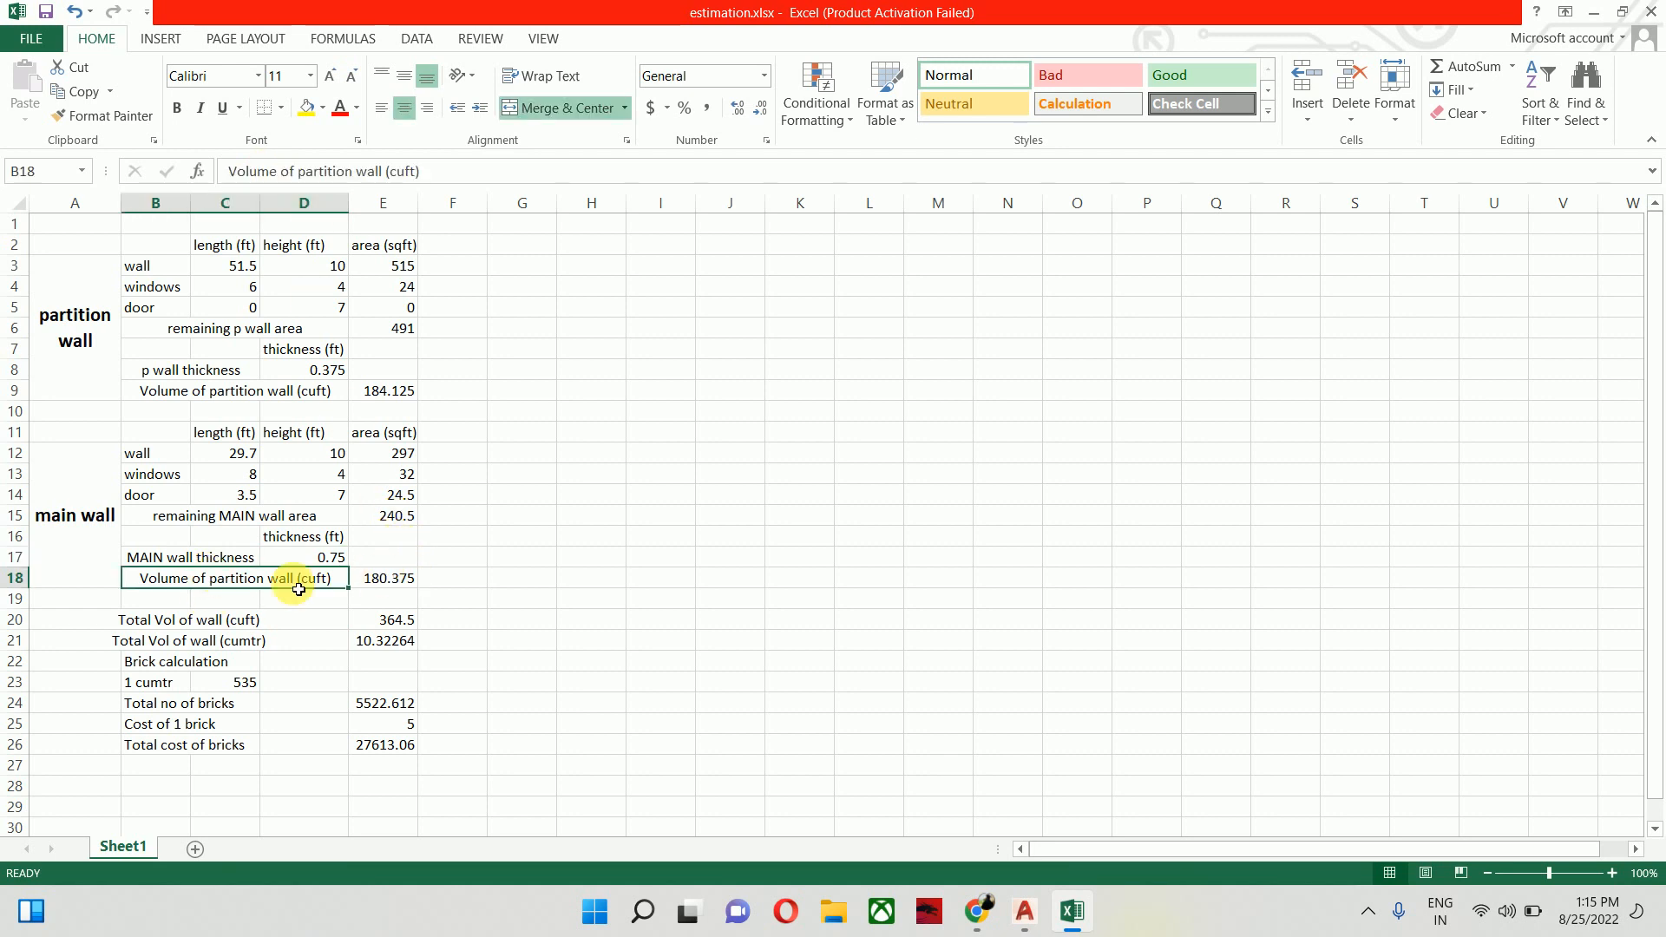
left_click(388, 580)
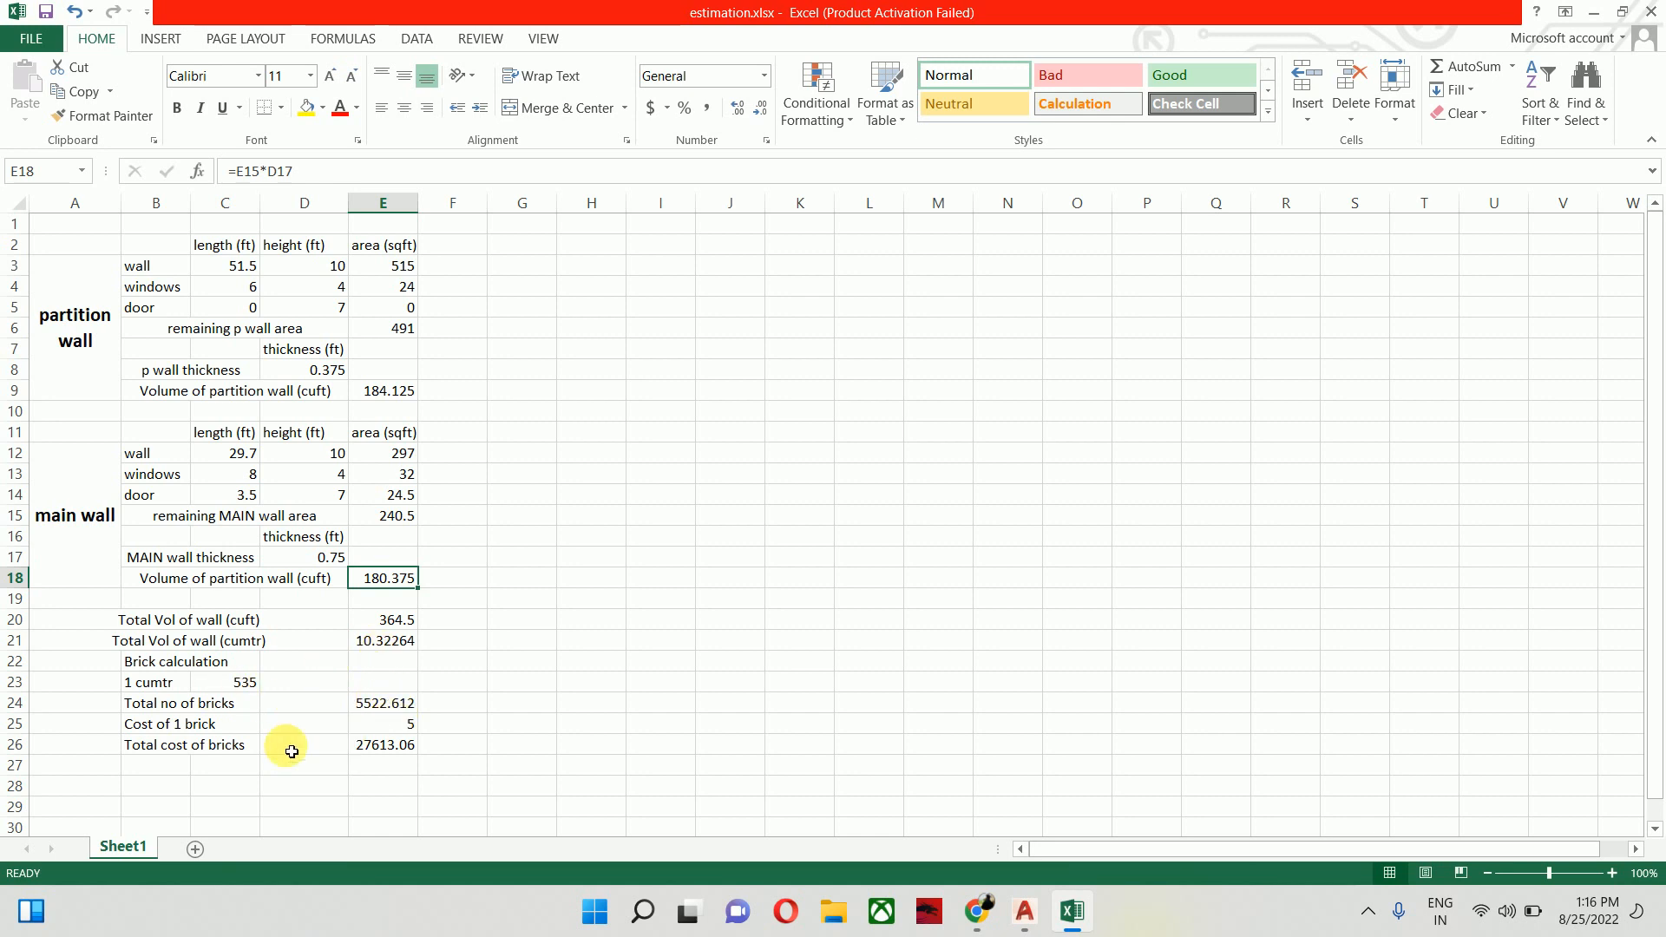
Set the cost of 1 brick in cell E25 to 6 and check the bricks per cubic metre in C23
left_click(396, 727)
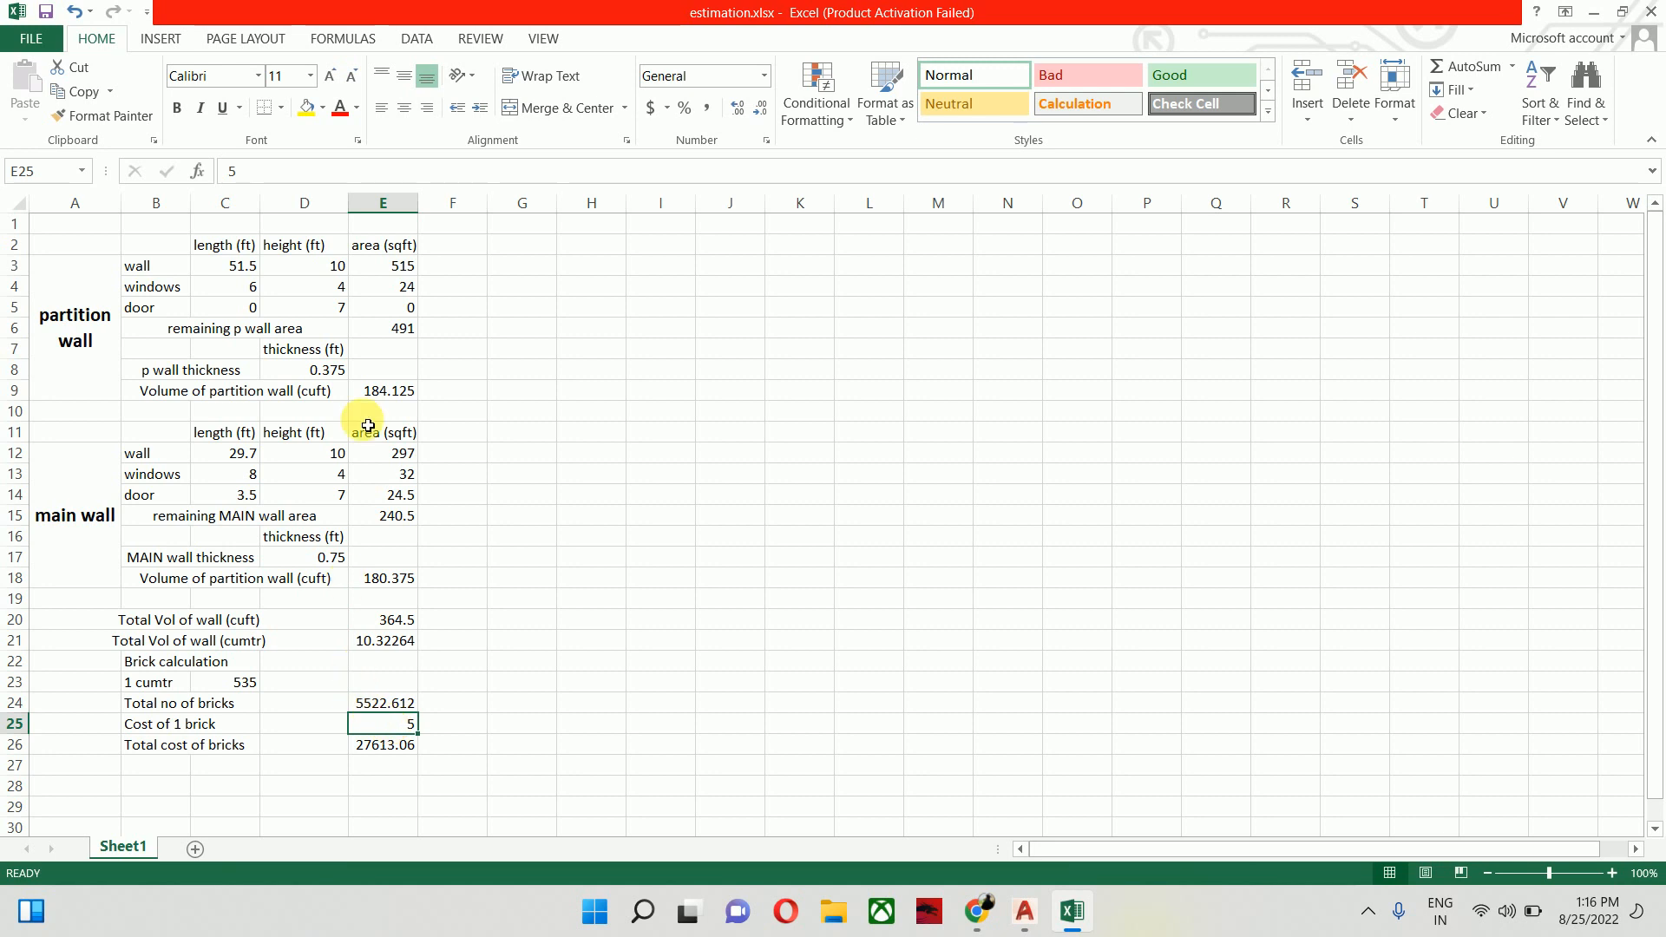
double_click(232, 171)
type("6")
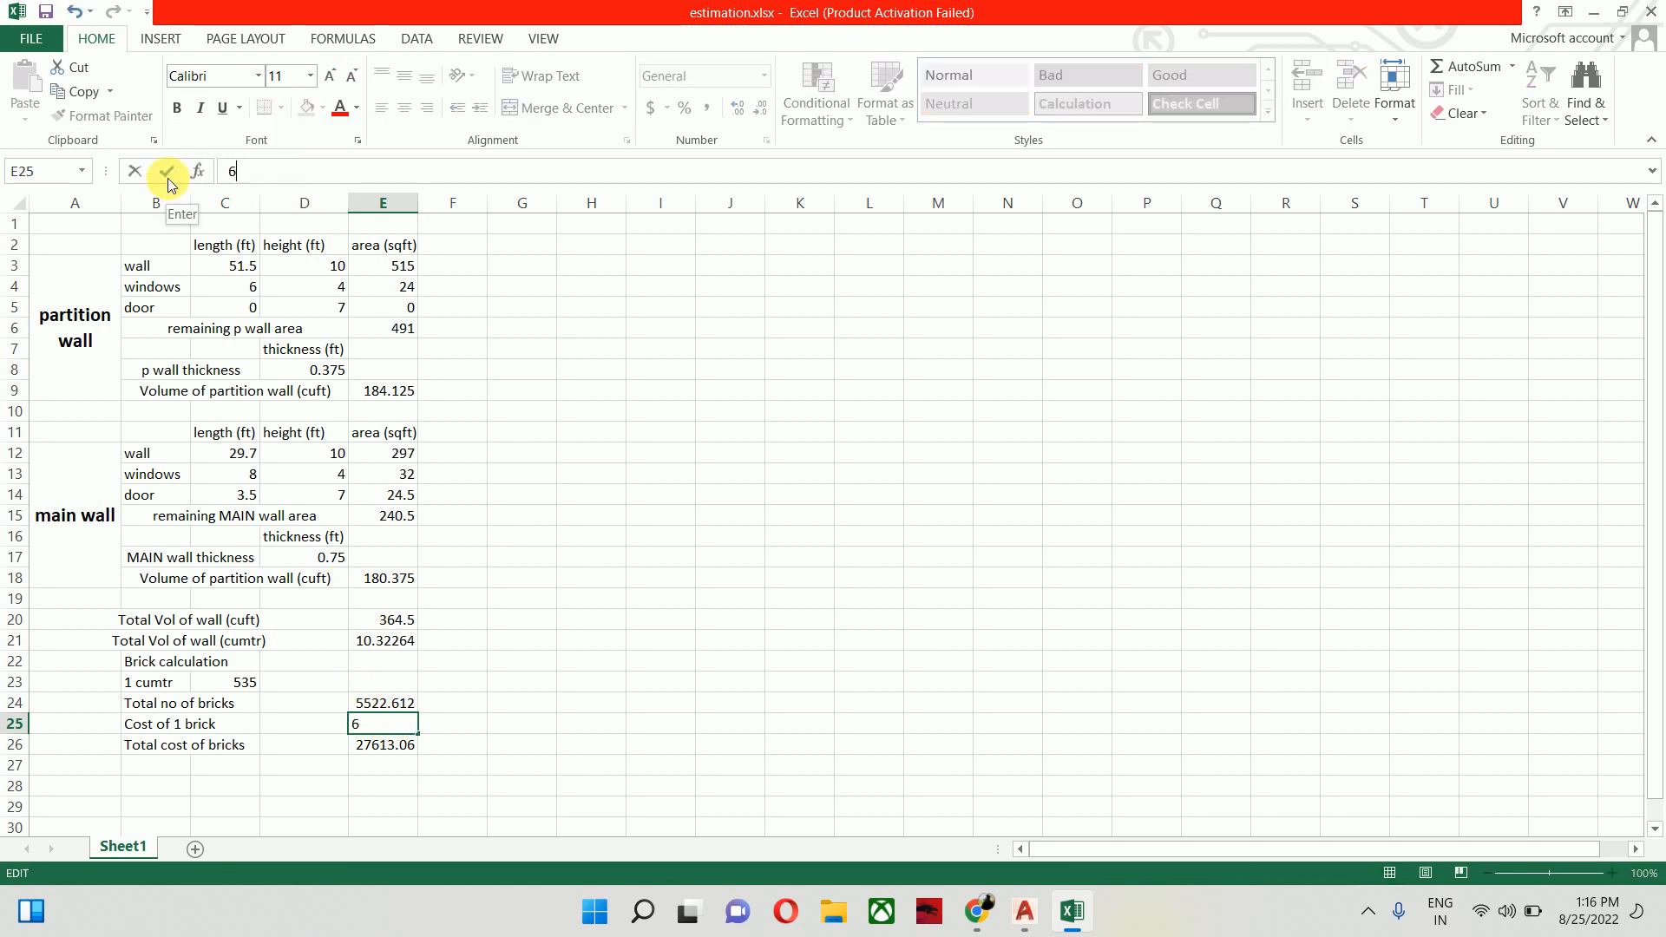
key("Return")
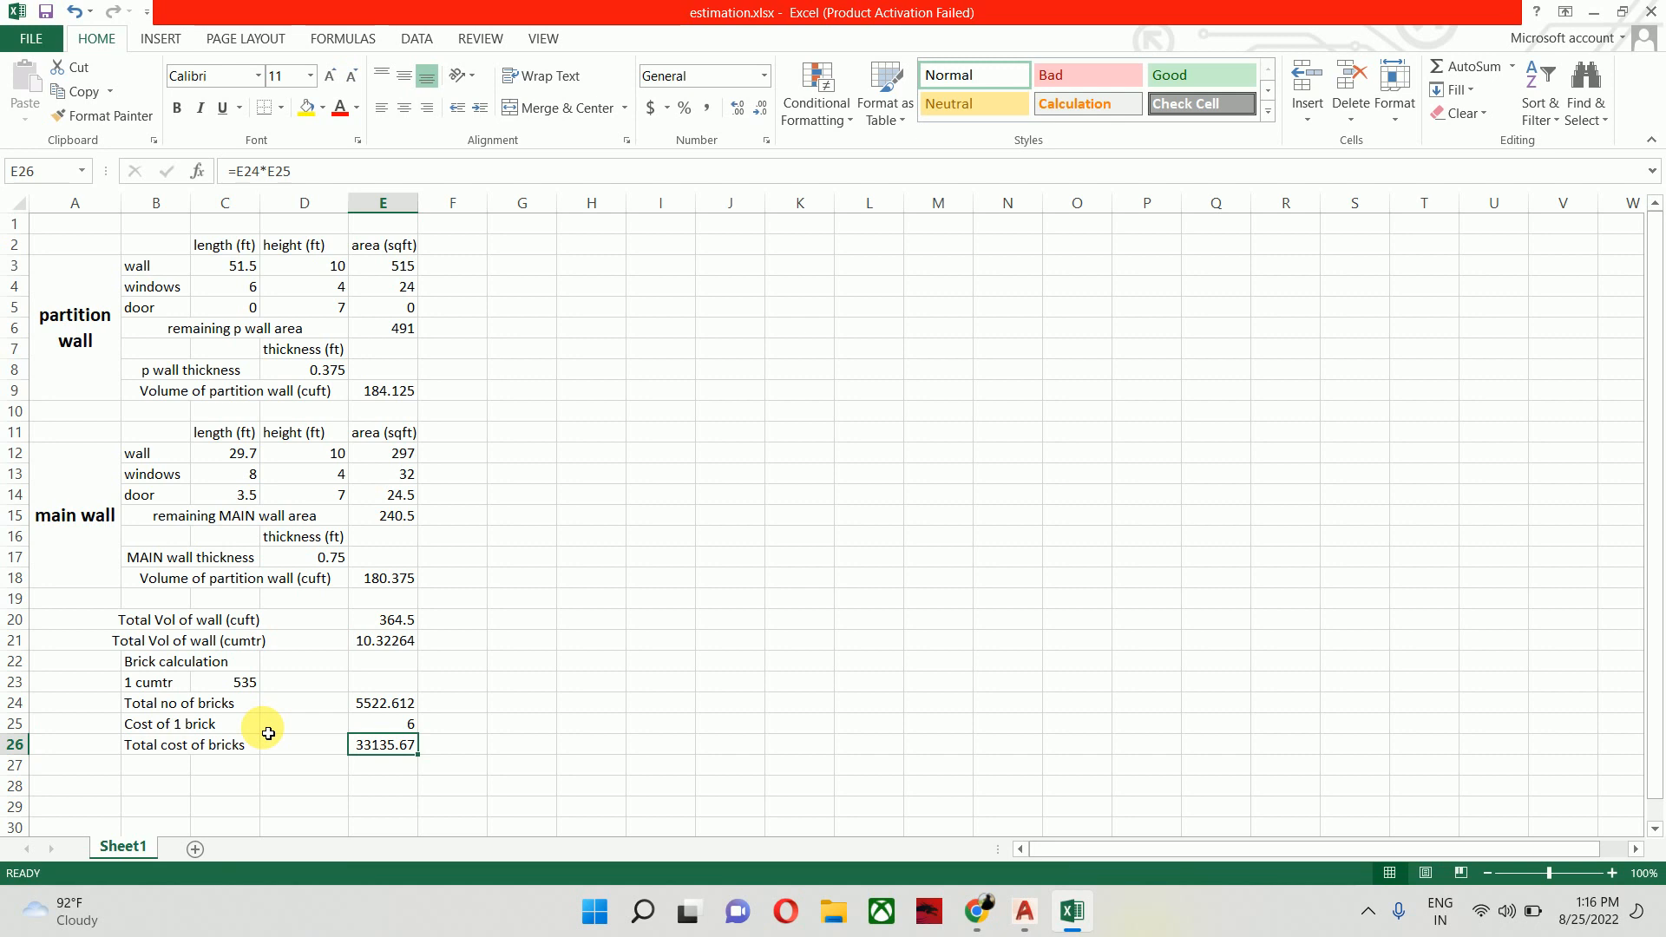
left_click(248, 683)
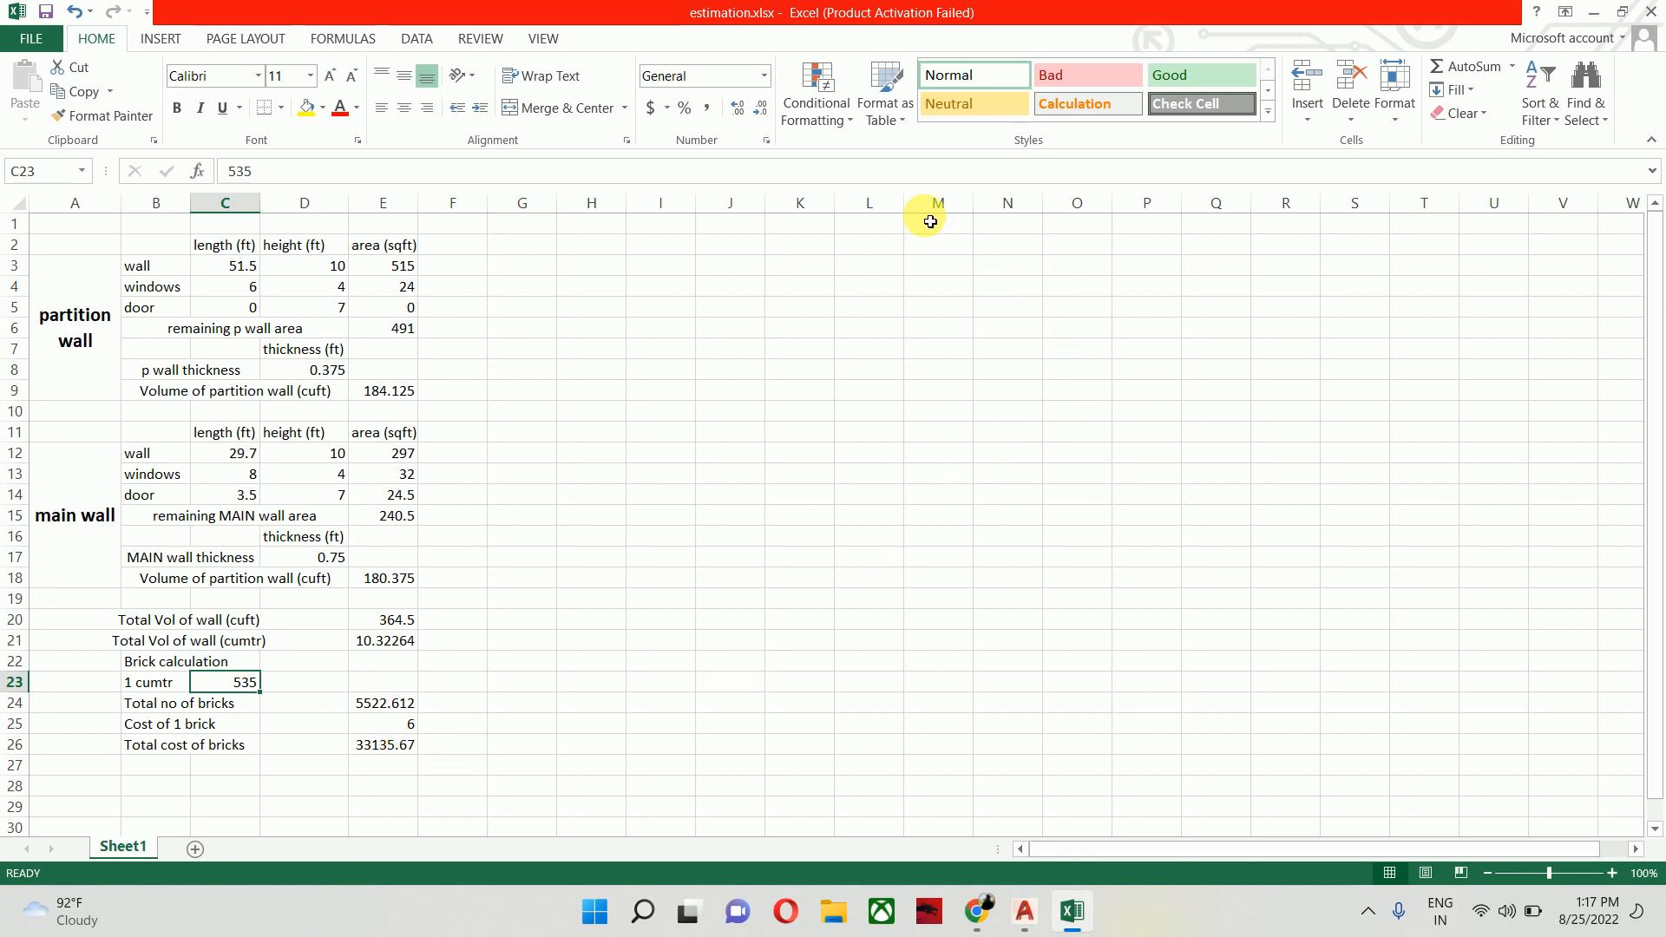
left_click(732, 275)
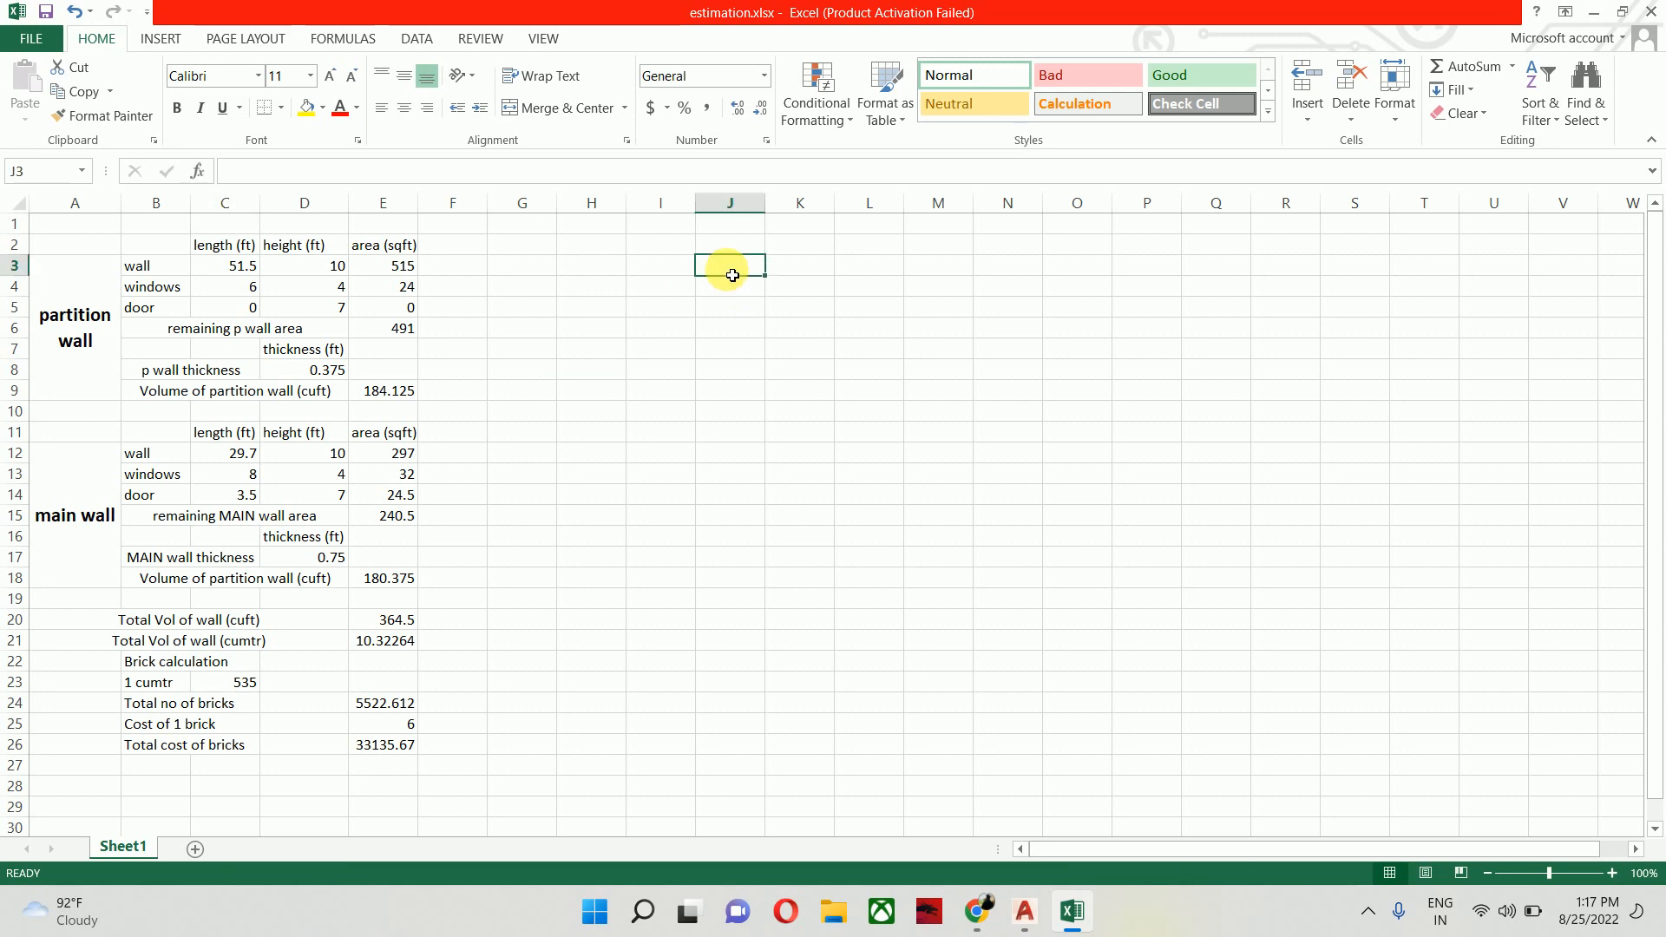